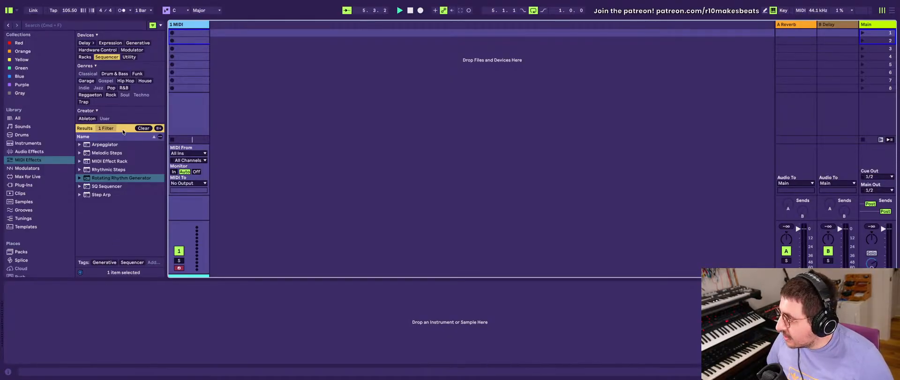
- Clear the Sequencer filter from the MIDI effects list and load SQ Sequencer onto the MIDI track
{"action": "left_click", "coordinate": [112, 188]}
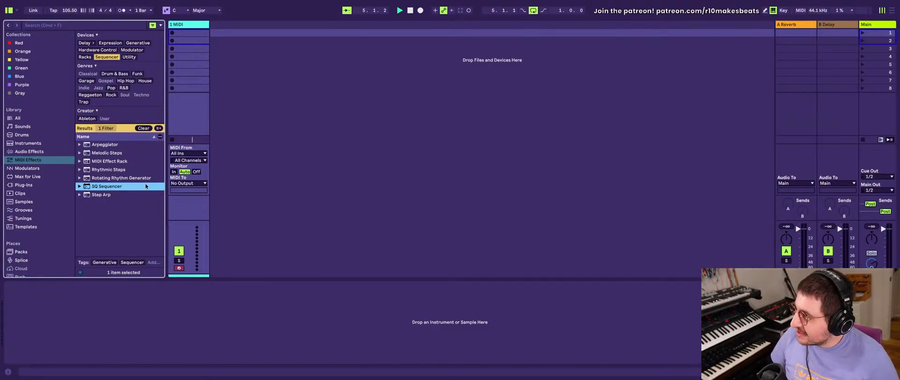
{"action": "left_click", "coordinate": [144, 128]}
{"action": "left_click", "coordinate": [195, 25]}
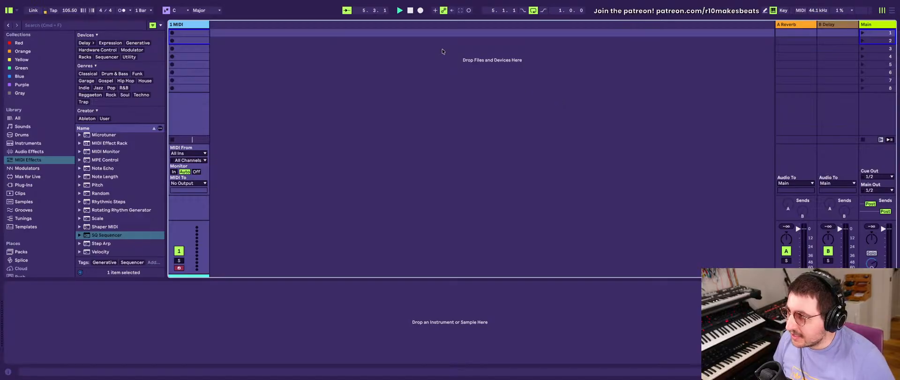
{"action": "double_click", "coordinate": [95, 236]}
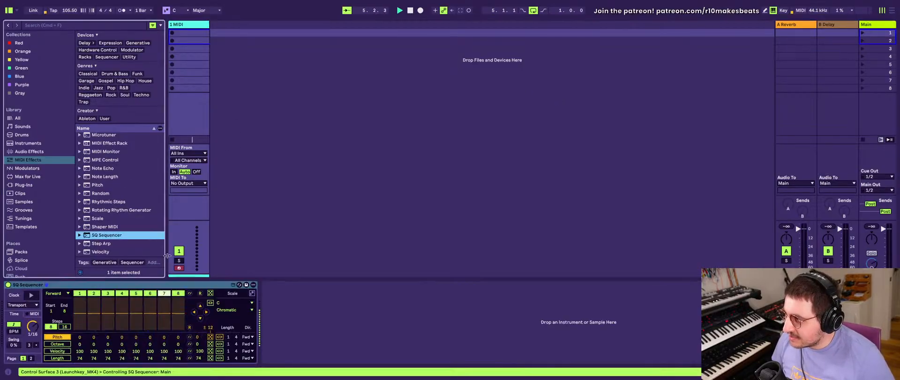
{"action": "left_click", "coordinate": [90, 286]}
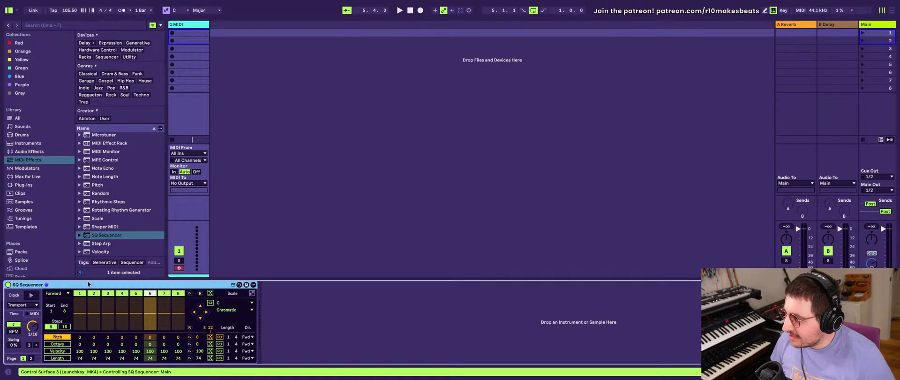
{"action": "left_click", "coordinate": [30, 314]}
{"action": "left_click", "coordinate": [14, 314]}
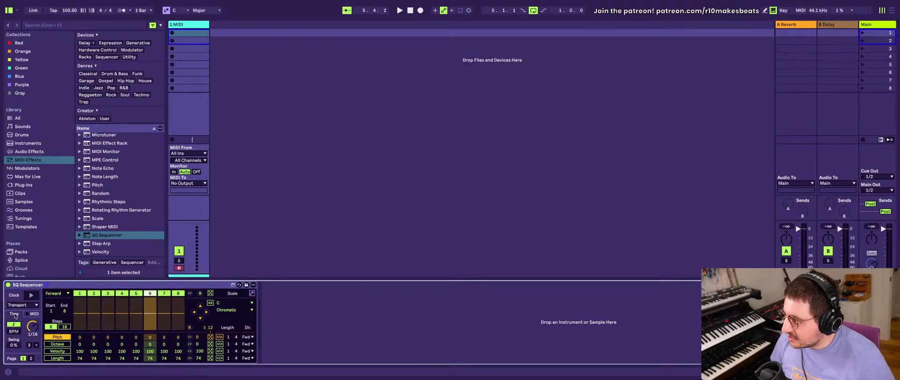
{"action": "left_click", "coordinate": [67, 285]}
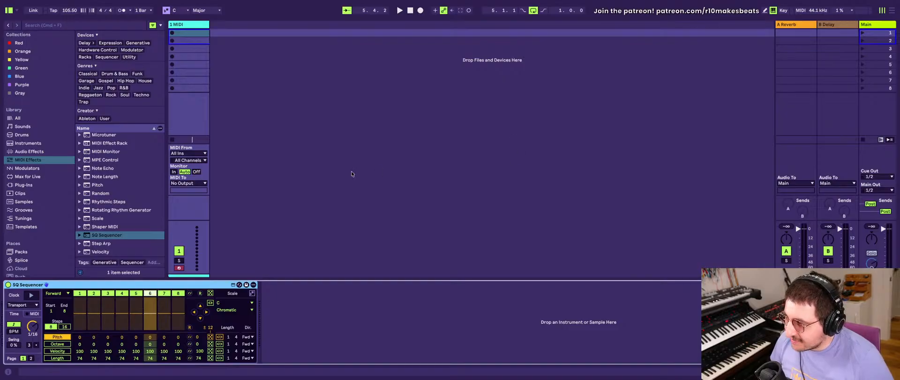
- Add an Arpeggiator from the MIDI effects to the track, ahead of SQ Sequencer
{"action": "scroll", "coordinate": [106, 172], "scroll_direction": "up", "scroll_amount": 3}
{"action": "scroll", "coordinate": [106, 173], "scroll_direction": "down", "scroll_amount": 3}
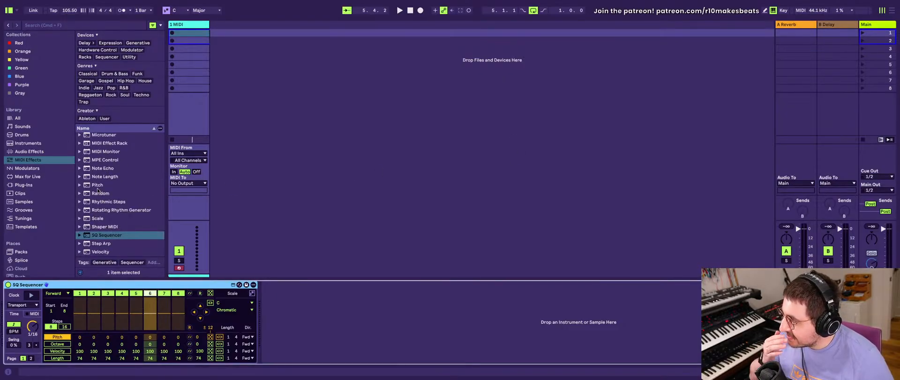
{"action": "scroll", "coordinate": [98, 189], "scroll_direction": "up", "scroll_amount": 5}
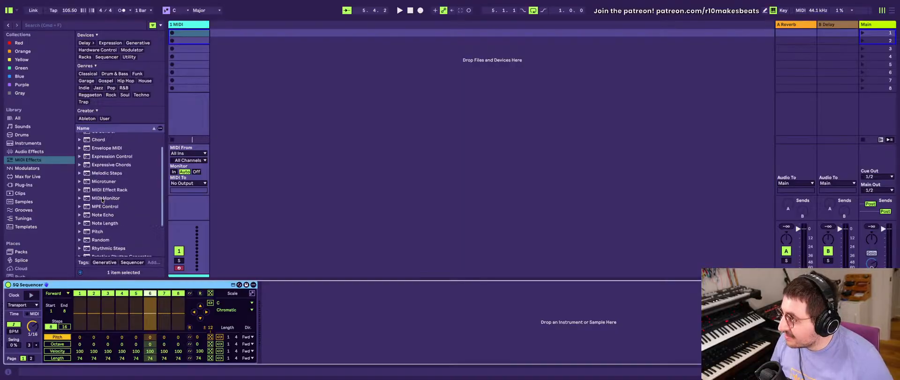
{"action": "left_click", "coordinate": [104, 136]}
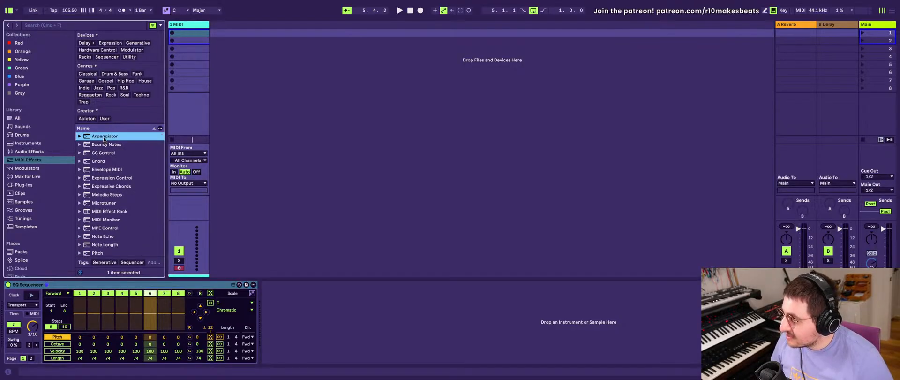
{"action": "key", "text": "Return"}
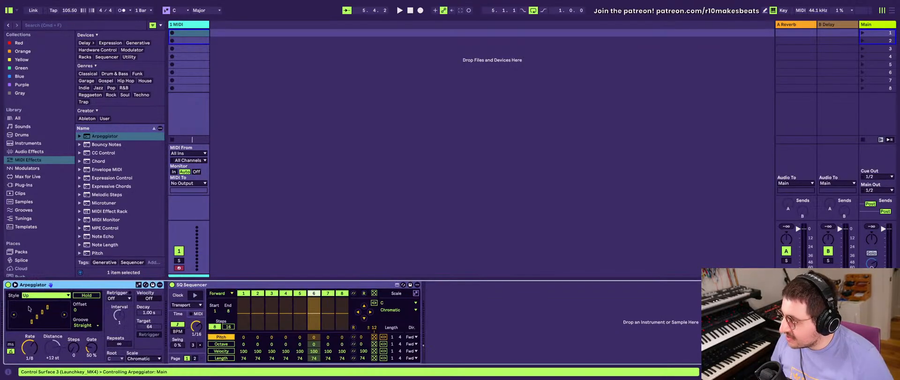
- Set the browser to full height
{"action": "mouse_move", "coordinate": [23, 2]}
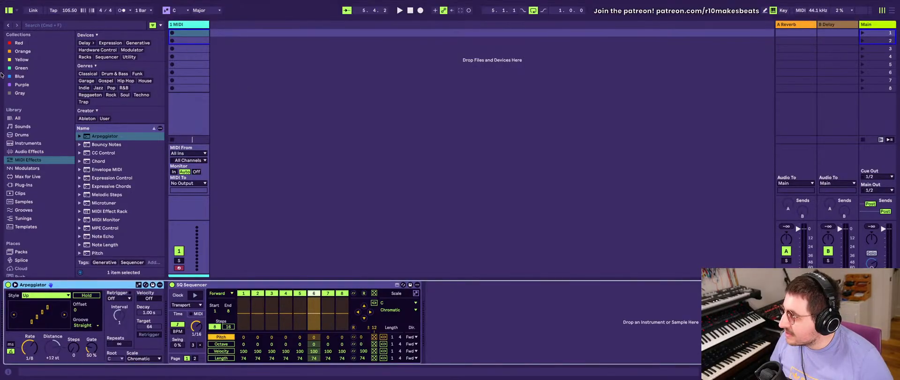
{"action": "right_click", "coordinate": [16, 11]}
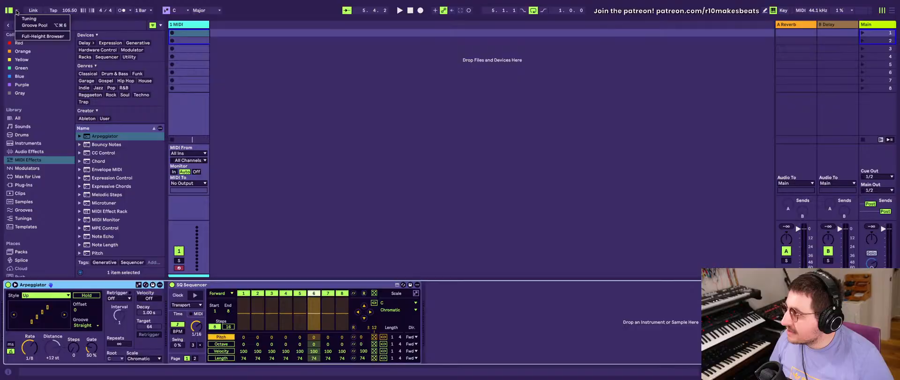
{"action": "left_click", "coordinate": [30, 36]}
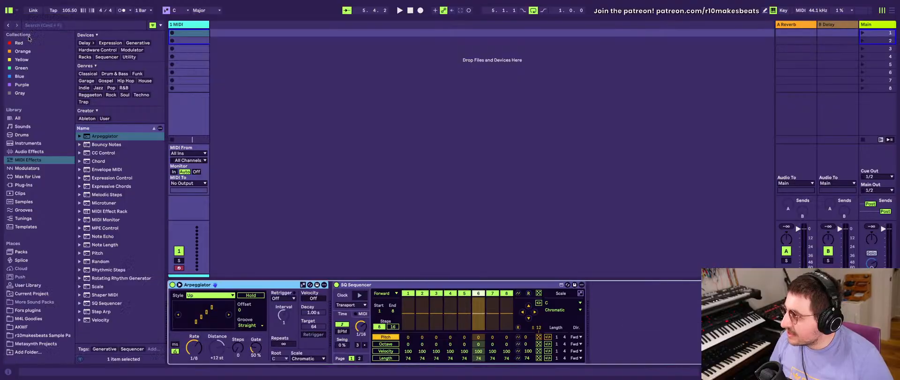
- Load the Fors Pivot plug-in as the track's instrument after SQ Sequencer
{"action": "left_click", "coordinate": [403, 283]}
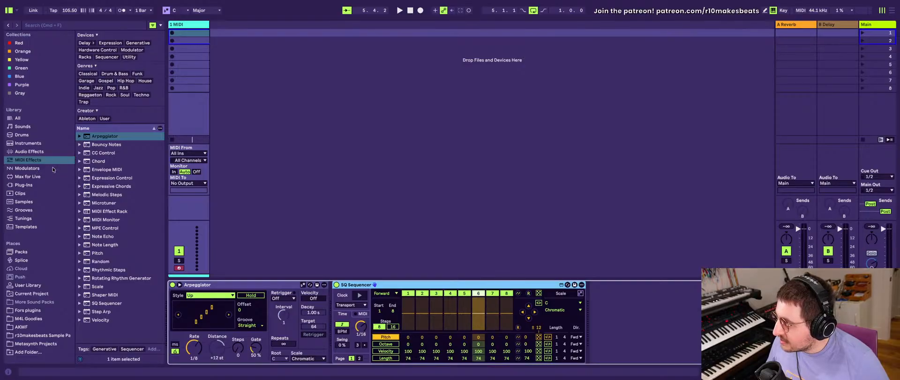
{"action": "left_click", "coordinate": [22, 185]}
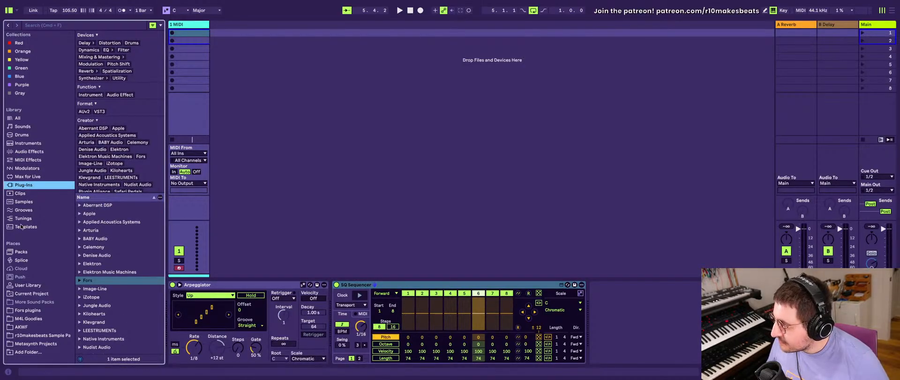
{"action": "left_click", "coordinate": [85, 281]}
{"action": "left_click", "coordinate": [99, 288]}
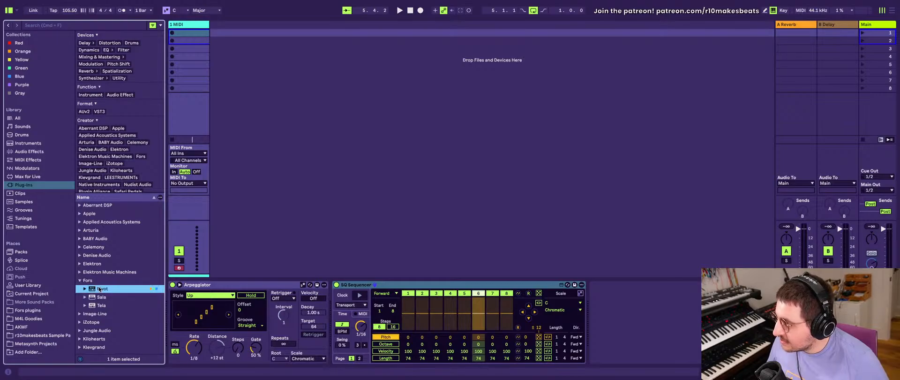
{"action": "left_click_drag", "start_coordinate": [99, 289], "coordinate": [629, 307]}
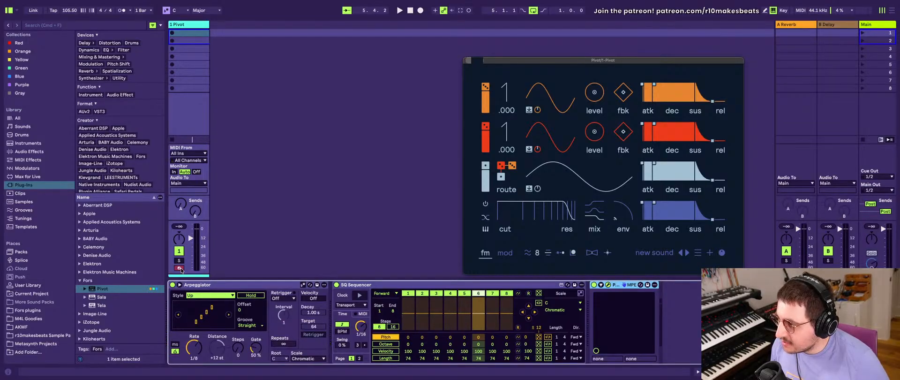
- Set SQ Sequencer's clock source to MIDI and turn its clock playback on
{"action": "left_click", "coordinate": [349, 314]}
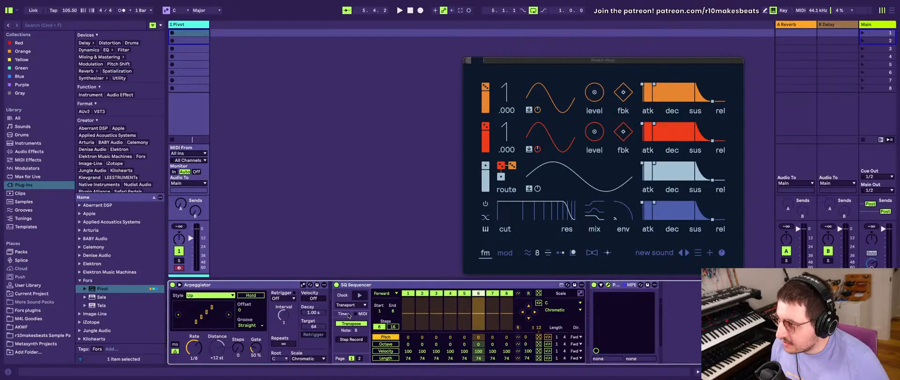
{"action": "left_click", "coordinate": [349, 314]}
{"action": "left_click", "coordinate": [346, 305]}
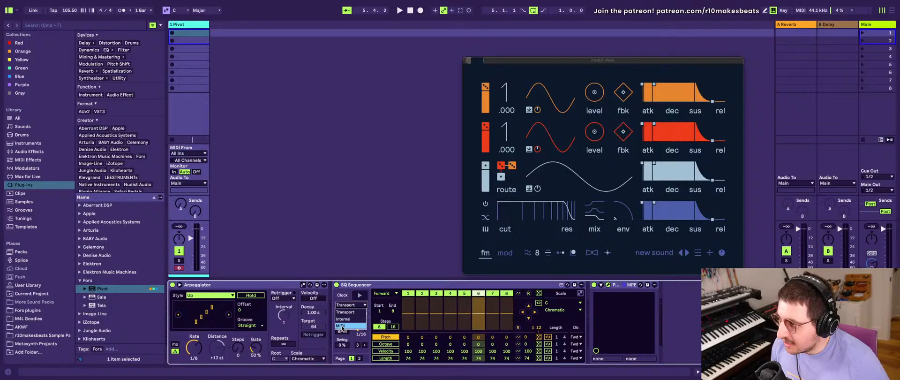
{"action": "left_click", "coordinate": [341, 326]}
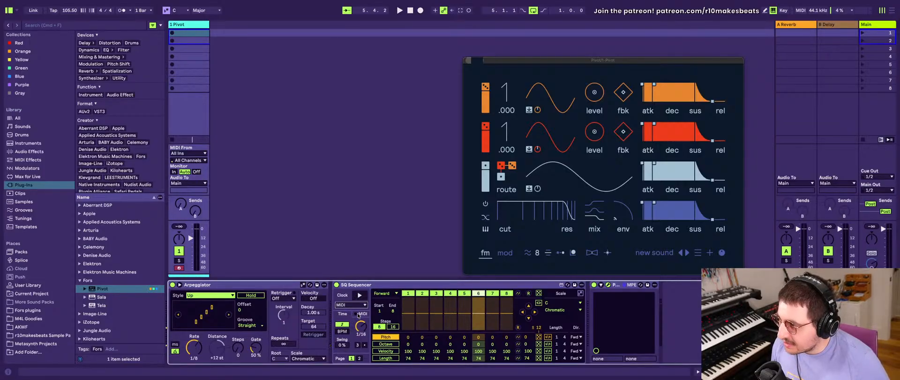
{"action": "left_click", "coordinate": [359, 296]}
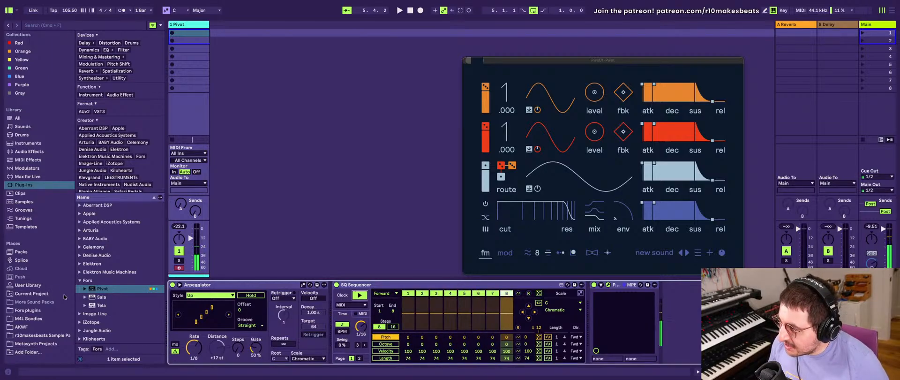
- Set the Arpeggiator's rate to 1/16
{"action": "left_click", "coordinate": [196, 284]}
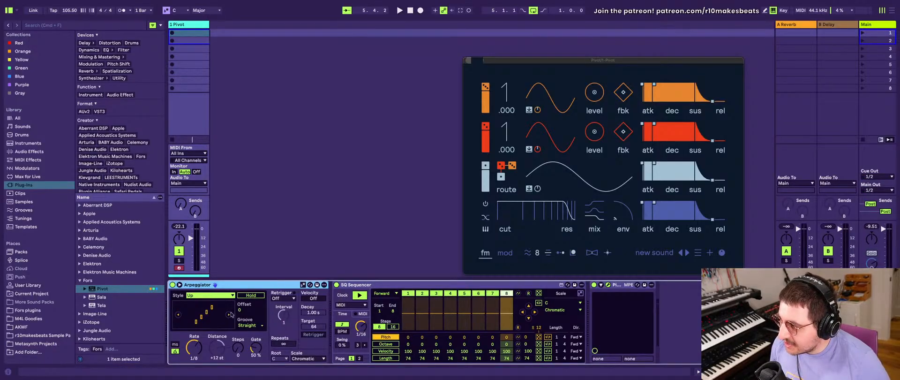
{"action": "left_click", "coordinate": [195, 350]}
{"action": "left_click_drag", "start_coordinate": [195, 349], "coordinate": [195, 354]}
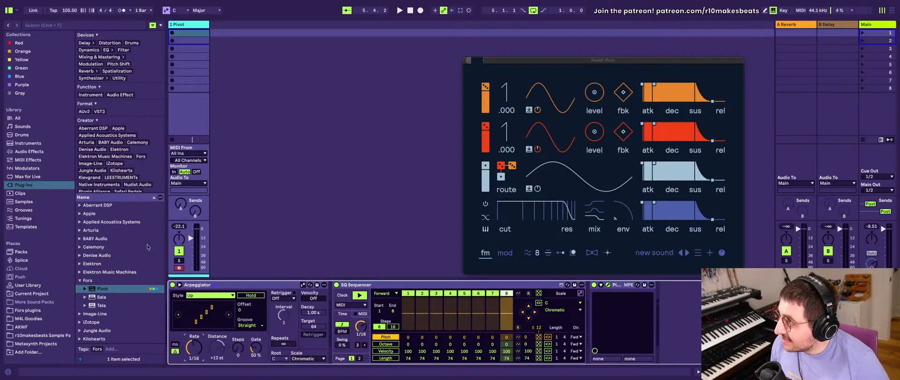
- Set the song tempo to 120 BPM
{"action": "left_click", "coordinate": [70, 10]}
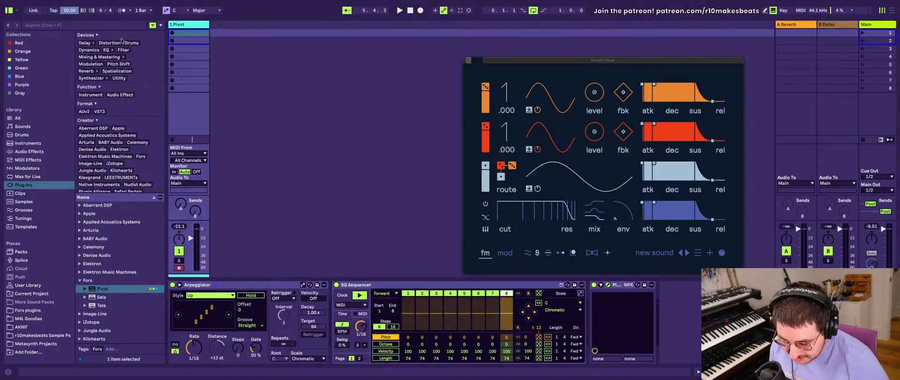
{"action": "type", "text": "200"}
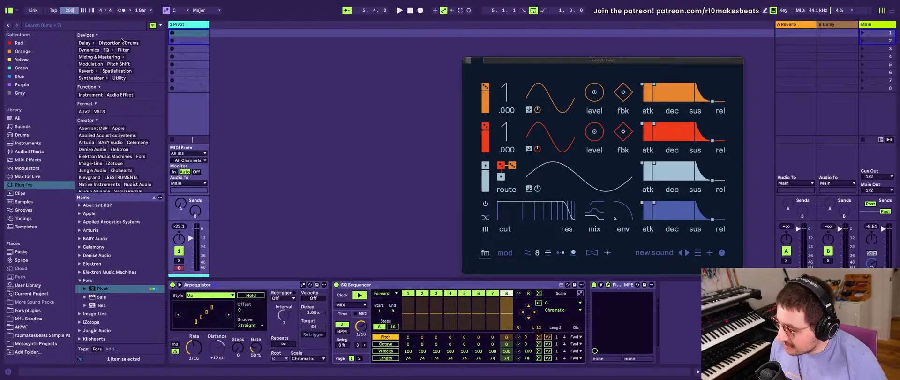
{"action": "key", "text": "BackSpace"}
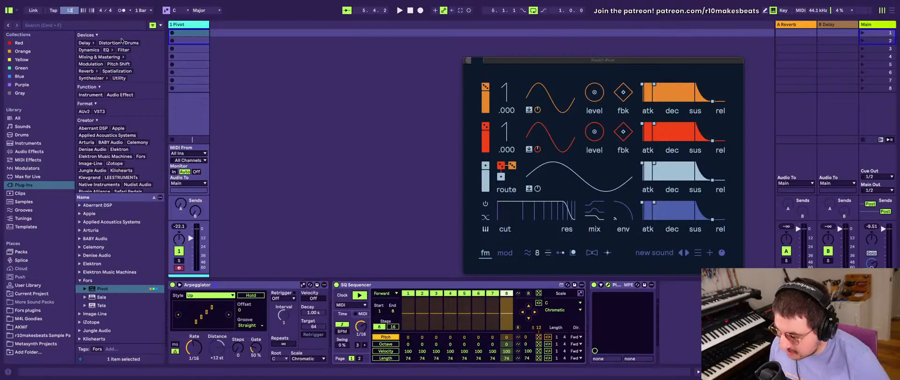
{"action": "type", "text": "0"}
{"action": "key", "text": "Return"}
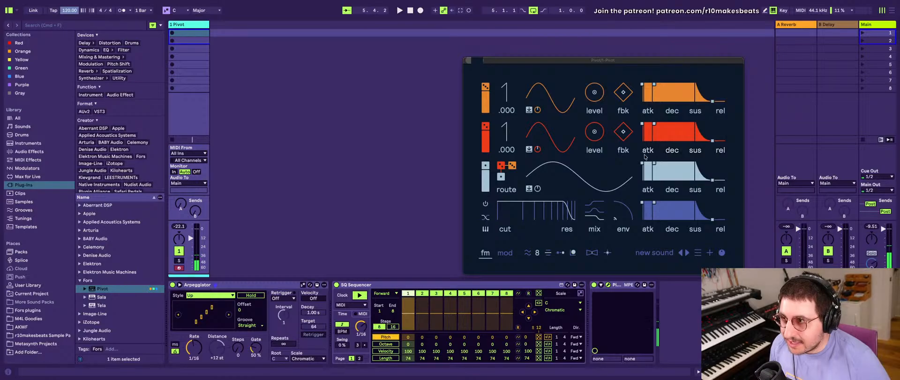
- Shorten the release of the light-blue envelope in Pivot's third row
{"action": "left_click_drag", "start_coordinate": [642, 163], "coordinate": [643, 164]}
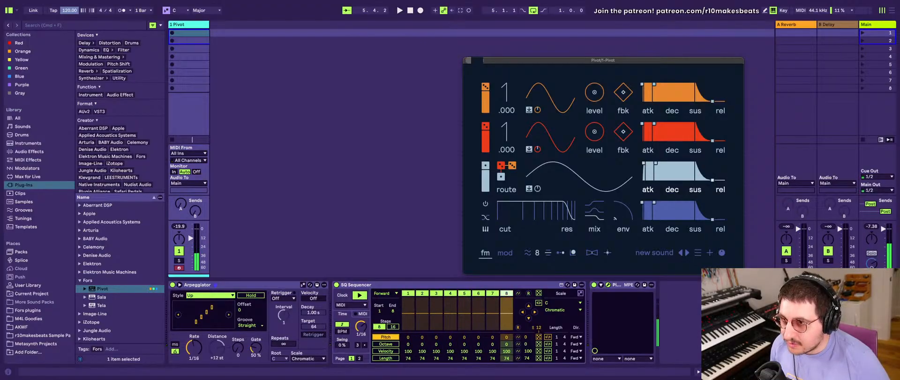
{"action": "left_click_drag", "start_coordinate": [712, 180], "coordinate": [702, 180]}
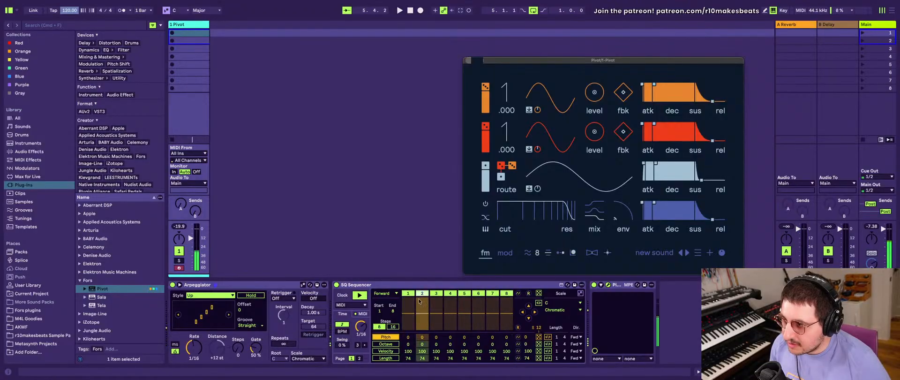
- Extend SQ Sequencer's pattern to 16 steps
{"action": "left_click", "coordinate": [393, 327]}
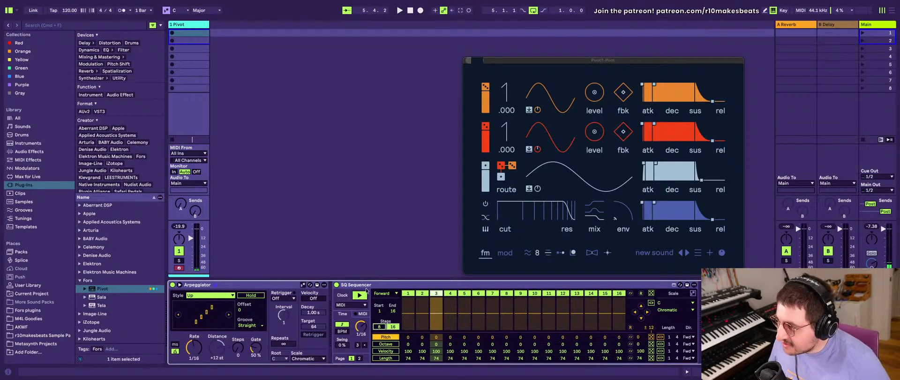
{"action": "left_click", "coordinate": [367, 290]}
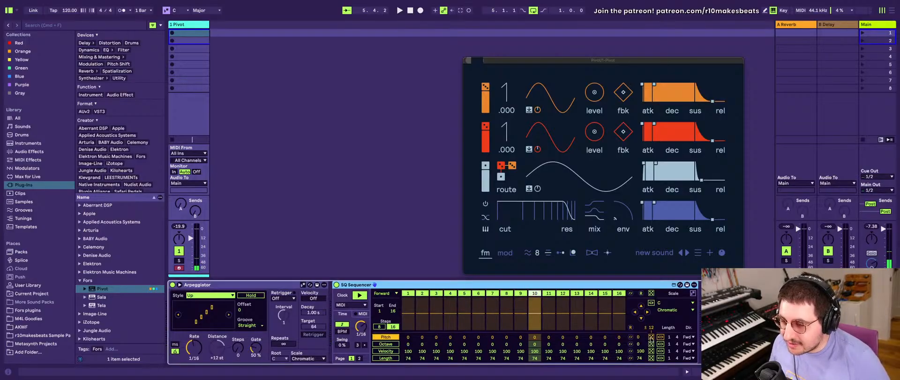
{"action": "left_click", "coordinate": [658, 309]}
{"action": "left_click", "coordinate": [665, 310]}
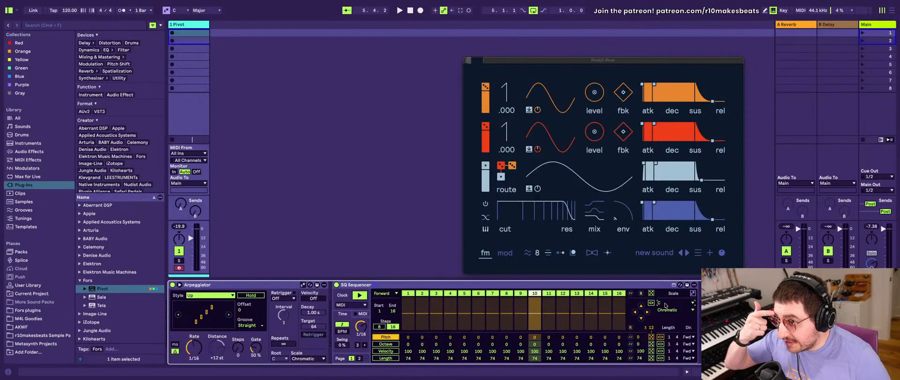
{"action": "left_click", "coordinate": [667, 303]}
{"action": "left_click", "coordinate": [668, 220]}
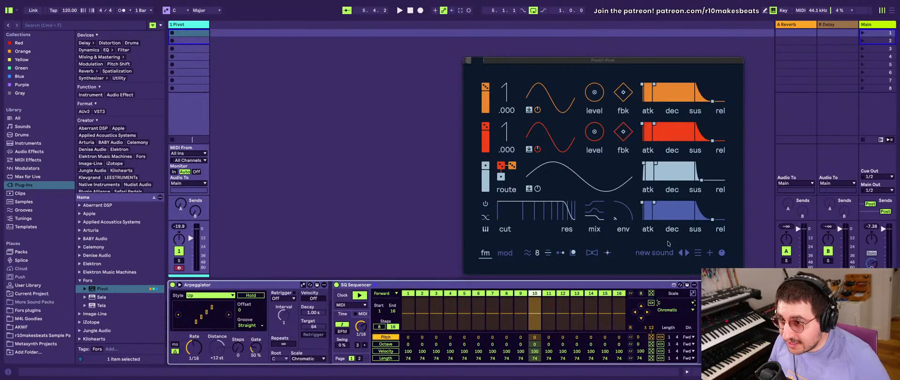
{"action": "left_click", "coordinate": [663, 310]}
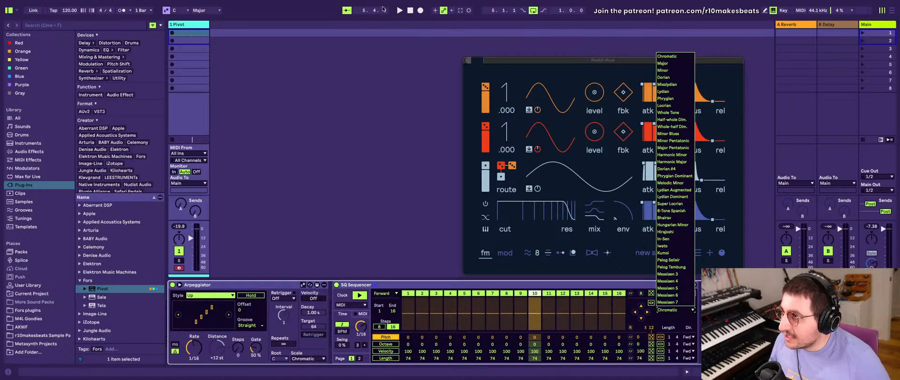
{"action": "left_click", "coordinate": [211, 13]}
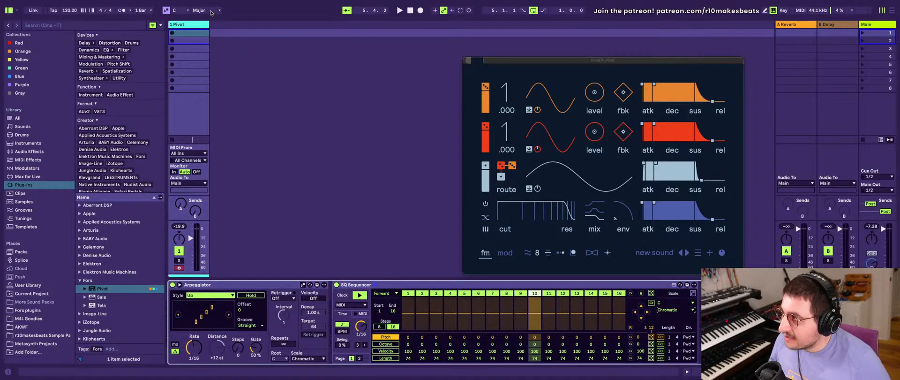
- Set SQ Sequencer's scale to Minor and randomize the values in its Pitch lane
{"action": "left_click", "coordinate": [197, 11]}
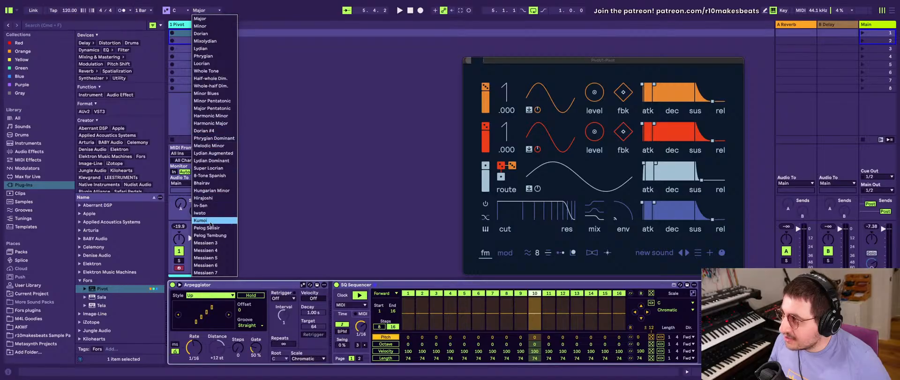
{"action": "left_click", "coordinate": [266, 90]}
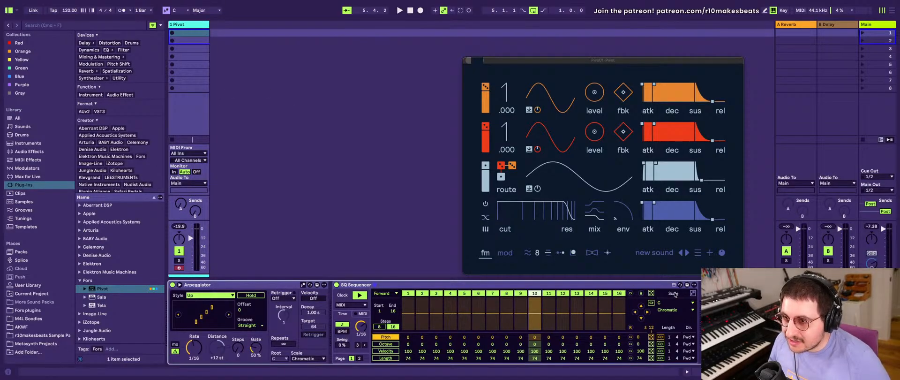
{"action": "left_click", "coordinate": [691, 304]}
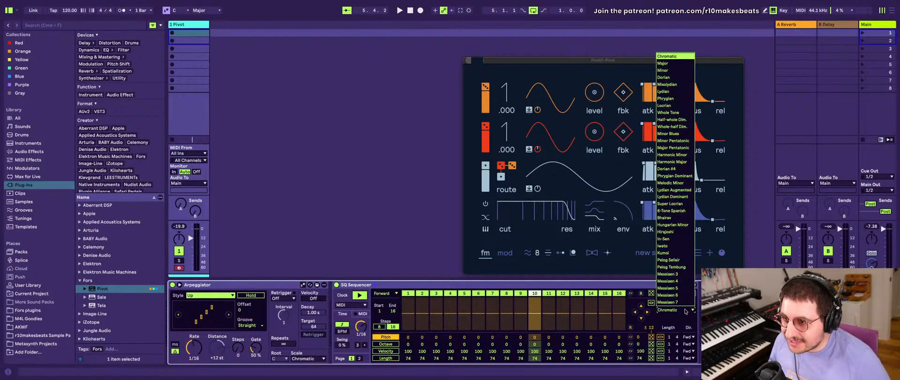
{"action": "left_click", "coordinate": [677, 71]}
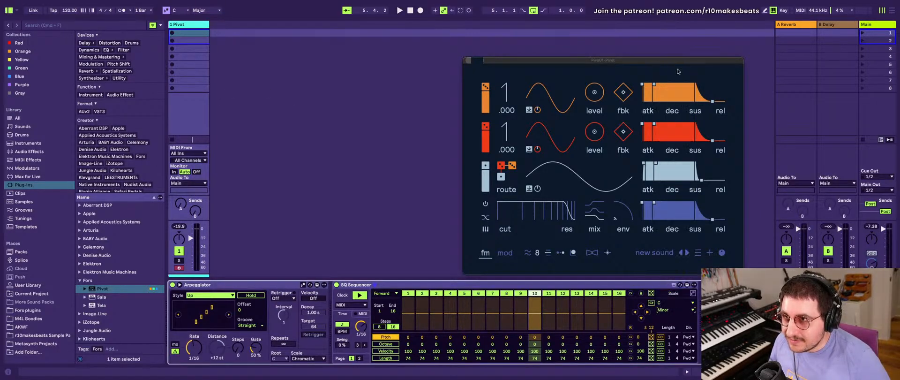
{"action": "left_click", "coordinate": [651, 336]}
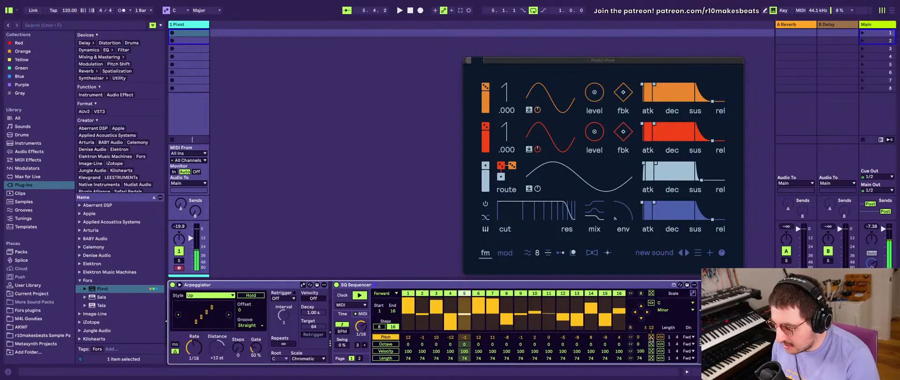
{"action": "key", "text": "space"}
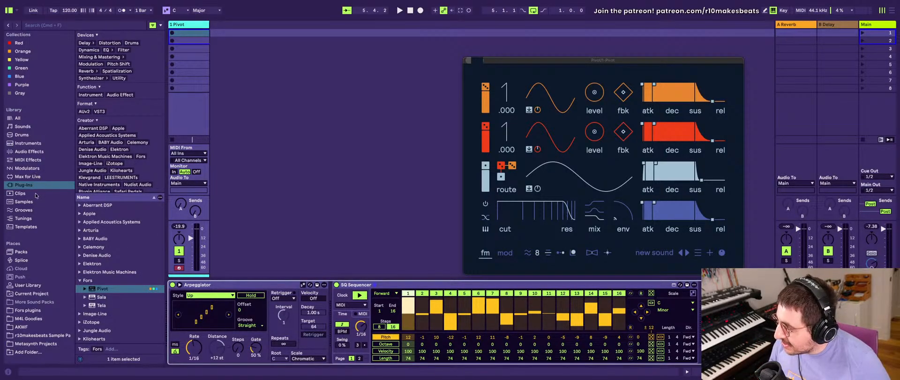
- Insert the Pitch MIDI effect before the Arpeggiator and set its range to 0 st
{"action": "left_click", "coordinate": [27, 160]}
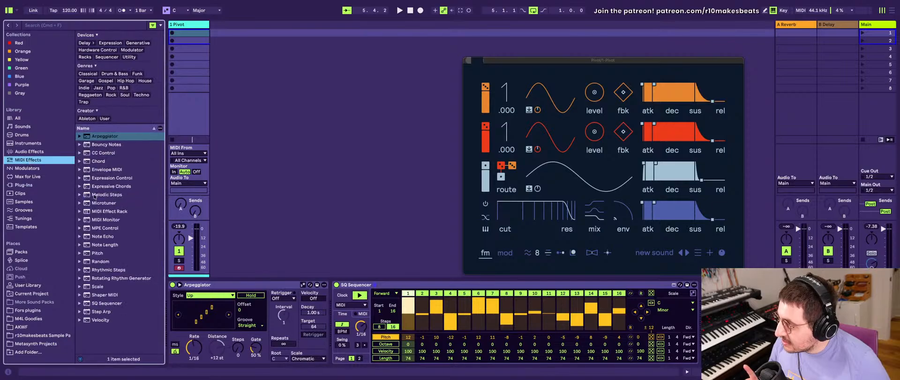
{"action": "left_click_drag", "start_coordinate": [92, 255], "coordinate": [187, 321]}
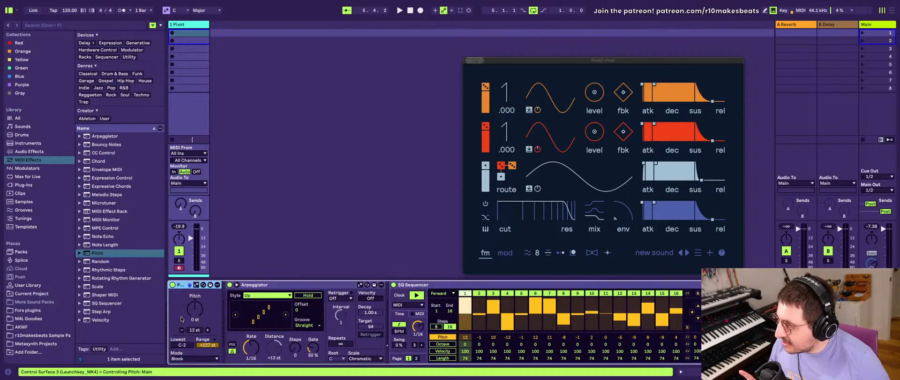
{"action": "left_click", "coordinate": [189, 347]}
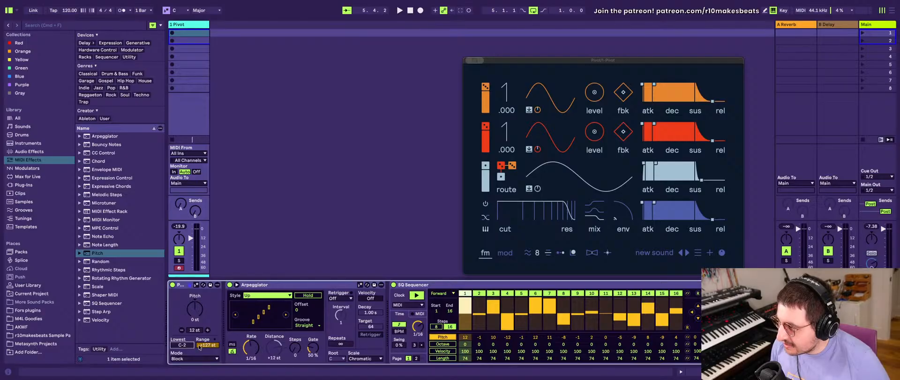
{"action": "left_click_drag", "start_coordinate": [207, 345], "coordinate": [207, 375]}
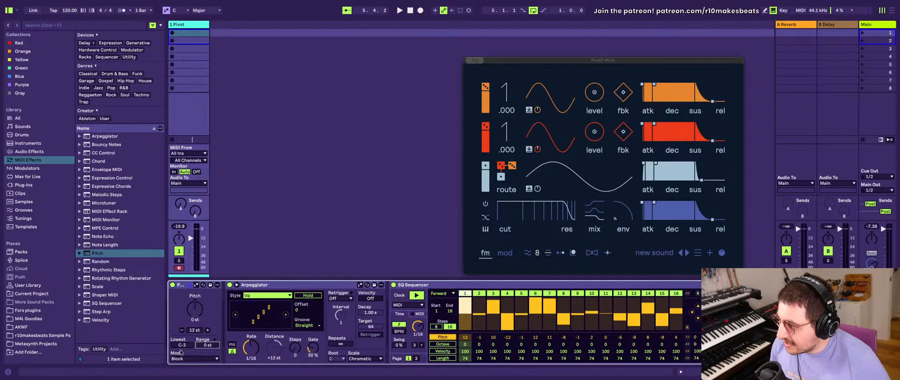
- Set the Pitch effect's lowest note to C2 and its mode to Fold
{"action": "left_click", "coordinate": [180, 347]}
{"action": "left_click", "coordinate": [181, 346]}
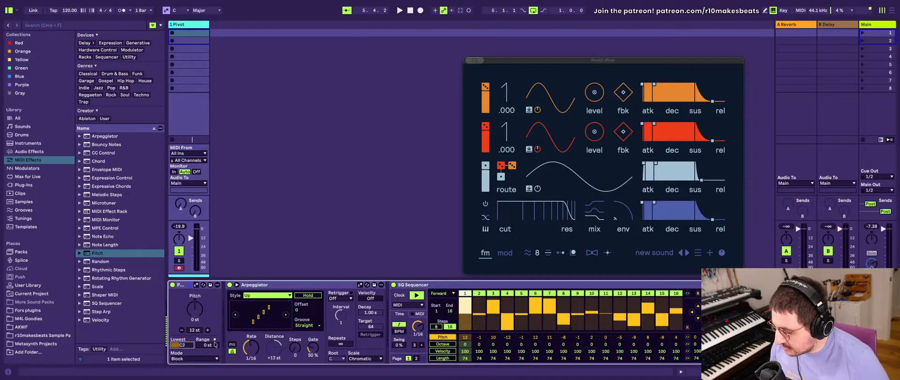
{"action": "left_click", "coordinate": [190, 358]}
{"action": "left_click", "coordinate": [189, 351]}
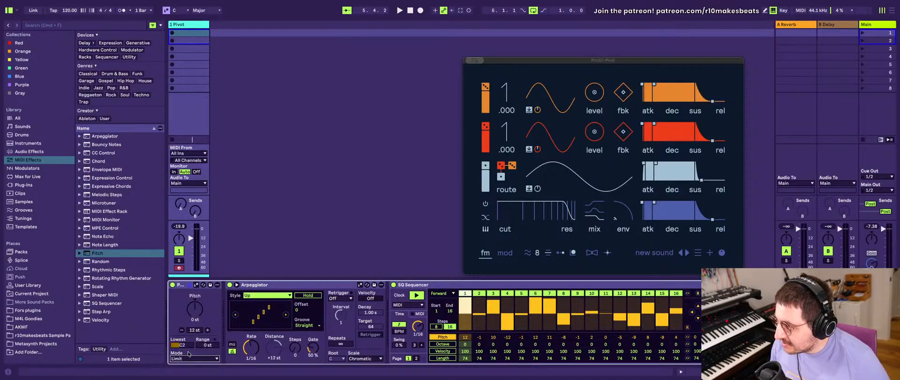
{"action": "left_click", "coordinate": [180, 359]}
{"action": "left_click", "coordinate": [180, 347]}
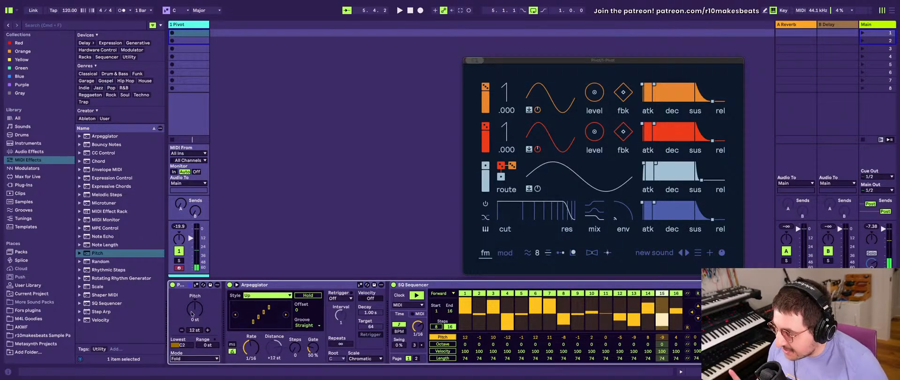
{"action": "left_click", "coordinate": [185, 285]}
{"action": "left_click", "coordinate": [253, 285]}
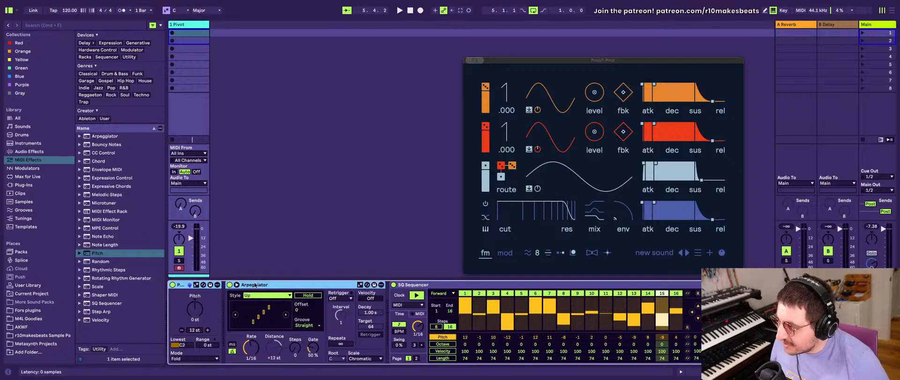
{"action": "left_click", "coordinate": [185, 305]}
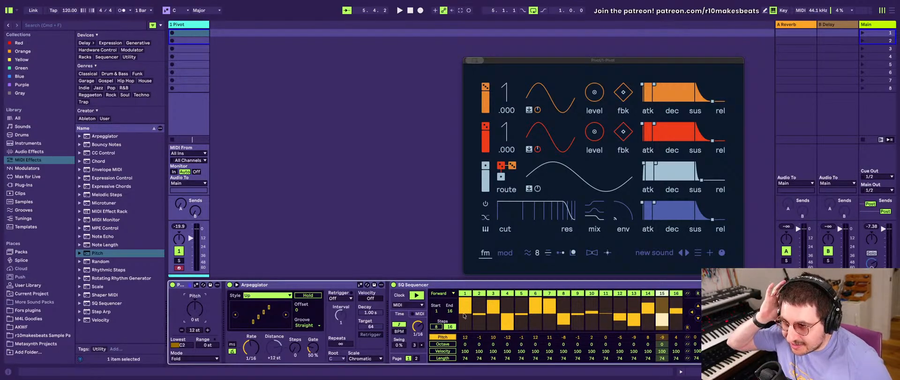
- Reset all steps of SQ Sequencer's Pitch lane to 0
{"action": "left_click_drag", "start_coordinate": [466, 302], "coordinate": [465, 305]}
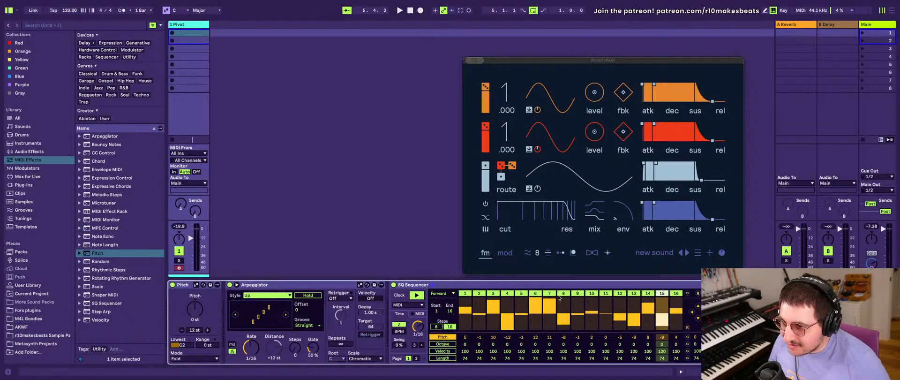
{"action": "left_click", "coordinate": [688, 327]}
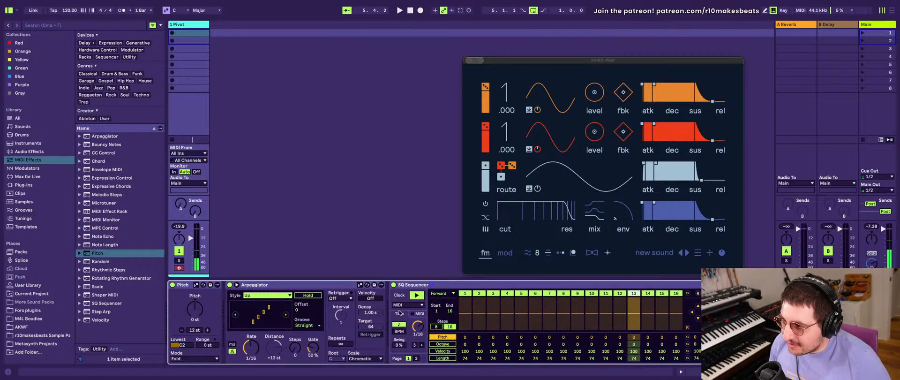
- Inspect SQ Sequencer's MIDI options, return to its time settings and toggle its clock
{"action": "left_click", "coordinate": [413, 314]}
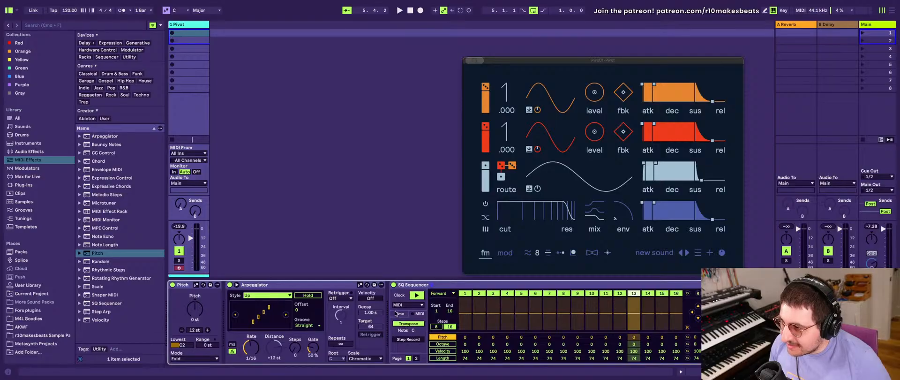
{"action": "left_click", "coordinate": [398, 314]}
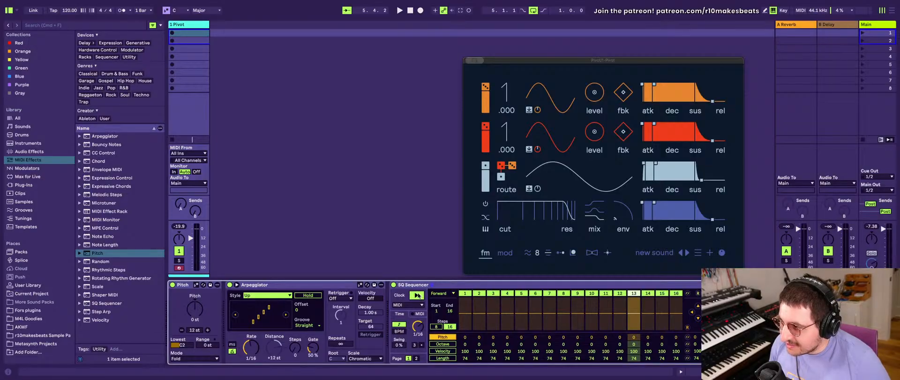
{"action": "left_click", "coordinate": [417, 295]}
{"action": "left_click", "coordinate": [416, 296]}
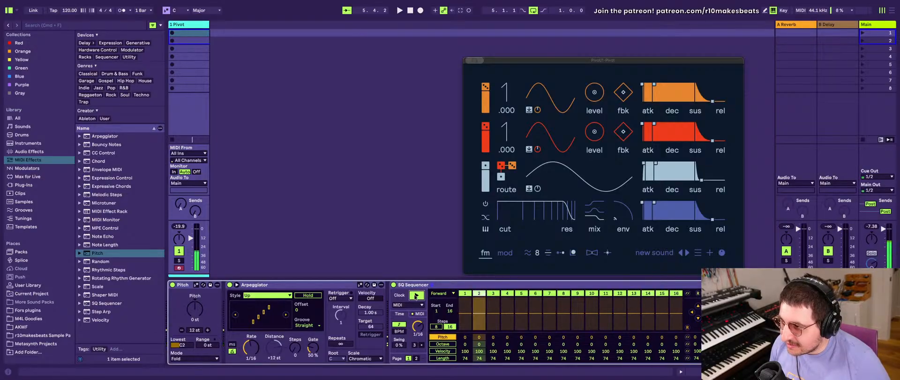
{"action": "left_click", "coordinate": [415, 296]}
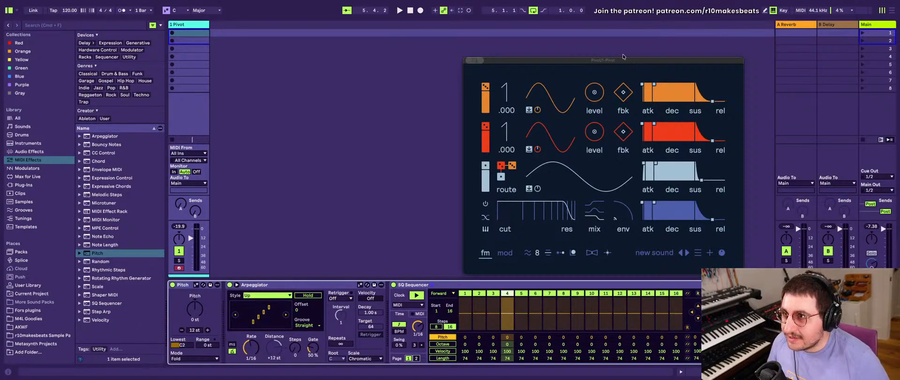
- Move the Pivot plug-in window slightly up and to the right, clear of the device chain
{"action": "left_click", "coordinate": [511, 56]}
{"action": "left_click_drag", "start_coordinate": [523, 63], "coordinate": [537, 44]}
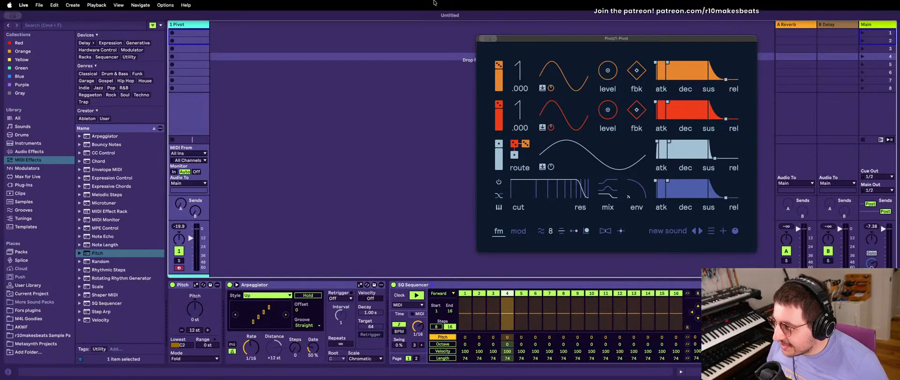
{"action": "left_click", "coordinate": [189, 286]}
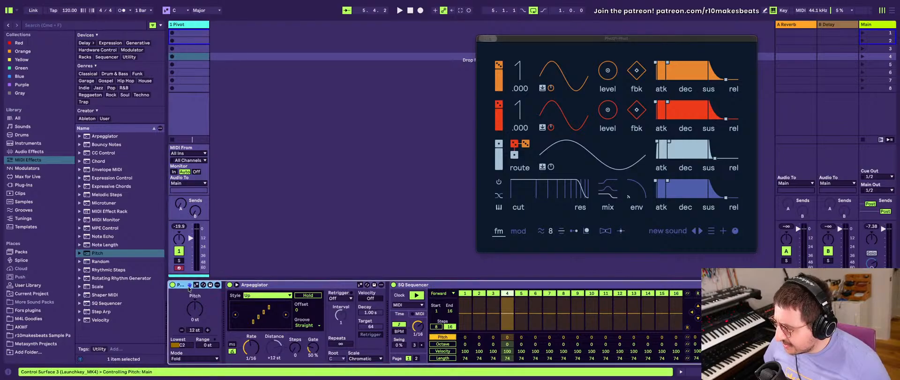
{"action": "left_click", "coordinate": [272, 287]}
{"action": "left_click", "coordinate": [179, 285]}
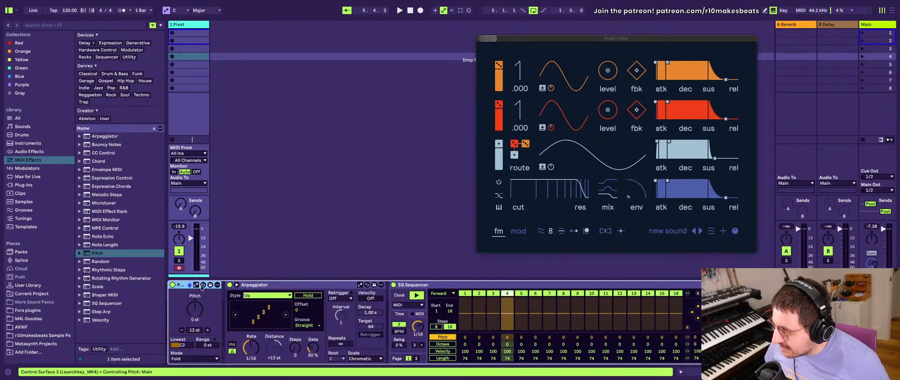
{"action": "left_click", "coordinate": [423, 286]}
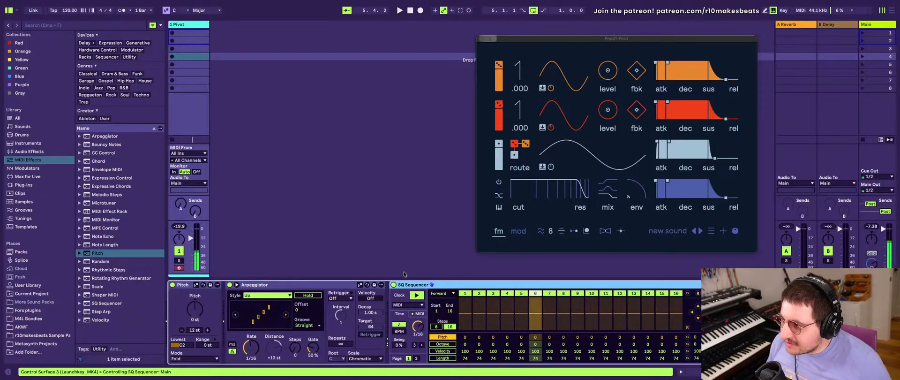
{"action": "left_click", "coordinate": [286, 285]}
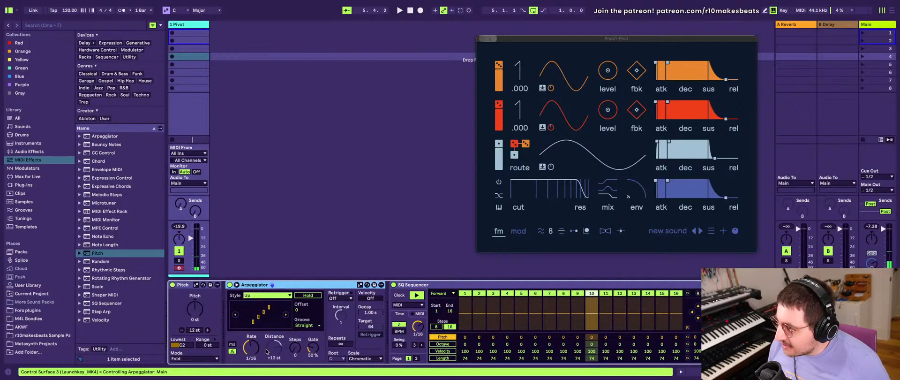
{"action": "left_click", "coordinate": [186, 311]}
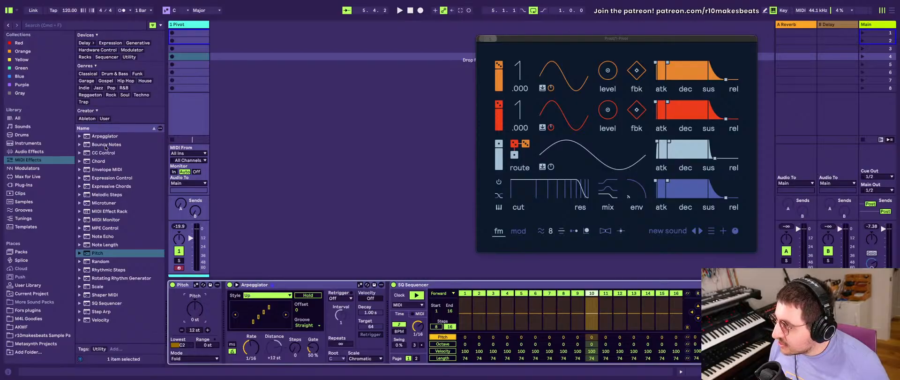
- Try the Arpeggiator with 8 steps at a distance of +1 st, and restore 0 steps at +12 st
{"action": "left_click_drag", "start_coordinate": [295, 347], "coordinate": [274, 360]}
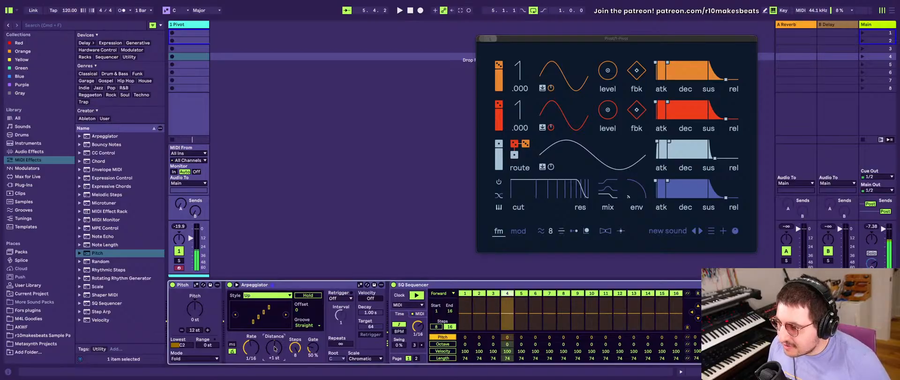
{"action": "left_click_drag", "start_coordinate": [274, 348], "coordinate": [296, 363]}
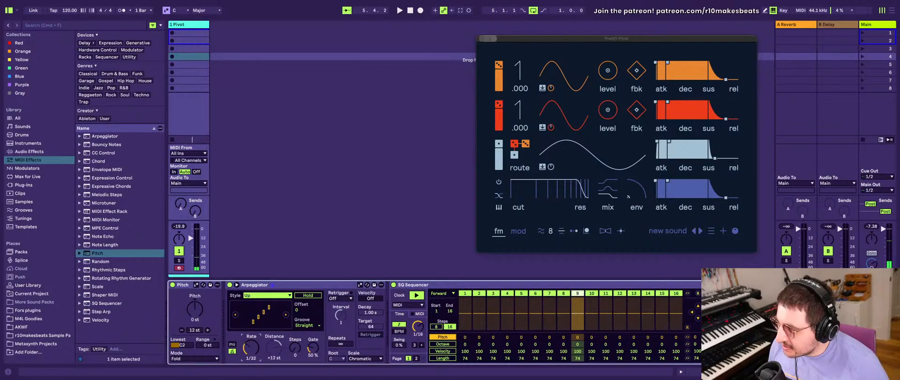
- Try Arpeggiator rates of 1/8 and 1/24, and return the rate to 1/16
{"action": "scroll", "coordinate": [251, 347], "scroll_direction": "down", "scroll_amount": 2}
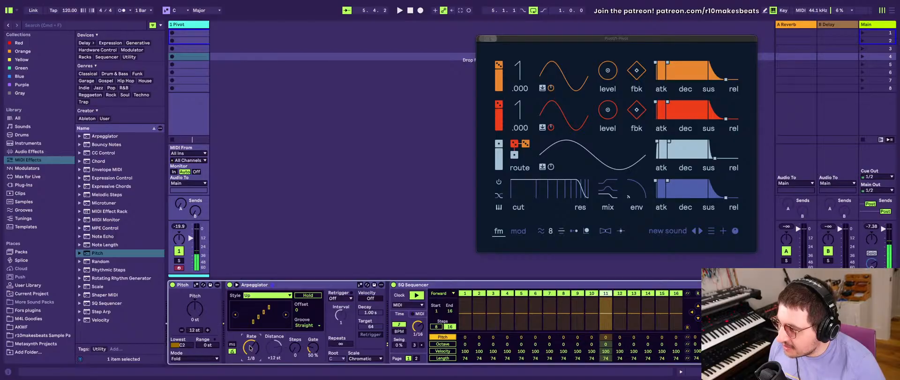
{"action": "scroll", "coordinate": [250, 347], "scroll_direction": "down", "scroll_amount": 1}
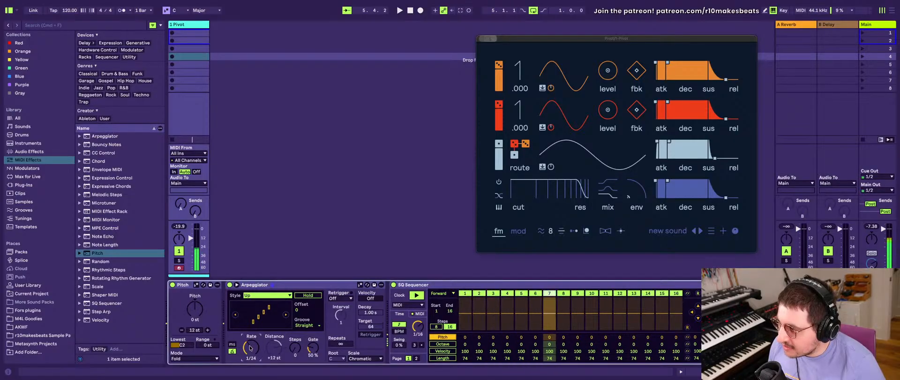
{"action": "scroll", "coordinate": [250, 348], "scroll_direction": "up", "scroll_amount": 2}
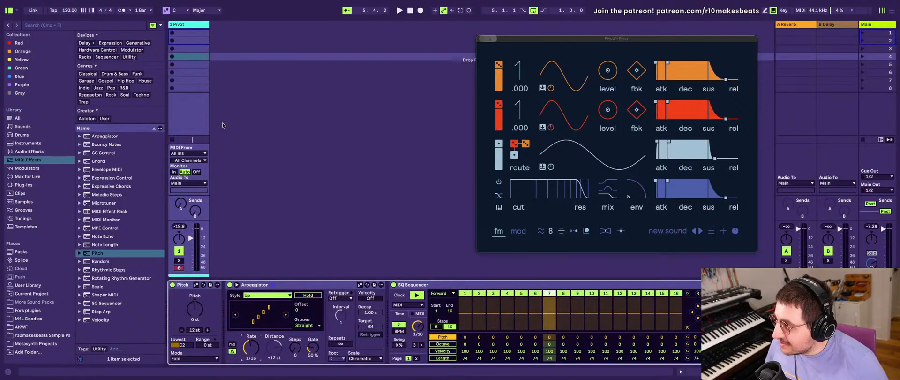
{"action": "left_click", "coordinate": [439, 284]}
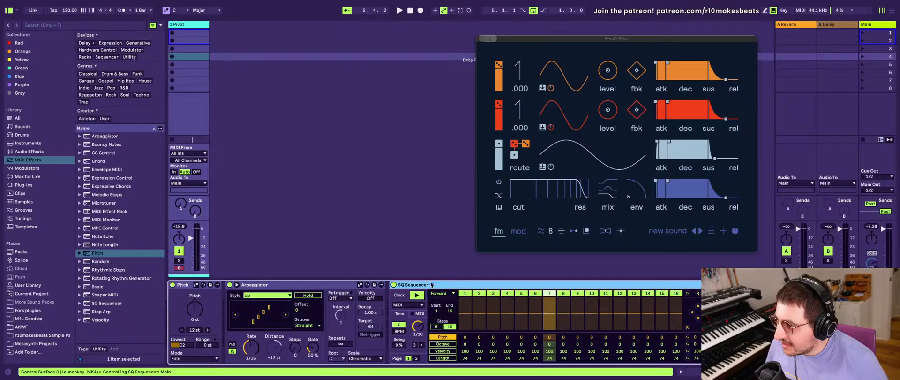
{"action": "left_click", "coordinate": [287, 284]}
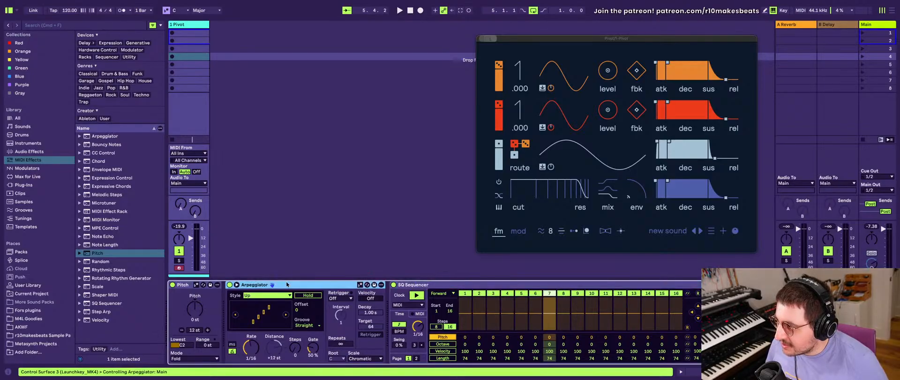
{"action": "left_click", "coordinate": [186, 285]}
{"action": "left_click", "coordinate": [194, 307]}
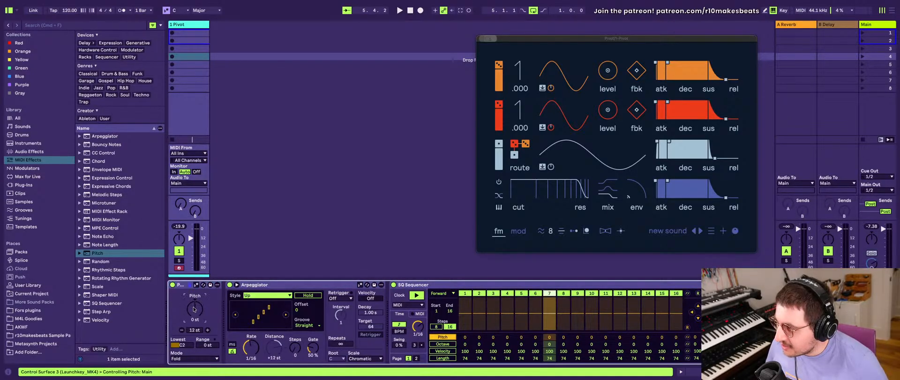
- Add a Random MIDI effect after SQ Sequencer in the Pivot track's device chain
{"action": "left_click", "coordinate": [403, 285]}
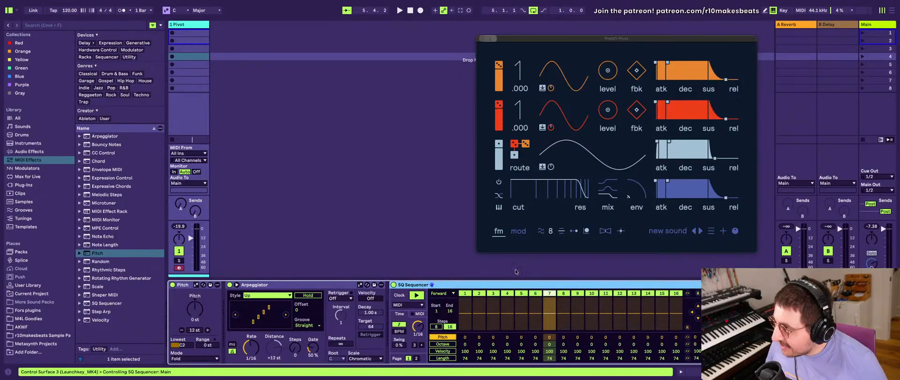
{"action": "left_click", "coordinate": [111, 254]}
{"action": "double_click", "coordinate": [111, 253]}
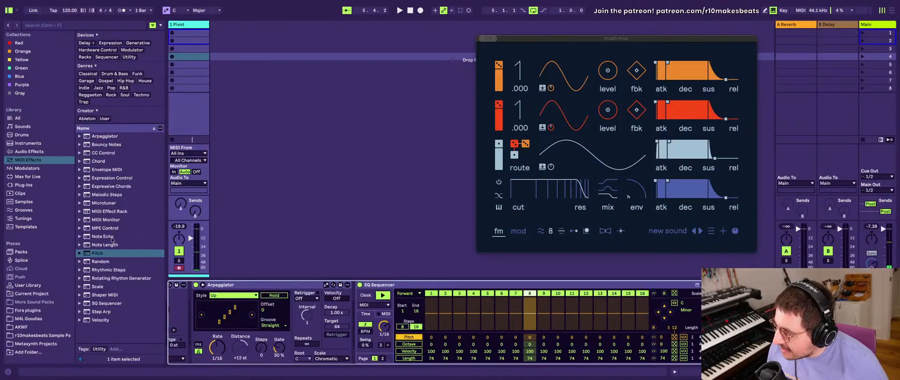
{"action": "left_click", "coordinate": [114, 262]}
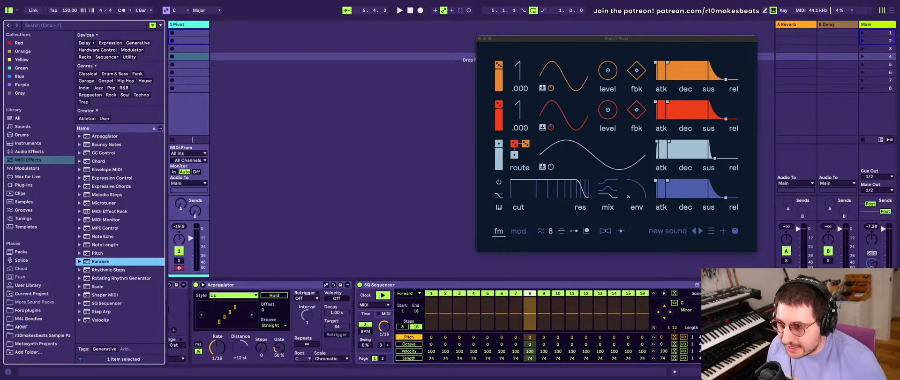
{"action": "left_click_drag", "start_coordinate": [113, 262], "coordinate": [703, 312]}
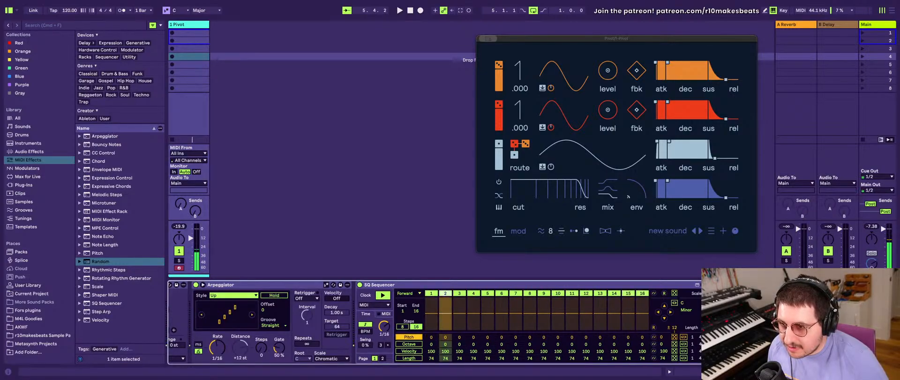
- Show the Info View and set Random to 100 % chance, 12 choices and an interval of 5
{"action": "scroll", "coordinate": [639, 347], "scroll_direction": "left", "scroll_amount": 3}
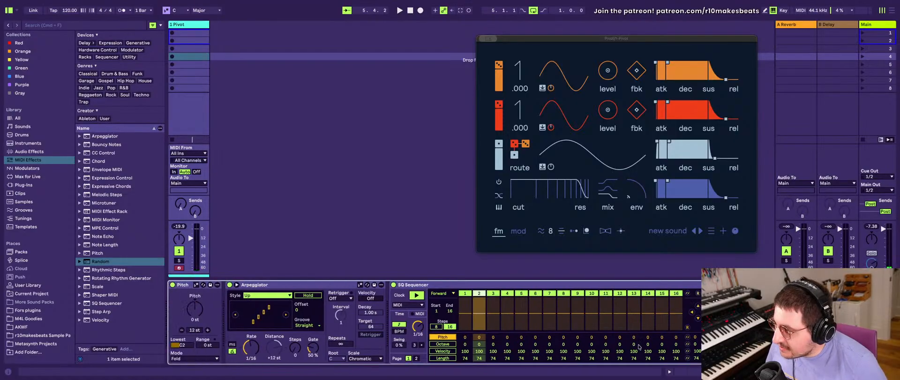
{"action": "left_click", "coordinate": [6, 372]}
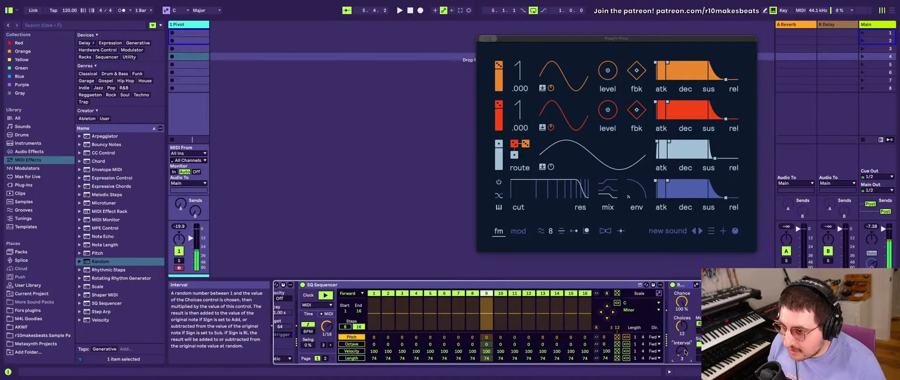
{"action": "left_click_drag", "start_coordinate": [685, 352], "coordinate": [685, 347]}
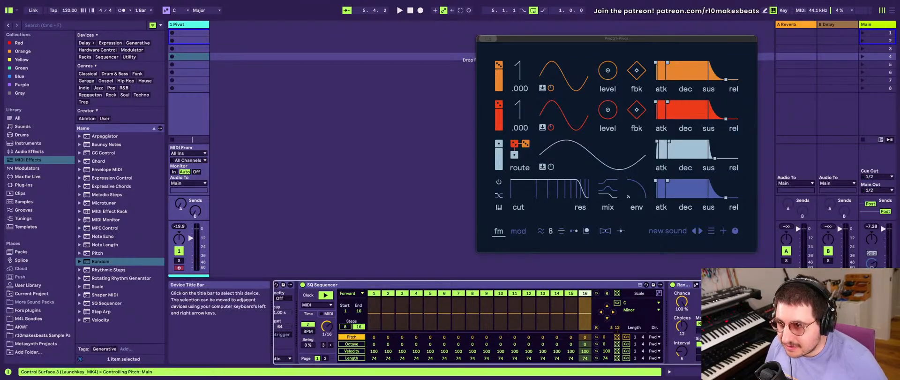
- Try an Arpeggiator rate of 1/32, and return the rate to 1/16
{"action": "scroll", "coordinate": [406, 294], "scroll_direction": "left", "scroll_amount": 5}
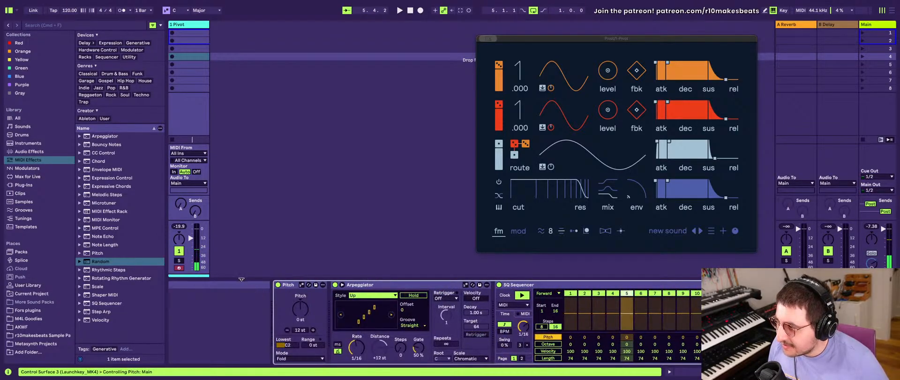
{"action": "key", "text": "Delete"}
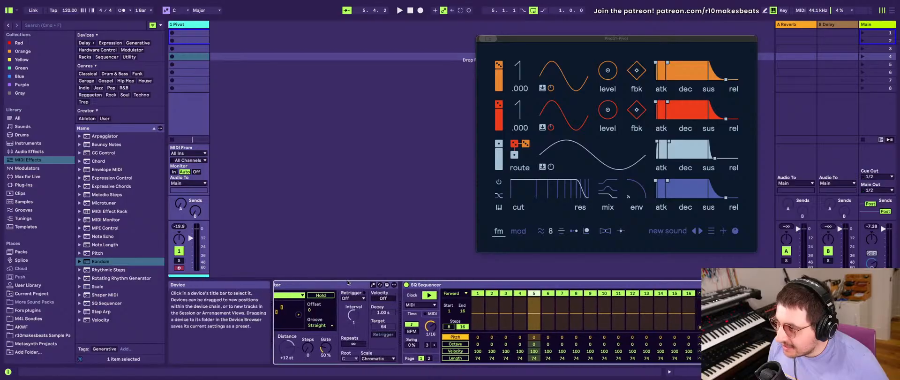
{"action": "key", "text": "ctrl+z"}
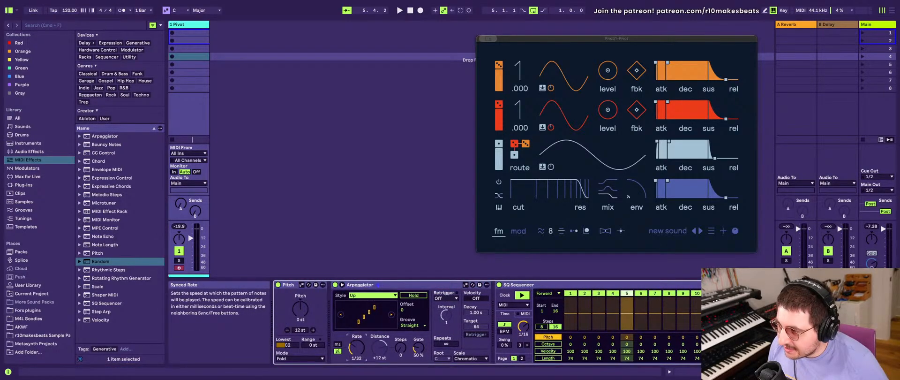
{"action": "scroll", "coordinate": [398, 303], "scroll_direction": "right", "scroll_amount": 5}
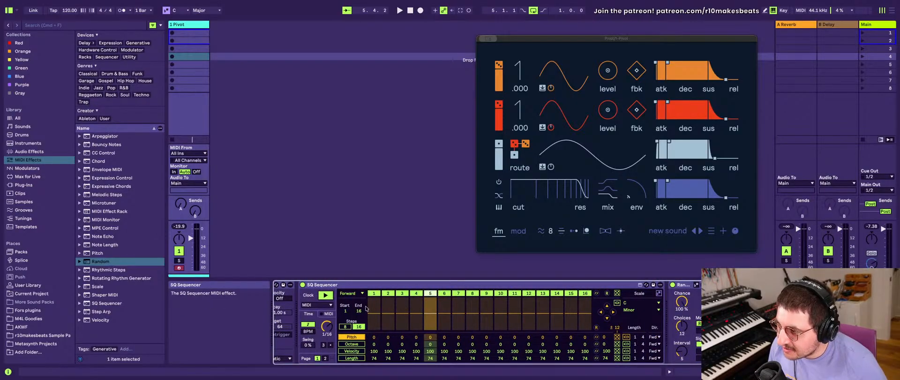
{"action": "left_click", "coordinate": [373, 308]}
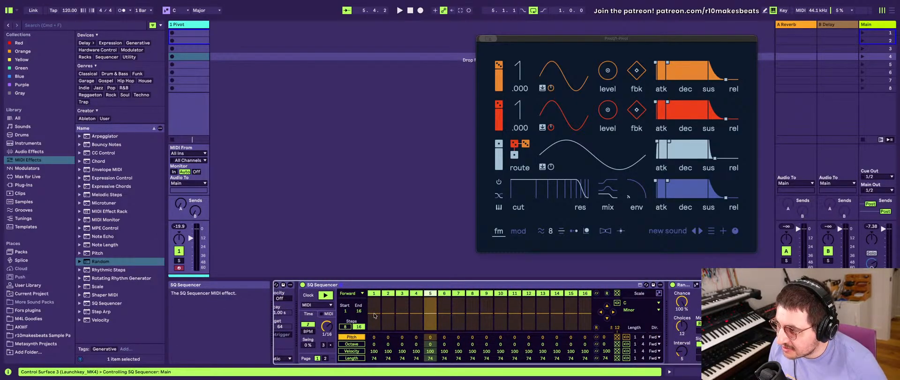
{"action": "left_click", "coordinate": [373, 312]}
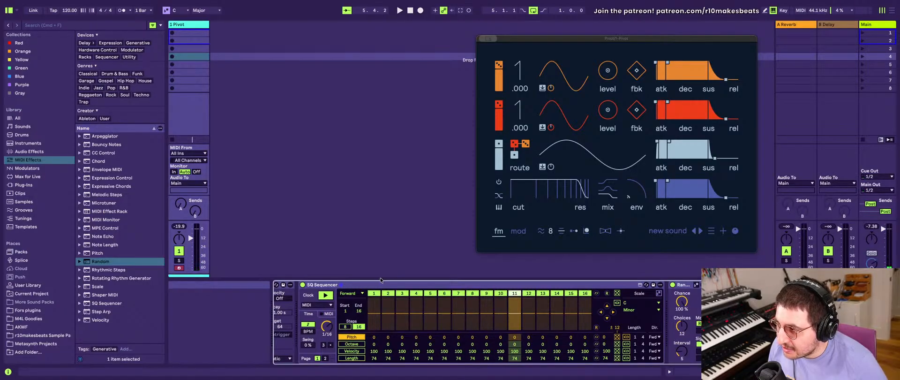
{"action": "scroll", "coordinate": [357, 308], "scroll_direction": "left", "scroll_amount": 5}
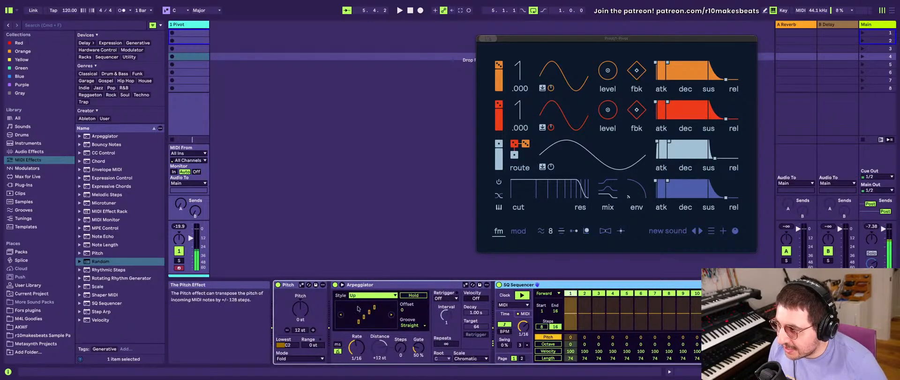
- Add a Scale MIDI effect between Random and the Pivot synth, and set its scale to Minor
{"action": "scroll", "coordinate": [357, 308], "scroll_direction": "right", "scroll_amount": 5}
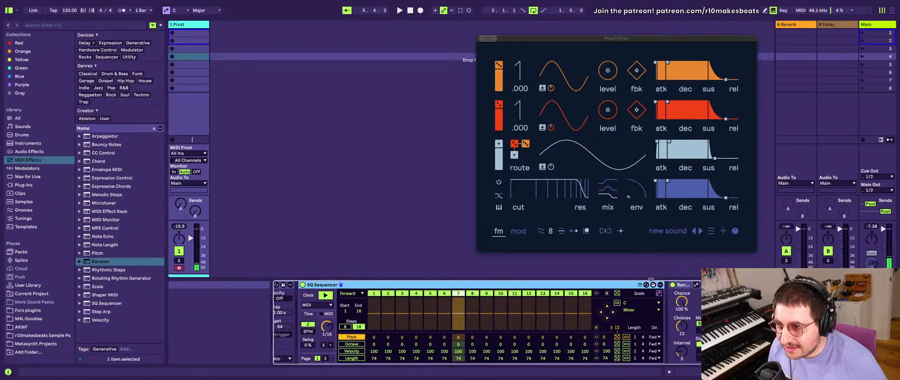
{"action": "left_click", "coordinate": [691, 288]}
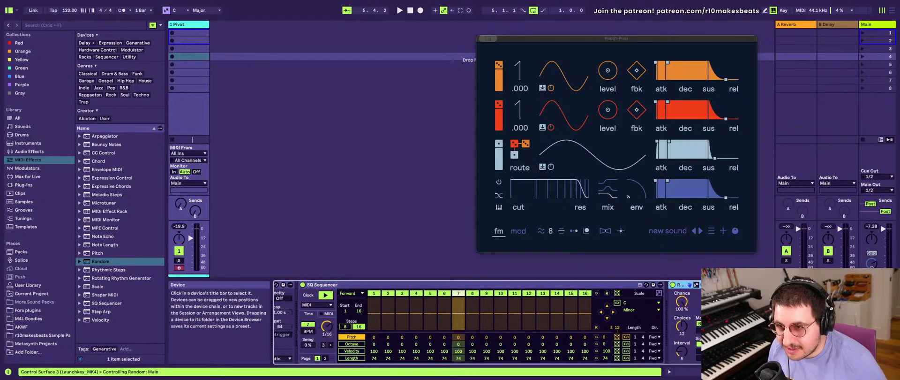
{"action": "left_click", "coordinate": [735, 285]}
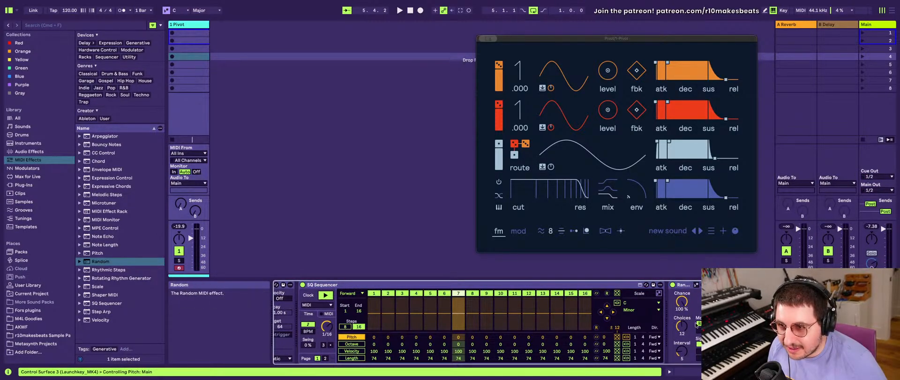
{"action": "left_click_drag", "start_coordinate": [681, 302], "coordinate": [681, 281]}
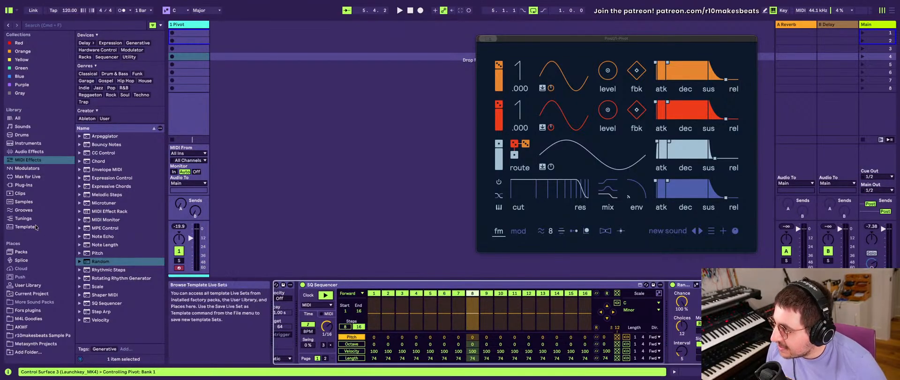
{"action": "left_click", "coordinate": [86, 288]}
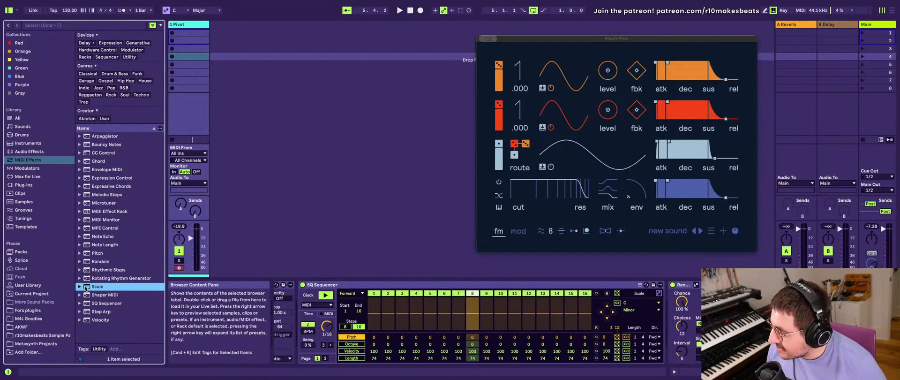
{"action": "double_click", "coordinate": [85, 287]}
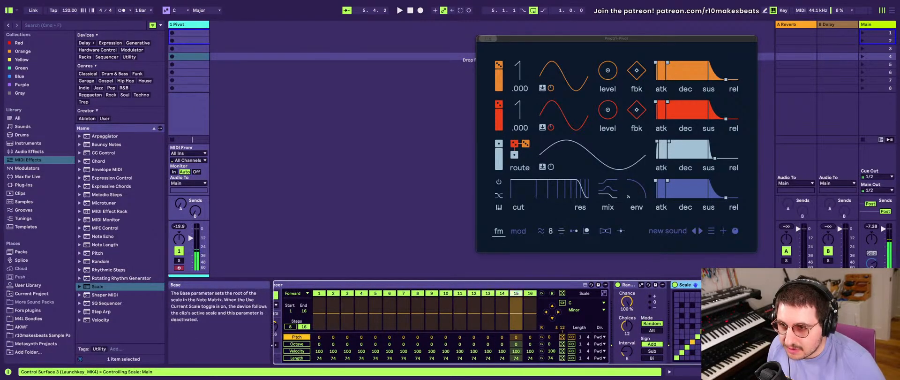
{"action": "left_click", "coordinate": [763, 308]}
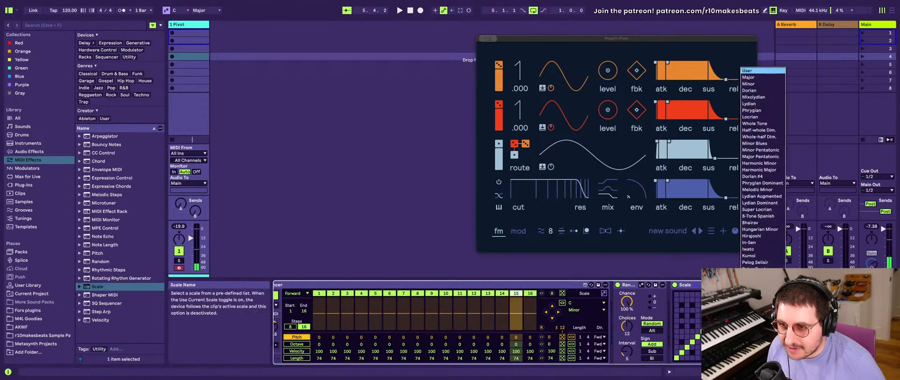
{"action": "left_click", "coordinate": [751, 84]}
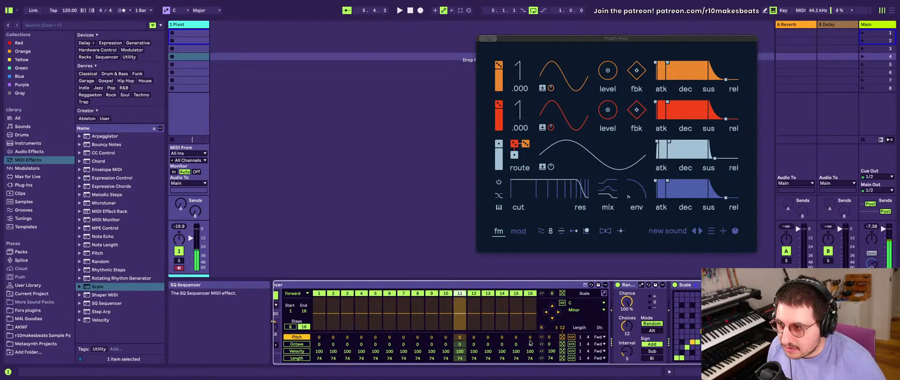
- Set Random's interval to 1
{"action": "scroll", "coordinate": [531, 343], "scroll_direction": "left", "scroll_amount": 5}
{"action": "scroll", "coordinate": [530, 342], "scroll_direction": "left", "scroll_amount": 1}
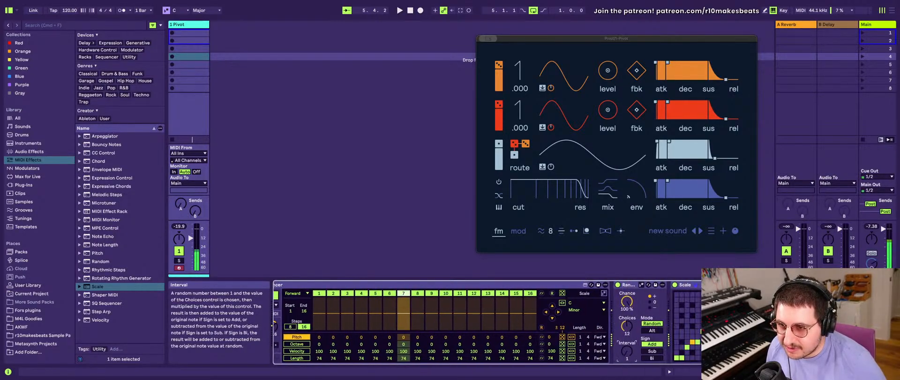
{"action": "scroll", "coordinate": [531, 343], "scroll_direction": "right", "scroll_amount": 5}
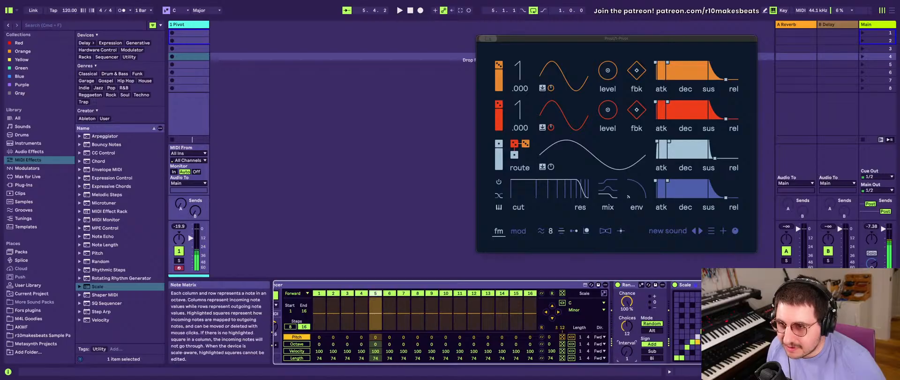
{"action": "mouse_move", "coordinate": [627, 351]}
{"action": "left_mouse_down"}
{"action": "mouse_move", "coordinate": [626, 335]}
{"action": "mouse_move", "coordinate": [627, 351]}
{"action": "left_mouse_up"}
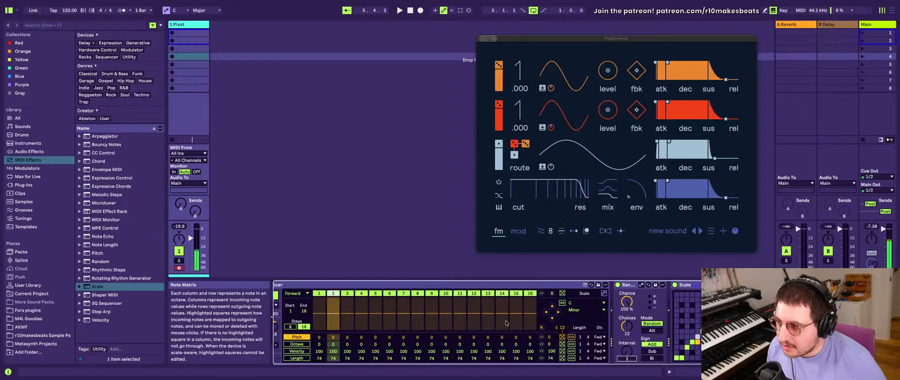
- Set the Arpeggiator's rate to 1/12 and Random's choices to 24
{"action": "scroll", "coordinate": [422, 330], "scroll_direction": "left", "scroll_amount": 5}
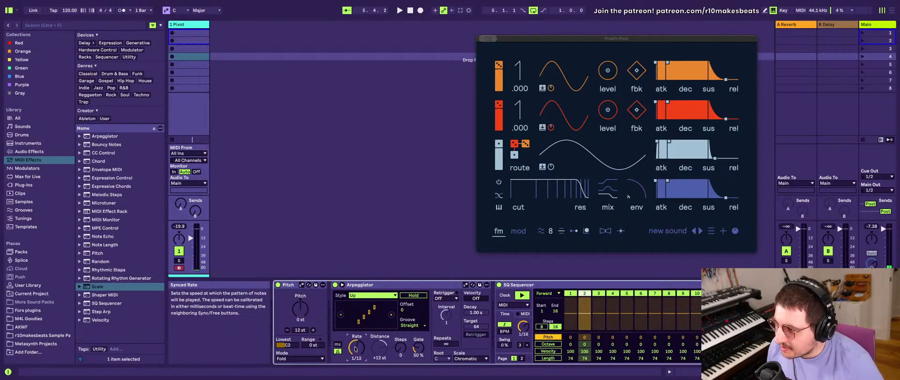
{"action": "scroll", "coordinate": [355, 348], "scroll_direction": "right", "scroll_amount": 5}
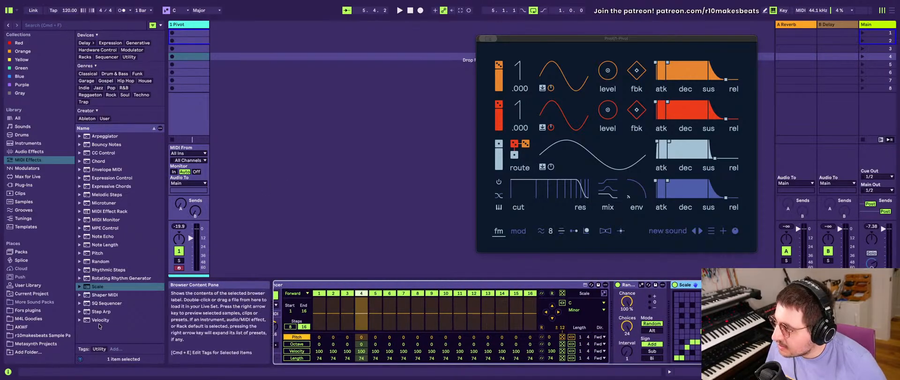
- Add a second Pitch MIDI effect after Scale in the device chain
{"action": "left_click", "coordinate": [95, 253]}
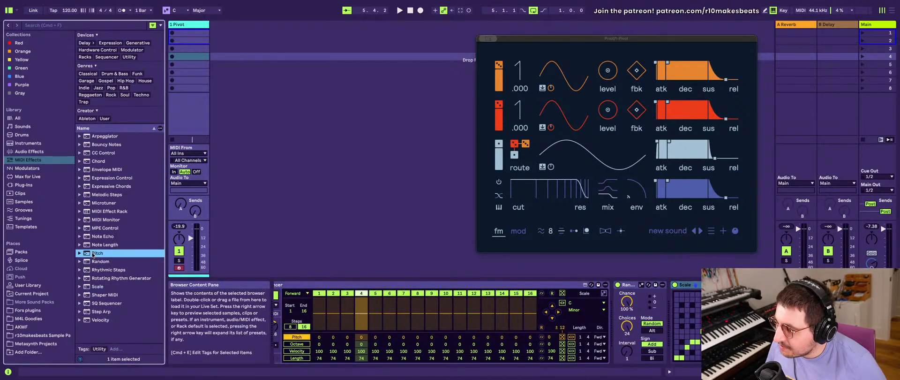
{"action": "left_click_drag", "start_coordinate": [94, 253], "coordinate": [787, 323]}
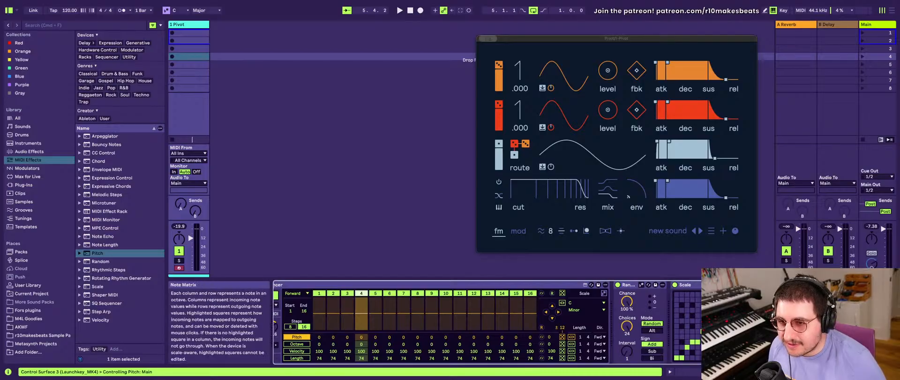
{"action": "scroll", "coordinate": [778, 323], "scroll_direction": "right", "scroll_amount": 2}
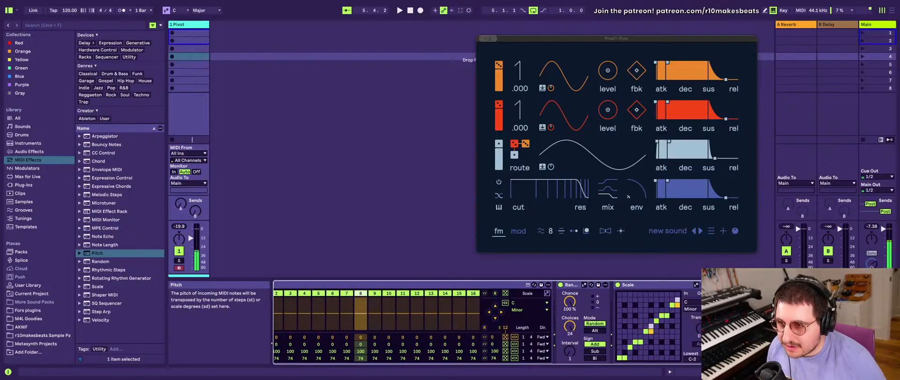
- Group the chain's MIDI effects, starting with the first Pitch, into a MIDI Effect Rack
{"action": "scroll", "coordinate": [403, 314], "scroll_direction": "left", "scroll_amount": 10}
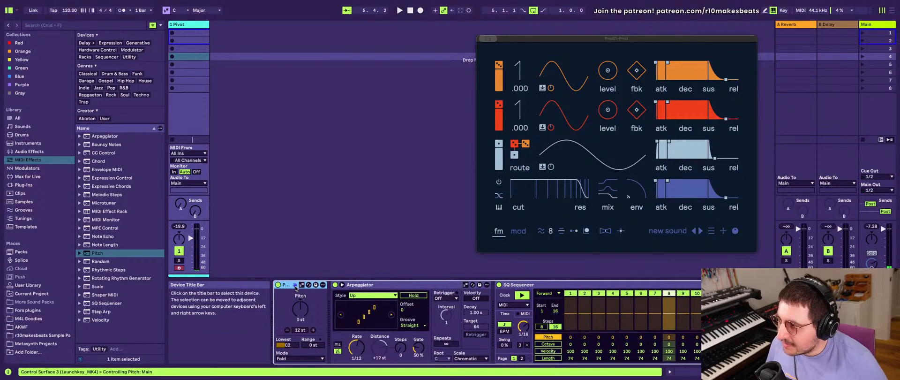
{"action": "scroll", "coordinate": [402, 314], "scroll_direction": "right", "scroll_amount": 10}
{"action": "left_click", "coordinate": [656, 284], "text": "shift"}
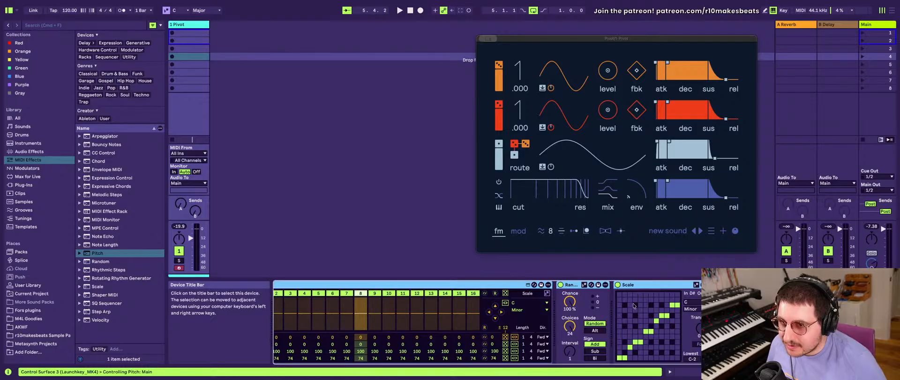
{"action": "key", "text": "ctrl+g"}
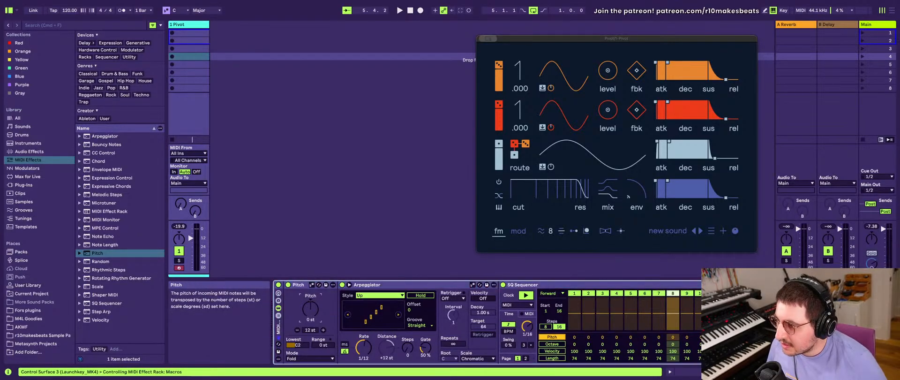
- Delete the Random device from the MIDI effect chain
{"action": "scroll", "coordinate": [422, 324], "scroll_direction": "right", "scroll_amount": 10}
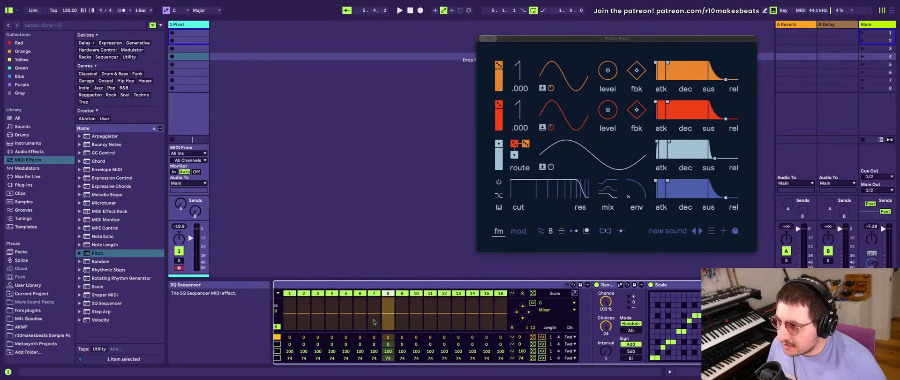
{"action": "left_click", "coordinate": [568, 286]}
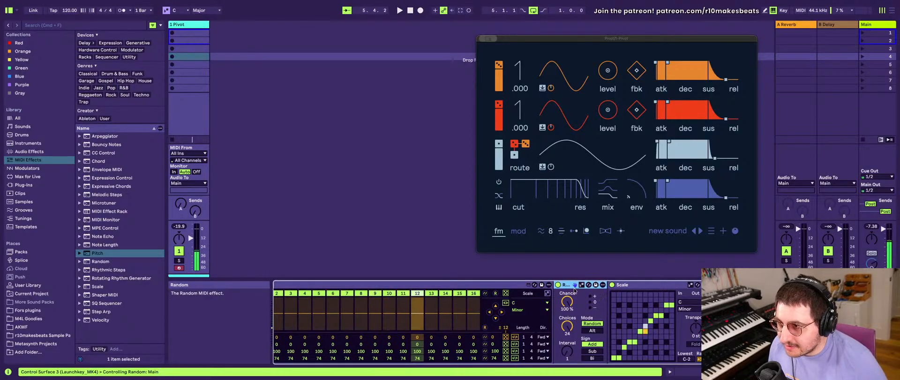
{"action": "key", "text": "Delete"}
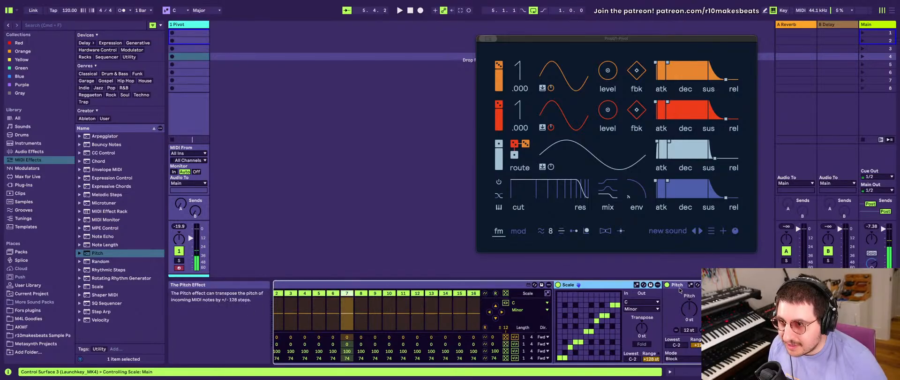
- Move the second Pitch device between SQ Sequencer and Scale and group it into its own MIDI Effect Rack
{"action": "left_click_drag", "start_coordinate": [679, 285], "coordinate": [569, 294]}
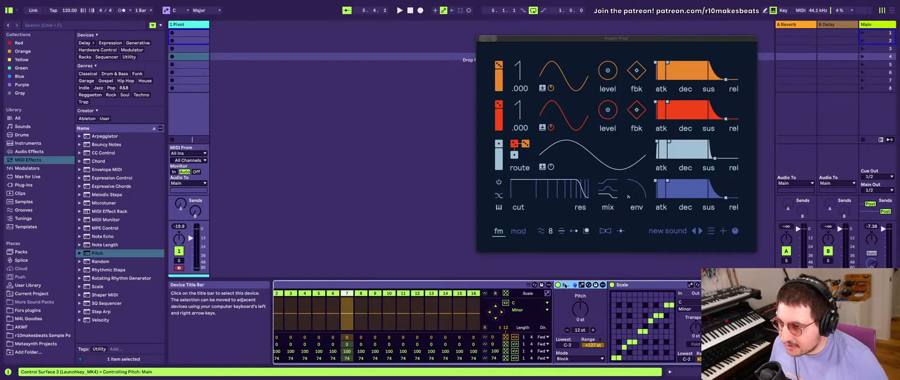
{"action": "key", "text": "ctrl+g"}
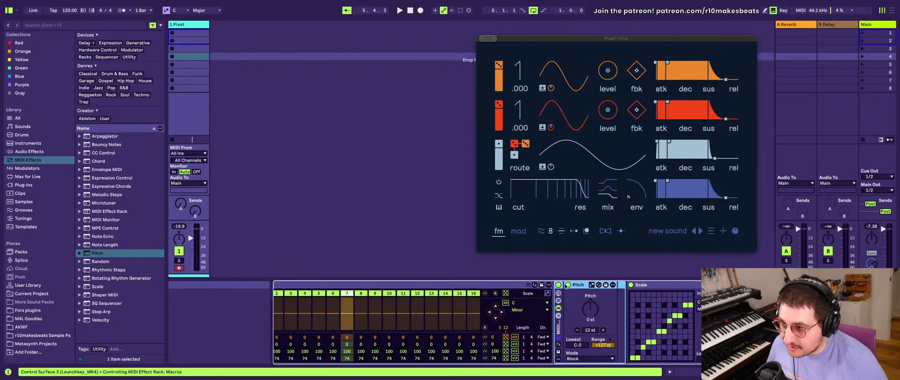
- Show the nested rack's chain list and duplicate its Pitch chain several times
{"action": "left_click", "coordinate": [558, 315]}
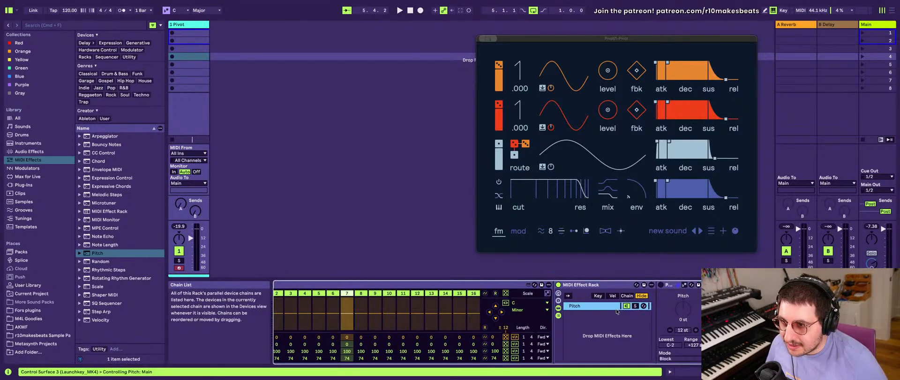
{"action": "key", "text": "ctrl+d"}
{"action": "key", "text": "ctrl+d"}
{"action": "key", "text": "ctrl+d"}
{"action": "key", "text": "ctrl+d"}
{"action": "key", "text": "ctrl+d"}
{"action": "key", "text": "ctrl+d"}
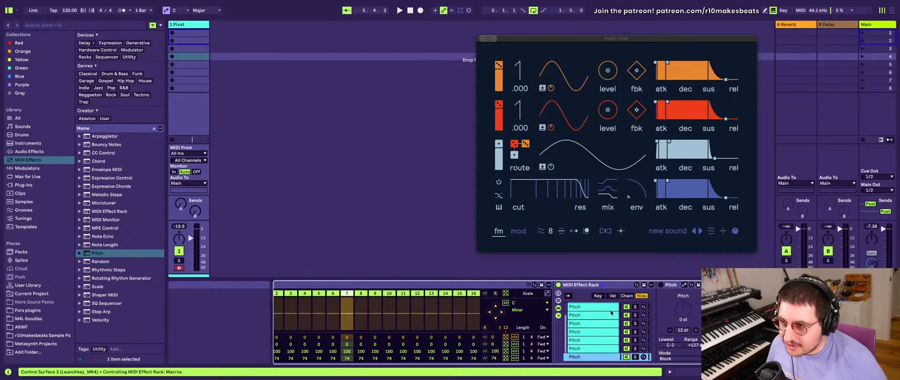
- Delete the duplicate Pitch chains from the nested rack, leaving a single one
{"action": "left_click", "coordinate": [601, 307]}
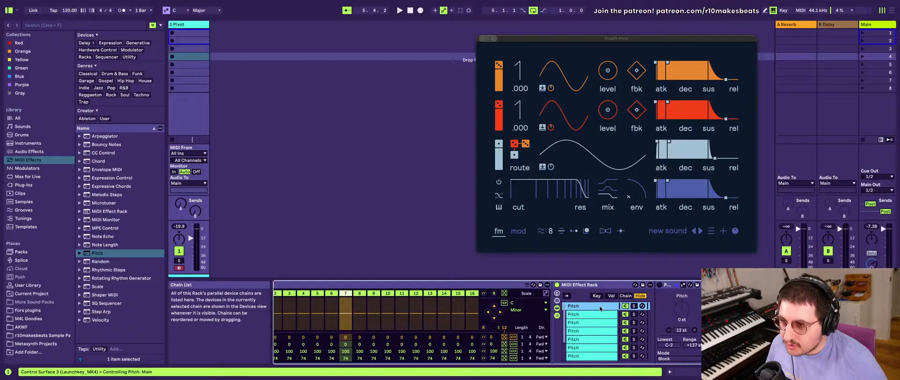
{"action": "scroll", "coordinate": [600, 308], "scroll_direction": "down", "scroll_amount": 2}
{"action": "scroll", "coordinate": [600, 309], "scroll_direction": "up", "scroll_amount": 2}
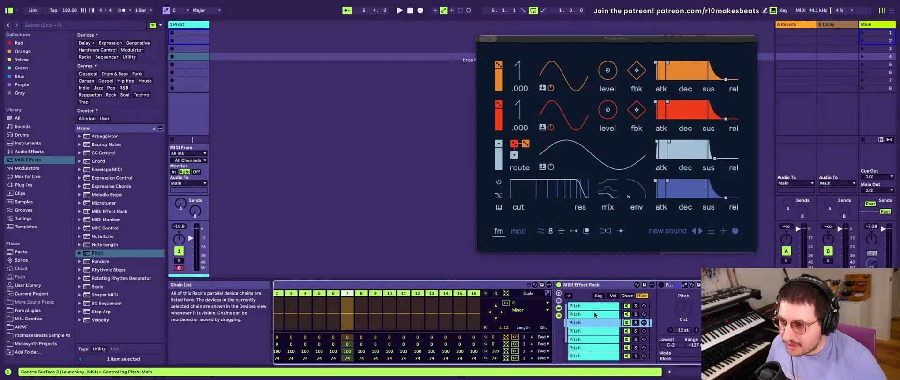
{"action": "left_click", "coordinate": [596, 314]}
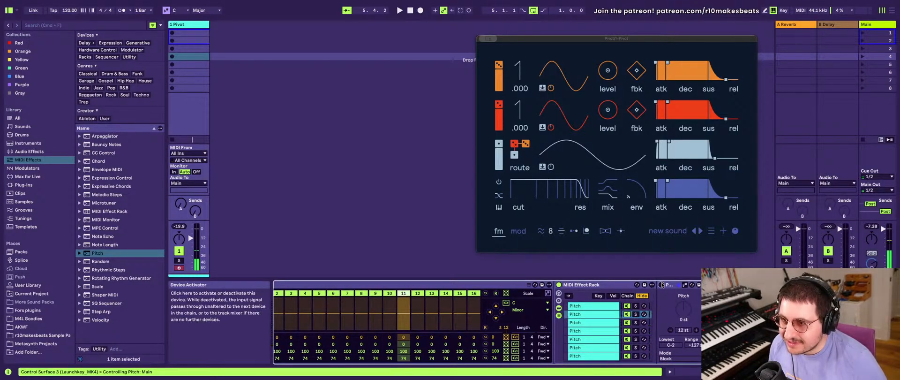
{"action": "left_click", "coordinate": [587, 314]}
{"action": "key", "text": "Delete"}
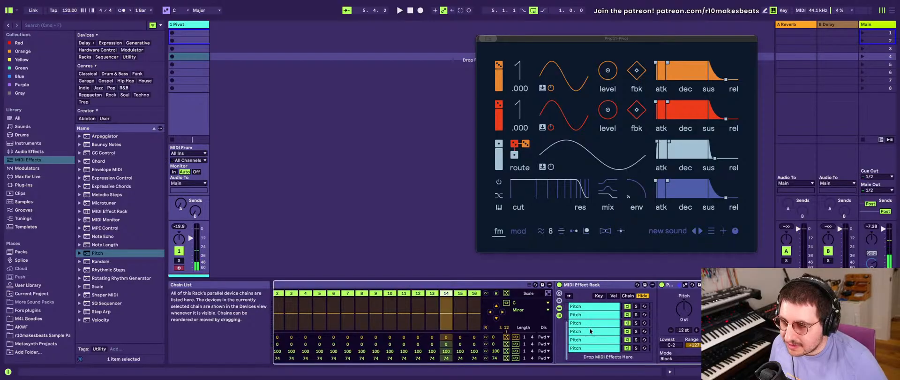
{"action": "left_click", "coordinate": [591, 348], "text": "shift"}
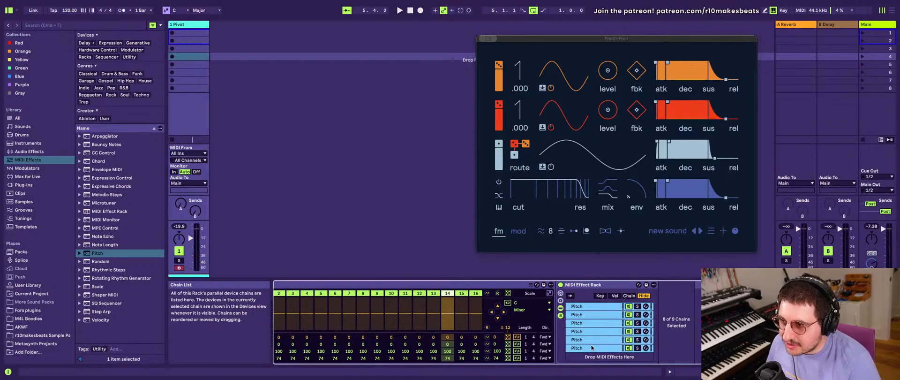
{"action": "key", "text": "Delete"}
- Delete the nested MIDI Effect Rack holding Pitch between SQ Sequencer and Scale
{"action": "scroll", "coordinate": [589, 346], "scroll_direction": "left", "scroll_amount": 8}
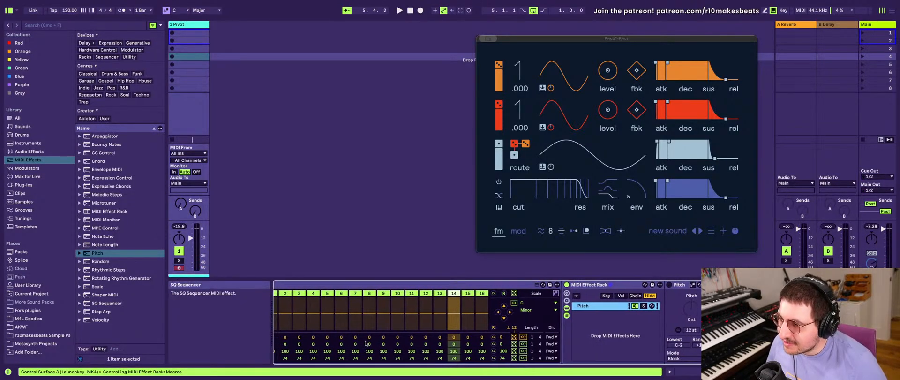
{"action": "scroll", "coordinate": [427, 293], "scroll_direction": "right", "scroll_amount": 3}
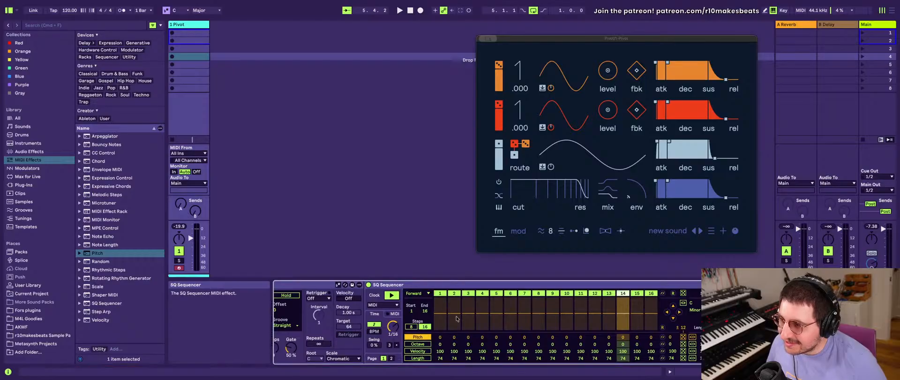
{"action": "scroll", "coordinate": [487, 284], "scroll_direction": "right", "scroll_amount": 3}
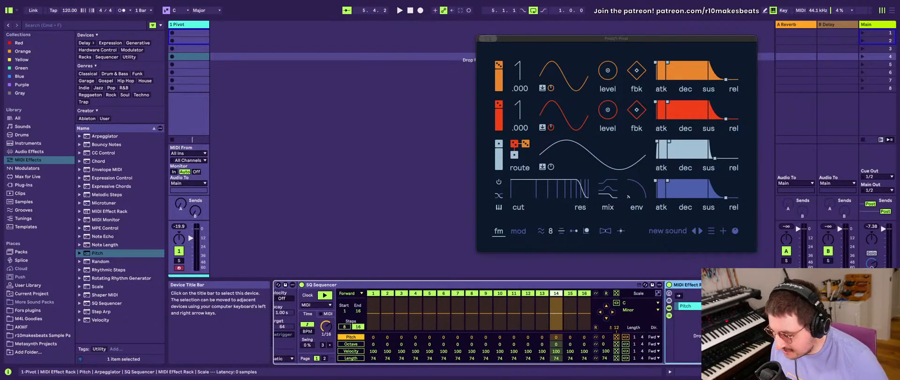
{"action": "scroll", "coordinate": [553, 306], "scroll_direction": "left", "scroll_amount": 8}
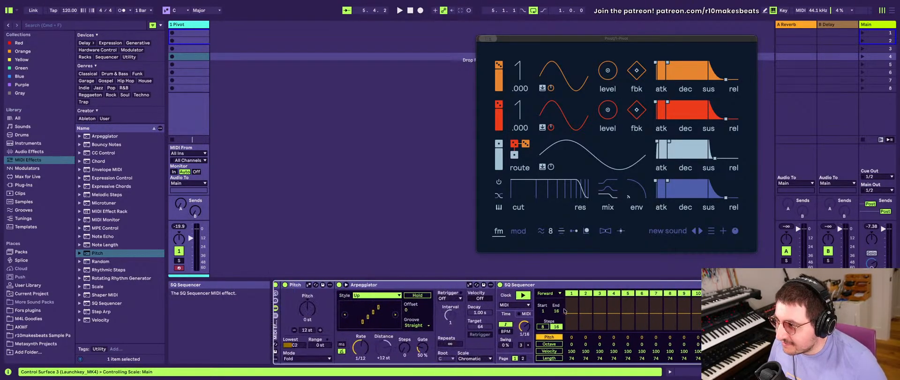
- Delete the Scale device after SQ Sequencer and randomize the sequencer's Pitch lane
{"action": "left_click", "coordinate": [807, 337]}
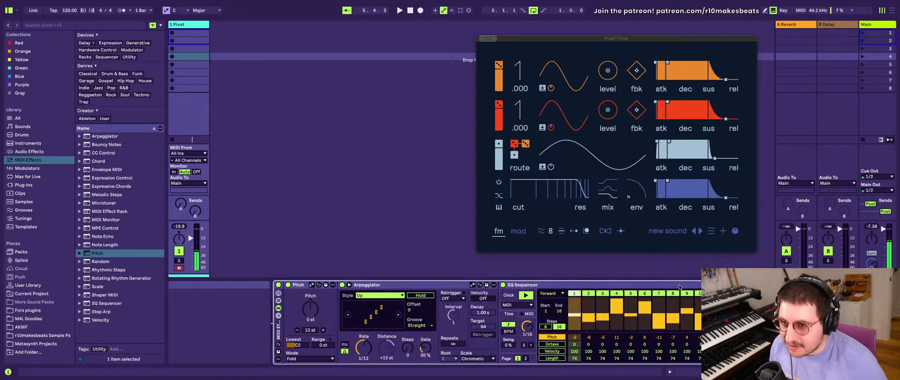
{"action": "scroll", "coordinate": [679, 287], "scroll_direction": "right", "scroll_amount": 8}
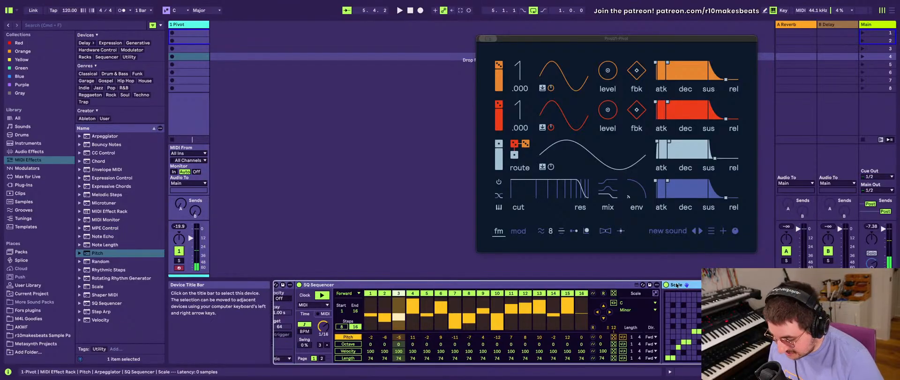
{"action": "key", "text": "Delete"}
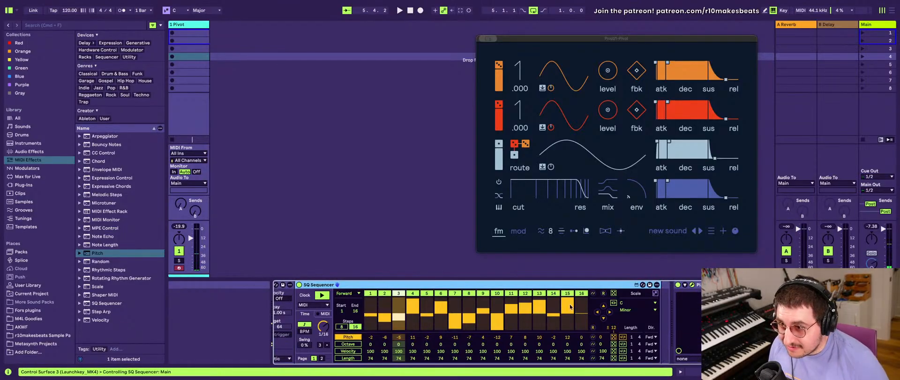
{"action": "left_click", "coordinate": [613, 337]}
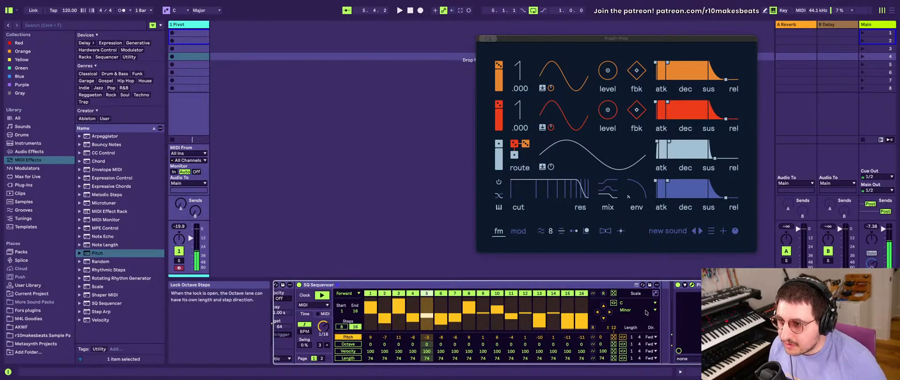
{"action": "left_click", "coordinate": [628, 310]}
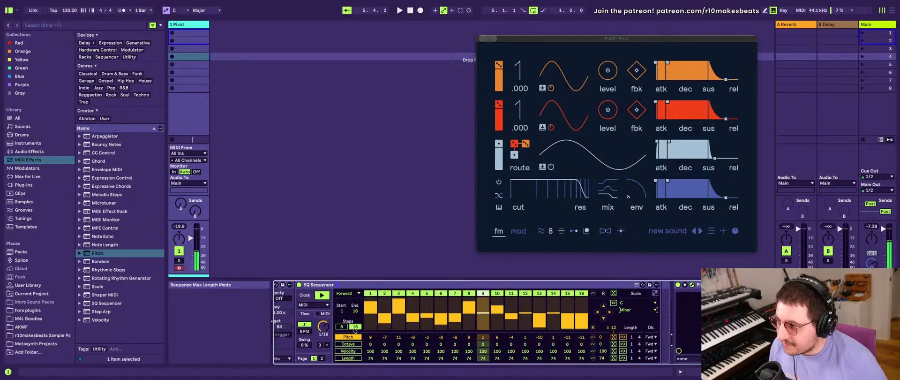
{"action": "scroll", "coordinate": [354, 330], "scroll_direction": "left", "scroll_amount": 5}
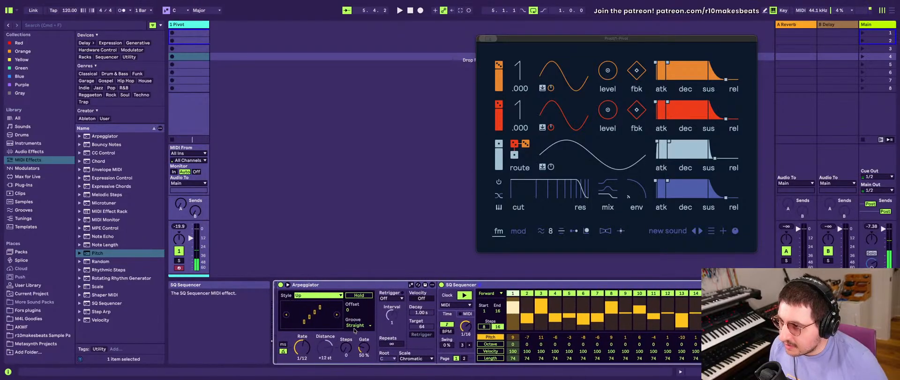
{"action": "scroll", "coordinate": [354, 330], "scroll_direction": "left", "scroll_amount": 3}
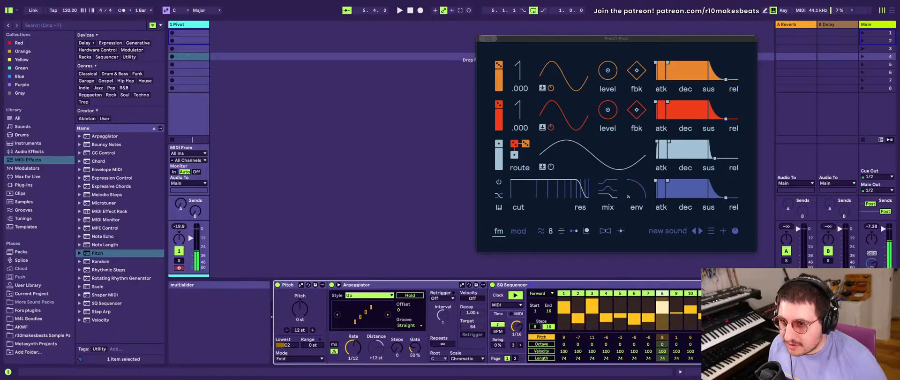
- Add a Scale MIDI effect after SQ Sequencer at the end of the rack's chain
{"action": "scroll", "coordinate": [487, 323], "scroll_direction": "right", "scroll_amount": 8}
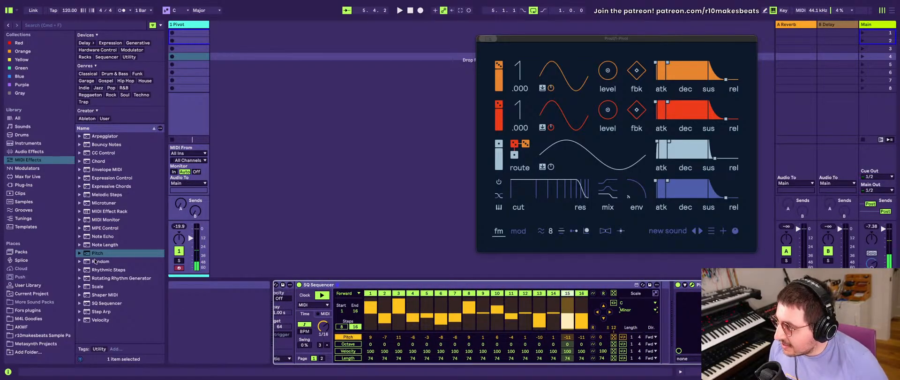
{"action": "left_click", "coordinate": [98, 286]}
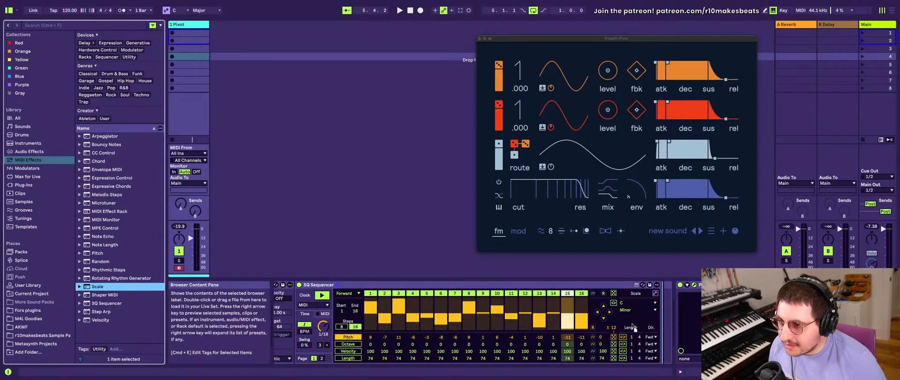
{"action": "key", "text": "Return"}
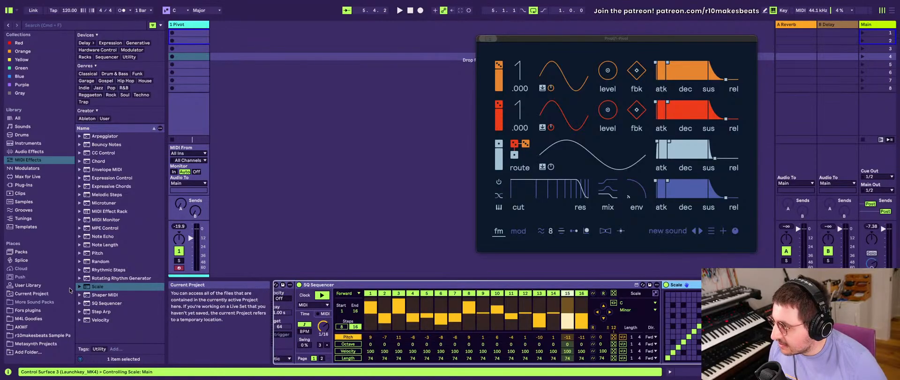
- Set the SQ Sequencer's scale to Chromatic
{"action": "left_click", "coordinate": [98, 286]}
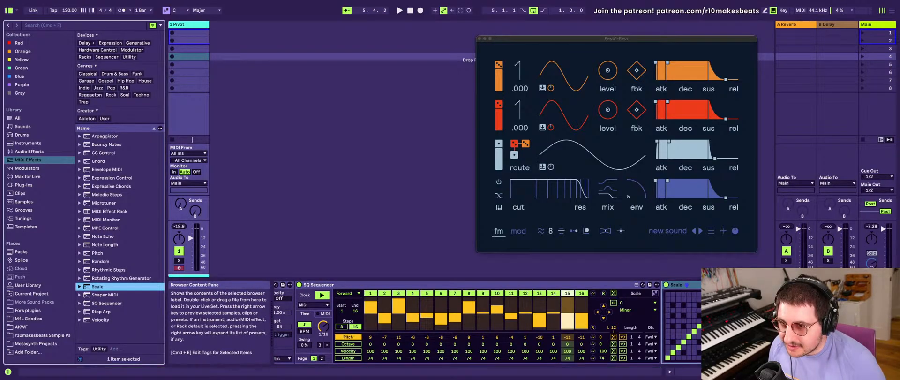
{"action": "left_click", "coordinate": [628, 312]}
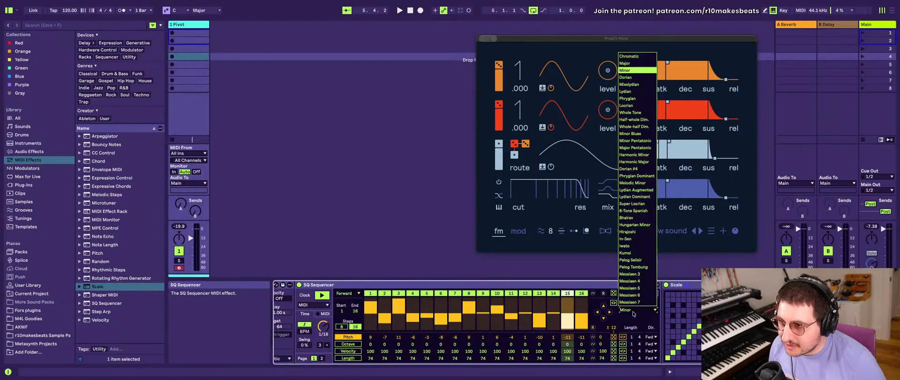
{"action": "left_click", "coordinate": [624, 57]}
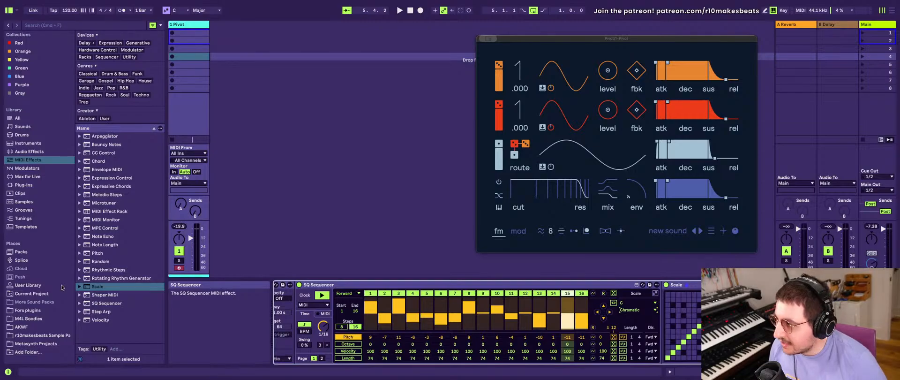
- Add a second Scale MIDI effect next to the existing Scale device
{"action": "left_click", "coordinate": [111, 286]}
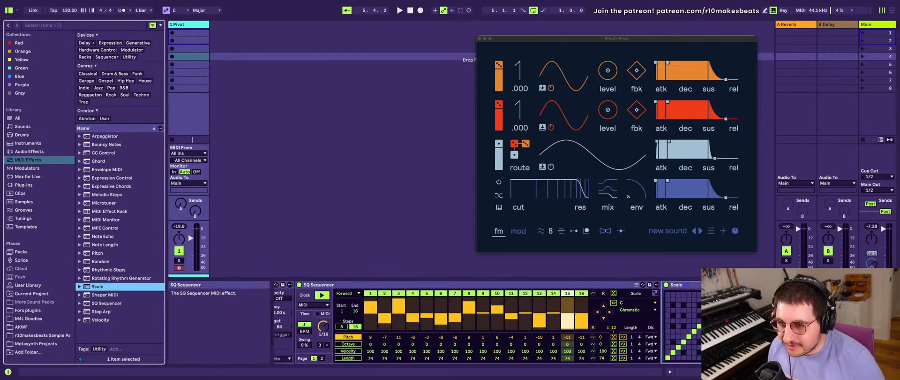
{"action": "left_click_drag", "start_coordinate": [717, 319], "coordinate": [726, 323]}
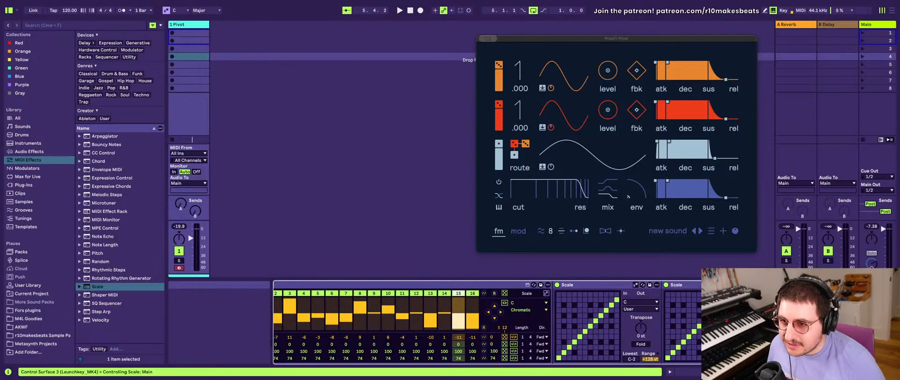
- Choose a predefined scale for the Scale device directly after SQ Sequencer
{"action": "scroll", "coordinate": [577, 331], "scroll_direction": "left", "scroll_amount": 3}
{"action": "scroll", "coordinate": [576, 331], "scroll_direction": "left", "scroll_amount": 1}
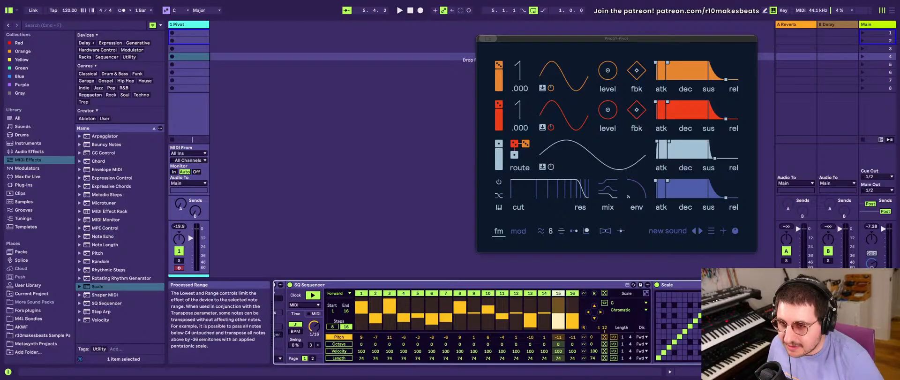
{"action": "scroll", "coordinate": [731, 328], "scroll_direction": "right", "scroll_amount": 1}
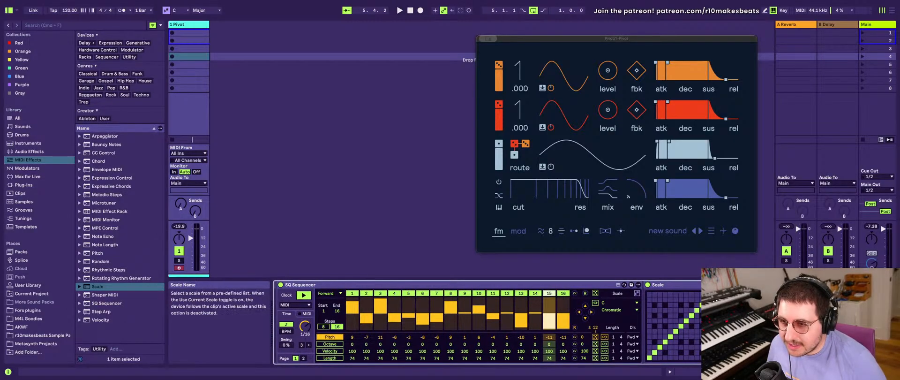
{"action": "left_click", "coordinate": [731, 301]}
{"action": "left_click", "coordinate": [724, 223]}
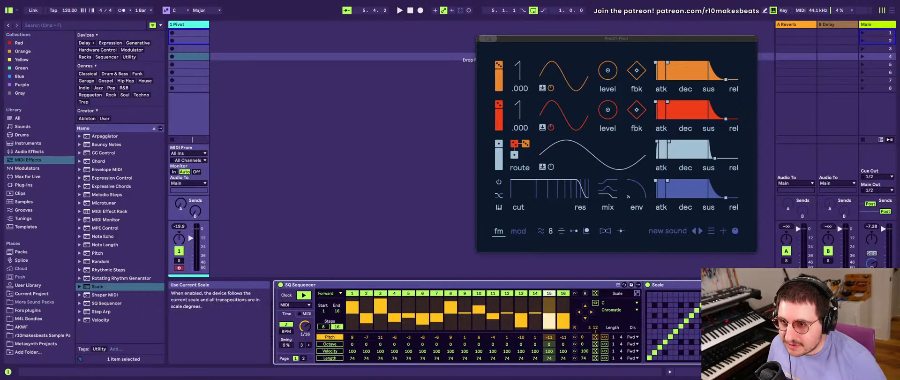
{"action": "left_click", "coordinate": [729, 307]}
{"action": "left_click", "coordinate": [732, 84]}
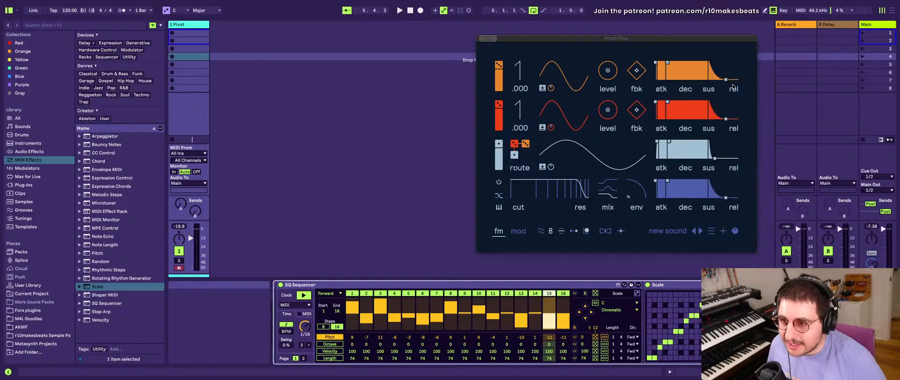
- Duplicate the Minor Scale device to get three copies after SQ Sequencer, deleting the surplus one
{"action": "left_click", "coordinate": [661, 285]}
{"action": "key", "text": "super+d"}
{"action": "key", "text": "super+d"}
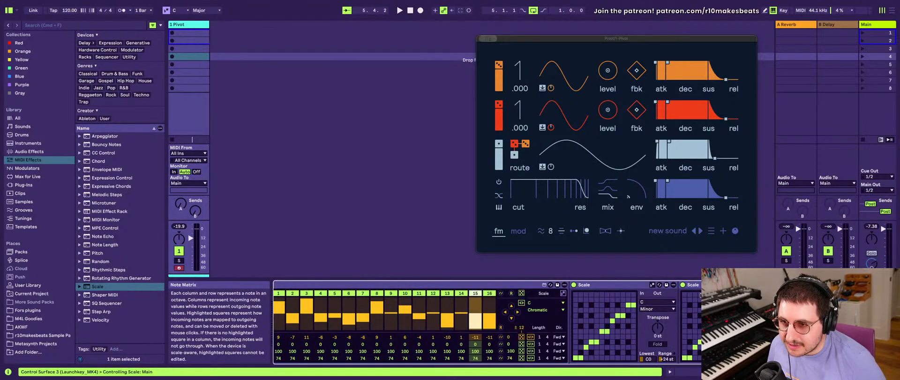
{"action": "key", "text": "super+d"}
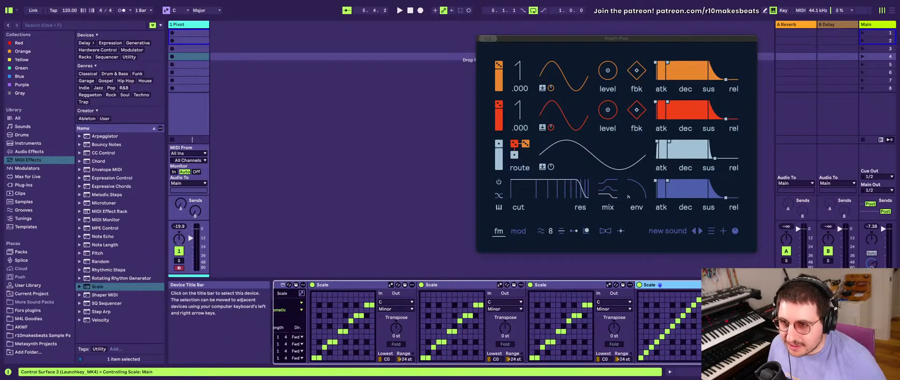
{"action": "key", "text": "Delete"}
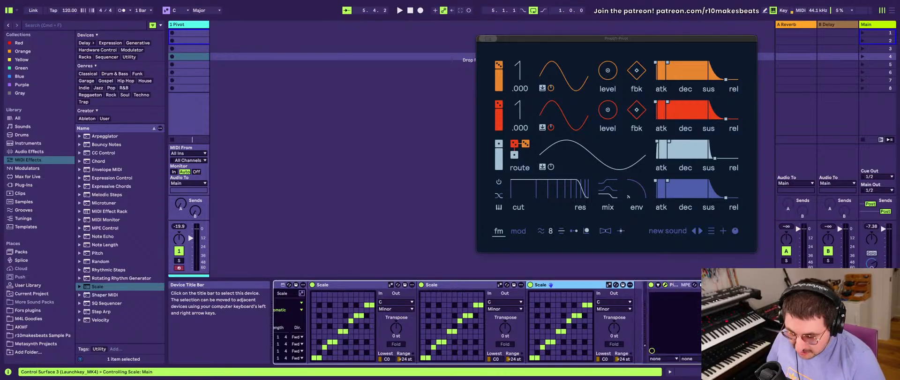
- Try to collapse the first Scale device's note matrix so lower notes map to C and upper notes to G
{"action": "scroll", "coordinate": [581, 311], "scroll_direction": "left", "scroll_amount": 7}
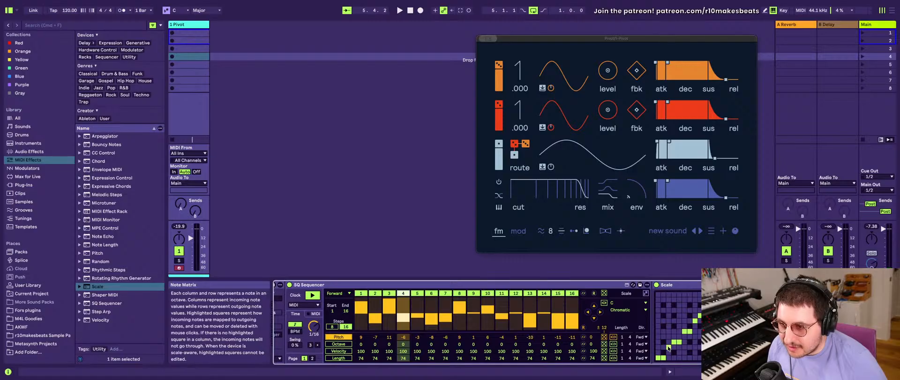
{"action": "left_click_drag", "start_coordinate": [668, 356], "coordinate": [691, 360]}
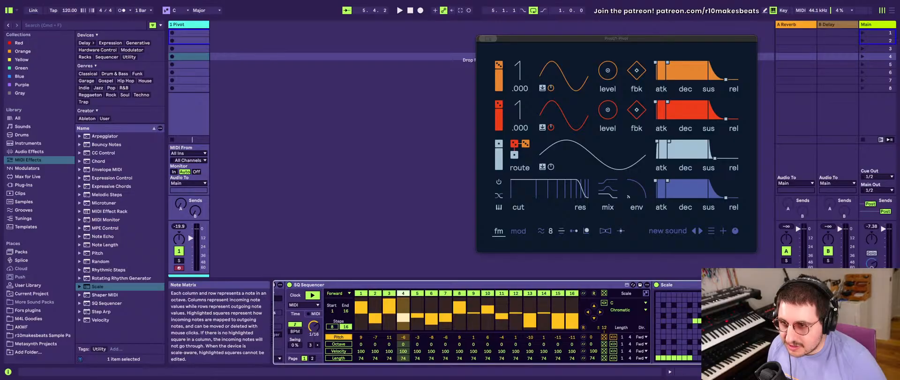
{"action": "left_click", "coordinate": [690, 321]}
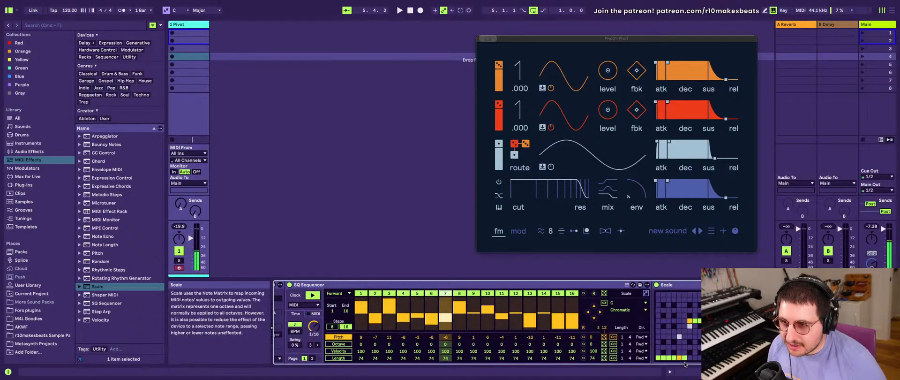
- Reset the first Scale device's note matrix to the predefined Minor scale
{"action": "scroll", "coordinate": [692, 300], "scroll_direction": "right", "scroll_amount": 5}
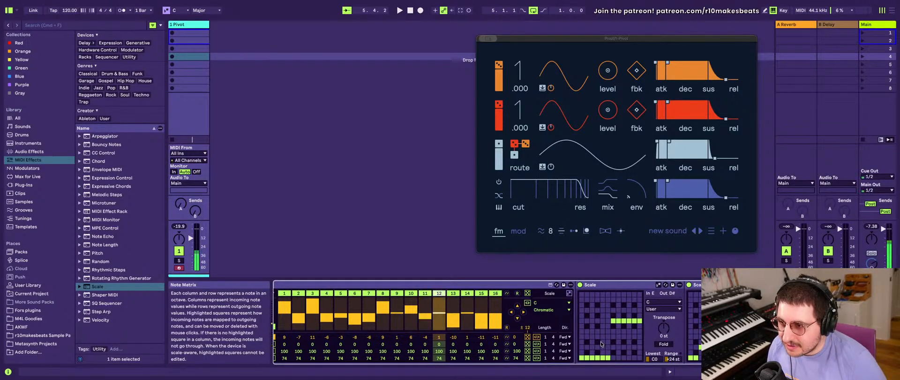
{"action": "left_click", "coordinate": [663, 308]}
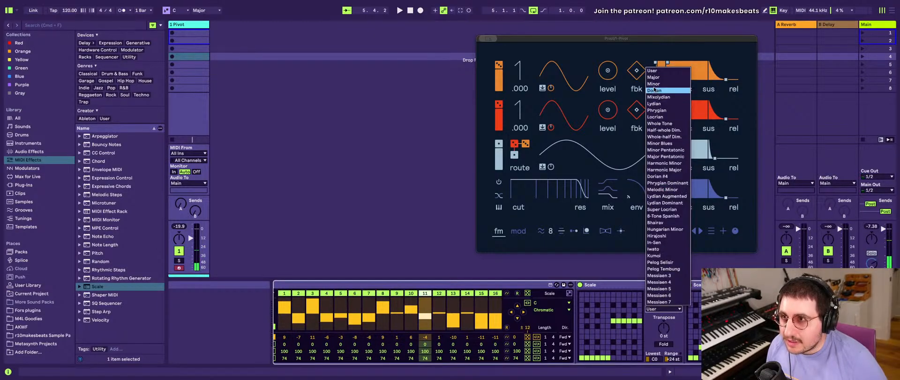
{"action": "left_click", "coordinate": [656, 83]}
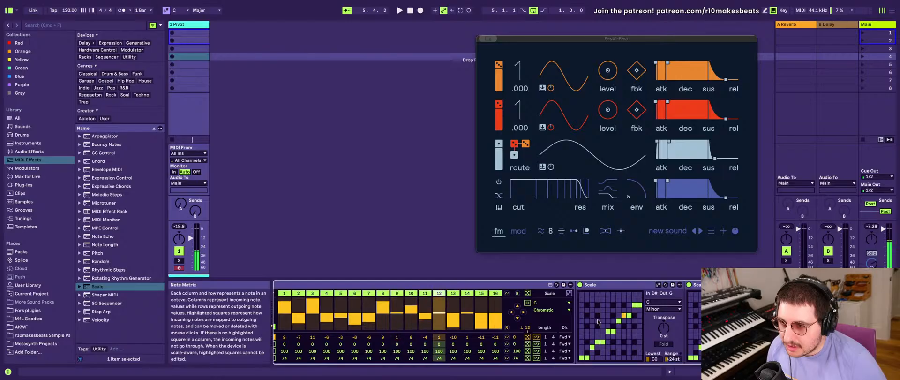
{"action": "left_click", "coordinate": [651, 308]}
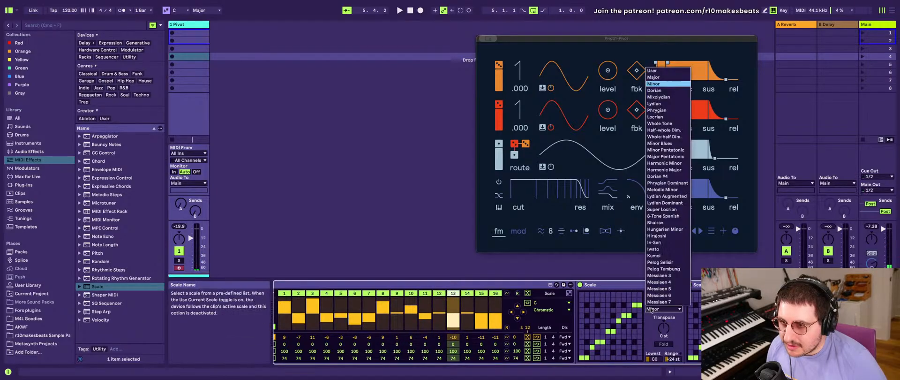
{"action": "left_click", "coordinate": [612, 343]}
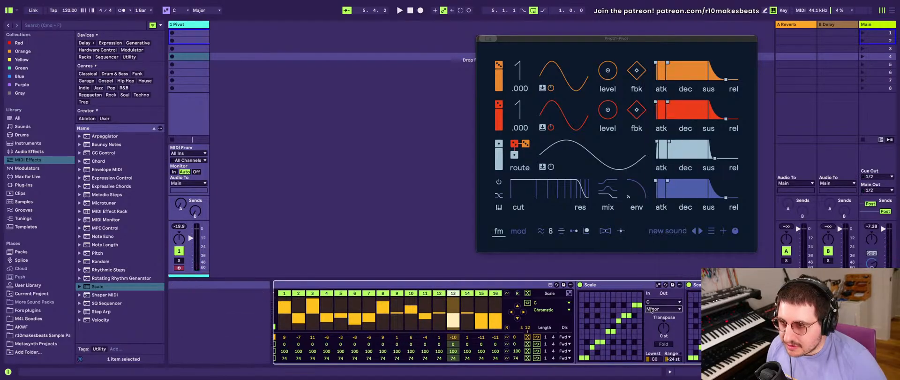
- Remap the first Scale device's note matrix so every incoming note outputs only C, D# or G
{"action": "left_click", "coordinate": [592, 347]}
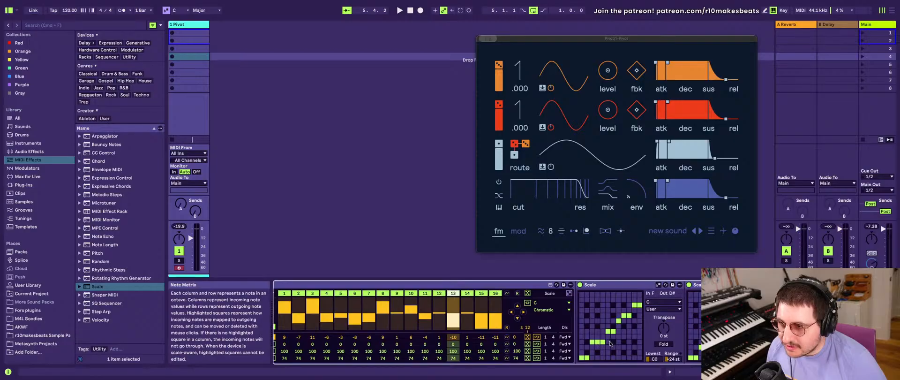
{"action": "left_click", "coordinate": [608, 342]}
{"action": "left_click", "coordinate": [613, 342]}
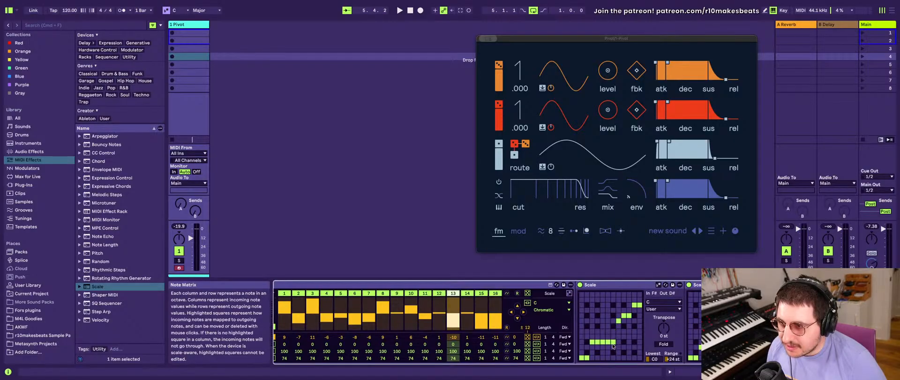
{"action": "left_click", "coordinate": [591, 357]}
{"action": "left_click", "coordinate": [597, 357]}
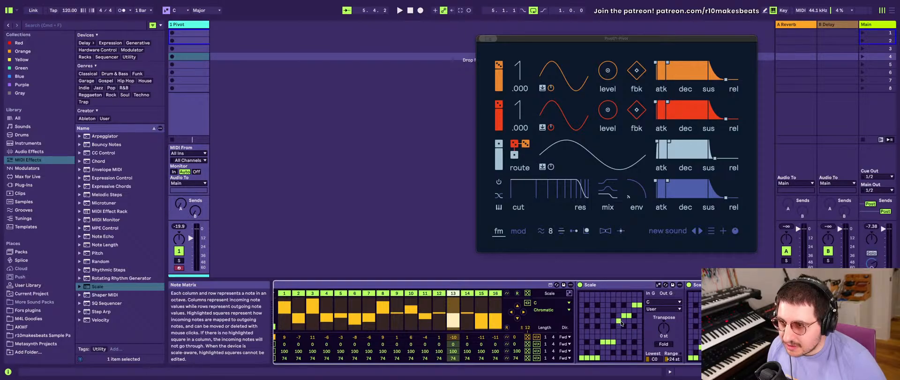
{"action": "left_click_drag", "start_coordinate": [621, 321], "coordinate": [638, 322]}
{"action": "left_click", "coordinate": [635, 323]}
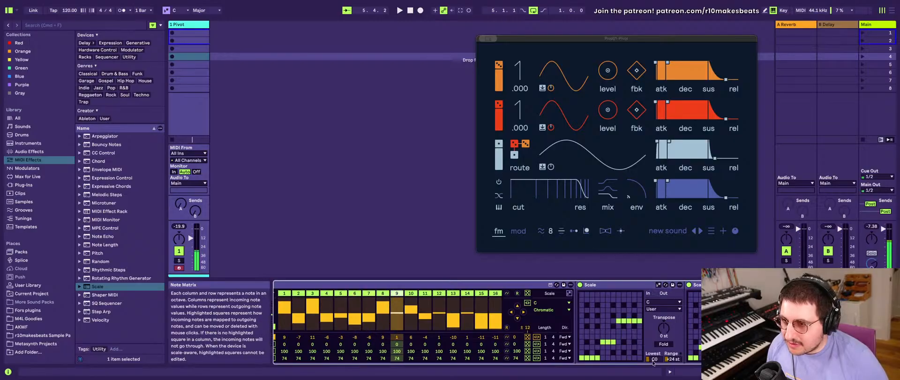
{"action": "left_click_drag", "start_coordinate": [658, 360], "coordinate": [658, 362]}
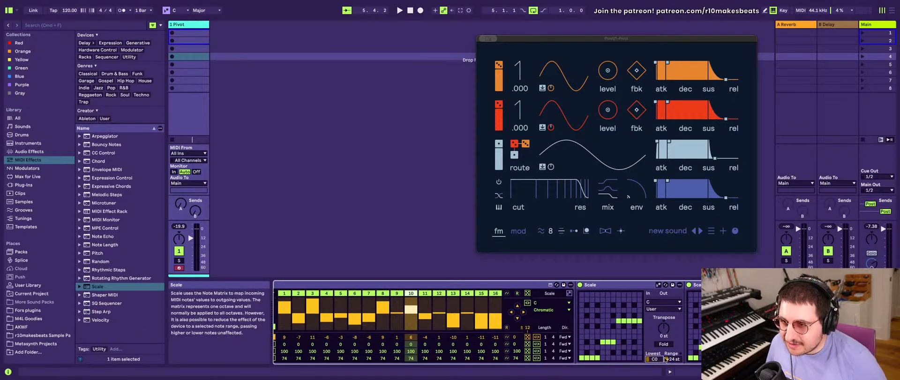
- Set the Lowest note of the second Scale device's processed range to C2
{"action": "scroll", "coordinate": [657, 361], "scroll_direction": "right", "scroll_amount": 3}
{"action": "scroll", "coordinate": [647, 351], "scroll_direction": "left", "scroll_amount": 2}
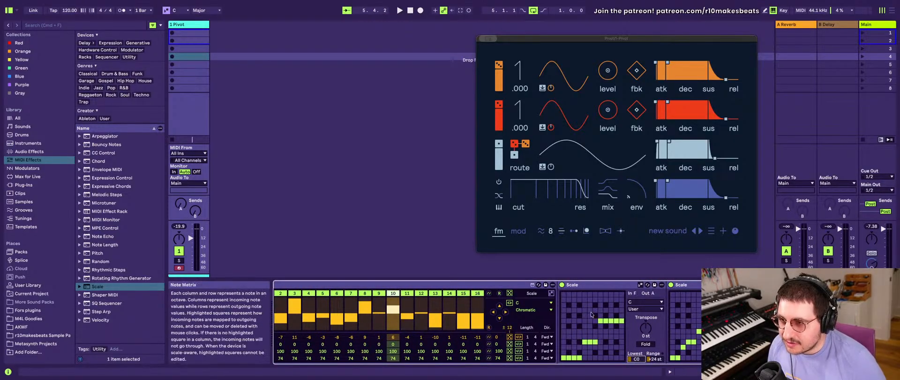
{"action": "scroll", "coordinate": [681, 311], "scroll_direction": "right", "scroll_amount": 5}
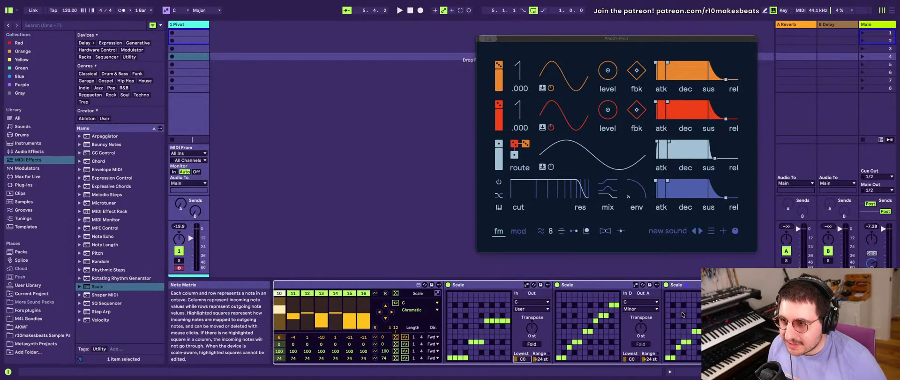
{"action": "left_click", "coordinate": [635, 309]}
{"action": "left_click", "coordinate": [635, 311]}
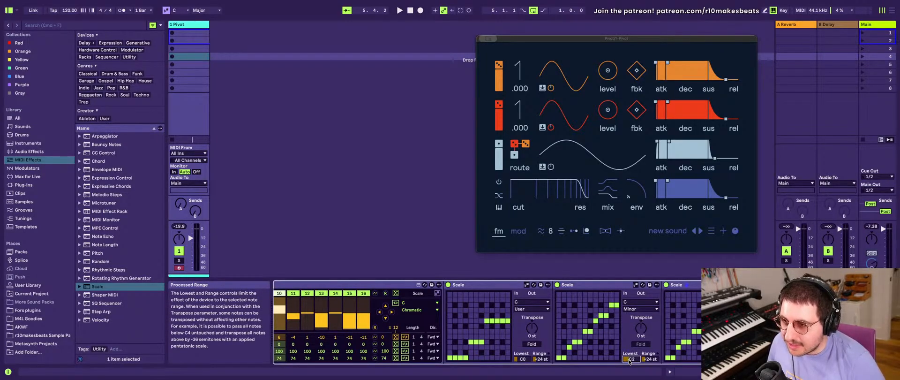
{"action": "left_click", "coordinate": [649, 359]}
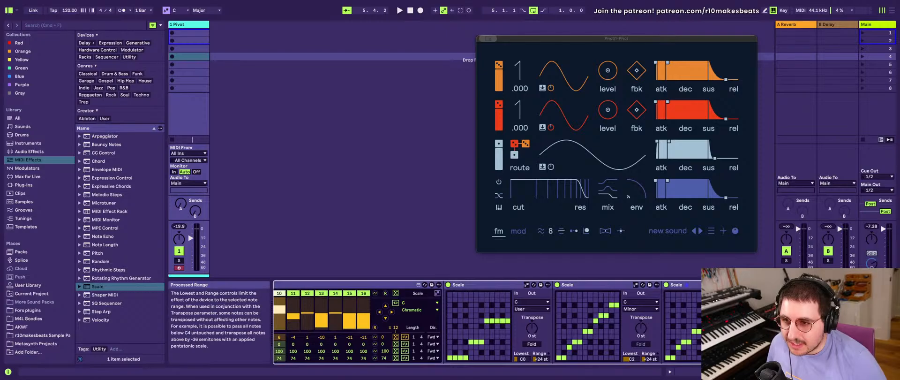
- Remap D to D#, and G# and A to G, in the second Scale device's note matrix
{"action": "scroll", "coordinate": [607, 350], "scroll_direction": "left", "scroll_amount": 3}
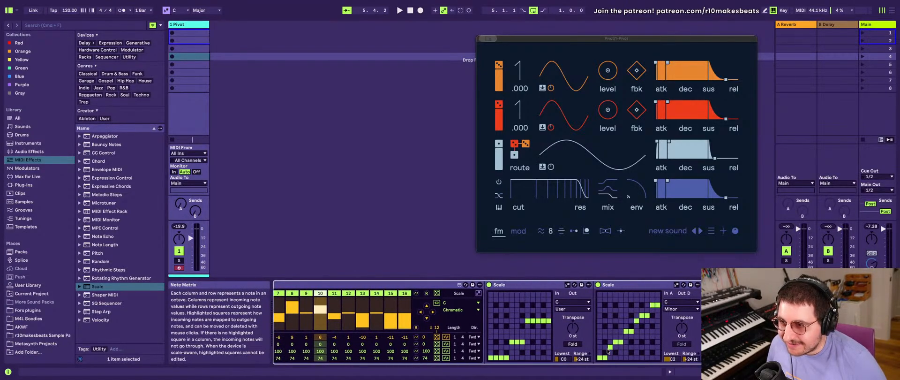
{"action": "scroll", "coordinate": [602, 347], "scroll_direction": "right", "scroll_amount": 1}
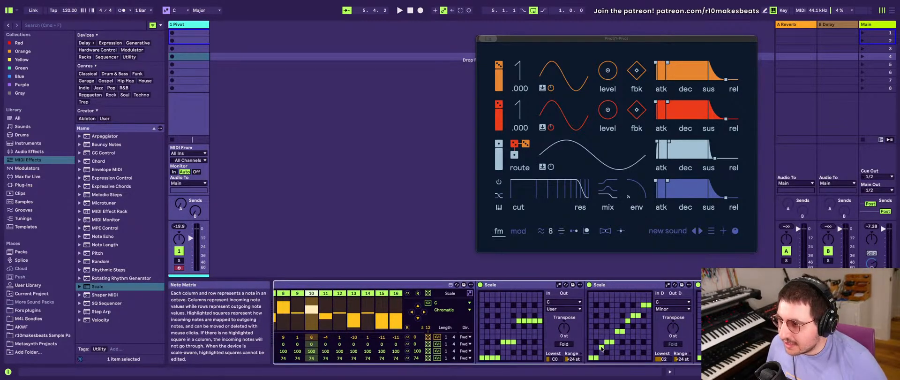
{"action": "left_click_drag", "start_coordinate": [601, 348], "coordinate": [601, 344]}
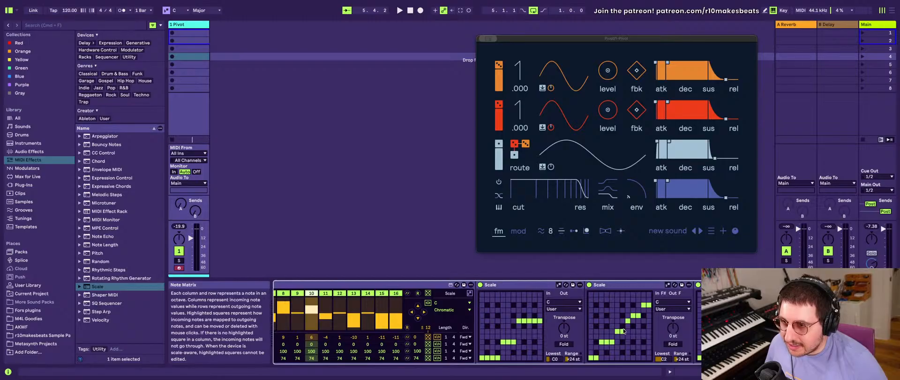
{"action": "left_click", "coordinate": [628, 316]}
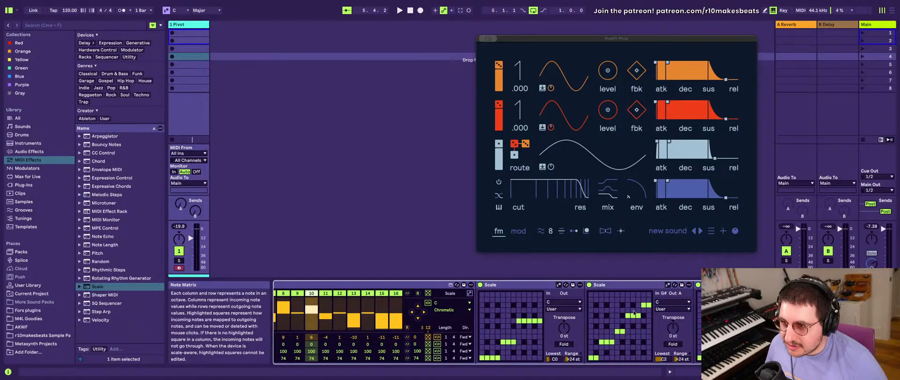
{"action": "left_click", "coordinate": [628, 320]}
{"action": "left_click", "coordinate": [633, 321]}
{"action": "left_click", "coordinate": [638, 321]}
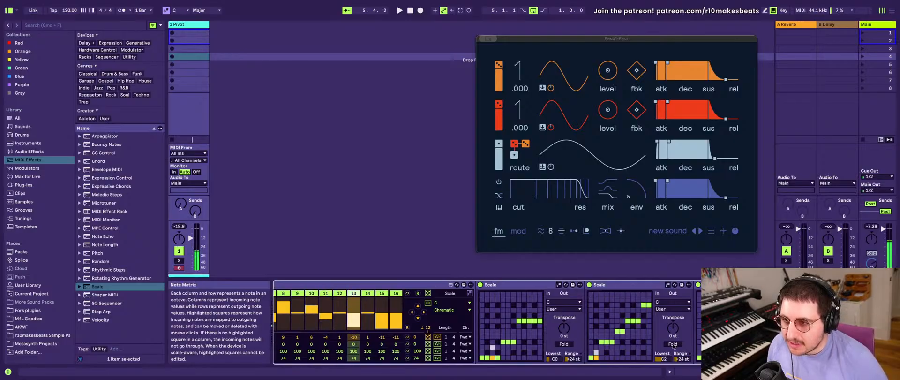
- Randomize the SQ Sequencer's pitch steps and octave steps
{"action": "scroll", "coordinate": [452, 315], "scroll_direction": "left", "scroll_amount": 5}
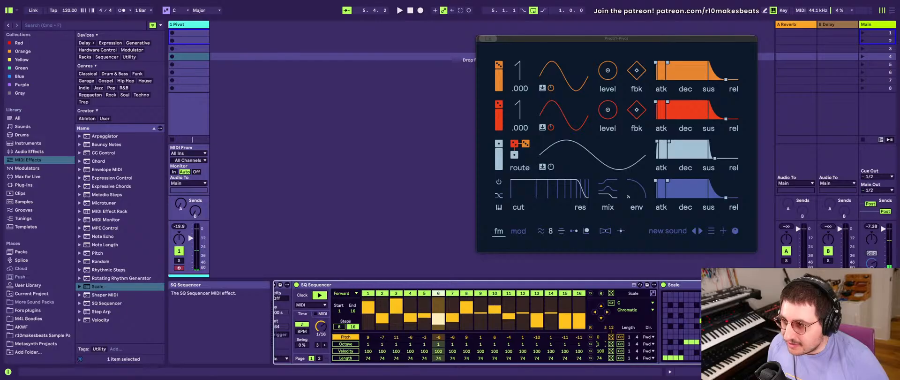
{"action": "left_click_drag", "start_coordinate": [598, 343], "coordinate": [598, 339]}
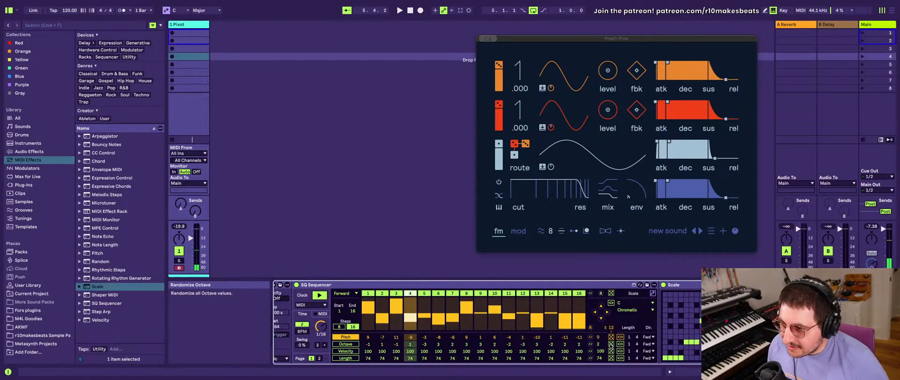
{"action": "left_click", "coordinate": [590, 328]}
{"action": "left_click", "coordinate": [611, 336]}
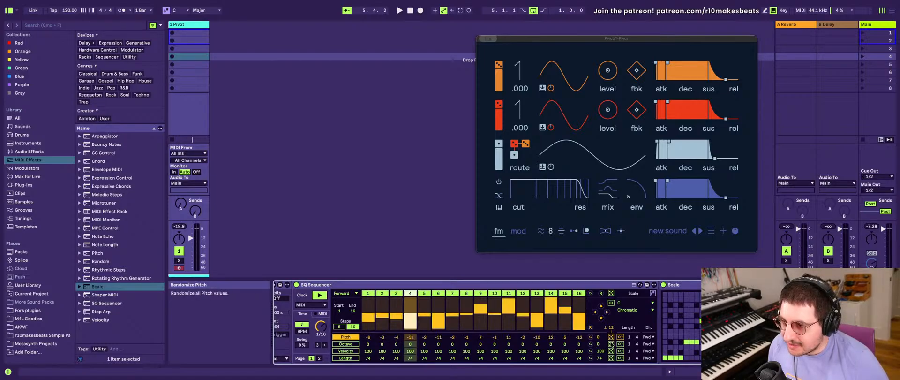
{"action": "left_click", "coordinate": [611, 344]}
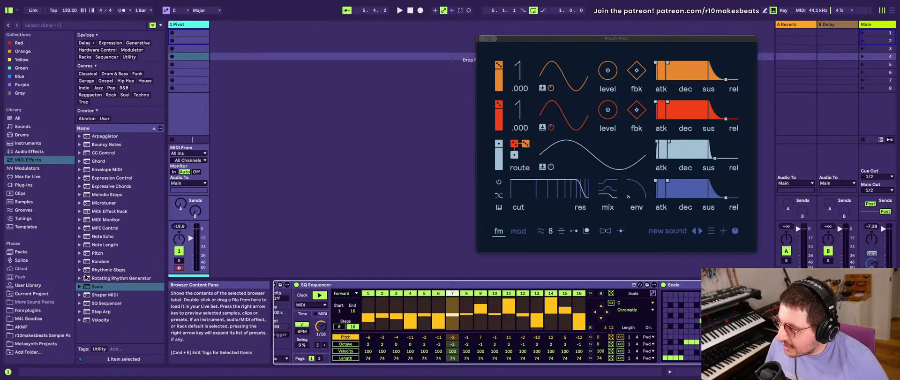
- Insert a Pitch MIDI effect between SQ Sequencer and the first Scale device
{"action": "left_click", "coordinate": [91, 252]}
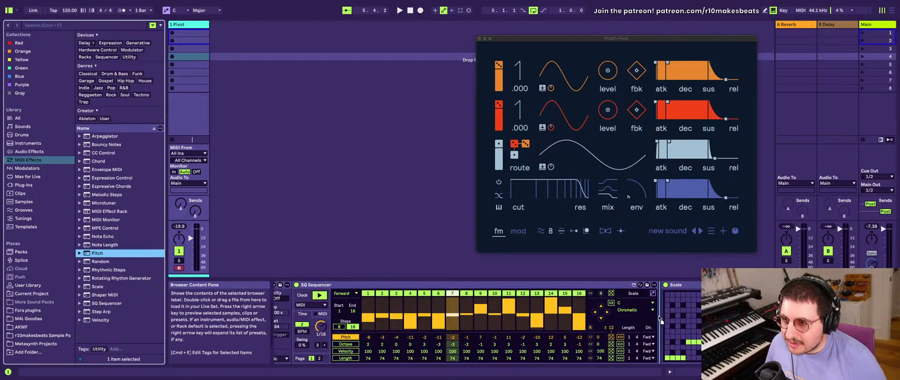
{"action": "left_click_drag", "start_coordinate": [660, 318], "coordinate": [661, 320]}
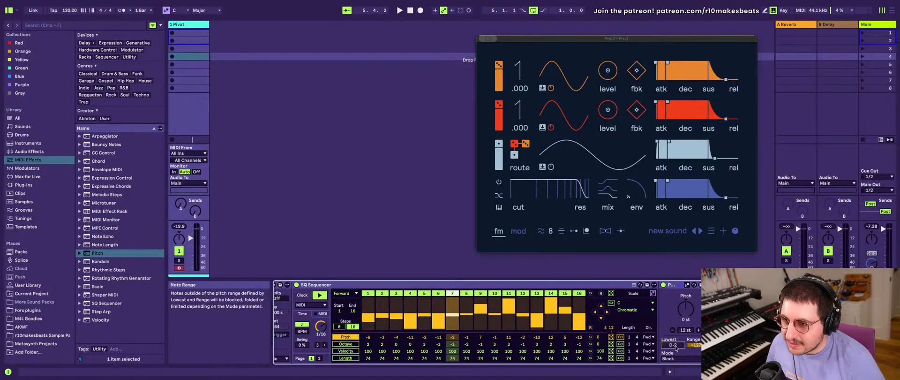
- Set the new Pitch device's Lowest note to C0 and its out-of-range mode to Fold
{"action": "left_click_drag", "start_coordinate": [675, 347], "coordinate": [676, 343]}
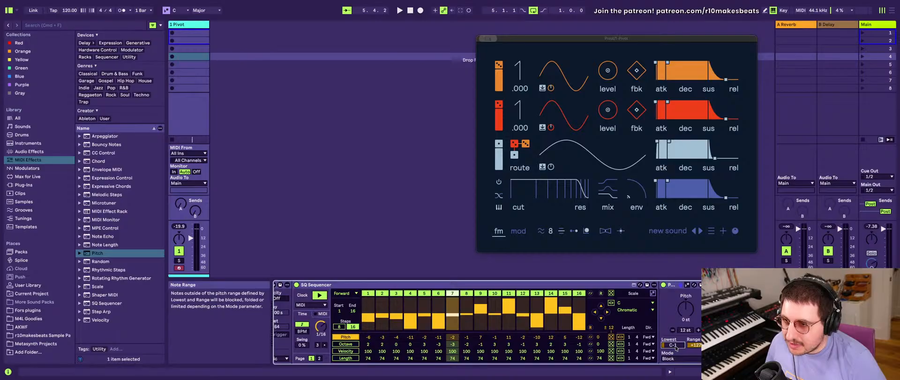
{"action": "left_click", "coordinate": [674, 358]}
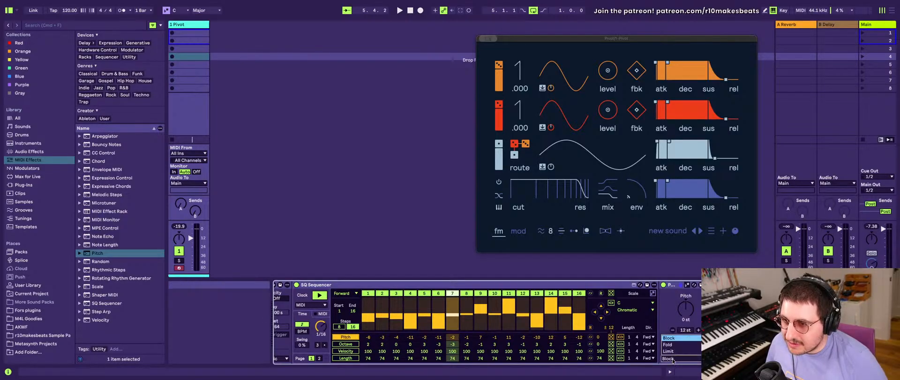
{"action": "left_click", "coordinate": [674, 345]}
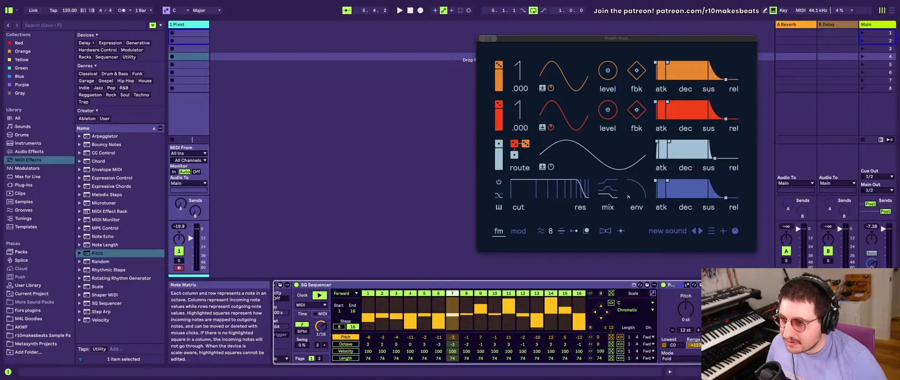
{"action": "left_click_drag", "start_coordinate": [695, 345], "coordinate": [694, 343]}
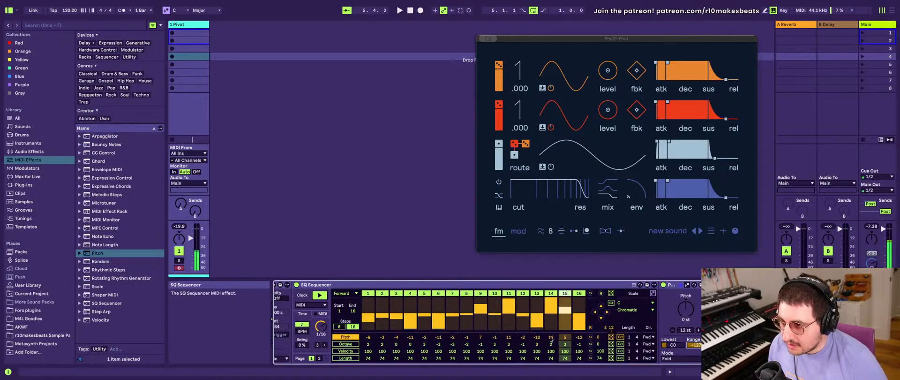
- Set the Lowest note of the Pitch device after SQ Sequencer to C2
{"action": "left_click", "coordinate": [670, 346]}
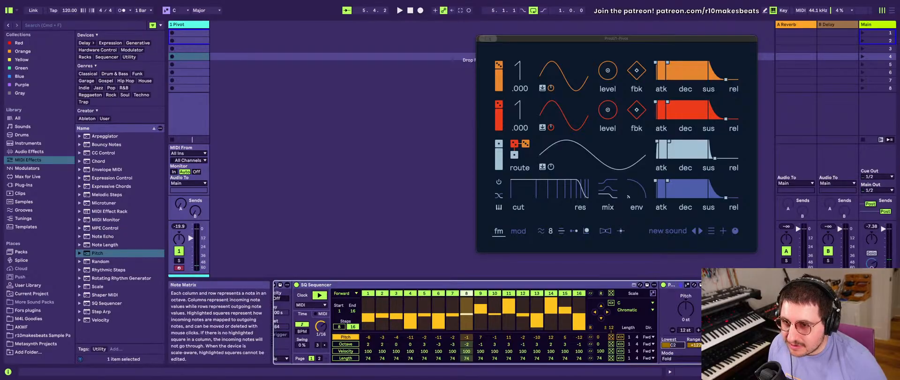
{"action": "scroll", "coordinate": [497, 328], "scroll_direction": "right", "scroll_amount": 5}
{"action": "scroll", "coordinate": [599, 338], "scroll_direction": "right", "scroll_amount": 1}
{"action": "scroll", "coordinate": [599, 338], "scroll_direction": "left", "scroll_amount": 4}
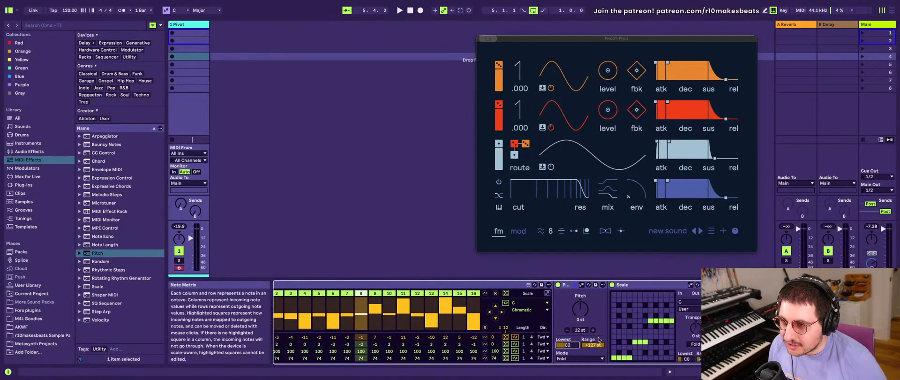
{"action": "scroll", "coordinate": [598, 339], "scroll_direction": "right", "scroll_amount": 3}
- Examine the device chain from SQ Sequencer through the Pitch device and the Scale devices
{"action": "left_click", "coordinate": [503, 284]}
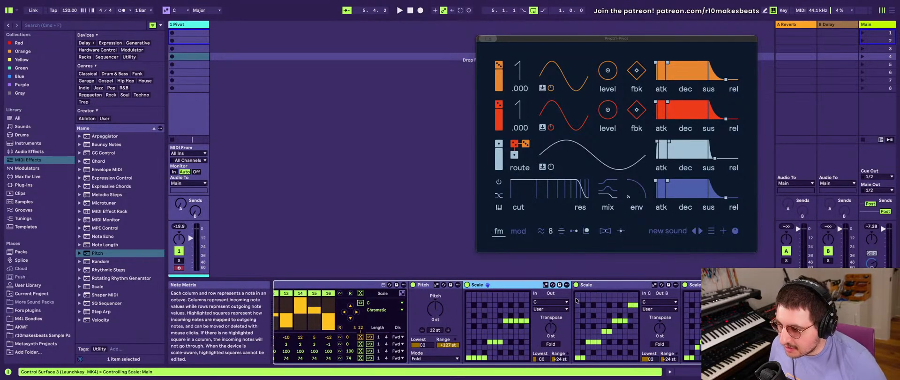
{"action": "scroll", "coordinate": [594, 300], "scroll_direction": "right", "scroll_amount": 1}
{"action": "scroll", "coordinate": [595, 300], "scroll_direction": "left", "scroll_amount": 6}
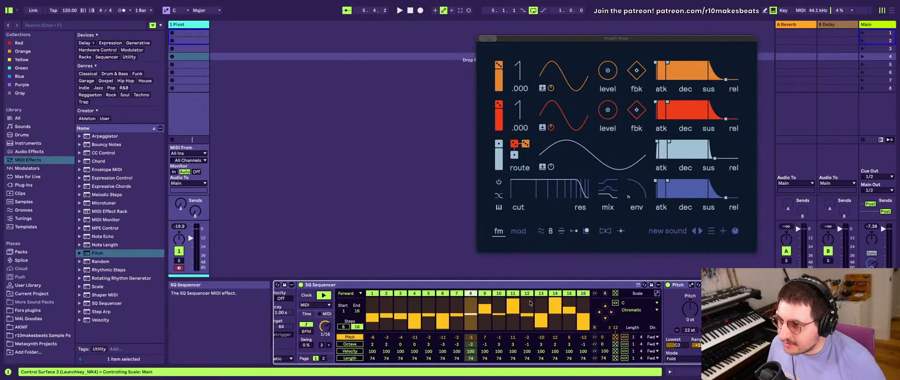
{"action": "left_click_drag", "start_coordinate": [549, 303], "coordinate": [554, 310]}
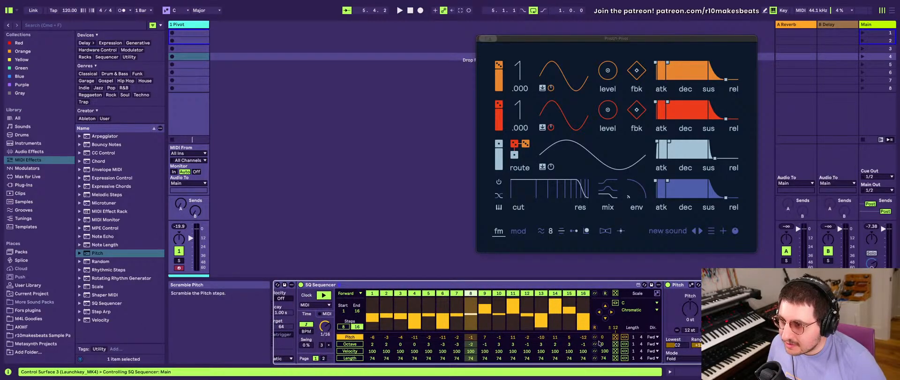
{"action": "scroll", "coordinate": [670, 347], "scroll_direction": "right", "scroll_amount": 10}
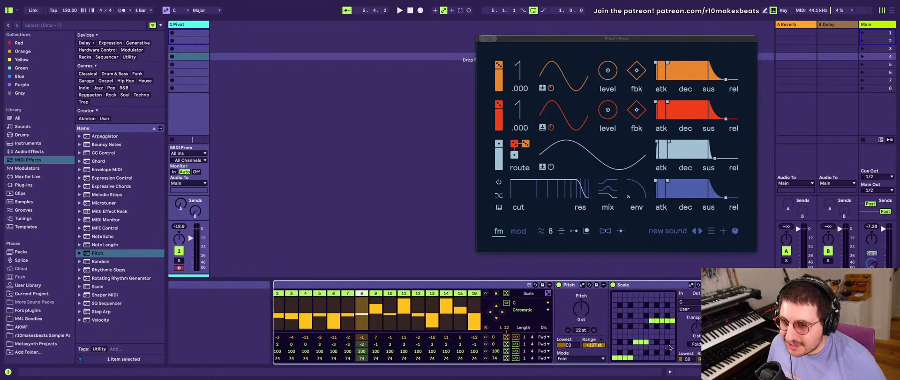
{"action": "scroll", "coordinate": [557, 329], "scroll_direction": "left", "scroll_amount": 5}
{"action": "scroll", "coordinate": [557, 329], "scroll_direction": "right", "scroll_amount": 5}
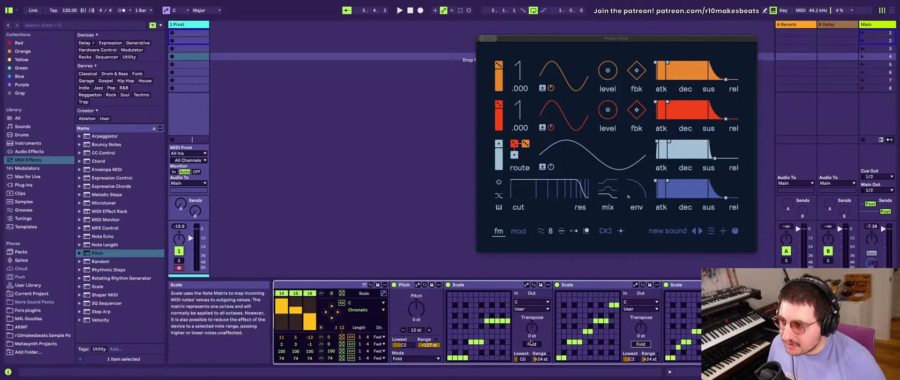
{"action": "scroll", "coordinate": [515, 323], "scroll_direction": "left", "scroll_amount": 6}
- Group the Pitch device, the three Scale devices and the final Pitch device into a nested MIDI Effect Rack
{"action": "left_click", "coordinate": [482, 286]}
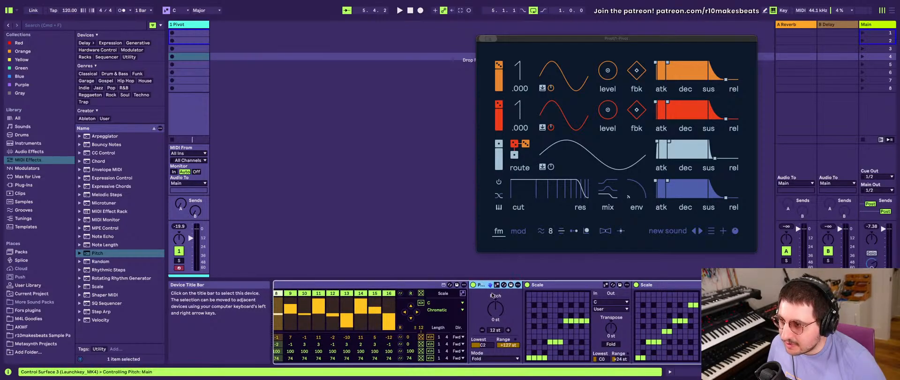
{"action": "scroll", "coordinate": [504, 337], "scroll_direction": "right", "scroll_amount": 3}
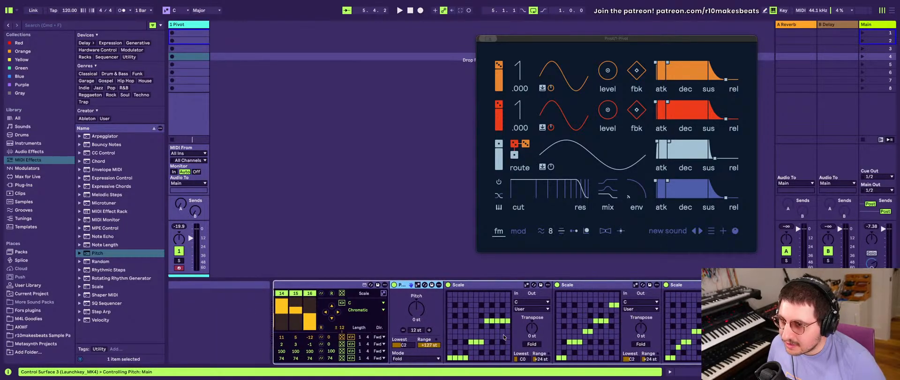
{"action": "left_click", "coordinate": [685, 285]}
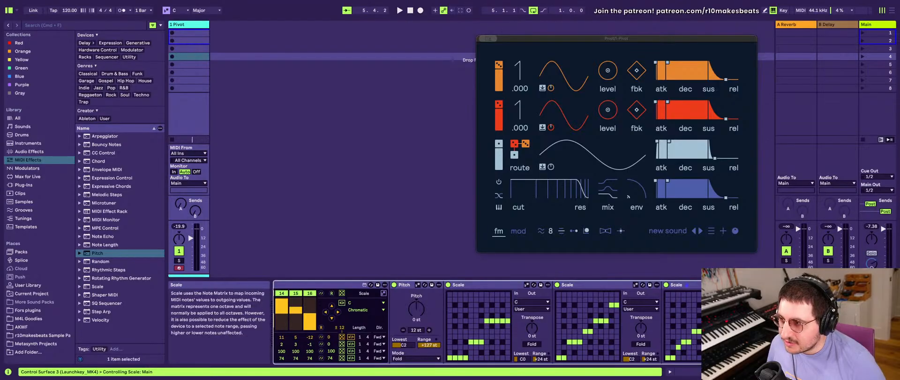
{"action": "left_click", "coordinate": [407, 284]}
{"action": "scroll", "coordinate": [412, 305], "scroll_direction": "right", "scroll_amount": 2}
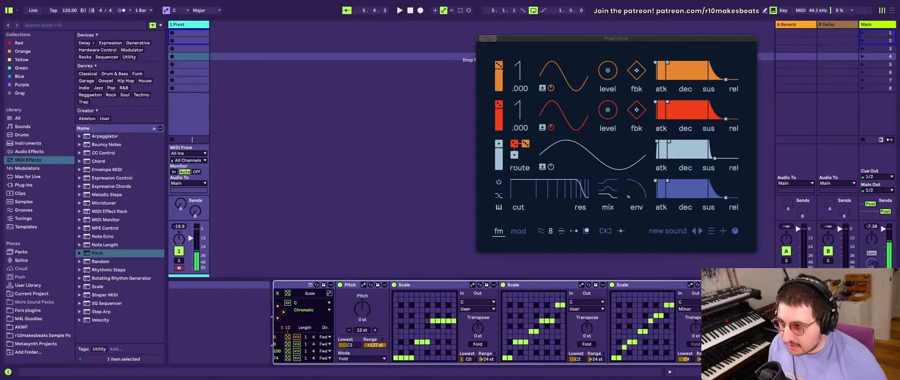
{"action": "scroll", "coordinate": [587, 329], "scroll_direction": "left", "scroll_amount": 5}
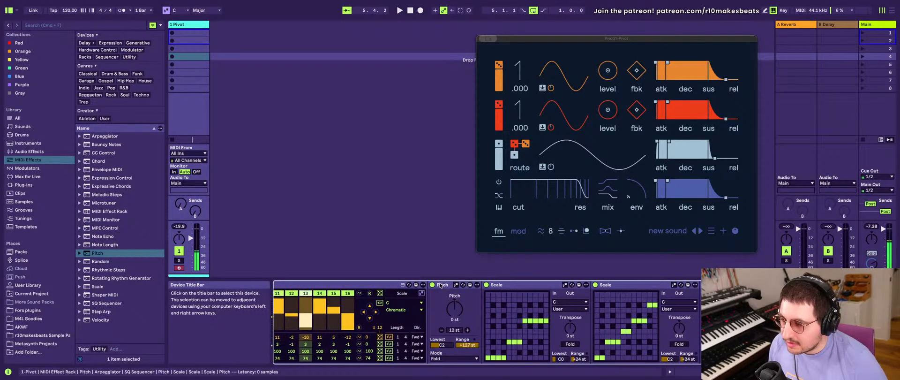
{"action": "scroll", "coordinate": [446, 289], "scroll_direction": "right", "scroll_amount": 1}
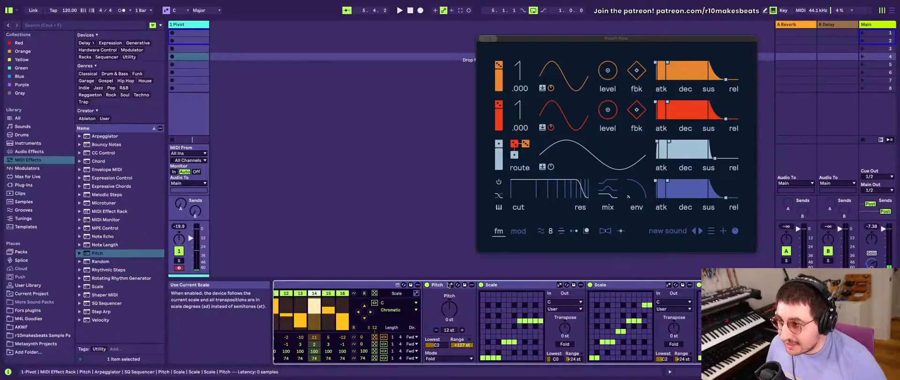
{"action": "left_click", "coordinate": [446, 284]}
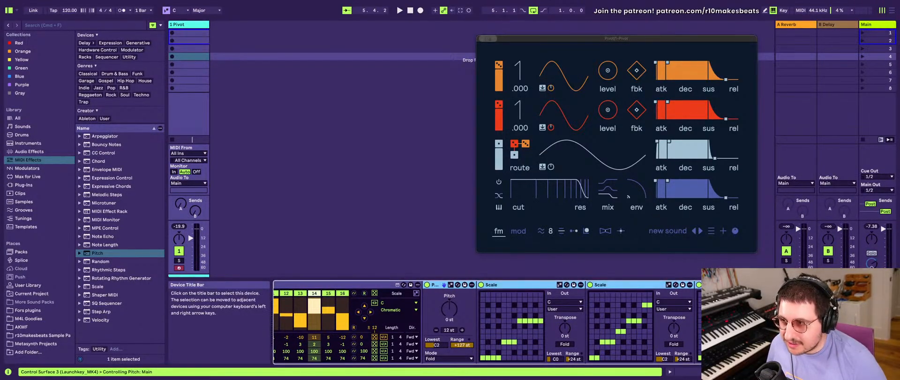
{"action": "left_click", "coordinate": [525, 286]}
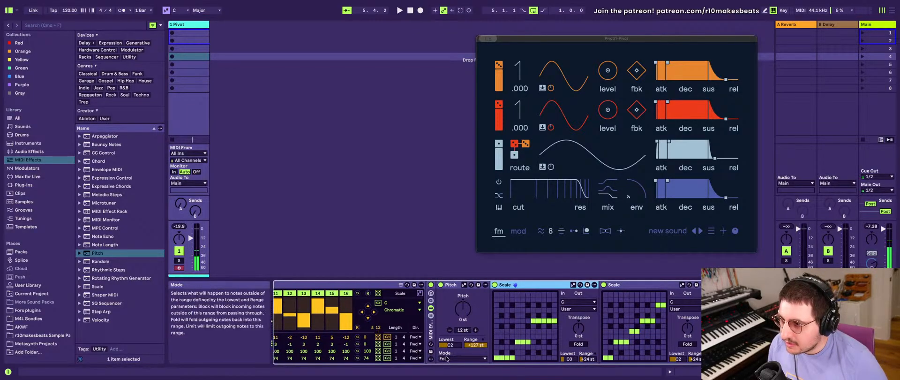
- Set the out-of-range mode of the nested rack's first Pitch device to Block
{"action": "left_click", "coordinate": [471, 359]}
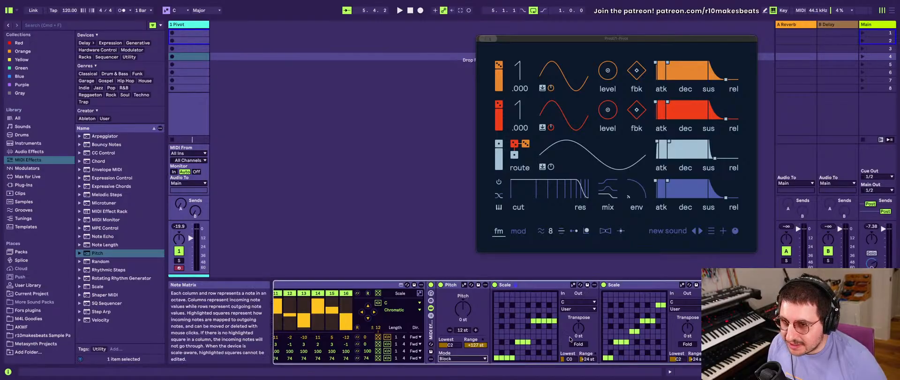
{"action": "scroll", "coordinate": [570, 338], "scroll_direction": "right", "scroll_amount": 3}
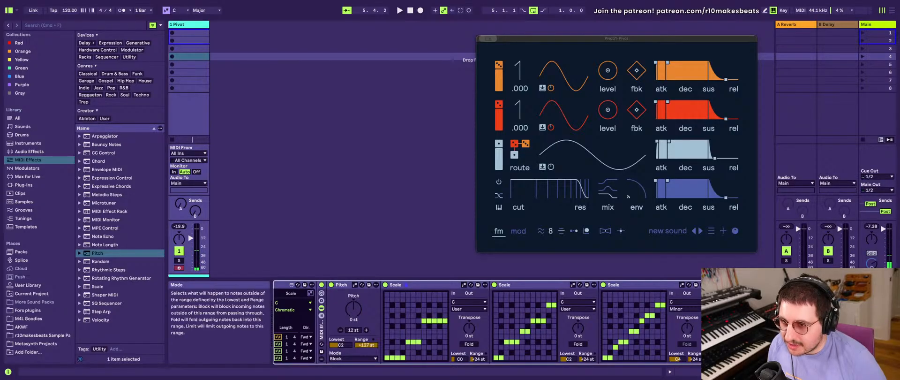
{"action": "scroll", "coordinate": [575, 333], "scroll_direction": "left", "scroll_amount": 10}
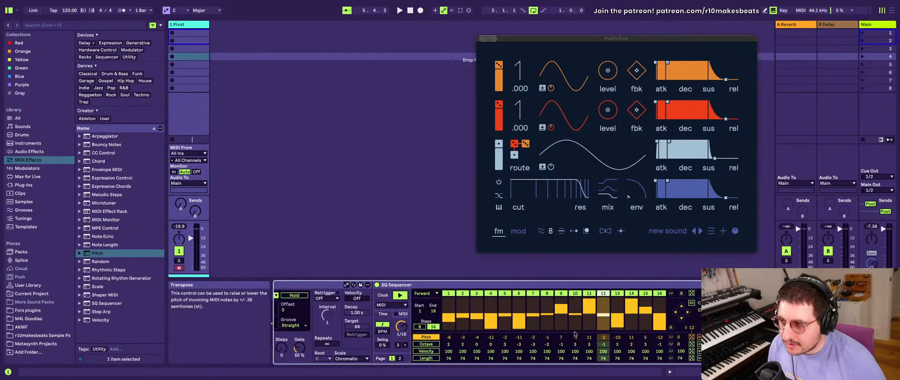
{"action": "scroll", "coordinate": [574, 333], "scroll_direction": "right", "scroll_amount": 8}
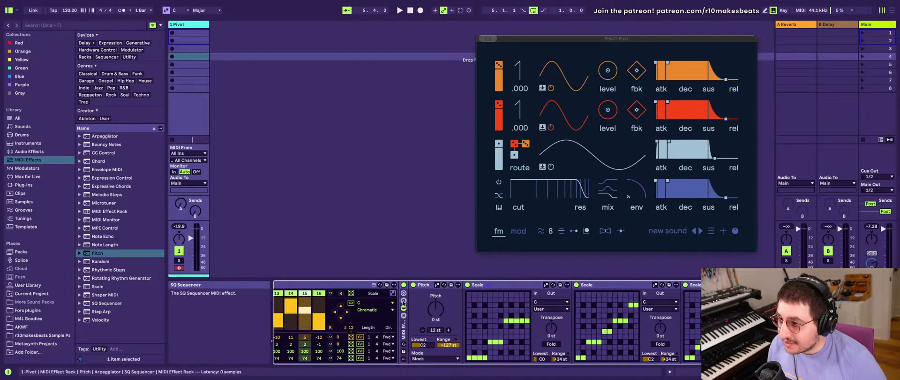
{"action": "scroll", "coordinate": [346, 332], "scroll_direction": "left", "scroll_amount": 3}
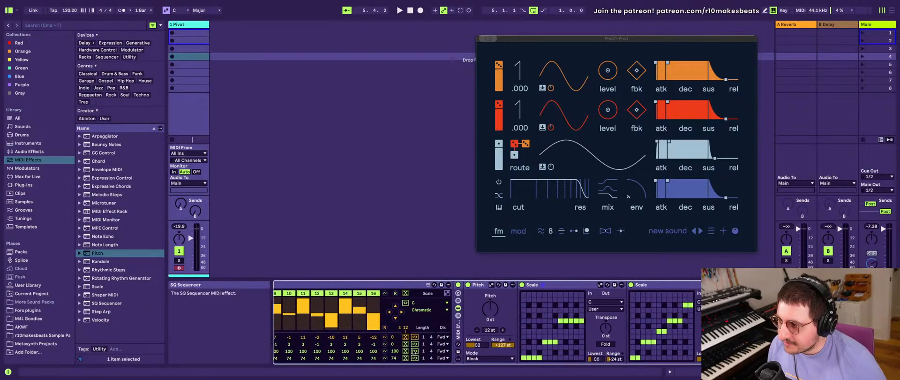
- Turn off the first Pitch device in the nested MIDI Effect Rack
{"action": "left_click", "coordinate": [467, 285]}
{"action": "scroll", "coordinate": [626, 318], "scroll_direction": "right", "scroll_amount": 7}
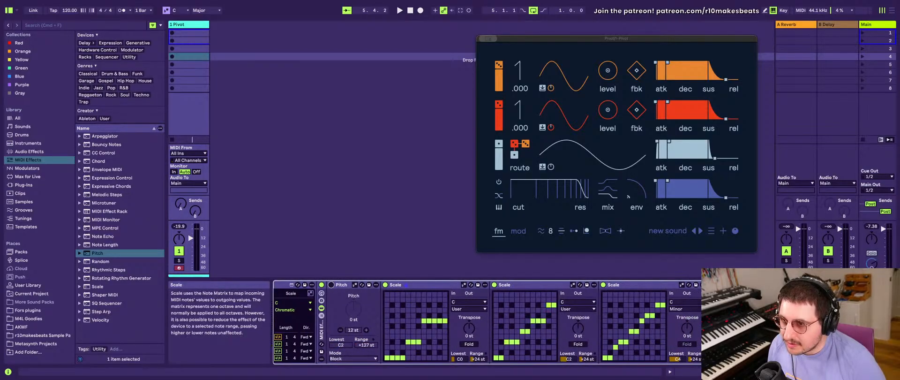
{"action": "scroll", "coordinate": [550, 338], "scroll_direction": "left", "scroll_amount": 15}
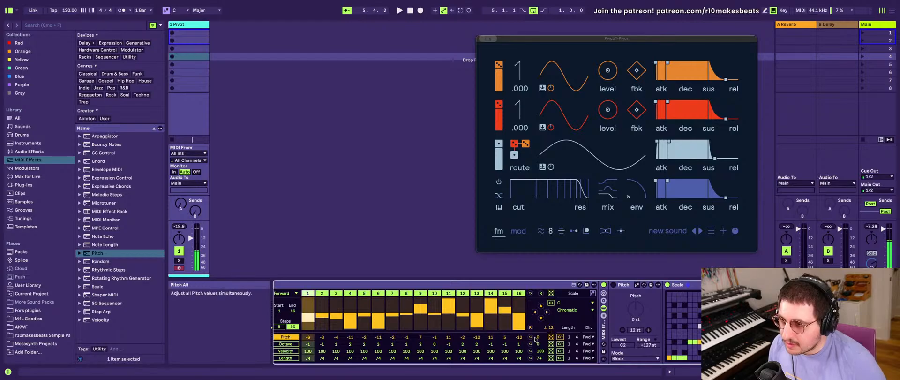
- Reset all pitch steps and octave steps of the SQ Sequencer to 0
{"action": "left_click", "coordinate": [531, 337]}
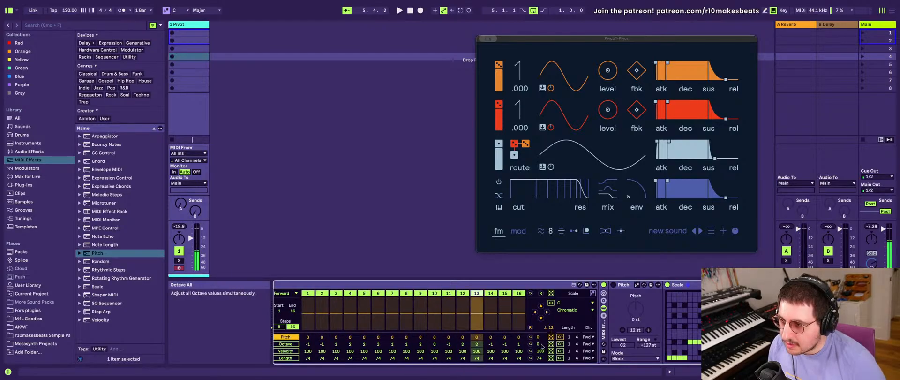
{"action": "left_click", "coordinate": [531, 345]}
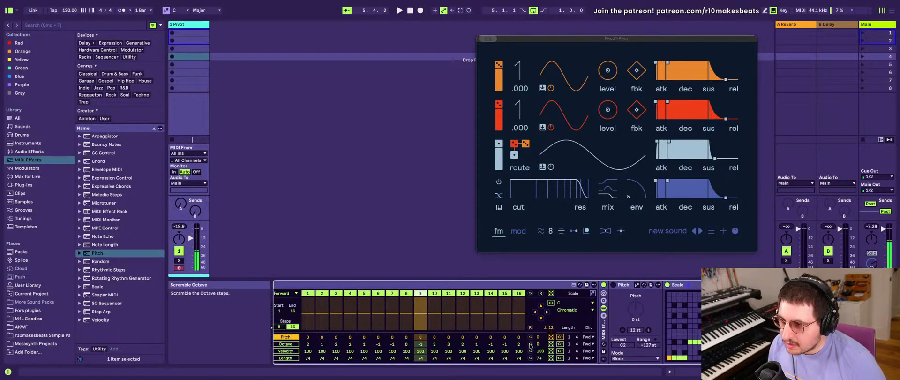
{"action": "left_click", "coordinate": [551, 343]}
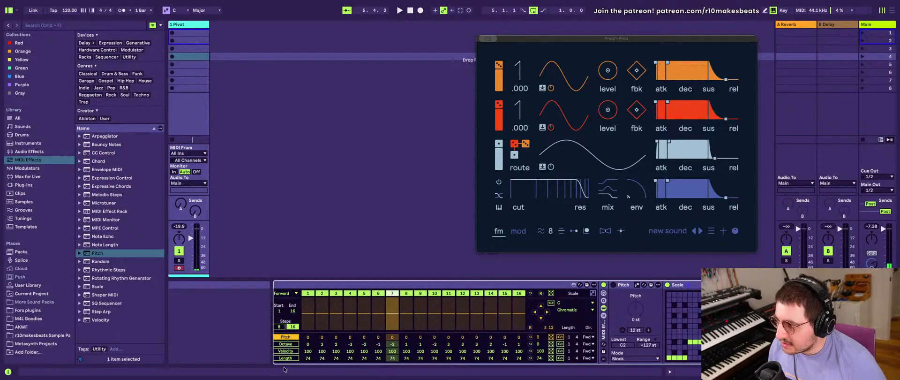
{"action": "left_click", "coordinate": [285, 343]}
{"action": "left_click", "coordinate": [572, 327]}
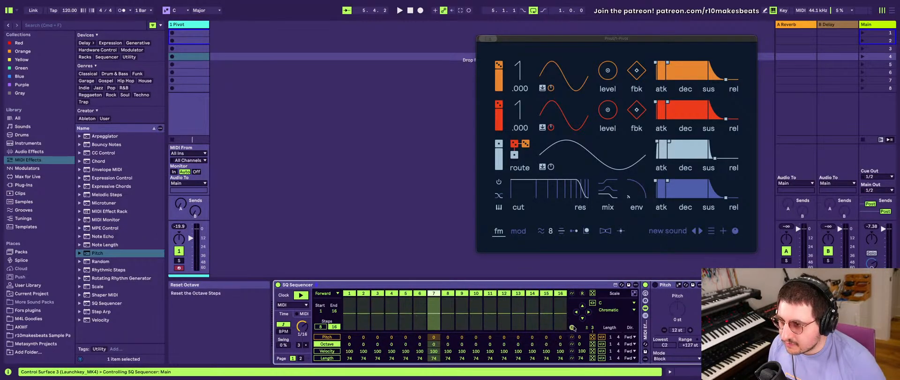
- Randomize the SQ Sequencer's pitch steps
{"action": "left_click", "coordinate": [332, 338]}
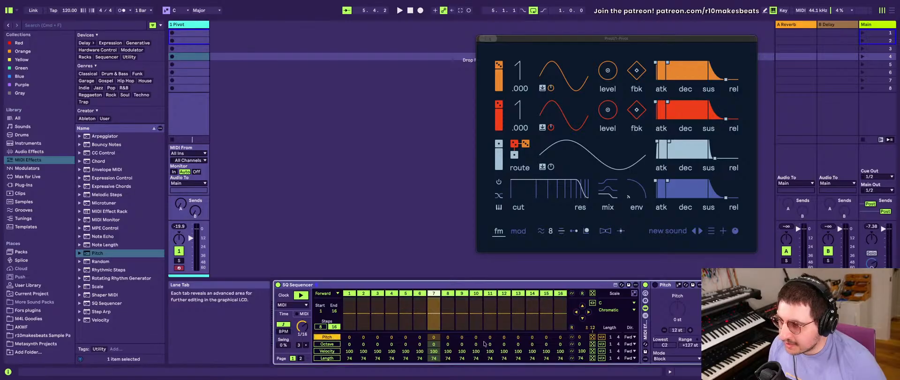
{"action": "left_click", "coordinate": [593, 337]}
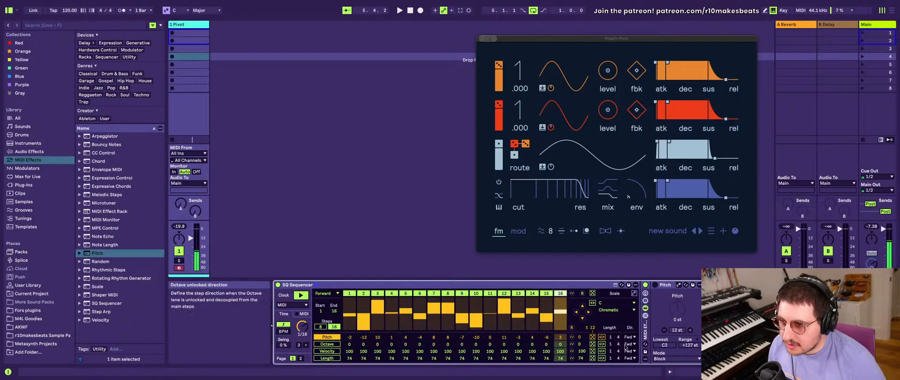
{"action": "scroll", "coordinate": [625, 347], "scroll_direction": "right", "scroll_amount": 5}
{"action": "scroll", "coordinate": [625, 347], "scroll_direction": "right", "scroll_amount": 3}
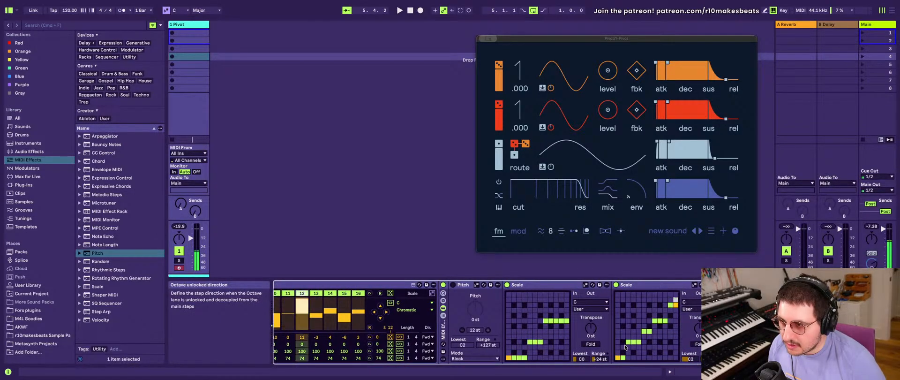
{"action": "scroll", "coordinate": [624, 346], "scroll_direction": "right", "scroll_amount": 8}
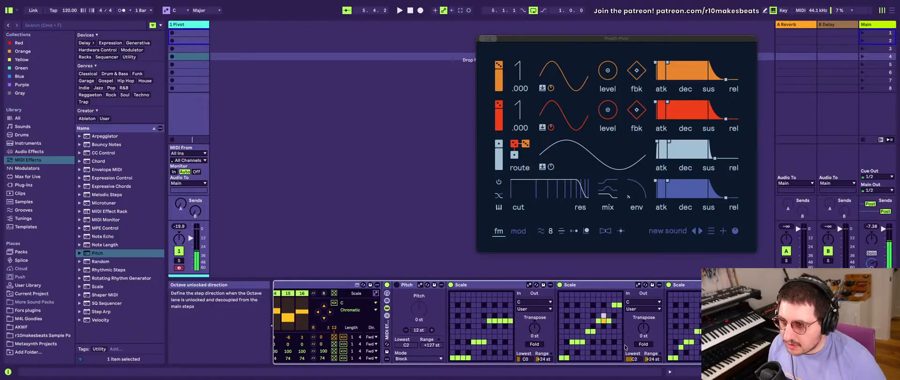
- Turn the nested rack's first Pitch device back on and set its out-of-range mode to Fold
{"action": "scroll", "coordinate": [626, 347], "scroll_direction": "left", "scroll_amount": 10}
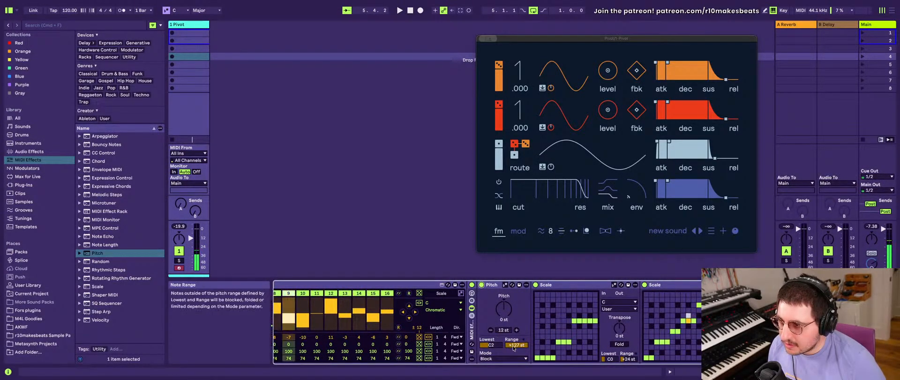
{"action": "scroll", "coordinate": [497, 341], "scroll_direction": "left", "scroll_amount": 7}
{"action": "scroll", "coordinate": [494, 344], "scroll_direction": "right", "scroll_amount": 2}
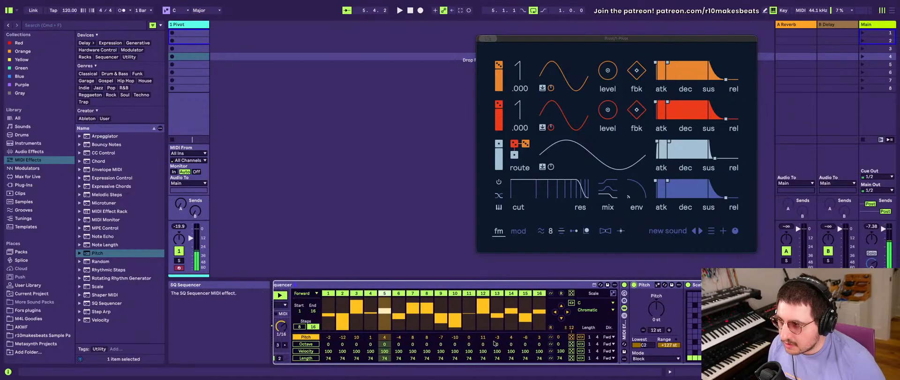
{"action": "scroll", "coordinate": [495, 343], "scroll_direction": "left", "scroll_amount": 6}
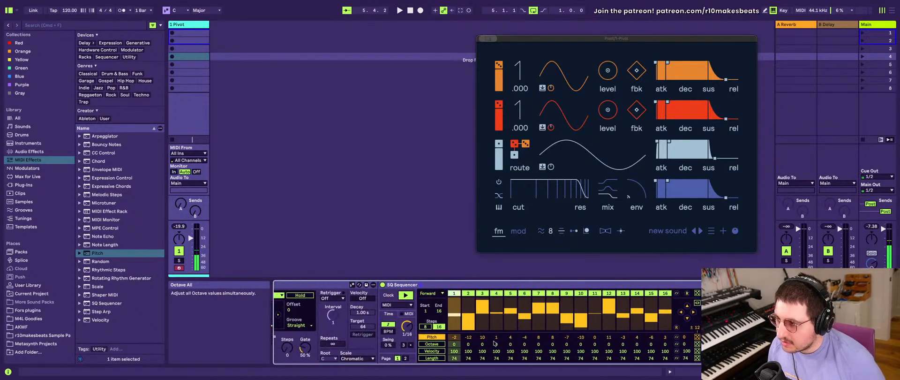
{"action": "left_click", "coordinate": [666, 355]}
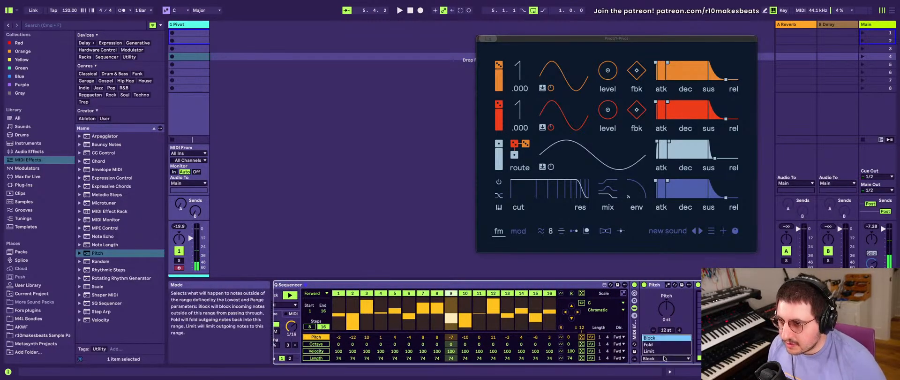
{"action": "left_click", "coordinate": [655, 346]}
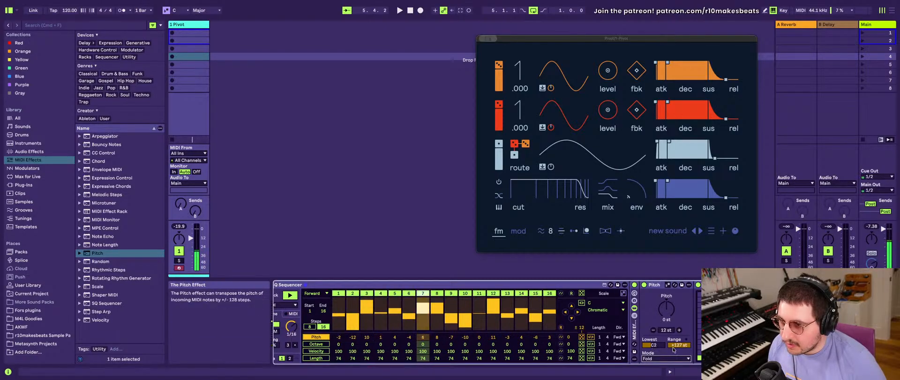
- Set the range of the nested rack's first Pitch device to 0 st
{"action": "left_click_drag", "start_coordinate": [679, 345], "coordinate": [679, 379]}
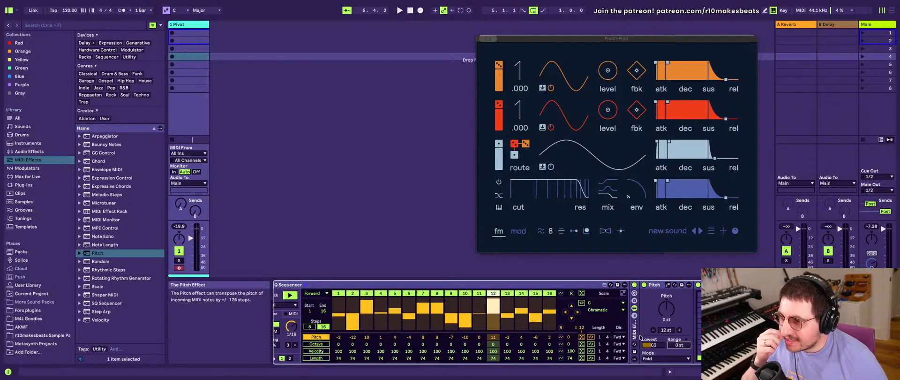
- Remove the Pitch device in front of the three Scale devices and ungroup the nested MIDI Effect Rack
{"action": "left_click", "coordinate": [659, 285]}
{"action": "scroll", "coordinate": [687, 291], "scroll_direction": "right", "scroll_amount": 7}
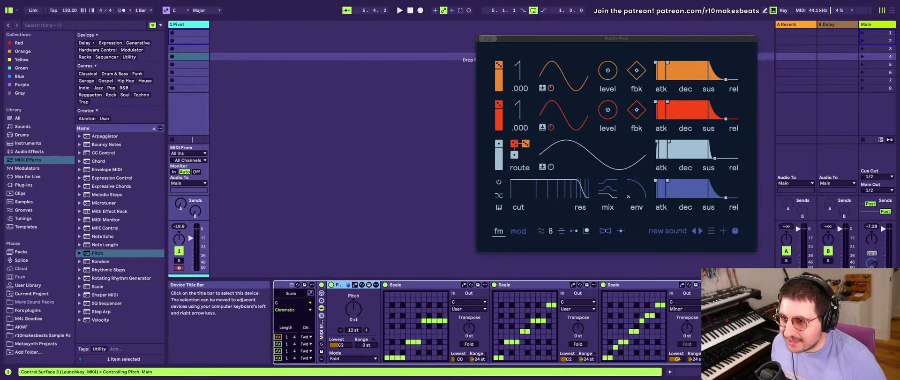
{"action": "left_click", "coordinate": [623, 284]}
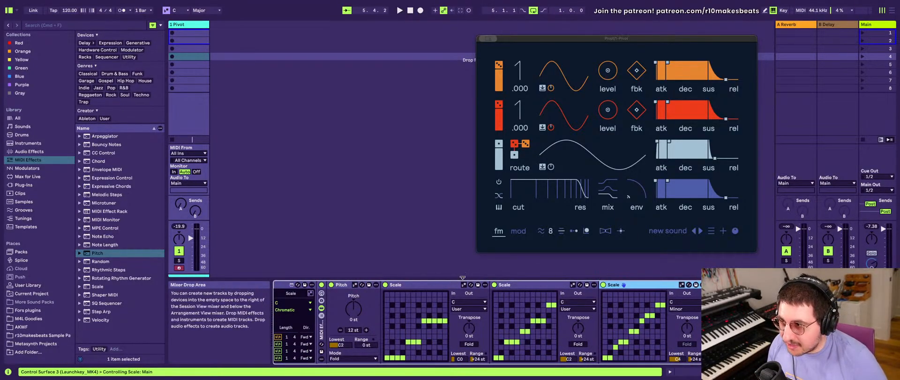
{"action": "left_click", "coordinate": [347, 285]}
{"action": "key", "text": "Delete"}
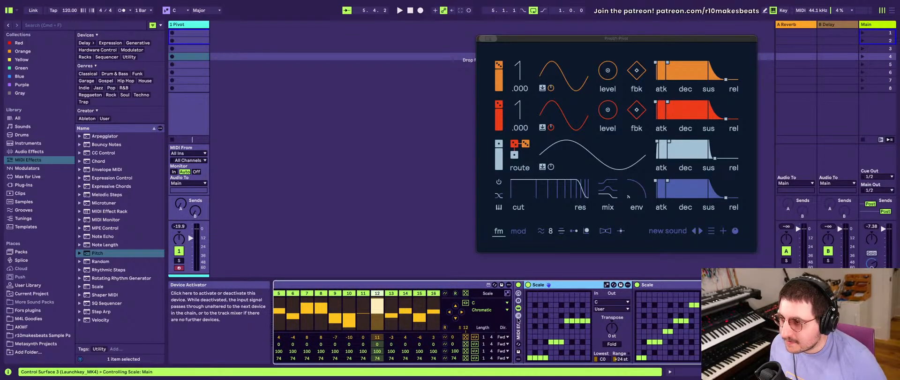
{"action": "key", "text": "super+g"}
{"action": "key", "text": "super+z"}
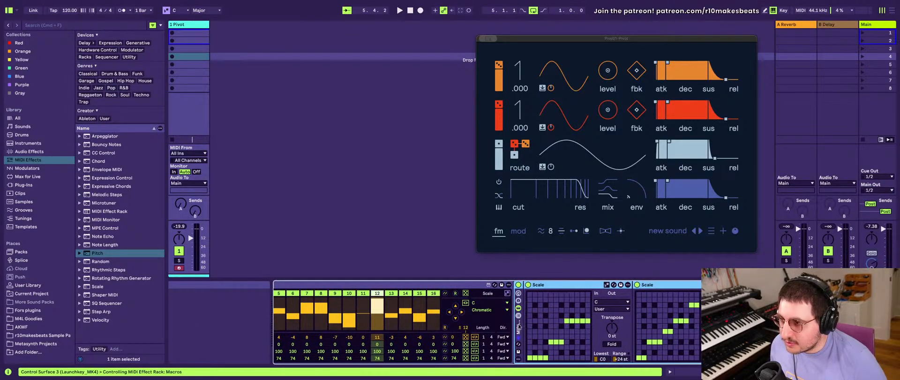
{"action": "right_click", "coordinate": [517, 325]}
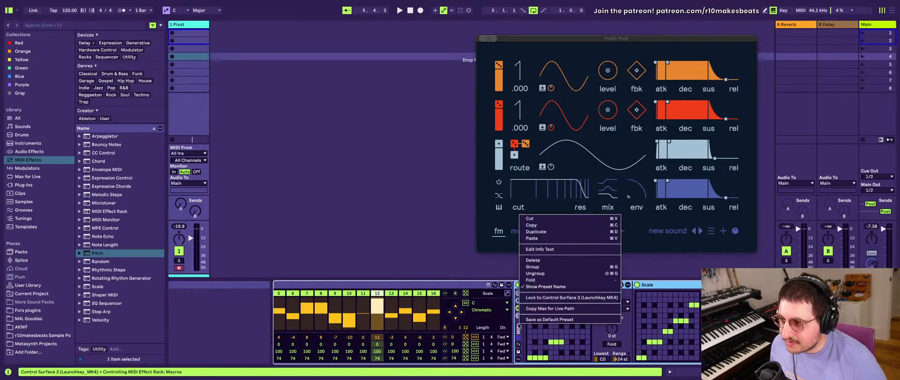
{"action": "left_click", "coordinate": [534, 272]}
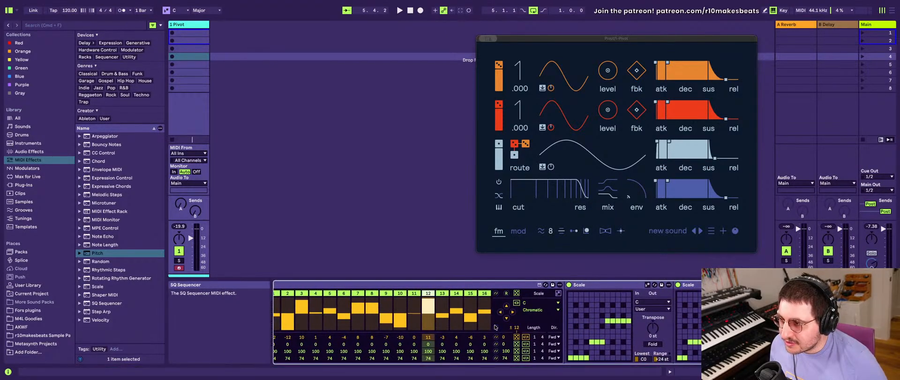
- Reset the SQ Sequencer's pitch steps to 0 and choose Chromatic as its scale
{"action": "left_click", "coordinate": [495, 327]}
{"action": "scroll", "coordinate": [502, 329], "scroll_direction": "left", "scroll_amount": 8}
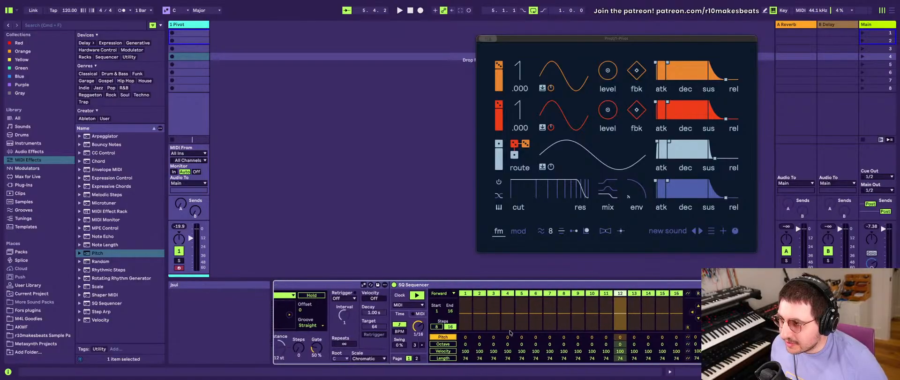
{"action": "scroll", "coordinate": [510, 332], "scroll_direction": "right", "scroll_amount": 4}
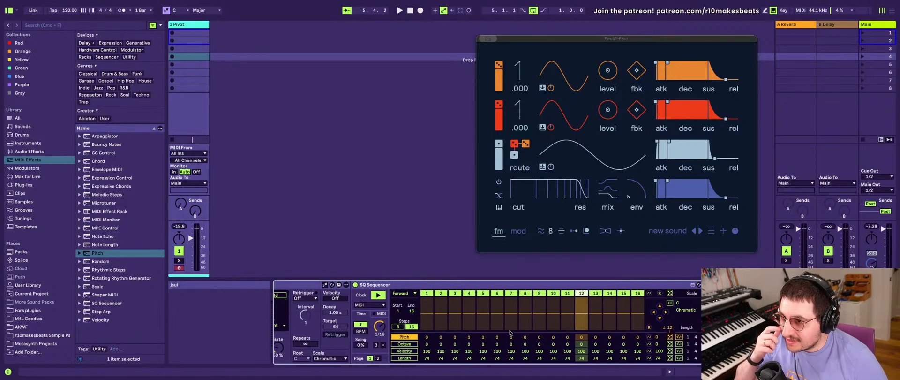
{"action": "left_click", "coordinate": [631, 309]}
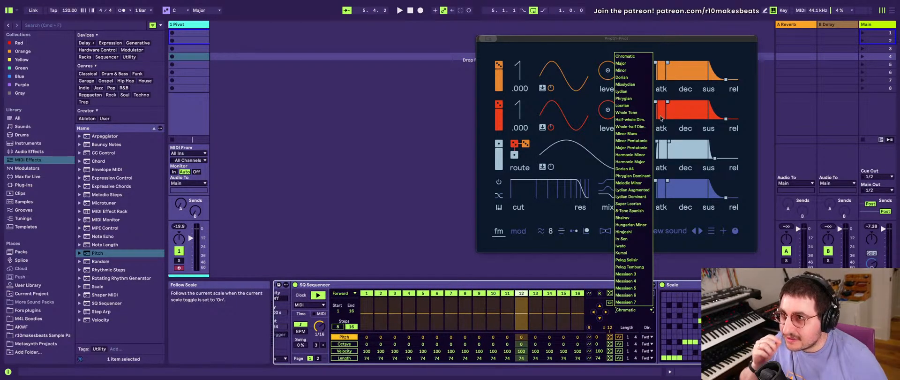
{"action": "left_click", "coordinate": [630, 56]}
{"action": "scroll", "coordinate": [445, 316], "scroll_direction": "left", "scroll_amount": 8}
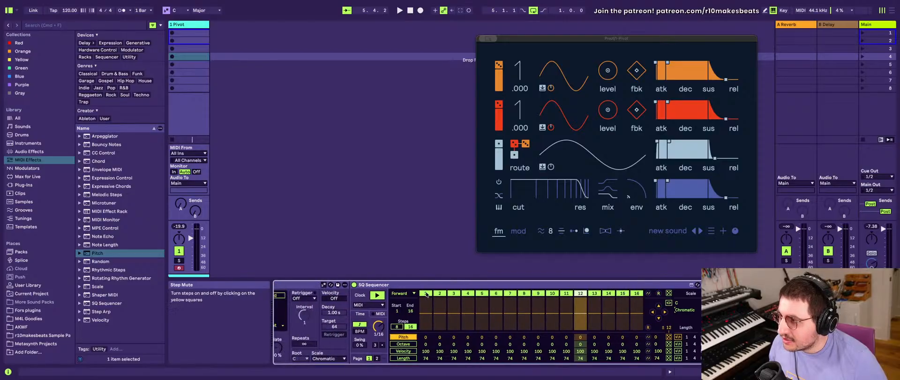
- Insert a new Pitch device between the SQ Sequencer and the first Scale, and group it into a MIDI Effect Rack
{"action": "left_click", "coordinate": [112, 254]}
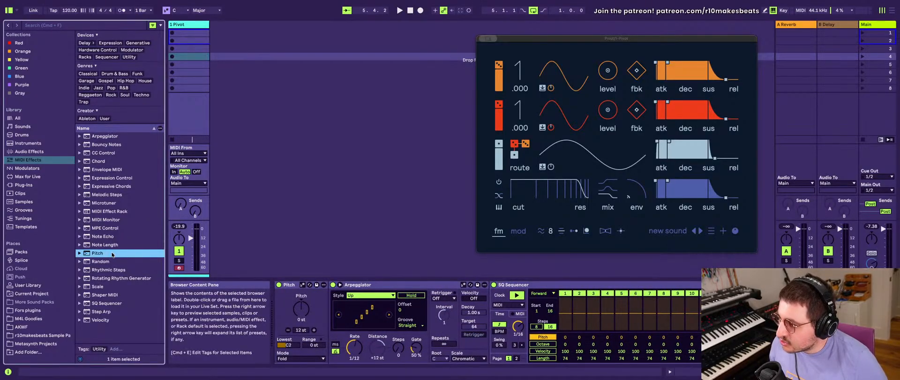
{"action": "scroll", "coordinate": [516, 319], "scroll_direction": "right", "scroll_amount": 8}
{"action": "left_click", "coordinate": [632, 315]}
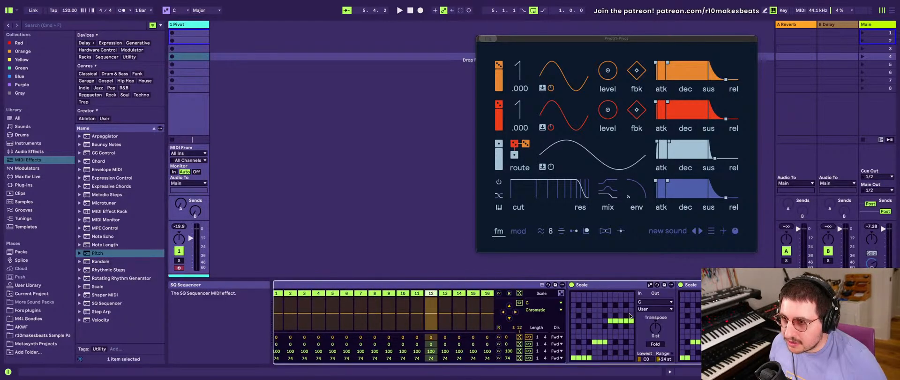
{"action": "left_click_drag", "start_coordinate": [140, 249], "coordinate": [571, 315]}
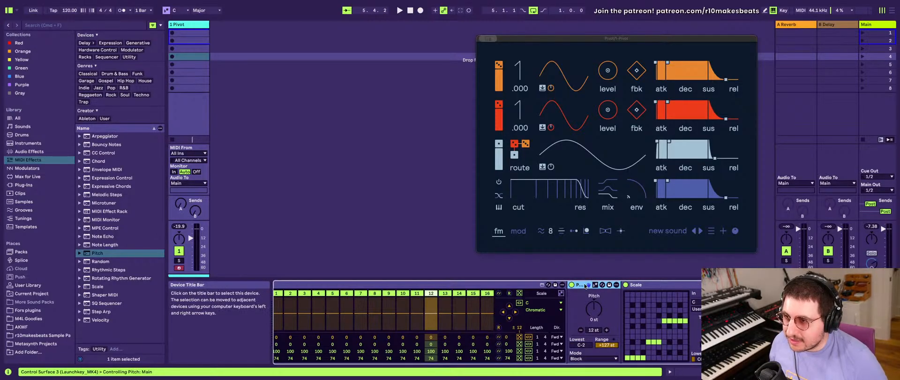
{"action": "key", "text": "super+g"}
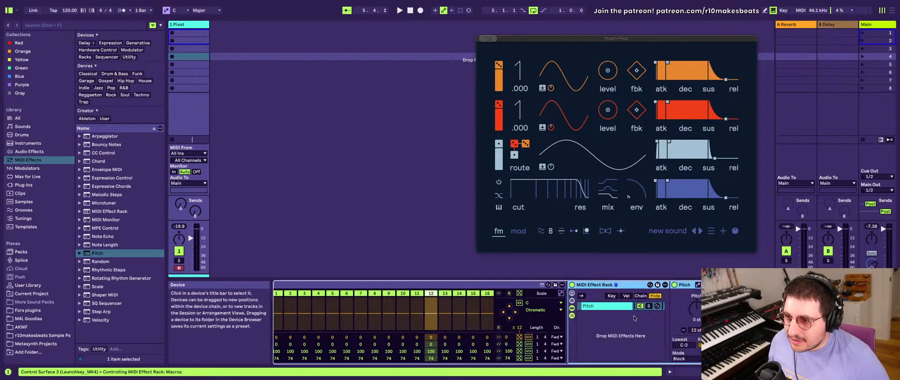
- Duplicate the Pitch device inside the new rack's chain
{"action": "scroll", "coordinate": [634, 318], "scroll_direction": "right", "scroll_amount": 3}
{"action": "left_click", "coordinate": [625, 316]}
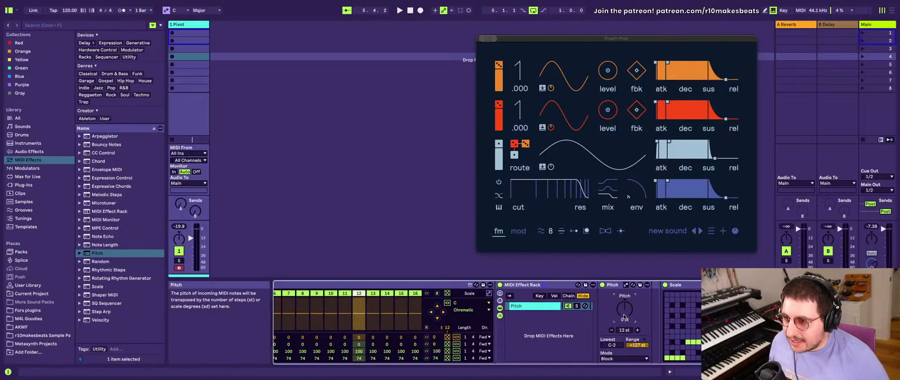
{"action": "key", "text": "super+d"}
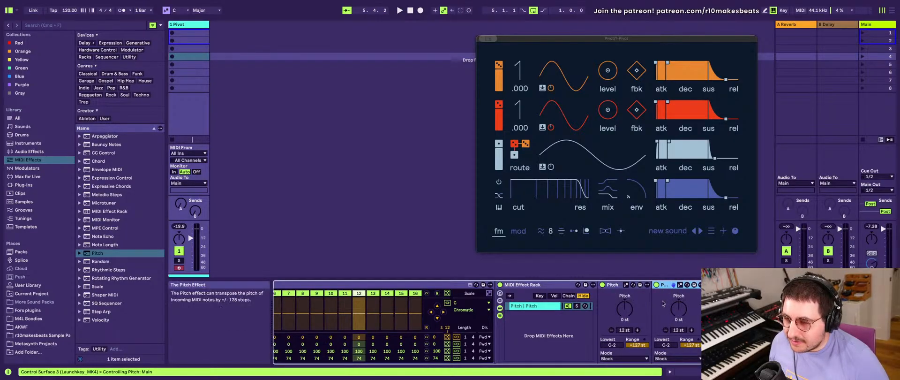
{"action": "key", "text": "super+d"}
{"action": "key", "text": "super+d"}
{"action": "key", "text": "super+d"}
{"action": "key", "text": "super+d"}
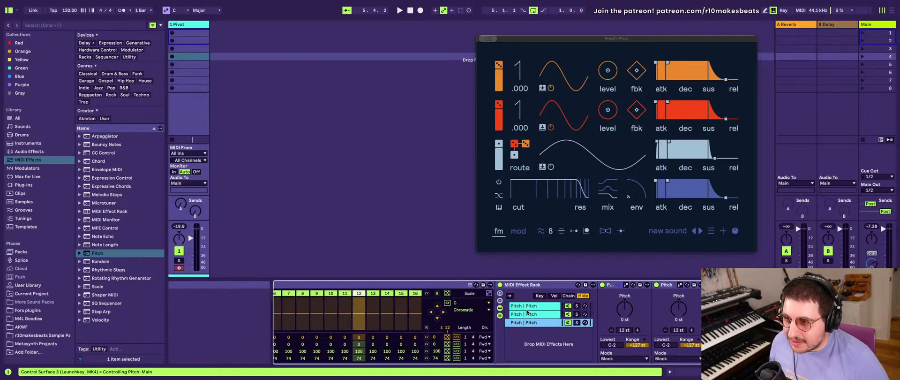
{"action": "left_click", "coordinate": [528, 306]}
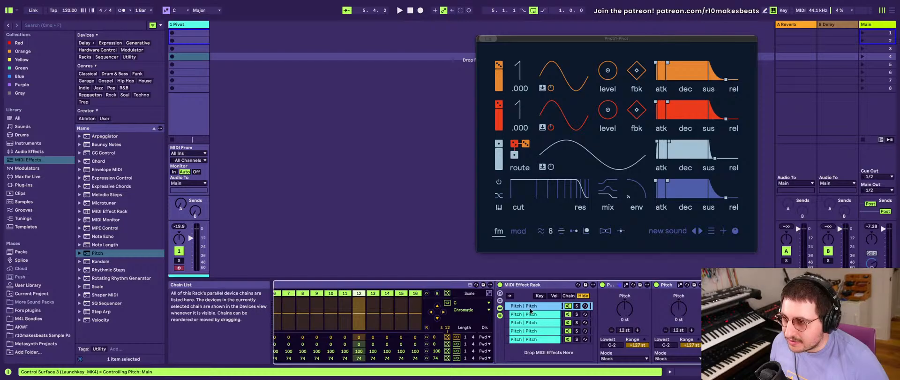
{"action": "left_click", "coordinate": [528, 315]}
{"action": "left_click", "coordinate": [529, 323]}
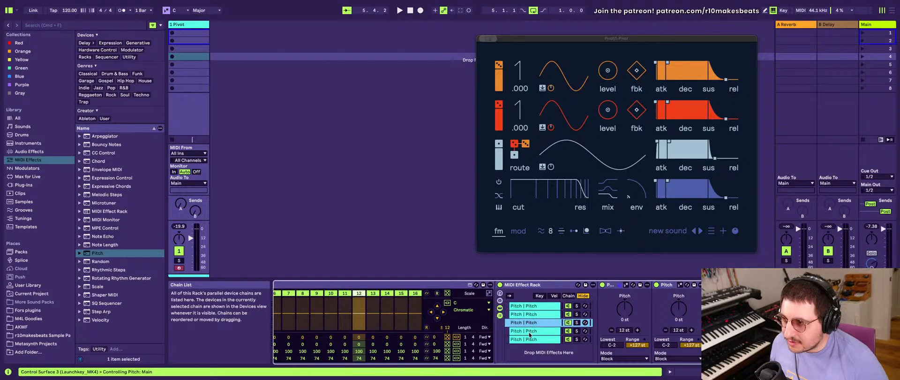
{"action": "left_click", "coordinate": [531, 332]}
{"action": "left_click", "coordinate": [531, 340]}
{"action": "key", "text": "super+d"}
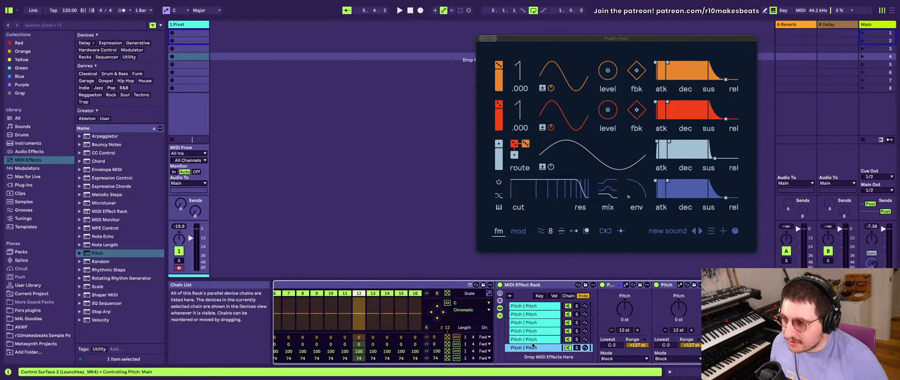
{"action": "key", "text": "BackSpace"}
{"action": "key", "text": "BackSpace"}
{"action": "key", "text": "BackSpace"}
{"action": "key", "text": "BackSpace"}
{"action": "key", "text": "BackSpace"}
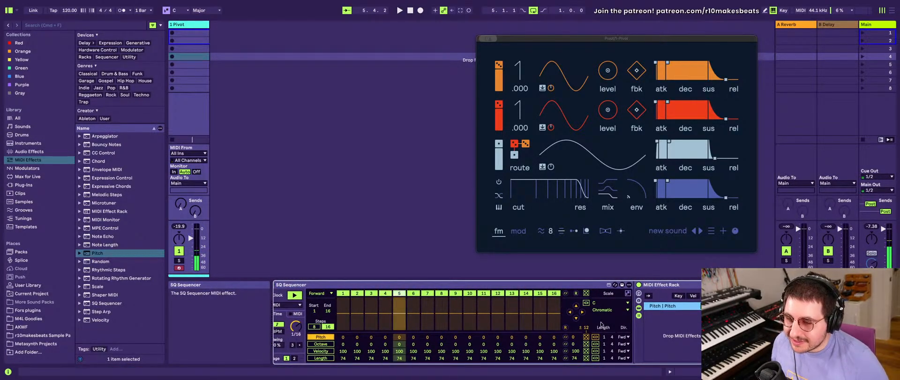
- Duplicate the chain with the two Pitch devices until the rack holds seven chains
{"action": "key", "text": "super+d"}
{"action": "key", "text": "super+d"}
{"action": "key", "text": "super+d"}
{"action": "key", "text": "super+d"}
{"action": "key", "text": "super+d"}
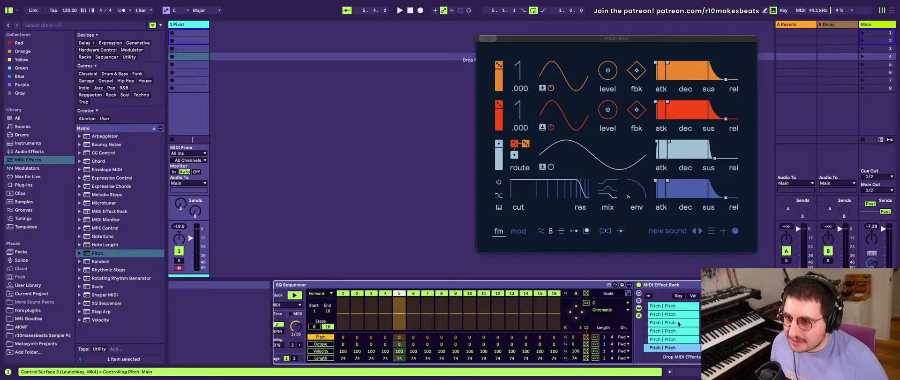
{"action": "key", "text": "super+d"}
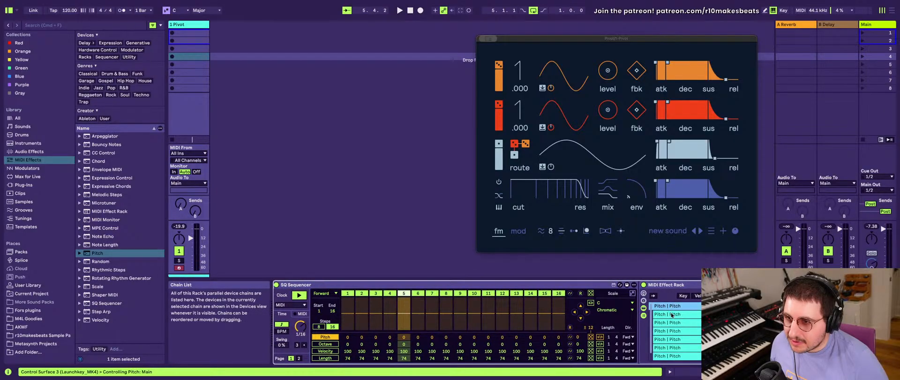
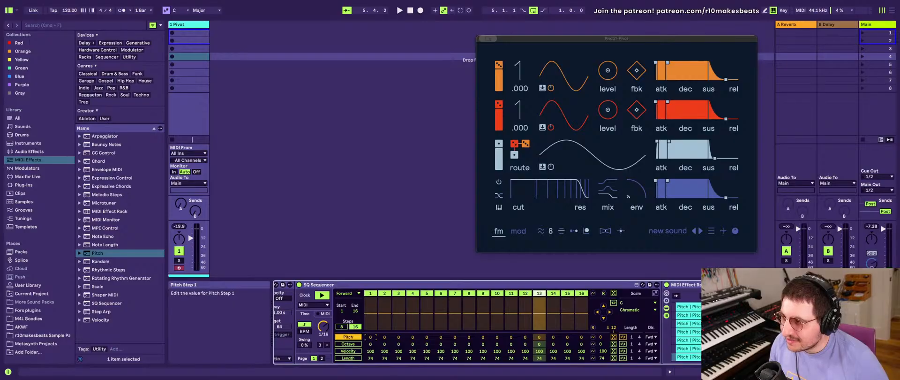
- Delete the MIDI Effect Rack with the parallel Pitch chains that sits after the SQ Sequencer
{"action": "left_click", "coordinate": [356, 280]}
{"action": "scroll", "coordinate": [357, 284], "scroll_direction": "left", "scroll_amount": 4}
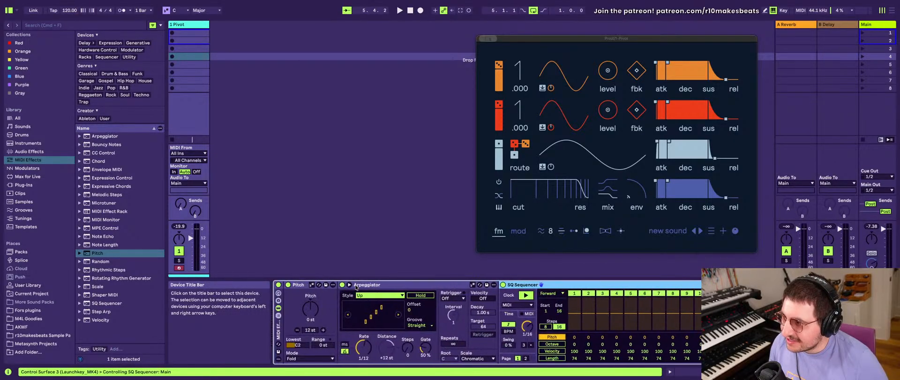
{"action": "scroll", "coordinate": [421, 319], "scroll_direction": "right", "scroll_amount": 5}
{"action": "left_click", "coordinate": [539, 285]}
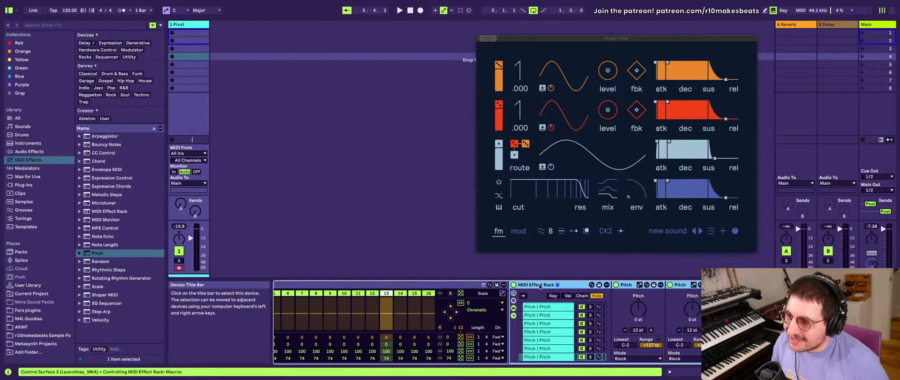
{"action": "key", "text": "Delete"}
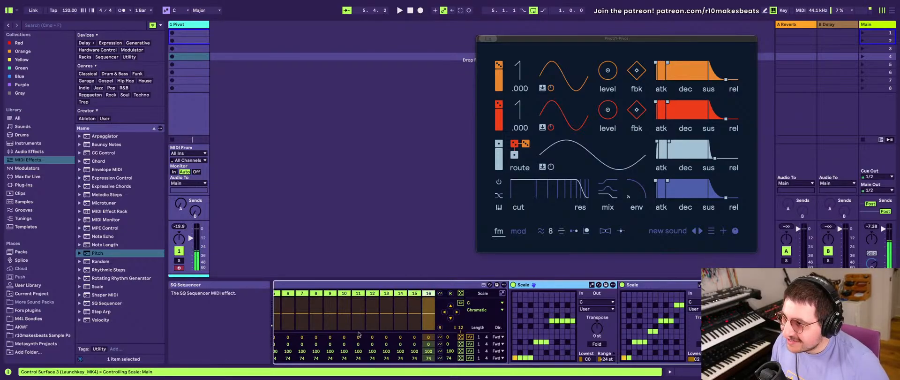
- Randomize the SQ Sequencer's pitch steps
{"action": "scroll", "coordinate": [489, 323], "scroll_direction": "left", "scroll_amount": 3}
{"action": "left_click", "coordinate": [589, 337]}
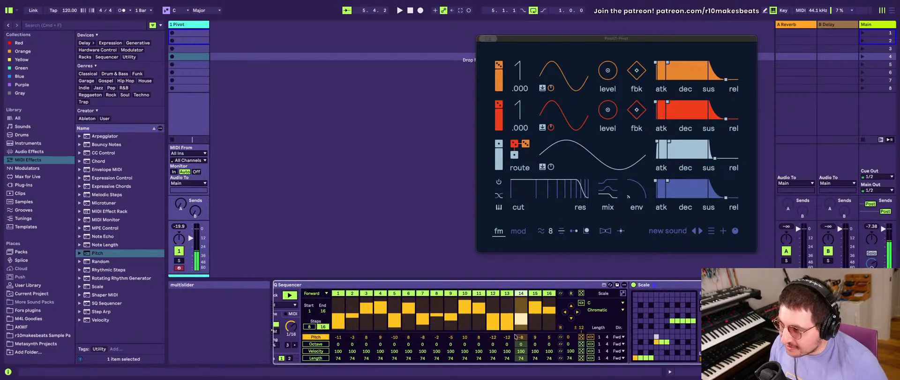
{"action": "scroll", "coordinate": [611, 341], "scroll_direction": "right", "scroll_amount": 1}
- Try other Lowest notes on the first Pitch device and compare them with the note ranges of the Scale devices
{"action": "scroll", "coordinate": [612, 341], "scroll_direction": "left", "scroll_amount": 10}
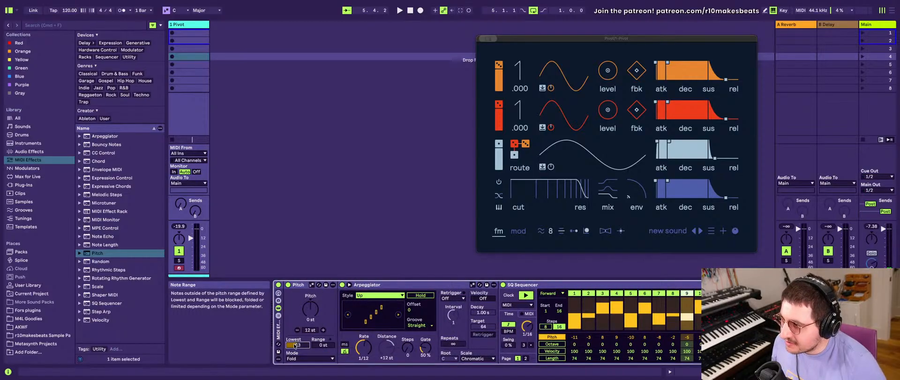
{"action": "scroll", "coordinate": [321, 346], "scroll_direction": "right", "scroll_amount": 10}
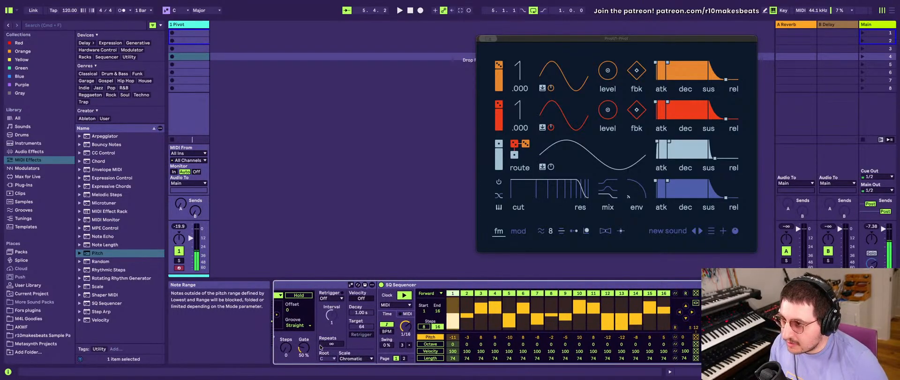
{"action": "scroll", "coordinate": [321, 347], "scroll_direction": "left", "scroll_amount": 10}
{"action": "scroll", "coordinate": [321, 347], "scroll_direction": "right", "scroll_amount": 10}
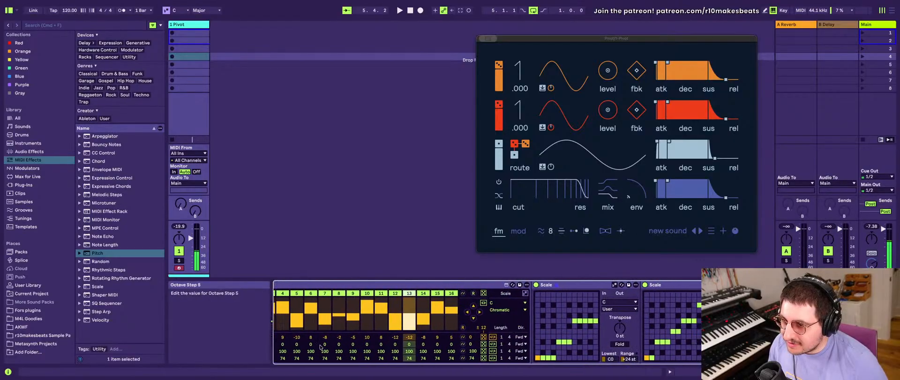
{"action": "scroll", "coordinate": [474, 348], "scroll_direction": "right", "scroll_amount": 5}
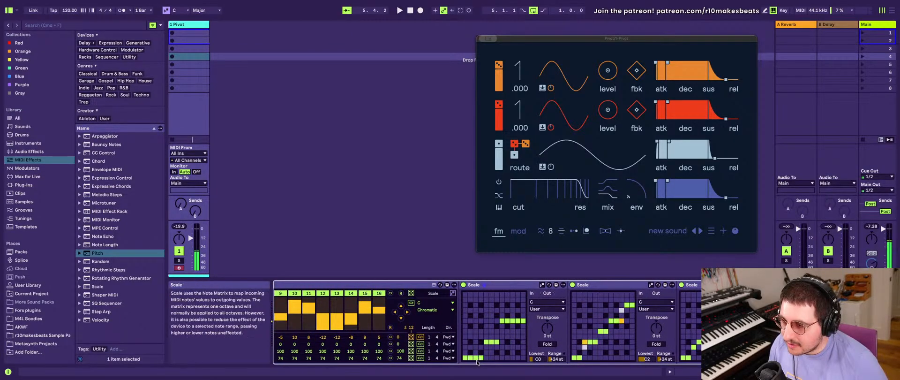
{"action": "scroll", "coordinate": [486, 357], "scroll_direction": "left", "scroll_amount": 10}
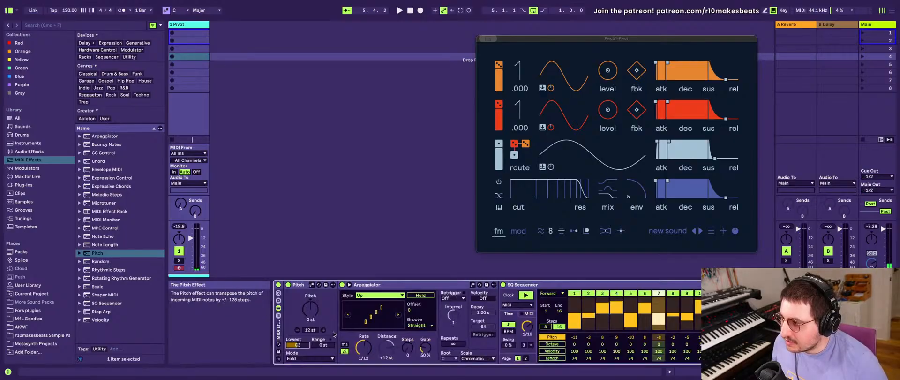
{"action": "scroll", "coordinate": [609, 353], "scroll_direction": "right", "scroll_amount": 10}
{"action": "scroll", "coordinate": [609, 352], "scroll_direction": "right", "scroll_amount": 1}
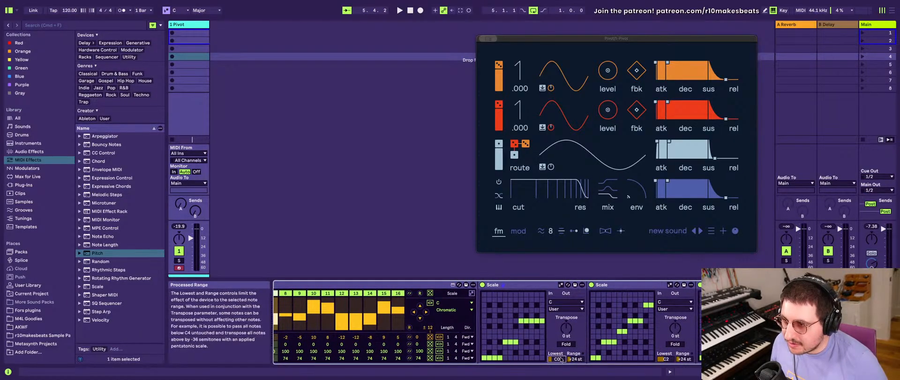
{"action": "scroll", "coordinate": [562, 359], "scroll_direction": "left", "scroll_amount": 10}
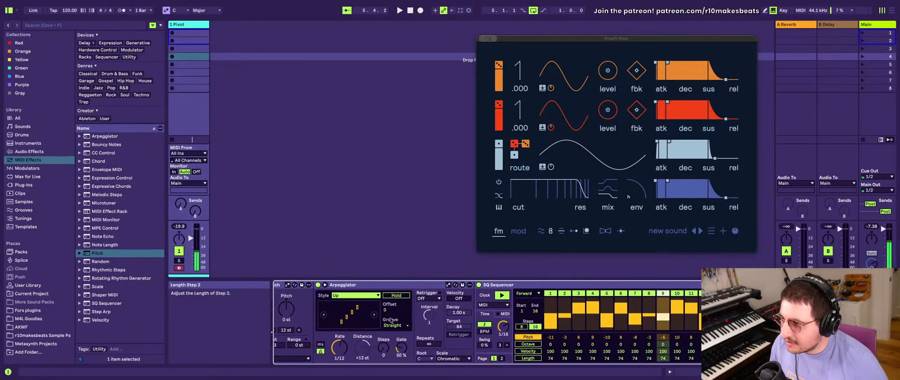
{"action": "scroll", "coordinate": [333, 338], "scroll_direction": "right", "scroll_amount": 10}
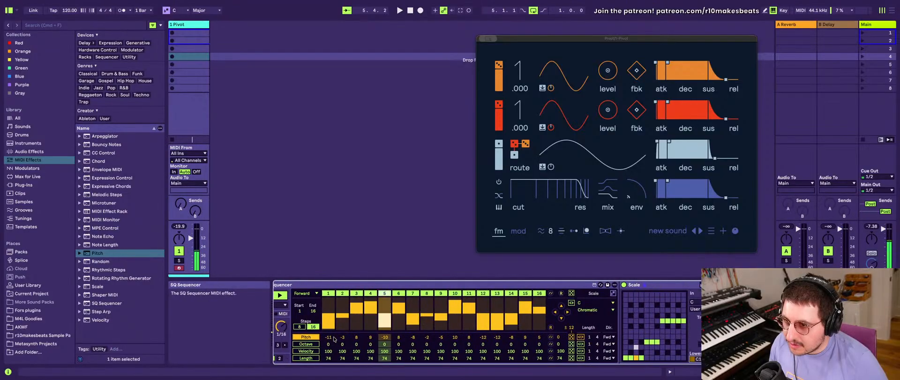
{"action": "scroll", "coordinate": [334, 339], "scroll_direction": "left", "scroll_amount": 10}
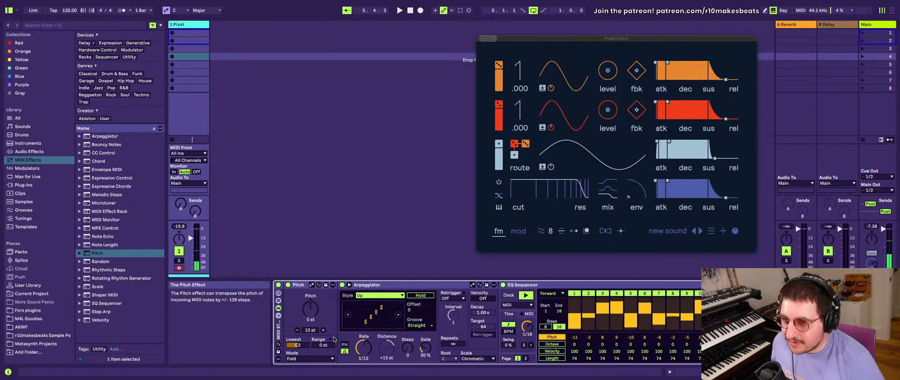
{"action": "scroll", "coordinate": [334, 339], "scroll_direction": "right", "scroll_amount": 10}
{"action": "scroll", "coordinate": [436, 311], "scroll_direction": "left", "scroll_amount": 10}
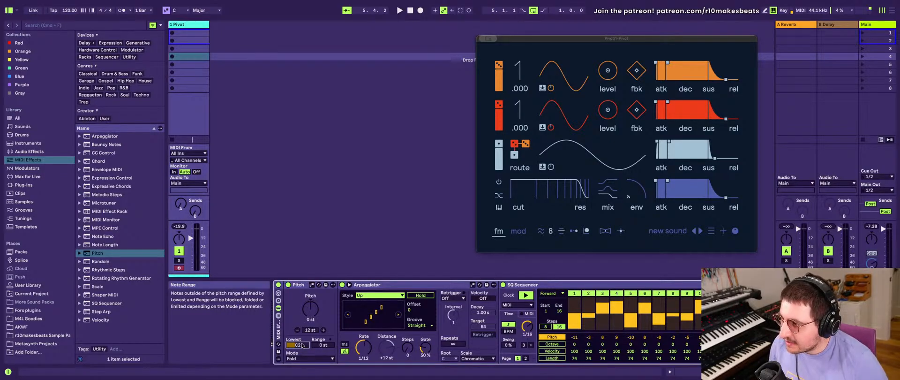
- Set the SQ Sequencer's scale to Minor
{"action": "scroll", "coordinate": [302, 346], "scroll_direction": "right", "scroll_amount": 10}
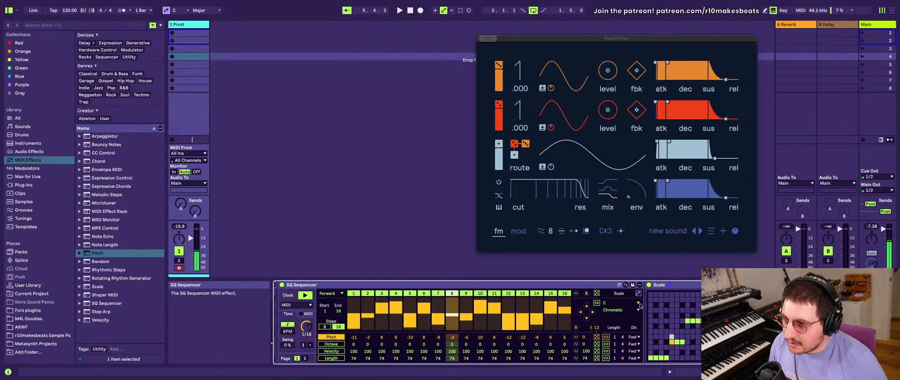
{"action": "left_click", "coordinate": [639, 304]}
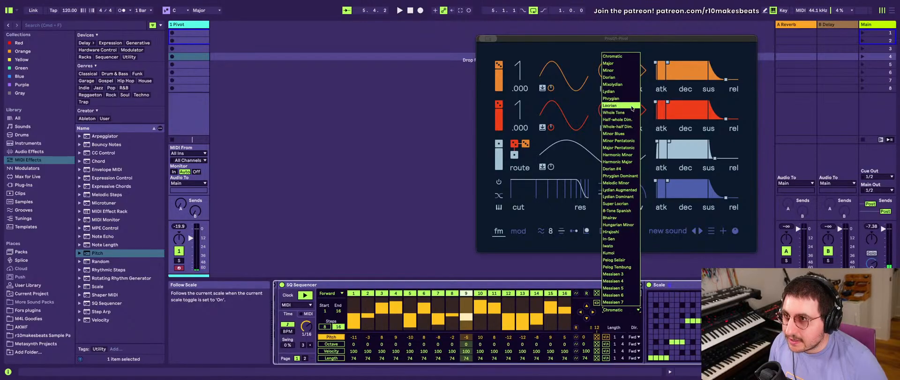
{"action": "left_click", "coordinate": [623, 70]}
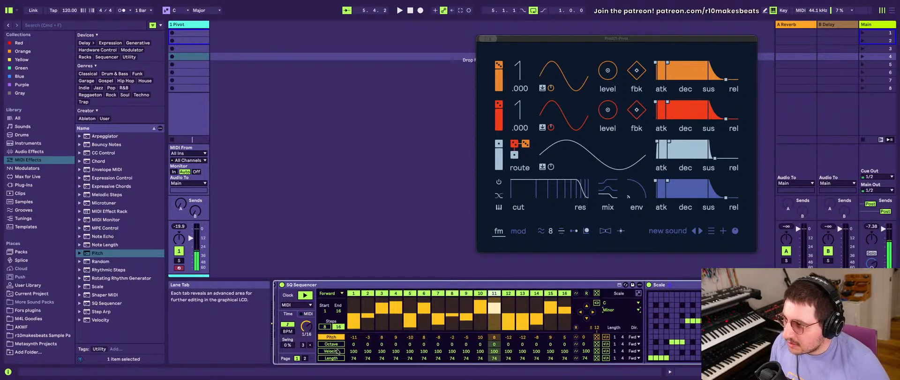
- Change Pivot's operator routing so orange branches off diagonally, and raise the levels of the orange and red operators
{"action": "scroll", "coordinate": [519, 347], "scroll_direction": "right", "scroll_amount": 5}
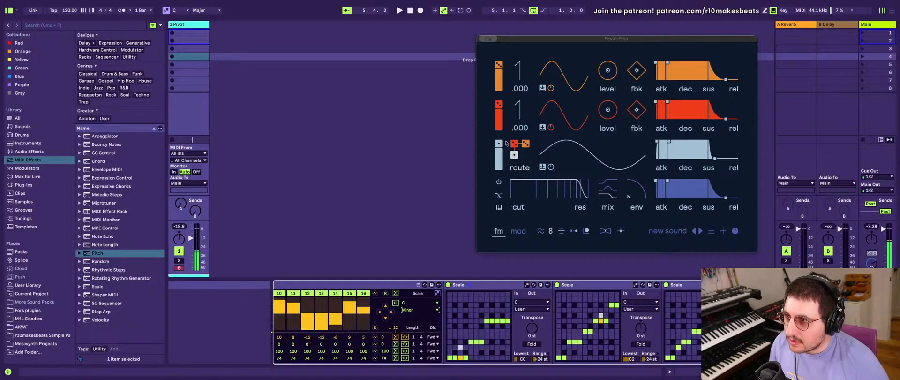
{"action": "left_click_drag", "start_coordinate": [521, 141], "coordinate": [522, 147]}
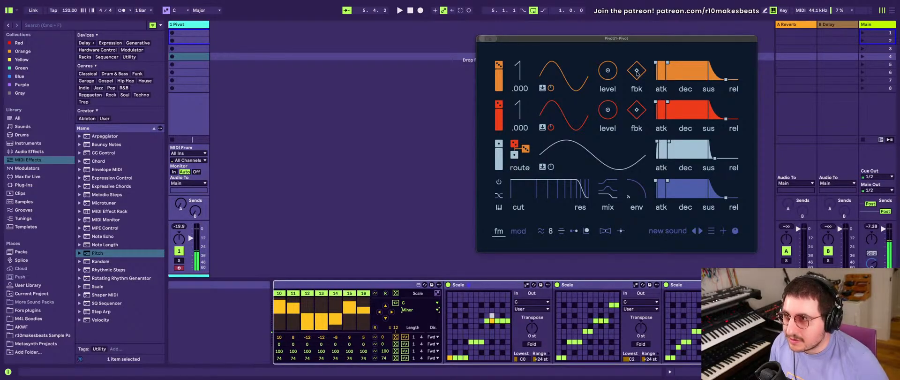
{"action": "left_click_drag", "start_coordinate": [607, 70], "coordinate": [608, 48]}
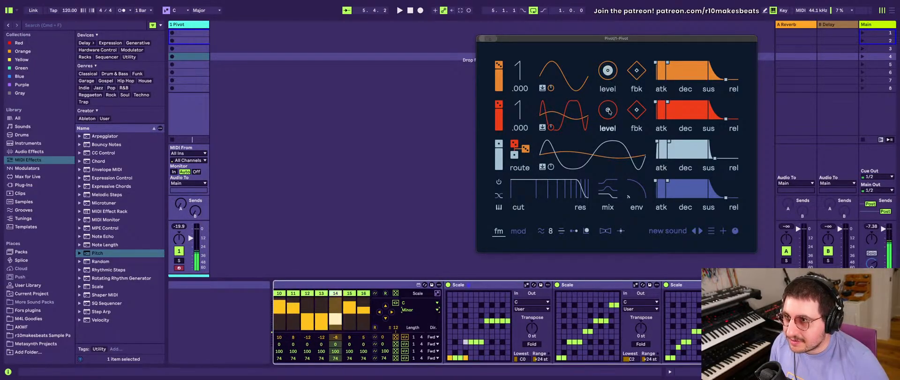
{"action": "left_click_drag", "start_coordinate": [607, 110], "coordinate": [607, 94]}
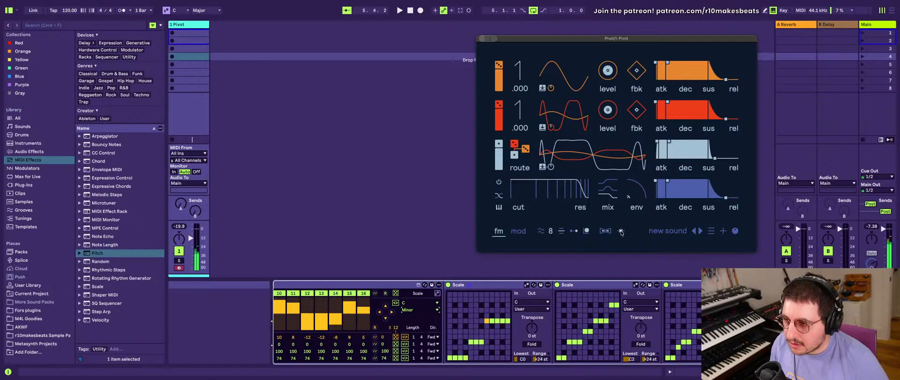
- Set the Arpeggiator's Rate to 1/16 and its Gate to 1 %
{"action": "scroll", "coordinate": [473, 316], "scroll_direction": "left", "scroll_amount": 10}
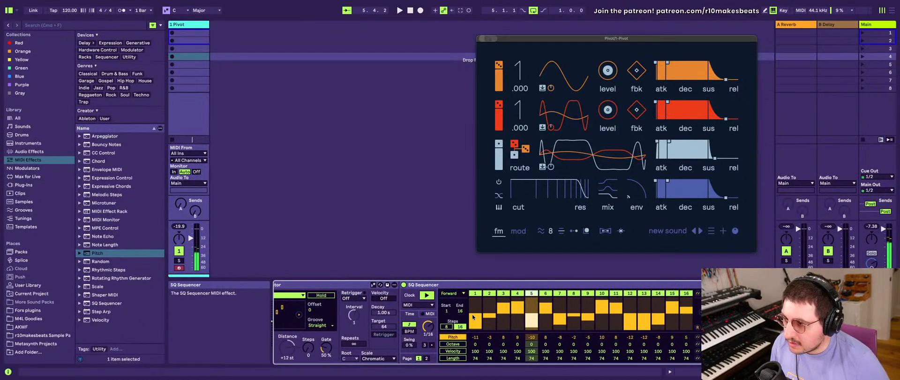
{"action": "scroll", "coordinate": [472, 314], "scroll_direction": "left", "scroll_amount": 5}
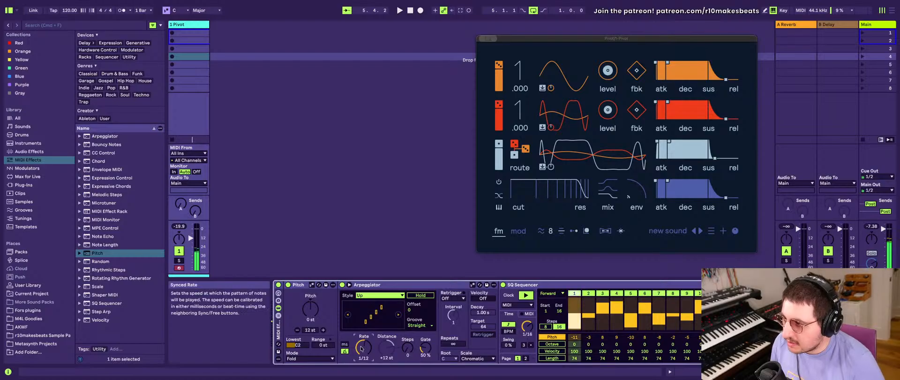
{"action": "scroll", "coordinate": [362, 348], "scroll_direction": "up", "scroll_amount": 1}
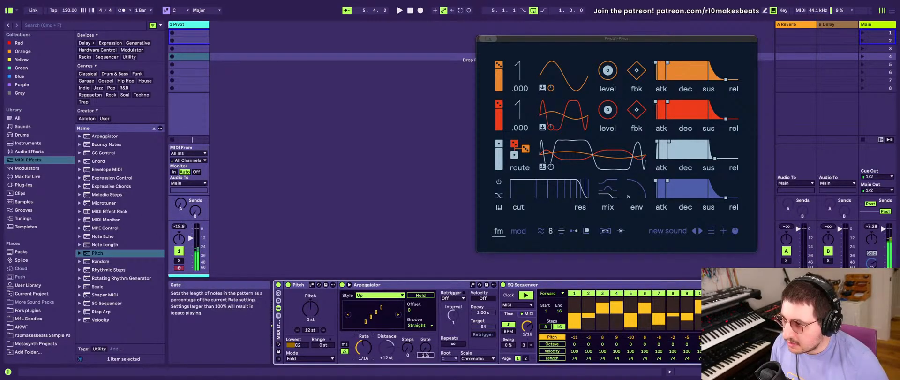
- Randomize the SQ Sequencer's velocity values twice
{"action": "scroll", "coordinate": [432, 356], "scroll_direction": "right", "scroll_amount": 5}
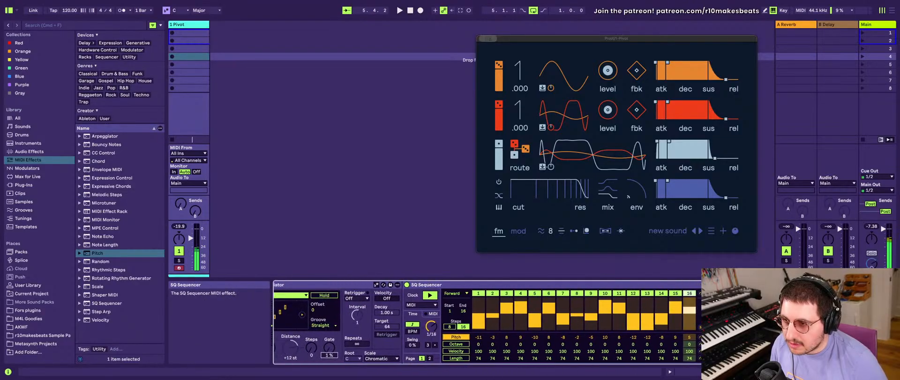
{"action": "left_click", "coordinate": [701, 351]}
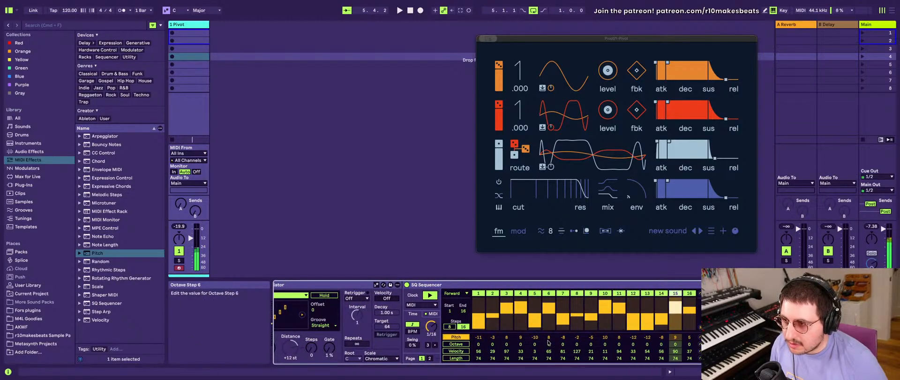
{"action": "left_click", "coordinate": [700, 351]}
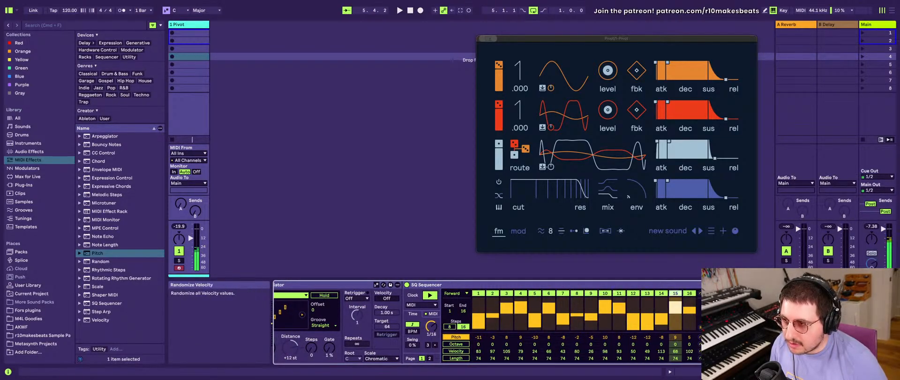
- Display the SQ Sequencer's Velocity lane and set all step velocities together, first to 0 and finally to 51
{"action": "left_click", "coordinate": [456, 350]}
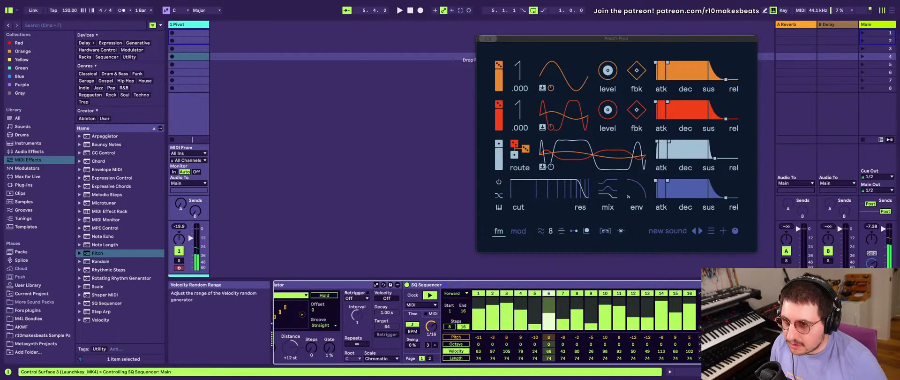
{"action": "left_click_drag", "start_coordinate": [707, 351], "coordinate": [706, 376]}
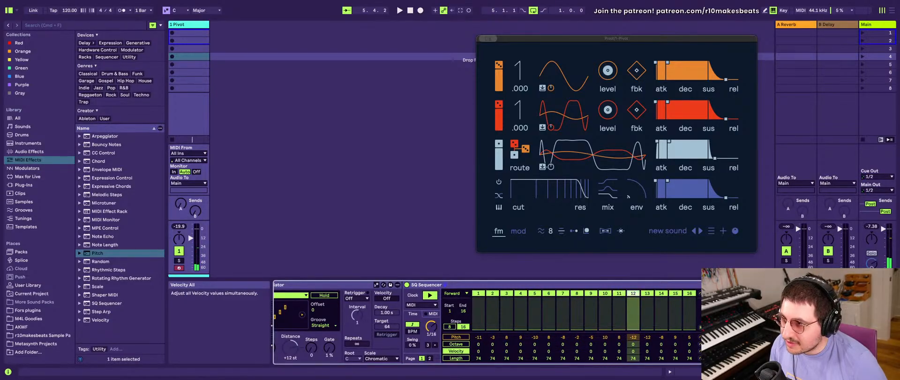
{"action": "left_click_drag", "start_coordinate": [707, 351], "coordinate": [707, 337]}
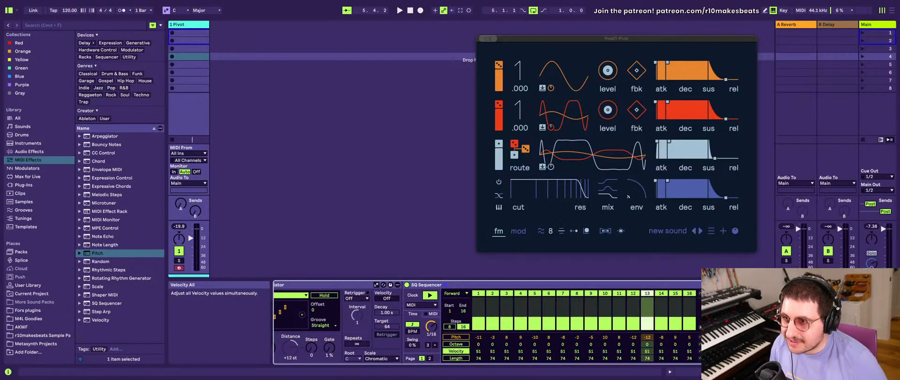
- Check Pivot's mod page, return to its fm page, and lower all SQ Sequencer velocities to 29
{"action": "left_click", "coordinate": [519, 231]}
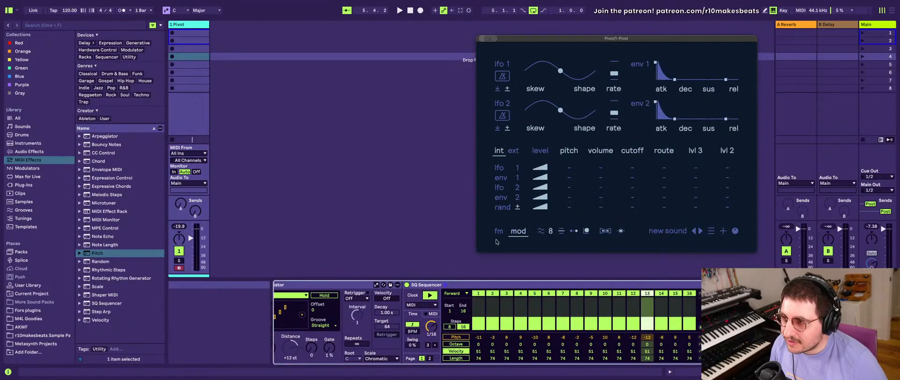
{"action": "left_click", "coordinate": [502, 233]}
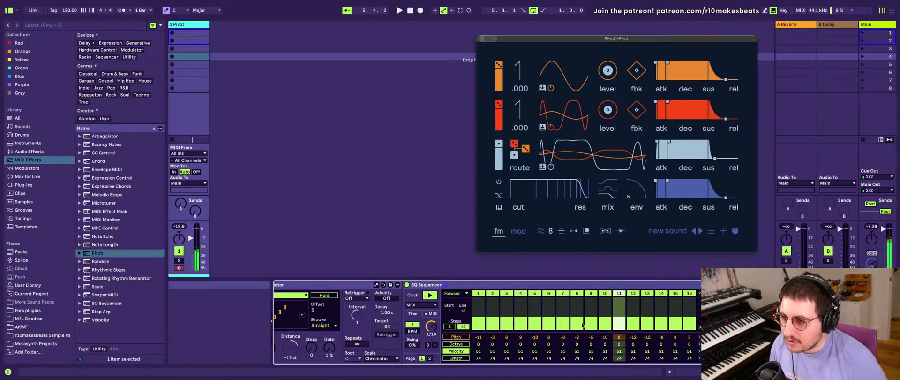
{"action": "left_click_drag", "start_coordinate": [700, 351], "coordinate": [700, 362]}
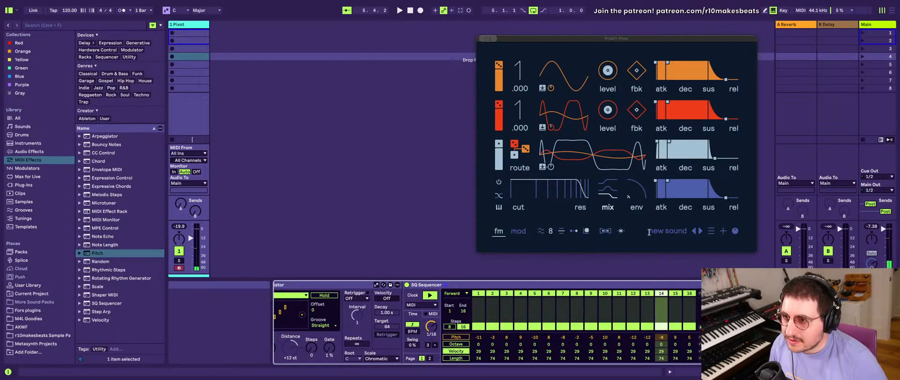
- Route velocity to volume at 100.0 in Pivot's external modulation matrix and set all SQ Sequencer velocities to 121
{"action": "left_click", "coordinate": [519, 232]}
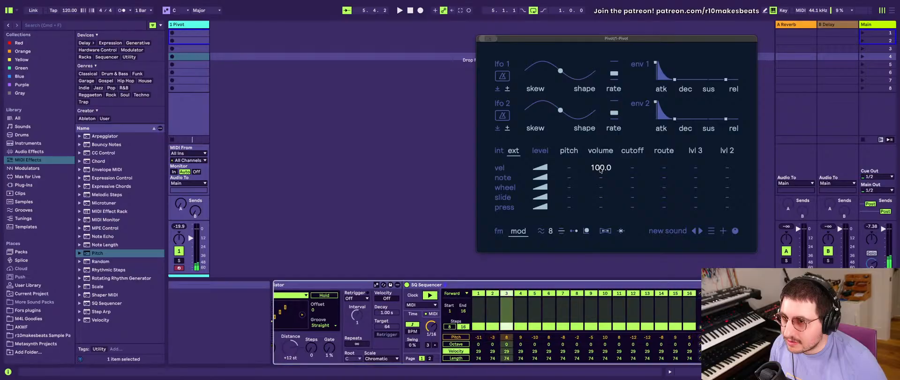
{"action": "left_click_drag", "start_coordinate": [701, 351], "coordinate": [701, 305]}
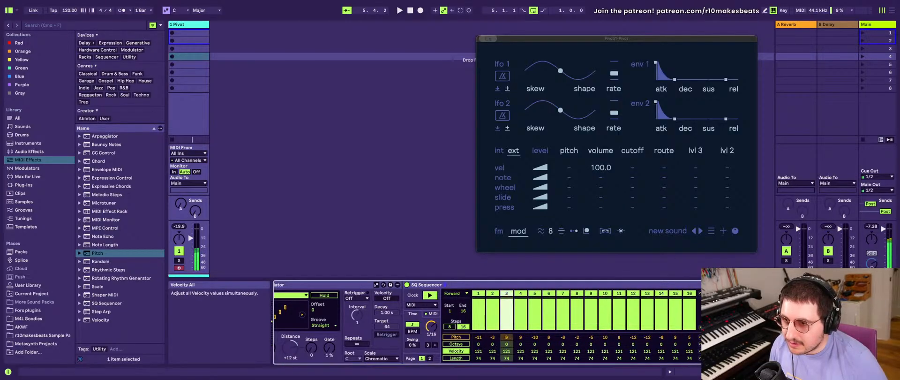
- Randomize the SQ Sequencer's velocity values twice and lower Pivot's velocity-to-volume modulation amount to 50.04
{"action": "left_click", "coordinate": [708, 351]}
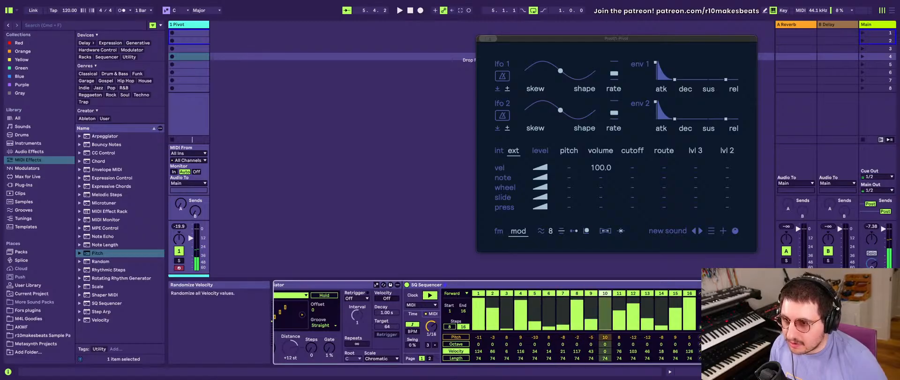
{"action": "left_click", "coordinate": [601, 170]}
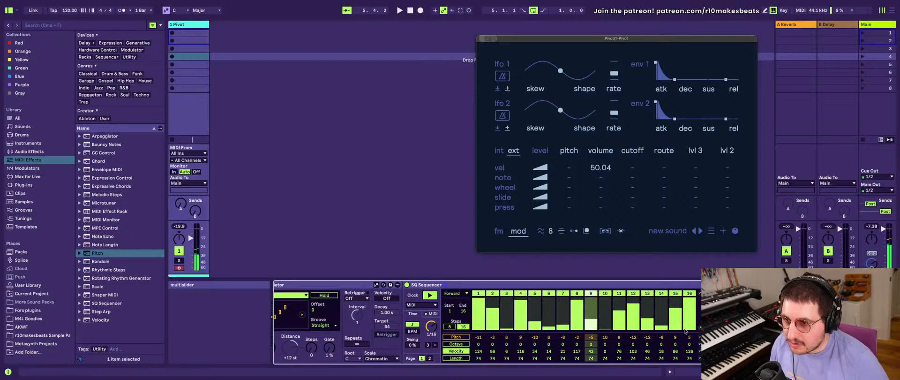
{"action": "left_click", "coordinate": [701, 327]}
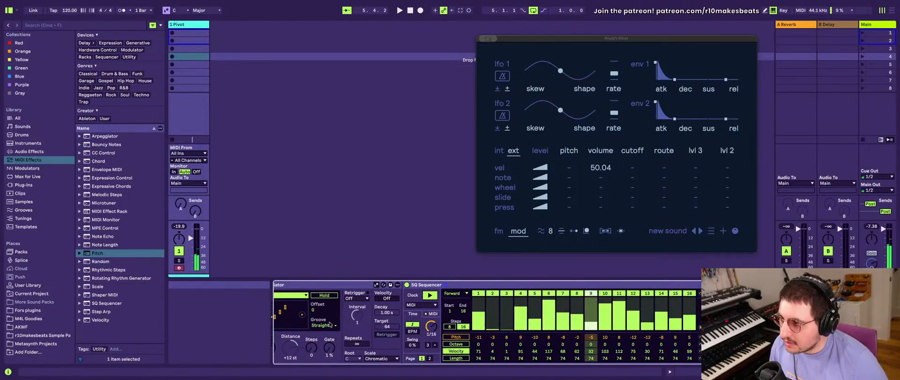
- Display the SQ Sequencer's Octave lane and try several randomizations of its octave values
{"action": "scroll", "coordinate": [329, 324], "scroll_direction": "right", "scroll_amount": 10}
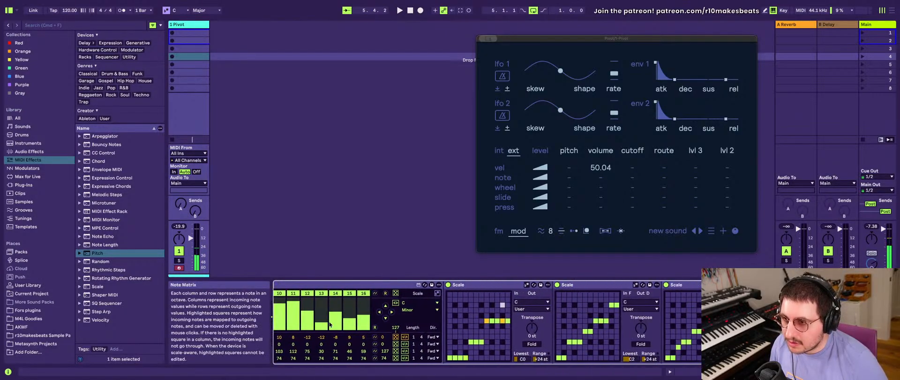
{"action": "scroll", "coordinate": [329, 323], "scroll_direction": "left", "scroll_amount": 10}
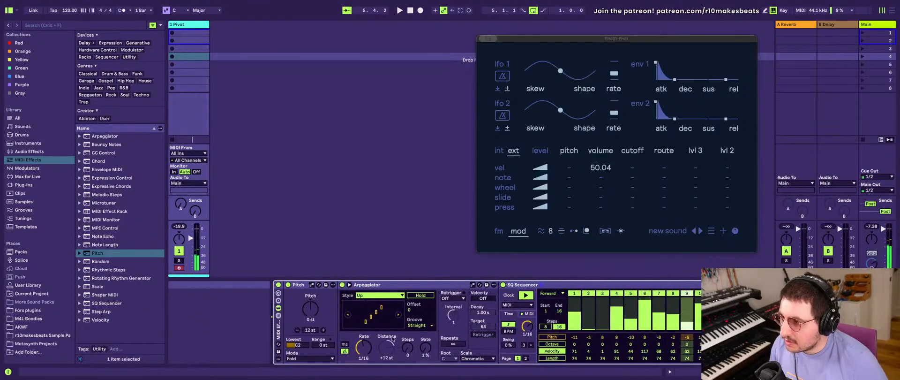
{"action": "left_click", "coordinate": [552, 343]}
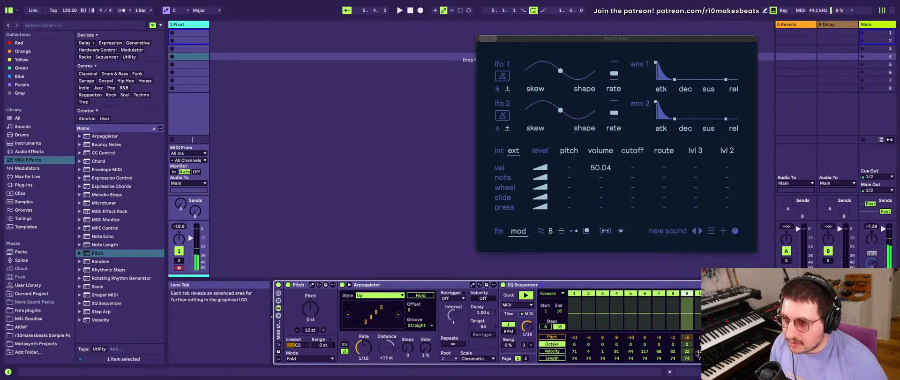
{"action": "left_click", "coordinate": [802, 344]}
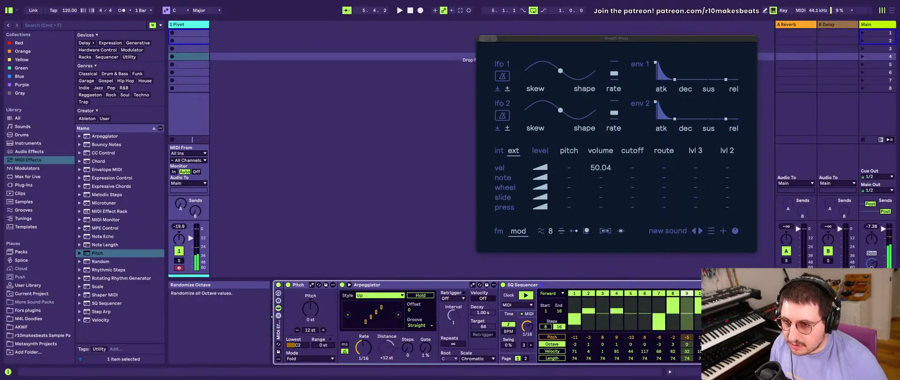
{"action": "left_click", "coordinate": [802, 344]}
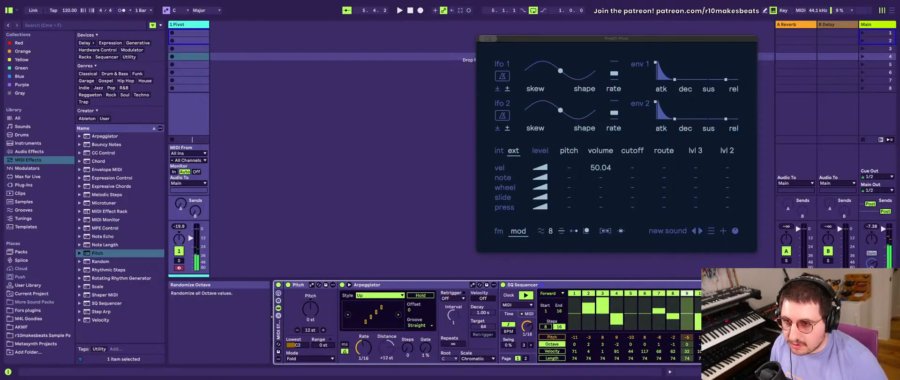
{"action": "left_click", "coordinate": [803, 343]}
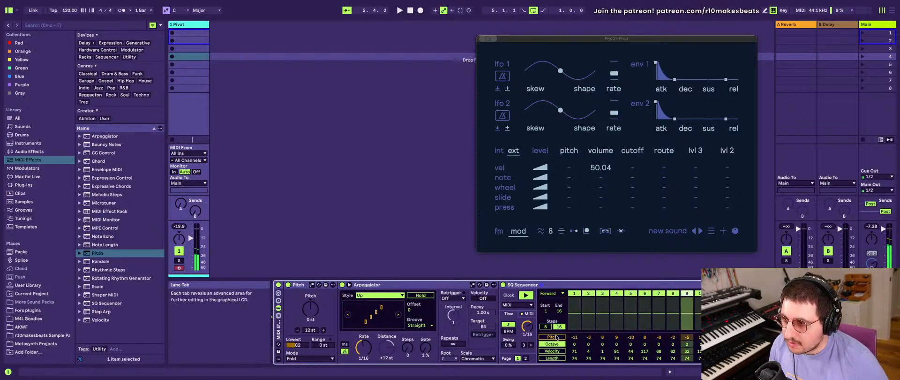
- Replace the SQ Sequencer with the SQ Sequencer r10's version preset from the User Library, placed before the first Scale device
{"action": "scroll", "coordinate": [552, 330], "scroll_direction": "right", "scroll_amount": 4}
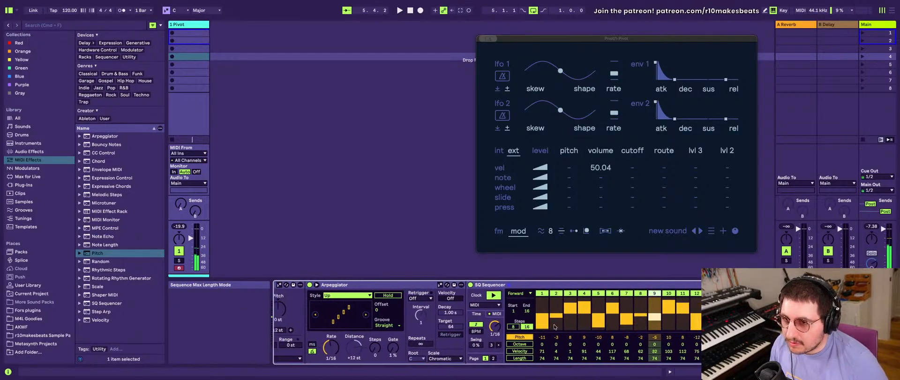
{"action": "scroll", "coordinate": [491, 300], "scroll_direction": "left", "scroll_amount": 4}
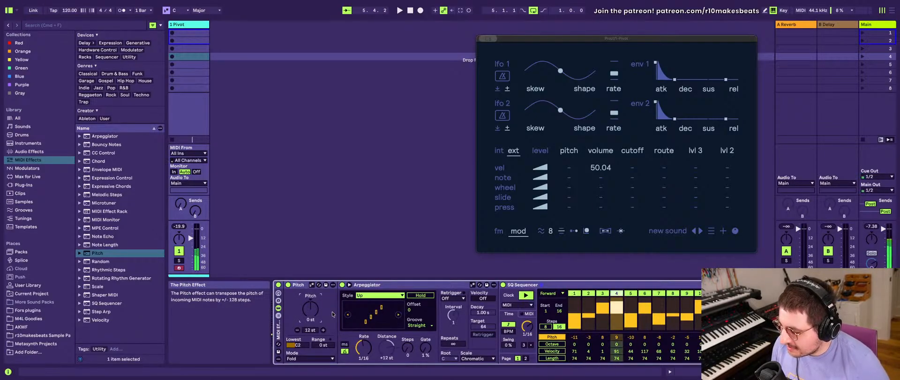
{"action": "scroll", "coordinate": [332, 313], "scroll_direction": "right", "scroll_amount": 10}
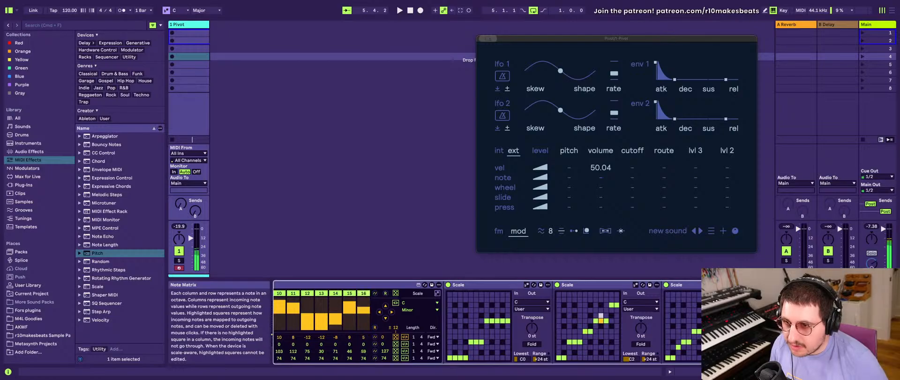
{"action": "scroll", "coordinate": [501, 356], "scroll_direction": "left", "scroll_amount": 10}
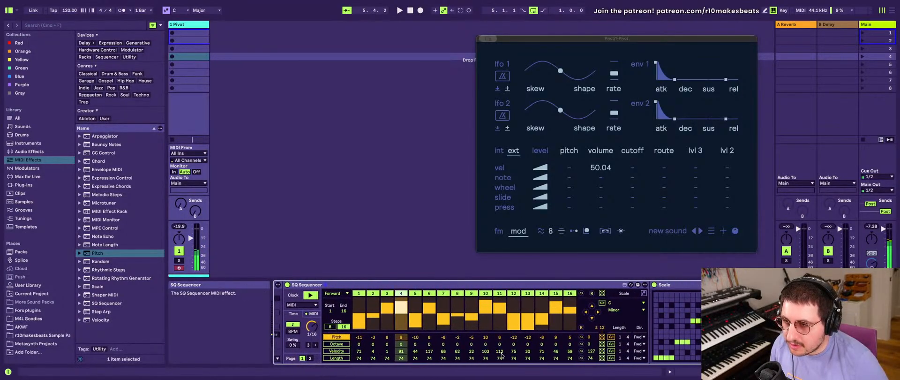
{"action": "scroll", "coordinate": [501, 356], "scroll_direction": "right", "scroll_amount": 5}
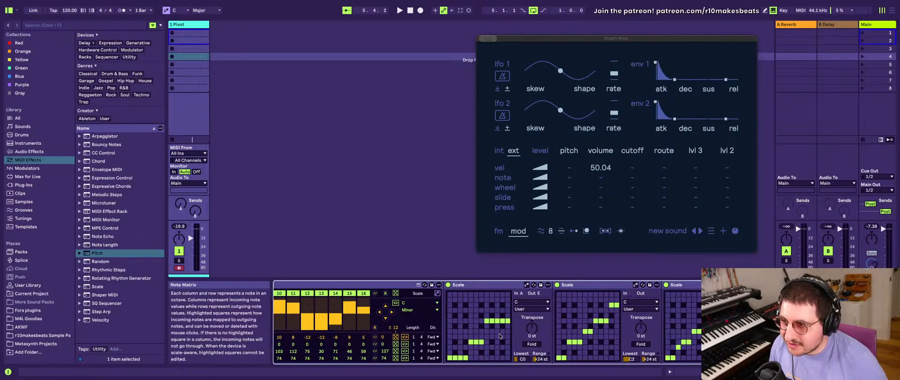
{"action": "scroll", "coordinate": [499, 336], "scroll_direction": "left", "scroll_amount": 5}
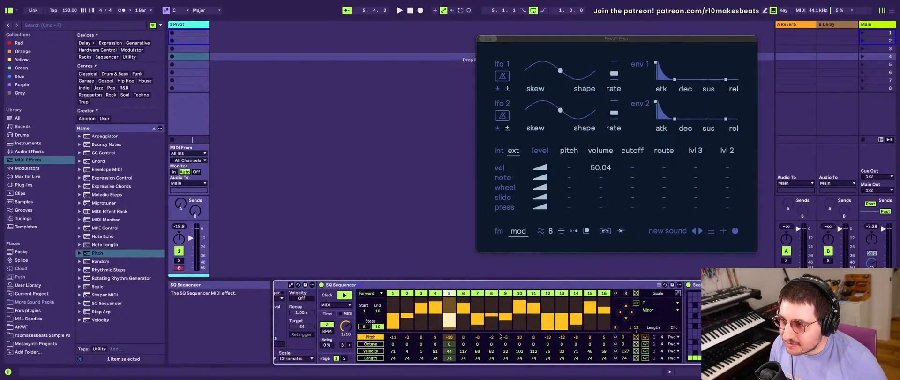
{"action": "scroll", "coordinate": [499, 336], "scroll_direction": "left", "scroll_amount": 2}
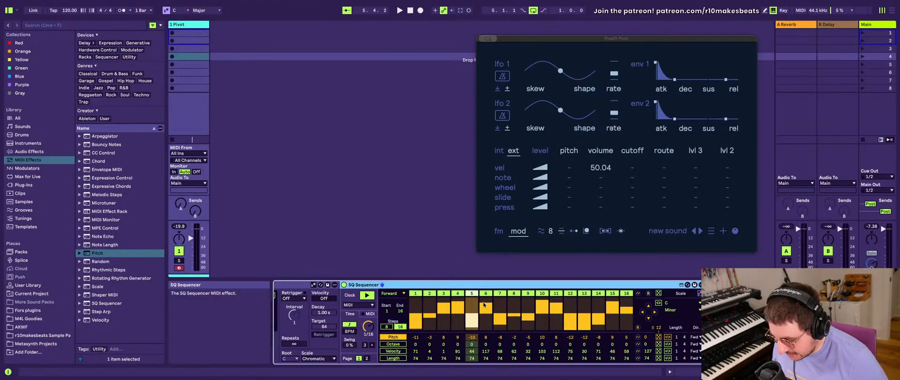
{"action": "key", "text": "Delete"}
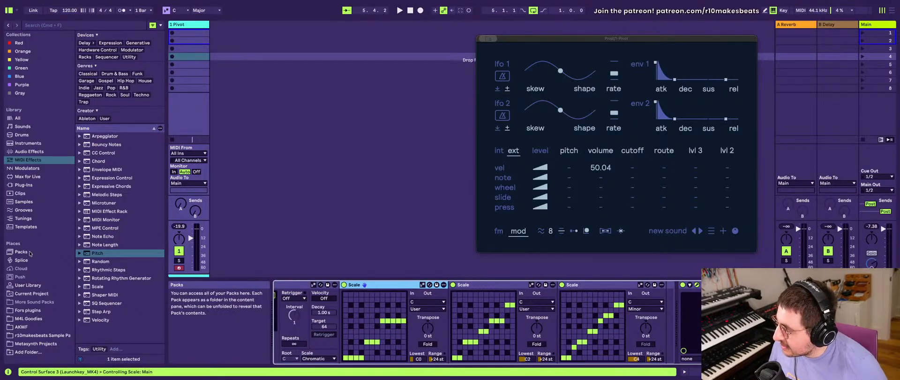
{"action": "left_click", "coordinate": [28, 284]}
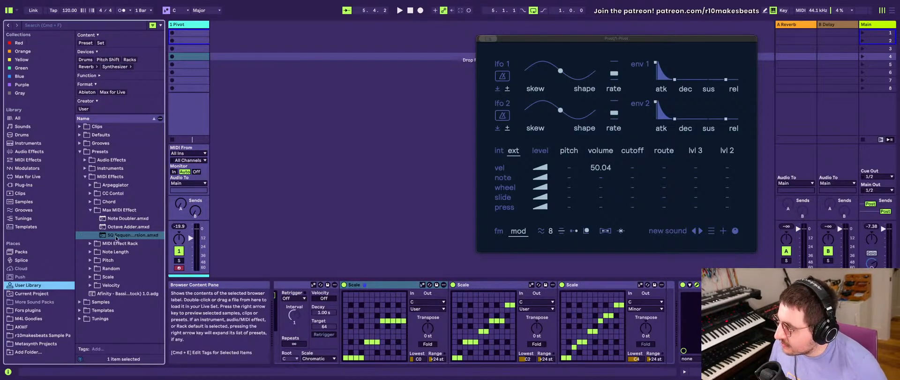
{"action": "left_click_drag", "start_coordinate": [116, 238], "coordinate": [371, 323]}
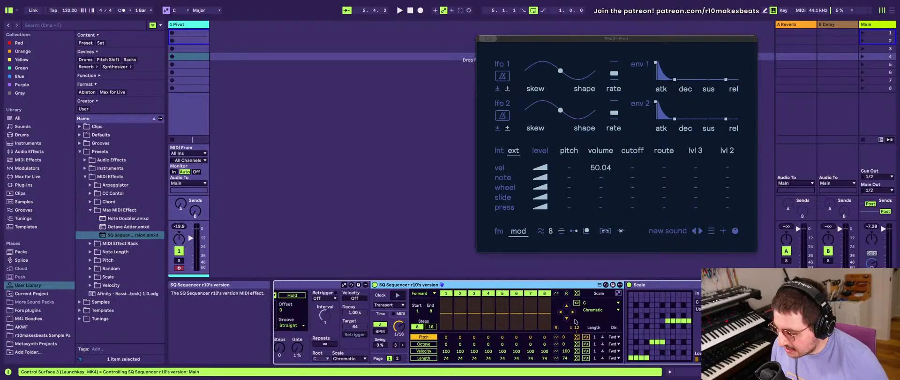
- Randomize the new sequencer's pitches over a range of 24 and start it with its clock source set to MIDI
{"action": "scroll", "coordinate": [559, 336], "scroll_direction": "left", "scroll_amount": 2}
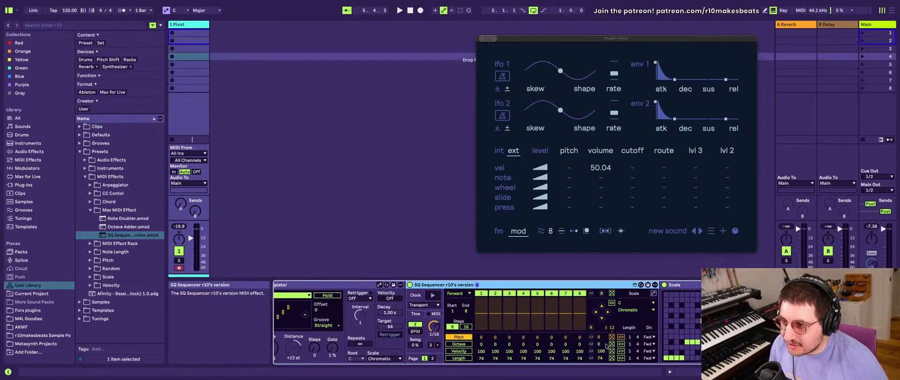
{"action": "left_click", "coordinate": [612, 337]}
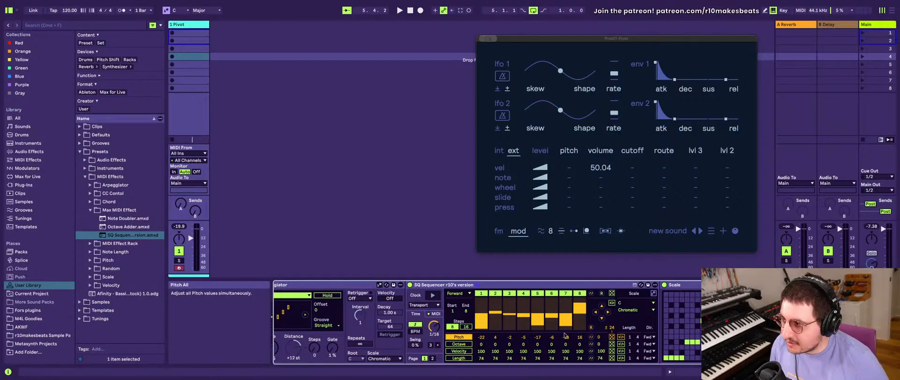
{"action": "scroll", "coordinate": [413, 288], "scroll_direction": "left", "scroll_amount": 5}
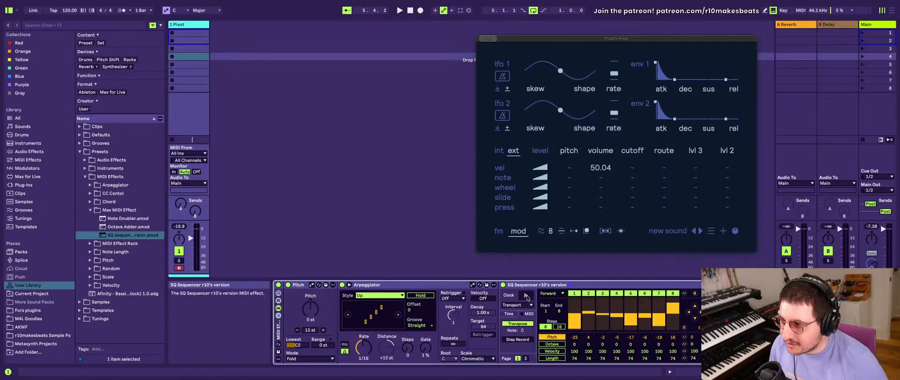
{"action": "left_click", "coordinate": [518, 305]}
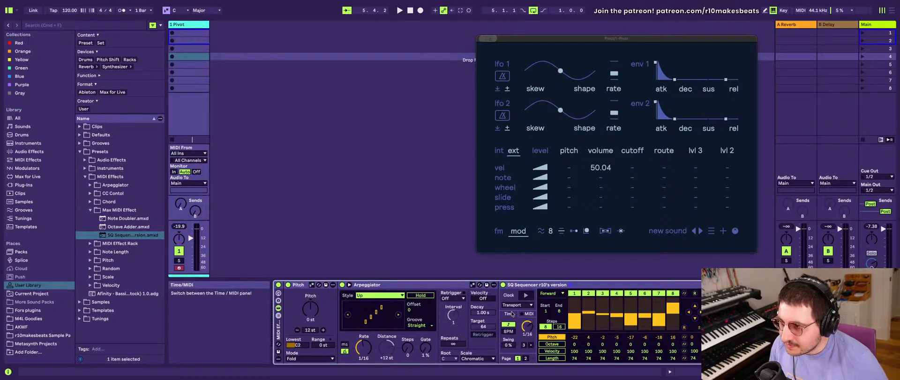
{"action": "left_click", "coordinate": [521, 302]}
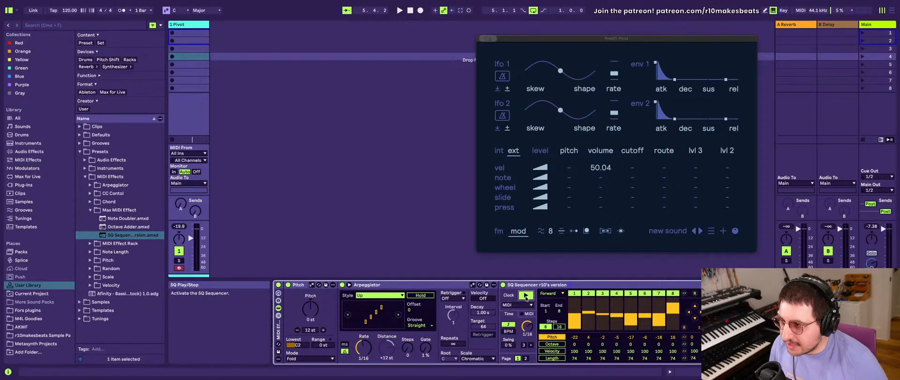
{"action": "left_click", "coordinate": [524, 314]}
{"action": "left_click", "coordinate": [505, 315]}
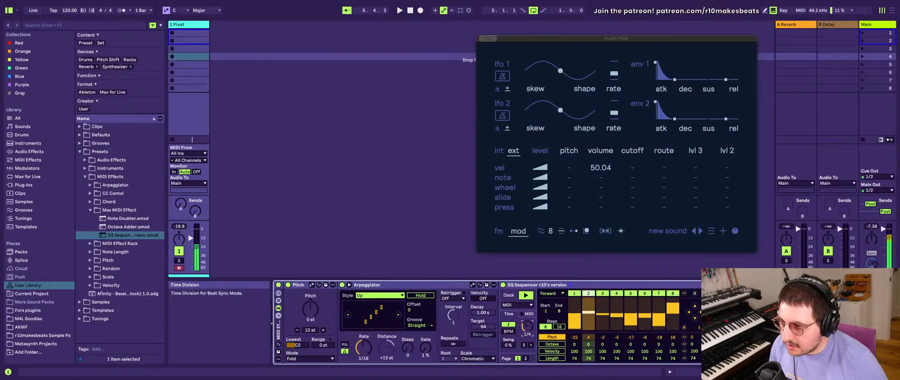
- Try adjusting the sequencer's time division and the Arpeggiator's rate
{"action": "left_click_drag", "start_coordinate": [527, 326], "coordinate": [528, 317]}
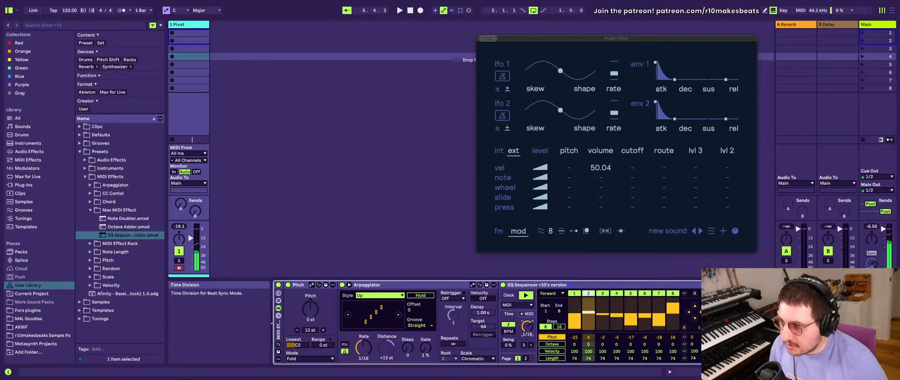
{"action": "mouse_move", "coordinate": [367, 353]}
{"action": "left_mouse_down"}
{"action": "mouse_move", "coordinate": [366, 340]}
{"action": "mouse_move", "coordinate": [366, 353]}
{"action": "left_mouse_up"}
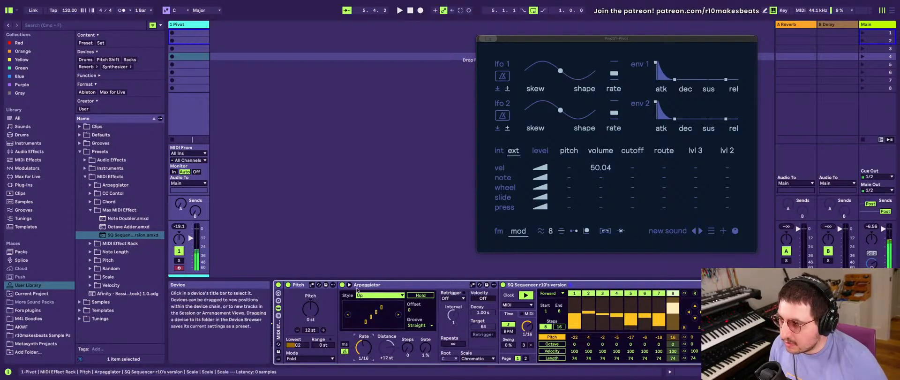
{"action": "scroll", "coordinate": [451, 350], "scroll_direction": "right", "scroll_amount": 5}
{"action": "scroll", "coordinate": [451, 351], "scroll_direction": "left", "scroll_amount": 5}
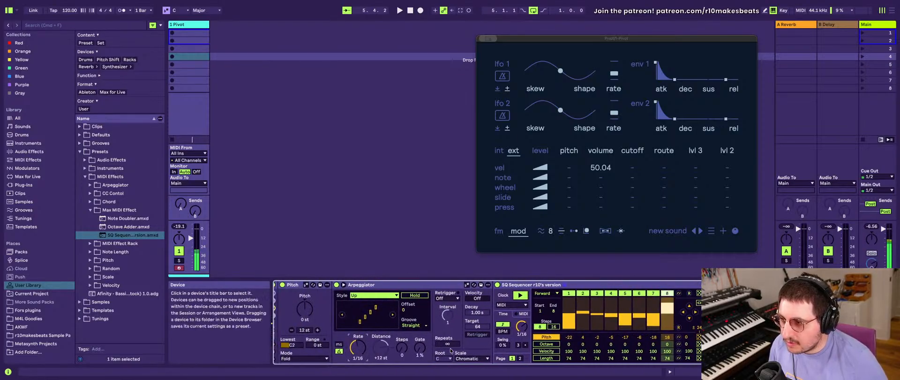
{"action": "scroll", "coordinate": [460, 347], "scroll_direction": "right", "scroll_amount": 1}
{"action": "scroll", "coordinate": [501, 335], "scroll_direction": "left", "scroll_amount": 1}
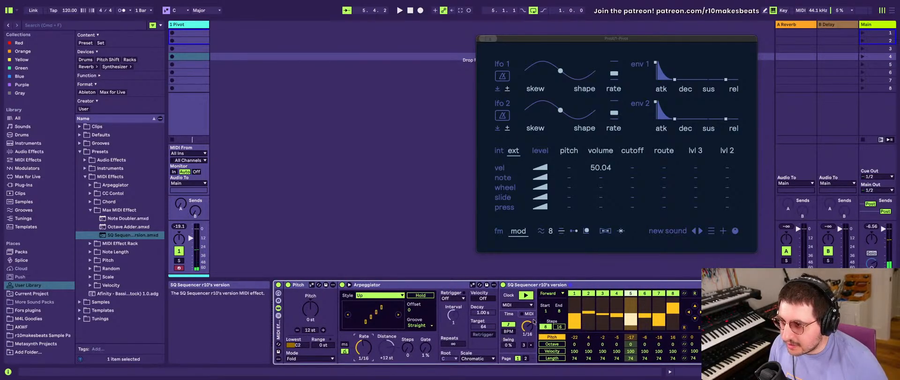
- Toggle the Arpeggiator's Hold and show the MIDI Effect Rack's macro controls
{"action": "right_click", "coordinate": [532, 330]}
{"action": "left_click", "coordinate": [418, 294]}
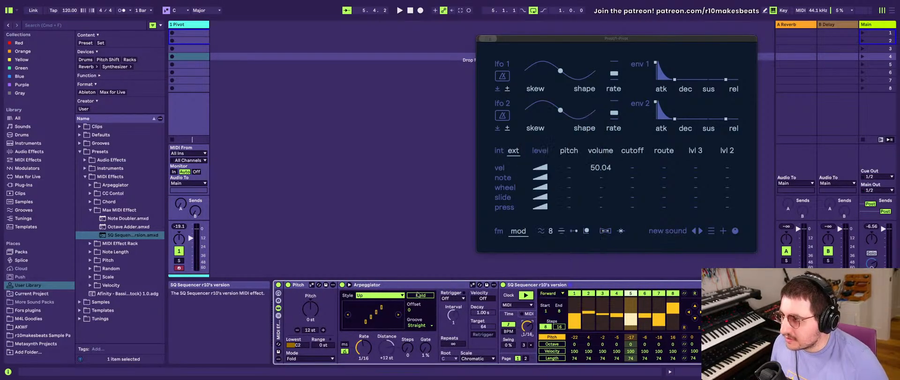
{"action": "left_click", "coordinate": [278, 291]}
{"action": "left_click", "coordinate": [278, 292]}
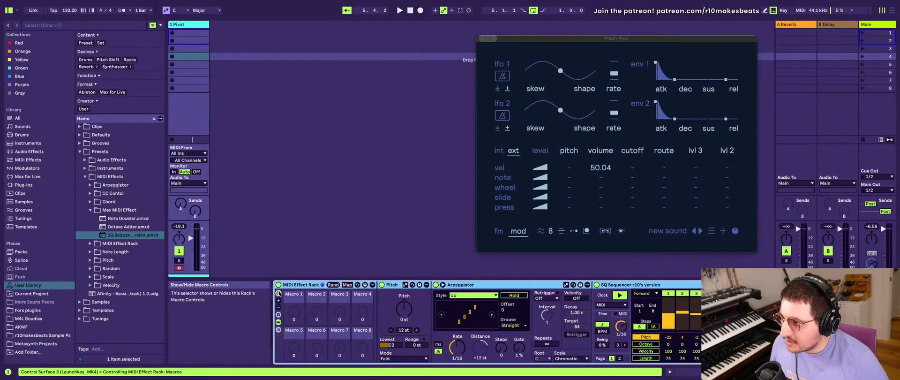
- Group the Arpeggiator and SQ Sequencer into a nested MIDI Effect Rack and show its macro controls
{"action": "left_click", "coordinate": [553, 285]}
{"action": "scroll", "coordinate": [575, 293], "scroll_direction": "right", "scroll_amount": 3}
{"action": "left_click", "coordinate": [538, 285], "text": "shift"}
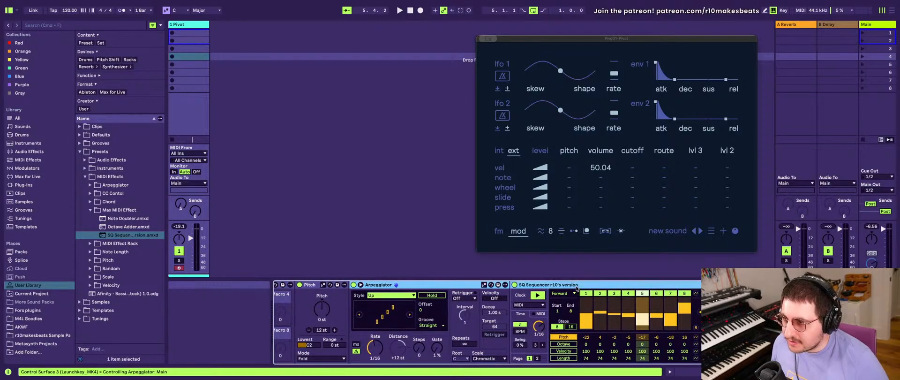
{"action": "key", "text": "super+g"}
{"action": "left_click", "coordinate": [354, 293]}
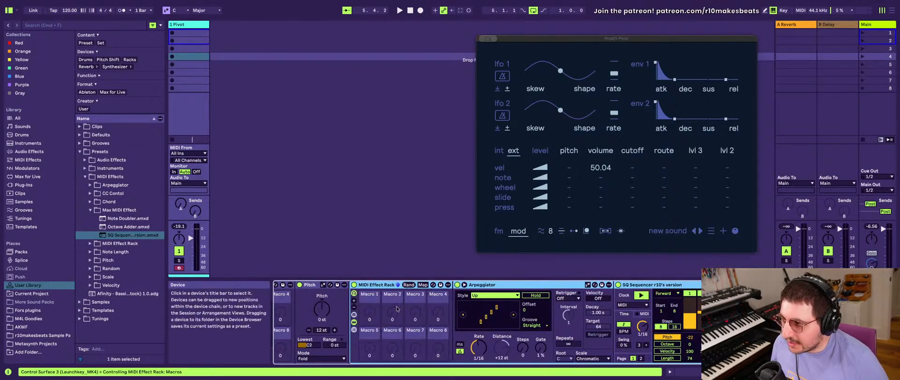
- Map the SQ Sequencer's time division to Macro 1 of the nested MIDI Effect Rack
{"action": "scroll", "coordinate": [568, 312], "scroll_direction": "right", "scroll_amount": 2}
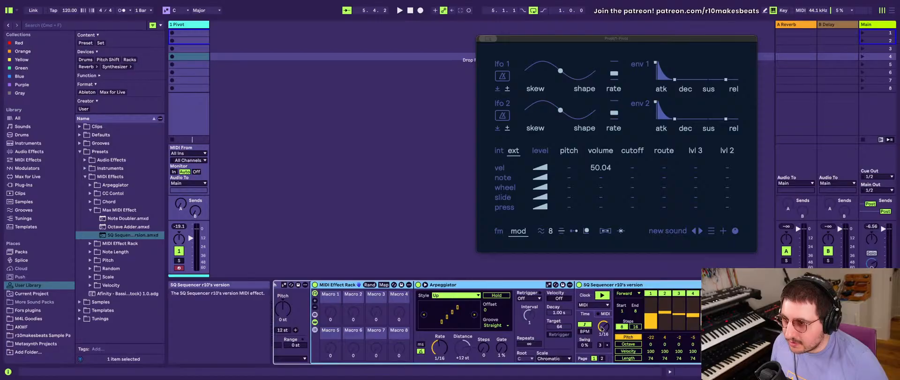
{"action": "right_click", "coordinate": [602, 327]}
{"action": "left_click", "coordinate": [628, 174]}
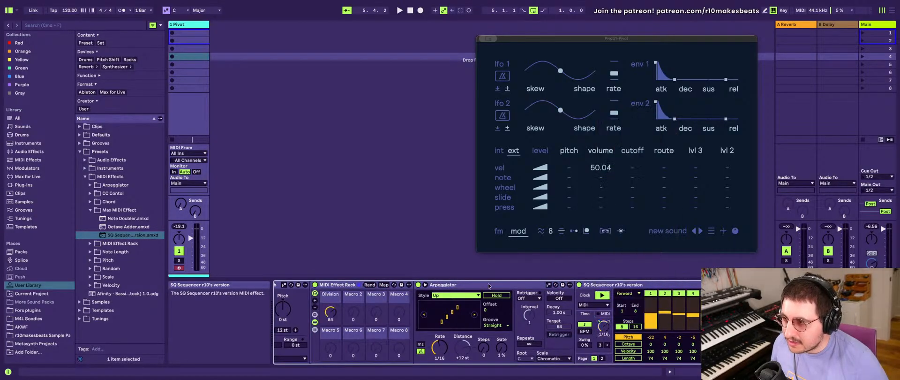
- Map the Arpeggiator's rate to the nested rack's Division macro and turn that macro down to 0
{"action": "right_click", "coordinate": [439, 348]}
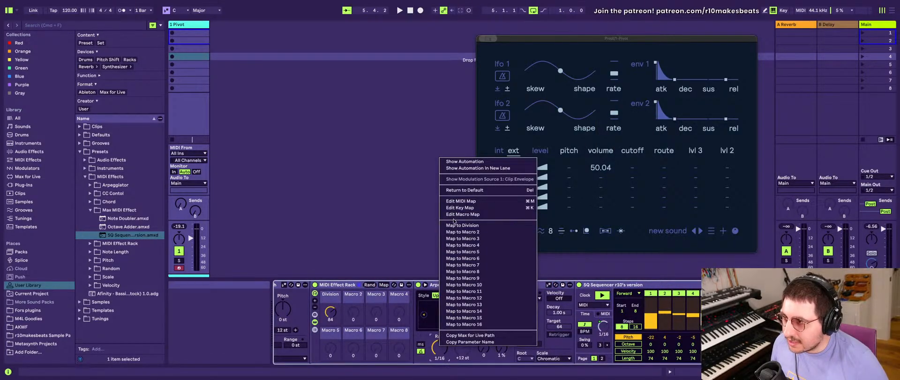
{"action": "left_click", "coordinate": [455, 225]}
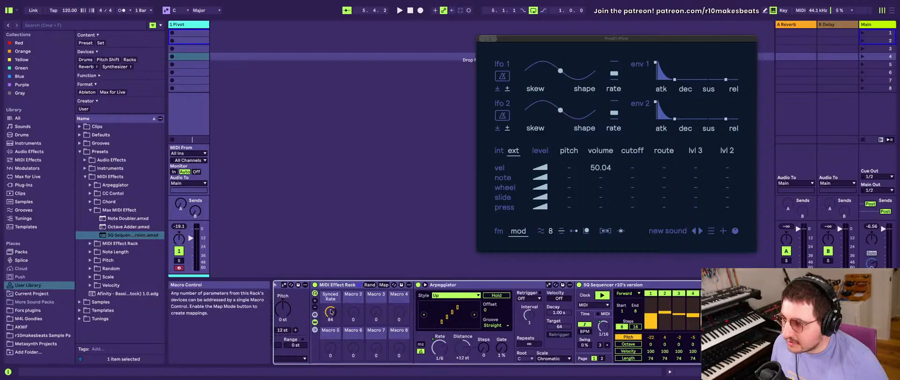
{"action": "left_click_drag", "start_coordinate": [335, 307], "coordinate": [330, 342]}
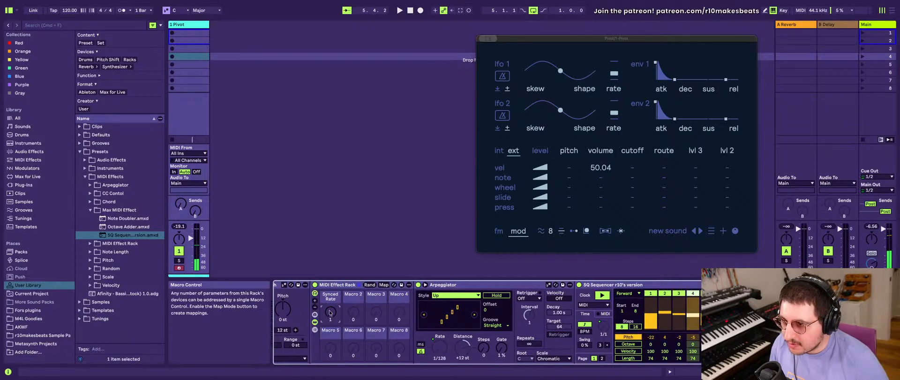
{"action": "mouse_move", "coordinate": [329, 313]}
{"action": "left_mouse_down"}
{"action": "mouse_move", "coordinate": [330, 296]}
{"action": "mouse_move", "coordinate": [330, 311]}
{"action": "left_mouse_up"}
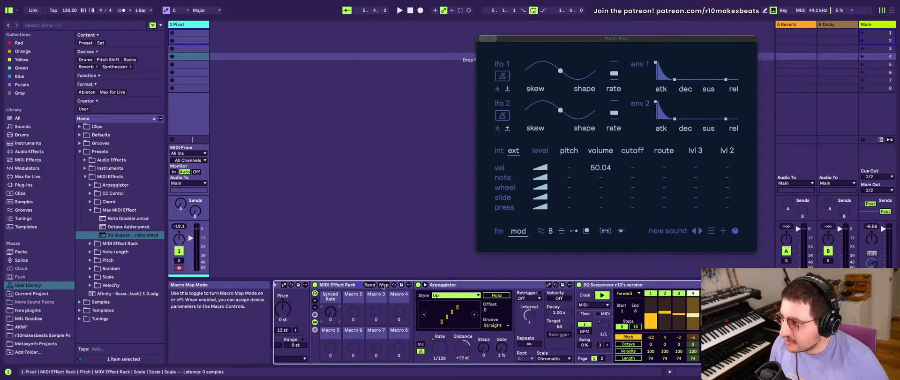
- Set the minimum of the Arpeggiator's Synced Rate macro mapping to 1/64 and leave macro mapping
{"action": "left_click", "coordinate": [383, 284]}
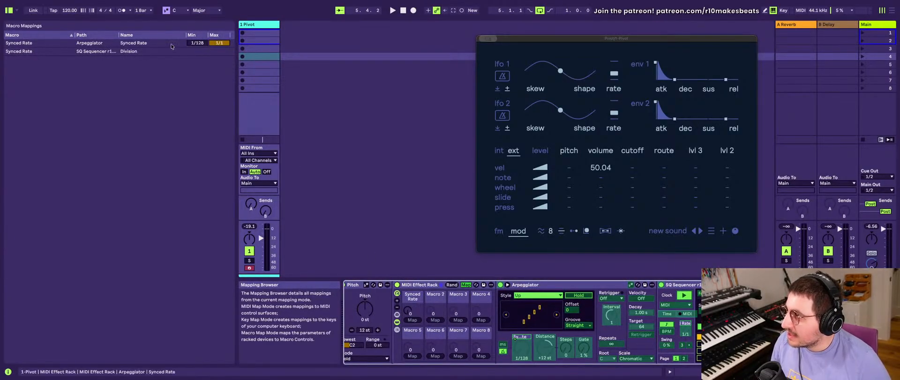
{"action": "left_click", "coordinate": [184, 45]}
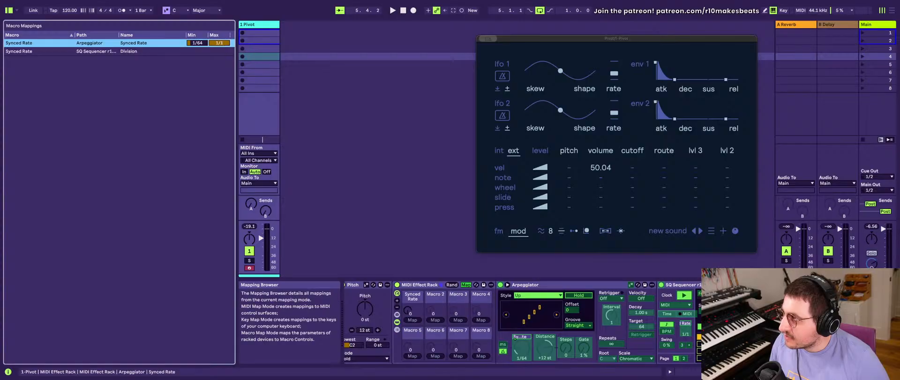
{"action": "left_click", "coordinate": [158, 52]}
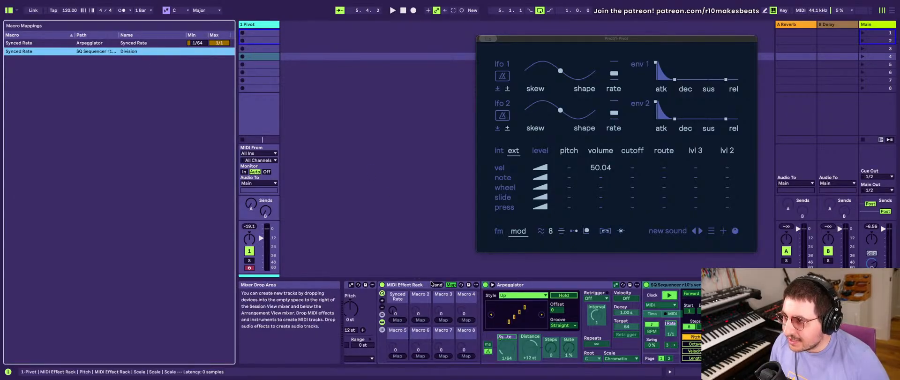
{"action": "left_click", "coordinate": [451, 285]}
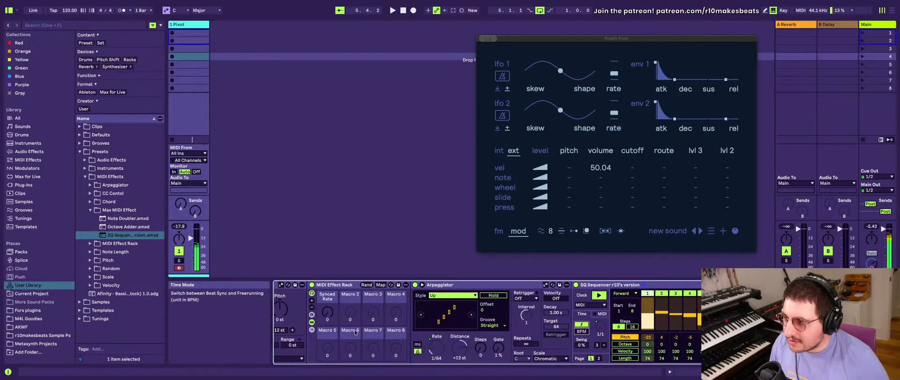
- Try the Synced Rate macro at 127 and 55 to compare the Arpeggiator's rate with the sequencer's division
{"action": "scroll", "coordinate": [304, 310], "scroll_direction": "left", "scroll_amount": 5}
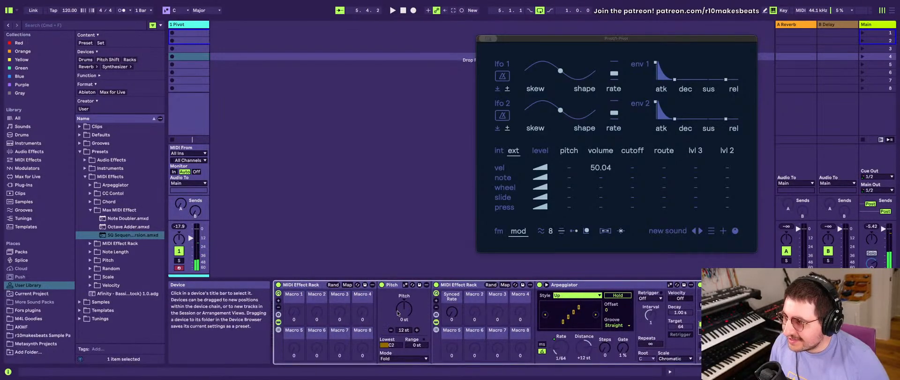
{"action": "left_click_drag", "start_coordinate": [449, 318], "coordinate": [452, 314]}
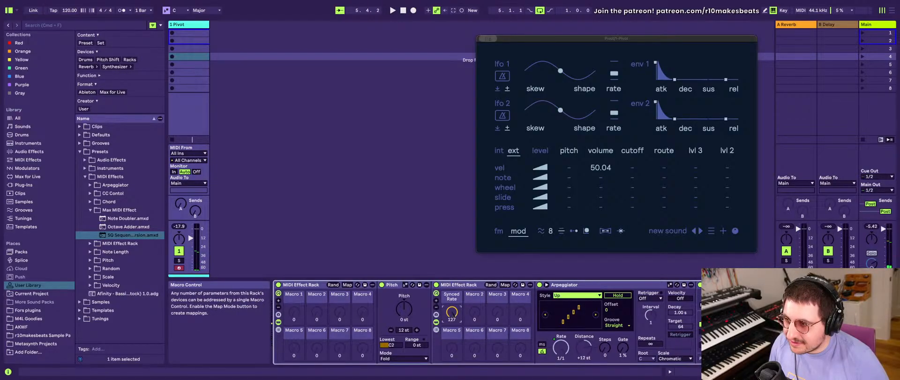
{"action": "left_click_drag", "start_coordinate": [452, 312], "coordinate": [452, 317]}
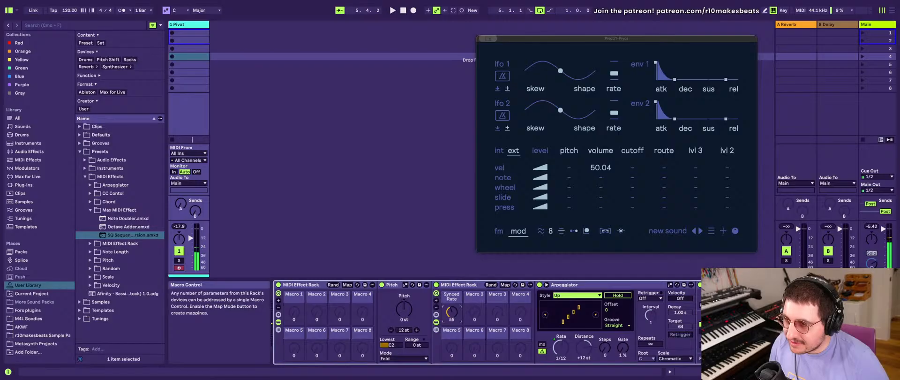
{"action": "scroll", "coordinate": [445, 328], "scroll_direction": "right", "scroll_amount": 5}
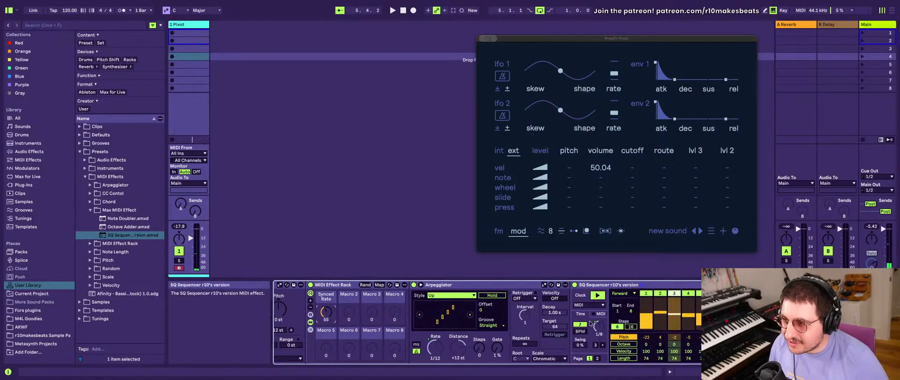
{"action": "scroll", "coordinate": [425, 348], "scroll_direction": "left", "scroll_amount": 2}
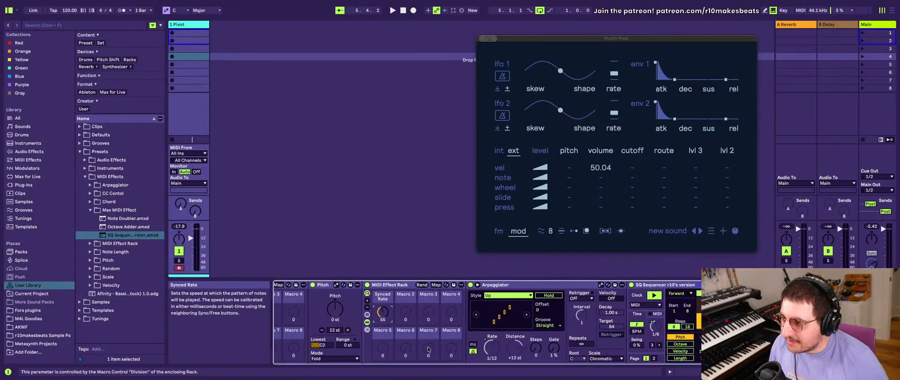
- Invert the Arpeggiator's Synced Rate mapping so it ranges from 1/1 to 1/64
{"action": "right_click", "coordinate": [486, 346]}
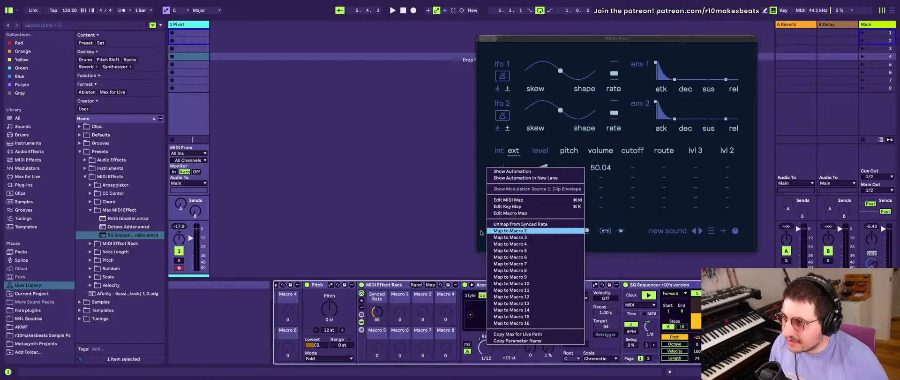
{"action": "left_click", "coordinate": [407, 300]}
{"action": "left_click", "coordinate": [429, 284]}
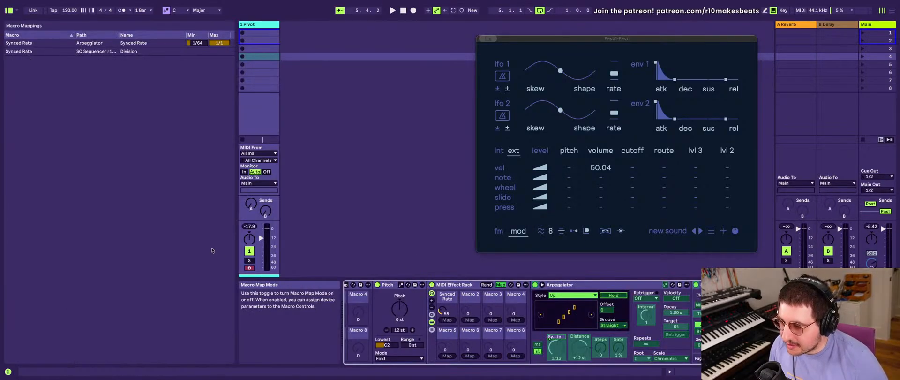
{"action": "left_click", "coordinate": [158, 43]}
{"action": "scroll", "coordinate": [194, 42], "scroll_direction": "up", "scroll_amount": 10}
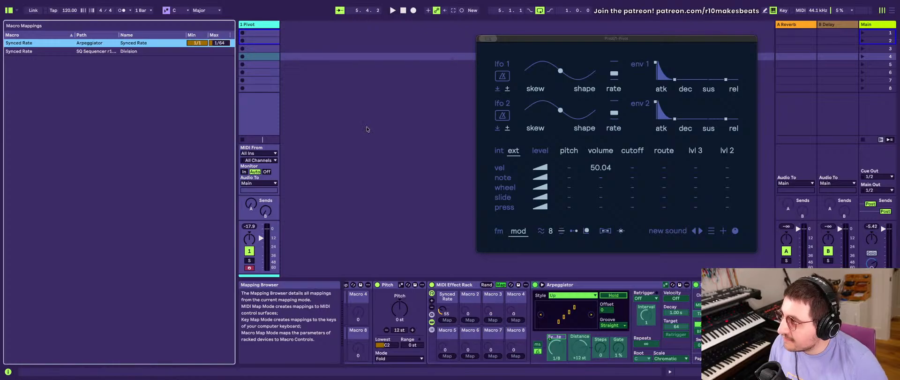
- Sweep the Synced Rate macro through its range, leave macro mapping, and set the macro to 36
{"action": "scroll", "coordinate": [413, 311], "scroll_direction": "left", "scroll_amount": 3}
{"action": "scroll", "coordinate": [413, 312], "scroll_direction": "left", "scroll_amount": 1}
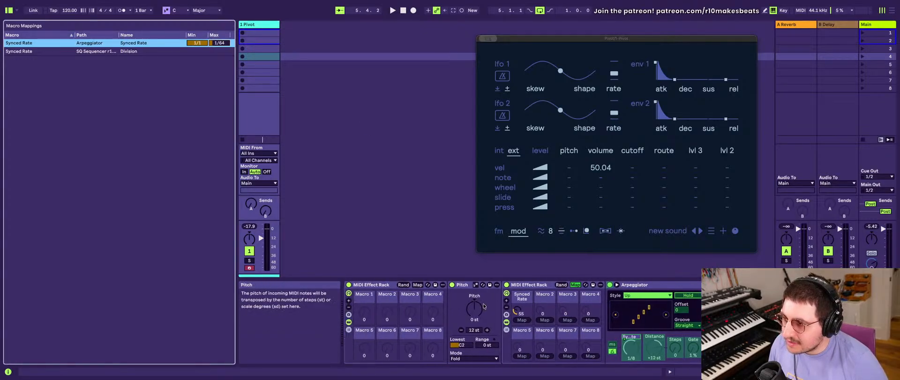
{"action": "left_click_drag", "start_coordinate": [514, 315], "coordinate": [516, 370]}
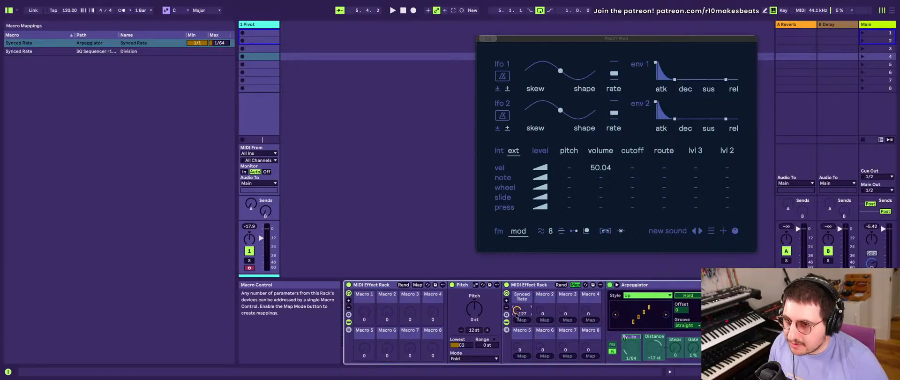
{"action": "mouse_move", "coordinate": [516, 311]}
{"action": "left_mouse_down"}
{"action": "mouse_move", "coordinate": [516, 328]}
{"action": "mouse_move", "coordinate": [517, 301]}
{"action": "left_mouse_up"}
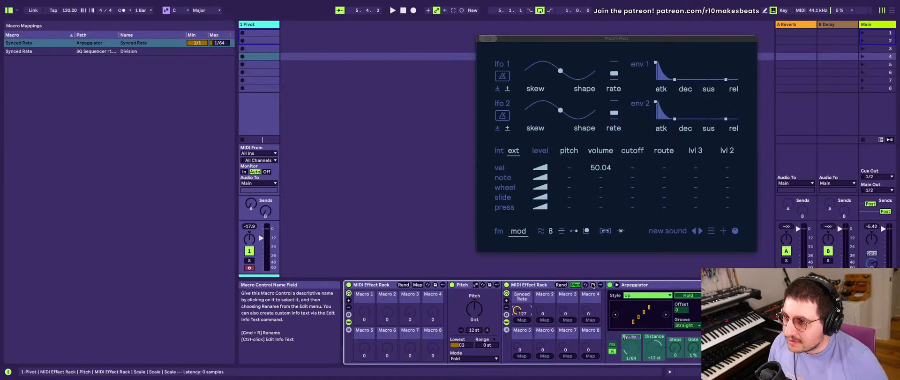
{"action": "left_click", "coordinate": [574, 284]}
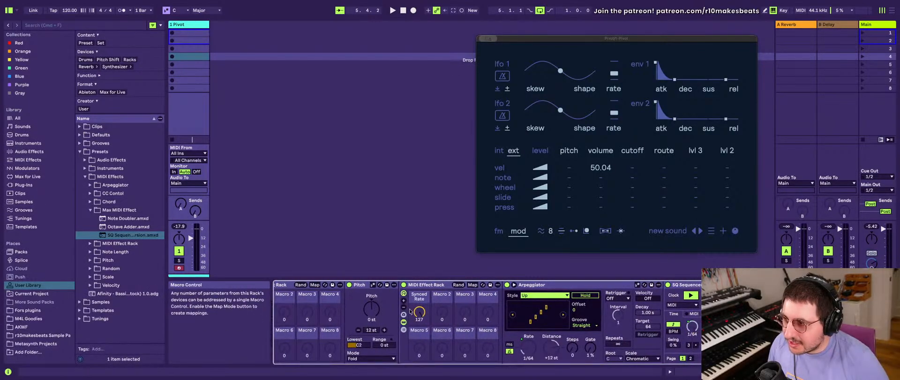
{"action": "left_click_drag", "start_coordinate": [419, 312], "coordinate": [419, 338]}
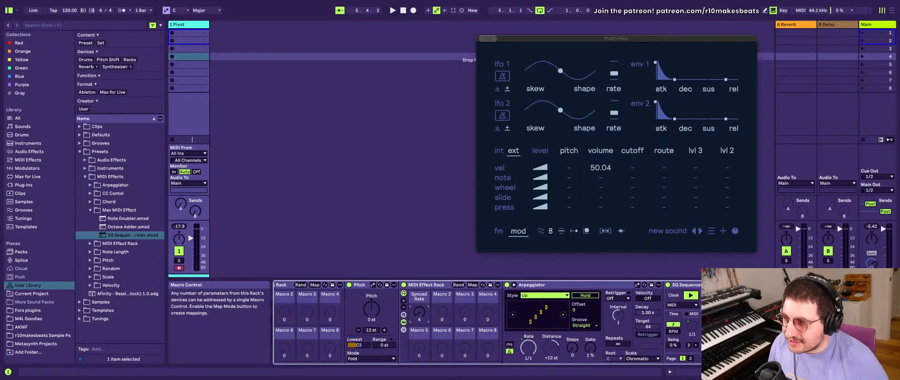
{"action": "mouse_move", "coordinate": [419, 312]}
{"action": "left_mouse_down"}
{"action": "mouse_move", "coordinate": [419, 281]}
{"action": "mouse_move", "coordinate": [419, 324]}
{"action": "left_mouse_up"}
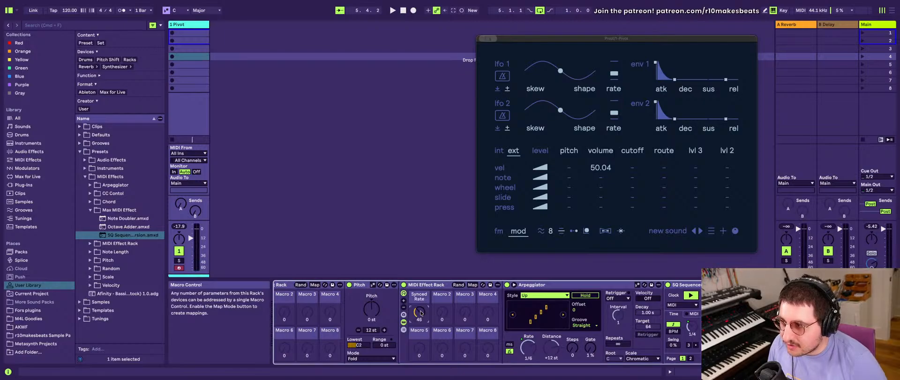
{"action": "left_click_drag", "start_coordinate": [420, 312], "coordinate": [420, 315]}
- Set the Arpeggiator's groove to Swing 16 and extend the SQ Sequencer pattern to 16 steps
{"action": "scroll", "coordinate": [666, 318], "scroll_direction": "right", "scroll_amount": 5}
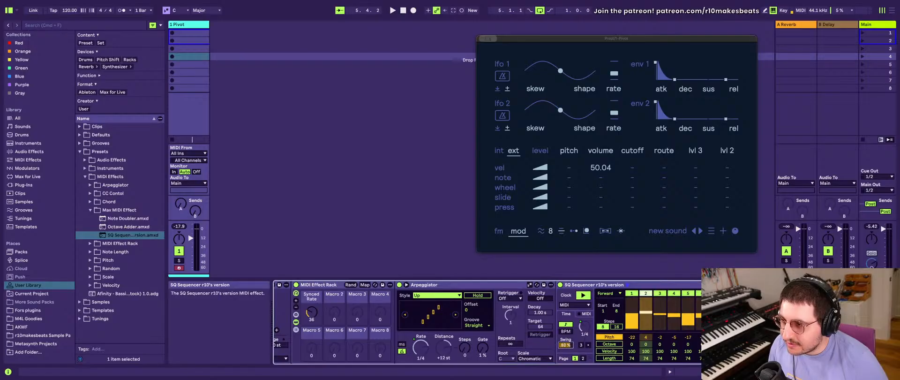
{"action": "left_click", "coordinate": [478, 325]}
{"action": "left_click", "coordinate": [475, 346]}
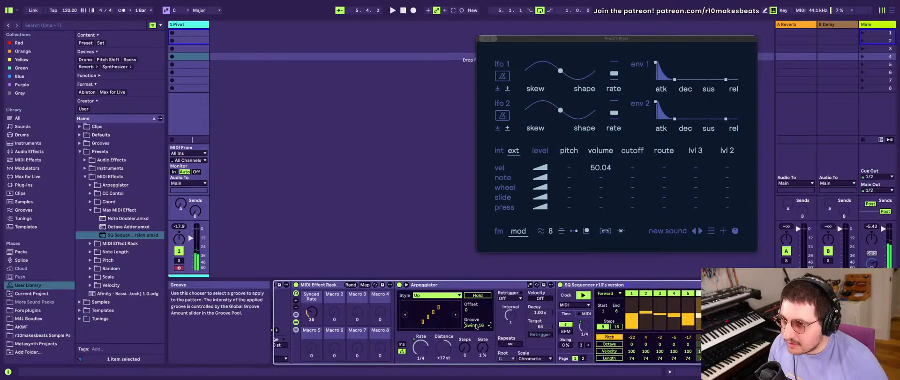
{"action": "left_click", "coordinate": [617, 326]}
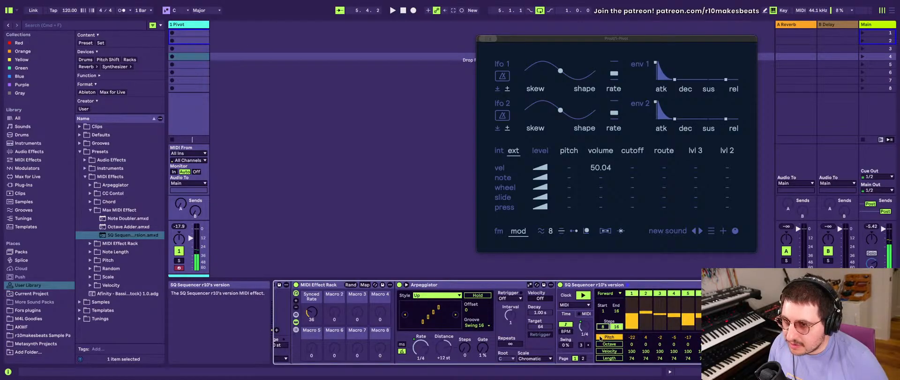
{"action": "scroll", "coordinate": [609, 333], "scroll_direction": "right", "scroll_amount": 10}
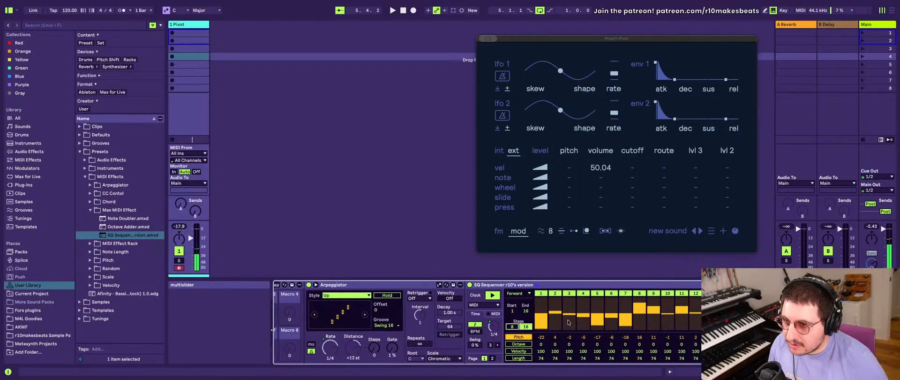
{"action": "scroll", "coordinate": [464, 331], "scroll_direction": "left", "scroll_amount": 5}
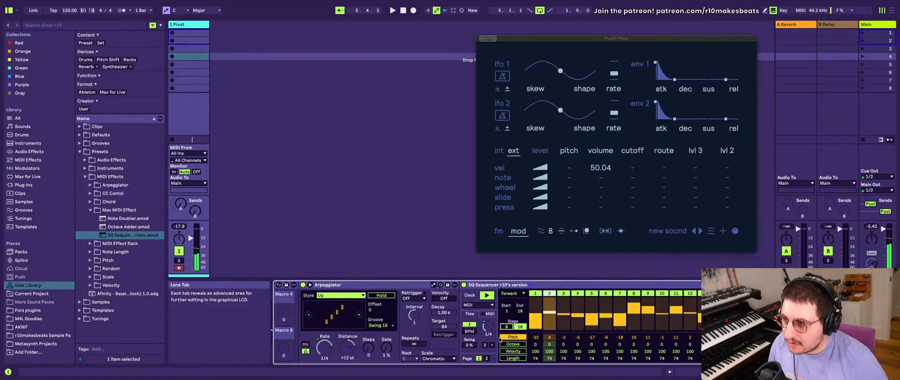
- Raise the nested rack's Synced Rate macro to 62 and view the sequencer's full pattern
{"action": "scroll", "coordinate": [423, 344], "scroll_direction": "left", "scroll_amount": 10}
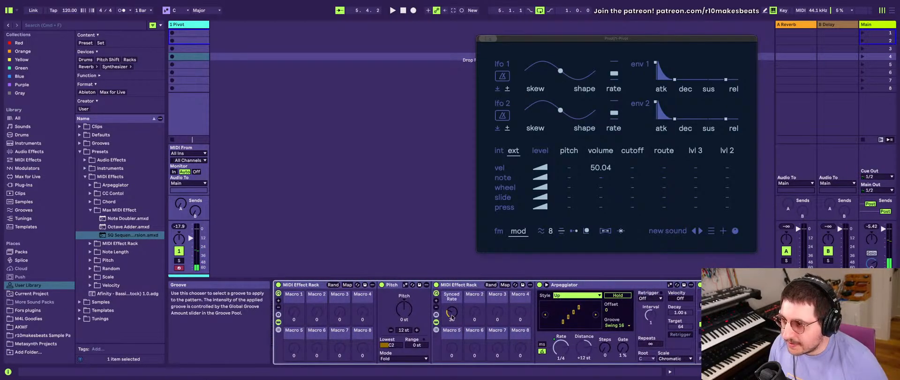
{"action": "left_click_drag", "start_coordinate": [451, 312], "coordinate": [452, 301]}
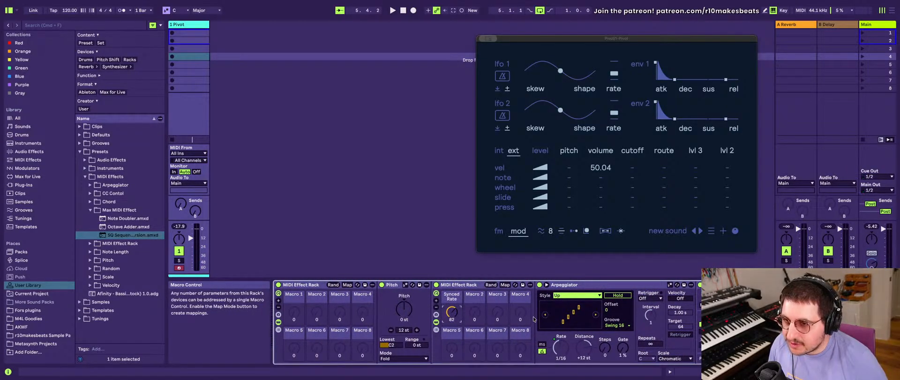
{"action": "scroll", "coordinate": [534, 319], "scroll_direction": "left", "scroll_amount": 15}
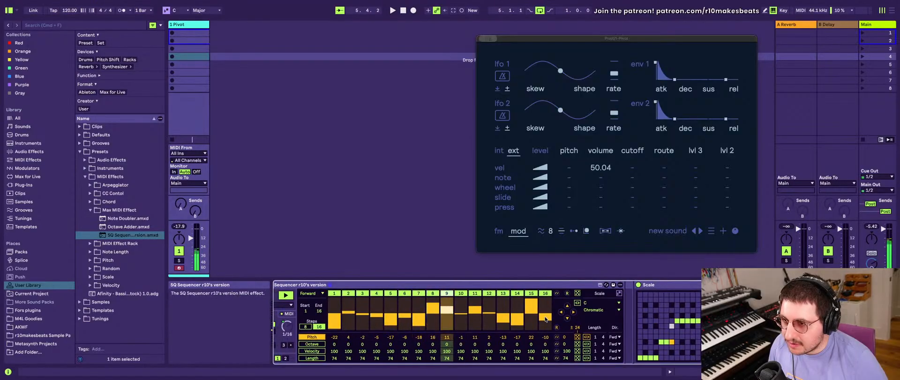
- Return the Arpeggiator's groove to Straight and set the SQ Sequencer's swing to 35 %
{"action": "scroll", "coordinate": [487, 323], "scroll_direction": "left", "scroll_amount": 13}
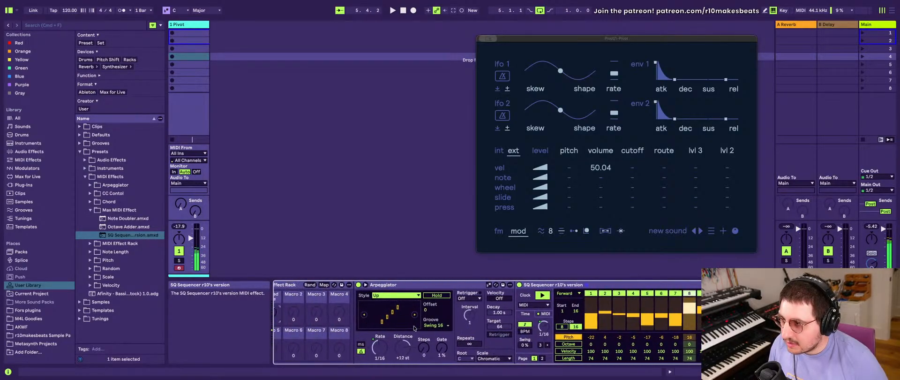
{"action": "left_click", "coordinate": [433, 324]}
{"action": "left_click", "coordinate": [432, 327]}
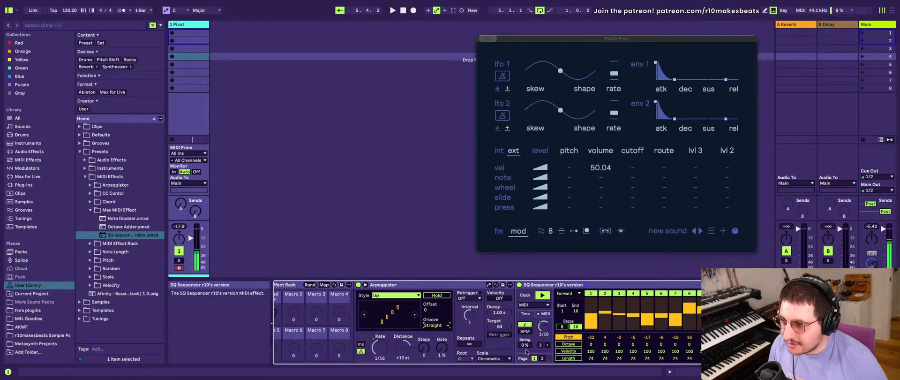
{"action": "left_click_drag", "start_coordinate": [525, 344], "coordinate": [525, 328]}
{"action": "scroll", "coordinate": [527, 344], "scroll_direction": "right", "scroll_amount": 6}
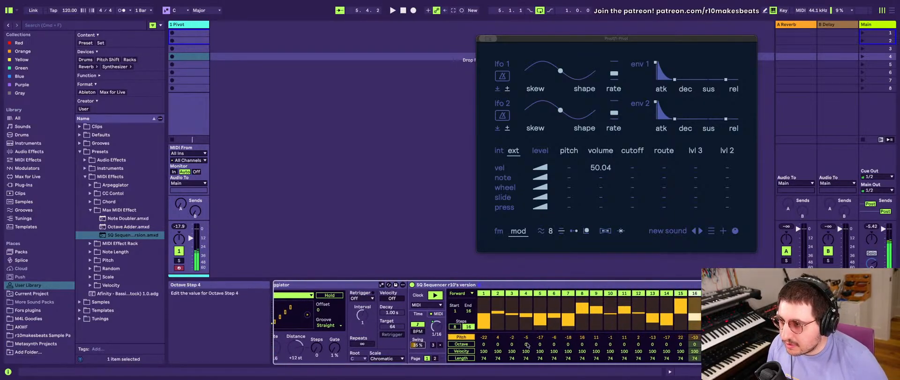
{"action": "scroll", "coordinate": [527, 345], "scroll_direction": "right", "scroll_amount": 18}
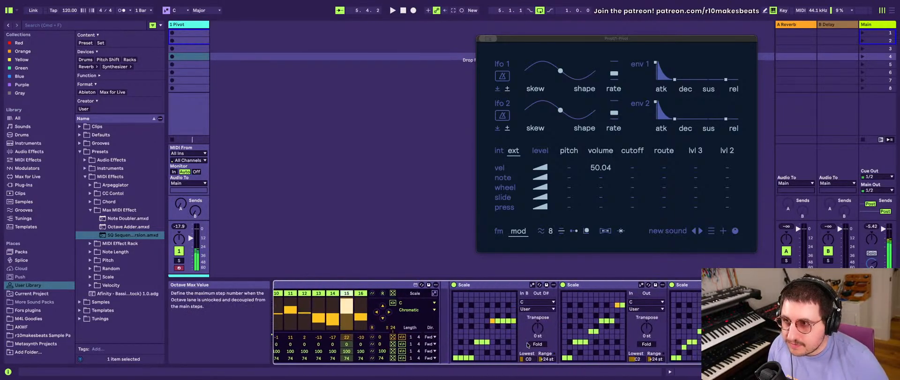
{"action": "left_click", "coordinate": [605, 231]}
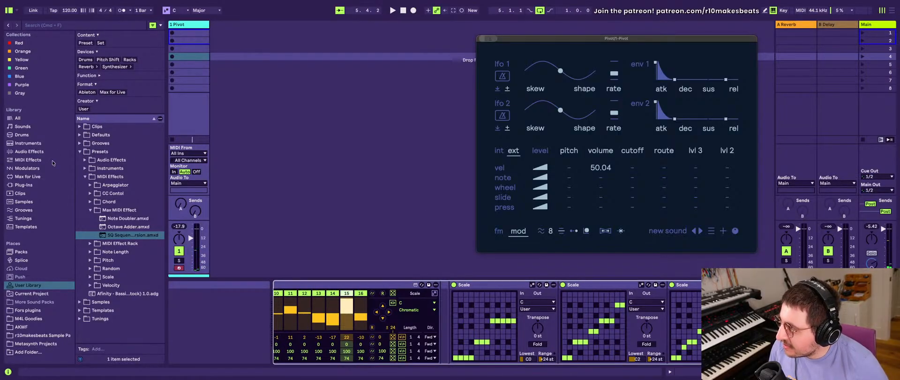
- Load the Box Max for Live device from the Gray collection after Pivot in the track's device chain
{"action": "left_click", "coordinate": [18, 94]}
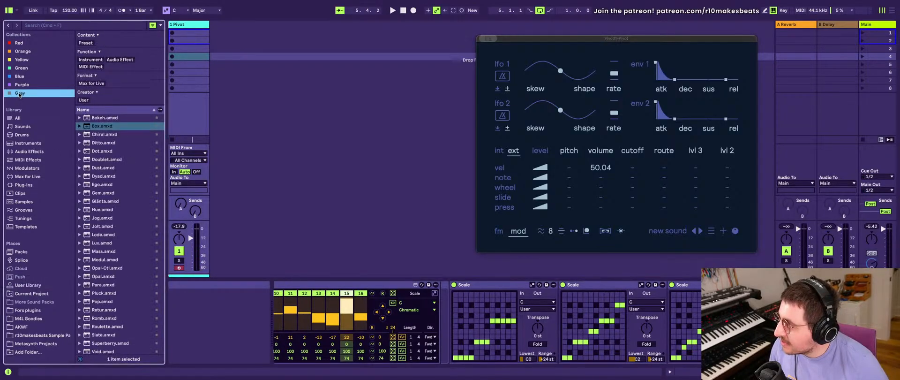
{"action": "left_click", "coordinate": [108, 126]}
{"action": "left_click_drag", "start_coordinate": [490, 244], "coordinate": [745, 323]}
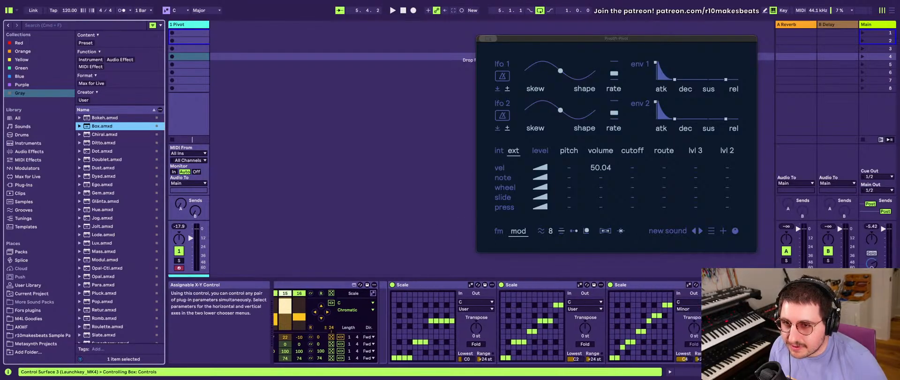
{"action": "left_click", "coordinate": [745, 322]}
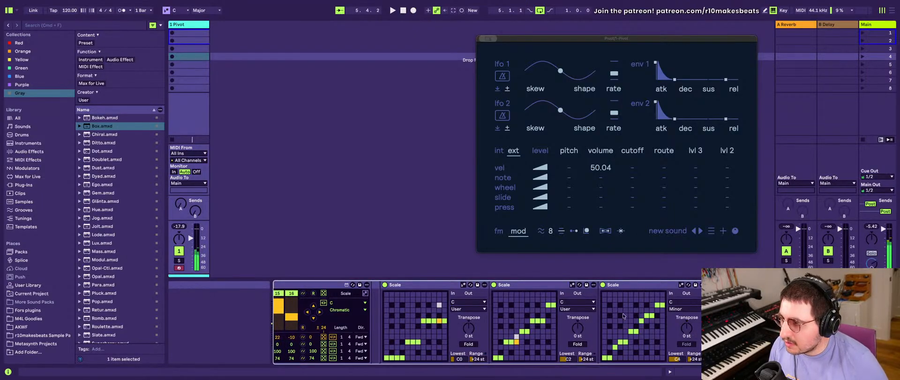
- Add the Bokeh audio effect from the Gray collection to the end of the device chain, after Box
{"action": "scroll", "coordinate": [623, 316], "scroll_direction": "left", "scroll_amount": 10}
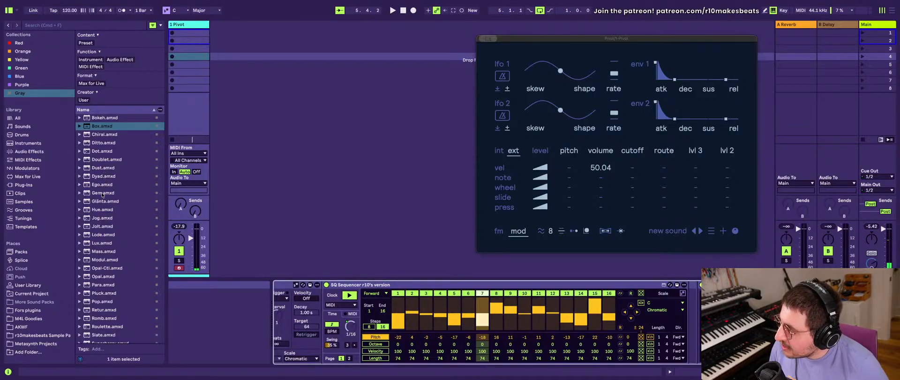
{"action": "scroll", "coordinate": [102, 195], "scroll_direction": "down", "scroll_amount": 1}
{"action": "scroll", "coordinate": [102, 195], "scroll_direction": "up", "scroll_amount": 1}
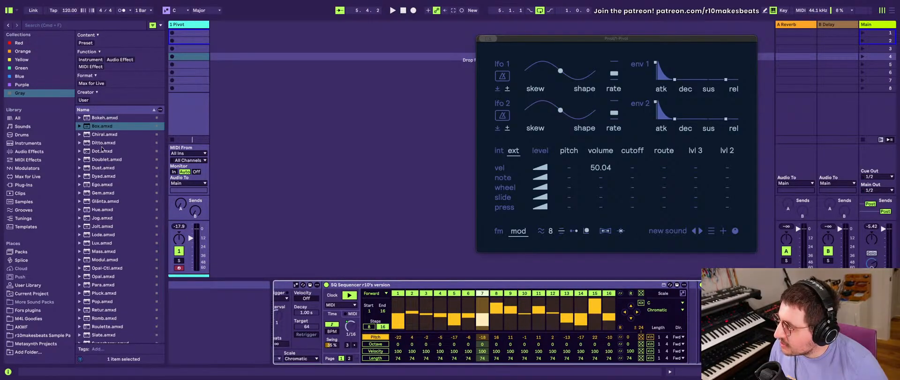
{"action": "left_click", "coordinate": [102, 176]}
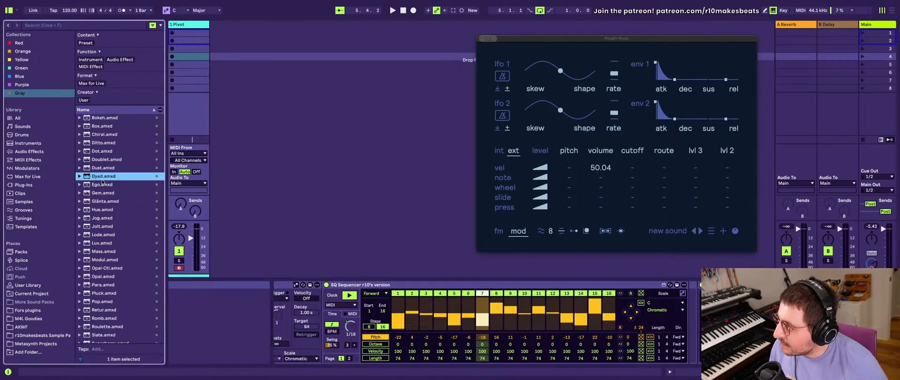
{"action": "left_click", "coordinate": [102, 119]}
{"action": "double_click", "coordinate": [100, 119]}
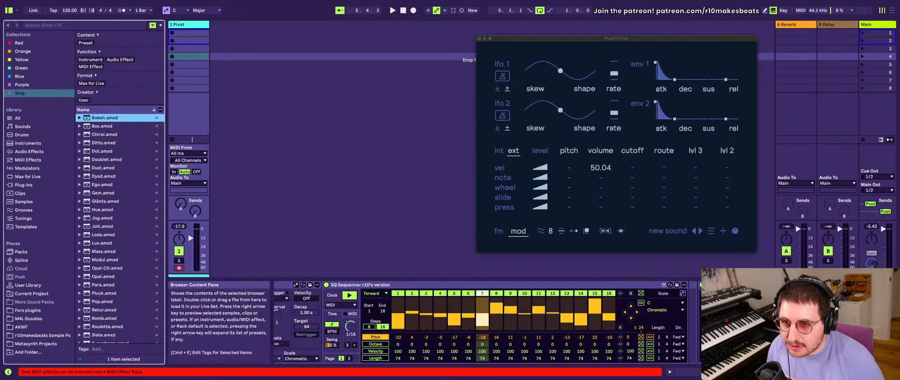
{"action": "scroll", "coordinate": [482, 324], "scroll_direction": "right", "scroll_amount": 1}
{"action": "scroll", "coordinate": [487, 323], "scroll_direction": "right", "scroll_amount": 5}
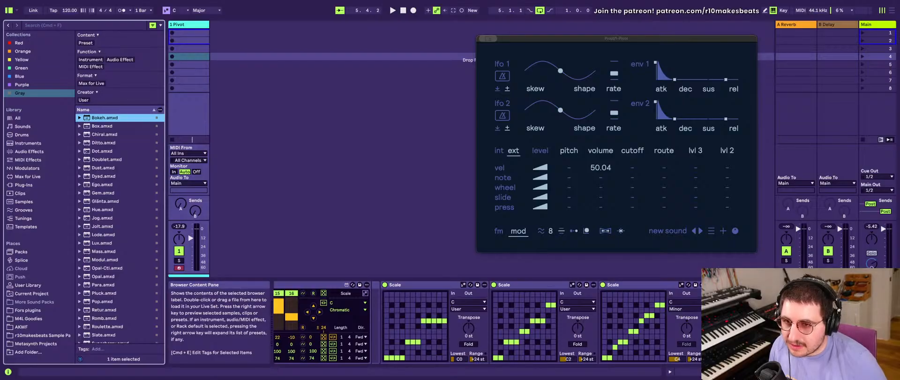
{"action": "left_click_drag", "start_coordinate": [104, 118], "coordinate": [871, 323]}
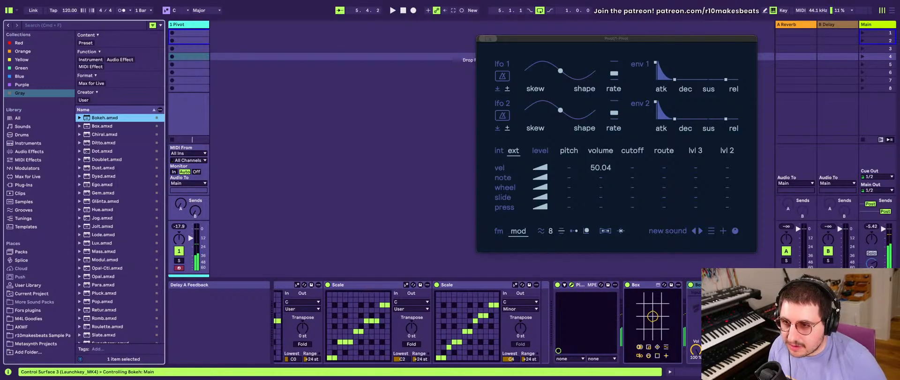
{"action": "left_click", "coordinate": [797, 324]}
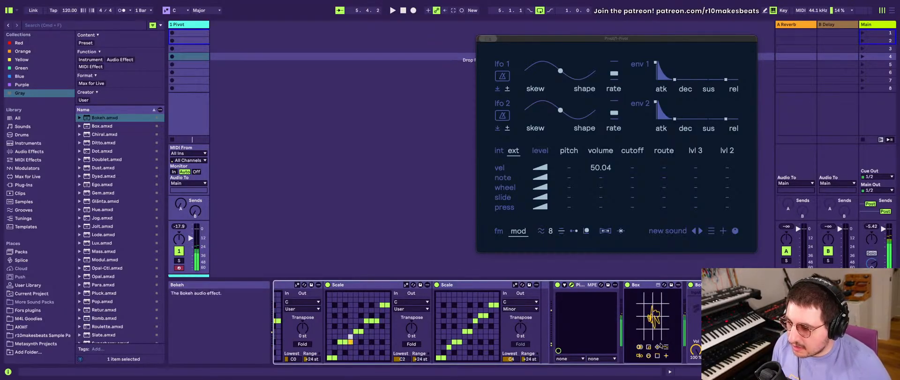
- Randomize the SQ Sequencer's pitch values and set its scale to Minor
{"action": "scroll", "coordinate": [404, 320], "scroll_direction": "left", "scroll_amount": 10}
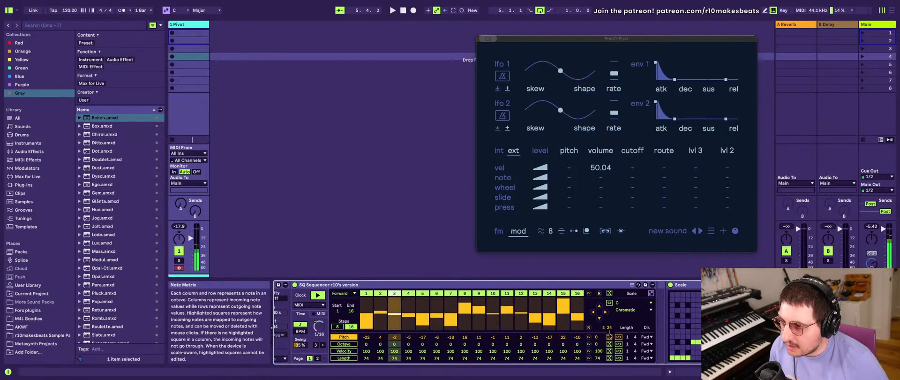
{"action": "left_click", "coordinate": [608, 336]}
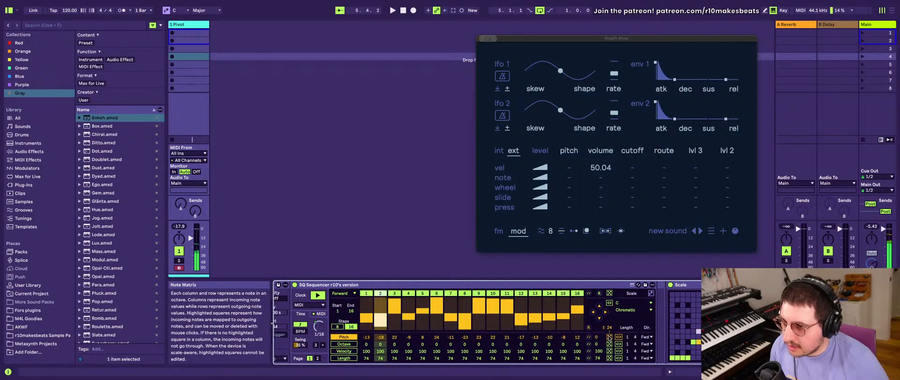
{"action": "left_click", "coordinate": [645, 310]}
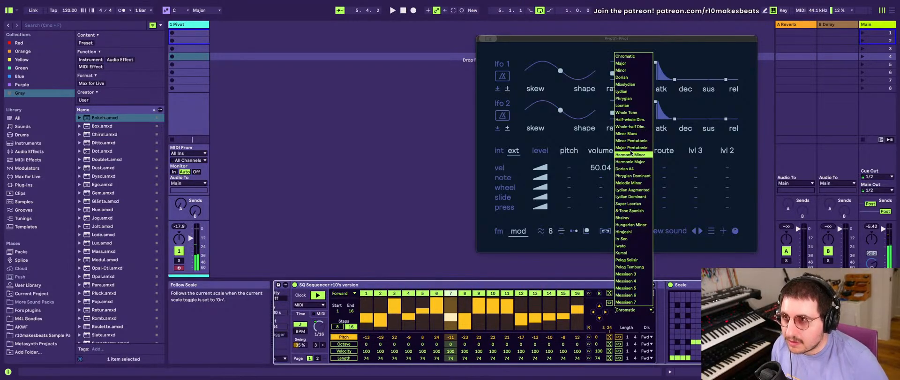
{"action": "left_click", "coordinate": [626, 69]}
{"action": "scroll", "coordinate": [643, 325], "scroll_direction": "right", "scroll_amount": 3}
{"action": "scroll", "coordinate": [643, 326], "scroll_direction": "left", "scroll_amount": 2}
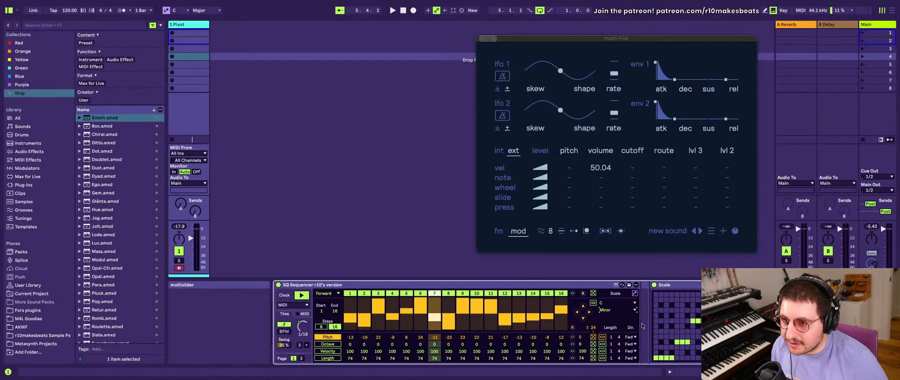
{"action": "scroll", "coordinate": [643, 326], "scroll_direction": "right", "scroll_amount": 4}
{"action": "scroll", "coordinate": [643, 326], "scroll_direction": "left", "scroll_amount": 5}
{"action": "scroll", "coordinate": [642, 323], "scroll_direction": "right", "scroll_amount": 4}
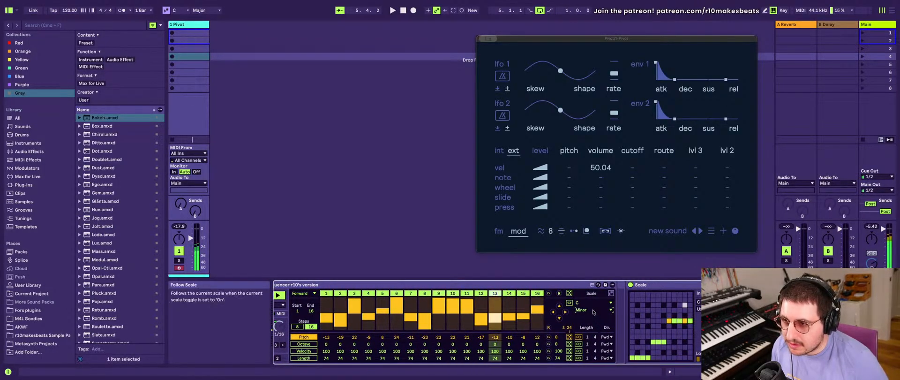
- Try a different root note in the SQ Sequencer's scale, and return it to C Minor
{"action": "left_click", "coordinate": [592, 311]}
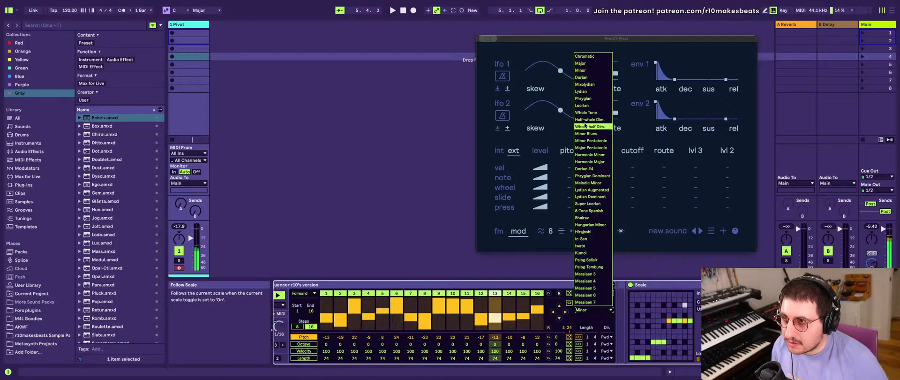
{"action": "left_click", "coordinate": [583, 71]}
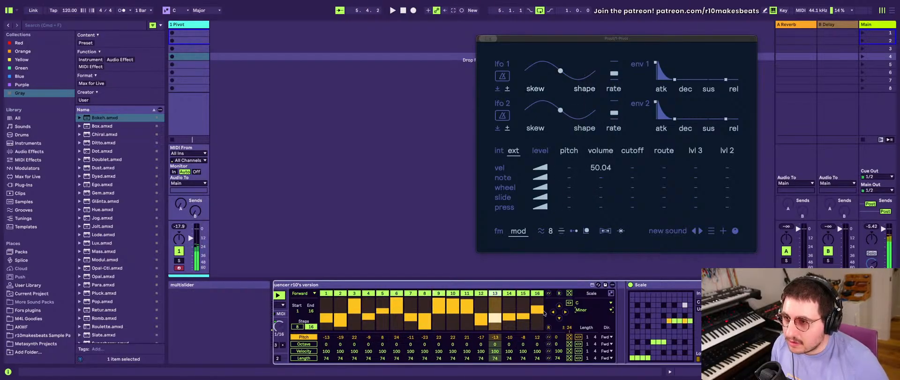
{"action": "left_click", "coordinate": [583, 302]}
{"action": "left_click", "coordinate": [581, 232]}
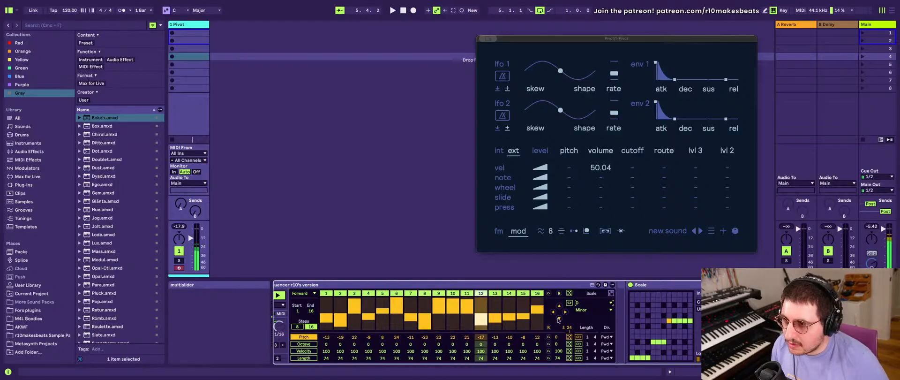
{"action": "left_click", "coordinate": [586, 302]}
{"action": "left_click", "coordinate": [583, 218]}
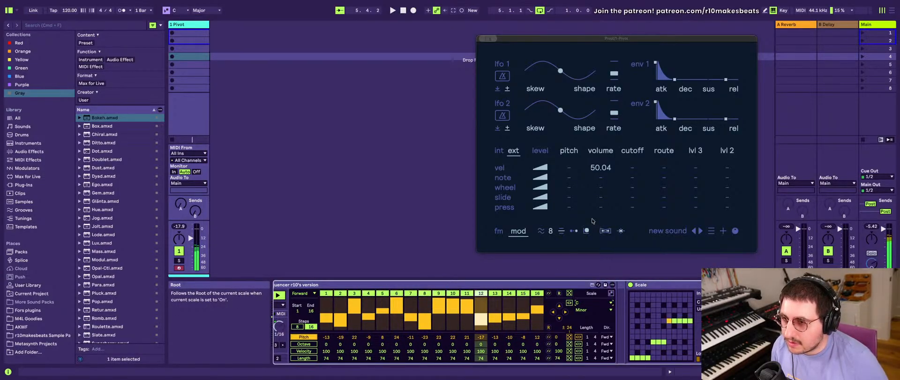
- Deactivate the three Scale devices that follow the SQ Sequencer
{"action": "left_click", "coordinate": [650, 286]}
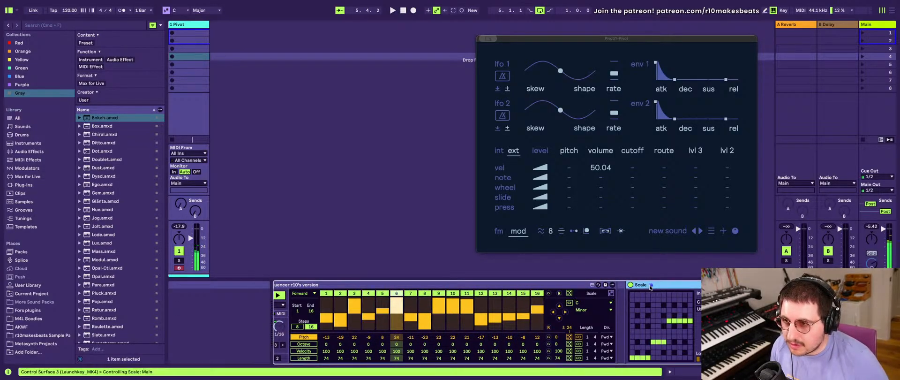
{"action": "left_click", "coordinate": [674, 285], "text": "shift"}
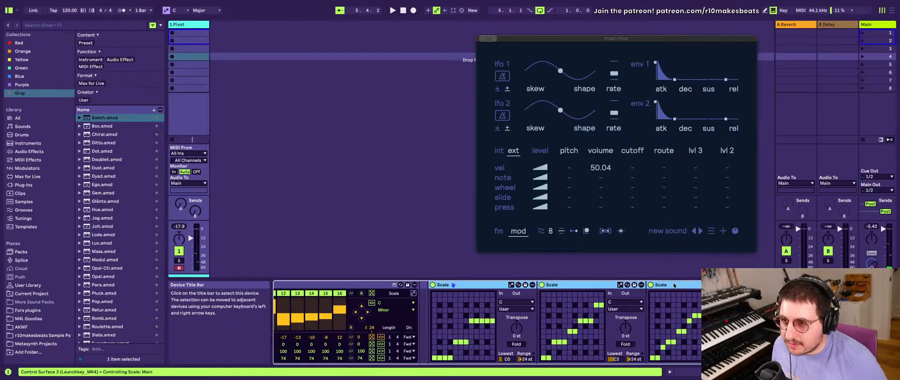
{"action": "left_click", "coordinate": [433, 284]}
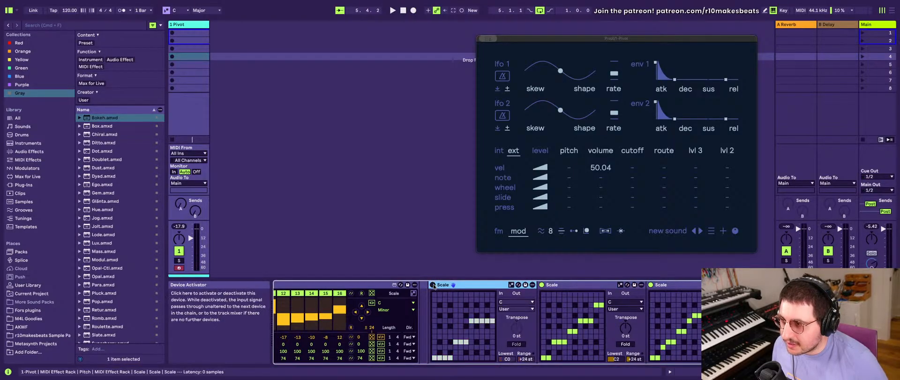
{"action": "left_click", "coordinate": [541, 284]}
{"action": "left_click", "coordinate": [653, 285]}
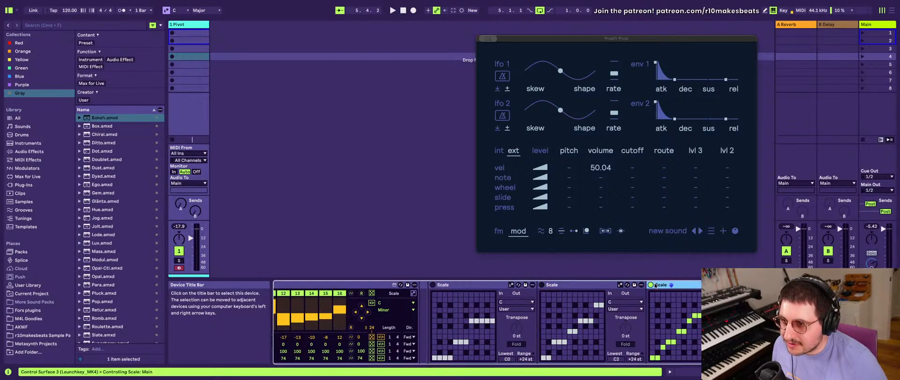
- Randomize the SQ Sequencer's pitch row several times and adjust the pitch of step 2 by hand
{"action": "scroll", "coordinate": [316, 342], "scroll_direction": "left", "scroll_amount": 10}
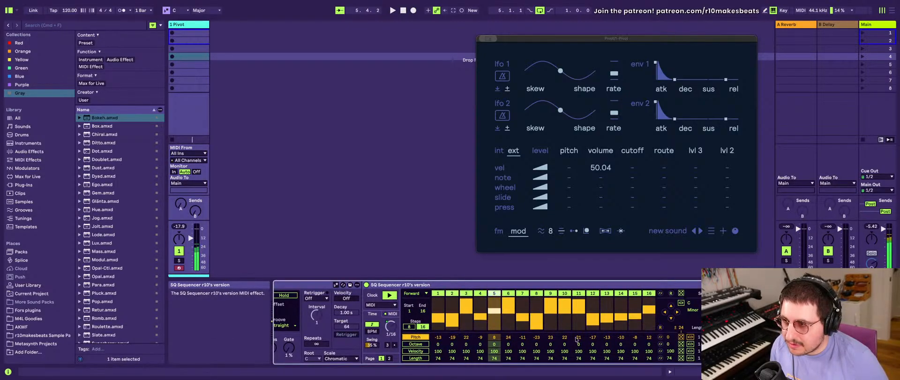
{"action": "left_click", "coordinate": [681, 337]}
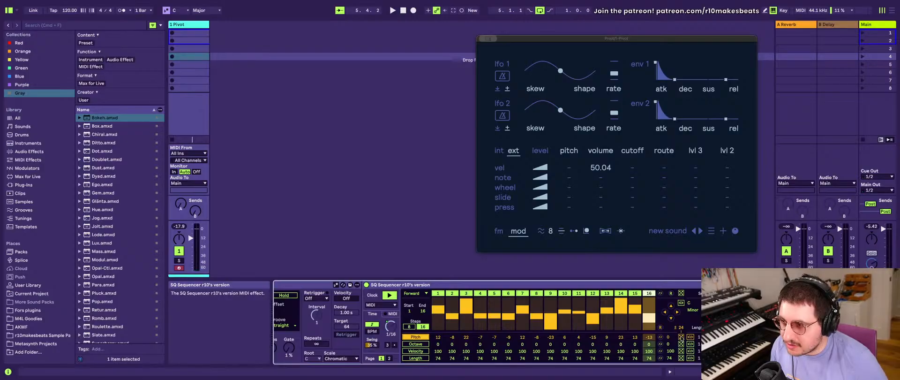
{"action": "left_click", "coordinate": [681, 336]}
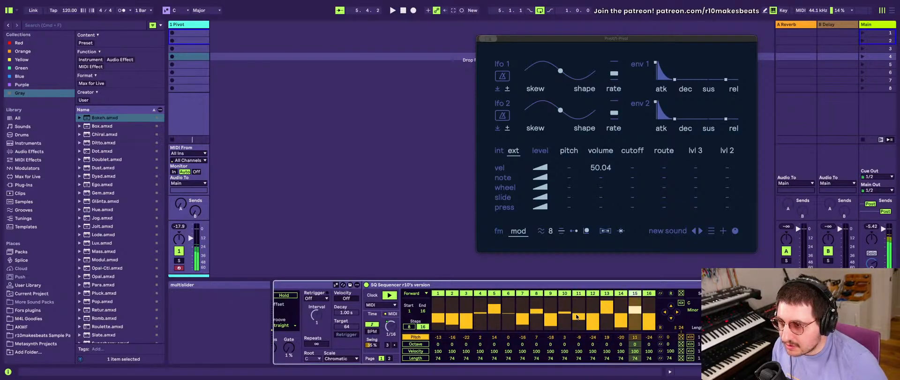
{"action": "left_click", "coordinate": [452, 314]}
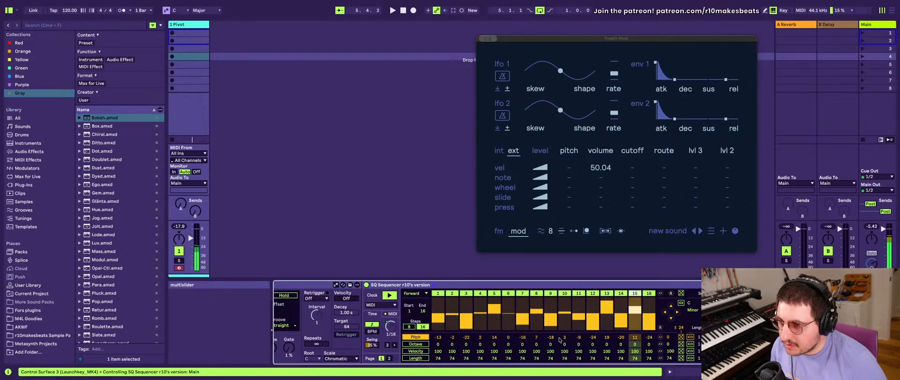
{"action": "left_click", "coordinate": [681, 337]}
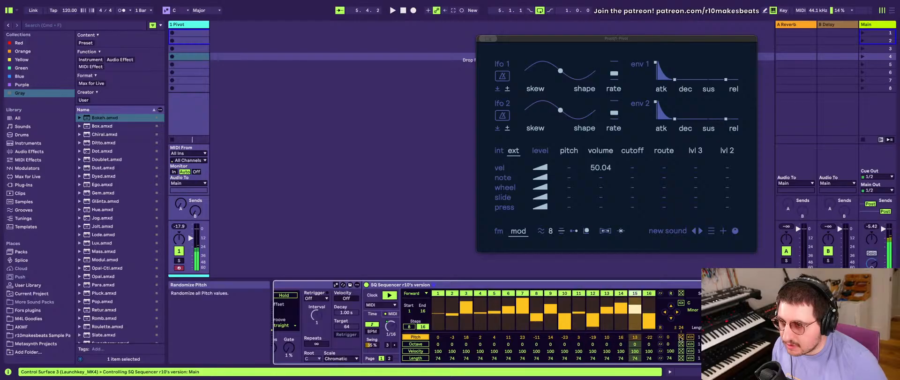
{"action": "left_click", "coordinate": [681, 336]}
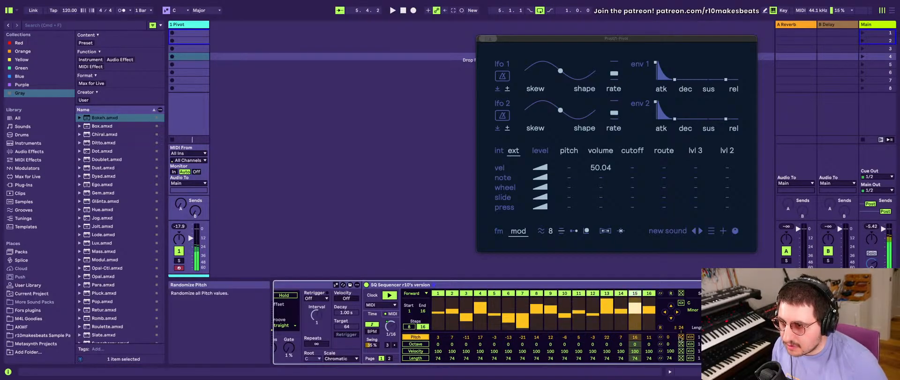
{"action": "left_click", "coordinate": [681, 336]}
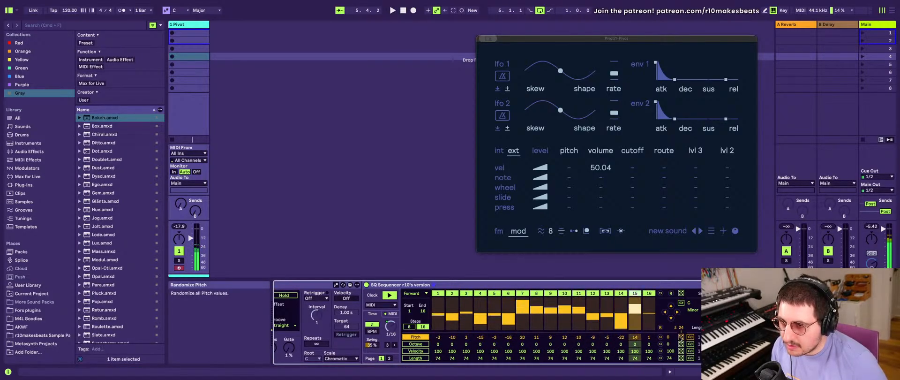
- Reduce the SQ Sequencer's pitch random range to 12, randomize the pitches again, and keep the direction at Forward
{"action": "left_click_drag", "start_coordinate": [680, 327], "coordinate": [680, 330]}
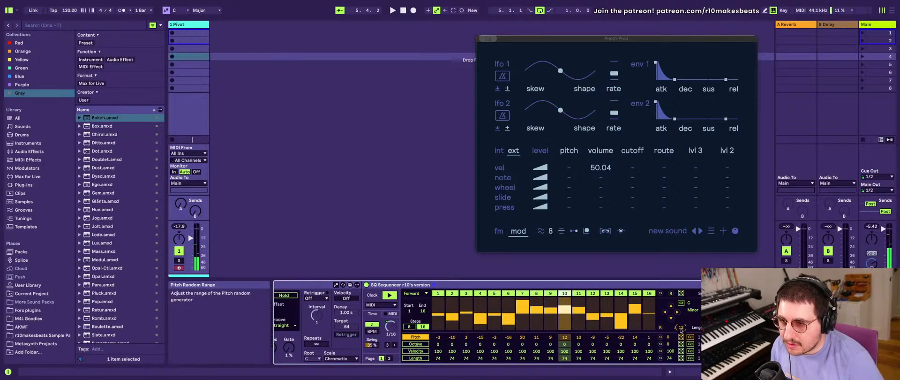
{"action": "left_click", "coordinate": [681, 337]}
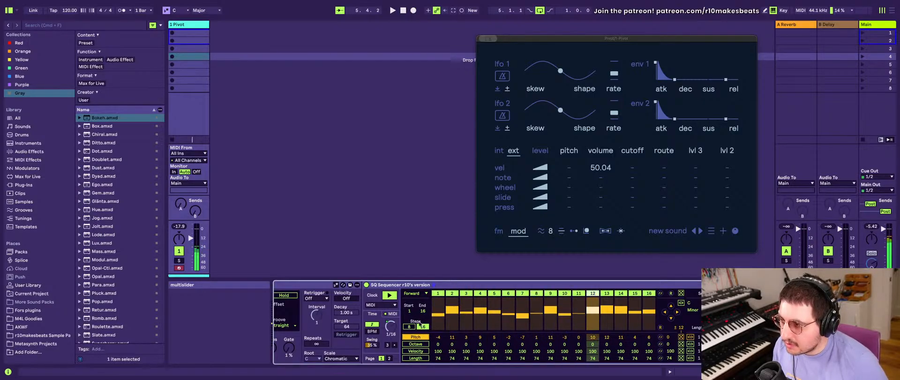
{"action": "left_click", "coordinate": [414, 293]}
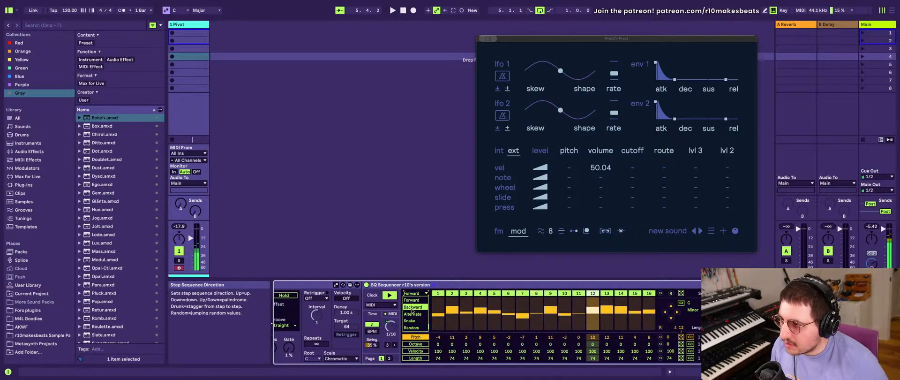
{"action": "left_click", "coordinate": [413, 299]}
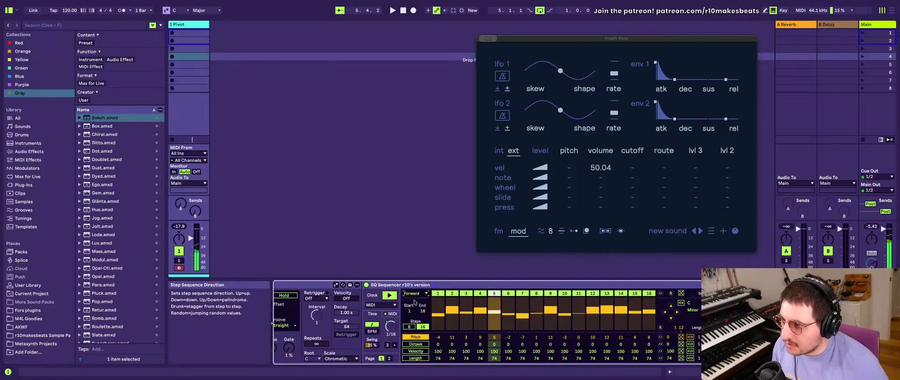
{"action": "scroll", "coordinate": [414, 300], "scroll_direction": "left", "scroll_amount": 5}
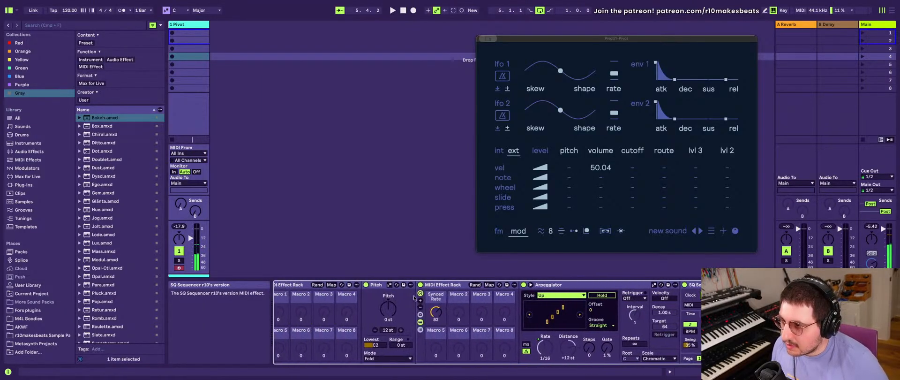
- Map the SQ Sequencer's step sequence direction to Macro 2 of the inner MIDI Effect Rack
{"action": "scroll", "coordinate": [414, 297], "scroll_direction": "right", "scroll_amount": 1}
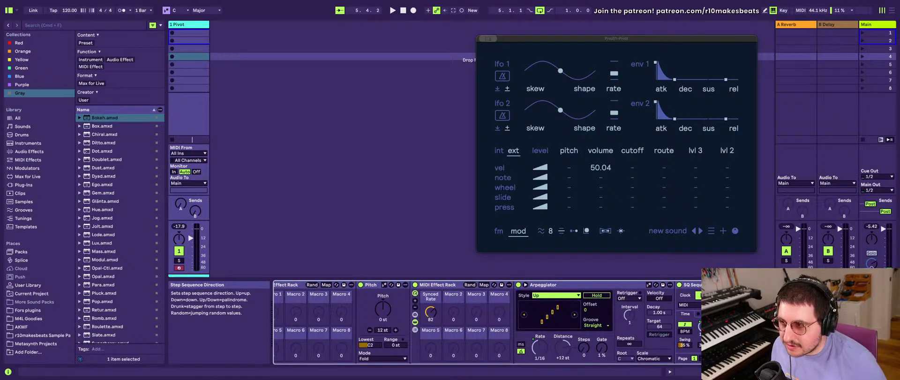
{"action": "right_click", "coordinate": [716, 82]}
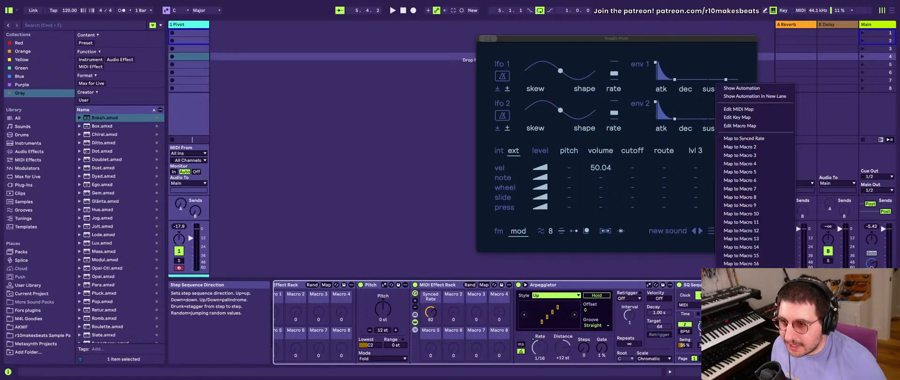
{"action": "left_click", "coordinate": [750, 147]}
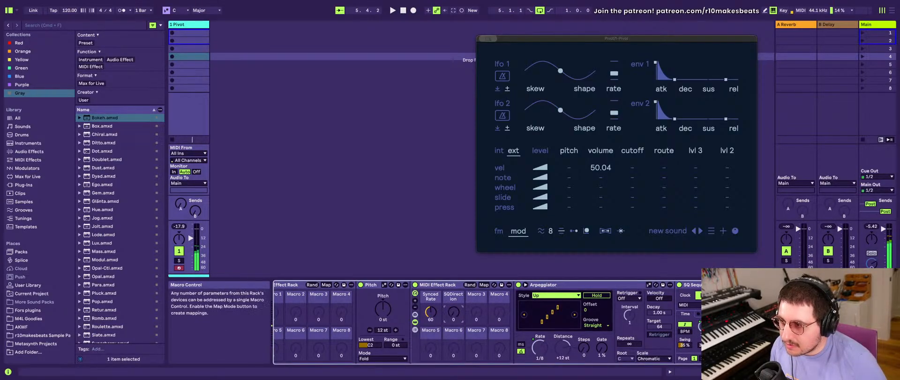
- Create a MIDI clip in the first slot of the Pivot track with an F#3 note held across the clip
{"action": "scroll", "coordinate": [614, 330], "scroll_direction": "right", "scroll_amount": 10}
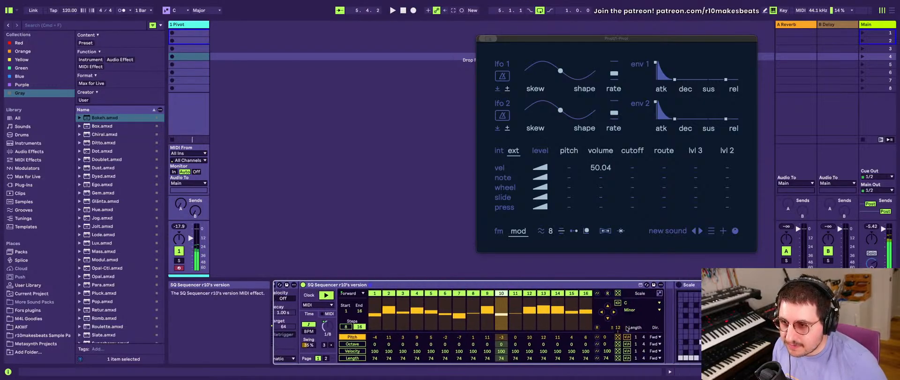
{"action": "scroll", "coordinate": [626, 328], "scroll_direction": "right", "scroll_amount": 3}
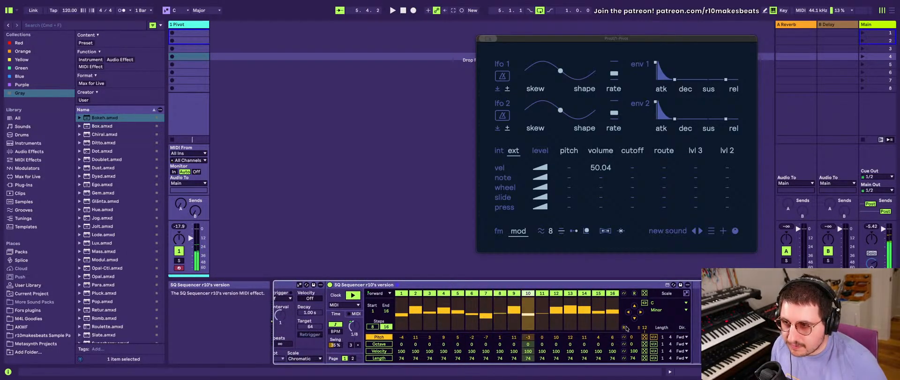
{"action": "scroll", "coordinate": [626, 328], "scroll_direction": "left", "scroll_amount": 2}
{"action": "scroll", "coordinate": [626, 328], "scroll_direction": "left", "scroll_amount": 6}
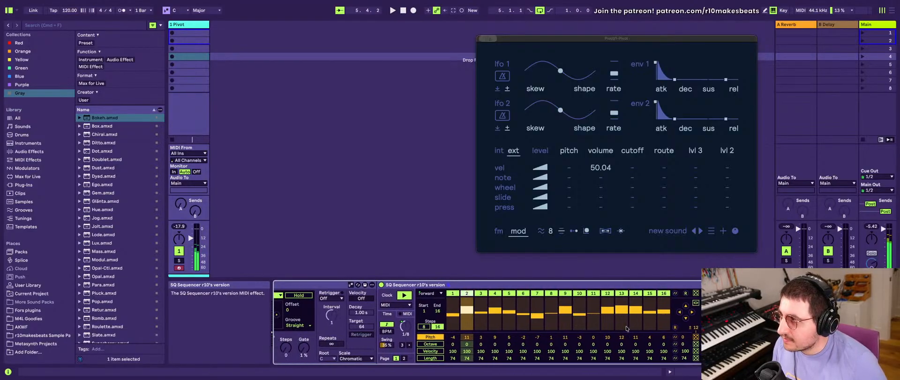
{"action": "double_click", "coordinate": [188, 35]}
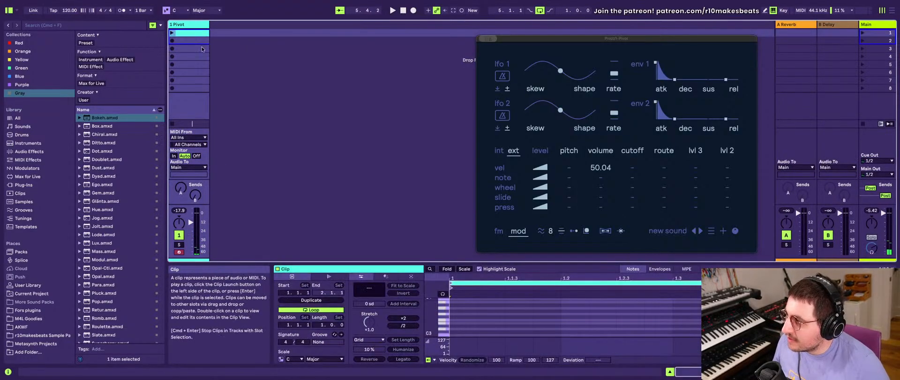
{"action": "double_click", "coordinate": [456, 317]}
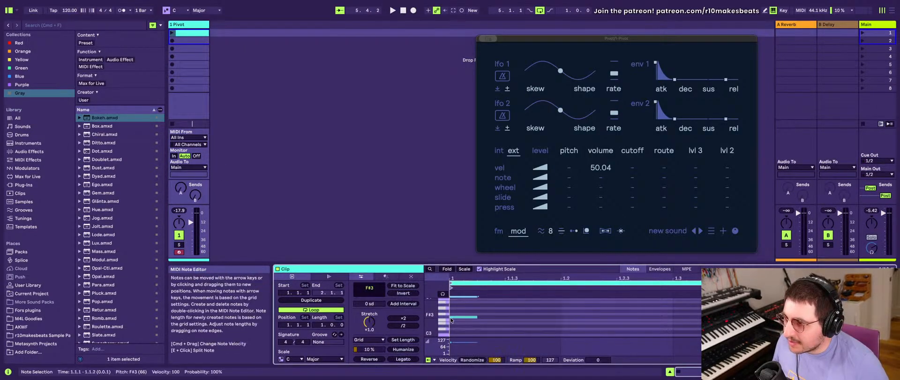
{"action": "left_click_drag", "start_coordinate": [476, 318], "coordinate": [894, 319]}
- Start playback, launch the new clip and bring the Pivot track's device chain back into view
{"action": "key", "text": "space"}
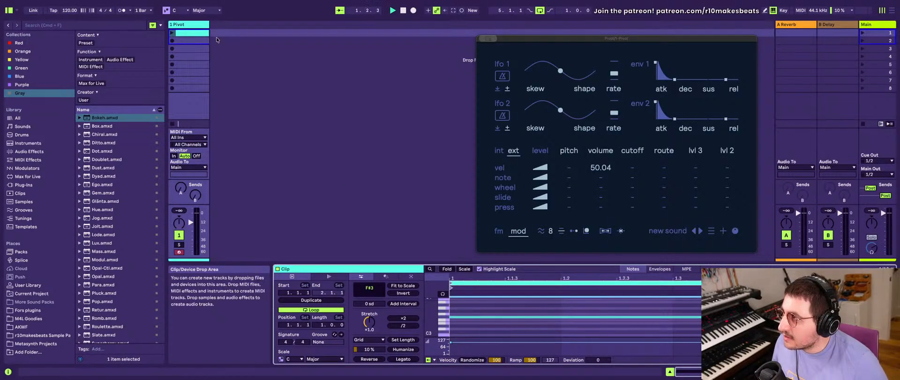
{"action": "left_click", "coordinate": [172, 33]}
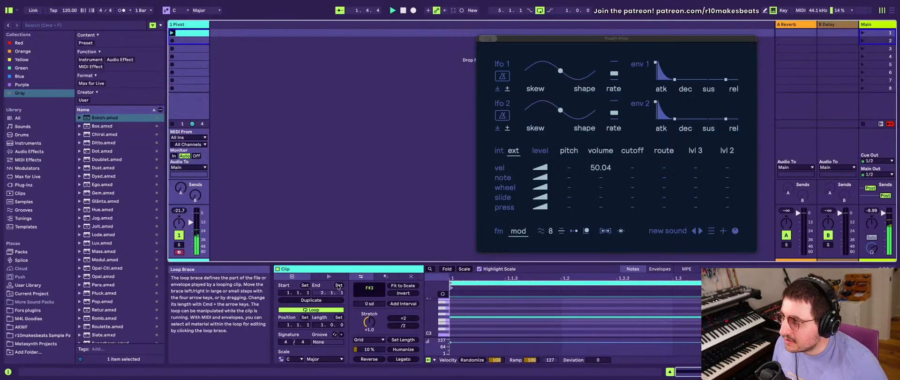
{"action": "key", "text": "Tab"}
{"action": "key", "text": "Tab"}
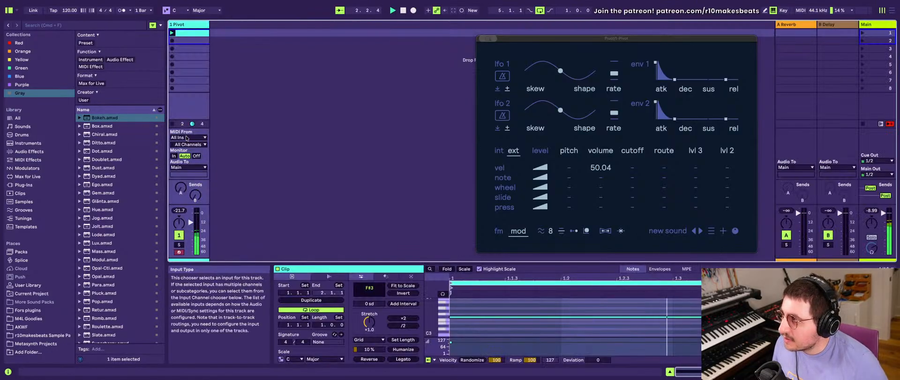
{"action": "double_click", "coordinate": [187, 25]}
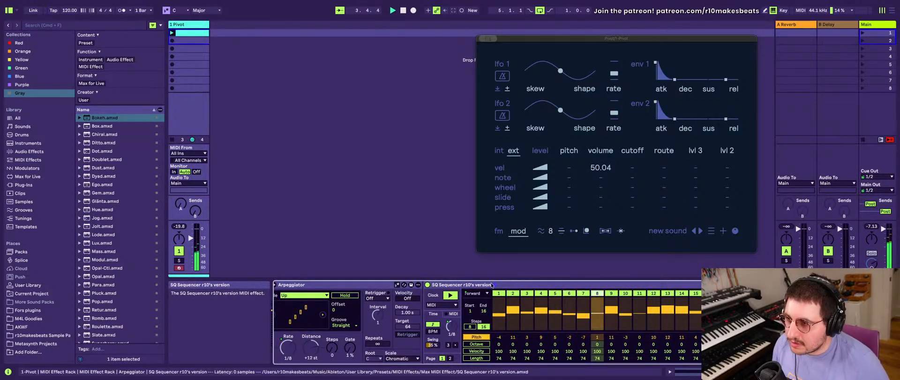
- Randomize the SQ Sequencer's pitch row and set the SQDirection macro to 0
{"action": "left_click", "coordinate": [731, 337]}
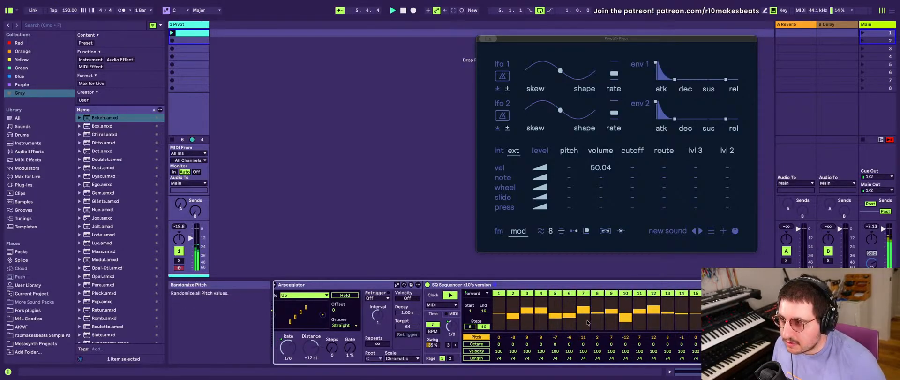
{"action": "scroll", "coordinate": [402, 316], "scroll_direction": "left", "scroll_amount": 3}
{"action": "scroll", "coordinate": [402, 317], "scroll_direction": "left", "scroll_amount": 6}
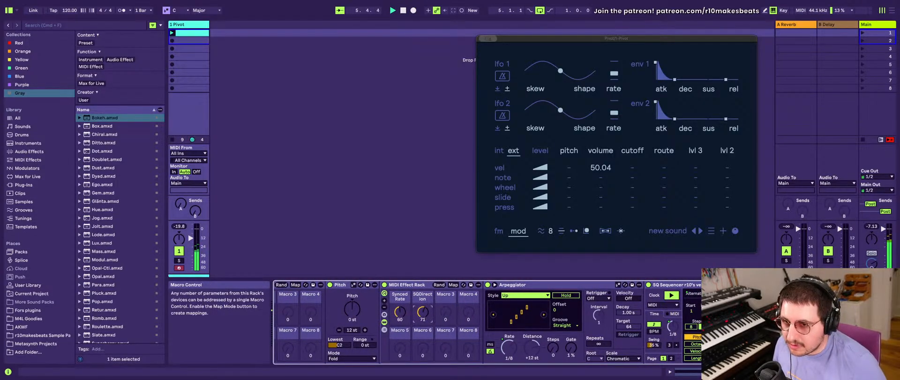
{"action": "left_click_drag", "start_coordinate": [422, 312], "coordinate": [422, 338]}
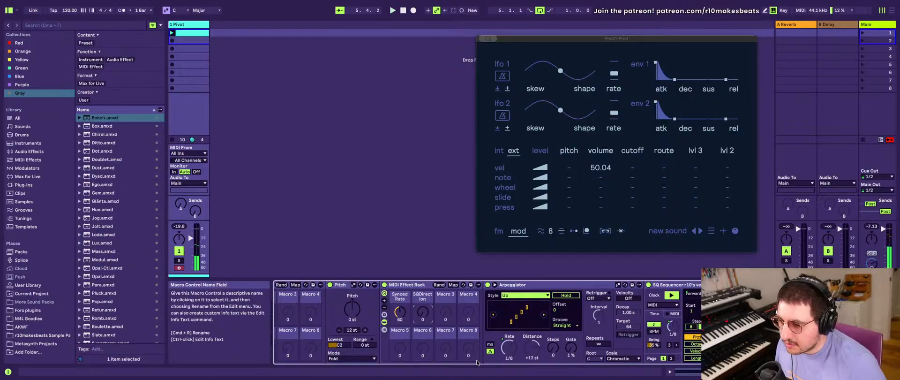
- Select the Scale devices, move the selection to the inner MIDI Effect Rack, and examine its macros, Arpeggiator and SQ Sequencer
{"action": "scroll", "coordinate": [521, 344], "scroll_direction": "right", "scroll_amount": 15}
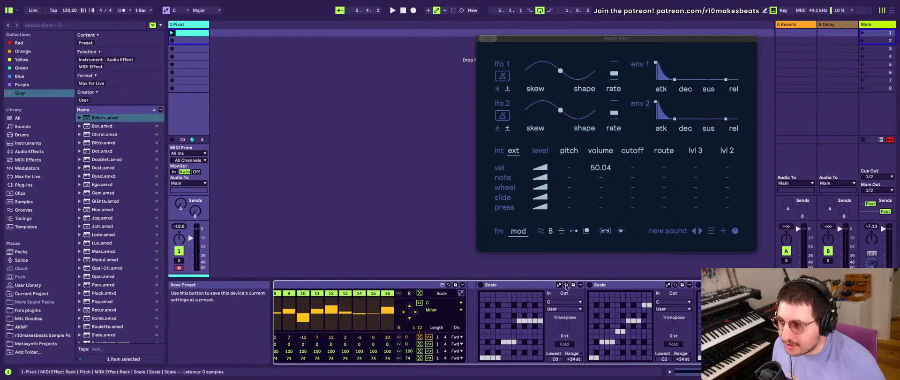
{"action": "left_click", "coordinate": [545, 285]}
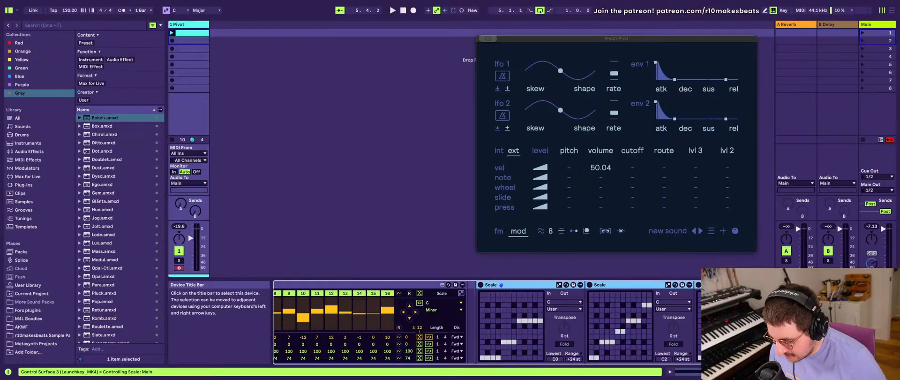
{"action": "key", "text": "Left"}
{"action": "scroll", "coordinate": [481, 334], "scroll_direction": "left", "scroll_amount": 4}
{"action": "scroll", "coordinate": [481, 333], "scroll_direction": "right", "scroll_amount": 5}
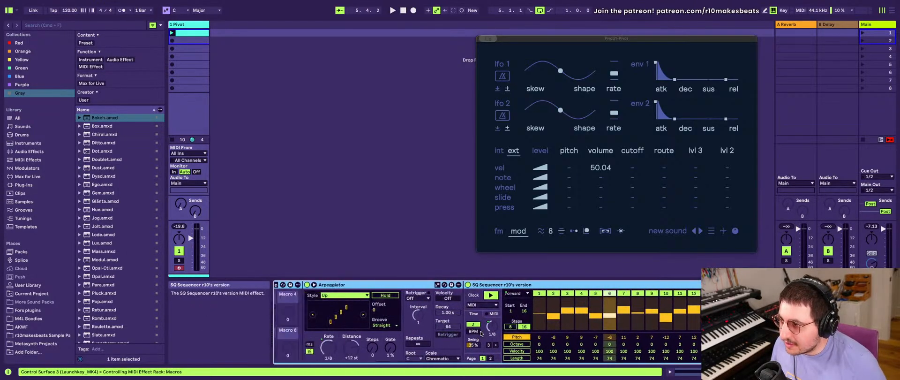
{"action": "scroll", "coordinate": [481, 333], "scroll_direction": "left", "scroll_amount": 5}
{"action": "scroll", "coordinate": [481, 333], "scroll_direction": "right", "scroll_amount": 5}
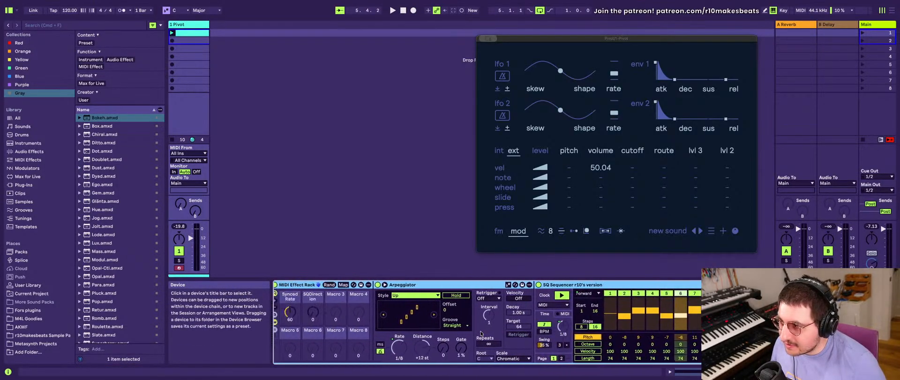
{"action": "scroll", "coordinate": [482, 334], "scroll_direction": "left", "scroll_amount": 5}
{"action": "scroll", "coordinate": [481, 333], "scroll_direction": "right", "scroll_amount": 4}
{"action": "scroll", "coordinate": [481, 333], "scroll_direction": "left", "scroll_amount": 3}
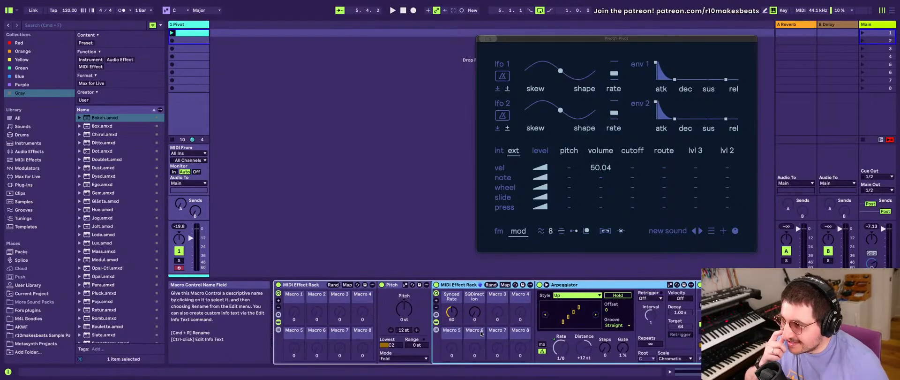
{"action": "scroll", "coordinate": [481, 334], "scroll_direction": "right", "scroll_amount": 3}
{"action": "scroll", "coordinate": [482, 333], "scroll_direction": "left", "scroll_amount": 3}
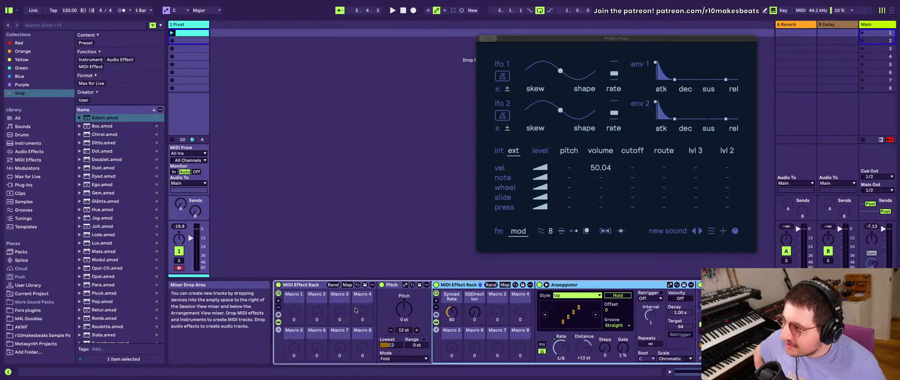
{"action": "scroll", "coordinate": [581, 313], "scroll_direction": "right", "scroll_amount": 5}
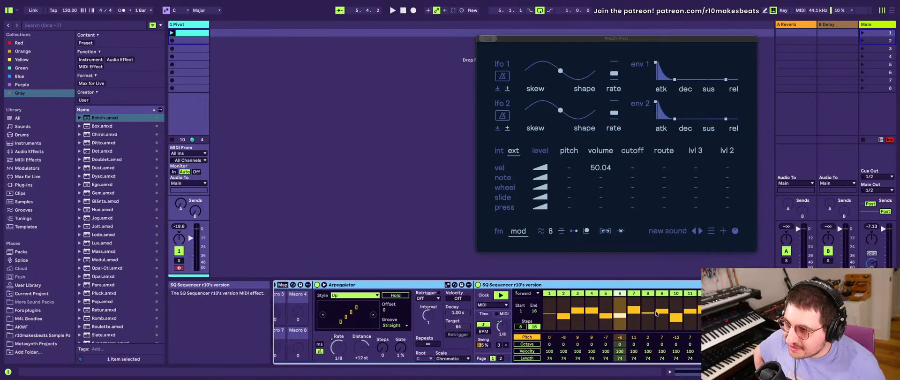
{"action": "scroll", "coordinate": [656, 313], "scroll_direction": "left", "scroll_amount": 10}
- Check the inner rack's chain list and try switching off steps 2 and 3 of the SQ Sequencer
{"action": "left_click", "coordinate": [436, 330]}
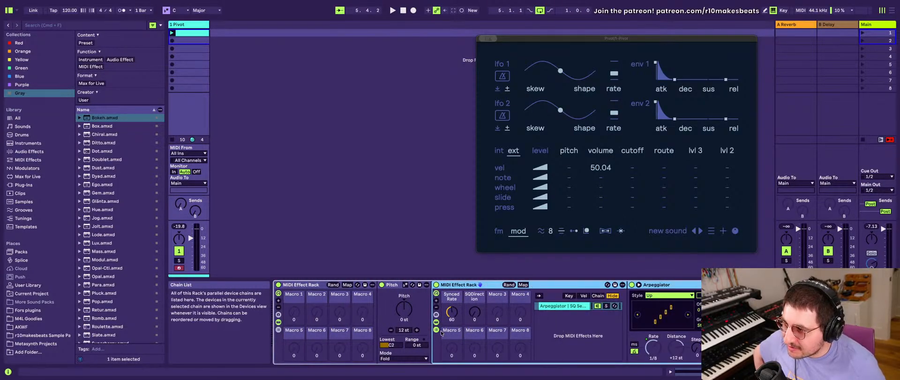
{"action": "scroll", "coordinate": [566, 309], "scroll_direction": "right", "scroll_amount": 10}
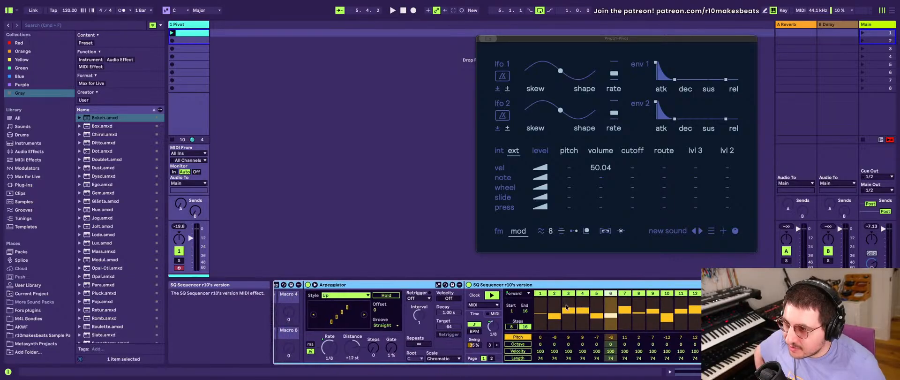
{"action": "left_click", "coordinate": [559, 295]}
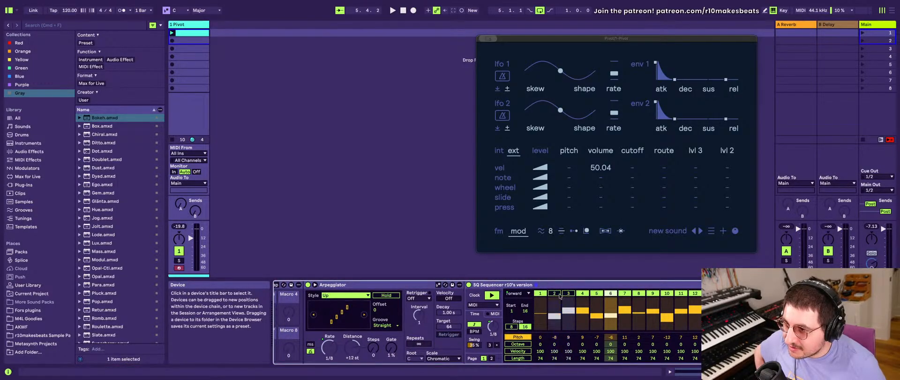
{"action": "scroll", "coordinate": [539, 300], "scroll_direction": "left", "scroll_amount": 8}
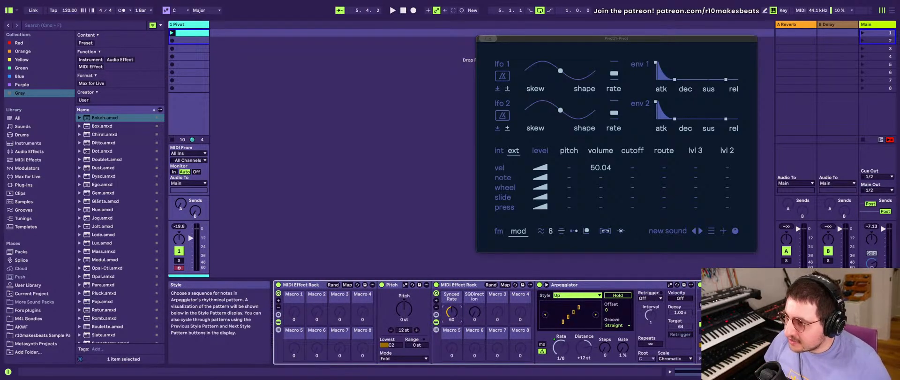
- Randomize the SQ Sequencer's pitch row several times, keeping its clock source on MIDI
{"action": "scroll", "coordinate": [479, 312], "scroll_direction": "right", "scroll_amount": 10}
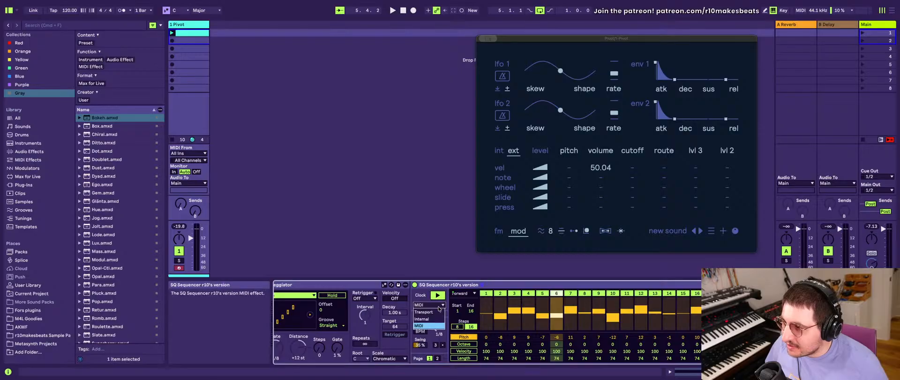
{"action": "scroll", "coordinate": [662, 334], "scroll_direction": "right", "scroll_amount": 3}
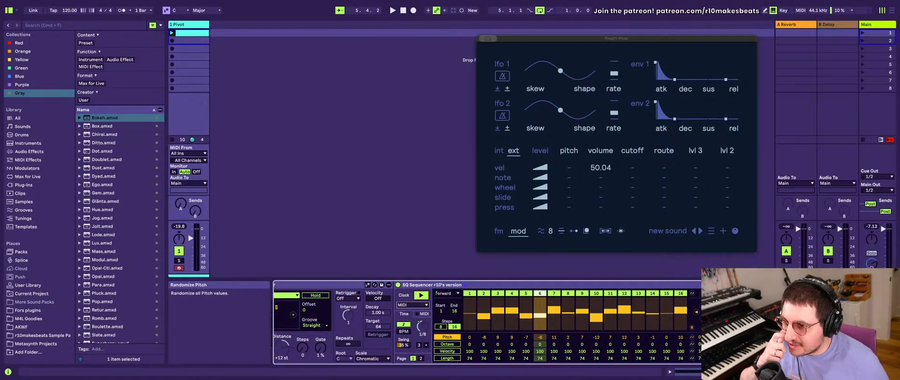
{"action": "left_click", "coordinate": [692, 327]}
{"action": "left_click", "coordinate": [691, 327]}
{"action": "left_click", "coordinate": [692, 327]}
{"action": "left_click", "coordinate": [691, 327]}
{"action": "left_click", "coordinate": [692, 328]}
{"action": "left_click", "coordinate": [692, 327]}
{"action": "left_click", "coordinate": [692, 327]}
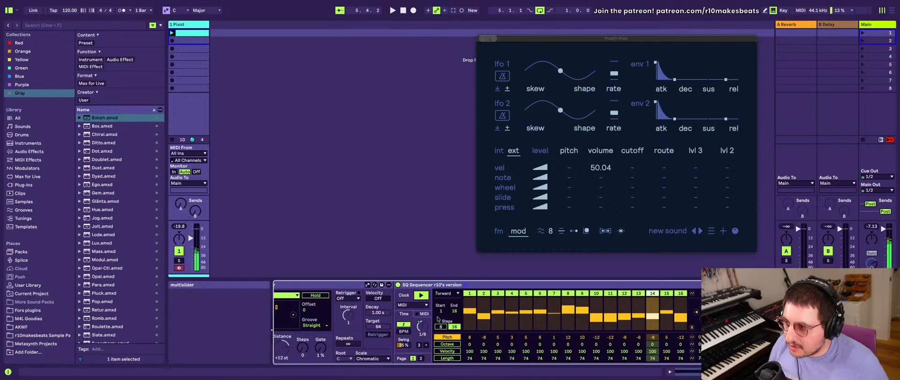
{"action": "left_click", "coordinate": [419, 298]}
{"action": "left_click", "coordinate": [418, 298]}
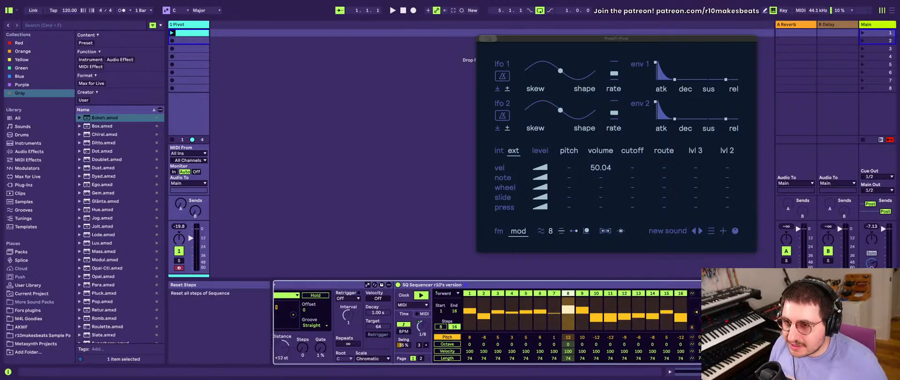
- Shift the SQ Sequencer's pitch sequence left by several steps and randomize the pitches again
{"action": "left_click", "coordinate": [696, 311]}
{"action": "left_click", "coordinate": [696, 312]}
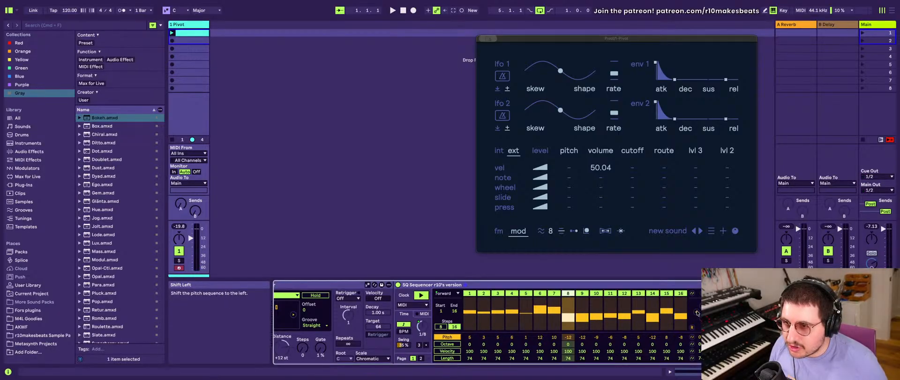
{"action": "left_click", "coordinate": [696, 312]}
{"action": "left_click", "coordinate": [695, 312]}
{"action": "left_click", "coordinate": [696, 311]}
{"action": "left_click", "coordinate": [696, 312]}
{"action": "left_click", "coordinate": [696, 312]}
{"action": "left_click", "coordinate": [695, 312]}
{"action": "left_click", "coordinate": [696, 312]}
{"action": "left_click", "coordinate": [696, 312]}
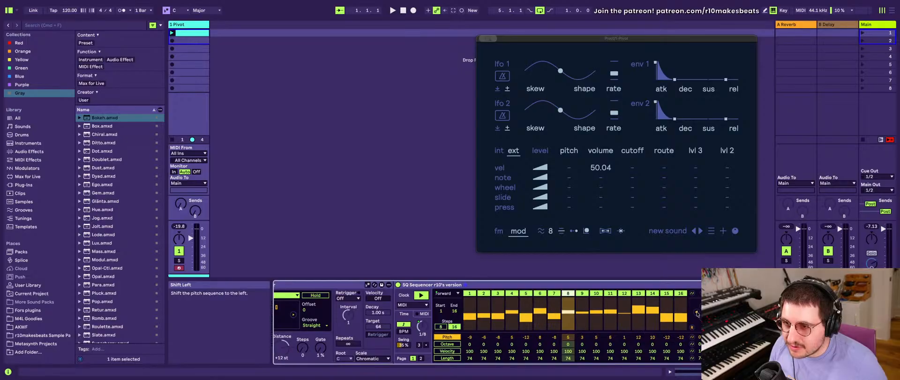
{"action": "left_click", "coordinate": [696, 312]}
{"action": "left_click", "coordinate": [692, 327]}
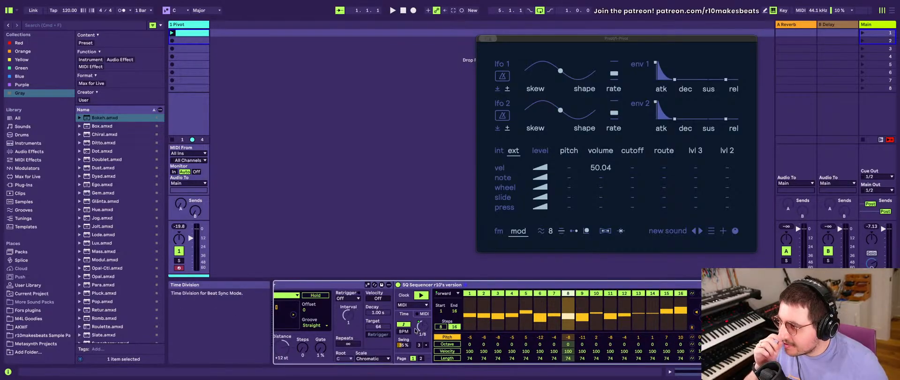
- Show the SQ Sequencer's MIDI settings and switch Step Record off, leaving Transpose on
{"action": "left_click", "coordinate": [416, 314]}
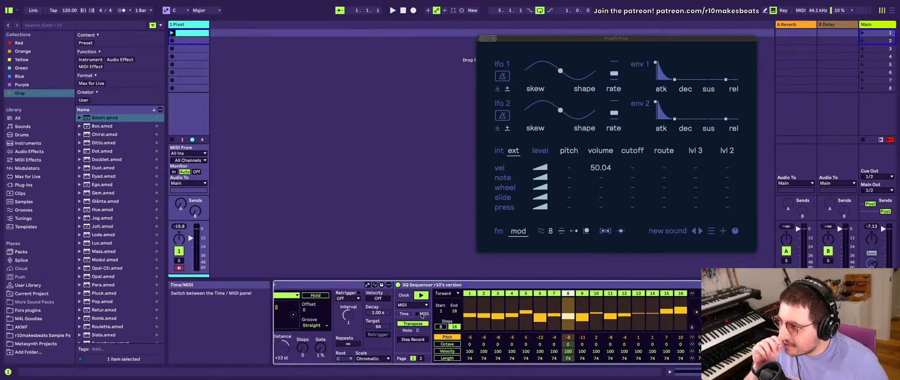
{"action": "left_click", "coordinate": [414, 339]}
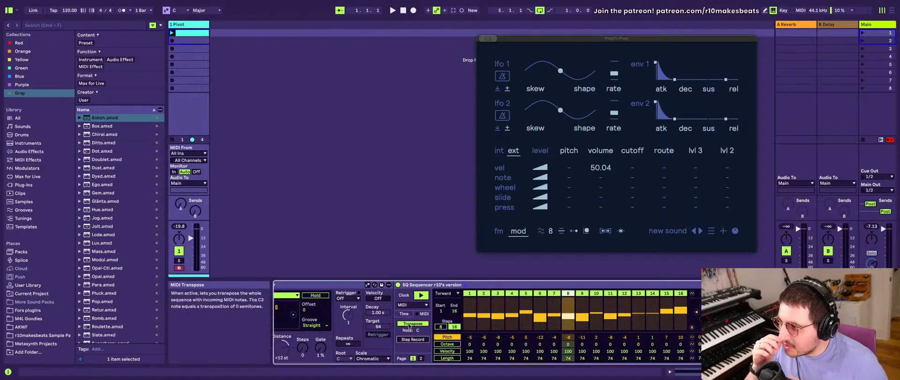
- Show the SQ Sequencer's time settings and second page of step lanes, and randomize the Ratchet row
{"action": "left_click", "coordinate": [403, 314]}
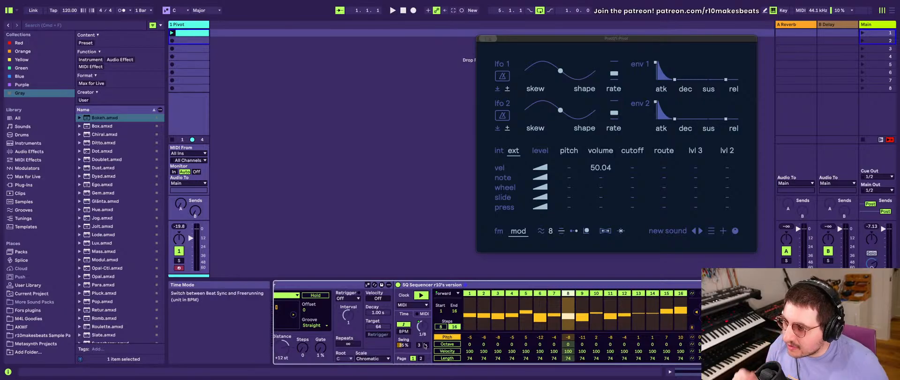
{"action": "left_click", "coordinate": [420, 358]}
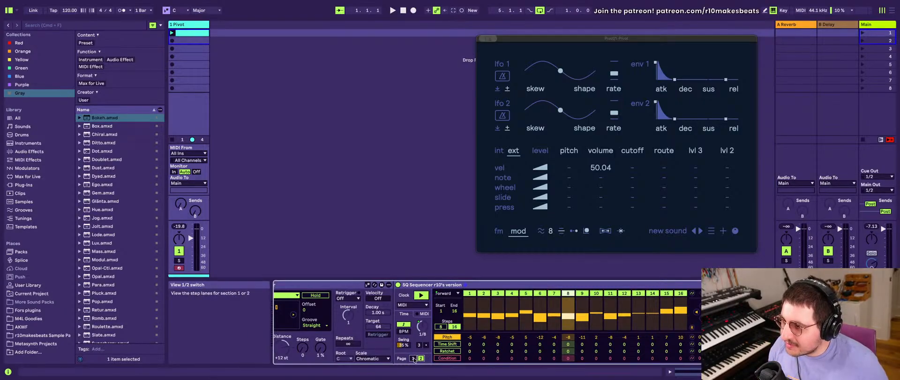
{"action": "left_click", "coordinate": [413, 358]}
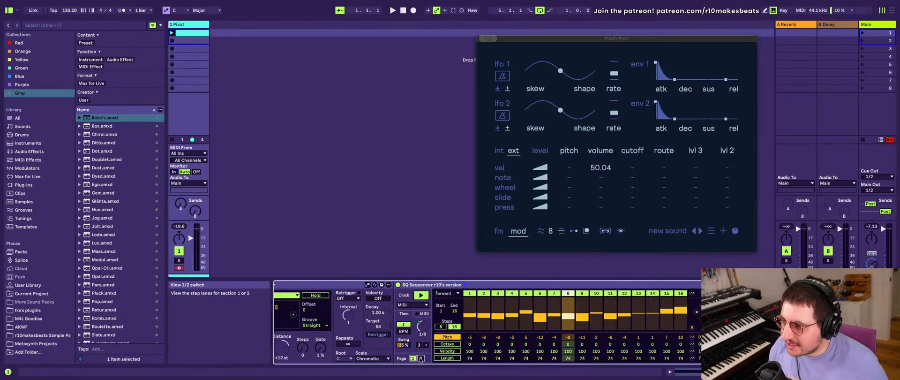
{"action": "left_click", "coordinate": [420, 358]}
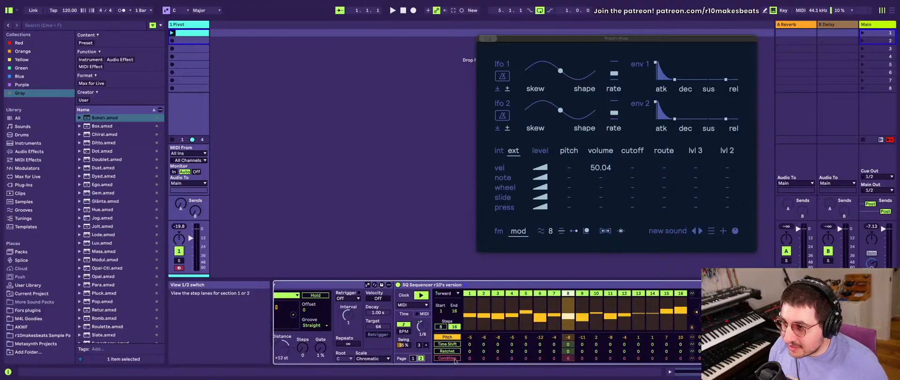
{"action": "left_click", "coordinate": [692, 351]}
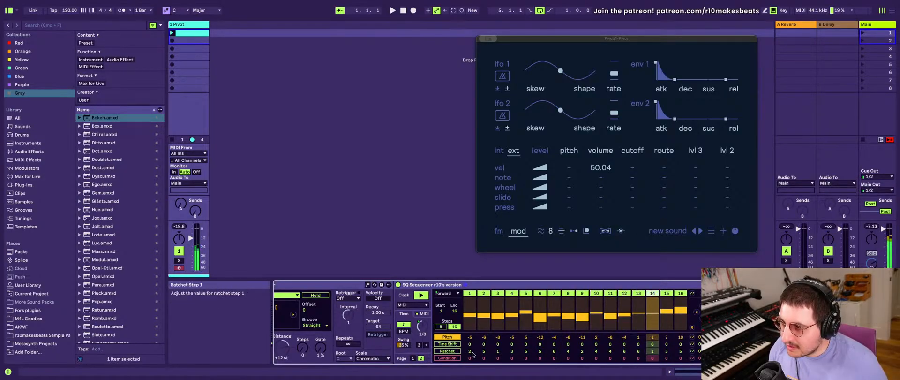
- Lower the MIDI Effect Rack's Synced Rate macro to 27, slowing the Arpeggiator to 1/3
{"action": "scroll", "coordinate": [332, 338], "scroll_direction": "left", "scroll_amount": 3}
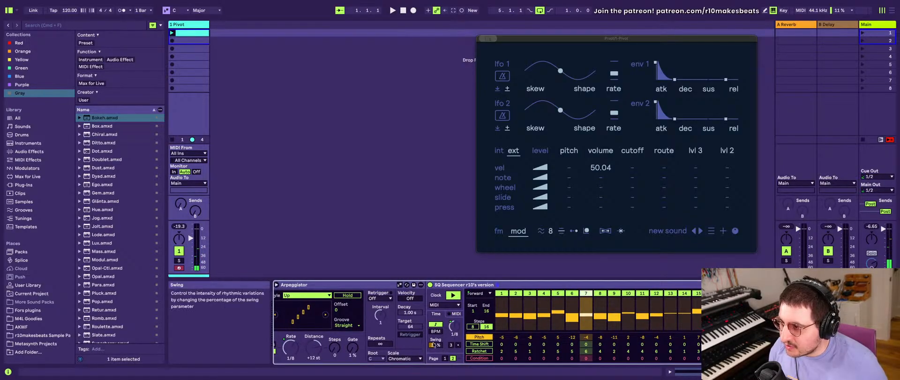
{"action": "scroll", "coordinate": [314, 328], "scroll_direction": "left", "scroll_amount": 10}
{"action": "left_click_drag", "start_coordinate": [318, 312], "coordinate": [318, 313]}
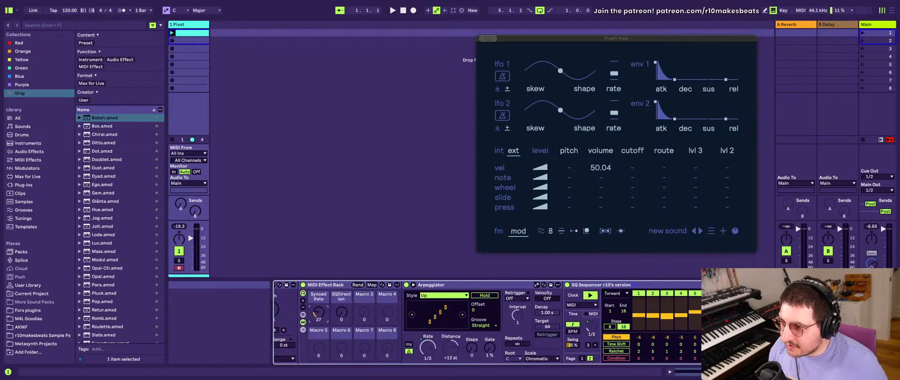
- Reduce the Ratchet random range, randomize the Ratchet row again, and clear all its steps to 0
{"action": "scroll", "coordinate": [637, 351], "scroll_direction": "right", "scroll_amount": 4}
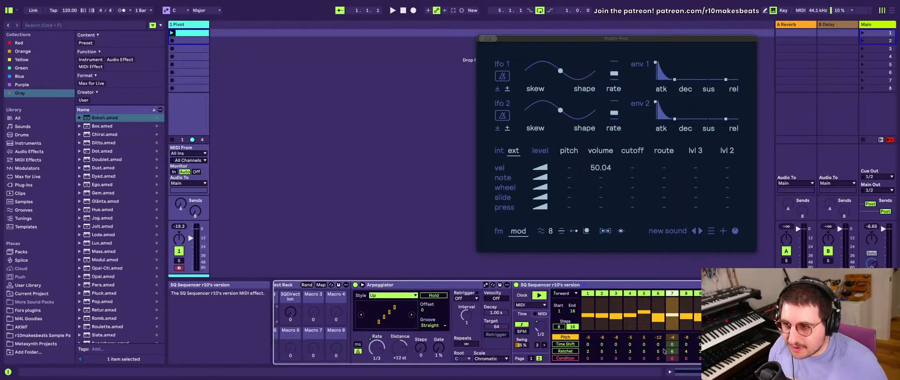
{"action": "left_click", "coordinate": [572, 350]}
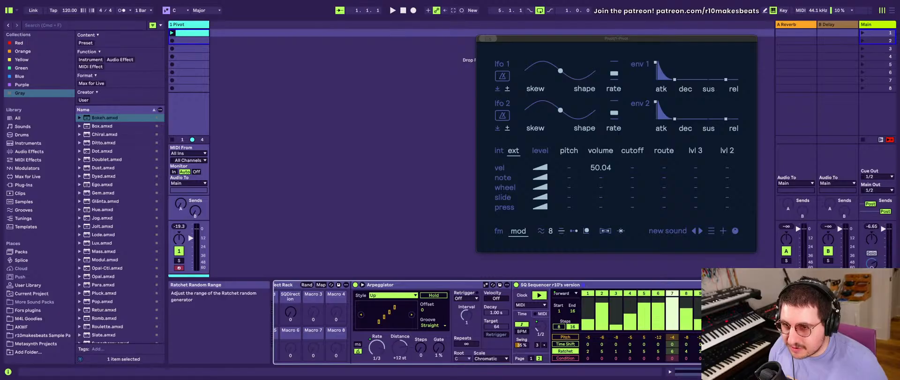
{"action": "left_click", "coordinate": [814, 351]}
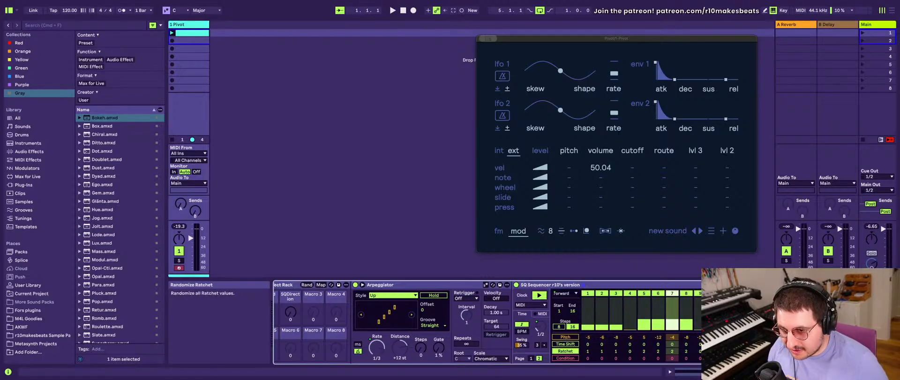
{"action": "left_click", "coordinate": [814, 351]}
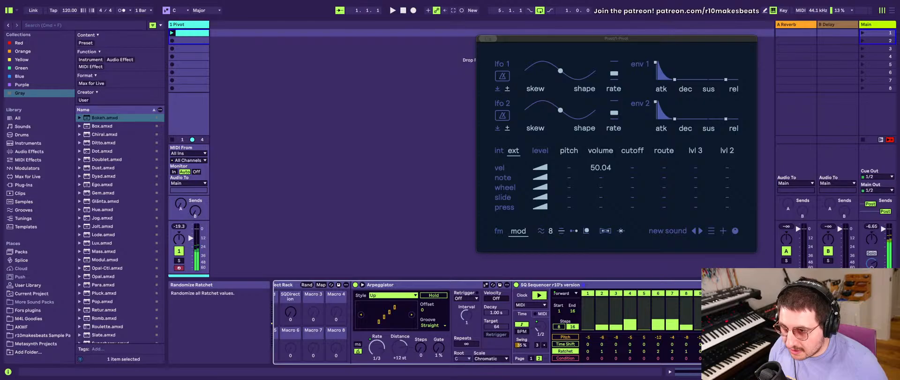
{"action": "left_click_drag", "start_coordinate": [591, 328], "coordinate": [671, 336]}
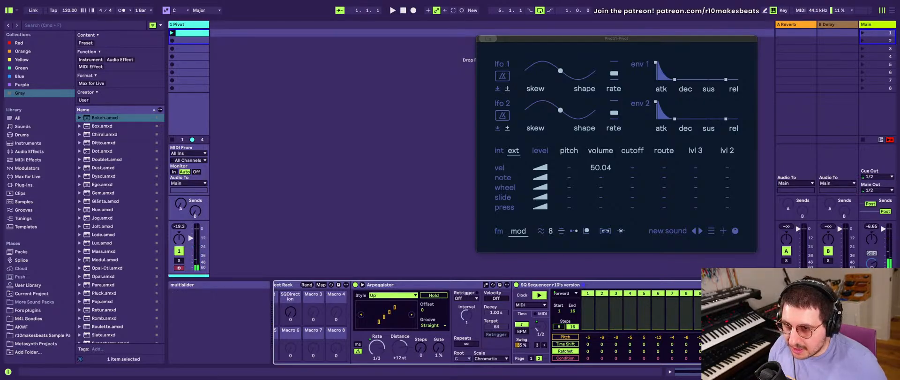
- Adjust the Synced Rate macro to 81 for a 1/16 Arpeggiator rate
{"action": "scroll", "coordinate": [342, 364], "scroll_direction": "left", "scroll_amount": 5}
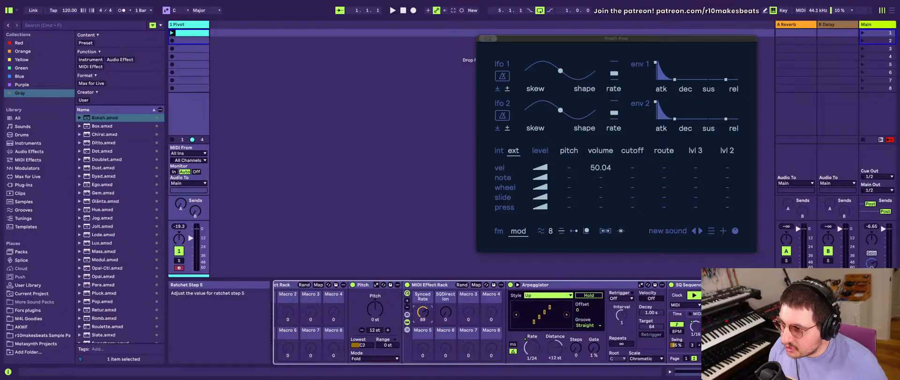
{"action": "left_click_drag", "start_coordinate": [423, 310], "coordinate": [423, 311]}
{"action": "scroll", "coordinate": [450, 319], "scroll_direction": "right", "scroll_amount": 4}
{"action": "scroll", "coordinate": [464, 319], "scroll_direction": "left", "scroll_amount": 5}
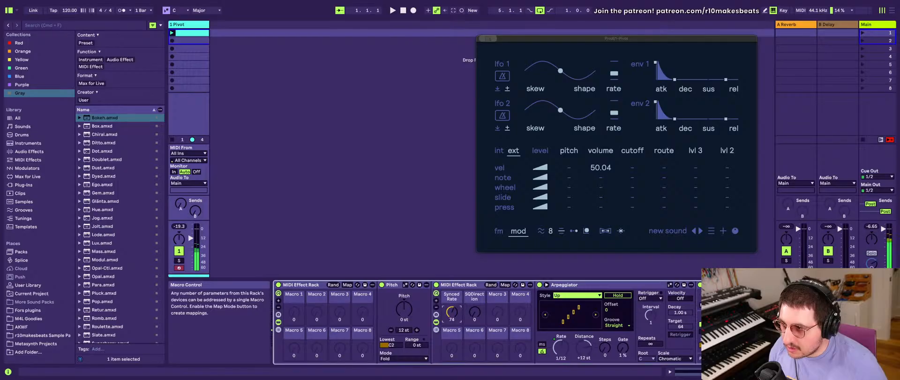
- Set the ratchet value of step 5 in the SQ Sequencer to 2, keeping the other steps at 0
{"action": "scroll", "coordinate": [610, 314], "scroll_direction": "right", "scroll_amount": 8}
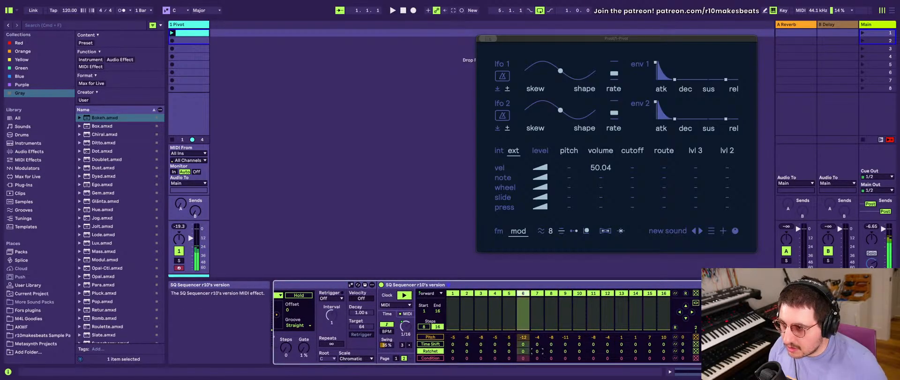
{"action": "left_click_drag", "start_coordinate": [537, 351], "coordinate": [536, 346]}
{"action": "double_click", "coordinate": [535, 353]}
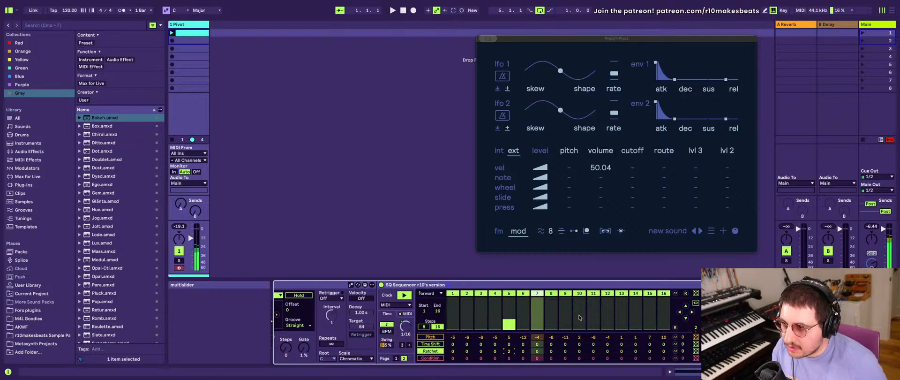
- Set the Synced Rate macro to 60 for a 1/8 Arpeggiator rate
{"action": "scroll", "coordinate": [579, 318], "scroll_direction": "right", "scroll_amount": 5}
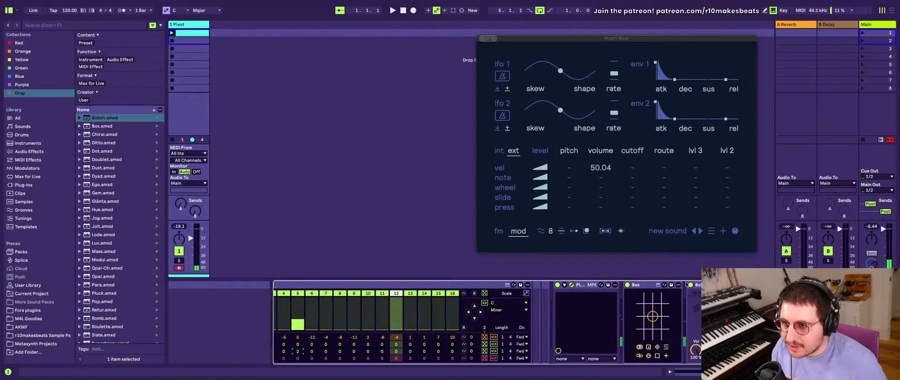
{"action": "scroll", "coordinate": [647, 304], "scroll_direction": "left", "scroll_amount": 10}
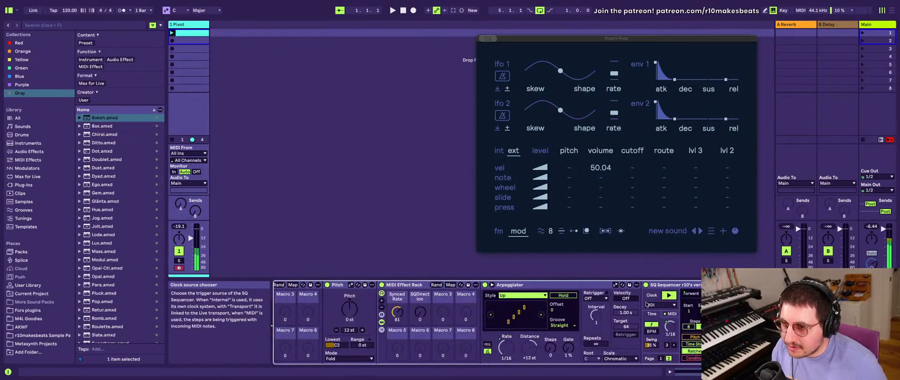
{"action": "scroll", "coordinate": [645, 302], "scroll_direction": "right", "scroll_amount": 8}
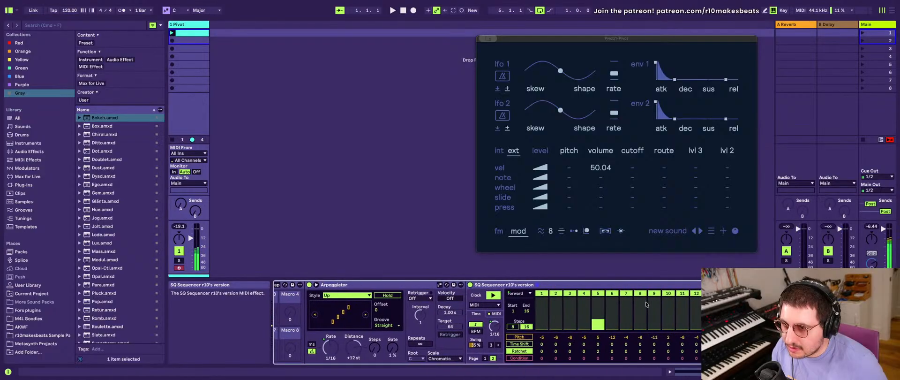
{"action": "scroll", "coordinate": [646, 304], "scroll_direction": "right", "scroll_amount": 1}
{"action": "scroll", "coordinate": [548, 314], "scroll_direction": "left", "scroll_amount": 3}
{"action": "scroll", "coordinate": [548, 315], "scroll_direction": "right", "scroll_amount": 3}
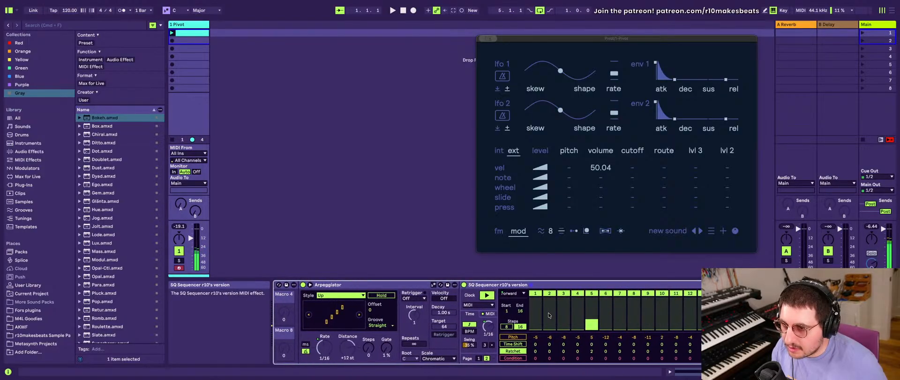
{"action": "scroll", "coordinate": [548, 314], "scroll_direction": "left", "scroll_amount": 8}
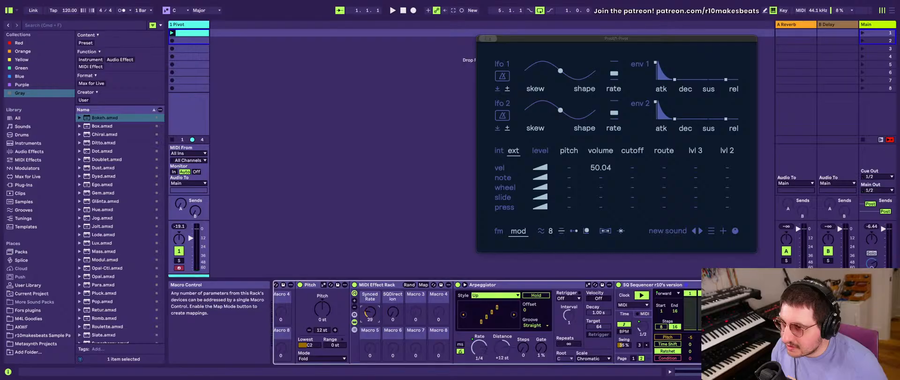
{"action": "left_click_drag", "start_coordinate": [370, 311], "coordinate": [374, 313]}
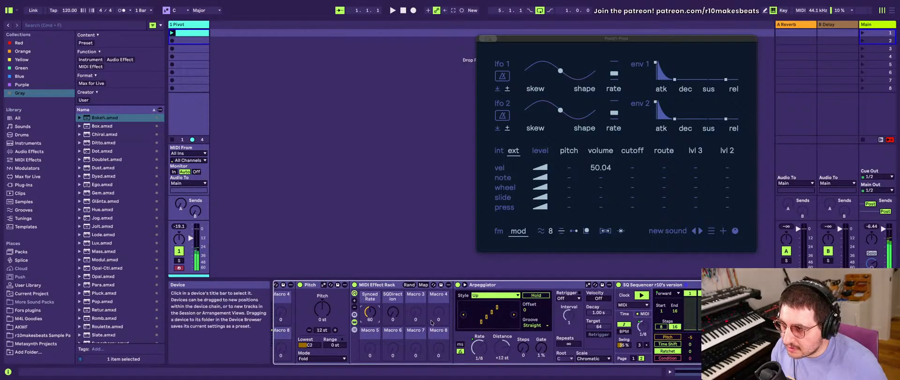
- Try Time Shift values of 100 and 42 on step 1 and 16 on step 2, returning both to 0
{"action": "scroll", "coordinate": [689, 327], "scroll_direction": "right", "scroll_amount": 5}
{"action": "left_click", "coordinate": [545, 344]}
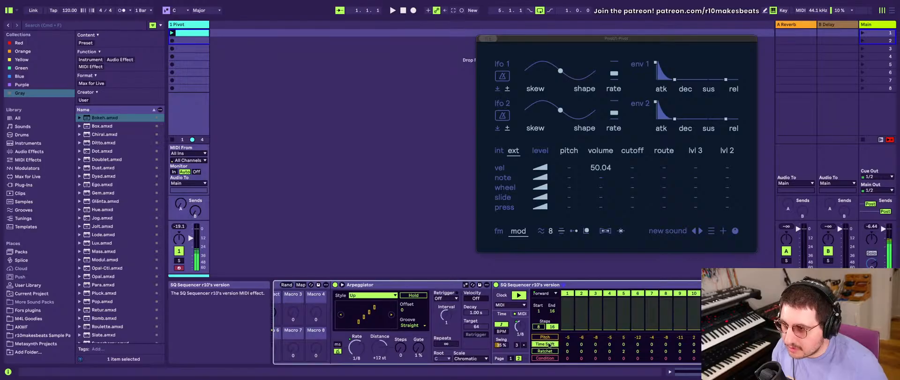
{"action": "left_click_drag", "start_coordinate": [637, 344], "coordinate": [637, 330]}
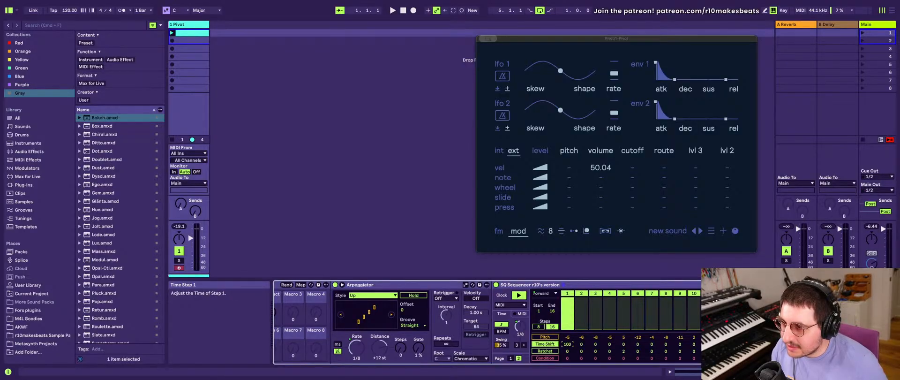
{"action": "left_click_drag", "start_coordinate": [569, 345], "coordinate": [567, 314]}
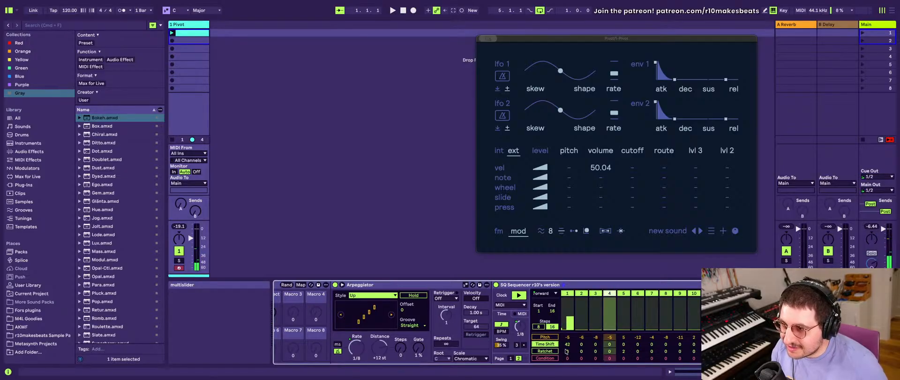
{"action": "left_click", "coordinate": [567, 323]}
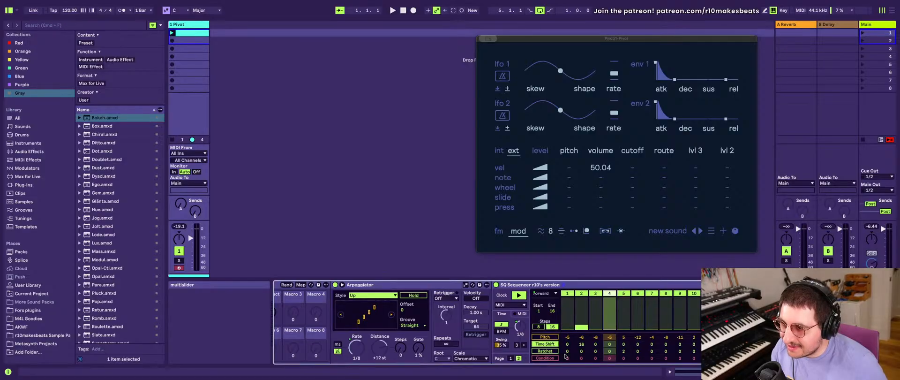
- Randomize the on/off state of the SQ Sequencer's steps twice
{"action": "scroll", "coordinate": [620, 356], "scroll_direction": "right", "scroll_amount": 3}
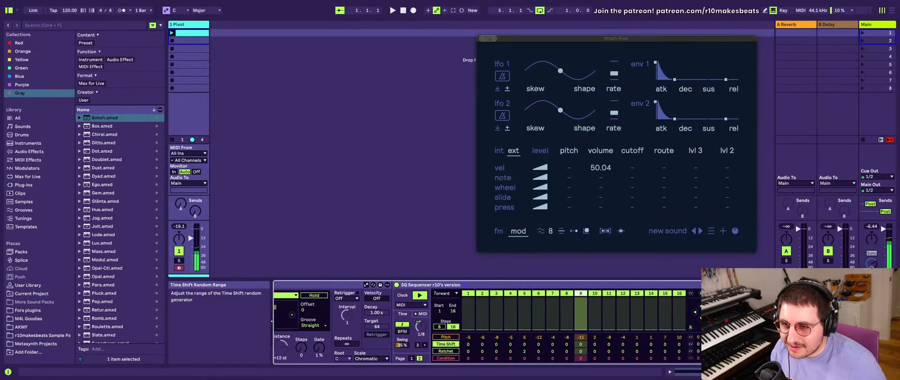
{"action": "scroll", "coordinate": [487, 324], "scroll_direction": "right", "scroll_amount": 2}
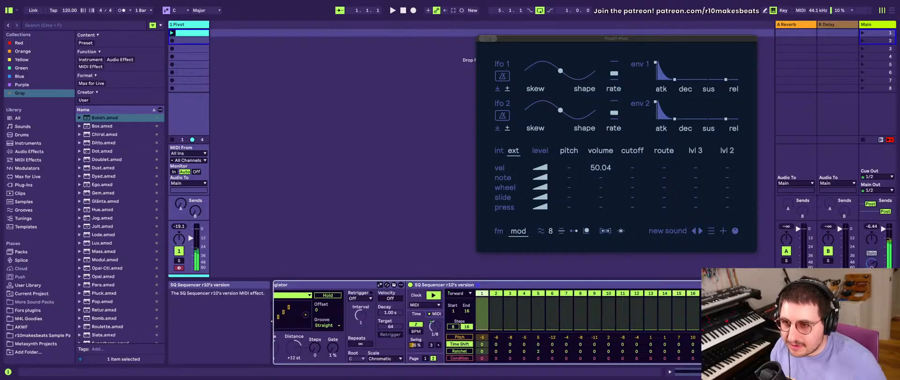
{"action": "scroll", "coordinate": [487, 323], "scroll_direction": "left", "scroll_amount": 1}
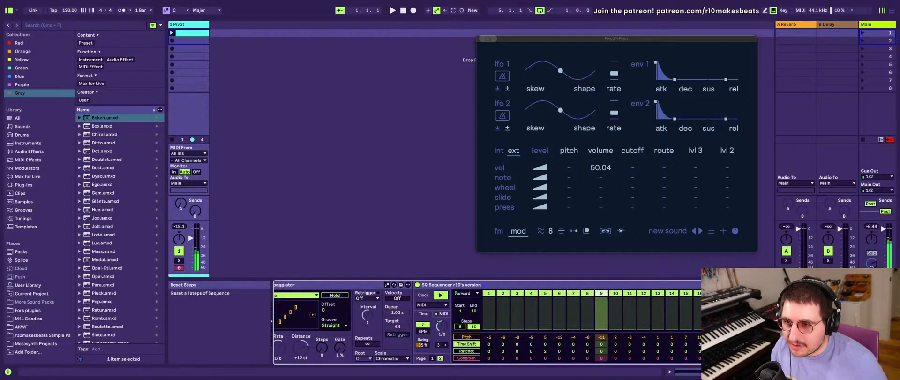
{"action": "left_click", "coordinate": [718, 294]}
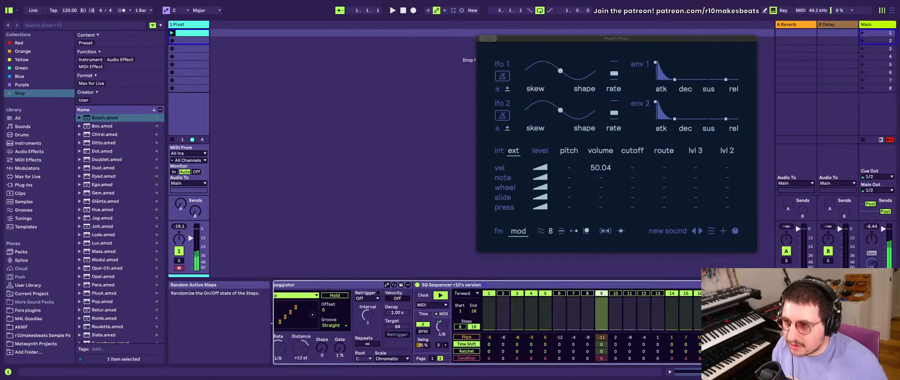
{"action": "left_click", "coordinate": [718, 293]}
- Group the SQ Sequencer into its own MIDI Effect Rack and show the new rack's chain list
{"action": "scroll", "coordinate": [453, 320], "scroll_direction": "left", "scroll_amount": 5}
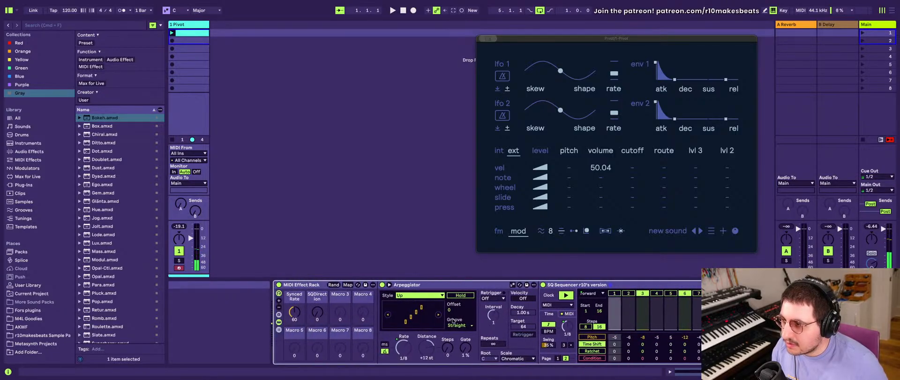
{"action": "scroll", "coordinate": [454, 320], "scroll_direction": "right", "scroll_amount": 2}
{"action": "left_click", "coordinate": [479, 285]}
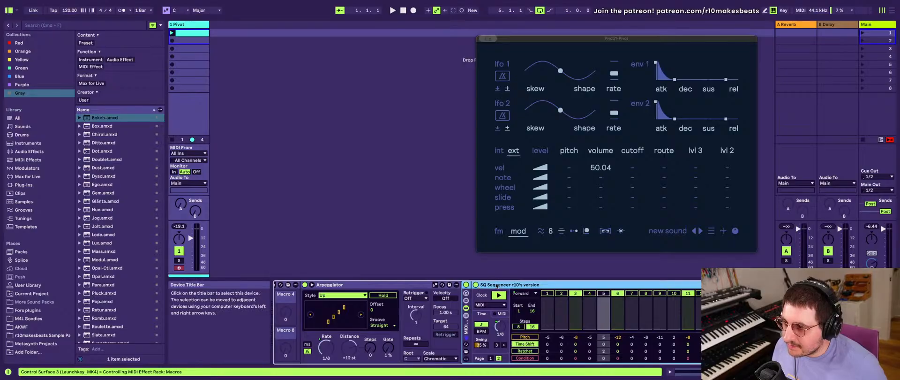
{"action": "left_click", "coordinate": [465, 308]}
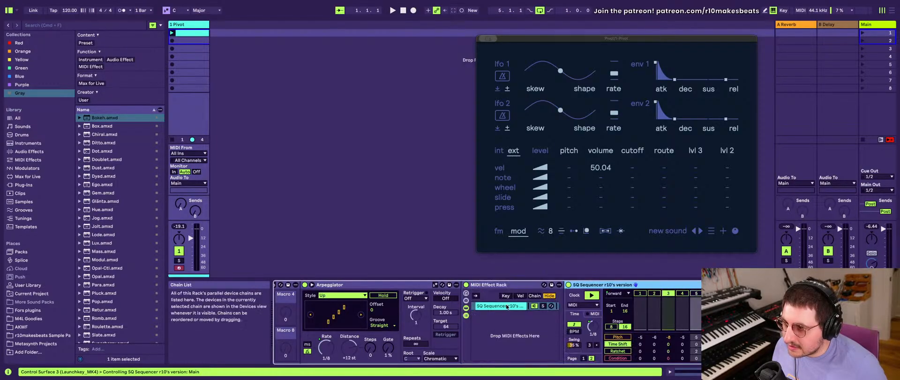
- Duplicate the SQ Sequencer chain in the new rack and select the first chain
{"action": "left_click", "coordinate": [516, 314]}
{"action": "left_click", "coordinate": [512, 305]}
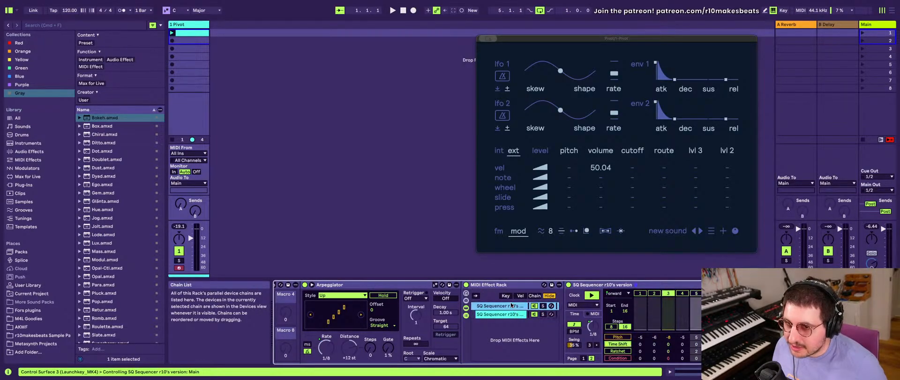
{"action": "left_click", "coordinate": [504, 307]}
{"action": "scroll", "coordinate": [504, 308], "scroll_direction": "left", "scroll_amount": 3}
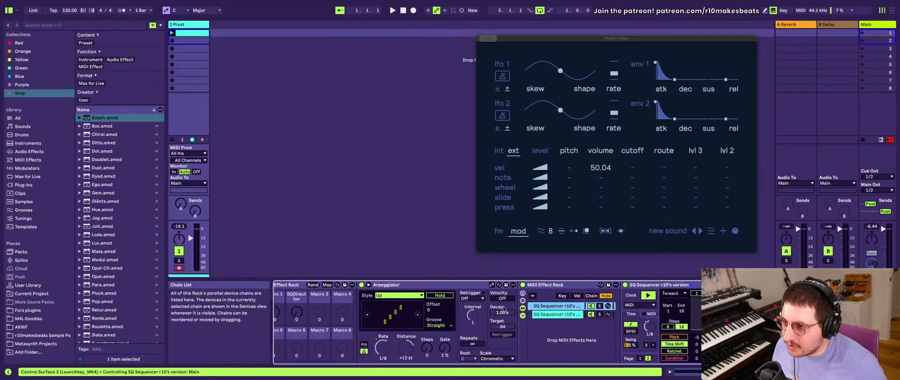
- Show the macro controls of the rack holding the two SQ Sequencer chains and select its second chain
{"action": "left_click", "coordinate": [523, 293]}
{"action": "scroll", "coordinate": [546, 303], "scroll_direction": "right", "scroll_amount": 5}
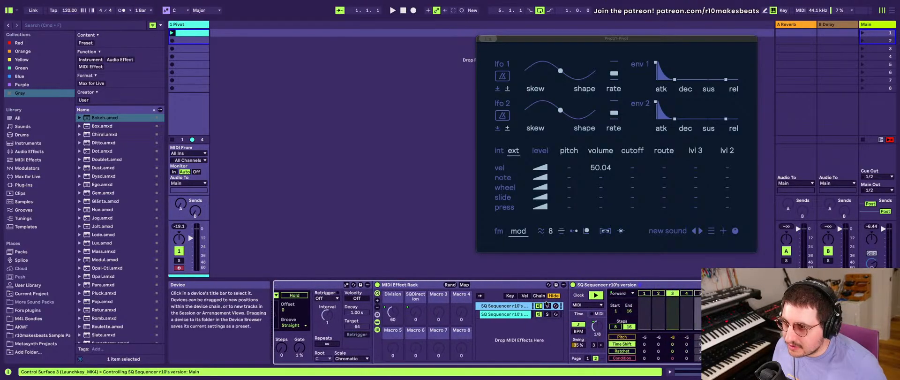
{"action": "scroll", "coordinate": [546, 303], "scroll_direction": "left", "scroll_amount": 4}
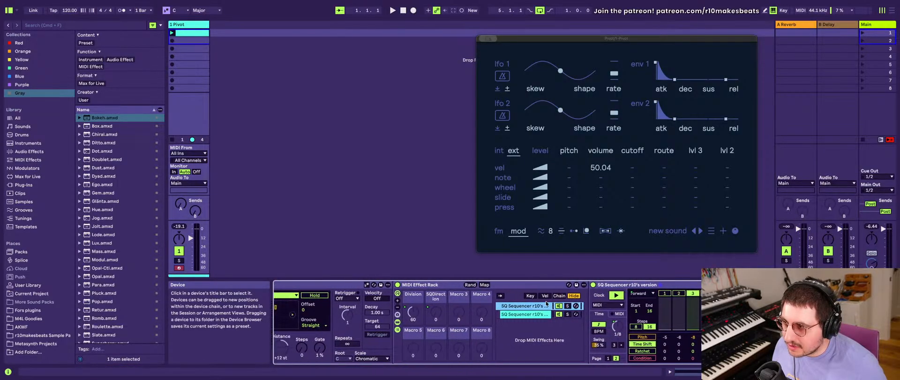
{"action": "left_click", "coordinate": [586, 314]}
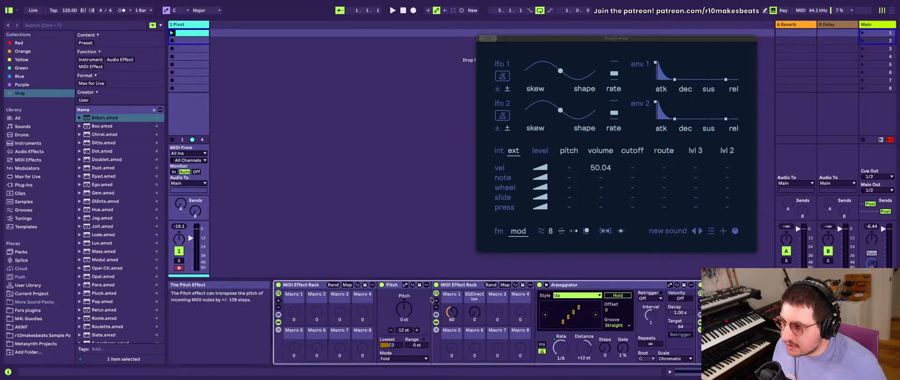
- Turn the outer rack's Macro 1 down to 0 and rename it Speed
{"action": "left_click_drag", "start_coordinate": [452, 307], "coordinate": [451, 328]}
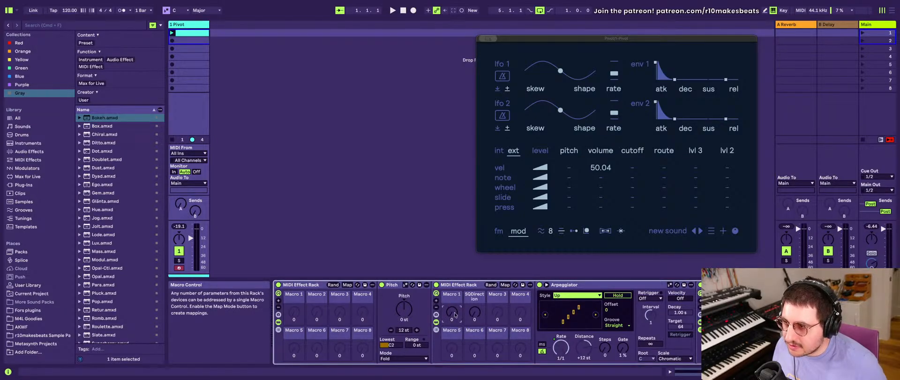
{"action": "key", "text": "super+r"}
{"action": "type", "text": "S"}
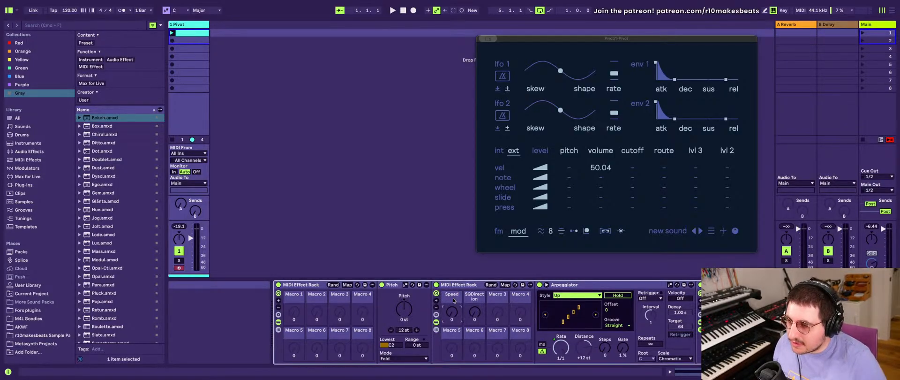
- Rename the outer rack's SQDirection macro to Playback direction
{"action": "left_click", "coordinate": [470, 295]}
{"action": "key", "text": "super+r"}
{"action": "type", "text": "Pla"}
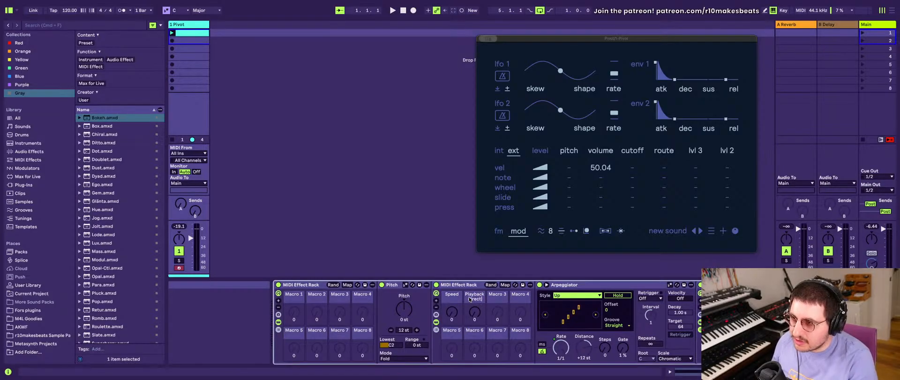
{"action": "left_click", "coordinate": [475, 312]}
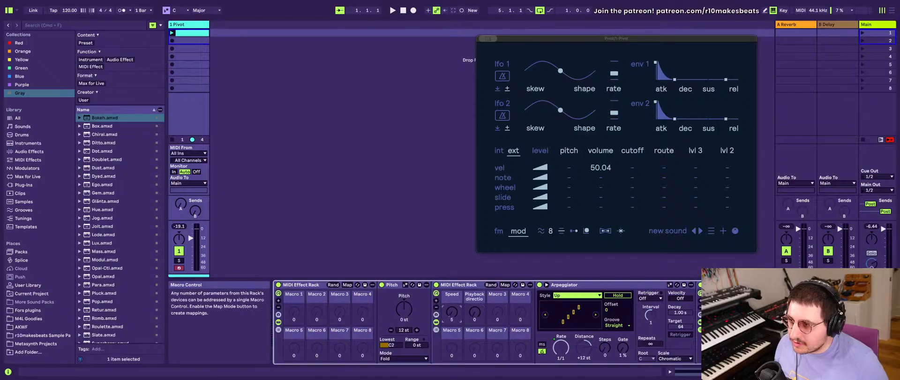
- Select the first SQ Sequencer chain and set the outer rack's Speed macro to 63
{"action": "left_click", "coordinate": [450, 311]}
{"action": "scroll", "coordinate": [562, 323], "scroll_direction": "right", "scroll_amount": 10}
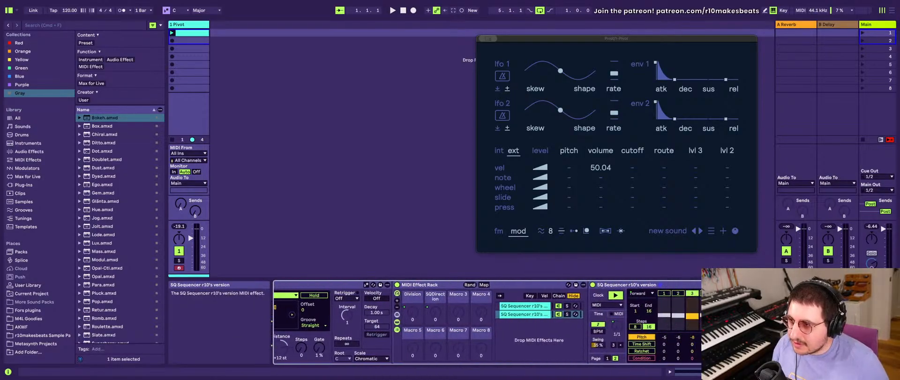
{"action": "left_click", "coordinate": [511, 307]}
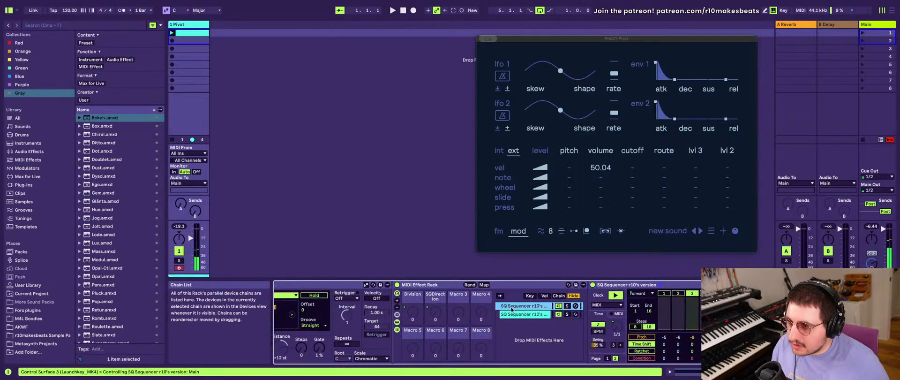
{"action": "scroll", "coordinate": [511, 309], "scroll_direction": "left", "scroll_amount": 8}
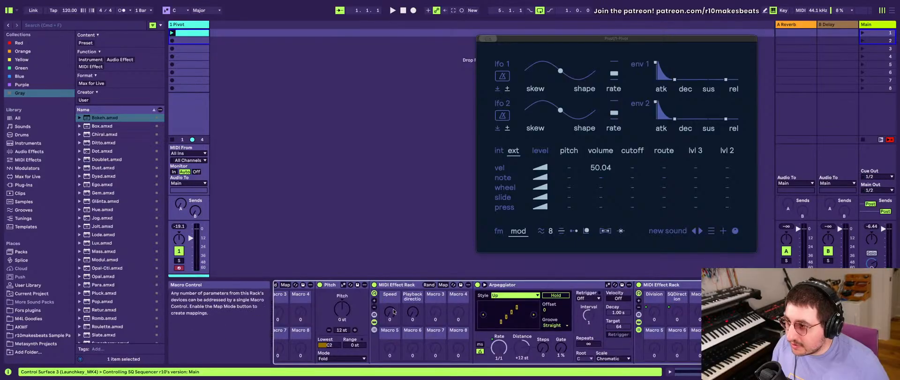
{"action": "left_click_drag", "start_coordinate": [392, 309], "coordinate": [391, 312]}
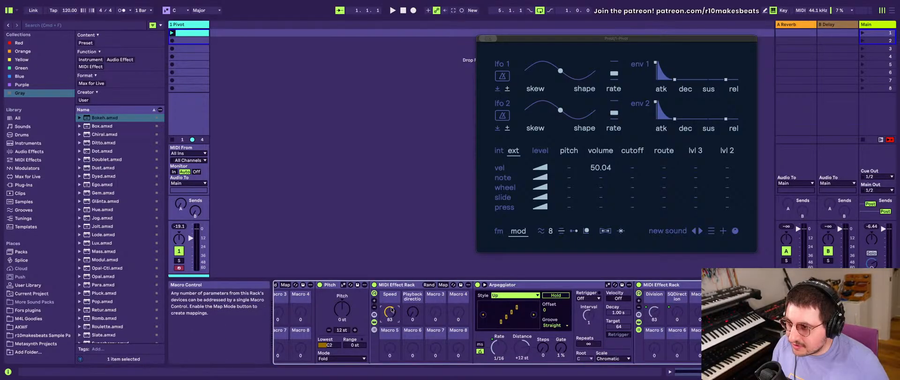
{"action": "scroll", "coordinate": [506, 319], "scroll_direction": "right", "scroll_amount": 7}
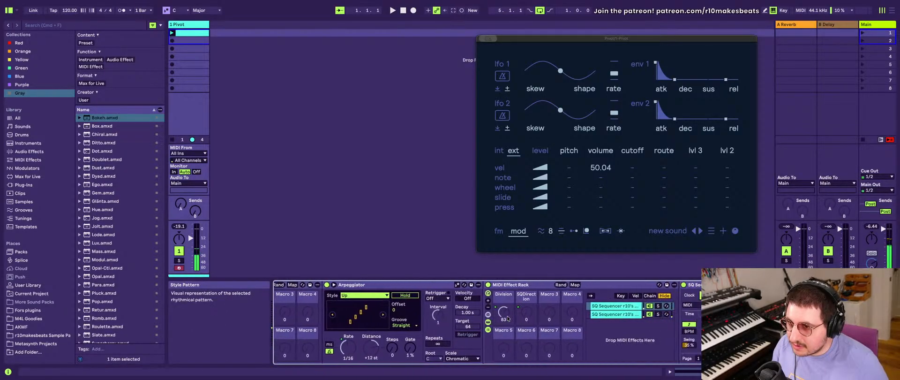
- Randomize the pitches in the second chain's SQ Sequencer and try a Time Shift of 44 on all steps, returning it to 0
{"action": "left_click", "coordinate": [560, 314]}
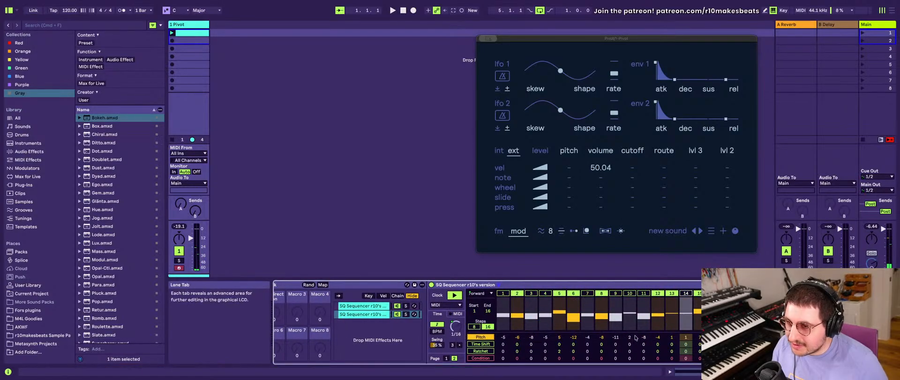
{"action": "left_click", "coordinate": [729, 337]}
{"action": "left_click", "coordinate": [729, 337]}
{"action": "left_click", "coordinate": [729, 337]}
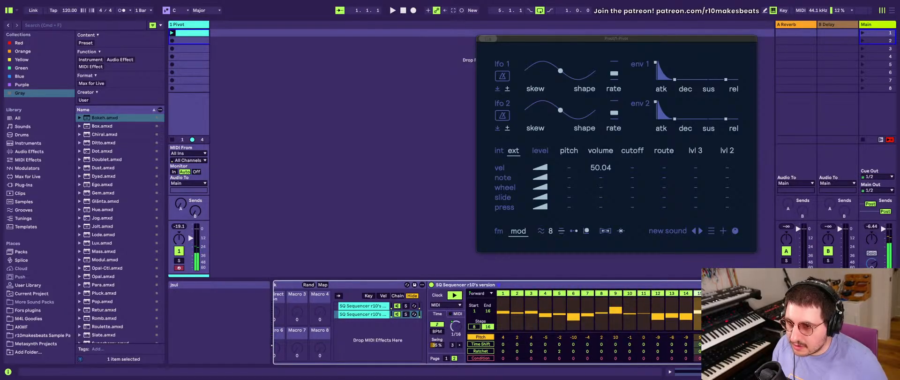
{"action": "left_click_drag", "start_coordinate": [729, 343], "coordinate": [729, 334]}
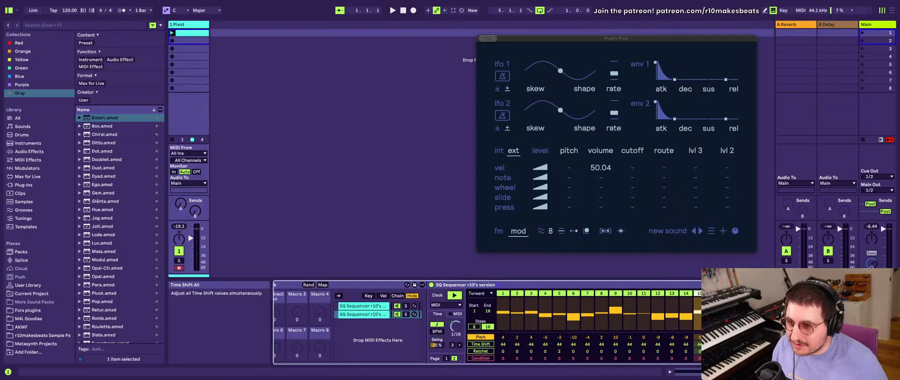
{"action": "double_click", "coordinate": [729, 344]}
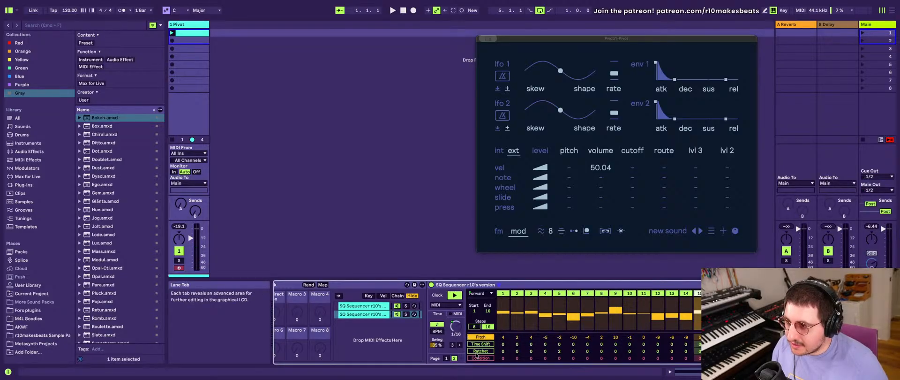
- Set all Octave values of the second chain's sequencer to 1 and randomize its pitches again
{"action": "left_click", "coordinate": [446, 358]}
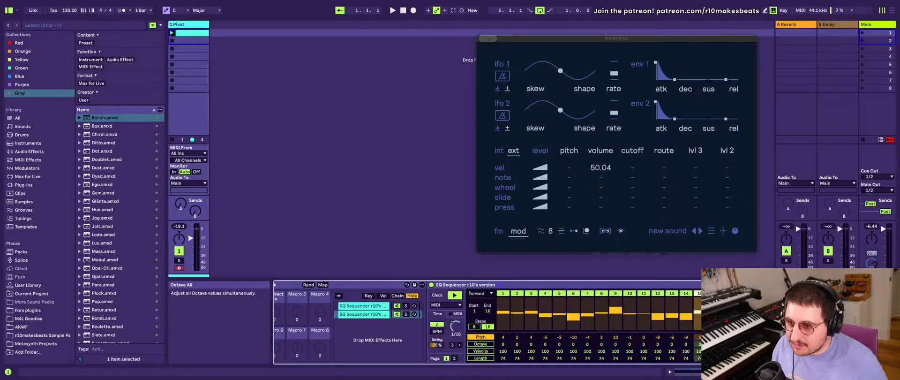
{"action": "left_click_drag", "start_coordinate": [729, 343], "coordinate": [729, 337]}
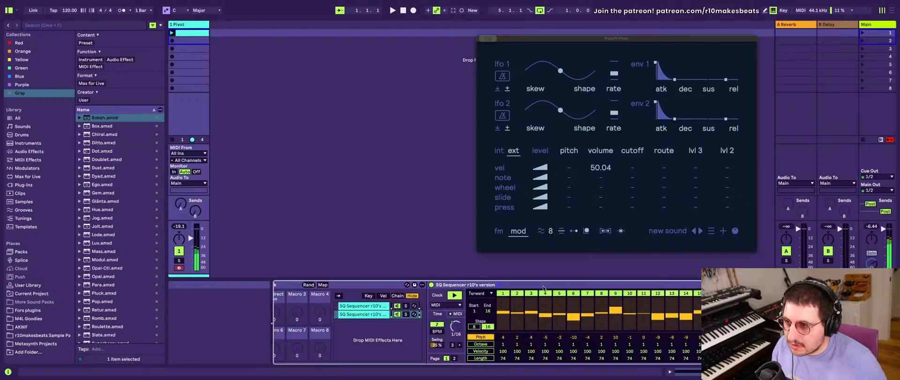
{"action": "left_click", "coordinate": [745, 337]}
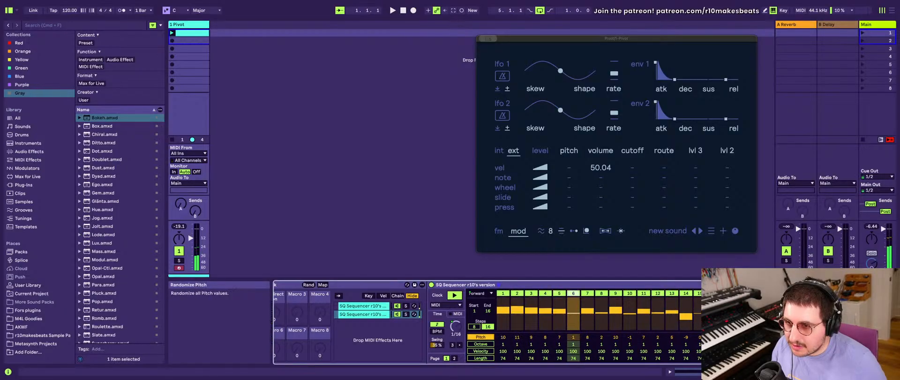
- Map the second chain's Follow Scale toggle to Macro 3 of the sequencer rack
{"action": "left_click", "coordinate": [761, 309]}
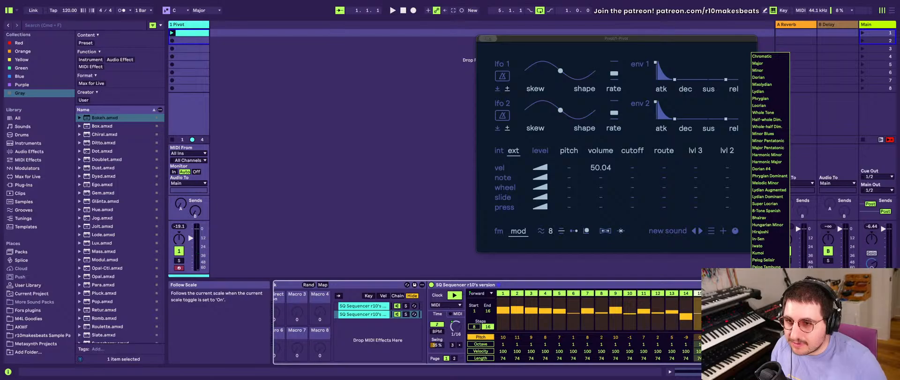
{"action": "key", "text": "Escape"}
{"action": "right_click", "coordinate": [751, 305]}
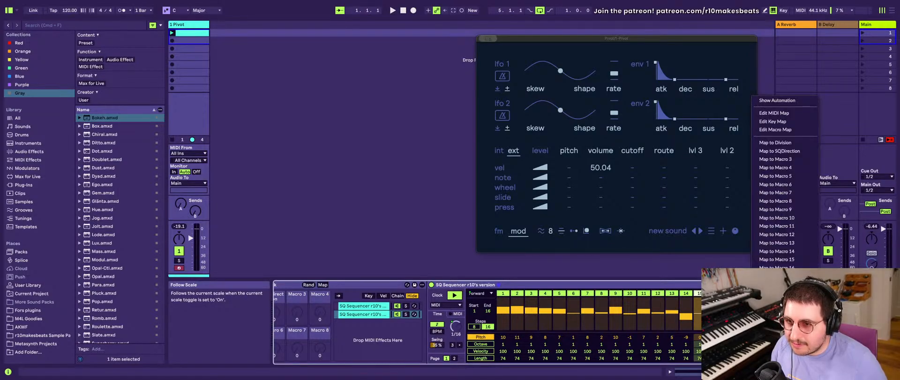
{"action": "left_click", "coordinate": [778, 159]}
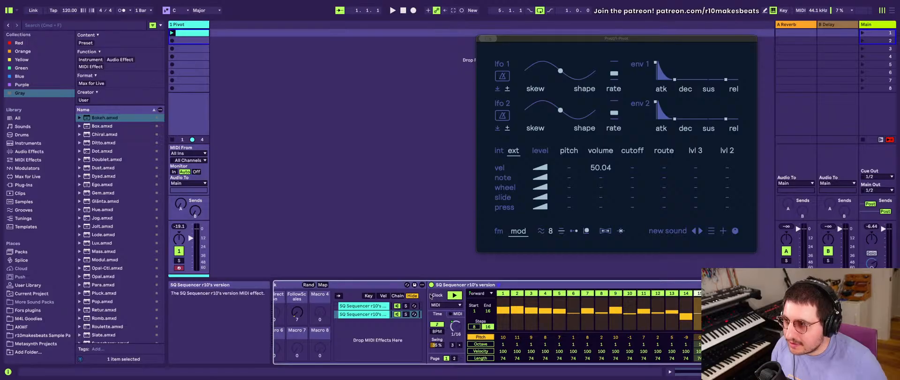
- Map the Follow Scale toggle of the first chain's SQ Sequencer to the FollowScales macro
{"action": "left_click", "coordinate": [358, 305]}
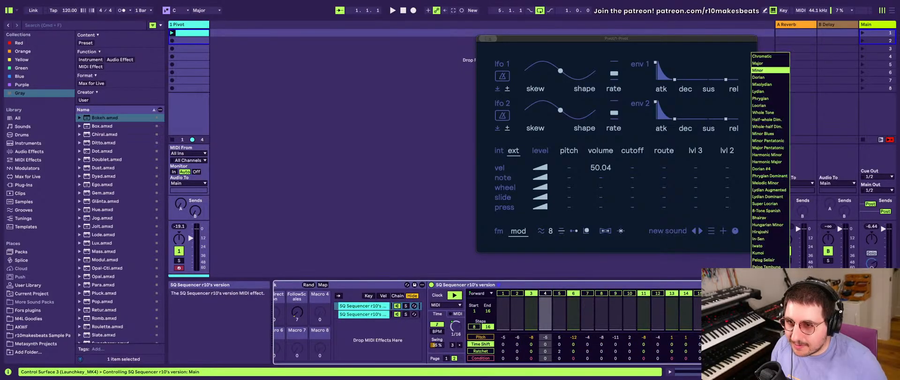
{"action": "left_click", "coordinate": [751, 307]}
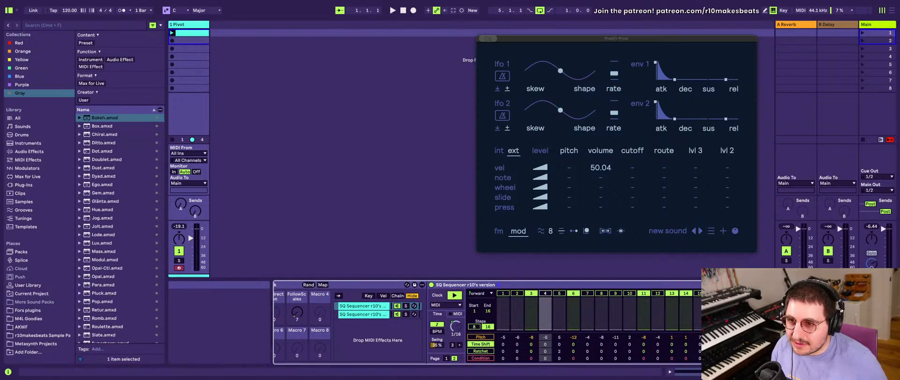
{"action": "right_click", "coordinate": [751, 307]}
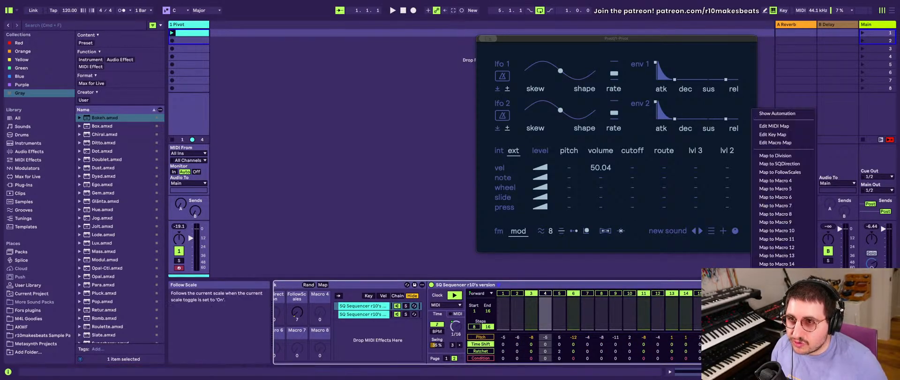
{"action": "left_click", "coordinate": [786, 171]}
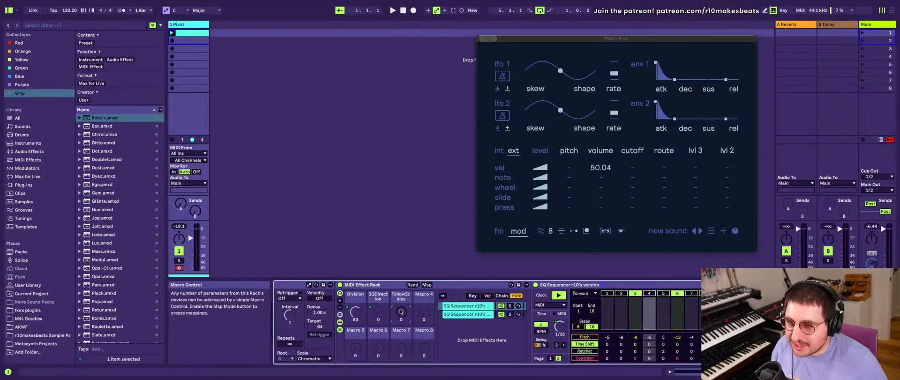
- Set the FollowScales macro to 43 and show the Pitch lane of the first chain's sequencer
{"action": "left_click_drag", "start_coordinate": [401, 312], "coordinate": [401, 311]}
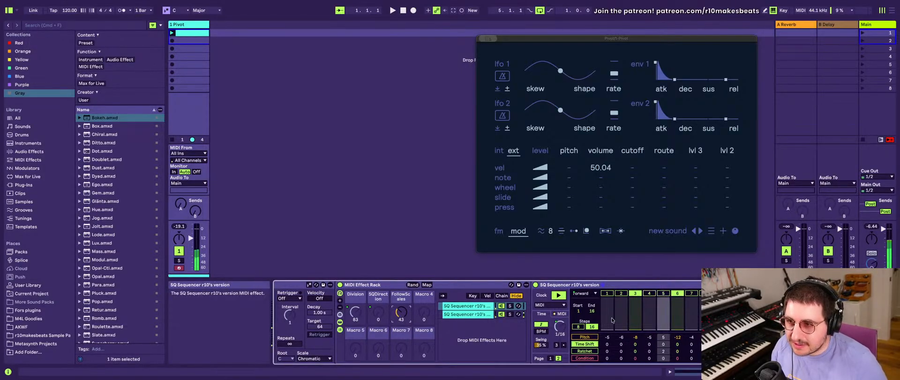
{"action": "scroll", "coordinate": [662, 327], "scroll_direction": "right", "scroll_amount": 5}
{"action": "scroll", "coordinate": [662, 327], "scroll_direction": "left", "scroll_amount": 5}
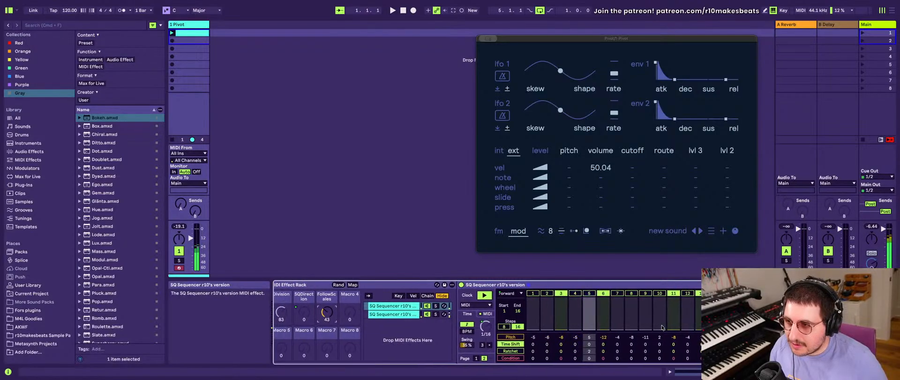
{"action": "scroll", "coordinate": [541, 312], "scroll_direction": "right", "scroll_amount": 1}
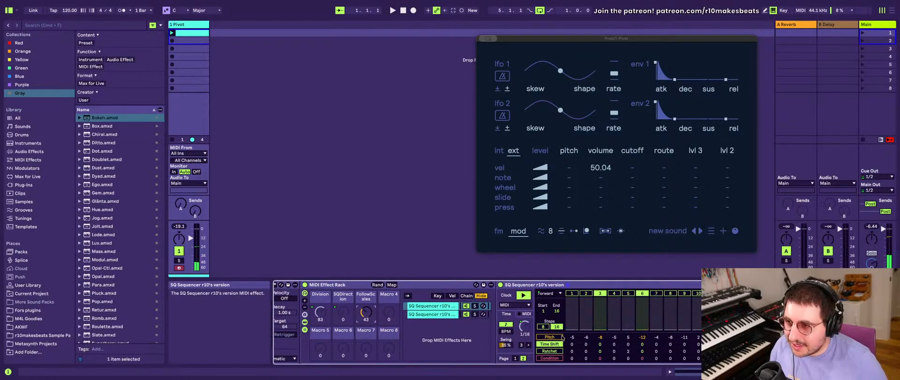
{"action": "left_click", "coordinate": [560, 337]}
- Rename the first sequencer chain Bass and the second one Melody
{"action": "left_click", "coordinate": [431, 307]}
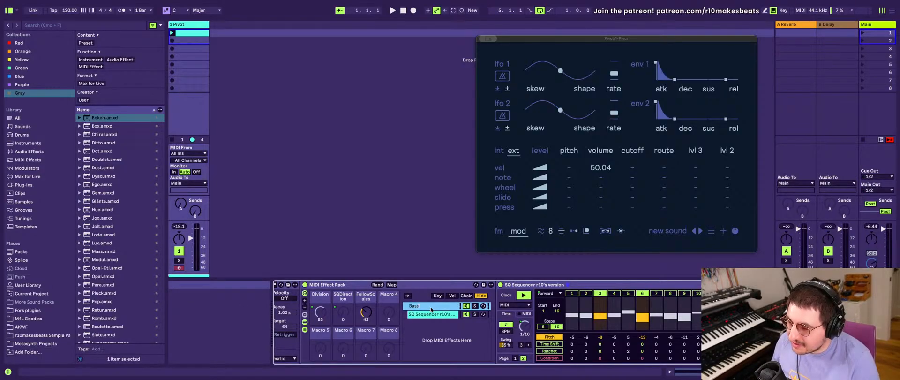
{"action": "left_click", "coordinate": [427, 315]}
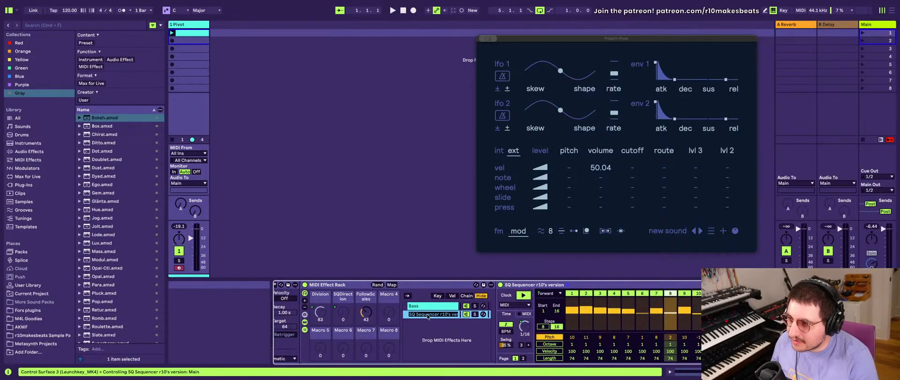
{"action": "type", "text": "Melody"}
- Open the Bass chain's sequencer on page 1 with octave settings and randomize all its Octave values
{"action": "left_click", "coordinate": [430, 306]}
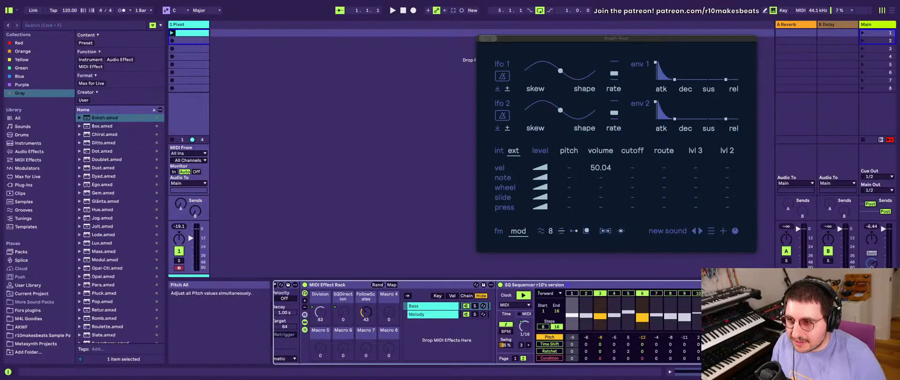
{"action": "left_click", "coordinate": [599, 343]}
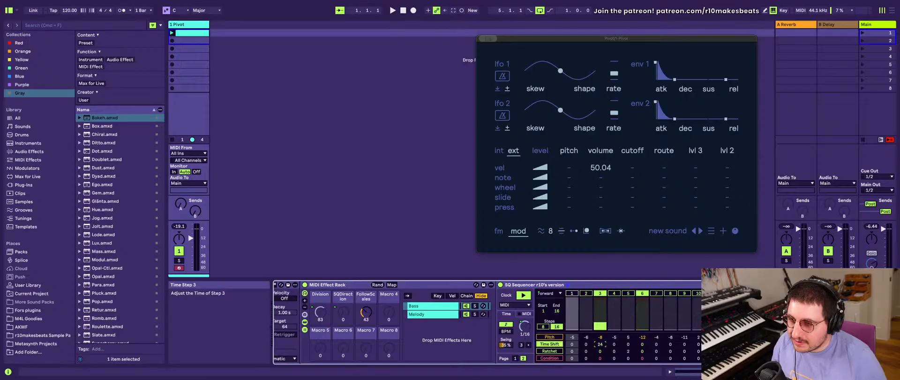
{"action": "left_click", "coordinate": [516, 358]}
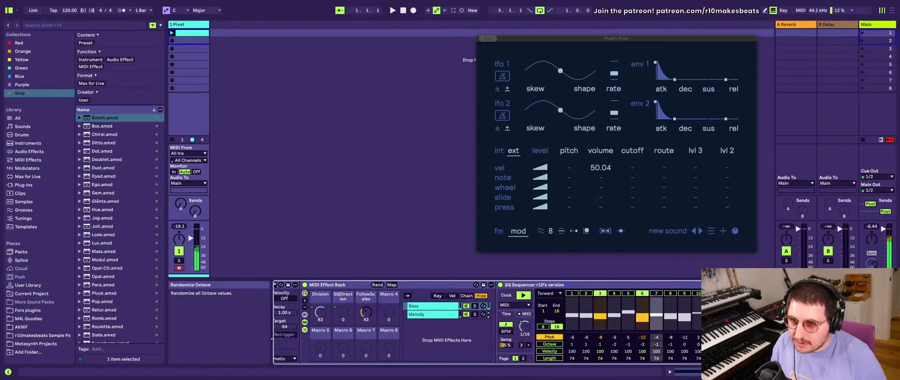
{"action": "left_click", "coordinate": [813, 344]}
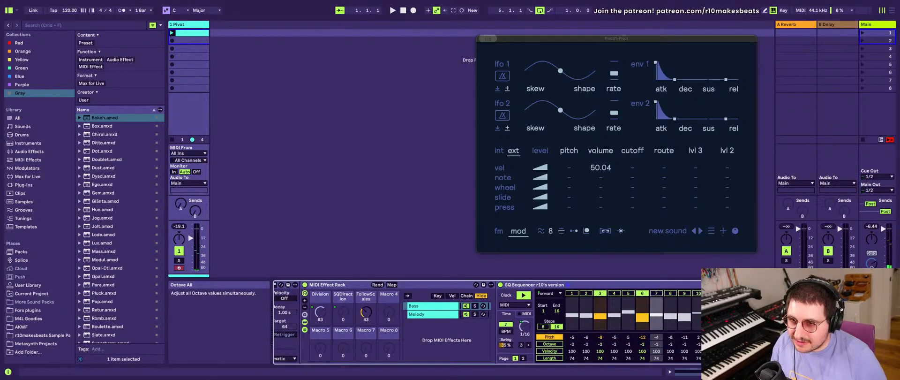
- Randomize all Pitch values of the Bass chain's sequencer several times to get a new note pattern
{"action": "left_click", "coordinate": [813, 337]}
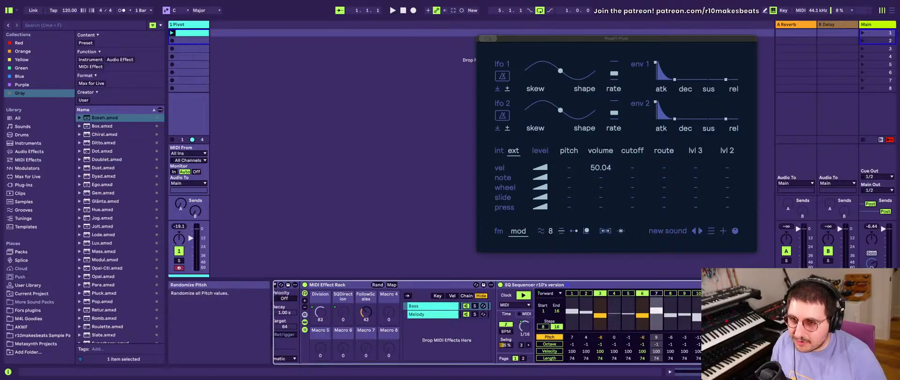
{"action": "left_click", "coordinate": [813, 337]}
{"action": "left_click", "coordinate": [813, 337]}
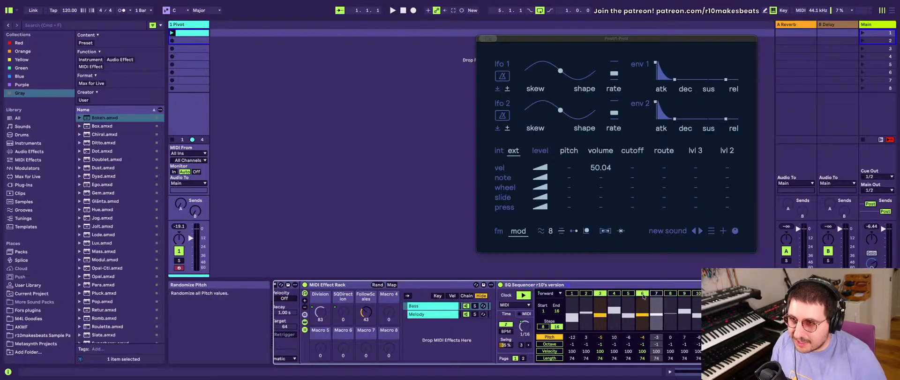
- Reset all steps of the Bass sequencer and repeatedly randomize which steps are switched on or off
{"action": "left_click", "coordinate": [572, 294]}
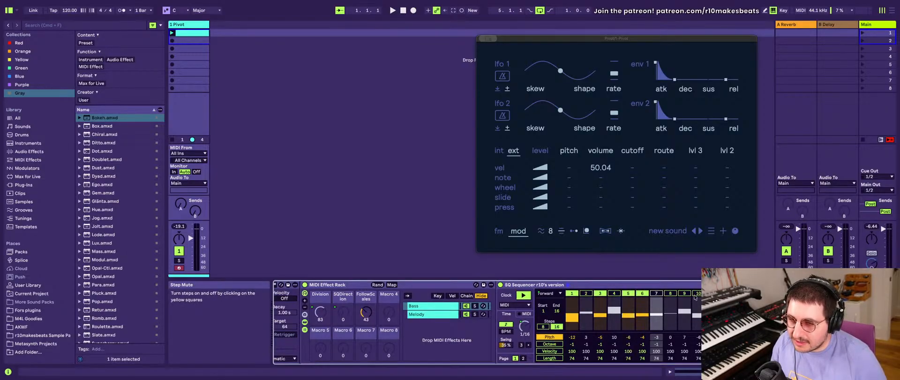
{"action": "left_click", "coordinate": [810, 294]}
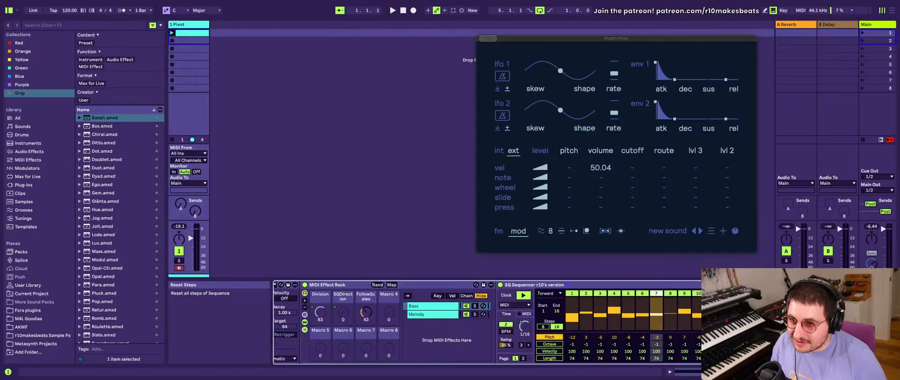
{"action": "left_click", "coordinate": [802, 294]}
{"action": "left_click", "coordinate": [803, 294]}
{"action": "left_click", "coordinate": [802, 294]}
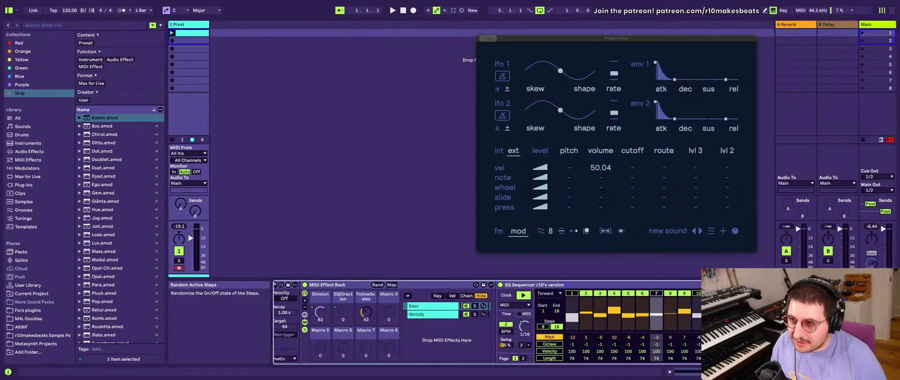
{"action": "left_click", "coordinate": [802, 294]}
{"action": "left_click", "coordinate": [802, 294]}
{"action": "left_click", "coordinate": [803, 293]}
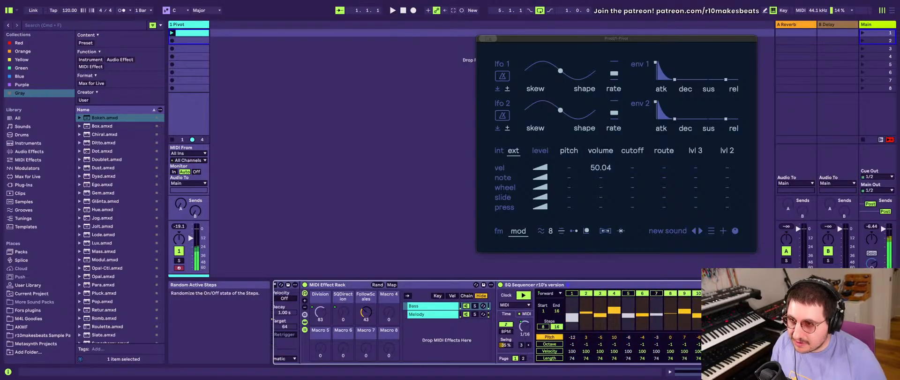
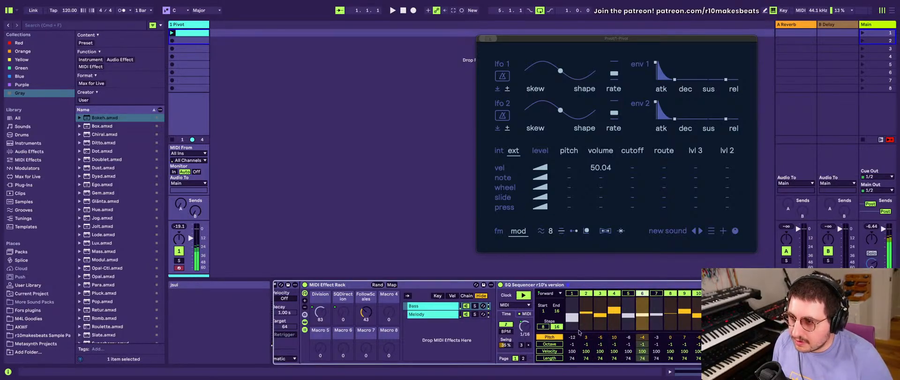
- Remove the Box effect from the device chain between Pivot and Bokeh
{"action": "scroll", "coordinate": [648, 321], "scroll_direction": "right", "scroll_amount": 3}
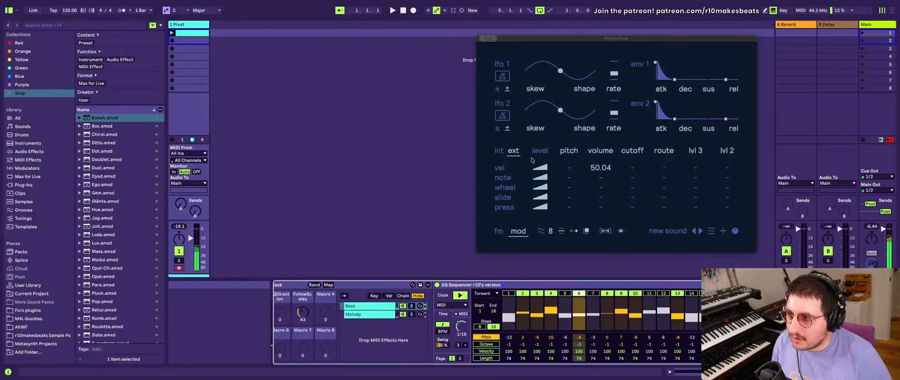
{"action": "scroll", "coordinate": [469, 323], "scroll_direction": "right", "scroll_amount": 5}
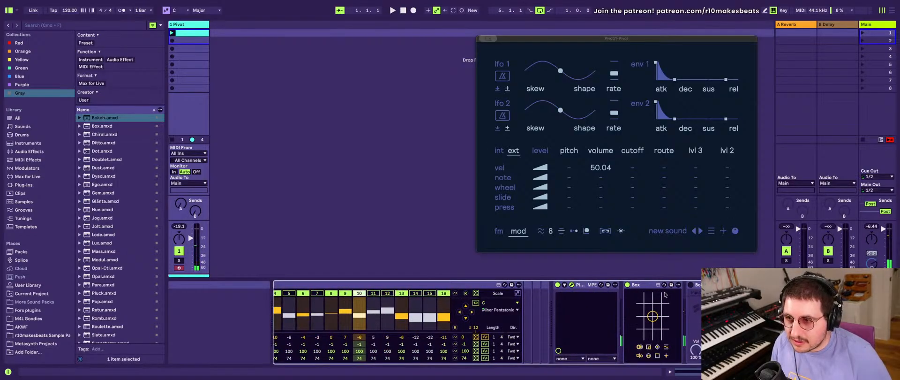
{"action": "scroll", "coordinate": [643, 295], "scroll_direction": "left", "scroll_amount": 1}
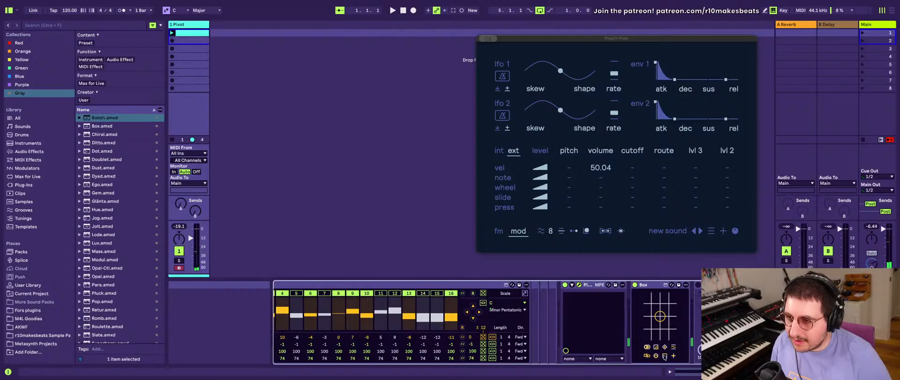
{"action": "left_click", "coordinate": [653, 286]}
{"action": "key", "text": "Delete"}
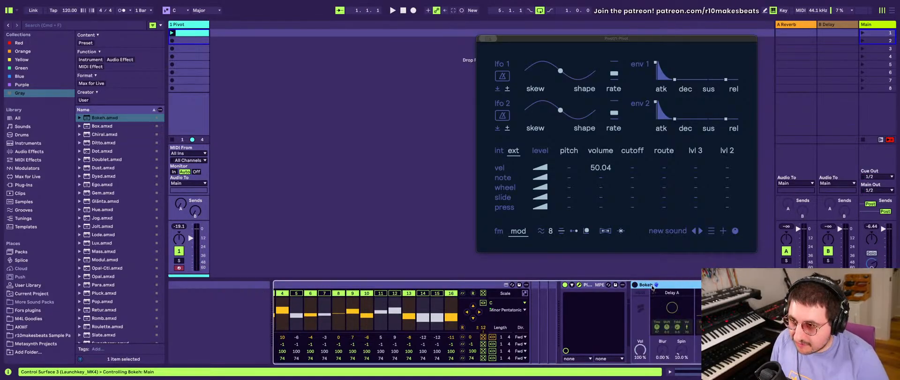
- Add the stock Reverb audio effect between Pivot and Bokeh
{"action": "scroll", "coordinate": [113, 249], "scroll_direction": "down", "scroll_amount": 2}
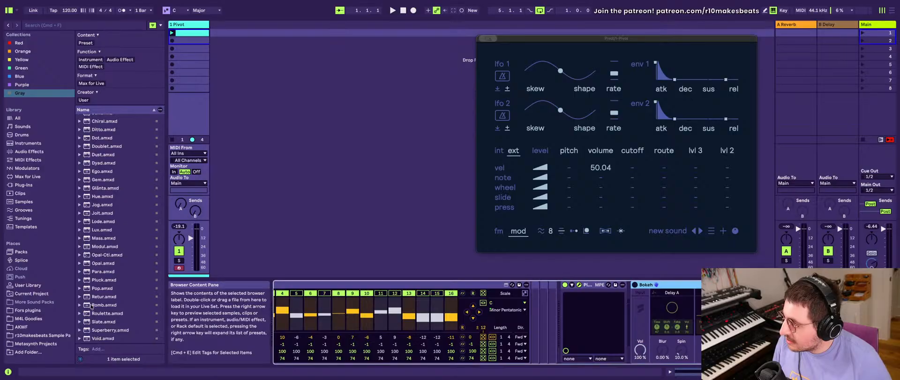
{"action": "scroll", "coordinate": [92, 305], "scroll_direction": "up", "scroll_amount": 1}
{"action": "left_click", "coordinate": [30, 152]}
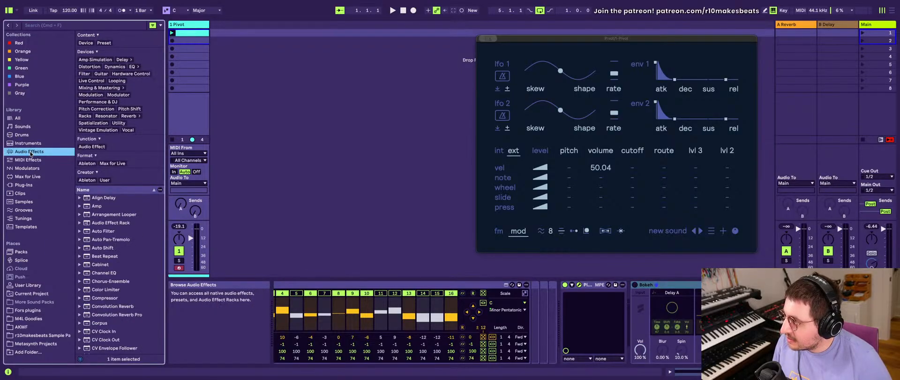
{"action": "scroll", "coordinate": [134, 260], "scroll_direction": "down", "scroll_amount": 15}
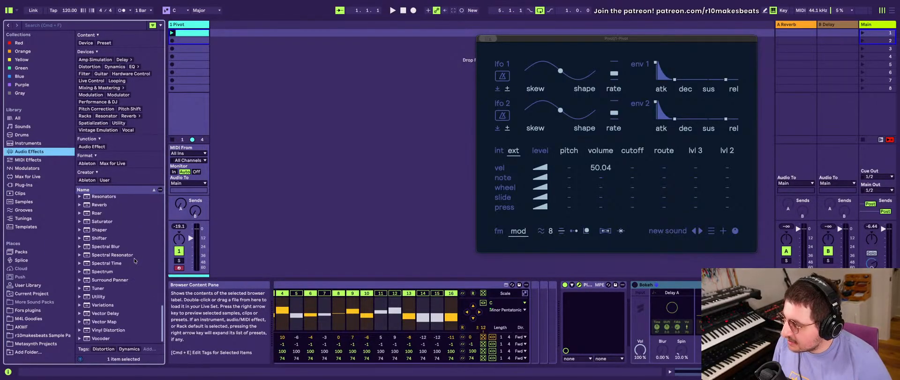
{"action": "scroll", "coordinate": [134, 261], "scroll_direction": "up", "scroll_amount": 1}
{"action": "left_click", "coordinate": [109, 222]}
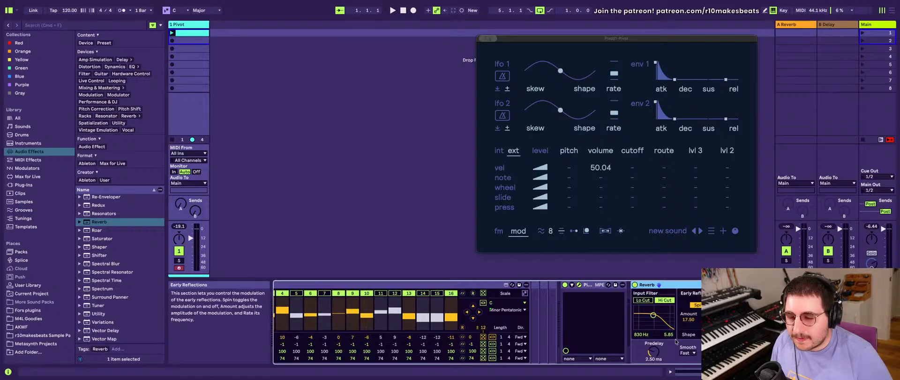
- Set the Reverb's input filter to 7.93 kHz, Size to 108.09, Decay to 3.16 s and Dry/Wet to 58%, with Chorus off
{"action": "left_click_drag", "start_coordinate": [652, 314], "coordinate": [666, 314]}
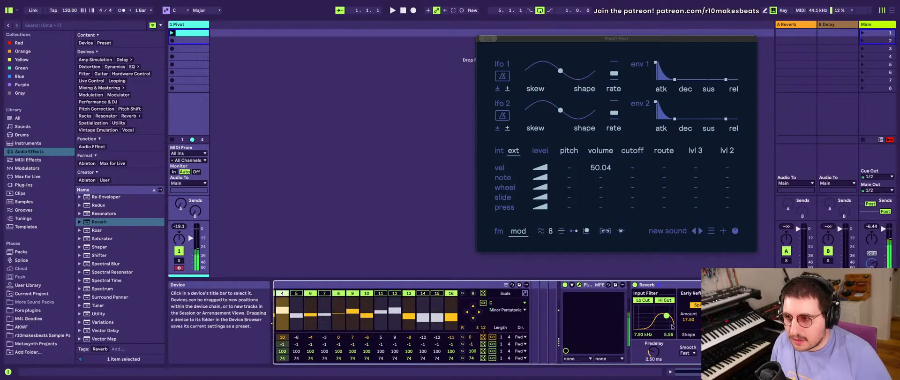
{"action": "scroll", "coordinate": [672, 327], "scroll_direction": "right", "scroll_amount": 5}
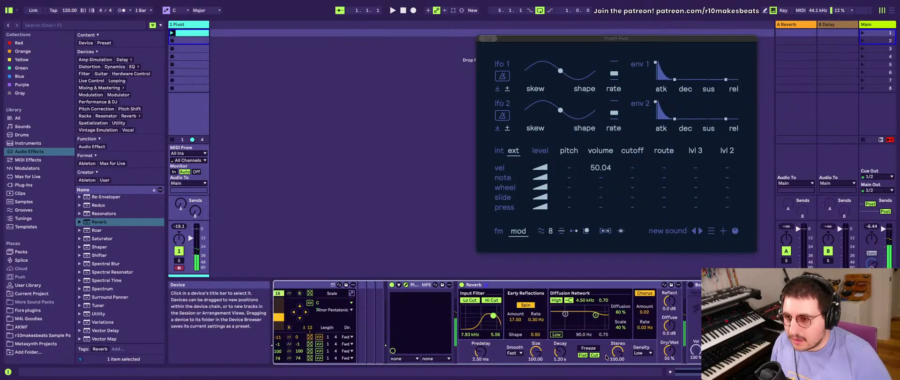
{"action": "left_click_drag", "start_coordinate": [560, 350], "coordinate": [560, 363]}
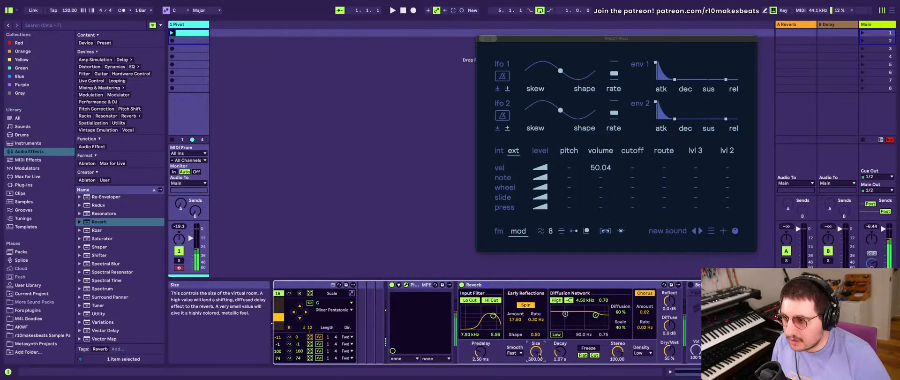
{"action": "scroll", "coordinate": [496, 323], "scroll_direction": "left", "scroll_amount": 4}
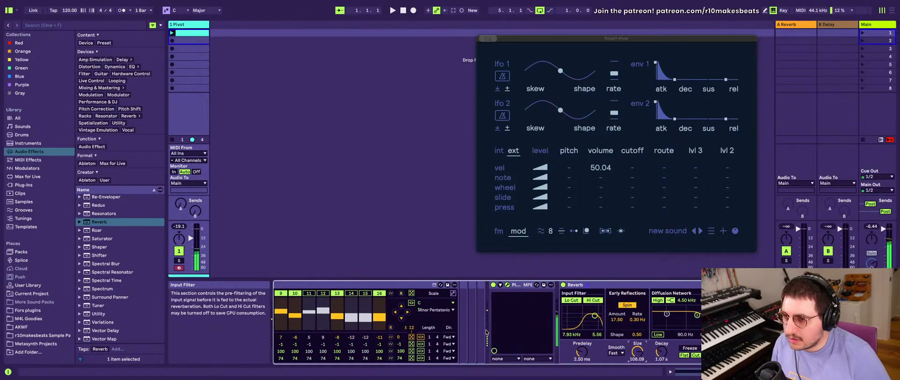
{"action": "scroll", "coordinate": [497, 323], "scroll_direction": "right", "scroll_amount": 4}
{"action": "left_click_drag", "start_coordinate": [669, 350], "coordinate": [669, 323]}
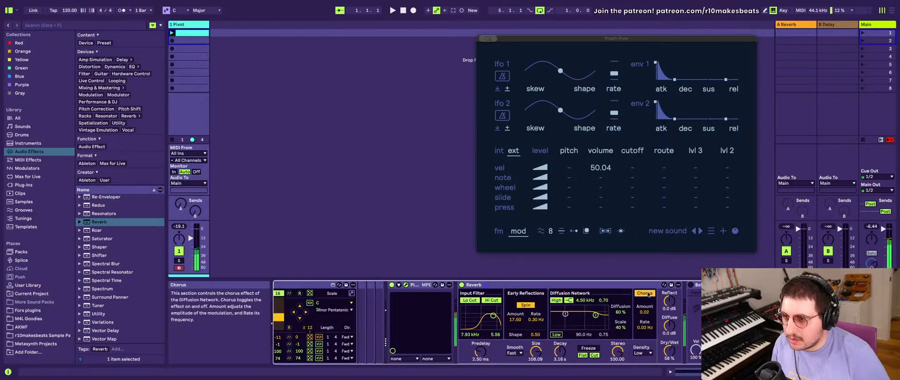
{"action": "scroll", "coordinate": [539, 309], "scroll_direction": "left", "scroll_amount": 5}
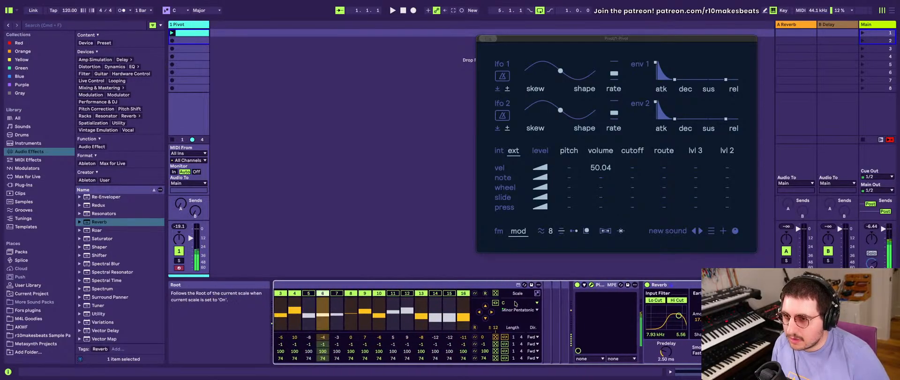
{"action": "scroll", "coordinate": [514, 303], "scroll_direction": "left", "scroll_amount": 5}
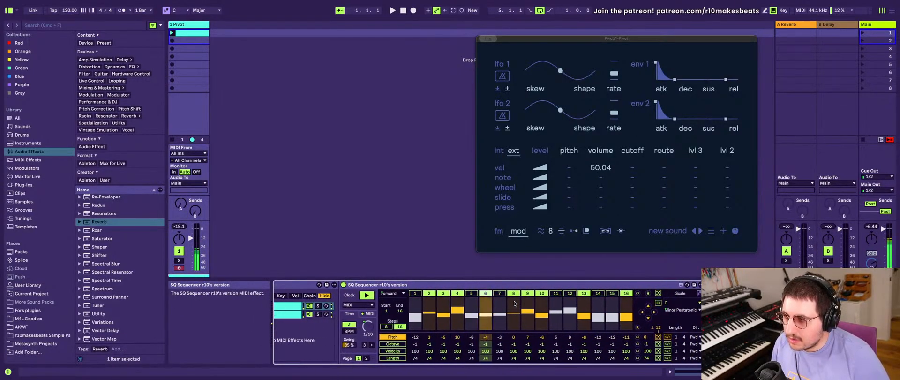
{"action": "scroll", "coordinate": [446, 319], "scroll_direction": "right", "scroll_amount": 5}
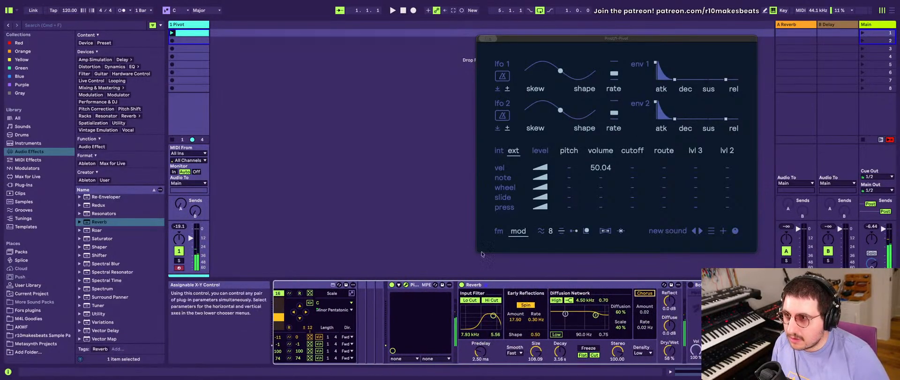
- On Pivot's fm page, lower the filter cutoff and set the filter envelope's attack to about 46
{"action": "left_click", "coordinate": [516, 234]}
{"action": "left_click_drag", "start_coordinate": [579, 189], "coordinate": [546, 180]}
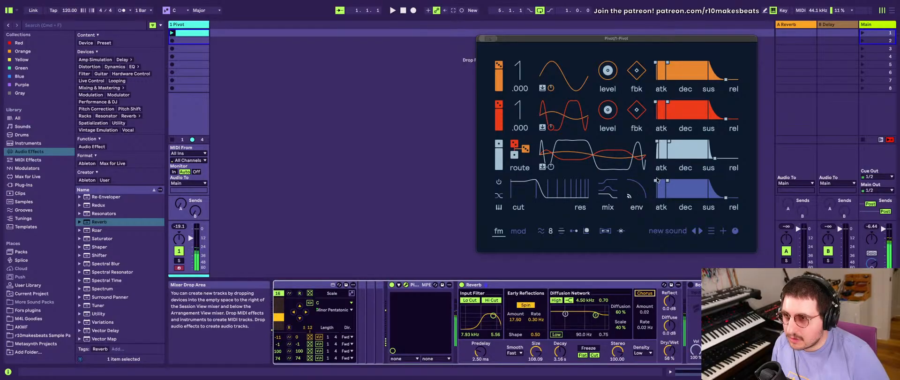
{"action": "left_click_drag", "start_coordinate": [656, 179], "coordinate": [664, 179]}
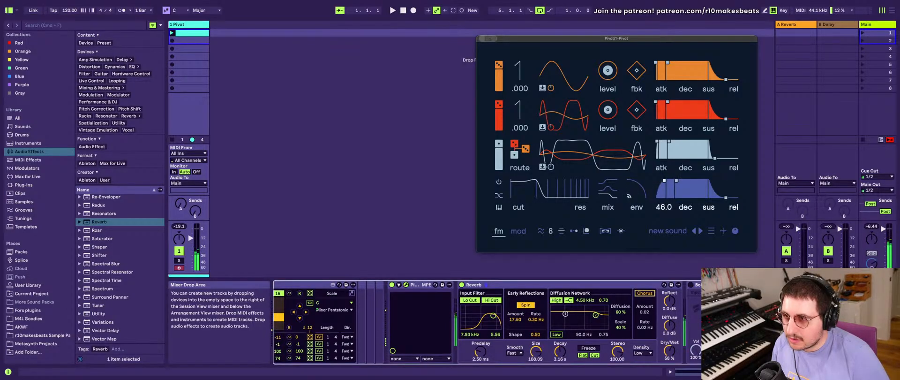
{"action": "left_click_drag", "start_coordinate": [537, 184], "coordinate": [539, 190]}
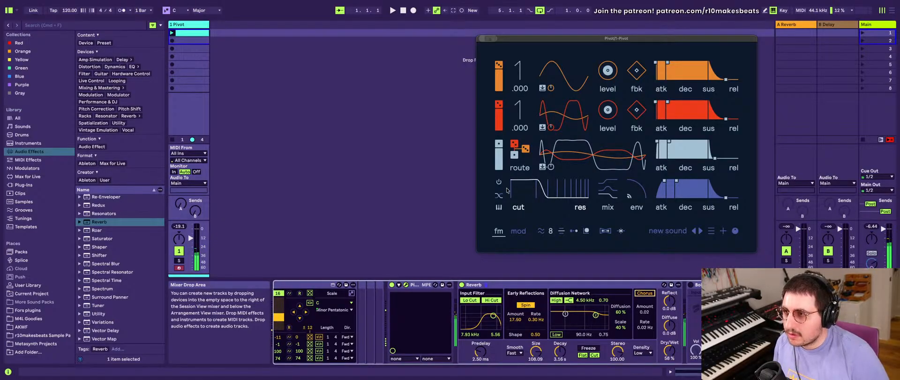
- Set the first step's Pitch in the Bass sequencer to -7
{"action": "scroll", "coordinate": [355, 321], "scroll_direction": "left", "scroll_amount": 9}
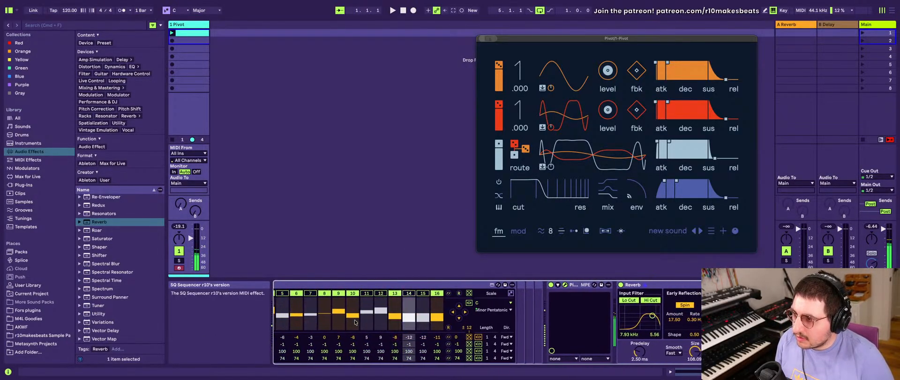
{"action": "scroll", "coordinate": [354, 319], "scroll_direction": "right", "scroll_amount": 1}
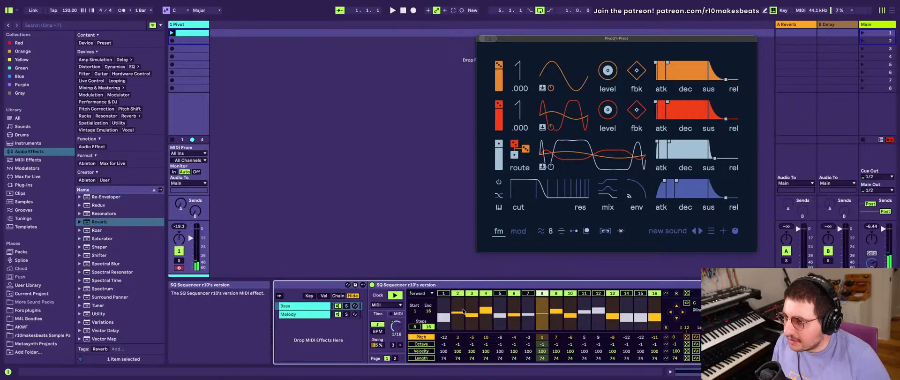
{"action": "left_click", "coordinate": [463, 310]}
{"action": "scroll", "coordinate": [463, 309], "scroll_direction": "left", "scroll_amount": 4}
{"action": "scroll", "coordinate": [463, 309], "scroll_direction": "right", "scroll_amount": 6}
{"action": "scroll", "coordinate": [463, 310], "scroll_direction": "left", "scroll_amount": 4}
{"action": "left_click", "coordinate": [473, 303]}
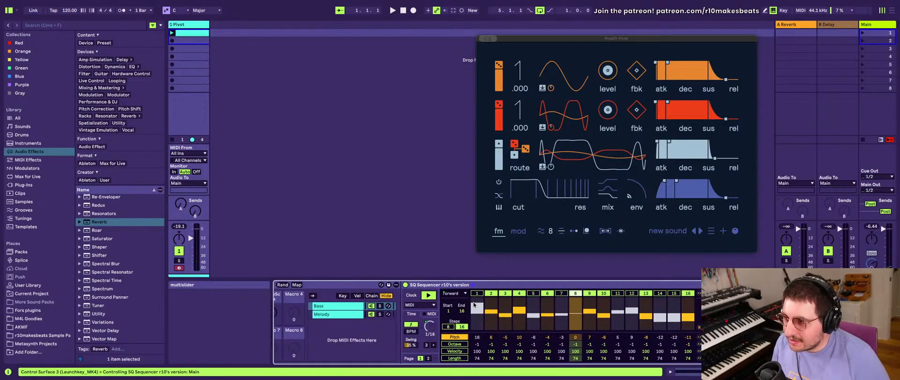
{"action": "left_click_drag", "start_coordinate": [474, 308], "coordinate": [474, 316]}
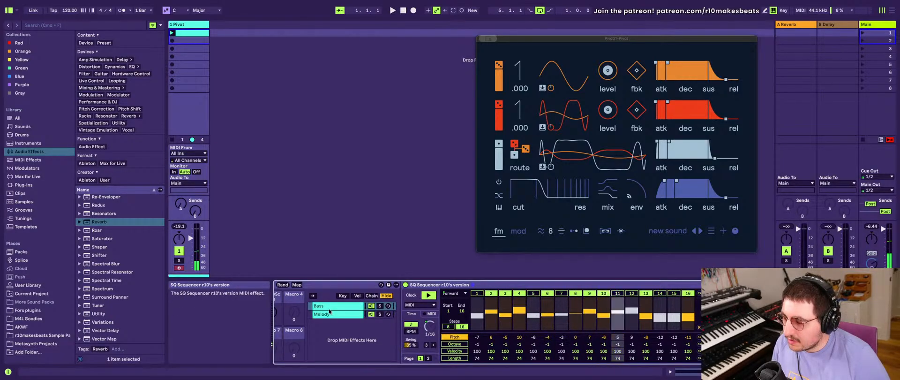
- Compare the sequencer patterns of the Bass and Melody chains
{"action": "scroll", "coordinate": [347, 311], "scroll_direction": "left", "scroll_amount": 2}
{"action": "scroll", "coordinate": [358, 311], "scroll_direction": "left", "scroll_amount": 5}
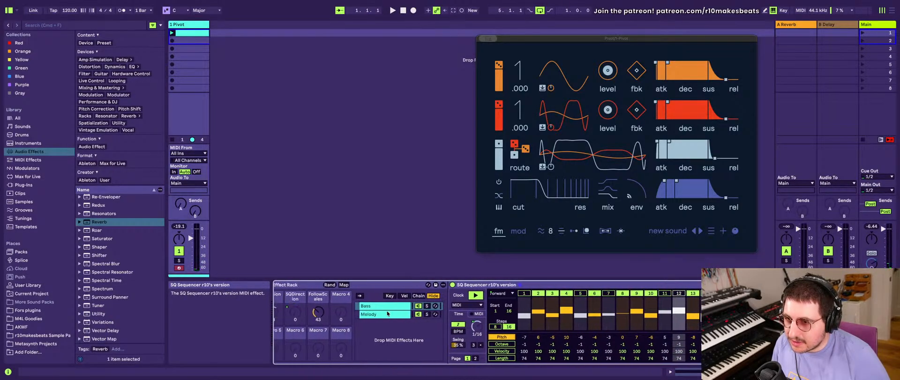
{"action": "scroll", "coordinate": [339, 312], "scroll_direction": "left", "scroll_amount": 3}
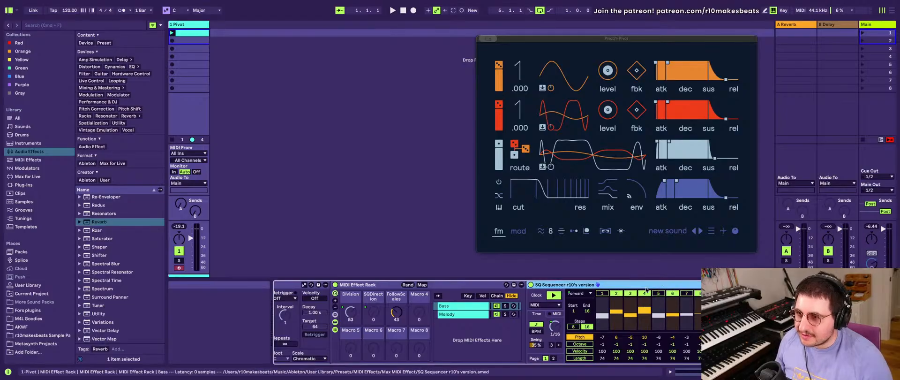
{"action": "scroll", "coordinate": [594, 285], "scroll_direction": "right", "scroll_amount": 2}
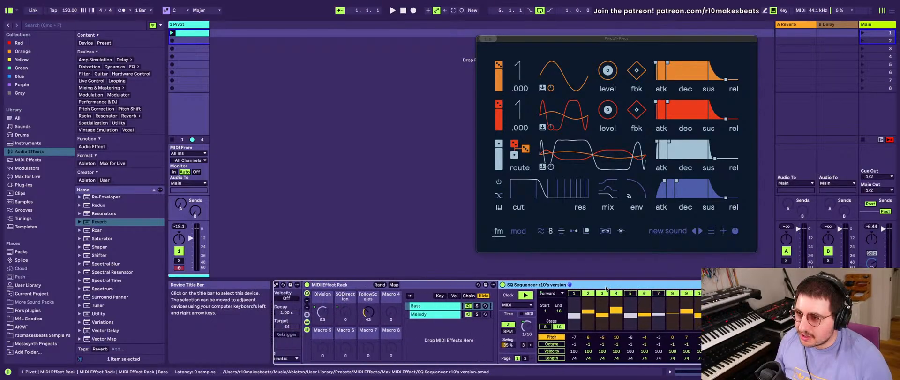
{"action": "left_click", "coordinate": [419, 305]}
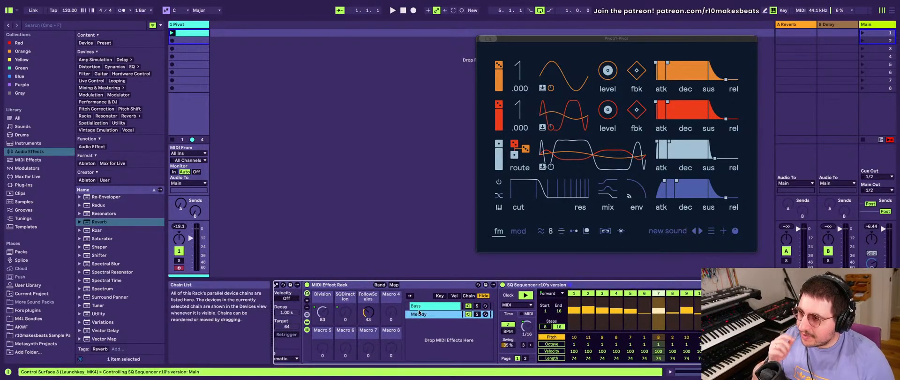
{"action": "left_click", "coordinate": [426, 317]}
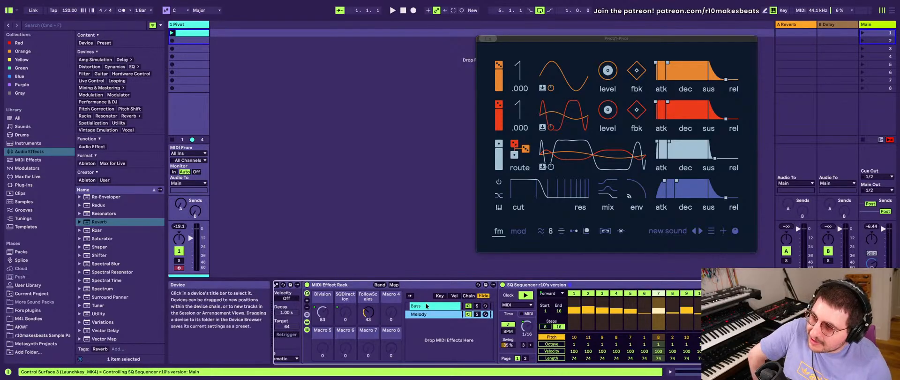
- Group the Bass chain's SQ Sequencer into its own nested MIDI Effect Rack
{"action": "left_click", "coordinate": [426, 305]}
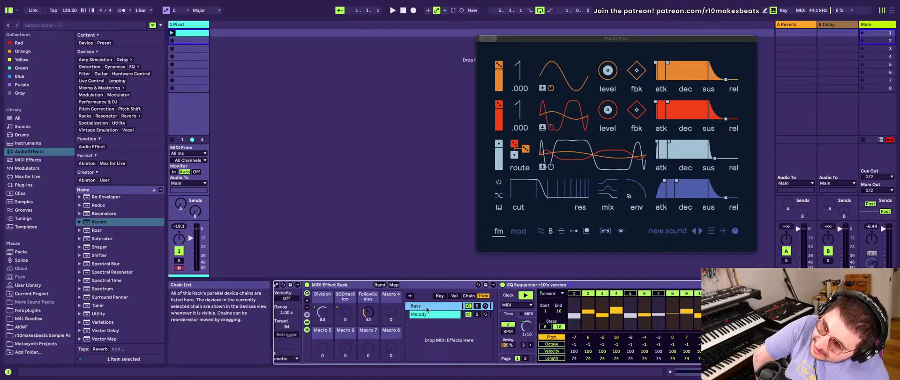
{"action": "left_click", "coordinate": [567, 285]}
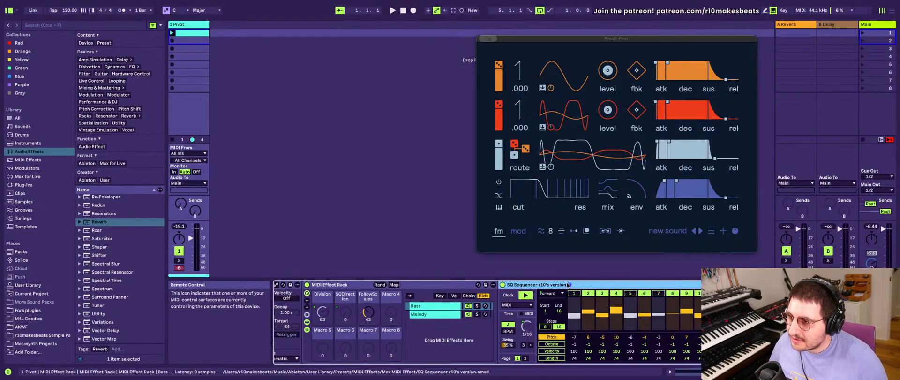
{"action": "key", "text": "super+g"}
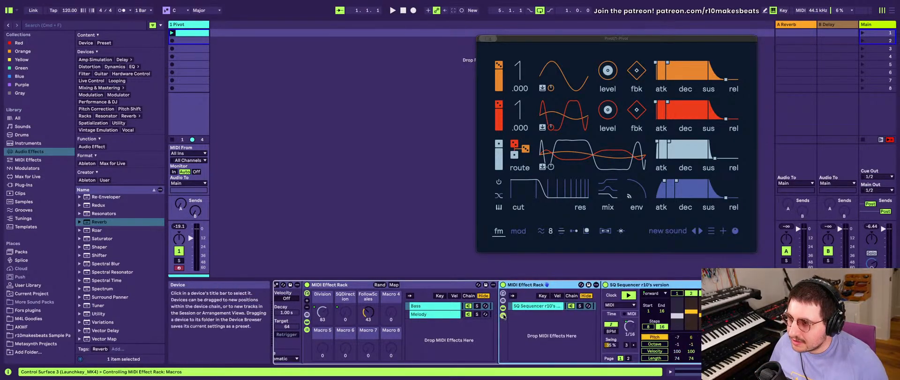
{"action": "scroll", "coordinate": [534, 320], "scroll_direction": "right", "scroll_amount": 5}
{"action": "scroll", "coordinate": [533, 320], "scroll_direction": "left", "scroll_amount": 4}
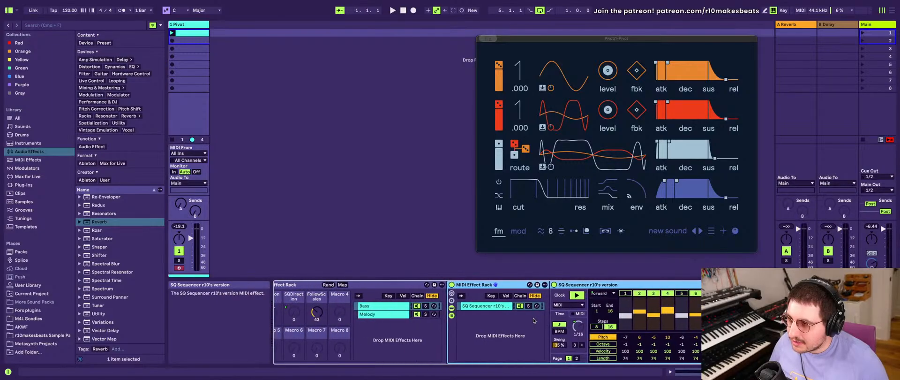
{"action": "scroll", "coordinate": [496, 320], "scroll_direction": "right", "scroll_amount": 3}
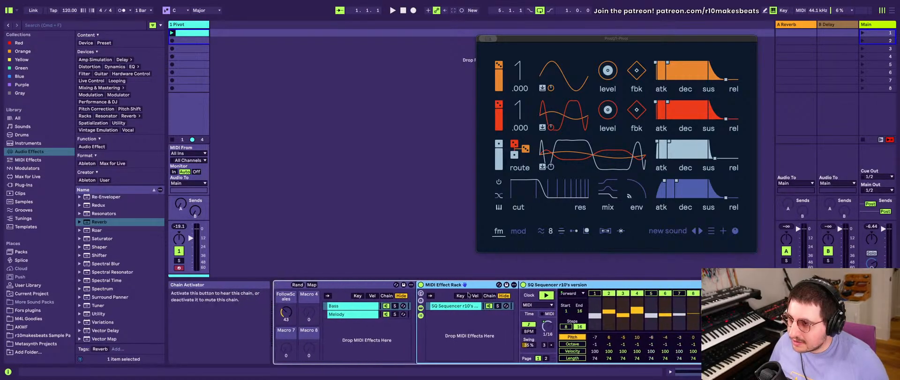
- Show the macro controls of the nested rack in the Bass chain and expand them to 16 macros
{"action": "left_click", "coordinate": [420, 292]}
{"action": "scroll", "coordinate": [539, 324], "scroll_direction": "right", "scroll_amount": 5}
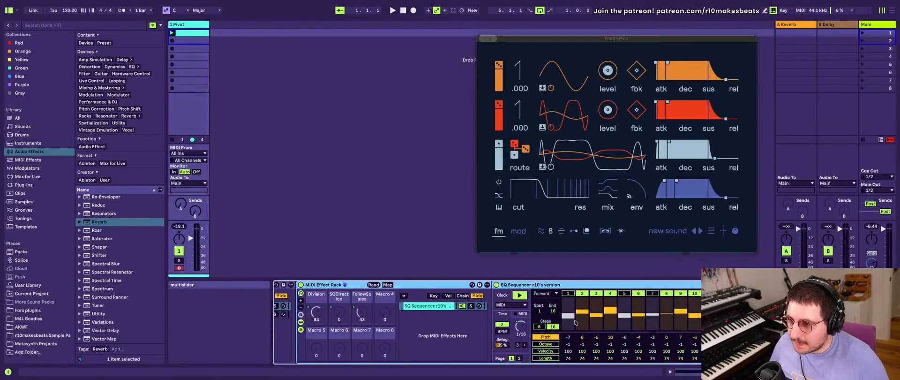
{"action": "left_click", "coordinate": [568, 337]}
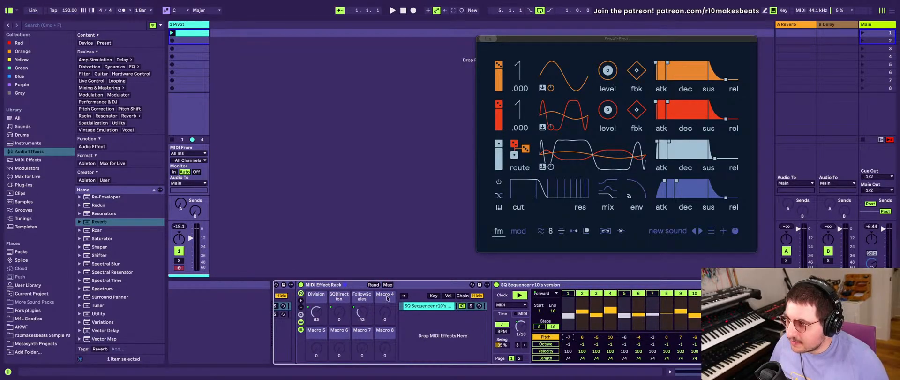
{"action": "scroll", "coordinate": [460, 312], "scroll_direction": "left", "scroll_amount": 3}
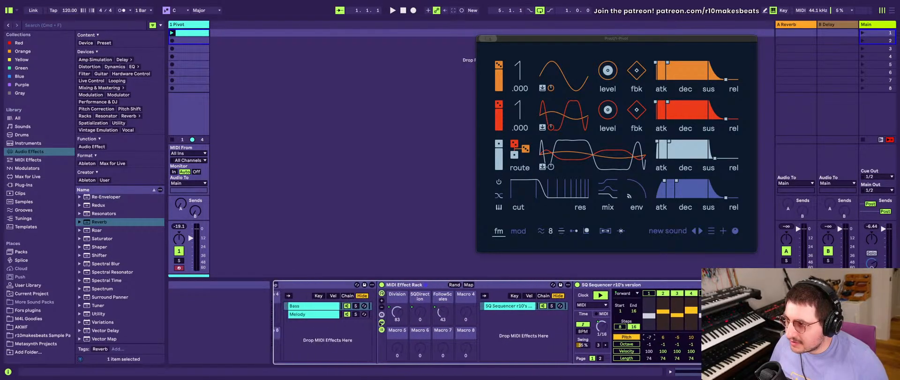
{"action": "left_click", "coordinate": [382, 302]}
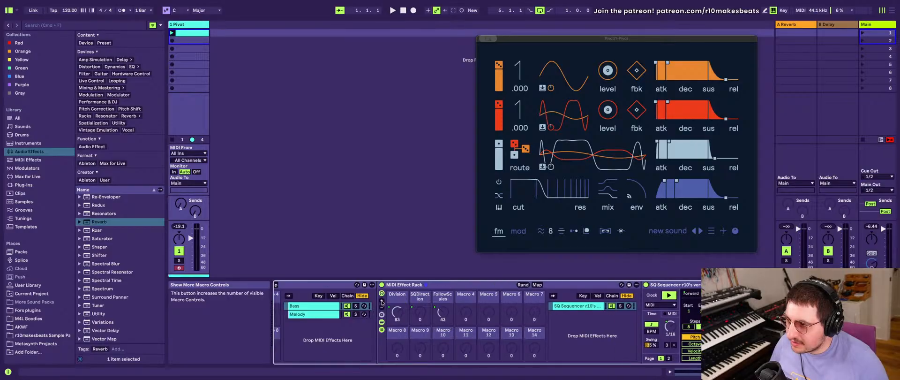
{"action": "scroll", "coordinate": [394, 307], "scroll_direction": "right", "scroll_amount": 5}
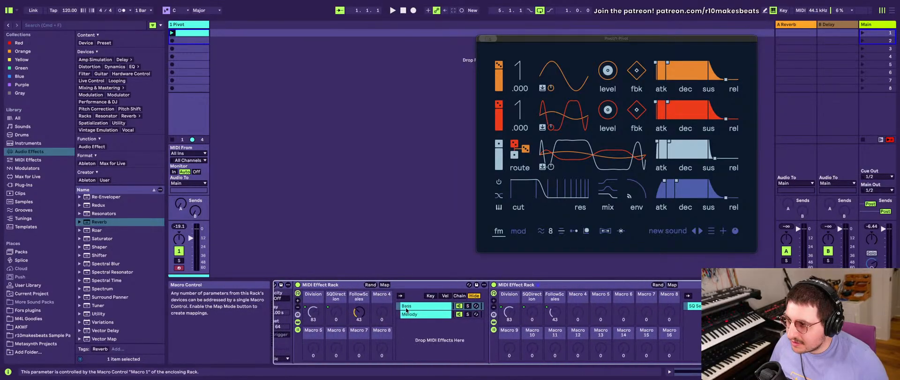
{"action": "scroll", "coordinate": [406, 310], "scroll_direction": "right", "scroll_amount": 10}
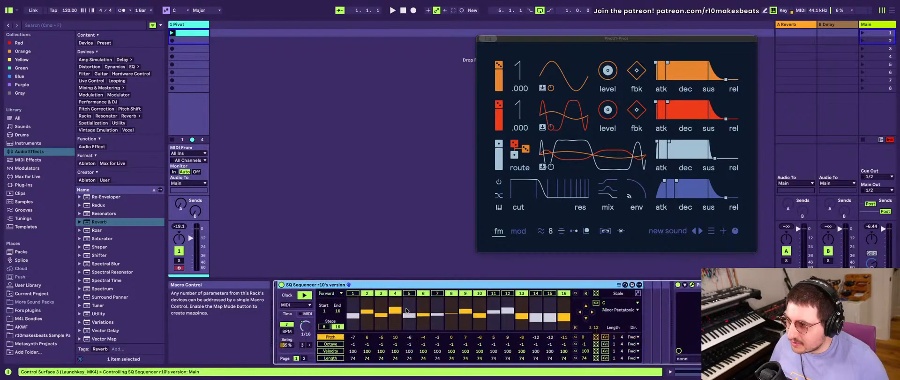
- Randomize the Bass sequencer's Pitch values and compare the pattern with the Melody chain's
{"action": "scroll", "coordinate": [407, 310], "scroll_direction": "left", "scroll_amount": 5}
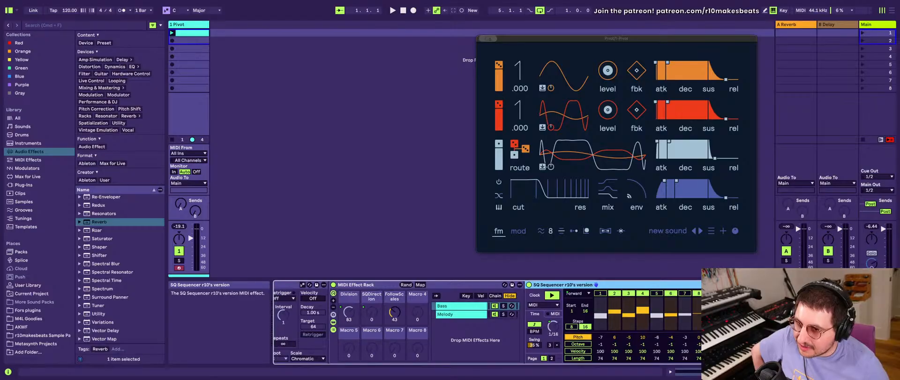
{"action": "left_click", "coordinate": [595, 285]}
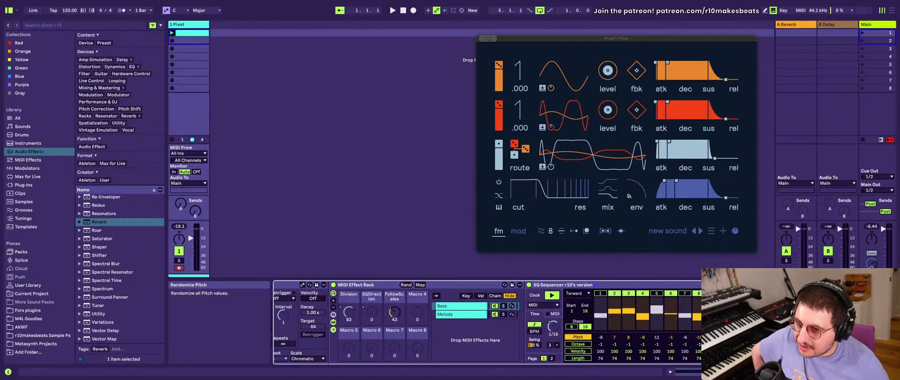
{"action": "left_click", "coordinate": [595, 285]}
{"action": "left_click", "coordinate": [464, 307]}
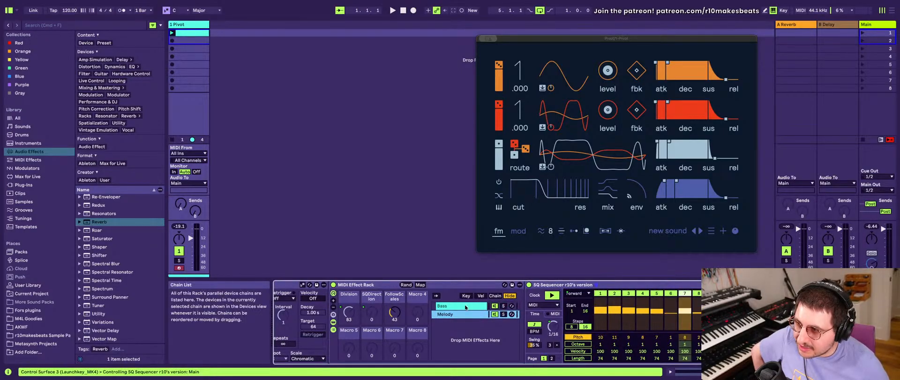
{"action": "left_click", "coordinate": [465, 315]}
{"action": "left_click", "coordinate": [463, 308]}
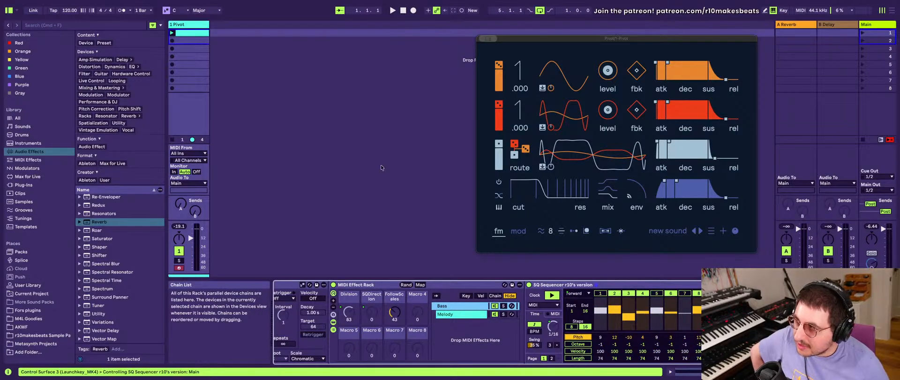
- Key-map the Bass sequencer's Randomize Pitch control to the computer key R
{"action": "key", "text": "super+k"}
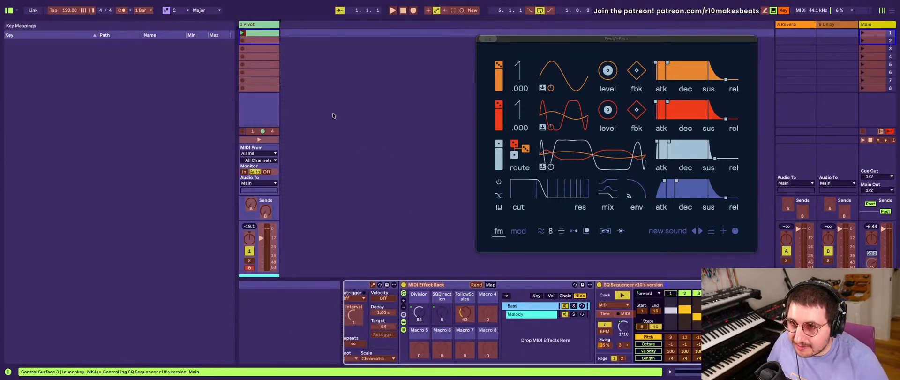
{"action": "scroll", "coordinate": [604, 337], "scroll_direction": "right", "scroll_amount": 5}
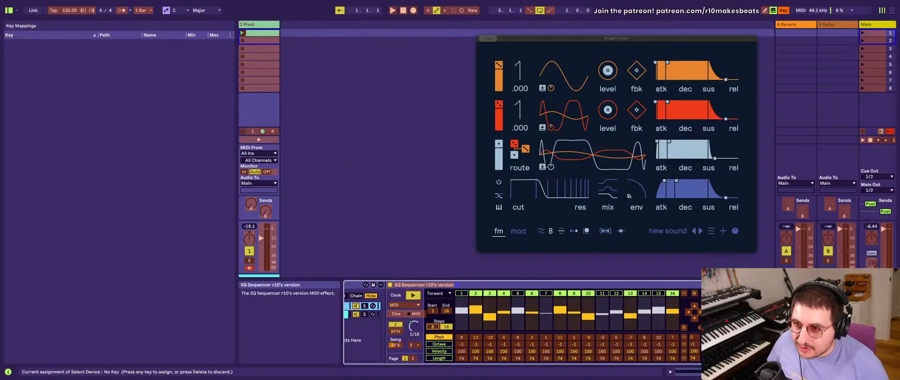
{"action": "left_click", "coordinate": [684, 337]}
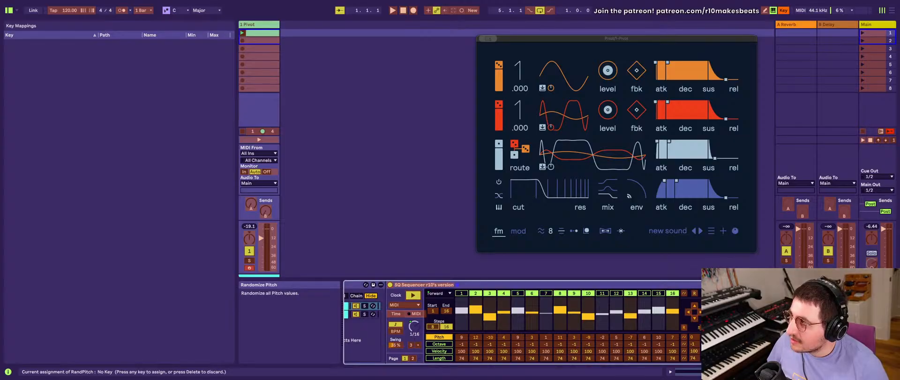
{"action": "key", "text": "r"}
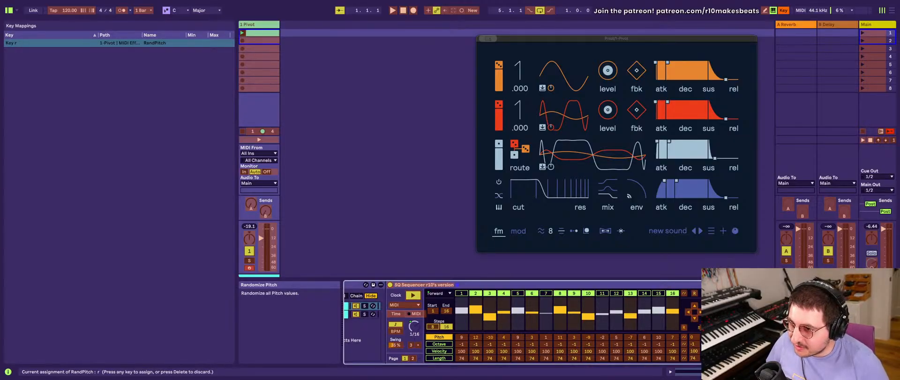
- Key-map the Melody sequencer's Randomize Pitch control to the same R key and leave key mapping mode
{"action": "scroll", "coordinate": [699, 336], "scroll_direction": "left", "scroll_amount": 5}
{"action": "left_click", "coordinate": [442, 314]}
{"action": "scroll", "coordinate": [664, 339], "scroll_direction": "right", "scroll_amount": 8}
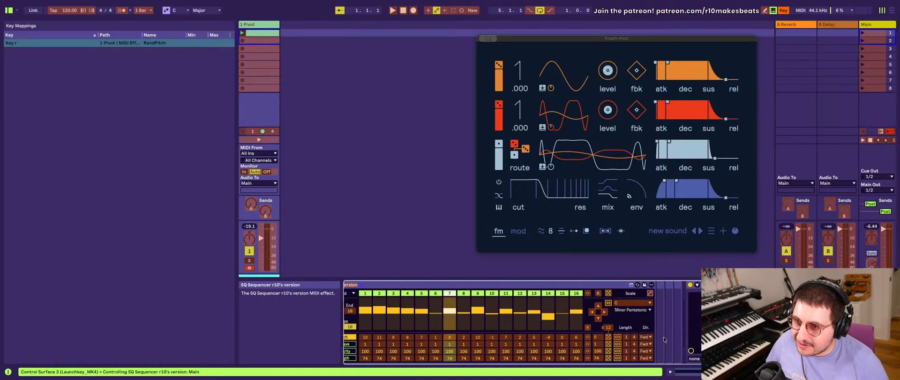
{"action": "left_click", "coordinate": [607, 336]}
{"action": "key", "text": "r"}
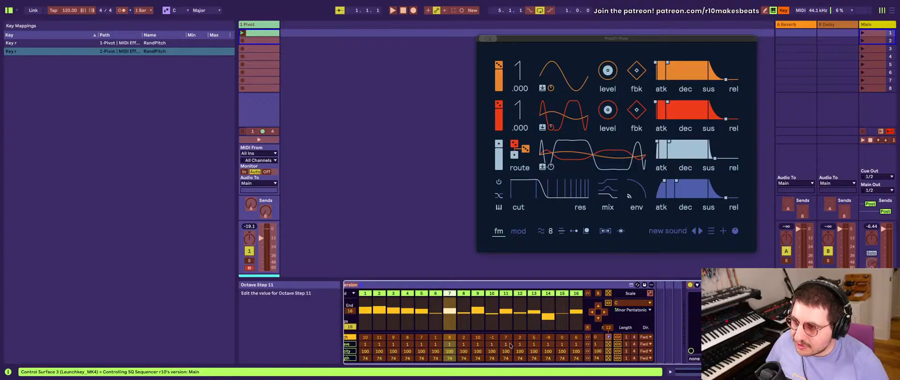
{"action": "scroll", "coordinate": [511, 345], "scroll_direction": "left", "scroll_amount": 6}
{"action": "scroll", "coordinate": [519, 312], "scroll_direction": "right", "scroll_amount": 4}
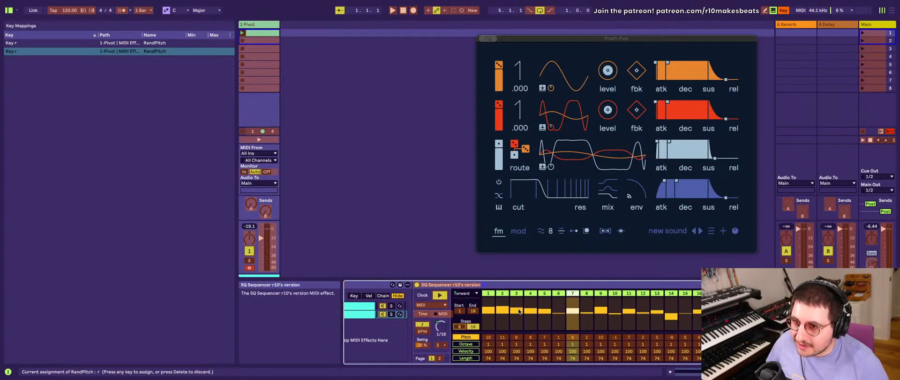
{"action": "scroll", "coordinate": [519, 311], "scroll_direction": "right", "scroll_amount": 2}
{"action": "scroll", "coordinate": [479, 297], "scroll_direction": "left", "scroll_amount": 5}
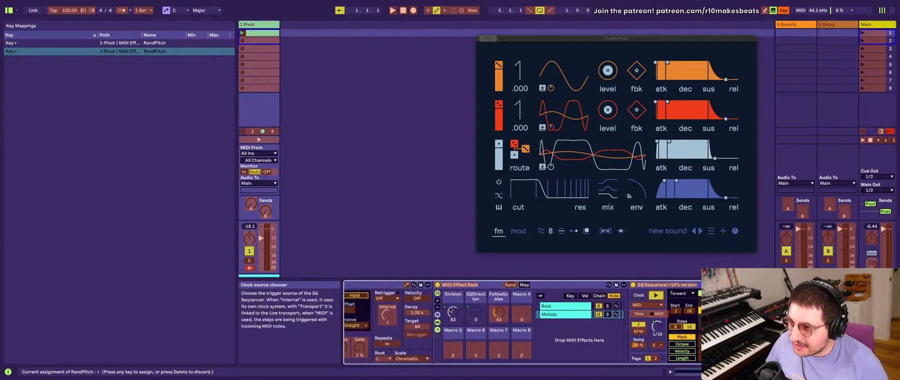
{"action": "scroll", "coordinate": [396, 313], "scroll_direction": "left", "scroll_amount": 10}
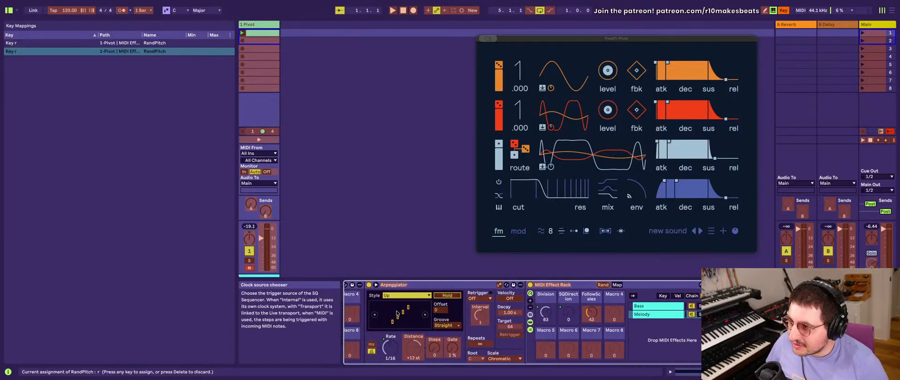
{"action": "scroll", "coordinate": [395, 310], "scroll_direction": "left", "scroll_amount": 2}
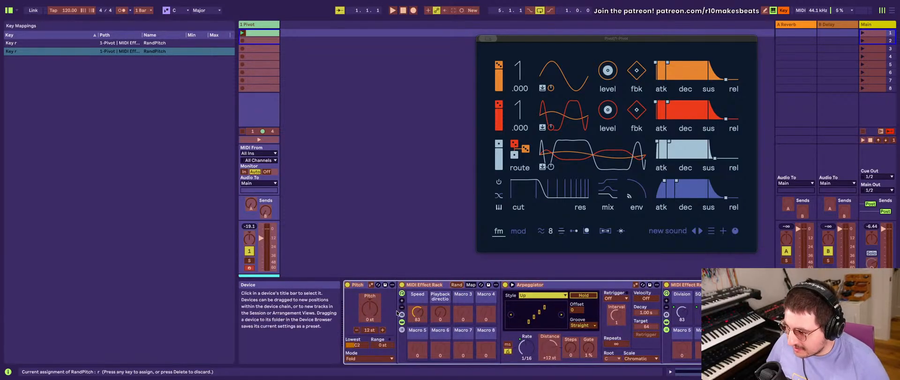
{"action": "key", "text": "super+k"}
- Randomize the pitches with the new R mapping and check the resulting patterns in the Bass and Melody chains
{"action": "scroll", "coordinate": [396, 313], "scroll_direction": "right", "scroll_amount": 10}
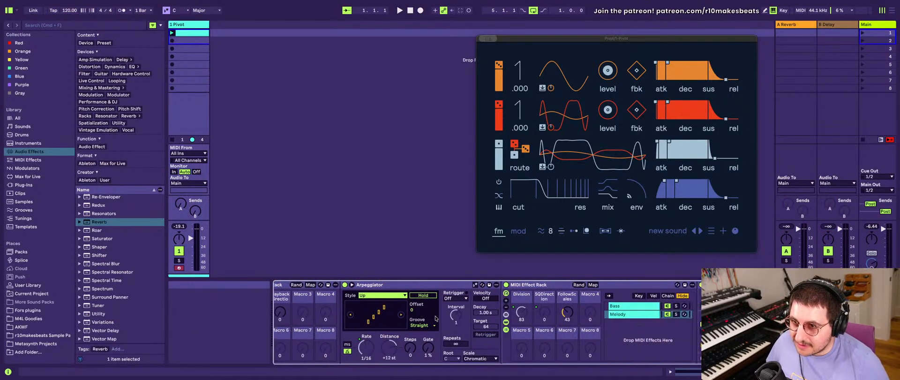
{"action": "left_click", "coordinate": [401, 305]}
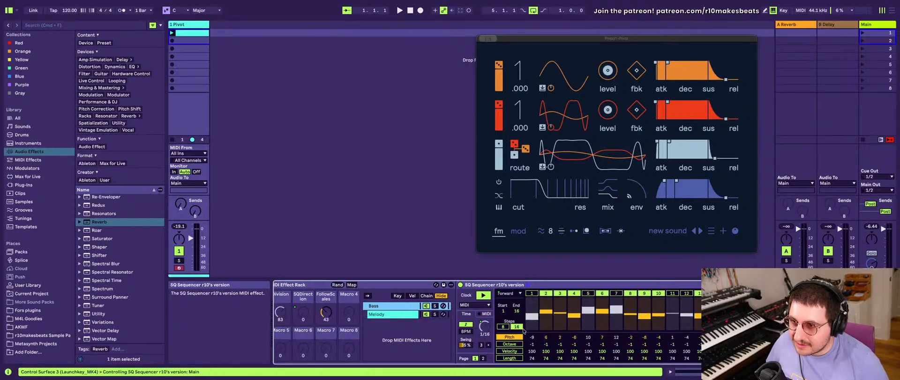
{"action": "key", "text": "r"}
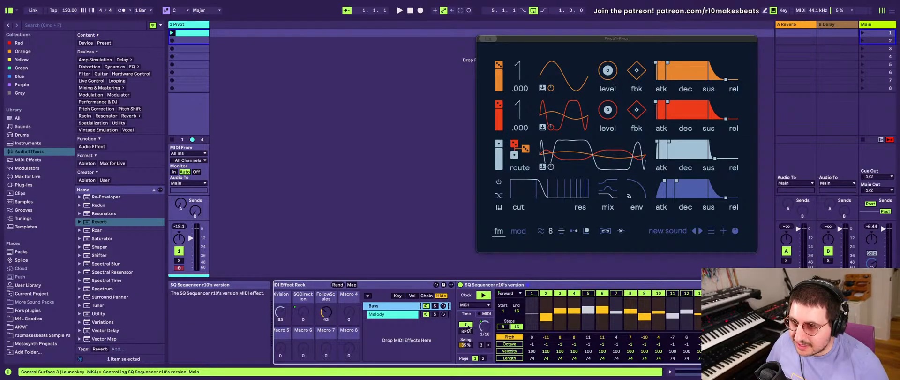
{"action": "left_click", "coordinate": [400, 312]}
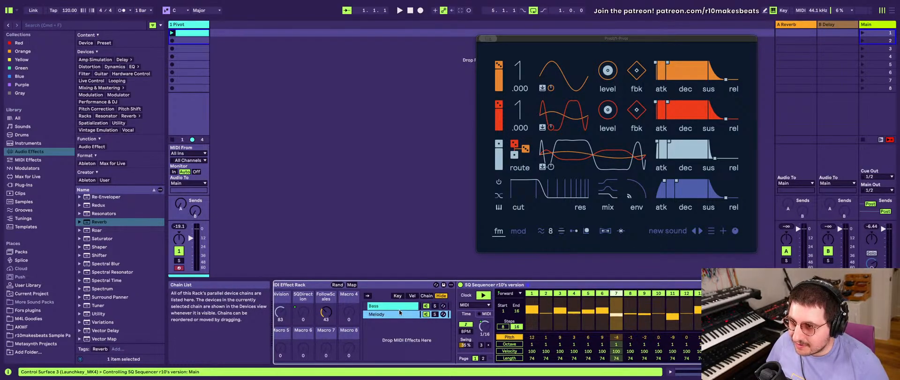
{"action": "key", "text": "r"}
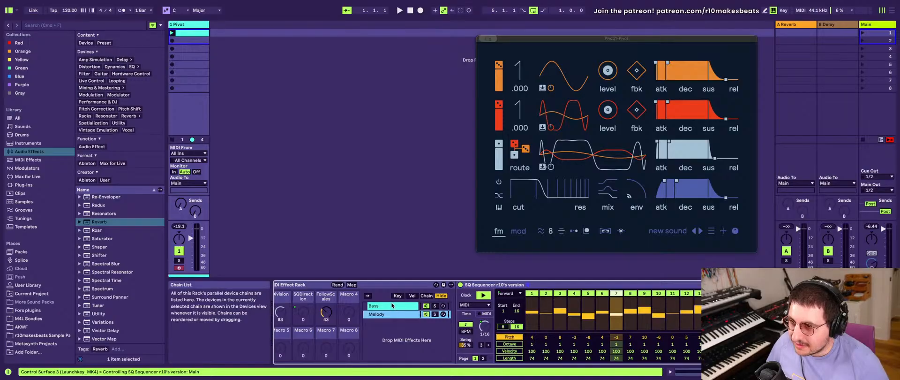
{"action": "left_click", "coordinate": [392, 305]}
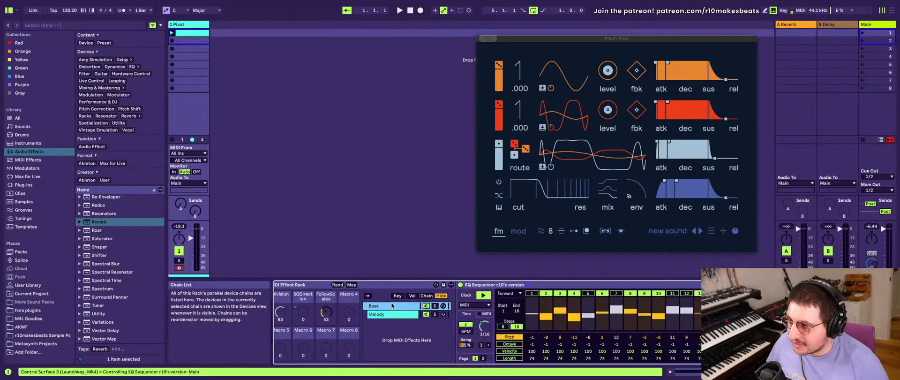
- Try switching the Bass sequencer's play control off and on, and look at its macro mapping options
{"action": "scroll", "coordinate": [388, 309], "scroll_direction": "left", "scroll_amount": 5}
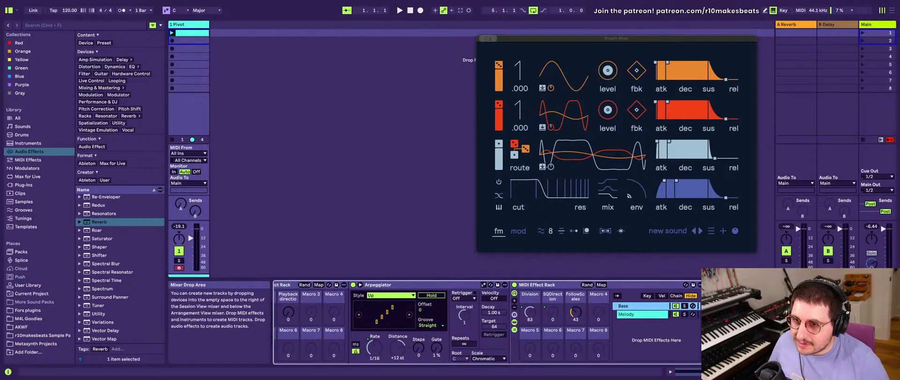
{"action": "scroll", "coordinate": [656, 309], "scroll_direction": "right", "scroll_amount": 3}
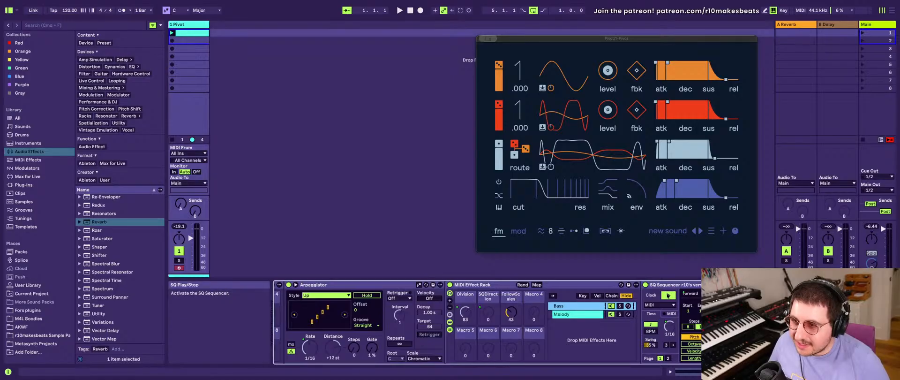
{"action": "left_click", "coordinate": [668, 295]}
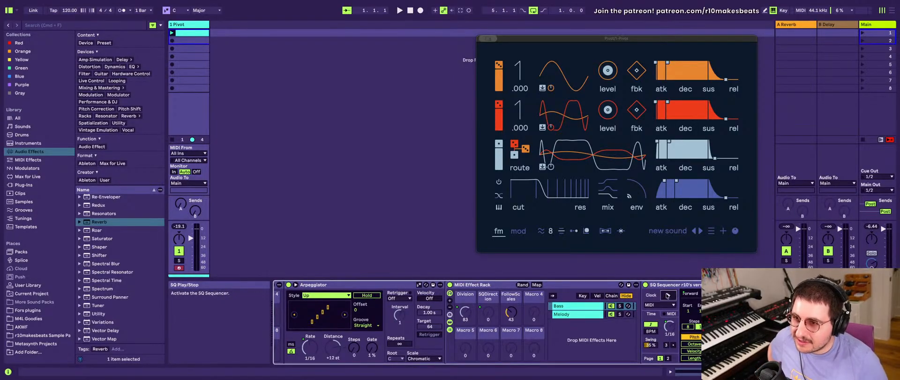
{"action": "left_click", "coordinate": [668, 296]}
{"action": "right_click", "coordinate": [667, 295]}
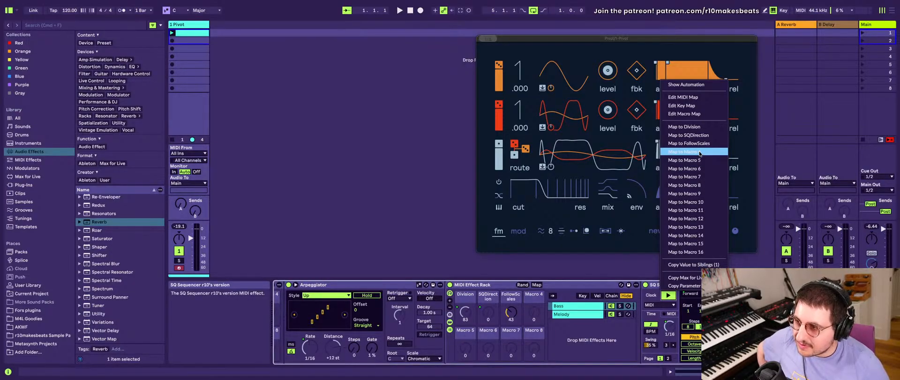
{"action": "left_click", "coordinate": [616, 331]}
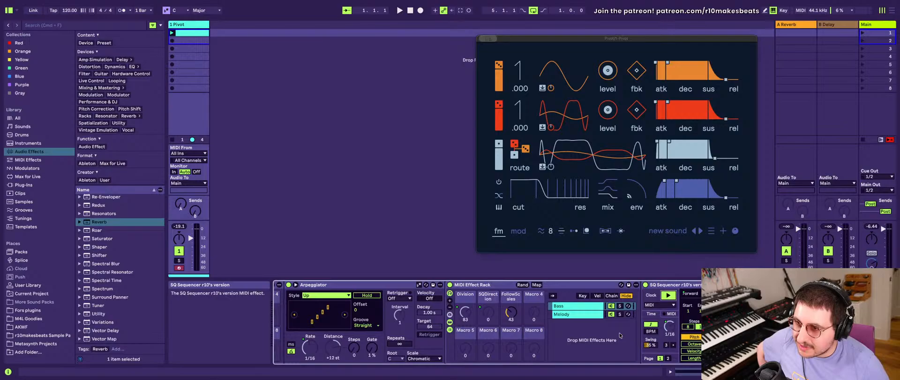
{"action": "left_click", "coordinate": [673, 296]}
{"action": "left_click", "coordinate": [673, 295]}
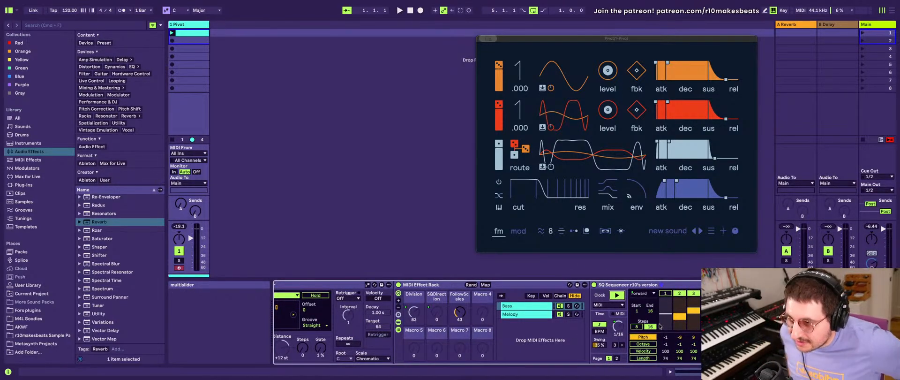
- Play the set, look back along the MIDI effect devices while it runs, and stop playback
{"action": "key", "text": "space"}
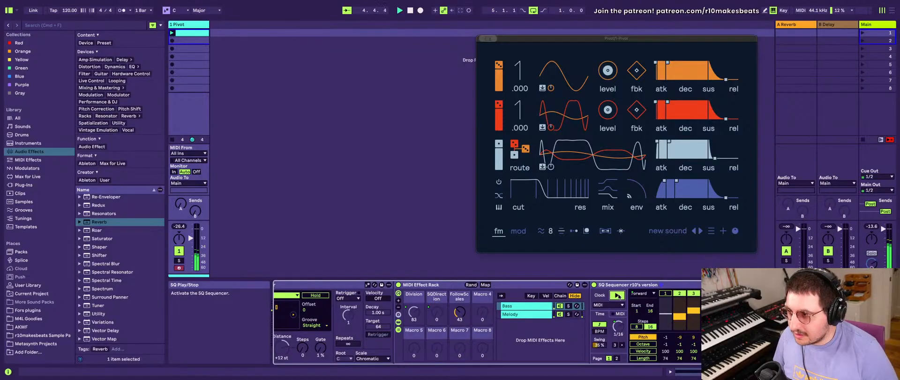
{"action": "scroll", "coordinate": [618, 295], "scroll_direction": "left", "scroll_amount": 10}
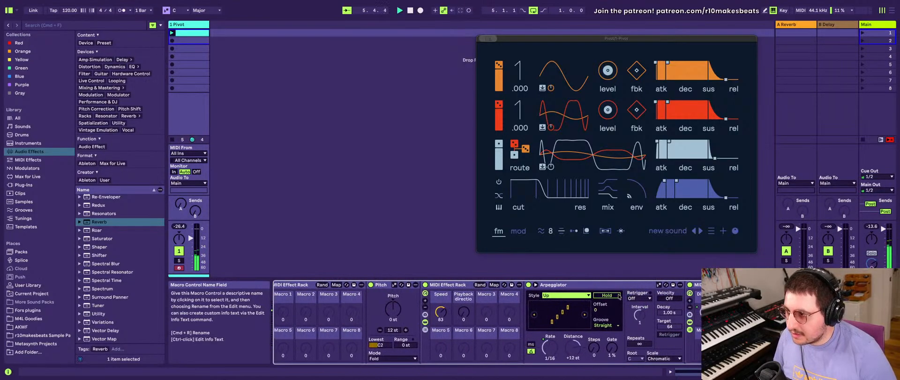
{"action": "scroll", "coordinate": [618, 296], "scroll_direction": "left", "scroll_amount": 2}
{"action": "scroll", "coordinate": [619, 296], "scroll_direction": "left", "scroll_amount": 10}
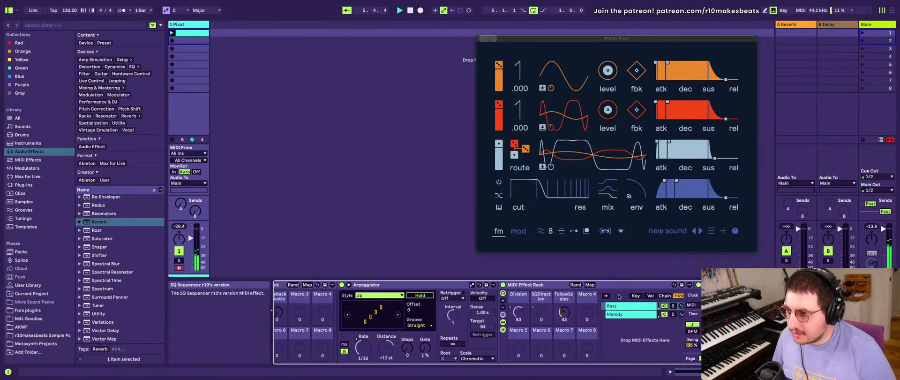
{"action": "scroll", "coordinate": [619, 296], "scroll_direction": "left", "scroll_amount": 1}
{"action": "key", "text": "space"}
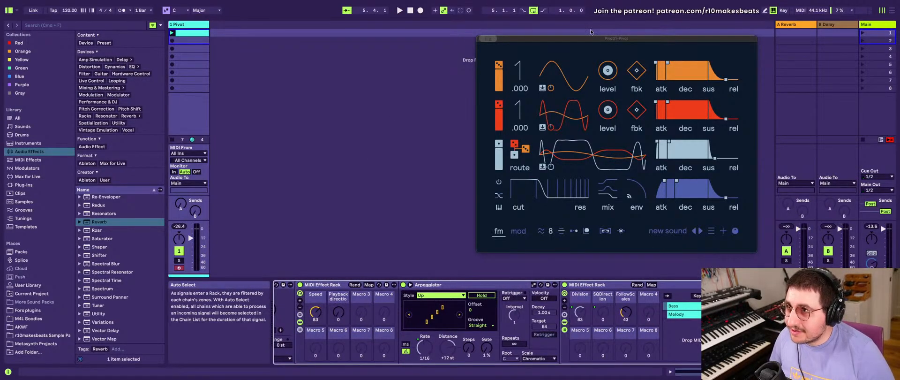
- Close the Pivot plug-in window and switch to the Arrangement View
{"action": "left_click_drag", "start_coordinate": [506, 42], "coordinate": [358, 44]}
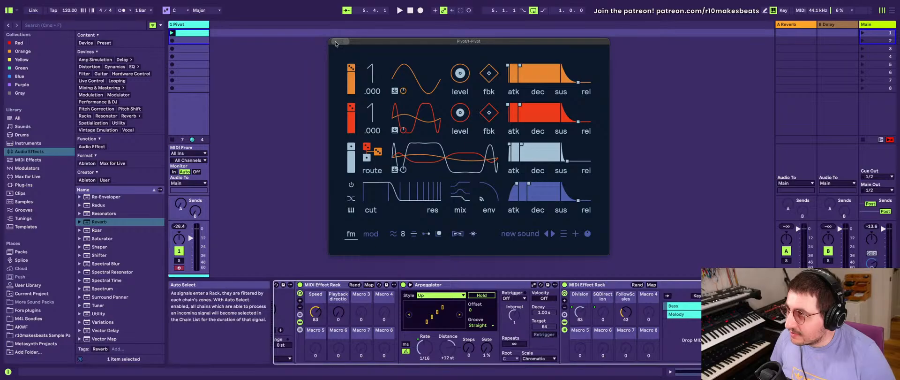
{"action": "left_click", "coordinate": [334, 41]}
{"action": "key", "text": "Tab"}
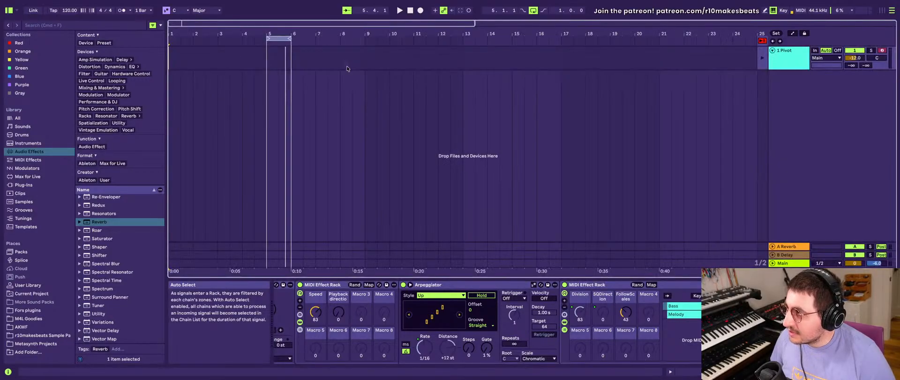
- Return the Pivot track to Arrangement playback, and leave the track unfolded
{"action": "left_click", "coordinate": [776, 65]}
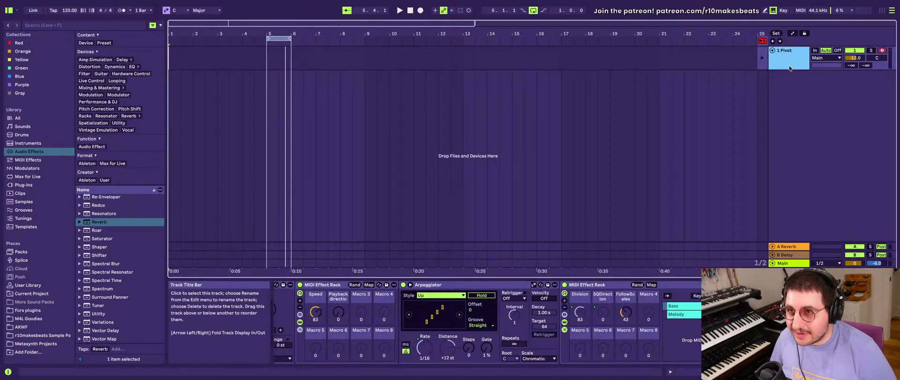
{"action": "left_click", "coordinate": [772, 50]}
{"action": "left_click", "coordinate": [762, 51]}
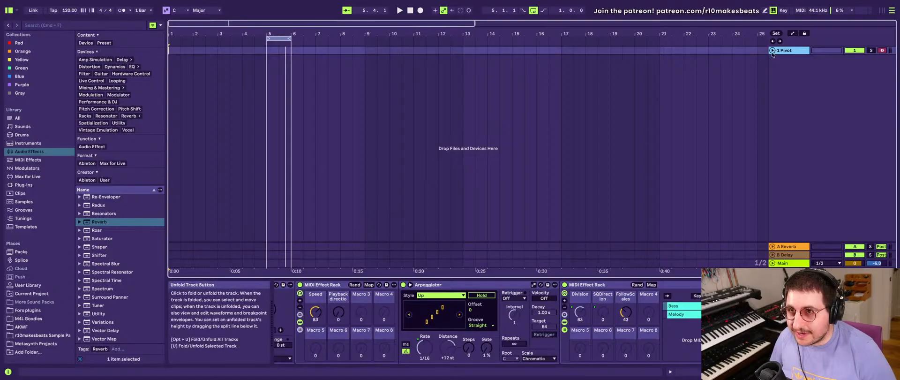
{"action": "left_click", "coordinate": [772, 50]}
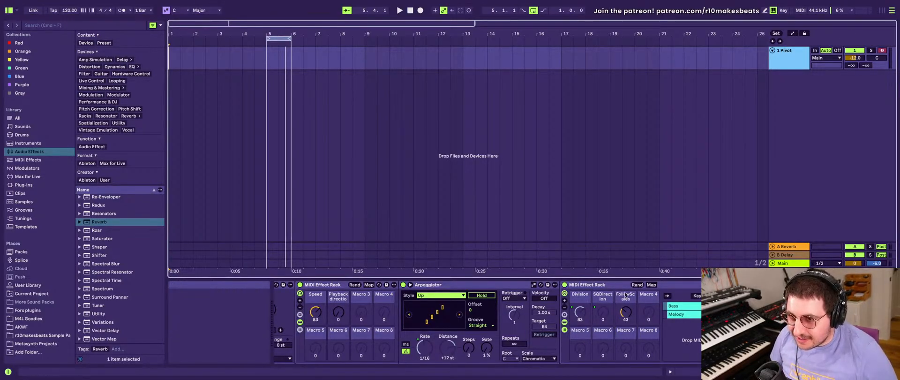
- Compare the sequencers in the rack's Bass and Melody chains by alternating between the two chains
{"action": "scroll", "coordinate": [558, 315], "scroll_direction": "right", "scroll_amount": 5}
{"action": "left_click", "coordinate": [547, 315]}
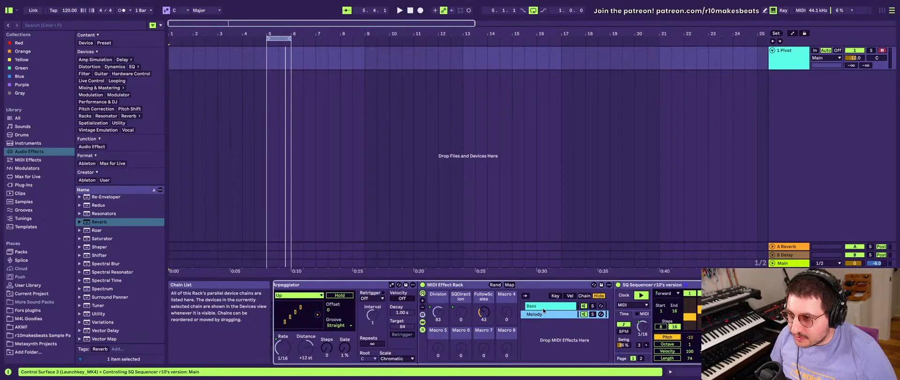
{"action": "left_click", "coordinate": [543, 307]}
{"action": "left_click", "coordinate": [543, 317]}
{"action": "left_click", "coordinate": [539, 307]}
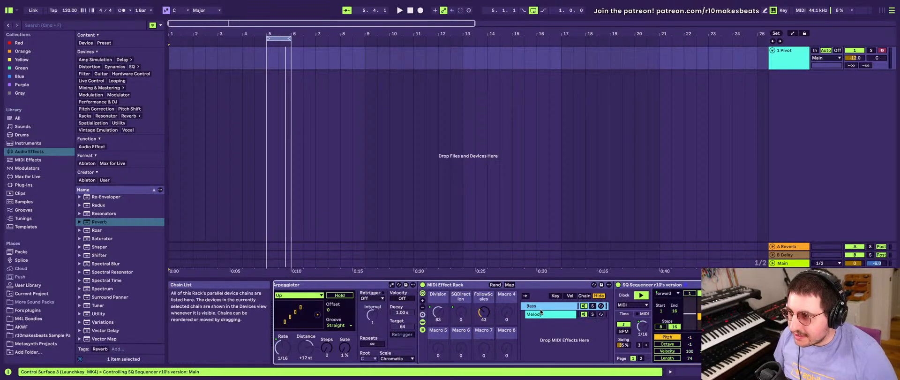
{"action": "left_click", "coordinate": [541, 314]}
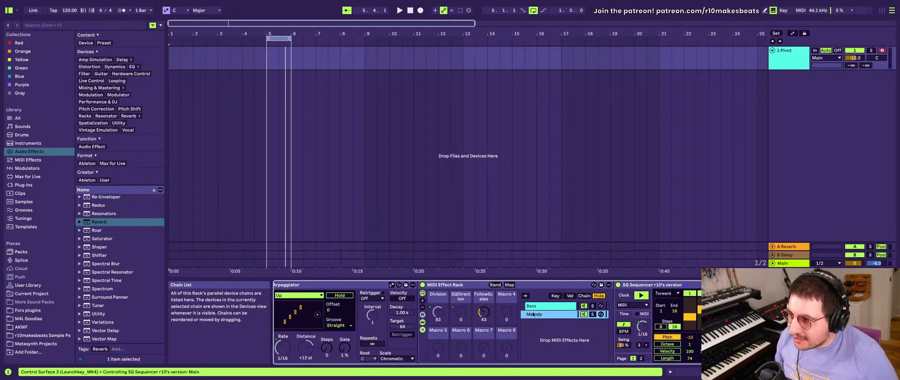
{"action": "left_click", "coordinate": [528, 306]}
{"action": "left_click", "coordinate": [545, 317]}
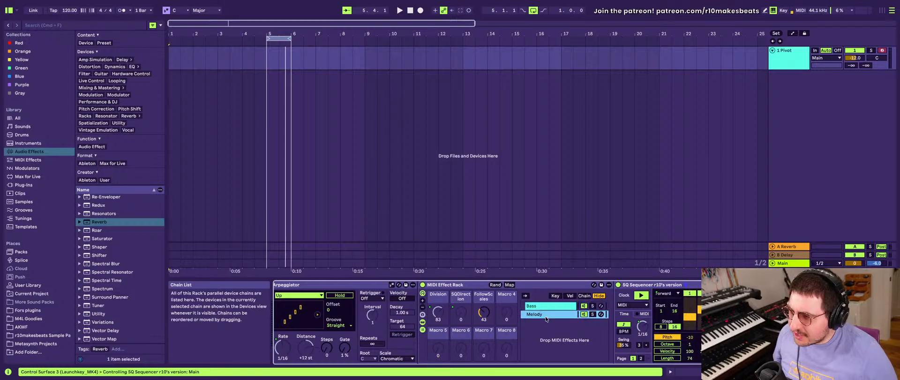
- Examine the MIDI device order from Pitch through the Speed macro rack and the Arpeggiator to the Bass and Melody rack
{"action": "scroll", "coordinate": [408, 338], "scroll_direction": "left", "scroll_amount": 6}
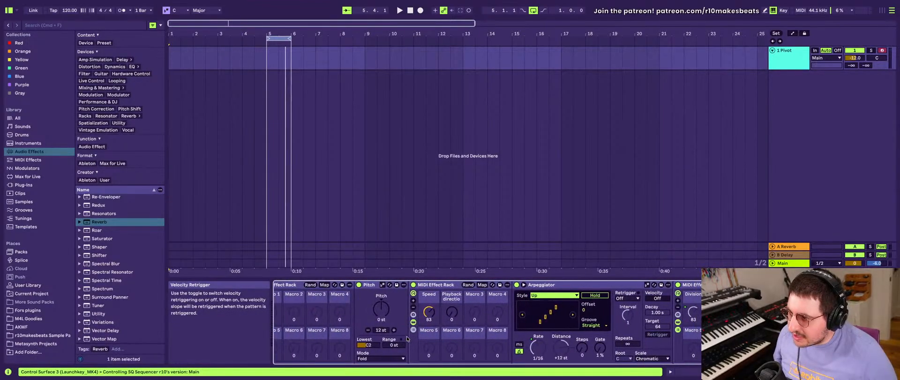
{"action": "scroll", "coordinate": [433, 330], "scroll_direction": "right", "scroll_amount": 3}
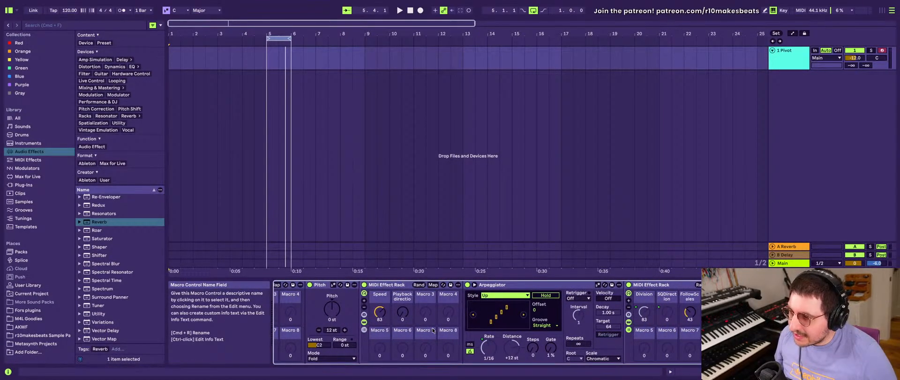
{"action": "scroll", "coordinate": [432, 330], "scroll_direction": "right", "scroll_amount": 5}
{"action": "scroll", "coordinate": [433, 331], "scroll_direction": "left", "scroll_amount": 8}
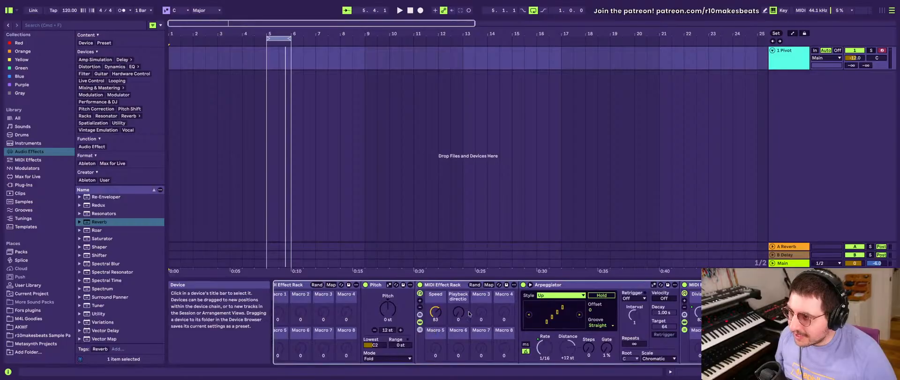
{"action": "left_click", "coordinate": [560, 287]}
{"action": "scroll", "coordinate": [572, 289], "scroll_direction": "right", "scroll_amount": 3}
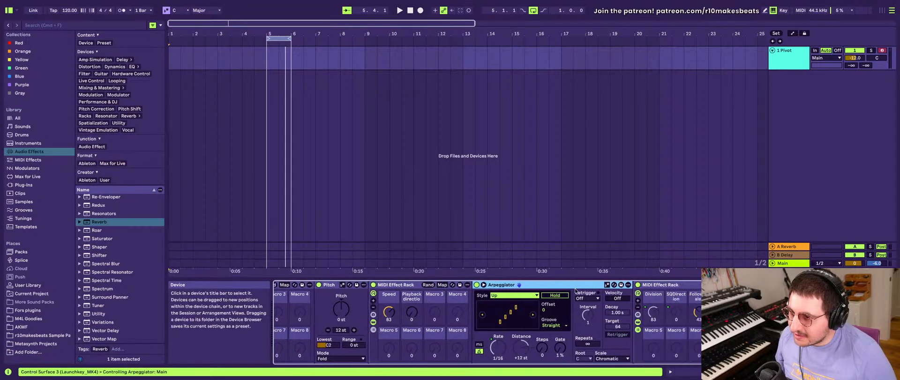
{"action": "scroll", "coordinate": [575, 290], "scroll_direction": "right", "scroll_amount": 1}
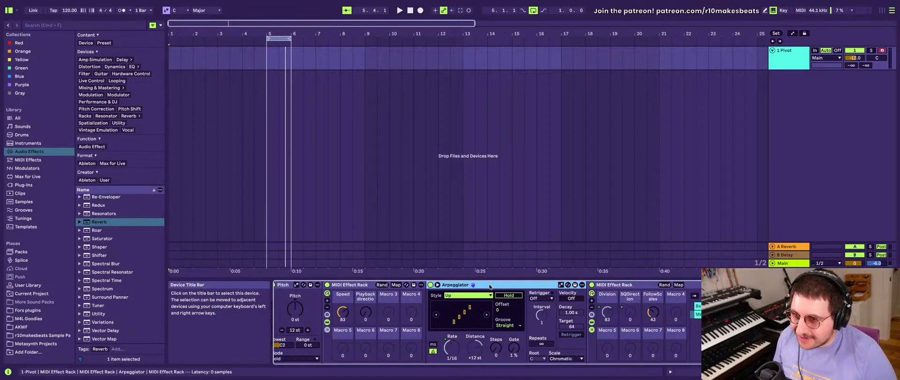
{"action": "scroll", "coordinate": [547, 322], "scroll_direction": "right", "scroll_amount": 5}
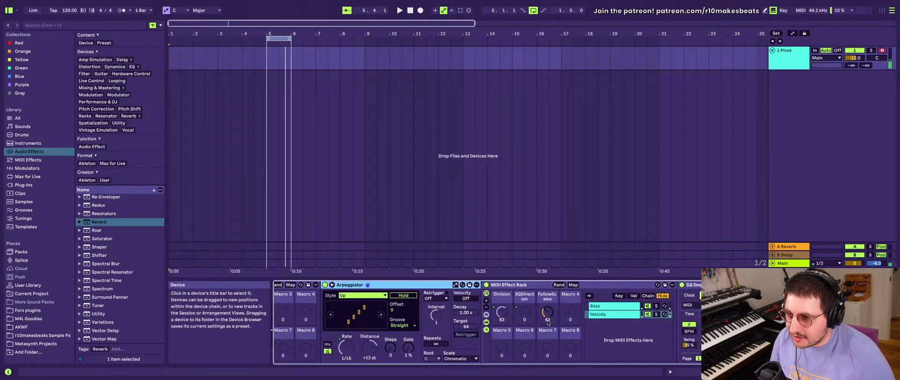
{"action": "scroll", "coordinate": [547, 322], "scroll_direction": "right", "scroll_amount": 2}
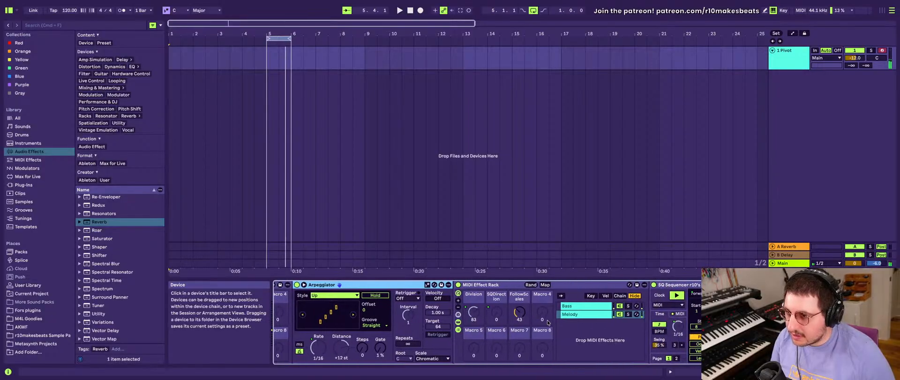
{"action": "scroll", "coordinate": [547, 320], "scroll_direction": "right", "scroll_amount": 3}
{"action": "scroll", "coordinate": [547, 320], "scroll_direction": "left", "scroll_amount": 5}
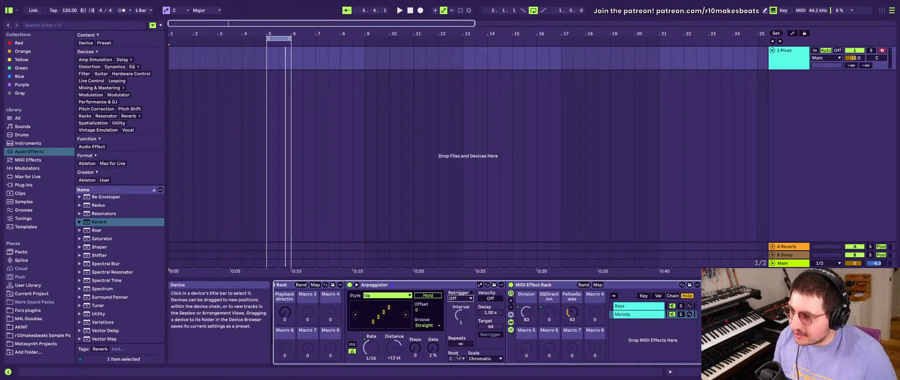
- Switch the Melody chain's SQ Sequencer to its MIDI panel, and select the Bass chain
{"action": "scroll", "coordinate": [458, 356], "scroll_direction": "left", "scroll_amount": 1}
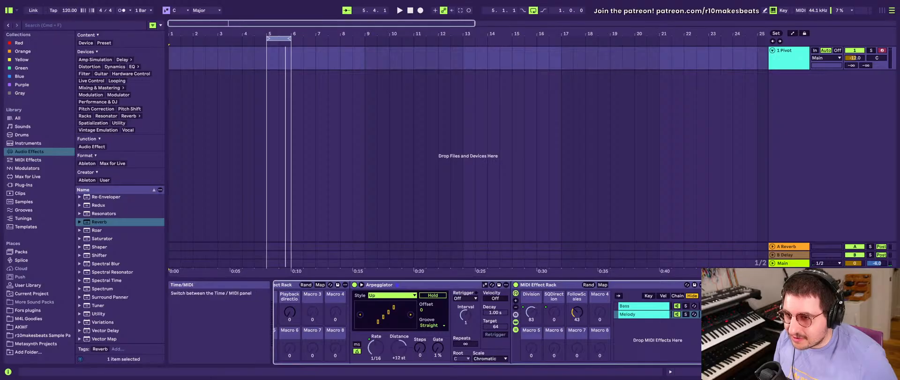
{"action": "left_click", "coordinate": [738, 284]}
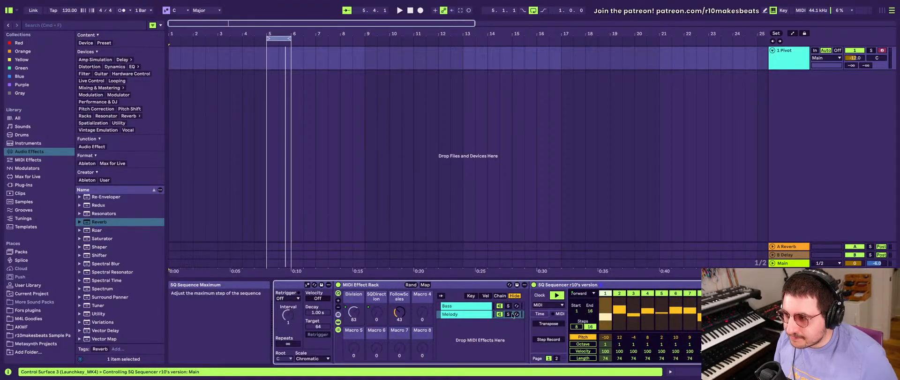
{"action": "scroll", "coordinate": [513, 316], "scroll_direction": "left", "scroll_amount": 2}
{"action": "scroll", "coordinate": [513, 316], "scroll_direction": "left", "scroll_amount": 4}
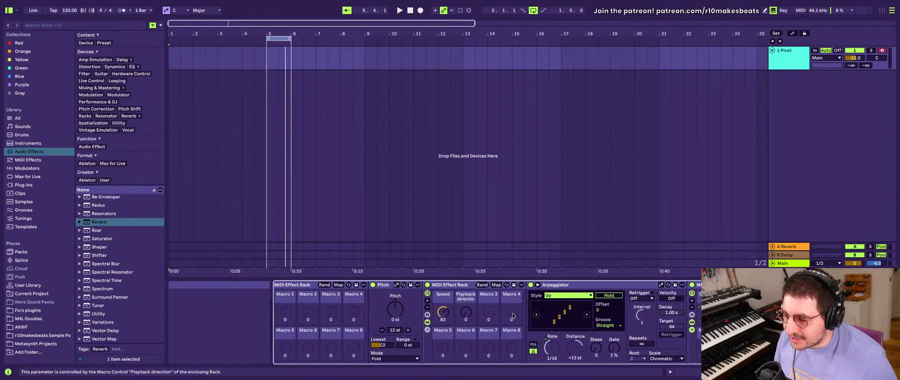
{"action": "scroll", "coordinate": [513, 316], "scroll_direction": "right", "scroll_amount": 3}
{"action": "left_click", "coordinate": [574, 309]}
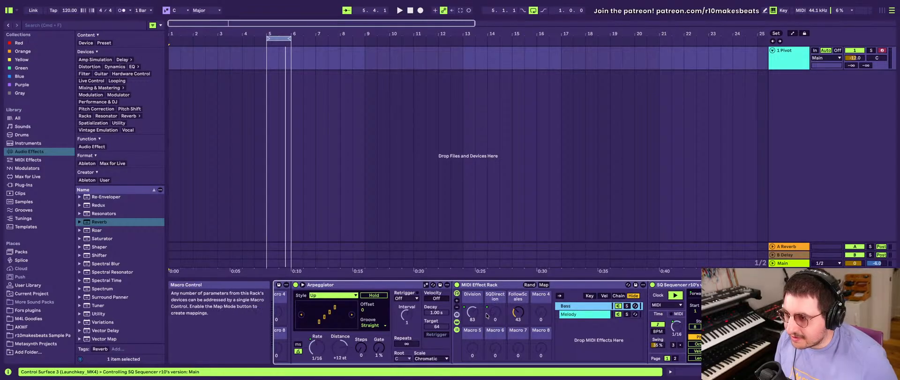
- Lower the Speed macro of the MIDI Effect Rack that contains the Arpeggiator to 68
{"action": "scroll", "coordinate": [458, 313], "scroll_direction": "left", "scroll_amount": 5}
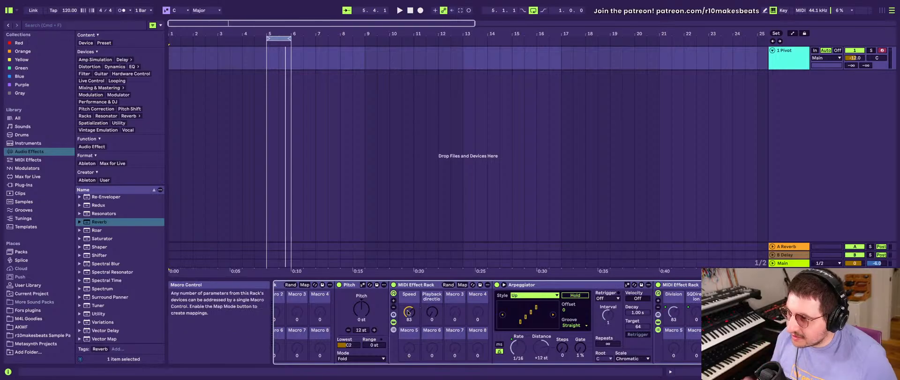
{"action": "left_click_drag", "start_coordinate": [409, 311], "coordinate": [409, 326]}
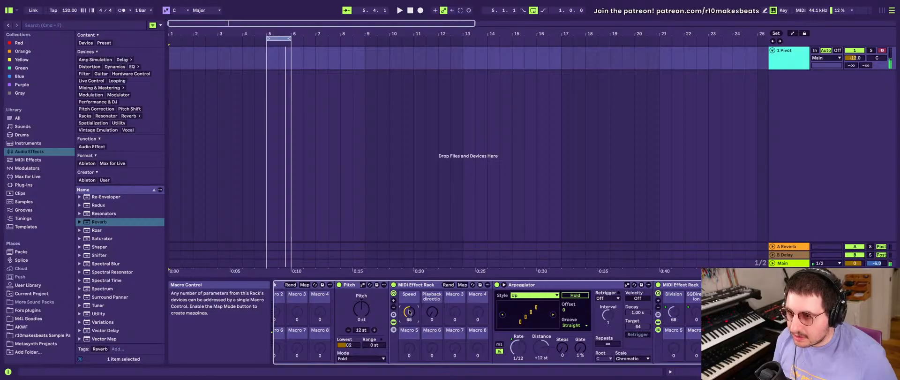
{"action": "scroll", "coordinate": [415, 311], "scroll_direction": "right", "scroll_amount": 10}
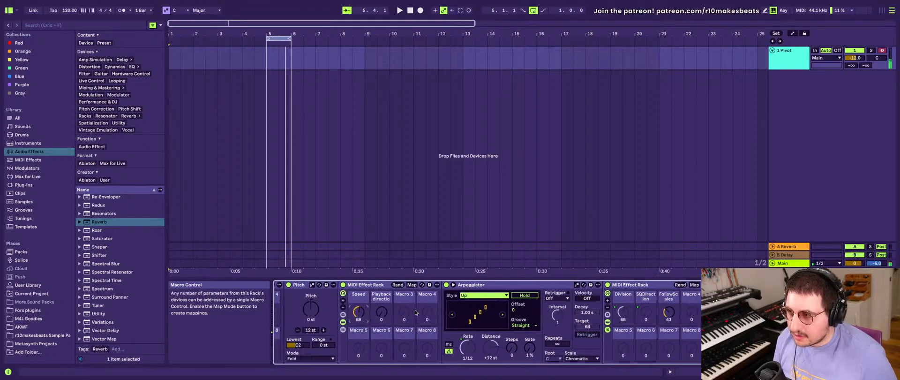
- Test the Melody sequencer's play control by switching it off and on repeatedly, leave it on, and show the Bass chain's sequencer
{"action": "scroll", "coordinate": [415, 309], "scroll_direction": "right", "scroll_amount": 8}
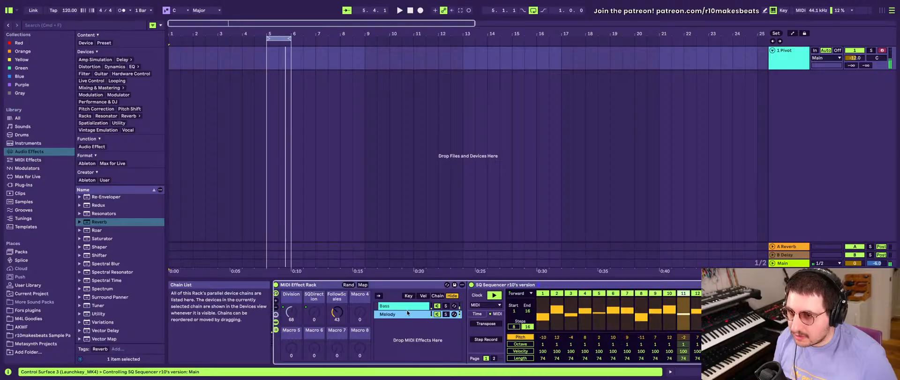
{"action": "scroll", "coordinate": [422, 321], "scroll_direction": "right", "scroll_amount": 4}
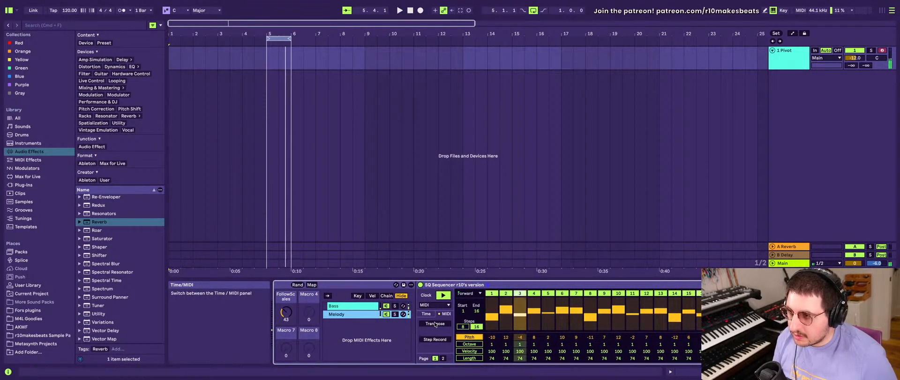
{"action": "scroll", "coordinate": [449, 323], "scroll_direction": "left", "scroll_amount": 3}
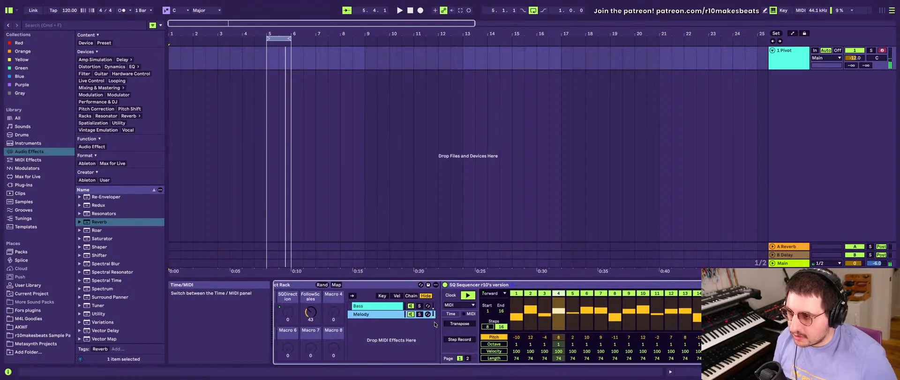
{"action": "left_click", "coordinate": [478, 296]}
{"action": "left_click", "coordinate": [477, 295]}
{"action": "left_click", "coordinate": [478, 295]}
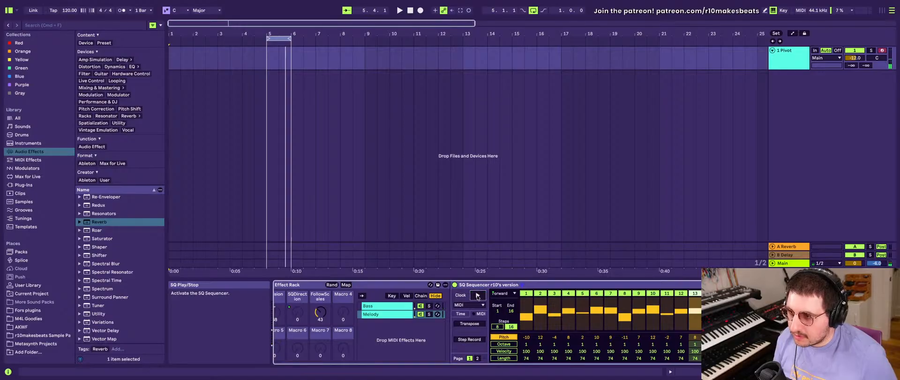
{"action": "left_click", "coordinate": [477, 296]}
{"action": "left_click", "coordinate": [477, 296]}
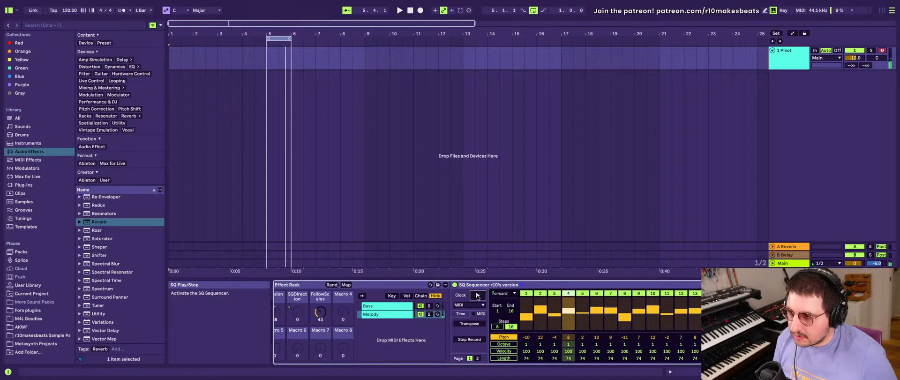
{"action": "left_click", "coordinate": [478, 296]}
{"action": "left_click", "coordinate": [477, 296]}
{"action": "left_click", "coordinate": [477, 296]}
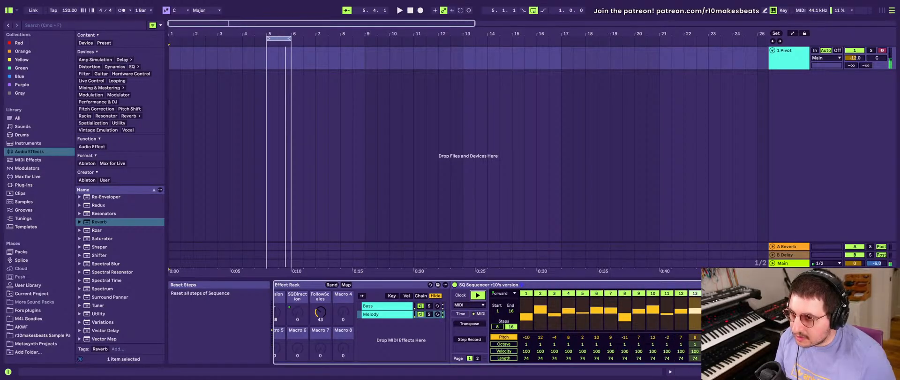
{"action": "left_click", "coordinate": [385, 306]}
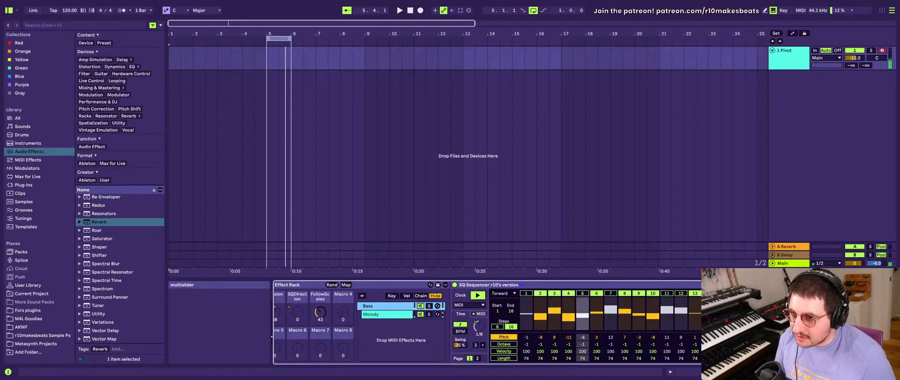
- Try the Bass chain's SQ Sequencer with 8 steps and return it to 16 steps
{"action": "left_click", "coordinate": [756, 293]}
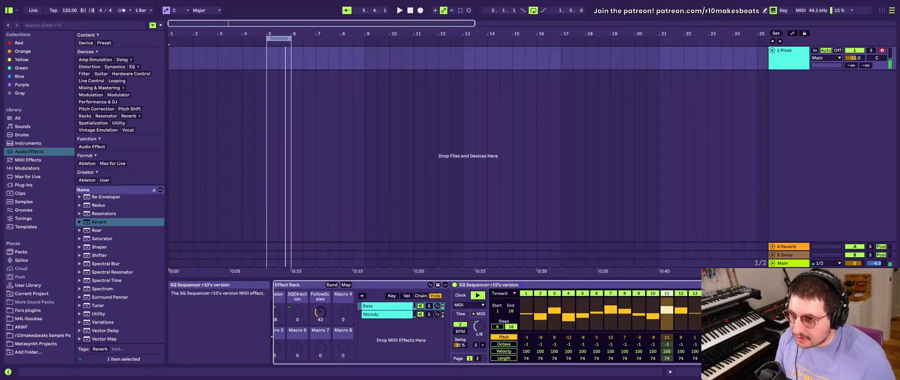
{"action": "left_click", "coordinate": [498, 327]}
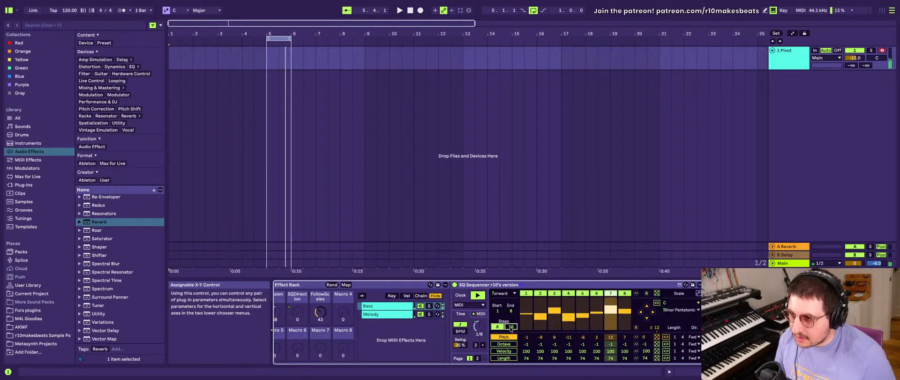
{"action": "left_click", "coordinate": [511, 326]}
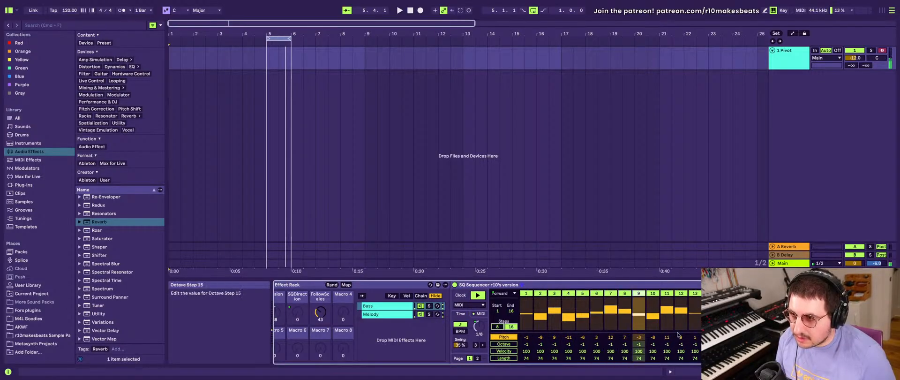
- Raise the octave of all steps in the Melody chain's SQ Sequencer to 1
{"action": "left_click", "coordinate": [392, 314]}
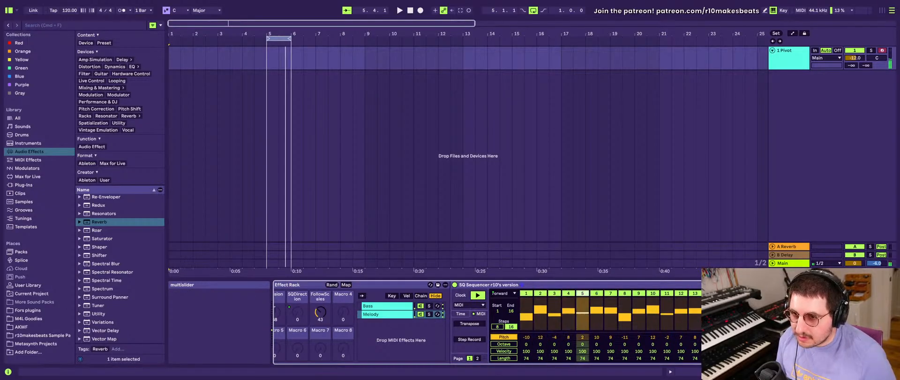
{"action": "left_click_drag", "start_coordinate": [752, 343], "coordinate": [752, 340]}
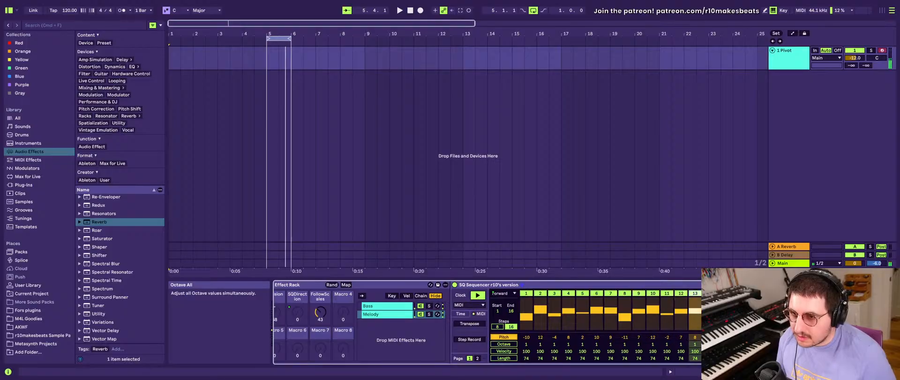
{"action": "left_click_drag", "start_coordinate": [752, 344], "coordinate": [752, 339]}
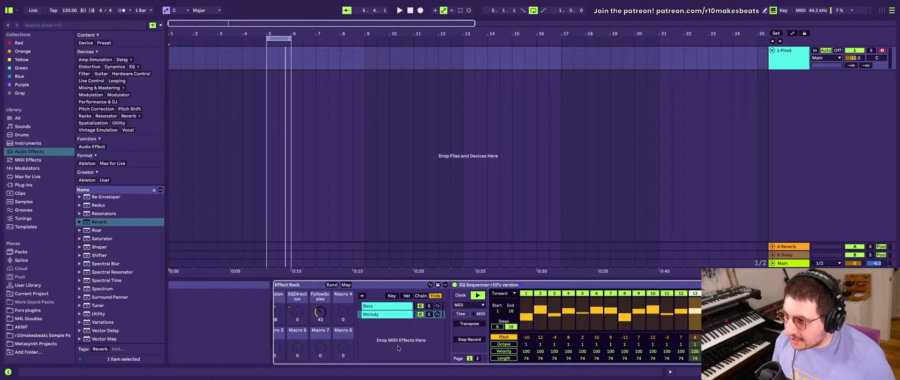
- Check the mapping options offered for the Melody sequencer's play control and dismiss them
{"action": "right_click", "coordinate": [478, 296]}
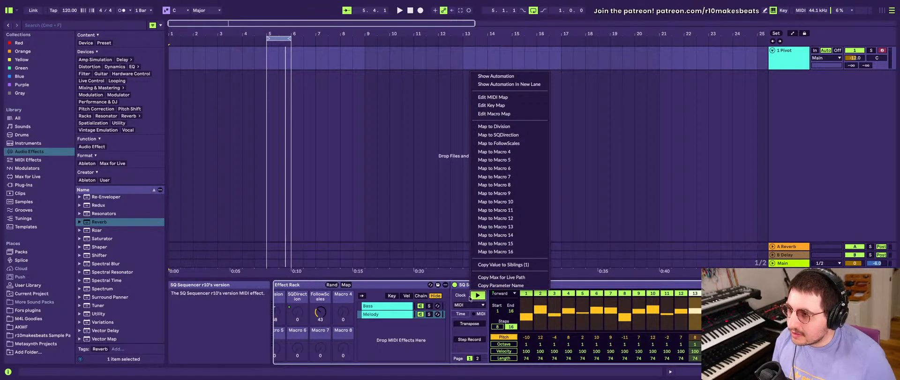
{"action": "left_click", "coordinate": [461, 298]}
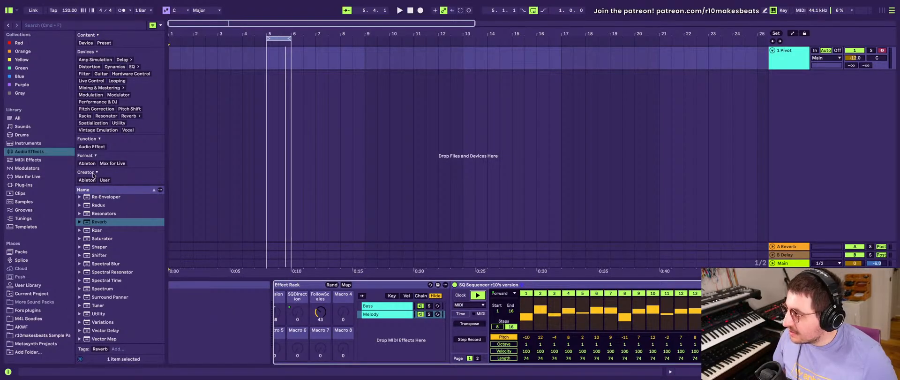
- Locate SQ Sequencer in the MIDI effects library and check its file options
{"action": "left_click", "coordinate": [37, 159]}
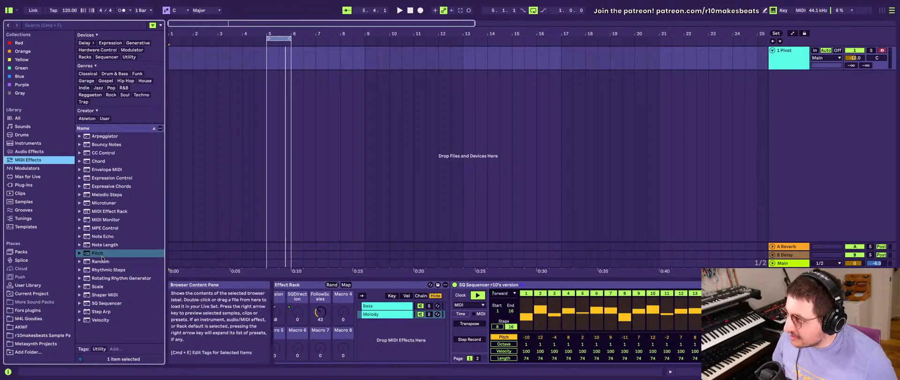
{"action": "left_click", "coordinate": [105, 194]}
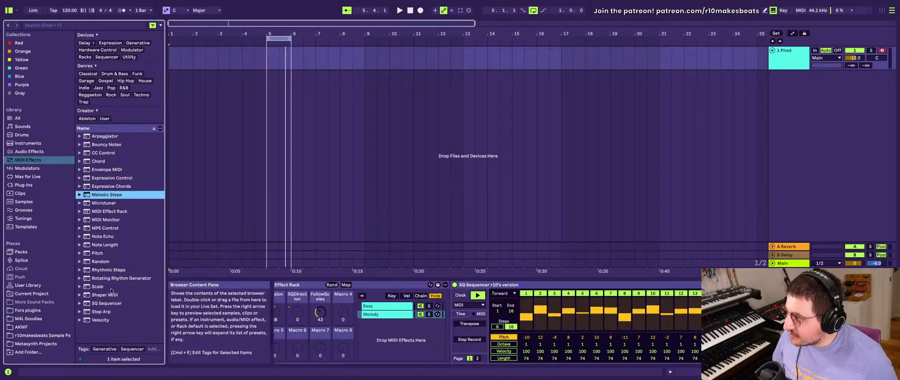
{"action": "left_click", "coordinate": [102, 303]}
{"action": "right_click", "coordinate": [102, 305]}
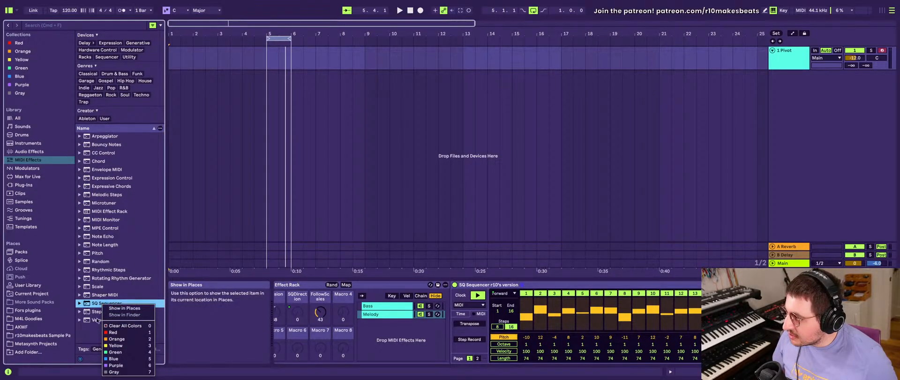
{"action": "left_click", "coordinate": [14, 219]}
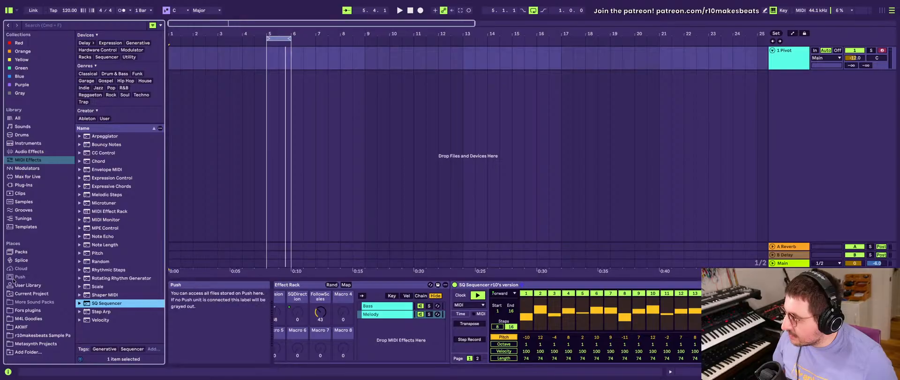
- Search the installed packs for "sq sequen"
{"action": "left_click", "coordinate": [21, 251]}
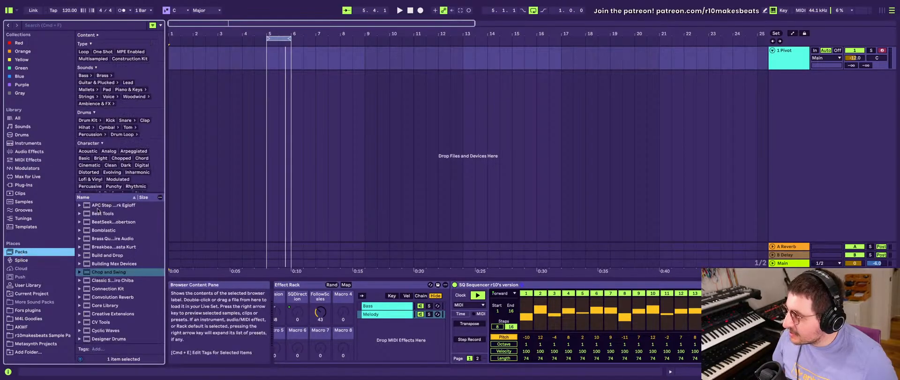
{"action": "left_click", "coordinate": [111, 25]}
{"action": "type", "text": "sq"}
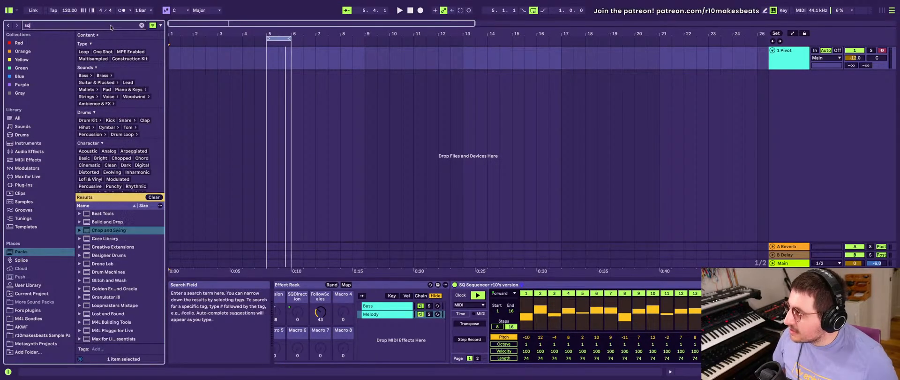
{"action": "key", "text": "Return"}
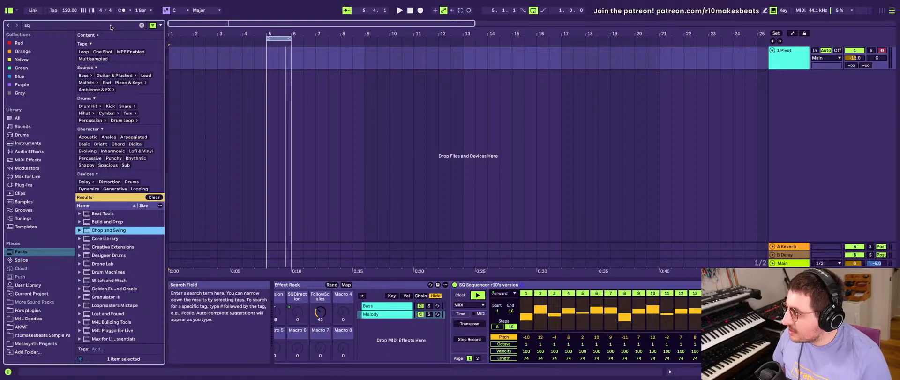
{"action": "left_click", "coordinate": [110, 26]}
{"action": "type", "text": "s"}
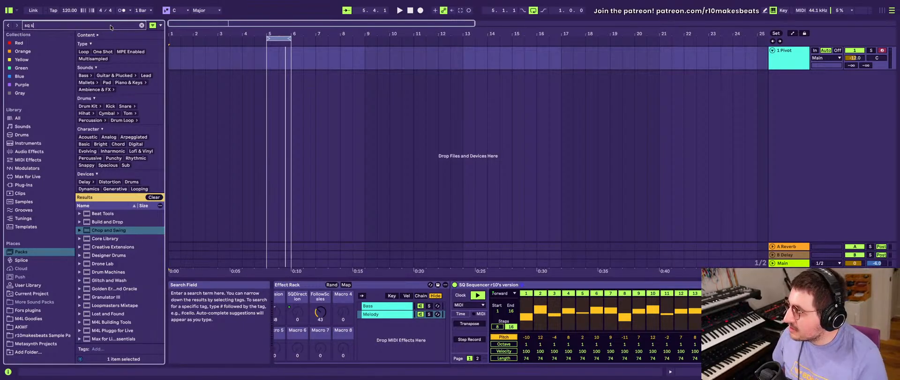
{"action": "type", "text": "equen"}
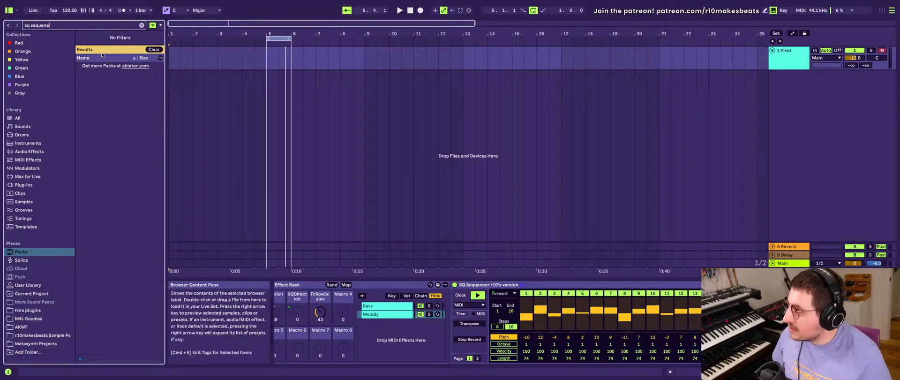
- Open the Sequencers pack's default lesson and go to its SQ Sequencer page
{"action": "left_click", "coordinate": [107, 121]}
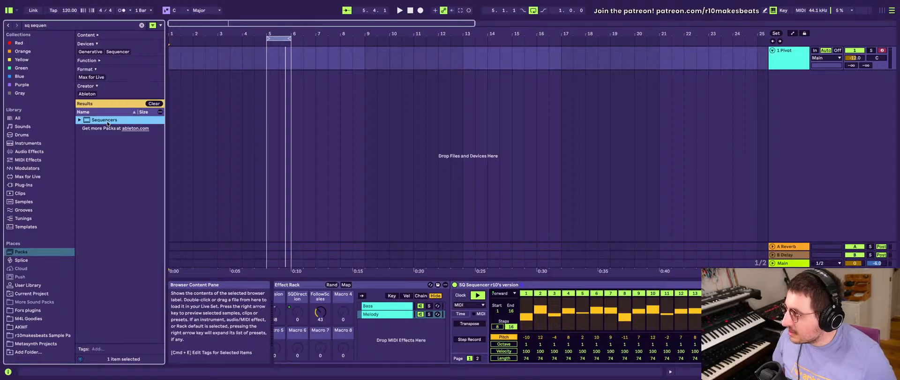
{"action": "right_click", "coordinate": [107, 122]}
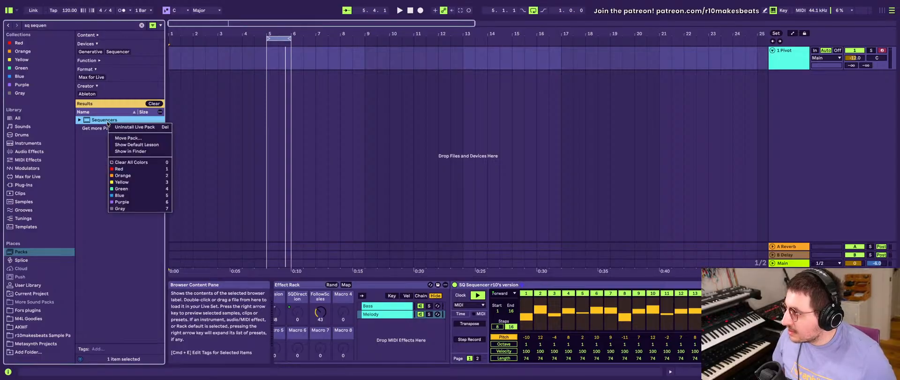
{"action": "left_click", "coordinate": [125, 145]}
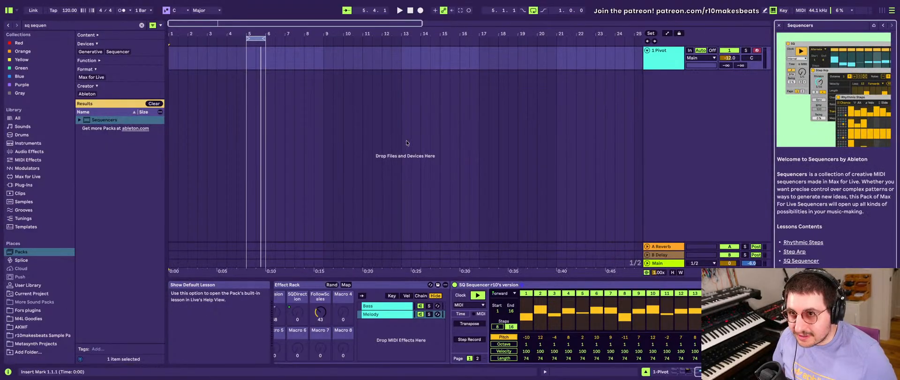
{"action": "left_click", "coordinate": [797, 261]}
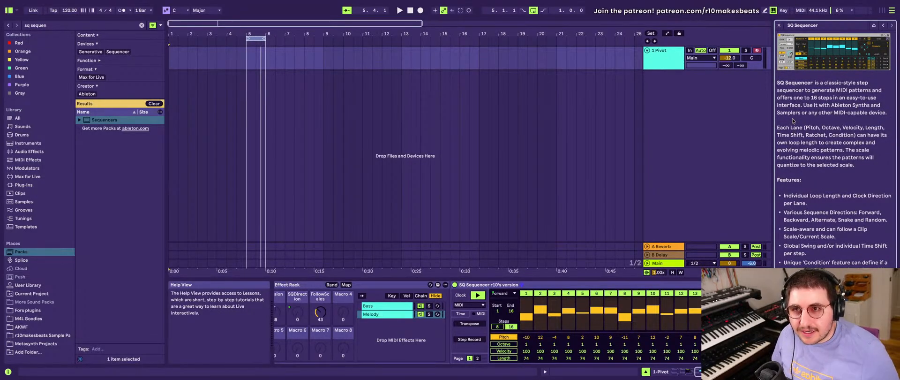
- Read the SQ Sequencer lesson from the lane and feature descriptions down to the Transport, Internal and MIDI clock modes
{"action": "scroll", "coordinate": [799, 124], "scroll_direction": "down", "scroll_amount": 3}
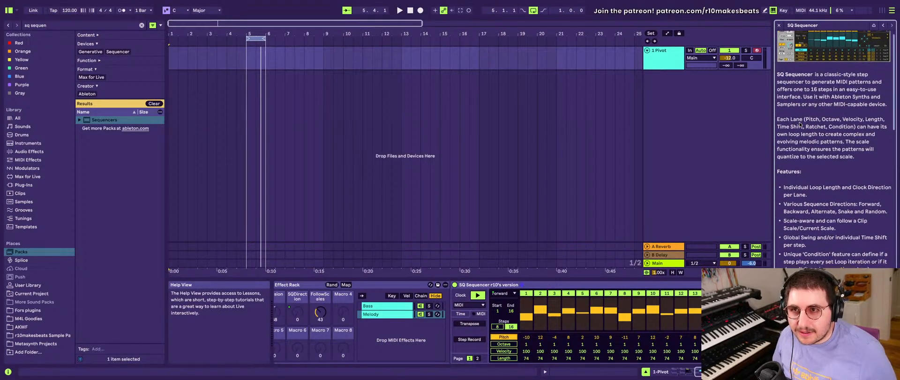
{"action": "scroll", "coordinate": [799, 124], "scroll_direction": "down", "scroll_amount": 2}
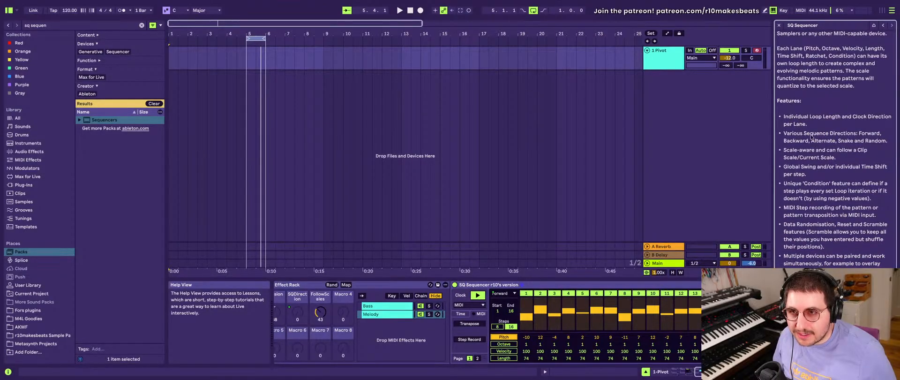
{"action": "scroll", "coordinate": [796, 142], "scroll_direction": "down", "scroll_amount": 1}
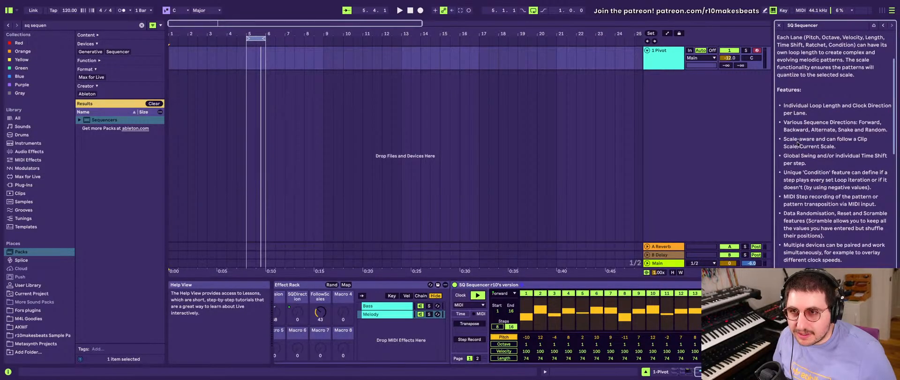
{"action": "scroll", "coordinate": [797, 144], "scroll_direction": "down", "scroll_amount": 1}
{"action": "scroll", "coordinate": [792, 132], "scroll_direction": "down", "scroll_amount": 6}
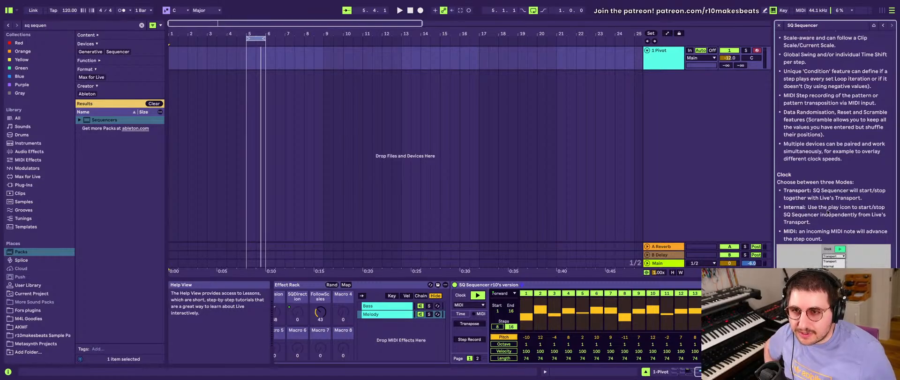
{"action": "scroll", "coordinate": [818, 240], "scroll_direction": "down", "scroll_amount": 1}
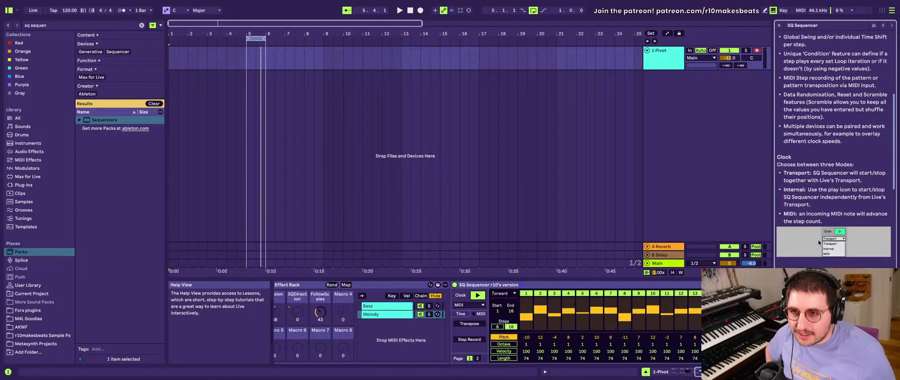
{"action": "scroll", "coordinate": [818, 240], "scroll_direction": "down", "scroll_amount": 1}
- Switch off play in the Melody chain's SQ Sequencer and review the Arpeggiator that feeds the rack
{"action": "left_click", "coordinate": [478, 294]}
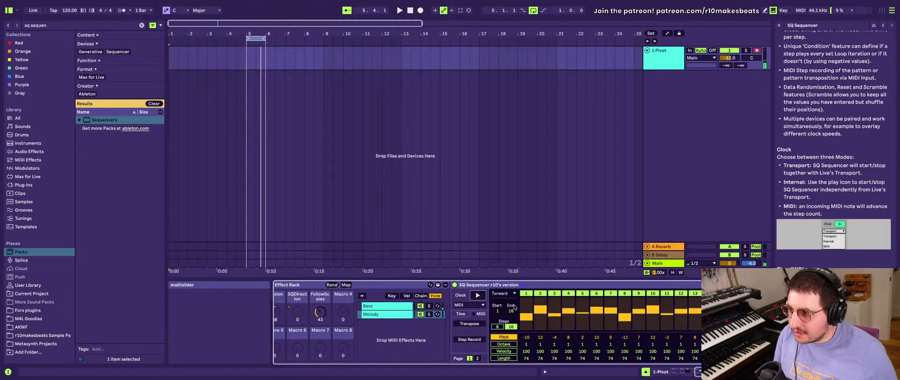
{"action": "scroll", "coordinate": [469, 315], "scroll_direction": "left", "scroll_amount": 5}
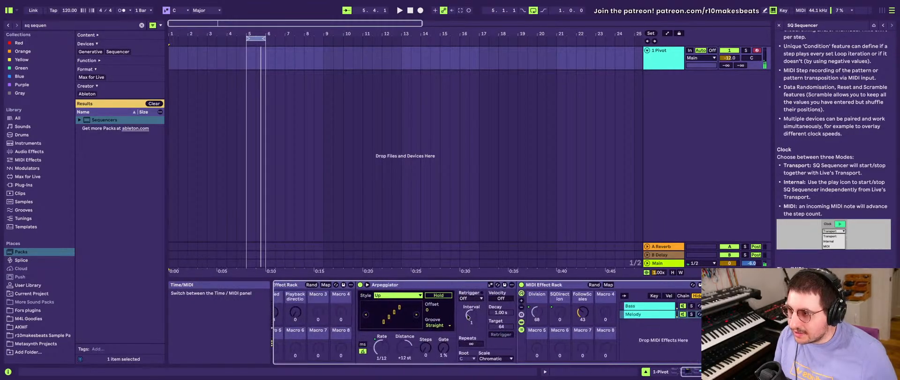
{"action": "scroll", "coordinate": [468, 316], "scroll_direction": "right", "scroll_amount": 3}
{"action": "scroll", "coordinate": [467, 314], "scroll_direction": "left", "scroll_amount": 2}
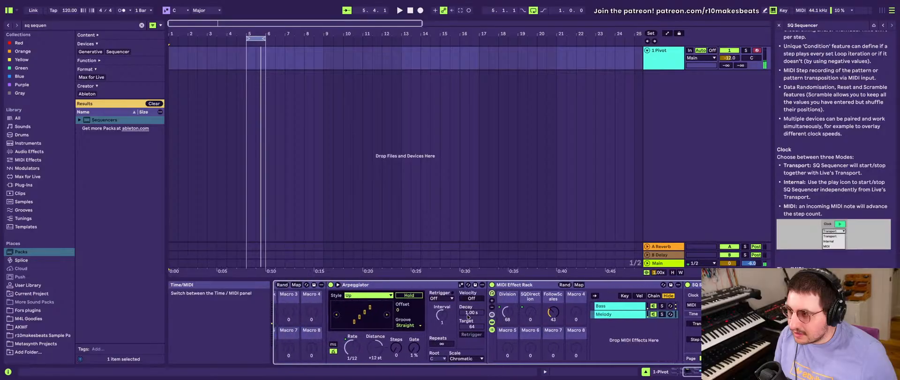
{"action": "scroll", "coordinate": [466, 314], "scroll_direction": "left", "scroll_amount": 3}
{"action": "scroll", "coordinate": [467, 317], "scroll_direction": "right", "scroll_amount": 7}
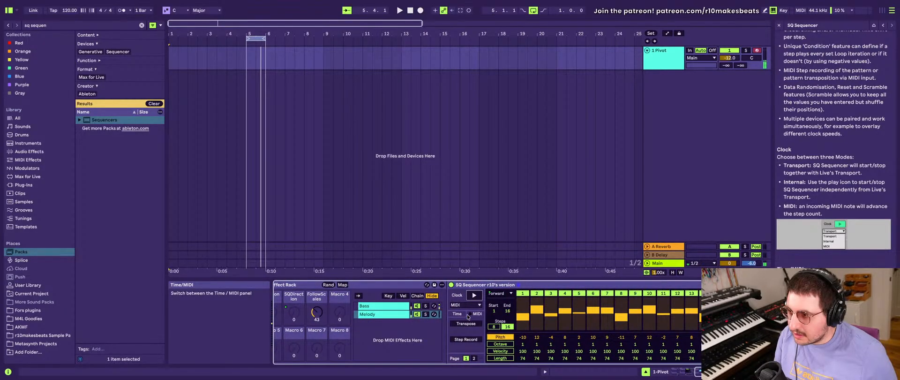
- Compare the Bass and Melody chains' sequencers by switching between them, finishing on the Bass chain
{"action": "left_click", "coordinate": [468, 314]}
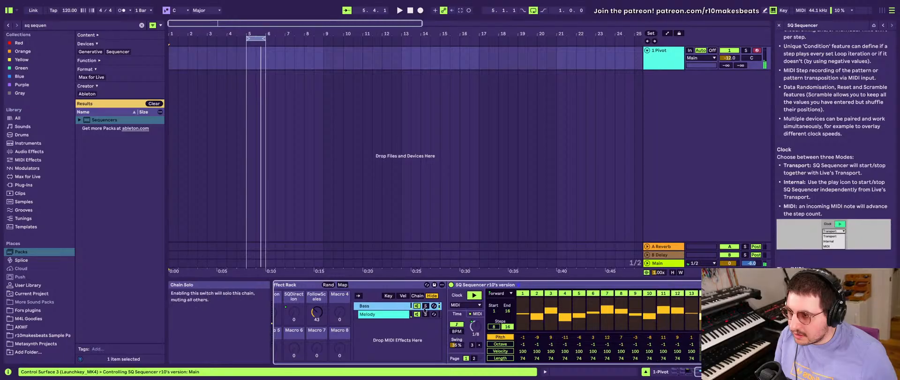
{"action": "left_click", "coordinate": [393, 312]}
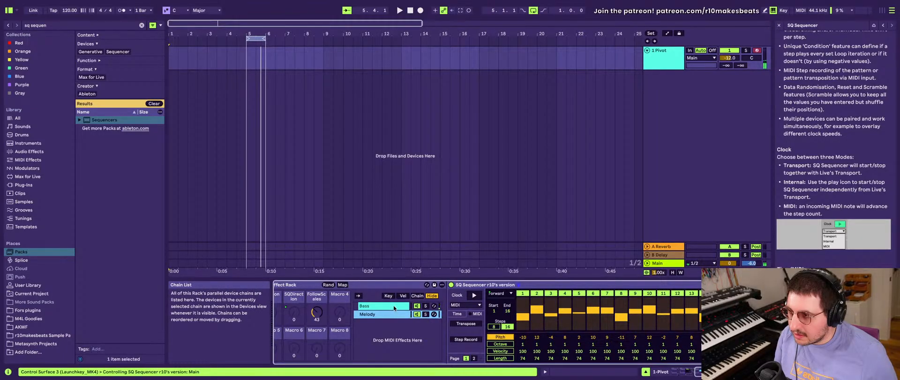
{"action": "left_click", "coordinate": [390, 306]}
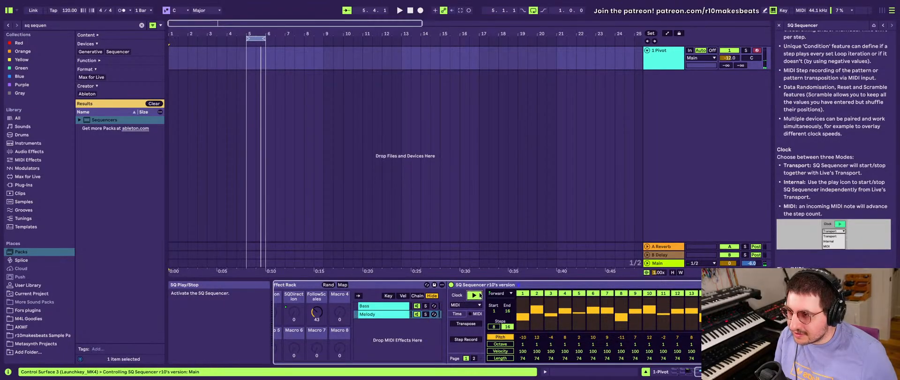
{"action": "left_click", "coordinate": [390, 317]}
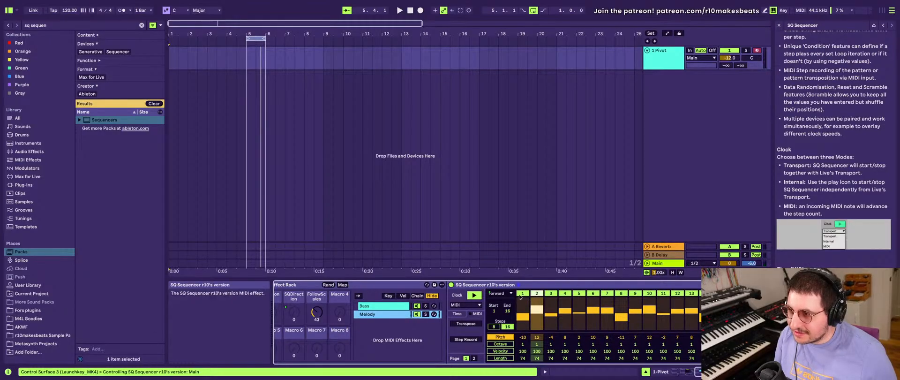
{"action": "left_click", "coordinate": [392, 307]}
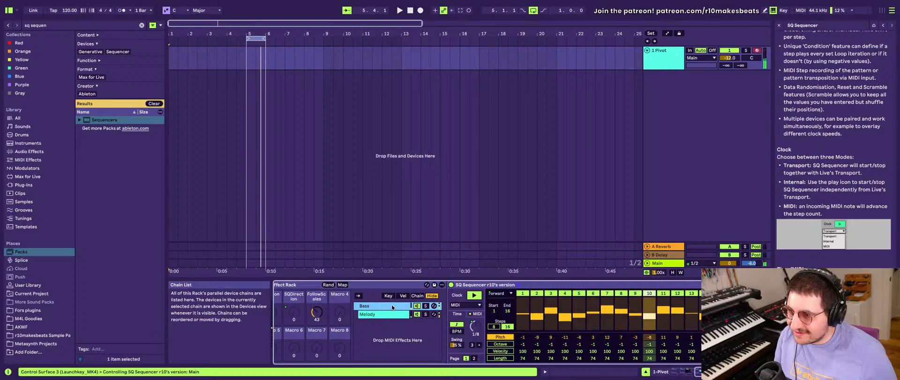
- Demonstrate the Bass chain's SQ Sequencer play switch by toggling it, leaving play switched off
{"action": "left_click", "coordinate": [475, 295]}
{"action": "left_click", "coordinate": [477, 296]}
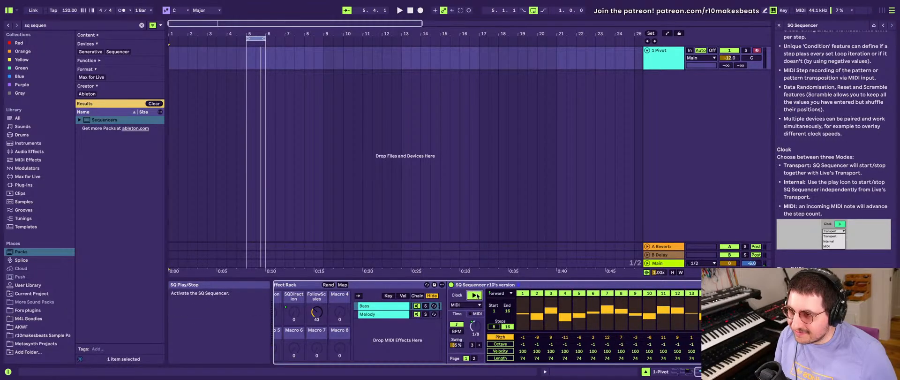
{"action": "left_click", "coordinate": [473, 296]}
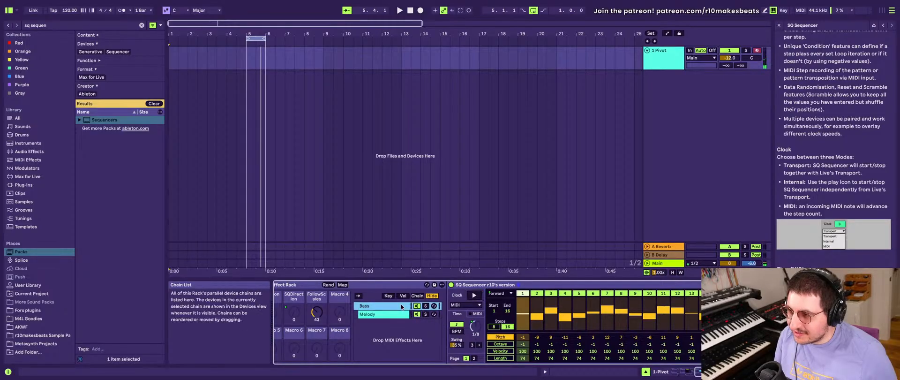
{"action": "left_click", "coordinate": [474, 295]}
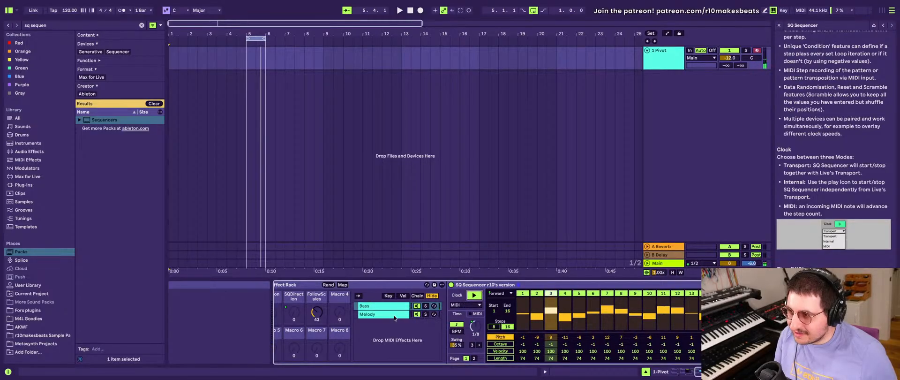
{"action": "left_click", "coordinate": [434, 314]}
{"action": "left_click", "coordinate": [384, 305]}
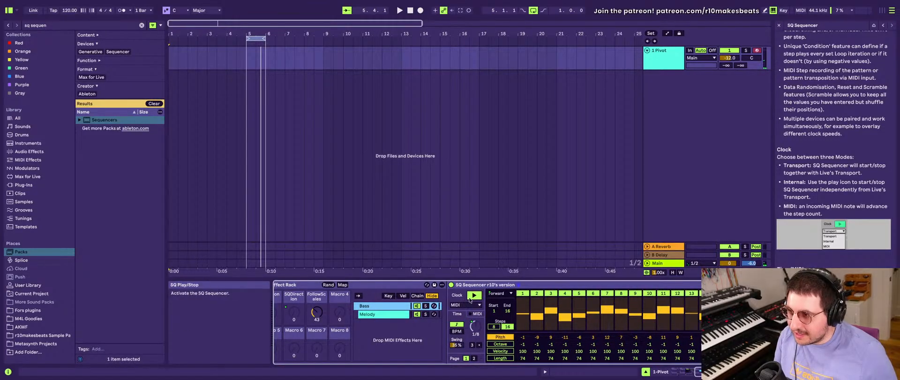
{"action": "left_click", "coordinate": [476, 295]}
- Switch play on and off again in the Melody chain's SQ Sequencer, and return to the Bass chain
{"action": "left_click", "coordinate": [397, 315]}
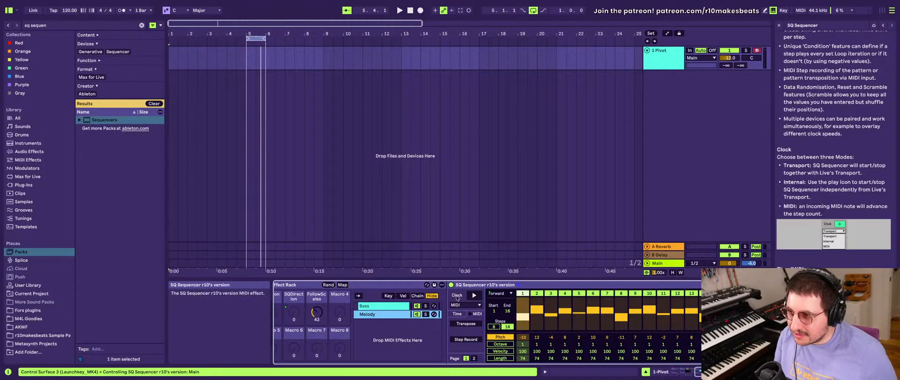
{"action": "left_click", "coordinate": [475, 296]}
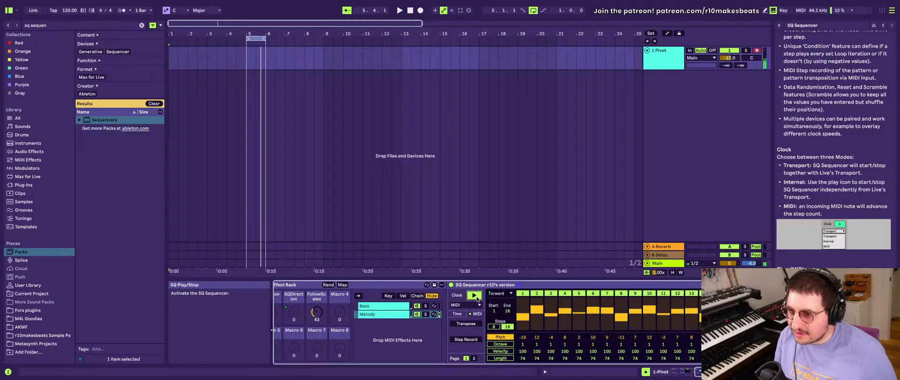
{"action": "left_click", "coordinate": [475, 296]}
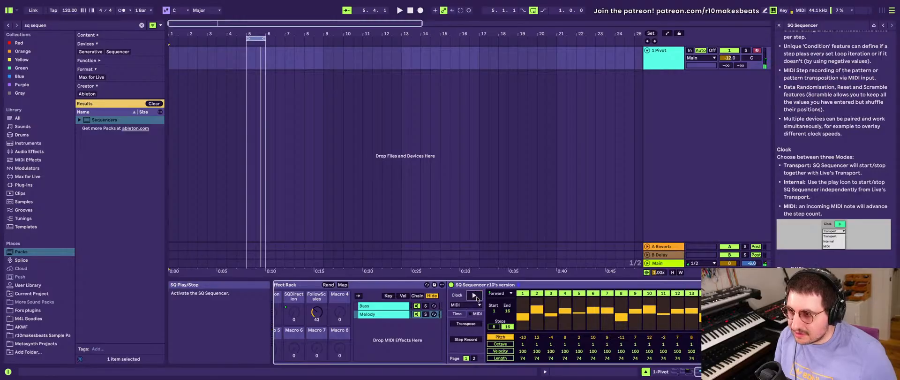
{"action": "left_click", "coordinate": [384, 307]}
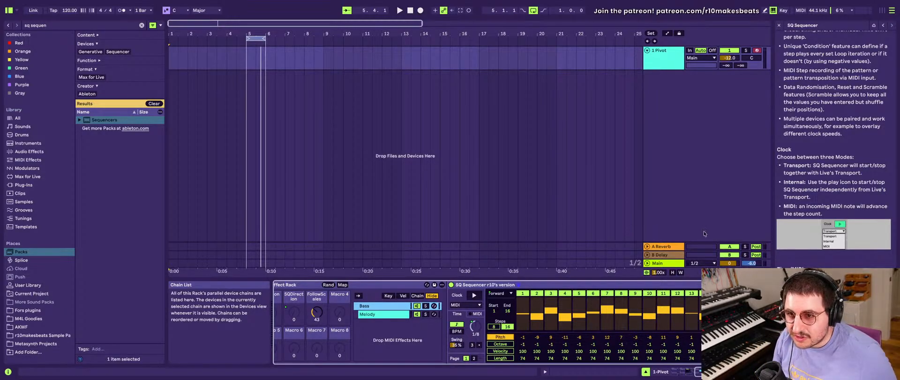
- Read the SQ Sequencer lesson from the Time/MIDI section through Page View, Global Sequencer Controls and the lane controls
{"action": "scroll", "coordinate": [791, 247], "scroll_direction": "down", "scroll_amount": 3}
{"action": "scroll", "coordinate": [791, 246], "scroll_direction": "down", "scroll_amount": 5}
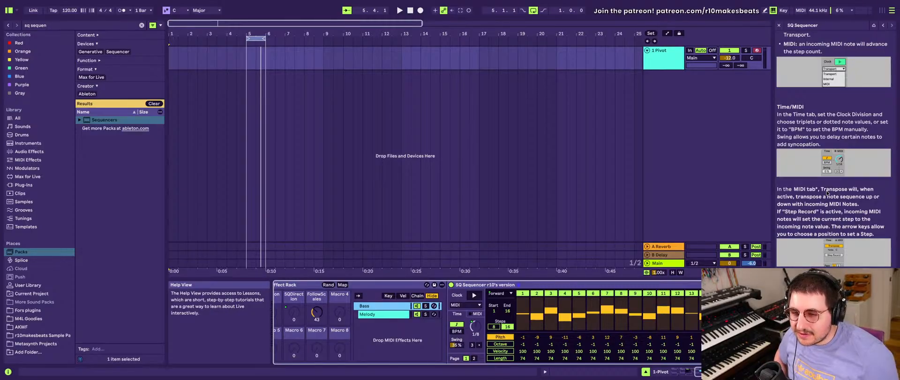
{"action": "scroll", "coordinate": [825, 225], "scroll_direction": "down", "scroll_amount": 4}
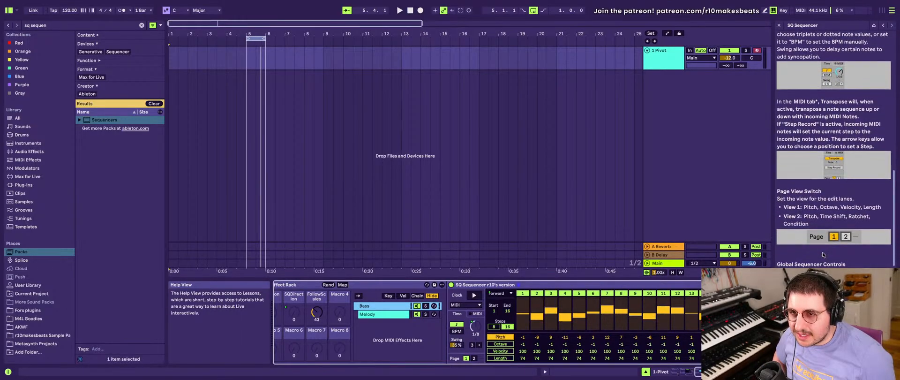
{"action": "scroll", "coordinate": [816, 220], "scroll_direction": "down", "scroll_amount": 6}
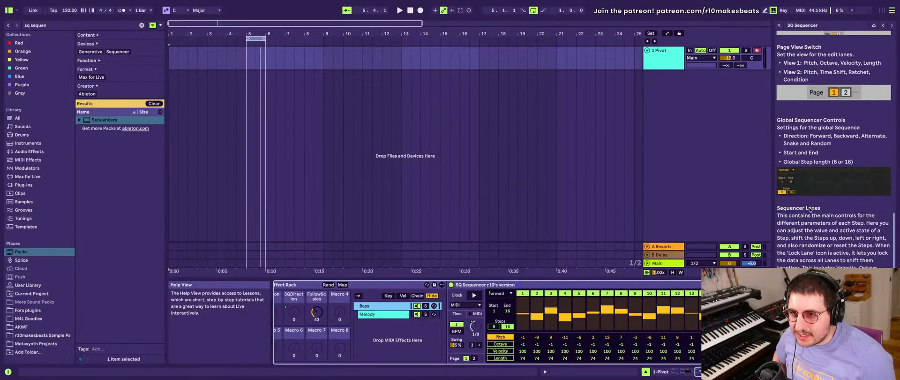
{"action": "scroll", "coordinate": [814, 221], "scroll_direction": "down", "scroll_amount": 2}
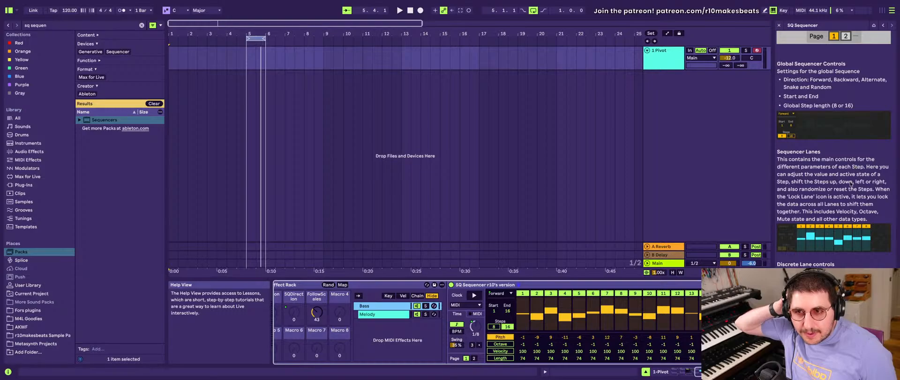
{"action": "scroll", "coordinate": [850, 184], "scroll_direction": "down", "scroll_amount": 3}
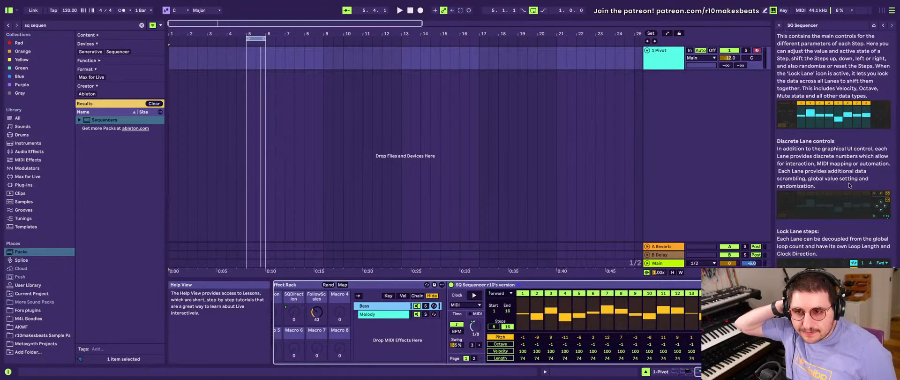
{"action": "scroll", "coordinate": [848, 185], "scroll_direction": "up", "scroll_amount": 3}
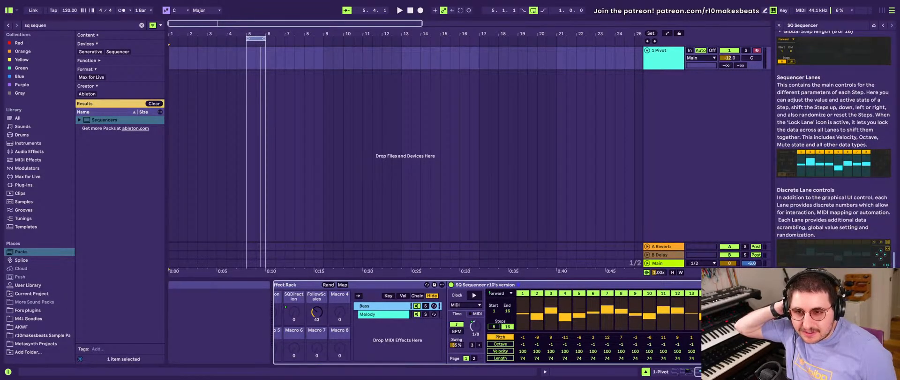
- Page through the Sequencers lesson back to its welcome page and close the Help View
{"action": "left_click", "coordinate": [891, 25]}
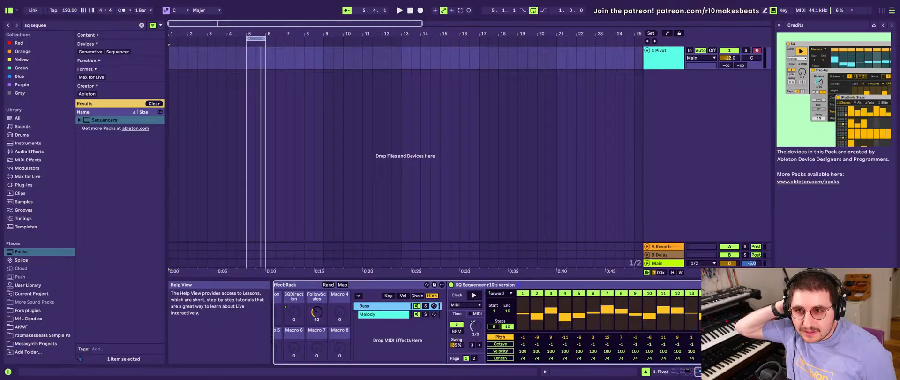
{"action": "left_click", "coordinate": [883, 25]}
{"action": "left_click", "coordinate": [883, 25]}
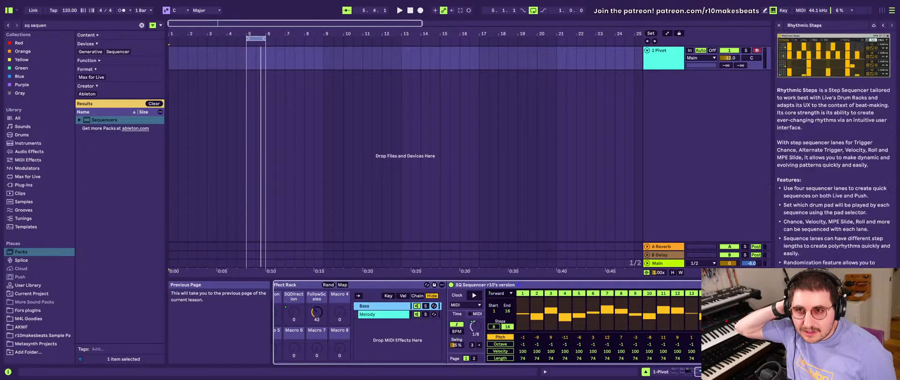
{"action": "left_click", "coordinate": [883, 26]}
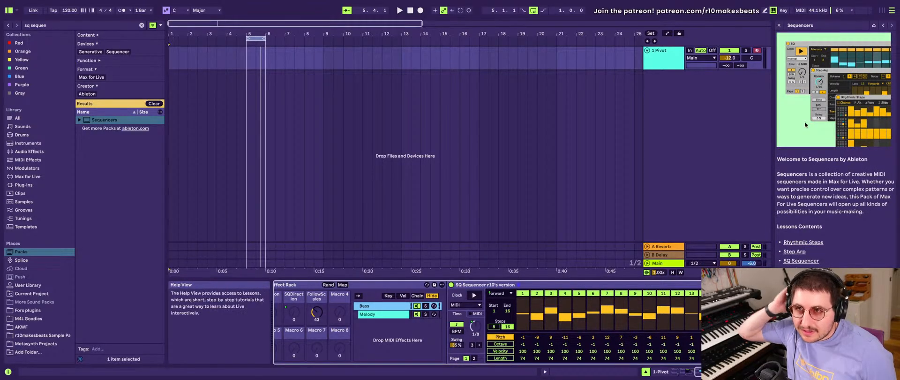
{"action": "left_click", "coordinate": [778, 25]}
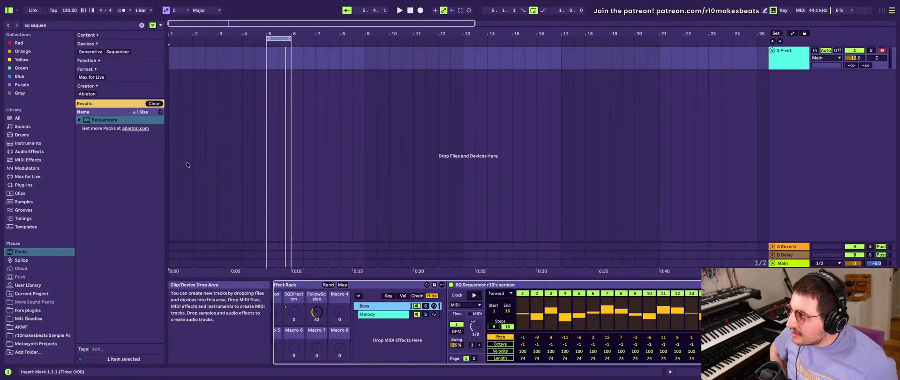
- Clear the browser search and filter the Packs content by the Sequencer device tag
{"action": "left_click", "coordinate": [154, 103]}
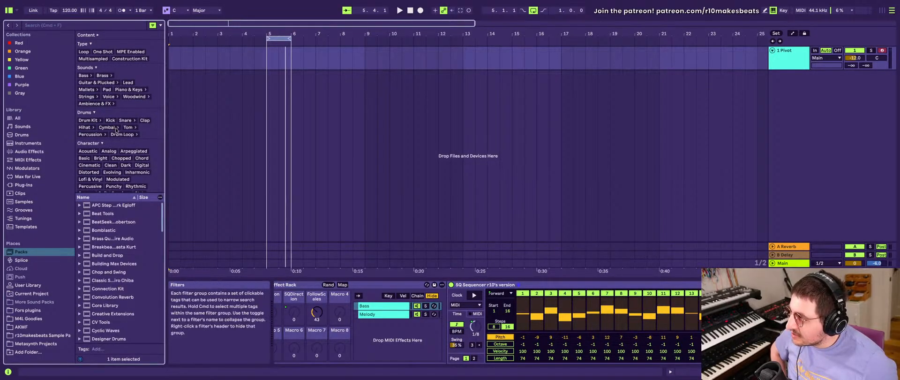
{"action": "scroll", "coordinate": [117, 130], "scroll_direction": "down", "scroll_amount": 5}
{"action": "scroll", "coordinate": [117, 131], "scroll_direction": "down", "scroll_amount": 3}
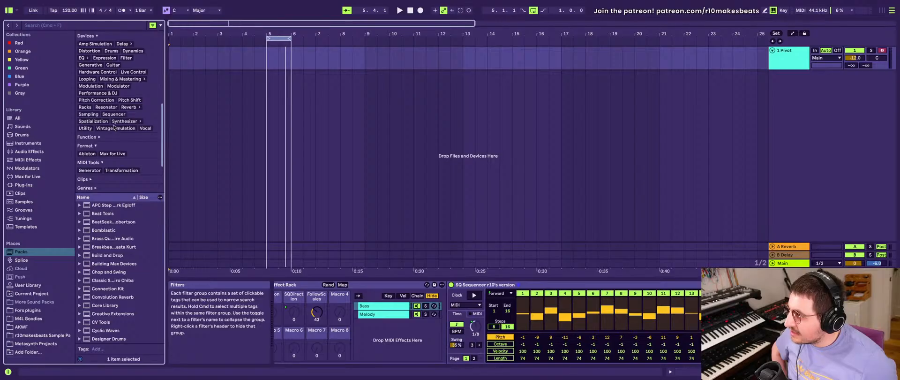
{"action": "left_click", "coordinate": [114, 114]}
{"action": "left_click", "coordinate": [115, 252]}
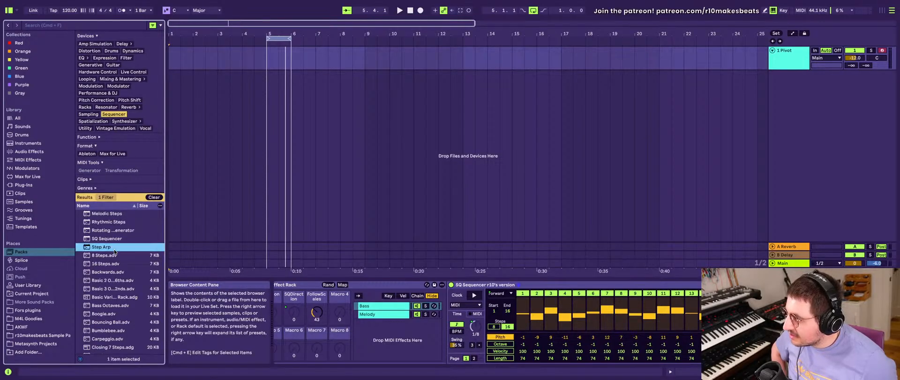
- Pick the 16 Steps preset in the results and insert a new MIDI track below the Pivot track
{"action": "left_click", "coordinate": [114, 263]}
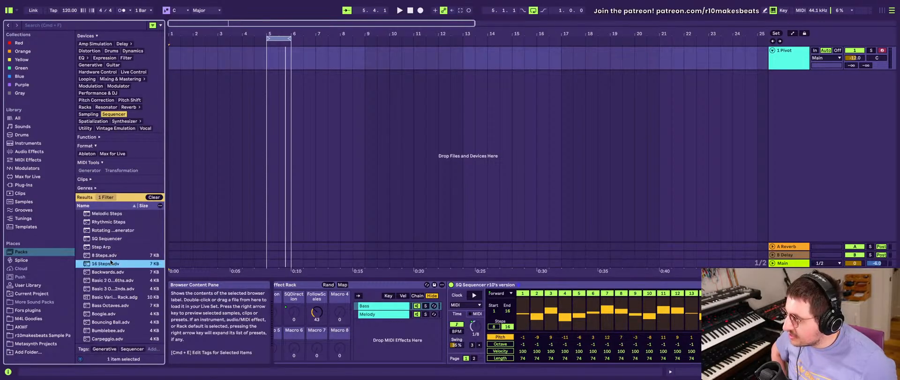
{"action": "left_click", "coordinate": [787, 65]}
{"action": "key", "text": "super+shift+t"}
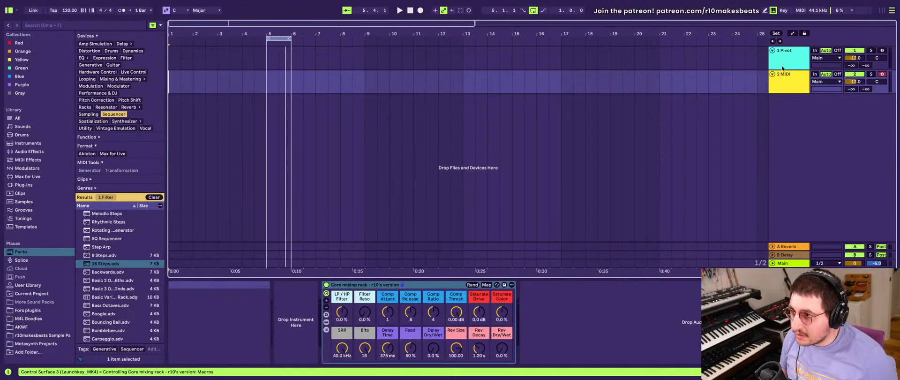
- Load the 16 Steps preset onto the new MIDI track to inspect it, and delete the device
{"action": "double_click", "coordinate": [106, 264]}
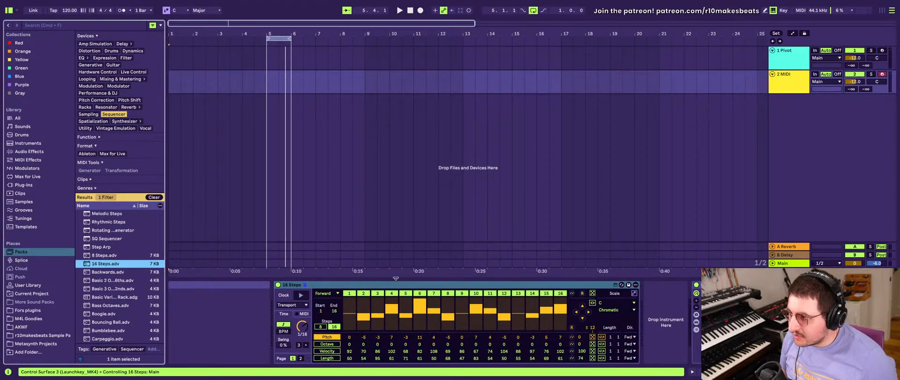
{"action": "left_click", "coordinate": [351, 286]}
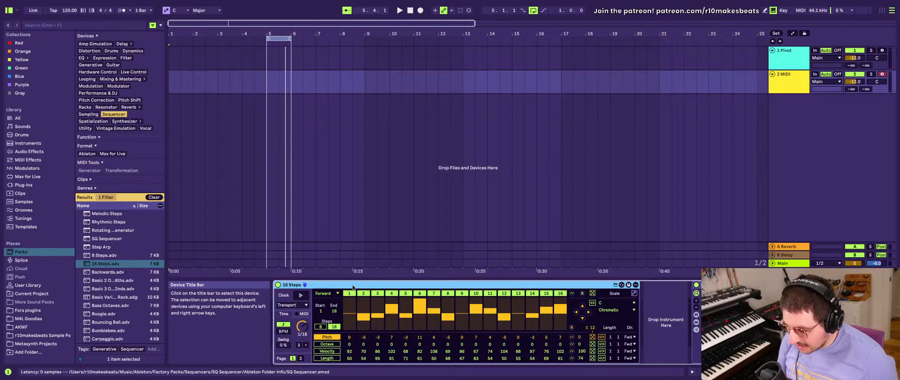
{"action": "key", "text": "Delete"}
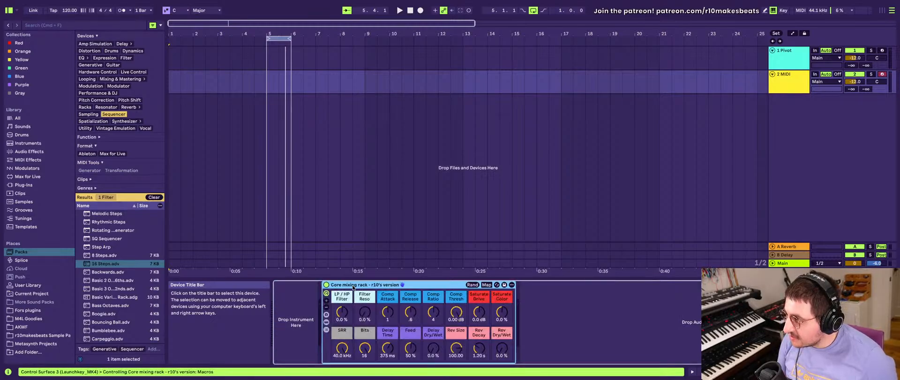
- Browse further through the sequencer presets and load Constant Variations onto the new MIDI track
{"action": "left_click", "coordinate": [109, 267]}
{"action": "scroll", "coordinate": [106, 258], "scroll_direction": "down", "scroll_amount": 5}
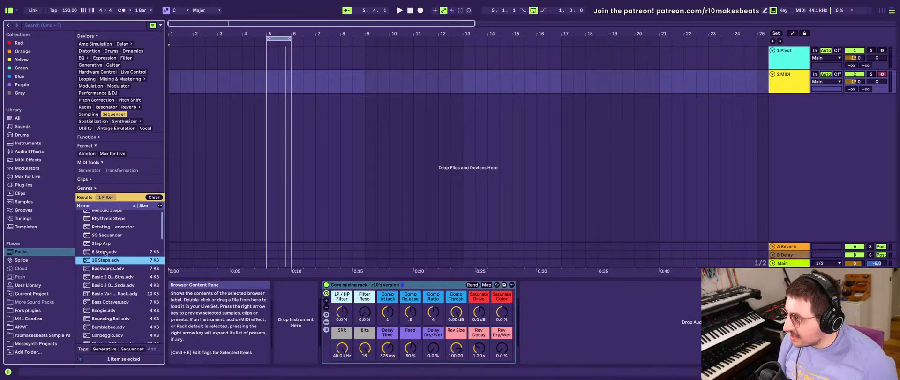
{"action": "scroll", "coordinate": [108, 253], "scroll_direction": "down", "scroll_amount": 3}
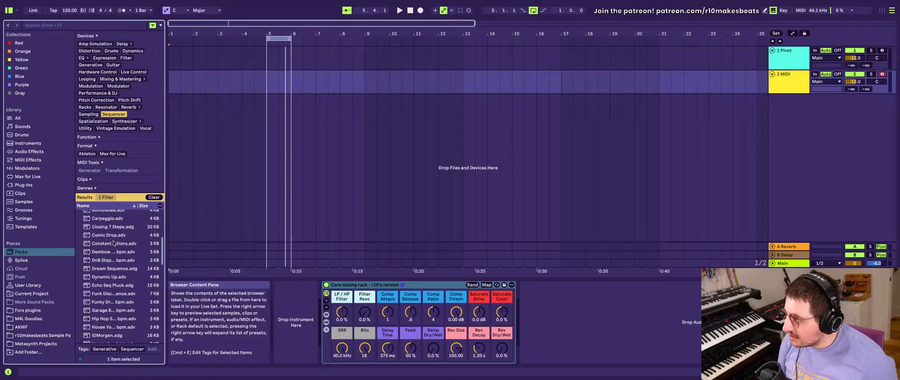
{"action": "double_click", "coordinate": [113, 242]}
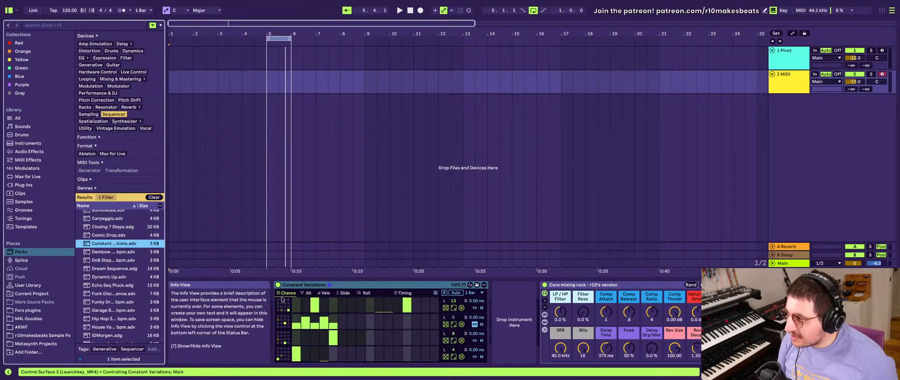
{"action": "left_click", "coordinate": [304, 288]}
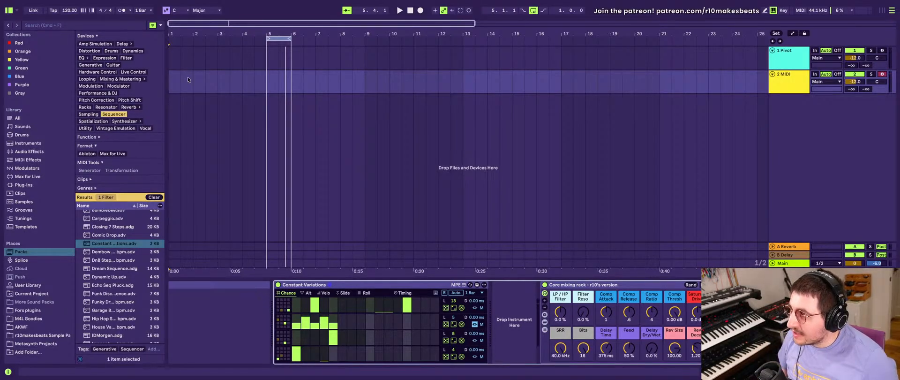
- Run playback from the start and from bar 5 to watch the Constant Variations sequencer, and delete the device
{"action": "key", "text": "space"}
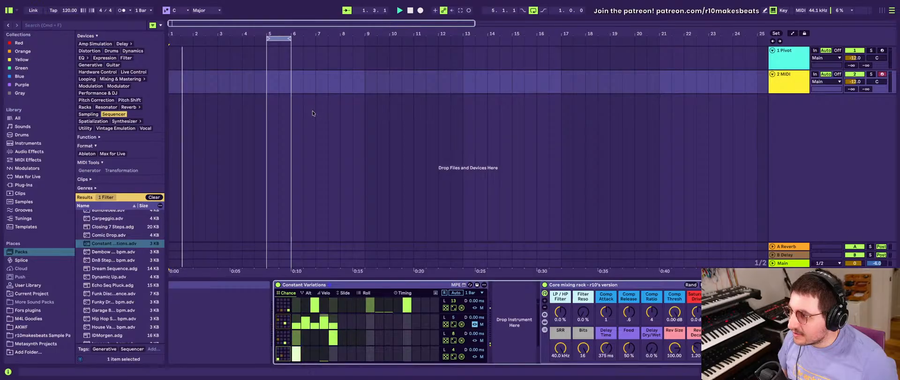
{"action": "left_click", "coordinate": [266, 58]}
{"action": "left_click", "coordinate": [266, 82]}
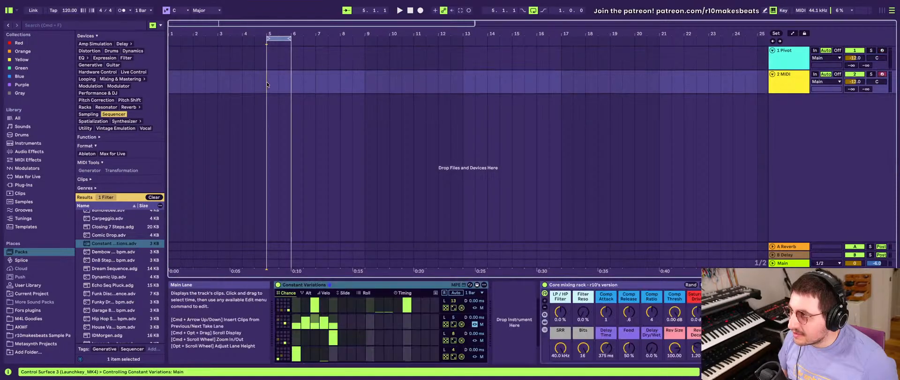
{"action": "key", "text": "space"}
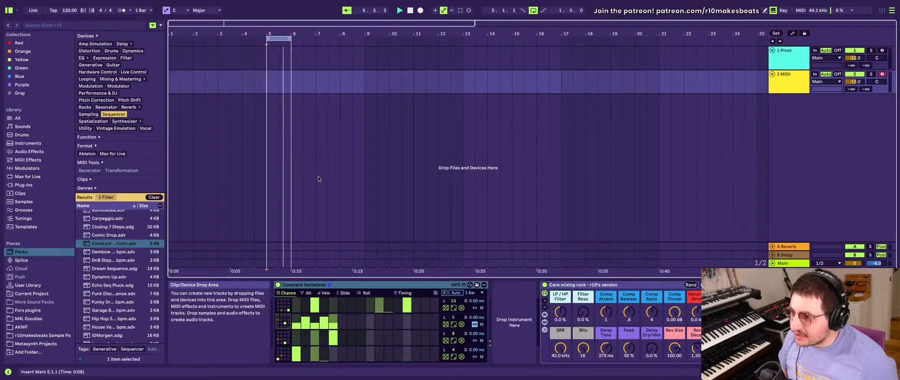
{"action": "left_click", "coordinate": [350, 285]}
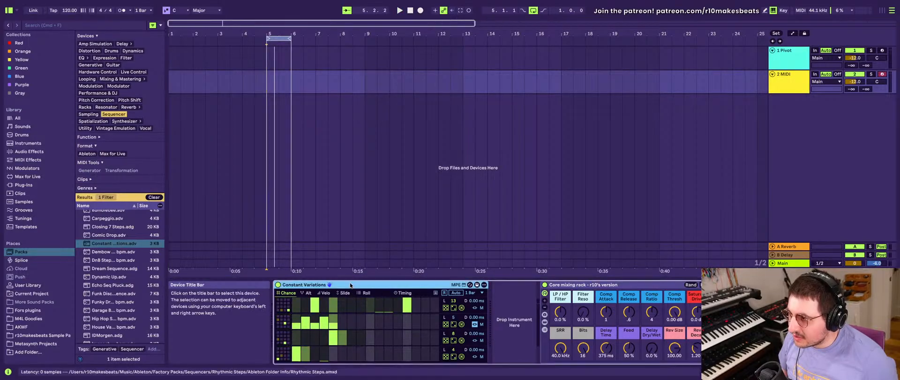
{"action": "key", "text": "Delete"}
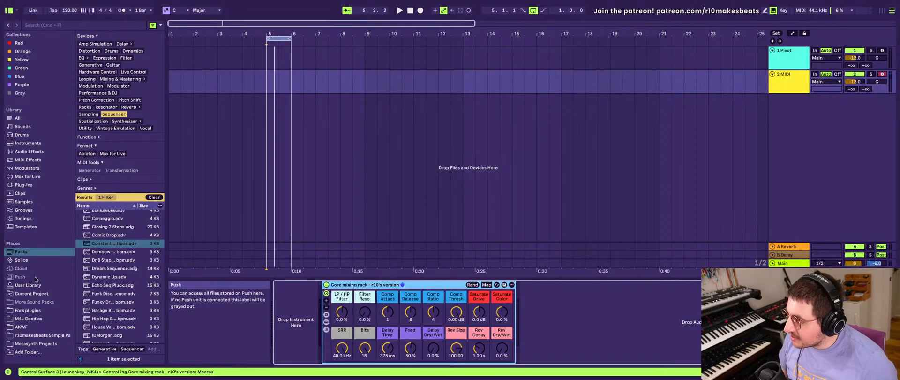
- Load the Echo Seq Pluck preset onto the new MIDI track, show its SQ Sequencer's MIDI settings, and delete the rack
{"action": "left_click", "coordinate": [98, 243]}
{"action": "left_click", "coordinate": [102, 254]}
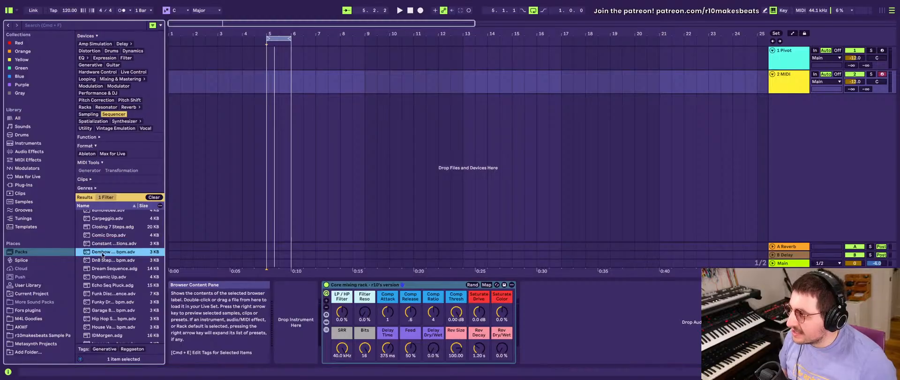
{"action": "left_click", "coordinate": [105, 302]}
{"action": "scroll", "coordinate": [105, 302], "scroll_direction": "down", "scroll_amount": 1}
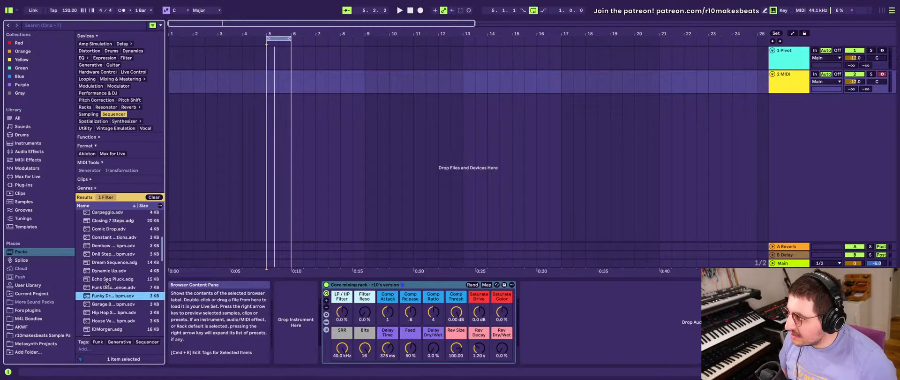
{"action": "left_click", "coordinate": [107, 280]}
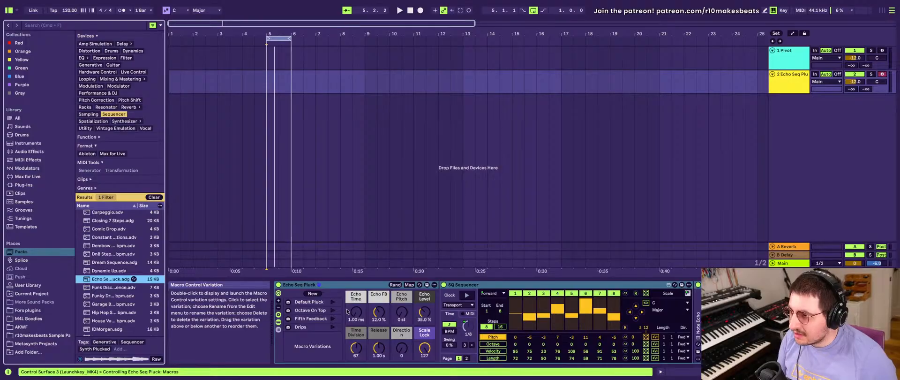
{"action": "left_click", "coordinate": [468, 313]}
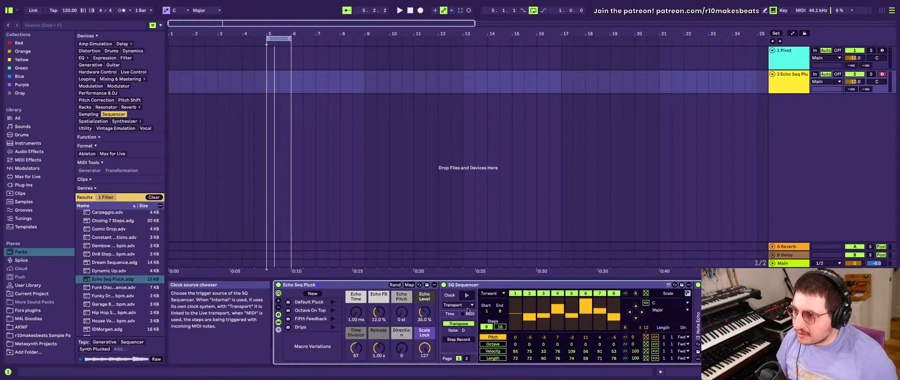
{"action": "left_click", "coordinate": [339, 287]}
{"action": "key", "text": "Delete"}
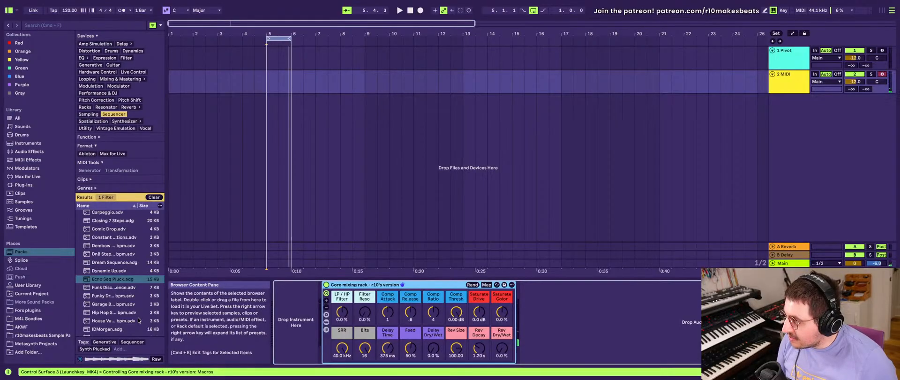
- Load the Hip Hop Swing 90 bpm preset onto the MIDI track to inspect its rhythm lanes, and delete the device
{"action": "scroll", "coordinate": [139, 320], "scroll_direction": "down", "scroll_amount": 3}
{"action": "double_click", "coordinate": [118, 286]}
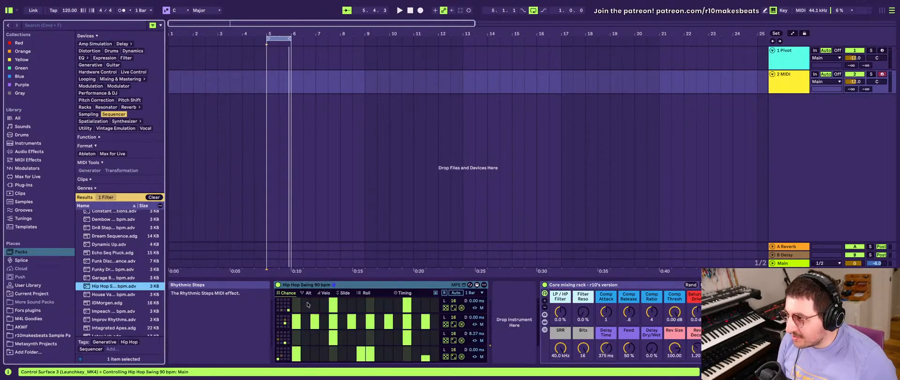
{"action": "left_click", "coordinate": [321, 284]}
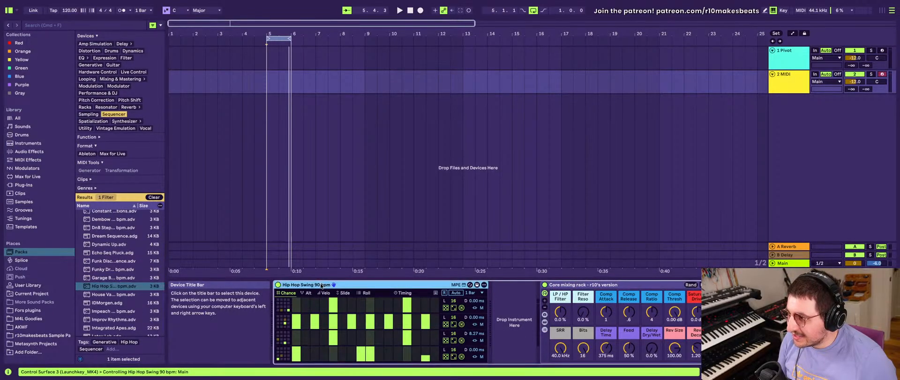
{"action": "left_click", "coordinate": [285, 307]}
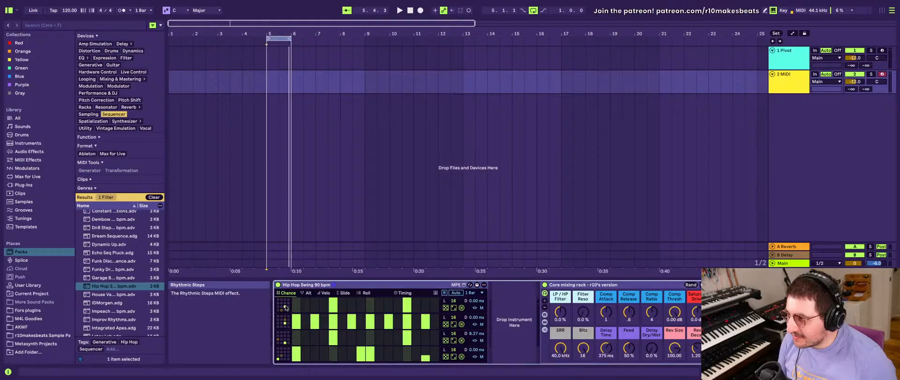
{"action": "left_click", "coordinate": [309, 284]}
{"action": "key", "text": "Delete"}
- Browse the remaining sequencer presets and filter the results to the Max for Live format
{"action": "scroll", "coordinate": [80, 332], "scroll_direction": "down", "scroll_amount": 3}
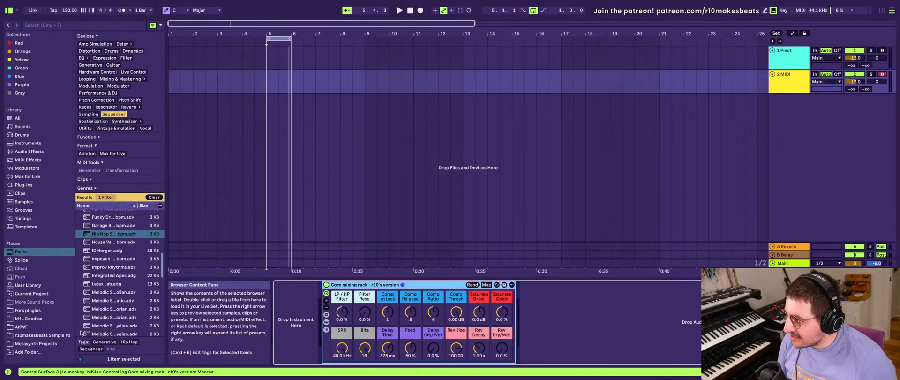
{"action": "scroll", "coordinate": [81, 333], "scroll_direction": "down", "scroll_amount": 6}
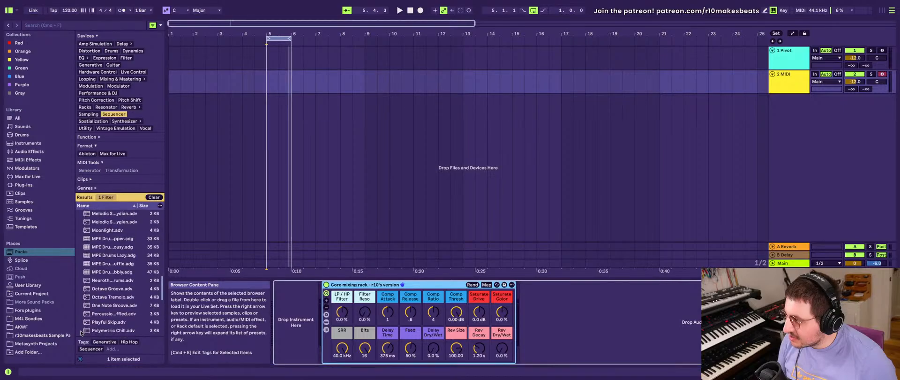
{"action": "left_click", "coordinate": [110, 248]}
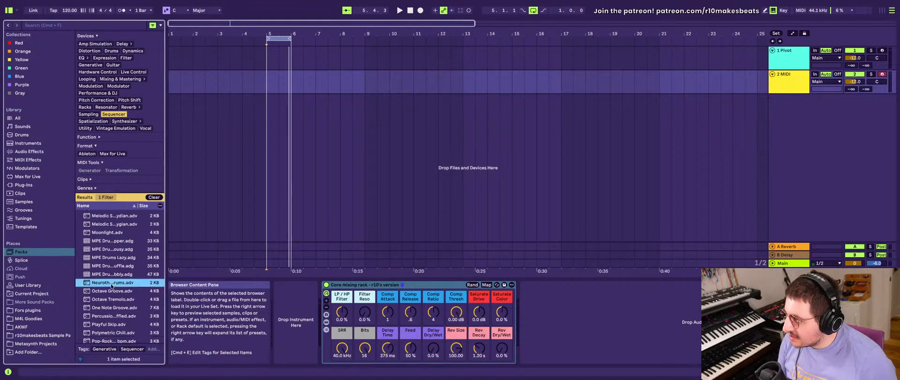
{"action": "scroll", "coordinate": [112, 286], "scroll_direction": "down", "scroll_amount": 10}
{"action": "scroll", "coordinate": [116, 114], "scroll_direction": "down", "scroll_amount": 3}
{"action": "scroll", "coordinate": [116, 114], "scroll_direction": "up", "scroll_amount": 8}
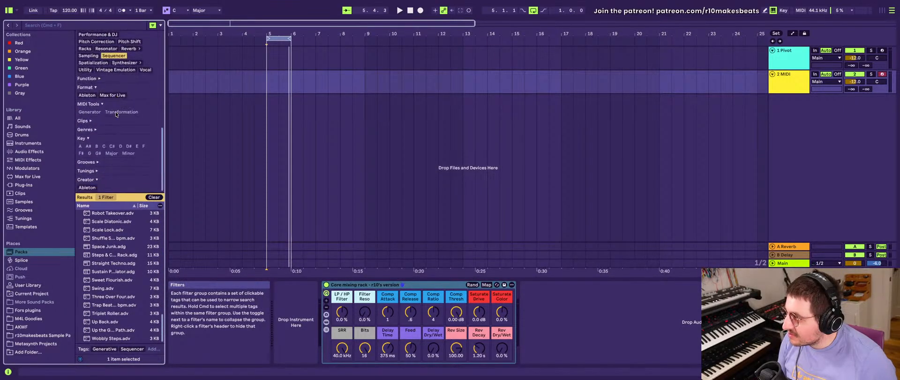
{"action": "scroll", "coordinate": [117, 80], "scroll_direction": "down", "scroll_amount": 8}
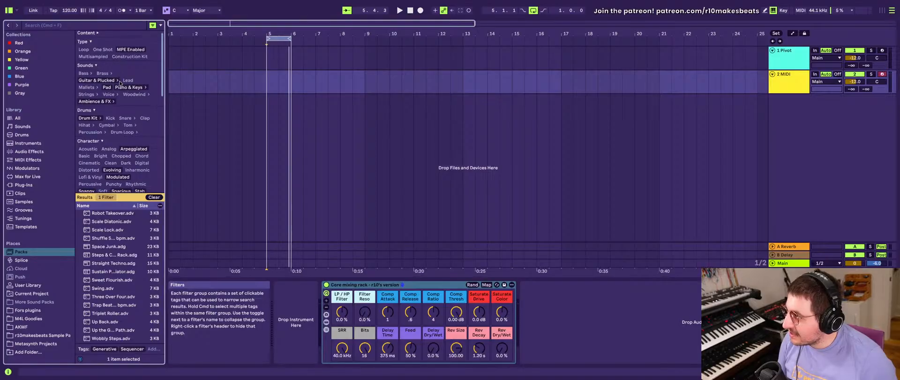
{"action": "left_click", "coordinate": [113, 95]}
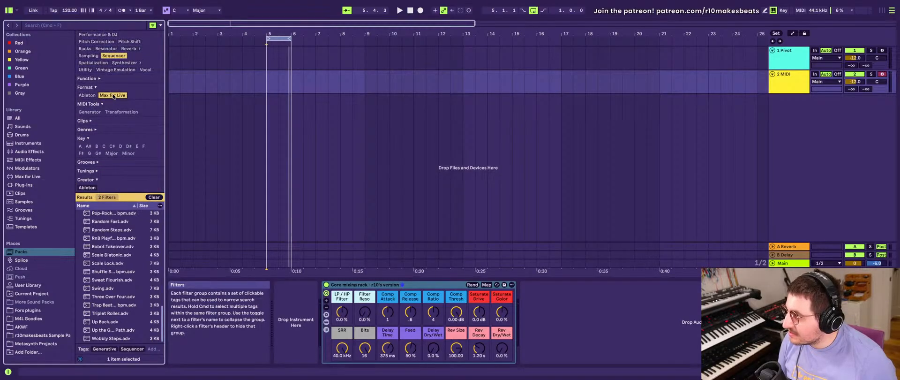
- Look through the Max for Live sequencer devices and presets in the results, picking SQ Sequencer
{"action": "scroll", "coordinate": [117, 257], "scroll_direction": "up", "scroll_amount": 10}
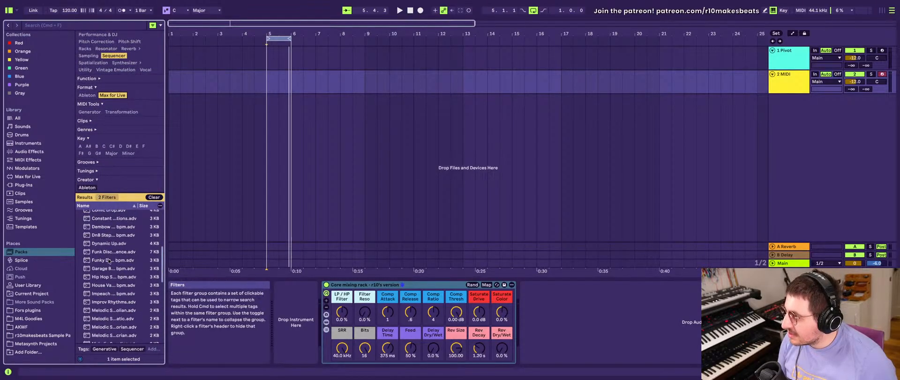
{"action": "left_click", "coordinate": [103, 239]}
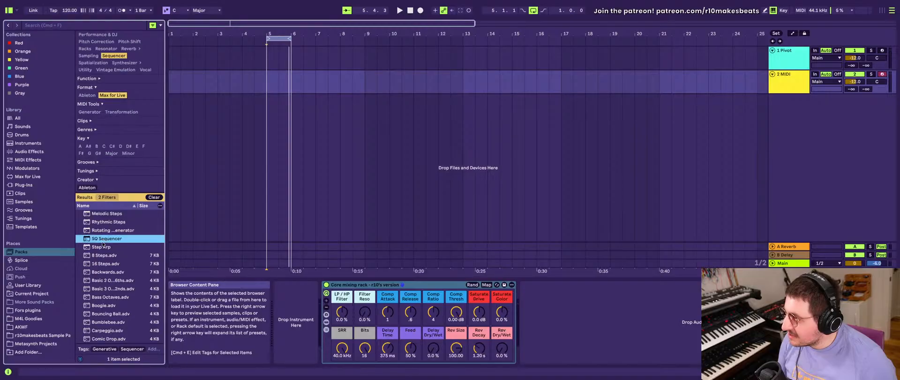
{"action": "scroll", "coordinate": [93, 244], "scroll_direction": "down", "scroll_amount": 10}
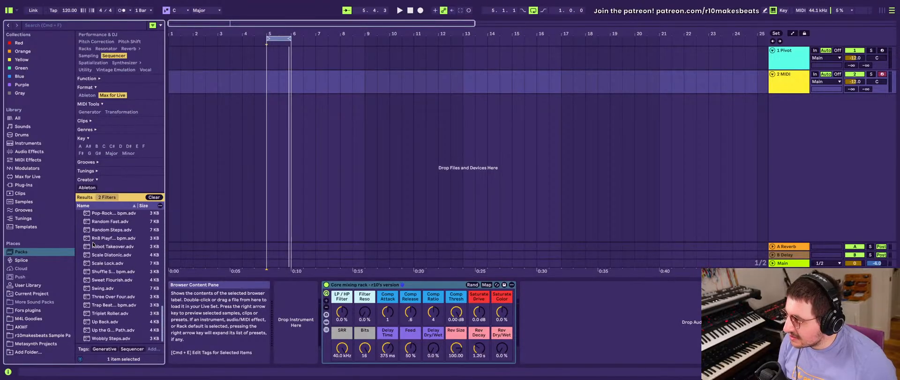
{"action": "scroll", "coordinate": [93, 244], "scroll_direction": "up", "scroll_amount": 10}
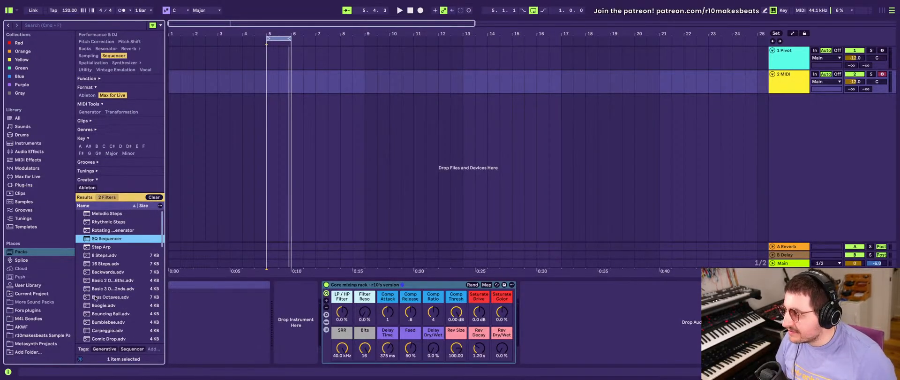
{"action": "scroll", "coordinate": [124, 331], "scroll_direction": "down", "scroll_amount": 3}
{"action": "scroll", "coordinate": [124, 331], "scroll_direction": "down", "scroll_amount": 8}
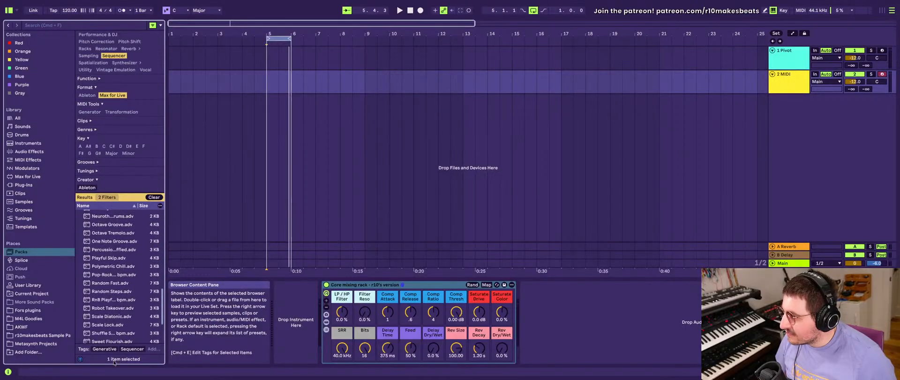
- Search the results by the Generative tag, pick Melodic Steps, and clear all browser filters
{"action": "left_click", "coordinate": [105, 349]}
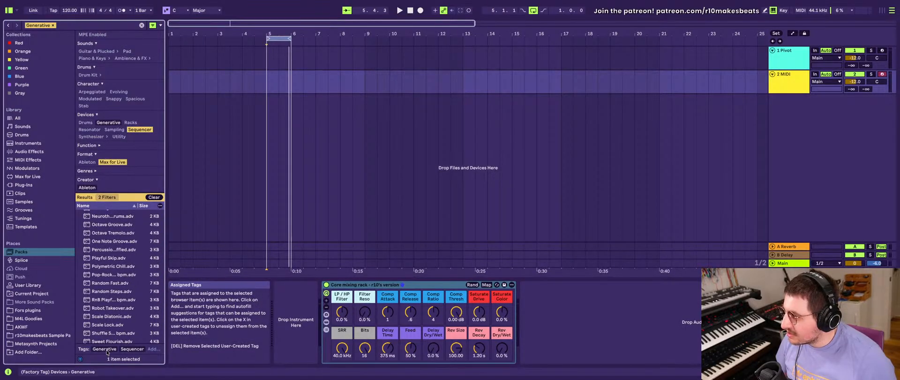
{"action": "scroll", "coordinate": [113, 330], "scroll_direction": "down", "scroll_amount": 5}
{"action": "scroll", "coordinate": [113, 330], "scroll_direction": "up", "scroll_amount": 15}
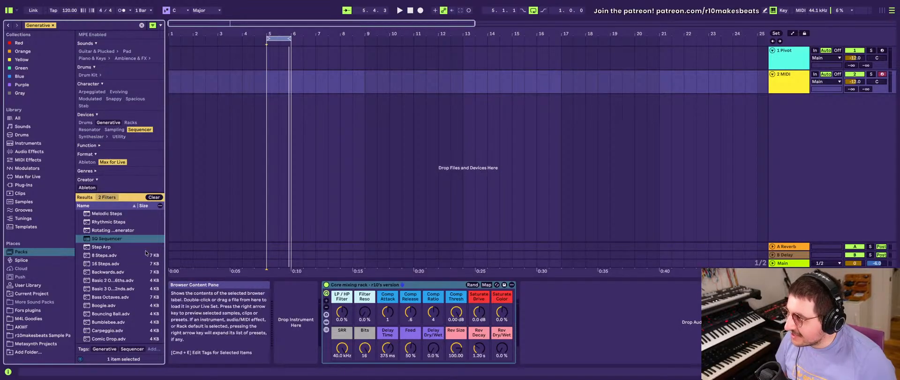
{"action": "left_click", "coordinate": [118, 214]}
{"action": "left_click", "coordinate": [153, 197]}
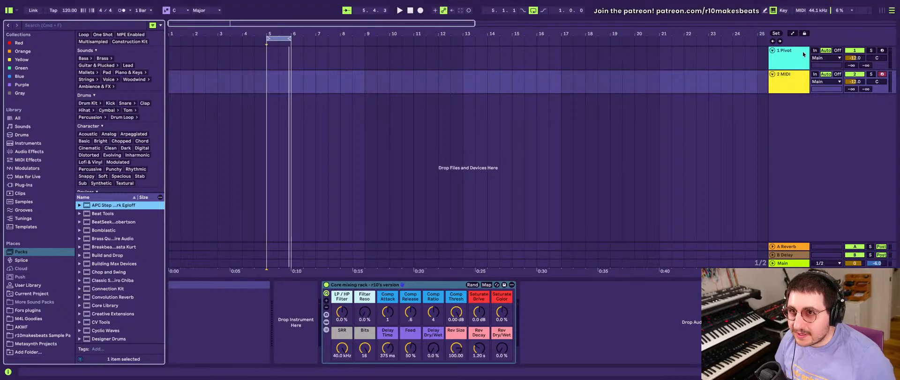
- Select the Pivot track, run the SQ Sequencers of the rack's Bass and Melody chains, and review the device chain
{"action": "left_click", "coordinate": [780, 67]}
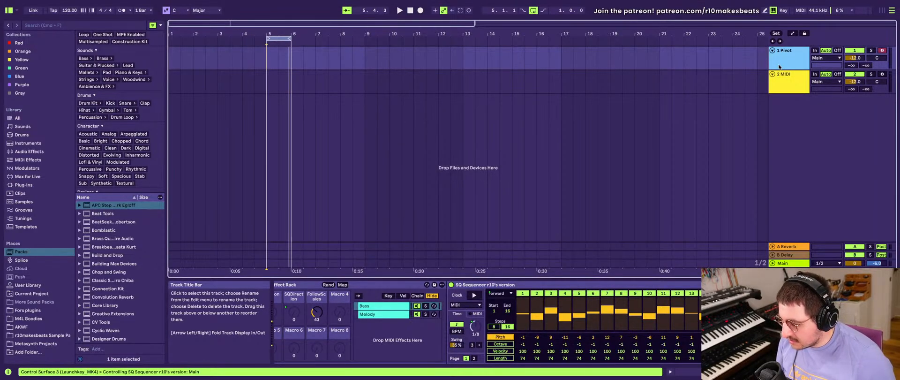
{"action": "scroll", "coordinate": [404, 311], "scroll_direction": "left", "scroll_amount": 5}
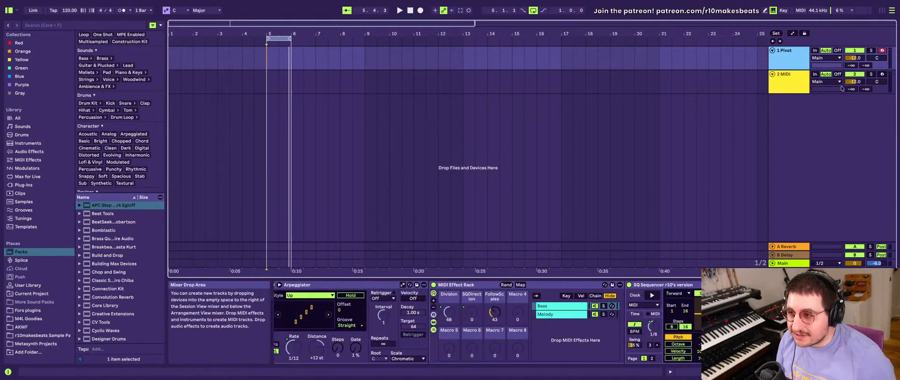
{"action": "scroll", "coordinate": [365, 328], "scroll_direction": "left", "scroll_amount": 3}
{"action": "scroll", "coordinate": [365, 328], "scroll_direction": "right", "scroll_amount": 5}
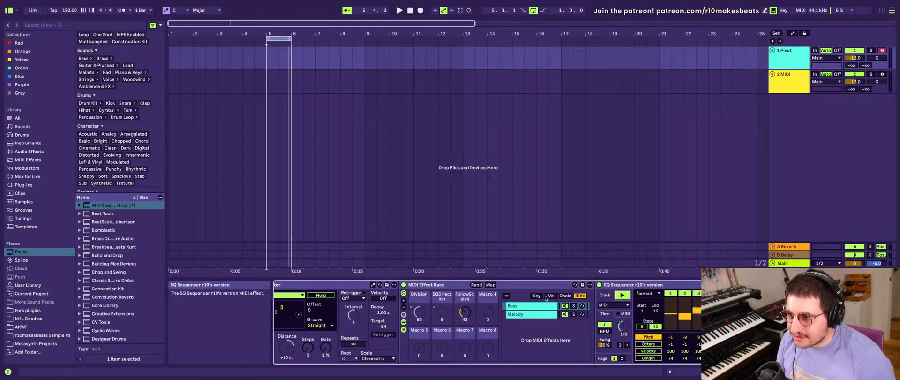
{"action": "left_click", "coordinate": [535, 315]}
{"action": "left_click", "coordinate": [621, 295]}
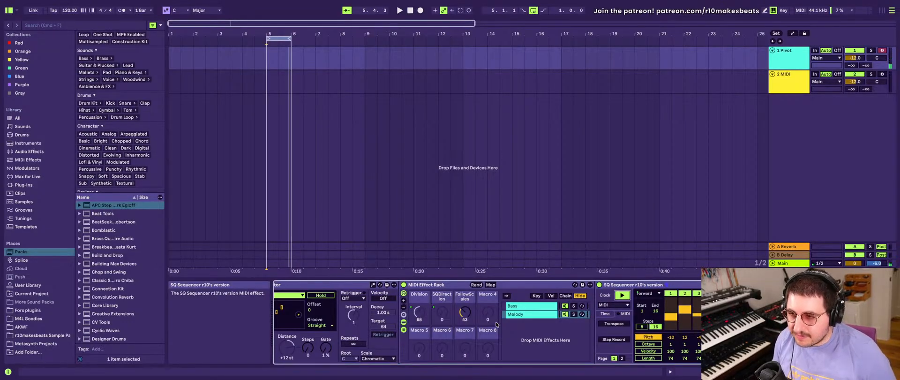
{"action": "scroll", "coordinate": [620, 318], "scroll_direction": "right", "scroll_amount": 5}
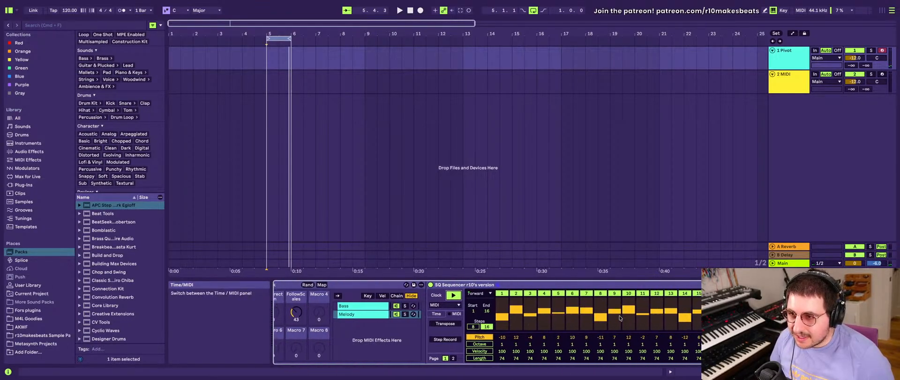
{"action": "scroll", "coordinate": [620, 318], "scroll_direction": "left", "scroll_amount": 6}
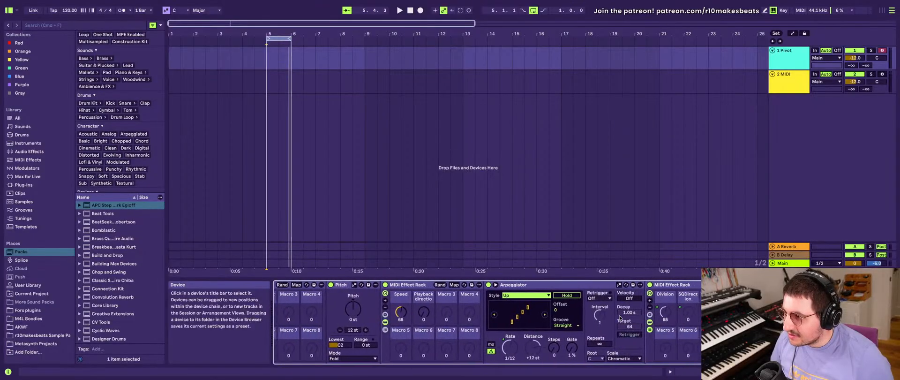
{"action": "scroll", "coordinate": [620, 318], "scroll_direction": "left", "scroll_amount": 3}
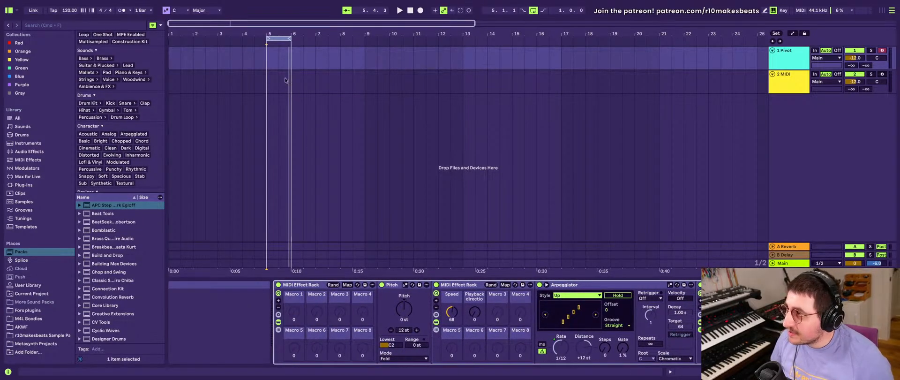
- Select bar 5 on the Pivot track and rename the track to C
{"action": "left_click", "coordinate": [267, 54]}
{"action": "left_click_drag", "start_coordinate": [268, 54], "coordinate": [292, 54]}
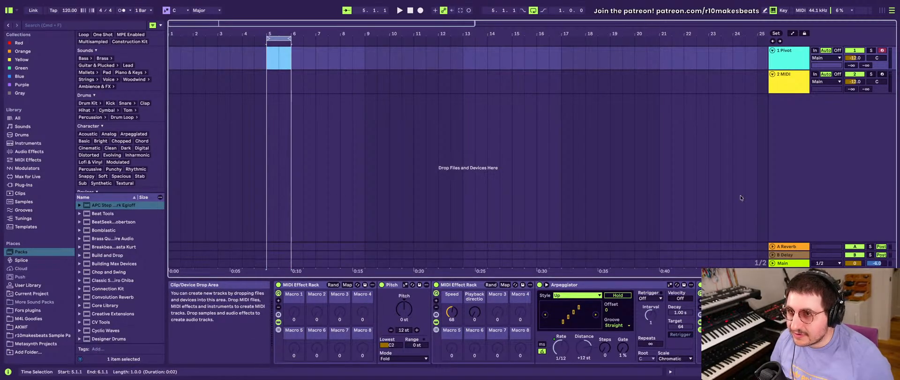
{"action": "double_click", "coordinate": [785, 50]}
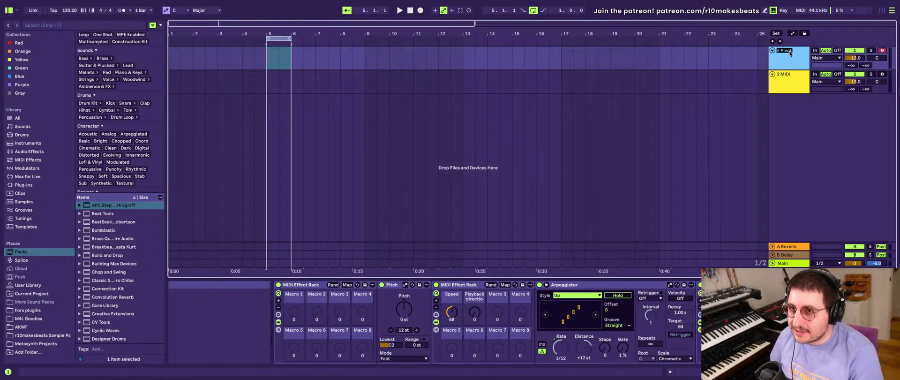
{"action": "type", "text": "S"}
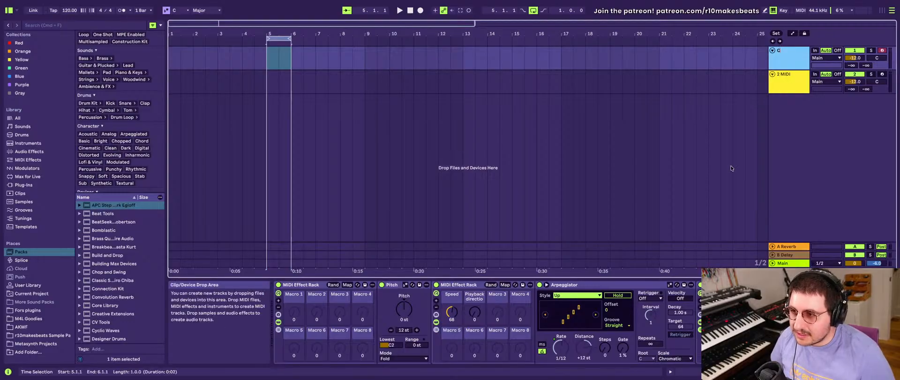
- Turn down the FollowScales macro of the MIDI Effect Rack that holds the Bass and Melody chains
{"action": "scroll", "coordinate": [573, 328], "scroll_direction": "down", "scroll_amount": 10}
{"action": "scroll", "coordinate": [574, 328], "scroll_direction": "up", "scroll_amount": 5}
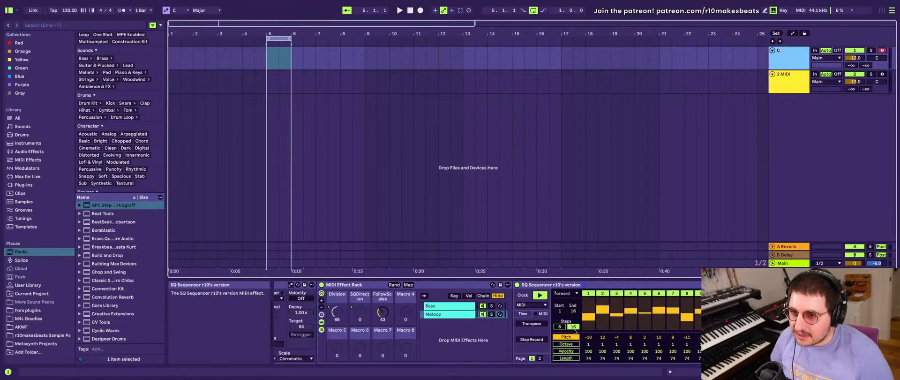
{"action": "left_click", "coordinate": [403, 324]}
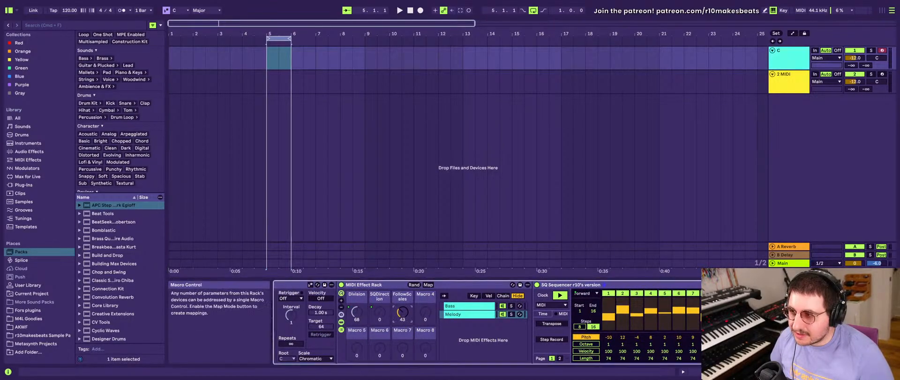
{"action": "scroll", "coordinate": [401, 315], "scroll_direction": "down", "scroll_amount": 1}
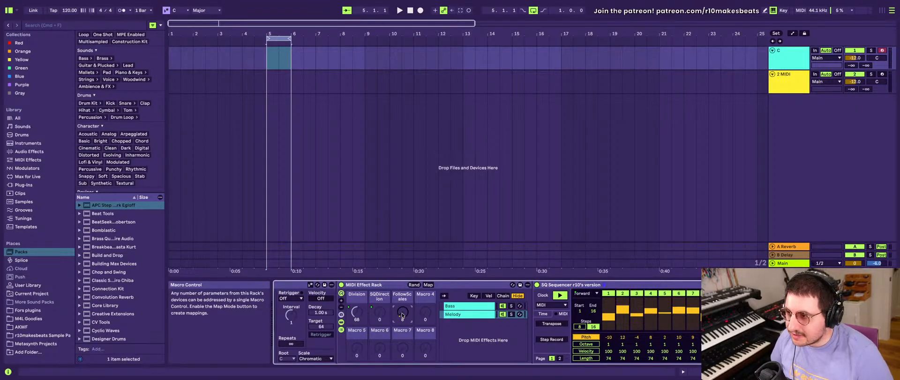
- Rename the C track to Cmin and redraw the pitch steps in the Melody and Bass chains' SQ Sequencers
{"action": "left_click", "coordinate": [773, 55]}
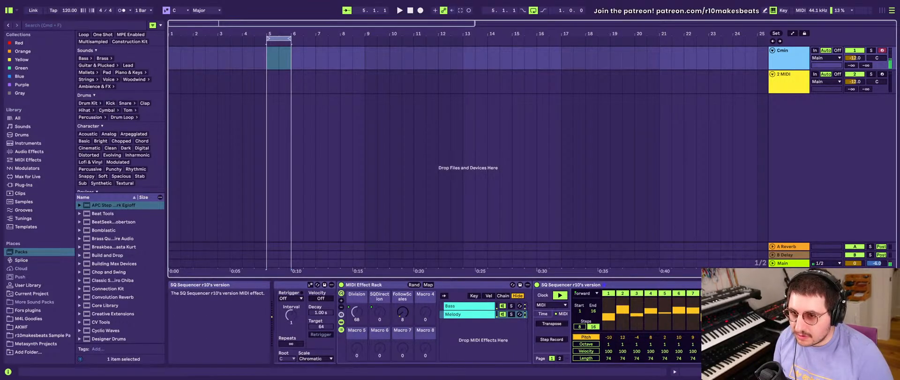
{"action": "left_click_drag", "start_coordinate": [608, 320], "coordinate": [693, 309]}
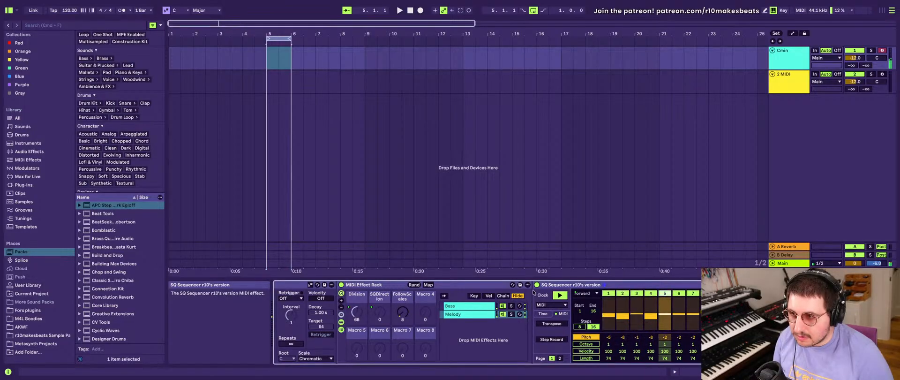
{"action": "left_click", "coordinate": [465, 307]}
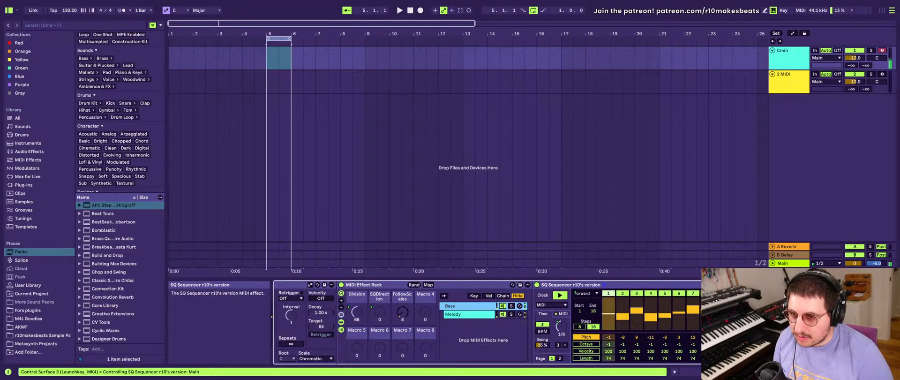
{"action": "left_click_drag", "start_coordinate": [609, 309], "coordinate": [696, 310]}
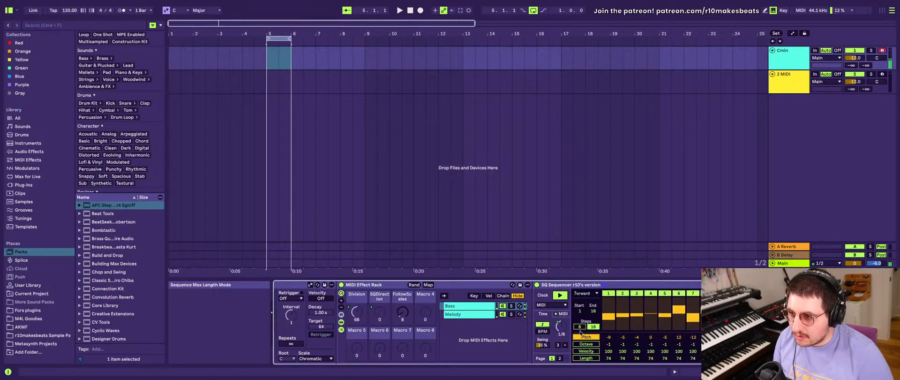
- Unmap the Arpeggiator's Rate from the Speed macro and set the Speed macro to 66
{"action": "scroll", "coordinate": [422, 314], "scroll_direction": "left", "scroll_amount": 10}
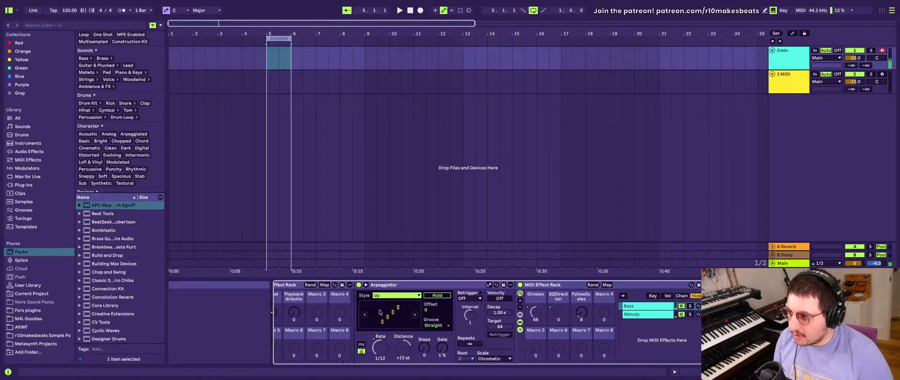
{"action": "scroll", "coordinate": [380, 312], "scroll_direction": "left", "scroll_amount": 2}
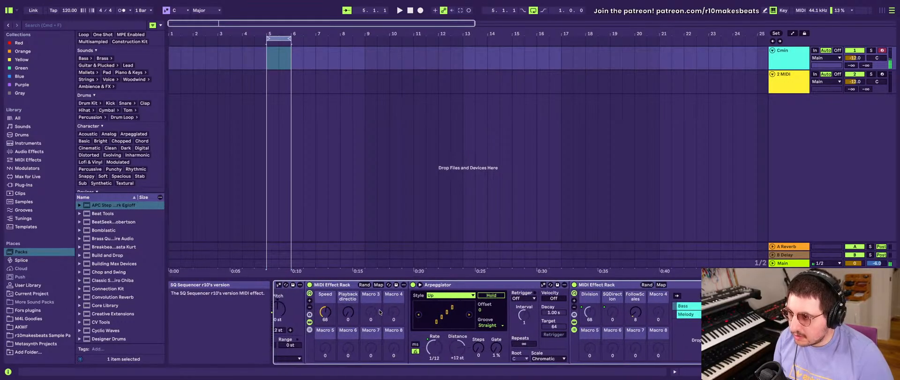
{"action": "right_click", "coordinate": [433, 342]}
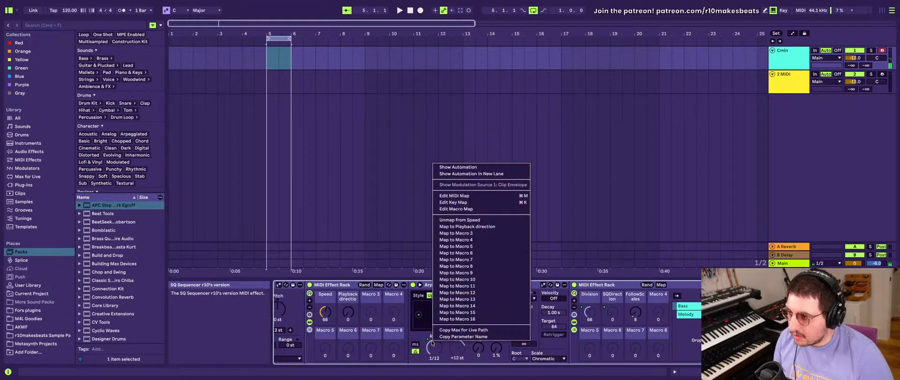
{"action": "left_click", "coordinate": [450, 222]}
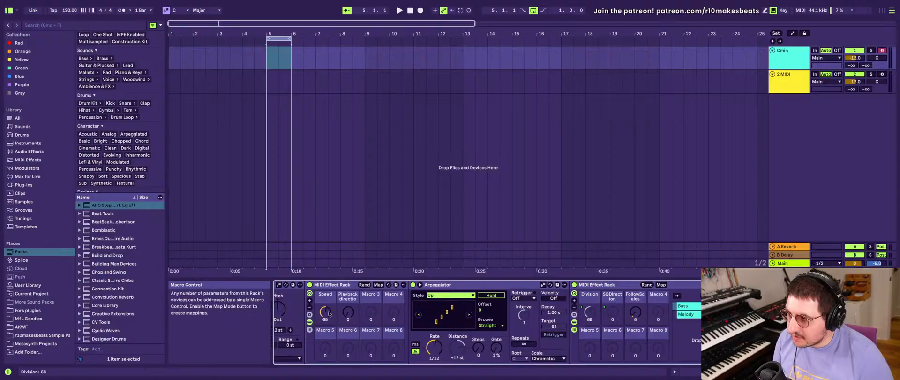
{"action": "left_click_drag", "start_coordinate": [328, 312], "coordinate": [327, 349]}
{"action": "left_click_drag", "start_coordinate": [324, 311], "coordinate": [325, 300]}
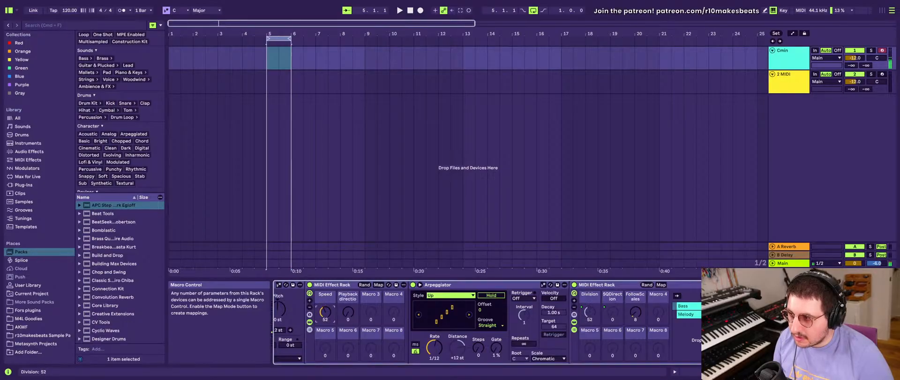
- Unmap the Bass SQ Sequencer's Time Division from the Division macro and set it to 1/64
{"action": "scroll", "coordinate": [570, 308], "scroll_direction": "right", "scroll_amount": 6}
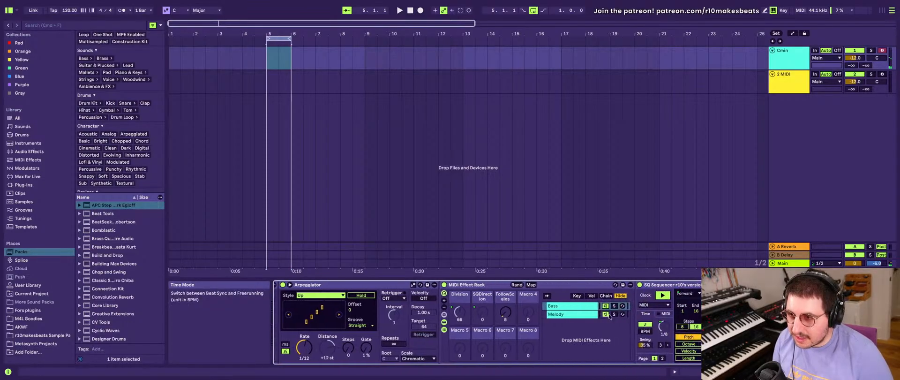
{"action": "scroll", "coordinate": [570, 308], "scroll_direction": "right", "scroll_amount": 6}
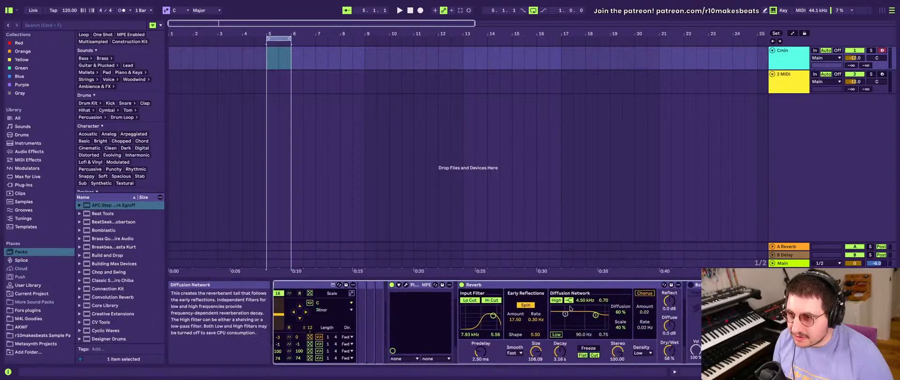
{"action": "scroll", "coordinate": [570, 308], "scroll_direction": "left", "scroll_amount": 6}
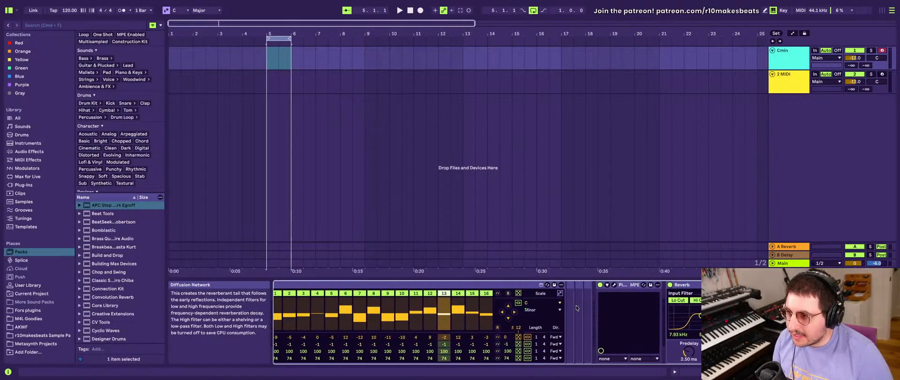
{"action": "scroll", "coordinate": [576, 307], "scroll_direction": "left", "scroll_amount": 8}
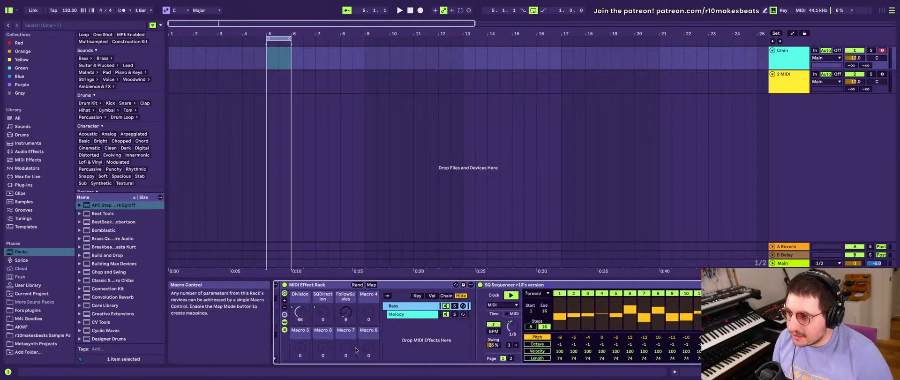
{"action": "scroll", "coordinate": [355, 349], "scroll_direction": "right", "scroll_amount": 8}
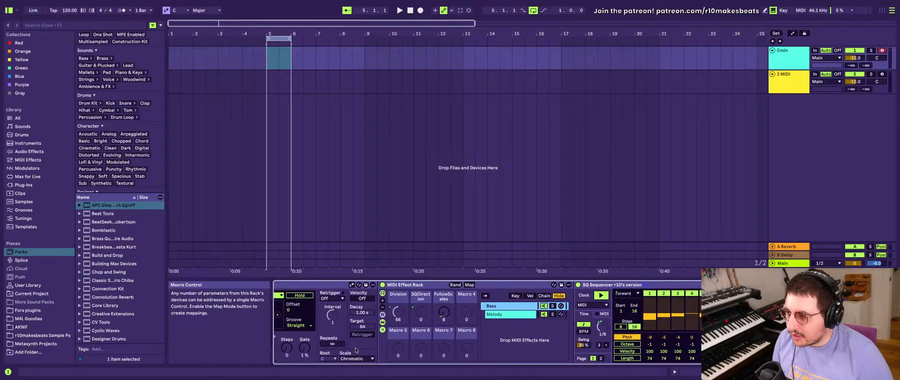
{"action": "scroll", "coordinate": [356, 349], "scroll_direction": "right", "scroll_amount": 6}
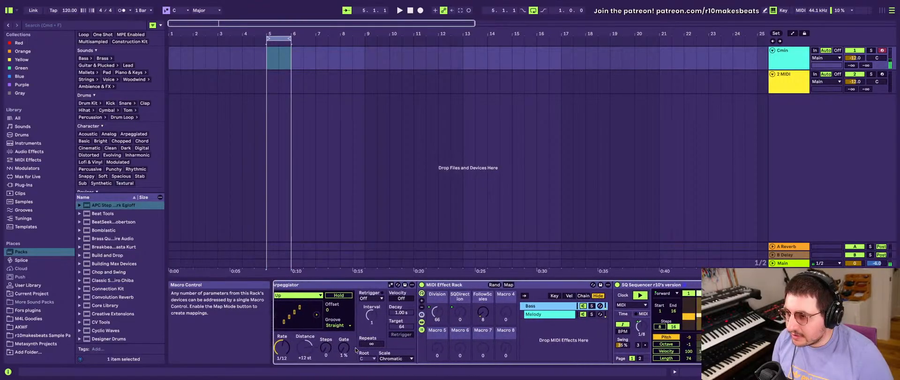
{"action": "scroll", "coordinate": [356, 349], "scroll_direction": "right", "scroll_amount": 3}
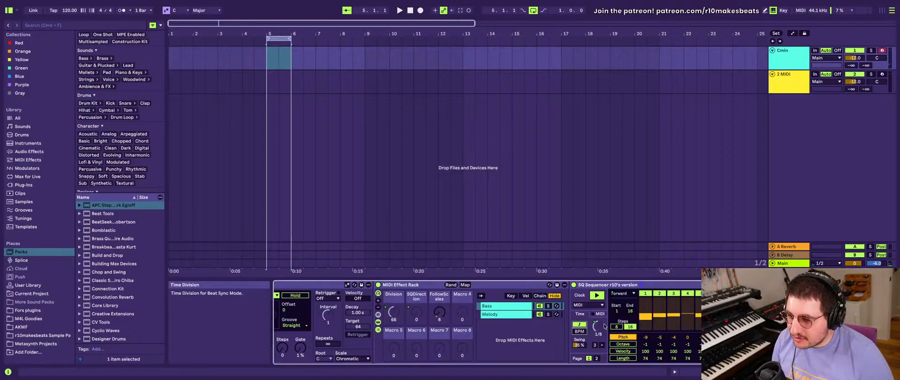
{"action": "scroll", "coordinate": [592, 327], "scroll_direction": "right", "scroll_amount": 3}
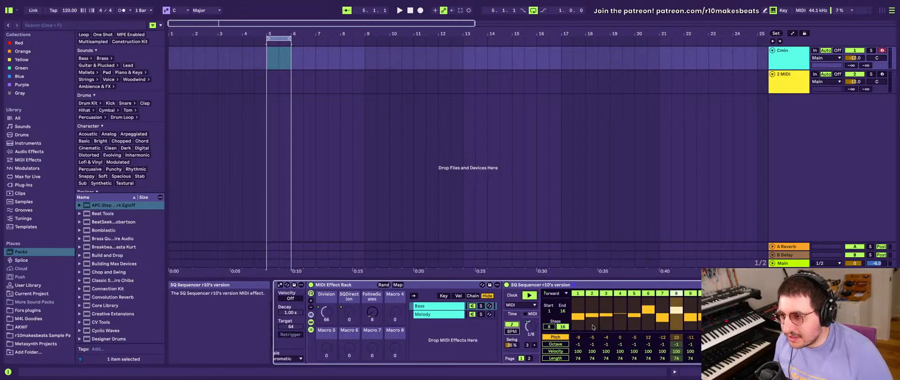
{"action": "scroll", "coordinate": [593, 327], "scroll_direction": "left", "scroll_amount": 1}
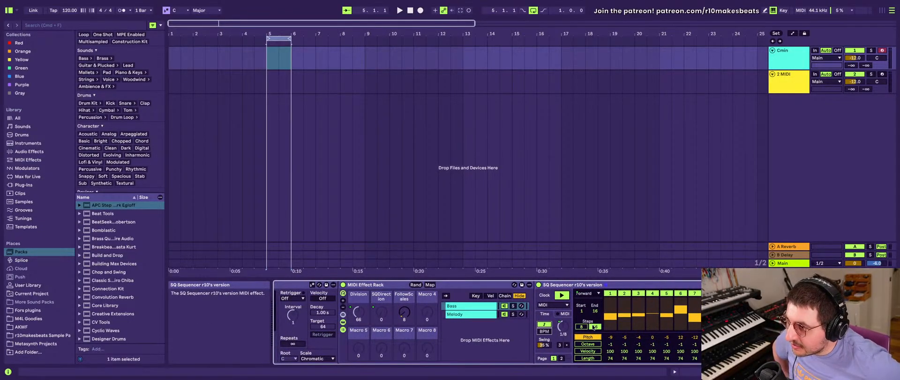
{"action": "scroll", "coordinate": [594, 326], "scroll_direction": "right", "scroll_amount": 3}
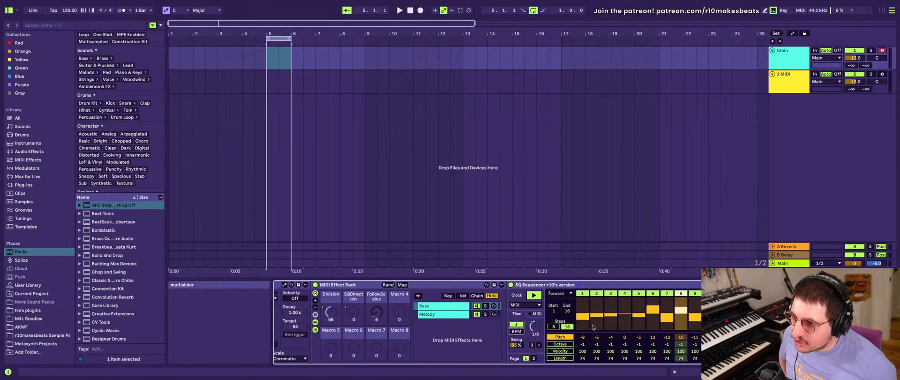
{"action": "right_click", "coordinate": [533, 329]}
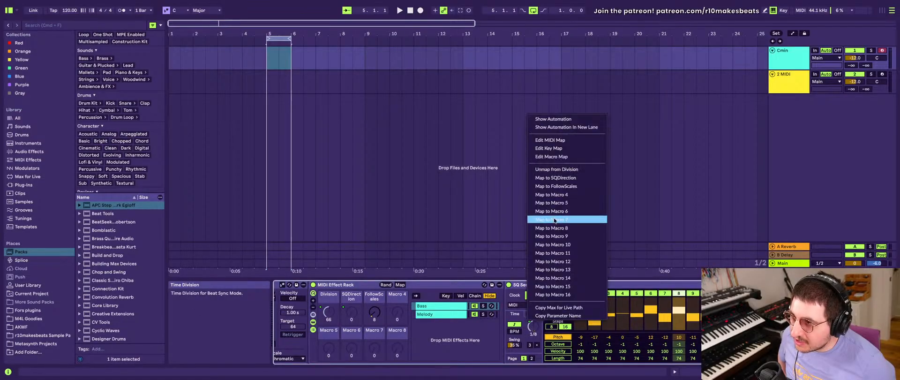
{"action": "left_click", "coordinate": [564, 173]}
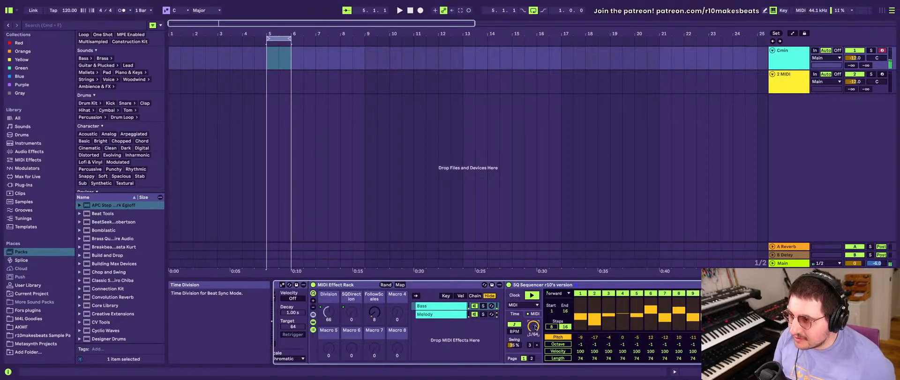
- Add the Note Length MIDI effect between the sequencer rack and the instrument, with its length at 100 ms
{"action": "scroll", "coordinate": [535, 327], "scroll_direction": "right", "scroll_amount": 10}
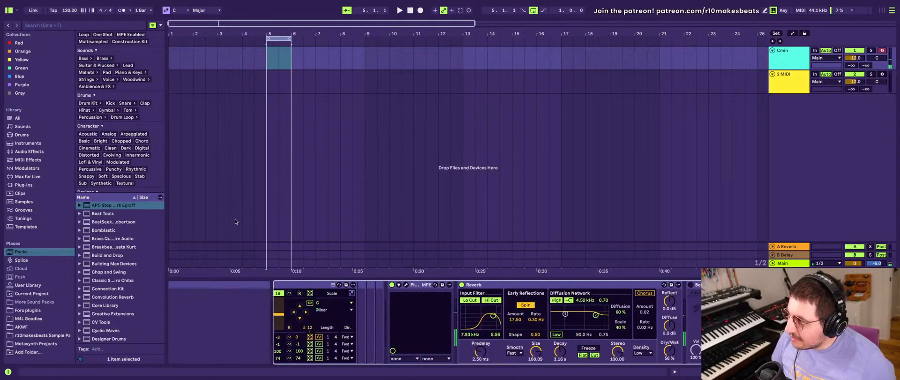
{"action": "scroll", "coordinate": [337, 316], "scroll_direction": "left", "scroll_amount": 10}
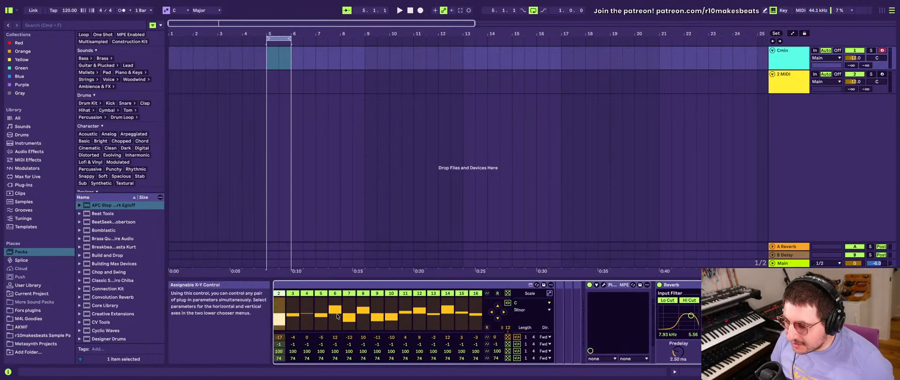
{"action": "scroll", "coordinate": [337, 316], "scroll_direction": "left", "scroll_amount": 1}
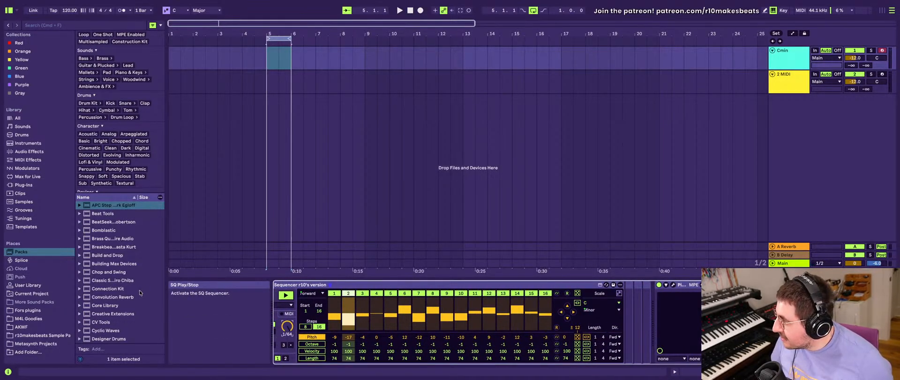
{"action": "left_click", "coordinate": [33, 159]}
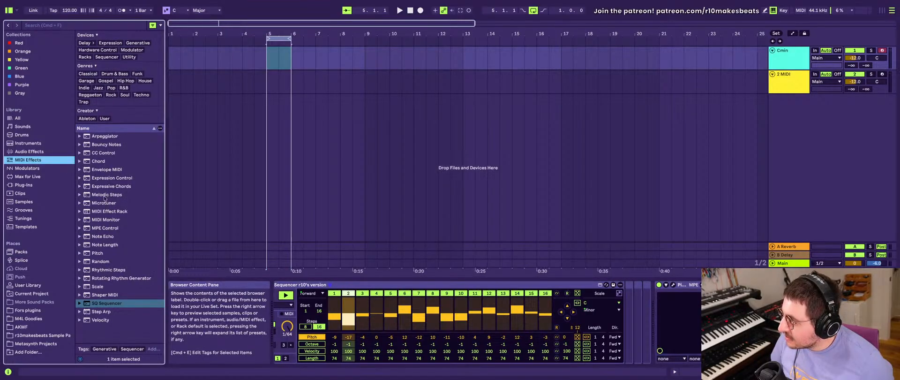
{"action": "left_click", "coordinate": [107, 211]}
{"action": "left_click", "coordinate": [108, 236]}
{"action": "left_click", "coordinate": [109, 245]}
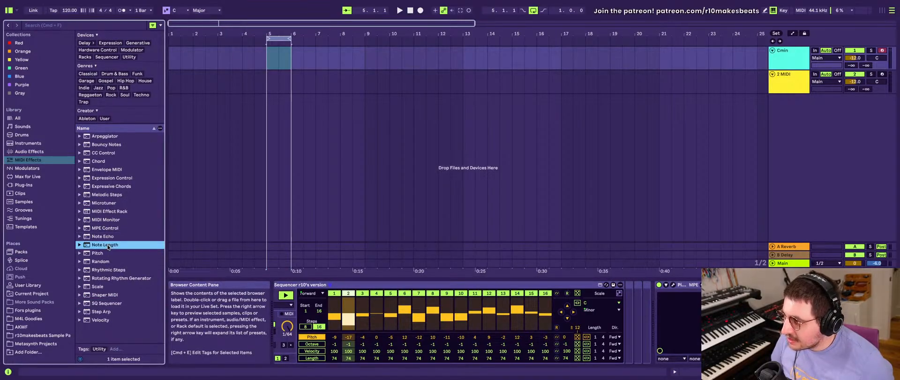
{"action": "left_click_drag", "start_coordinate": [632, 337], "coordinate": [669, 313]}
{"action": "mouse_move", "coordinate": [670, 344]}
{"action": "left_mouse_down"}
{"action": "mouse_move", "coordinate": [669, 308]}
{"action": "mouse_move", "coordinate": [670, 353]}
{"action": "left_mouse_up"}
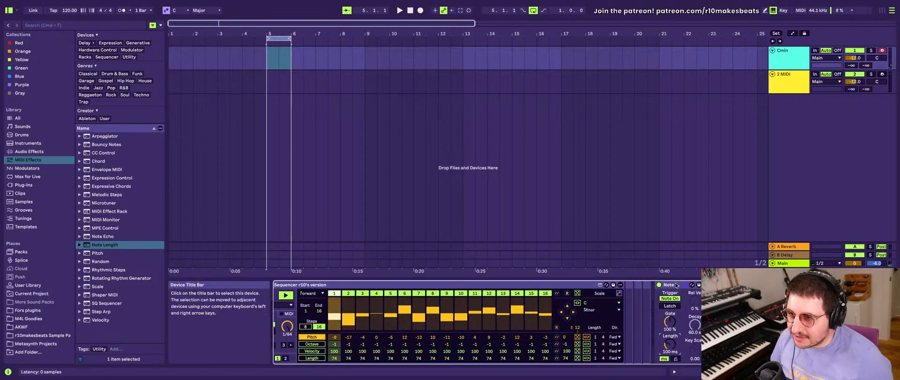
{"action": "left_click_drag", "start_coordinate": [644, 286], "coordinate": [638, 286]}
- Unmap the Bass SQ Sequencer's playback direction from the SQDirection macro
{"action": "scroll", "coordinate": [504, 334], "scroll_direction": "left", "scroll_amount": 15}
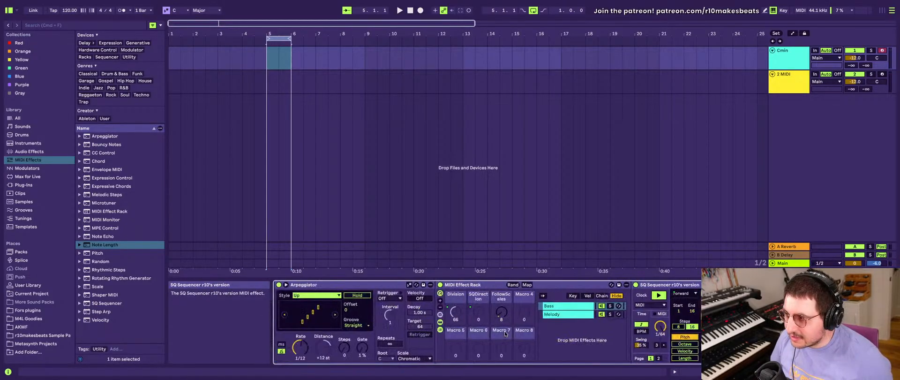
{"action": "scroll", "coordinate": [504, 334], "scroll_direction": "right", "scroll_amount": 10}
{"action": "scroll", "coordinate": [504, 333], "scroll_direction": "left", "scroll_amount": 10}
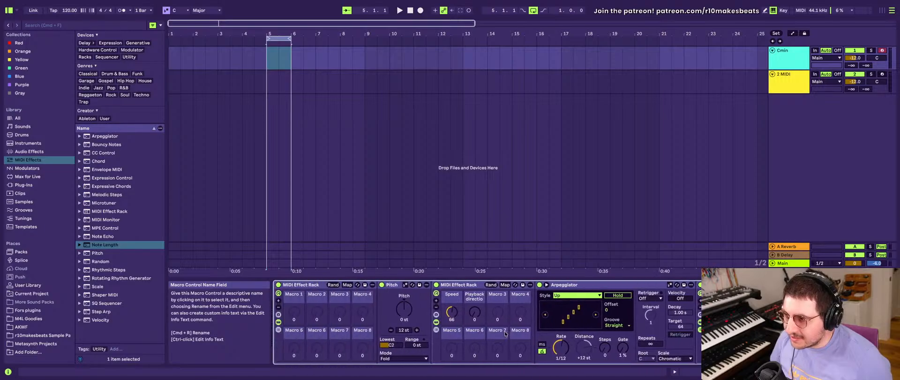
{"action": "scroll", "coordinate": [545, 336], "scroll_direction": "right", "scroll_amount": 15}
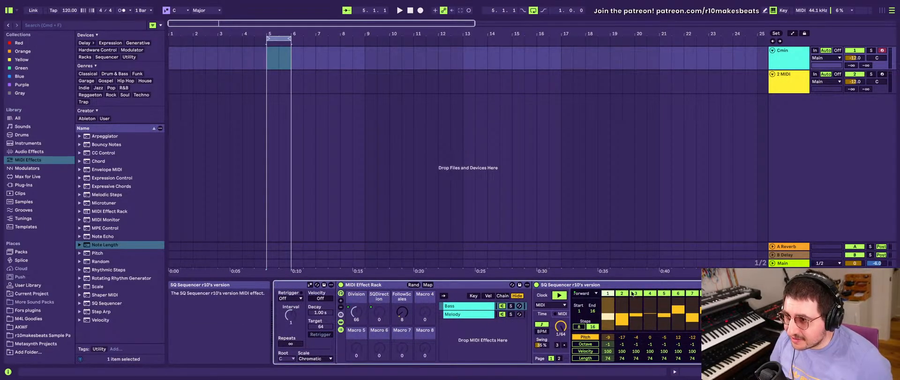
{"action": "scroll", "coordinate": [463, 318], "scroll_direction": "left", "scroll_amount": 5}
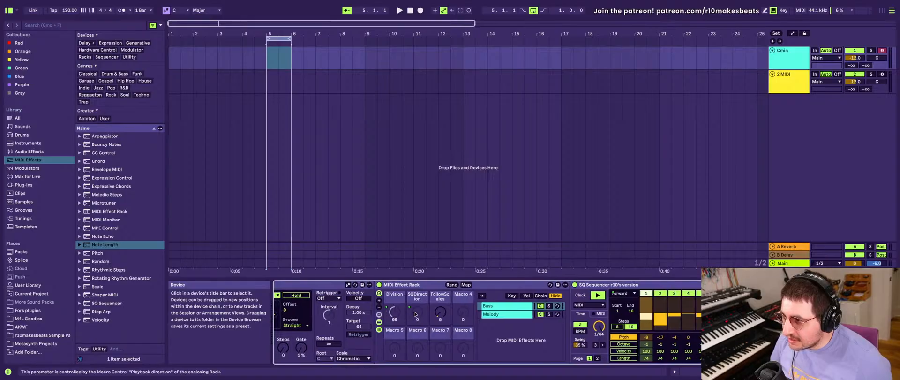
{"action": "right_click", "coordinate": [620, 293]}
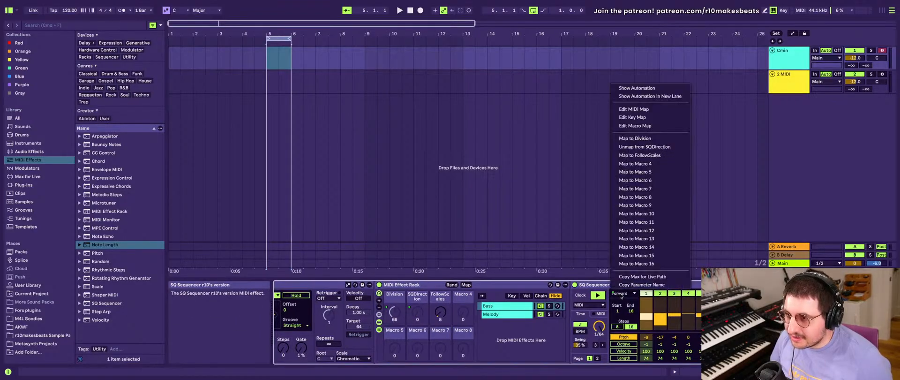
{"action": "left_click", "coordinate": [641, 146]}
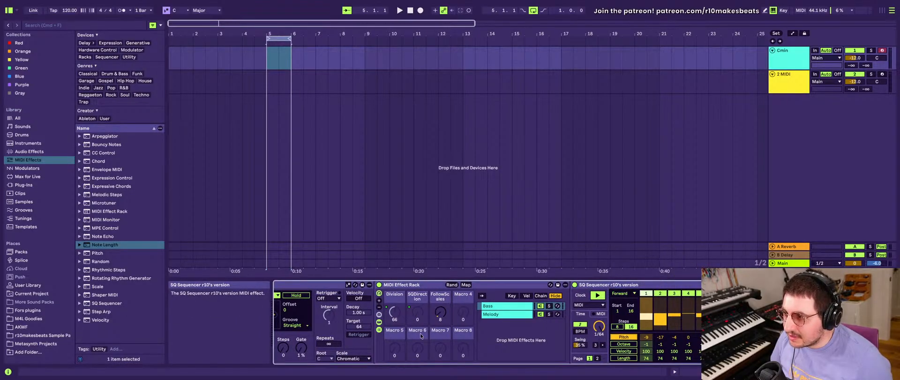
- Unmap the inner rack's Division macro from Speed and its SQDirection macro from Playback direction
{"action": "left_click", "coordinate": [439, 311]}
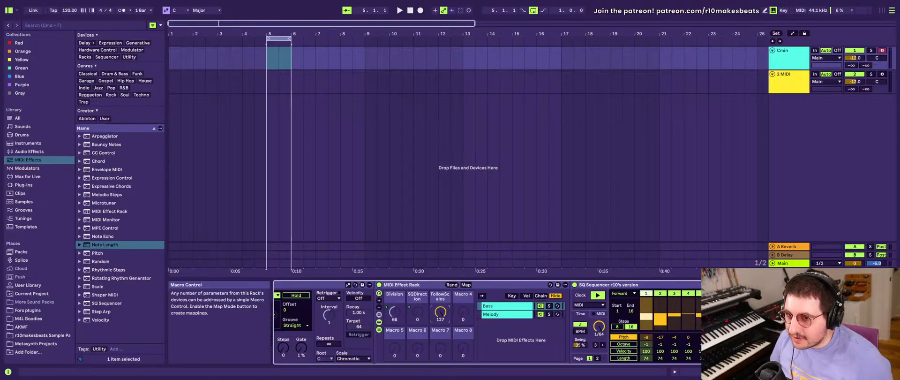
{"action": "left_click_drag", "start_coordinate": [439, 310], "coordinate": [439, 306]}
{"action": "scroll", "coordinate": [427, 311], "scroll_direction": "left", "scroll_amount": 2}
{"action": "right_click", "coordinate": [425, 311]}
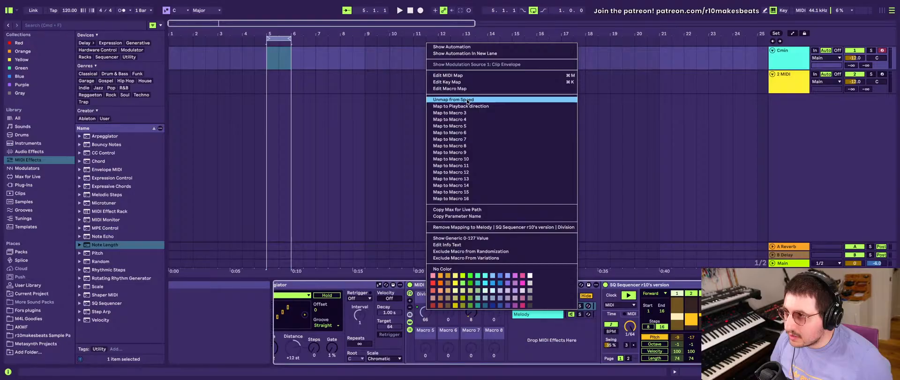
{"action": "left_click", "coordinate": [467, 101]}
{"action": "right_click", "coordinate": [449, 312]}
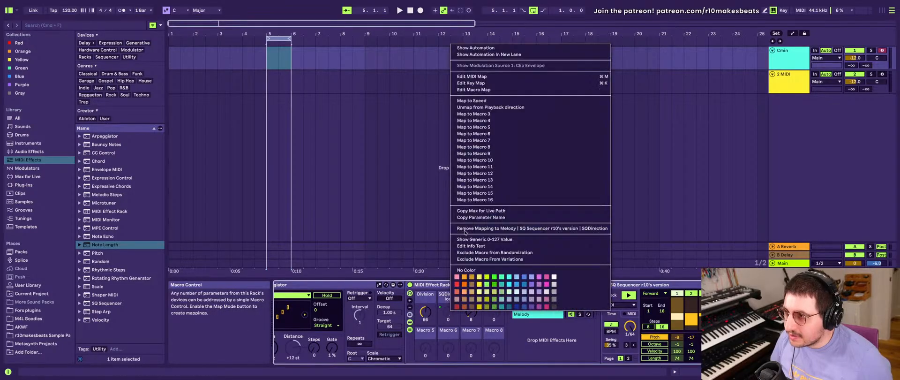
{"action": "left_click", "coordinate": [478, 109]}
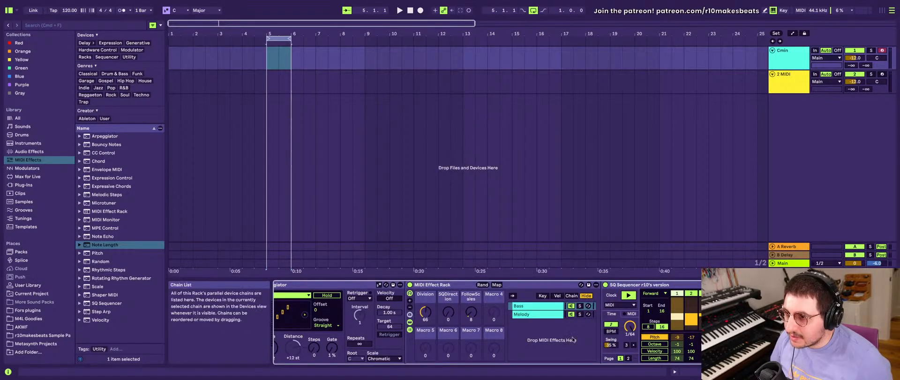
- Unmap the Melody SQ Sequencer's Time Division from the Division macro and set it to 1/64, matching the Bass chain
{"action": "left_click", "coordinate": [536, 312]}
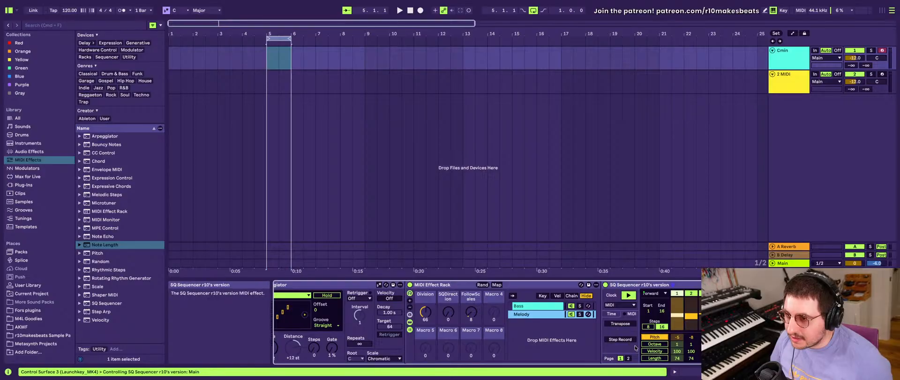
{"action": "scroll", "coordinate": [627, 338], "scroll_direction": "right", "scroll_amount": 3}
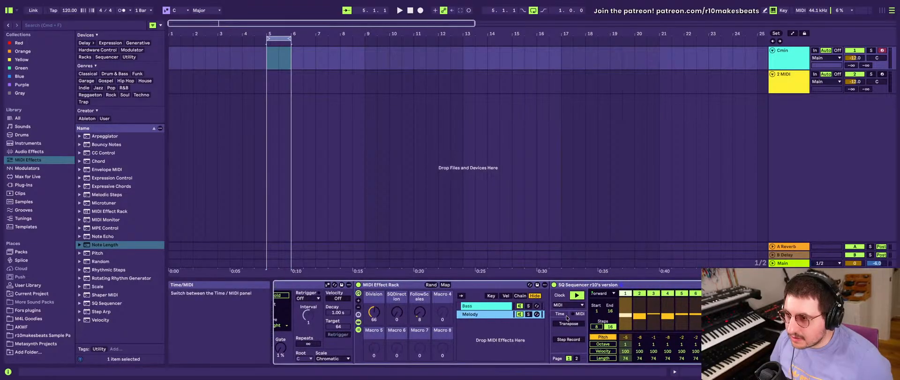
{"action": "left_click", "coordinate": [561, 314]}
{"action": "right_click", "coordinate": [580, 325]}
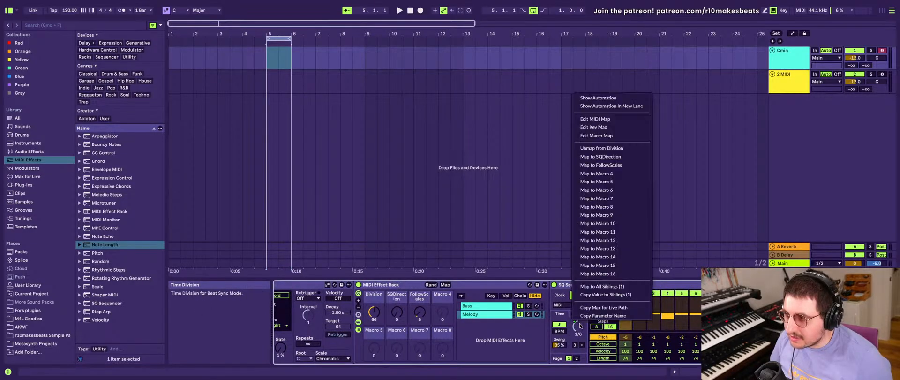
{"action": "left_click", "coordinate": [591, 150]}
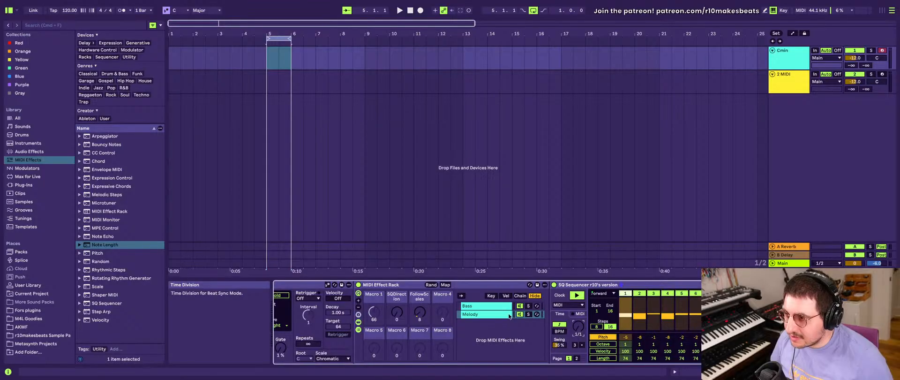
{"action": "left_click", "coordinate": [496, 306]}
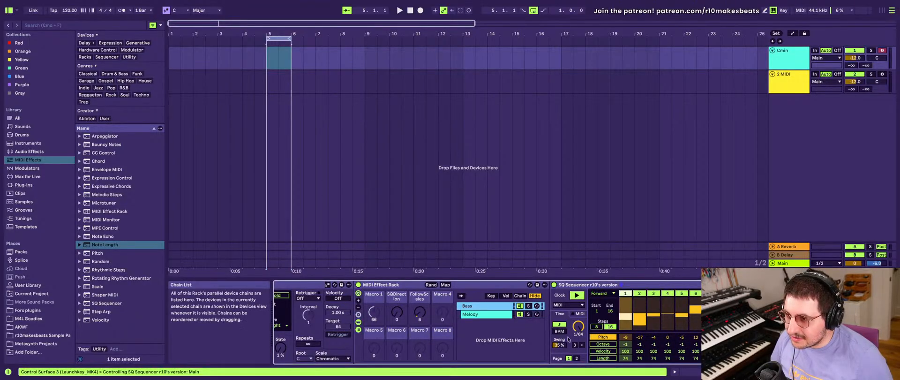
{"action": "left_click", "coordinate": [491, 314]}
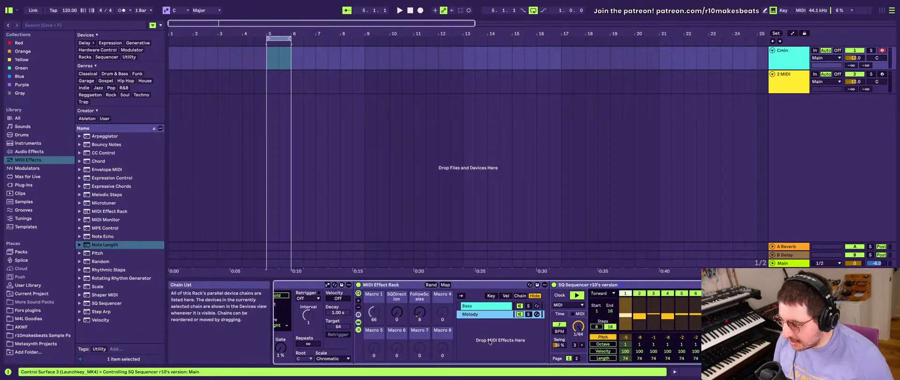
- Set the Note Length effect's length to 45.7 ms and move it into the Melody chain after the SQ Sequencer
{"action": "scroll", "coordinate": [548, 361], "scroll_direction": "right", "scroll_amount": 4}
{"action": "scroll", "coordinate": [547, 362], "scroll_direction": "right", "scroll_amount": 8}
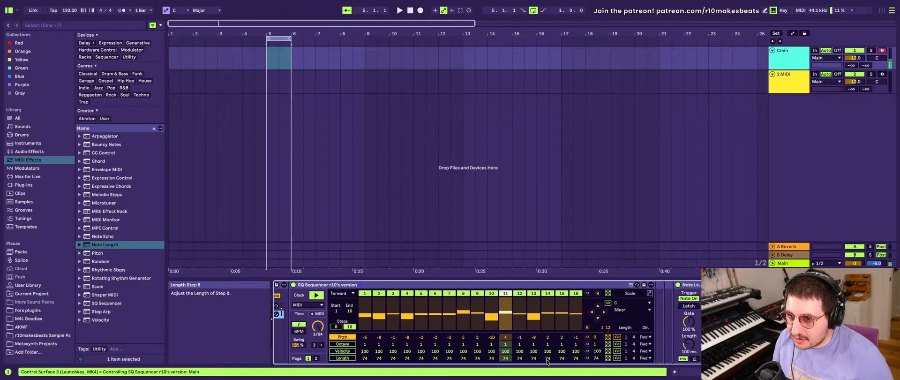
{"action": "left_click_drag", "start_coordinate": [638, 344], "coordinate": [638, 368]}
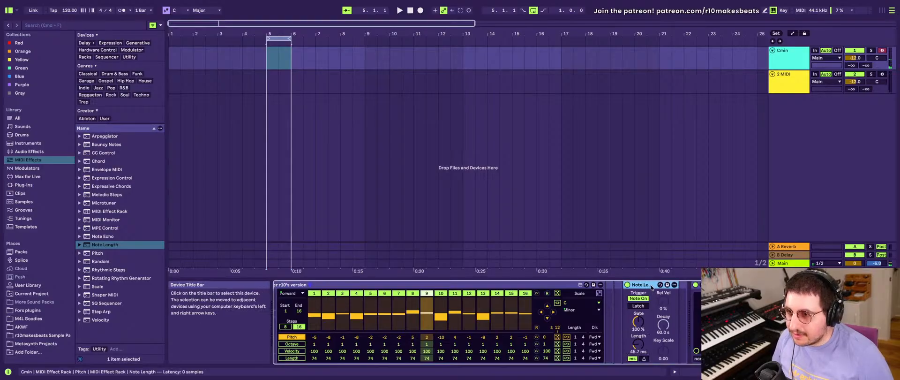
{"action": "left_click_drag", "start_coordinate": [620, 286], "coordinate": [604, 289]}
{"action": "scroll", "coordinate": [621, 292], "scroll_direction": "left", "scroll_amount": 5}
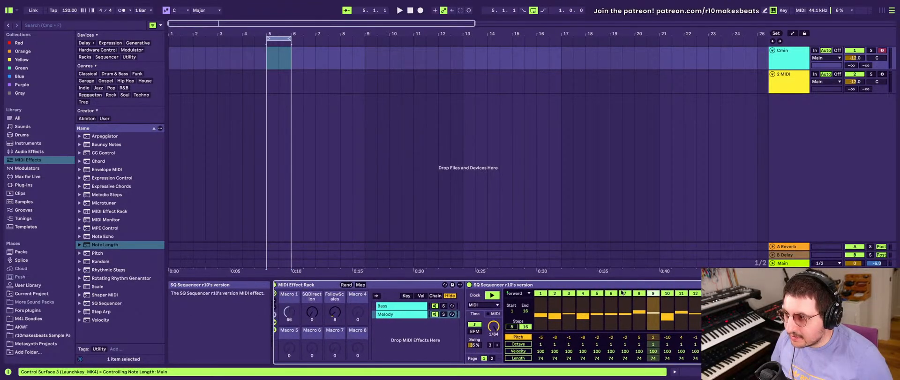
{"action": "scroll", "coordinate": [544, 291], "scroll_direction": "right", "scroll_amount": 5}
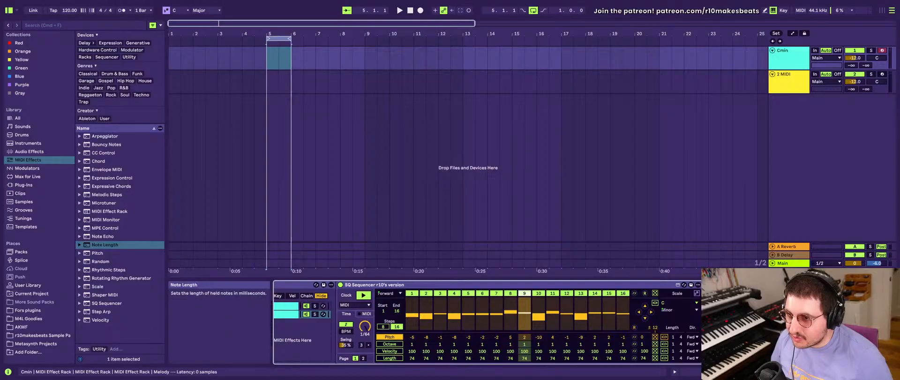
- Paste a copy of the Note Length effect after the Bass chain's SQ Sequencer and increase its length
{"action": "scroll", "coordinate": [645, 293], "scroll_direction": "left", "scroll_amount": 5}
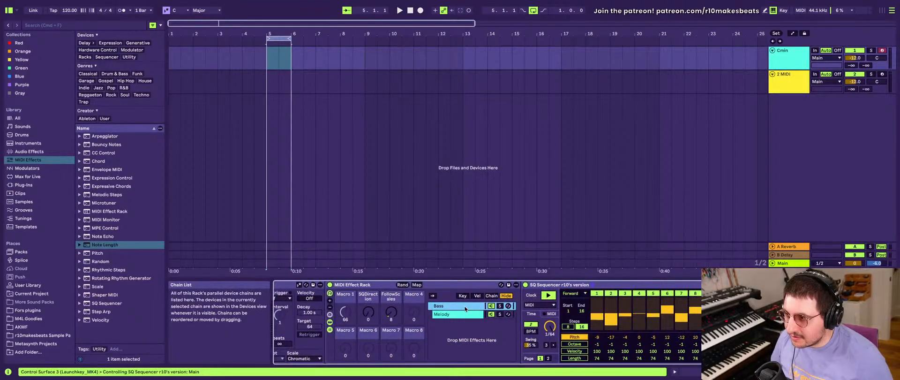
{"action": "scroll", "coordinate": [473, 307], "scroll_direction": "right", "scroll_amount": 5}
{"action": "left_click", "coordinate": [659, 315]}
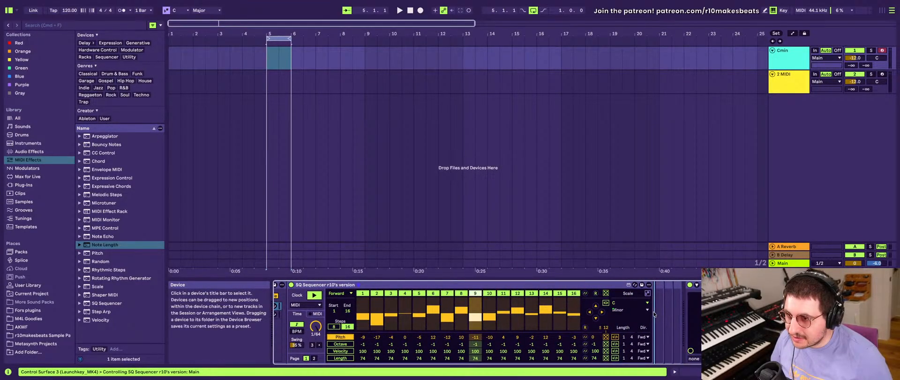
{"action": "key", "text": "super+v"}
{"action": "left_click_drag", "start_coordinate": [669, 344], "coordinate": [669, 335]}
{"action": "scroll", "coordinate": [353, 313], "scroll_direction": "left", "scroll_amount": 4}
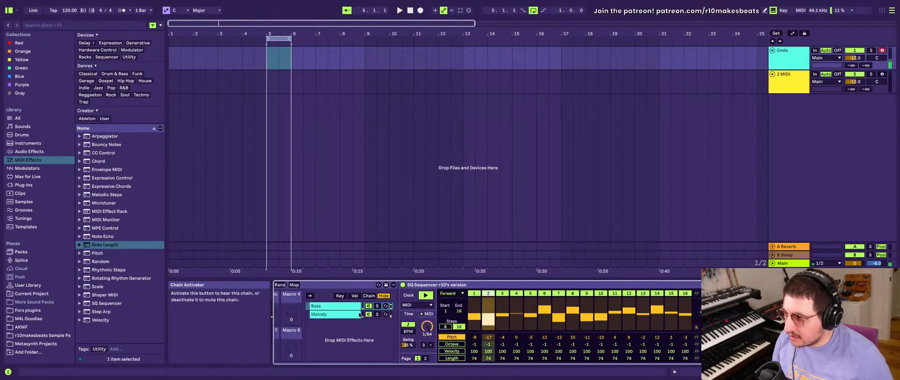
- Select the Melody chain and open the Pivot instrument's plug-in window over the arrangement
{"action": "left_click", "coordinate": [344, 313]}
{"action": "scroll", "coordinate": [539, 330], "scroll_direction": "right", "scroll_amount": 6}
{"action": "scroll", "coordinate": [546, 334], "scroll_direction": "right", "scroll_amount": 2}
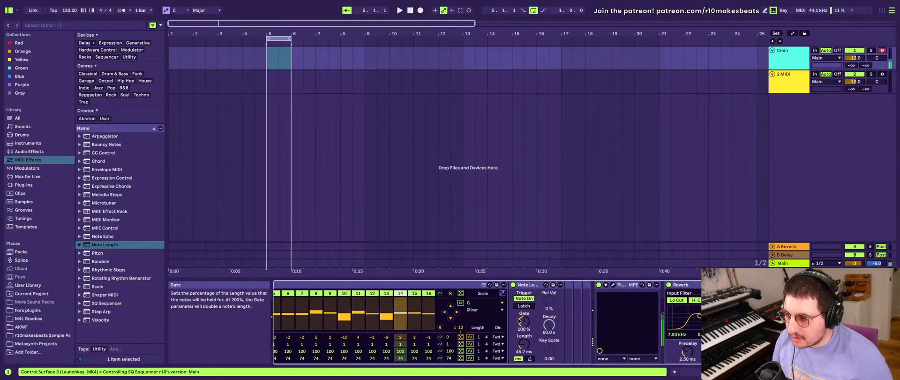
{"action": "scroll", "coordinate": [528, 351], "scroll_direction": "right", "scroll_amount": 4}
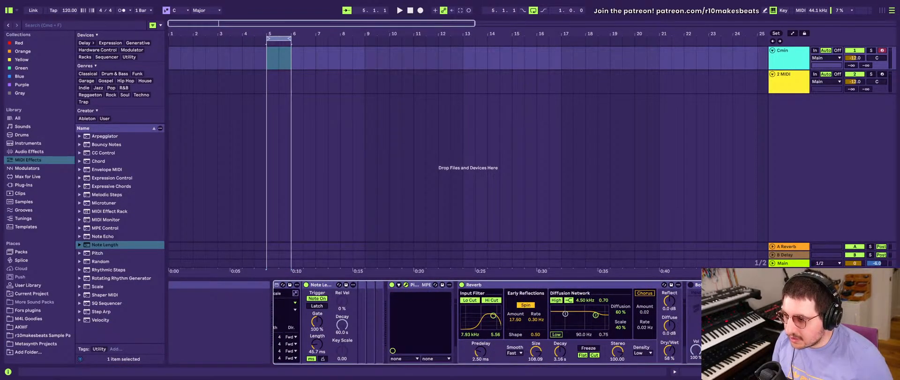
{"action": "left_click_drag", "start_coordinate": [899, 96], "coordinate": [589, 49]}
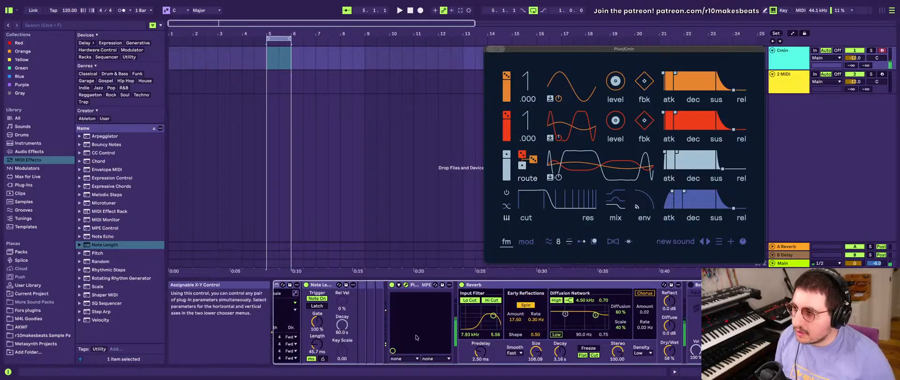
- Give the Melody and Bass SQ Sequencers new step pitch patterns
{"action": "scroll", "coordinate": [416, 336], "scroll_direction": "left", "scroll_amount": 15}
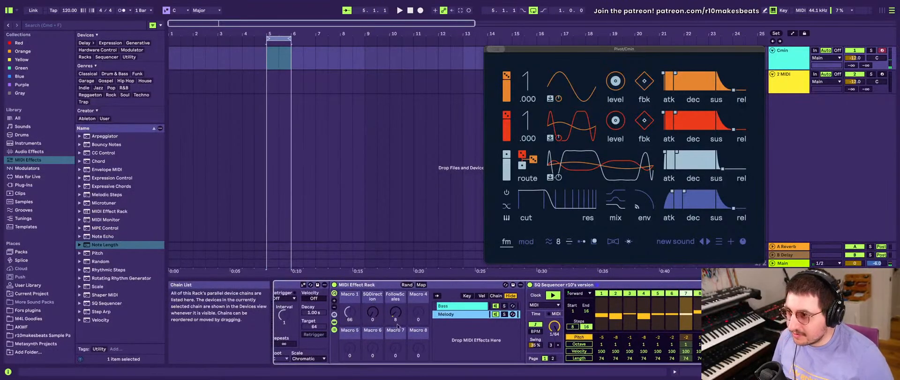
{"action": "left_click", "coordinate": [553, 284]}
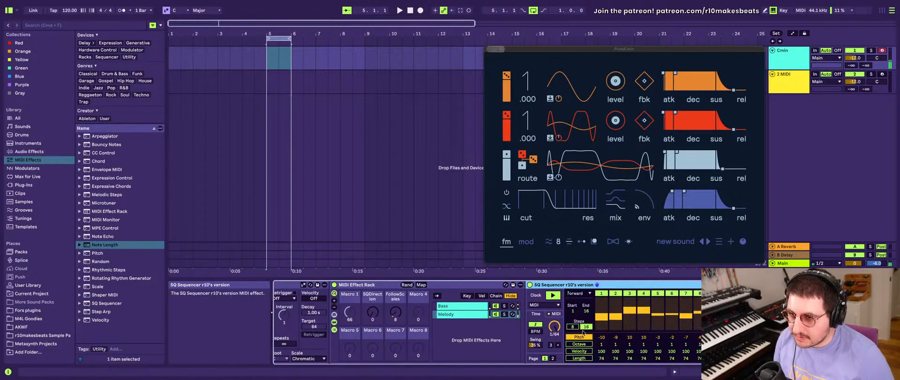
{"action": "left_click", "coordinate": [467, 306]}
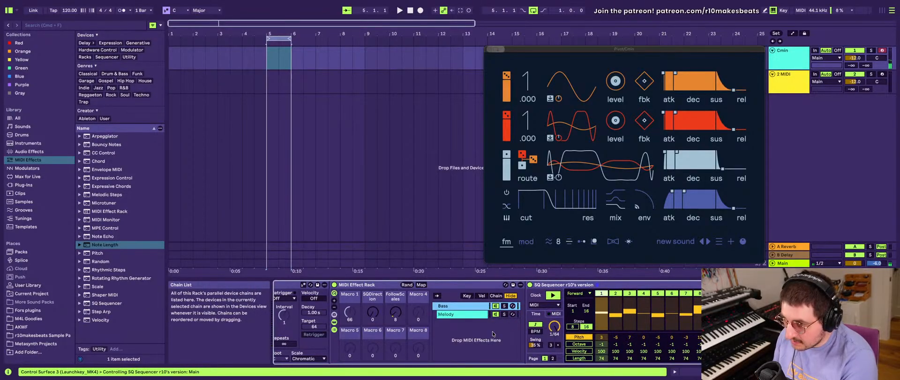
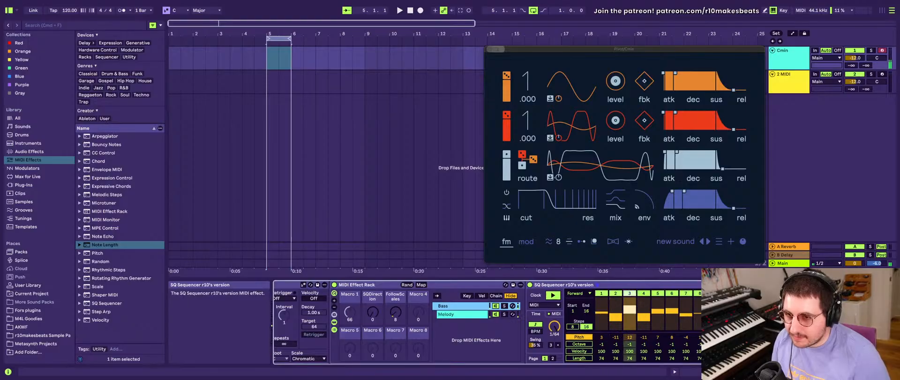
- Set the octave of the Melody chain's SQ Sequencer steps to 1
{"action": "scroll", "coordinate": [680, 318], "scroll_direction": "right", "scroll_amount": 5}
{"action": "scroll", "coordinate": [466, 331], "scroll_direction": "left", "scroll_amount": 2}
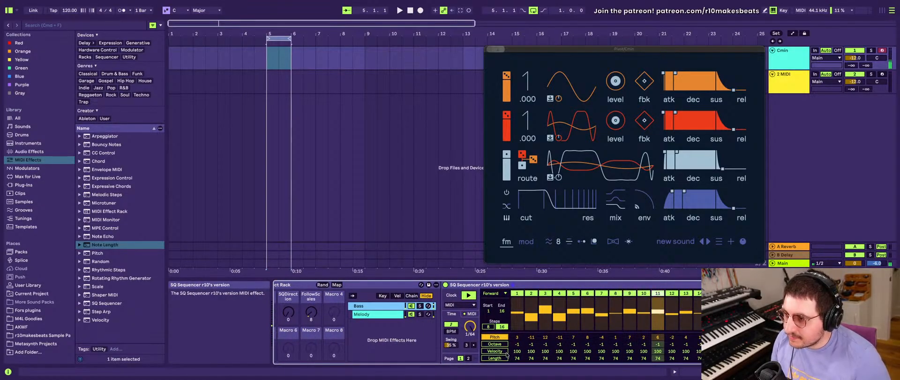
{"action": "scroll", "coordinate": [467, 332], "scroll_direction": "right", "scroll_amount": 4}
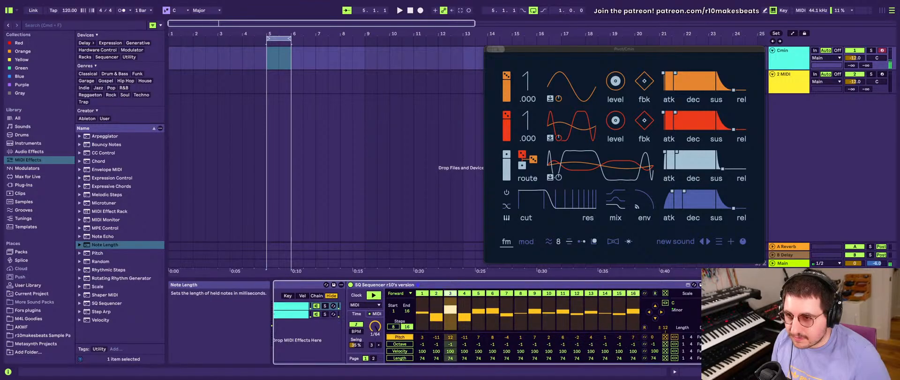
{"action": "scroll", "coordinate": [403, 309], "scroll_direction": "left", "scroll_amount": 6}
{"action": "left_click", "coordinate": [403, 314]}
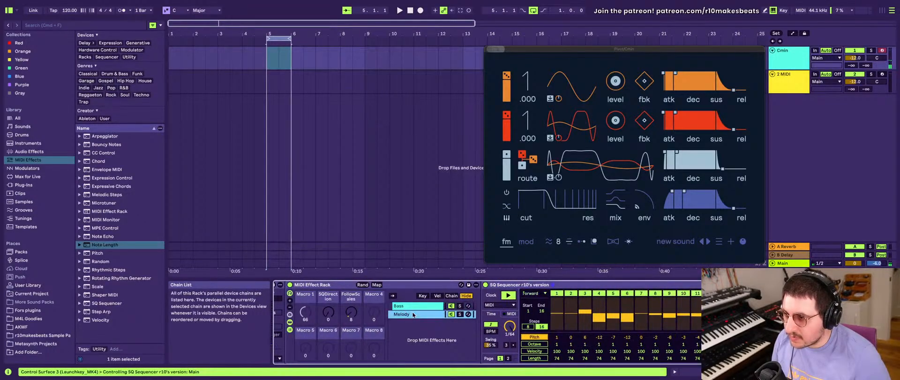
{"action": "scroll", "coordinate": [406, 317], "scroll_direction": "right", "scroll_amount": 14}
{"action": "left_click_drag", "start_coordinate": [544, 345], "coordinate": [544, 343]}
{"action": "scroll", "coordinate": [544, 347], "scroll_direction": "left", "scroll_amount": 7}
{"action": "scroll", "coordinate": [544, 347], "scroll_direction": "left", "scroll_amount": 9}
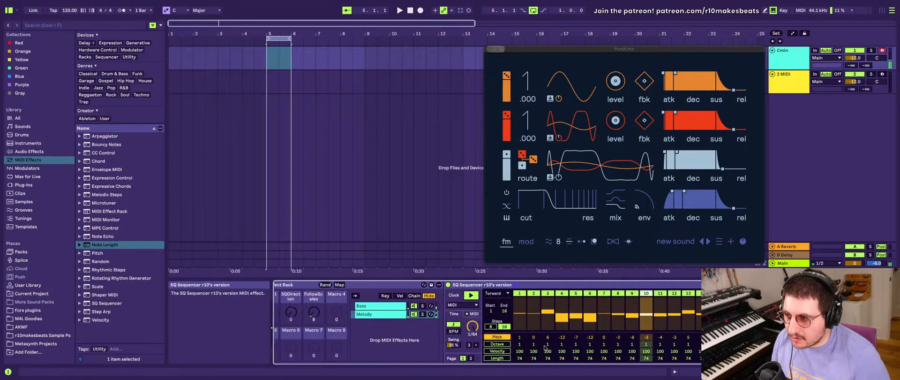
- Delete the Bass chain from the Cmin track's MIDI Effect Rack, keeping only the Melody chain
{"action": "scroll", "coordinate": [544, 347], "scroll_direction": "left", "scroll_amount": 3}
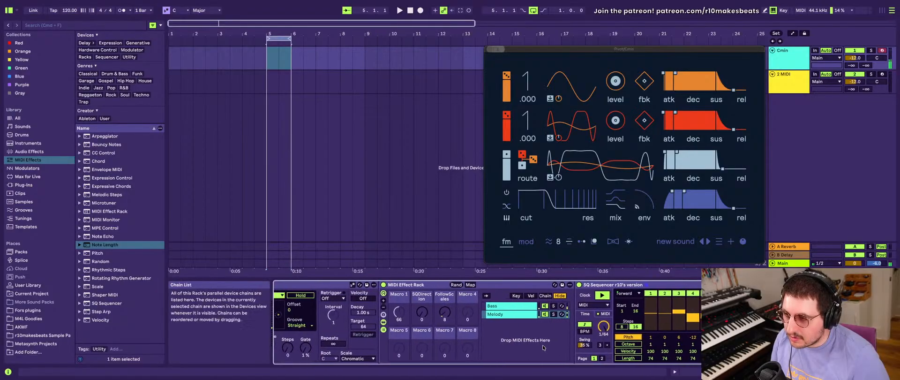
{"action": "left_click", "coordinate": [501, 307]}
{"action": "key", "text": "Delete"}
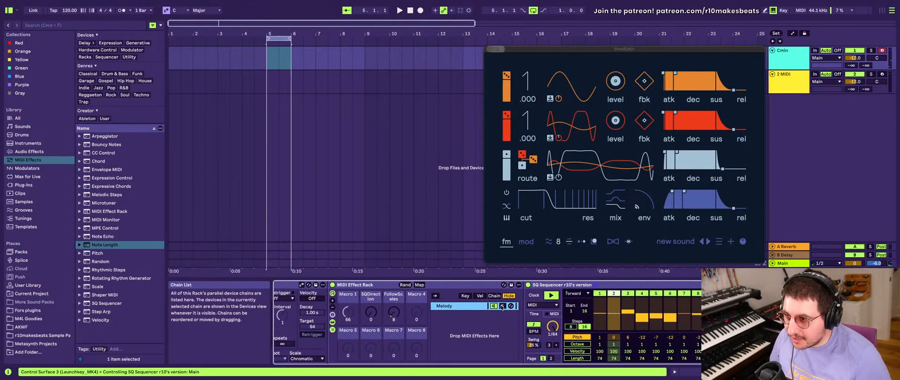
{"action": "scroll", "coordinate": [501, 307], "scroll_direction": "right", "scroll_amount": 8}
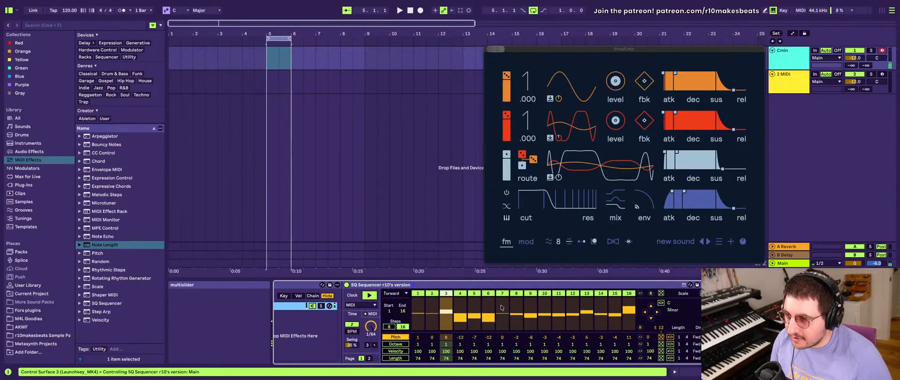
{"action": "scroll", "coordinate": [501, 306], "scroll_direction": "left", "scroll_amount": 8}
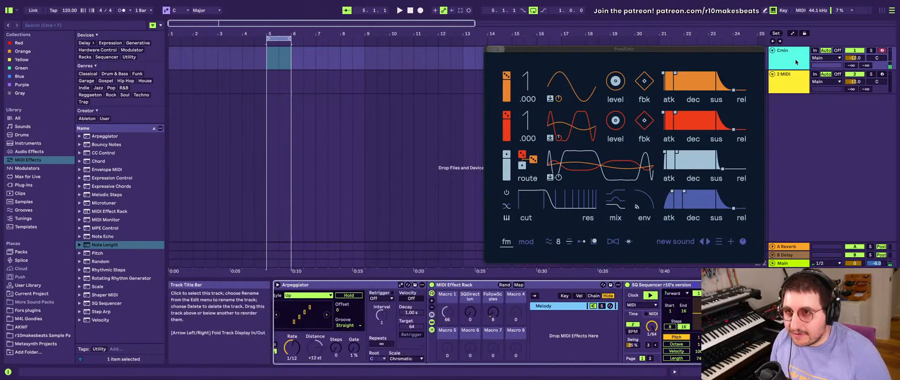
- Duplicate the Cmin track and rename the duplicate's rack chain from Melody to Bass
{"action": "left_click_drag", "start_coordinate": [521, 50], "coordinate": [218, 71]}
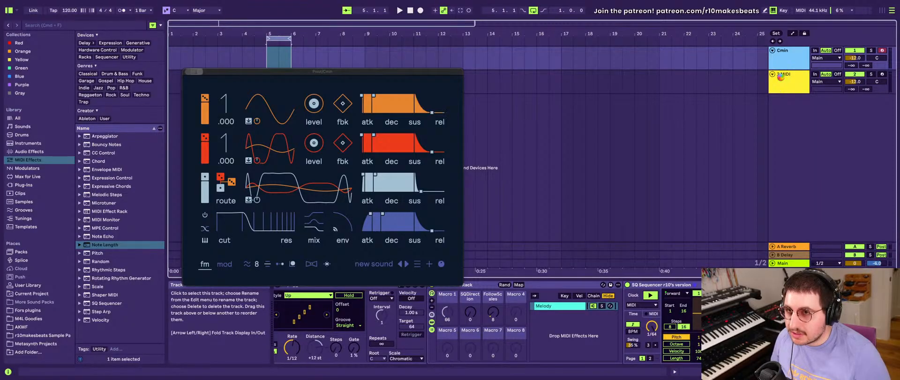
{"action": "scroll", "coordinate": [369, 353], "scroll_direction": "right", "scroll_amount": 8}
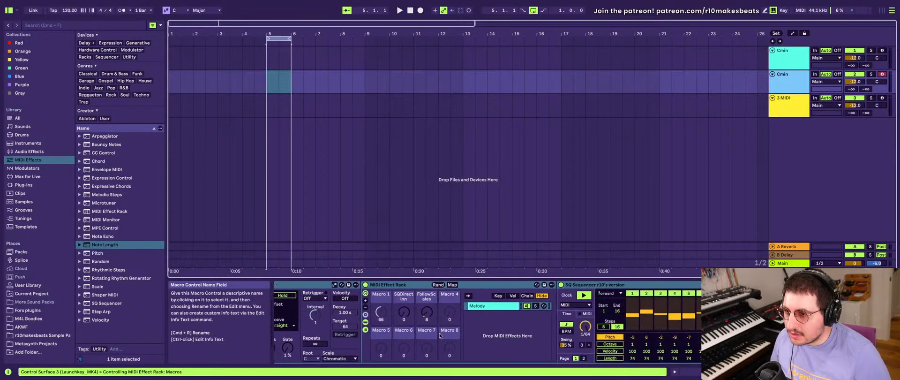
{"action": "double_click", "coordinate": [462, 309]}
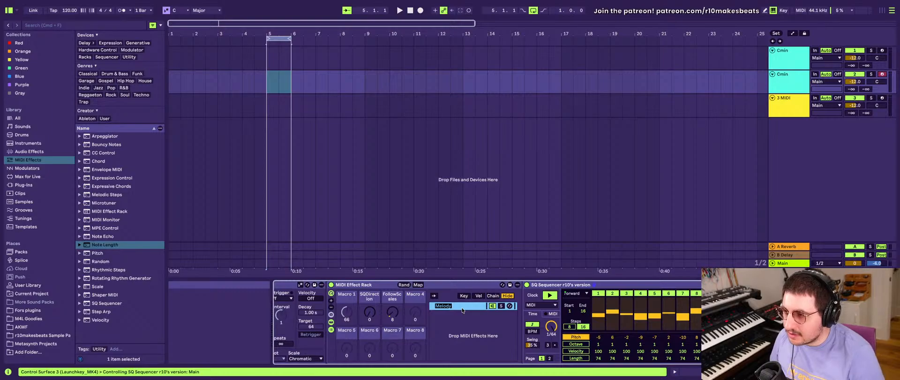
- Map the R key to the pitch randomize control of the duplicate track's SQ Sequencer
{"action": "scroll", "coordinate": [461, 311], "scroll_direction": "right", "scroll_amount": 6}
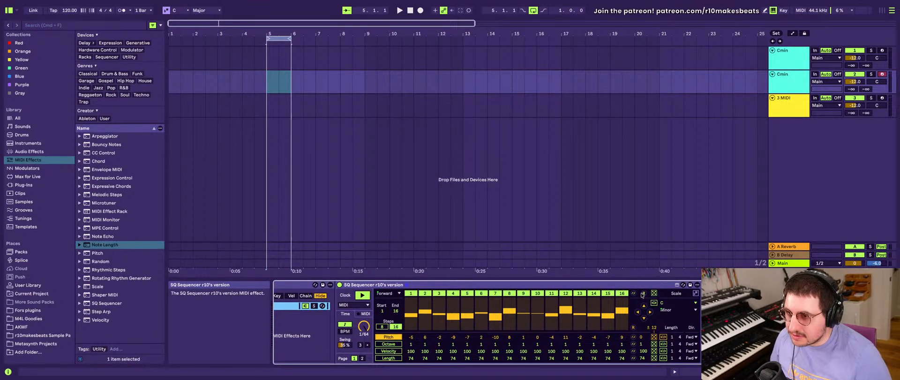
{"action": "right_click", "coordinate": [653, 336]}
{"action": "left_click", "coordinate": [650, 337]}
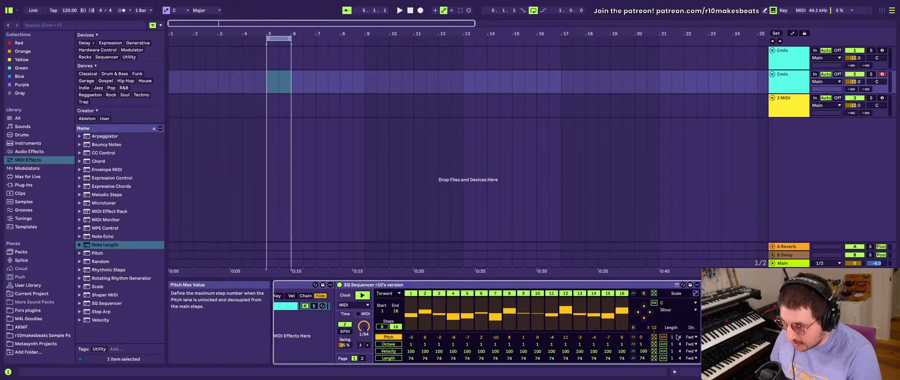
{"action": "key", "text": "super+k"}
{"action": "key", "text": "r"}
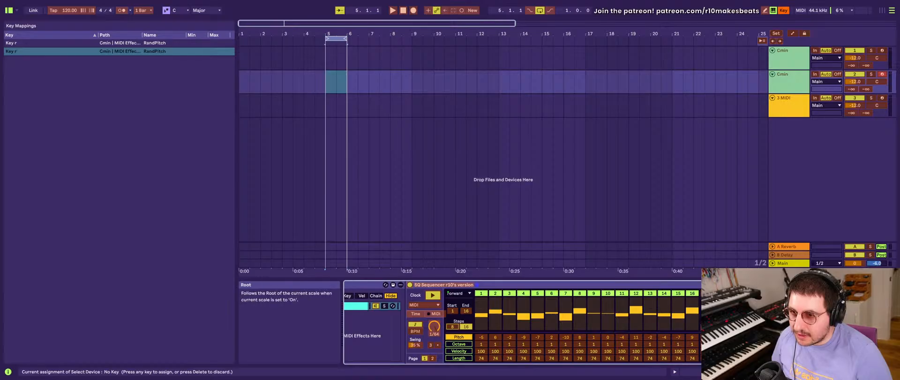
- Unmap the Bass sequencer's Follow Scale setting from the FollowScales macro and leave key mapping mode
{"action": "scroll", "coordinate": [534, 319], "scroll_direction": "left", "scroll_amount": 6}
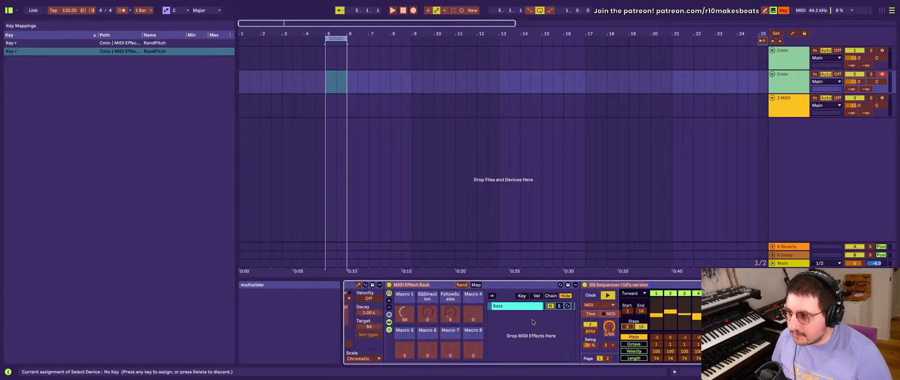
{"action": "scroll", "coordinate": [533, 321], "scroll_direction": "right", "scroll_amount": 4}
{"action": "scroll", "coordinate": [533, 322], "scroll_direction": "right", "scroll_amount": 5}
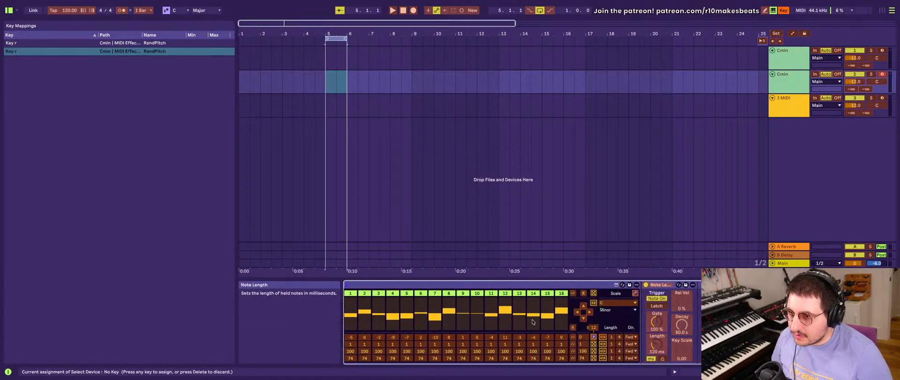
{"action": "scroll", "coordinate": [533, 321], "scroll_direction": "left", "scroll_amount": 5}
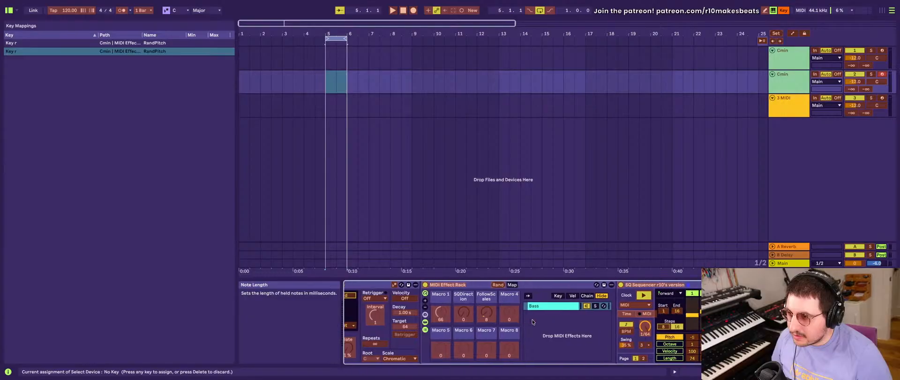
{"action": "scroll", "coordinate": [532, 321], "scroll_direction": "right", "scroll_amount": 3}
{"action": "scroll", "coordinate": [533, 322], "scroll_direction": "left", "scroll_amount": 7}
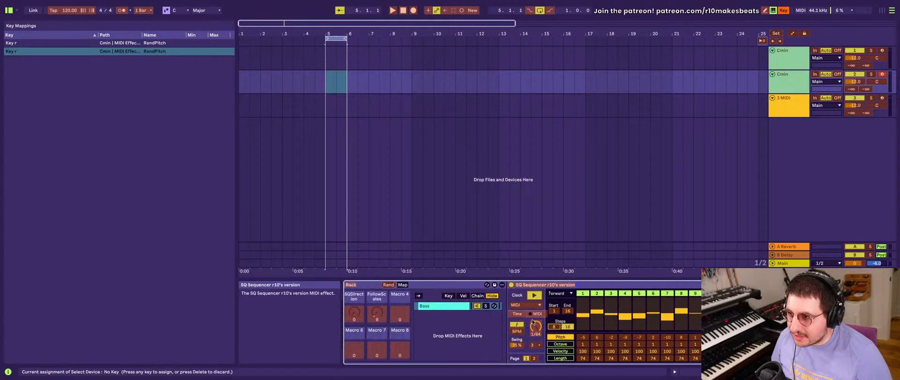
{"action": "scroll", "coordinate": [533, 321], "scroll_direction": "right", "scroll_amount": 1}
{"action": "scroll", "coordinate": [446, 309], "scroll_direction": "right", "scroll_amount": 10}
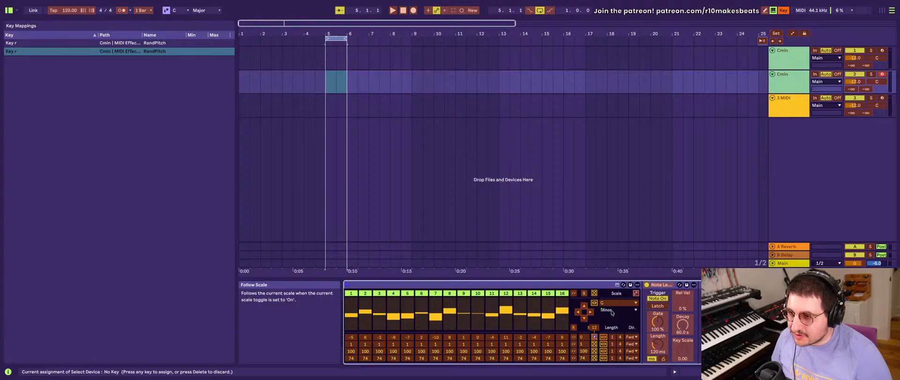
{"action": "right_click", "coordinate": [612, 313]}
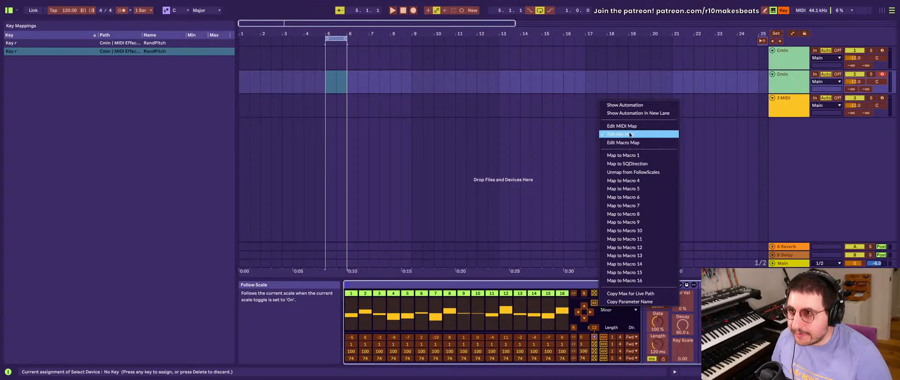
{"action": "left_click", "coordinate": [637, 172]}
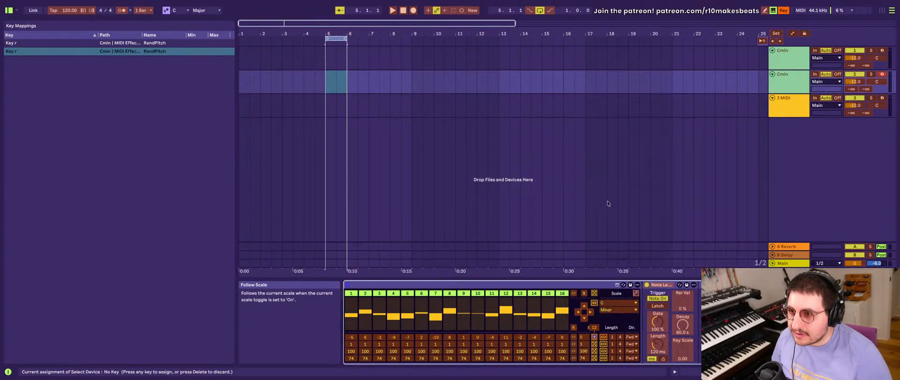
{"action": "scroll", "coordinate": [493, 339], "scroll_direction": "left", "scroll_amount": 10}
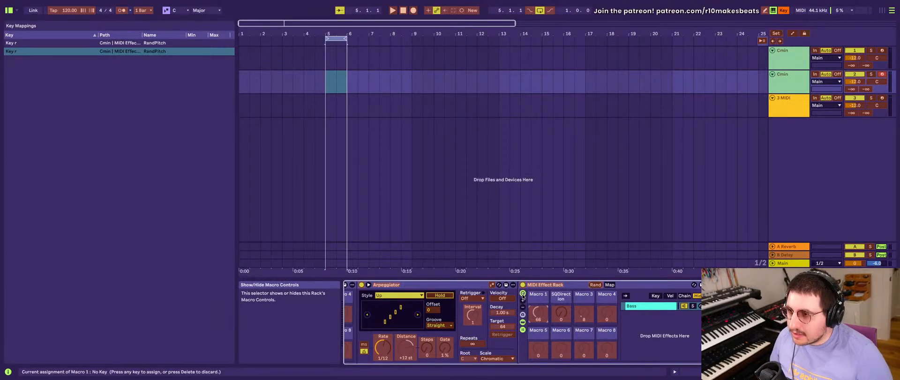
{"action": "key", "text": "super+k"}
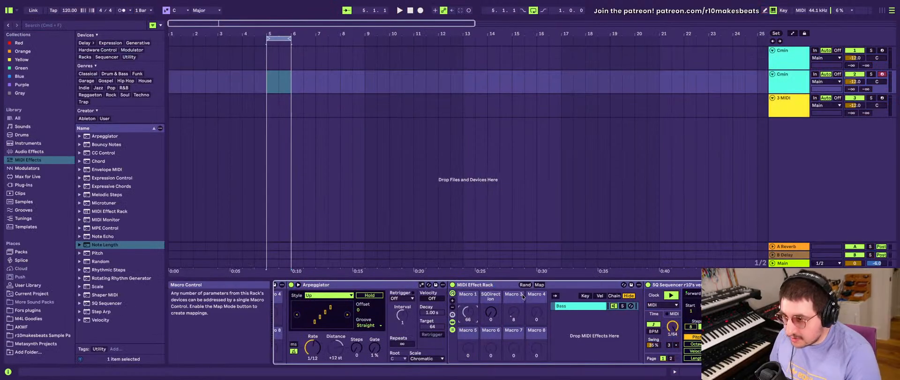
- Set the octave of the SQ Sequencer steps to -1 on the second Cmin track's Bass chain
{"action": "scroll", "coordinate": [523, 296], "scroll_direction": "right", "scroll_amount": 5}
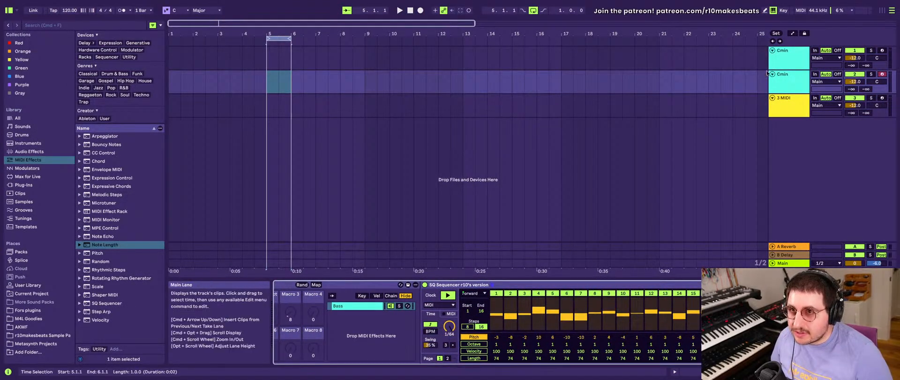
{"action": "left_click", "coordinate": [782, 69]}
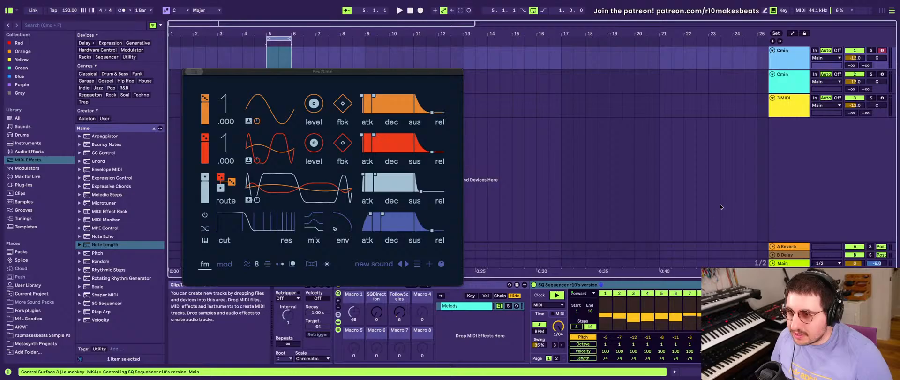
{"action": "left_click", "coordinate": [788, 81]}
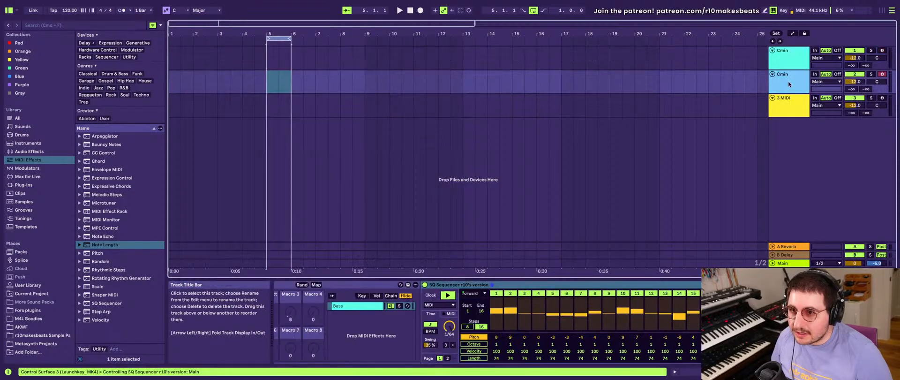
{"action": "left_click", "coordinate": [458, 284]}
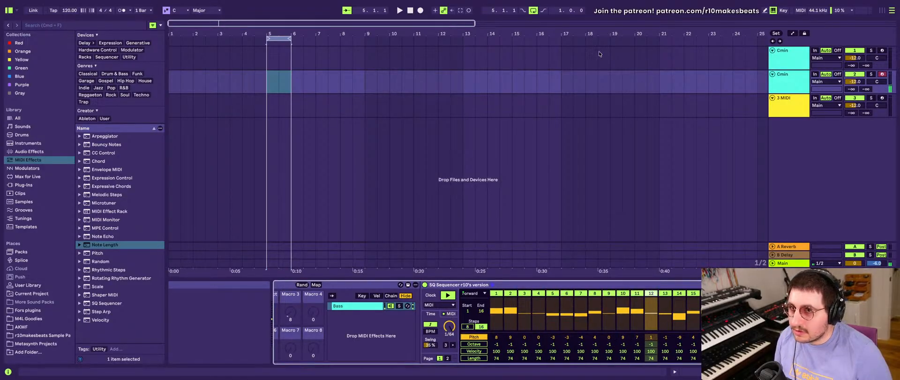
- Close the first track's plug-in window and insert one-bar MIDI clips at bar 5 on both Cmin tracks
{"action": "left_click", "coordinate": [780, 61]}
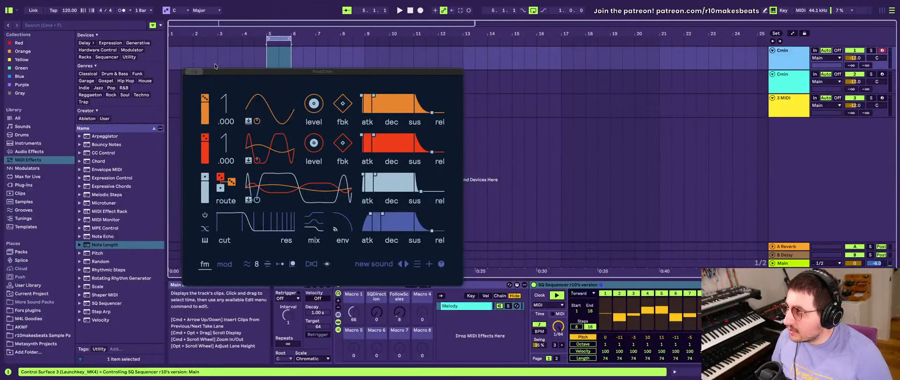
{"action": "left_click", "coordinate": [189, 72]}
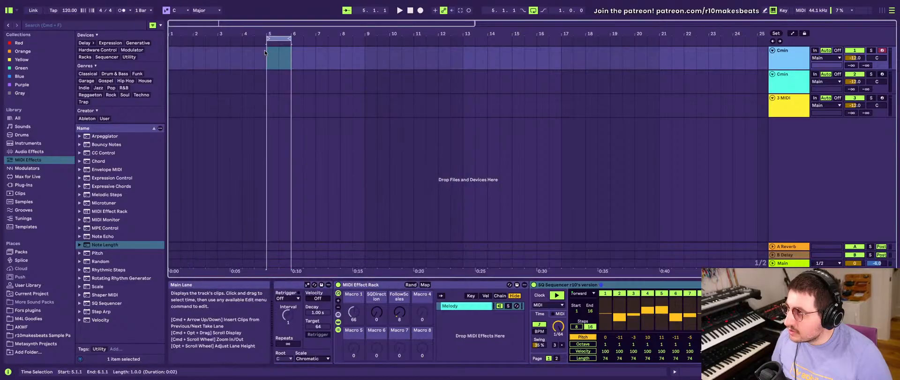
{"action": "key", "text": "super+shift+m"}
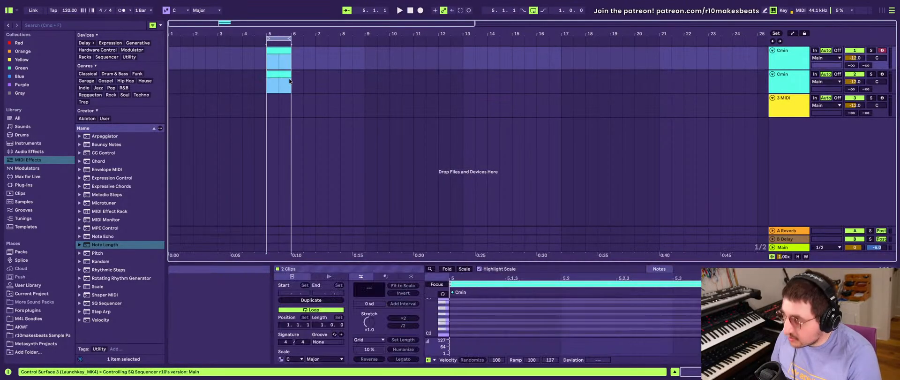
- Add a full-bar D3 note to the first Cmin clip, paste it into the second Cmin clip and start playback
{"action": "left_click", "coordinate": [450, 333]}
{"action": "double_click", "coordinate": [451, 332]}
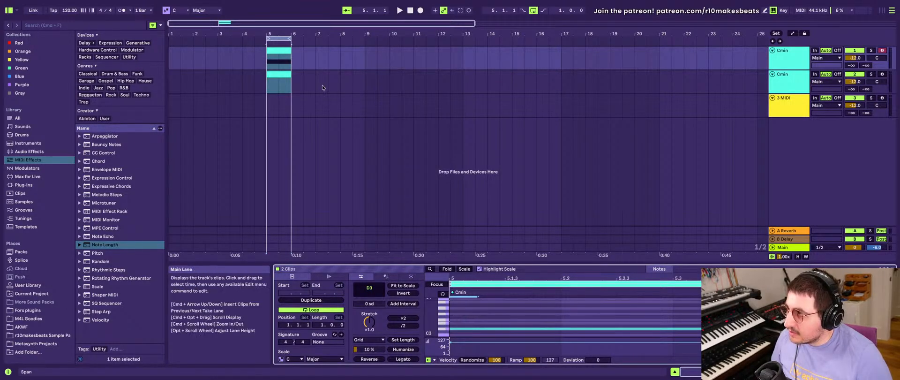
{"action": "left_click", "coordinate": [282, 78]}
{"action": "left_click", "coordinate": [282, 77]}
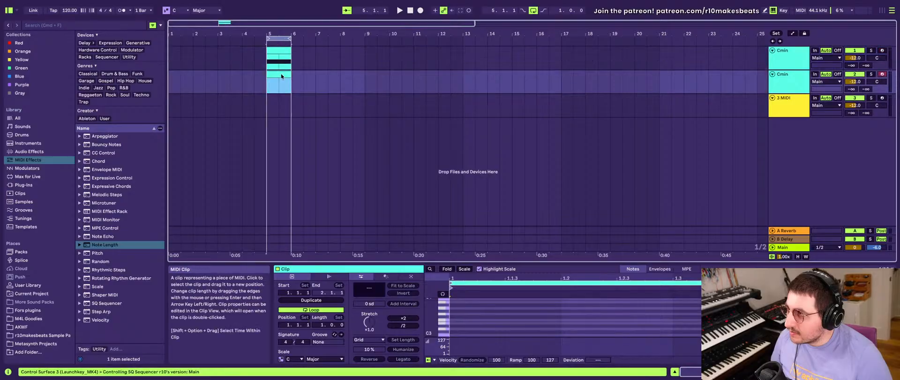
{"action": "key", "text": "super+v"}
{"action": "key", "text": "space"}
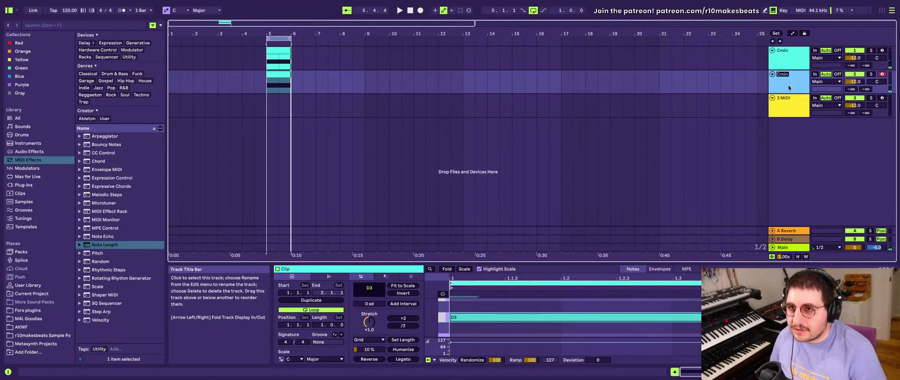
- Rename the second track Cmin - Bass and the first track Cmin - Melody
{"action": "key", "text": "Right"}
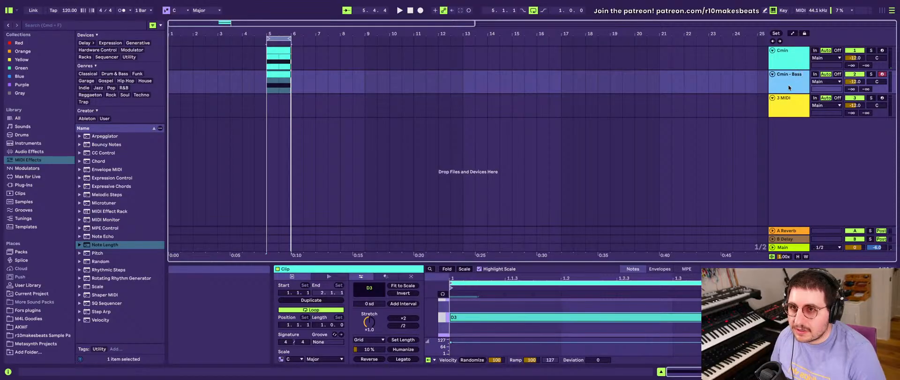
{"action": "left_click", "coordinate": [786, 61]}
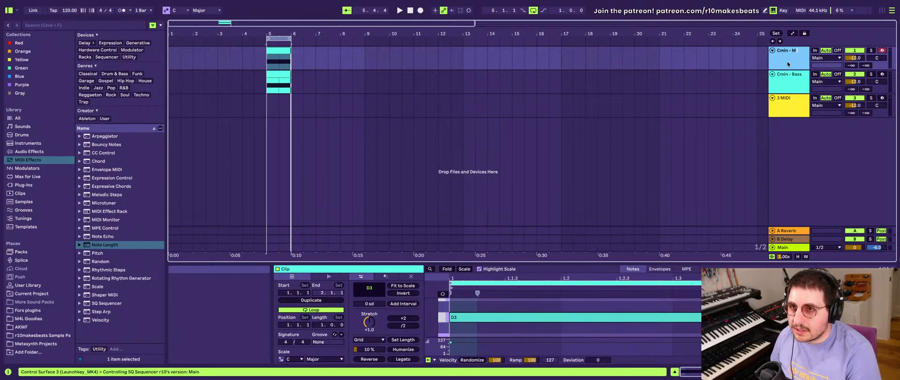
{"action": "key", "text": "Down"}
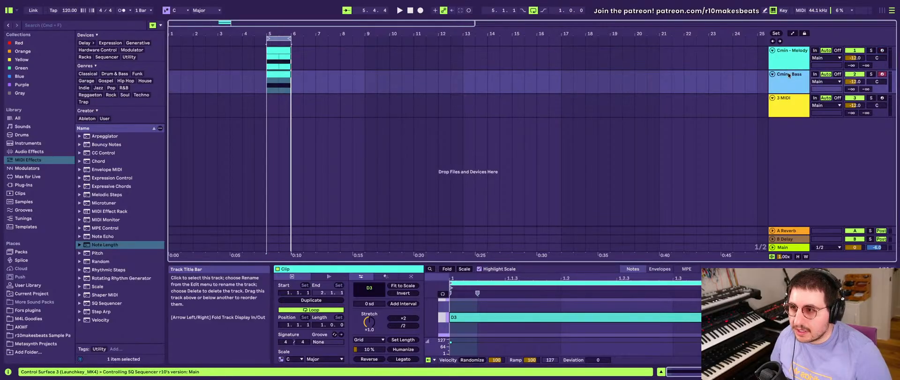
- Delete the Reverb and Bokeh effects from the Cmin - Bass track's device chain
{"action": "key", "text": "shift+Tab"}
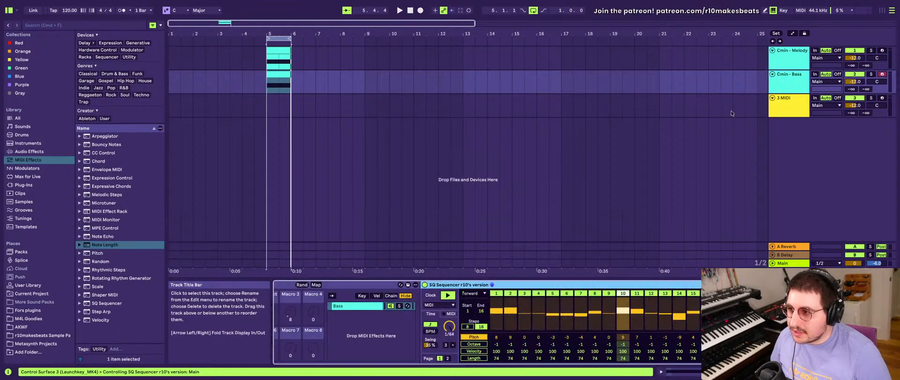
{"action": "scroll", "coordinate": [428, 312], "scroll_direction": "left", "scroll_amount": 12}
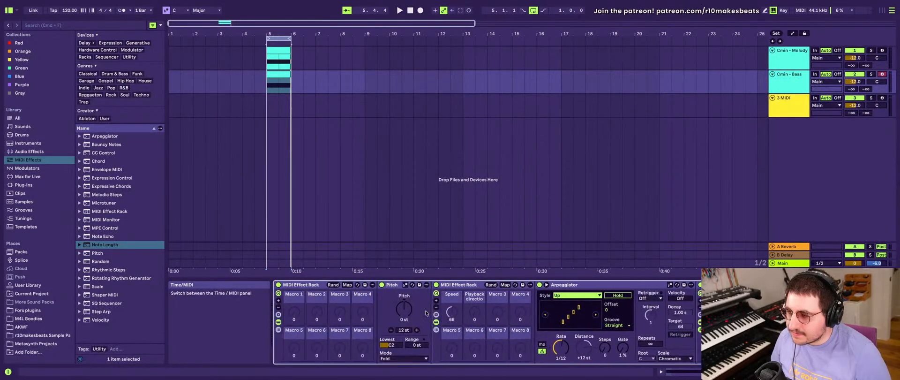
{"action": "scroll", "coordinate": [426, 312], "scroll_direction": "right", "scroll_amount": 15}
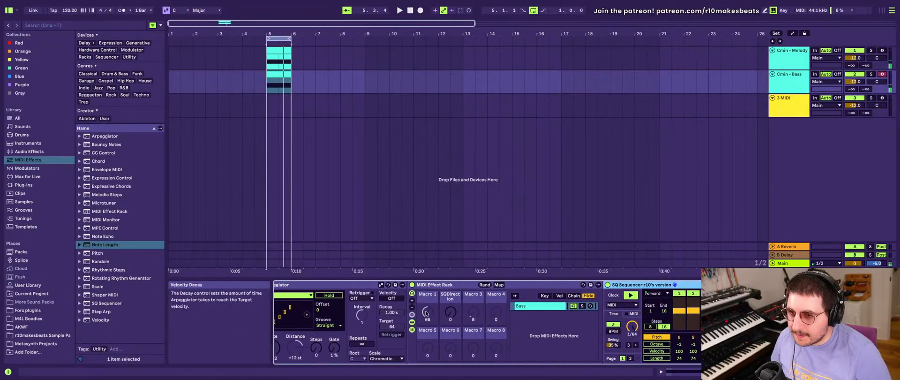
{"action": "scroll", "coordinate": [426, 313], "scroll_direction": "right", "scroll_amount": 6}
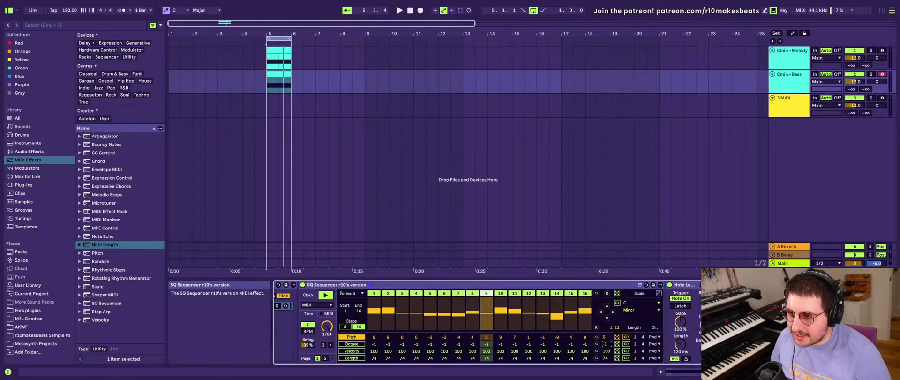
{"action": "scroll", "coordinate": [607, 342], "scroll_direction": "right", "scroll_amount": 10}
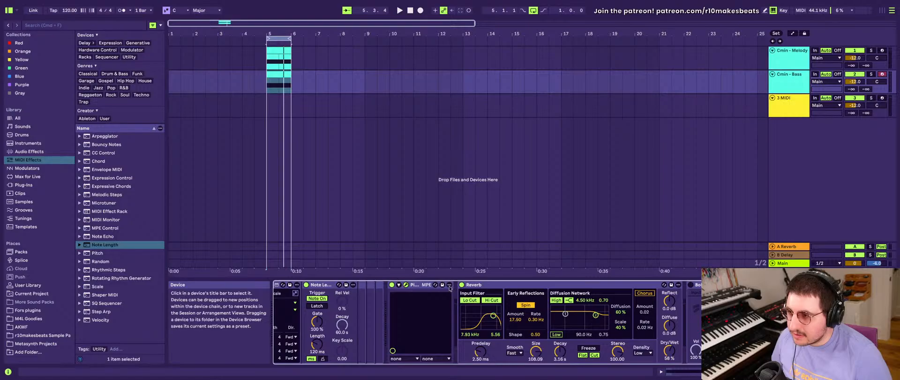
{"action": "left_click", "coordinate": [474, 285]}
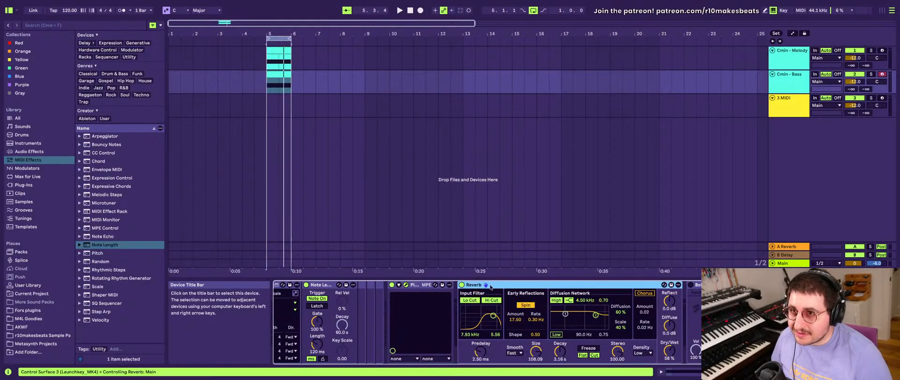
{"action": "key", "text": "Delete"}
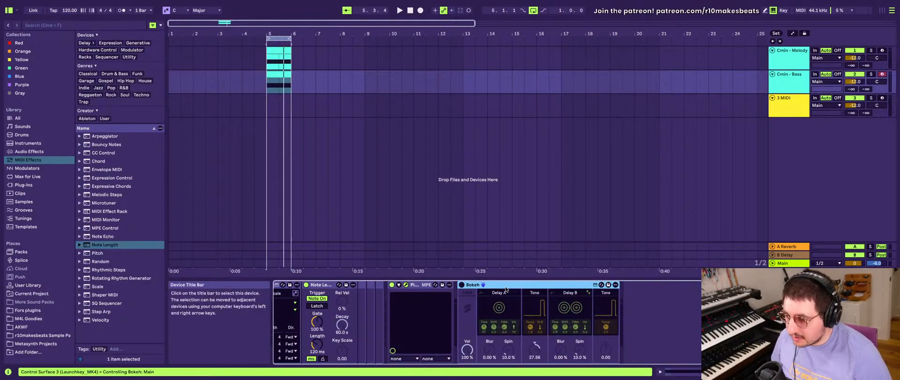
{"action": "key", "text": "Delete"}
- Bring the Cmin - Bass track's Pivot window into view during playback and set all octave values of the SQ Sequencer to -2
{"action": "key", "text": "space"}
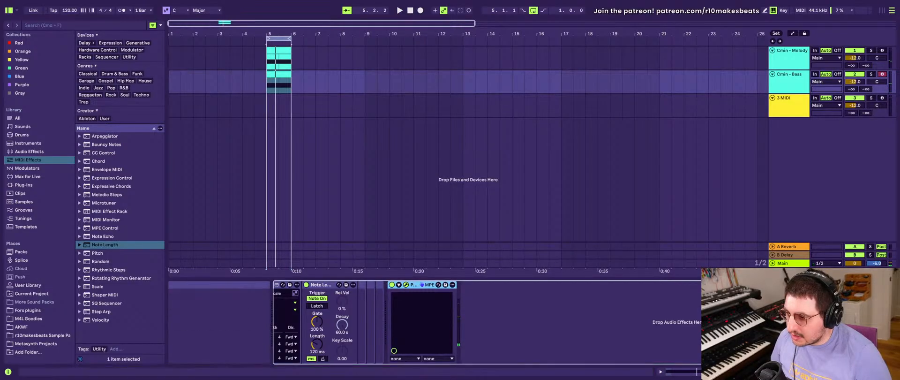
{"action": "left_click_drag", "start_coordinate": [652, 378], "coordinate": [652, 76]}
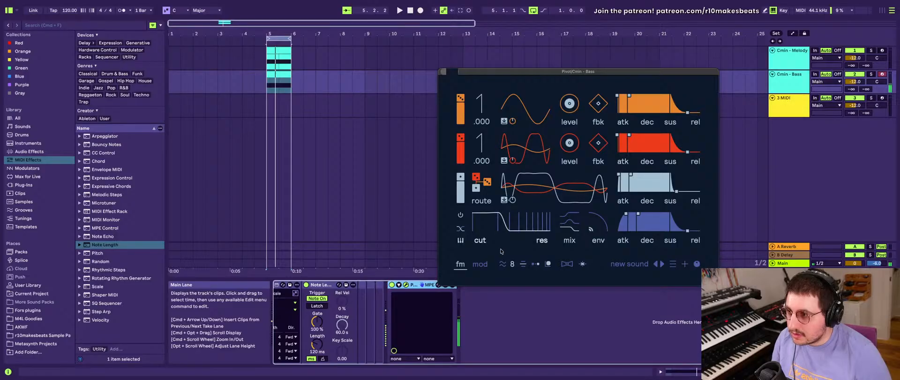
{"action": "scroll", "coordinate": [350, 293], "scroll_direction": "left", "scroll_amount": 5}
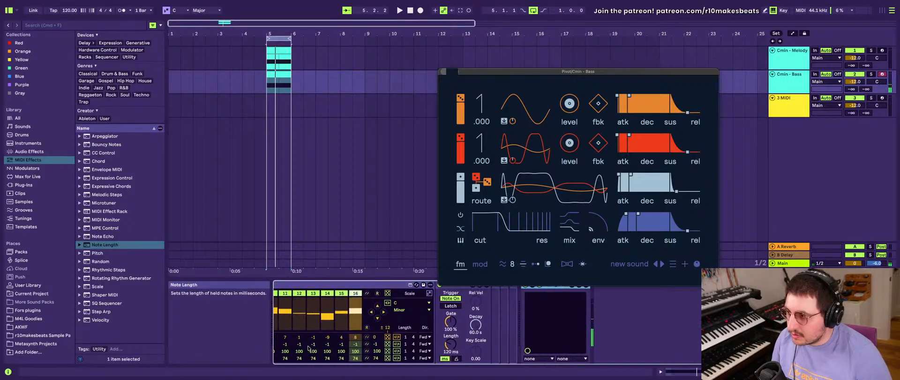
{"action": "left_click", "coordinate": [512, 345]}
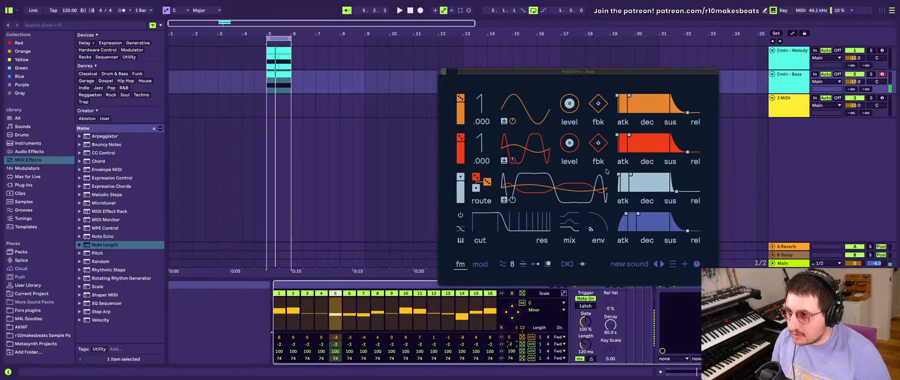
- Reshape the bass sound in Pivot by changing the operator routing, the third envelope's attack to 7.00 and the filter cutoff and envelope
{"action": "left_click_drag", "start_coordinate": [478, 187], "coordinate": [478, 235]}
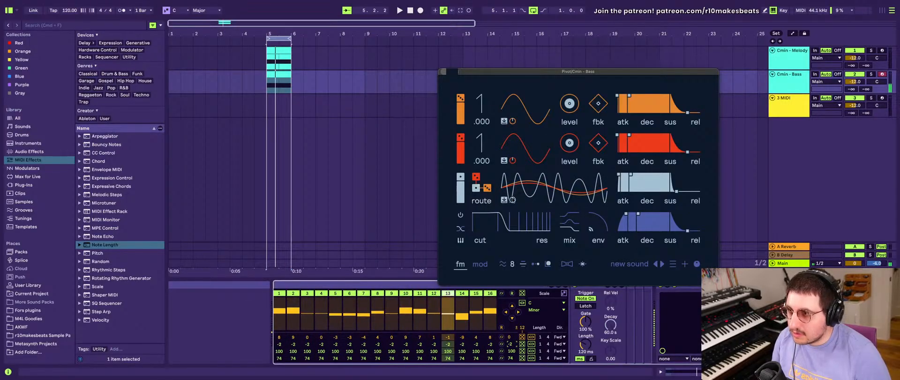
{"action": "left_click_drag", "start_coordinate": [618, 174], "coordinate": [619, 174]}
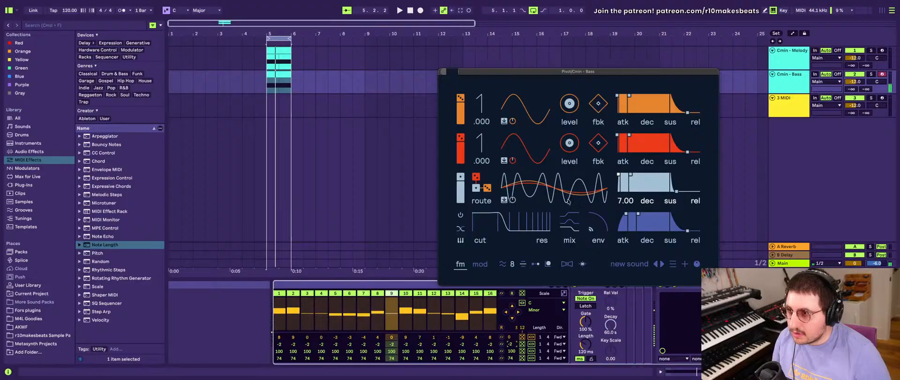
{"action": "left_click_drag", "start_coordinate": [500, 221], "coordinate": [492, 206]}
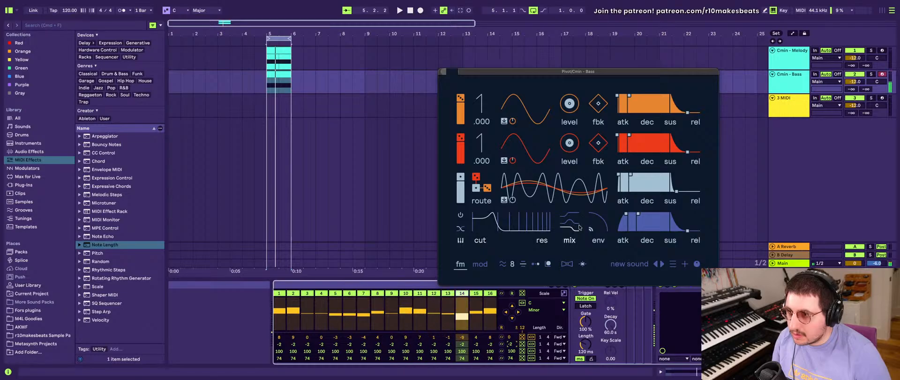
{"action": "left_click_drag", "start_coordinate": [596, 226], "coordinate": [677, 230]}
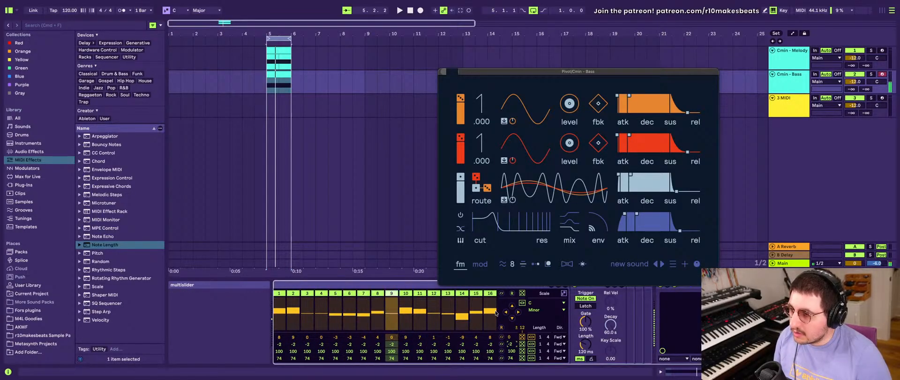
- Unmap the Follow Scale setting of the Cmin - Melody track's SQ Sequencer from the FollowScales macro
{"action": "left_click", "coordinate": [781, 66]}
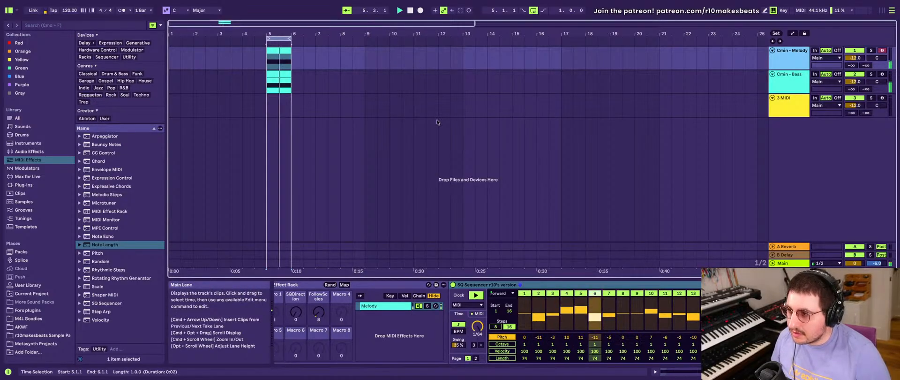
{"action": "scroll", "coordinate": [328, 333], "scroll_direction": "left", "scroll_amount": 3}
{"action": "scroll", "coordinate": [321, 334], "scroll_direction": "right", "scroll_amount": 3}
{"action": "scroll", "coordinate": [320, 334], "scroll_direction": "right", "scroll_amount": 5}
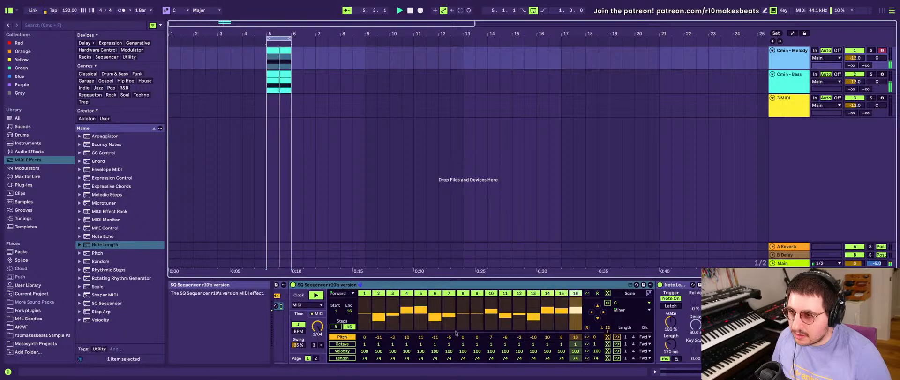
{"action": "scroll", "coordinate": [320, 334], "scroll_direction": "left", "scroll_amount": 4}
{"action": "scroll", "coordinate": [436, 326], "scroll_direction": "right", "scroll_amount": 3}
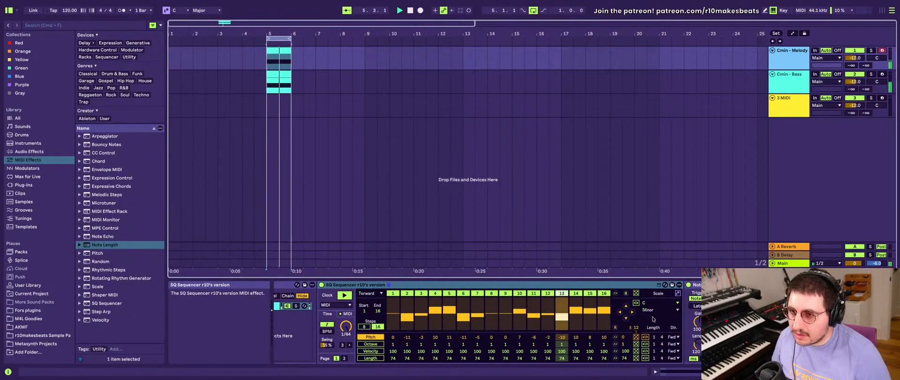
{"action": "right_click", "coordinate": [642, 305]}
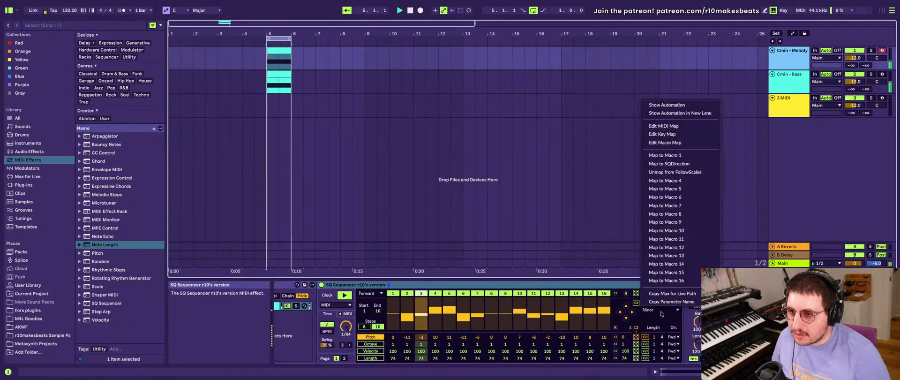
{"action": "left_click", "coordinate": [671, 163]}
{"action": "scroll", "coordinate": [549, 319], "scroll_direction": "left", "scroll_amount": 7}
{"action": "scroll", "coordinate": [549, 319], "scroll_direction": "right", "scroll_amount": 8}
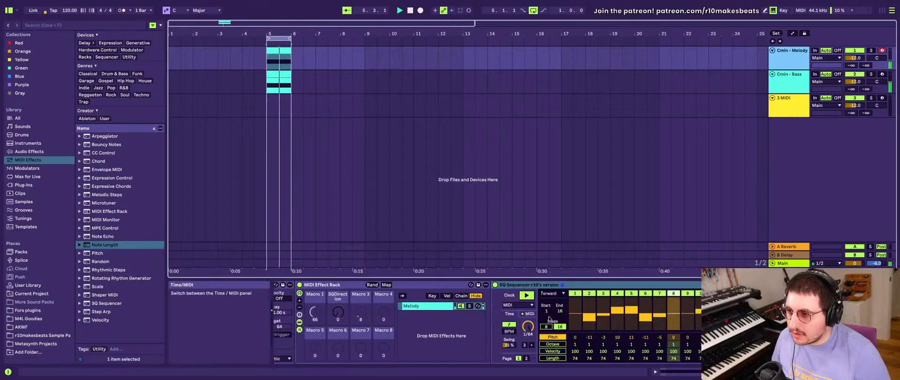
- Move the Pivot window clear of the Cmin - Bass device chain and randomize the bass SQ Sequencer's pitch pattern
{"action": "left_click", "coordinate": [774, 71]}
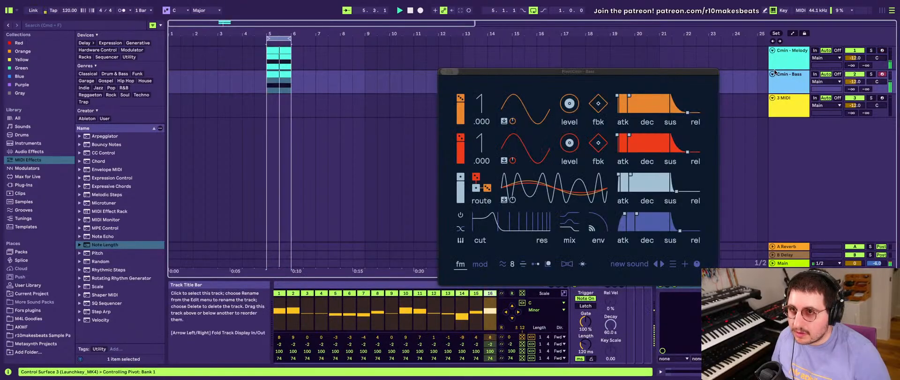
{"action": "left_click_drag", "start_coordinate": [483, 70], "coordinate": [264, 20]}
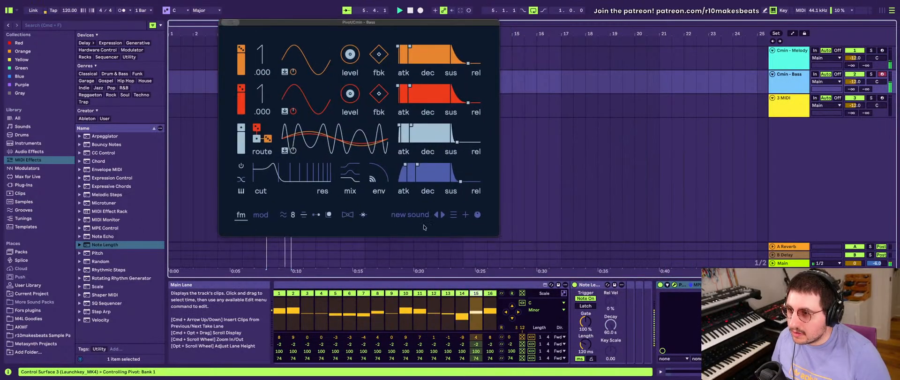
{"action": "left_click", "coordinate": [522, 337]}
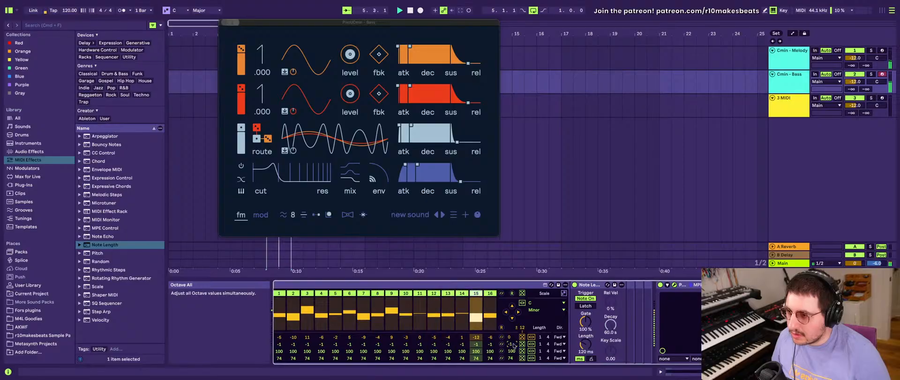
- Randomize which steps of the bass SQ Sequencer are active and set all its octave values to -2
{"action": "left_click_drag", "start_coordinate": [510, 343], "coordinate": [510, 339]}
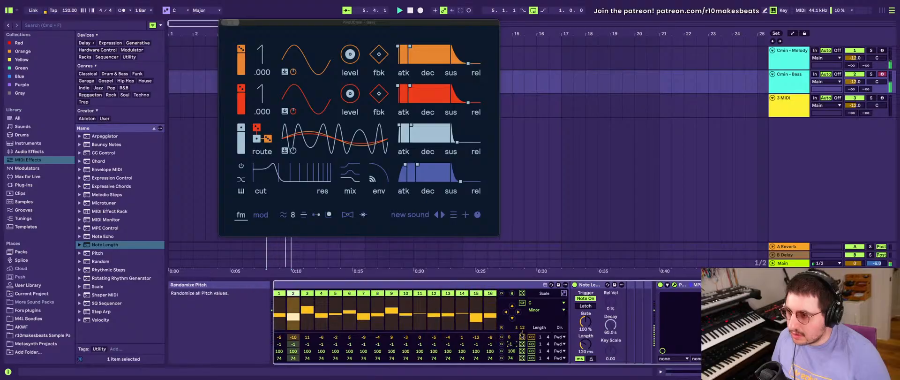
{"action": "left_click", "coordinate": [514, 293]}
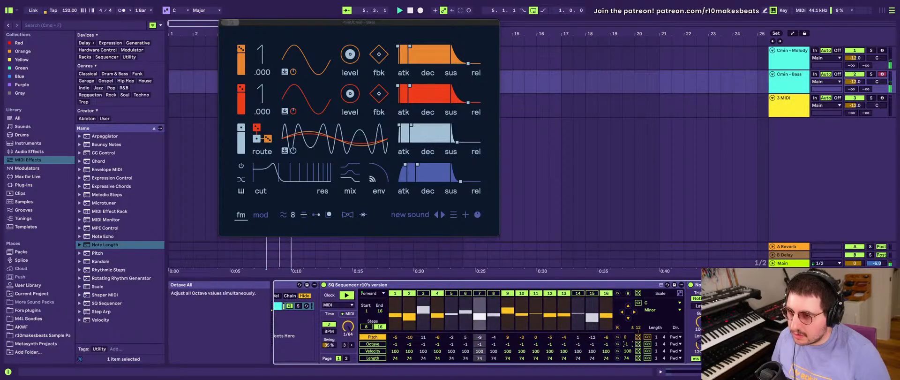
{"action": "left_click_drag", "start_coordinate": [627, 344], "coordinate": [627, 349]}
- Set the bass chain's Note Length to 209 ms and adjust the SQ Sequencer's swing and triplet timing
{"action": "left_click", "coordinate": [698, 343]}
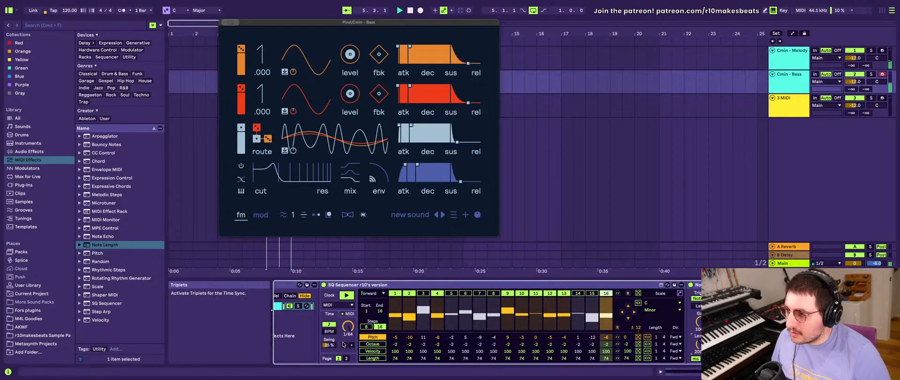
{"action": "left_click_drag", "start_coordinate": [329, 344], "coordinate": [330, 330]}
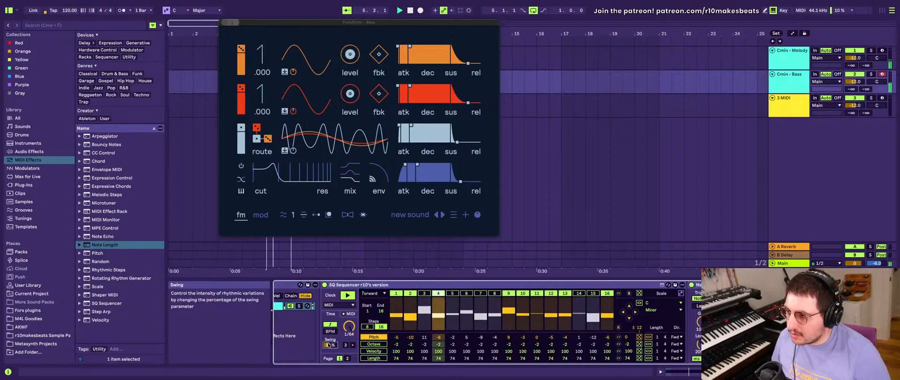
{"action": "left_click", "coordinate": [345, 345]}
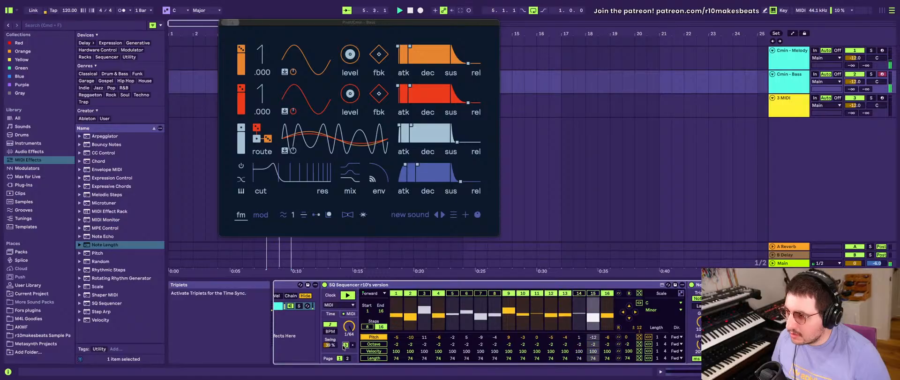
- Set the bass chain's Note Length to 296 ms and randomize the SQ Sequencer's pitch pattern twice more
{"action": "scroll", "coordinate": [578, 342], "scroll_direction": "right", "scroll_amount": 5}
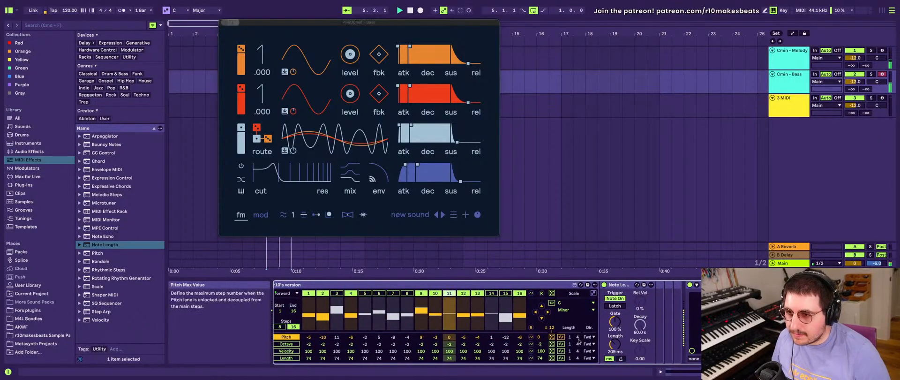
{"action": "mouse_move", "coordinate": [614, 344]}
{"action": "left_mouse_down"}
{"action": "mouse_move", "coordinate": [614, 333]}
{"action": "mouse_move", "coordinate": [614, 342]}
{"action": "left_mouse_up"}
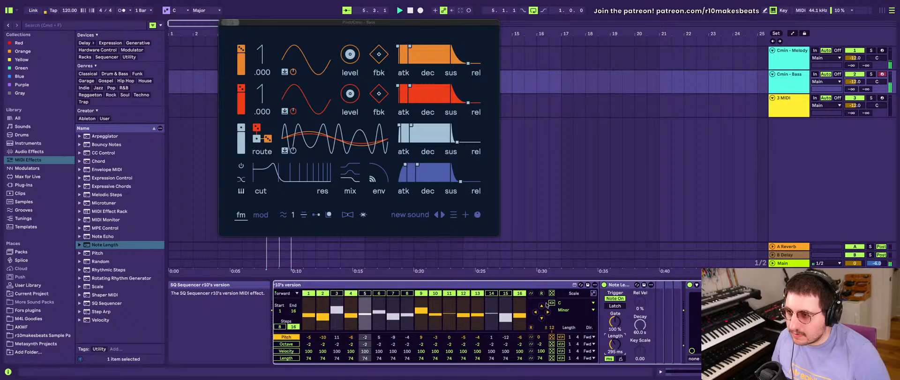
{"action": "left_click", "coordinate": [551, 336]}
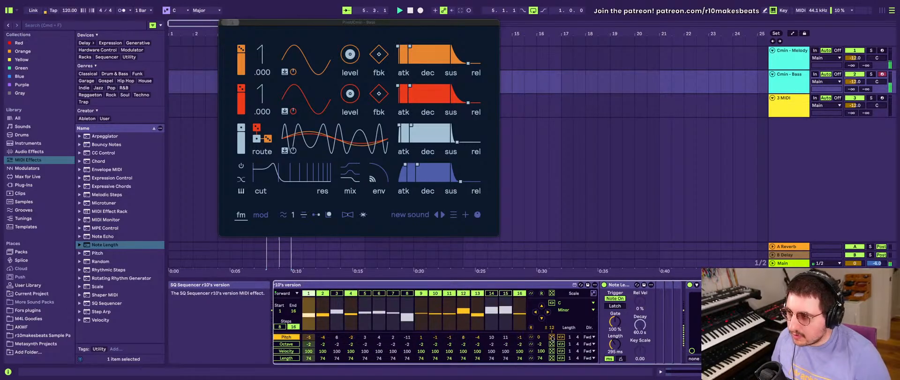
{"action": "left_click", "coordinate": [551, 336]}
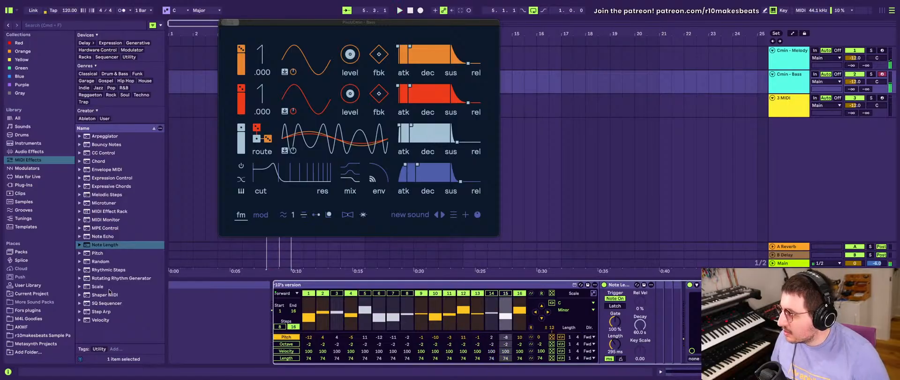
{"action": "left_click", "coordinate": [96, 256]}
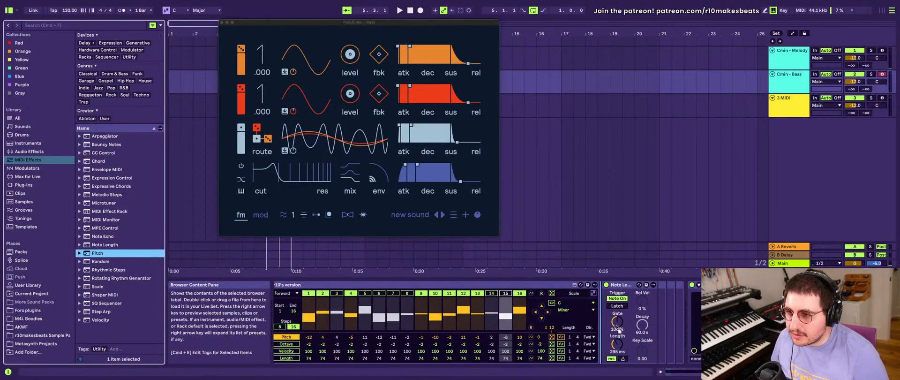
{"action": "left_click_drag", "start_coordinate": [682, 323], "coordinate": [683, 324]}
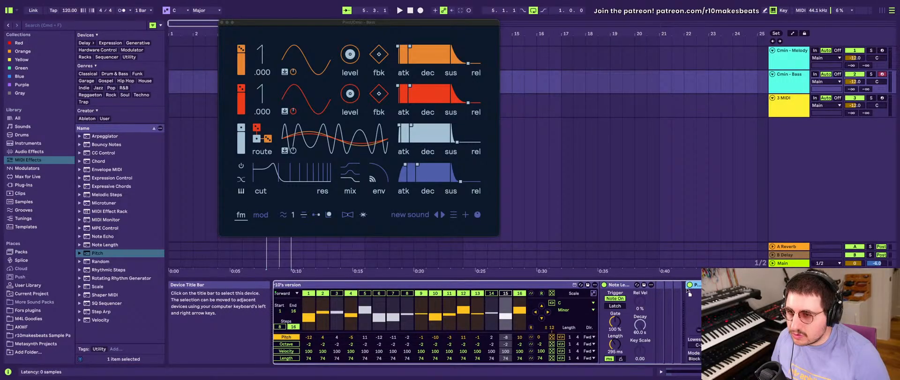
{"action": "key", "text": "Delete"}
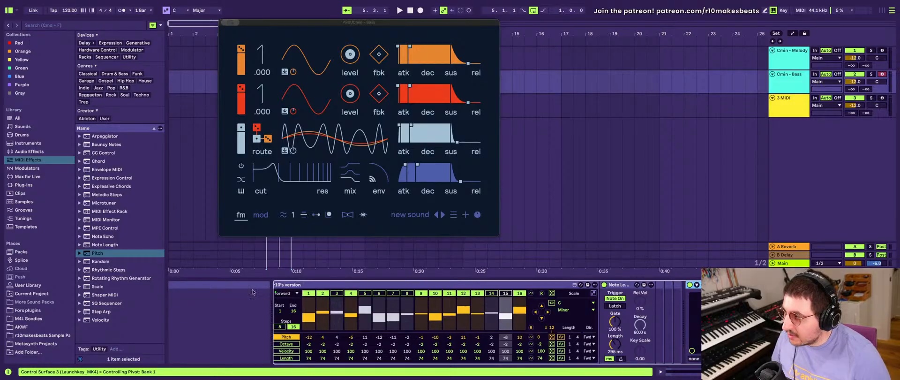
- Add a Scale MIDI effect after Note Length in the Cmin - Bass chain and play the loop
{"action": "left_click", "coordinate": [96, 286]}
{"action": "left_click_drag", "start_coordinate": [92, 287], "coordinate": [688, 308]}
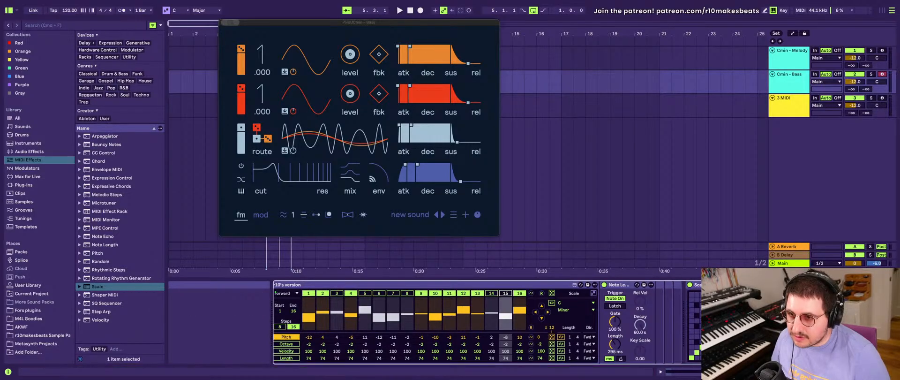
{"action": "left_click", "coordinate": [762, 265]}
{"action": "left_click", "coordinate": [763, 83]}
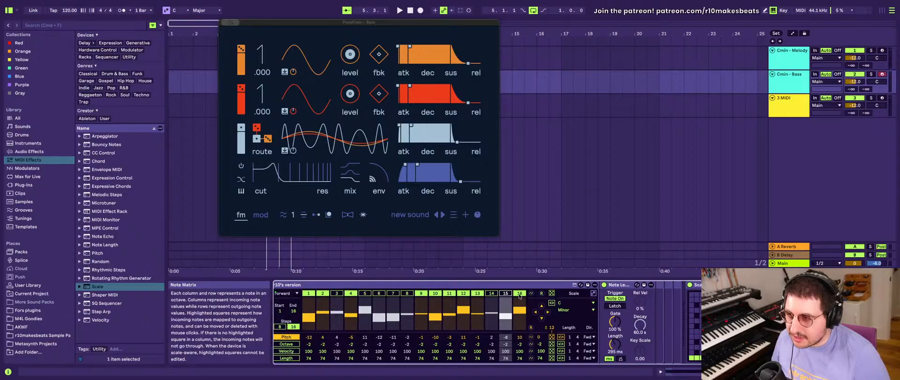
{"action": "key", "text": "space"}
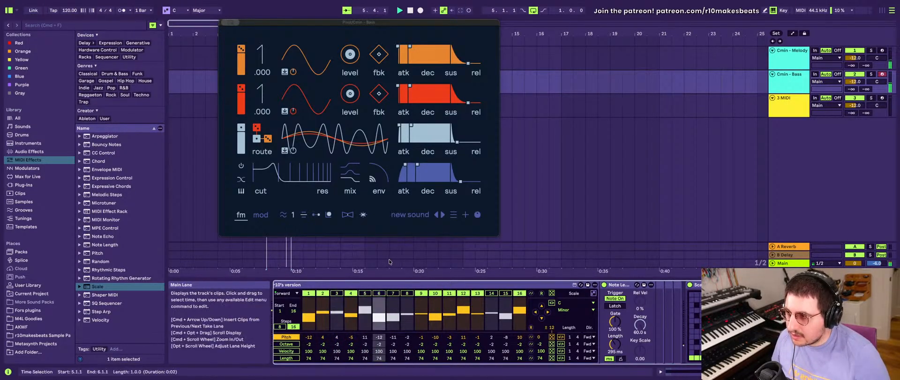
- Switch to the Cmin - Melody track, set its SQ Sequencer's octave values to 0 and randomize the pitch pattern several times
{"action": "scroll", "coordinate": [343, 319], "scroll_direction": "left", "scroll_amount": 2}
{"action": "scroll", "coordinate": [343, 319], "scroll_direction": "left", "scroll_amount": 6}
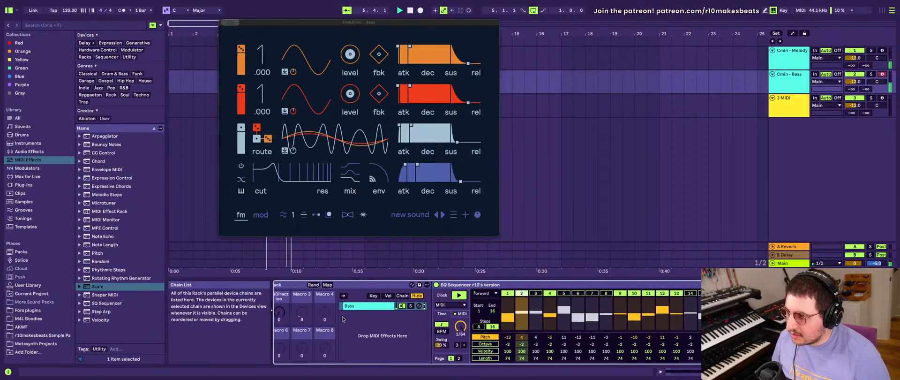
{"action": "scroll", "coordinate": [343, 319], "scroll_direction": "left", "scroll_amount": 3}
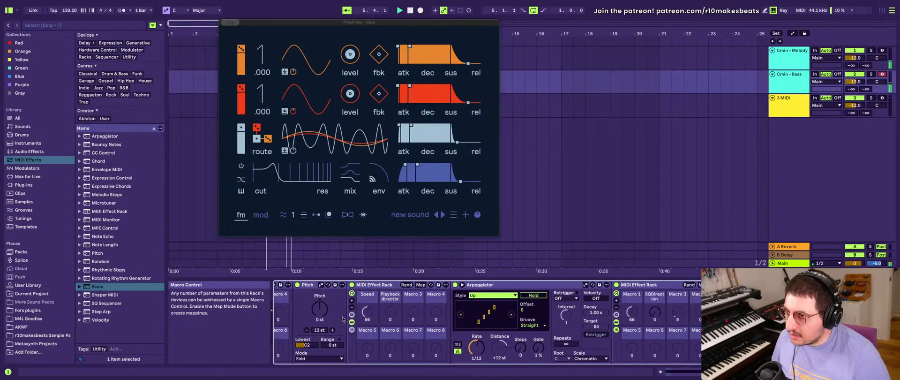
{"action": "left_click", "coordinate": [787, 65]}
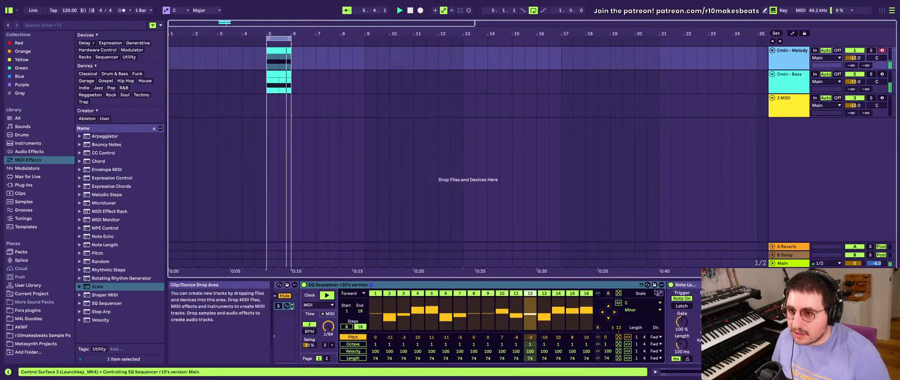
{"action": "scroll", "coordinate": [658, 313], "scroll_direction": "left", "scroll_amount": 2}
{"action": "scroll", "coordinate": [658, 313], "scroll_direction": "right", "scroll_amount": 4}
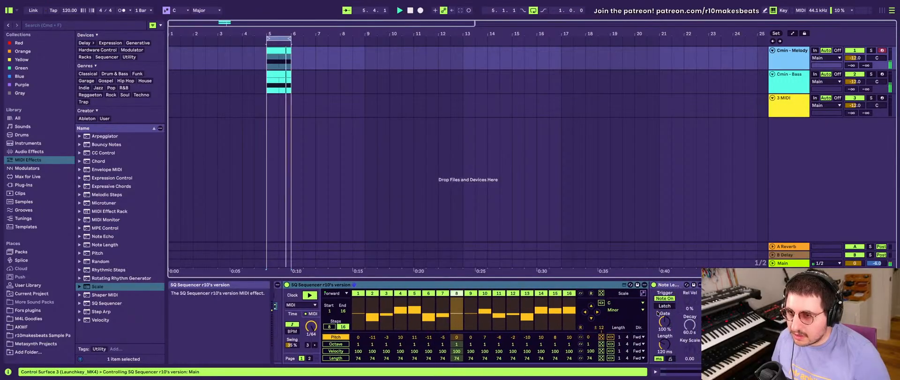
{"action": "scroll", "coordinate": [657, 314], "scroll_direction": "left", "scroll_amount": 3}
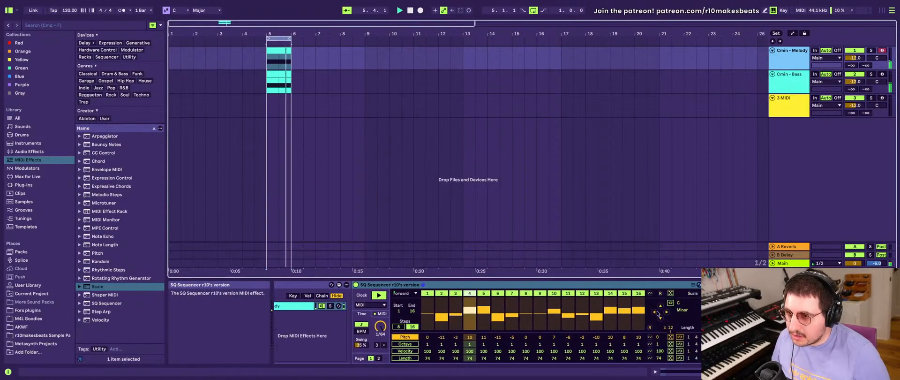
{"action": "scroll", "coordinate": [657, 314], "scroll_direction": "right", "scroll_amount": 4}
{"action": "scroll", "coordinate": [657, 314], "scroll_direction": "left", "scroll_amount": 1}
{"action": "scroll", "coordinate": [658, 313], "scroll_direction": "left", "scroll_amount": 3}
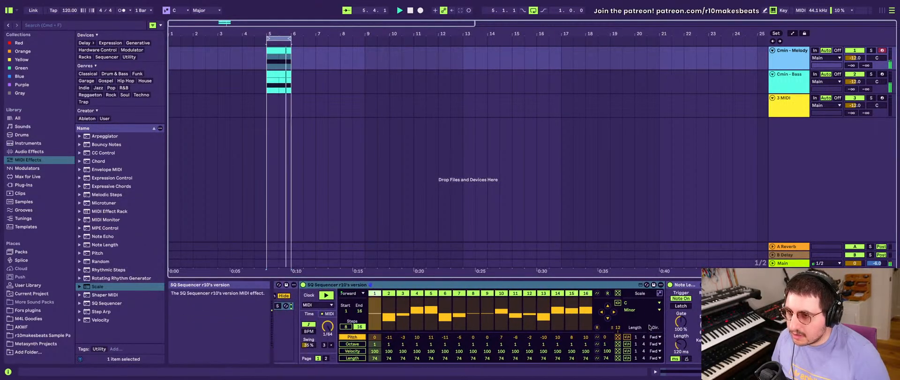
{"action": "left_click", "coordinate": [618, 336]}
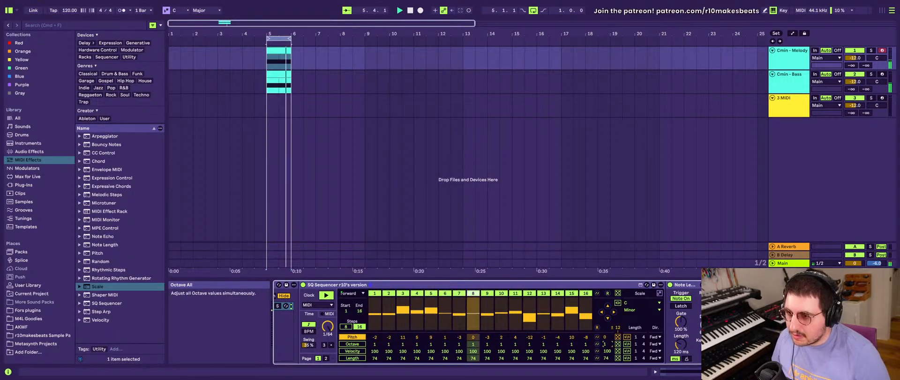
{"action": "left_click", "coordinate": [618, 336]}
{"action": "left_click", "coordinate": [618, 337]}
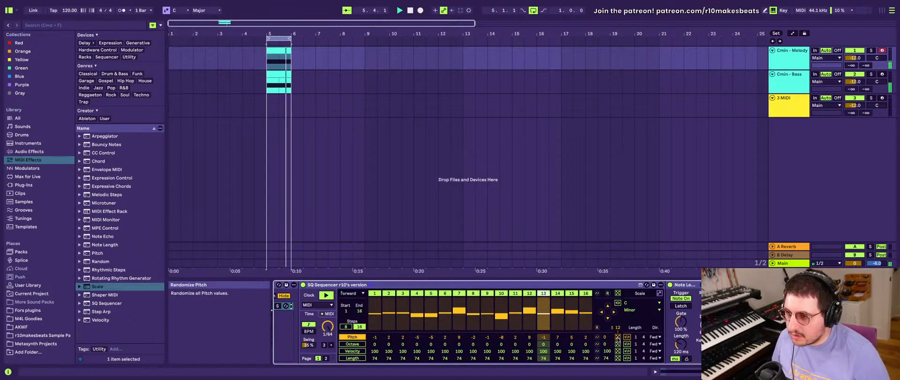
{"action": "left_click", "coordinate": [617, 337]}
- Set the melody SQ Sequencer's swing to 9 %
{"action": "scroll", "coordinate": [310, 361], "scroll_direction": "left", "scroll_amount": 2}
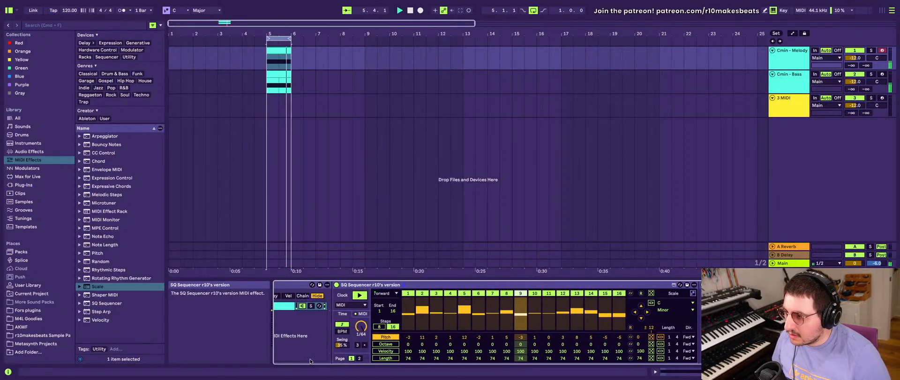
{"action": "left_click_drag", "start_coordinate": [342, 345], "coordinate": [341, 346]}
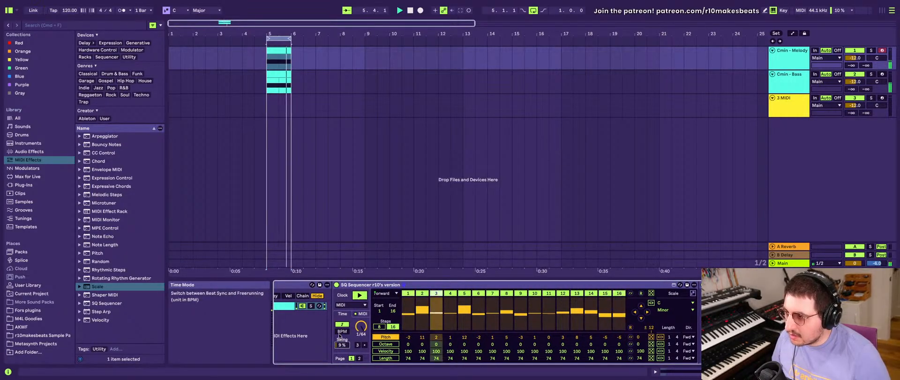
- Try the Swing 16 groove on the melody chain's Arpeggiator and return the groove to Straight
{"action": "scroll", "coordinate": [342, 332], "scroll_direction": "left", "scroll_amount": 10}
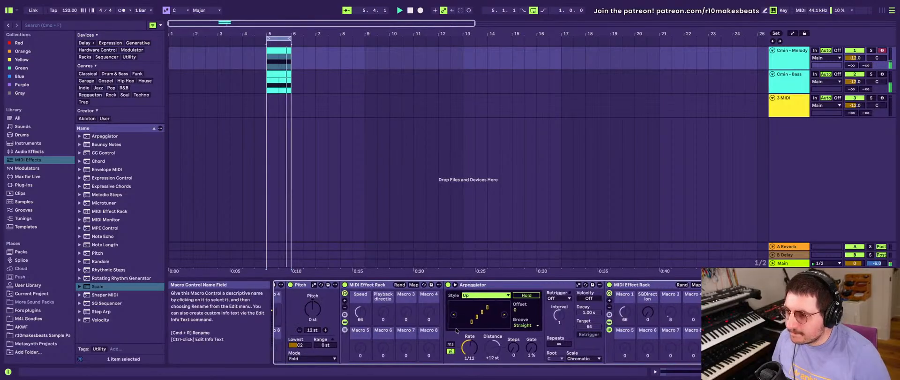
{"action": "left_click", "coordinate": [525, 325]}
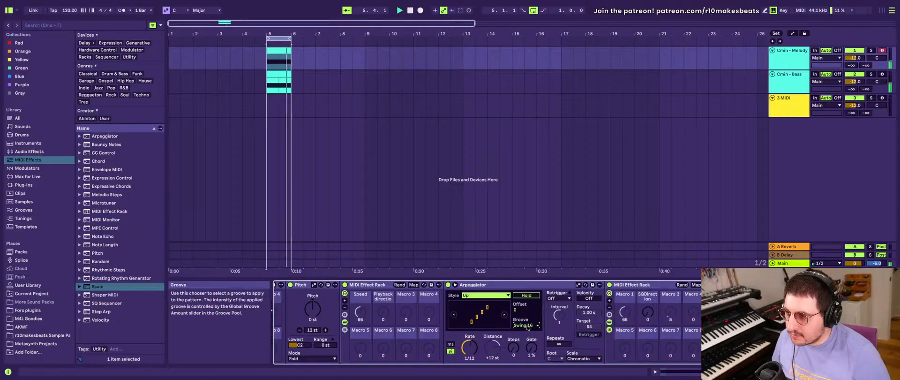
{"action": "scroll", "coordinate": [527, 328], "scroll_direction": "left", "scroll_amount": 3}
{"action": "scroll", "coordinate": [527, 328], "scroll_direction": "right", "scroll_amount": 3}
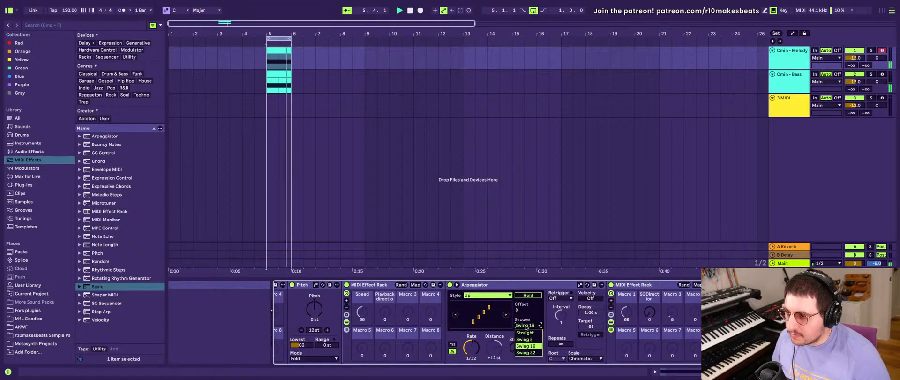
{"action": "left_click", "coordinate": [525, 332]}
- Randomize which steps of the melody SQ Sequencer are active and set the Arpeggiator's rate to 1/16
{"action": "scroll", "coordinate": [525, 328], "scroll_direction": "right", "scroll_amount": 10}
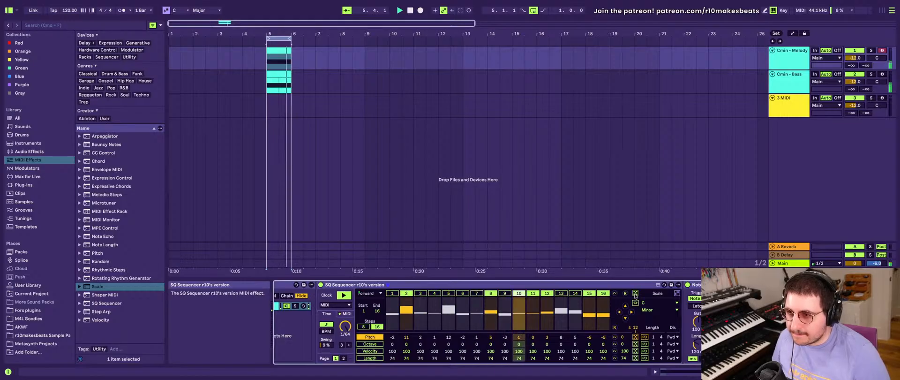
{"action": "scroll", "coordinate": [539, 323], "scroll_direction": "left", "scroll_amount": 10}
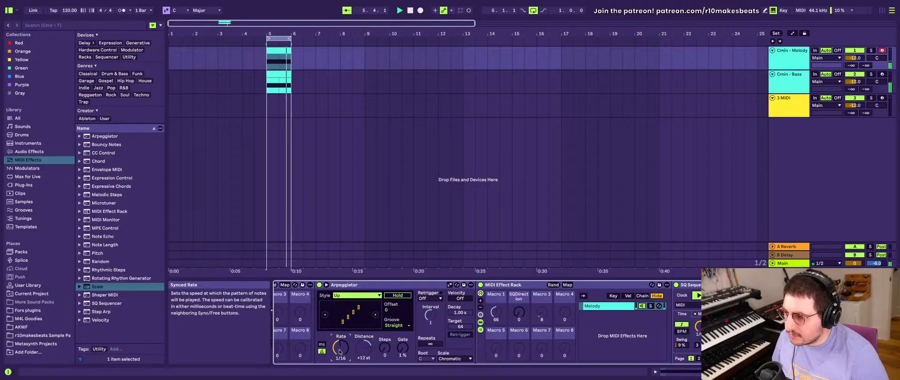
- Randomize the melody SQ Sequencer's pitch pattern again and activate its first step
{"action": "scroll", "coordinate": [521, 319], "scroll_direction": "right", "scroll_amount": 10}
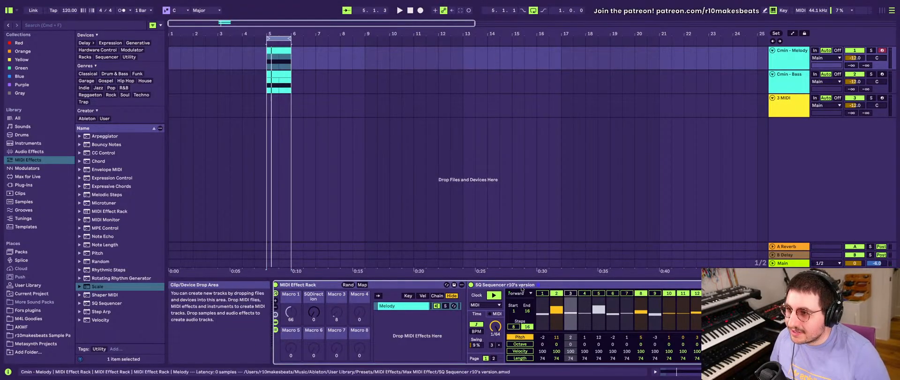
{"action": "left_click", "coordinate": [495, 285]}
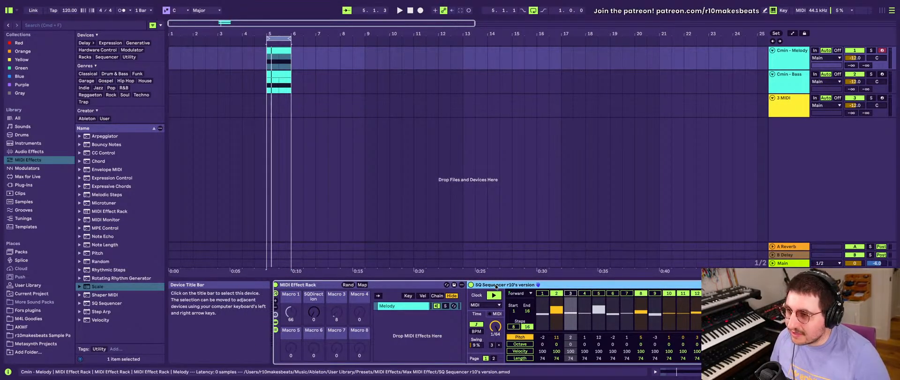
{"action": "scroll", "coordinate": [562, 295], "scroll_direction": "right", "scroll_amount": 5}
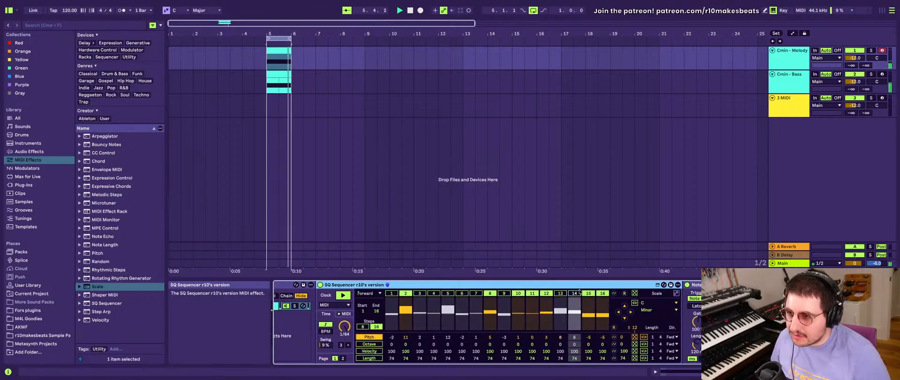
{"action": "scroll", "coordinate": [581, 304], "scroll_direction": "right", "scroll_amount": 3}
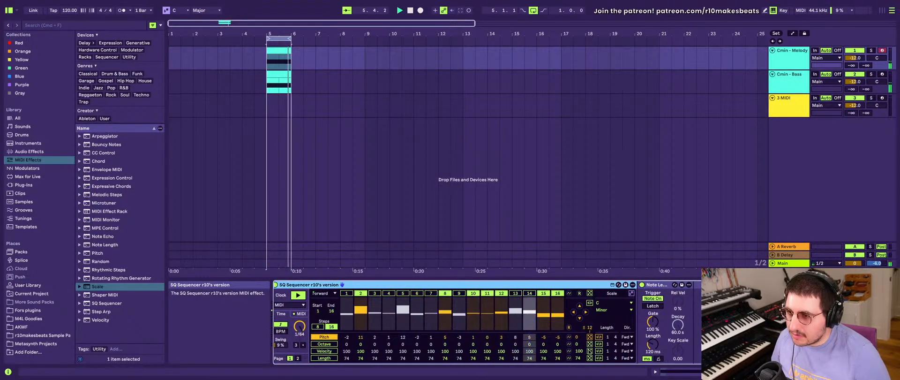
{"action": "left_click", "coordinate": [589, 336]}
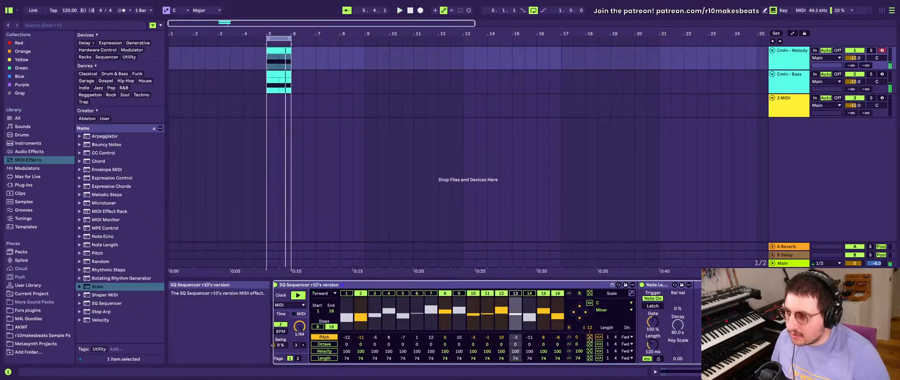
{"action": "left_click", "coordinate": [346, 293]}
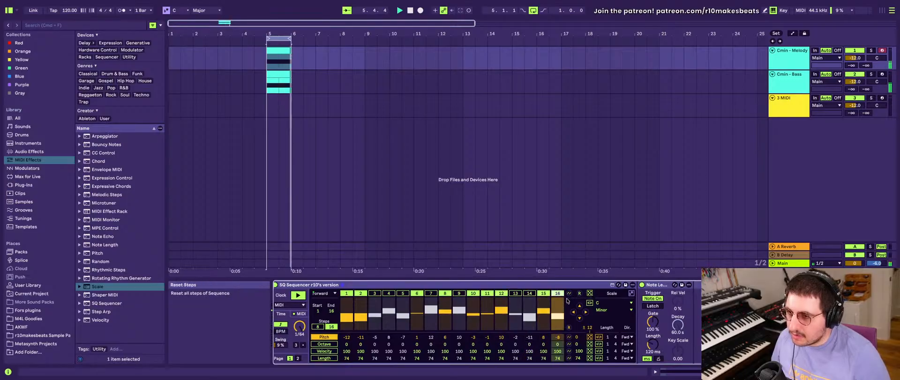
- Add a Scale MIDI effect after Note Length in the Cmin - Melody chain and play the loop
{"action": "scroll", "coordinate": [476, 308], "scroll_direction": "left", "scroll_amount": 4}
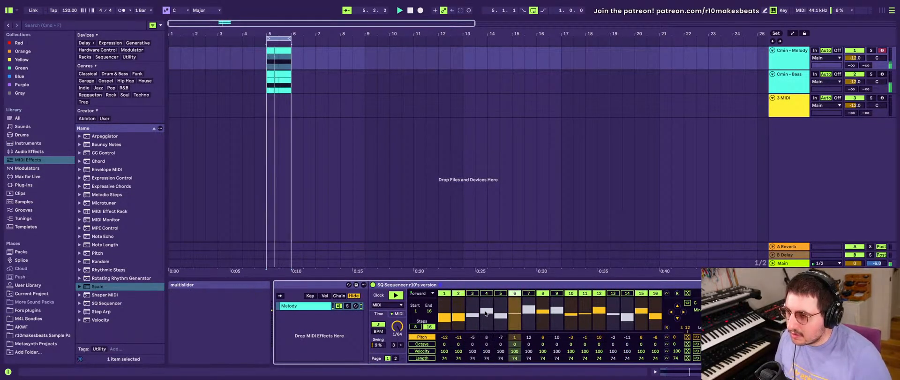
{"action": "scroll", "coordinate": [584, 319], "scroll_direction": "right", "scroll_amount": 6}
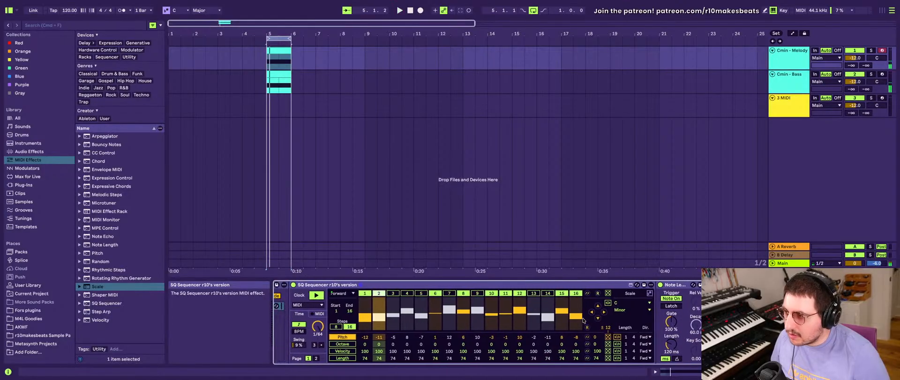
{"action": "scroll", "coordinate": [584, 319], "scroll_direction": "left", "scroll_amount": 1}
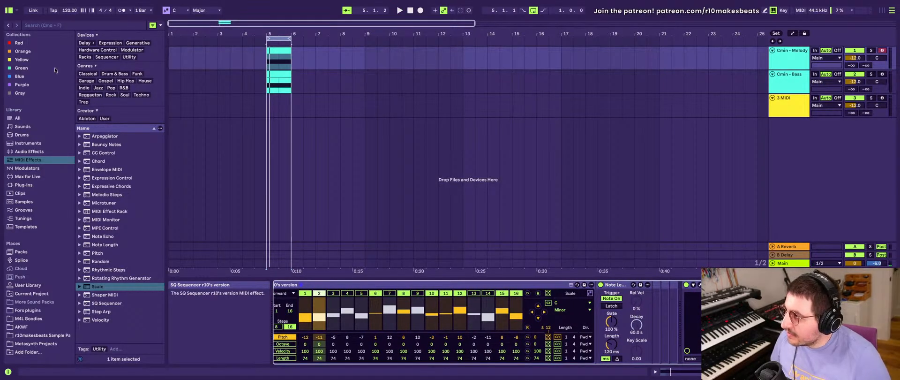
{"action": "left_click_drag", "start_coordinate": [112, 288], "coordinate": [682, 331]}
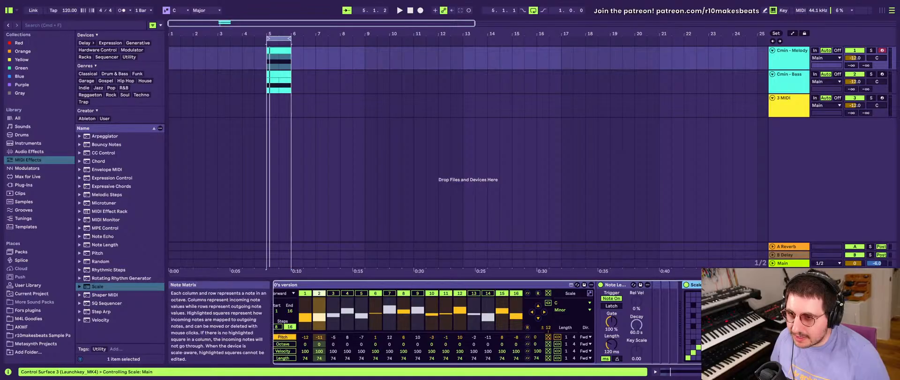
{"action": "left_click", "coordinate": [772, 309]}
{"action": "left_click", "coordinate": [760, 84]}
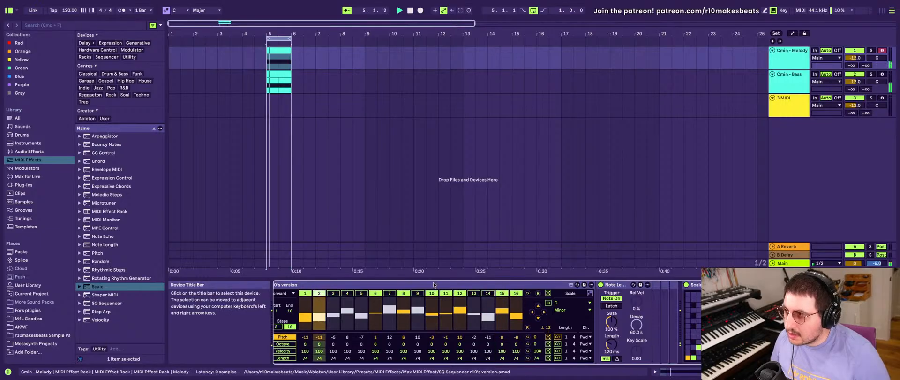
{"action": "key", "text": "space"}
- Activate all 16 steps of the Cmin - Bass track's SQ Sequencer and play the loop
{"action": "left_click", "coordinate": [789, 74]}
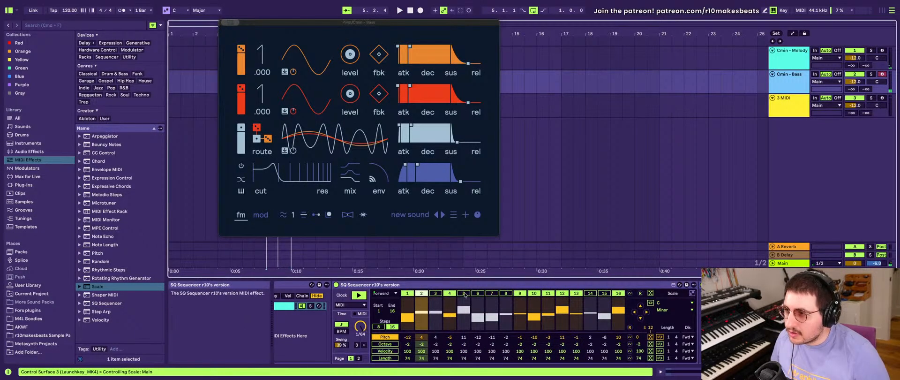
{"action": "left_click", "coordinate": [441, 296]}
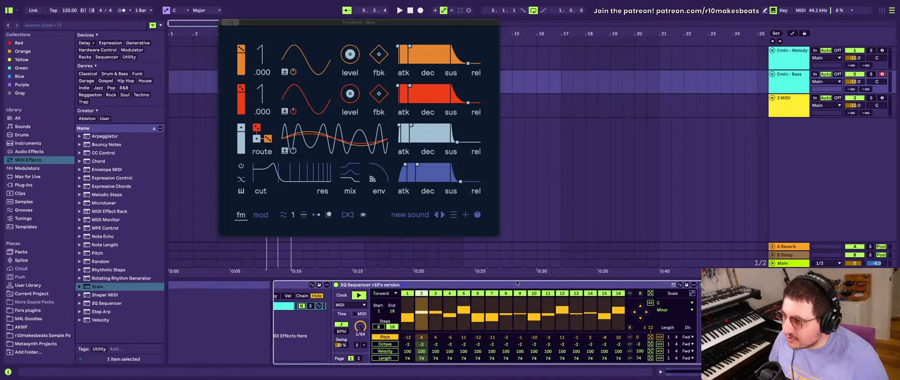
{"action": "key", "text": "space"}
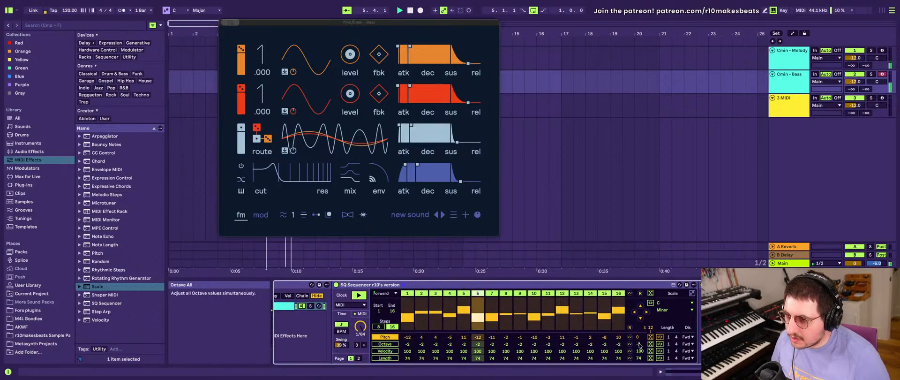
- Set all octave values of the Cmin - Bass SQ Sequencer to -1 and the bass track's volume to about -11 dB
{"action": "left_click_drag", "start_coordinate": [639, 344], "coordinate": [639, 340]}
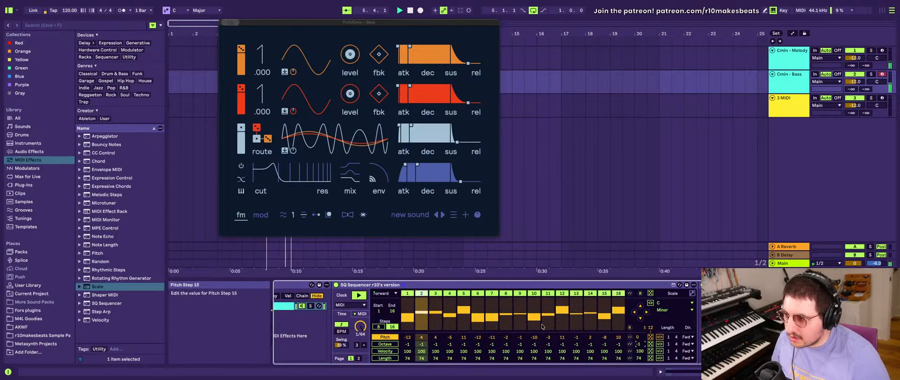
{"action": "scroll", "coordinate": [687, 311], "scroll_direction": "right", "scroll_amount": 3}
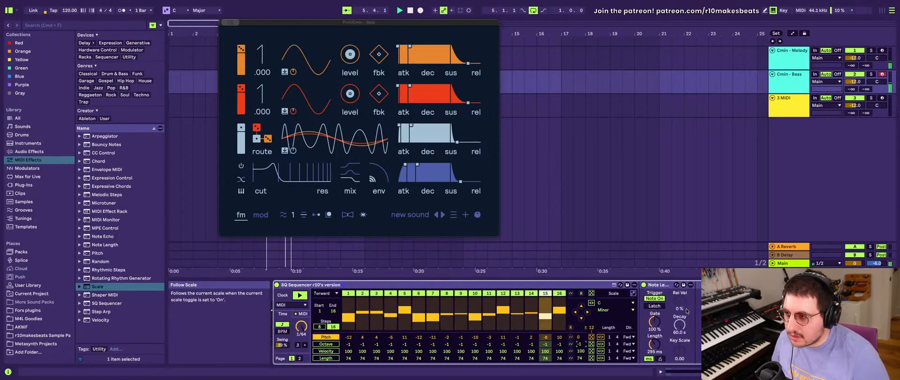
{"action": "scroll", "coordinate": [687, 311], "scroll_direction": "left", "scroll_amount": 2}
{"action": "mouse_move", "coordinate": [854, 82]}
{"action": "left_mouse_down"}
{"action": "mouse_move", "coordinate": [854, 92]}
{"action": "mouse_move", "coordinate": [854, 80]}
{"action": "left_mouse_up"}
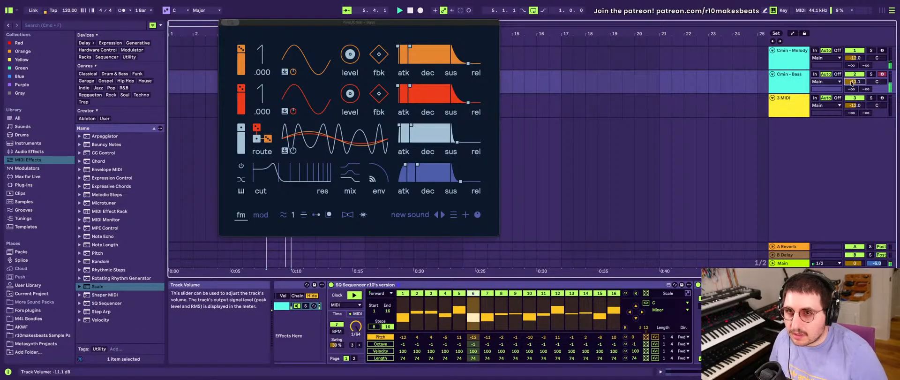
- Set the Arpeggiator's rate on the Cmin - Bass track to 1/8 and close the bass synth's plug-in window
{"action": "left_click", "coordinate": [788, 61]}
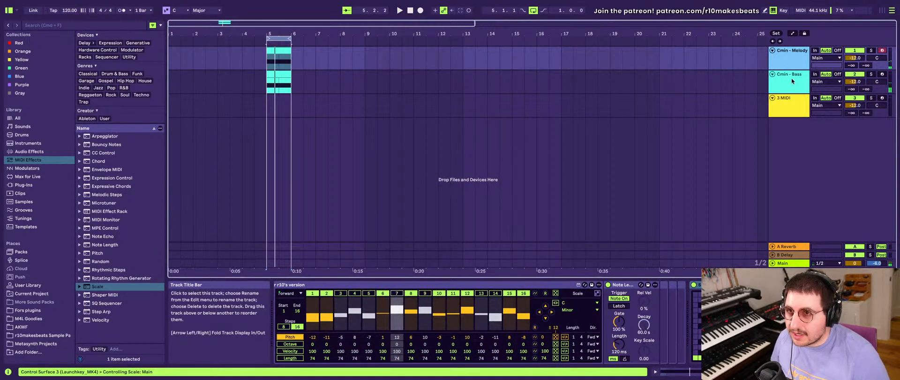
{"action": "left_click", "coordinate": [792, 81]}
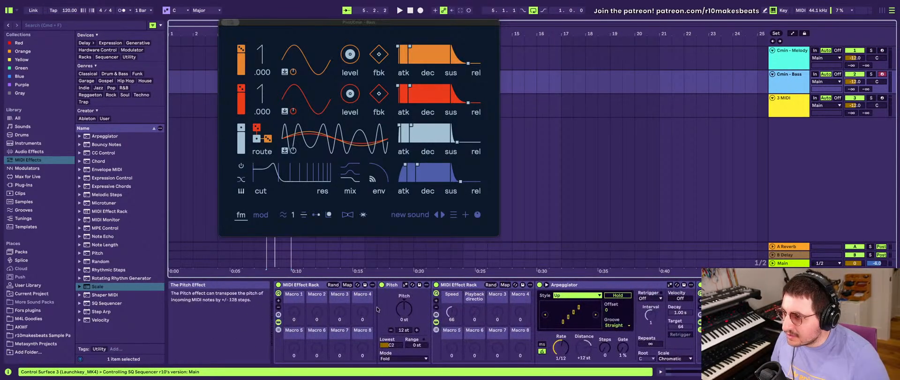
{"action": "left_click", "coordinate": [561, 347]}
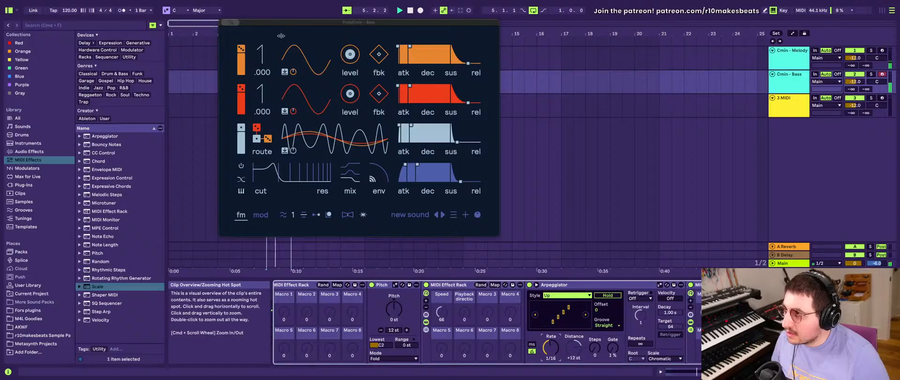
{"action": "left_click", "coordinate": [224, 22]}
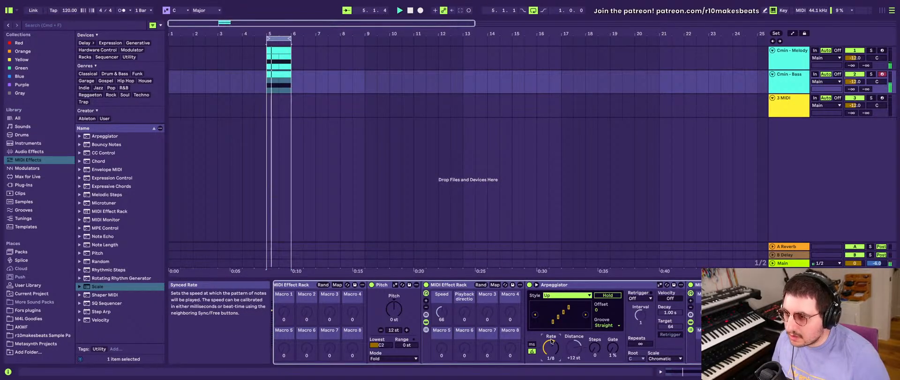
- Open the Pivot synth's plug-in window from the Cmin - Melody chain and move it over the arrangement
{"action": "scroll", "coordinate": [663, 345], "scroll_direction": "right", "scroll_amount": 10}
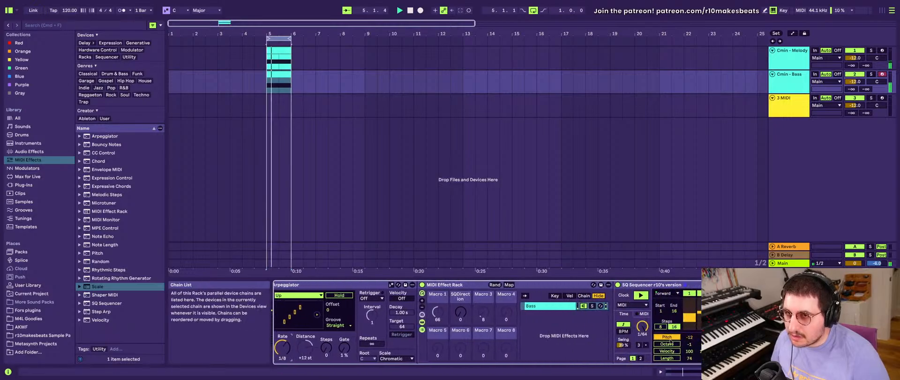
{"action": "left_click", "coordinate": [788, 53]}
{"action": "scroll", "coordinate": [563, 309], "scroll_direction": "right", "scroll_amount": 10}
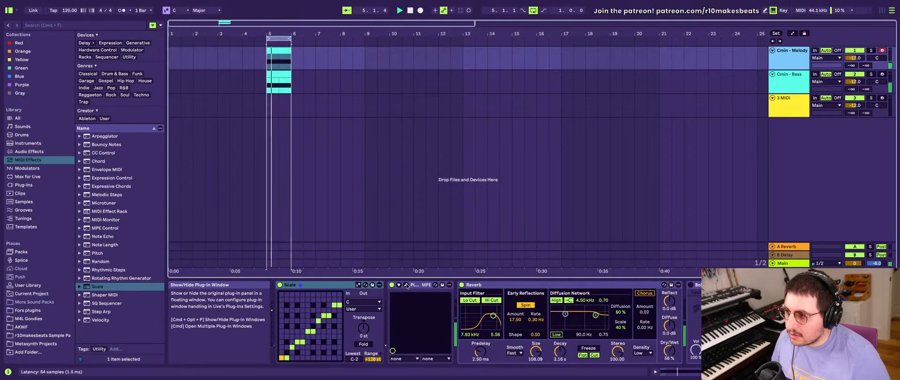
{"action": "left_click", "coordinate": [324, 284]}
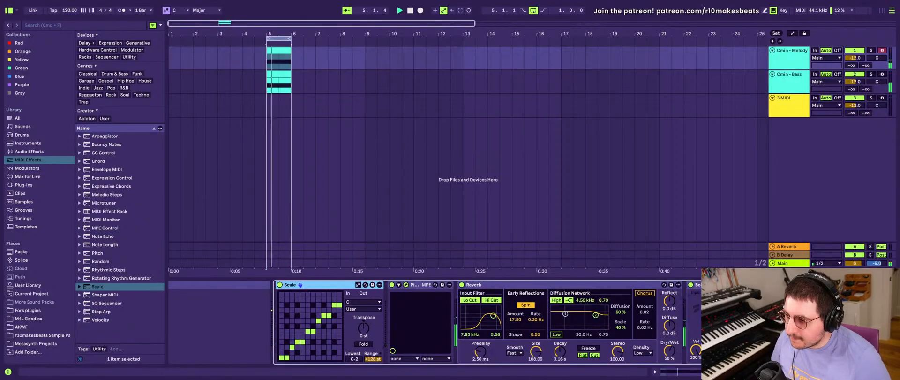
{"action": "key", "text": "alt+super+p"}
{"action": "left_click_drag", "start_coordinate": [755, 118], "coordinate": [660, 91]}
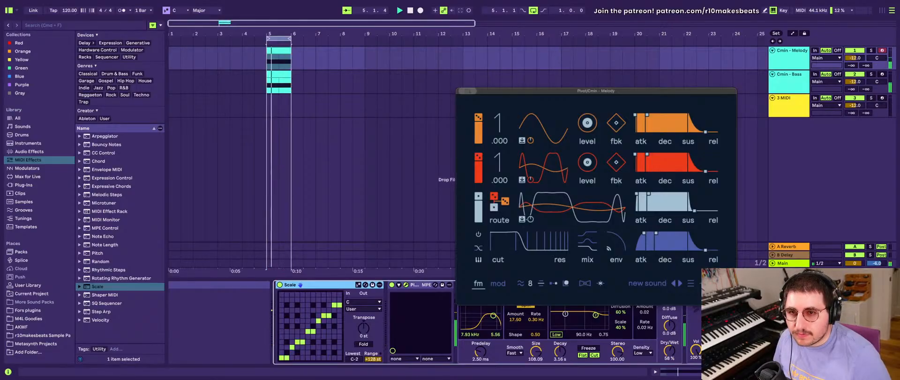
- Compare the loop with the Main track's Glue Compressor, Saturator and Limiter bypassed together and switched on again
{"action": "left_click", "coordinate": [784, 263]}
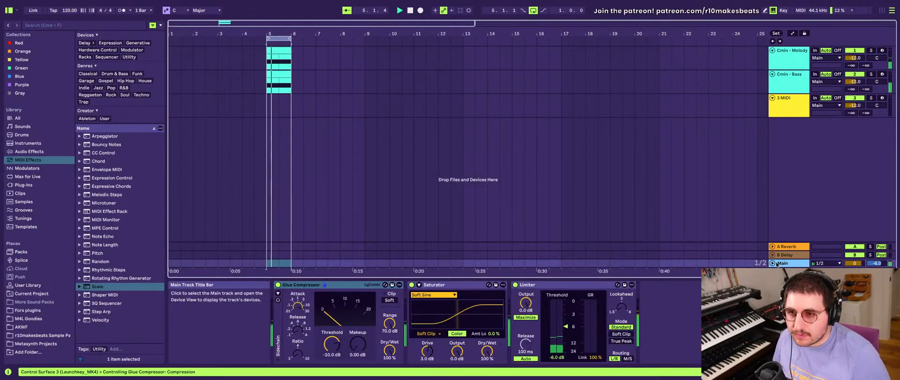
{"action": "left_click", "coordinate": [774, 263]}
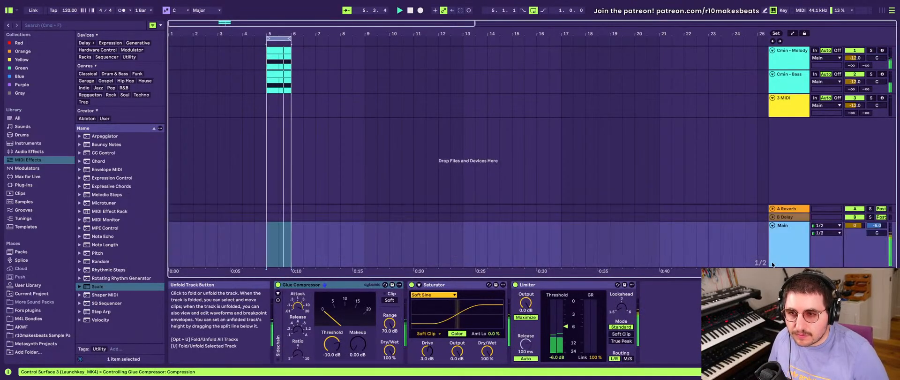
{"action": "key", "text": "space"}
{"action": "double_click", "coordinate": [793, 251]}
{"action": "left_click", "coordinate": [570, 286], "text": "shift"}
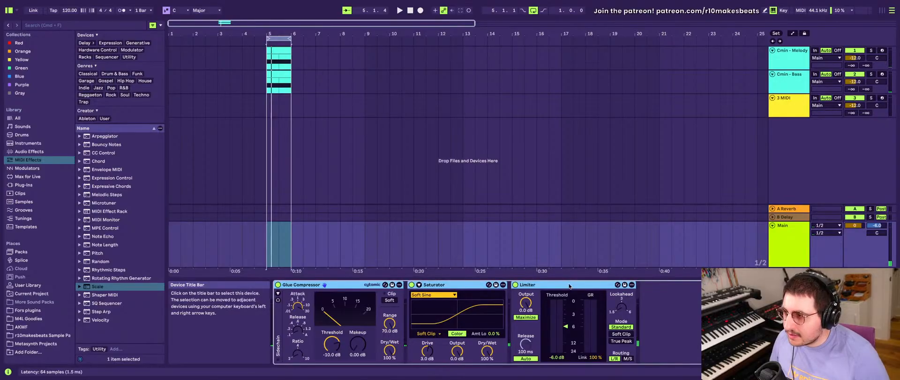
{"action": "left_click", "coordinate": [277, 284]}
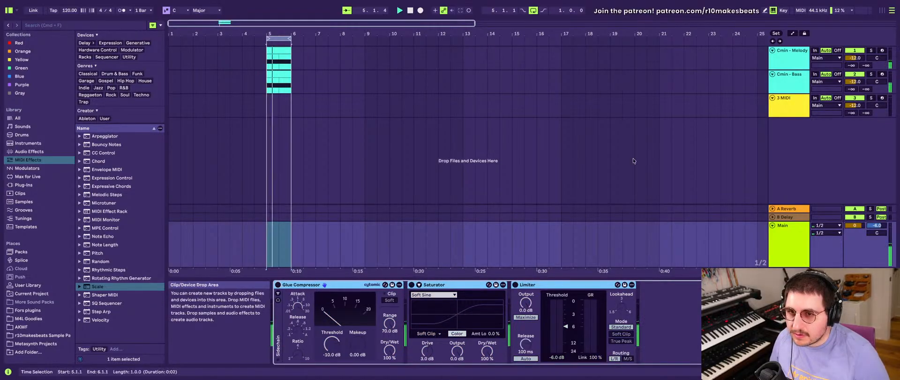
{"action": "key", "text": "space"}
{"action": "left_click", "coordinate": [277, 285]}
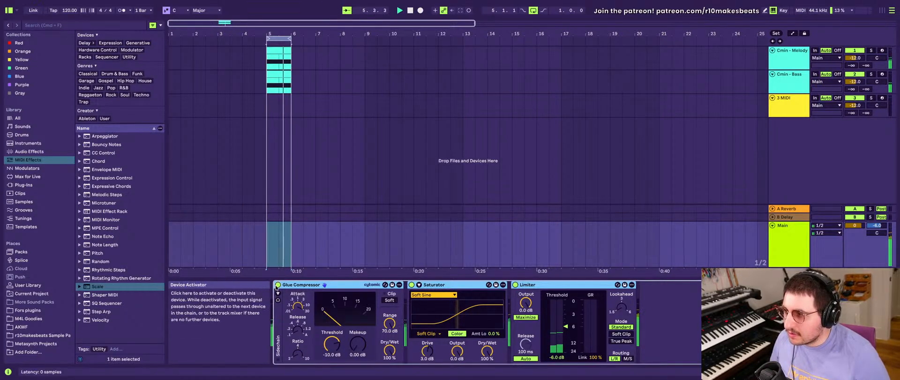
- Select the Cmin - Melody and Cmin - Bass tracks together and raise both volumes to -3 dB
{"action": "left_click", "coordinate": [782, 60]}
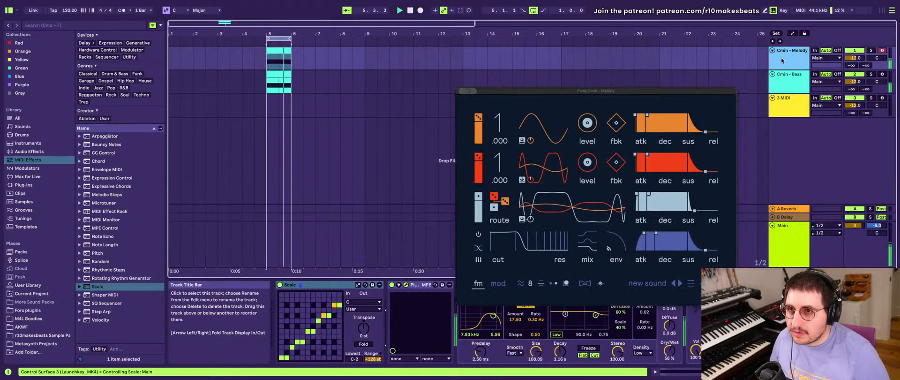
{"action": "left_click", "coordinate": [788, 75]}
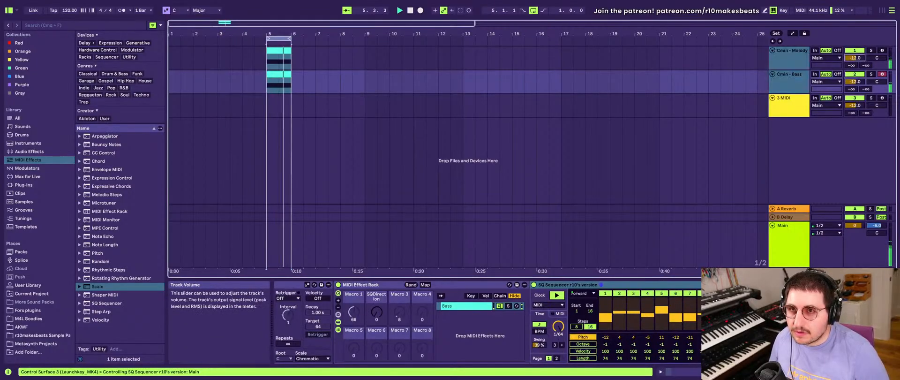
{"action": "type", "text": "-6"}
{"action": "key", "text": "Return"}
{"action": "left_click", "coordinate": [854, 82]}
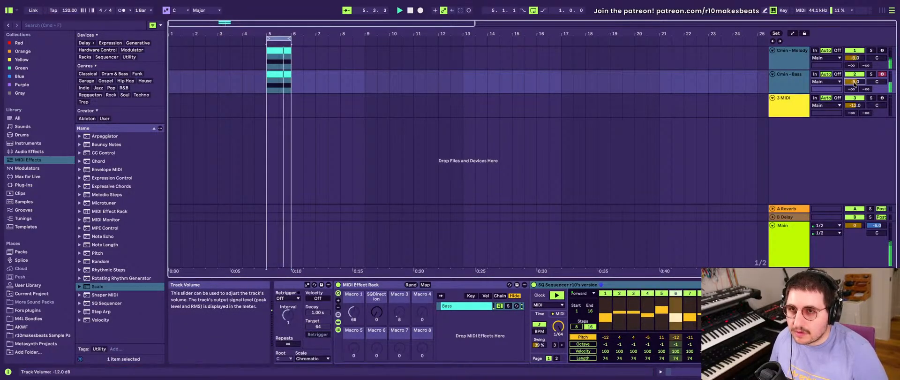
{"action": "type", "text": "-6"}
{"action": "key", "text": "Return"}
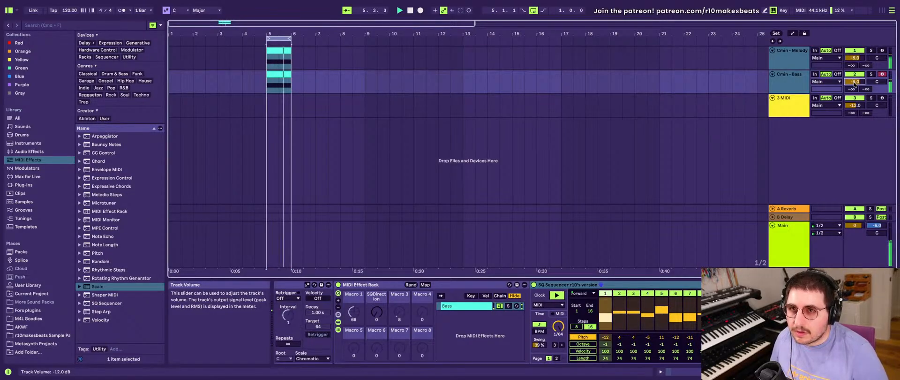
{"action": "key", "text": "Up"}
{"action": "key", "text": "Up"}
{"action": "left_click", "coordinate": [786, 79]}
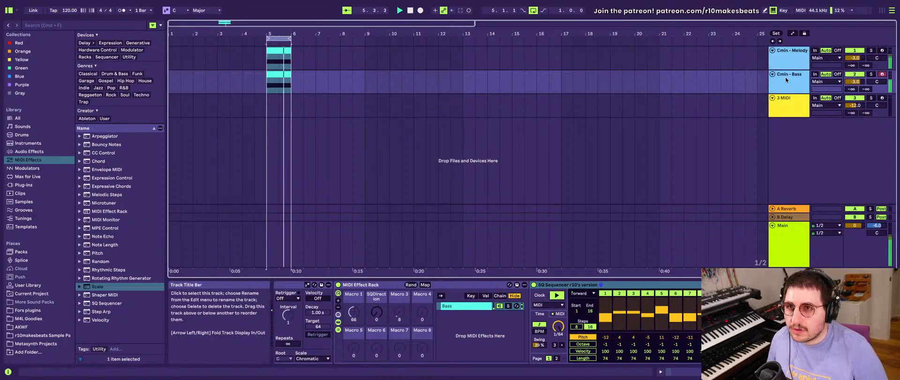
{"action": "left_click", "coordinate": [785, 77]}
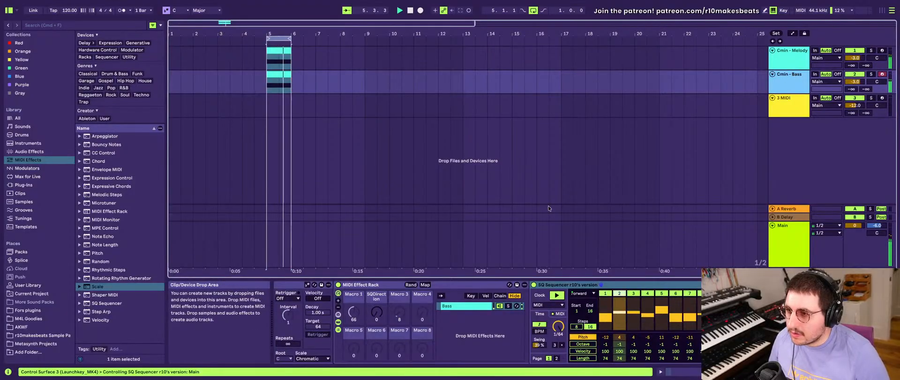
- Close the melody's Pivot window and activate the muted steps of the Cmin - Melody SQ Sequencer
{"action": "scroll", "coordinate": [619, 323], "scroll_direction": "right", "scroll_amount": 7}
{"action": "scroll", "coordinate": [619, 322], "scroll_direction": "left", "scroll_amount": 7}
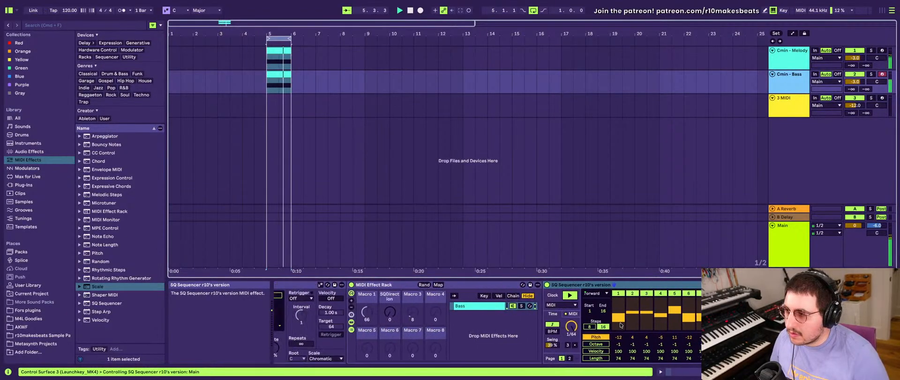
{"action": "left_click", "coordinate": [788, 58]}
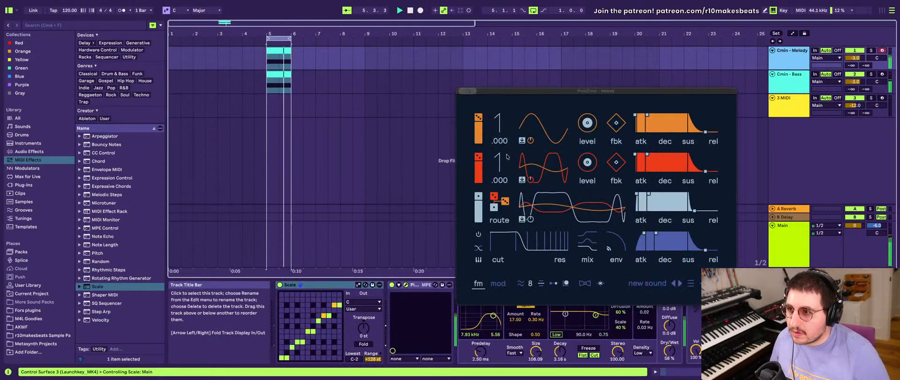
{"action": "left_click", "coordinate": [461, 91]}
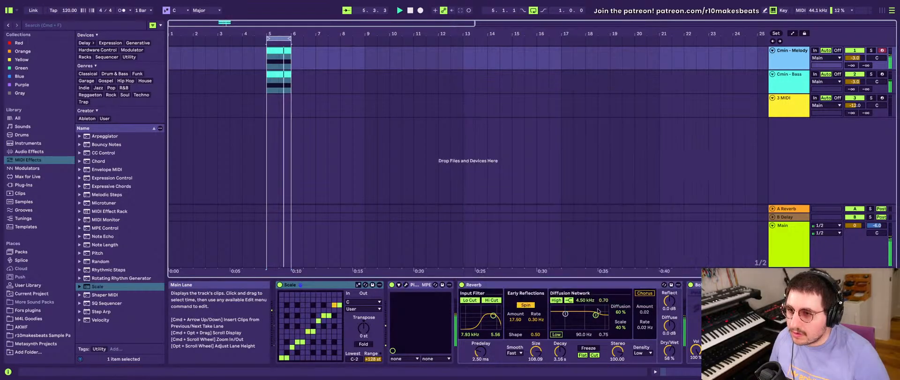
{"action": "scroll", "coordinate": [435, 287], "scroll_direction": "left", "scroll_amount": 10}
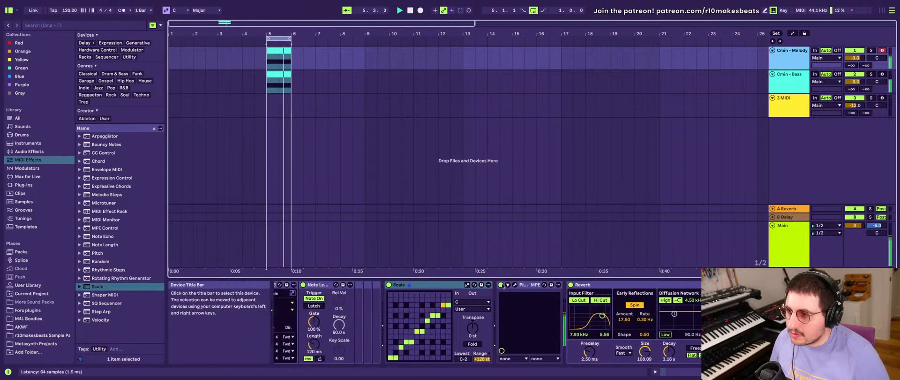
{"action": "scroll", "coordinate": [393, 310], "scroll_direction": "left", "scroll_amount": 5}
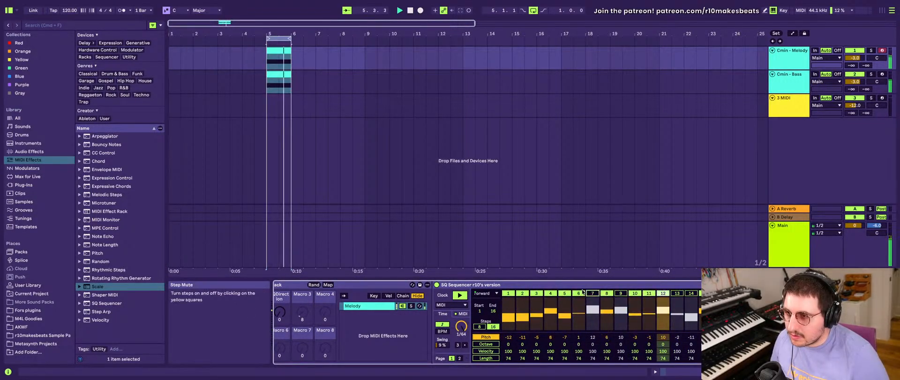
{"action": "left_click", "coordinate": [677, 293]}
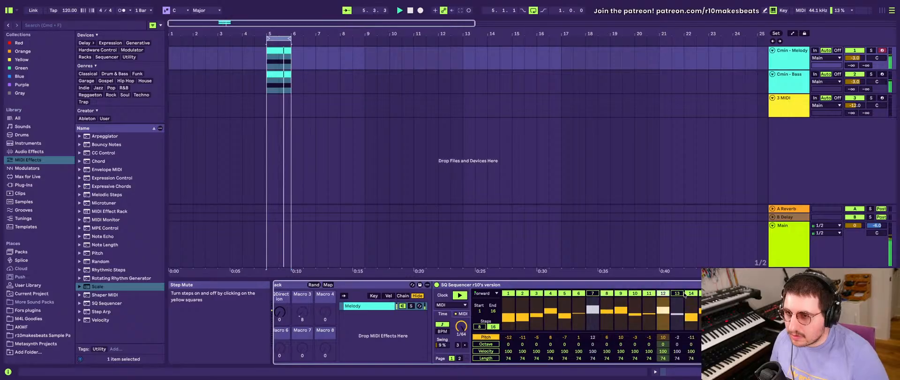
{"action": "left_click", "coordinate": [690, 294]}
{"action": "left_click", "coordinate": [593, 293]}
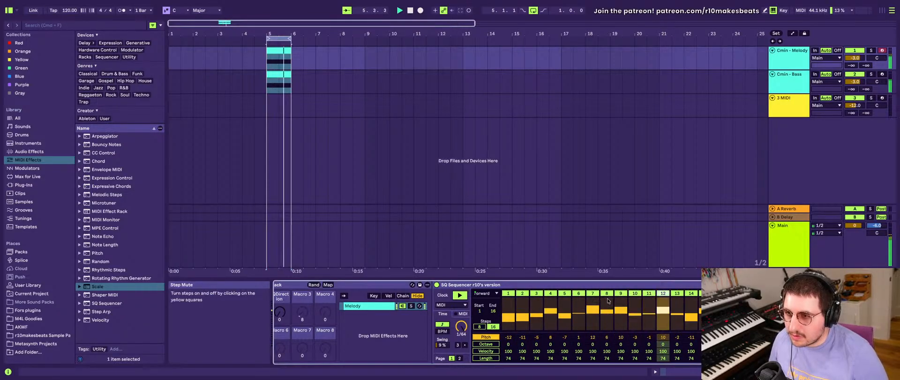
- Randomize the melody SQ Sequencer's pitch values twice and set all its octave values to 1
{"action": "left_click", "coordinate": [734, 337]}
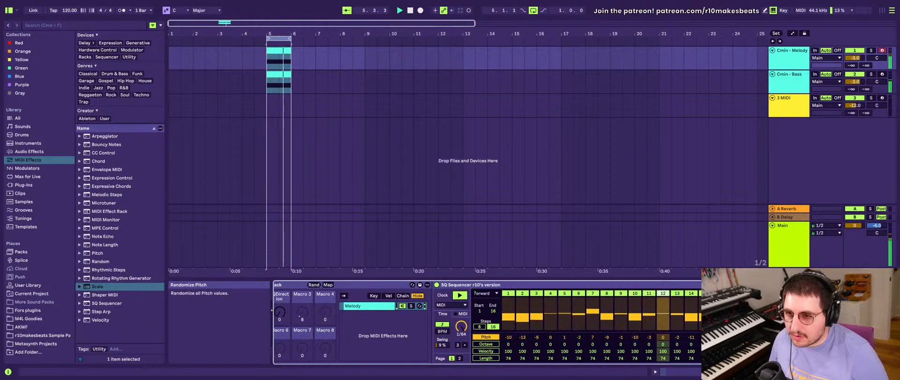
{"action": "left_click", "coordinate": [734, 337]}
{"action": "left_click_drag", "start_coordinate": [745, 344], "coordinate": [745, 339]}
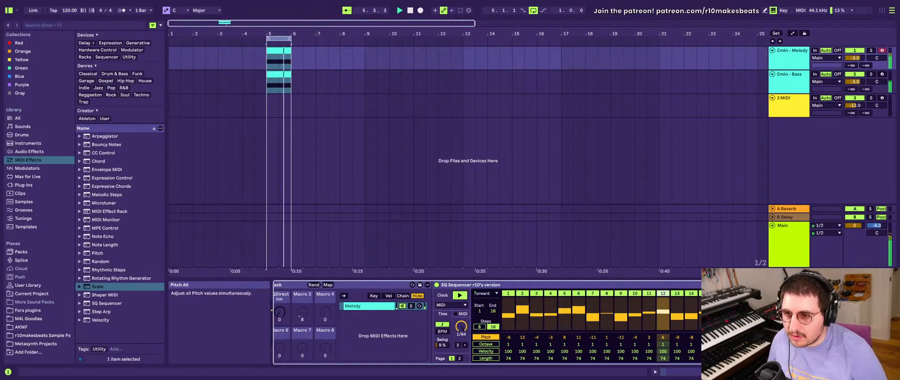
- Reopen the Pivot synth's window on the Cmin - Melody track and lower that track's volume
{"action": "scroll", "coordinate": [431, 323], "scroll_direction": "right", "scroll_amount": 5}
{"action": "scroll", "coordinate": [432, 323], "scroll_direction": "right", "scroll_amount": 5}
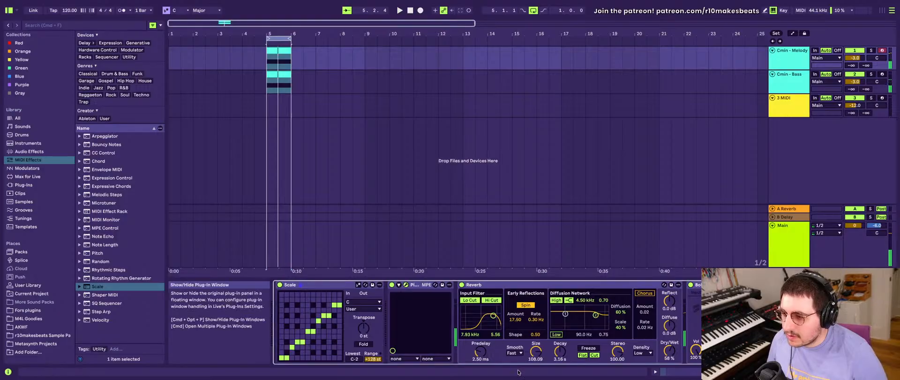
{"action": "left_click_drag", "start_coordinate": [501, 366], "coordinate": [526, 83]}
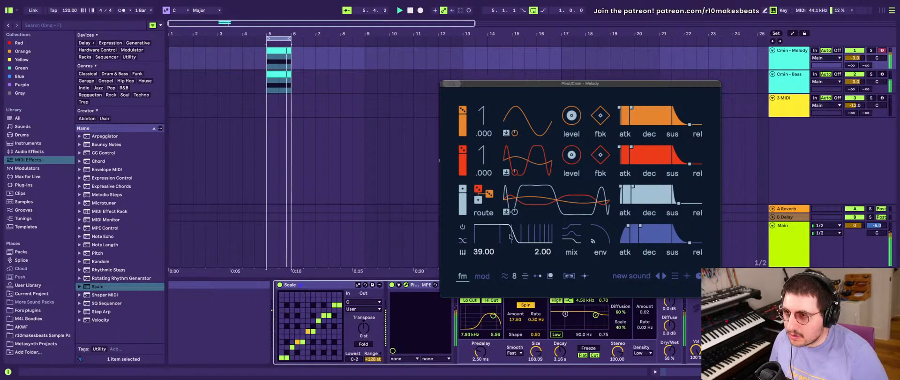
{"action": "left_click", "coordinate": [855, 58]}
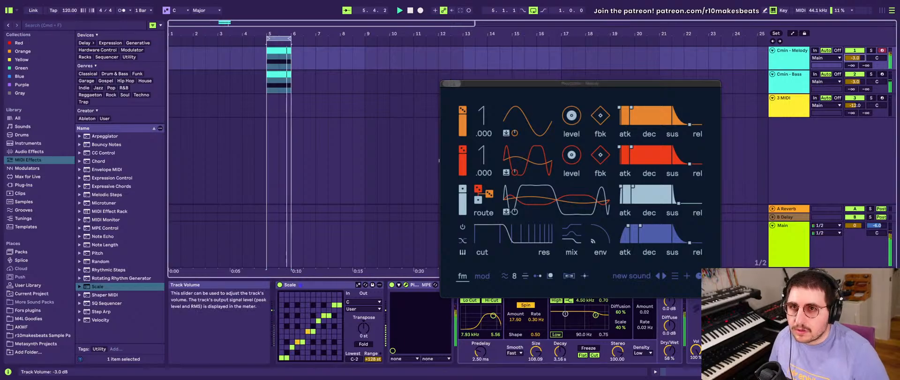
{"action": "scroll", "coordinate": [861, 58], "scroll_direction": "down", "scroll_amount": 3}
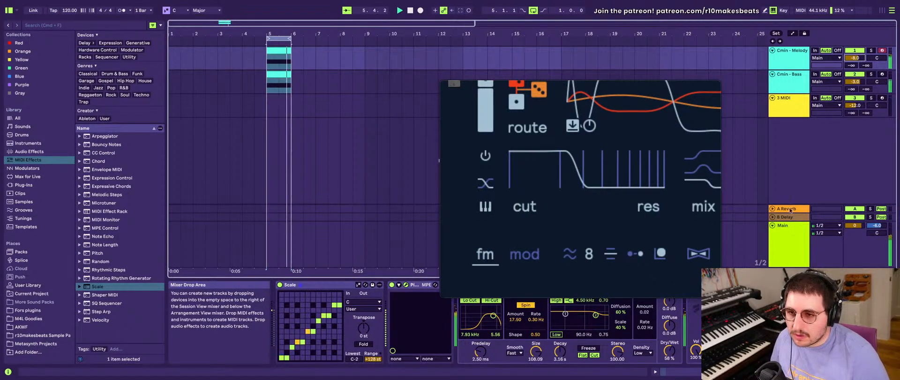
- Review the Pivot synth's modulation page on the Cmin - Melody track and close the synth's window
{"action": "left_click", "coordinate": [769, 328]}
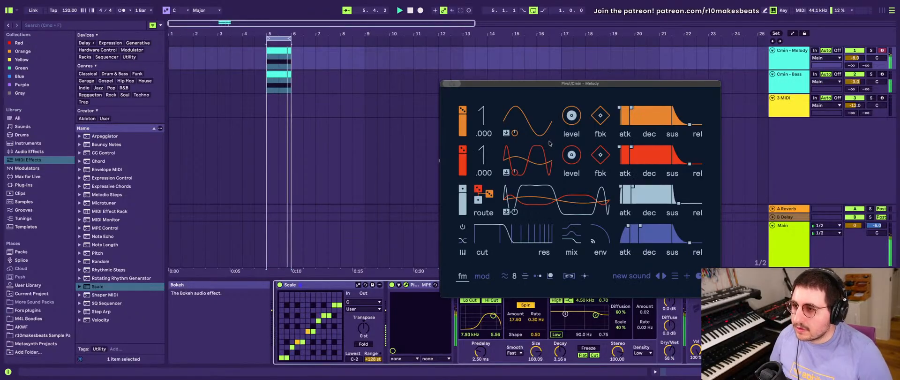
{"action": "left_click", "coordinate": [482, 276]}
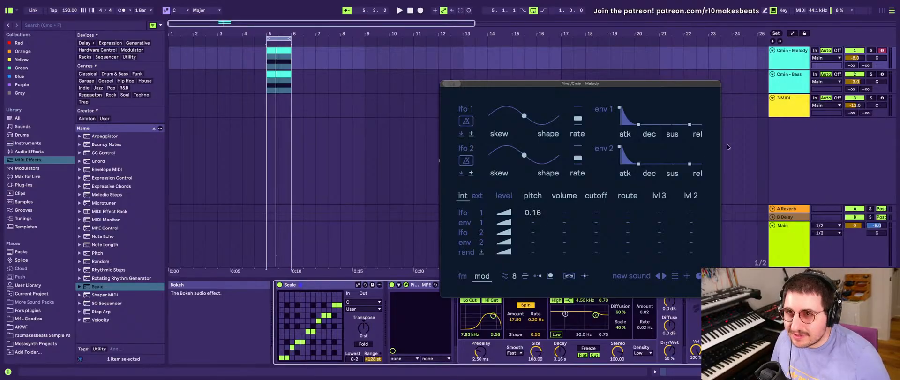
{"action": "left_click", "coordinate": [796, 56]}
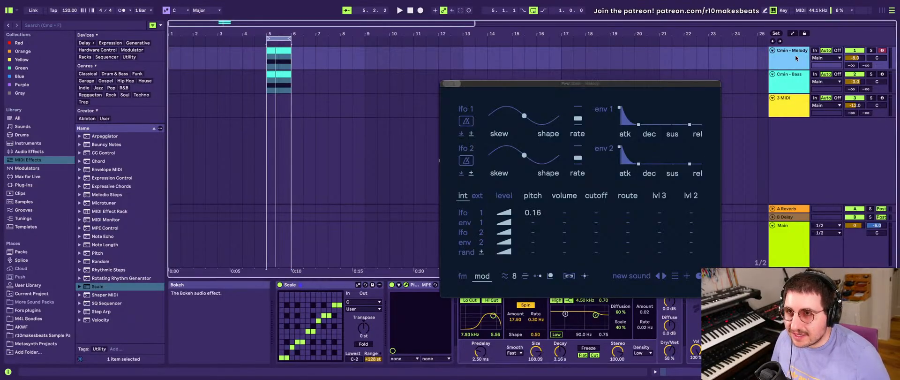
{"action": "left_click", "coordinate": [446, 84]}
- Randomize the pitch values of the Cmin - Melody track's SQ Sequencer
{"action": "scroll", "coordinate": [386, 303], "scroll_direction": "left", "scroll_amount": 9}
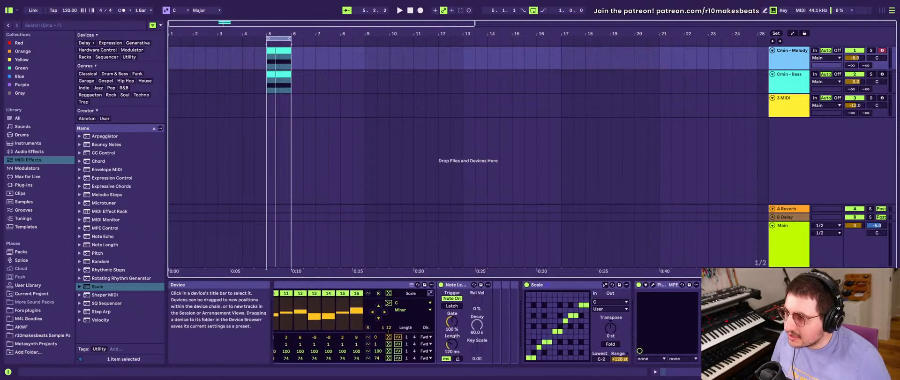
{"action": "scroll", "coordinate": [385, 302], "scroll_direction": "left", "scroll_amount": 6}
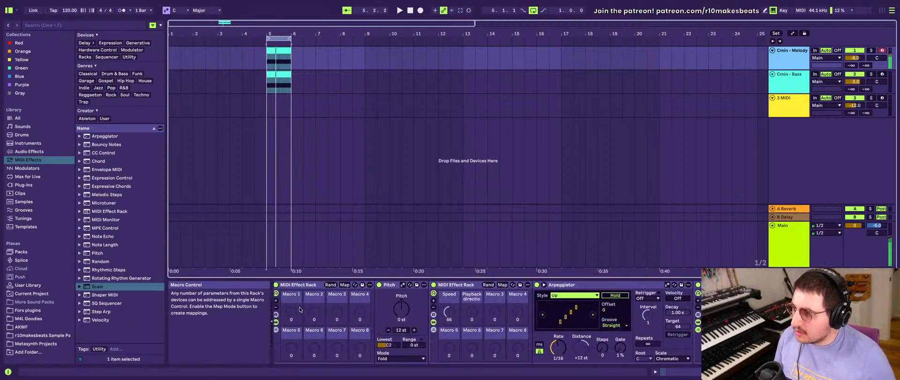
{"action": "scroll", "coordinate": [299, 308], "scroll_direction": "right", "scroll_amount": 1}
{"action": "scroll", "coordinate": [299, 308], "scroll_direction": "left", "scroll_amount": 1}
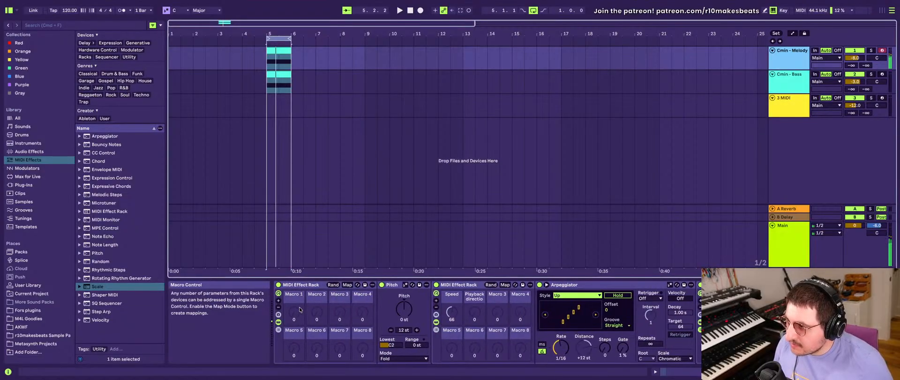
{"action": "scroll", "coordinate": [310, 297], "scroll_direction": "right", "scroll_amount": 3}
{"action": "scroll", "coordinate": [310, 297], "scroll_direction": "right", "scroll_amount": 5}
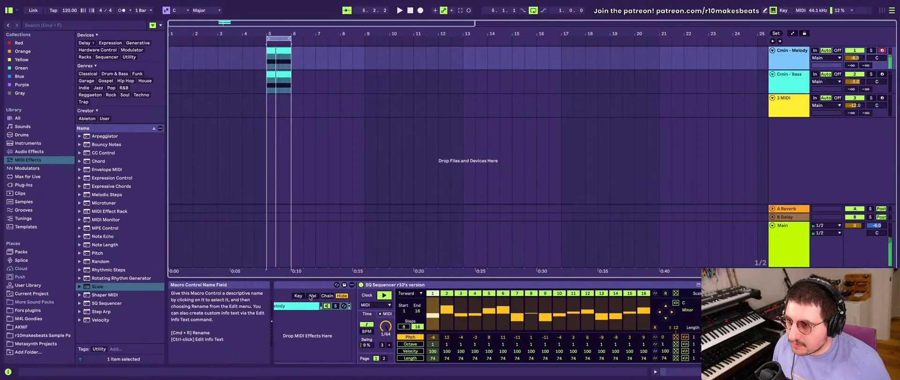
{"action": "scroll", "coordinate": [473, 285], "scroll_direction": "left", "scroll_amount": 4}
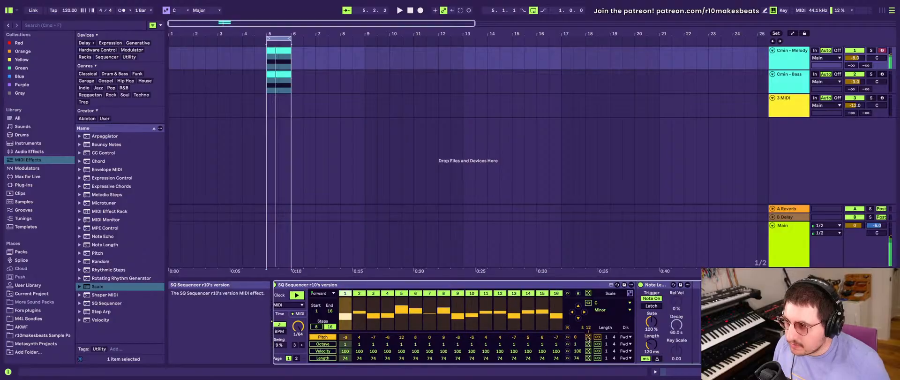
{"action": "left_click", "coordinate": [589, 337]}
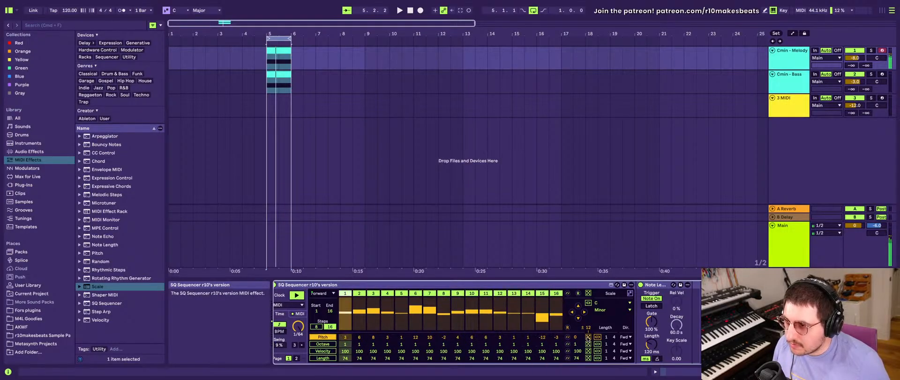
- Set the melody SQ Sequencer's scale to Minor Pentatonic with root C
{"action": "left_click", "coordinate": [601, 304]}
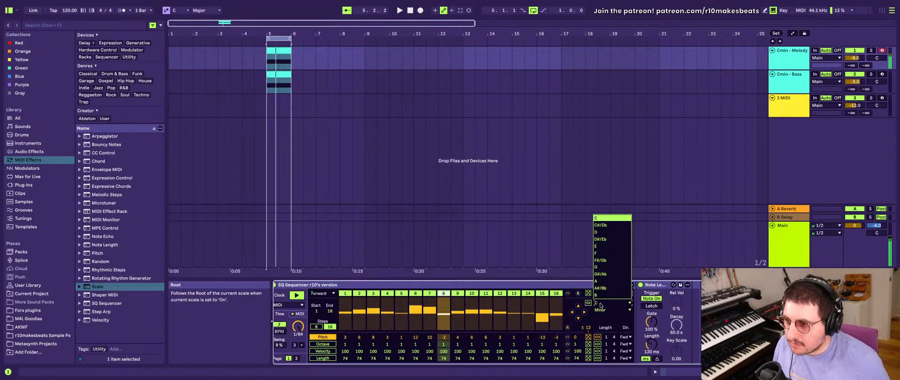
{"action": "left_click", "coordinate": [600, 218]}
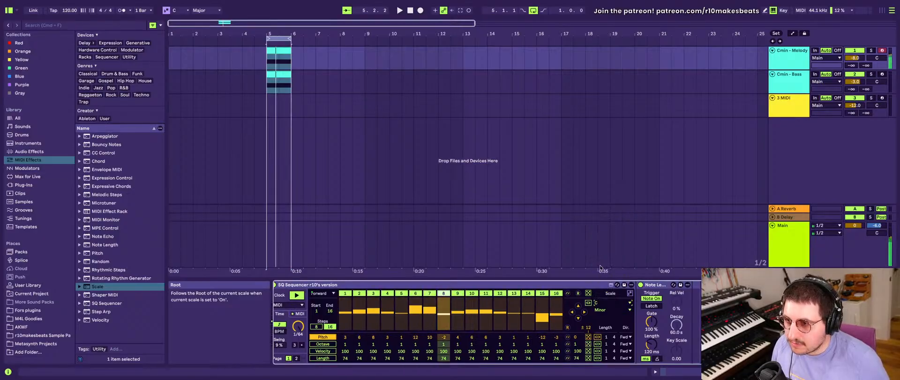
{"action": "left_click", "coordinate": [602, 310]}
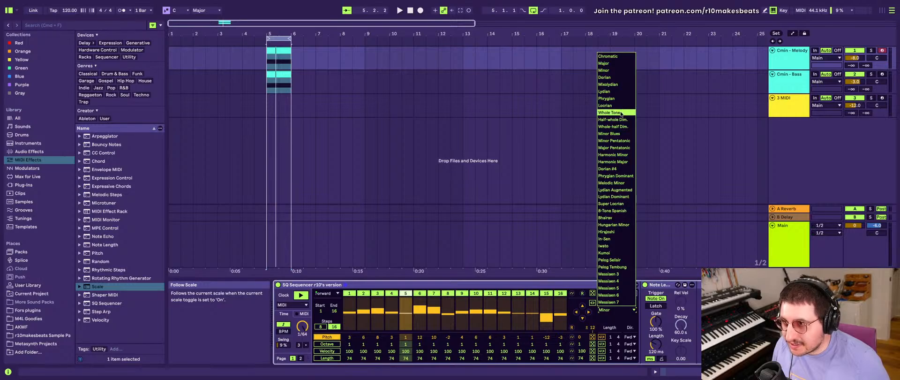
{"action": "left_click", "coordinate": [622, 141]}
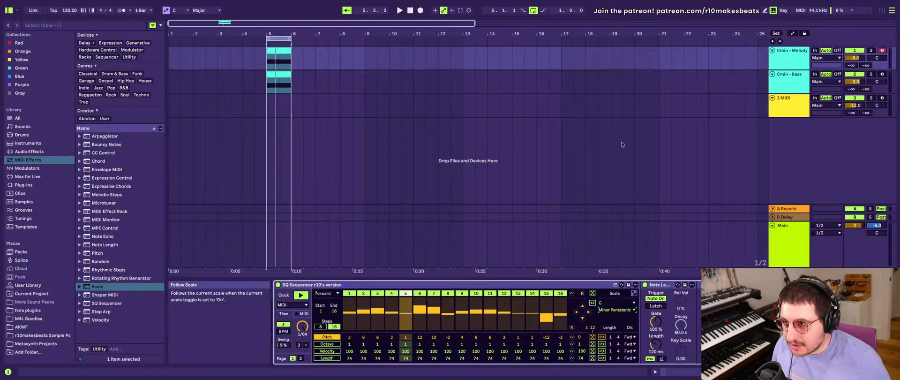
- Set the scale of the Cmin - Bass track's SQ Sequencer to Minor Pentatonic
{"action": "left_click", "coordinate": [776, 93]}
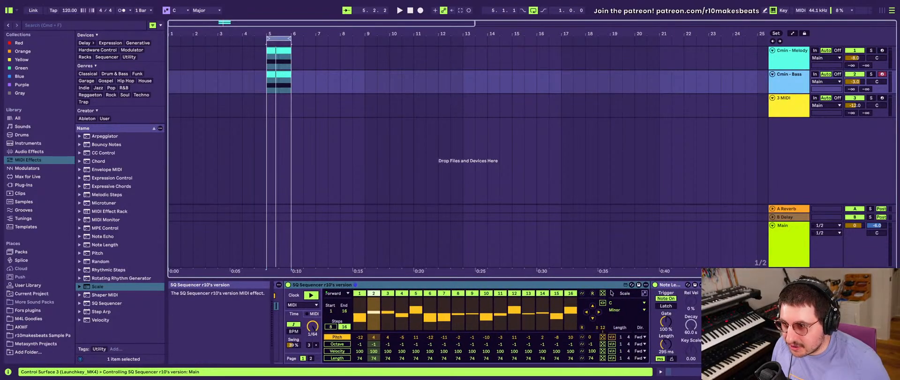
{"action": "left_click", "coordinate": [626, 310]}
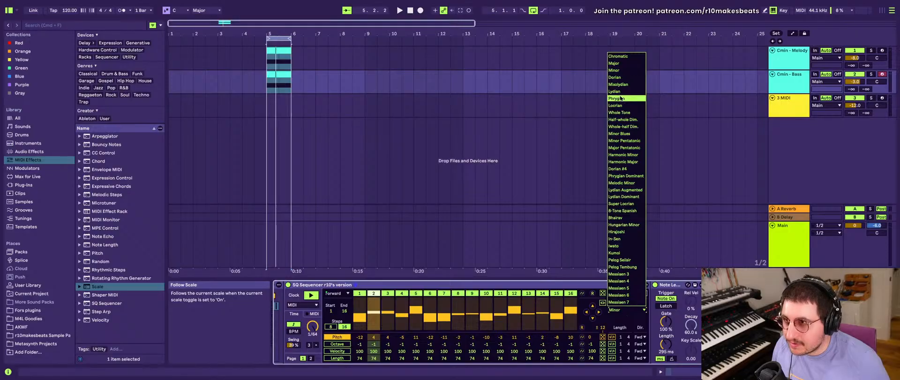
{"action": "left_click", "coordinate": [625, 141]}
- Deactivate the separate Scale devices on the Cmin - Bass and Cmin - Melody tracks
{"action": "left_click", "coordinate": [679, 285]}
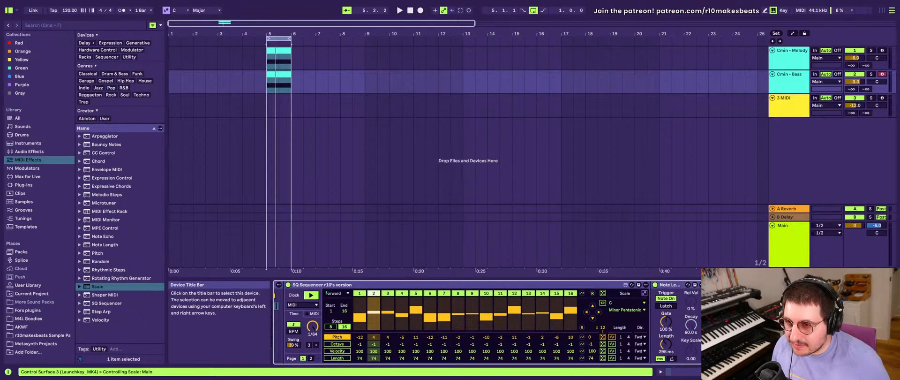
{"action": "left_click", "coordinate": [791, 50]}
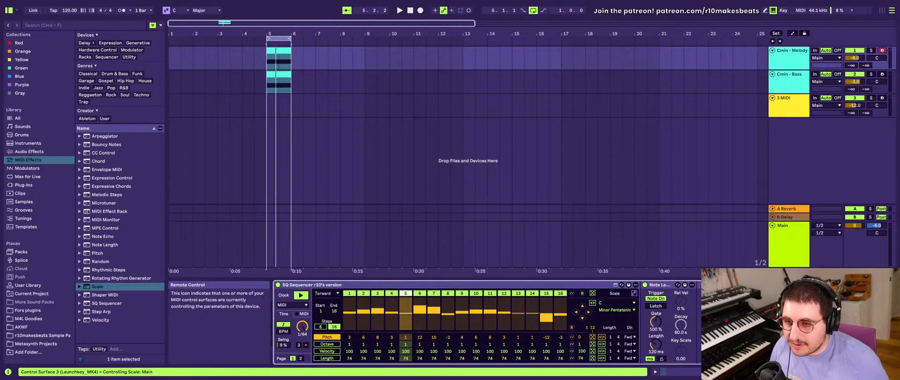
{"action": "left_click", "coordinate": [792, 79]}
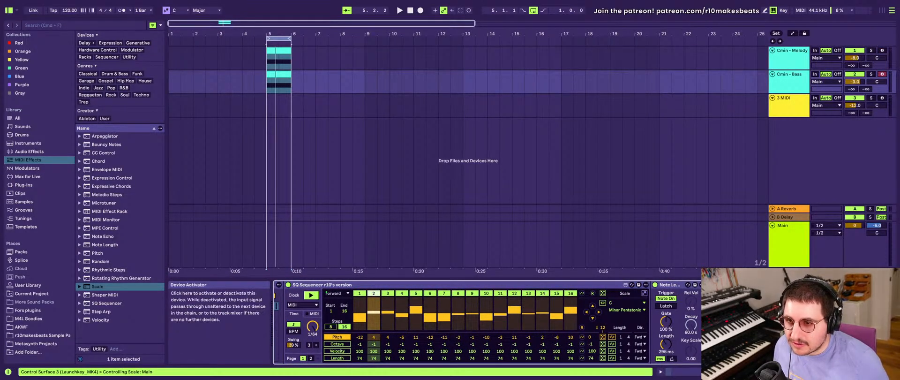
- Set the rate of the Arpeggiator on the Cmin - Melody track to 1/8
{"action": "left_click", "coordinate": [785, 61]}
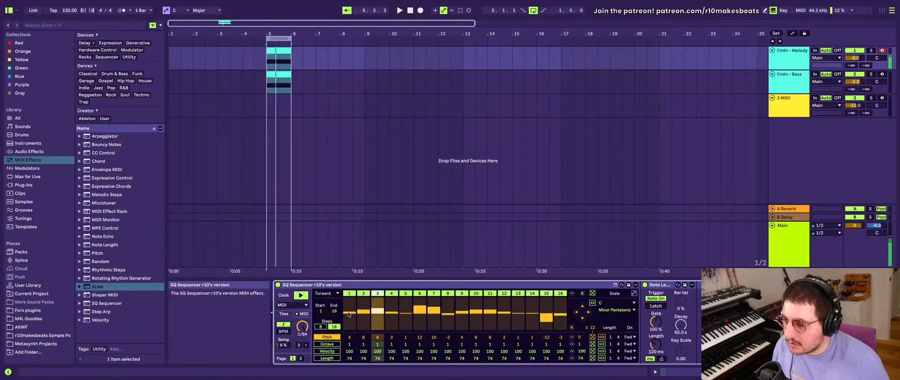
{"action": "scroll", "coordinate": [356, 314], "scroll_direction": "left", "scroll_amount": 5}
{"action": "scroll", "coordinate": [348, 314], "scroll_direction": "right", "scroll_amount": 3}
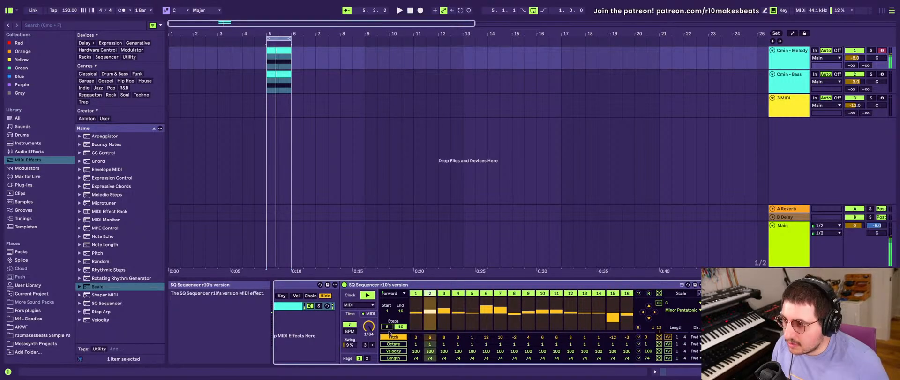
{"action": "scroll", "coordinate": [424, 319], "scroll_direction": "left", "scroll_amount": 3}
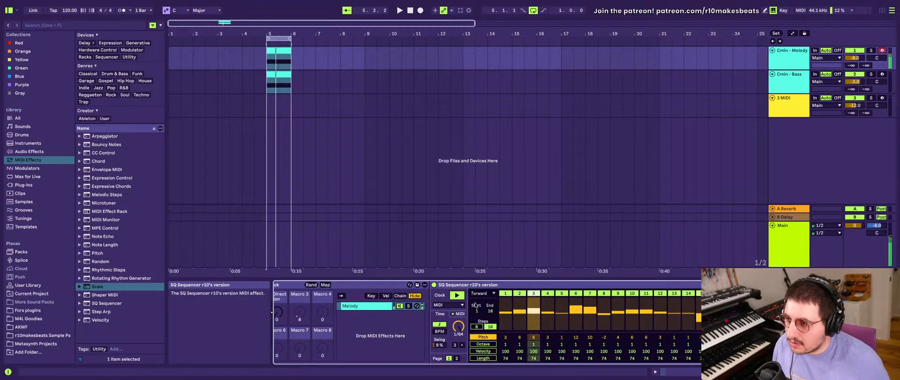
{"action": "scroll", "coordinate": [363, 328], "scroll_direction": "left", "scroll_amount": 10}
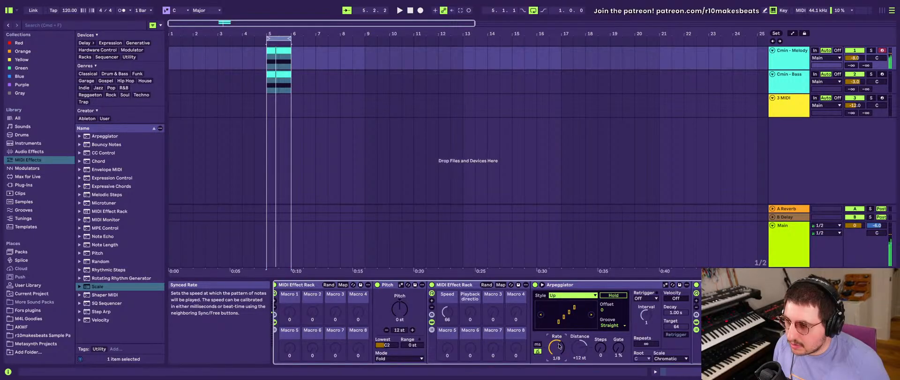
- Set the melody's Note Length device to an 83% gate and a 74.1 ms length, with Latch enabled
{"action": "scroll", "coordinate": [558, 345], "scroll_direction": "right", "scroll_amount": 10}
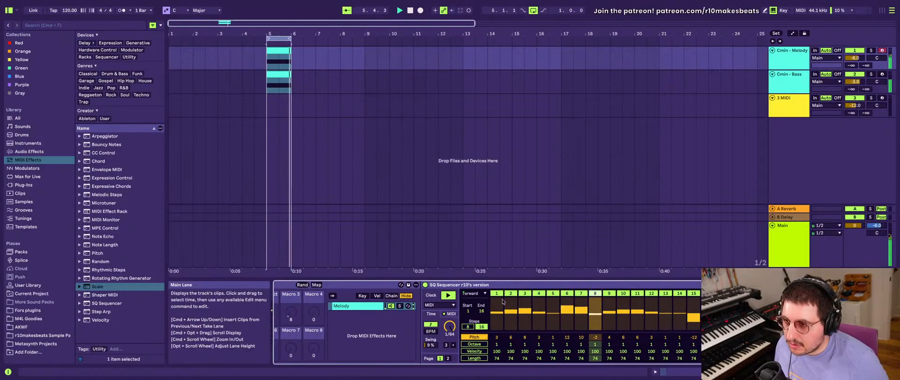
{"action": "scroll", "coordinate": [556, 340], "scroll_direction": "right", "scroll_amount": 5}
{"action": "scroll", "coordinate": [557, 339], "scroll_direction": "right", "scroll_amount": 5}
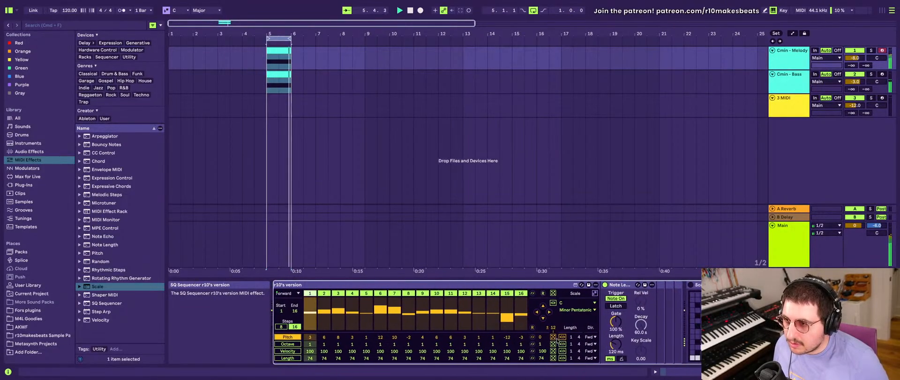
{"action": "left_click_drag", "start_coordinate": [556, 342], "coordinate": [559, 328]}
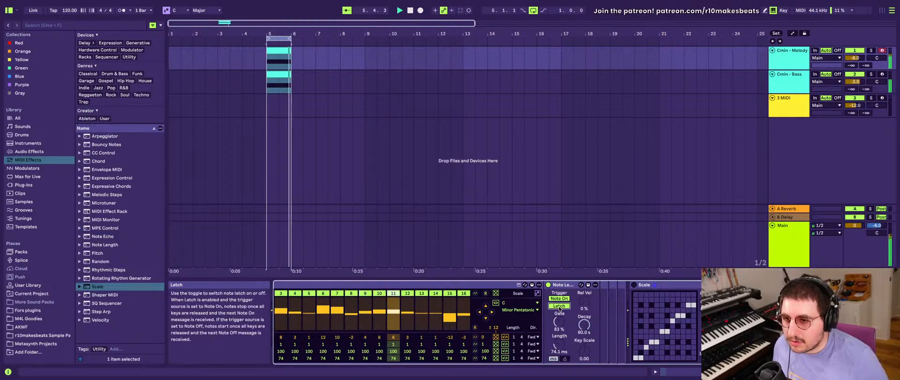
- Set all octave values of the Cmin - Bass SQ Sequencer to -2 and mute its steps 5, 14 and 15
{"action": "left_click", "coordinate": [788, 83]}
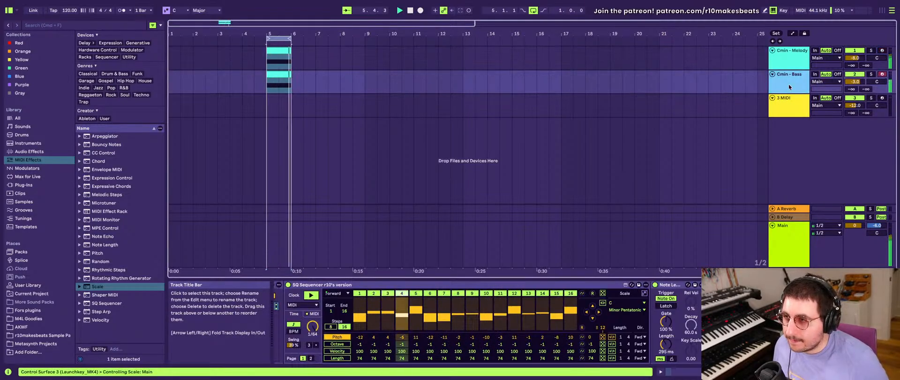
{"action": "scroll", "coordinate": [404, 293], "scroll_direction": "left", "scroll_amount": 6}
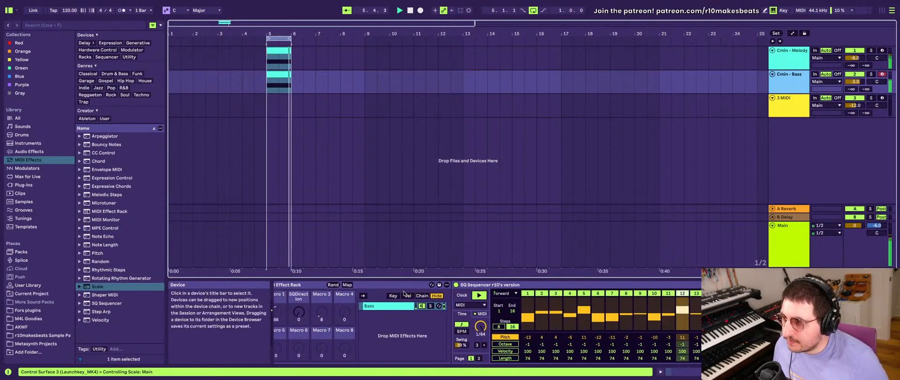
{"action": "scroll", "coordinate": [404, 293], "scroll_direction": "right", "scroll_amount": 3}
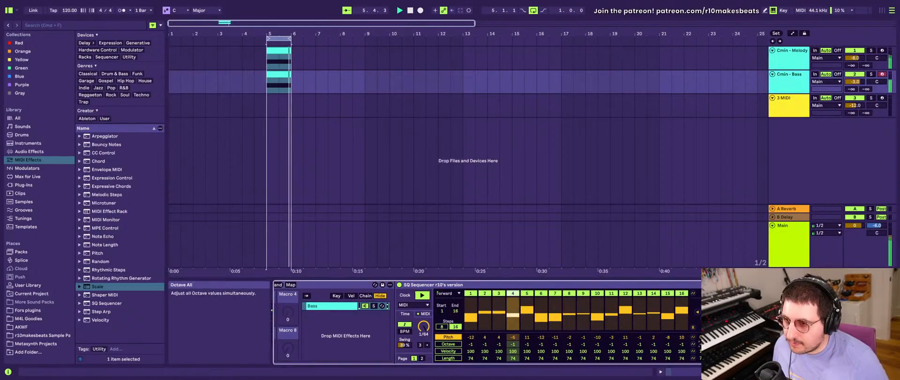
{"action": "left_click_drag", "start_coordinate": [702, 344], "coordinate": [703, 349]}
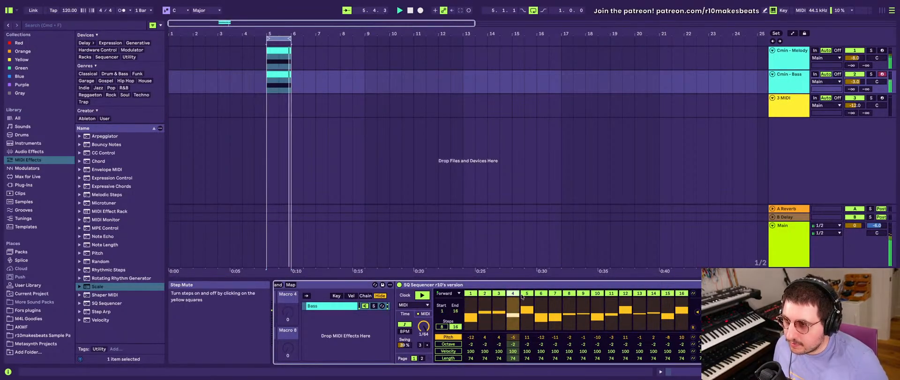
{"action": "left_click", "coordinate": [527, 293]}
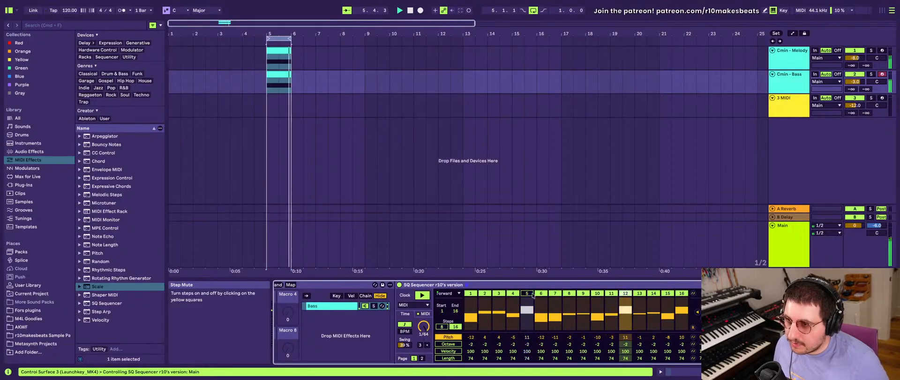
{"action": "left_click", "coordinate": [667, 293]}
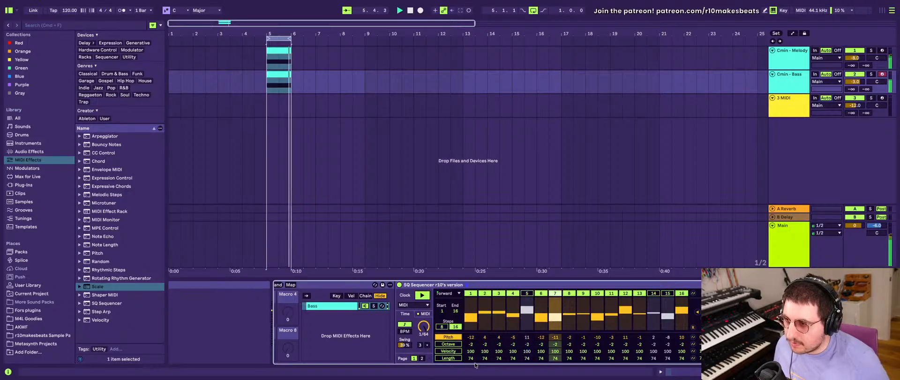
- Reset step 8's ratchet value to 0 and set step 16's ratchet to 2 in the bass SQ Sequencer
{"action": "left_click", "coordinate": [421, 358]}
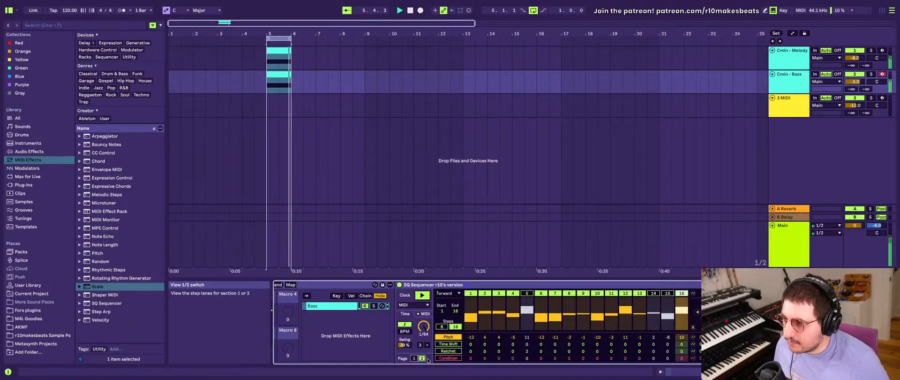
{"action": "left_click", "coordinate": [448, 350]}
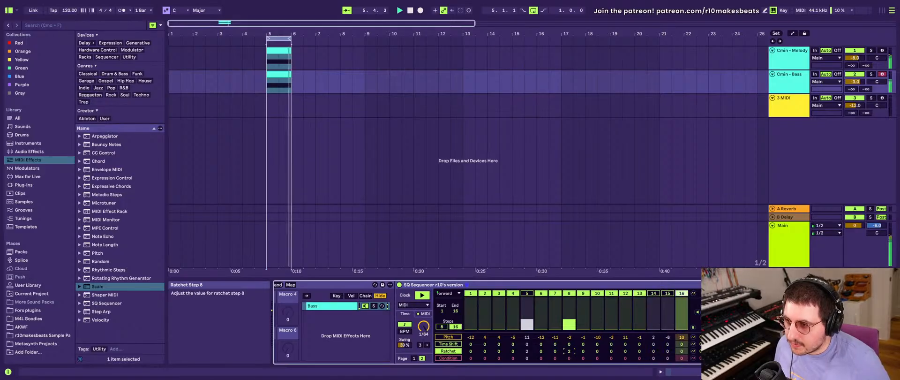
{"action": "left_click_drag", "start_coordinate": [569, 351], "coordinate": [569, 357]}
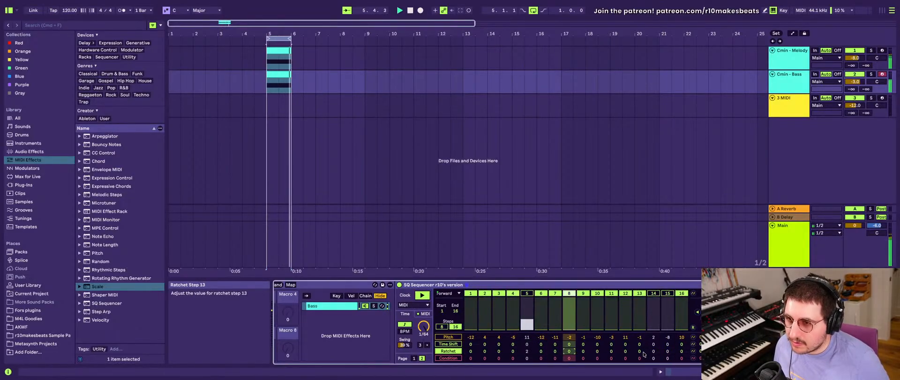
{"action": "left_click_drag", "start_coordinate": [682, 350], "coordinate": [682, 350]}
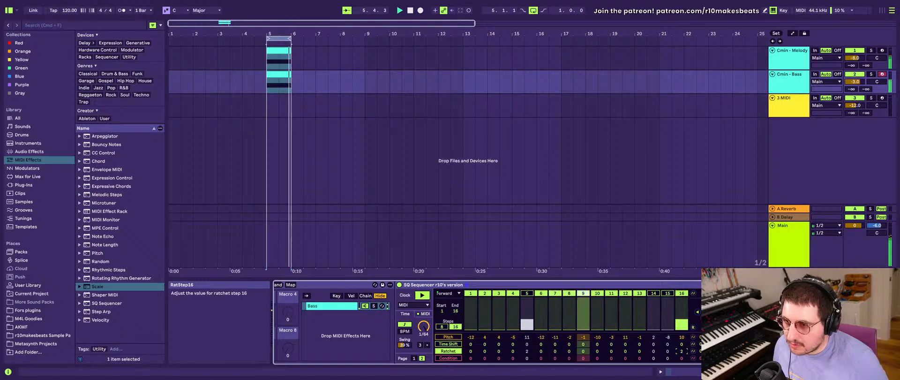
- Reset step 16's ratchet to 0 in the bass SQ Sequencer and delete the Cmin - Bass track
{"action": "left_click_drag", "start_coordinate": [682, 350], "coordinate": [682, 353]}
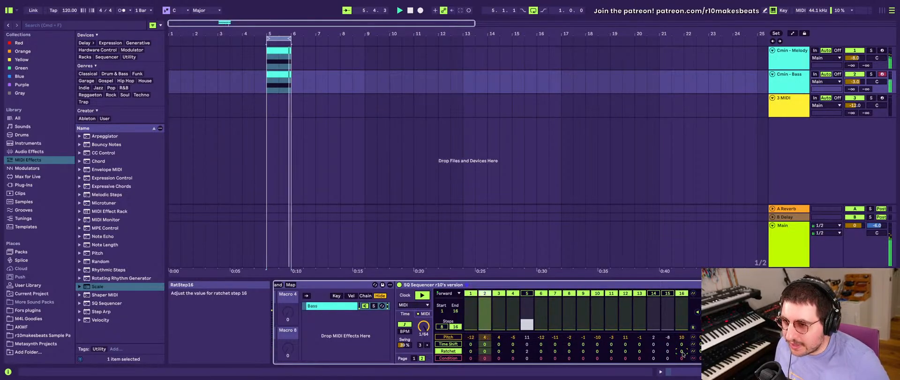
{"action": "scroll", "coordinate": [505, 323], "scroll_direction": "left", "scroll_amount": 10}
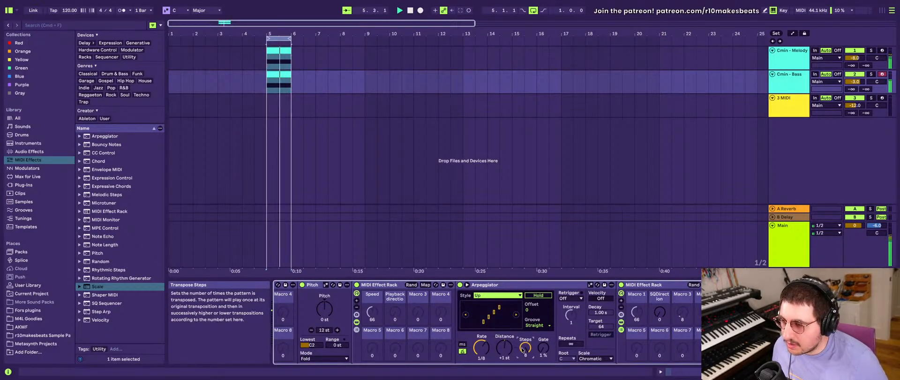
{"action": "scroll", "coordinate": [522, 353], "scroll_direction": "right", "scroll_amount": 10}
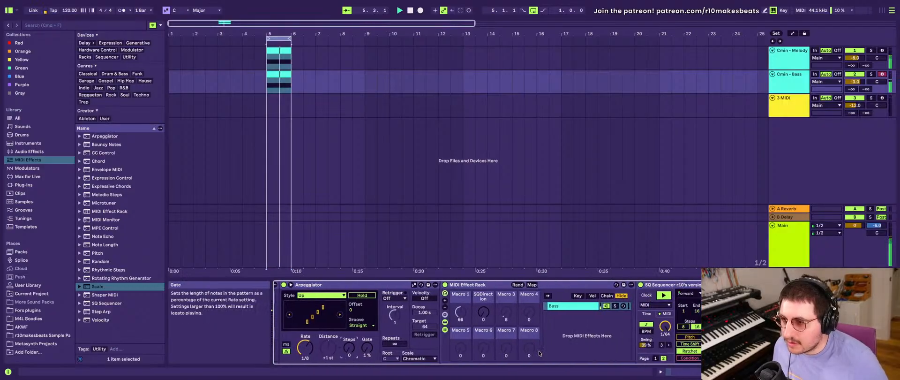
{"action": "scroll", "coordinate": [540, 353], "scroll_direction": "left", "scroll_amount": 5}
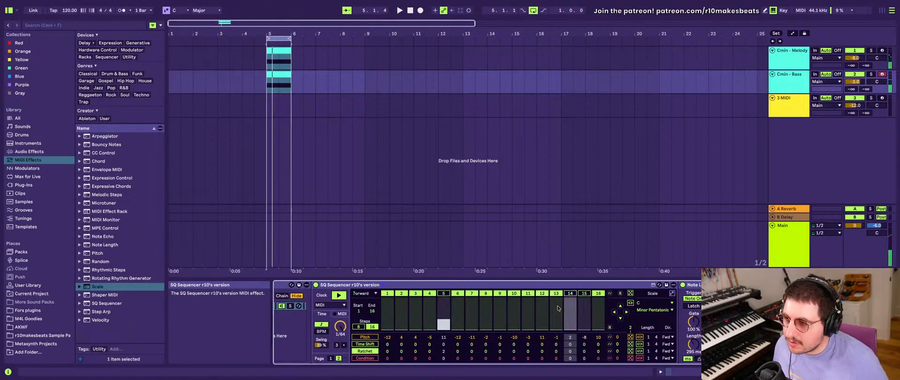
{"action": "scroll", "coordinate": [558, 308], "scroll_direction": "left", "scroll_amount": 10}
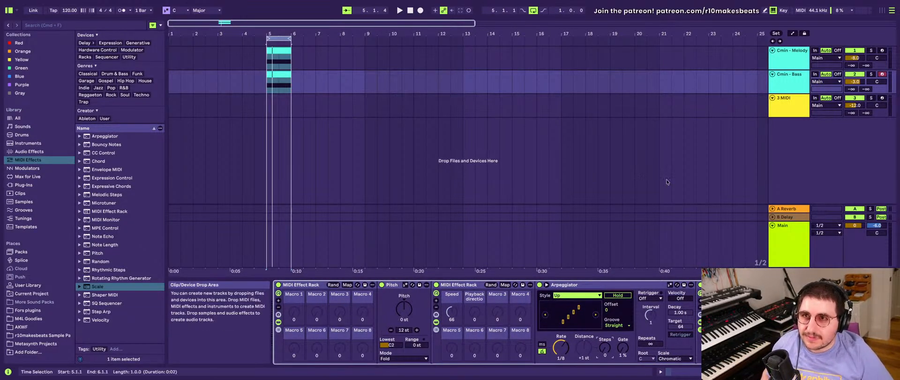
{"action": "key", "text": "Delete"}
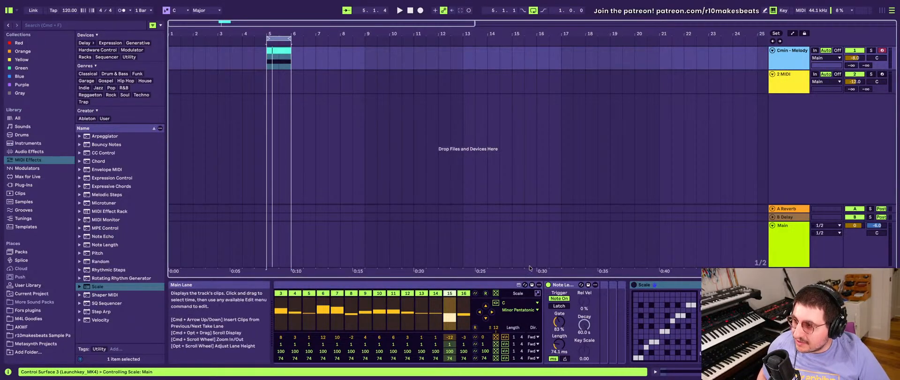
- Randomize the pitch values of the Cmin - Melody SQ Sequencer several times
{"action": "scroll", "coordinate": [476, 316], "scroll_direction": "left", "scroll_amount": 10}
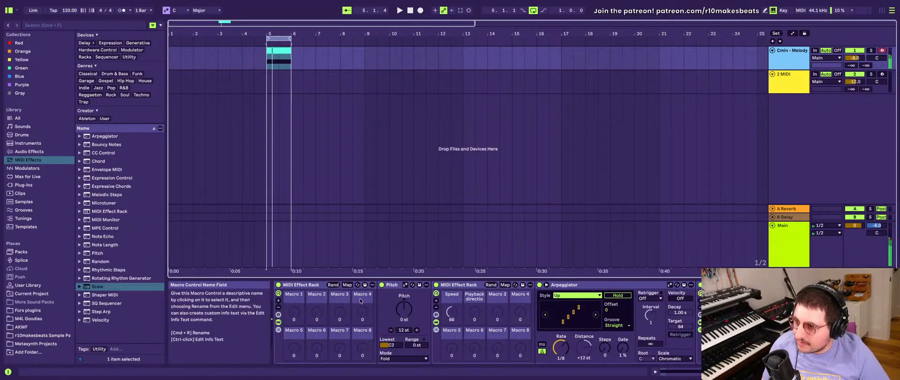
{"action": "scroll", "coordinate": [359, 297], "scroll_direction": "right", "scroll_amount": 10}
{"action": "scroll", "coordinate": [360, 300], "scroll_direction": "right", "scroll_amount": 10}
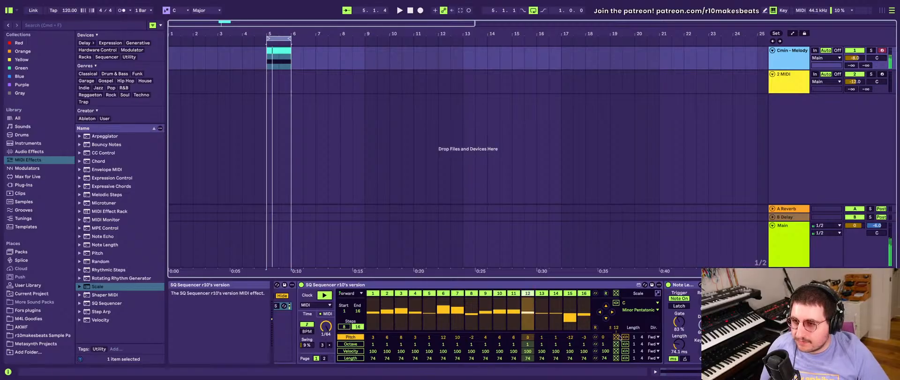
{"action": "left_click", "coordinate": [617, 337]}
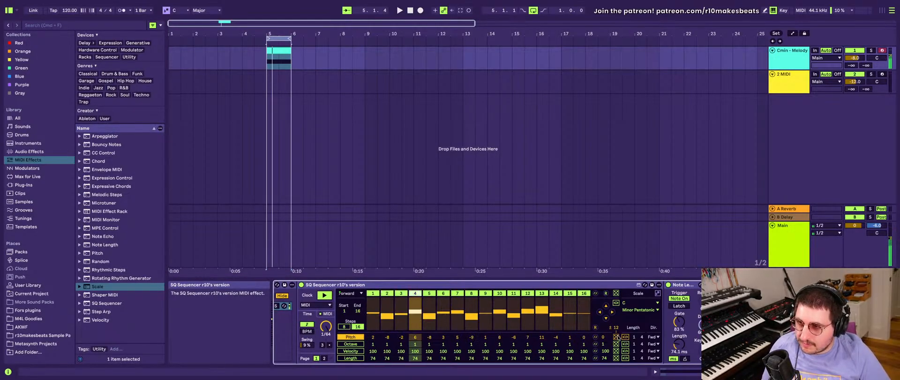
{"action": "left_click", "coordinate": [617, 337]}
{"action": "left_click", "coordinate": [616, 337]}
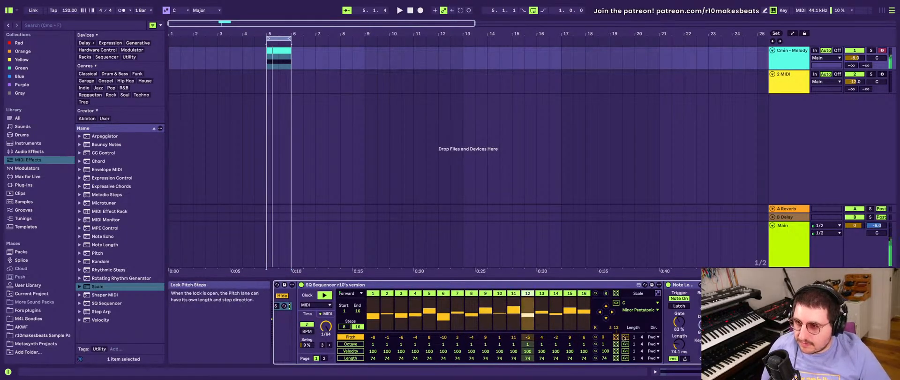
{"action": "left_click", "coordinate": [616, 337]}
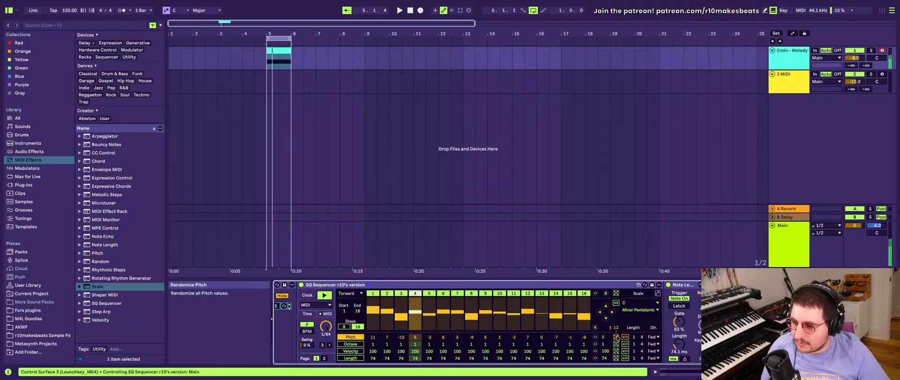
{"action": "left_click", "coordinate": [616, 337]}
{"action": "left_click", "coordinate": [615, 337]}
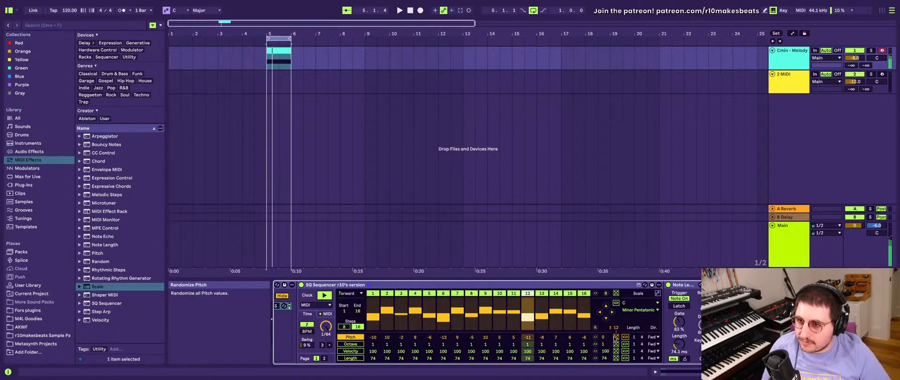
- Widen the pitch random range of the melody SQ Sequencer and randomize its pitch values
{"action": "scroll", "coordinate": [650, 336], "scroll_direction": "right", "scroll_amount": 8}
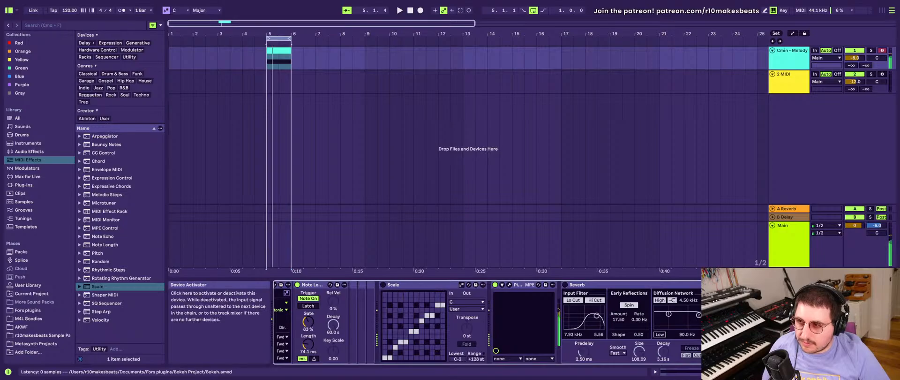
{"action": "scroll", "coordinate": [512, 290], "scroll_direction": "left", "scroll_amount": 8}
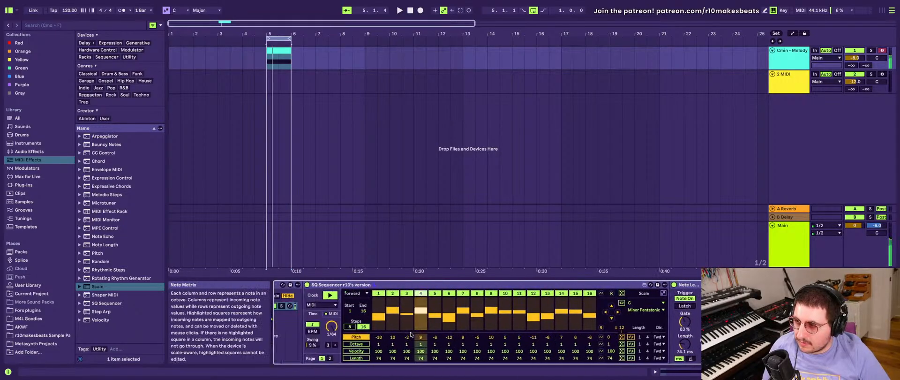
{"action": "scroll", "coordinate": [411, 334], "scroll_direction": "right", "scroll_amount": 2}
{"action": "scroll", "coordinate": [410, 332], "scroll_direction": "left", "scroll_amount": 2}
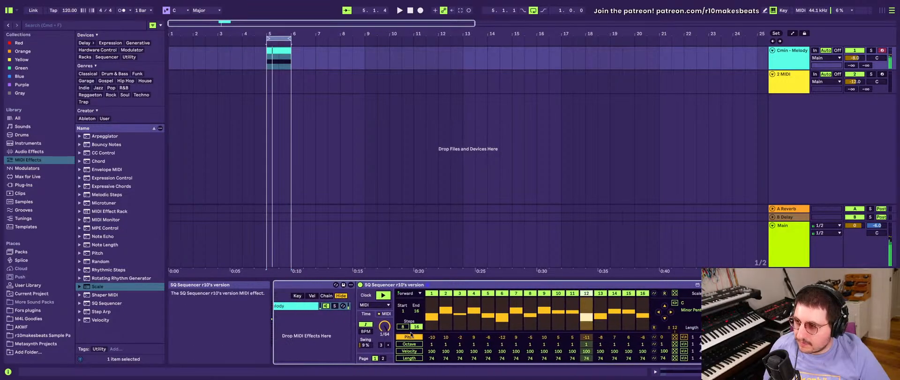
{"action": "left_click", "coordinate": [360, 309]}
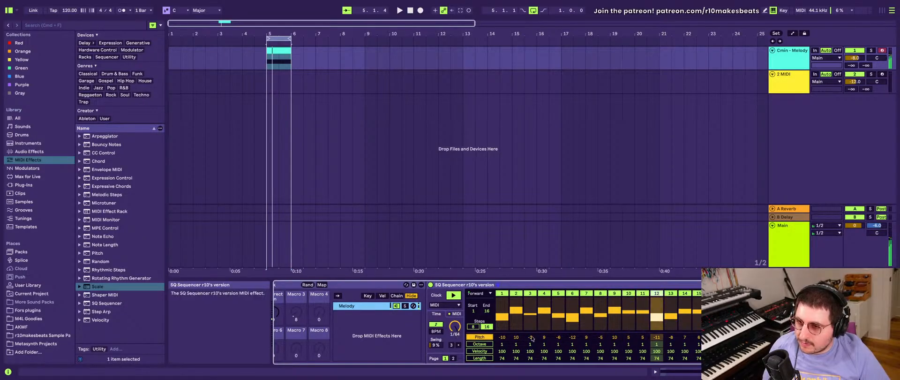
{"action": "left_click", "coordinate": [727, 337]}
{"action": "left_click", "coordinate": [727, 337]}
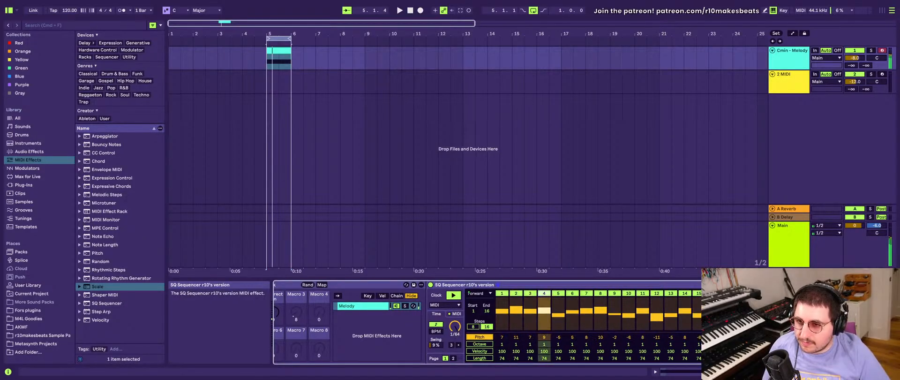
{"action": "left_click", "coordinate": [727, 337]}
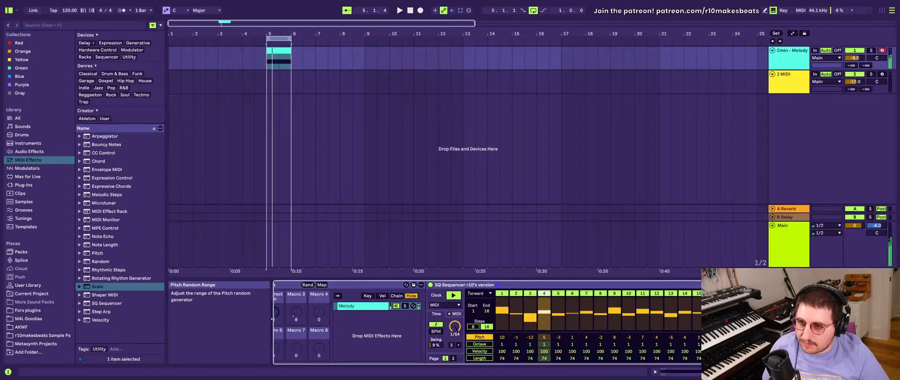
{"action": "left_click", "coordinate": [731, 336]}
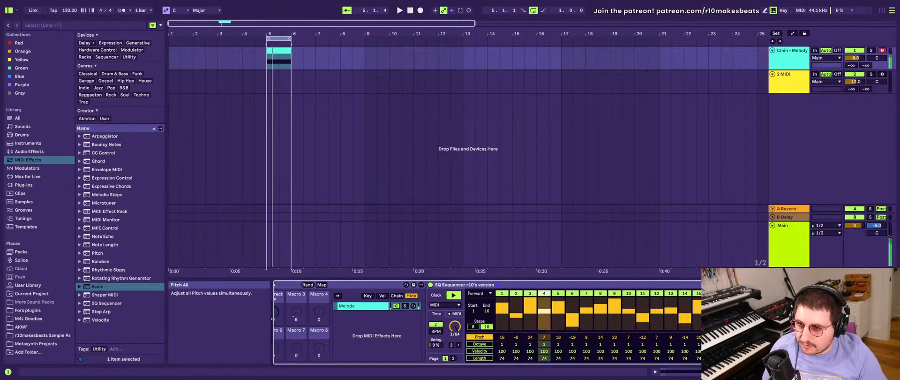
- Try setting all melody pitch values to -1 and -5, and randomize the pitches again
{"action": "left_click", "coordinate": [728, 314]}
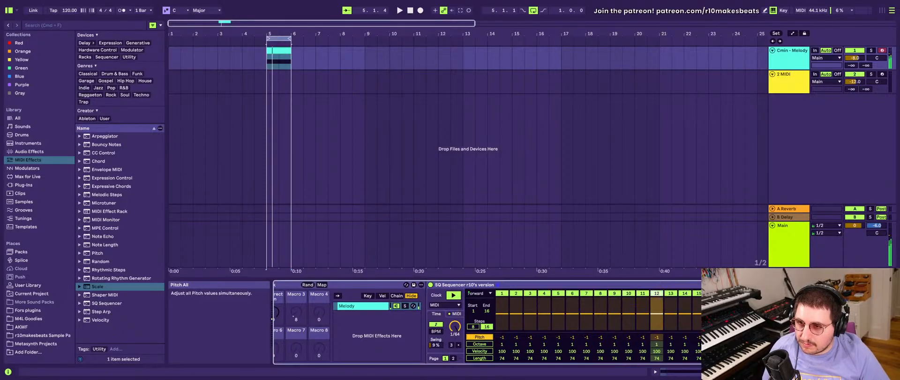
{"action": "left_click_drag", "start_coordinate": [735, 337], "coordinate": [736, 339]}
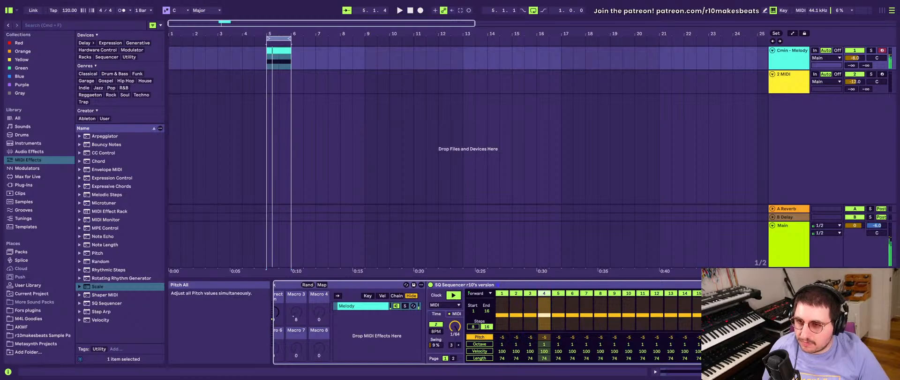
{"action": "double_click", "coordinate": [736, 337]}
{"action": "left_click", "coordinate": [754, 337]}
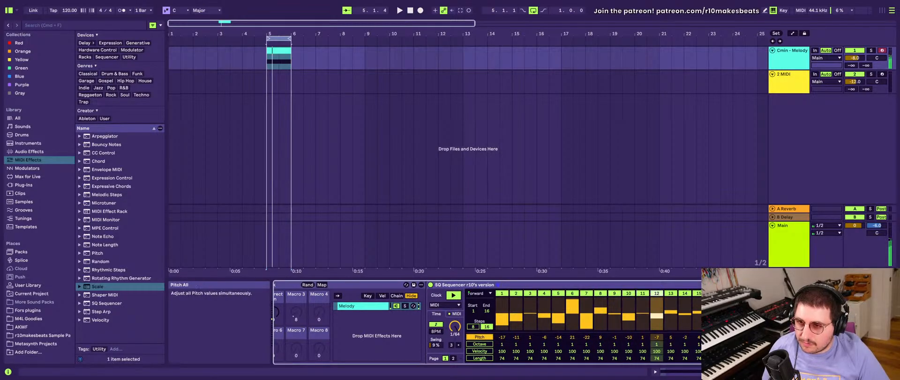
- Set all octave values of the melody SQ Sequencer to 0 and raise step 1's pitch to -10
{"action": "left_click_drag", "start_coordinate": [736, 342], "coordinate": [735, 345]}
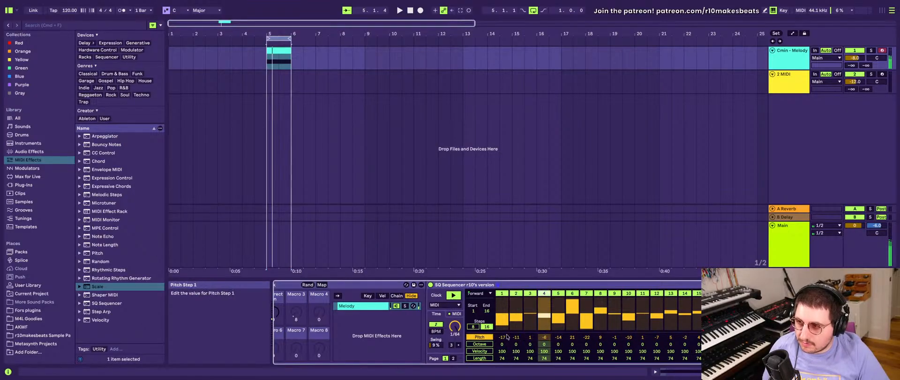
{"action": "left_click_drag", "start_coordinate": [497, 330], "coordinate": [497, 322]}
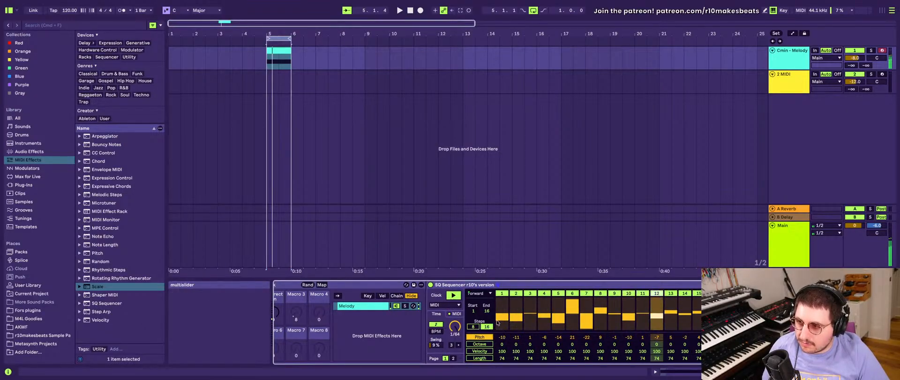
- Set the melody Arpeggiator's rate to 1/16 and try other SQ Sequencer clock rates, ending at 1/64
{"action": "scroll", "coordinate": [419, 338], "scroll_direction": "left", "scroll_amount": 8}
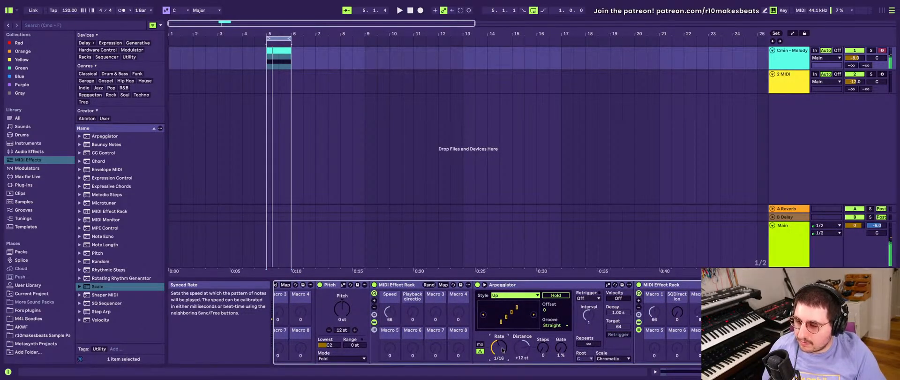
{"action": "scroll", "coordinate": [606, 320], "scroll_direction": "right", "scroll_amount": 8}
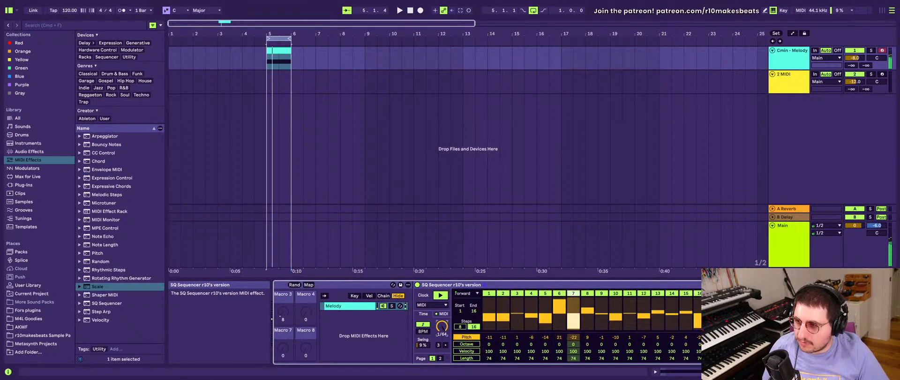
{"action": "left_click_drag", "start_coordinate": [440, 325], "coordinate": [440, 352]}
{"action": "left_click_drag", "start_coordinate": [440, 325], "coordinate": [439, 281]}
{"action": "scroll", "coordinate": [440, 319], "scroll_direction": "left", "scroll_amount": 1}
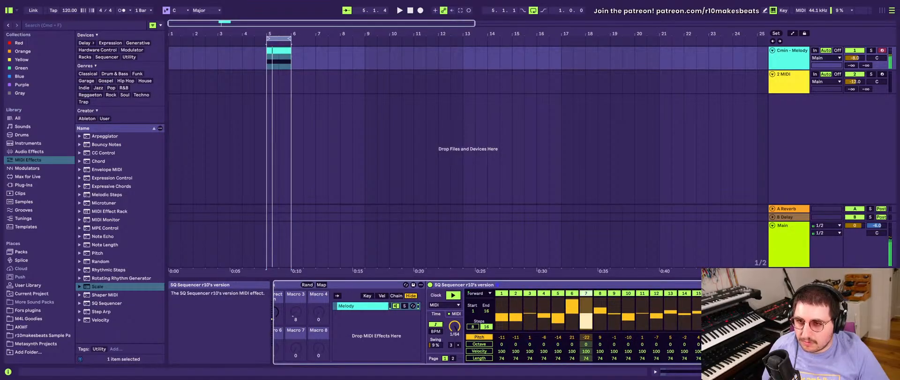
- Randomize the melody's pitches again, try two random active-step patterns and re-enable all steps
{"action": "left_click", "coordinate": [479, 336]}
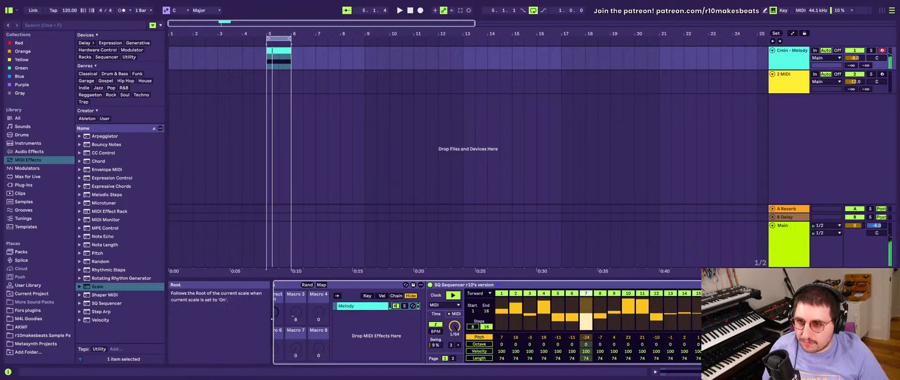
{"action": "left_click", "coordinate": [727, 294]}
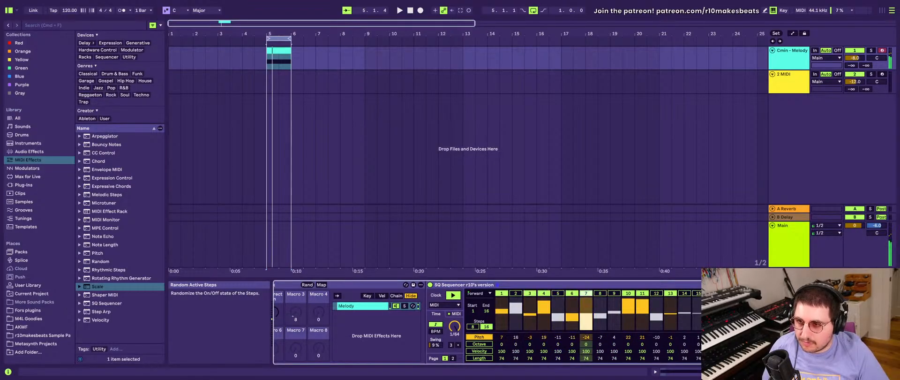
{"action": "left_click", "coordinate": [727, 294]}
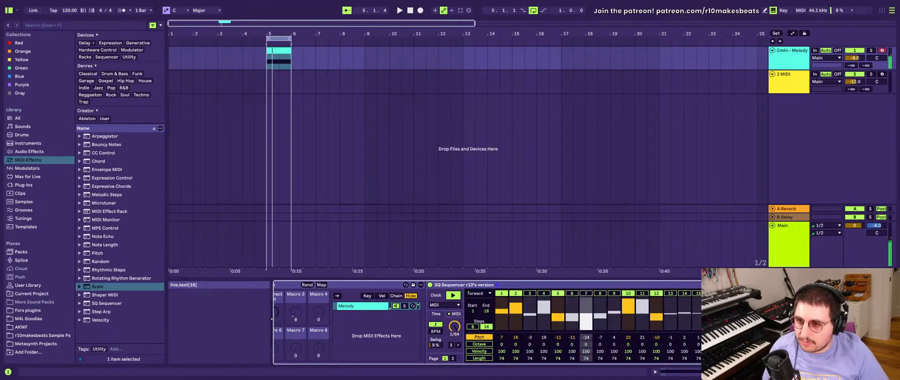
{"action": "left_click", "coordinate": [741, 293]}
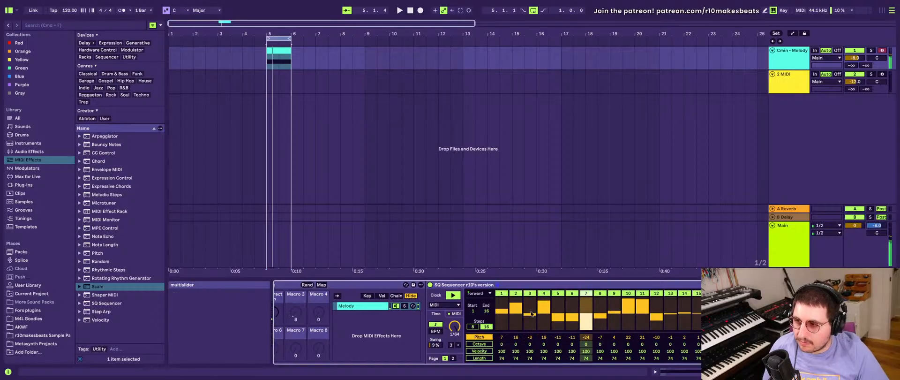
{"action": "scroll", "coordinate": [474, 298], "scroll_direction": "left", "scroll_amount": 4}
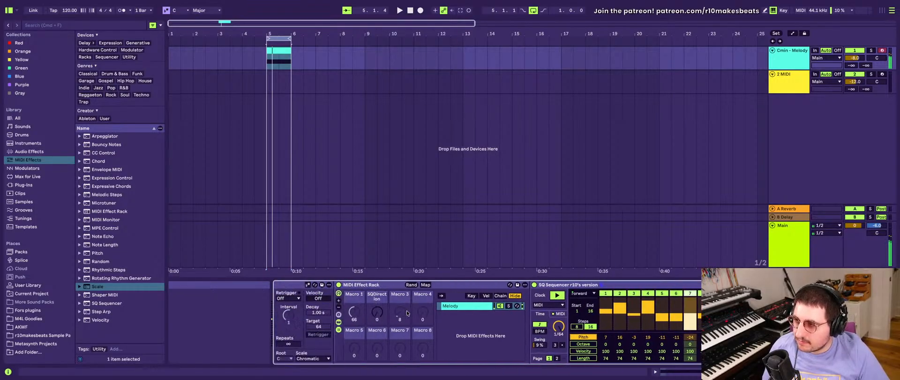
{"action": "scroll", "coordinate": [388, 315], "scroll_direction": "left", "scroll_amount": 8}
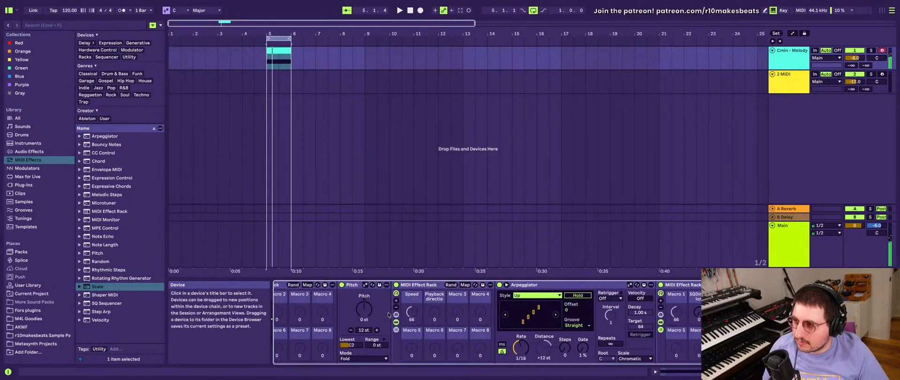
{"action": "scroll", "coordinate": [400, 312], "scroll_direction": "left", "scroll_amount": 3}
{"action": "scroll", "coordinate": [444, 323], "scroll_direction": "right", "scroll_amount": 4}
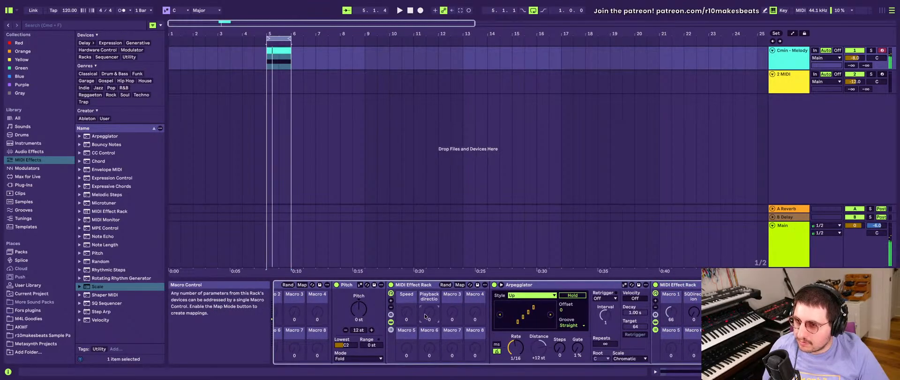
{"action": "scroll", "coordinate": [424, 315], "scroll_direction": "right", "scroll_amount": 18}
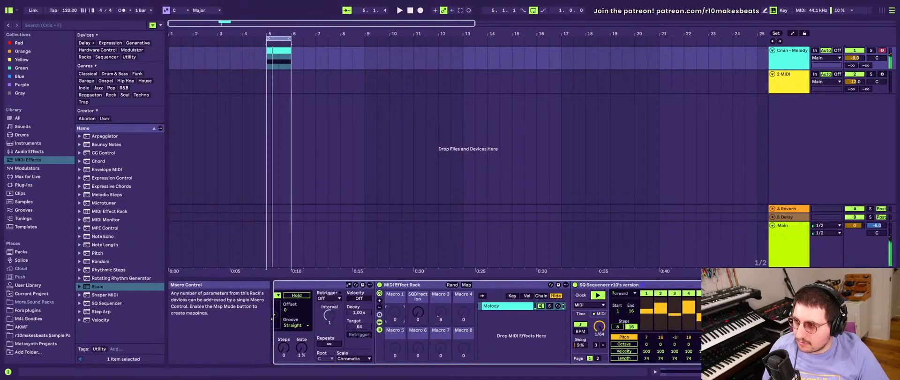
- Try the melody rack's SQDirection macro at 127, and return it to 0
{"action": "left_click_drag", "start_coordinate": [417, 313], "coordinate": [415, 310]}
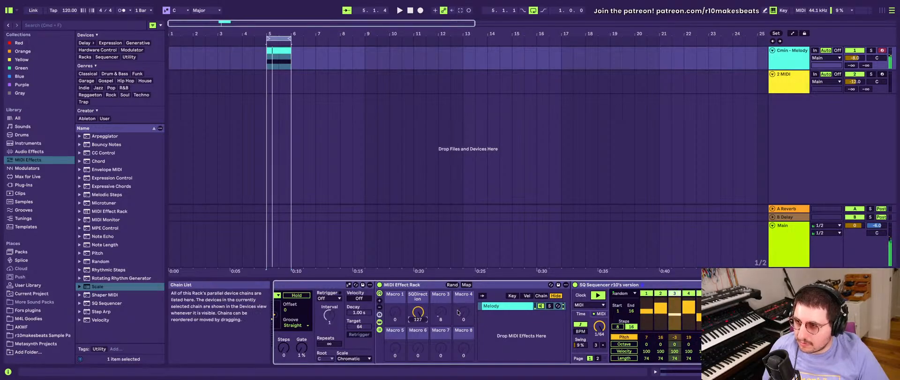
{"action": "scroll", "coordinate": [442, 317], "scroll_direction": "right", "scroll_amount": 4}
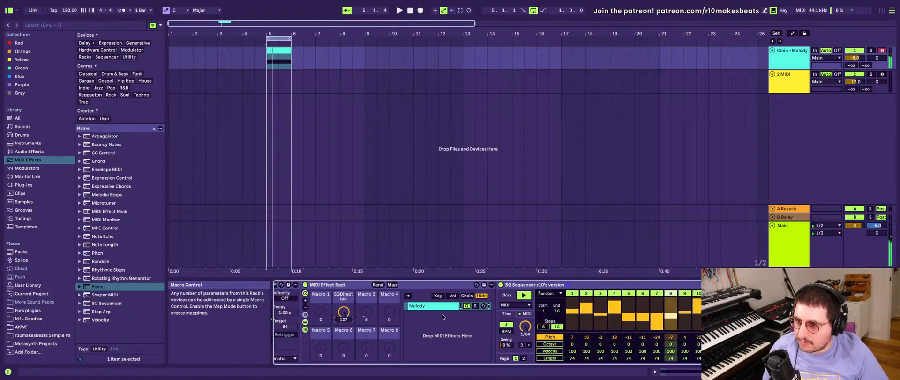
{"action": "scroll", "coordinate": [442, 317], "scroll_direction": "left", "scroll_amount": 4}
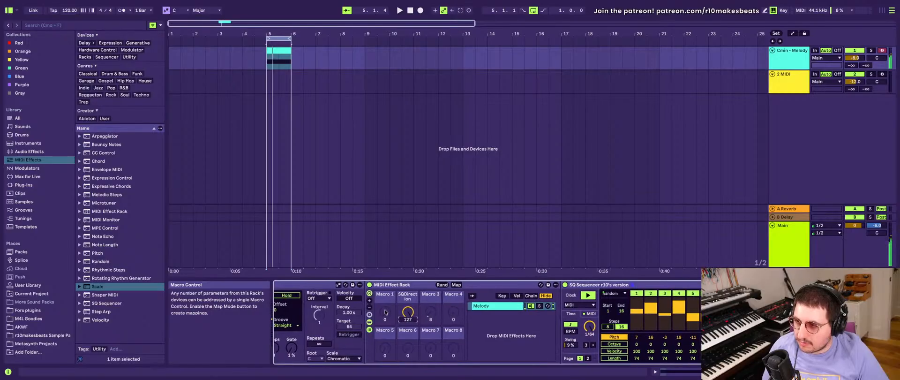
{"action": "scroll", "coordinate": [439, 317], "scroll_direction": "right", "scroll_amount": 10}
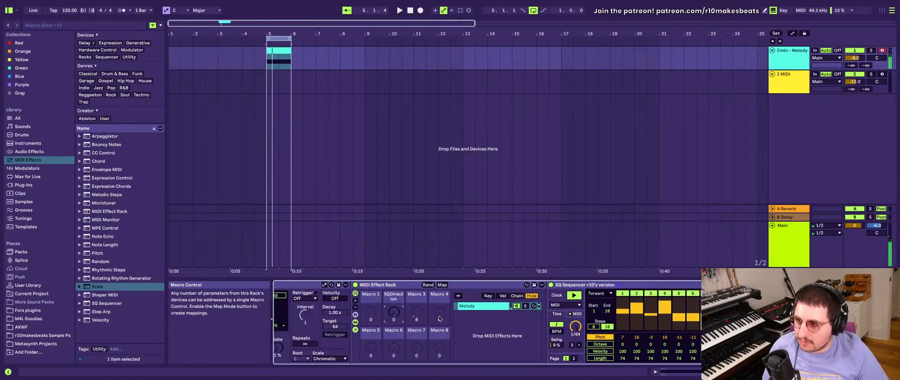
{"action": "scroll", "coordinate": [440, 316], "scroll_direction": "right", "scroll_amount": 6}
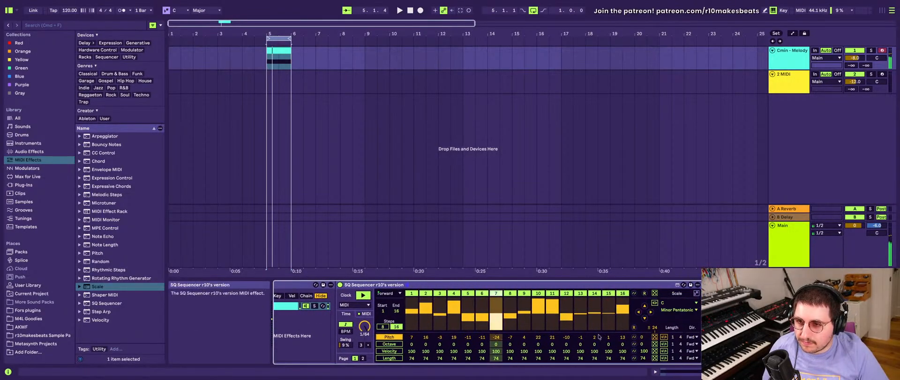
- Randomize all pitch values of the melody SQ Sequencer several times to audition different patterns
{"action": "left_click", "coordinate": [654, 336]}
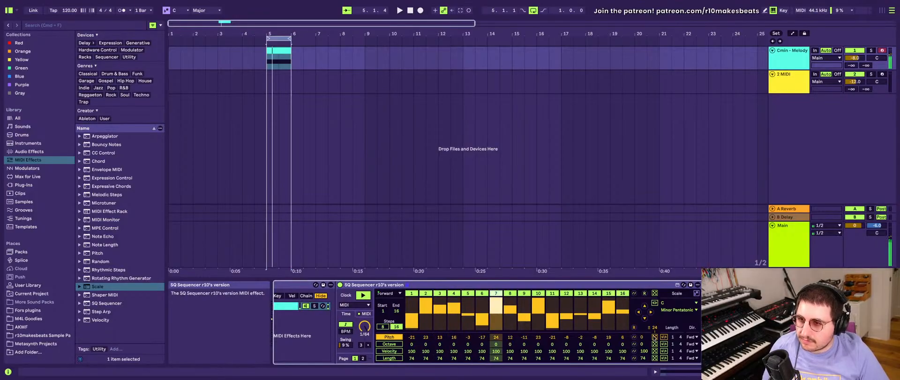
{"action": "left_click", "coordinate": [654, 336]}
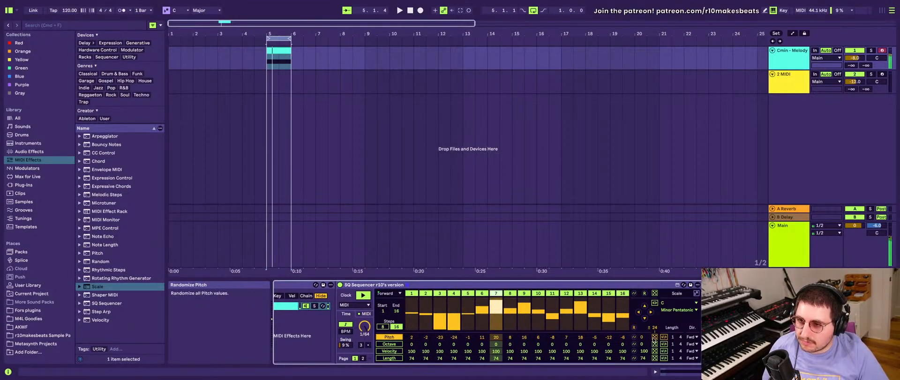
{"action": "left_click", "coordinate": [654, 336]}
{"action": "left_click", "coordinate": [654, 336]}
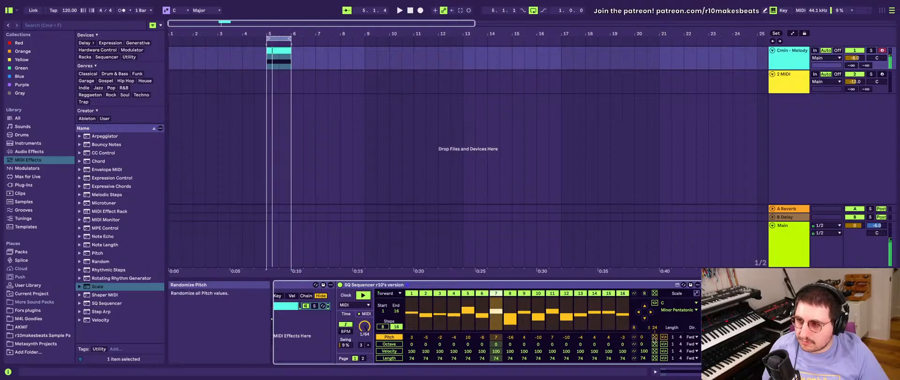
{"action": "left_click", "coordinate": [654, 337]}
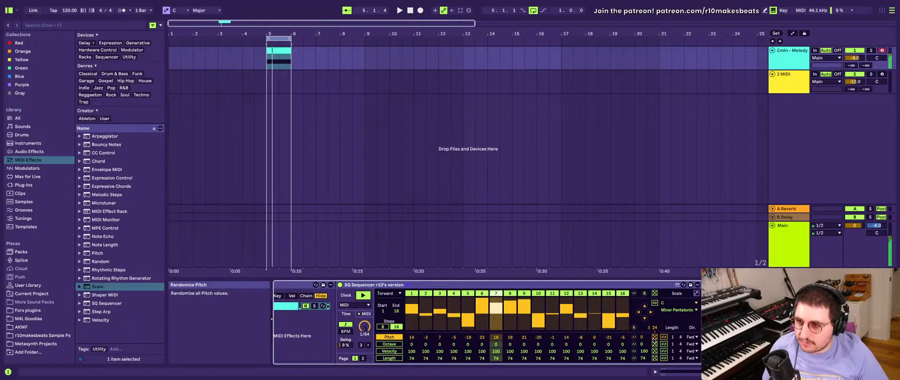
{"action": "left_click", "coordinate": [654, 336]}
{"action": "left_click", "coordinate": [654, 337]}
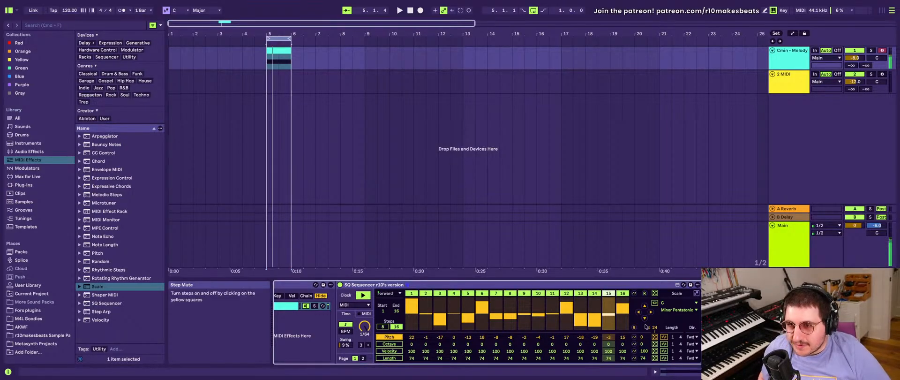
- Look through the melody track's device chain, from the first MIDI Effect Rack through SQ Sequencer to Scale and Reverb
{"action": "scroll", "coordinate": [646, 327], "scroll_direction": "right", "scroll_amount": 2}
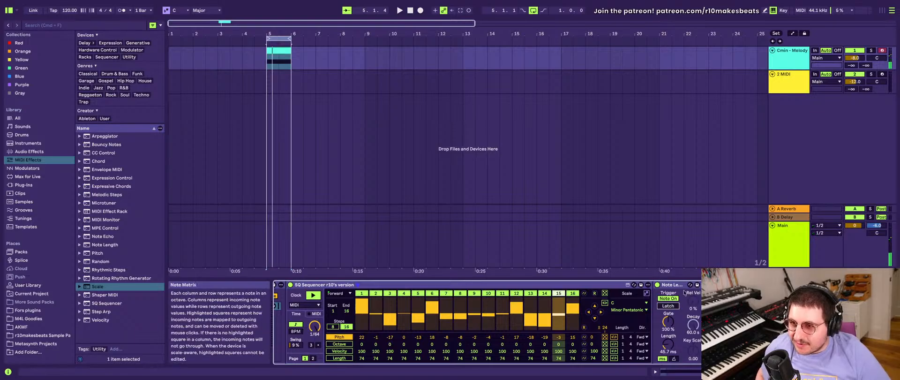
{"action": "scroll", "coordinate": [684, 292], "scroll_direction": "left", "scroll_amount": 10}
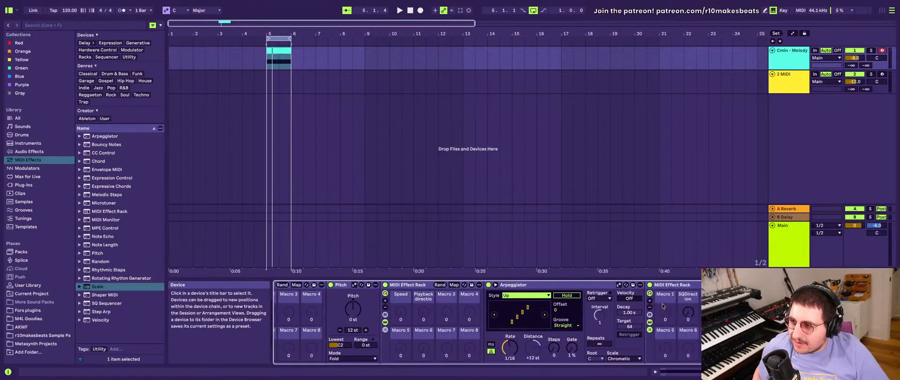
{"action": "scroll", "coordinate": [662, 306], "scroll_direction": "left", "scroll_amount": 2}
{"action": "scroll", "coordinate": [663, 306], "scroll_direction": "right", "scroll_amount": 10}
{"action": "scroll", "coordinate": [662, 306], "scroll_direction": "left", "scroll_amount": 10}
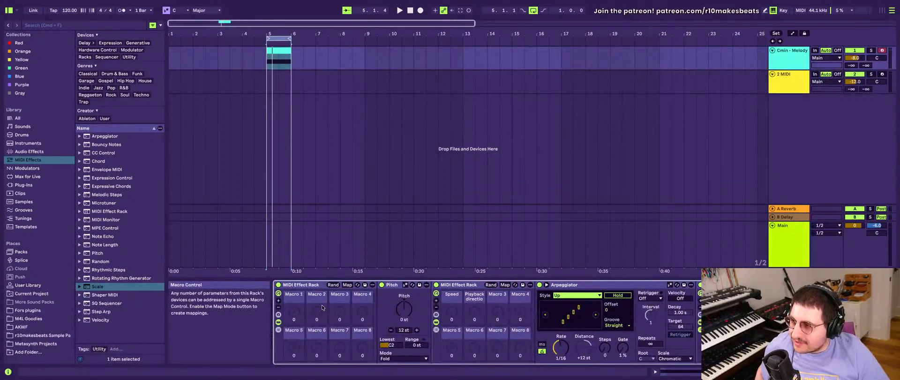
{"action": "left_click", "coordinate": [306, 285]}
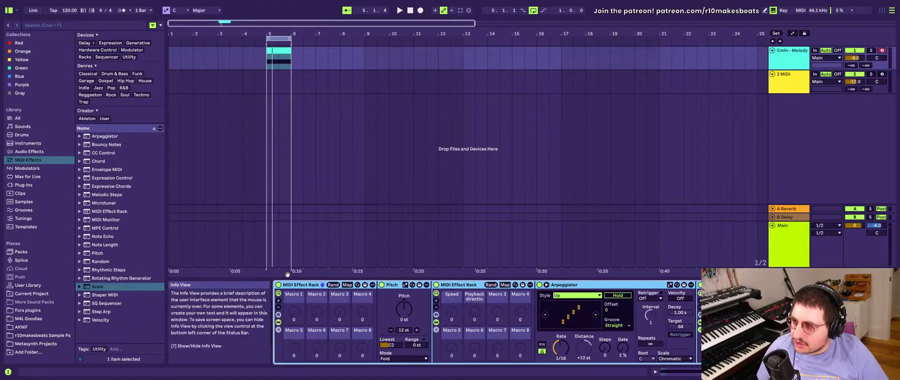
{"action": "scroll", "coordinate": [351, 291], "scroll_direction": "right", "scroll_amount": 12}
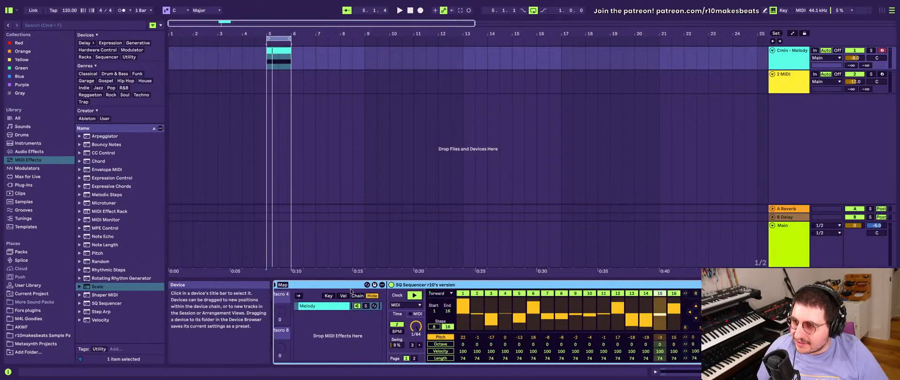
{"action": "scroll", "coordinate": [350, 291], "scroll_direction": "right", "scroll_amount": 2}
{"action": "left_click", "coordinate": [409, 288]}
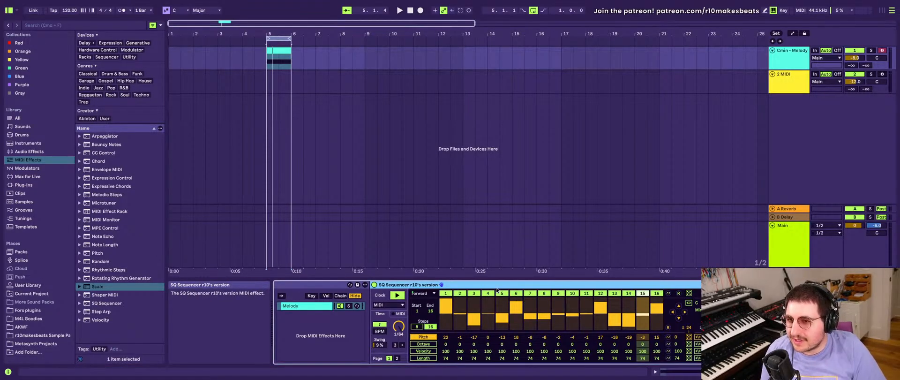
{"action": "scroll", "coordinate": [496, 300], "scroll_direction": "right", "scroll_amount": 5}
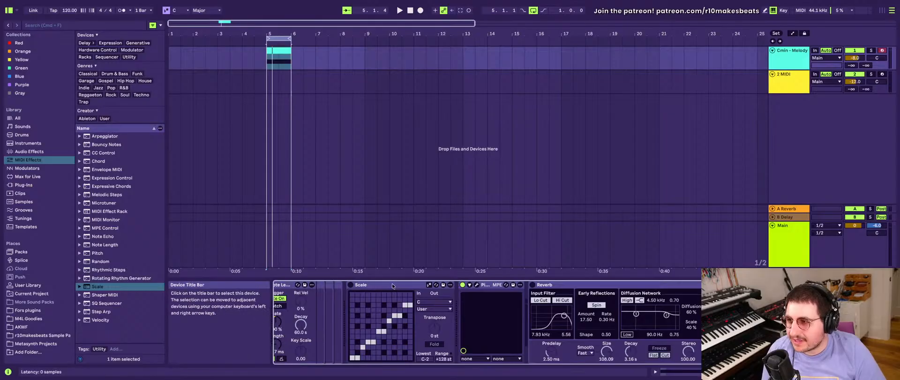
- Delete the Scale device from the Cmin - Melody track, along with all remaining devices in its chain
{"action": "left_click", "coordinate": [374, 284]}
{"action": "left_click", "coordinate": [351, 285]}
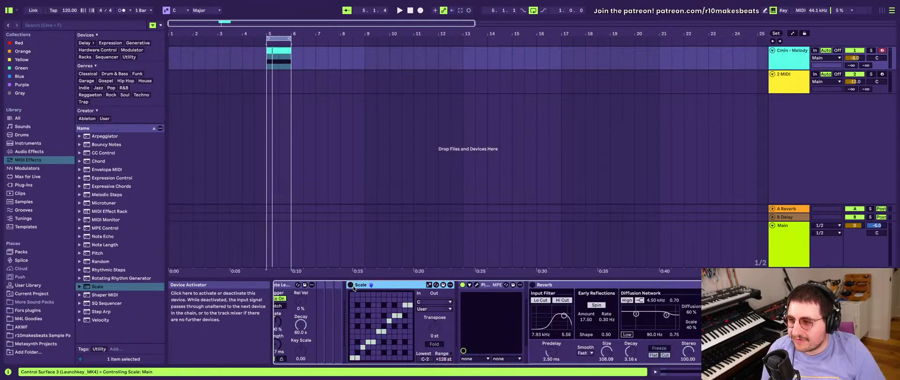
{"action": "left_click", "coordinate": [351, 285]}
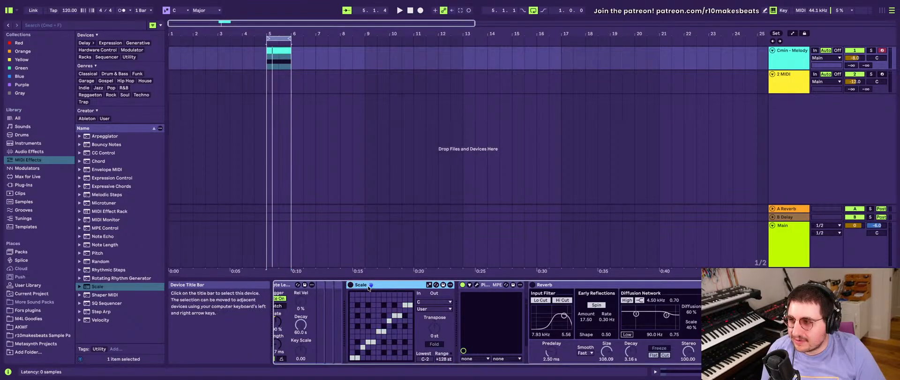
{"action": "scroll", "coordinate": [369, 287], "scroll_direction": "left", "scroll_amount": 3}
{"action": "key", "text": "Delete"}
{"action": "key", "text": "Delete"}
{"action": "key", "text": "Delete"}
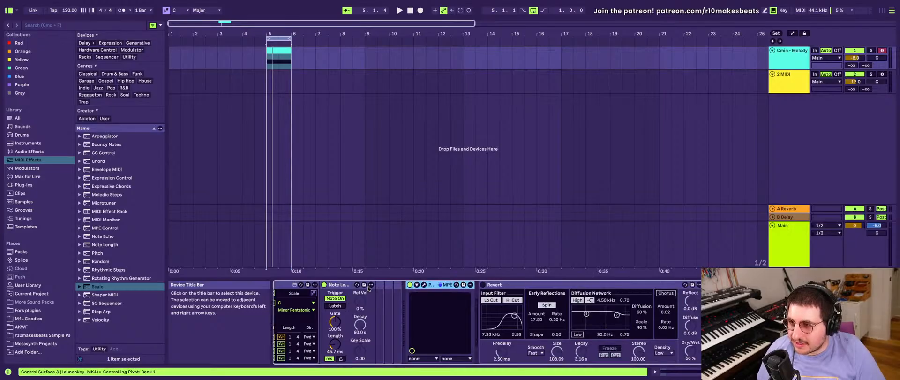
{"action": "key", "text": "super+a"}
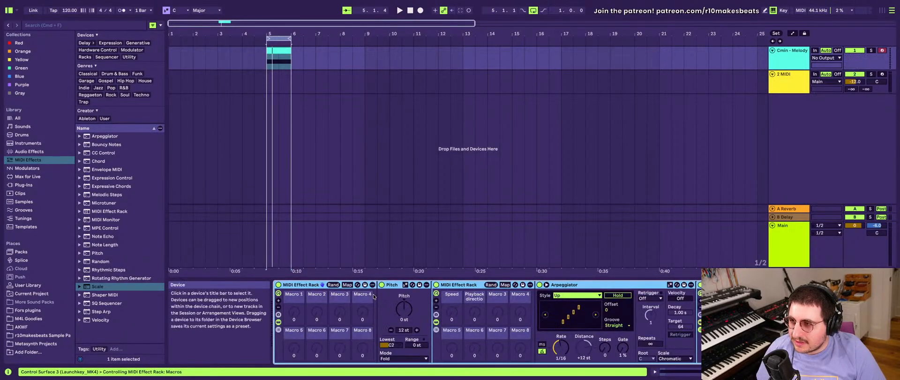
{"action": "key", "text": "Delete"}
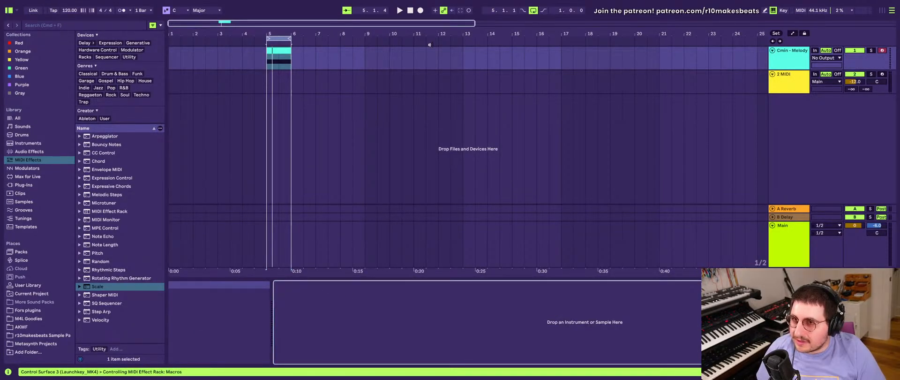
{"action": "left_click", "coordinate": [786, 76]}
{"action": "key", "text": "Delete"}
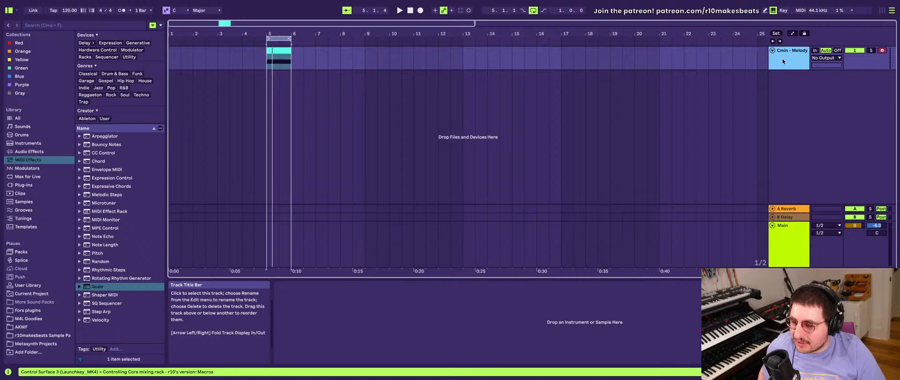
{"action": "key", "text": "super+z"}
- Delete the Cmin - Melody track and remove the Core mixing rack from the remaining MIDI track
{"action": "left_click", "coordinate": [786, 60]}
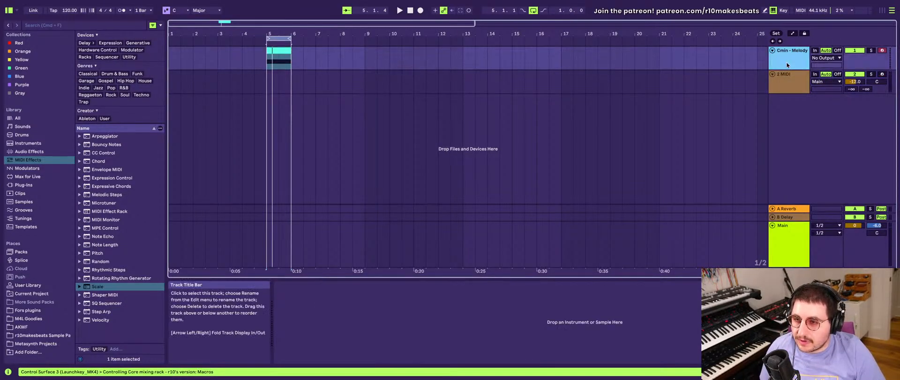
{"action": "key", "text": "Delete"}
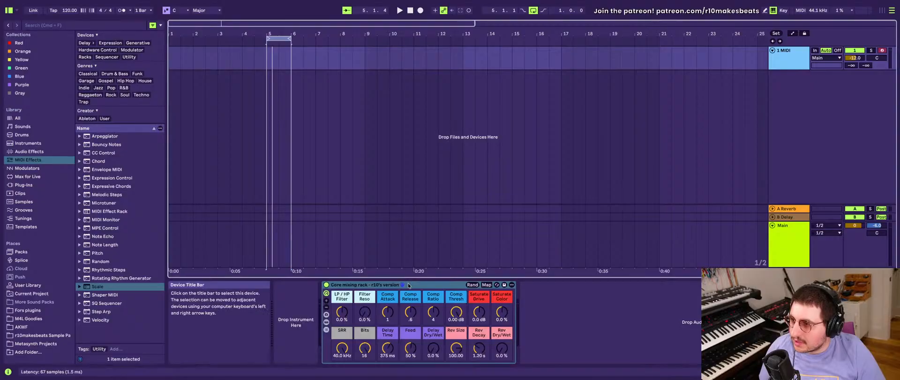
{"action": "key", "text": "Delete"}
- Add a Note Length MIDI effect to the empty MIDI track
{"action": "left_click", "coordinate": [113, 244]}
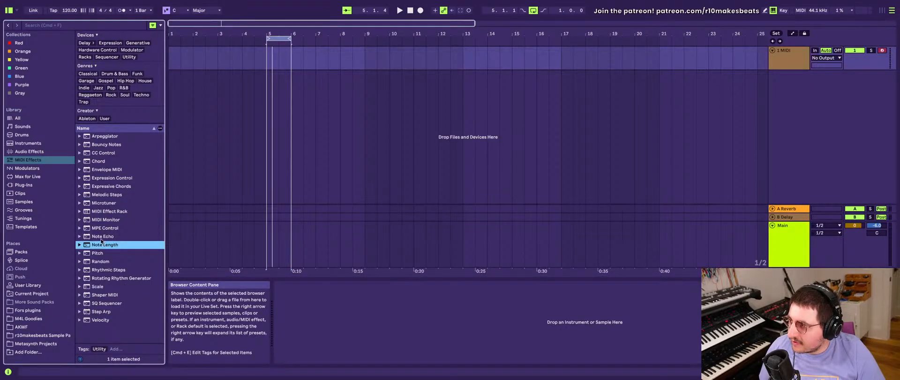
{"action": "double_click", "coordinate": [100, 244]}
{"action": "left_click", "coordinate": [285, 299]}
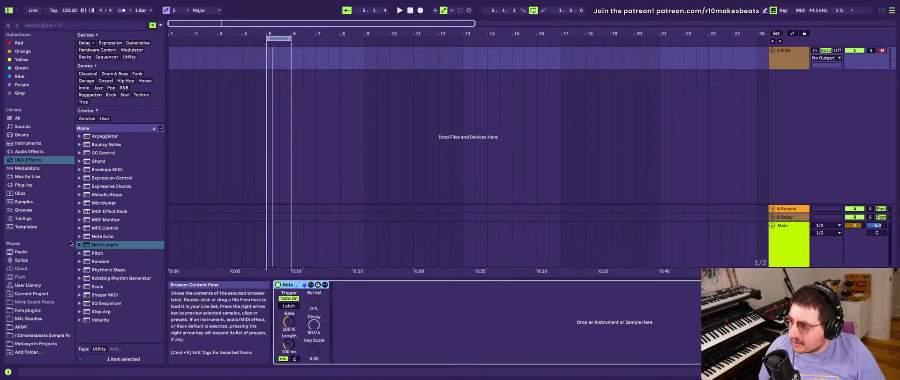
- Add an Arpeggiator to the MIDI track and place it before Note Length
{"action": "left_click", "coordinate": [109, 132]}
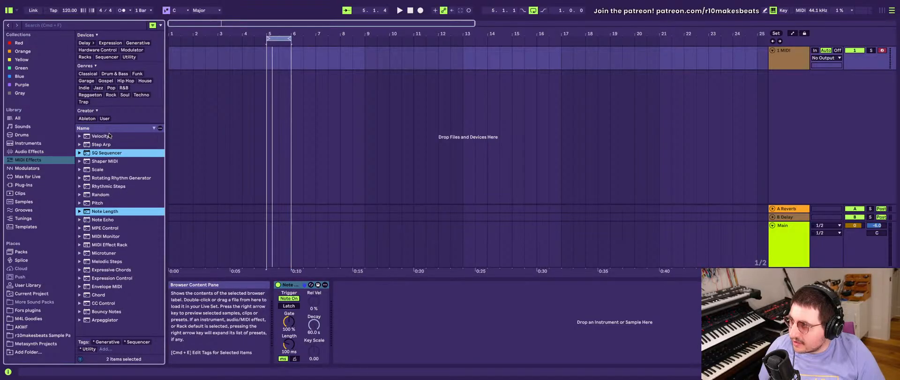
{"action": "left_click", "coordinate": [108, 135]}
{"action": "left_click", "coordinate": [108, 128]}
{"action": "double_click", "coordinate": [107, 136]}
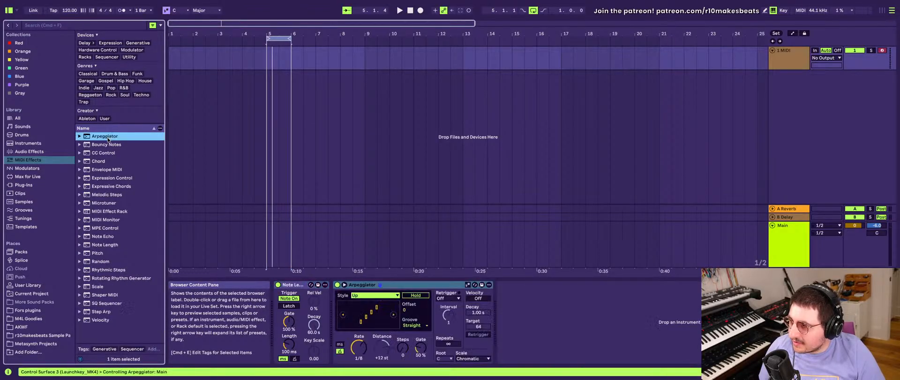
{"action": "left_click_drag", "start_coordinate": [386, 285], "coordinate": [279, 294]}
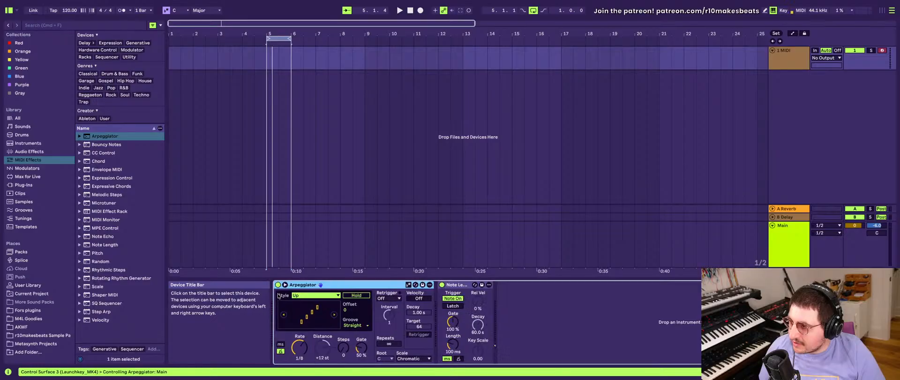
- Add the Bouncy Notes MIDI effect to the end of the track's device chain
{"action": "left_click", "coordinate": [99, 144]}
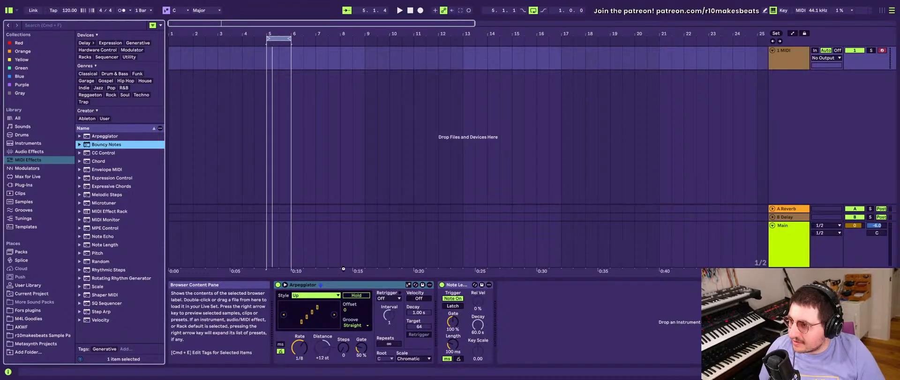
{"action": "key", "text": "Return"}
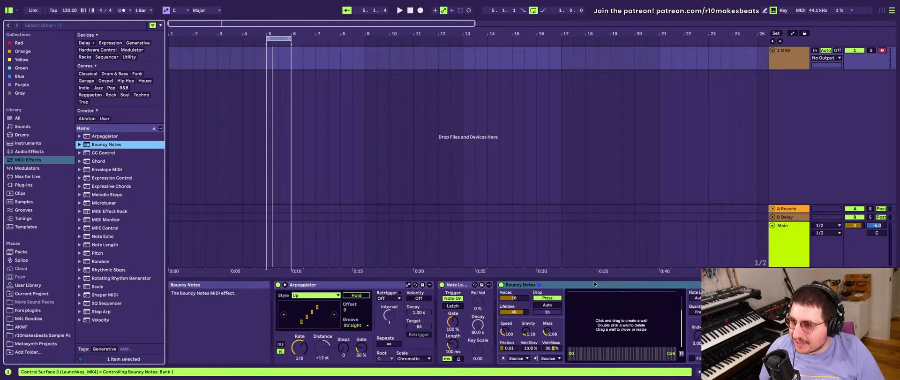
{"action": "left_click", "coordinate": [572, 286]}
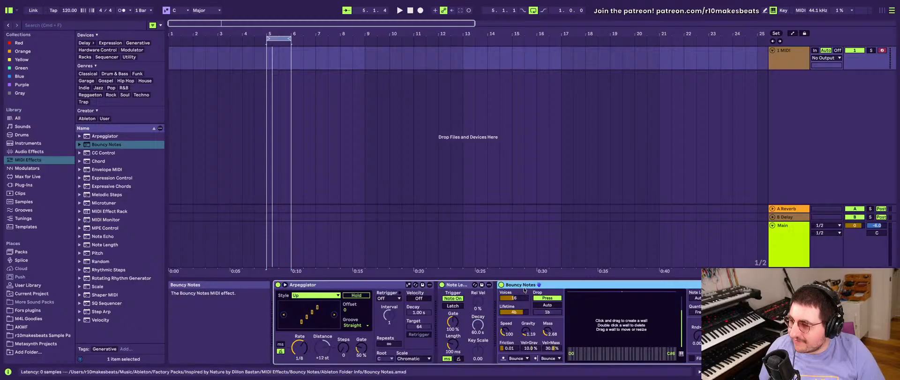
- Search the installed Packs for "bouncy"
{"action": "left_click", "coordinate": [29, 250]}
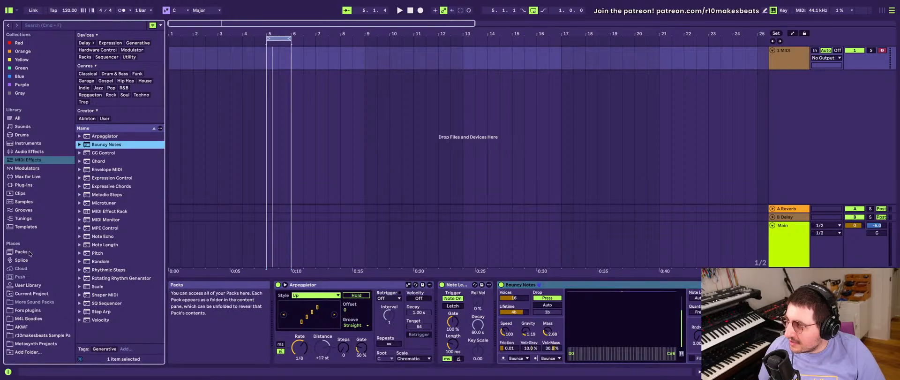
{"action": "left_click", "coordinate": [94, 26]}
{"action": "type", "text": "bouncy"}
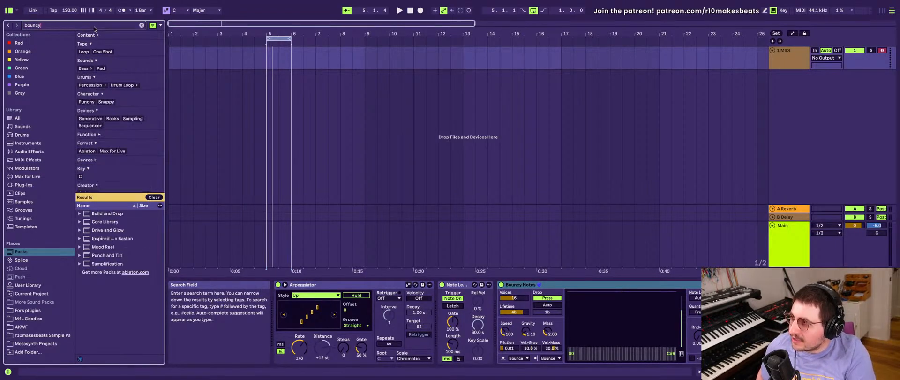
{"action": "type", "text": " notes"}
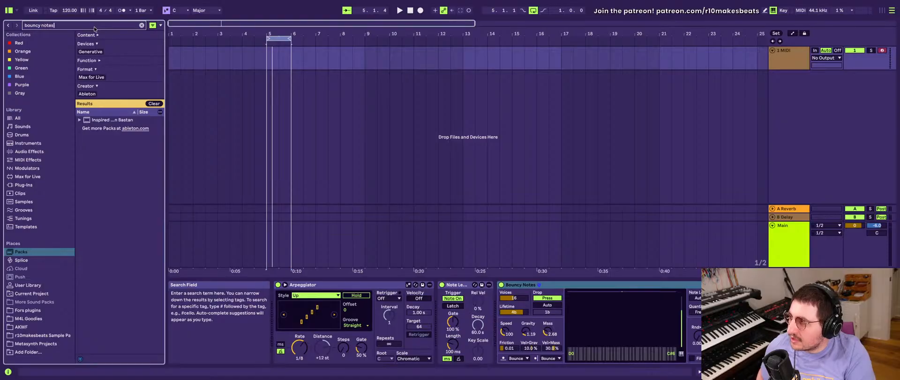
- Narrow the Packs search to "bouncy notes" and open the default lesson of the Inspired by Nature pack
{"action": "right_click", "coordinate": [129, 124]}
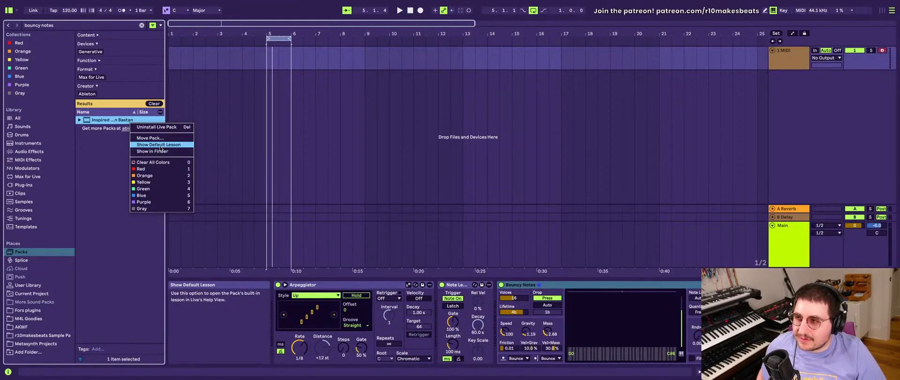
{"action": "left_click", "coordinate": [161, 148]}
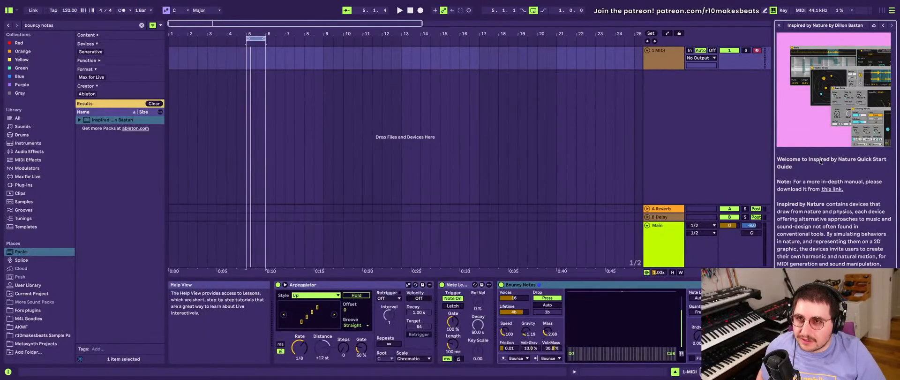
- Read the Bouncy Notes page in the Inspired by Nature lesson and close the Help View
{"action": "scroll", "coordinate": [819, 166], "scroll_direction": "down", "scroll_amount": 1}
{"action": "scroll", "coordinate": [819, 166], "scroll_direction": "up", "scroll_amount": 2}
{"action": "scroll", "coordinate": [818, 177], "scroll_direction": "down", "scroll_amount": 2}
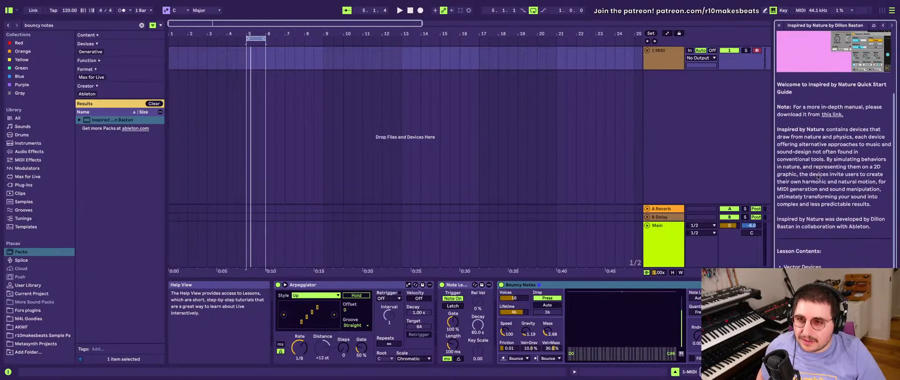
{"action": "left_click", "coordinate": [797, 281]}
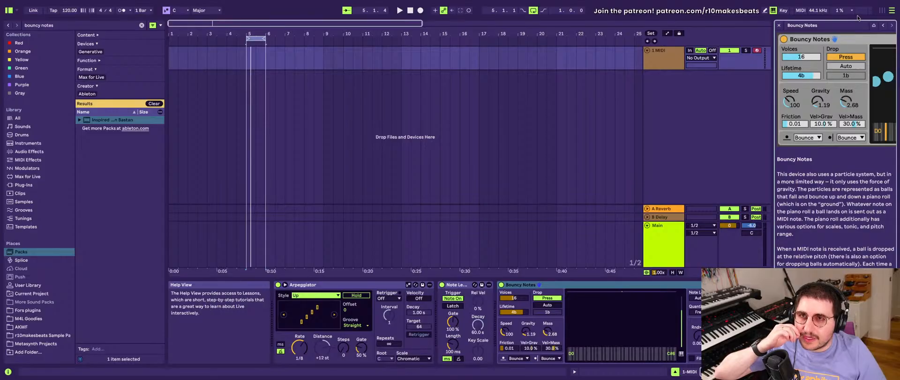
{"action": "left_click", "coordinate": [779, 26]}
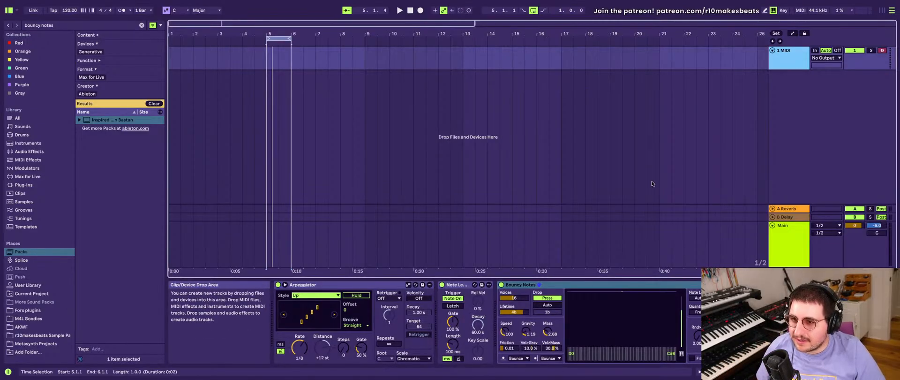
- Place Bouncy Notes ahead of Note Length in the device chain and delete the Arpeggiator
{"action": "left_click", "coordinate": [569, 284]}
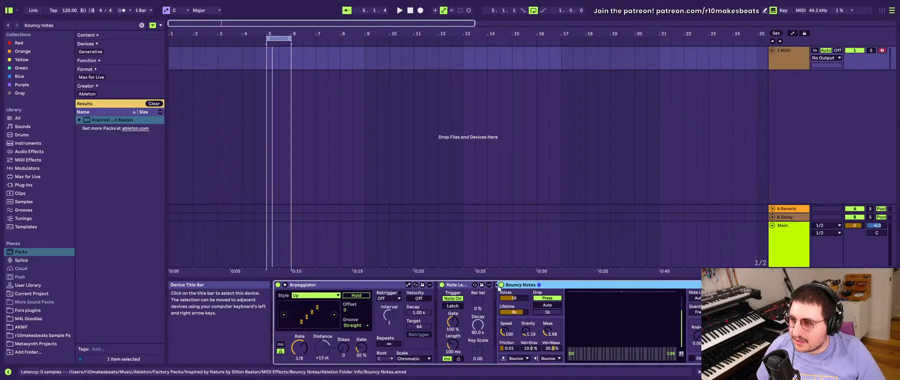
{"action": "left_click", "coordinate": [497, 285]}
{"action": "key", "text": "Delete"}
{"action": "left_click", "coordinate": [388, 284]}
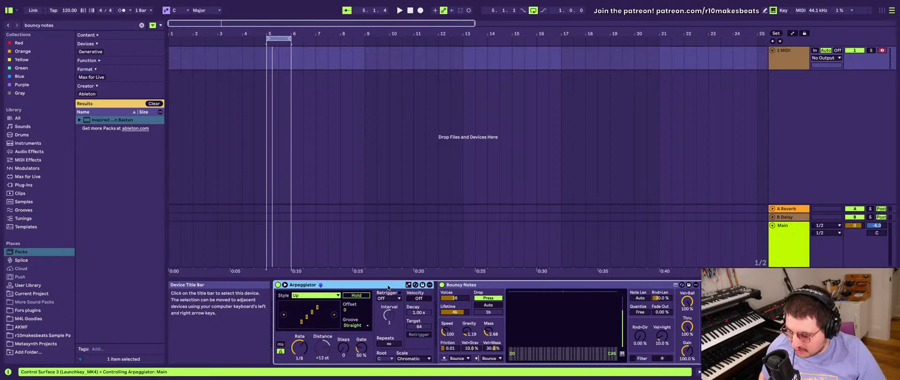
{"action": "key", "text": "Delete"}
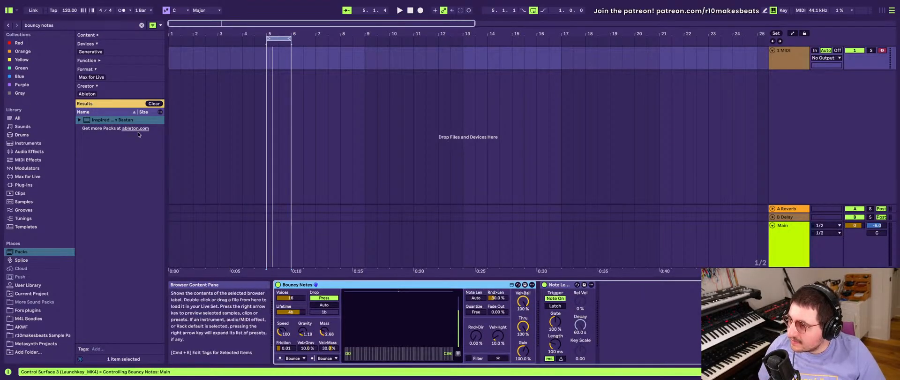
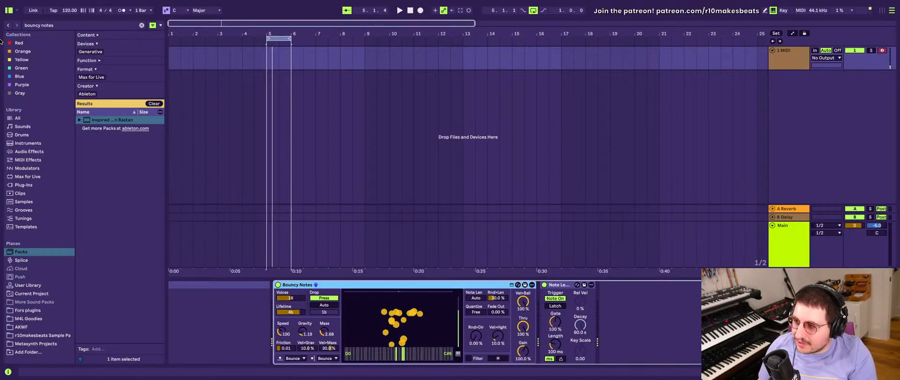
- Clear the search filter from the MIDI effects list and insert an Arpeggiator before Bouncy Notes
{"action": "left_click", "coordinate": [39, 160]}
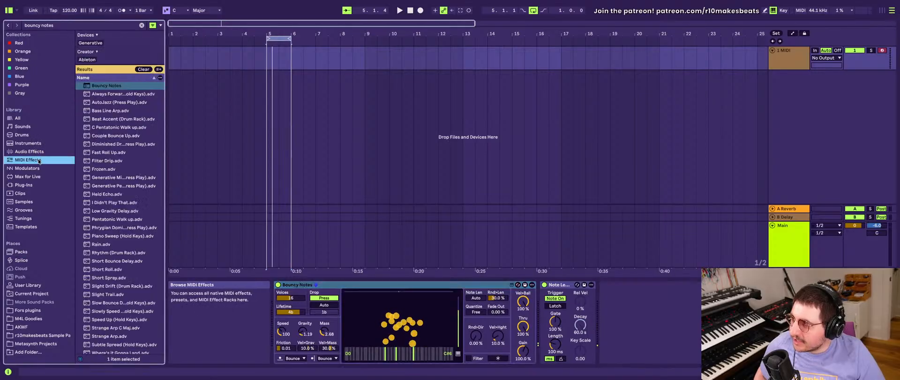
{"action": "left_click", "coordinate": [141, 70]}
{"action": "left_click", "coordinate": [109, 136]}
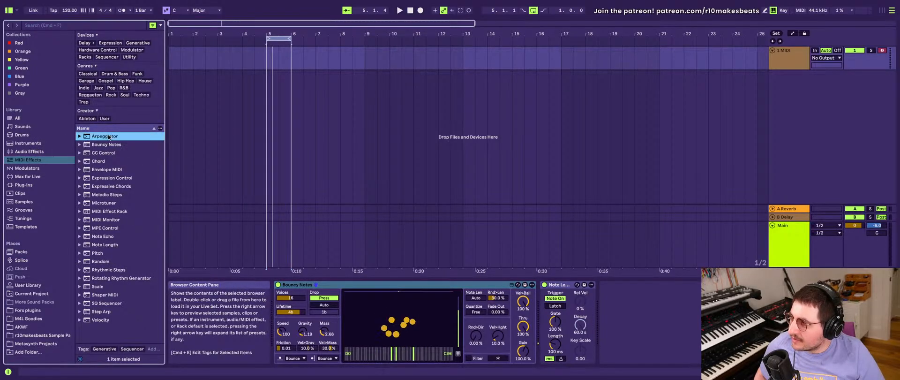
{"action": "left_click_drag", "start_coordinate": [276, 319], "coordinate": [279, 319]}
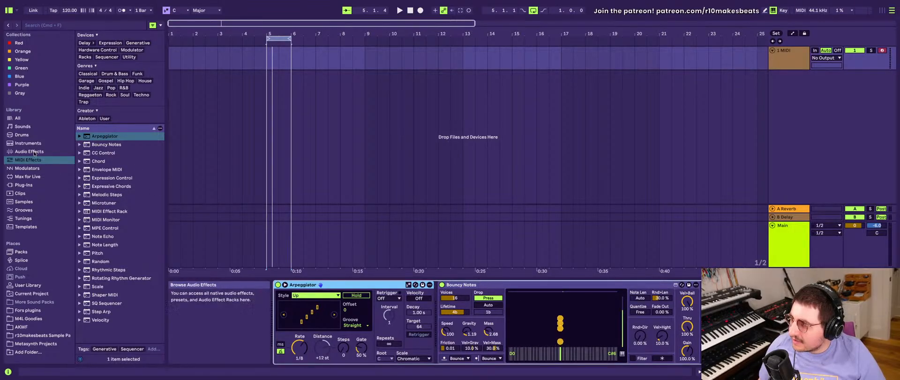
- Insert a Pitch effect between Arpeggiator and Bouncy Notes, group it into a MIDI Effect Rack, and show the rack's chain list
{"action": "left_click", "coordinate": [106, 254]}
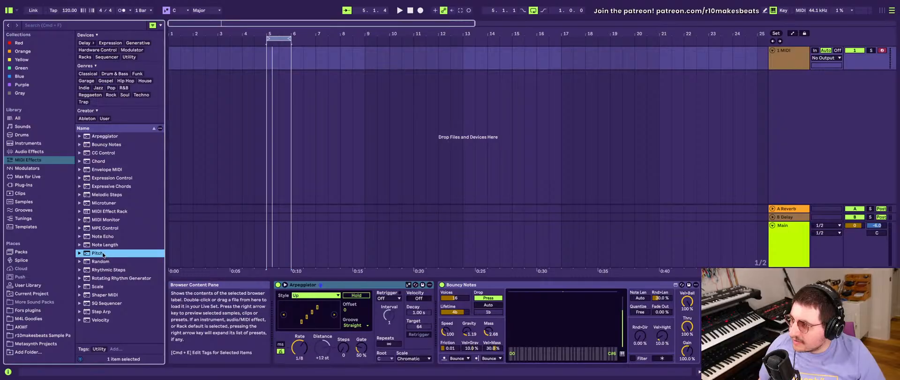
{"action": "left_click_drag", "start_coordinate": [103, 254], "coordinate": [441, 308]}
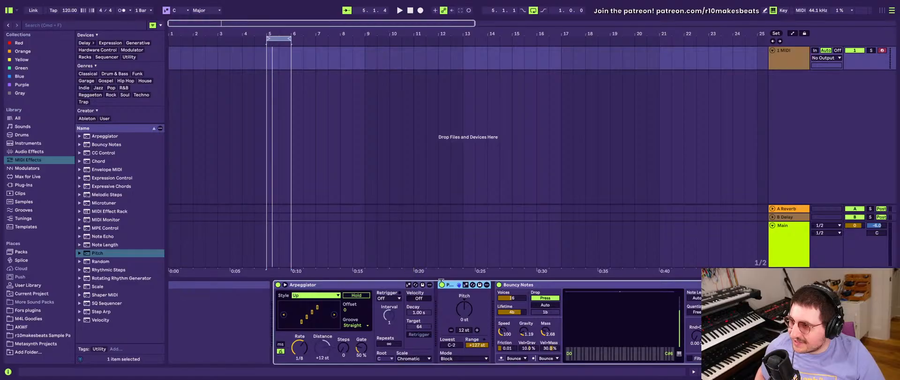
{"action": "key", "text": "ctrl+g"}
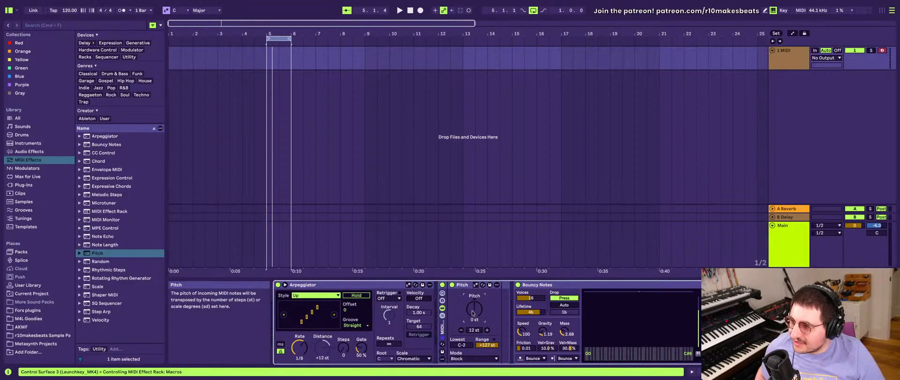
{"action": "left_click", "coordinate": [442, 315]}
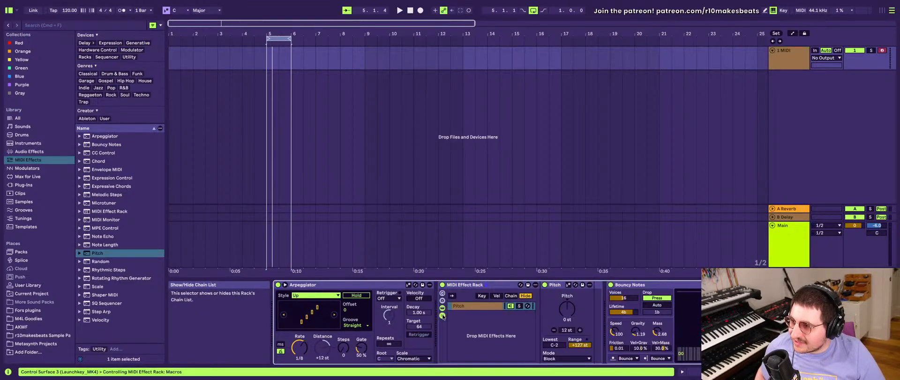
- Limit the rack's Pitch effect to a single note with Lowest at C2 and Range at 0 st
{"action": "left_click", "coordinate": [484, 307]}
{"action": "left_click", "coordinate": [555, 284]}
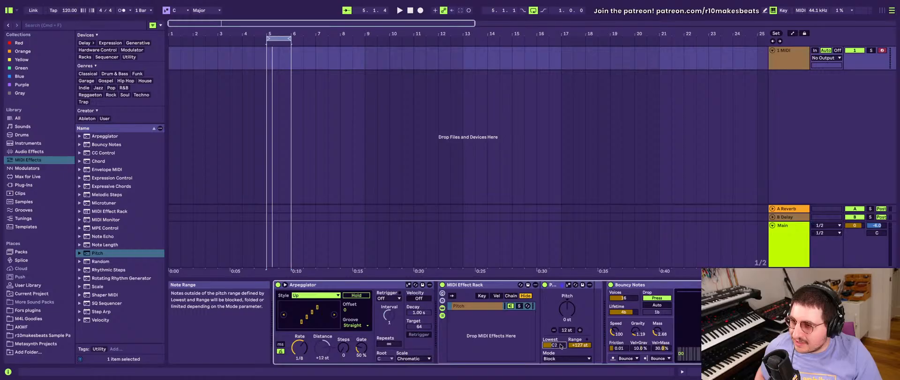
{"action": "left_click_drag", "start_coordinate": [577, 345], "coordinate": [576, 377]}
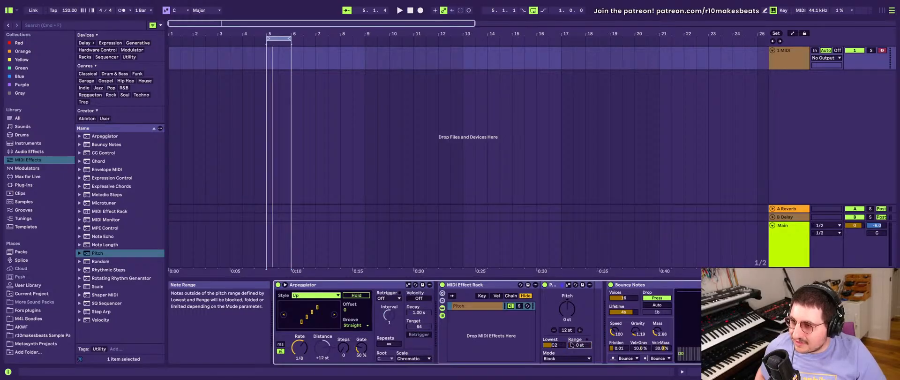
{"action": "left_click", "coordinate": [562, 345]}
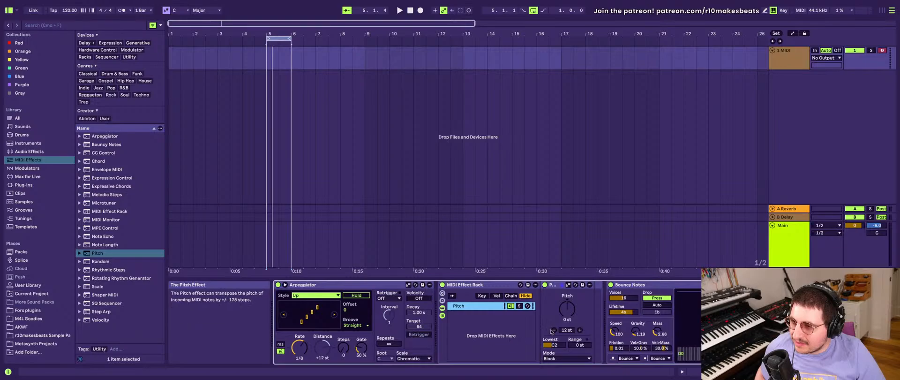
- Duplicate the Pitch chain and set the copy's Lowest to C#2 and its Pitch to -1 st
{"action": "key", "text": "ctrl+d"}
{"action": "left_click", "coordinate": [562, 314]}
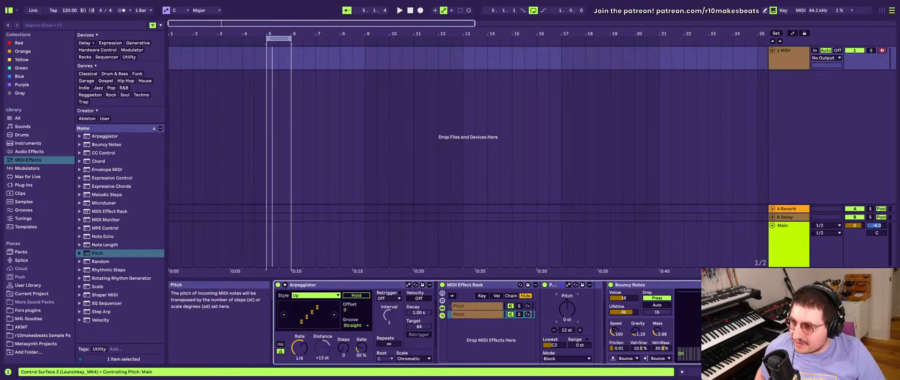
{"action": "left_click_drag", "start_coordinate": [557, 347], "coordinate": [558, 360]}
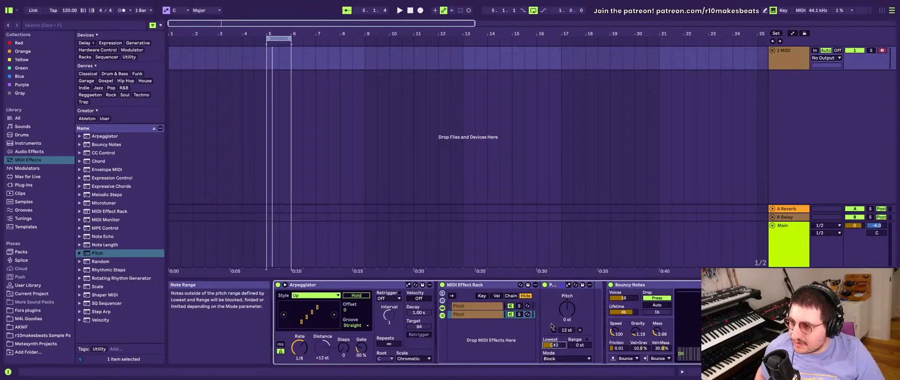
{"action": "left_click_drag", "start_coordinate": [568, 309], "coordinate": [569, 310]}
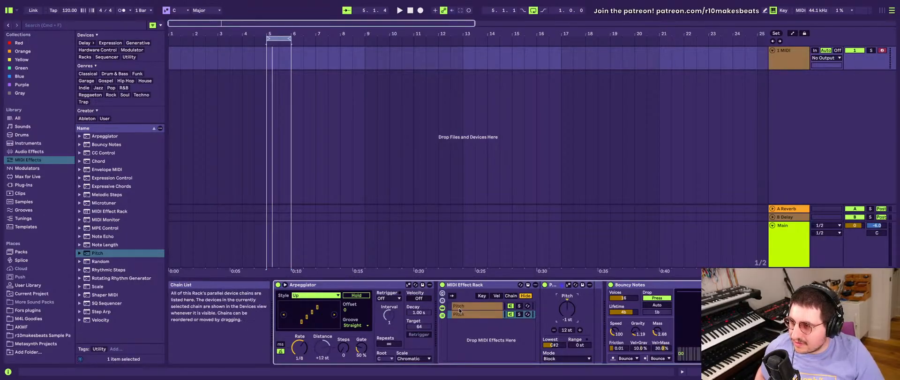
- Duplicate the second Pitch chain repeatedly until the rack holds 16 chains
{"action": "left_click", "coordinate": [483, 314]}
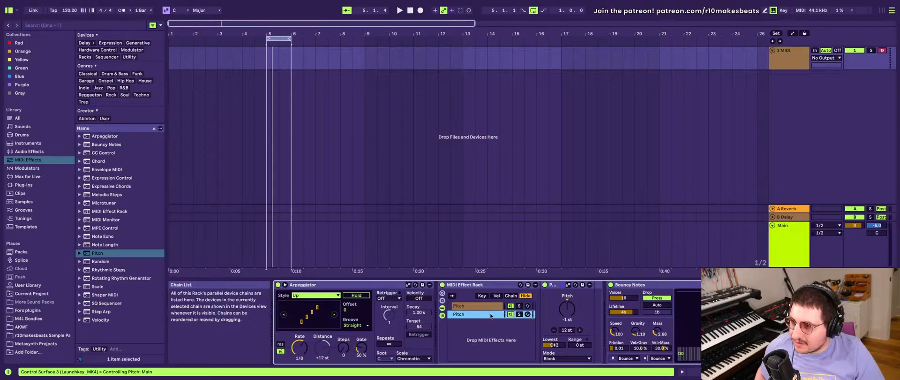
{"action": "key", "text": "super+d"}
{"action": "key", "text": "super+d"}
{"action": "key", "text": "super+d"}
{"action": "key", "text": "super+d"}
{"action": "key", "text": "super+d"}
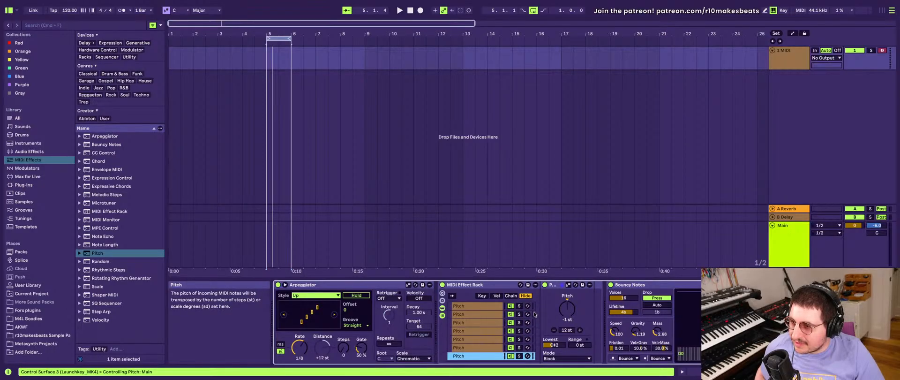
{"action": "key", "text": "super+d"}
{"action": "key", "text": "super+d"}
{"action": "key", "text": "super+d"}
{"action": "scroll", "coordinate": [501, 334], "scroll_direction": "up", "scroll_amount": 3}
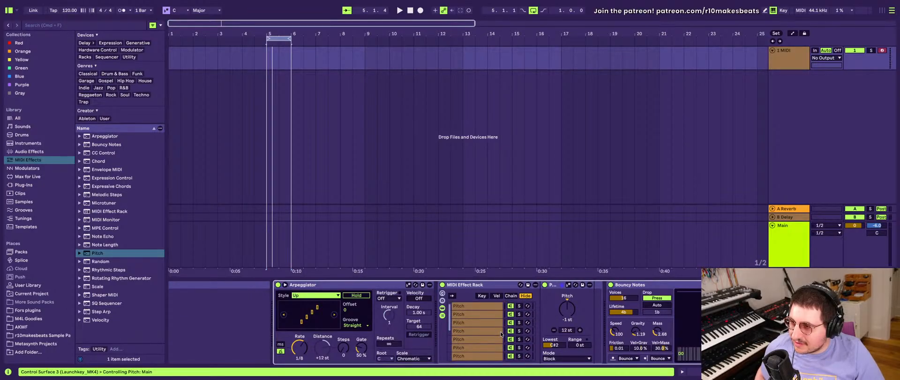
- Go through the duplicated chains in the MIDI Effect Rack and check their Pitch settings
{"action": "left_click", "coordinate": [475, 307]}
{"action": "key", "text": "Down"}
{"action": "key", "text": "Down"}
{"action": "key", "text": "Down"}
{"action": "key", "text": "Down"}
{"action": "key", "text": "Down"}
{"action": "key", "text": "Down"}
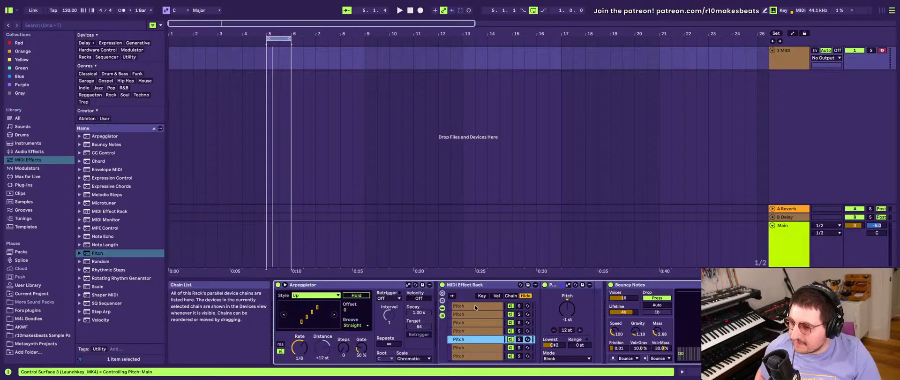
{"action": "key", "text": "Down"}
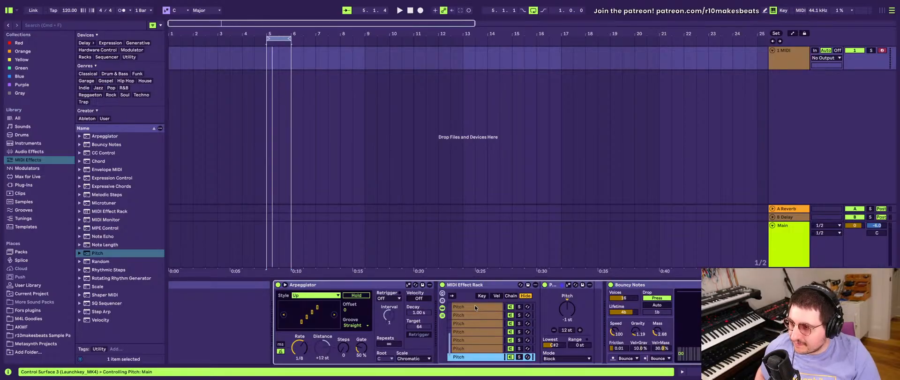
{"action": "key", "text": "Up"}
{"action": "key", "text": "Up"}
{"action": "key", "text": "Up"}
{"action": "key", "text": "Up"}
{"action": "key", "text": "Up"}
{"action": "key", "text": "Up"}
{"action": "key", "text": "Up"}
{"action": "key", "text": "Up"}
{"action": "key", "text": "Up"}
{"action": "key", "text": "Up"}
{"action": "key", "text": "Up"}
{"action": "key", "text": "Up"}
{"action": "key", "text": "Up"}
{"action": "key", "text": "Up"}
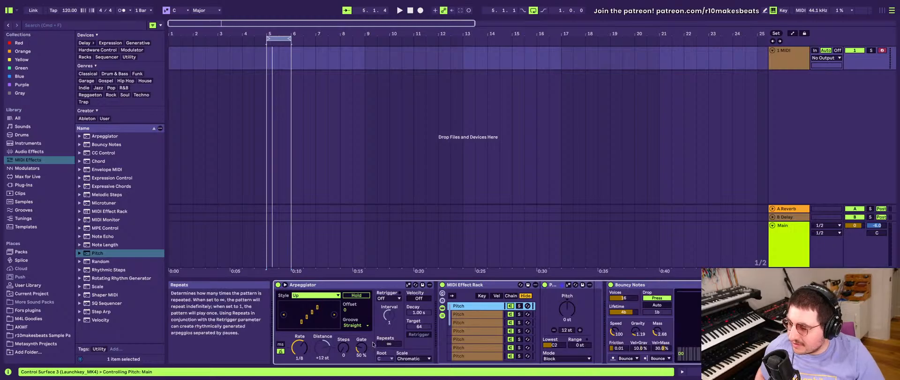
- Set the Arpeggiator's transpose Distance to +1 st and its Steps to 8
{"action": "left_click", "coordinate": [322, 346]}
{"action": "left_click_drag", "start_coordinate": [322, 346], "coordinate": [322, 365]}
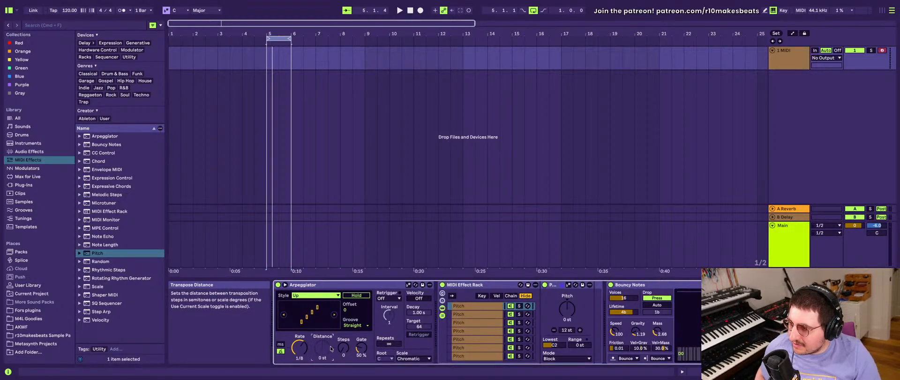
{"action": "left_click_drag", "start_coordinate": [343, 347], "coordinate": [344, 324]}
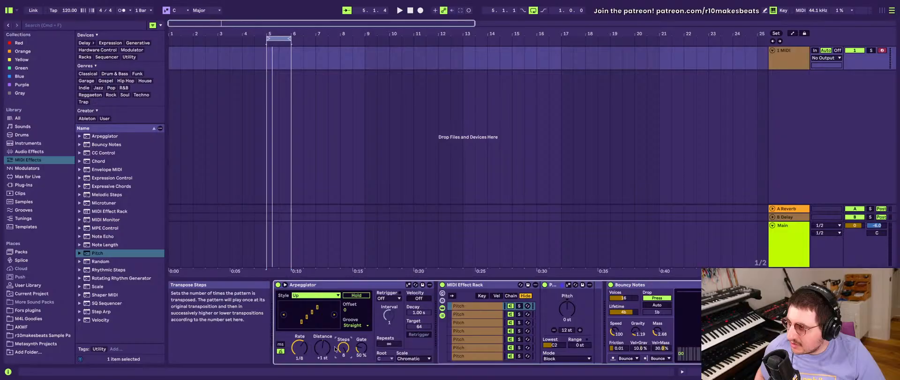
{"action": "left_click", "coordinate": [323, 347]}
- Delete the surplus Pitch chains so that eight remain, and hide the devices of the rack's first chain
{"action": "scroll", "coordinate": [466, 331], "scroll_direction": "down", "scroll_amount": 6}
{"action": "scroll", "coordinate": [466, 331], "scroll_direction": "up", "scroll_amount": 6}
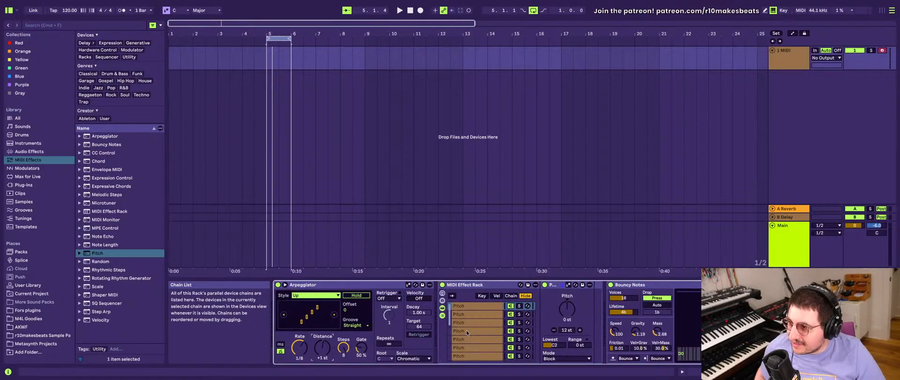
{"action": "left_click", "coordinate": [465, 306]}
{"action": "key", "text": "Down"}
{"action": "key", "text": "Down"}
{"action": "key", "text": "Down"}
{"action": "key", "text": "Down"}
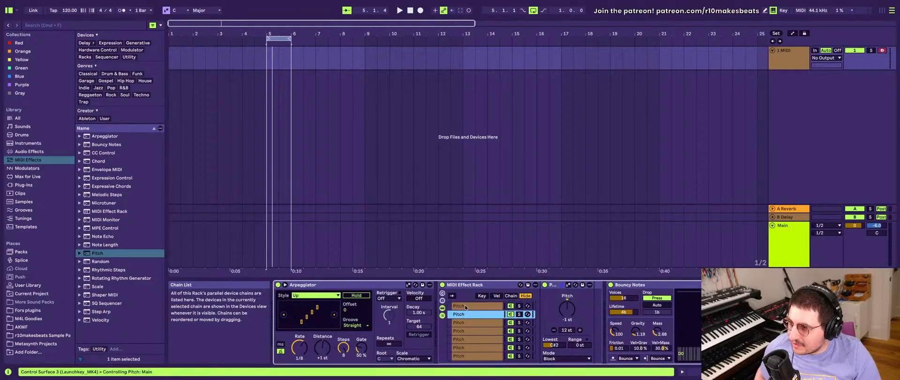
{"action": "key", "text": "Down"}
{"action": "key", "text": "Down"}
{"action": "key", "text": "Down"}
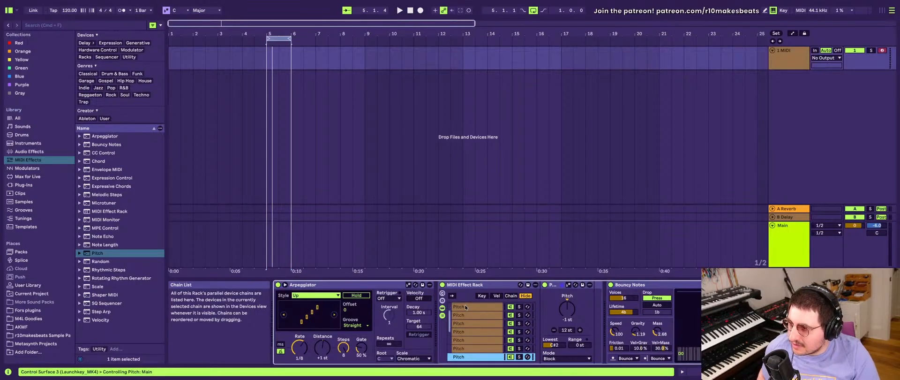
{"action": "key", "text": "shift+Up"}
{"action": "key", "text": "shift+Up"}
{"action": "key", "text": "shift+Up"}
{"action": "key", "text": "shift+Up"}
{"action": "key", "text": "shift+Up"}
{"action": "key", "text": "shift+Up"}
{"action": "key", "text": "shift+Up"}
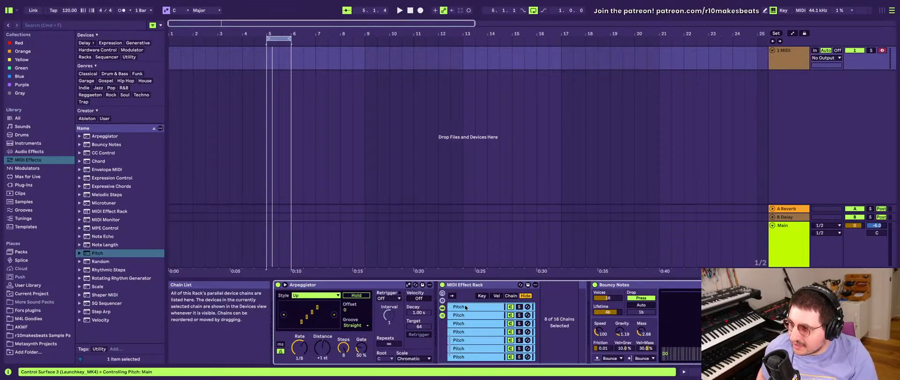
{"action": "key", "text": "Delete"}
{"action": "left_click", "coordinate": [466, 308]}
{"action": "scroll", "coordinate": [465, 308], "scroll_direction": "up", "scroll_amount": 2}
{"action": "double_click", "coordinate": [465, 307]}
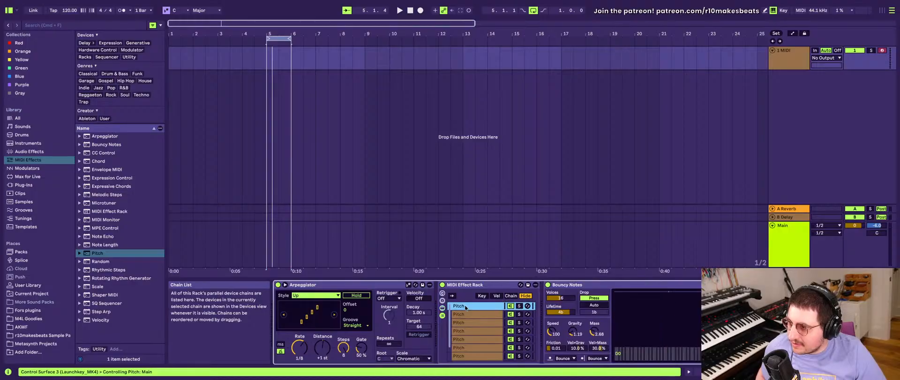
{"action": "left_click", "coordinate": [341, 348]}
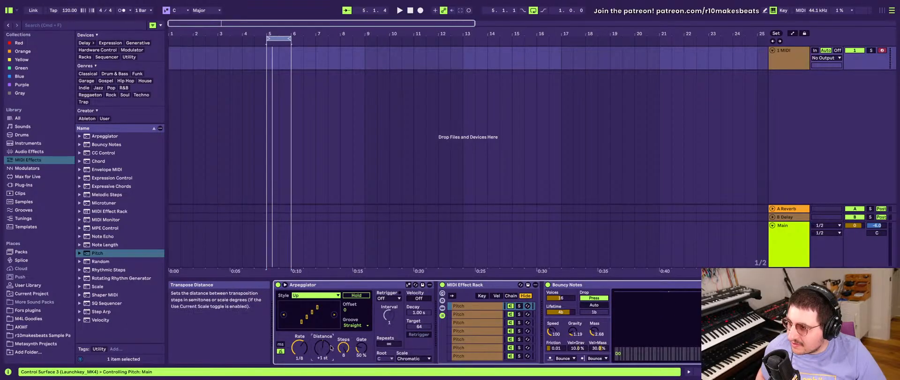
{"action": "left_click", "coordinate": [323, 348]}
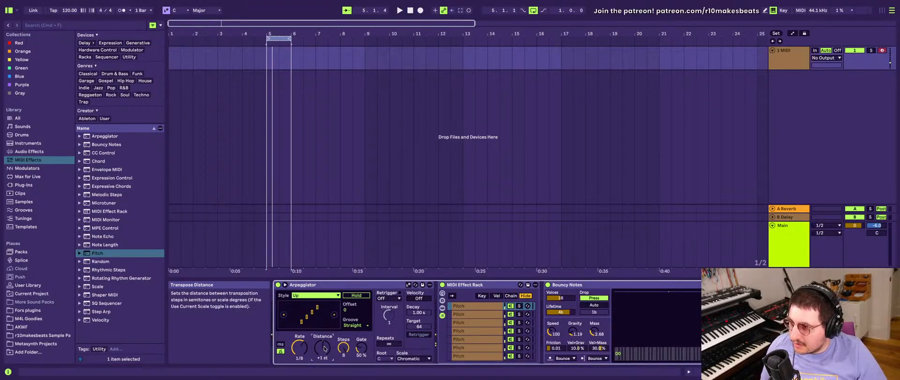
{"action": "scroll", "coordinate": [370, 328], "scroll_direction": "right", "scroll_amount": 1}
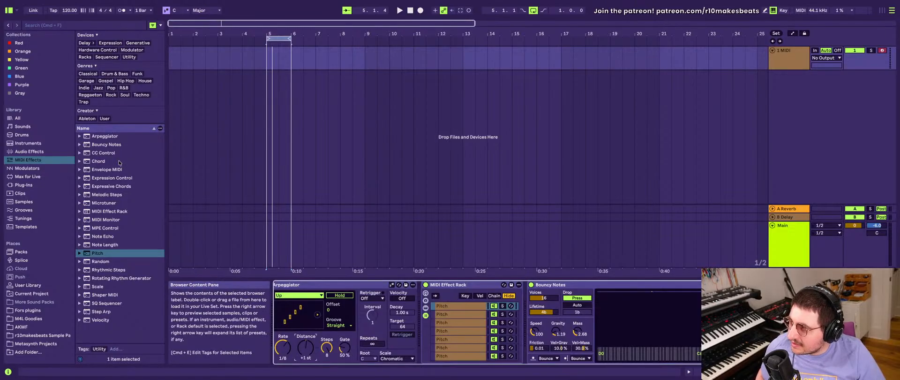
- Load the Fors Pivot plug-in onto the MIDI track and move its window clear of the device chain
{"action": "left_click", "coordinate": [42, 185]}
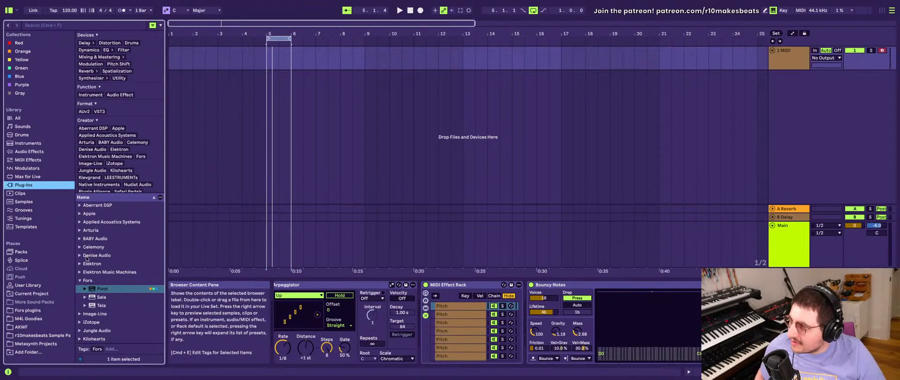
{"action": "left_click", "coordinate": [115, 290]}
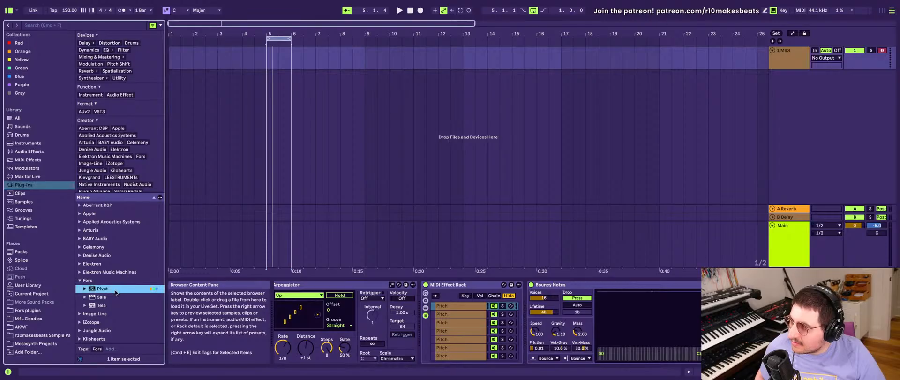
{"action": "double_click", "coordinate": [111, 290]}
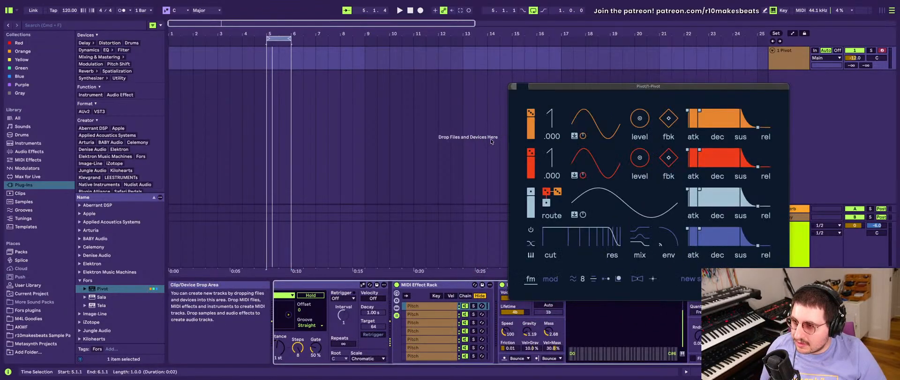
{"action": "left_click_drag", "start_coordinate": [590, 86], "coordinate": [423, 14]}
- Show the MIDI Effect Rack's macro controls and the Pitch device inside its second chain
{"action": "left_click", "coordinate": [457, 284]}
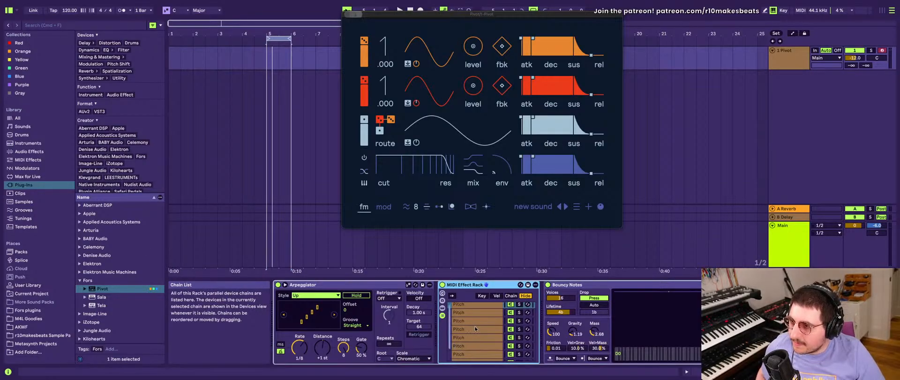
{"action": "left_click", "coordinate": [472, 314]}
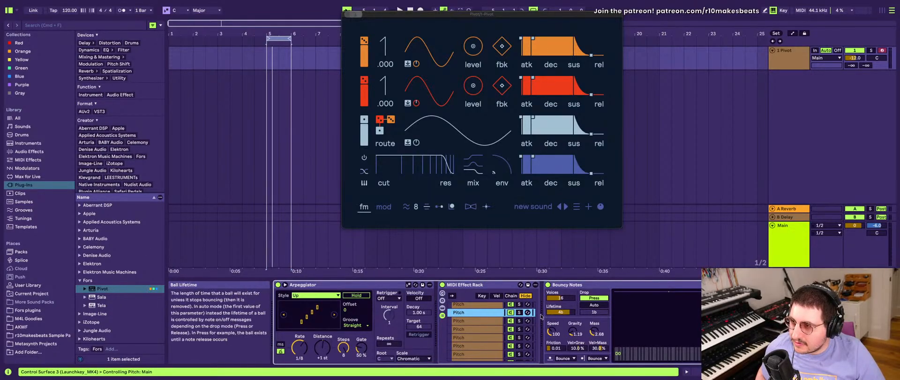
{"action": "left_click", "coordinate": [442, 293]}
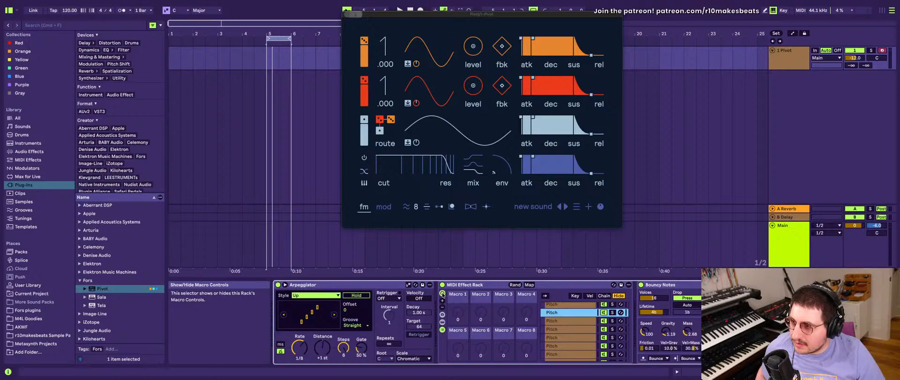
{"action": "left_click", "coordinate": [442, 322]}
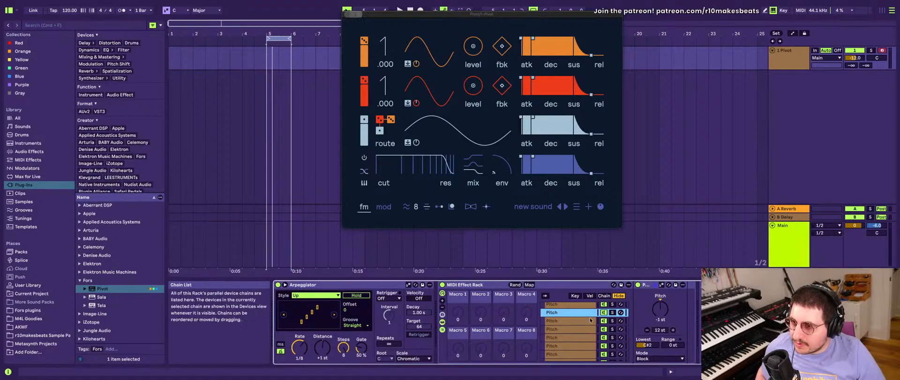
{"action": "left_click", "coordinate": [659, 304]}
{"action": "left_click", "coordinate": [646, 285]}
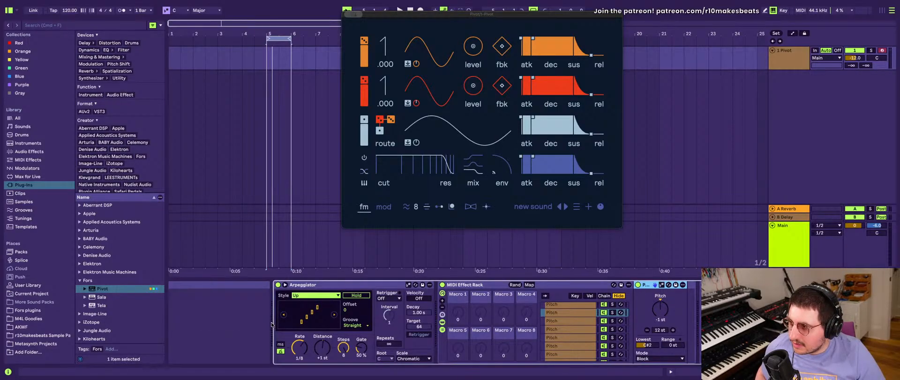
{"action": "key", "text": "super+d"}
{"action": "key", "text": "super+z"}
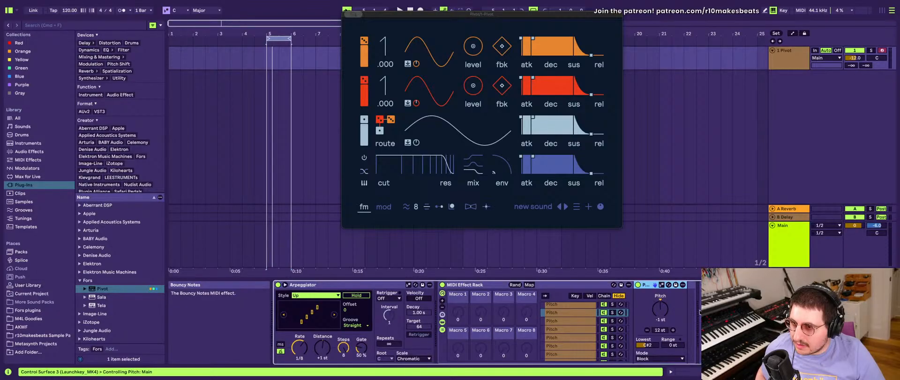
{"action": "left_click", "coordinate": [690, 243]}
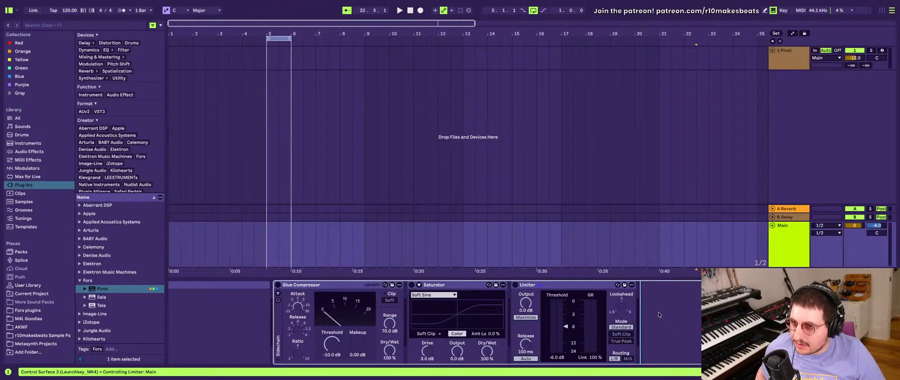
{"action": "left_click", "coordinate": [790, 55]}
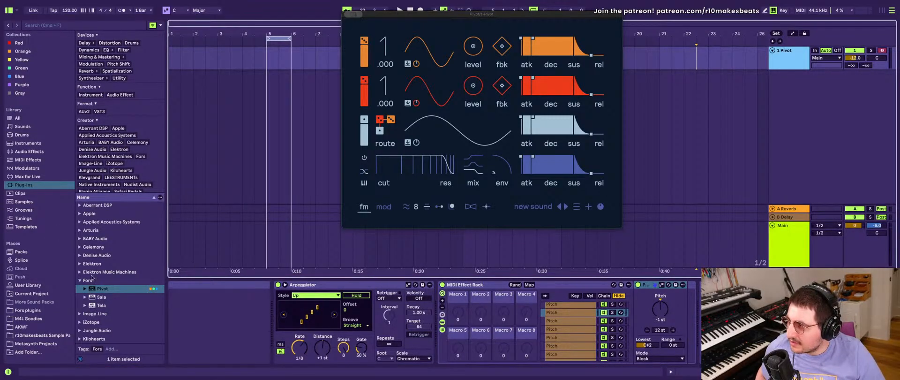
- Insert a Pitch device from the MIDI Effects at the start of the chain, before the Arpeggiator
{"action": "left_click", "coordinate": [23, 151]}
{"action": "left_click", "coordinate": [23, 167]}
{"action": "left_click", "coordinate": [26, 177]}
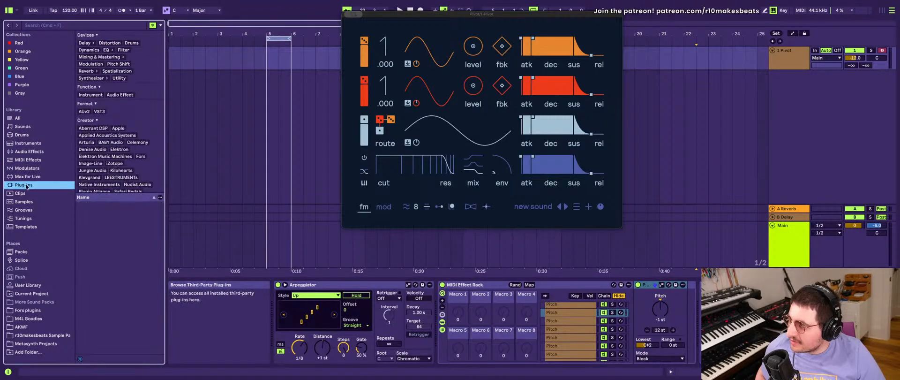
{"action": "left_click", "coordinate": [24, 168]}
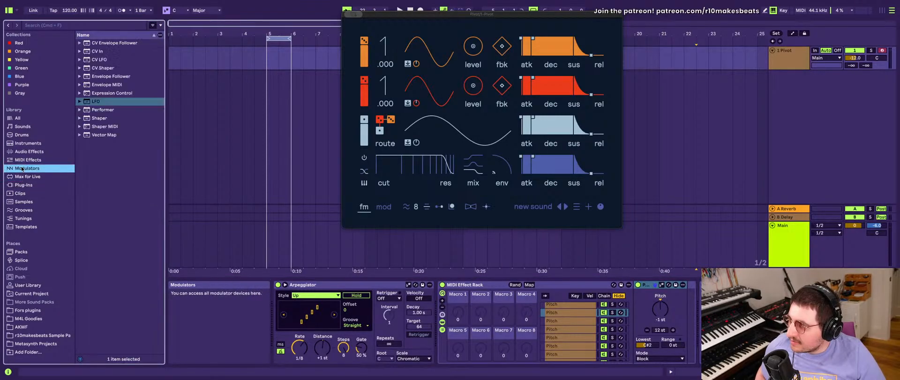
{"action": "left_click", "coordinate": [28, 160]}
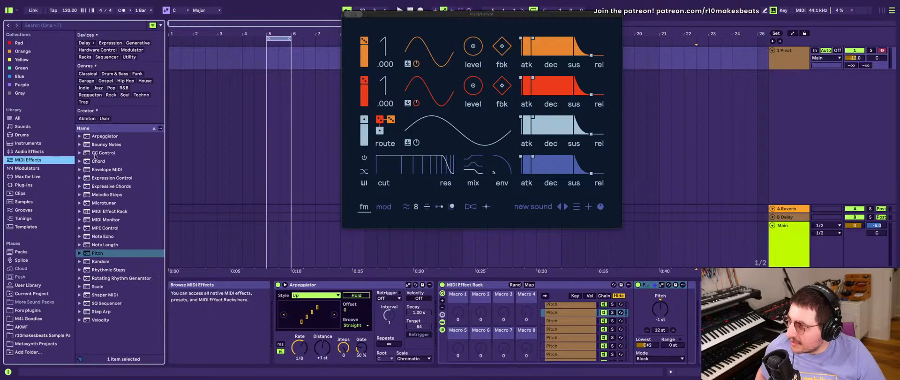
{"action": "left_click_drag", "start_coordinate": [108, 251], "coordinate": [280, 313]}
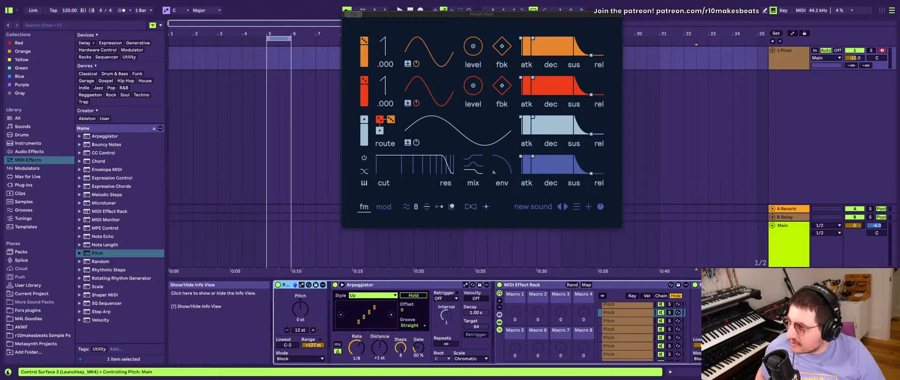
- Hide the Info View, and set the new Pitch device's Range to 0 st and its Mode to Fold
{"action": "key", "text": "shift+question"}
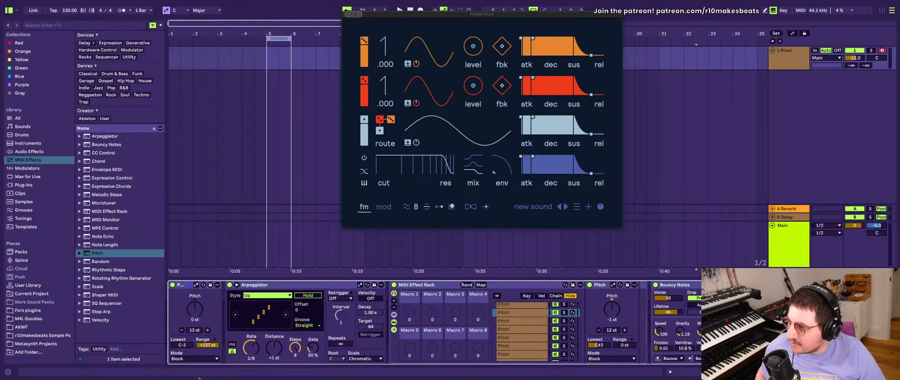
{"action": "left_click", "coordinate": [204, 359]}
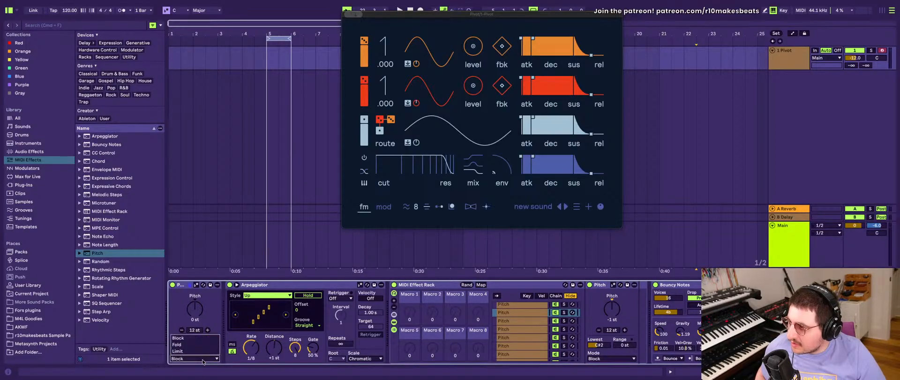
{"action": "left_click", "coordinate": [198, 346]}
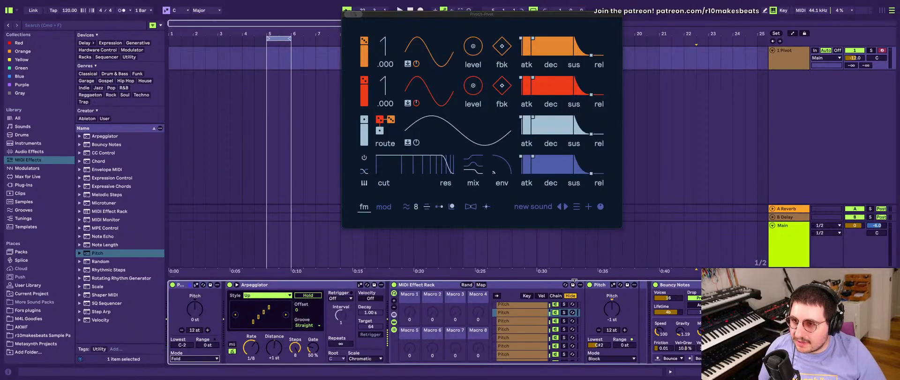
- Delete the MIDI Effect Rack with Bouncy Notes switched off, and reactivate Bouncy Notes
{"action": "scroll", "coordinate": [622, 309], "scroll_direction": "right", "scroll_amount": 5}
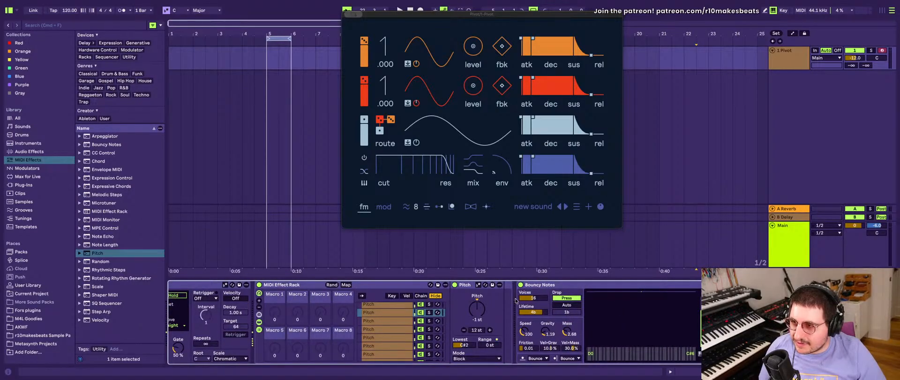
{"action": "scroll", "coordinate": [497, 307], "scroll_direction": "left", "scroll_amount": 4}
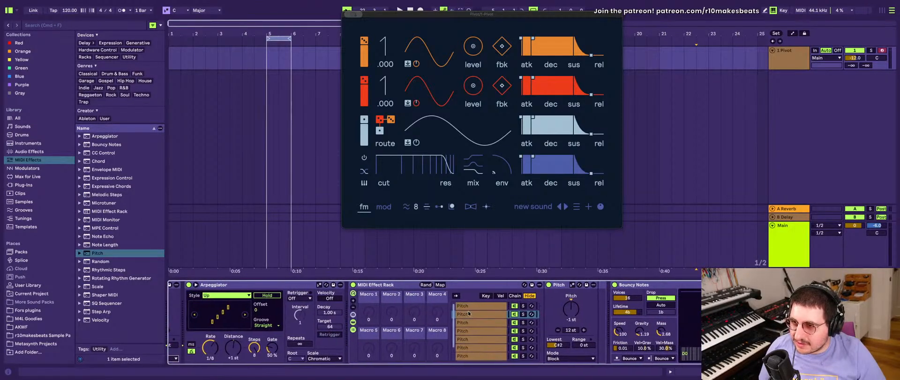
{"action": "scroll", "coordinate": [476, 311], "scroll_direction": "right", "scroll_amount": 4}
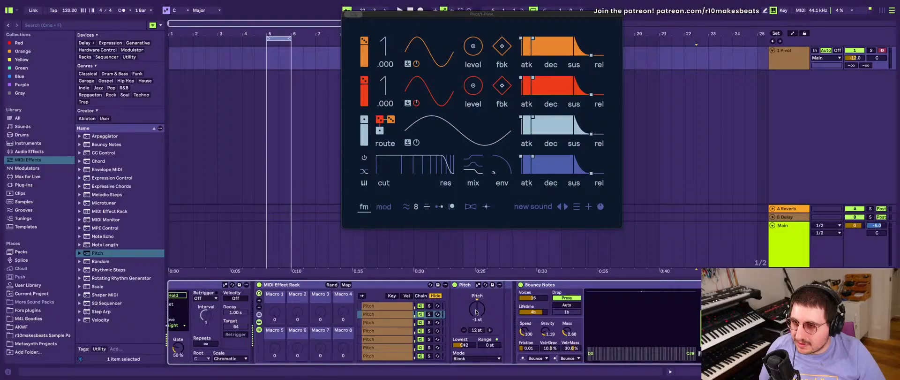
{"action": "left_click", "coordinate": [520, 284]}
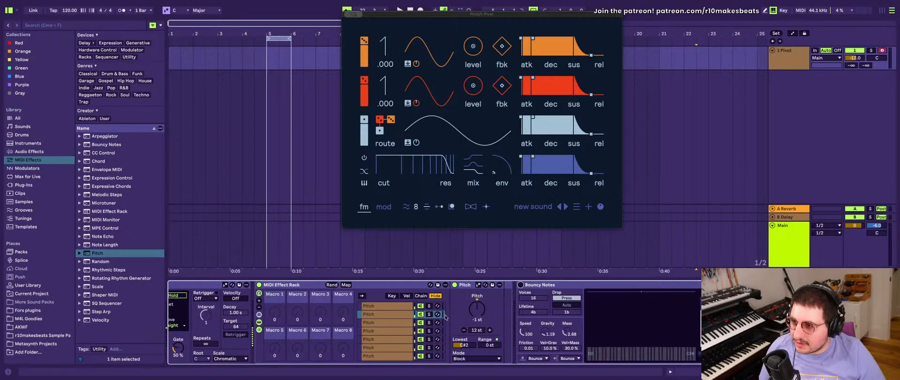
{"action": "scroll", "coordinate": [445, 317], "scroll_direction": "left", "scroll_amount": 5}
{"action": "left_click", "coordinate": [376, 284]}
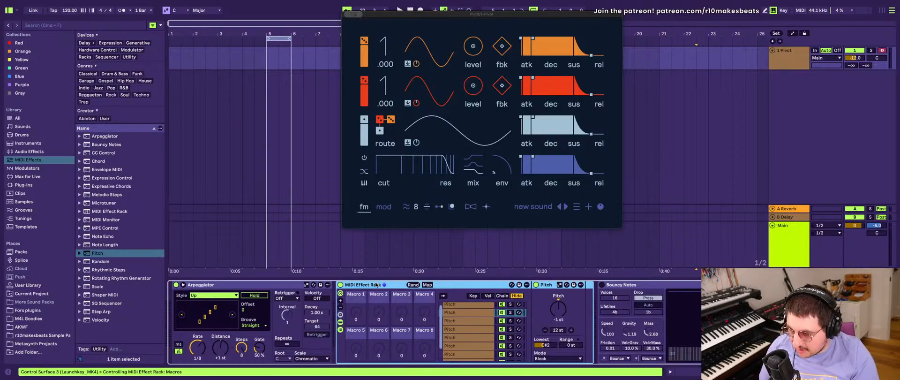
{"action": "key", "text": "Delete"}
{"action": "left_click", "coordinate": [340, 284]}
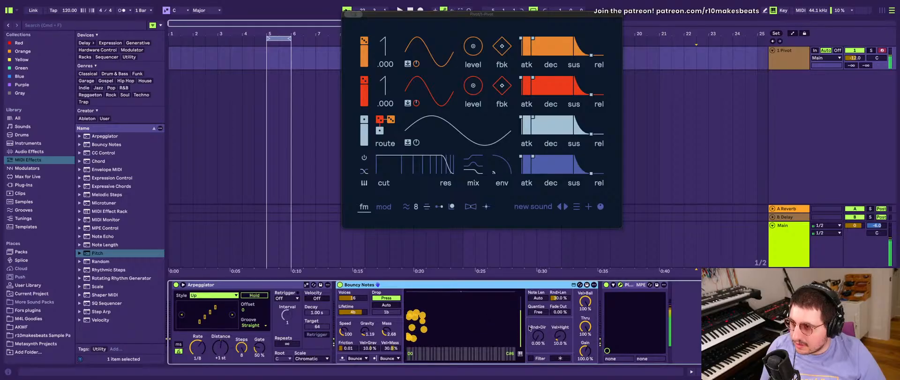
- Lower the Bouncy Notes Speed to 6.52 and raise the Pitch device's Lowest note to C2
{"action": "left_click", "coordinate": [344, 332]}
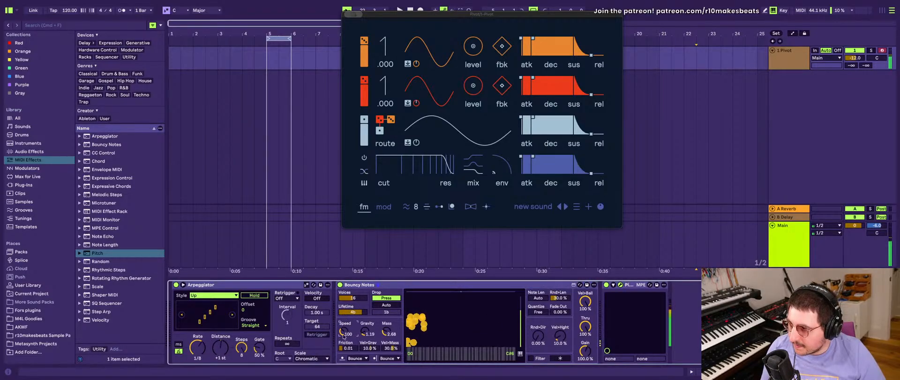
{"action": "left_click_drag", "start_coordinate": [344, 336], "coordinate": [344, 370]}
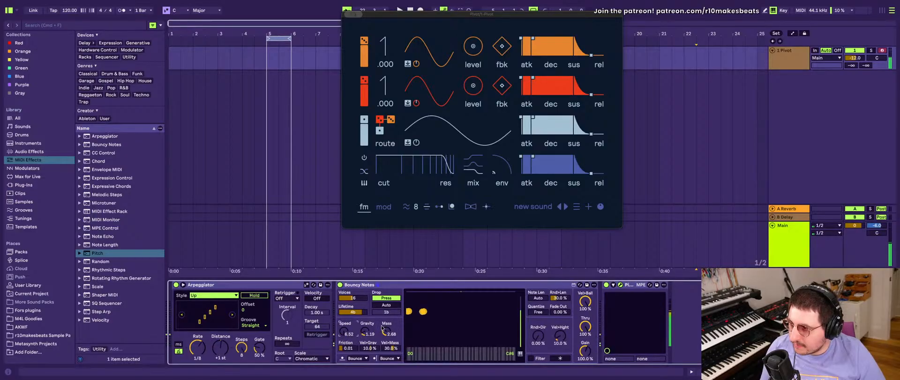
{"action": "scroll", "coordinate": [322, 325], "scroll_direction": "left", "scroll_amount": 3}
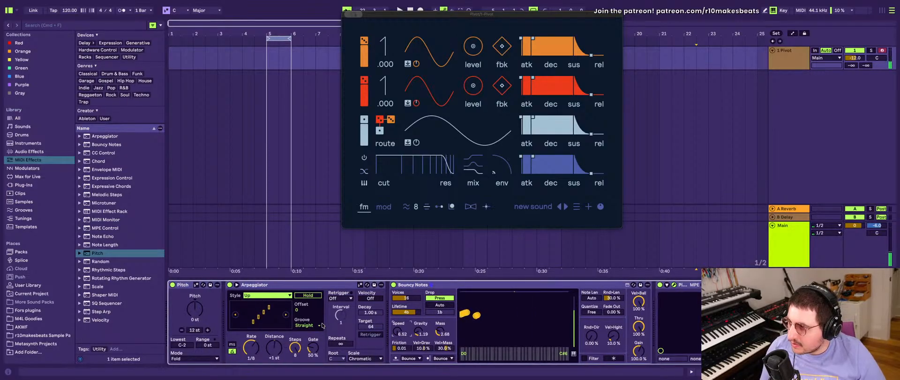
{"action": "left_click_drag", "start_coordinate": [178, 346], "coordinate": [177, 329]}
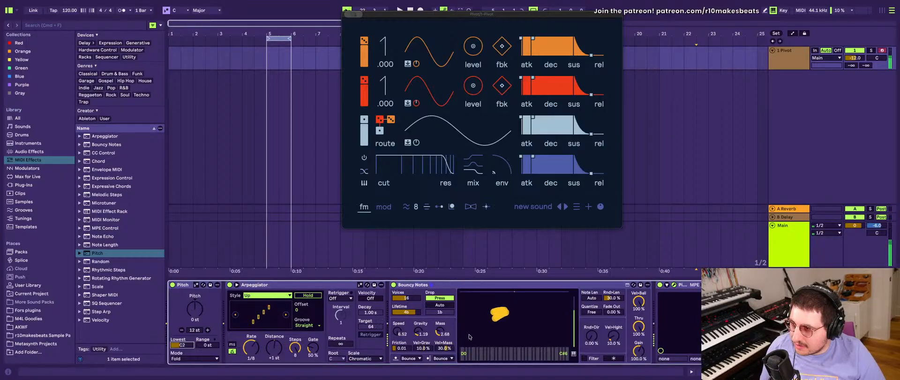
- Set the Bouncy Notes Speed to 93.6, Mass to 1.00 and Gravity to 2.47
{"action": "left_click_drag", "start_coordinate": [398, 332], "coordinate": [397, 296]}
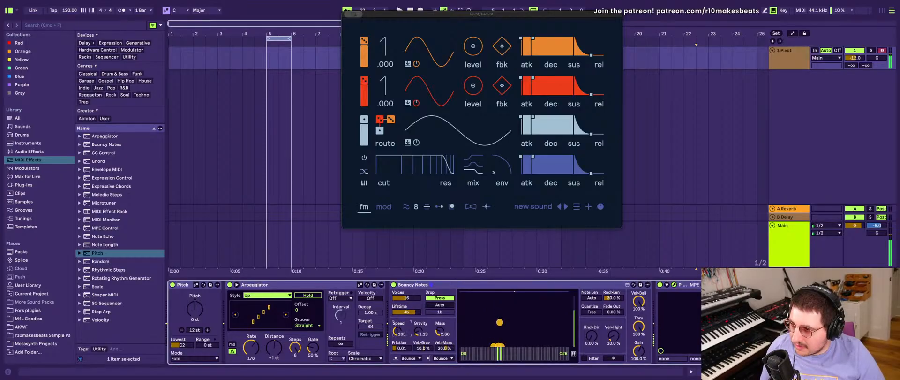
{"action": "left_click_drag", "start_coordinate": [397, 331], "coordinate": [398, 355]}
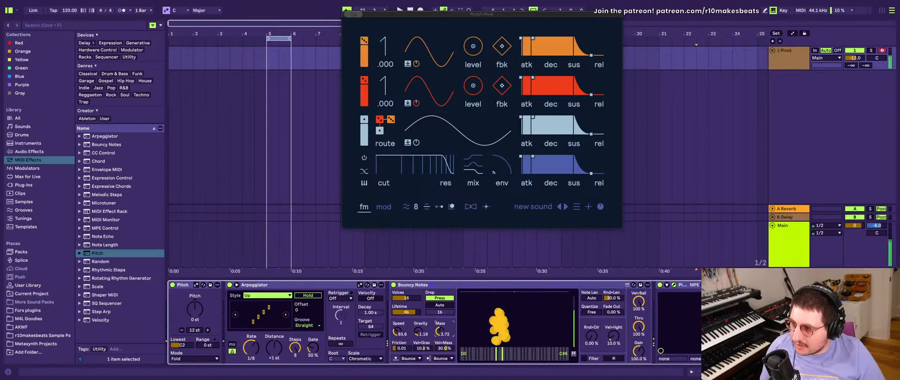
{"action": "left_click_drag", "start_coordinate": [440, 331], "coordinate": [440, 354]}
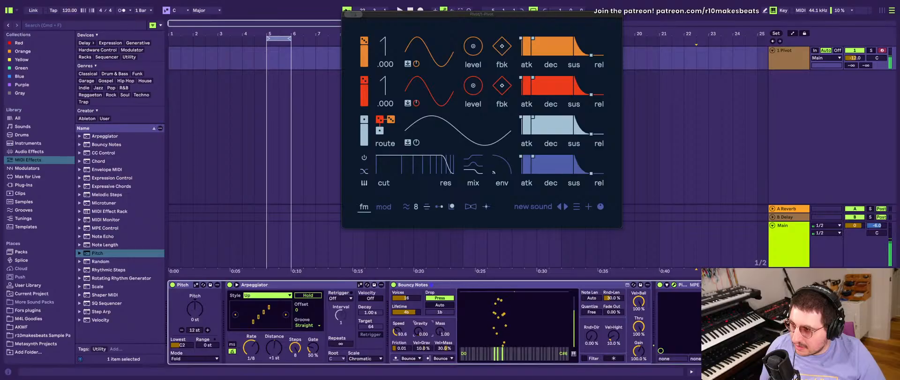
{"action": "left_click_drag", "start_coordinate": [418, 331], "coordinate": [413, 328]}
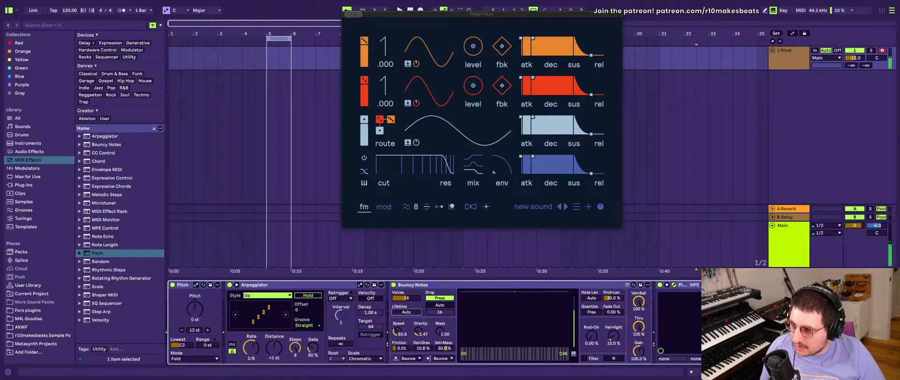
- Shorten the Lifetime in Bouncy Notes, and set its Drop mode to Release with Auto enabled
{"action": "left_click_drag", "start_coordinate": [406, 312], "coordinate": [406, 308]}
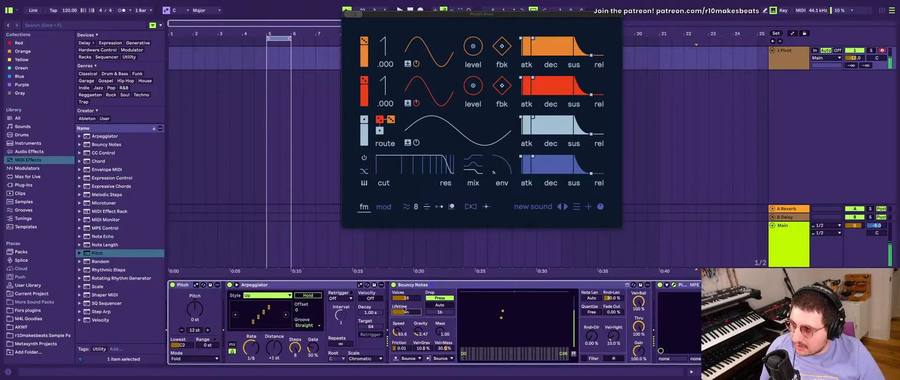
{"action": "left_click_drag", "start_coordinate": [406, 299], "coordinate": [406, 309]}
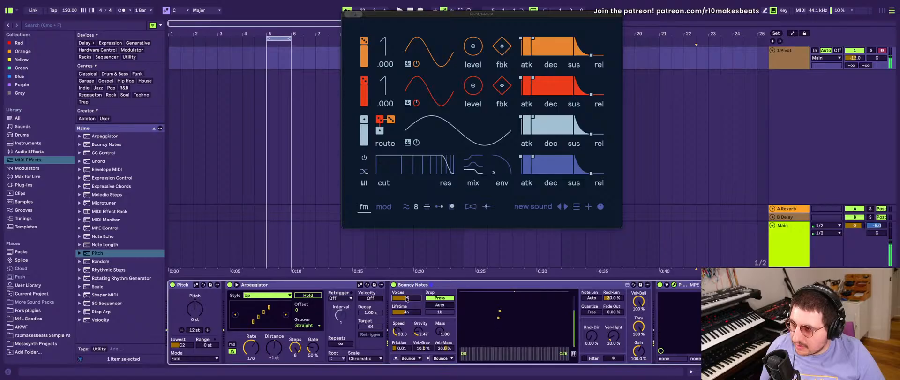
{"action": "left_click", "coordinate": [440, 305]}
{"action": "left_click", "coordinate": [441, 299]}
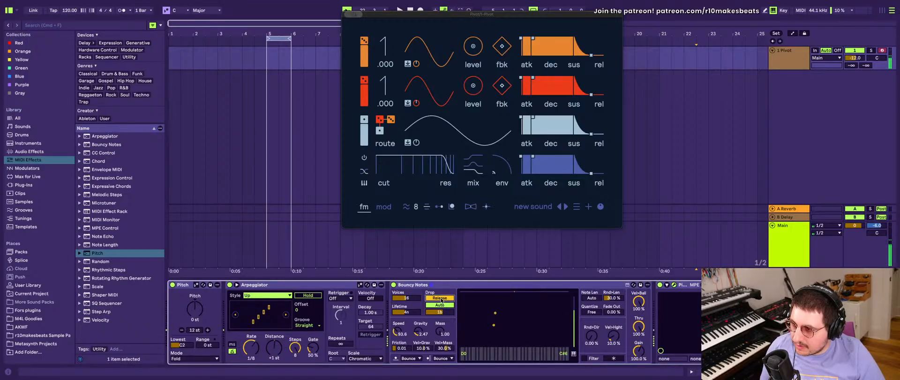
{"action": "left_click_drag", "start_coordinate": [414, 316], "coordinate": [414, 300]}
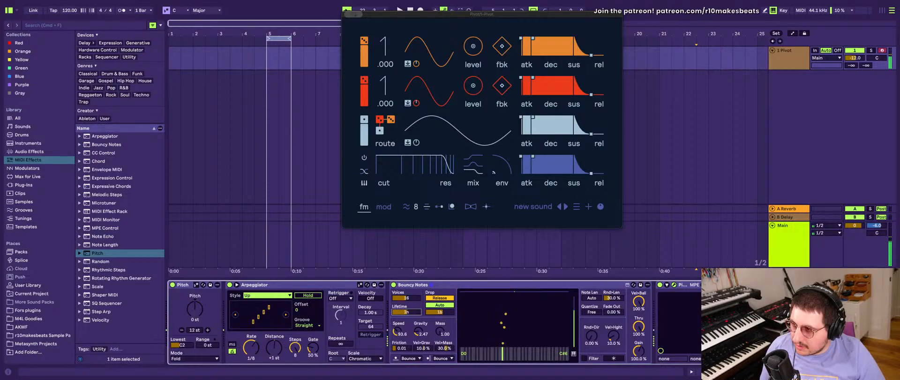
{"action": "left_click_drag", "start_coordinate": [414, 300], "coordinate": [415, 314]}
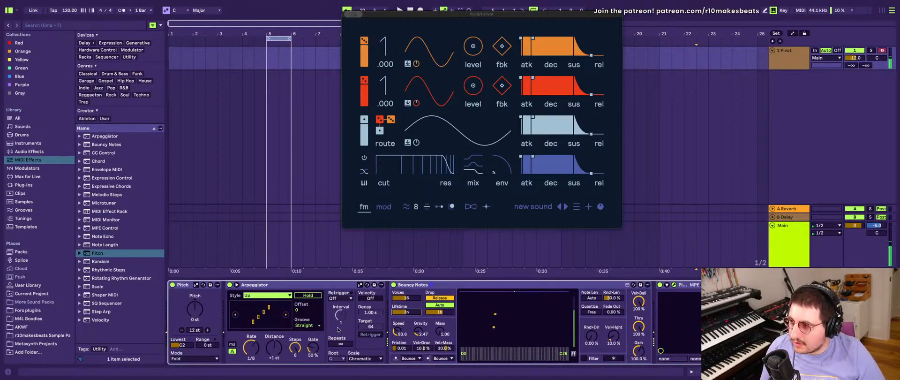
{"action": "scroll", "coordinate": [330, 329], "scroll_direction": "right", "scroll_amount": 3}
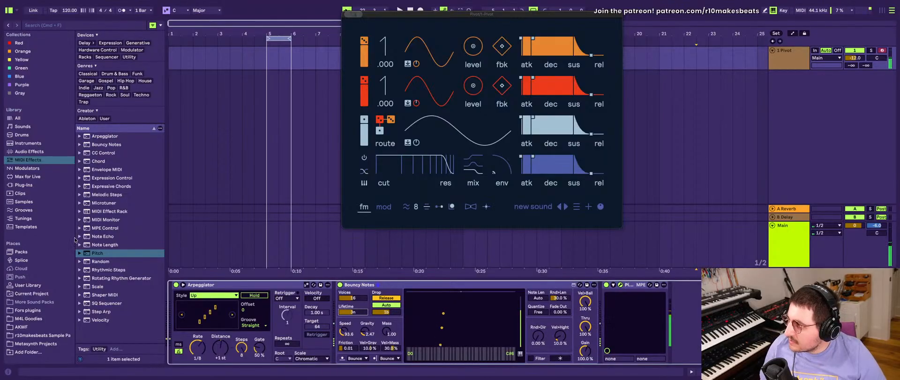
- Switch off Bouncy Notes and insert a Pitch device between the Arpeggiator and Bouncy Notes
{"action": "left_click", "coordinate": [82, 250]}
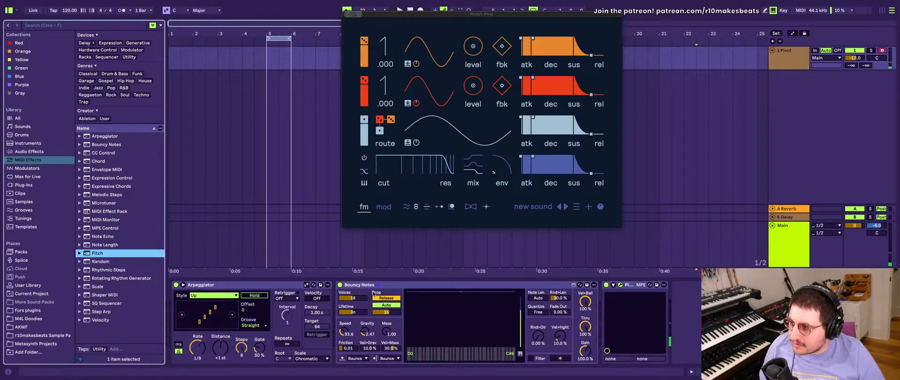
{"action": "left_click", "coordinate": [341, 285]}
{"action": "left_click", "coordinate": [340, 284]}
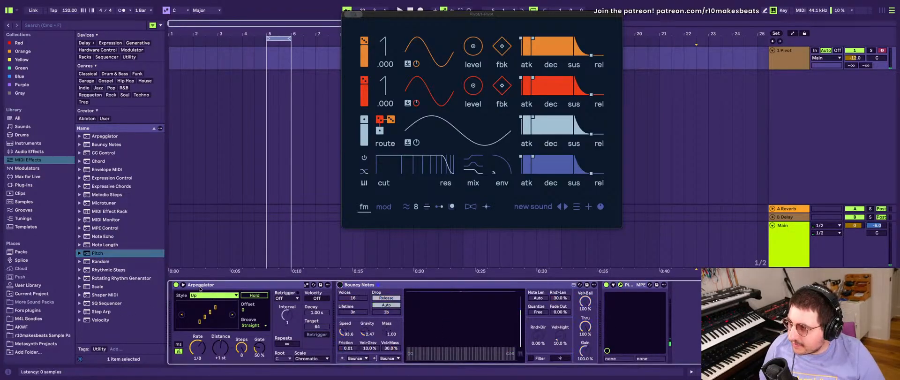
{"action": "left_click", "coordinate": [112, 254]}
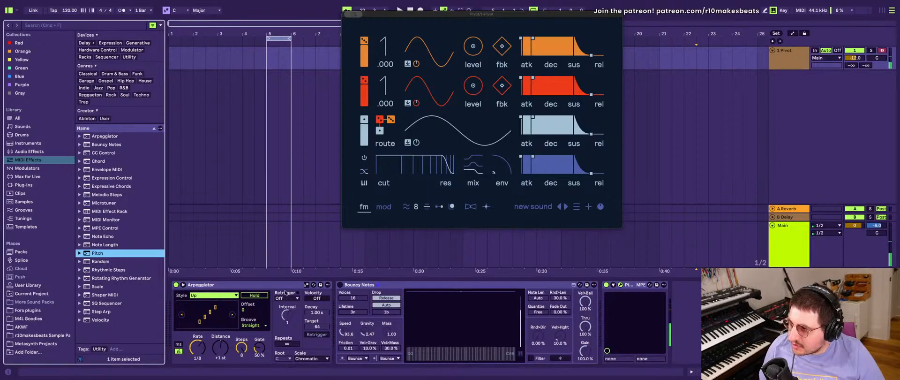
{"action": "left_click", "coordinate": [377, 287]}
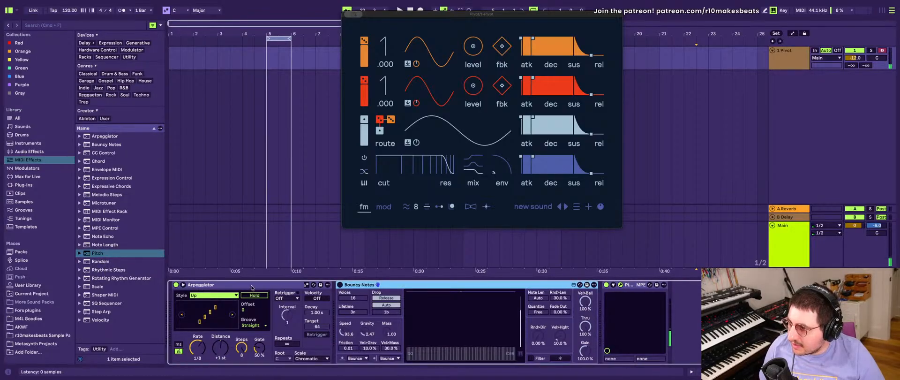
{"action": "left_click", "coordinate": [98, 286]}
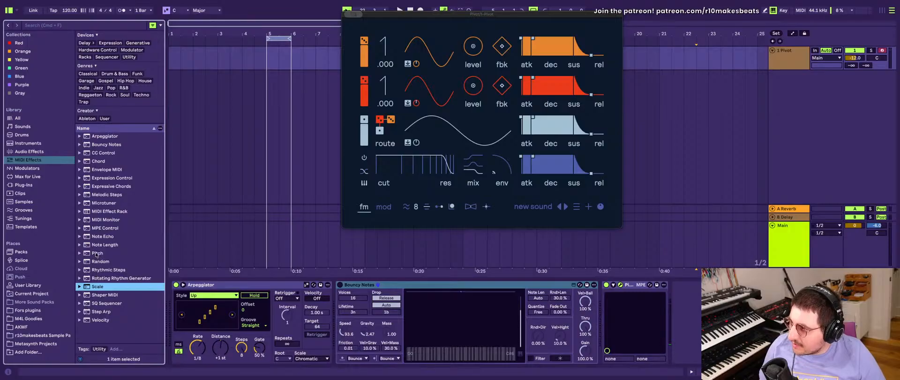
{"action": "left_click_drag", "start_coordinate": [96, 255], "coordinate": [401, 322]}
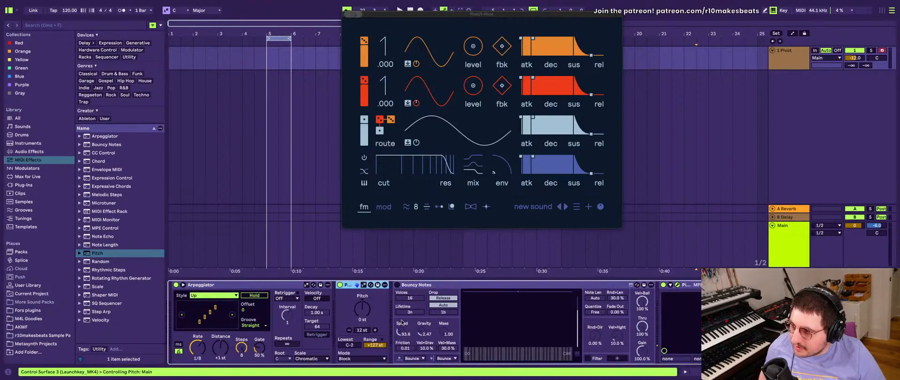
- Group the new Pitch device into a MIDI Effect Rack, with Mode Block, Lowest C2 and Range 0 st
{"action": "key", "text": "super+g"}
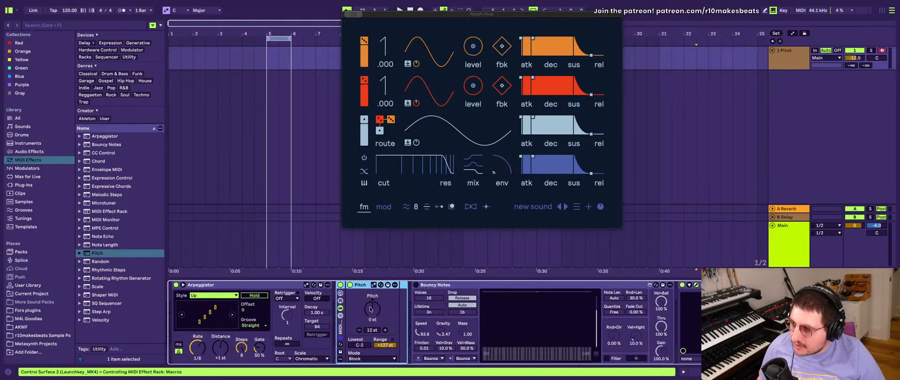
{"action": "left_click", "coordinate": [360, 359]}
{"action": "left_click", "coordinate": [358, 338]}
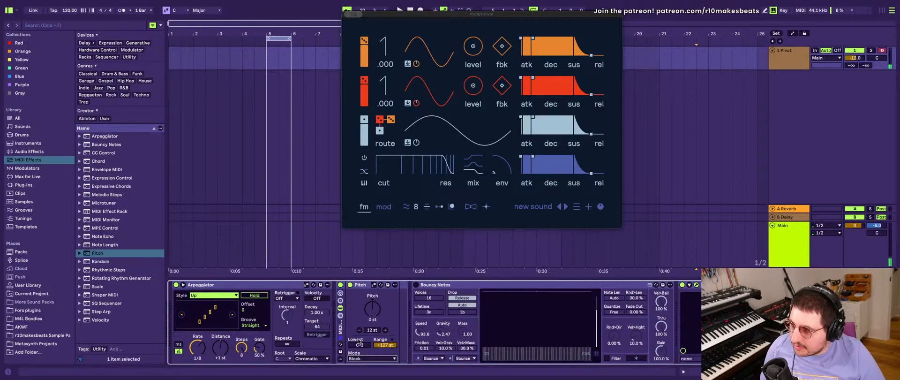
{"action": "left_click", "coordinate": [368, 346]}
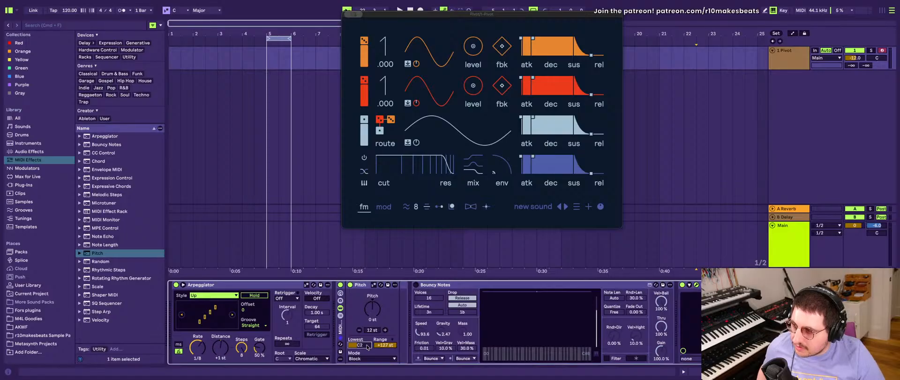
{"action": "left_click_drag", "start_coordinate": [379, 346], "coordinate": [379, 351]}
{"action": "left_click", "coordinate": [372, 314]}
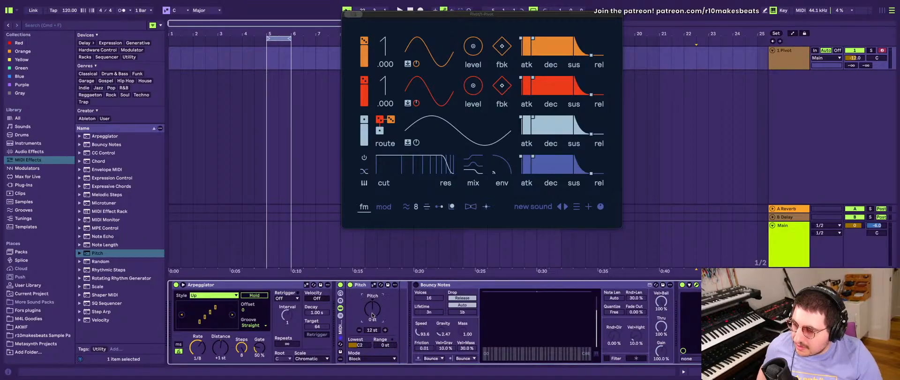
- Show the rack's chain list and duplicate the Pitch chain until there are five chains
{"action": "left_click", "coordinate": [342, 315]}
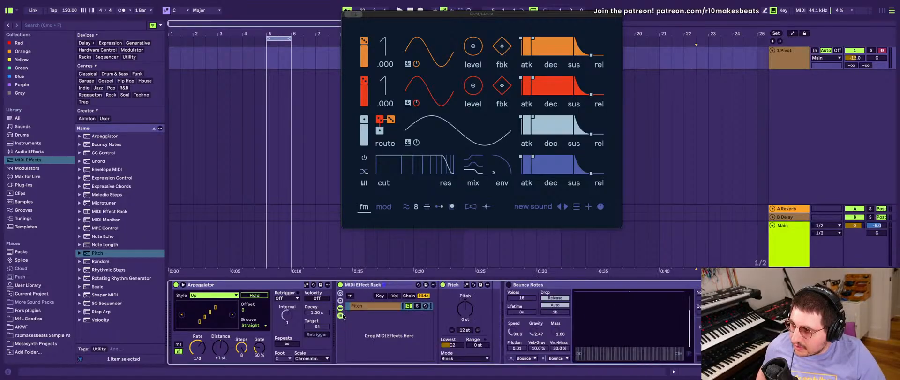
{"action": "left_click", "coordinate": [374, 307]}
{"action": "key", "text": "super+d"}
{"action": "key", "text": "super+d"}
{"action": "key", "text": "super+d"}
{"action": "key", "text": "super+d"}
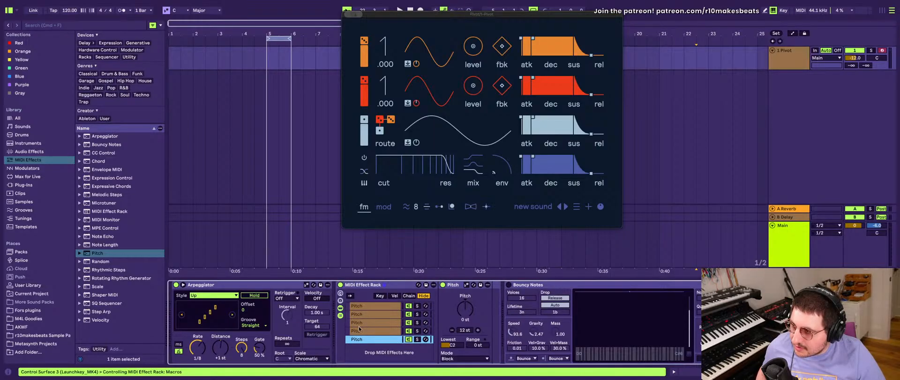
- Duplicate the first four Pitch chains together in the rack, and select the first chain in the list
{"action": "left_click", "coordinate": [359, 330]}
{"action": "left_click", "coordinate": [362, 306], "text": "shift"}
{"action": "key", "text": "super+d"}
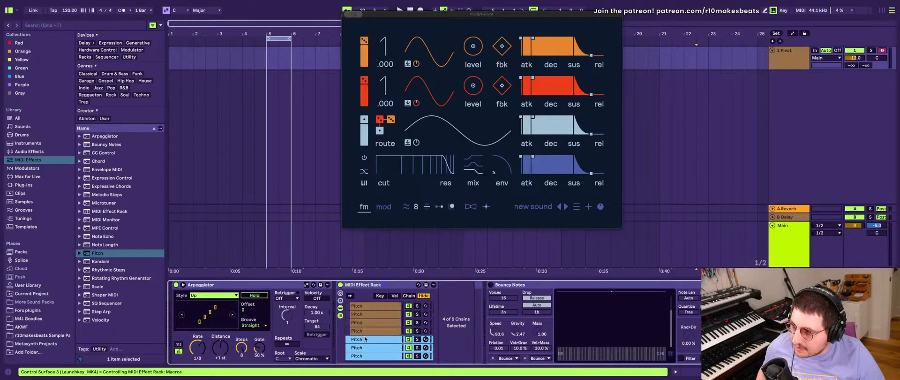
{"action": "scroll", "coordinate": [366, 340], "scroll_direction": "down", "scroll_amount": 3}
{"action": "left_click", "coordinate": [365, 347]}
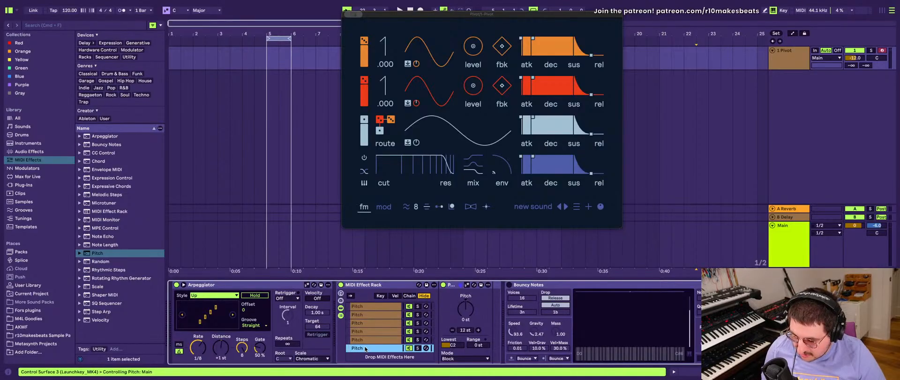
{"action": "scroll", "coordinate": [365, 310], "scroll_direction": "up", "scroll_amount": 3}
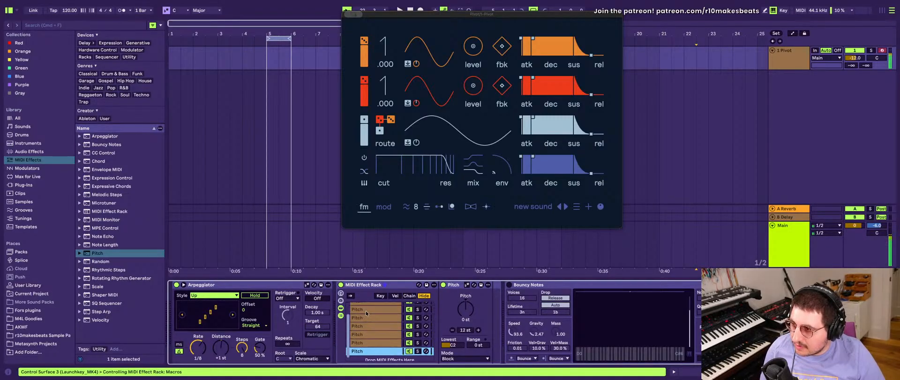
{"action": "left_click", "coordinate": [366, 306]}
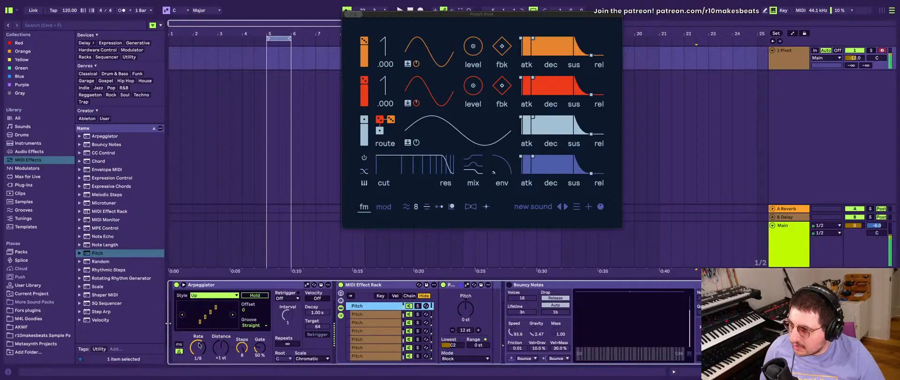
- Set the Arpeggiator Rate to 1/16
{"action": "scroll", "coordinate": [200, 345], "scroll_direction": "left", "scroll_amount": 2}
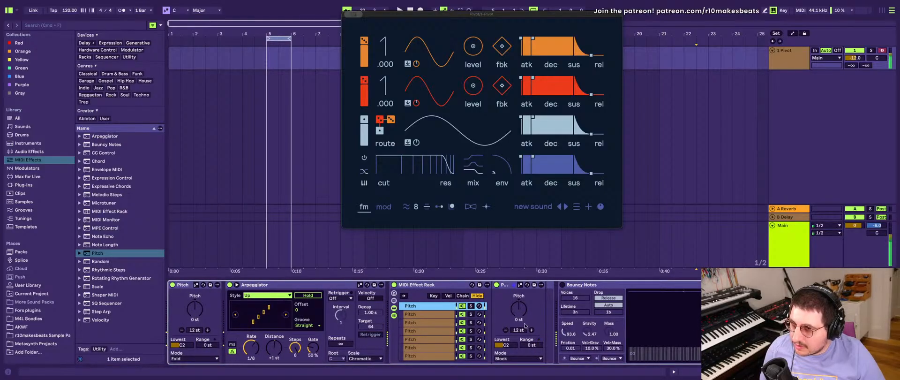
{"action": "scroll", "coordinate": [561, 322], "scroll_direction": "right", "scroll_amount": 1}
{"action": "scroll", "coordinate": [561, 322], "scroll_direction": "left", "scroll_amount": 1}
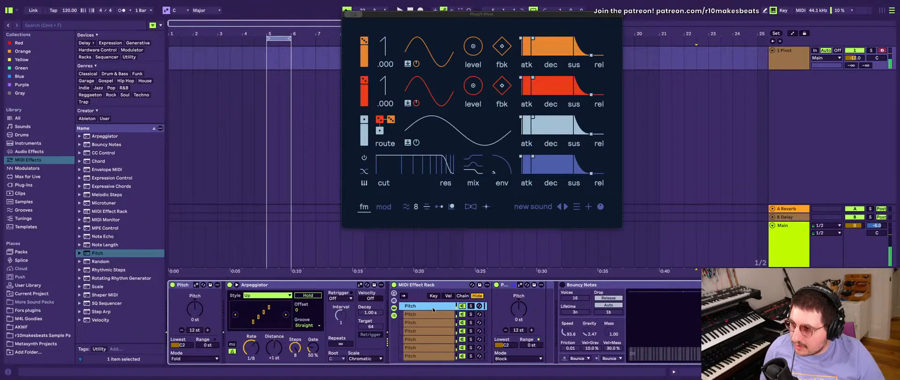
{"action": "left_click", "coordinate": [251, 345]}
{"action": "left_click_drag", "start_coordinate": [252, 345], "coordinate": [252, 347]}
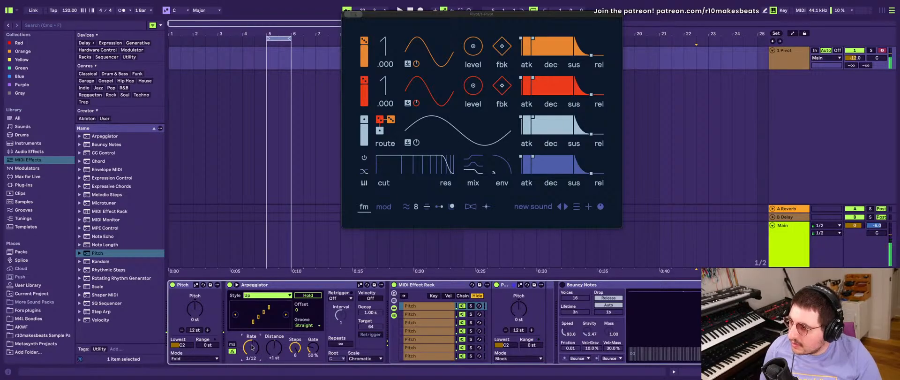
- Delete the Bouncy Notes device that follows the MIDI Effect Rack
{"action": "left_click", "coordinate": [422, 314]}
{"action": "scroll", "coordinate": [515, 305], "scroll_direction": "right", "scroll_amount": 2}
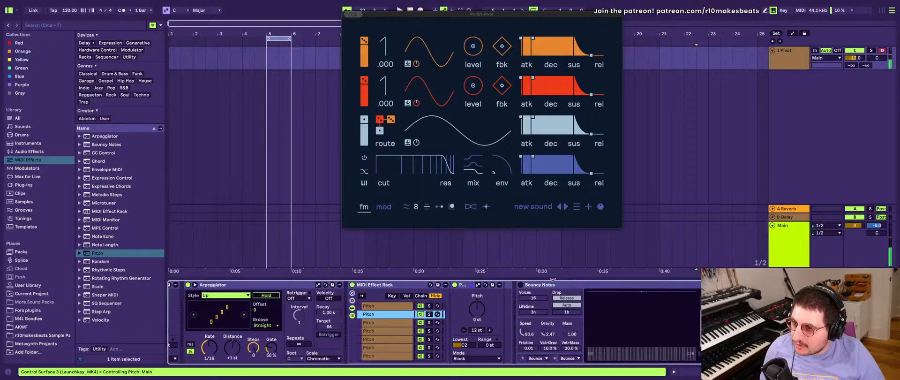
{"action": "left_click", "coordinate": [579, 287]}
{"action": "key", "text": "Delete"}
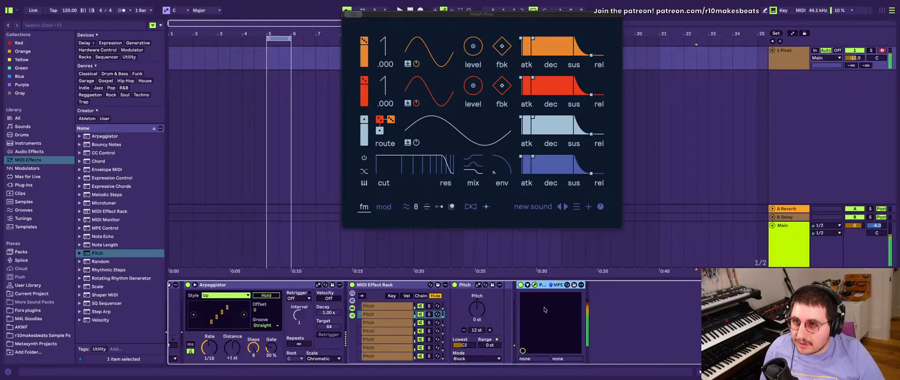
- Set the Lowest note to C#2 in the rack's second Pitch chain and to D2 in the third
{"action": "scroll", "coordinate": [257, 333], "scroll_direction": "left", "scroll_amount": 2}
{"action": "scroll", "coordinate": [257, 334], "scroll_direction": "left", "scroll_amount": 2}
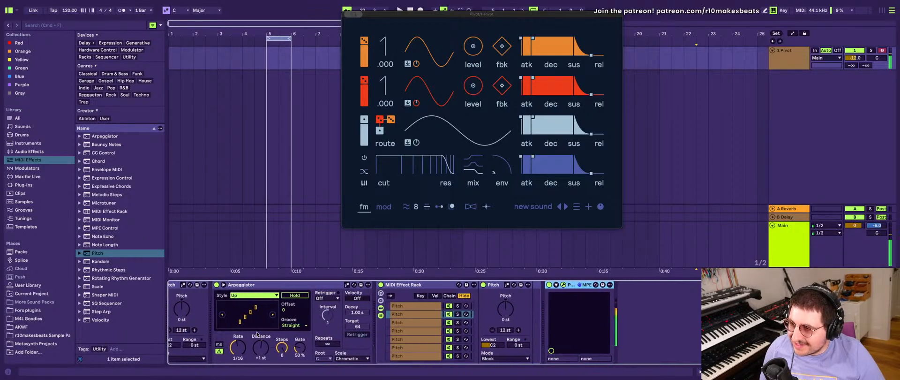
{"action": "left_click", "coordinate": [441, 306]}
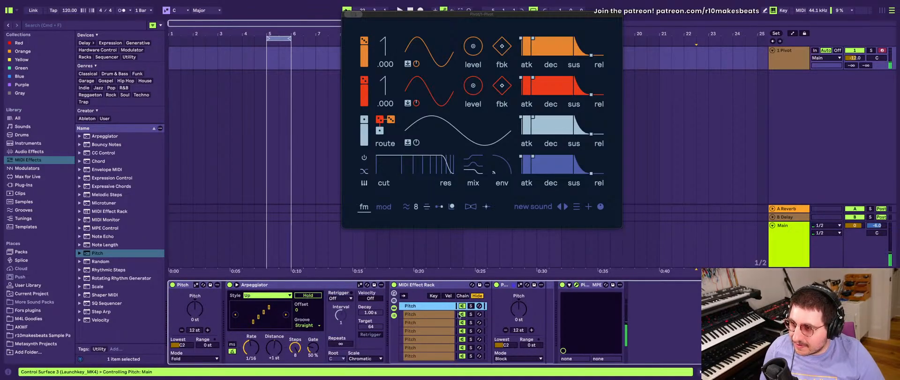
{"action": "left_click", "coordinate": [442, 313]}
{"action": "left_click", "coordinate": [504, 344]}
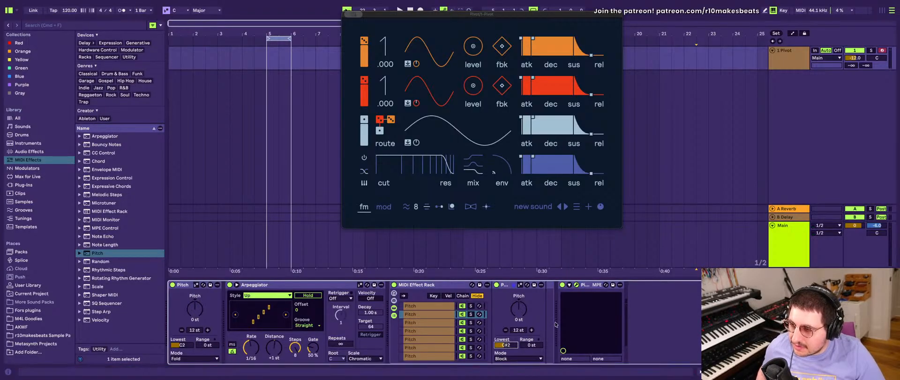
{"action": "left_click", "coordinate": [427, 322]}
{"action": "left_click", "coordinate": [513, 345]}
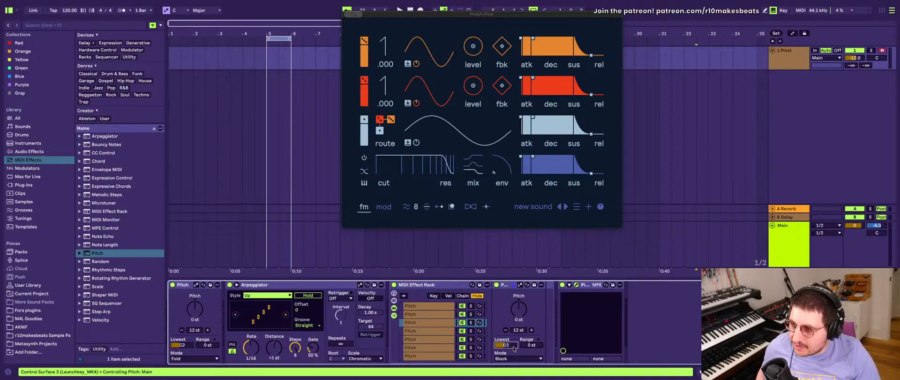
- Lower the Pitch amount of the second chain, and set the third chain's Pitch to -2 st
{"action": "left_click", "coordinate": [429, 314]}
{"action": "left_click", "coordinate": [520, 310]}
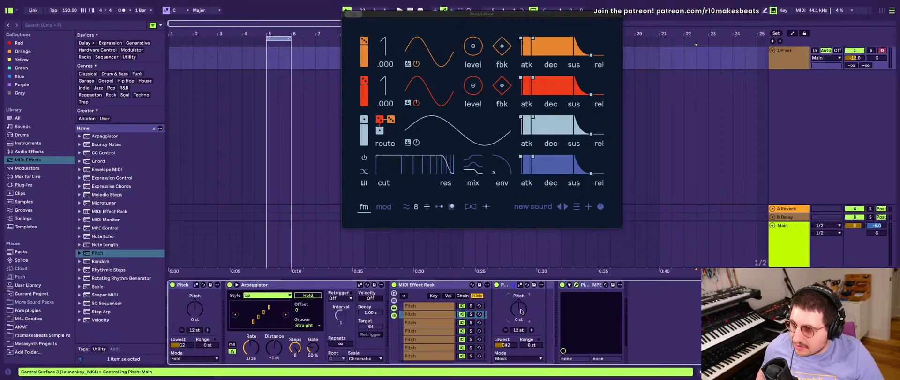
{"action": "left_click", "coordinate": [427, 322]}
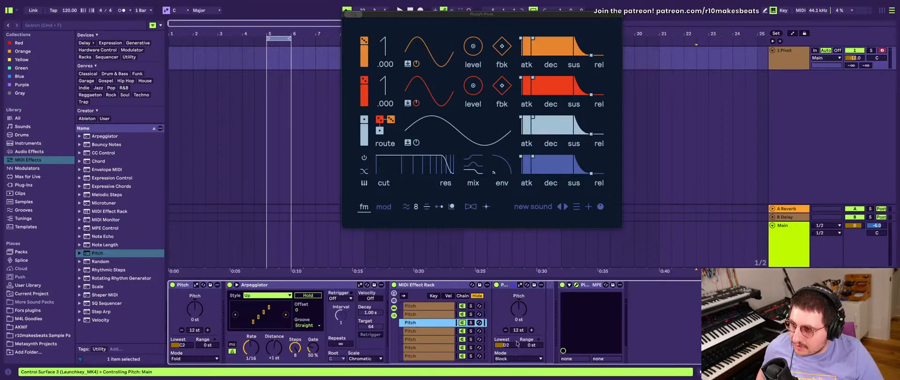
{"action": "left_click", "coordinate": [525, 309]}
{"action": "key", "text": "Down"}
{"action": "key", "text": "Down"}
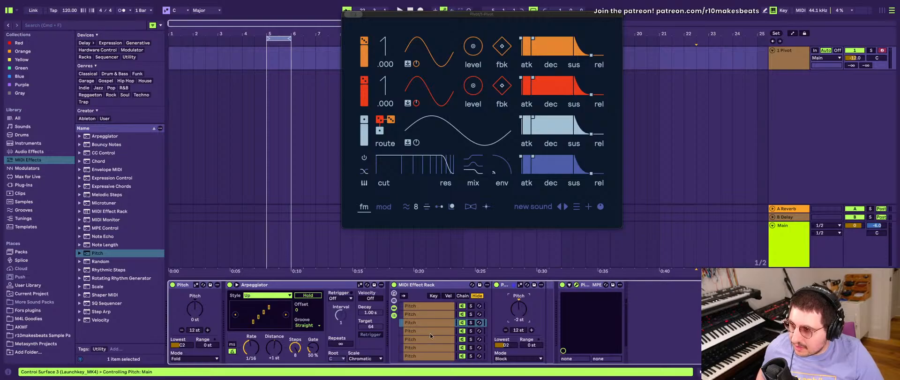
- Set the fourth Pitch chain's Lowest note to D#2 and its Pitch amount to -3 st
{"action": "left_click", "coordinate": [430, 333]}
{"action": "left_click", "coordinate": [511, 346]}
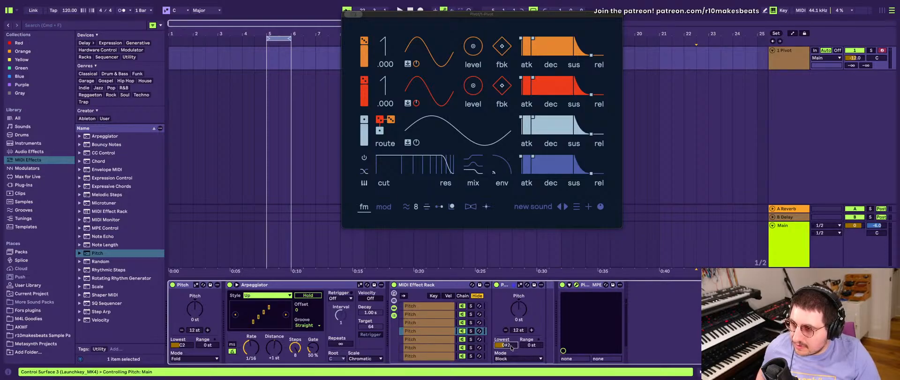
{"action": "left_click", "coordinate": [516, 316]}
{"action": "key", "text": "Down"}
{"action": "key", "text": "Down"}
{"action": "key", "text": "Down"}
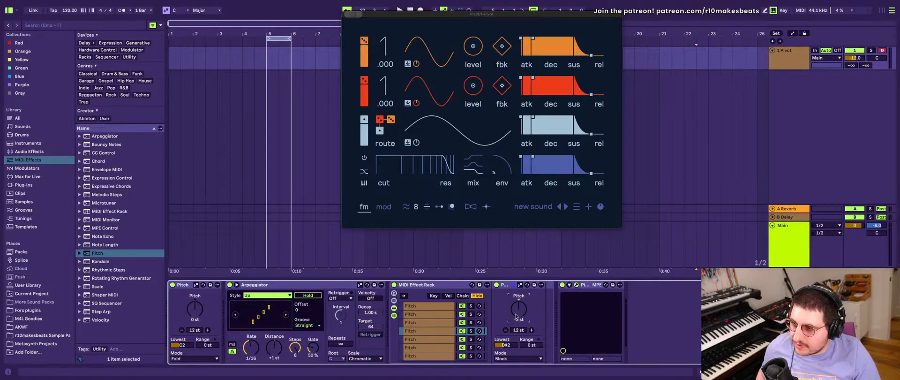
- Set the fifth Pitch chain's Lowest note to E2 and its Pitch amount to -4 st
{"action": "left_click", "coordinate": [436, 339]}
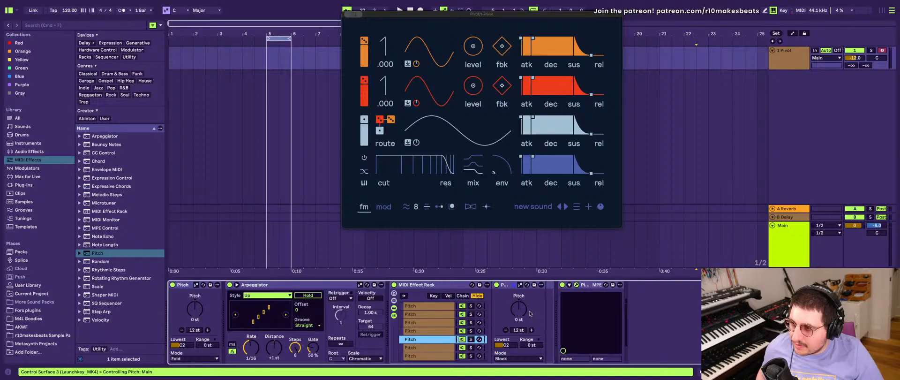
{"action": "left_click", "coordinate": [502, 346]}
{"action": "key", "text": "Up"}
{"action": "key", "text": "Up"}
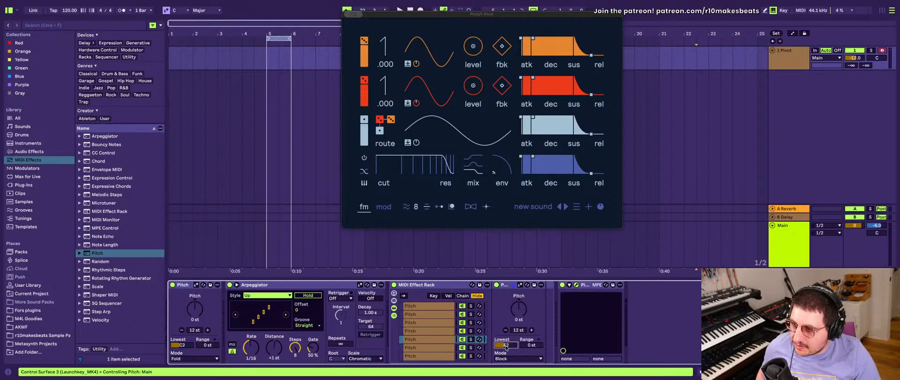
{"action": "left_click", "coordinate": [514, 309]}
{"action": "key", "text": "Down"}
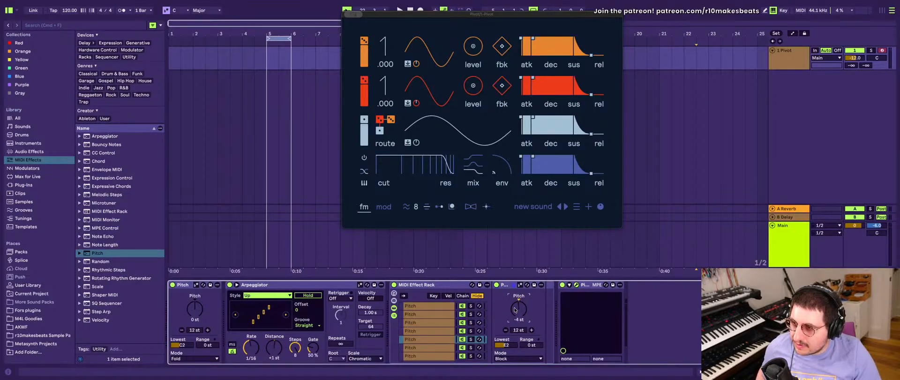
- Set the sixth Pitch chain's Pitch amount to -5 st and its Lowest note to F2
{"action": "left_click", "coordinate": [452, 348]}
{"action": "left_click", "coordinate": [513, 314]}
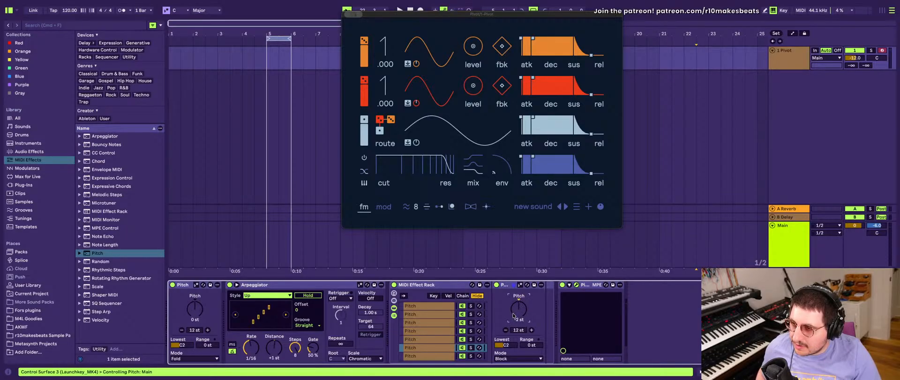
{"action": "key", "text": "Down"}
{"action": "key", "text": "Down"}
{"action": "key", "text": "Down"}
{"action": "left_click", "coordinate": [506, 346]}
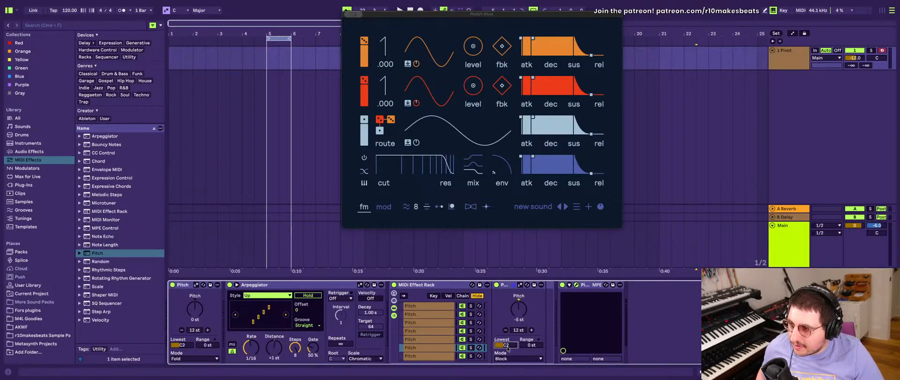
{"action": "key", "text": "Up"}
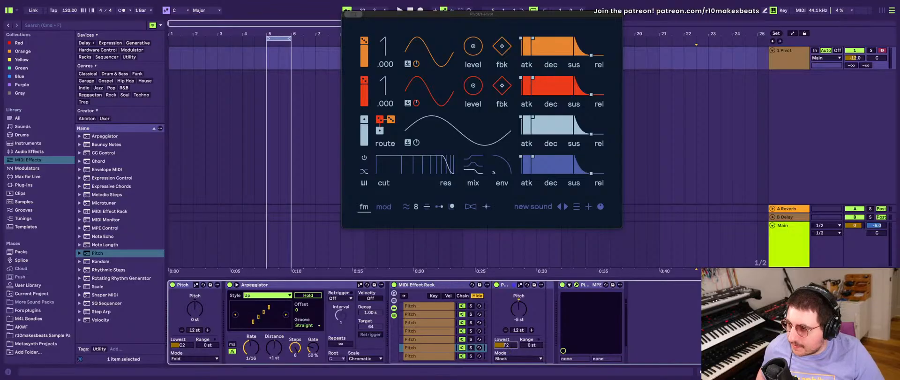
- Set the seventh Pitch chain's Pitch amount to -6 st and its Lowest note to F#2
{"action": "left_click", "coordinate": [423, 340]}
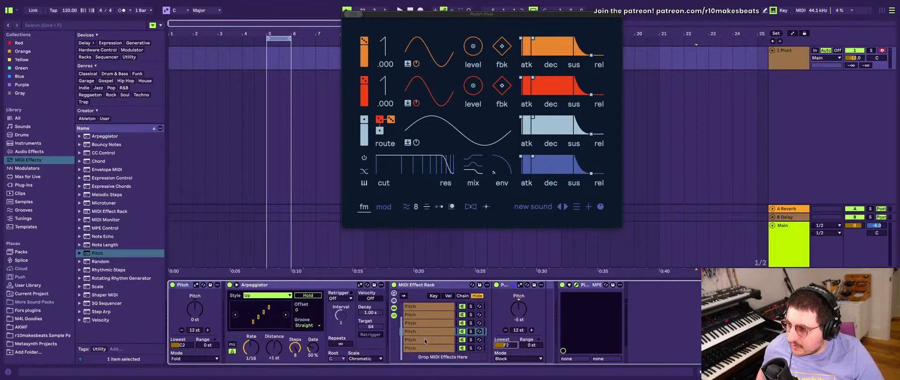
{"action": "left_click", "coordinate": [521, 307]}
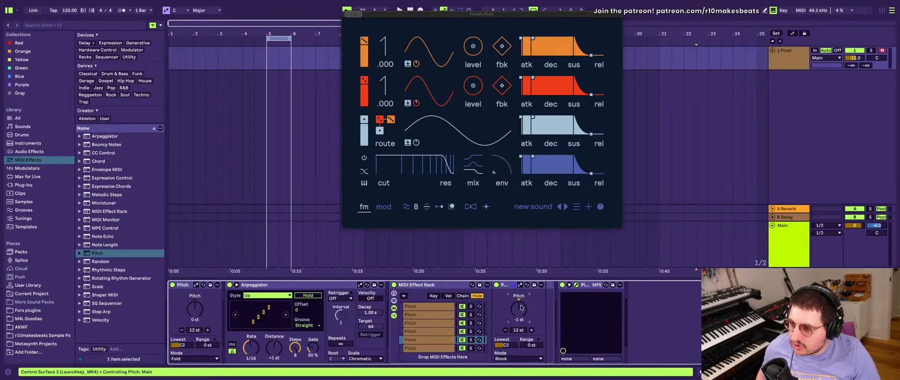
{"action": "key", "text": "Up"}
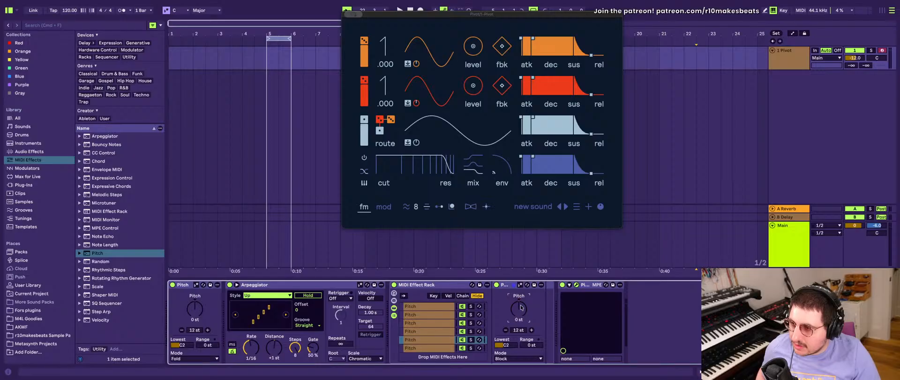
{"action": "key", "text": "Up"}
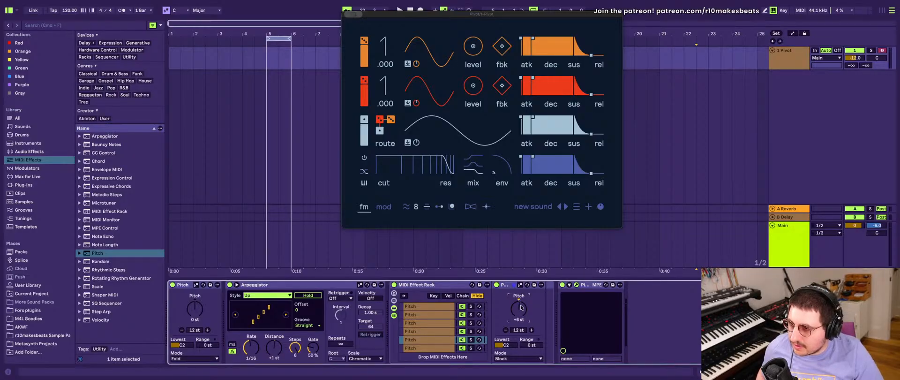
{"action": "left_click", "coordinate": [502, 347]}
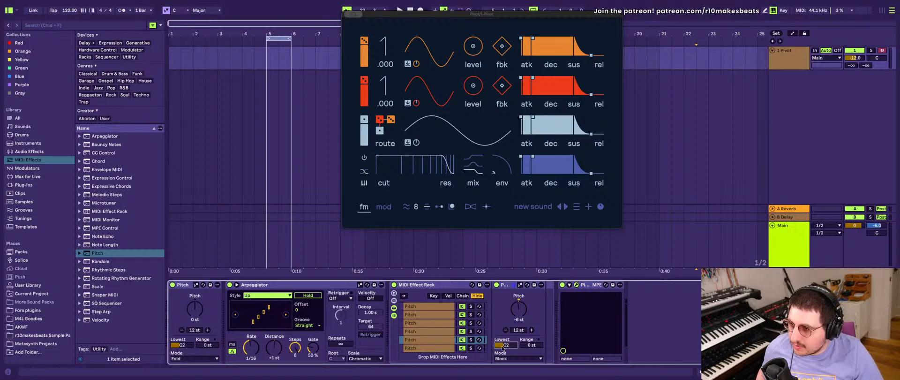
{"action": "key", "text": "Up"}
{"action": "key", "text": "Up"}
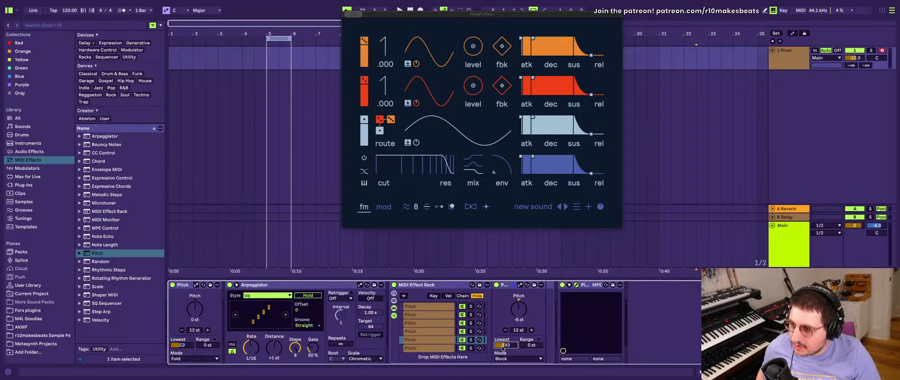
- Go through the rack's Pitch chains from first to last to check each chain's Pitch amount and Lowest note
{"action": "left_click", "coordinate": [421, 349]}
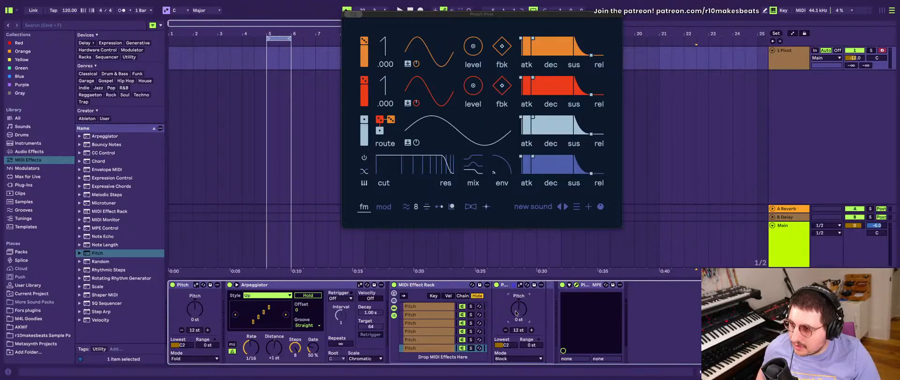
{"action": "scroll", "coordinate": [419, 318], "scroll_direction": "up", "scroll_amount": 3}
{"action": "left_click", "coordinate": [416, 304]}
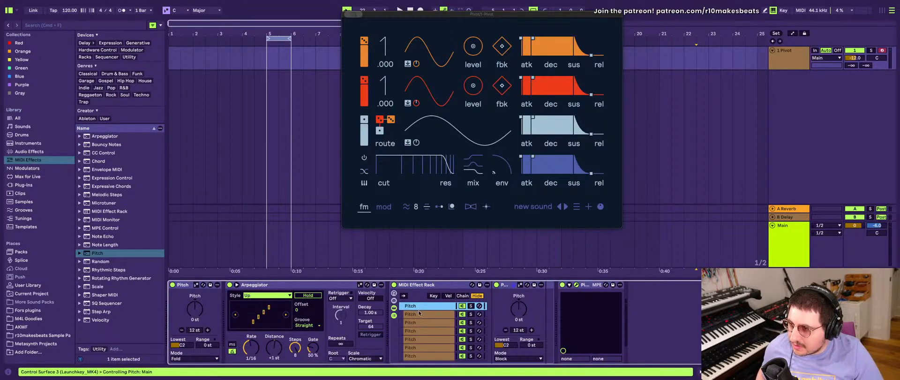
{"action": "key", "text": "Down"}
{"action": "key", "text": "Down"}
{"action": "key", "text": "Down"}
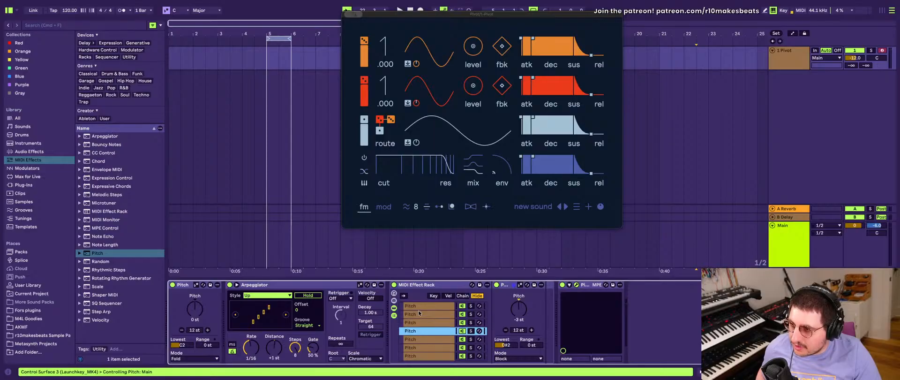
{"action": "key", "text": "Down"}
{"action": "key", "text": "Down"}
{"action": "key", "text": "Down"}
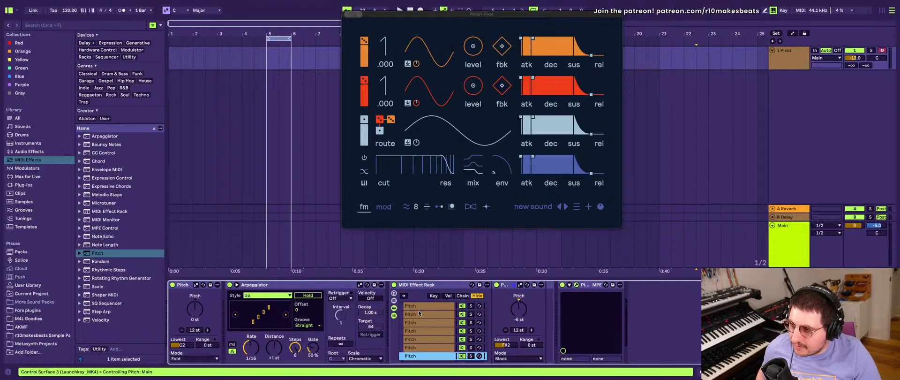
{"action": "key", "text": "Down"}
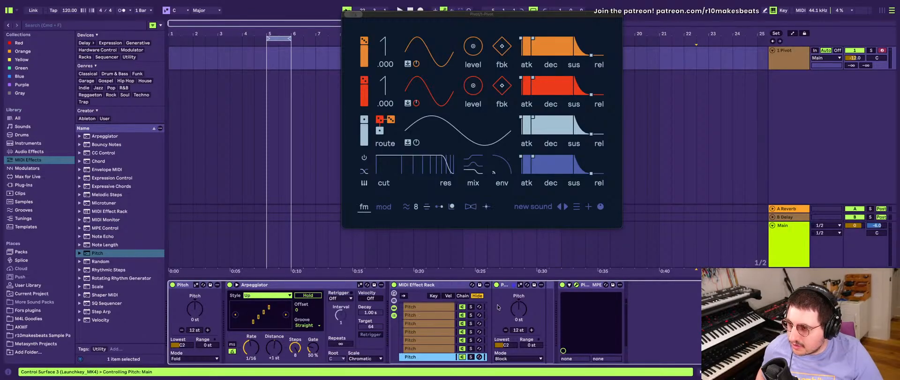
- Compare the neighbouring chains and set the eighth Pitch chain's Pitch amount to -7 st
{"action": "left_click", "coordinate": [517, 307]}
{"action": "key", "text": "Up"}
{"action": "key", "text": "Up"}
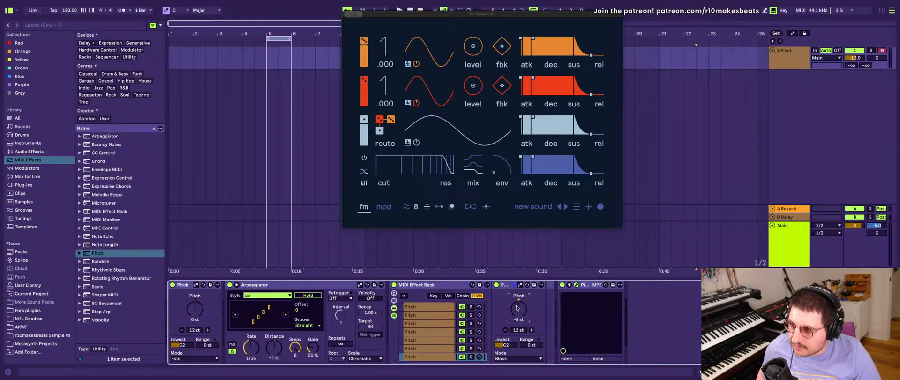
{"action": "left_click", "coordinate": [509, 346]}
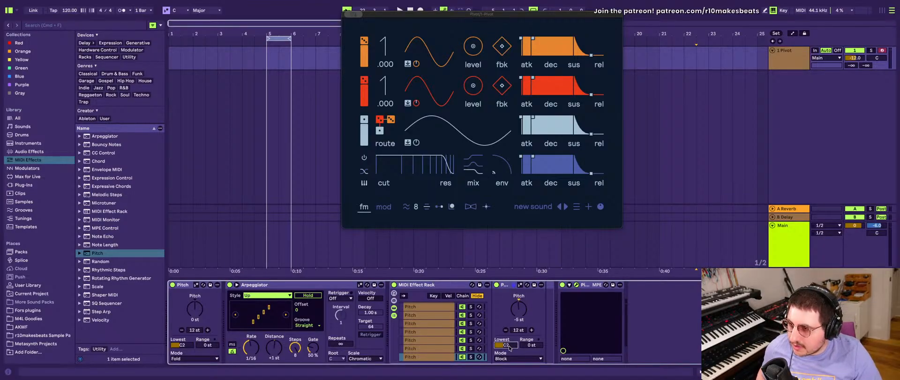
{"action": "left_click", "coordinate": [427, 348]}
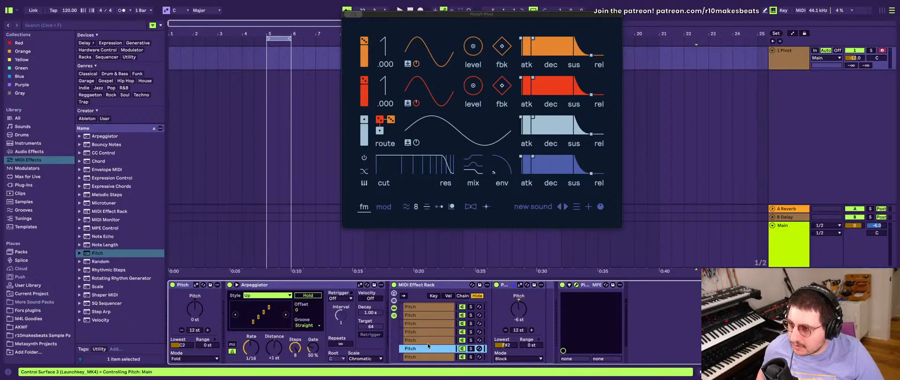
{"action": "left_click", "coordinate": [427, 342]}
{"action": "left_click", "coordinate": [426, 347]}
{"action": "left_click", "coordinate": [426, 355]}
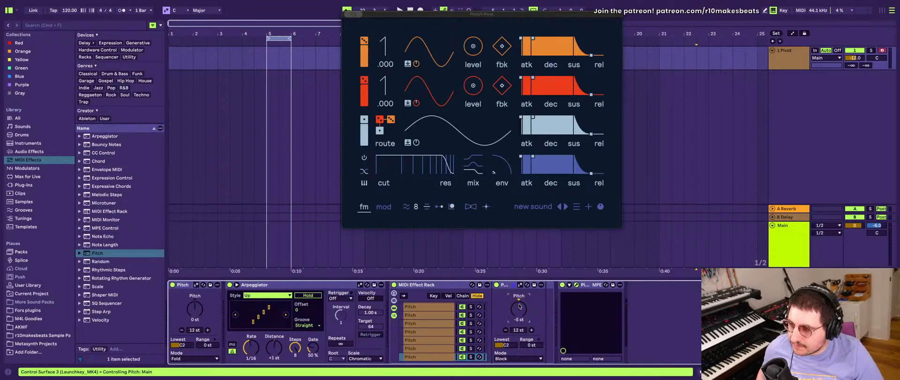
{"action": "key", "text": "Delete"}
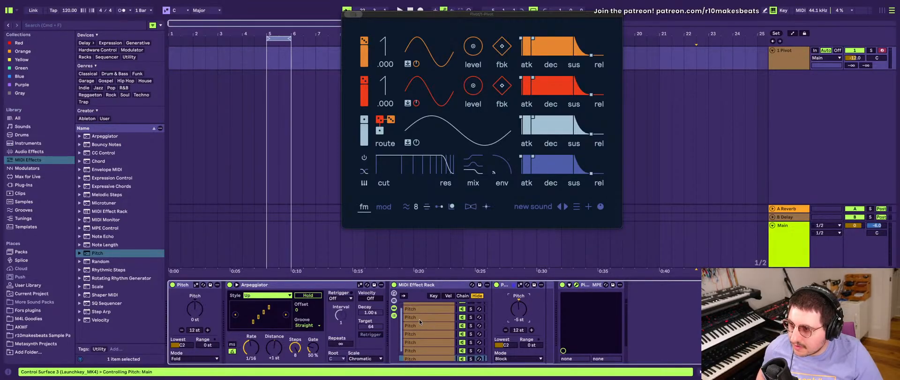
{"action": "scroll", "coordinate": [519, 304], "scroll_direction": "down", "scroll_amount": 2}
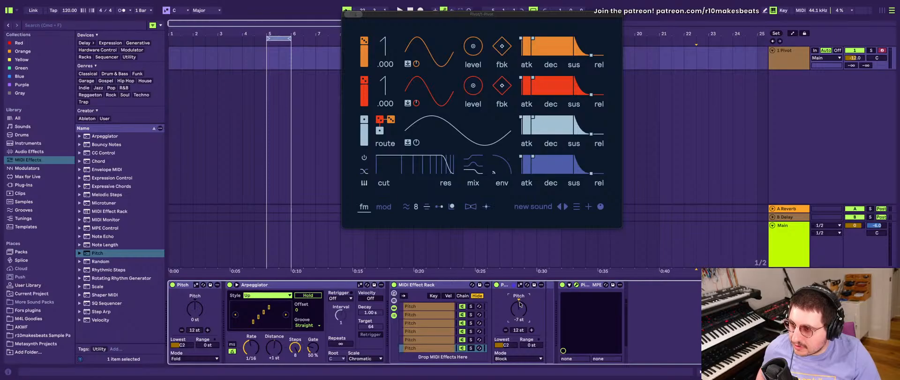
- Recheck the Pitch amount and Lowest note of the first seven chains for a consistent semitone sequence
{"action": "left_click", "coordinate": [429, 340]}
{"action": "left_click", "coordinate": [434, 331], "text": "shift"}
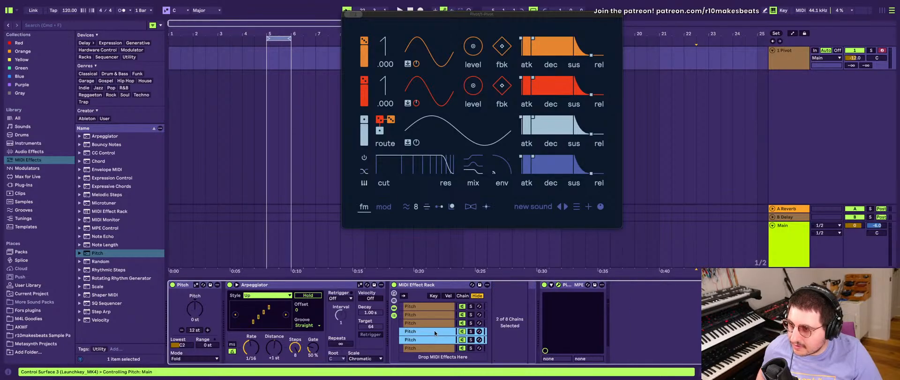
{"action": "left_click", "coordinate": [433, 340]}
{"action": "left_click", "coordinate": [434, 331]}
{"action": "left_click", "coordinate": [434, 322]}
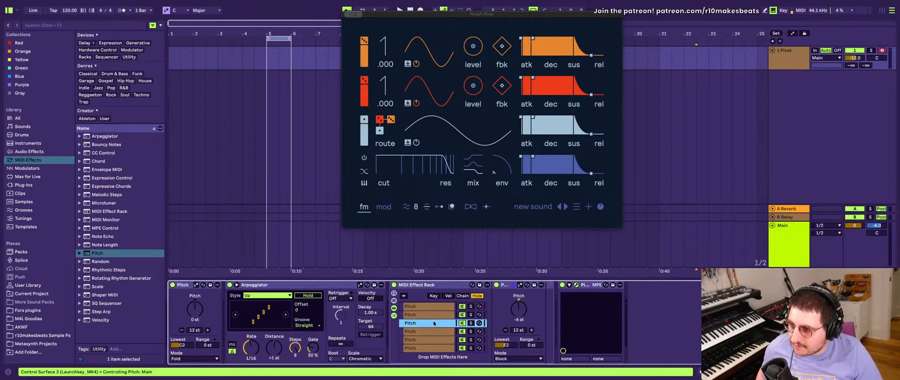
{"action": "left_click", "coordinate": [429, 306]}
{"action": "scroll", "coordinate": [429, 306], "scroll_direction": "up", "scroll_amount": 2}
{"action": "left_click", "coordinate": [429, 307]}
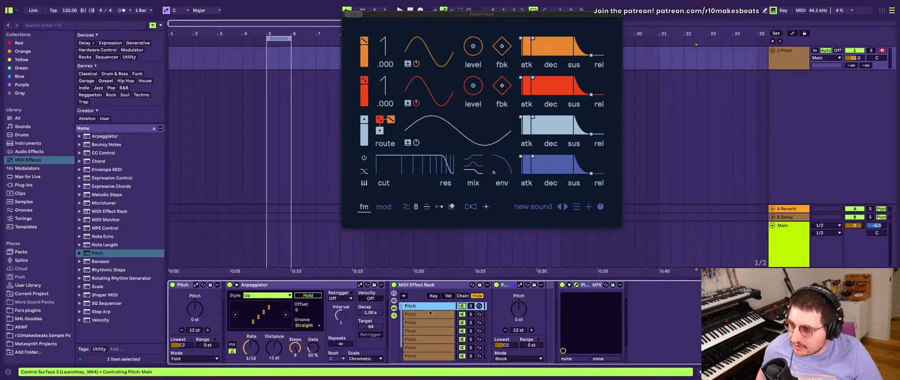
{"action": "scroll", "coordinate": [430, 309], "scroll_direction": "down", "scroll_amount": 2}
{"action": "scroll", "coordinate": [431, 326], "scroll_direction": "up", "scroll_amount": 2}
{"action": "left_click", "coordinate": [426, 313]}
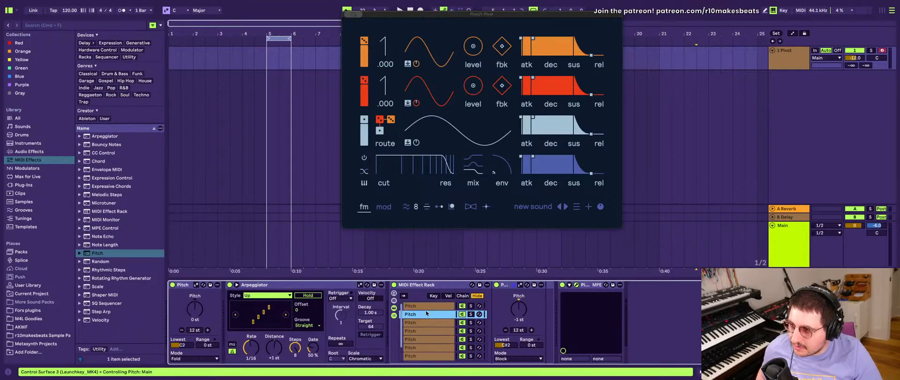
{"action": "left_click", "coordinate": [427, 306]}
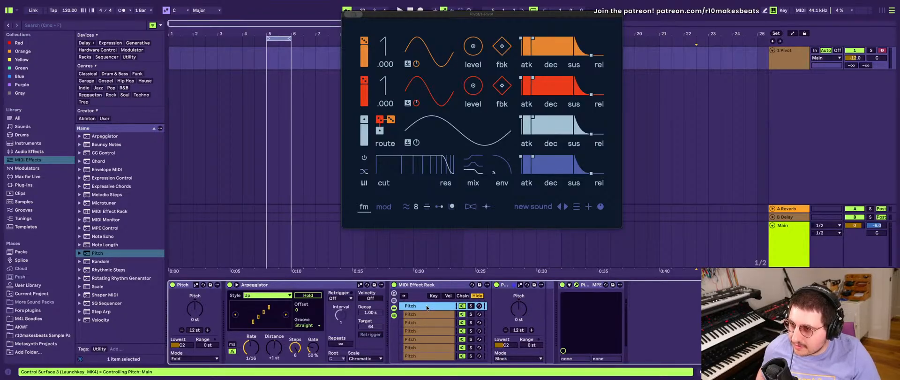
{"action": "key", "text": "Down"}
- Set the Lowest note to G2 in the rack's eighth Pitch chain
{"action": "key", "text": "Down"}
{"action": "key", "text": "Down"}
{"action": "key", "text": "Down"}
{"action": "key", "text": "Down"}
{"action": "key", "text": "Down"}
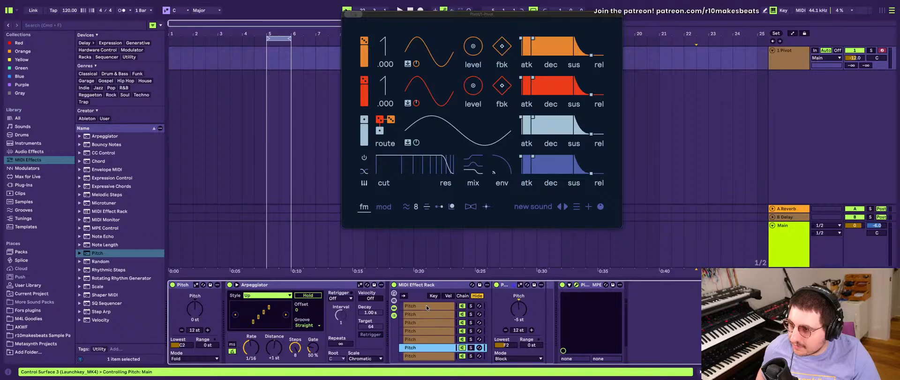
{"action": "key", "text": "Down"}
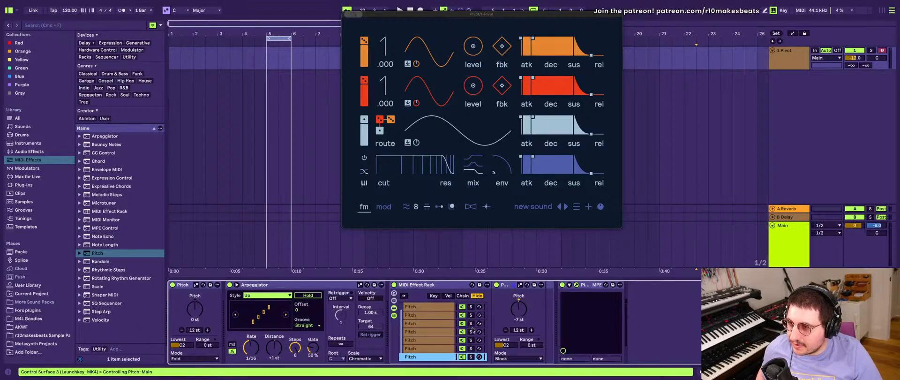
{"action": "left_click", "coordinate": [504, 346]}
{"action": "key", "text": "Up"}
{"action": "key", "text": "Up"}
{"action": "key", "text": "Up"}
{"action": "key", "text": "Up"}
{"action": "key", "text": "Up"}
{"action": "key", "text": "Up"}
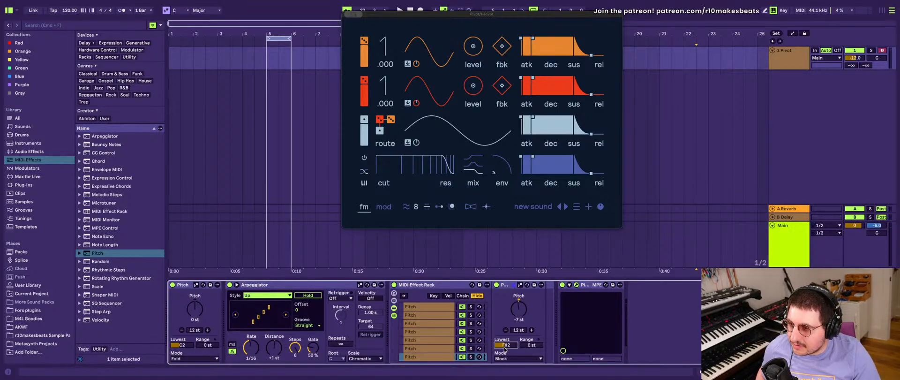
{"action": "key", "text": "Down"}
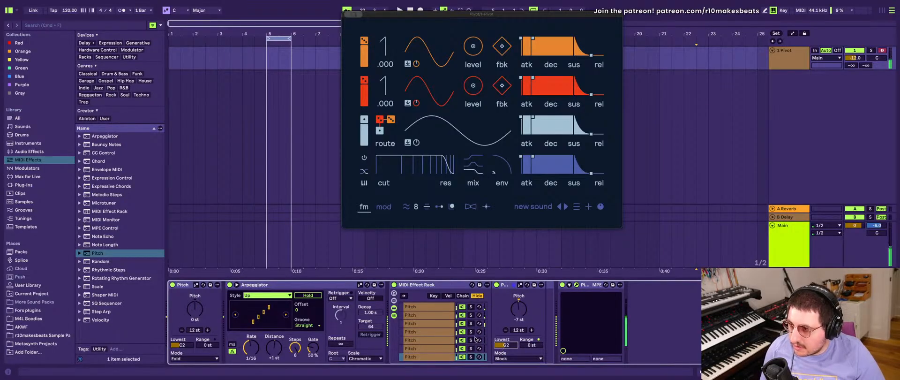
- Examine the rack's chains and the second chain's Pitch settings while the arpeggio plays
{"action": "scroll", "coordinate": [470, 333], "scroll_direction": "down", "scroll_amount": 2}
{"action": "key", "text": "super+d"}
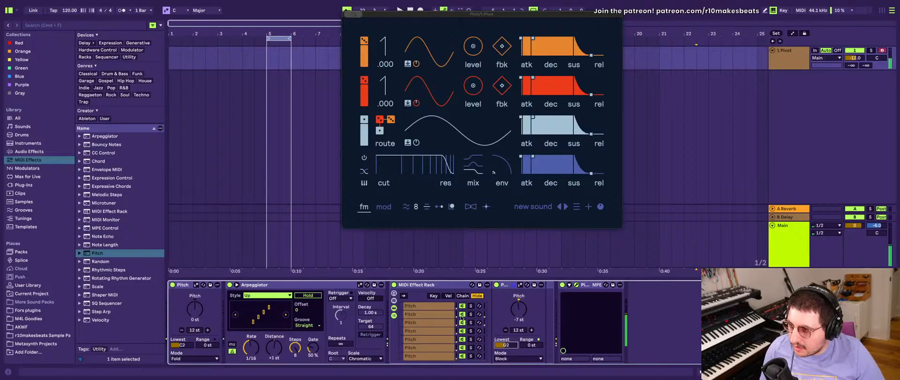
{"action": "scroll", "coordinate": [462, 318], "scroll_direction": "down", "scroll_amount": 1}
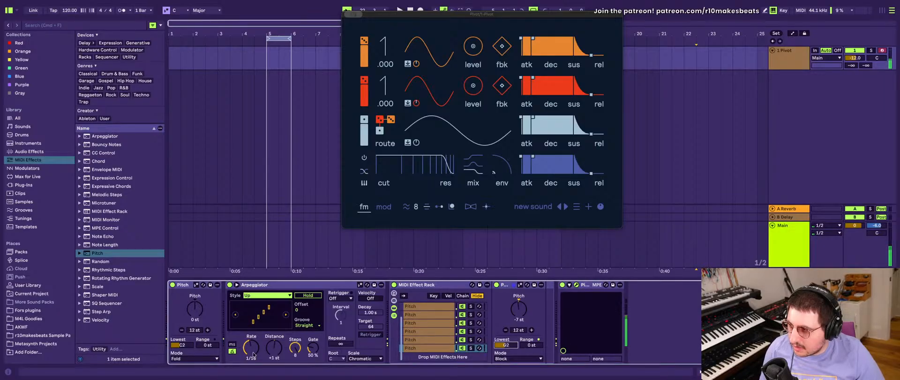
{"action": "scroll", "coordinate": [453, 320], "scroll_direction": "up", "scroll_amount": 1}
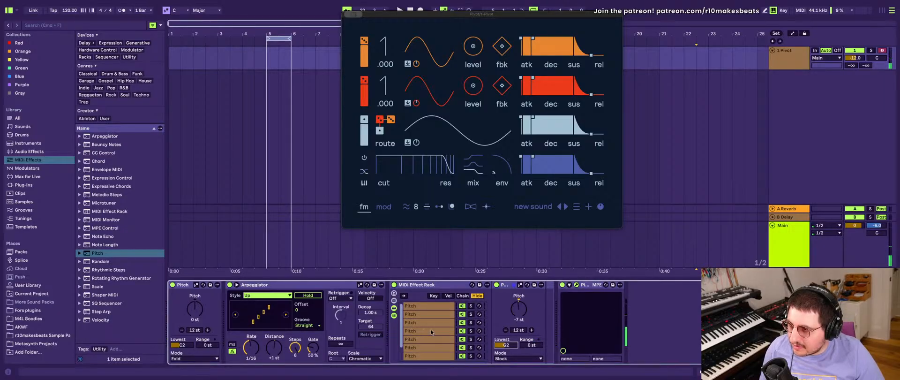
{"action": "left_click", "coordinate": [426, 315]}
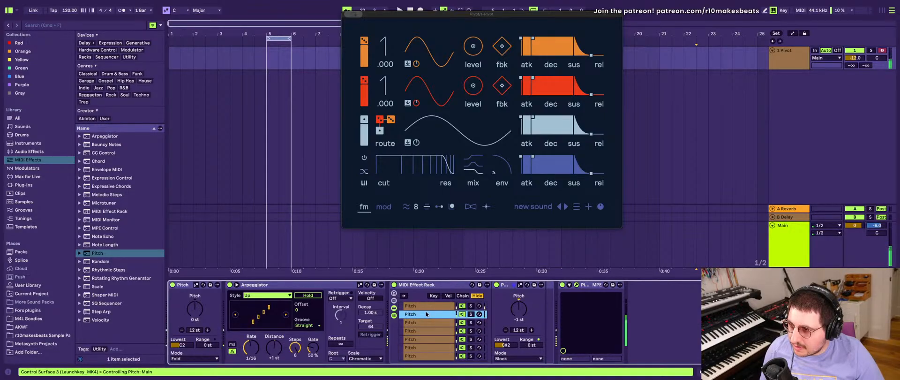
{"action": "key", "text": "Delete"}
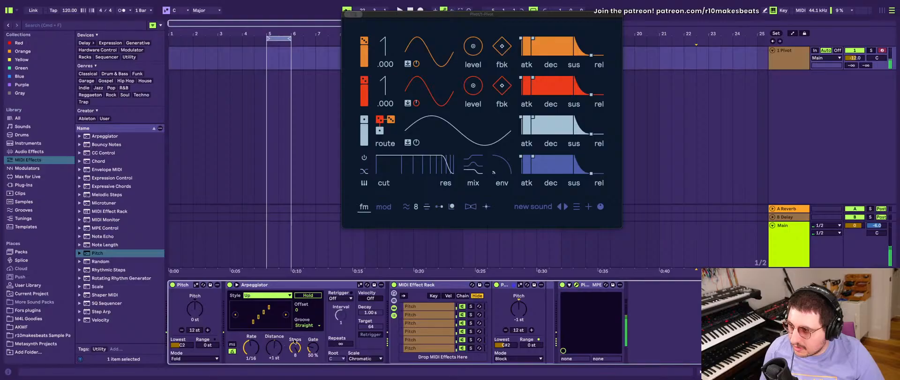
- Set the Arpeggiator's Gate to 3 % and select the rack's last Pitch chain
{"action": "left_click_drag", "start_coordinate": [311, 348], "coordinate": [312, 369]}
{"action": "left_click", "coordinate": [278, 350]}
{"action": "left_click", "coordinate": [425, 350]}
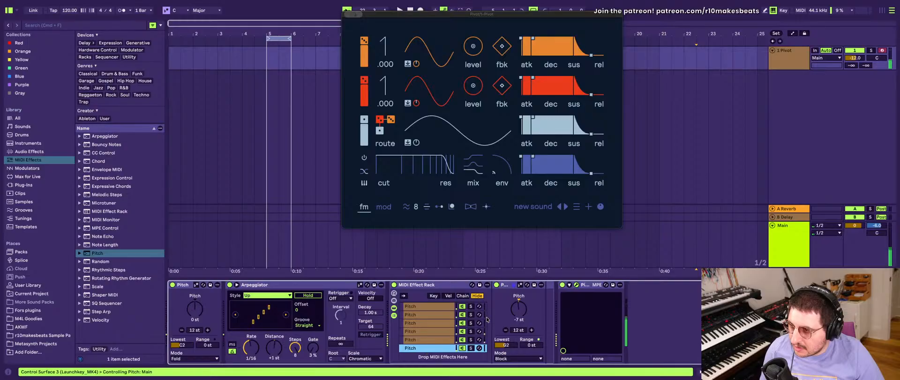
- Compare the Pitch amount and Lowest note across the rack's first four chains and its last chain
{"action": "left_click_drag", "start_coordinate": [516, 315], "coordinate": [517, 312]}
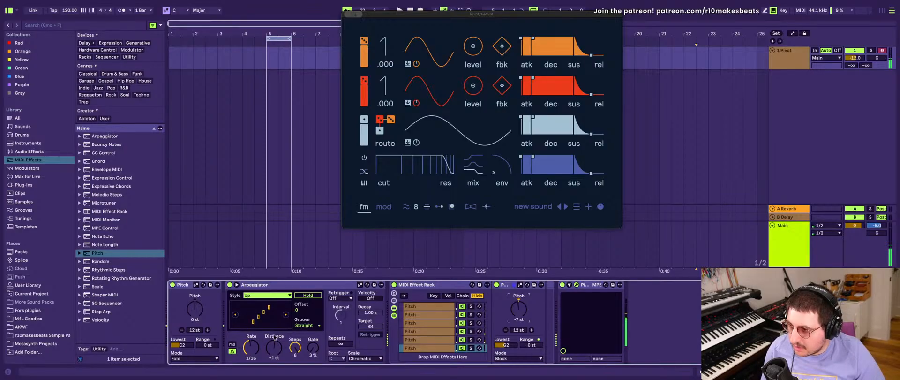
{"action": "scroll", "coordinate": [425, 312], "scroll_direction": "up", "scroll_amount": 1}
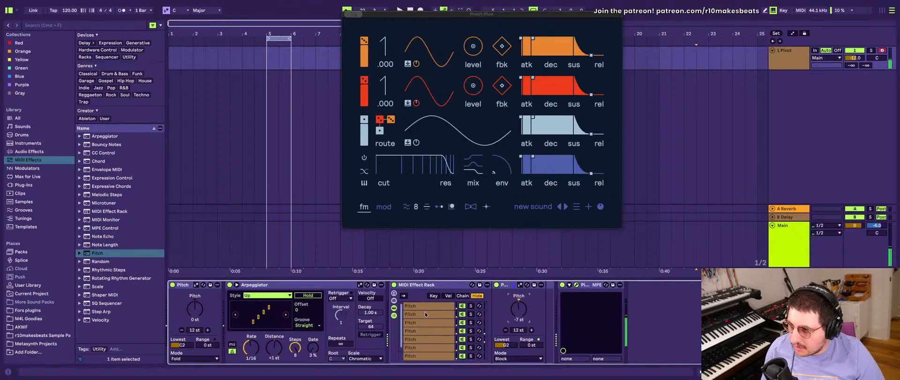
{"action": "left_click", "coordinate": [425, 312]}
{"action": "left_click", "coordinate": [423, 306]}
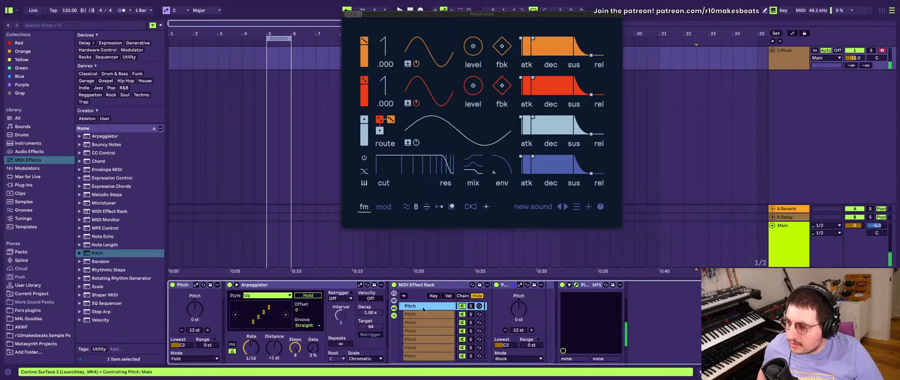
{"action": "left_click", "coordinate": [424, 314]}
{"action": "left_click", "coordinate": [426, 307]}
{"action": "left_click", "coordinate": [426, 314]}
{"action": "left_click", "coordinate": [421, 330]}
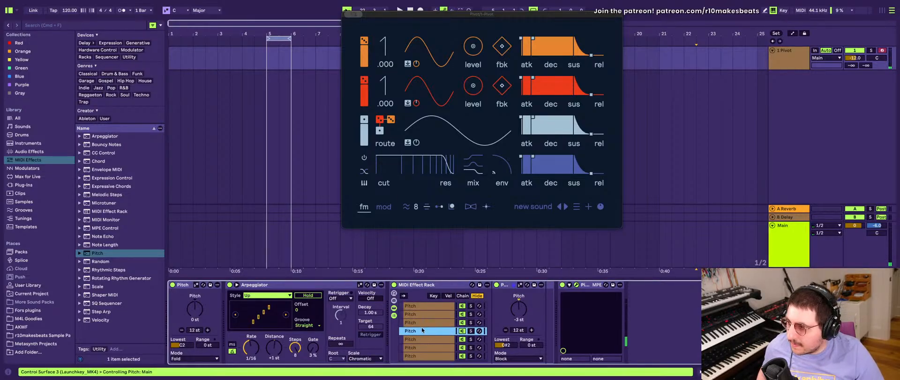
- Set the Arpeggiator's Gate to 197 % and select the rack's first Pitch chain
{"action": "left_click", "coordinate": [252, 352]}
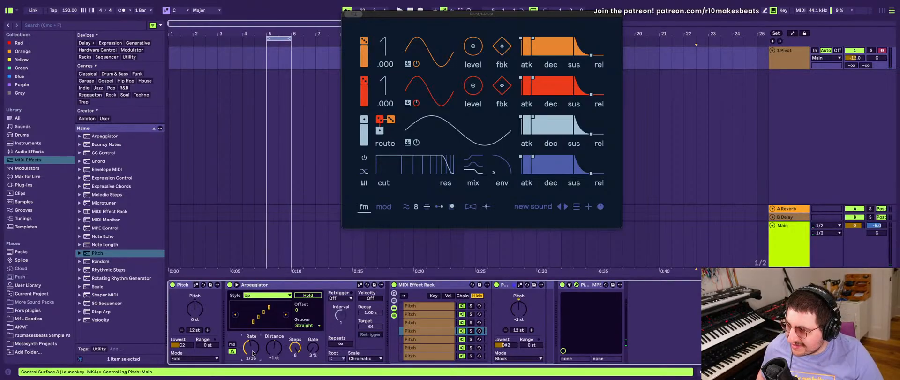
{"action": "left_click", "coordinate": [181, 345]}
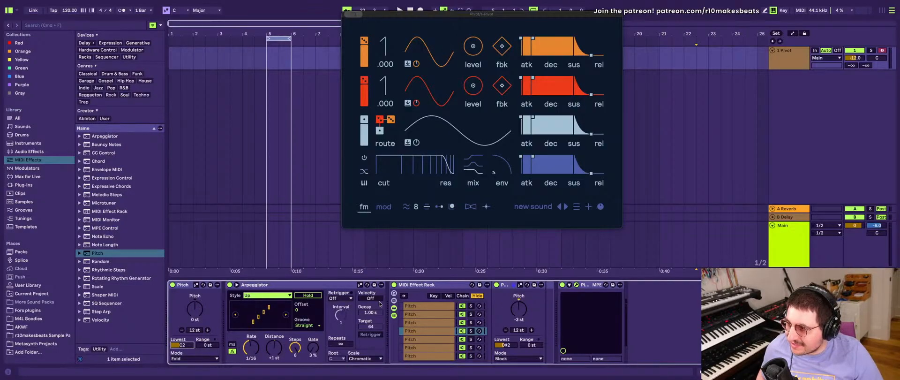
{"action": "left_click_drag", "start_coordinate": [313, 347], "coordinate": [312, 328]}
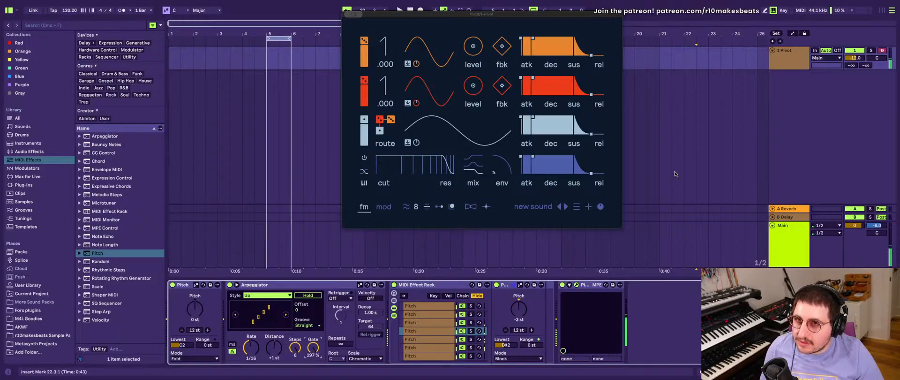
{"action": "scroll", "coordinate": [451, 338], "scroll_direction": "down", "scroll_amount": 2}
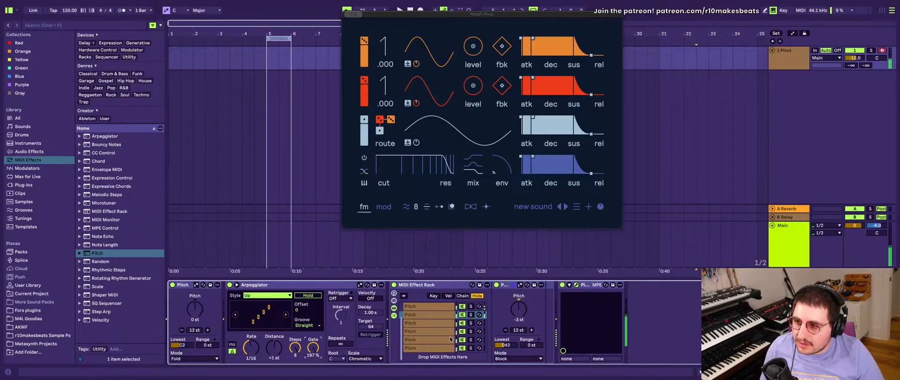
{"action": "scroll", "coordinate": [451, 338], "scroll_direction": "up", "scroll_amount": 2}
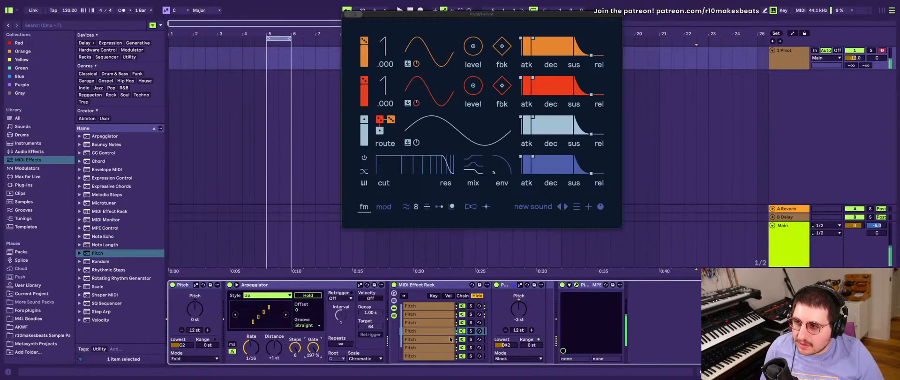
{"action": "left_click", "coordinate": [440, 306]}
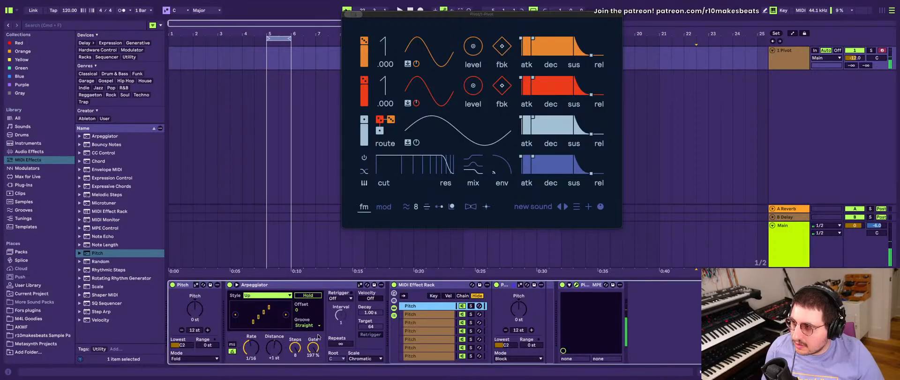
- Set the Arpeggiator's Rate to 1/8 and watch the activity across the rack's chains
{"action": "left_click_drag", "start_coordinate": [250, 351], "coordinate": [250, 348]}
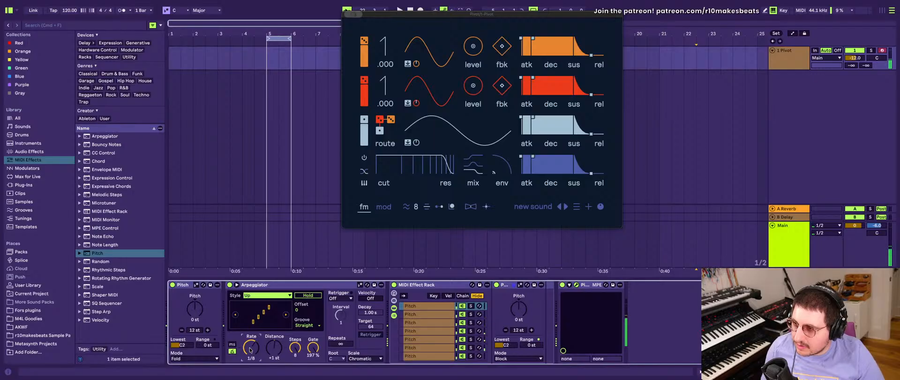
{"action": "scroll", "coordinate": [423, 349], "scroll_direction": "down", "scroll_amount": 2}
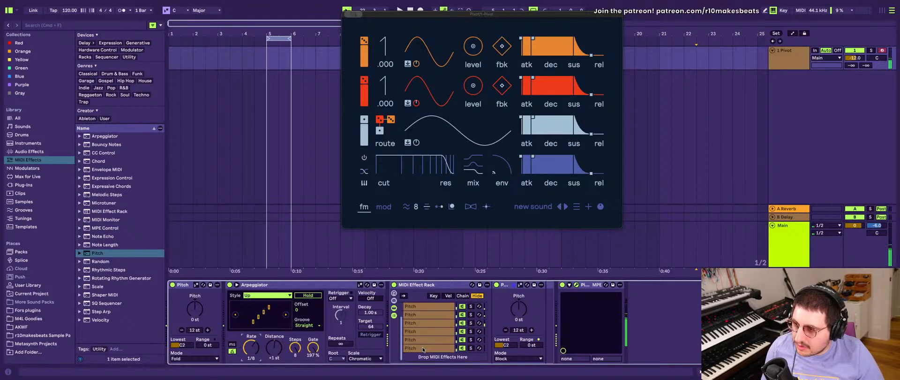
{"action": "scroll", "coordinate": [423, 349], "scroll_direction": "up", "scroll_amount": 1}
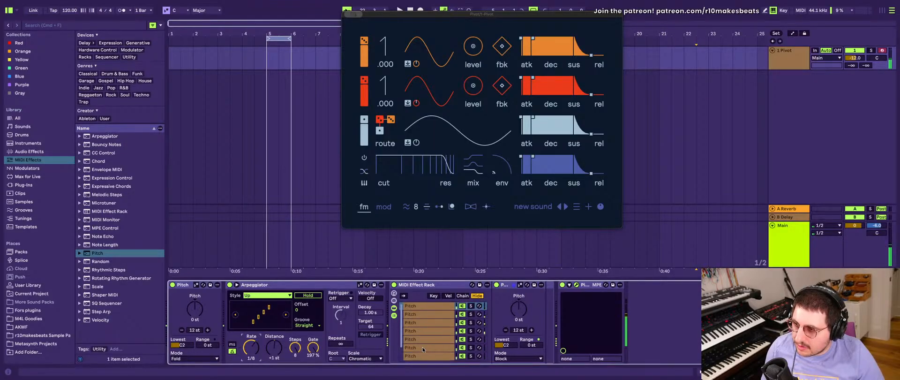
{"action": "scroll", "coordinate": [423, 349], "scroll_direction": "down", "scroll_amount": 1}
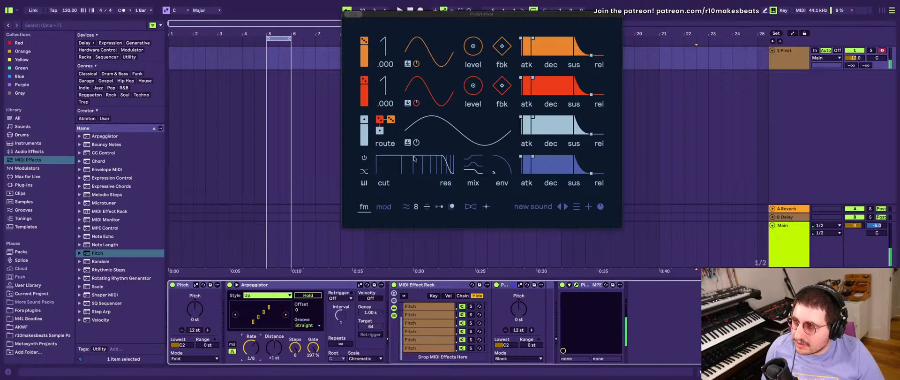
- Raise the levels of Pivot's red and orange operators to add FM modulation to the sound
{"action": "left_click_drag", "start_coordinate": [471, 89], "coordinate": [471, 90]}
{"action": "left_click_drag", "start_coordinate": [472, 45], "coordinate": [472, 38]}
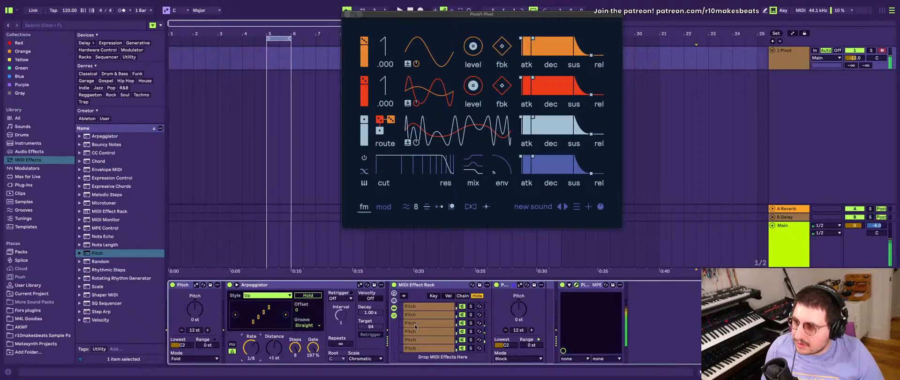
{"action": "scroll", "coordinate": [414, 325], "scroll_direction": "up", "scroll_amount": 1}
{"action": "scroll", "coordinate": [414, 324], "scroll_direction": "down", "scroll_amount": 1}
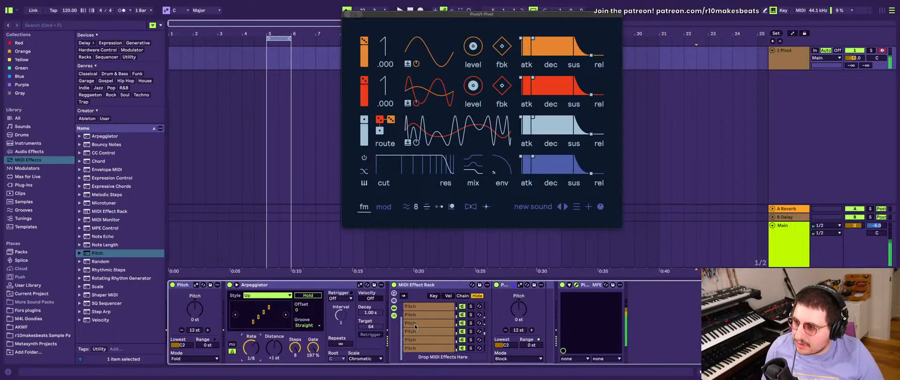
{"action": "scroll", "coordinate": [414, 324], "scroll_direction": "up", "scroll_amount": 1}
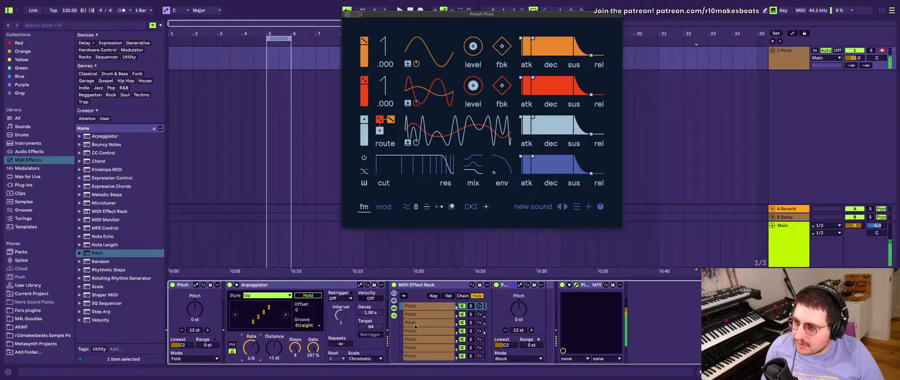
{"action": "left_click", "coordinate": [417, 307]}
{"action": "left_click", "coordinate": [520, 305]}
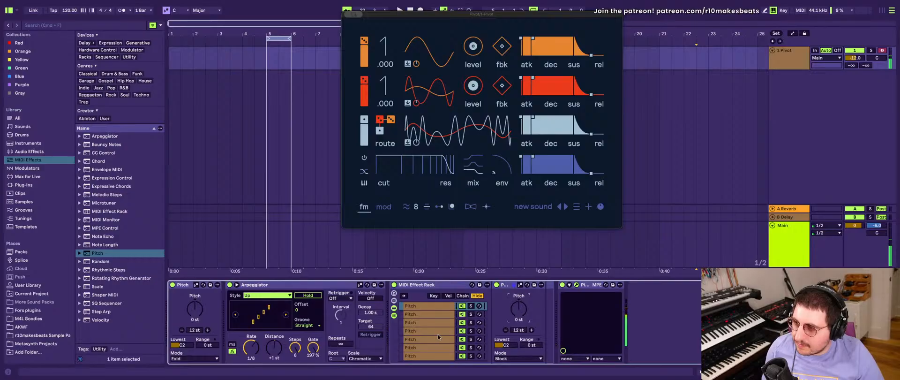
{"action": "key", "text": "Delete"}
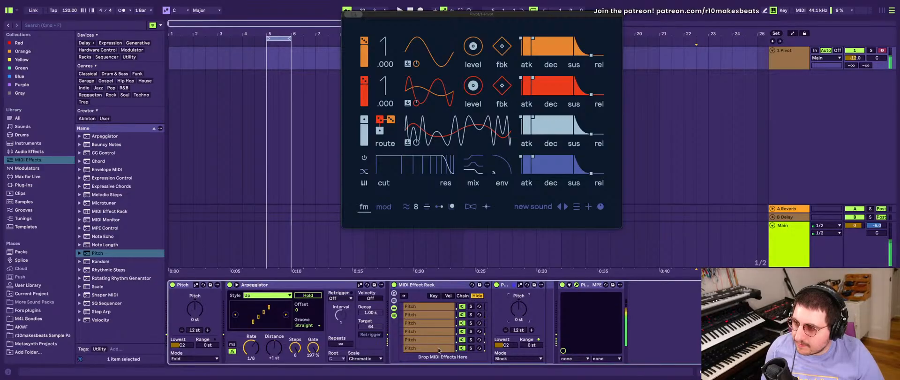
{"action": "left_click", "coordinate": [584, 285]}
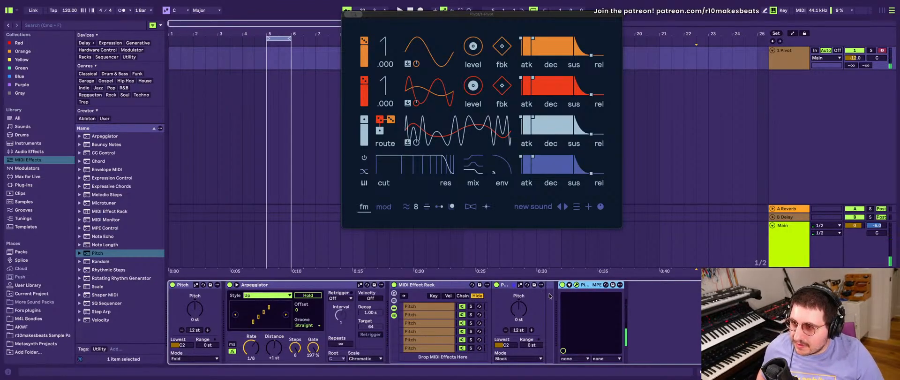
{"action": "key", "text": "super+z"}
{"action": "left_click", "coordinate": [441, 306]}
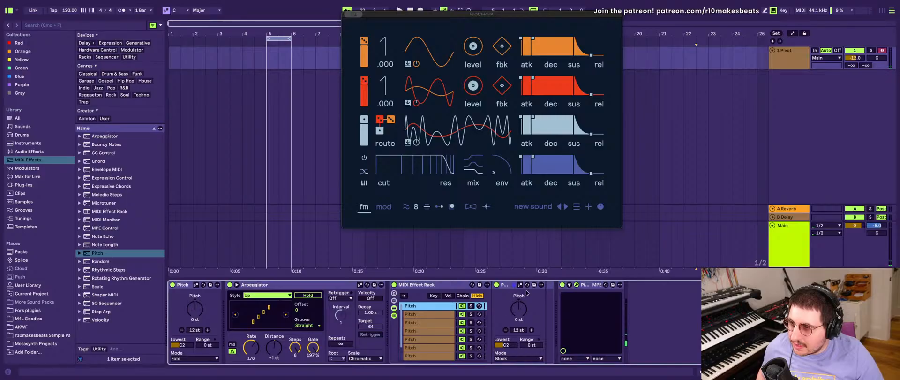
{"action": "left_click", "coordinate": [508, 284]}
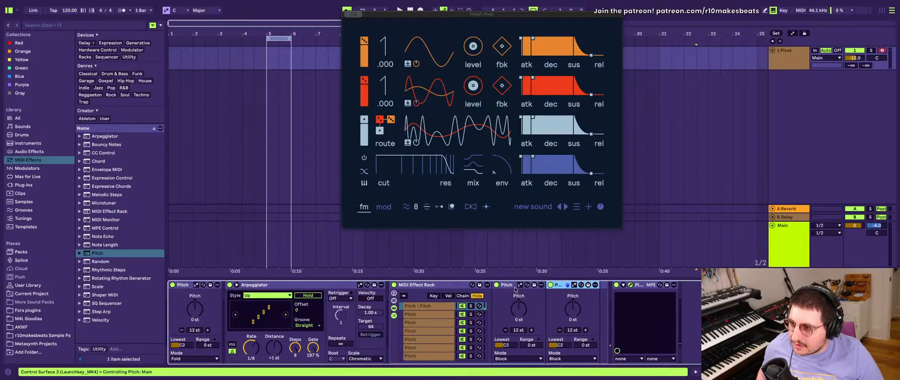
{"action": "key", "text": "super+d"}
{"action": "key", "text": "Delete"}
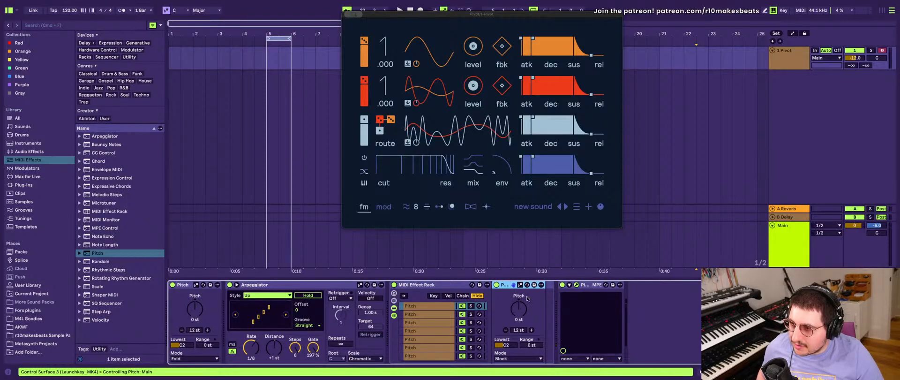
- Add a default Pitch device after the existing Pitch in the rack's first and second chains
{"action": "left_click_drag", "start_coordinate": [101, 253], "coordinate": [545, 290]}
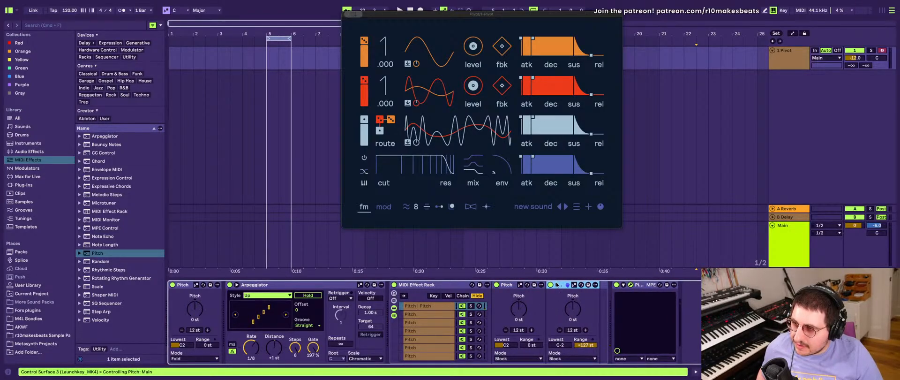
{"action": "left_click", "coordinate": [423, 314]}
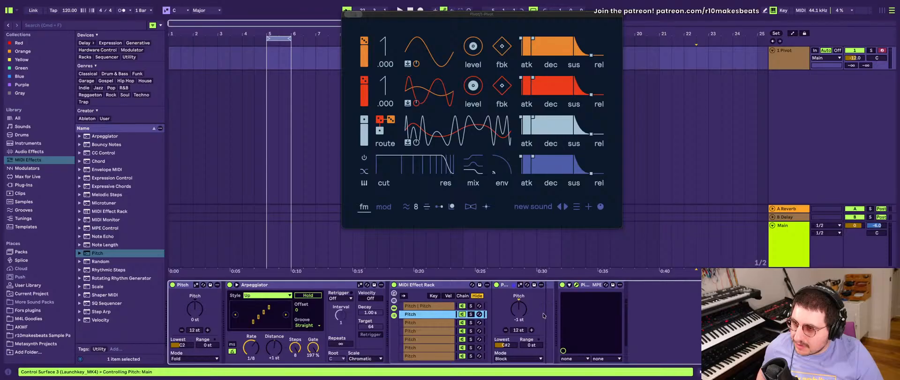
{"action": "left_click", "coordinate": [548, 314]}
{"action": "key", "text": "super+v"}
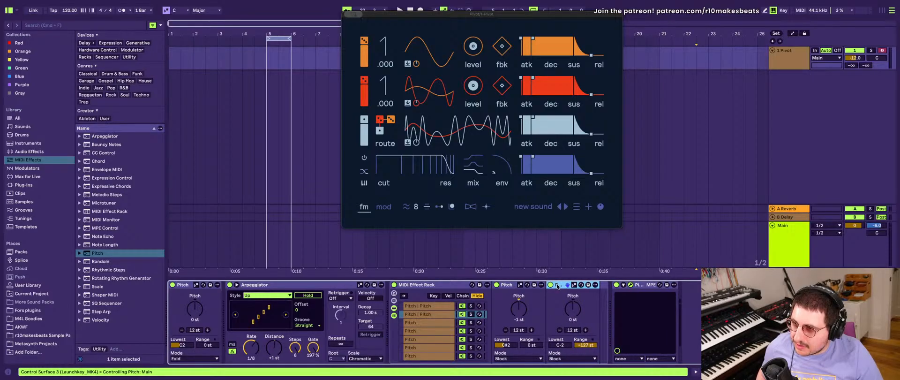
- Copy the added default Pitch device into the rack's remaining chains so that all eight hold two Pitch devices
{"action": "left_click_drag", "start_coordinate": [557, 286], "coordinate": [446, 322]}
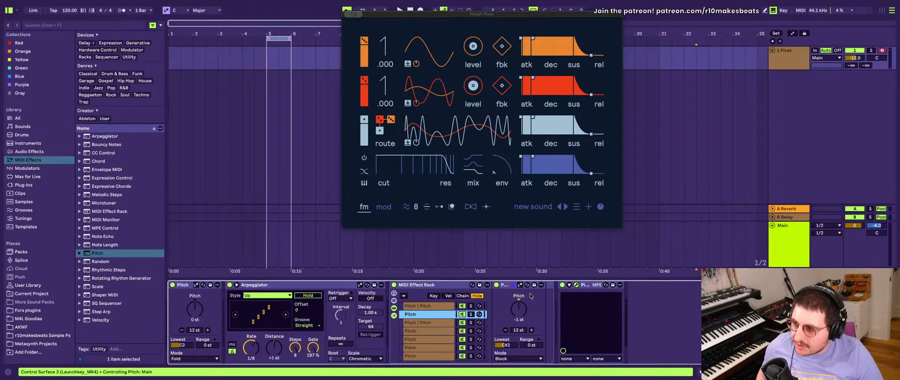
{"action": "left_click", "coordinate": [437, 323]}
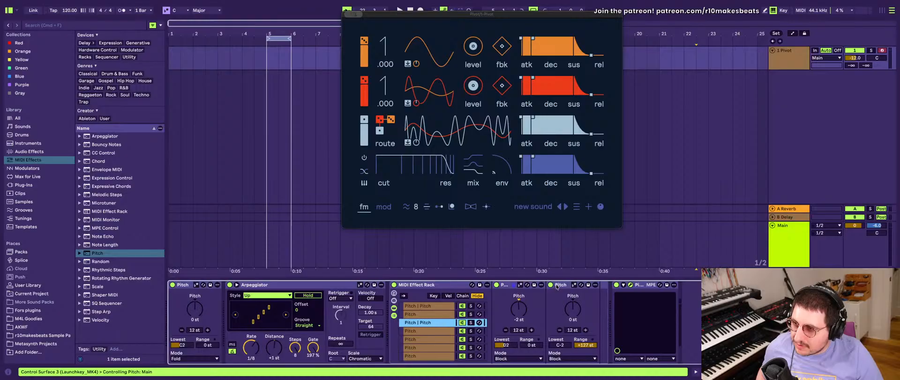
{"action": "left_click_drag", "start_coordinate": [556, 287], "coordinate": [448, 317]}
{"action": "left_click_drag", "start_coordinate": [554, 286], "coordinate": [449, 330]}
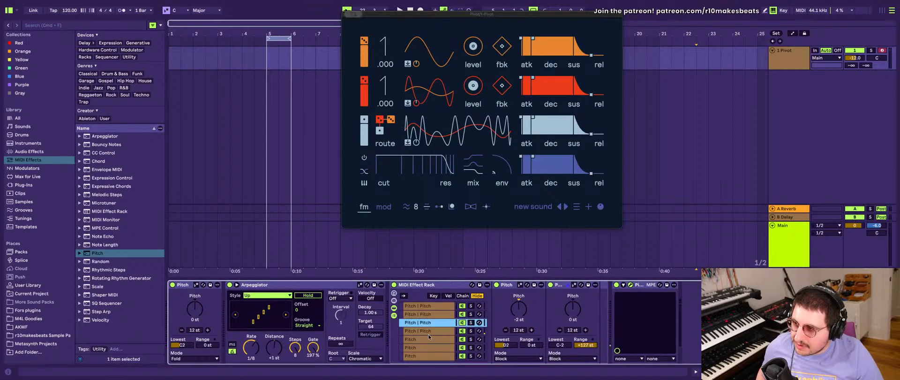
{"action": "left_click_drag", "start_coordinate": [562, 287], "coordinate": [460, 338]}
{"action": "left_click_drag", "start_coordinate": [560, 291], "coordinate": [443, 345]}
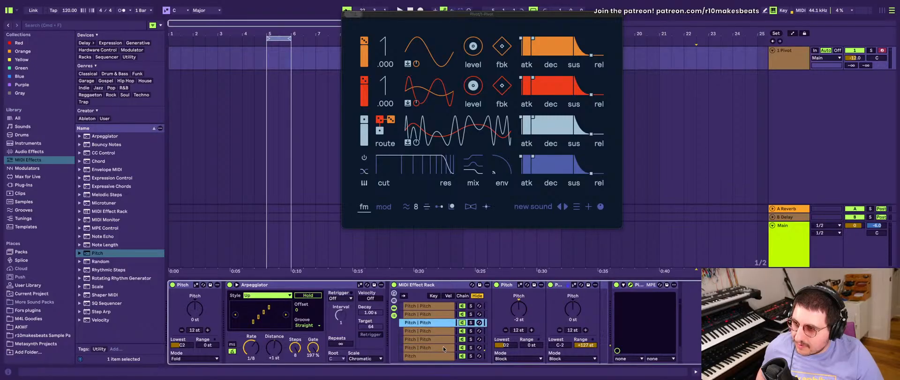
{"action": "left_click_drag", "start_coordinate": [555, 290], "coordinate": [441, 356]}
{"action": "left_click_drag", "start_coordinate": [558, 284], "coordinate": [438, 351]}
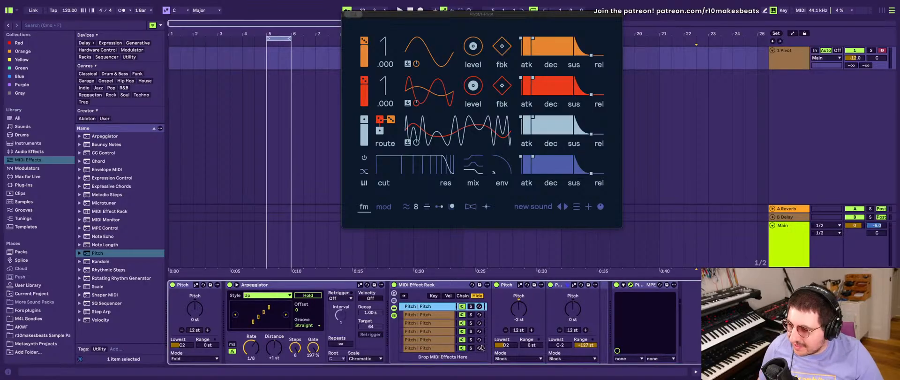
- Show the MIDI Effect Rack's macro controls and select its first chain with the two Pitch devices
{"action": "scroll", "coordinate": [465, 332], "scroll_direction": "up", "scroll_amount": 2}
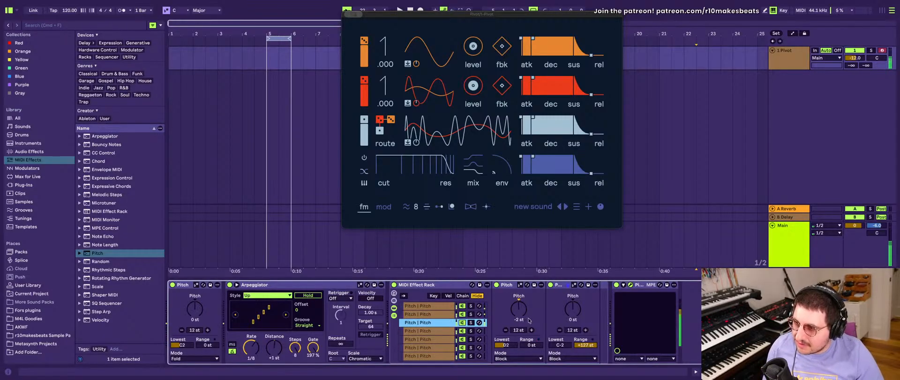
{"action": "left_click", "coordinate": [394, 293]}
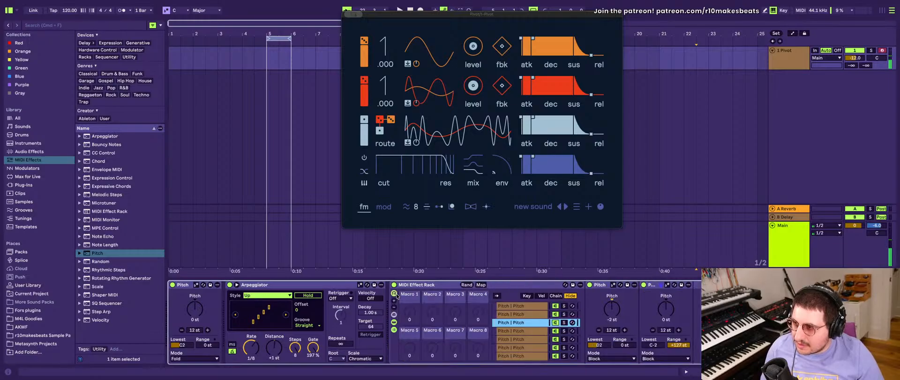
{"action": "right_click", "coordinate": [664, 310]}
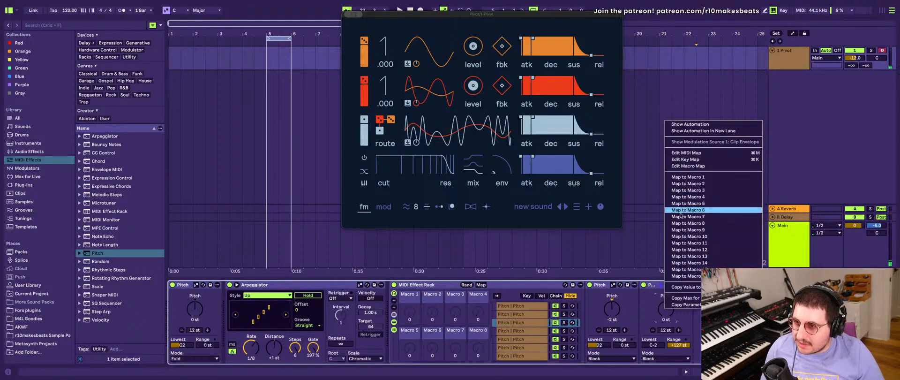
{"action": "left_click", "coordinate": [530, 305]}
{"action": "left_click", "coordinate": [530, 305]}
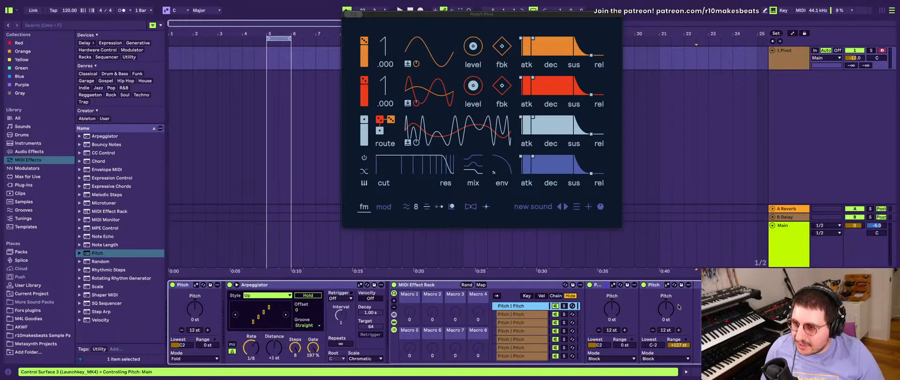
- Map the second Pitch device's Pitch parameter in the rack's first four chains to Macros 1 through 4, one macro per chain
{"action": "right_click", "coordinate": [663, 307]}
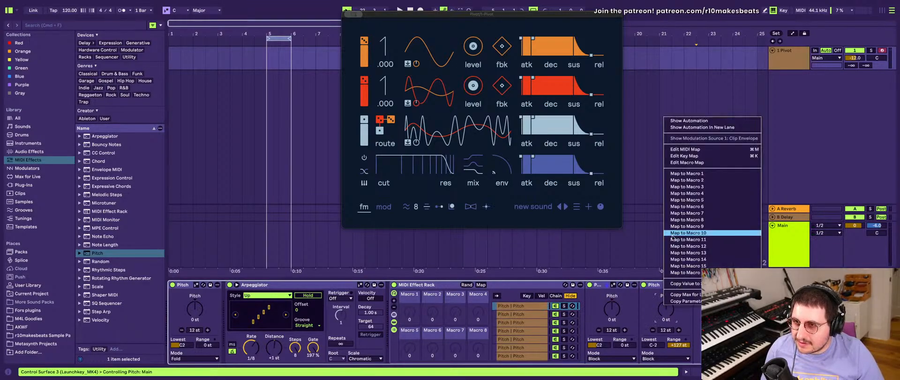
{"action": "left_click", "coordinate": [693, 174]}
{"action": "left_click", "coordinate": [510, 314]}
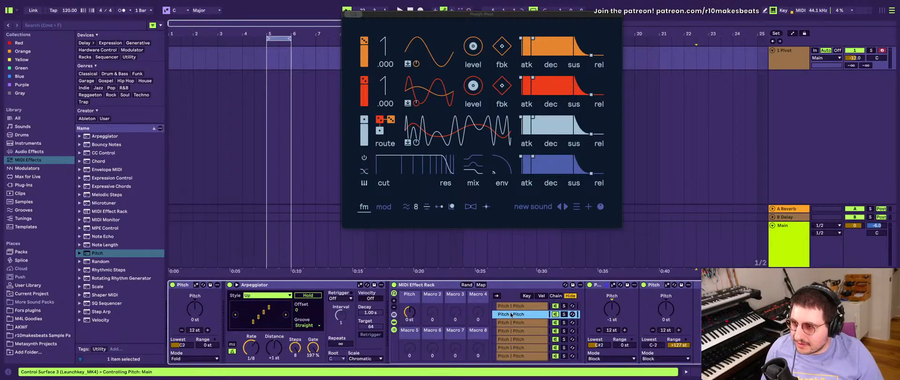
{"action": "right_click", "coordinate": [664, 316]}
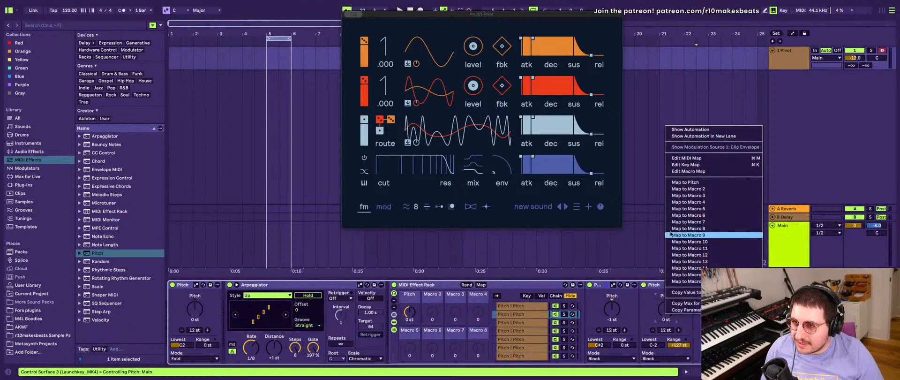
{"action": "left_click", "coordinate": [691, 191]}
{"action": "left_click", "coordinate": [518, 322]}
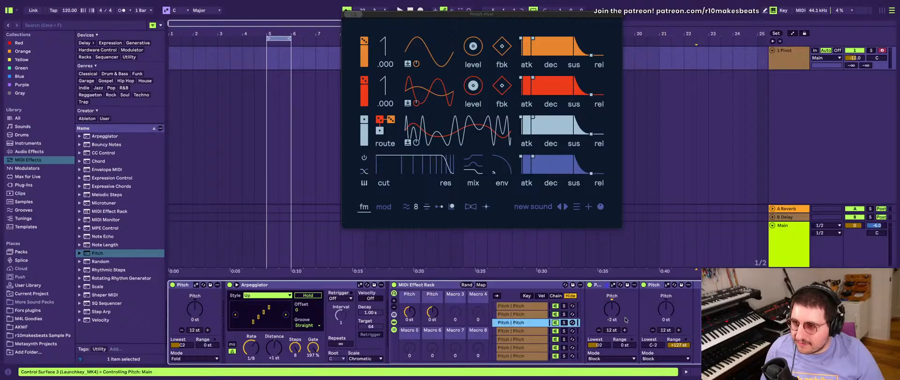
{"action": "right_click", "coordinate": [666, 315]}
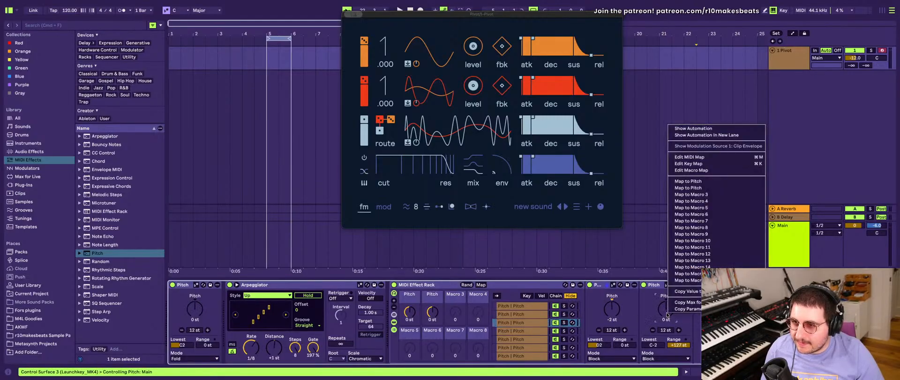
{"action": "left_click", "coordinate": [685, 194]}
{"action": "left_click", "coordinate": [504, 332]}
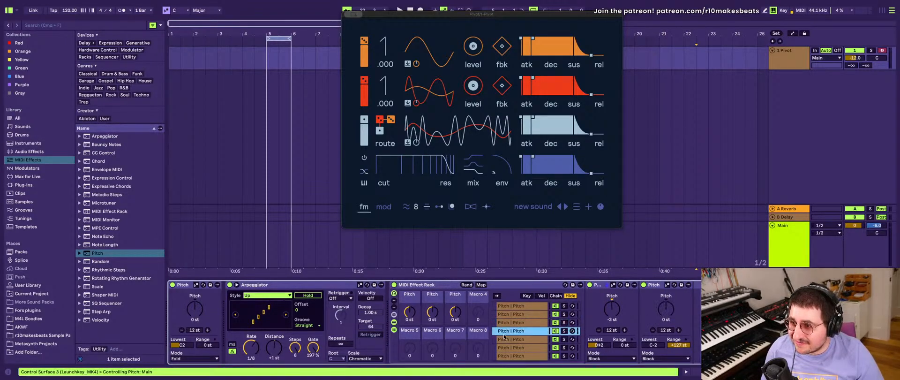
{"action": "right_click", "coordinate": [666, 312]}
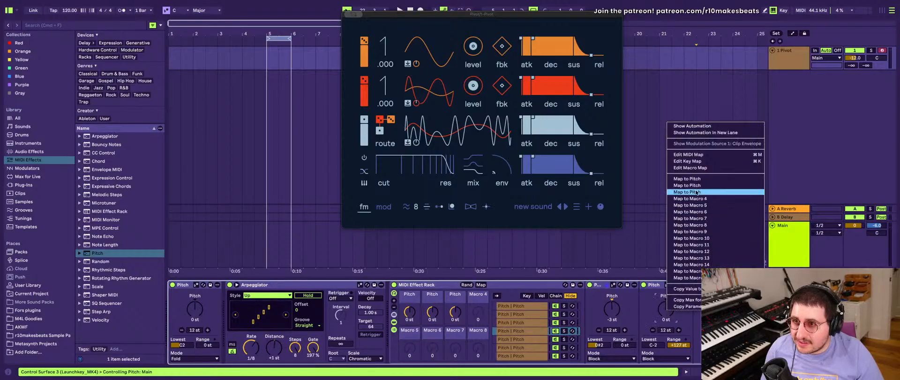
{"action": "left_click", "coordinate": [696, 199]}
- Map the second Pitch device's Pitch parameter in the rack's fifth through eighth chains to Macros 5 through 8, one macro per chain
{"action": "left_click", "coordinate": [505, 339]}
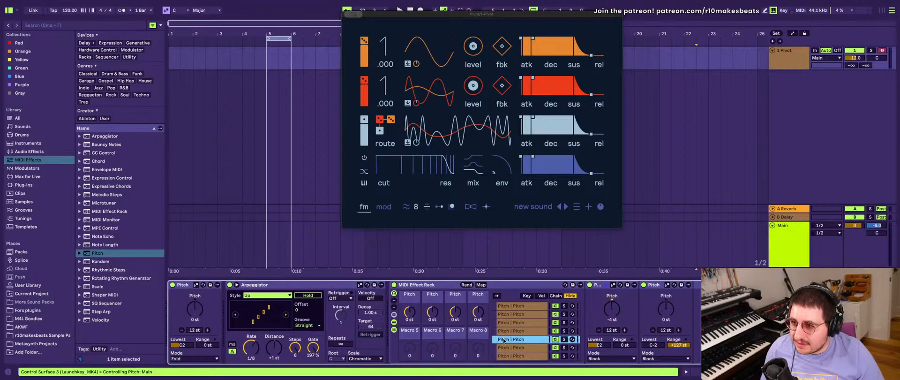
{"action": "right_click", "coordinate": [504, 341]}
{"action": "left_click", "coordinate": [622, 330]}
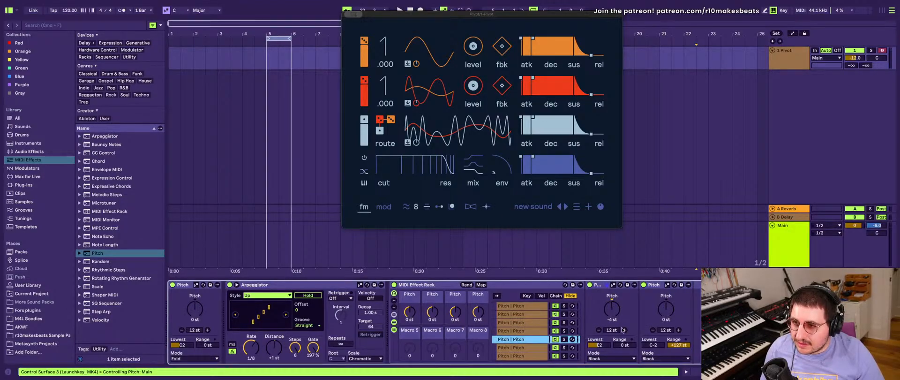
{"action": "right_click", "coordinate": [667, 310]}
{"action": "left_click", "coordinate": [695, 207]}
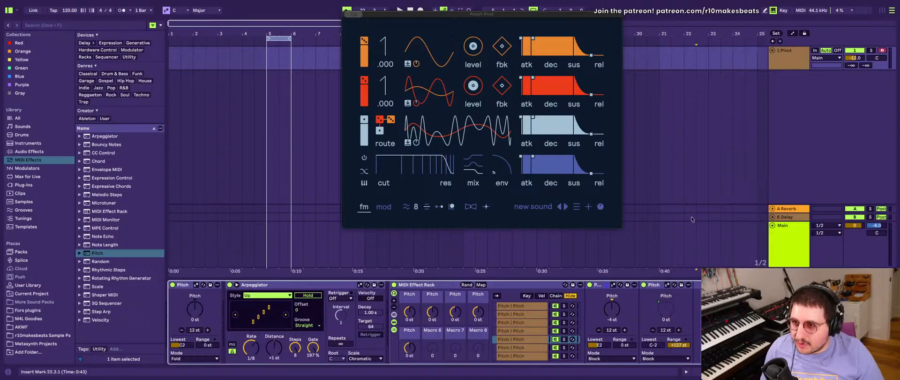
{"action": "left_click", "coordinate": [519, 348]}
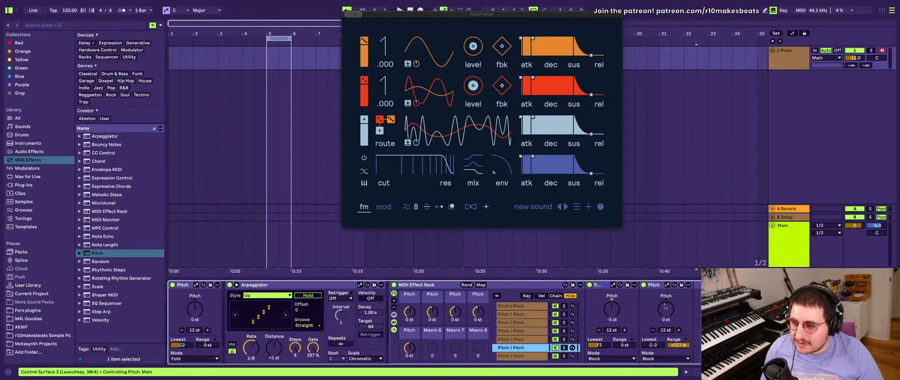
{"action": "right_click", "coordinate": [666, 303]}
{"action": "left_click", "coordinate": [689, 205]}
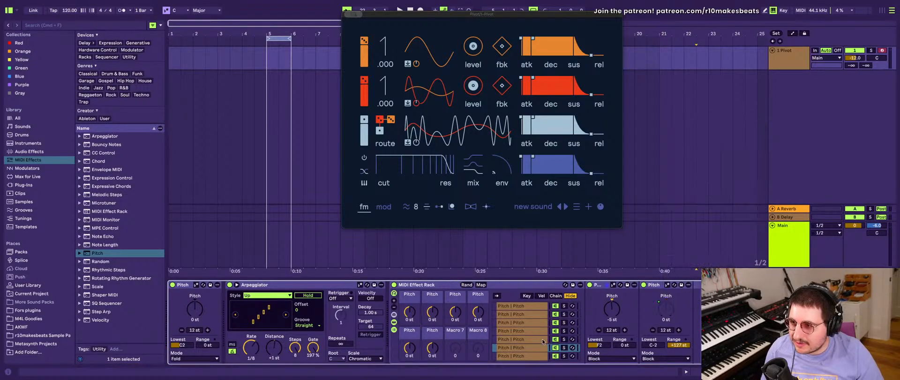
{"action": "left_click", "coordinate": [534, 339]}
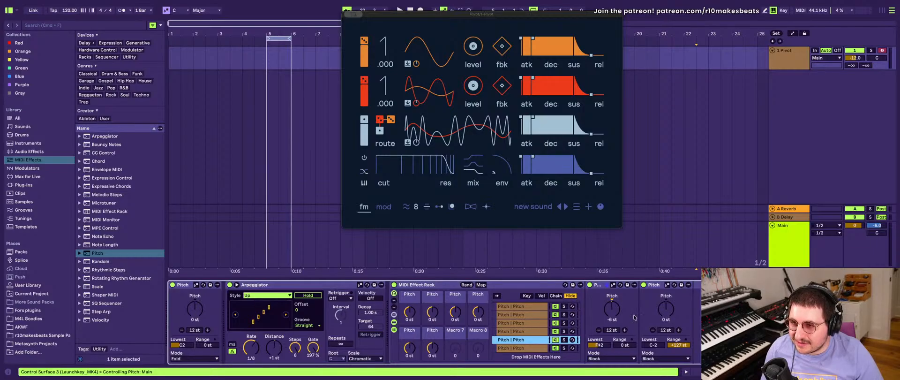
{"action": "right_click", "coordinate": [660, 311]}
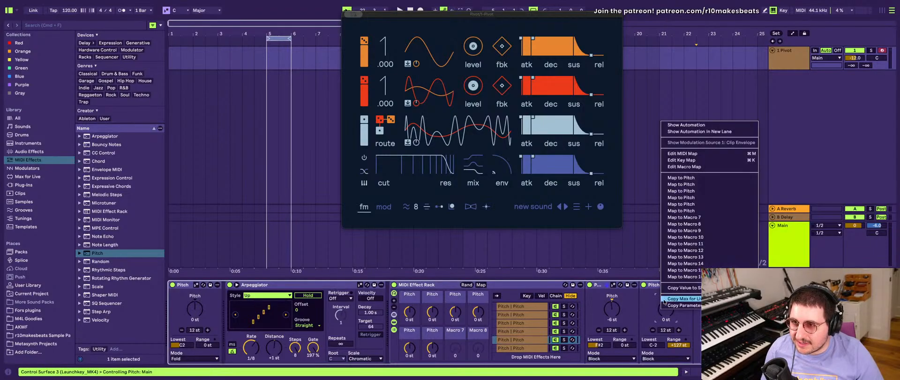
{"action": "left_click", "coordinate": [689, 218]}
{"action": "left_click", "coordinate": [524, 349]}
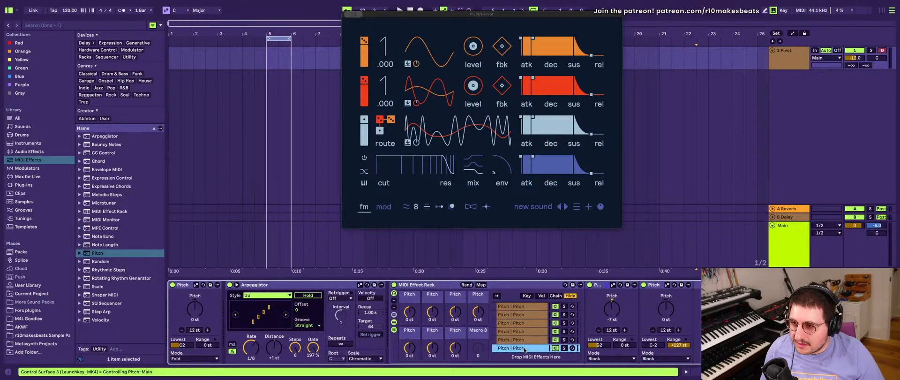
{"action": "right_click", "coordinate": [661, 315]}
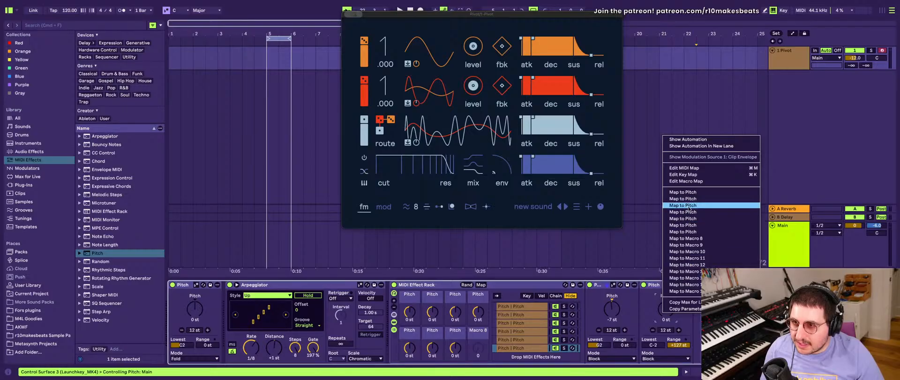
{"action": "left_click", "coordinate": [692, 240]}
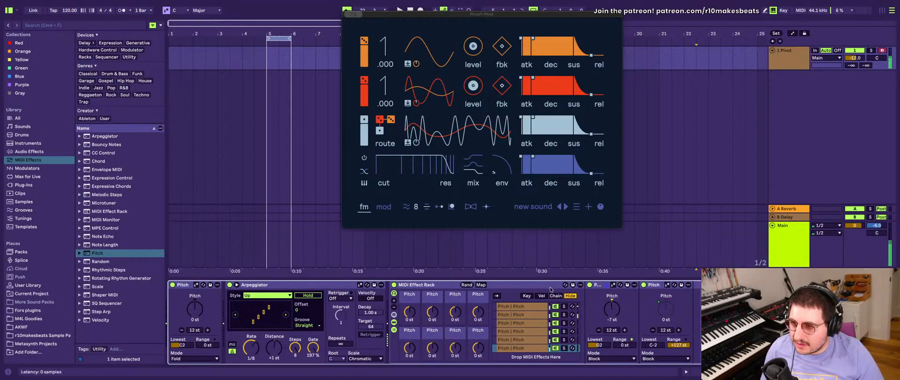
- Randomize the rack's macros and try setting the second Pitch device's Range to +24 st in the first two chains
{"action": "left_click", "coordinate": [465, 285]}
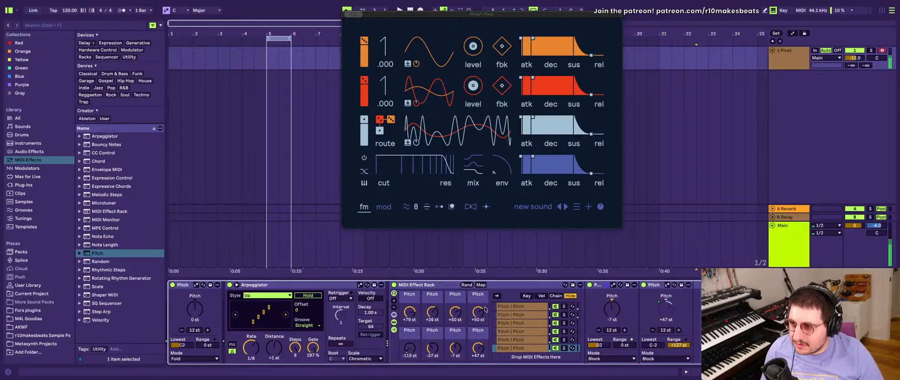
{"action": "scroll", "coordinate": [512, 311], "scroll_direction": "up", "scroll_amount": 2}
{"action": "left_click", "coordinate": [513, 308]}
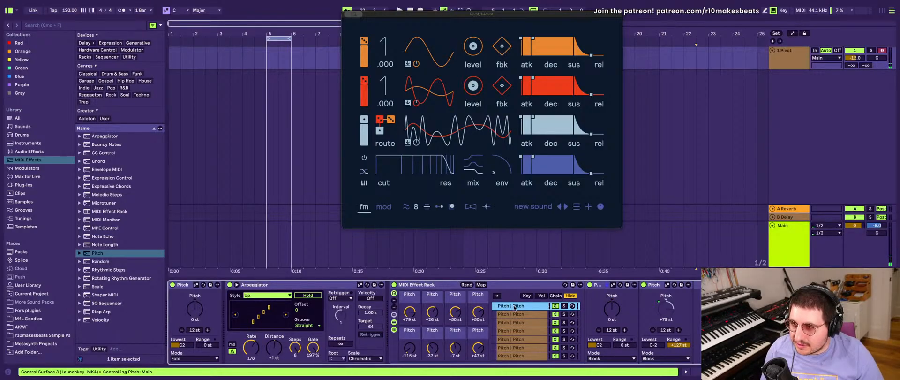
{"action": "left_click", "coordinate": [678, 345]}
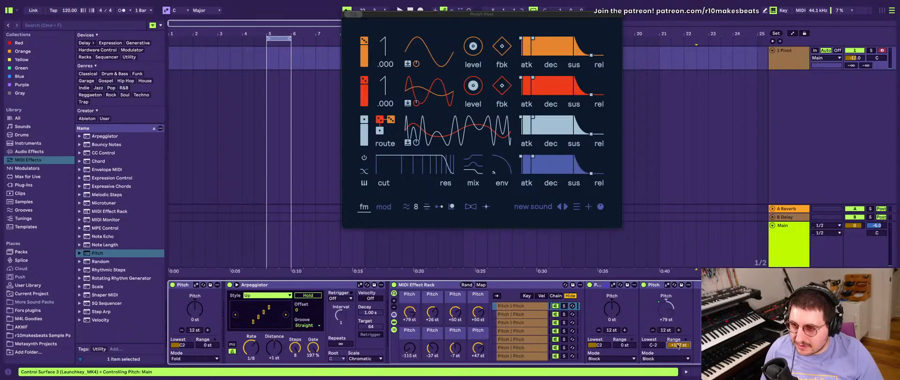
{"action": "type", "text": "24"}
{"action": "key", "text": "Return"}
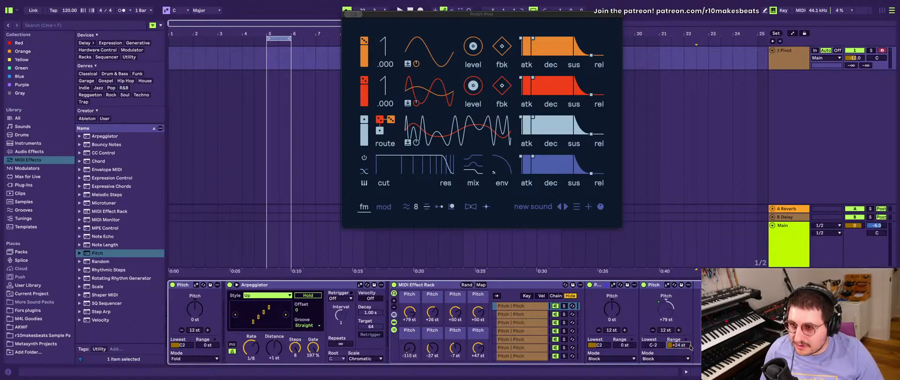
{"action": "left_click", "coordinate": [530, 314]}
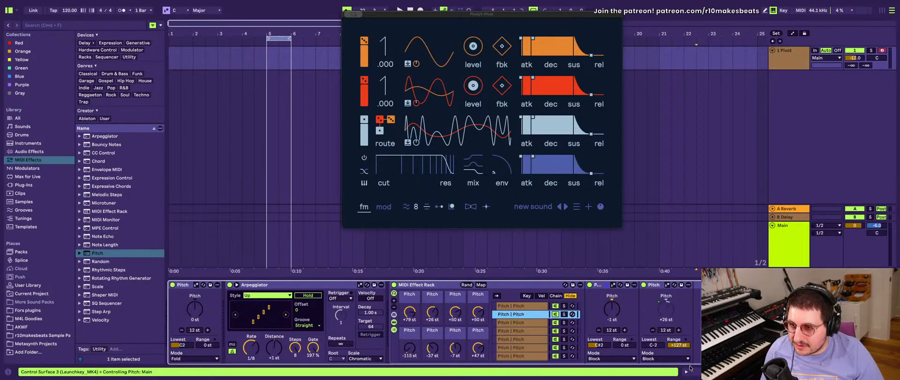
{"action": "left_click", "coordinate": [678, 344]}
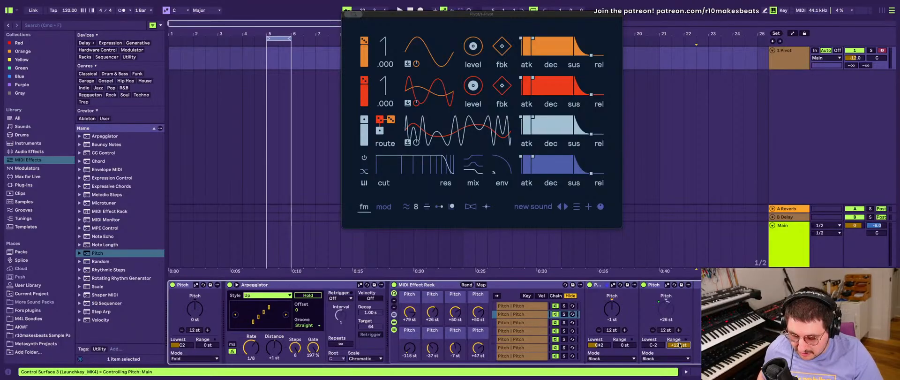
{"action": "type", "text": "24"}
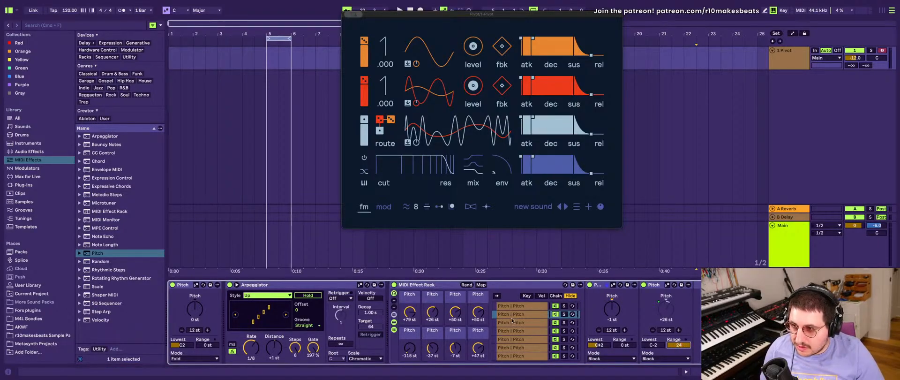
- Try setting the second Pitch device's Range to +24 st in the rack's third through seventh chains
{"action": "left_click", "coordinate": [581, 322]}
{"action": "left_click_drag", "start_coordinate": [683, 345], "coordinate": [684, 345]}
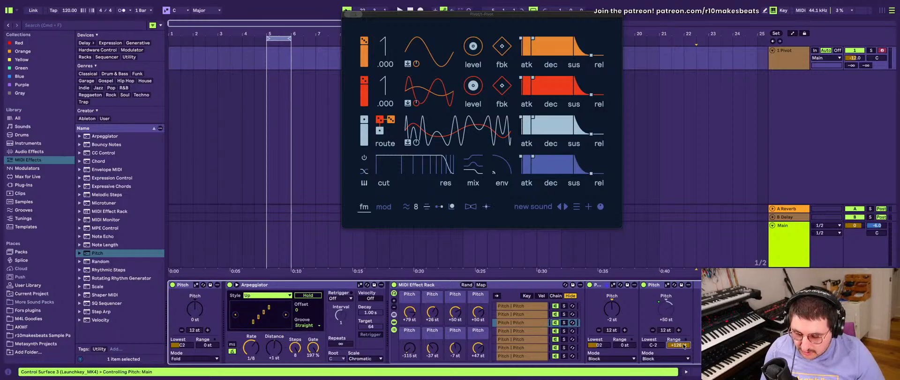
{"action": "left_click", "coordinate": [538, 330]}
{"action": "left_click", "coordinate": [681, 346]}
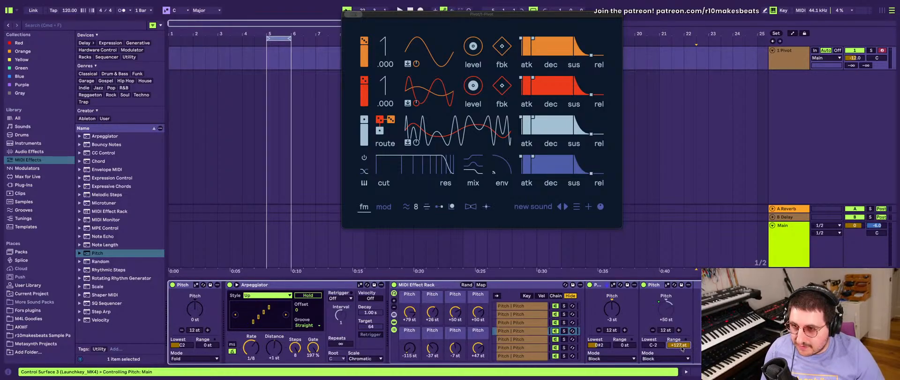
{"action": "left_click", "coordinate": [533, 339]}
{"action": "left_click", "coordinate": [684, 344]}
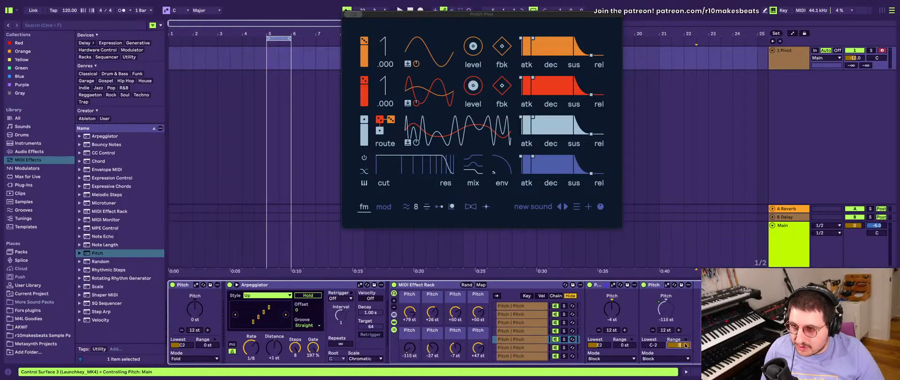
{"action": "left_click", "coordinate": [520, 347]}
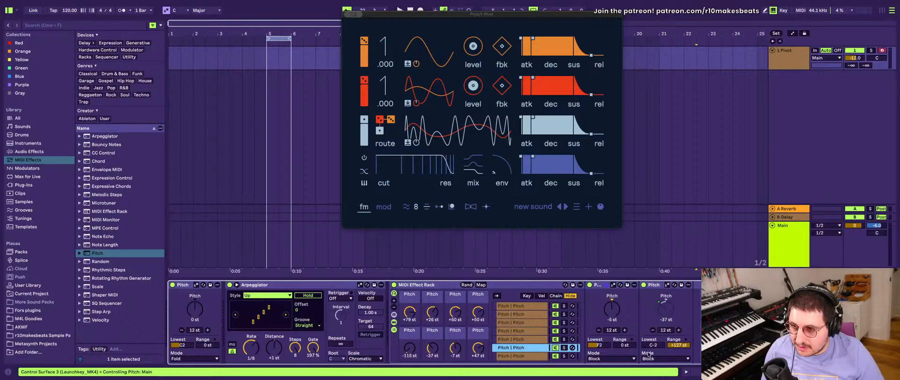
{"action": "left_click", "coordinate": [543, 356]}
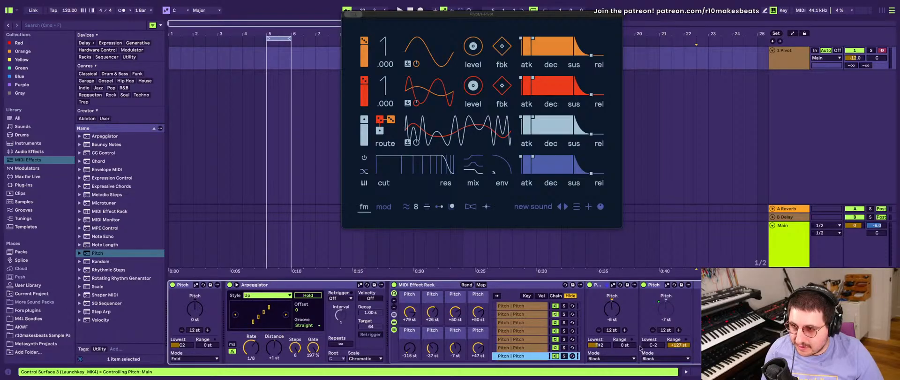
{"action": "left_click", "coordinate": [676, 347]}
{"action": "type", "text": "24"}
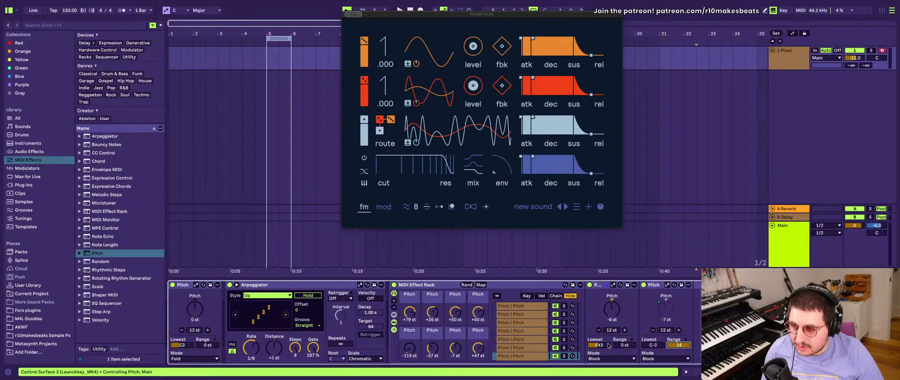
- Set the second Pitch device's Range back to +127 st in the rack's sixth chain
{"action": "left_click", "coordinate": [527, 348]}
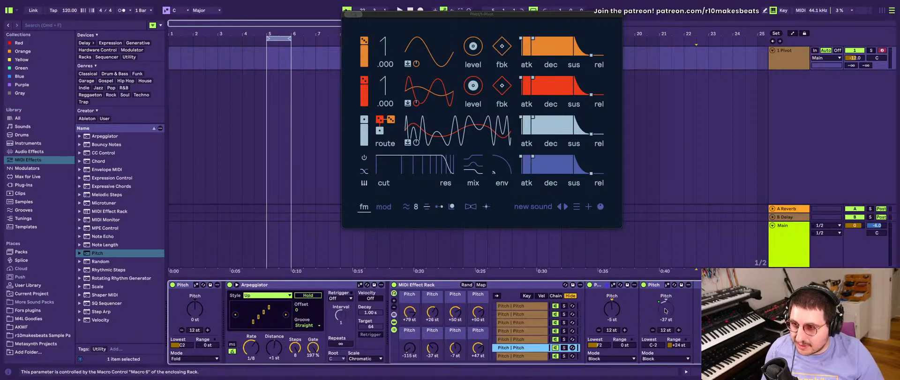
{"action": "left_click", "coordinate": [678, 345]}
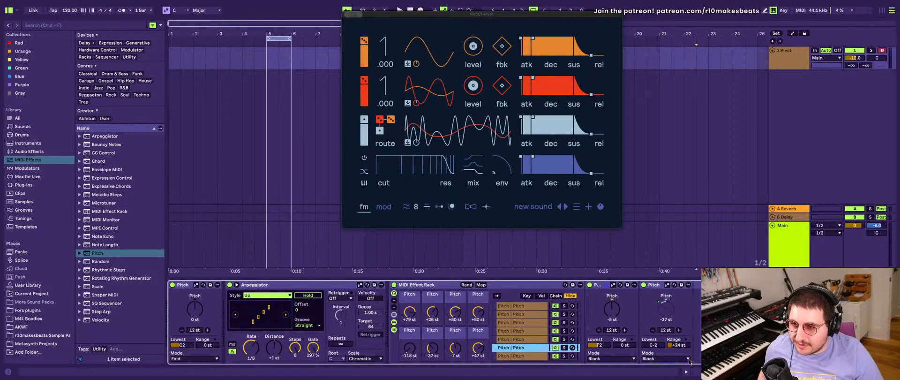
{"action": "type", "text": "127"}
{"action": "key", "text": "Return"}
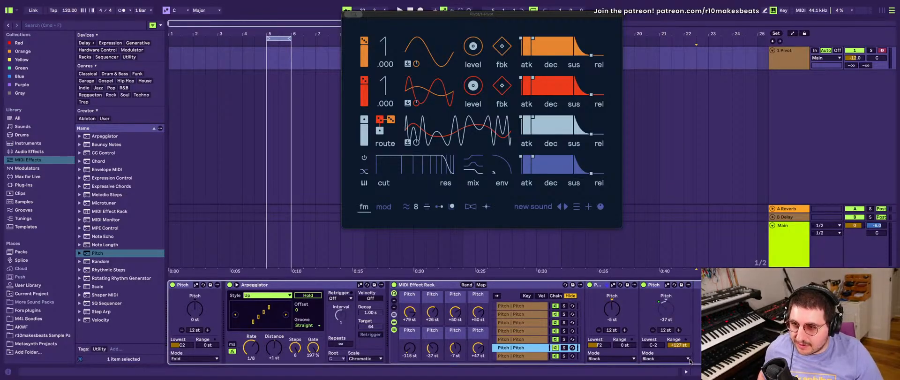
- Open the rack's macro mappings and set the first Pitch mapping's range to Min -24 st and Max +24 st
{"action": "left_click", "coordinate": [531, 307]}
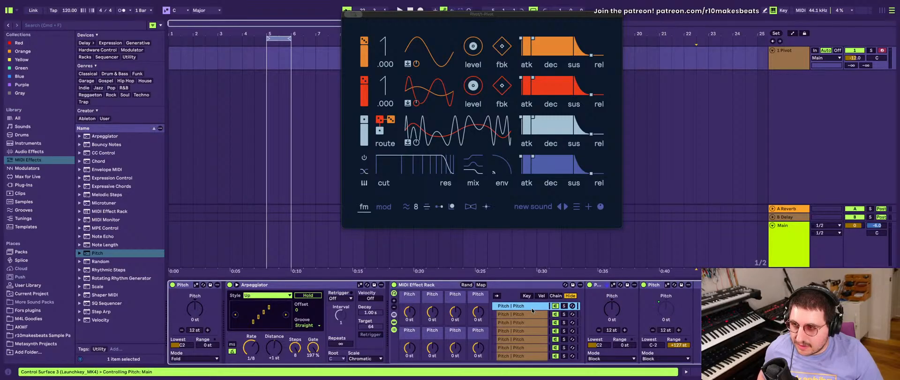
{"action": "left_click", "coordinate": [481, 284]}
{"action": "left_click", "coordinate": [194, 43]}
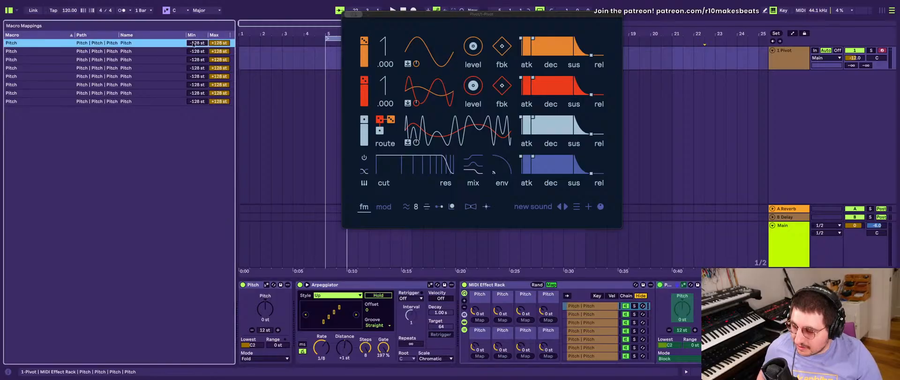
{"action": "type", "text": "-"}
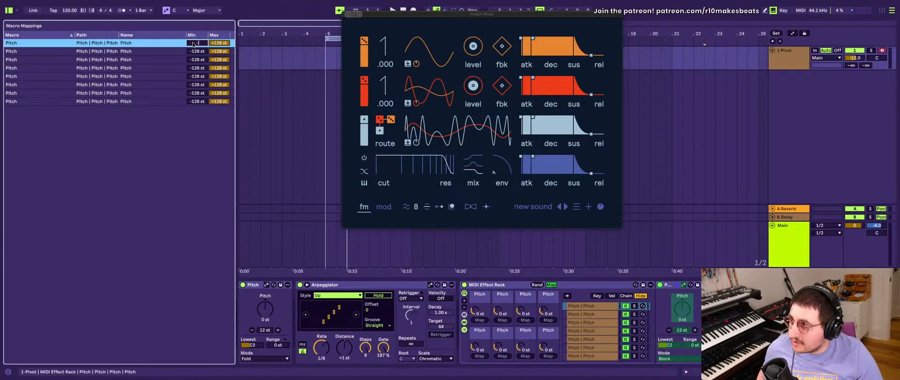
{"action": "type", "text": "24"}
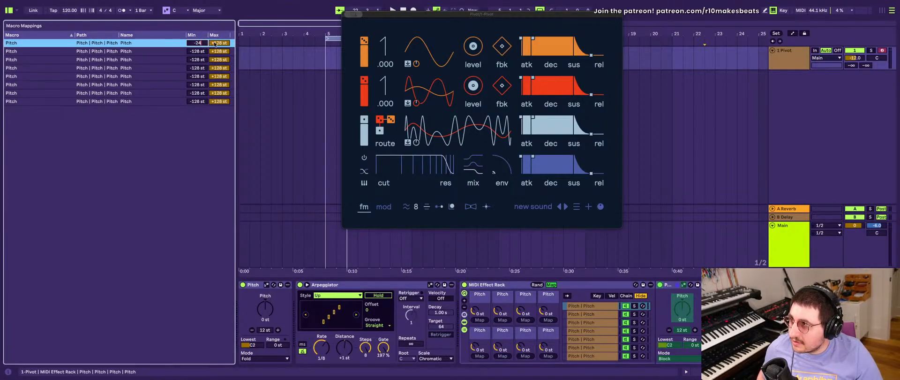
{"action": "left_click", "coordinate": [215, 43]}
{"action": "type", "text": "24"}
{"action": "key", "text": "Return"}
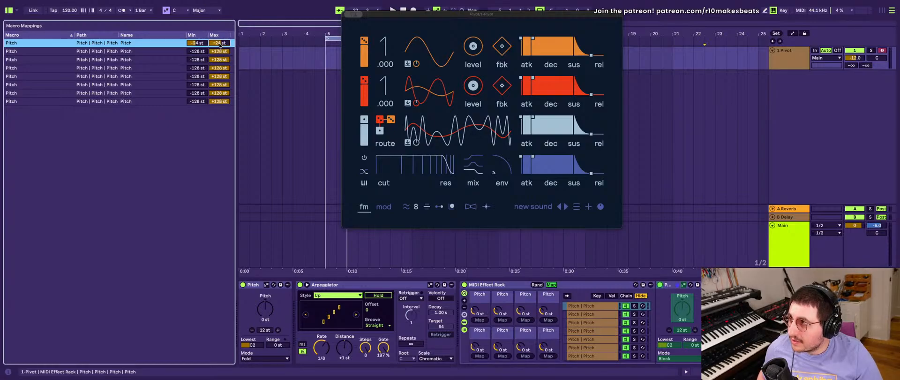
- Set the second Pitch mapping's range to Min -24 st and Max +24 st
{"action": "left_click", "coordinate": [191, 53]}
{"action": "type", "text": "-24"}
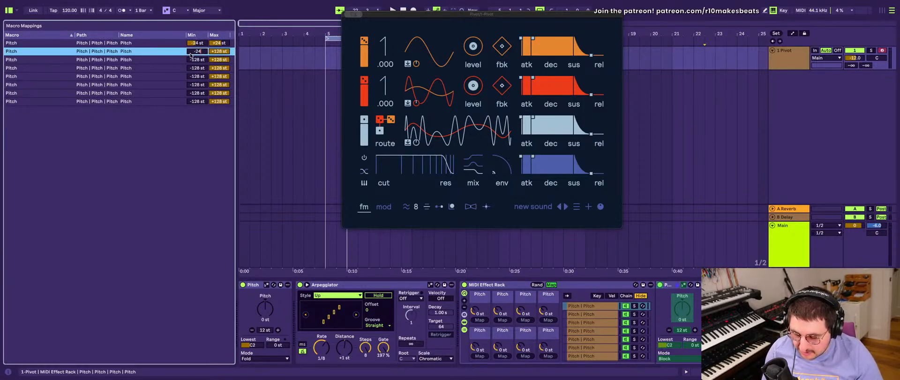
{"action": "key", "text": "Return"}
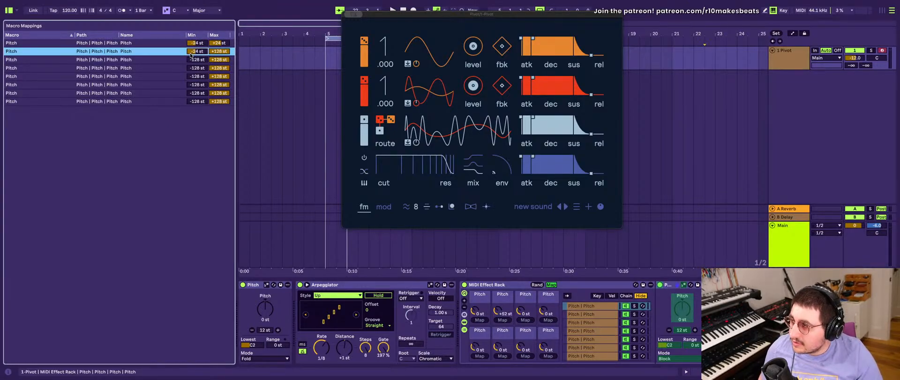
{"action": "type", "text": "24"}
{"action": "key", "text": "Return"}
- Set the Max of the third through eighth Pitch mappings to +24 st
{"action": "left_click", "coordinate": [219, 59]}
{"action": "type", "text": "24"}
{"action": "left_click", "coordinate": [221, 68]}
{"action": "type", "text": "24"}
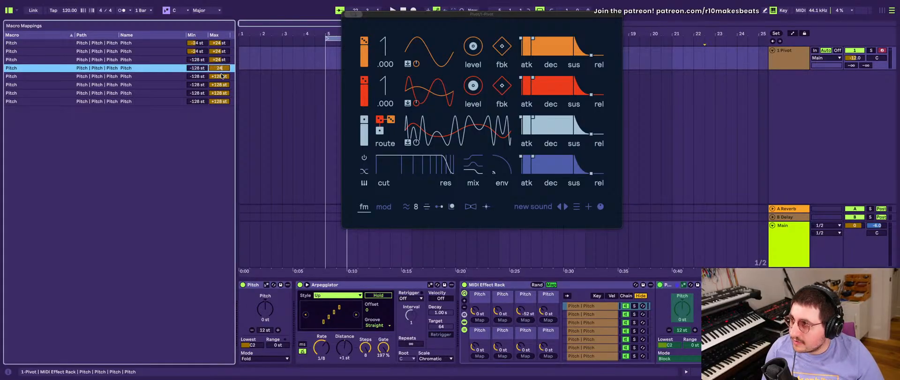
{"action": "left_click", "coordinate": [220, 76]}
{"action": "type", "text": "24"}
{"action": "left_click", "coordinate": [219, 84]}
{"action": "type", "text": "24"}
{"action": "left_click", "coordinate": [220, 93]}
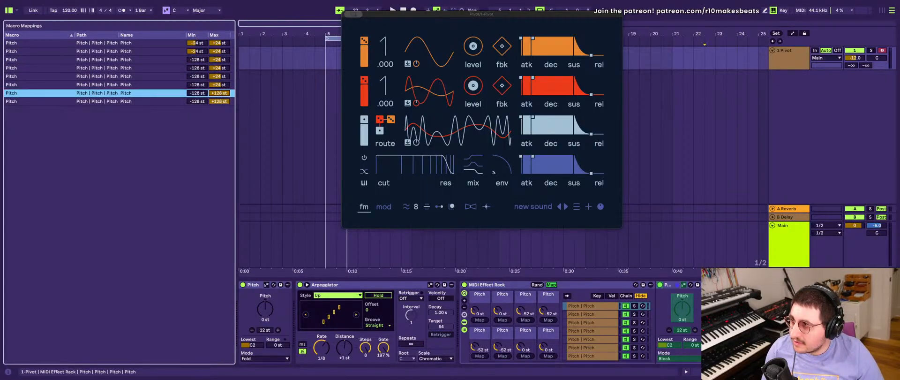
{"action": "type", "text": "24"}
{"action": "left_click", "coordinate": [220, 101]}
{"action": "type", "text": "24"}
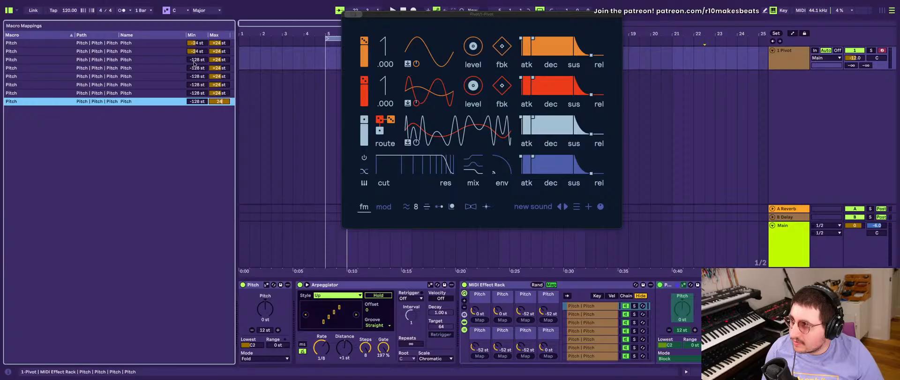
- Set the Min of the third through sixth Pitch mappings to -24 st
{"action": "left_click", "coordinate": [194, 60]}
{"action": "type", "text": "-24"}
{"action": "left_click", "coordinate": [196, 68]}
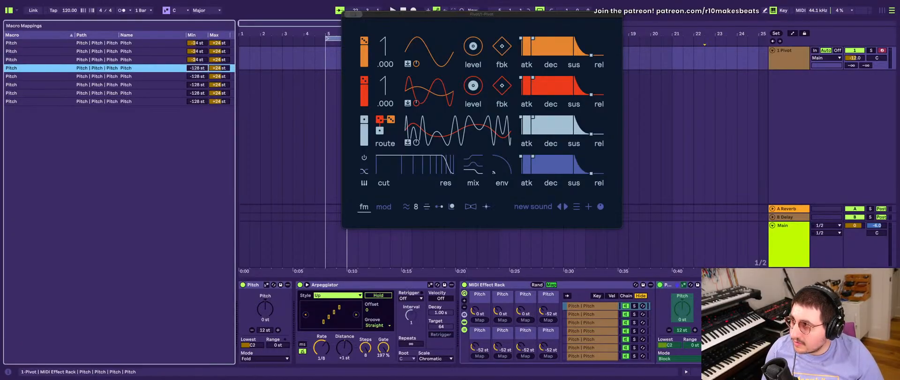
{"action": "type", "text": "-24"}
{"action": "left_click", "coordinate": [196, 76]}
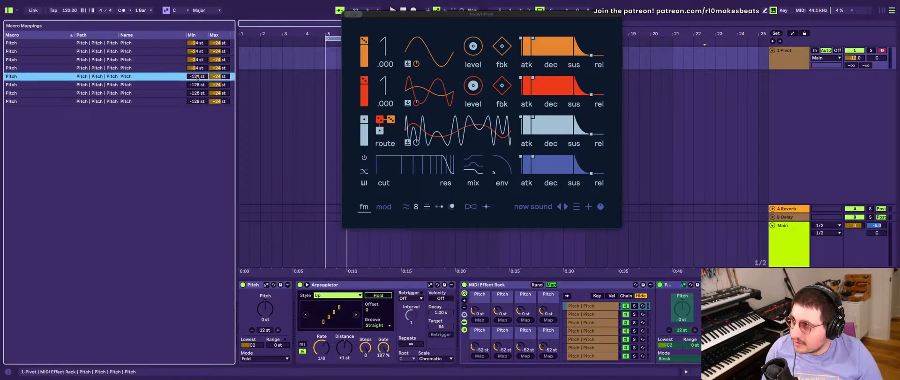
{"action": "type", "text": "-24"}
{"action": "left_click", "coordinate": [198, 84]}
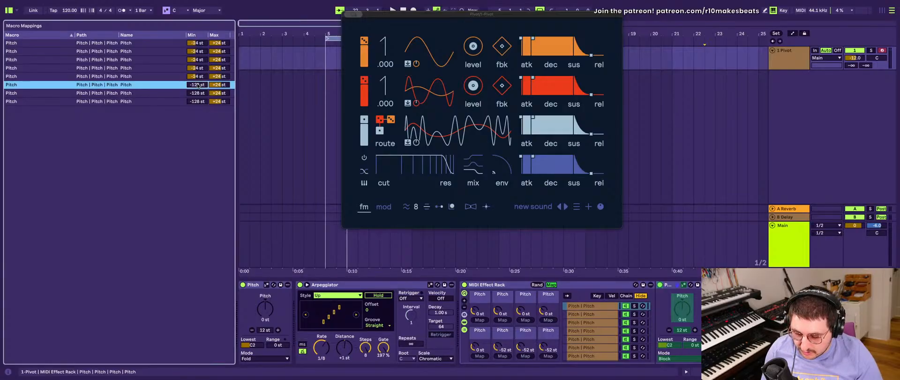
{"action": "type", "text": "-24"}
- Set the Min of the seventh and eighth Pitch mappings to -24 st
{"action": "left_click", "coordinate": [197, 92]}
{"action": "type", "text": "-2"}
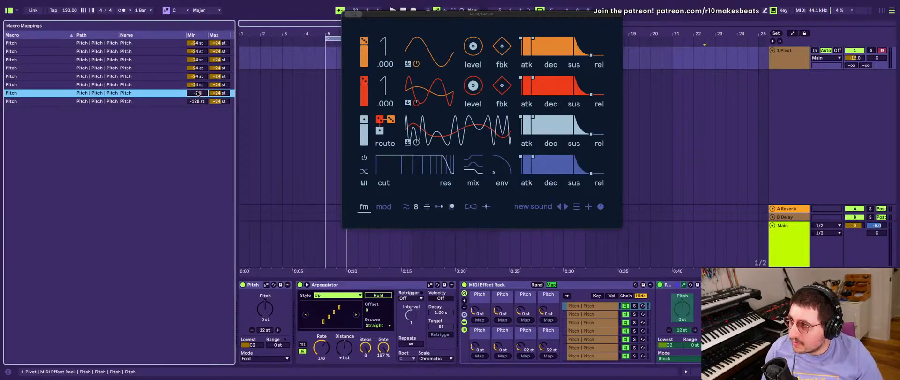
{"action": "left_click", "coordinate": [197, 101]}
{"action": "type", "text": "-24"}
{"action": "left_click", "coordinate": [201, 135]}
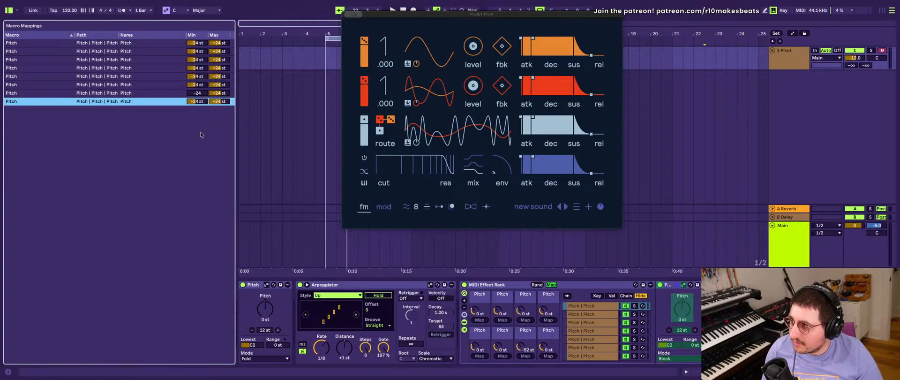
{"action": "left_click", "coordinate": [197, 93]}
{"action": "type", "text": "-24"}
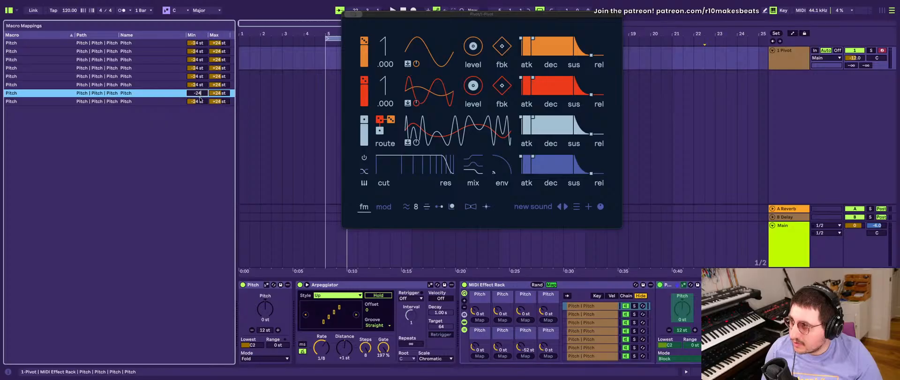
{"action": "key", "text": "Return"}
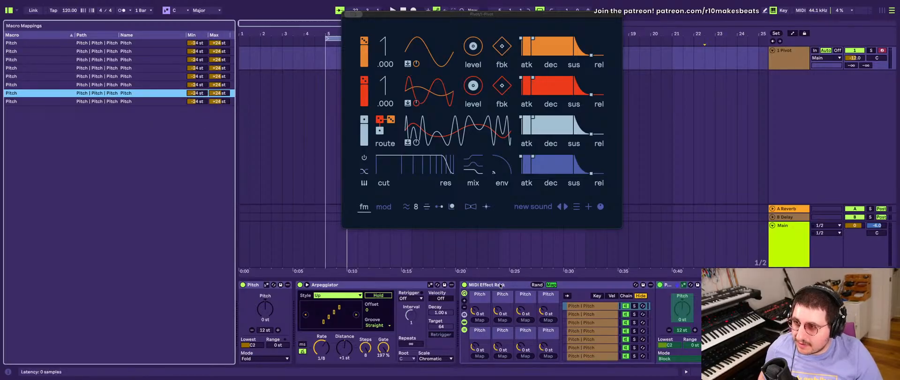
- Leave macro mapping to randomize the rack's macros, and add a Scale MIDI effect directly after the rack
{"action": "left_click", "coordinate": [549, 285]}
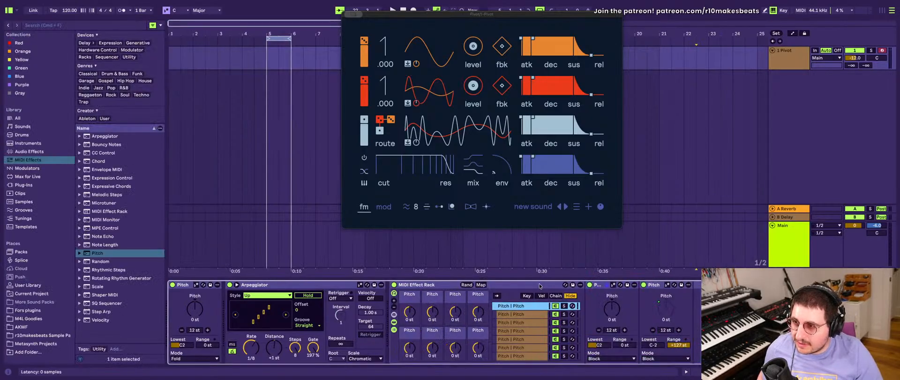
{"action": "left_click", "coordinate": [466, 284]}
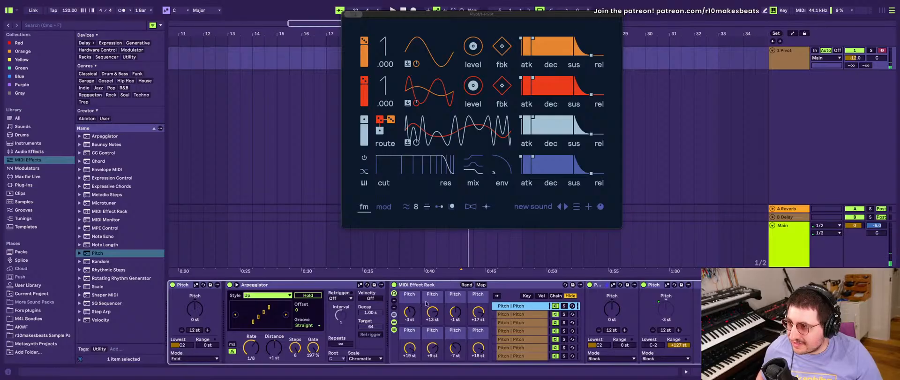
{"action": "left_click", "coordinate": [97, 278]}
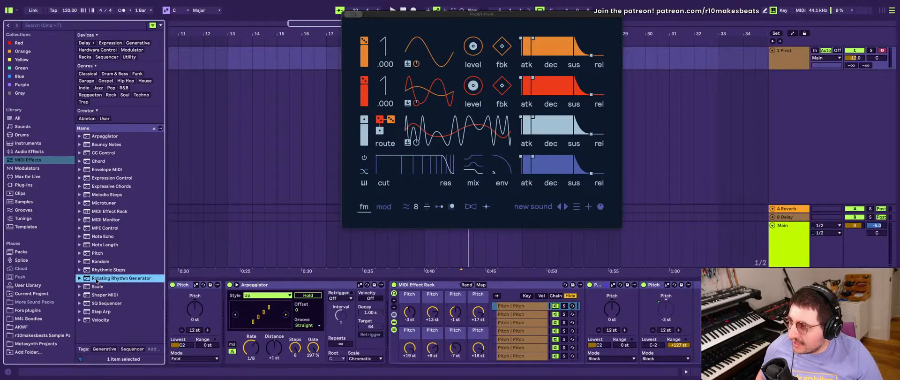
{"action": "left_click", "coordinate": [96, 287]}
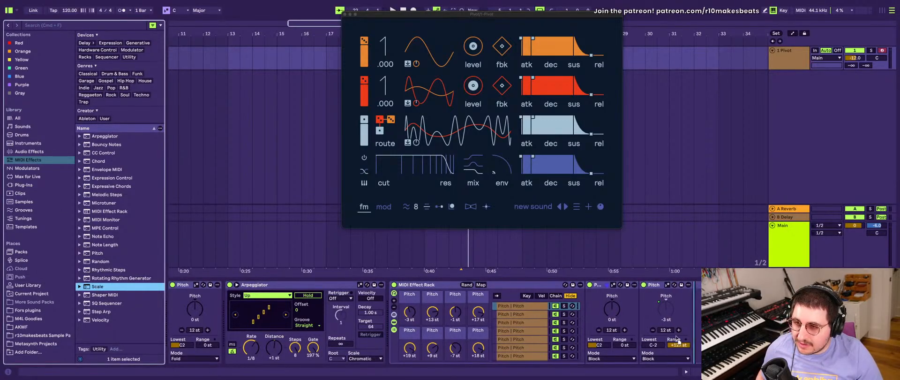
{"action": "left_click_drag", "start_coordinate": [97, 286], "coordinate": [705, 321]}
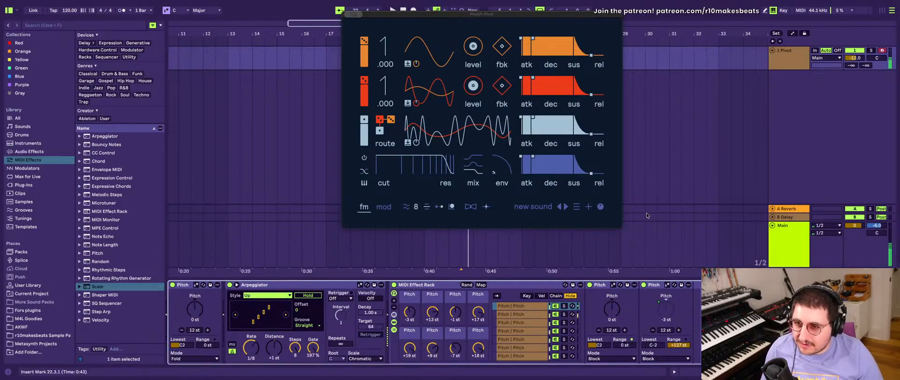
{"action": "scroll", "coordinate": [434, 322], "scroll_direction": "right", "scroll_amount": 1}
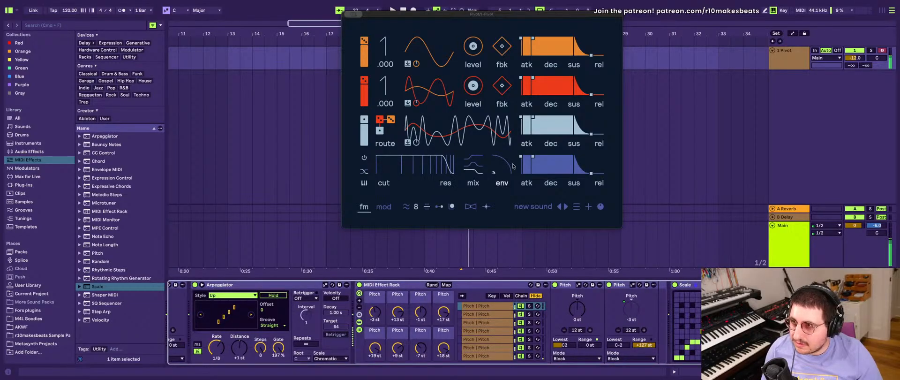
- Slightly shorten the release of Pivot's third operator envelope and of its filter envelope
{"action": "left_click_drag", "start_coordinate": [590, 135], "coordinate": [582, 134]}
{"action": "left_click_drag", "start_coordinate": [591, 173], "coordinate": [585, 172]}
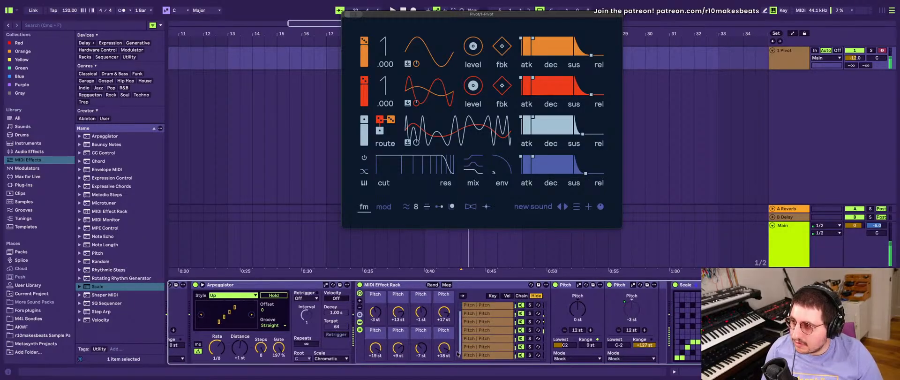
{"action": "scroll", "coordinate": [468, 352], "scroll_direction": "left", "scroll_amount": 2}
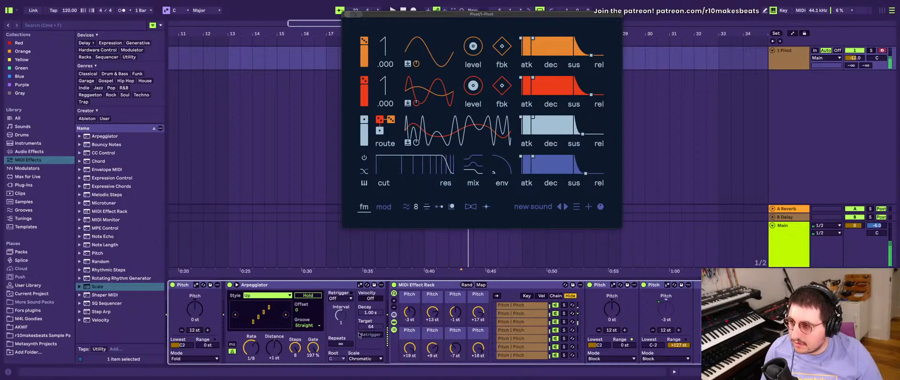
{"action": "left_click", "coordinate": [252, 347]}
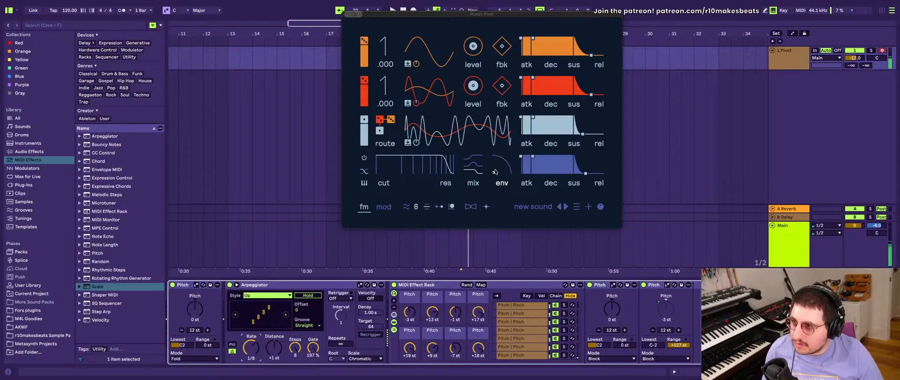
- Reshape Pivot's FM tone by shifting the operator routing and adjusting the first operator's level and the second operator's feedback
{"action": "left_click", "coordinate": [416, 128]}
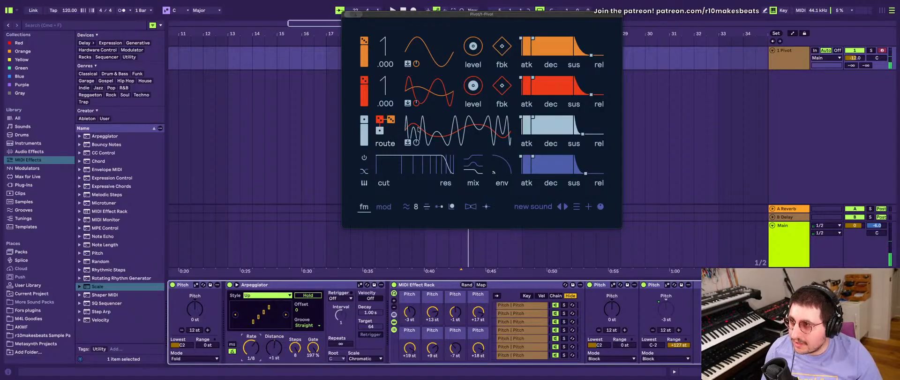
{"action": "left_click_drag", "start_coordinate": [394, 122], "coordinate": [413, 104]}
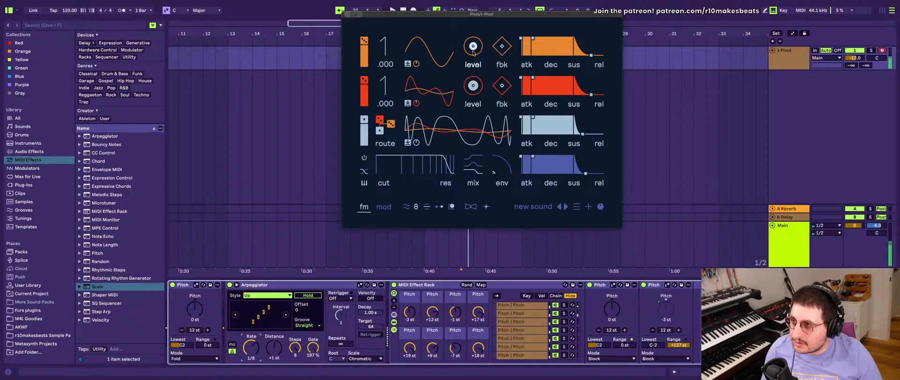
{"action": "left_click_drag", "start_coordinate": [473, 47], "coordinate": [473, 40]}
{"action": "left_click_drag", "start_coordinate": [499, 100], "coordinate": [500, 92]}
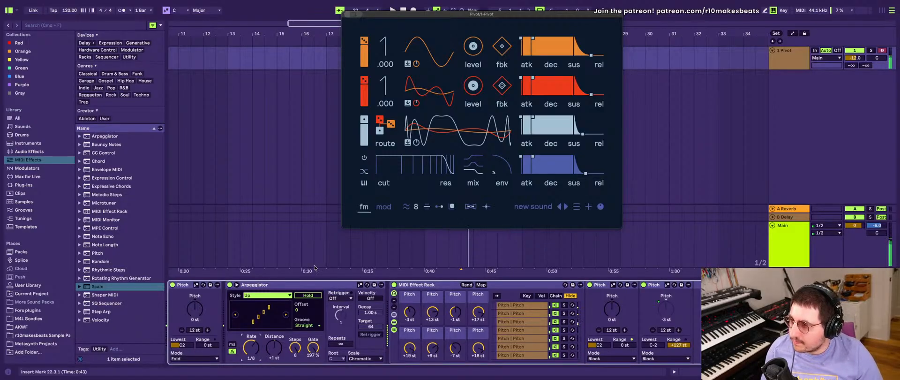
- Rename the MIDI Effect Rack as "8 steps"
{"action": "scroll", "coordinate": [326, 328], "scroll_direction": "right", "scroll_amount": 3}
{"action": "scroll", "coordinate": [327, 328], "scroll_direction": "left", "scroll_amount": 3}
{"action": "scroll", "coordinate": [327, 328], "scroll_direction": "right", "scroll_amount": 3}
{"action": "scroll", "coordinate": [326, 328], "scroll_direction": "left", "scroll_amount": 3}
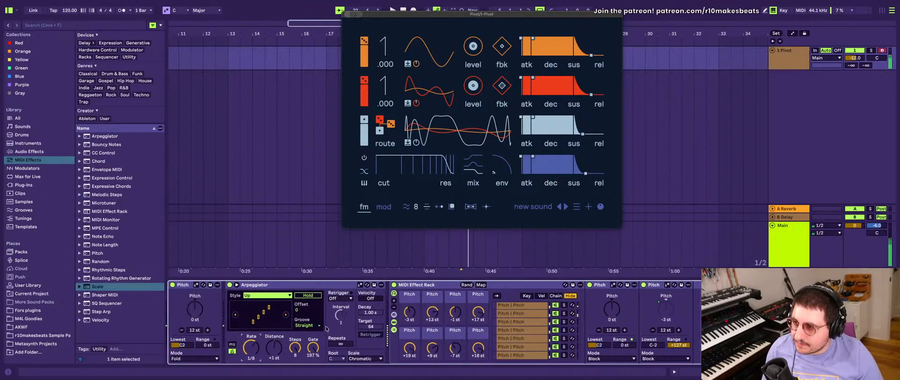
{"action": "scroll", "coordinate": [326, 328], "scroll_direction": "right", "scroll_amount": 3}
{"action": "left_click", "coordinate": [382, 289]}
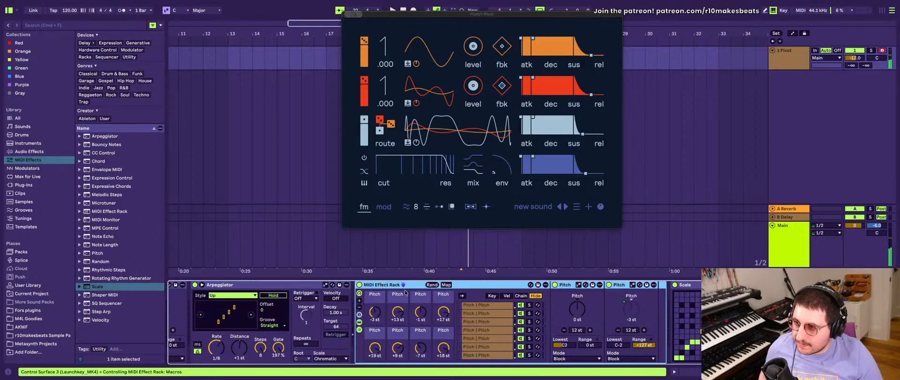
{"action": "key", "text": "super+r"}
{"action": "type", "text": "8"}
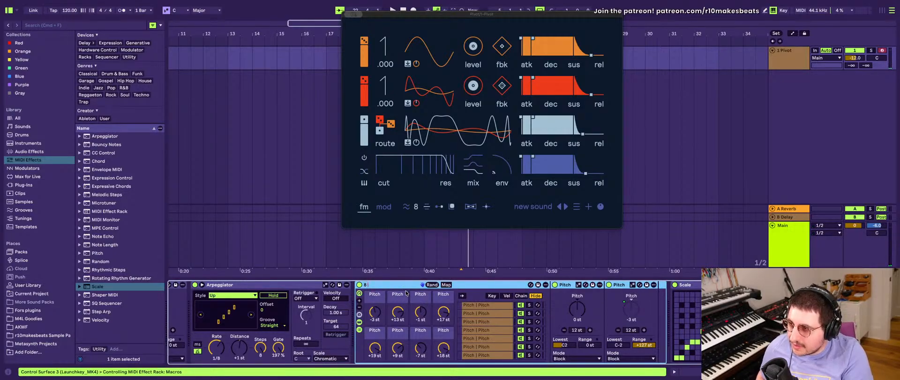
{"action": "type", "text": " steps"}
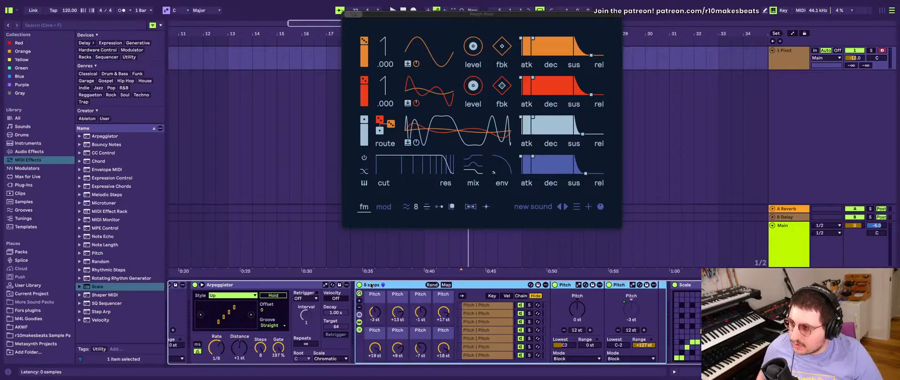
- Group the first Pitch device, the Arpeggiator and the "8 steps" rack into one MIDI Effect Rack
{"action": "scroll", "coordinate": [370, 284], "scroll_direction": "left", "scroll_amount": 2}
{"action": "left_click", "coordinate": [180, 284]}
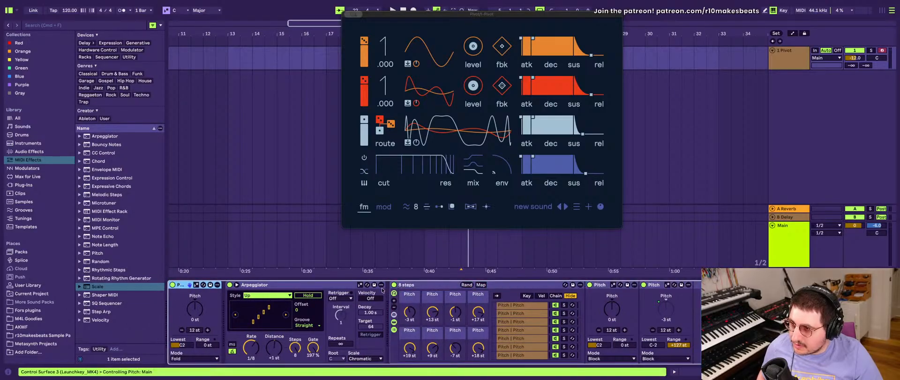
{"action": "left_click", "coordinate": [555, 286], "text": "shift"}
{"action": "key", "text": "super+g"}
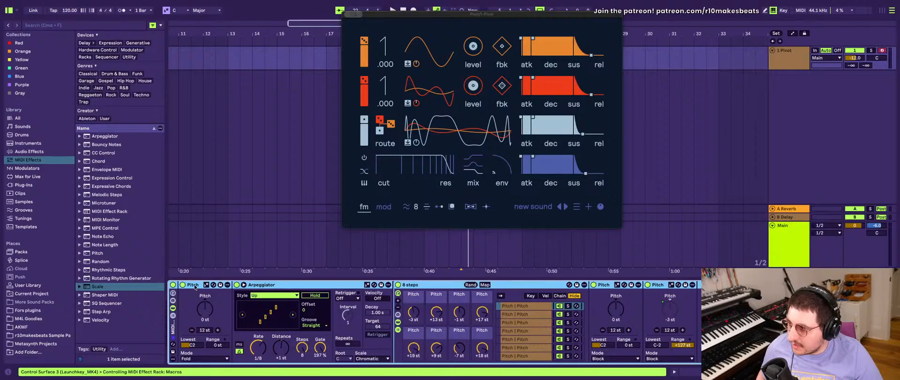
{"action": "left_click", "coordinate": [196, 285]}
{"action": "left_click", "coordinate": [313, 286]}
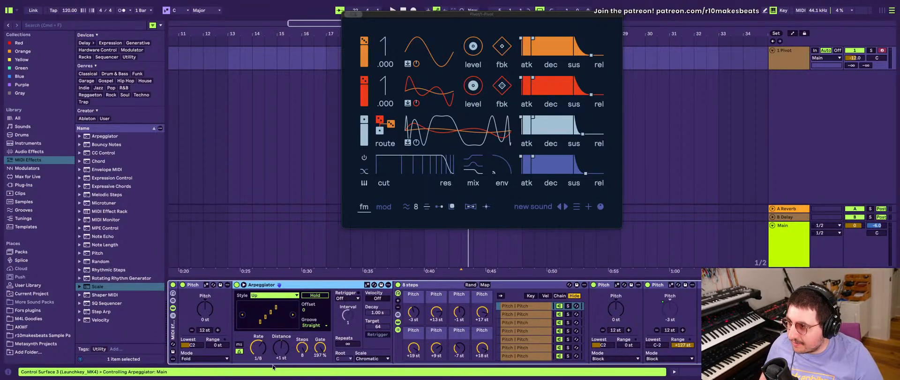
{"action": "left_click", "coordinate": [300, 349]}
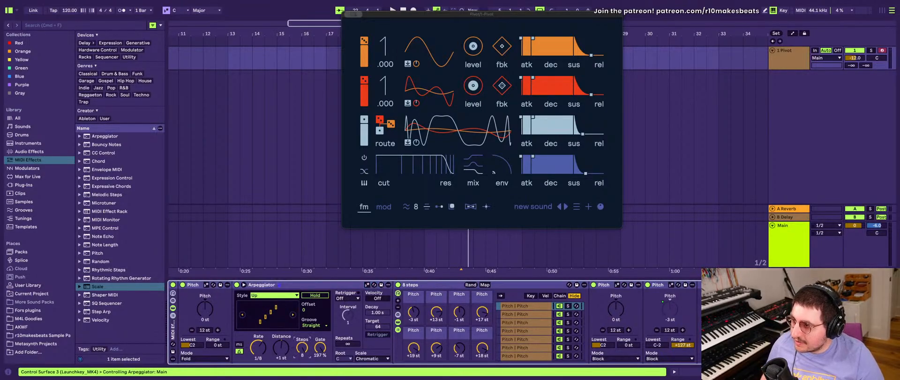
{"action": "left_click", "coordinate": [388, 284]}
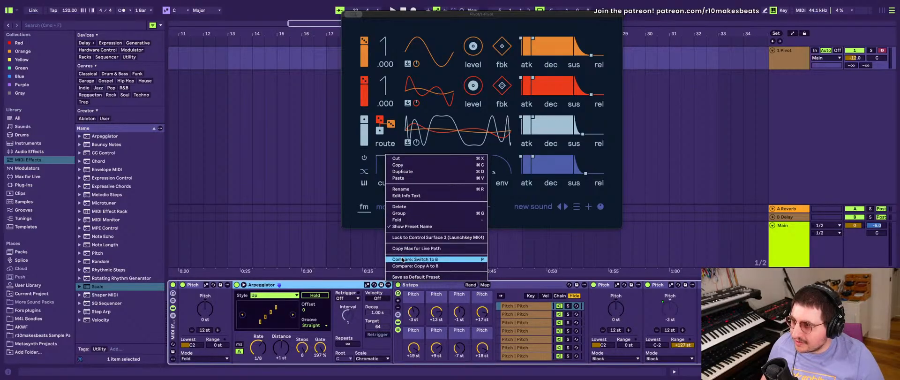
{"action": "left_click", "coordinate": [401, 249]}
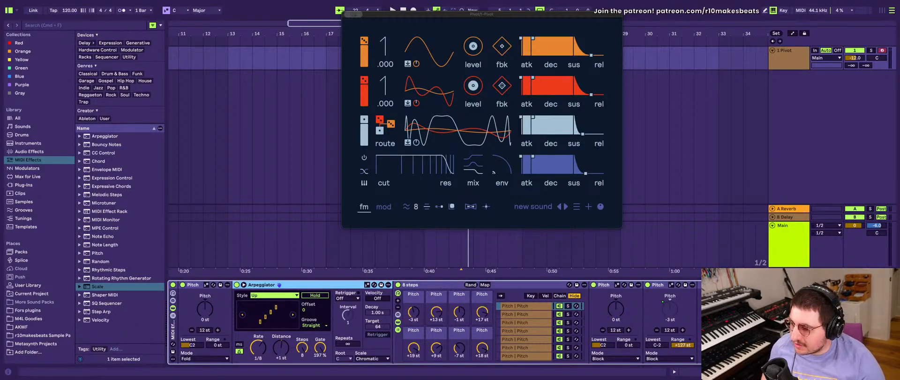
{"action": "key", "text": "super+alt+p"}
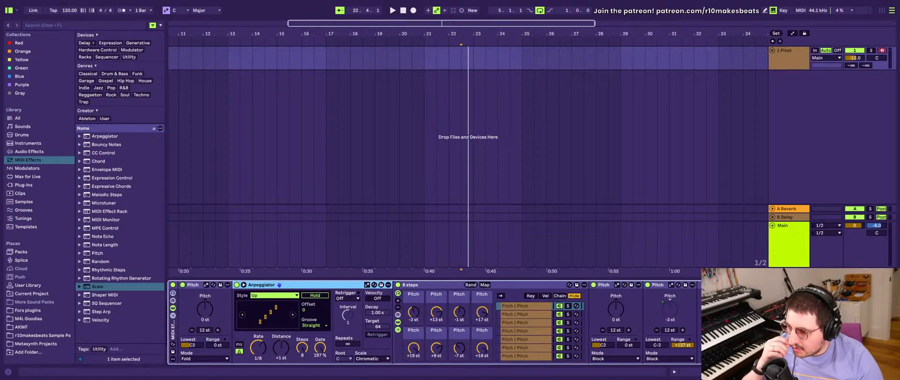
{"action": "right_click", "coordinate": [388, 285]}
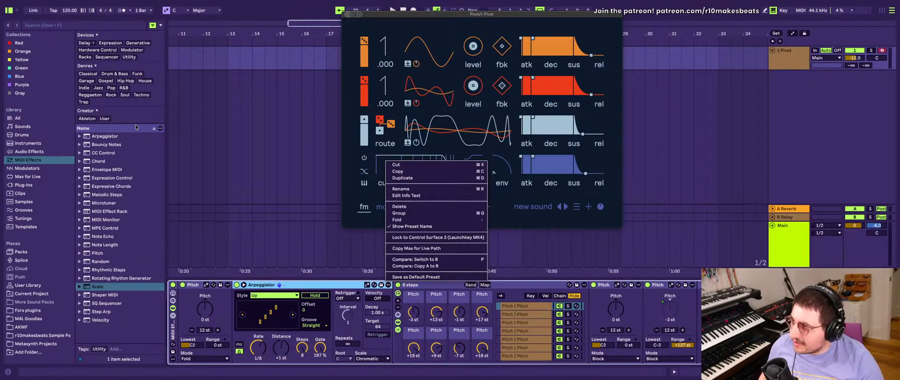
{"action": "left_click", "coordinate": [79, 136]}
{"action": "left_click", "coordinate": [80, 136]}
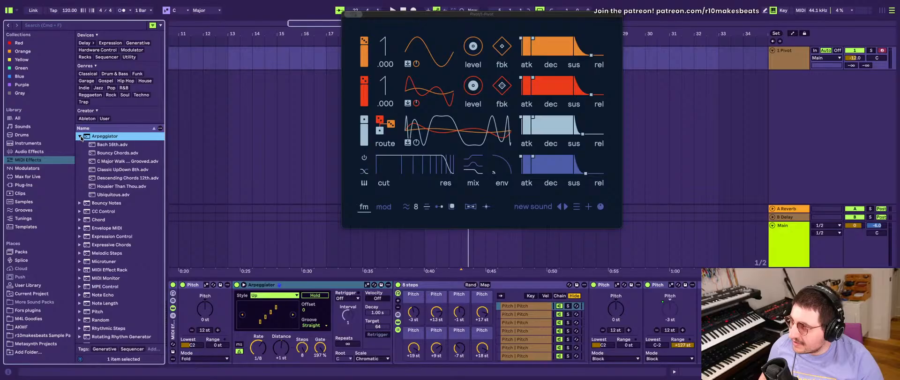
{"action": "left_click", "coordinate": [79, 136]}
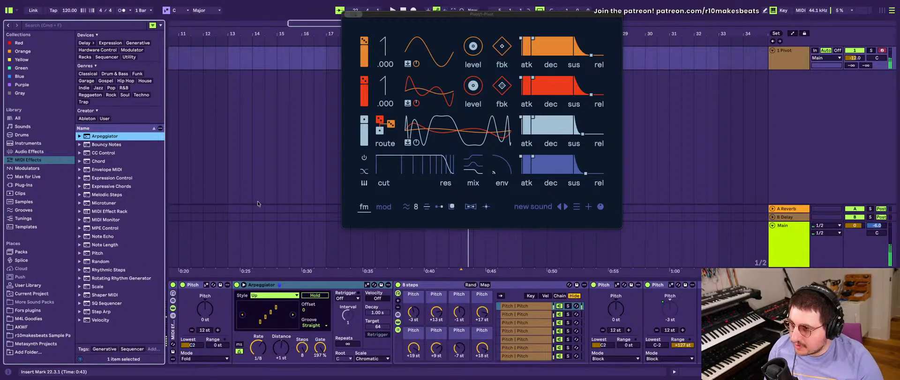
- Randomize the "8 steps" rack's Pitch macros three times to audition different melodic patterns
{"action": "left_click", "coordinate": [470, 285]}
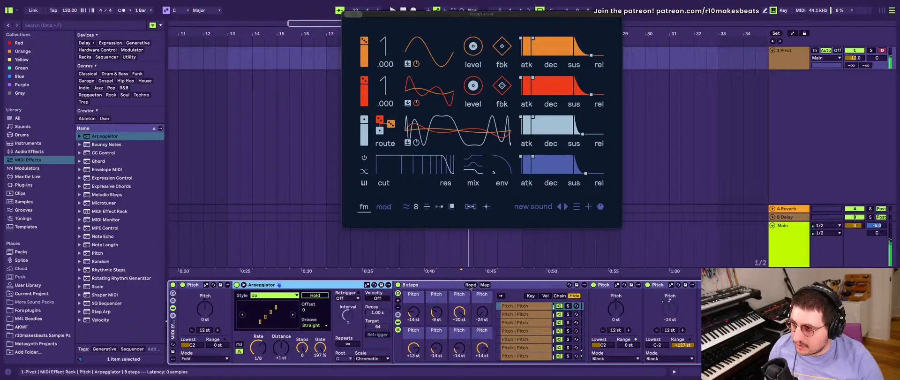
{"action": "left_click", "coordinate": [470, 285]}
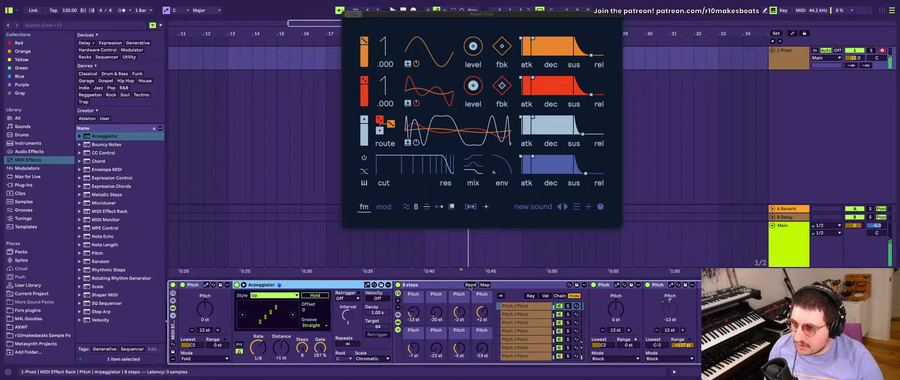
{"action": "left_click", "coordinate": [470, 285]}
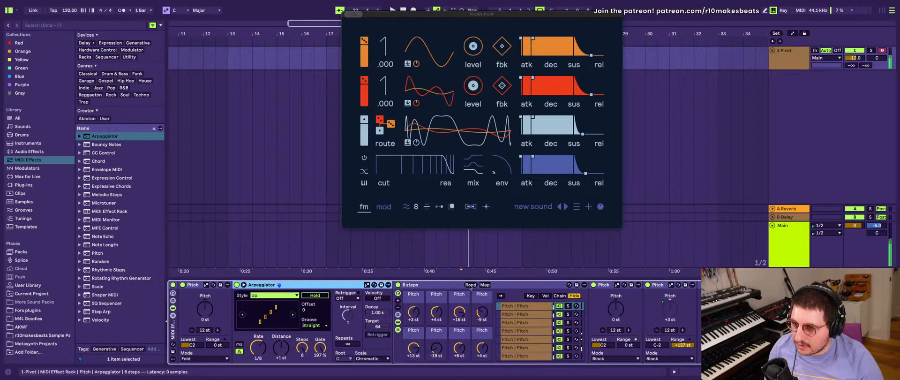
- Redraw the Scale device's note map so the lower half outputs C and the upper half G, and randomize the "8 steps" macros again
{"action": "scroll", "coordinate": [520, 312], "scroll_direction": "right", "scroll_amount": 3}
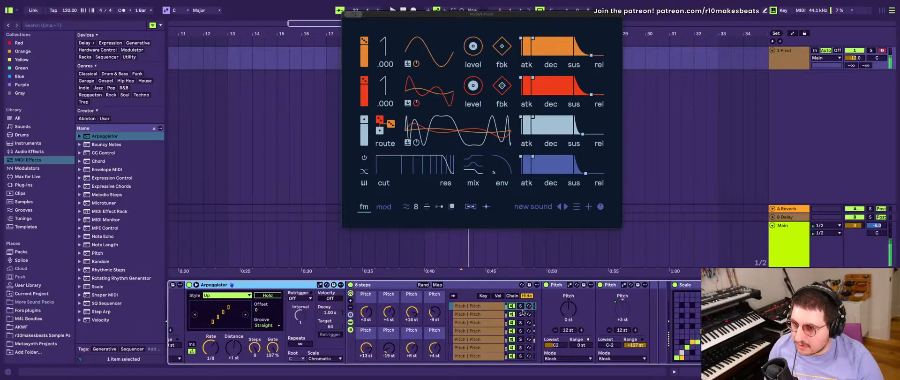
{"action": "left_click", "coordinate": [806, 324]}
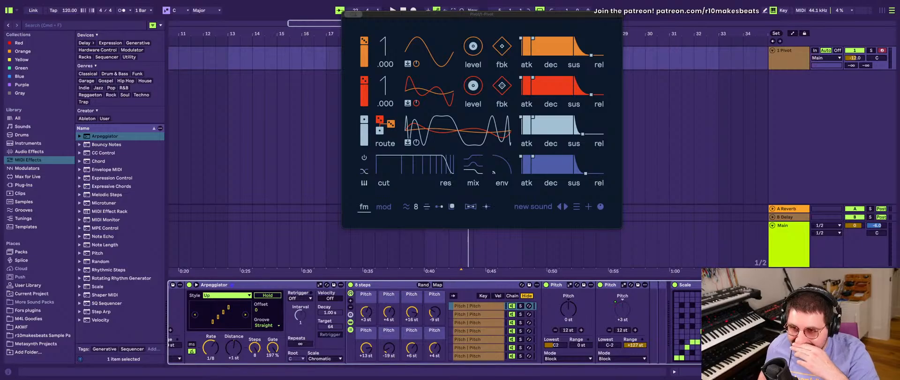
{"action": "left_click_drag", "start_coordinate": [685, 359], "coordinate": [697, 361]}
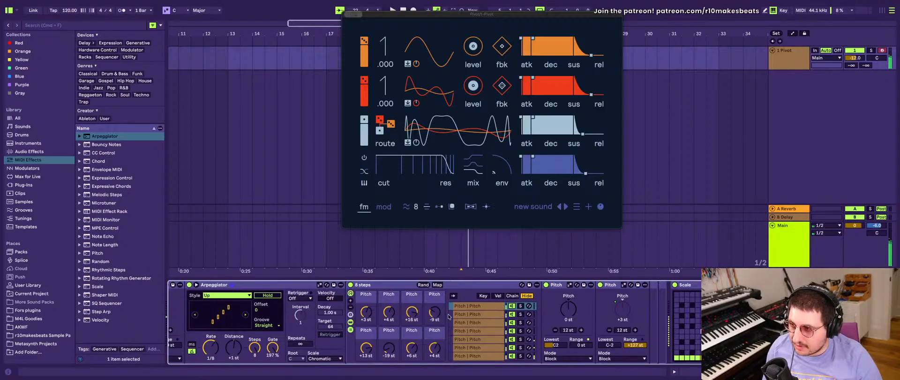
{"action": "left_click", "coordinate": [427, 284]}
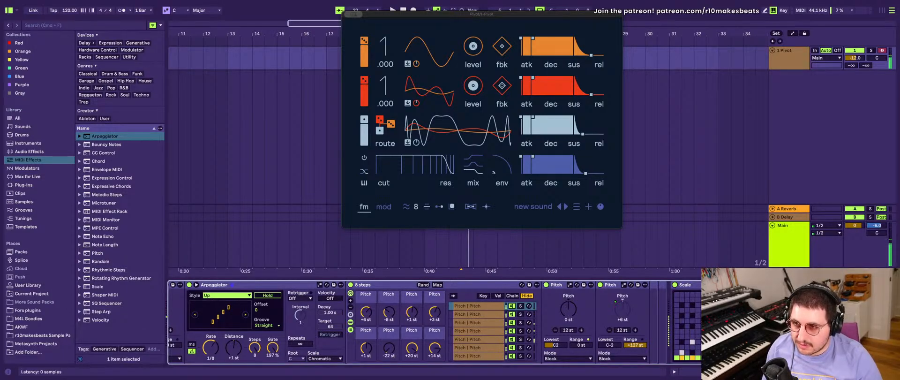
- Duplicate the Scale device and set the second copy to the Dorian scale
{"action": "key", "text": "super+d"}
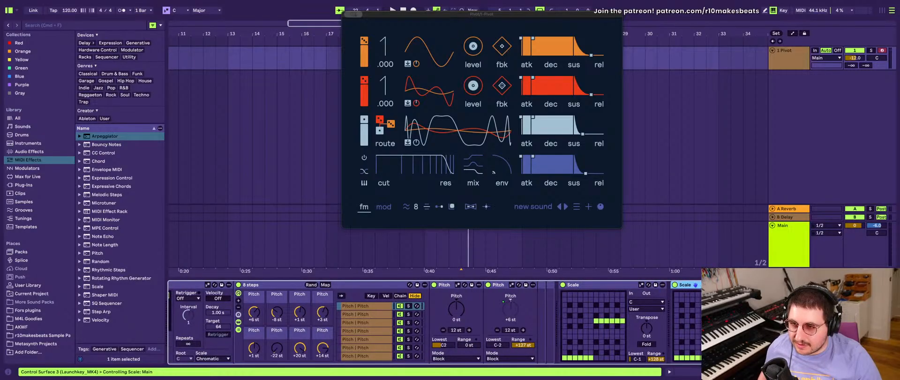
{"action": "left_click", "coordinate": [758, 308]}
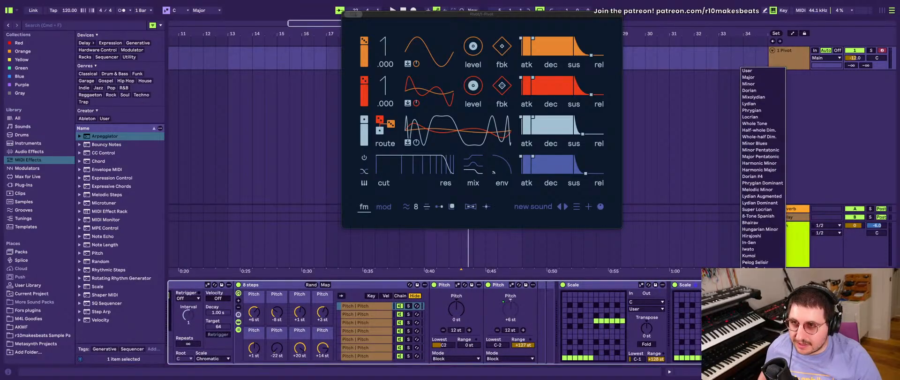
{"action": "left_click", "coordinate": [770, 90]}
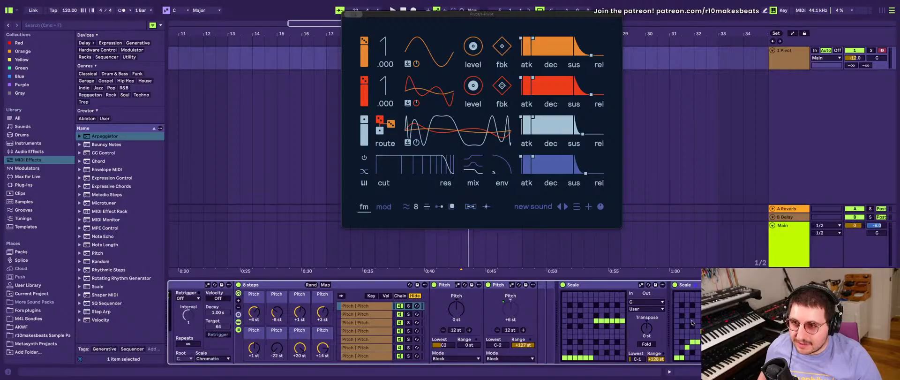
{"action": "left_click", "coordinate": [696, 341]}
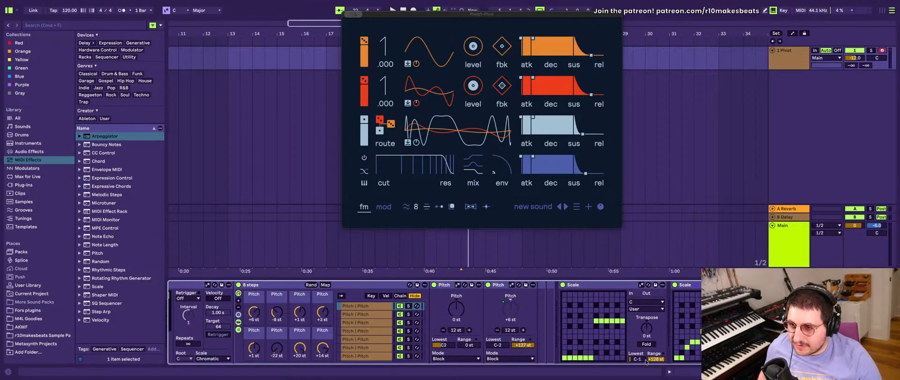
- Limit the first Scale device's note range to +24 st
{"action": "left_click_drag", "start_coordinate": [651, 359], "coordinate": [650, 344]}
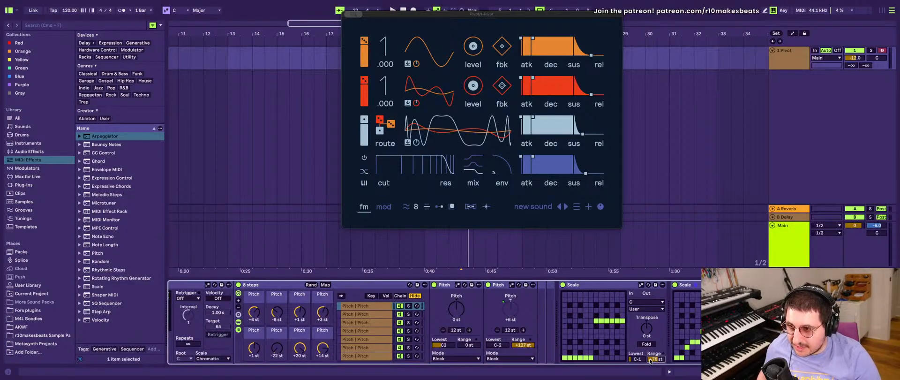
{"action": "type", "text": "24"}
{"action": "key", "text": "Return"}
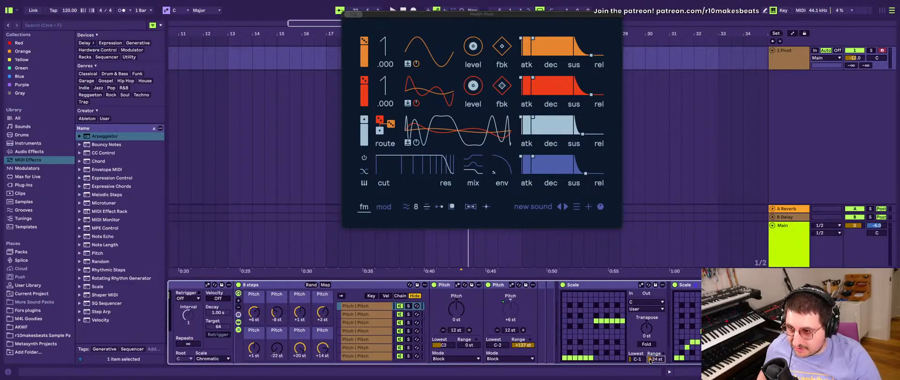
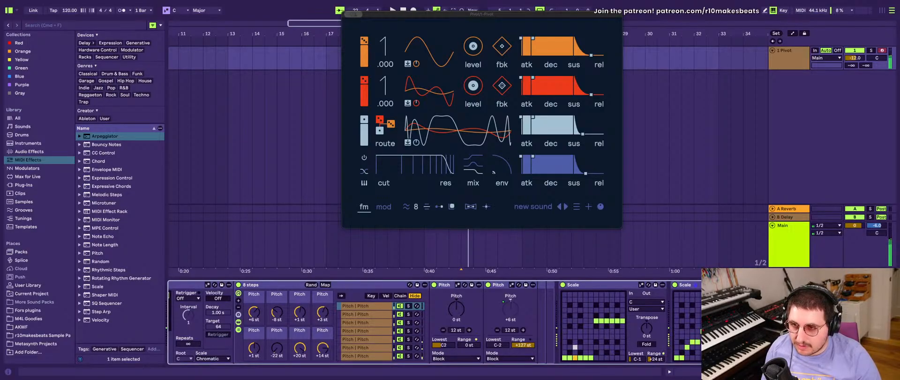
- Select the Dorian scale for the second Scale device and randomize the "8 steps" rack's Pitch macros twice
{"action": "left_click", "coordinate": [758, 308]}
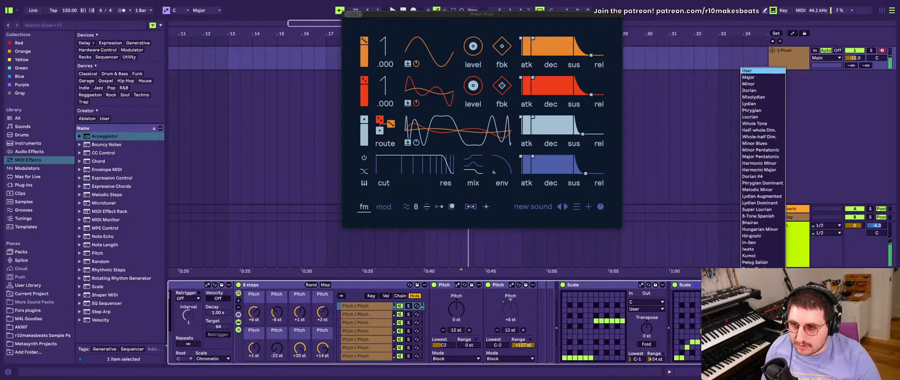
{"action": "left_click", "coordinate": [762, 91]}
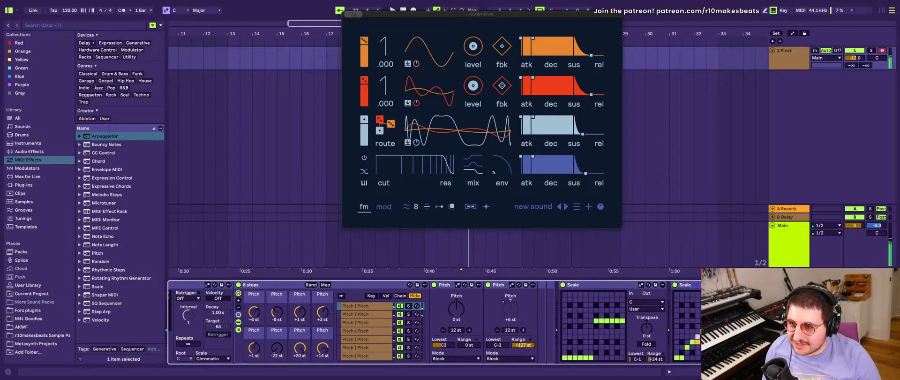
{"action": "left_click", "coordinate": [311, 285]}
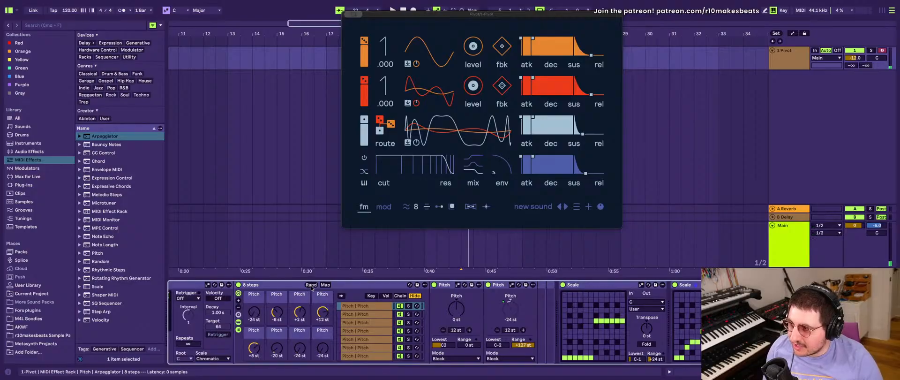
{"action": "left_click", "coordinate": [311, 285]}
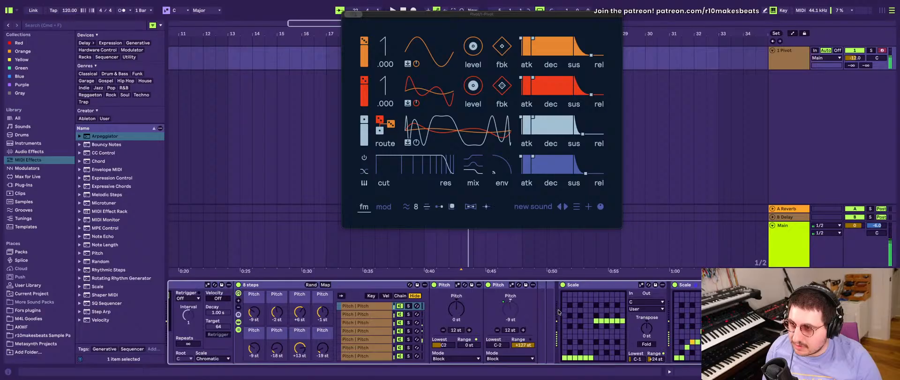
- Insert a Pitch device directly before the first Scale device and set its pitch to +12 st
{"action": "scroll", "coordinate": [558, 312], "scroll_direction": "left", "scroll_amount": 3}
{"action": "scroll", "coordinate": [557, 310], "scroll_direction": "right", "scroll_amount": 3}
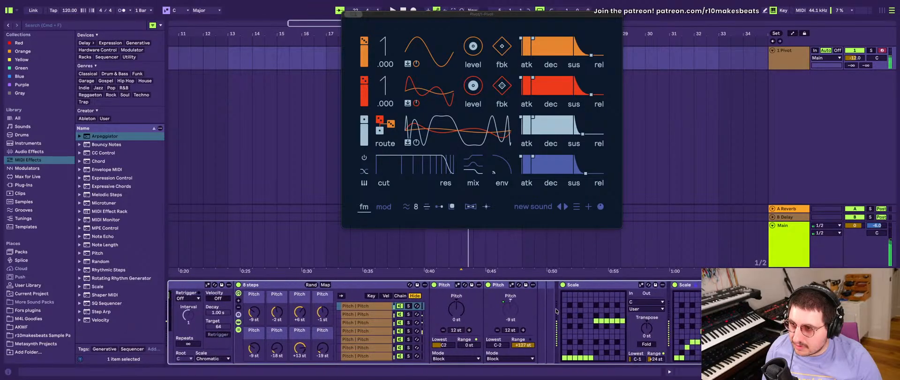
{"action": "scroll", "coordinate": [556, 310], "scroll_direction": "left", "scroll_amount": 10}
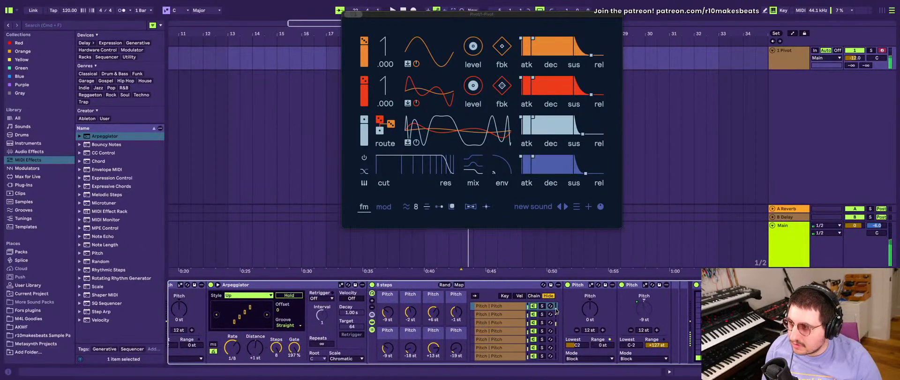
{"action": "scroll", "coordinate": [556, 310], "scroll_direction": "right", "scroll_amount": 10}
{"action": "left_click", "coordinate": [499, 284]}
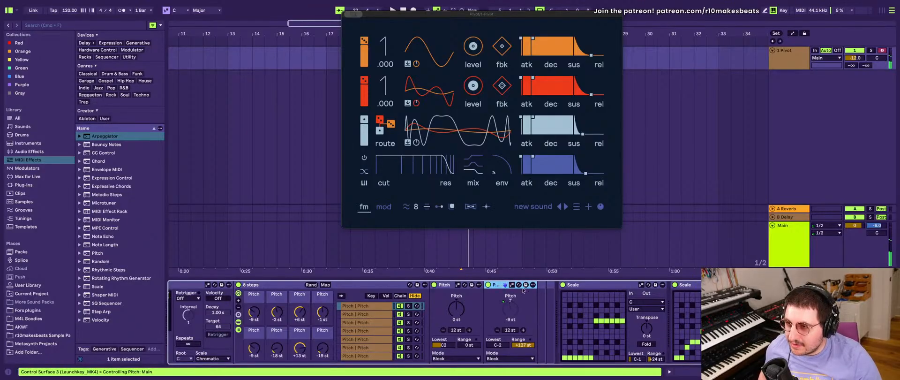
{"action": "left_click", "coordinate": [559, 287]}
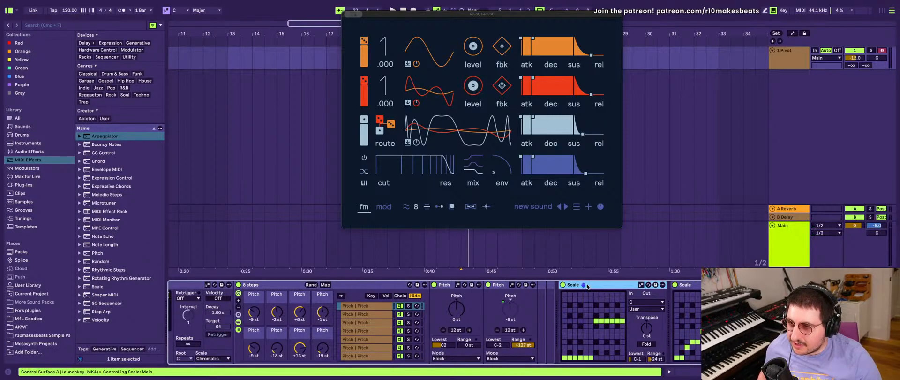
{"action": "left_click", "coordinate": [101, 253]}
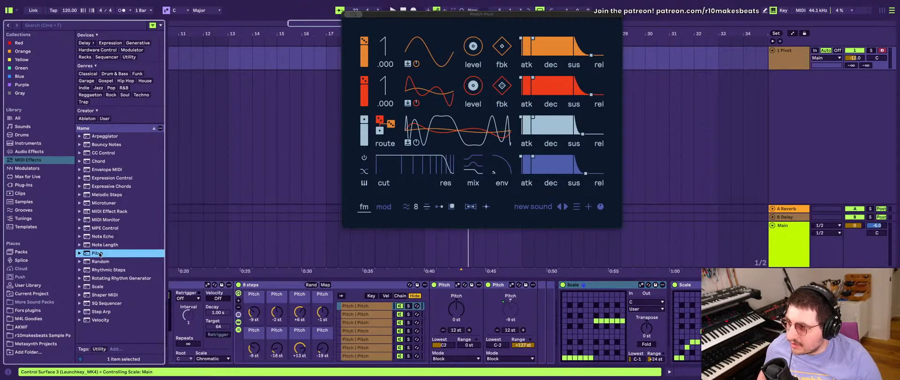
{"action": "left_click_drag", "start_coordinate": [100, 254], "coordinate": [556, 324]}
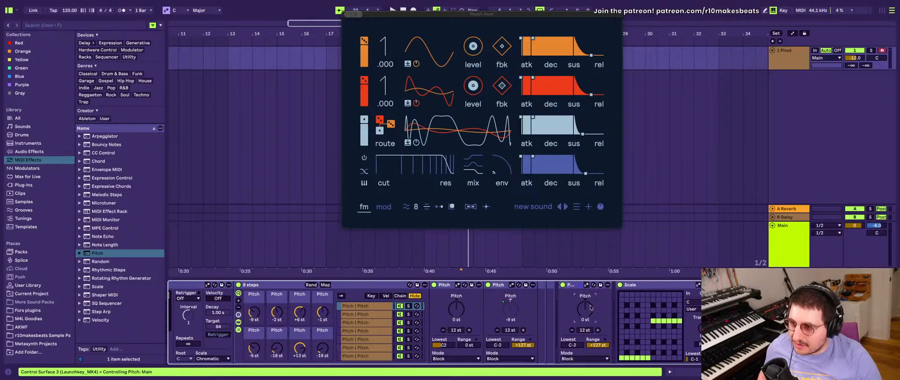
{"action": "type", "text": "12"}
{"action": "key", "text": "Return"}
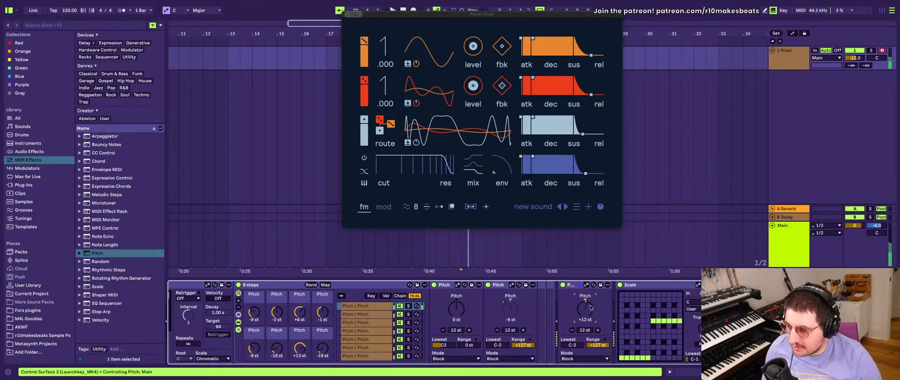
{"action": "left_click", "coordinate": [596, 345]}
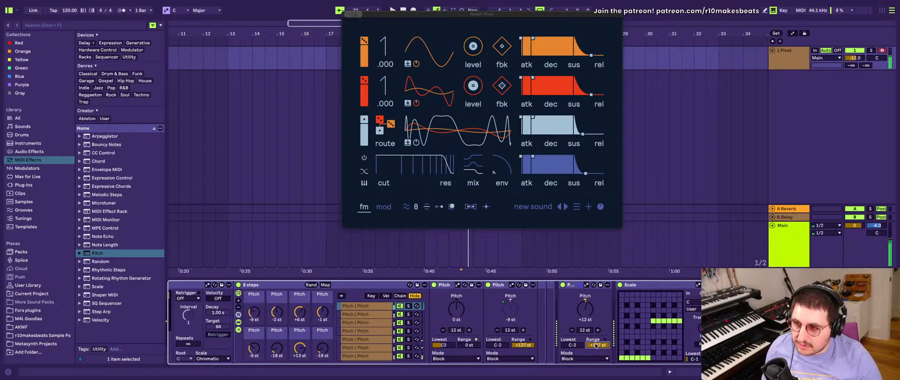
- Move the Pivot plug-in window aside to uncover the arrangement around bar 5
{"action": "scroll", "coordinate": [619, 347], "scroll_direction": "right", "scroll_amount": 3}
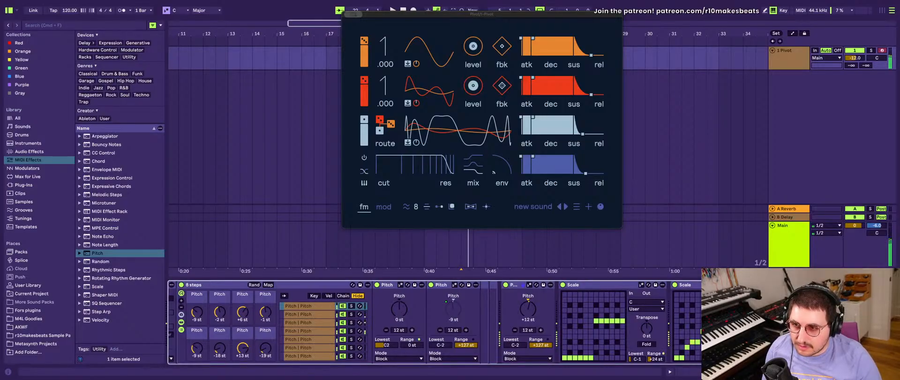
{"action": "scroll", "coordinate": [534, 323], "scroll_direction": "left", "scroll_amount": 5}
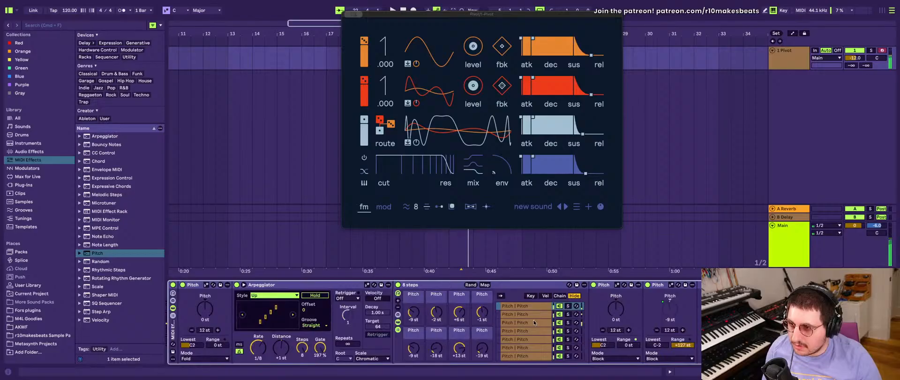
{"action": "scroll", "coordinate": [534, 322], "scroll_direction": "right", "scroll_amount": 2}
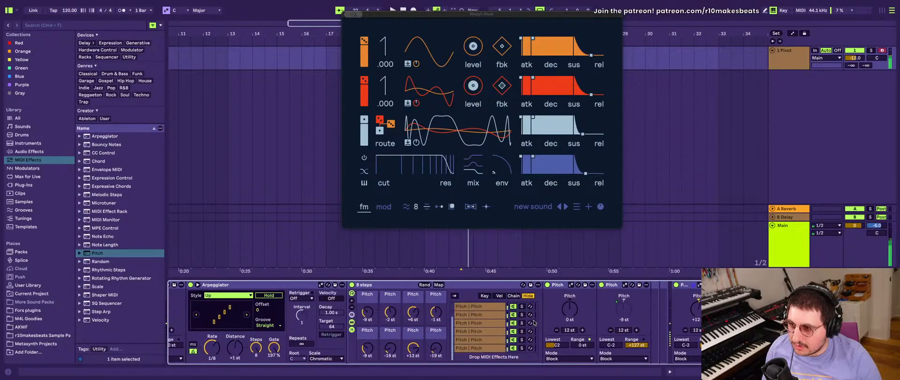
{"action": "scroll", "coordinate": [534, 322], "scroll_direction": "left", "scroll_amount": 2}
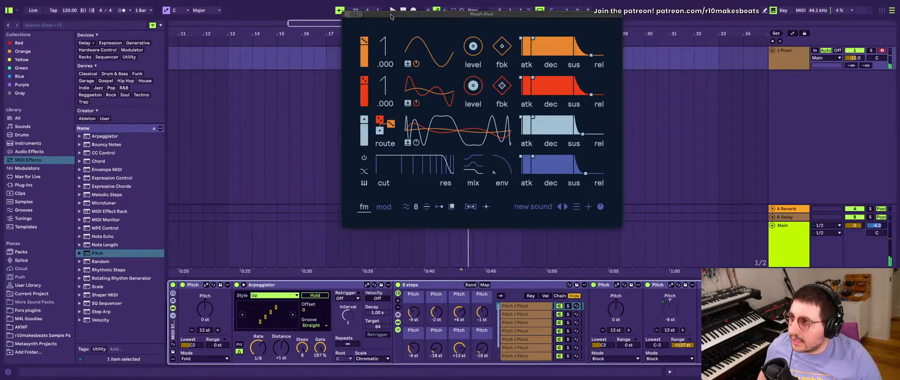
{"action": "left_click_drag", "start_coordinate": [397, 14], "coordinate": [671, 76]}
{"action": "scroll", "coordinate": [369, 55], "scroll_direction": "left", "scroll_amount": 5}
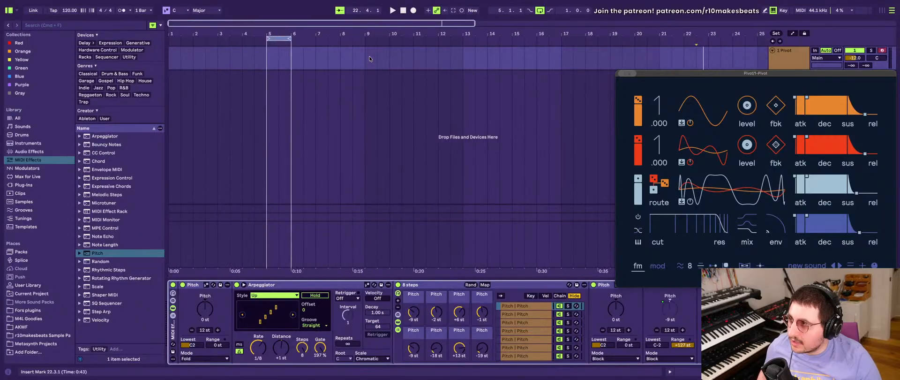
{"action": "left_click_drag", "start_coordinate": [268, 58], "coordinate": [287, 61]}
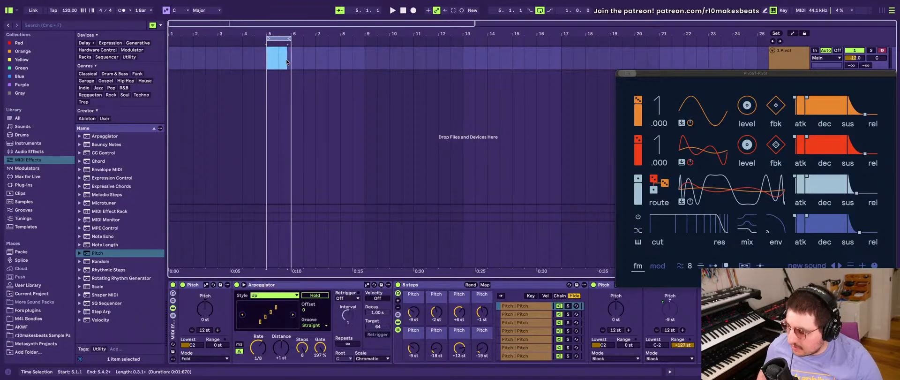
{"action": "key", "text": "super+shift+m"}
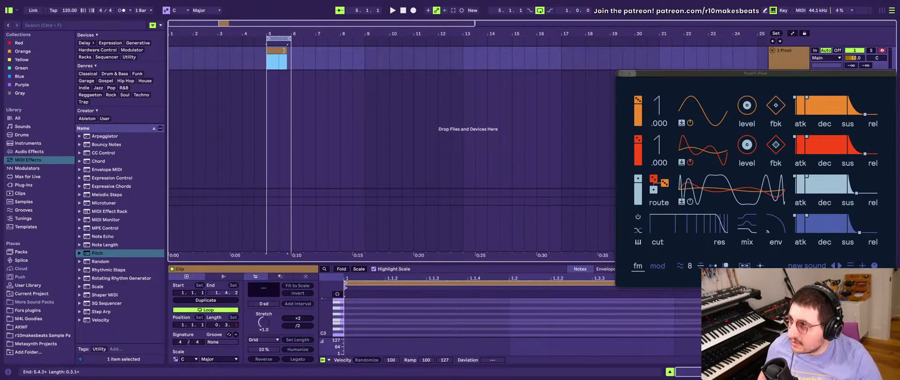
{"action": "left_click_drag", "start_coordinate": [290, 51], "coordinate": [277, 54]}
{"action": "left_click", "coordinate": [277, 53]}
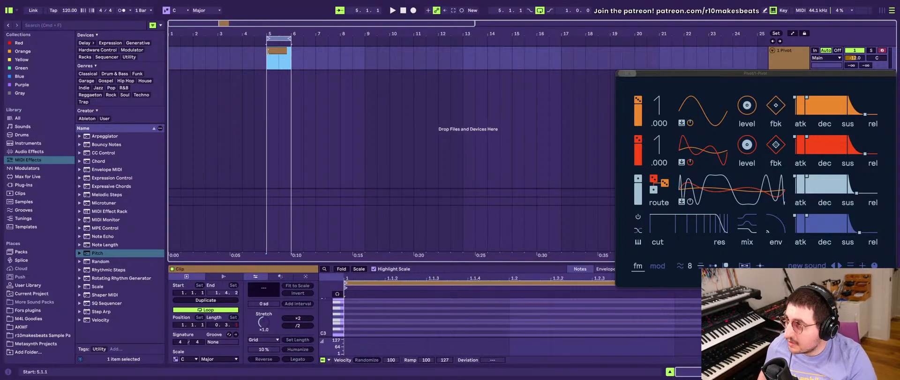
{"action": "key", "text": "Delete"}
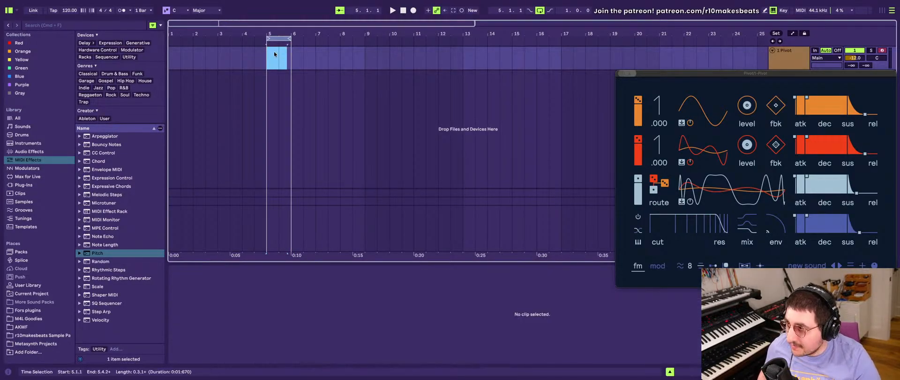
- Create a one-bar MIDI clip at bar 5 on the Pivot track and fill it with one legato C2 note
{"action": "left_click_drag", "start_coordinate": [290, 54], "coordinate": [268, 54]}
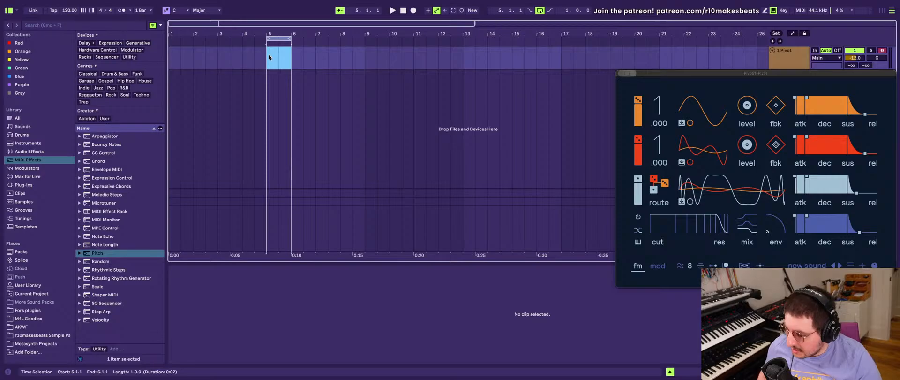
{"action": "key", "text": "super+shift+m"}
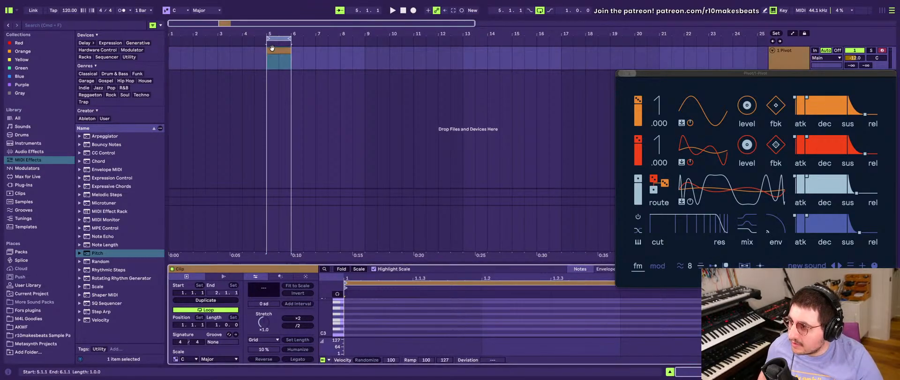
{"action": "left_click_drag", "start_coordinate": [361, 263], "coordinate": [361, 126]}
{"action": "double_click", "coordinate": [275, 234]}
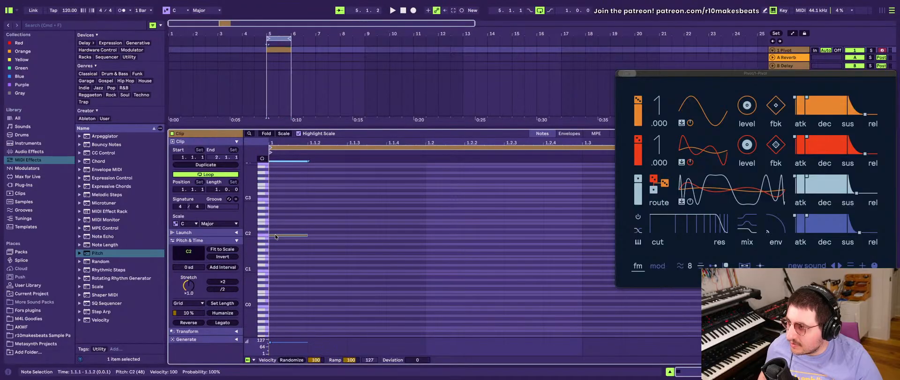
{"action": "left_click", "coordinate": [222, 322]}
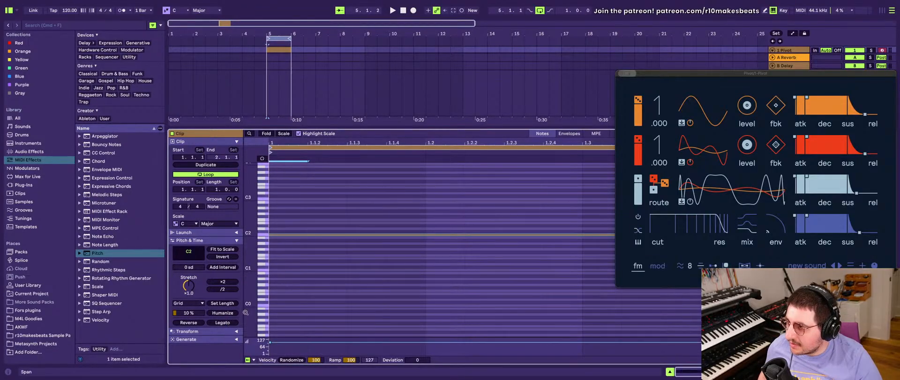
- Close the Pivot plug-in window, shorten the C2 note to end slightly before the bar line, and play the clip
{"action": "left_click", "coordinate": [621, 74]}
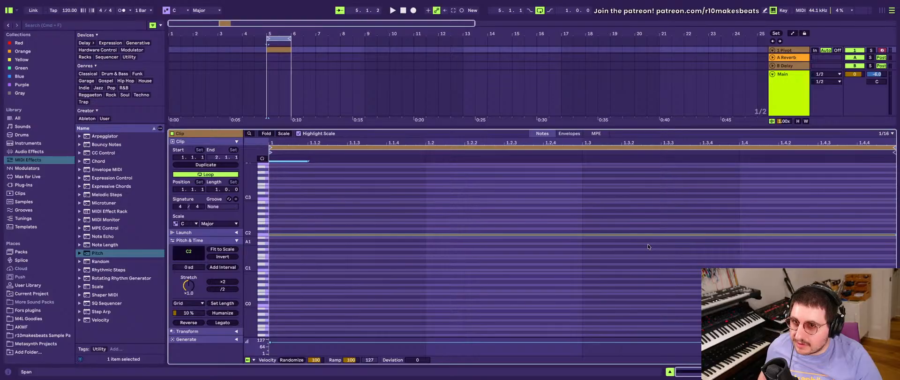
{"action": "scroll", "coordinate": [647, 245], "scroll_direction": "up", "scroll_amount": 1}
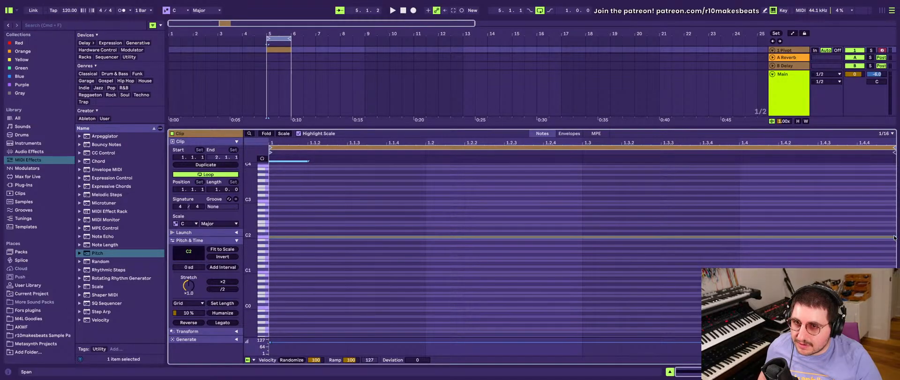
{"action": "left_click_drag", "start_coordinate": [894, 237], "coordinate": [888, 237]}
{"action": "key", "text": "space"}
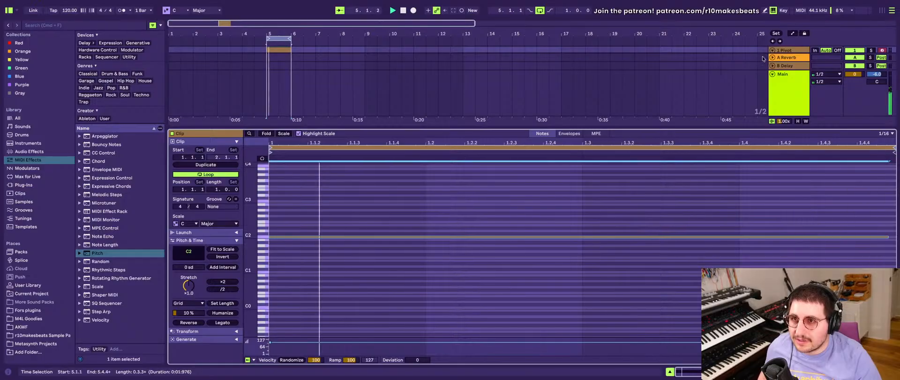
- Shrink the clip editor and bring back the Pivot track's device chain
{"action": "left_click_drag", "start_coordinate": [667, 128], "coordinate": [668, 246]}
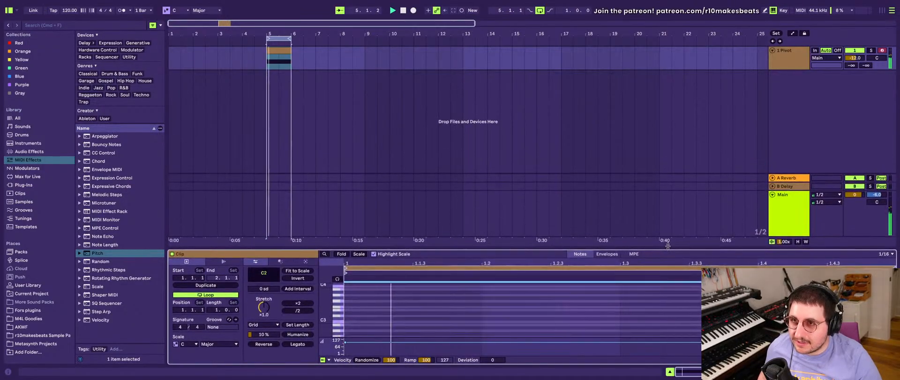
{"action": "key", "text": "Tab"}
{"action": "key", "text": "Tab"}
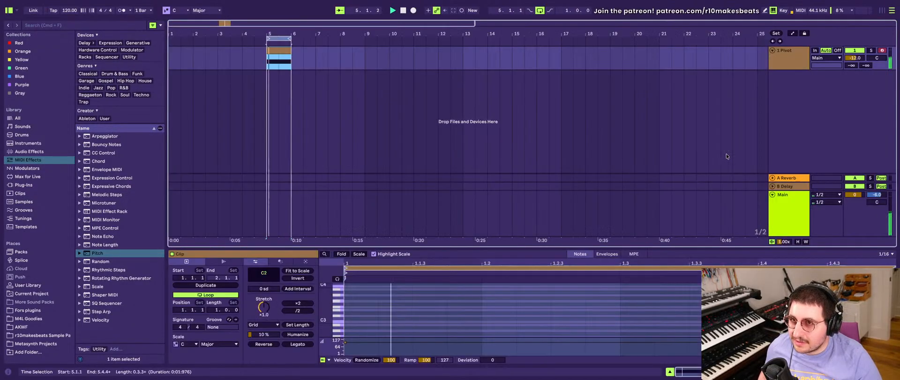
{"action": "left_click", "coordinate": [783, 63]}
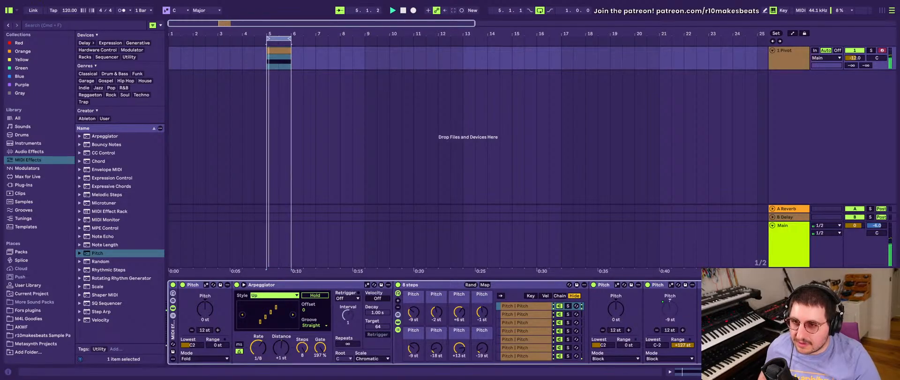
- In the first Scale device, remap the input notes F, F# and G to D#
{"action": "scroll", "coordinate": [434, 322], "scroll_direction": "right", "scroll_amount": 5}
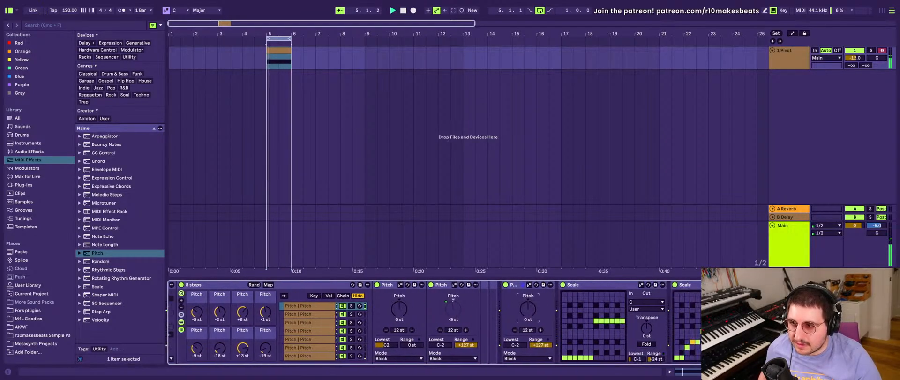
{"action": "left_click", "coordinate": [586, 342]}
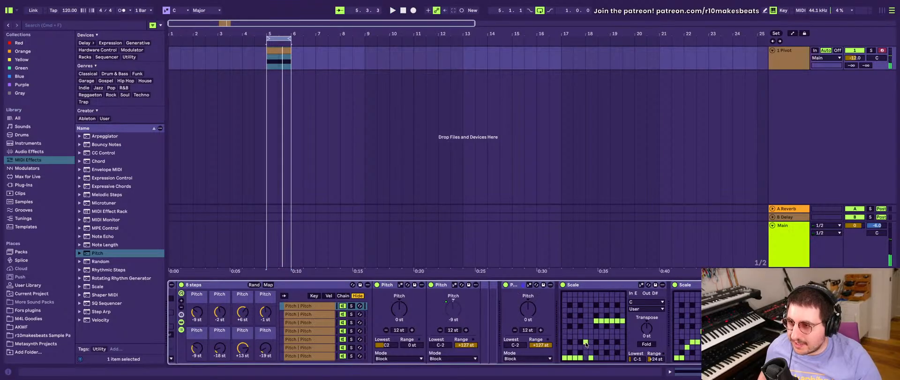
{"action": "left_click", "coordinate": [591, 341]}
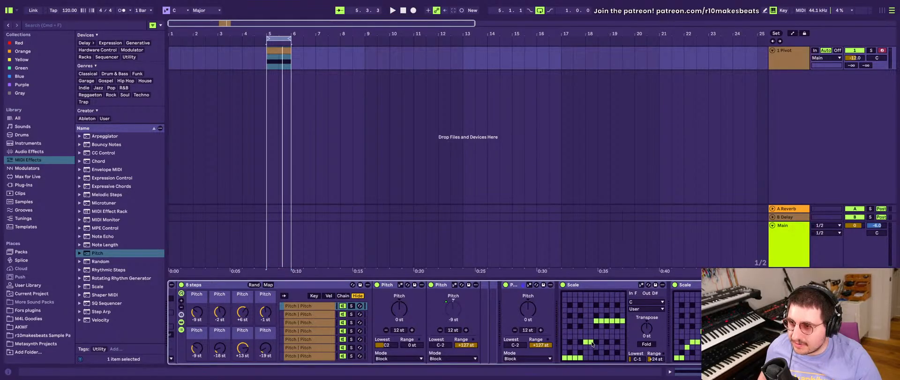
{"action": "left_click", "coordinate": [595, 342]}
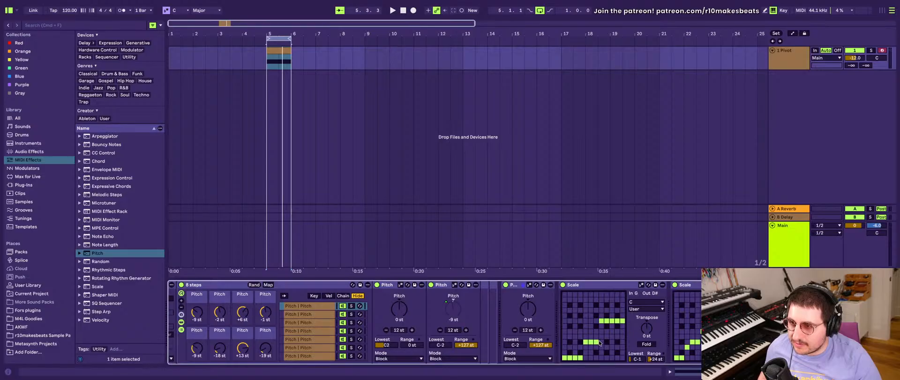
{"action": "left_click", "coordinate": [601, 342]}
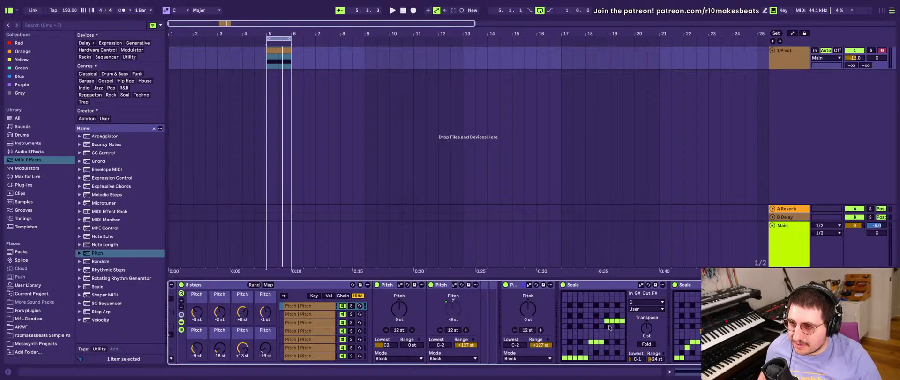
{"action": "key", "text": "space"}
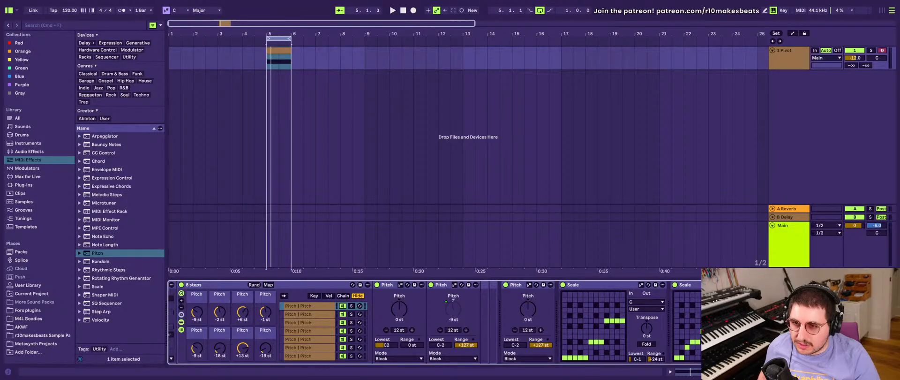
- Set the last Scale device in the chain to the Minor scale and play the clip
{"action": "scroll", "coordinate": [434, 323], "scroll_direction": "right", "scroll_amount": 5}
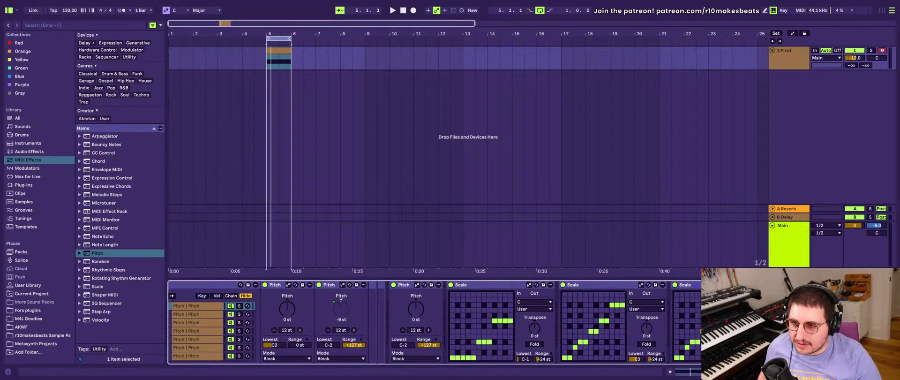
{"action": "left_click", "coordinate": [758, 309]}
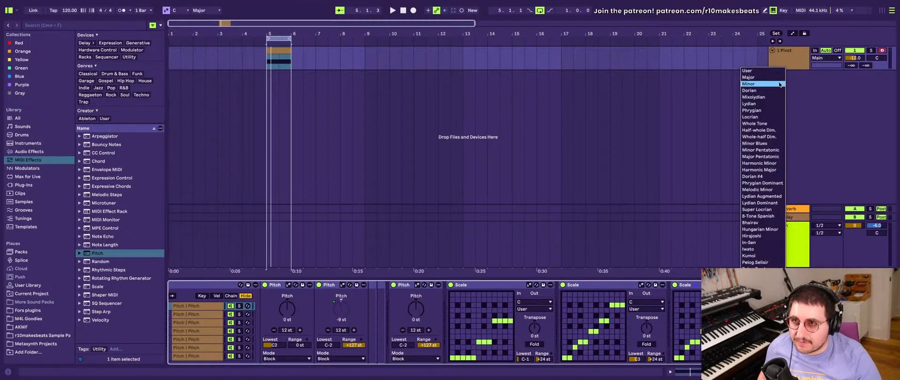
{"action": "left_click", "coordinate": [773, 83]}
{"action": "key", "text": "space"}
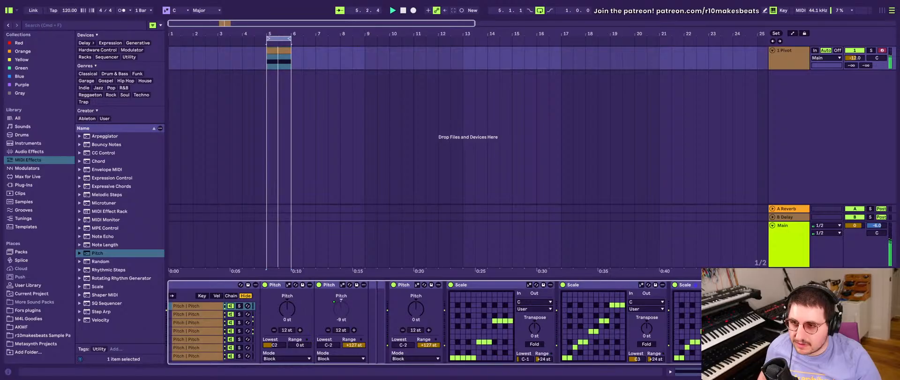
- Randomize the "8 steps" rack's pitch values several times while the clip loops
{"action": "scroll", "coordinate": [688, 327], "scroll_direction": "left", "scroll_amount": 3}
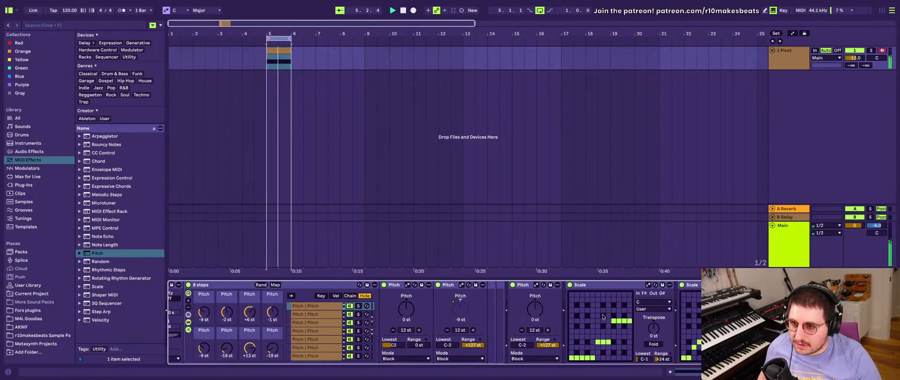
{"action": "scroll", "coordinate": [603, 316], "scroll_direction": "right", "scroll_amount": 1}
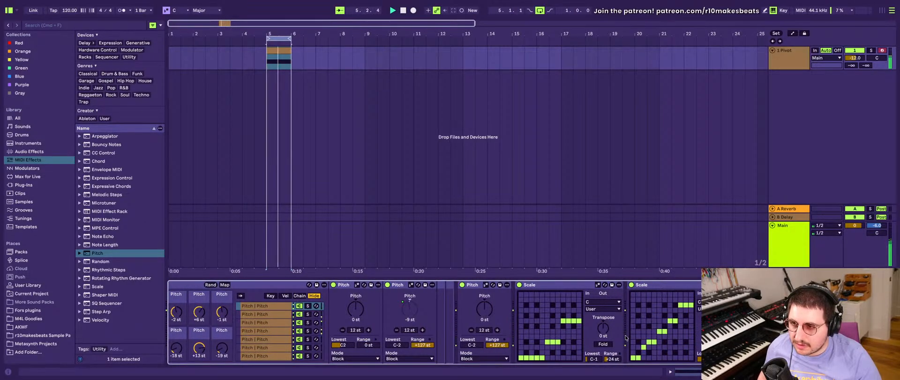
{"action": "scroll", "coordinate": [625, 336], "scroll_direction": "left", "scroll_amount": 10}
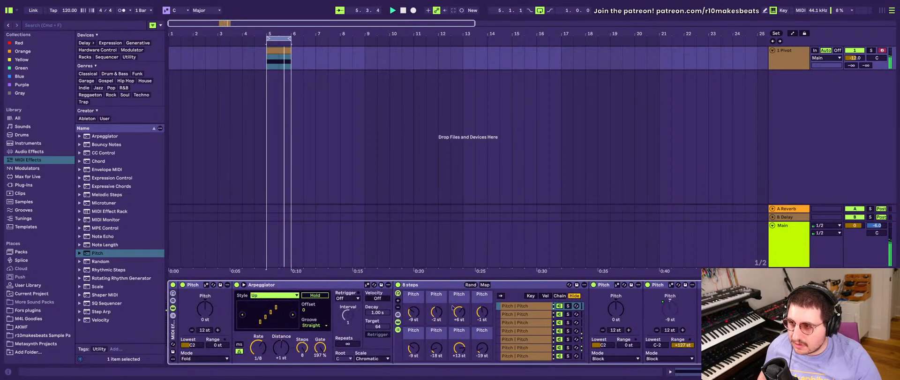
{"action": "left_click", "coordinate": [471, 285]}
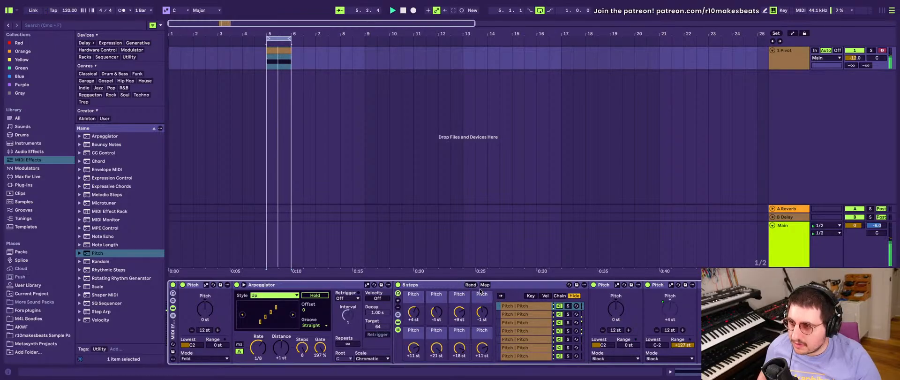
{"action": "left_click", "coordinate": [470, 284]}
{"action": "left_click", "coordinate": [474, 283]}
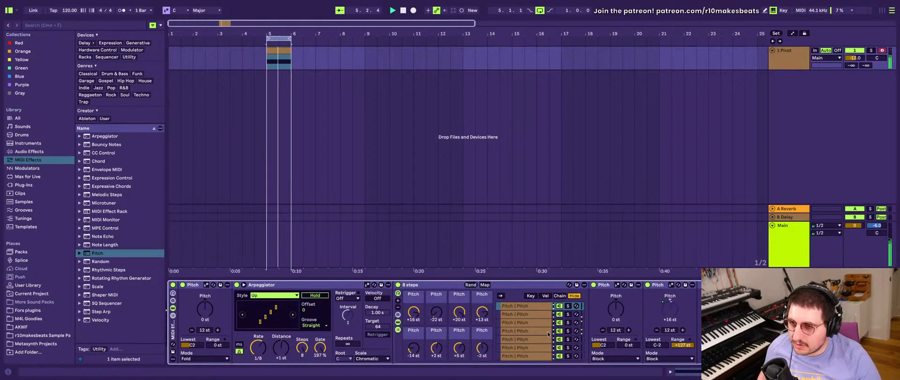
- Map the input note D to D# in the second Scale device and delete the Minor Scale that follows it
{"action": "scroll", "coordinate": [474, 323], "scroll_direction": "right", "scroll_amount": 2}
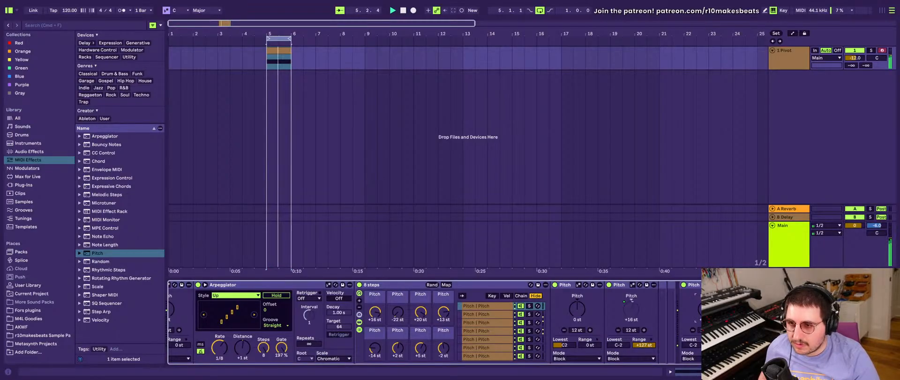
{"action": "scroll", "coordinate": [685, 294], "scroll_direction": "right", "scroll_amount": 10}
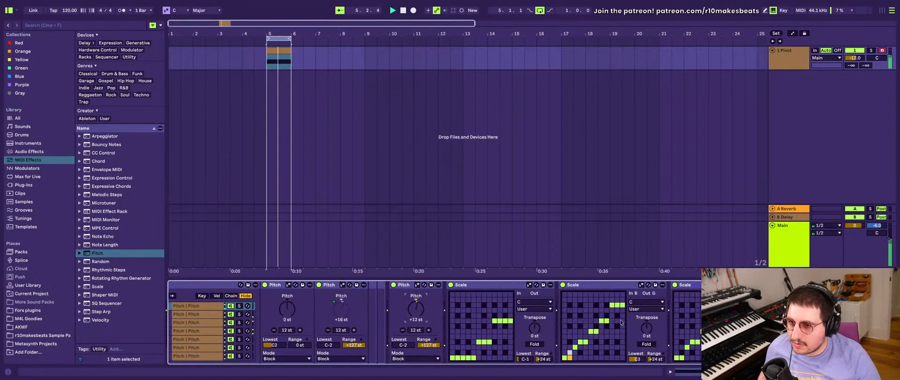
{"action": "left_click", "coordinate": [675, 284]}
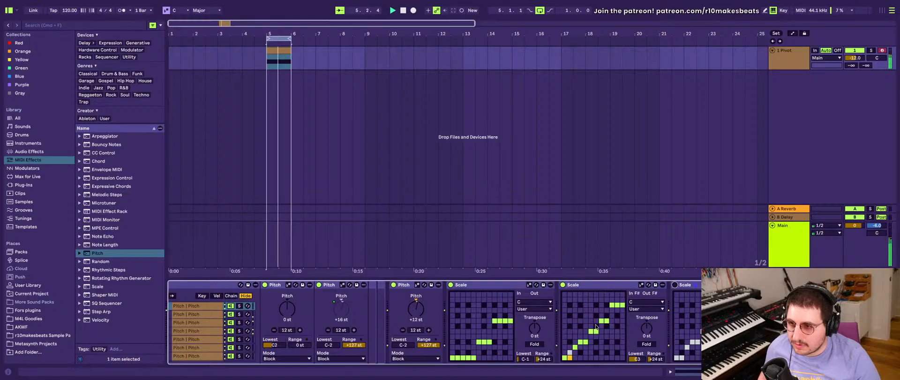
{"action": "left_click", "coordinate": [575, 342]}
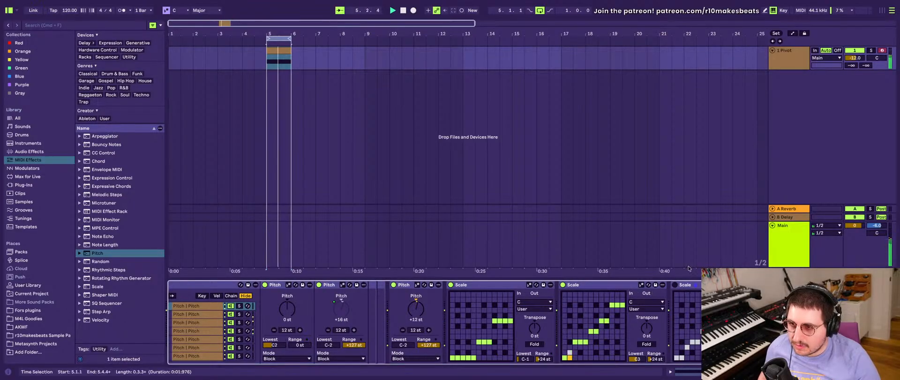
{"action": "left_click", "coordinate": [694, 285]}
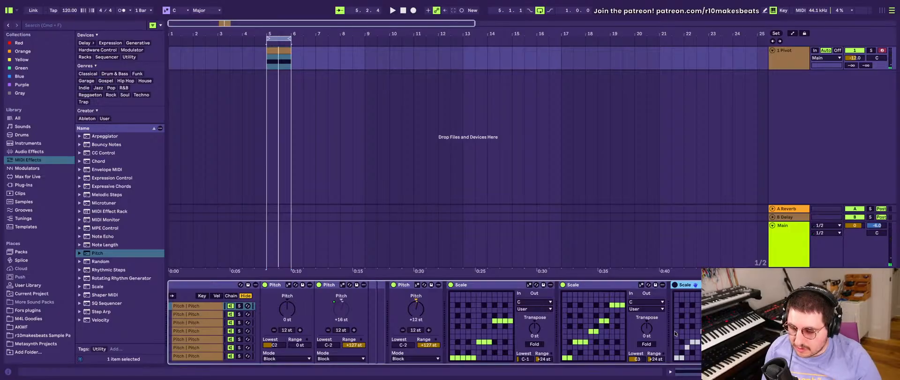
{"action": "key", "text": "Delete"}
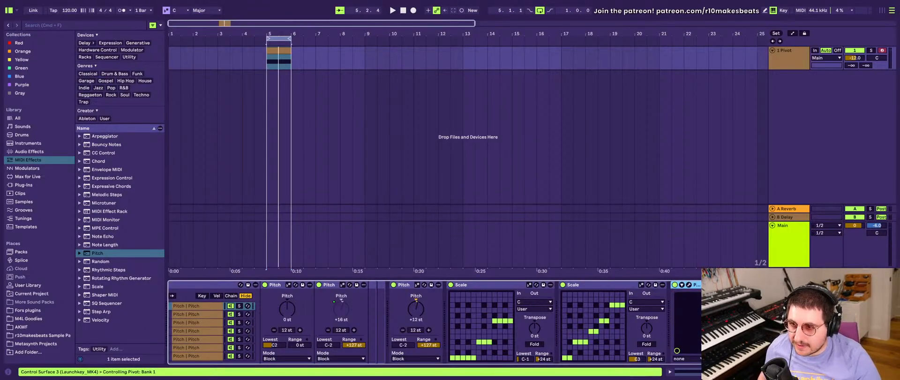
- Set the second Scale device's range to +128 st and its lowest note to C2, and play the clip
{"action": "double_click", "coordinate": [655, 359]}
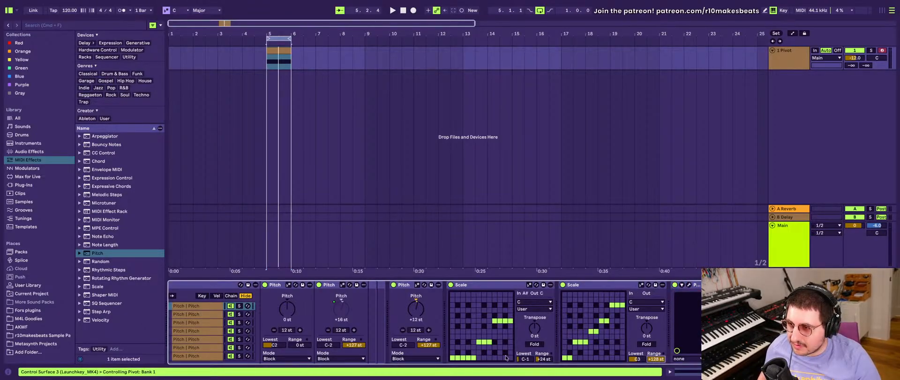
{"action": "left_click", "coordinate": [542, 359]}
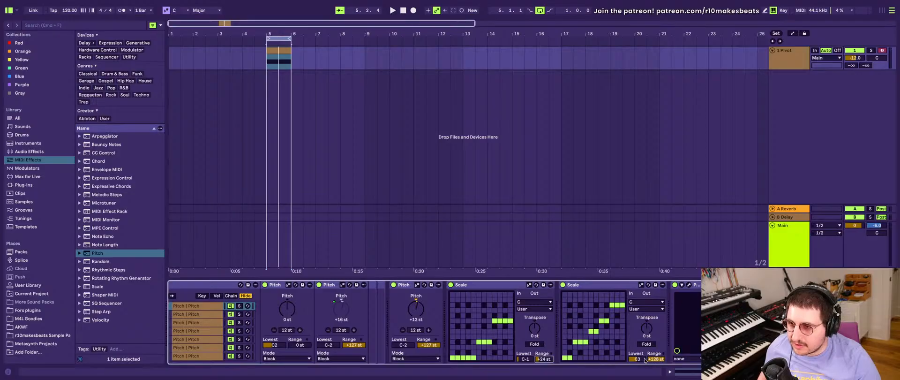
{"action": "left_click", "coordinate": [644, 359]}
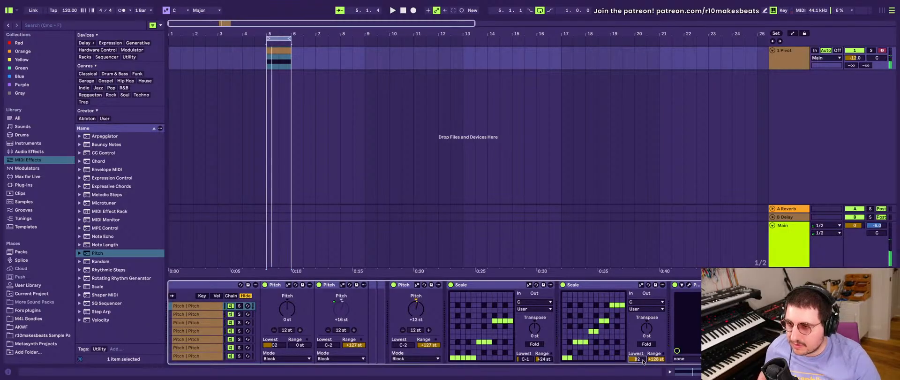
{"action": "left_click_drag", "start_coordinate": [643, 361], "coordinate": [643, 369]}
{"action": "key", "text": "space"}
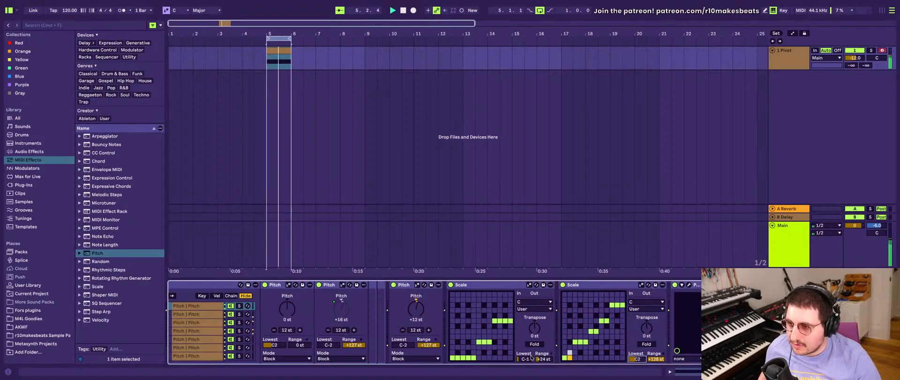
- Generate a new set of random pitch values in the "8 steps" rack
{"action": "scroll", "coordinate": [563, 352], "scroll_direction": "left", "scroll_amount": 5}
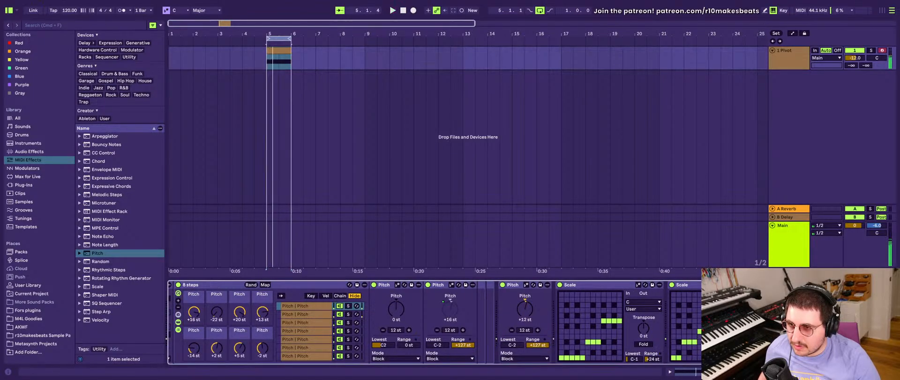
{"action": "scroll", "coordinate": [576, 348], "scroll_direction": "left", "scroll_amount": 5}
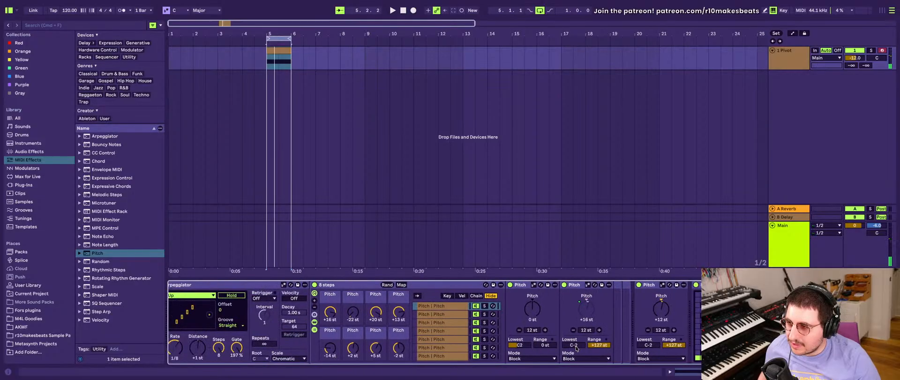
{"action": "left_click", "coordinate": [401, 285]}
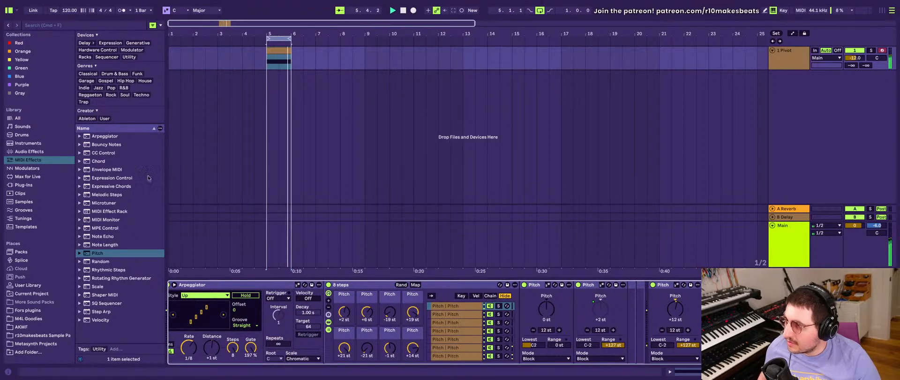
{"action": "scroll", "coordinate": [349, 321], "scroll_direction": "right", "scroll_amount": 5}
{"action": "scroll", "coordinate": [349, 321], "scroll_direction": "left", "scroll_amount": 5}
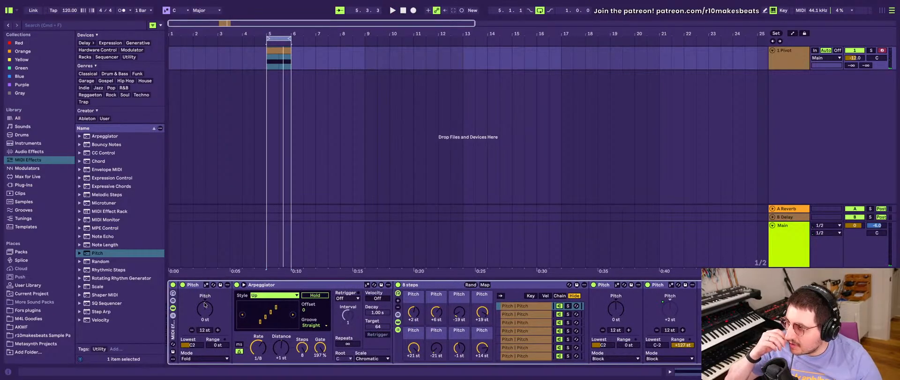
- Select the Pivot track and set its Arpeggiator's rate to 1/16
{"action": "left_click", "coordinate": [795, 68]}
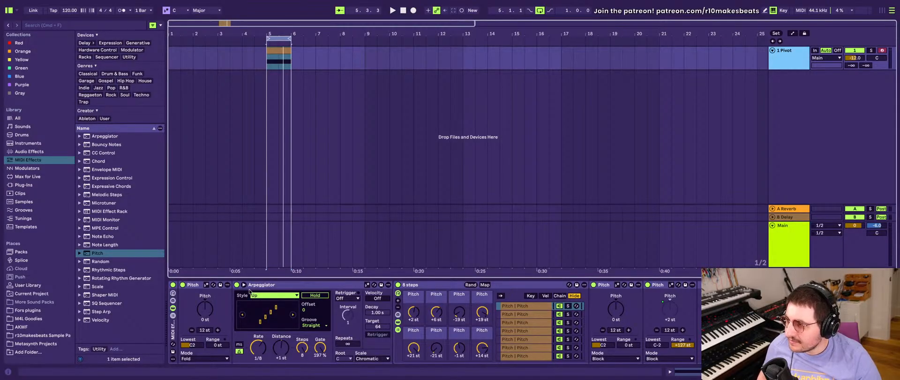
{"action": "scroll", "coordinate": [509, 288], "scroll_direction": "right", "scroll_amount": 5}
{"action": "scroll", "coordinate": [249, 289], "scroll_direction": "left", "scroll_amount": 5}
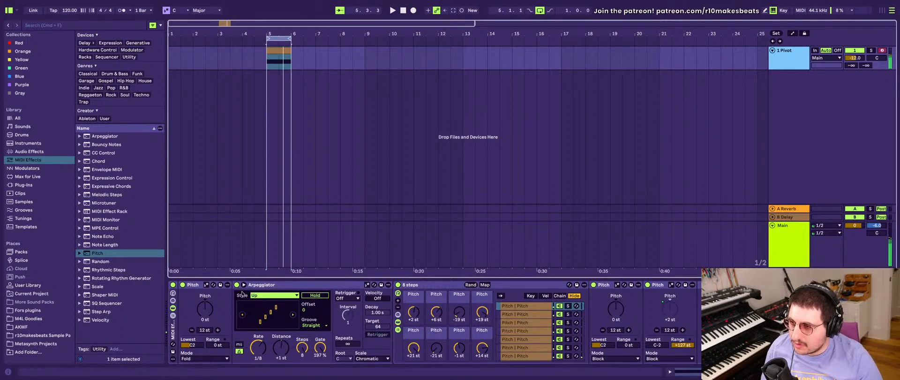
{"action": "left_click", "coordinate": [251, 354]}
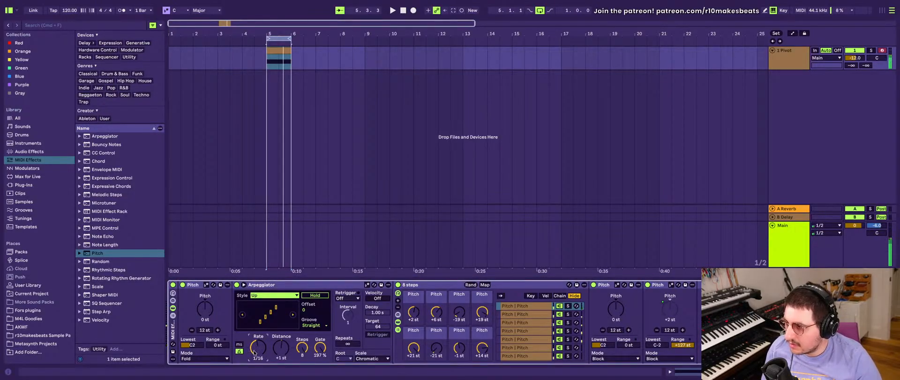
- Bring up the Pivot plug-in window above the device chain and shorten the release of the third, pale blue envelope
{"action": "scroll", "coordinate": [348, 310], "scroll_direction": "right", "scroll_amount": 5}
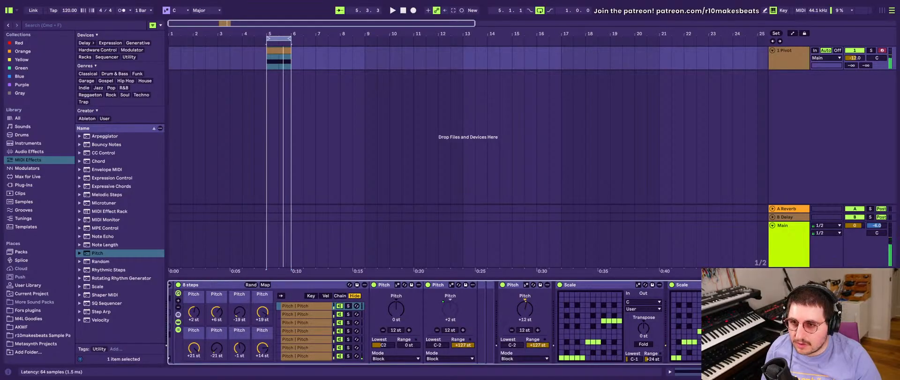
{"action": "key", "text": "super+alt+p"}
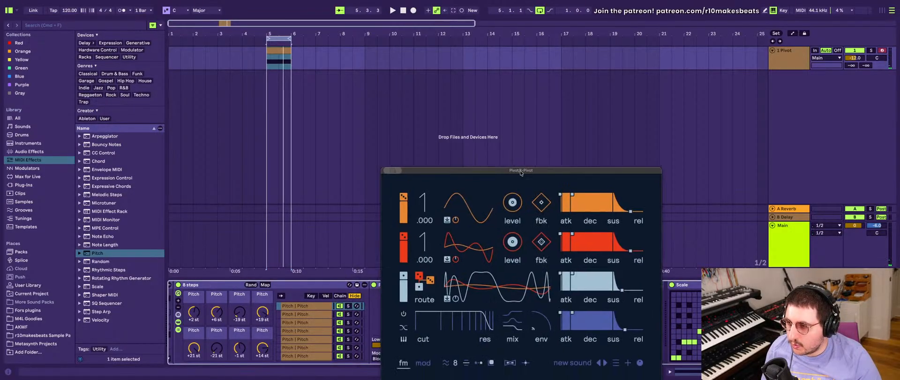
{"action": "left_click_drag", "start_coordinate": [521, 168], "coordinate": [545, 71]}
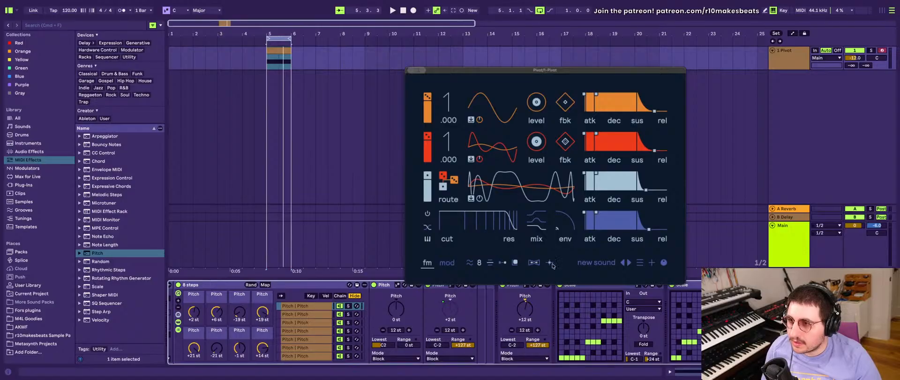
{"action": "left_click_drag", "start_coordinate": [646, 190], "coordinate": [641, 190]}
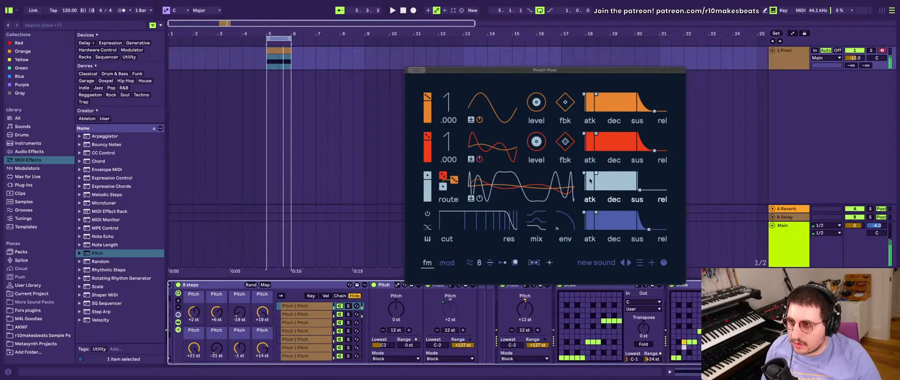
- Lengthen the attacks of Pivot's pale blue and dark blue envelopes, and lower the filter cutoff with more envelope modulation
{"action": "left_click_drag", "start_coordinate": [584, 172], "coordinate": [588, 173]}
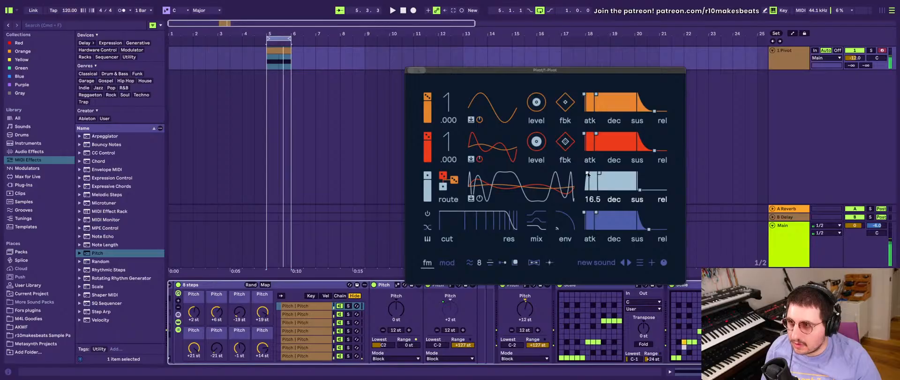
{"action": "left_click_drag", "start_coordinate": [584, 211], "coordinate": [588, 215]}
{"action": "left_click_drag", "start_coordinate": [508, 219], "coordinate": [460, 222]}
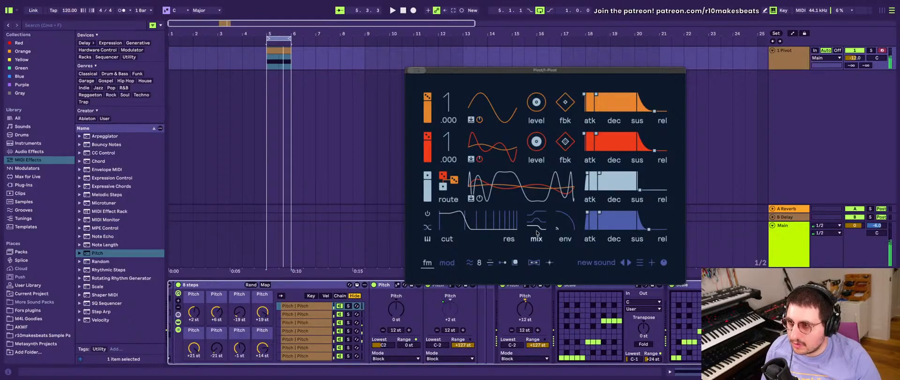
{"action": "left_click_drag", "start_coordinate": [561, 227], "coordinate": [563, 219]}
- Lower the level of Pivot's red operator to 24.00 and adjust the orange operator's level
{"action": "left_click_drag", "start_coordinate": [536, 141], "coordinate": [537, 152]}
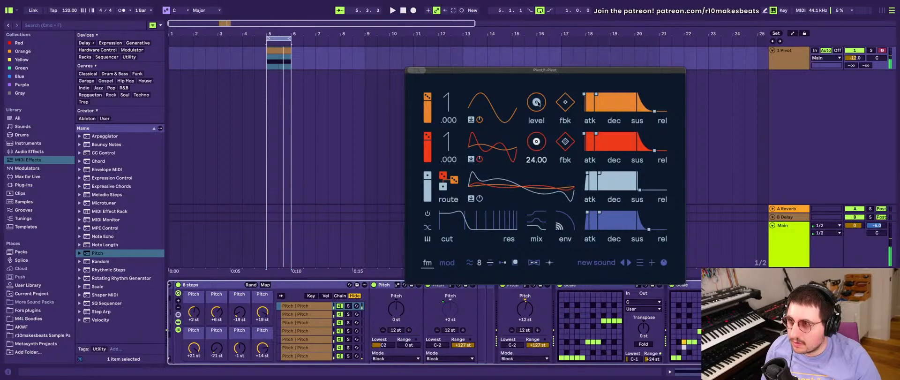
{"action": "left_click_drag", "start_coordinate": [537, 102], "coordinate": [537, 112]}
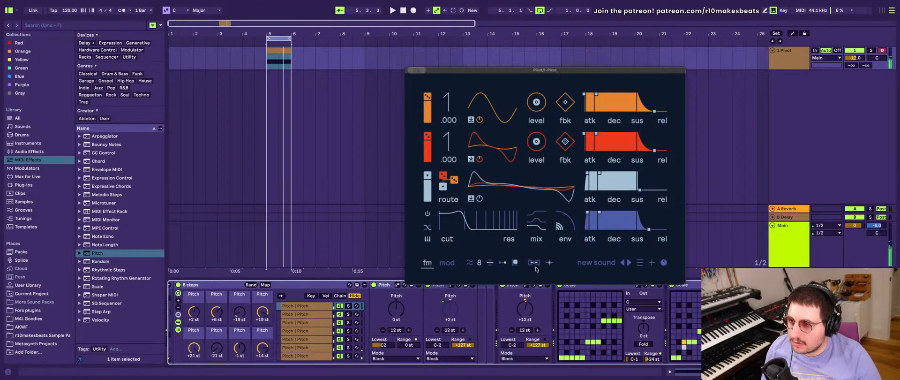
- Open the Gray collection in the browser and pick the Box.amxd device
{"action": "left_click", "coordinate": [21, 94]}
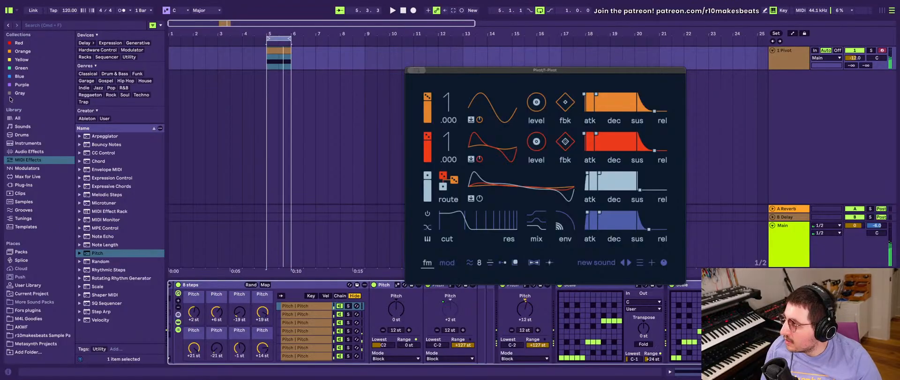
{"action": "left_click", "coordinate": [99, 126]}
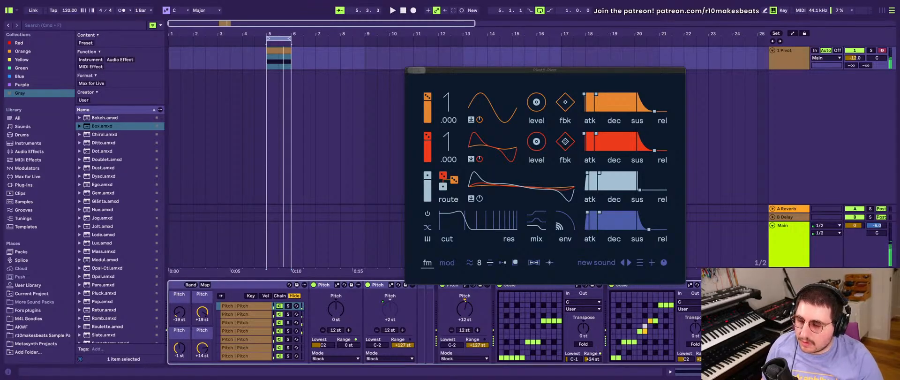
- Move the Pivot plug-in window clear of the device chain and set the Arpeggiator's rate to 1/8
{"action": "scroll", "coordinate": [321, 316], "scroll_direction": "left", "scroll_amount": 5}
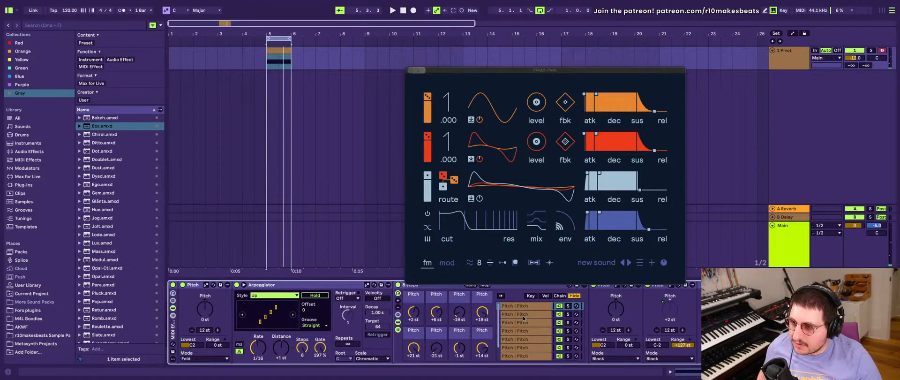
{"action": "left_click", "coordinate": [521, 306]}
{"action": "scroll", "coordinate": [520, 308], "scroll_direction": "down", "scroll_amount": 2}
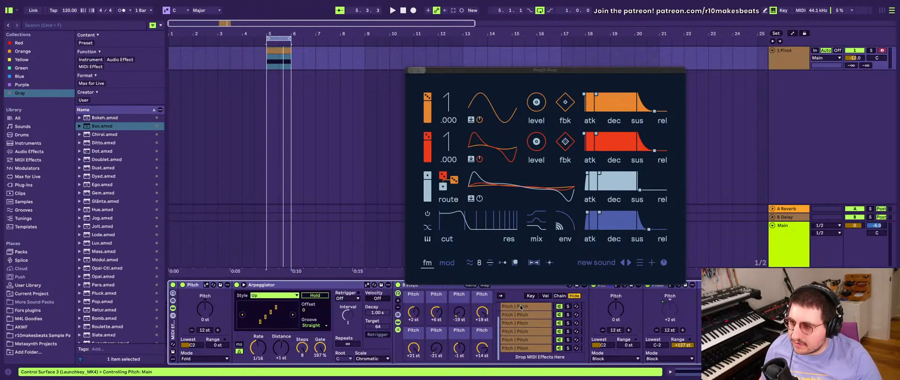
{"action": "scroll", "coordinate": [531, 330], "scroll_direction": "up", "scroll_amount": 2}
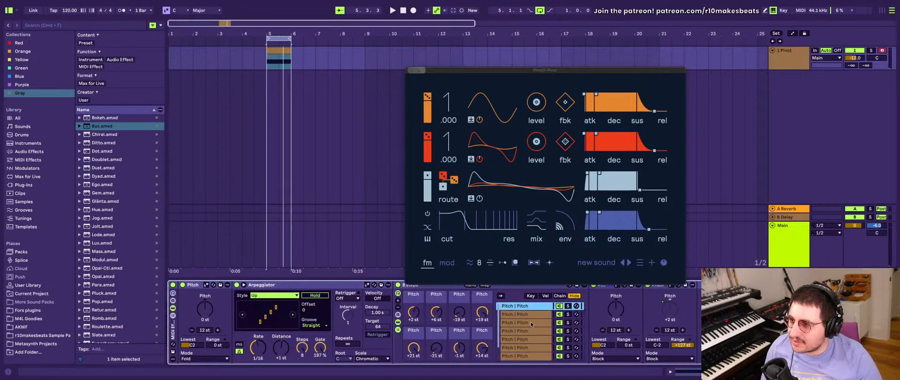
{"action": "left_click_drag", "start_coordinate": [456, 72], "coordinate": [382, 60]}
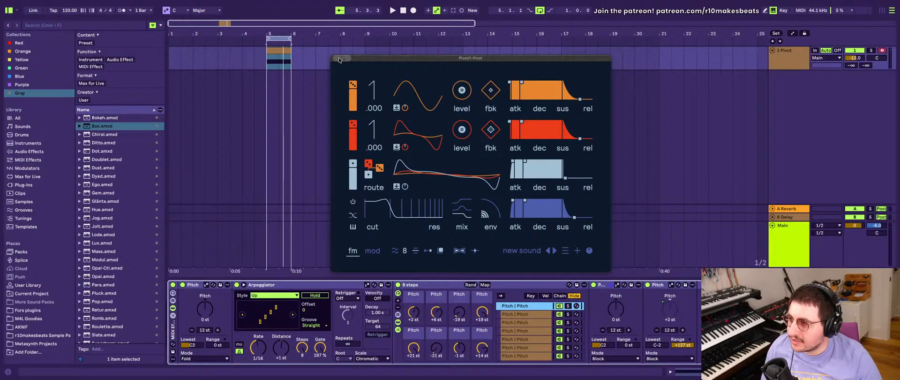
{"action": "left_click", "coordinate": [266, 285]}
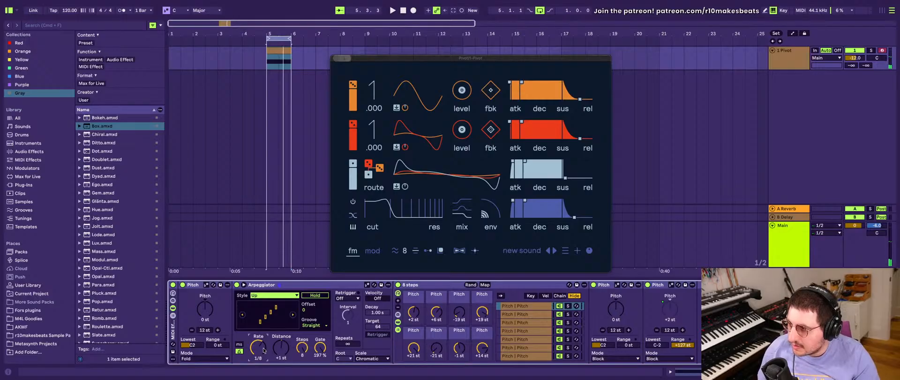
- Randomize the pitch values of the "8 steps" rack repeatedly while the clip plays
{"action": "scroll", "coordinate": [449, 324], "scroll_direction": "right", "scroll_amount": 5}
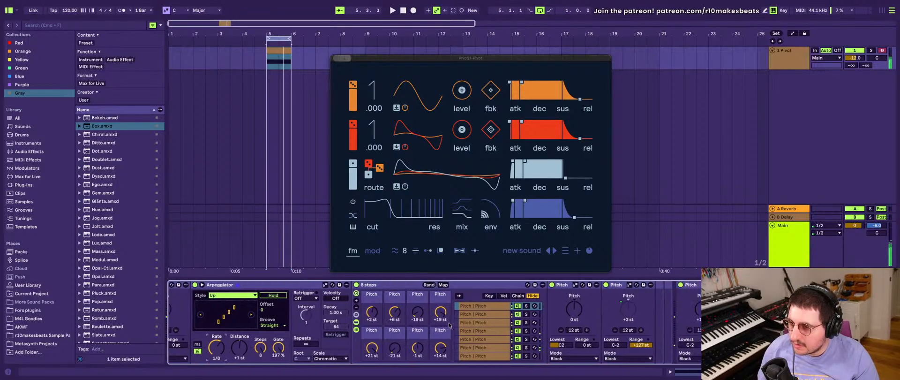
{"action": "scroll", "coordinate": [448, 325], "scroll_direction": "right", "scroll_amount": 4}
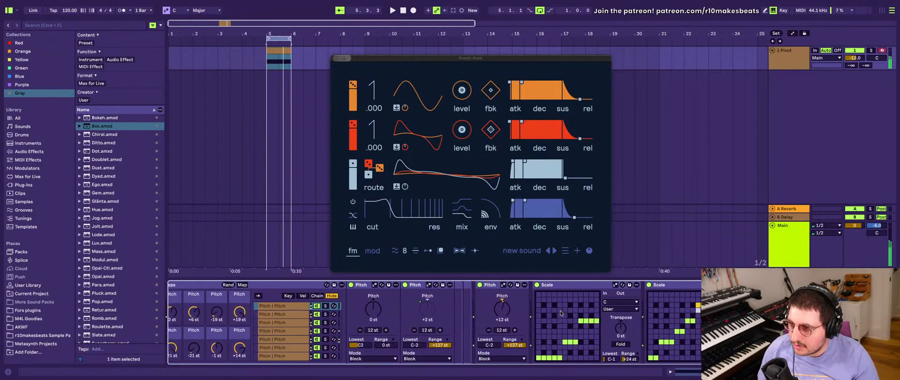
{"action": "scroll", "coordinate": [561, 312], "scroll_direction": "left", "scroll_amount": 6}
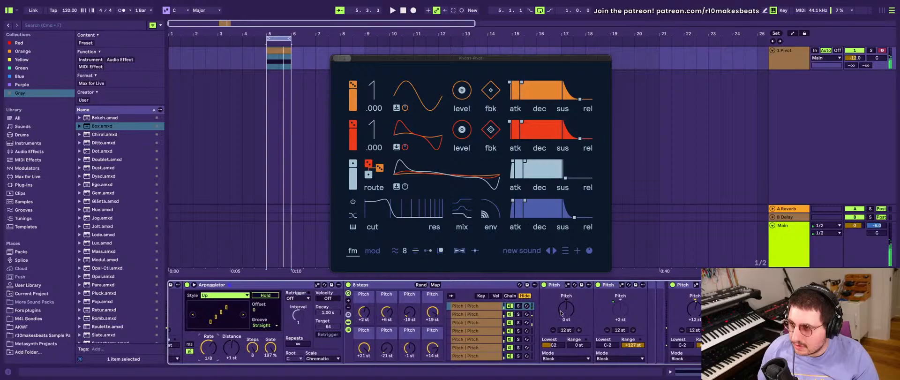
{"action": "left_click", "coordinate": [421, 284]}
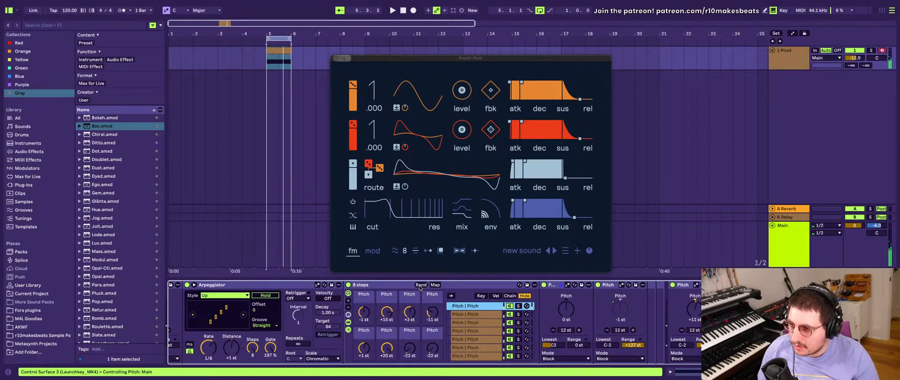
{"action": "left_click", "coordinate": [420, 285]}
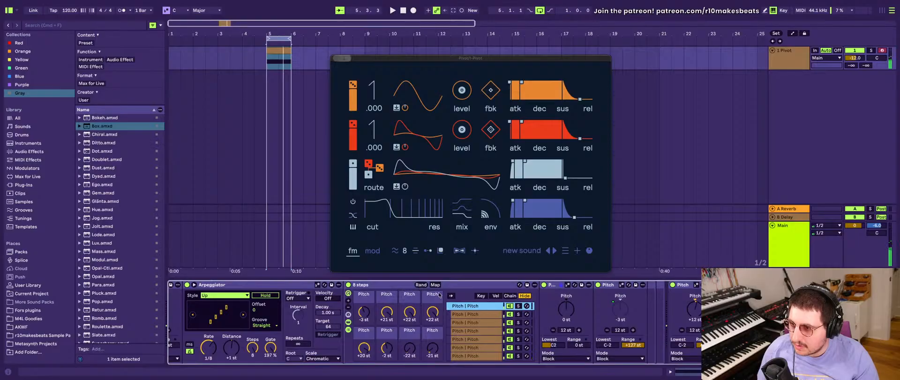
{"action": "left_click", "coordinate": [420, 286]}
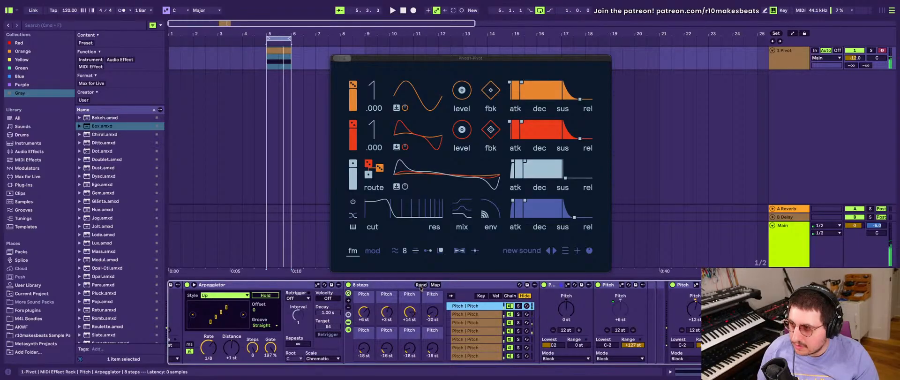
{"action": "left_click", "coordinate": [420, 285]}
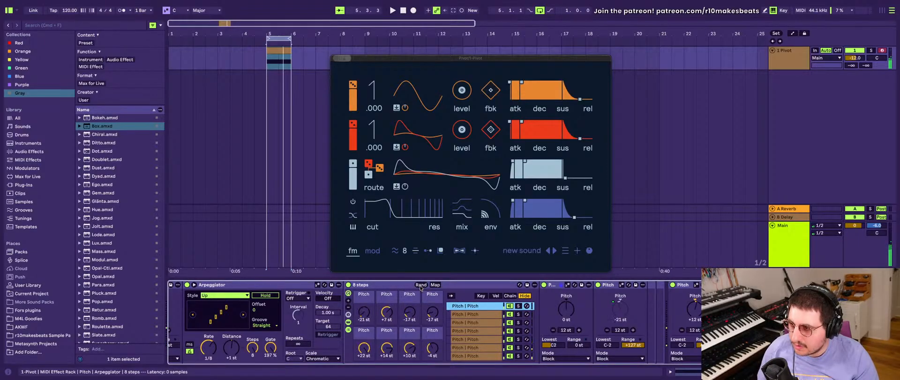
{"action": "left_click", "coordinate": [420, 284]}
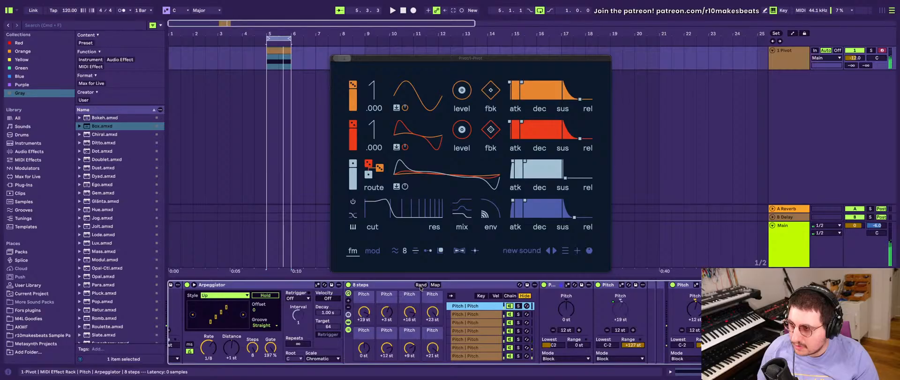
{"action": "scroll", "coordinate": [422, 300], "scroll_direction": "right", "scroll_amount": 5}
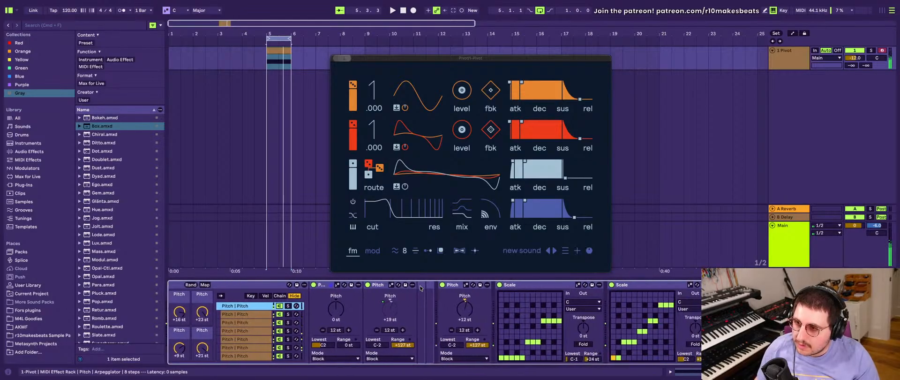
{"action": "scroll", "coordinate": [423, 305], "scroll_direction": "right", "scroll_amount": 3}
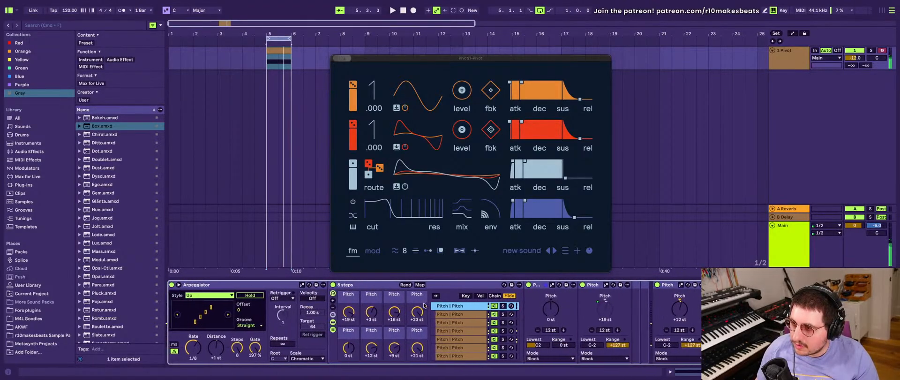
{"action": "scroll", "coordinate": [423, 304], "scroll_direction": "left", "scroll_amount": 6}
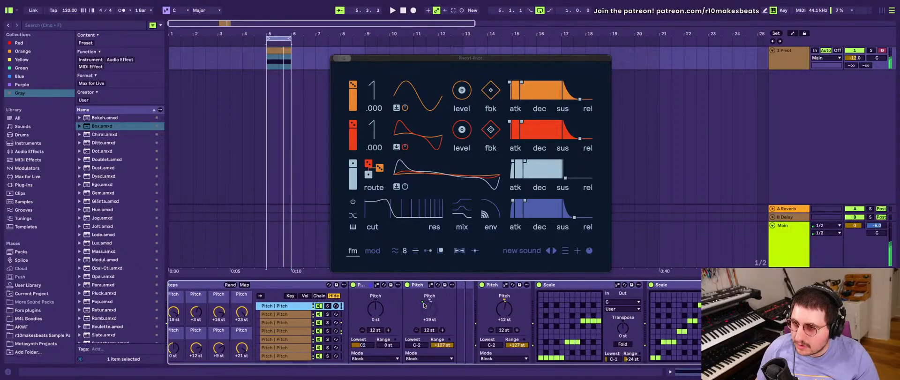
{"action": "left_click", "coordinate": [406, 284]}
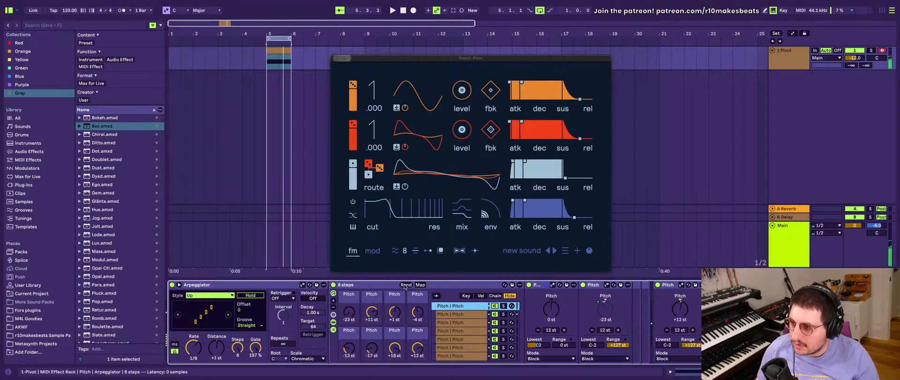
{"action": "left_click", "coordinate": [405, 285]}
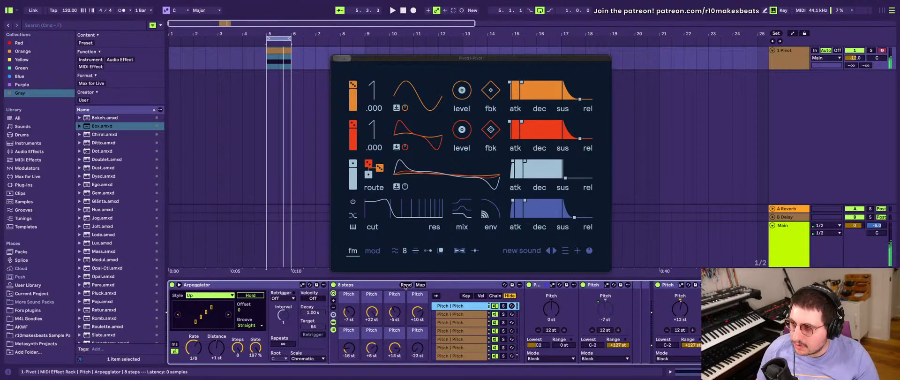
- Reduce the feedback of Pivot's red operator and fine-tune the orange operator's level
{"action": "scroll", "coordinate": [405, 285], "scroll_direction": "right", "scroll_amount": 10}
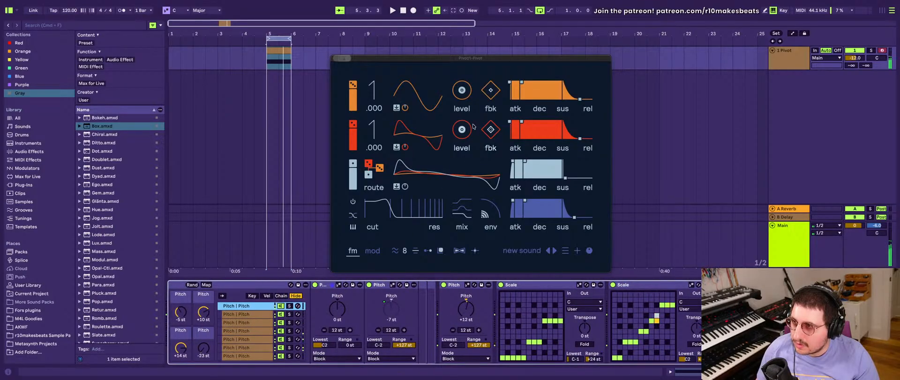
{"action": "mouse_move", "coordinate": [490, 129]}
{"action": "left_mouse_down"}
{"action": "mouse_move", "coordinate": [490, 120]}
{"action": "mouse_move", "coordinate": [490, 129]}
{"action": "left_mouse_up"}
{"action": "left_click_drag", "start_coordinate": [463, 89], "coordinate": [463, 89]}
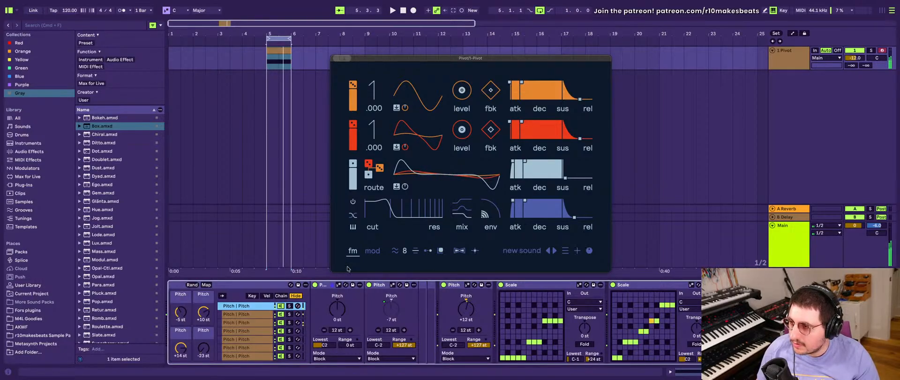
- Reset the Pitch device directly before the first Scale device to 0 st
{"action": "scroll", "coordinate": [518, 317], "scroll_direction": "left", "scroll_amount": 3}
{"action": "double_click", "coordinate": [525, 306]}
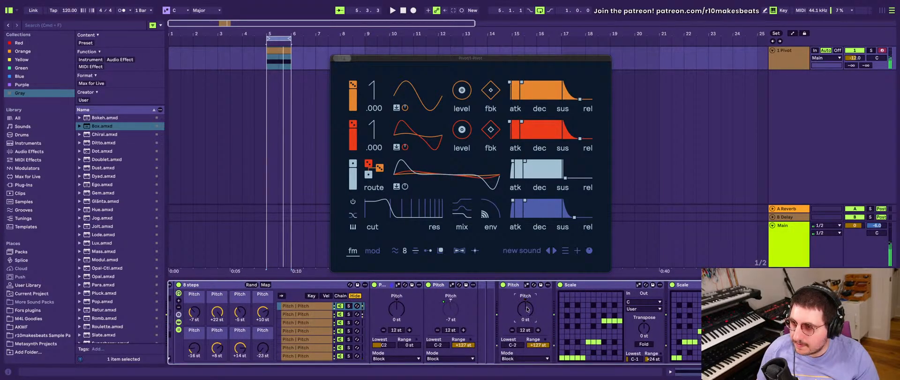
- Show the "8 steps" rack's macro mappings and set the first two Pitch macros to range from -36 to +36 st
{"action": "scroll", "coordinate": [407, 316], "scroll_direction": "left", "scroll_amount": 10}
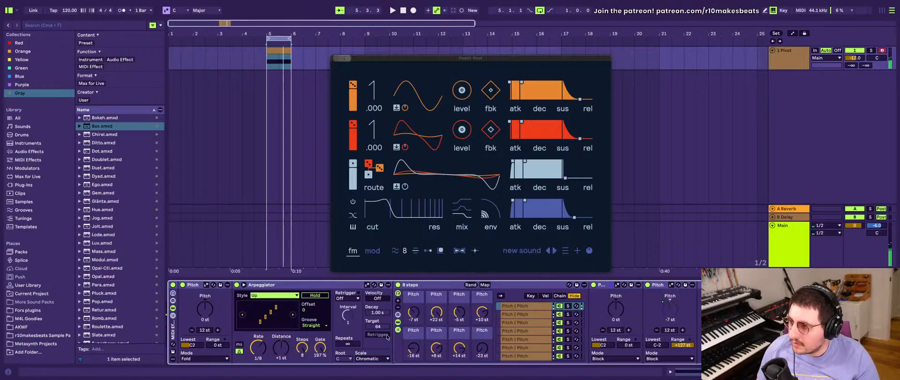
{"action": "left_click", "coordinate": [484, 285]}
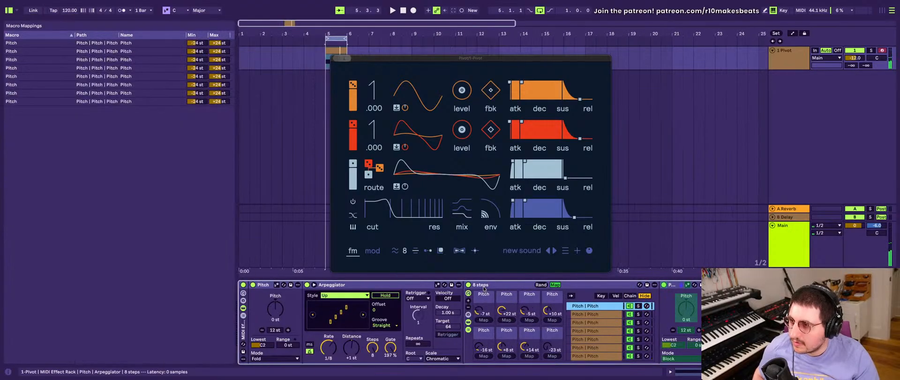
{"action": "left_click", "coordinate": [197, 43]}
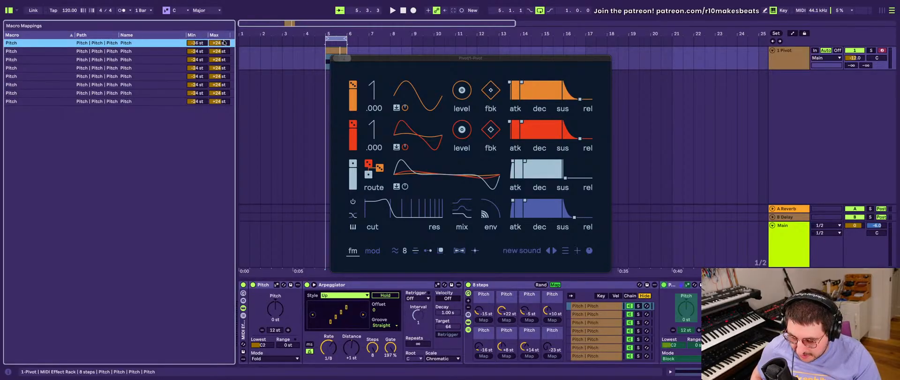
{"action": "left_click", "coordinate": [190, 53]}
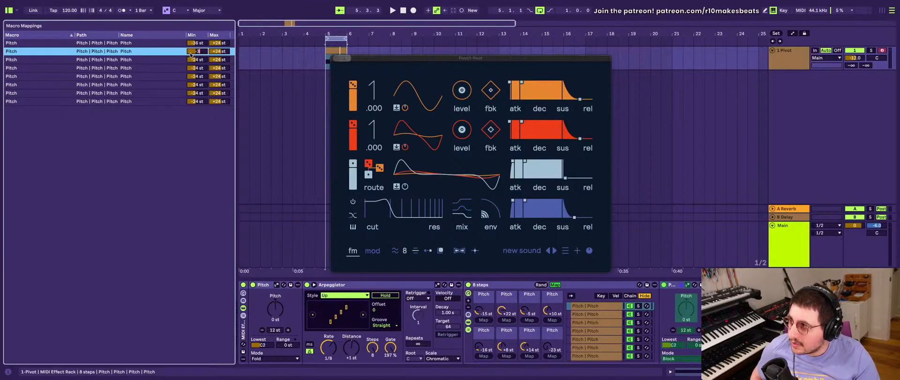
{"action": "key", "text": "Return"}
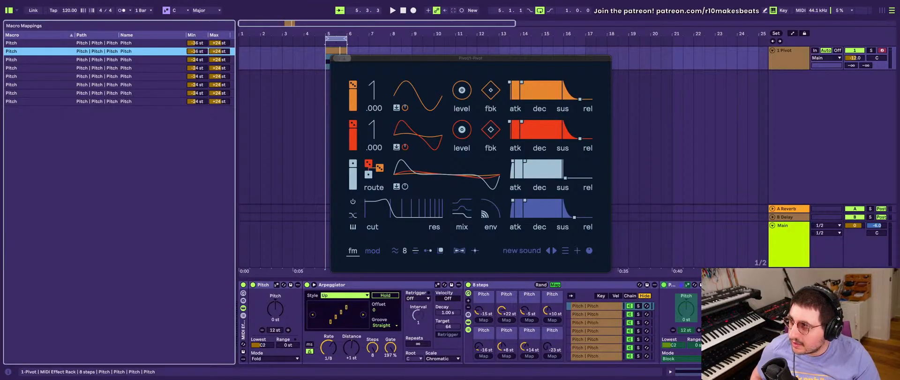
{"action": "type", "text": "36 st"}
{"action": "key", "text": "Return"}
{"action": "left_click", "coordinate": [217, 43]}
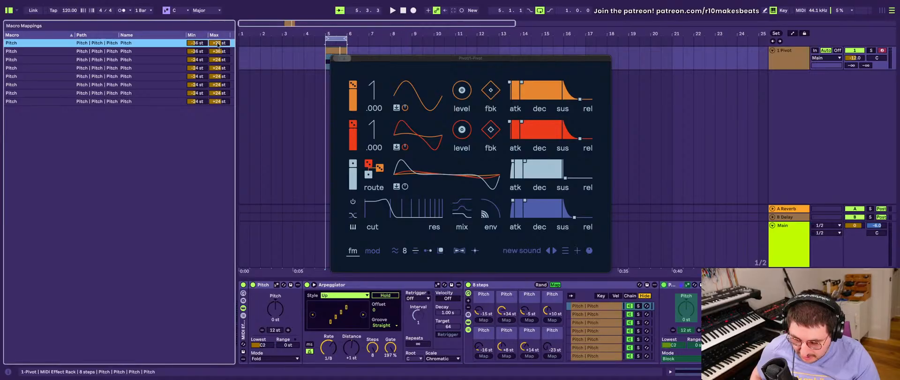
- Set the maximum of the remaining six Pitch macros, third through eighth, to +36 st in the macro mappings
{"action": "left_click", "coordinate": [225, 61]}
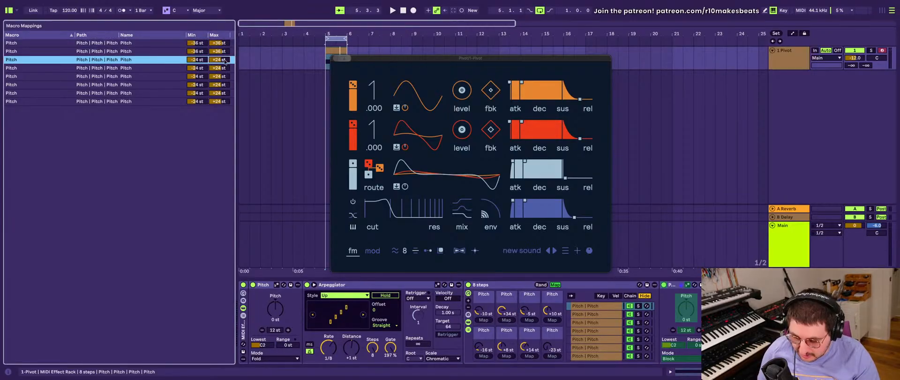
{"action": "type", "text": "36"}
{"action": "key", "text": "Return"}
{"action": "left_click", "coordinate": [222, 69]}
{"action": "type", "text": "36"}
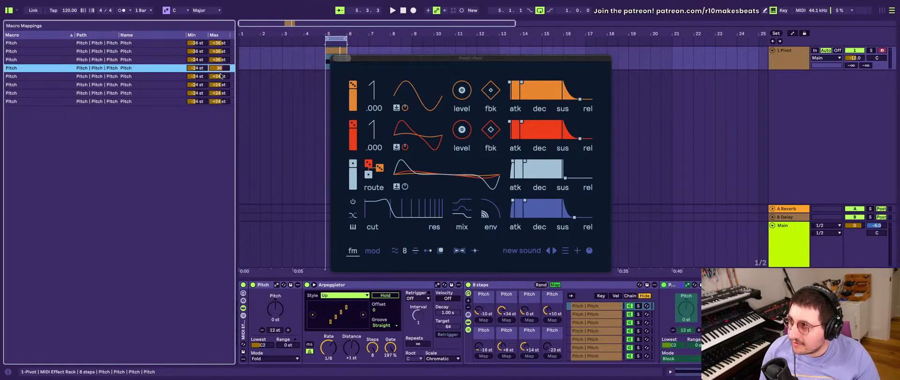
{"action": "left_click", "coordinate": [222, 77]}
{"action": "type", "text": "36"}
{"action": "left_click", "coordinate": [221, 86]}
{"action": "type", "text": "36"}
{"action": "left_click", "coordinate": [222, 94]}
{"action": "type", "text": "36"}
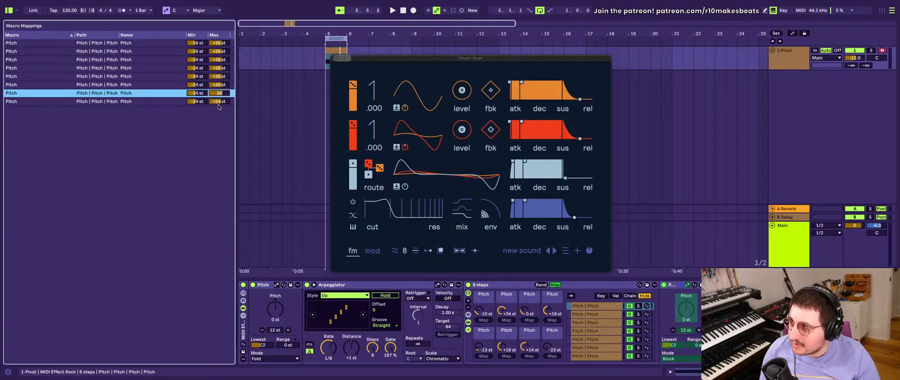
{"action": "left_click", "coordinate": [219, 102]}
- Set the minimum of the third through eighth Pitch macro mappings to -36 st
{"action": "left_click", "coordinate": [196, 59]}
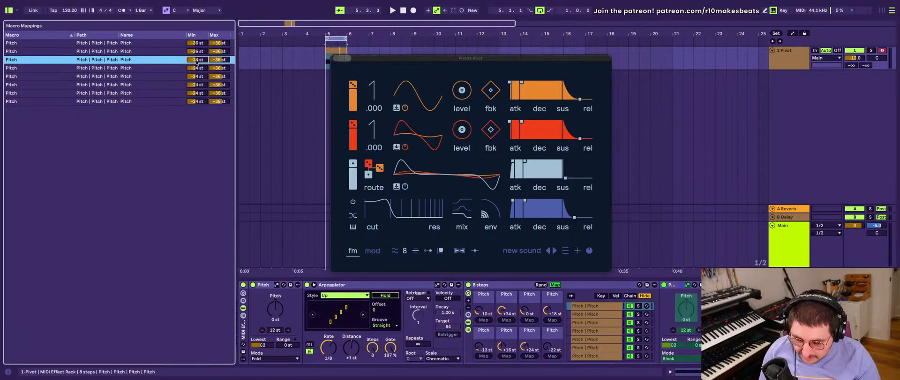
{"action": "type", "text": "-"}
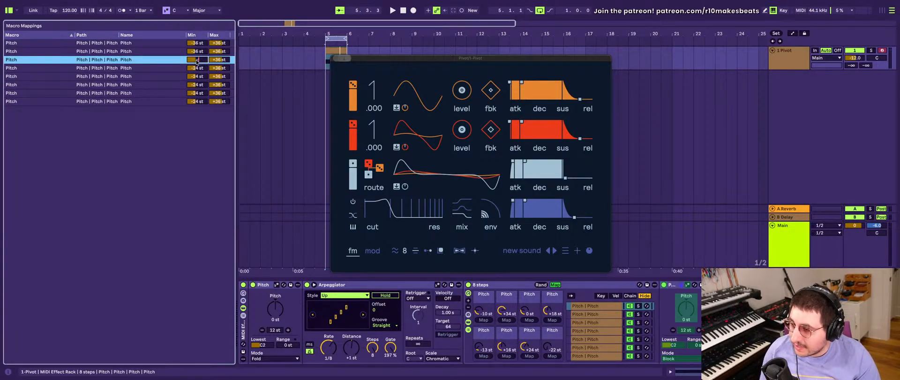
{"action": "type", "text": "36"}
{"action": "left_click", "coordinate": [196, 68]}
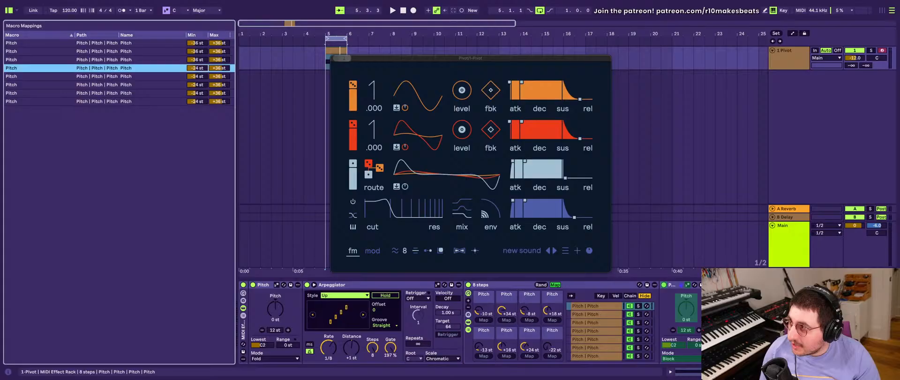
{"action": "type", "text": "-36"}
{"action": "left_click", "coordinate": [197, 76]}
{"action": "type", "text": "-"}
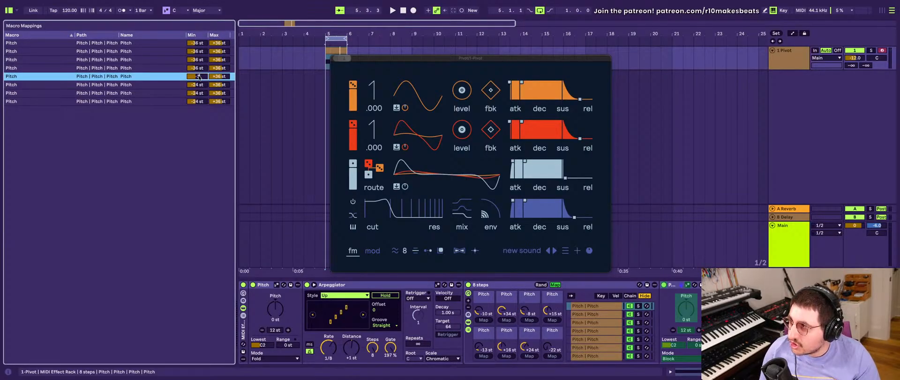
{"action": "type", "text": "36"}
{"action": "left_click", "coordinate": [187, 84]}
{"action": "type", "text": "-"}
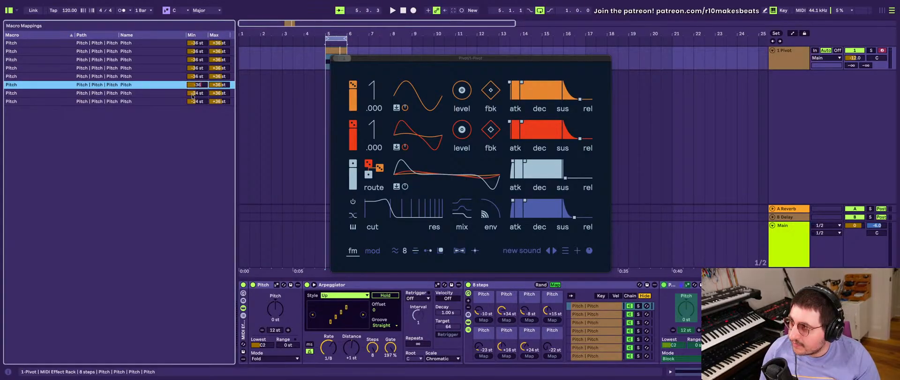
{"action": "left_click", "coordinate": [192, 97]}
{"action": "key", "text": "Return"}
{"action": "left_click", "coordinate": [195, 102]}
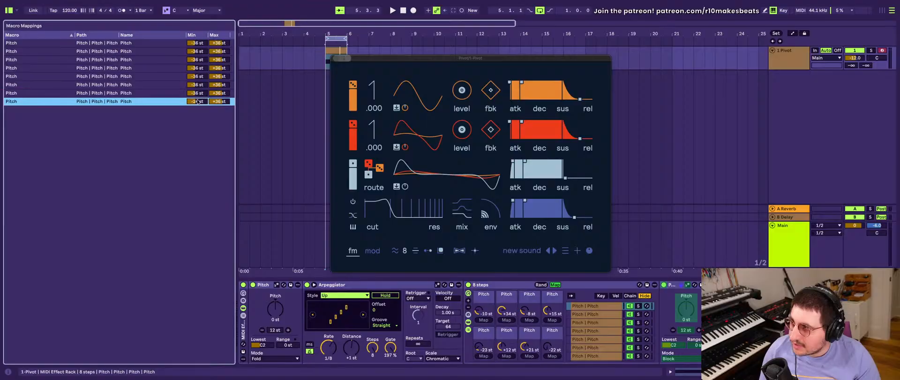
{"action": "type", "text": "-36"}
{"action": "key", "text": "Return"}
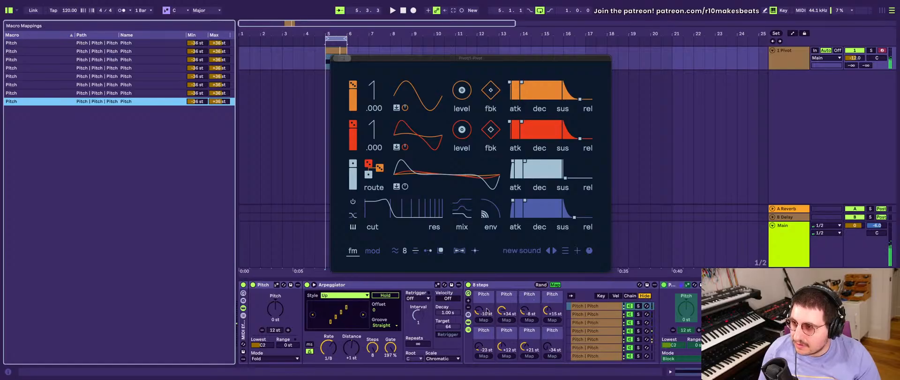
- Hide the macro mappings and randomize the "8 steps" rack's pitch values several times
{"action": "left_click", "coordinate": [556, 285]}
{"action": "left_click", "coordinate": [470, 285]}
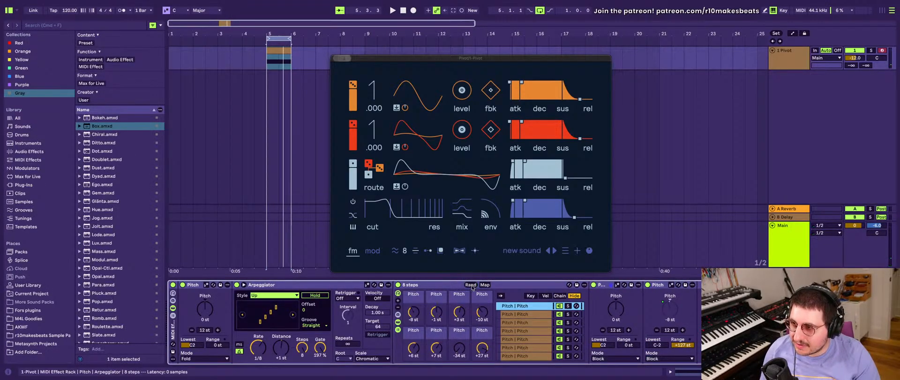
{"action": "left_click", "coordinate": [470, 285]}
{"action": "left_click", "coordinate": [471, 284]}
- Examine the lowest-note and range settings of the Pitch devices in the first few chains of the "8 steps" rack
{"action": "scroll", "coordinate": [510, 308], "scroll_direction": "right", "scroll_amount": 6}
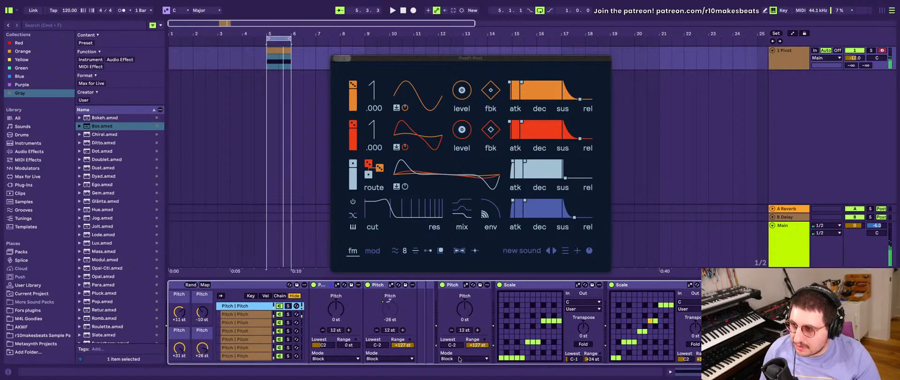
{"action": "scroll", "coordinate": [459, 359], "scroll_direction": "left", "scroll_amount": 2}
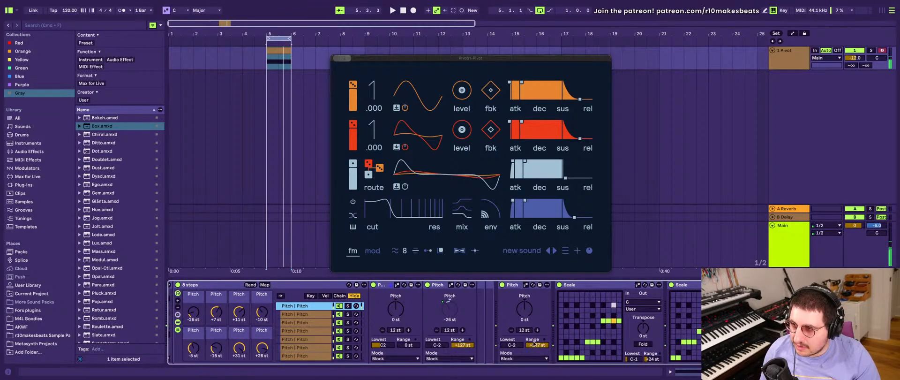
{"action": "scroll", "coordinate": [488, 341], "scroll_direction": "left", "scroll_amount": 2}
{"action": "scroll", "coordinate": [445, 347], "scroll_direction": "left", "scroll_amount": 2}
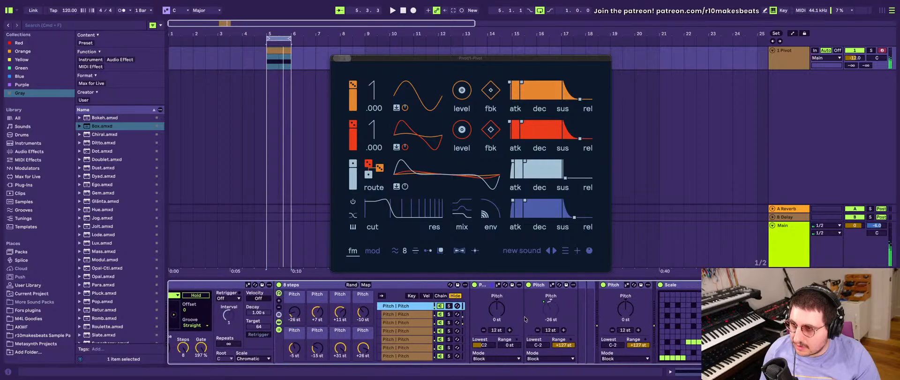
{"action": "left_click", "coordinate": [538, 345]}
{"action": "scroll", "coordinate": [538, 346], "scroll_direction": "right", "scroll_amount": 1}
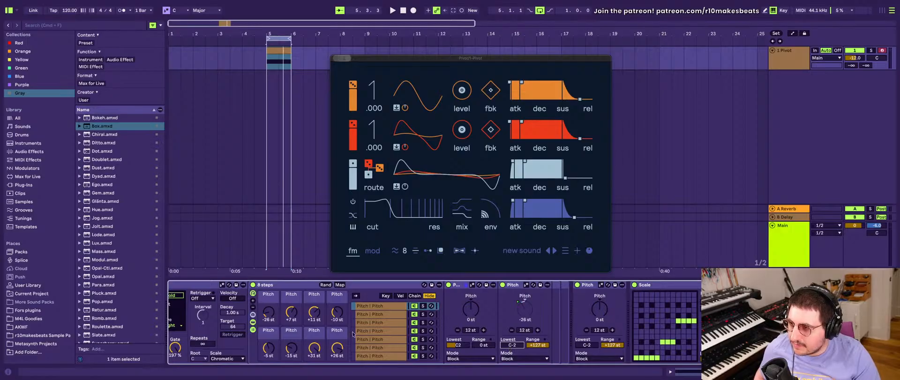
{"action": "left_click", "coordinate": [363, 318]}
{"action": "left_click", "coordinate": [369, 323]}
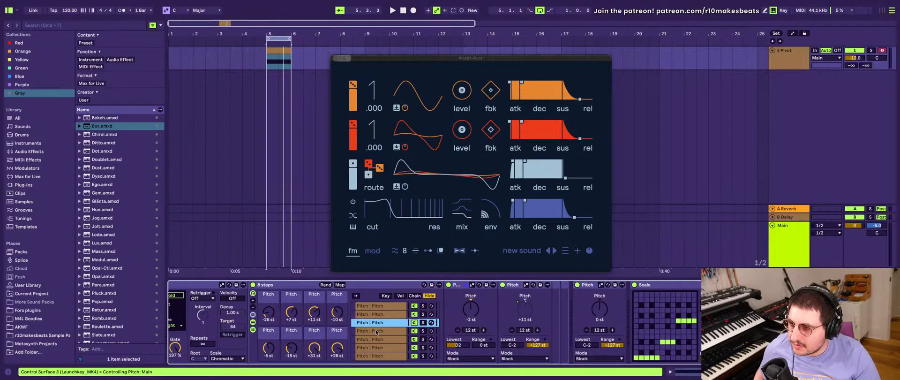
{"action": "left_click", "coordinate": [375, 331]}
{"action": "left_click", "coordinate": [381, 308]}
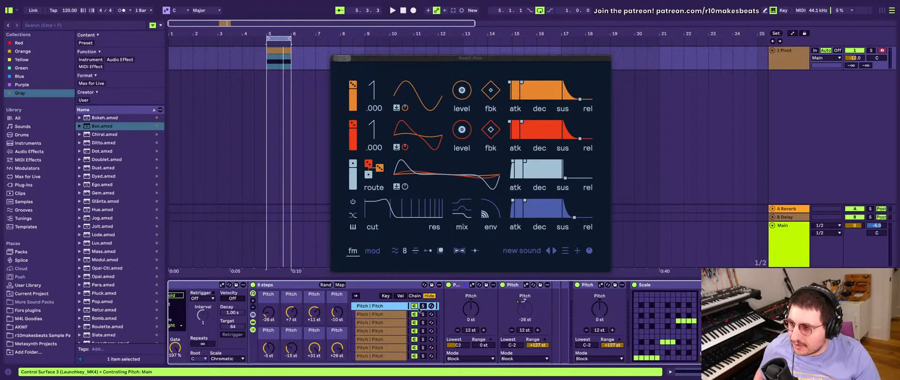
{"action": "left_click", "coordinate": [517, 346]}
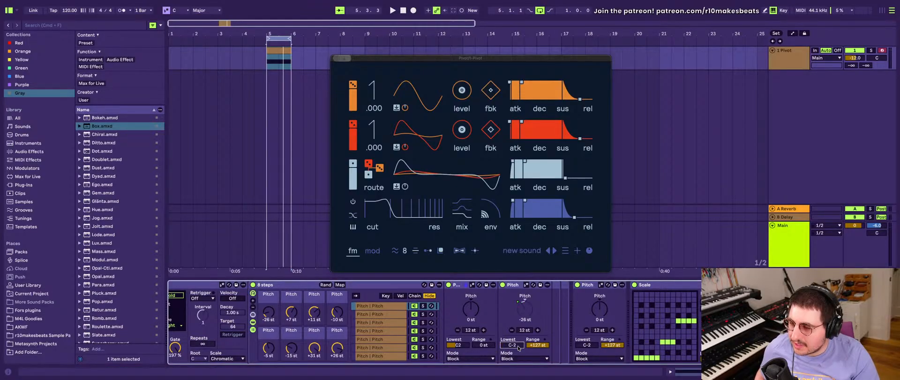
{"action": "scroll", "coordinate": [519, 347], "scroll_direction": "right", "scroll_amount": 3}
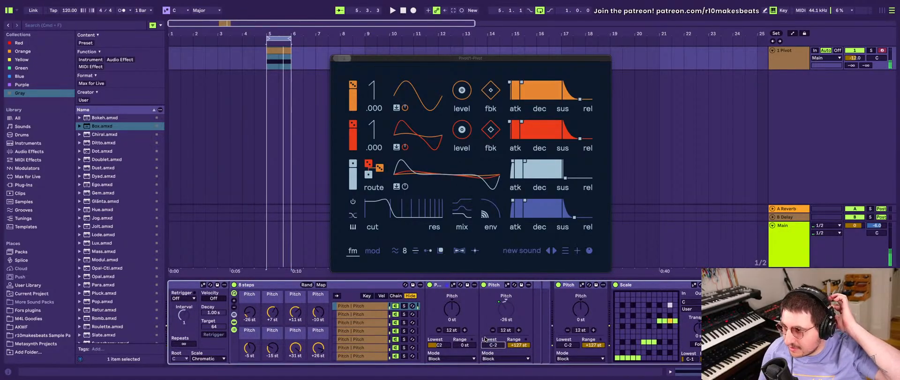
- Randomize the "8 steps" rack's macros several more times to get a new set of pitch values
{"action": "left_click", "coordinate": [306, 284]}
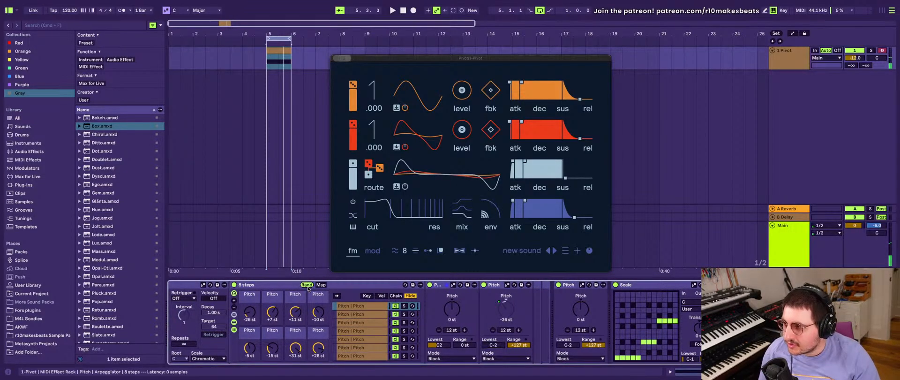
{"action": "left_click", "coordinate": [307, 286]}
{"action": "left_click", "coordinate": [307, 285]}
{"action": "left_click", "coordinate": [307, 286]}
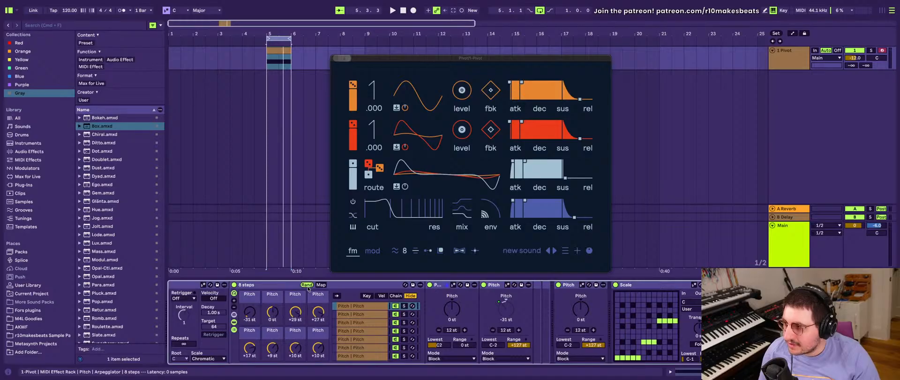
{"action": "left_click", "coordinate": [307, 286]}
{"action": "left_click", "coordinate": [308, 286]}
{"action": "left_click", "coordinate": [308, 286]}
{"action": "left_click", "coordinate": [307, 286]}
- Set the lowest note of the second Pitch device to C0 in the first and second chains of the "8 steps" rack
{"action": "left_click", "coordinate": [497, 346]}
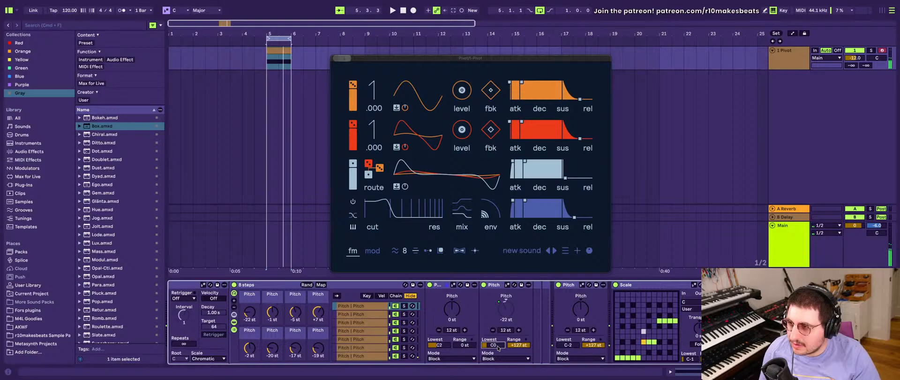
{"action": "left_click", "coordinate": [359, 314]}
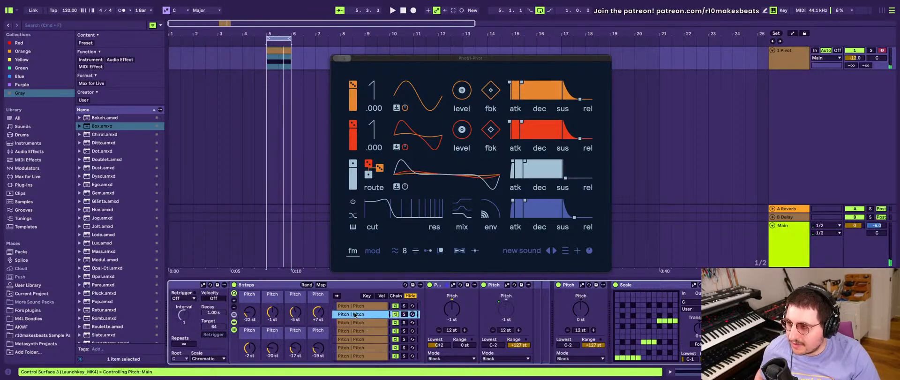
{"action": "left_click", "coordinate": [501, 346]}
{"action": "key", "text": "shift+Up"}
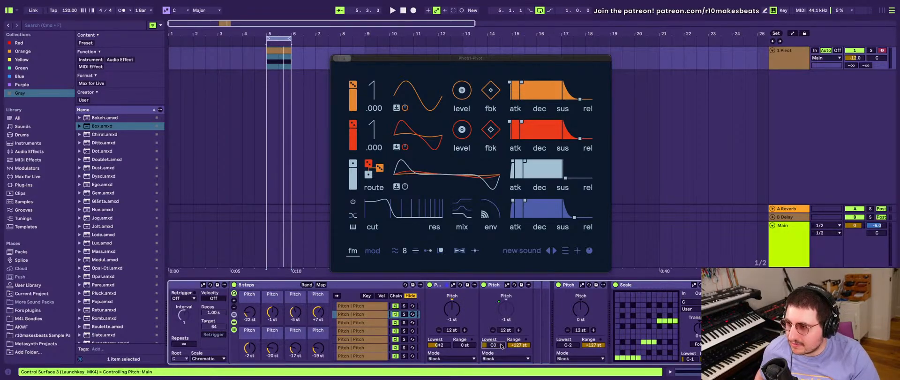
- Set the second Pitch device's lowest note to C0 in the rack's third and fourth chains
{"action": "left_click", "coordinate": [342, 323]}
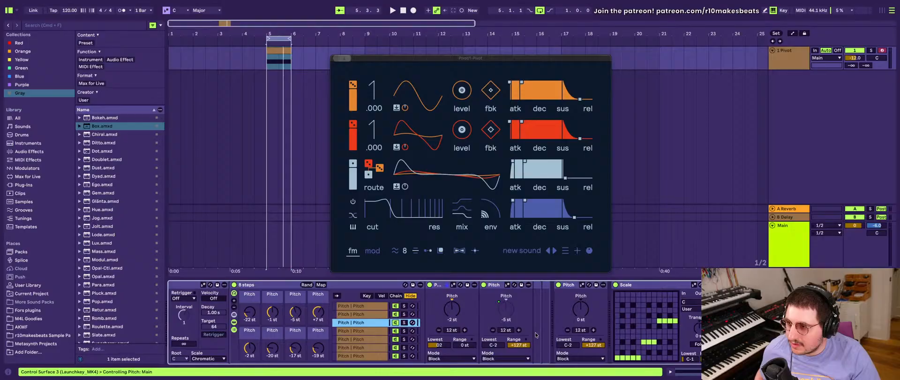
{"action": "left_click", "coordinate": [493, 345]}
{"action": "key", "text": "shift+Up"}
{"action": "key", "text": "shift+Up"}
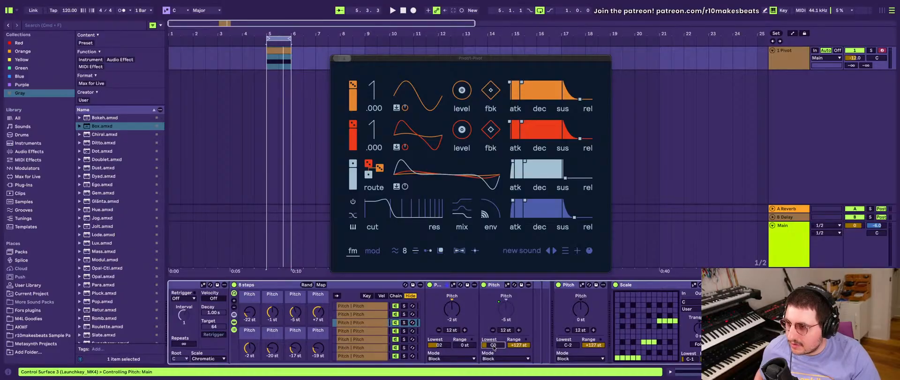
{"action": "left_click", "coordinate": [375, 330]}
{"action": "left_click", "coordinate": [503, 348]}
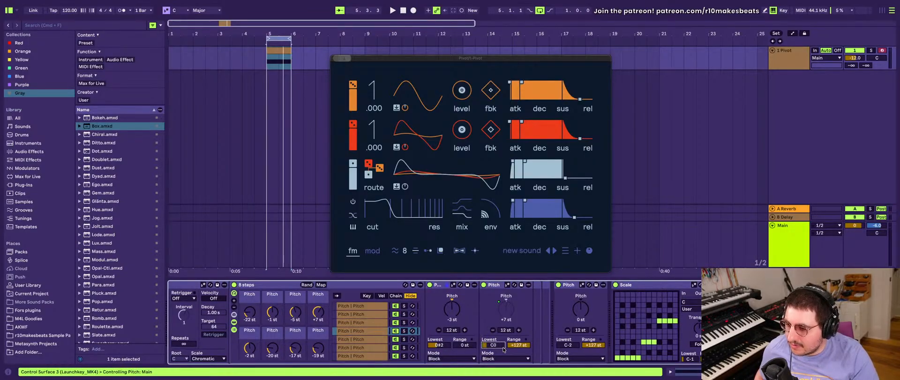
- Set the second Pitch device's lowest note to C0 in the rack's fifth and sixth chains
{"action": "left_click", "coordinate": [355, 340]}
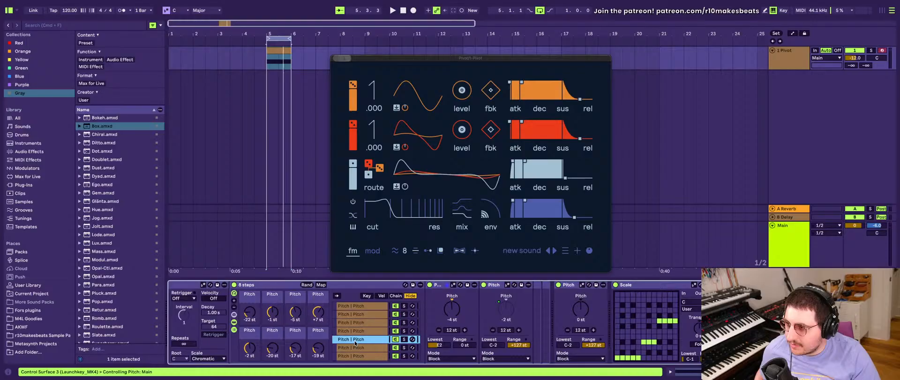
{"action": "left_click", "coordinate": [499, 345]}
{"action": "key", "text": "shift+Up"}
{"action": "key", "text": "shift+Up"}
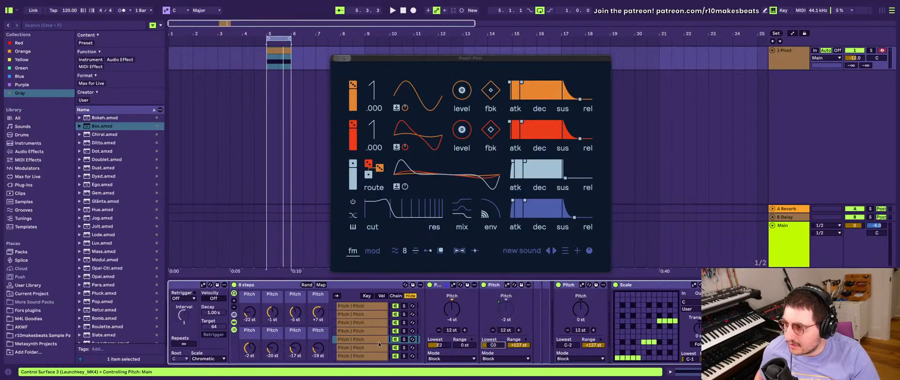
{"action": "left_click", "coordinate": [379, 347]}
{"action": "left_click", "coordinate": [493, 345]}
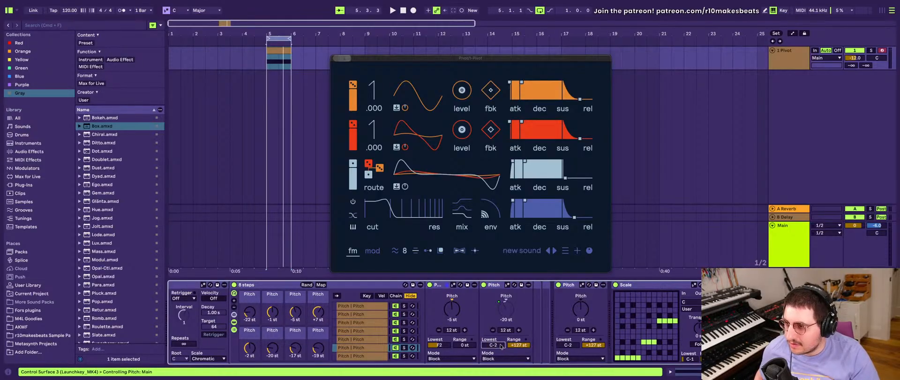
{"action": "key", "text": "shift+Up"}
{"action": "key", "text": "shift+Up"}
- Set the second Pitch device's lowest note to C0 in the seventh and eighth chains, and randomize the rack's pitch values
{"action": "scroll", "coordinate": [335, 342], "scroll_direction": "down", "scroll_amount": 2}
{"action": "left_click", "coordinate": [336, 343]}
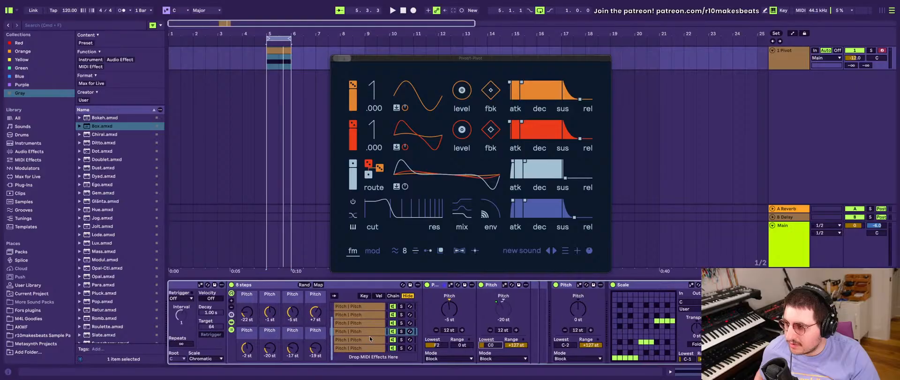
{"action": "left_click", "coordinate": [493, 345]}
{"action": "key", "text": "shift+Up"}
{"action": "key", "text": "shift+Up"}
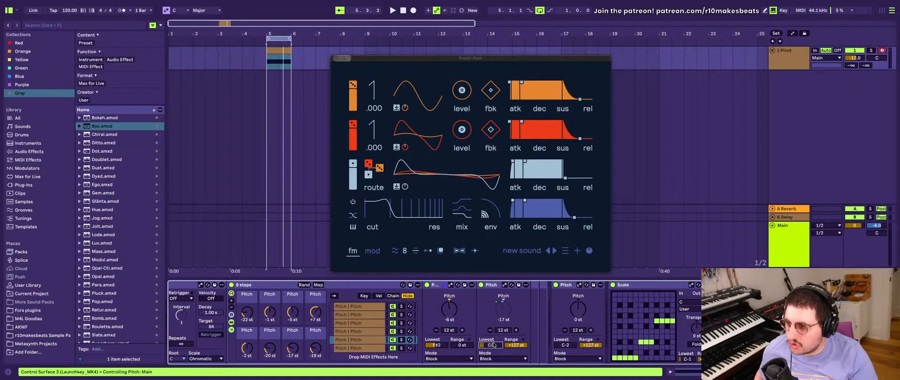
{"action": "left_click", "coordinate": [374, 347]}
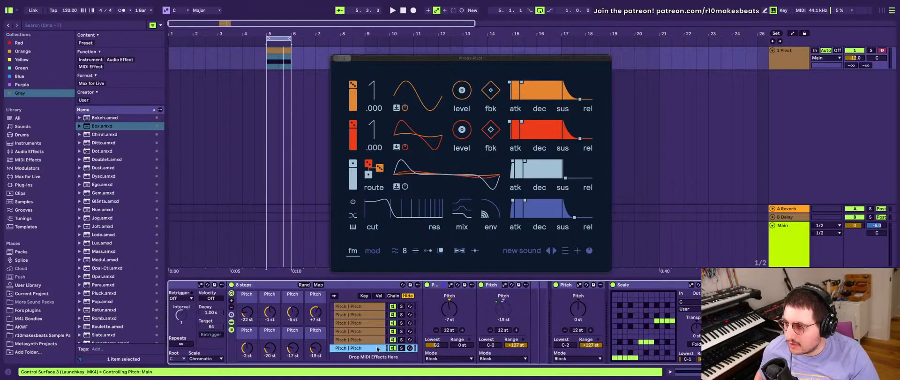
{"action": "left_click", "coordinate": [493, 346]}
{"action": "key", "text": "shift+Up"}
{"action": "key", "text": "shift+Up"}
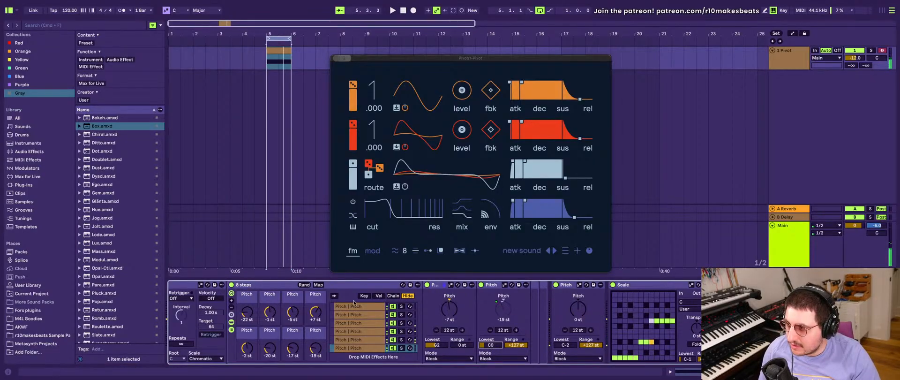
{"action": "left_click", "coordinate": [304, 284]}
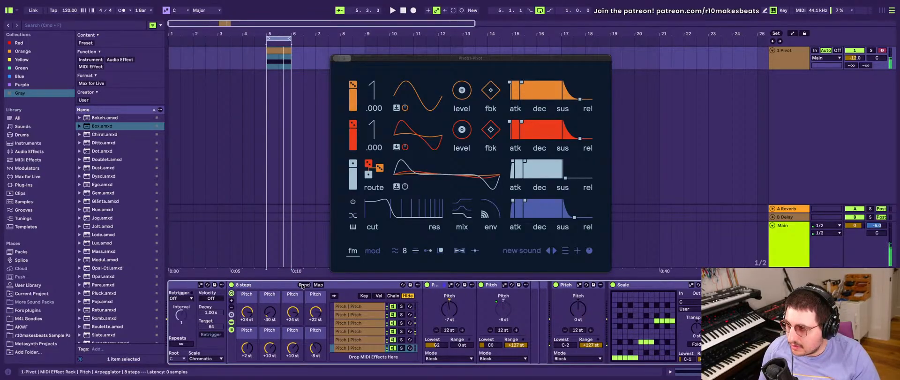
- Undo the C0 lowest-note limits on the second Pitch devices in the "8 steps" rack and return to its first chain
{"action": "left_click", "coordinate": [303, 284]}
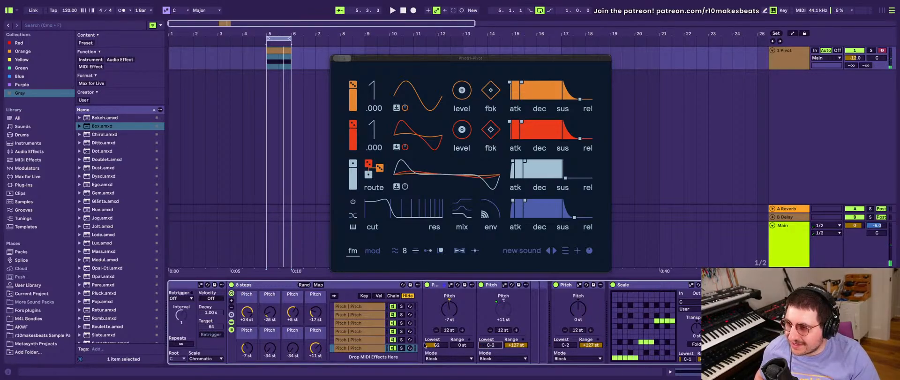
{"action": "key", "text": "super+z"}
{"action": "key", "text": "super+z"}
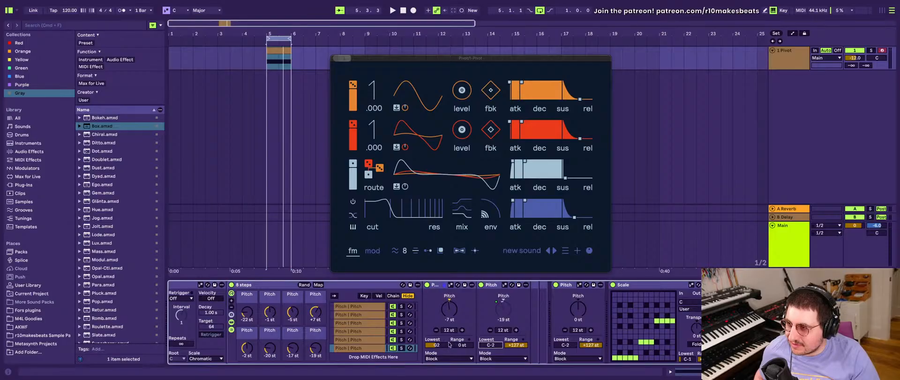
{"action": "key", "text": "super+z"}
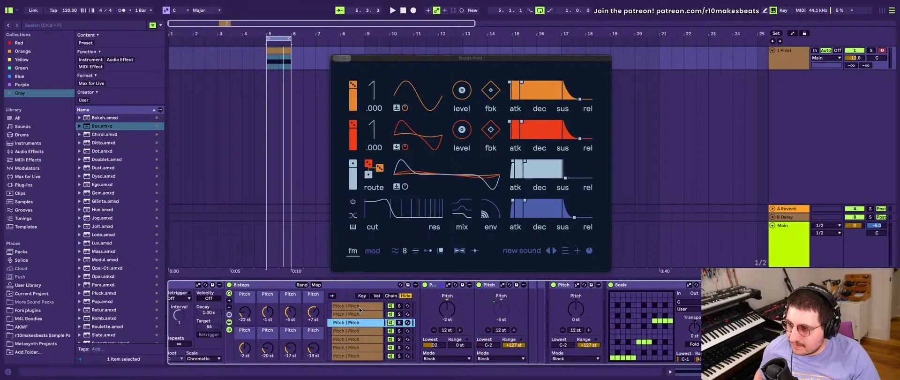
{"action": "left_click", "coordinate": [351, 305]}
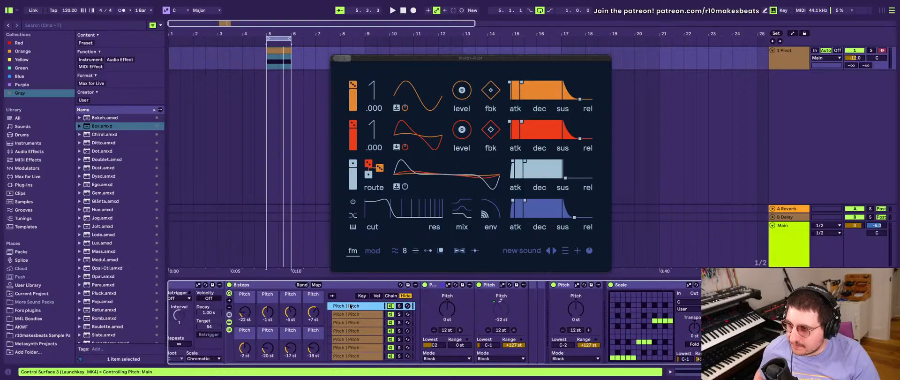
- Randomize the eight pitch macros of the "8 steps" rack repeatedly to generate new melodies
{"action": "left_click", "coordinate": [301, 285]}
{"action": "scroll", "coordinate": [304, 287], "scroll_direction": "left", "scroll_amount": 6}
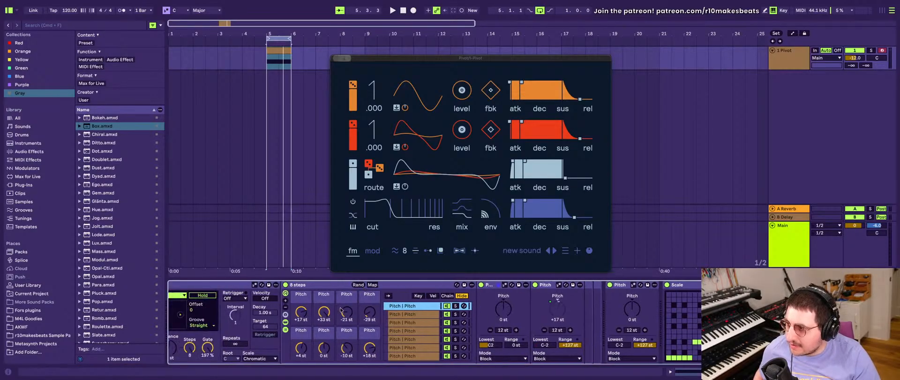
{"action": "scroll", "coordinate": [310, 296], "scroll_direction": "right", "scroll_amount": 3}
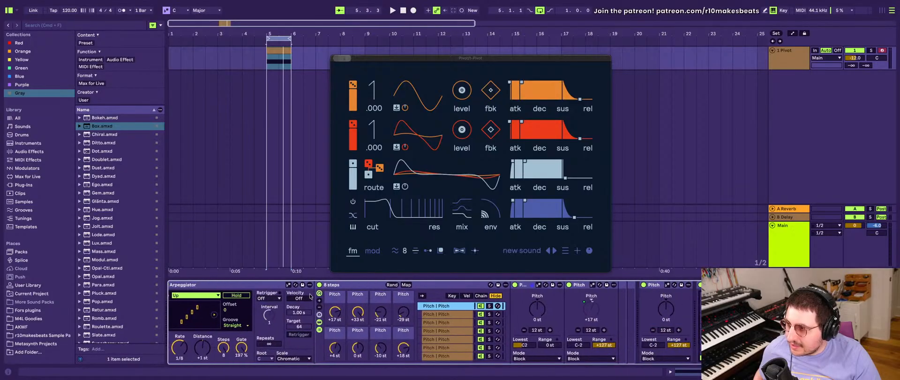
{"action": "left_click", "coordinate": [344, 284]}
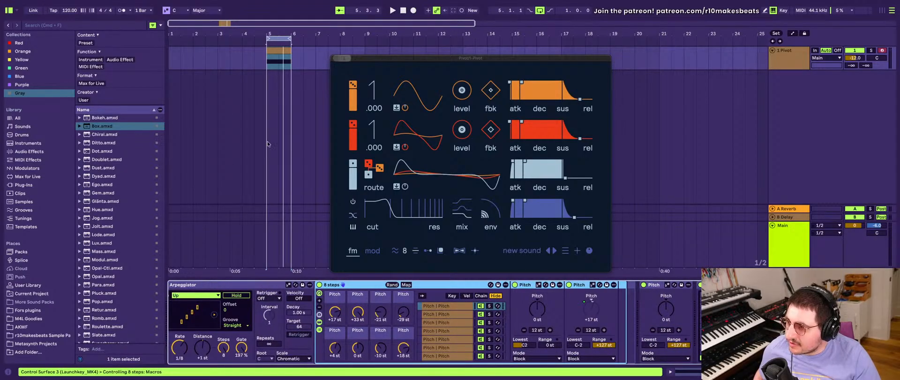
{"action": "scroll", "coordinate": [344, 301], "scroll_direction": "right", "scroll_amount": 3}
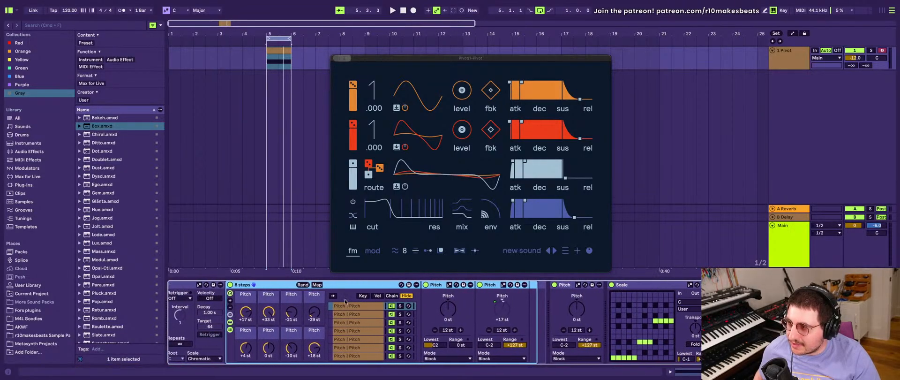
{"action": "left_click", "coordinate": [313, 285]}
{"action": "left_click", "coordinate": [312, 285]}
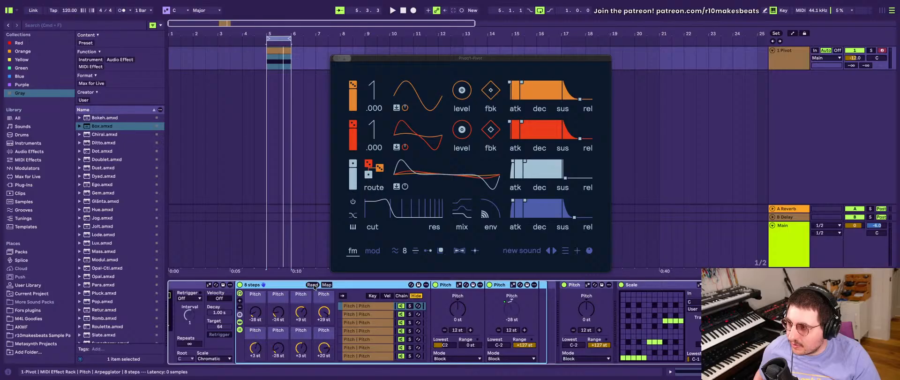
{"action": "left_click", "coordinate": [312, 284]}
{"action": "left_click", "coordinate": [312, 284]}
{"action": "left_click", "coordinate": [313, 285]}
{"action": "left_click", "coordinate": [313, 284]}
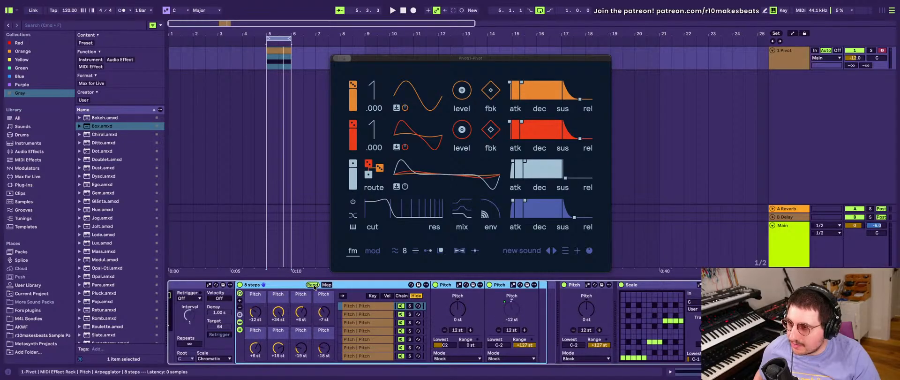
{"action": "left_click", "coordinate": [313, 284]}
{"action": "left_click", "coordinate": [312, 284]}
{"action": "left_click", "coordinate": [313, 284]}
{"action": "left_click", "coordinate": [313, 284]}
{"action": "left_click", "coordinate": [312, 284]}
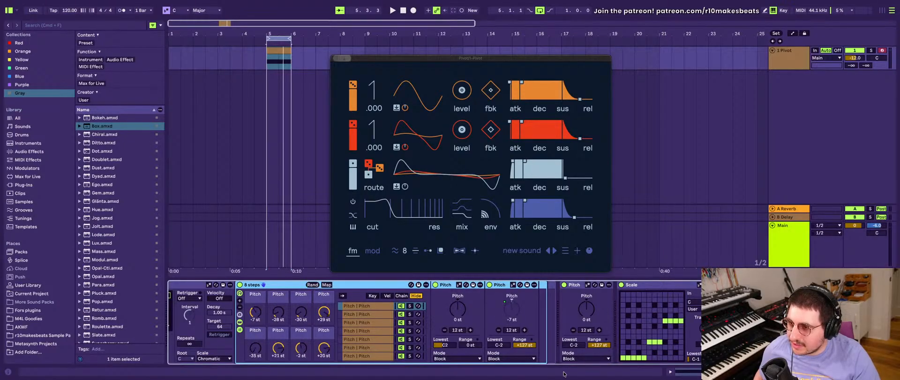
- Set the Pitch device between the "8 steps" rack and the Scale devices to +24 st
{"action": "left_click", "coordinate": [586, 309]}
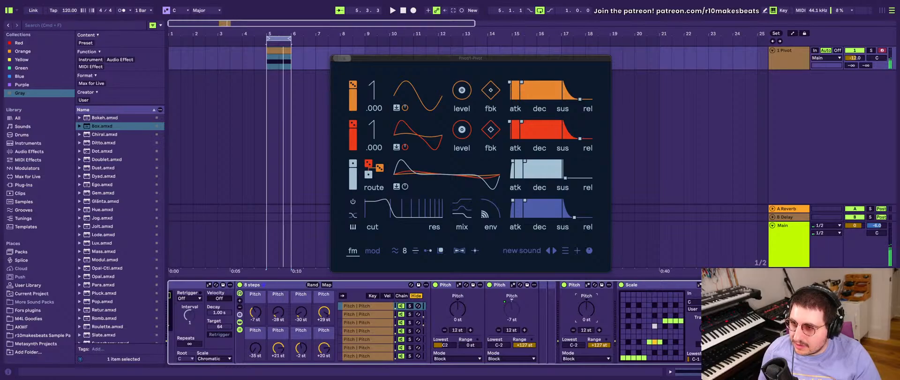
{"action": "left_click_drag", "start_coordinate": [586, 309], "coordinate": [586, 305]}
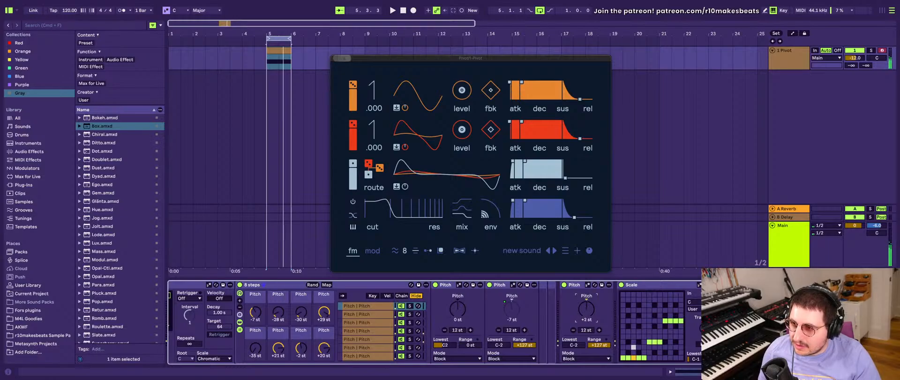
{"action": "double_click", "coordinate": [587, 309]}
{"action": "left_click_drag", "start_coordinate": [586, 309], "coordinate": [587, 286]}
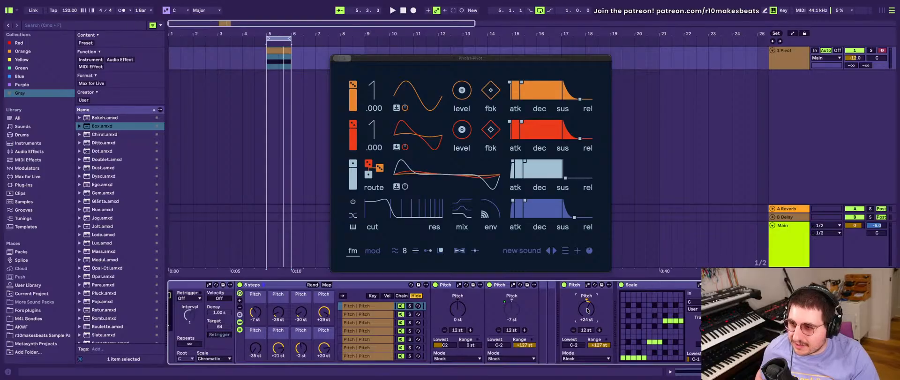
- Set the Arpeggiator's rate to 1/8
{"action": "scroll", "coordinate": [398, 313], "scroll_direction": "left", "scroll_amount": 5}
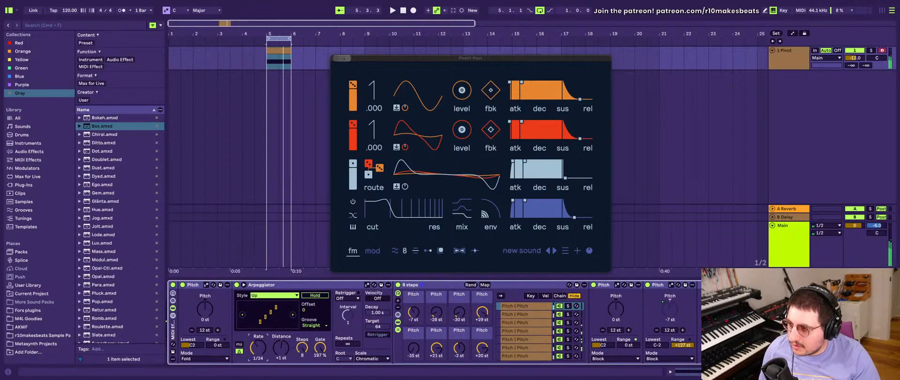
{"action": "left_click_drag", "start_coordinate": [258, 347], "coordinate": [258, 328]}
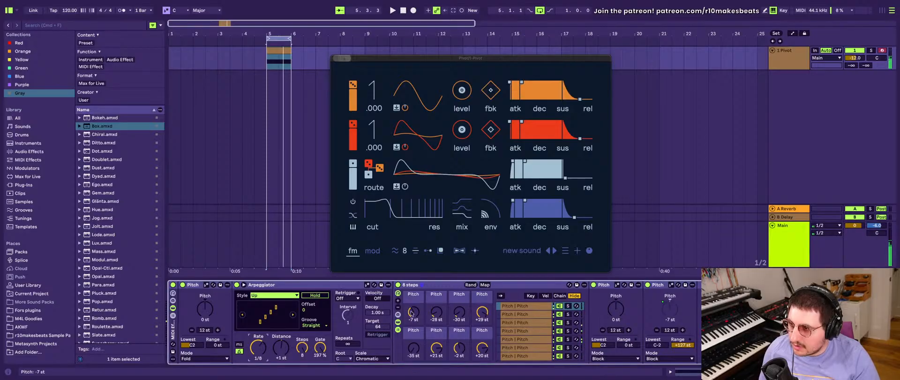
- Delete both Scale devices between the last Pitch device and Pivot
{"action": "scroll", "coordinate": [411, 313], "scroll_direction": "right", "scroll_amount": 9}
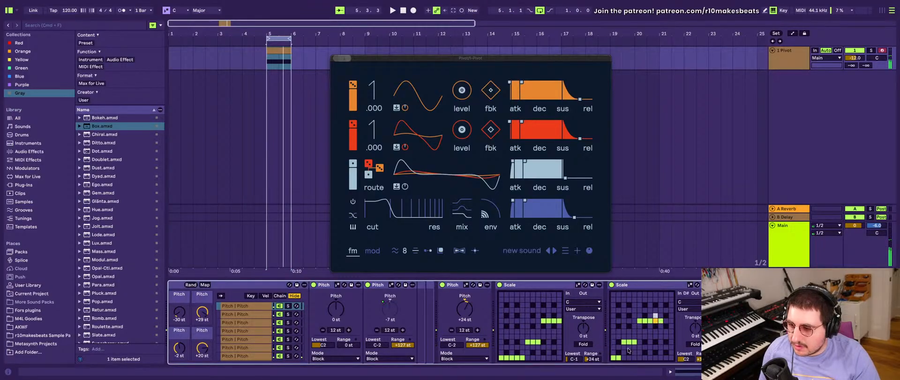
{"action": "left_click", "coordinate": [640, 342]}
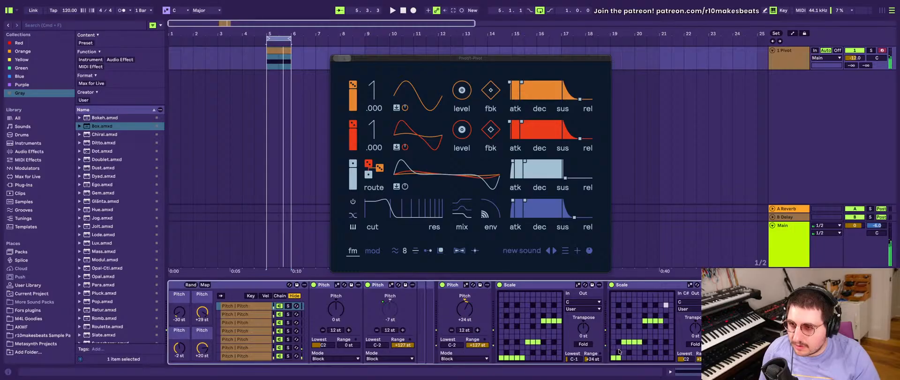
{"action": "left_click", "coordinate": [536, 290]}
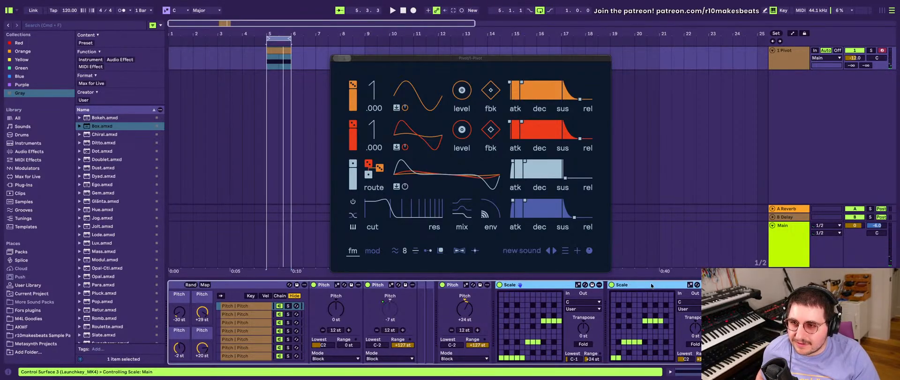
{"action": "key", "text": "Delete"}
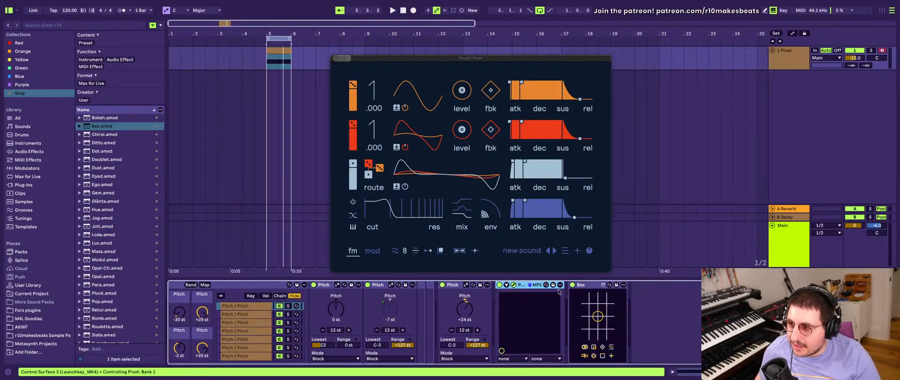
- Reset the last Pitch device to 0 st and delete the MIDI Effect Rack holding Pitch, Arpeggiator and "8 steps"
{"action": "scroll", "coordinate": [556, 292], "scroll_direction": "left", "scroll_amount": 6}
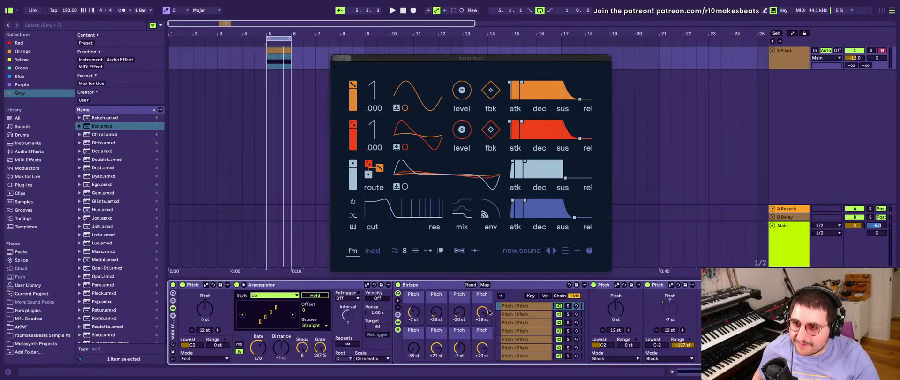
{"action": "scroll", "coordinate": [489, 312], "scroll_direction": "right", "scroll_amount": 6}
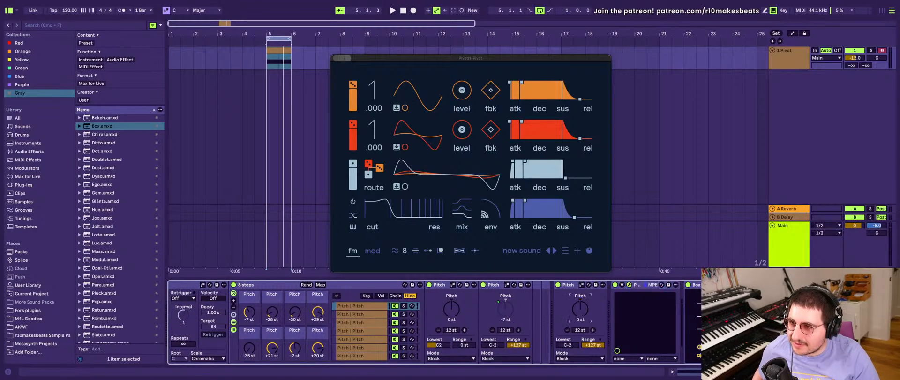
{"action": "scroll", "coordinate": [359, 298], "scroll_direction": "left", "scroll_amount": 6}
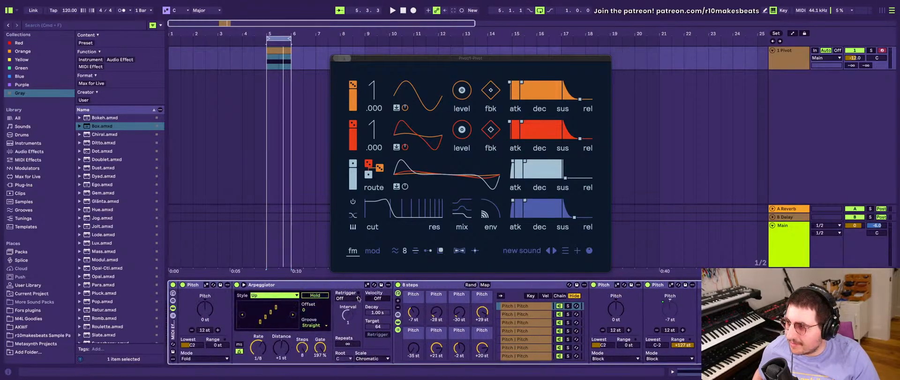
{"action": "left_click", "coordinate": [173, 331]}
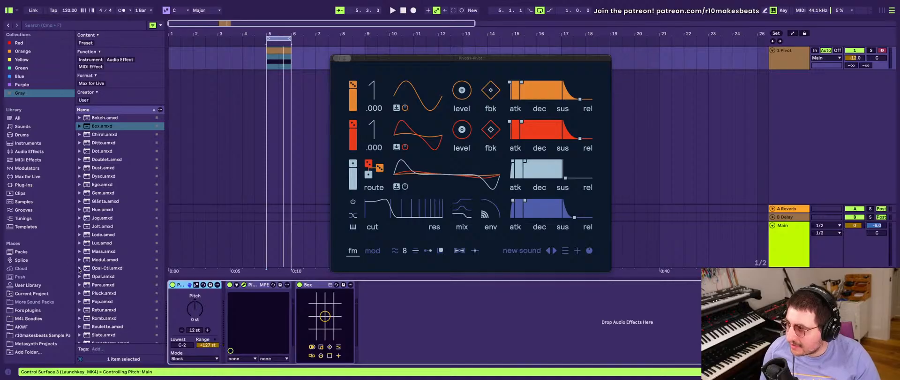
- Find SQ Sequencer among the MIDI effects and insert it between the Pitch device and Pivot
{"action": "left_click", "coordinate": [31, 159]}
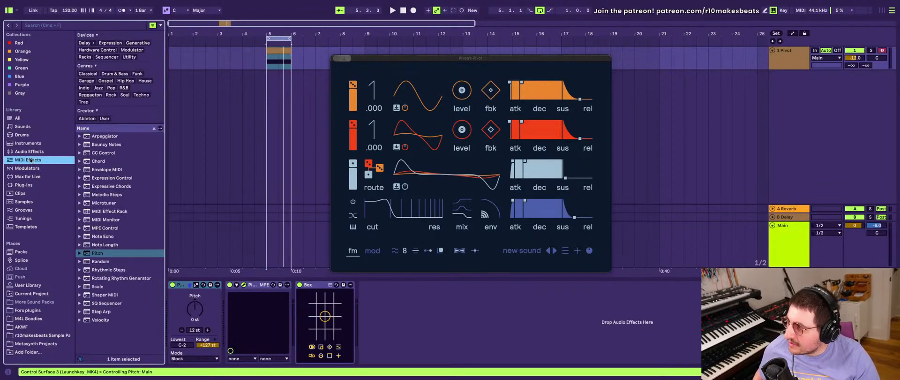
{"action": "left_click", "coordinate": [98, 286]}
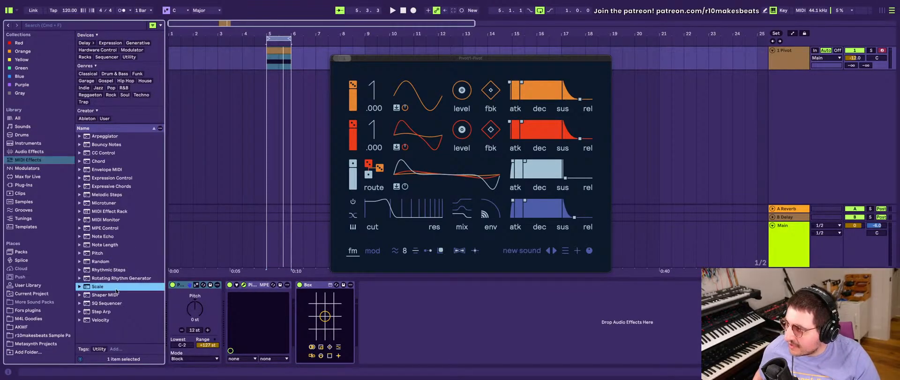
{"action": "left_click", "coordinate": [118, 301]}
{"action": "left_click", "coordinate": [111, 280]}
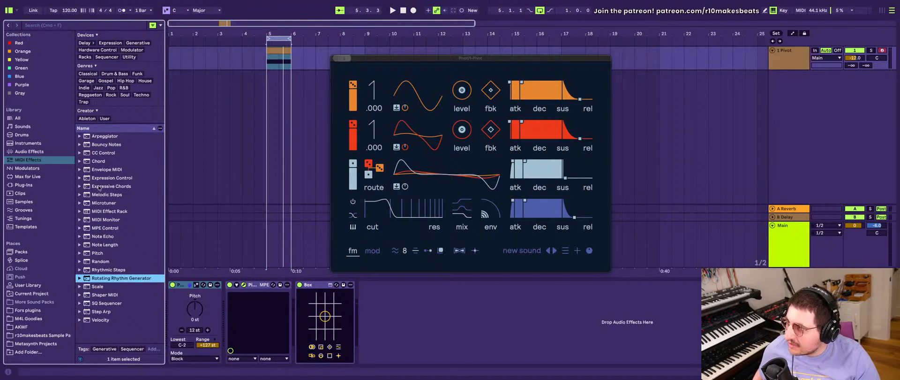
{"action": "left_click", "coordinate": [104, 303]}
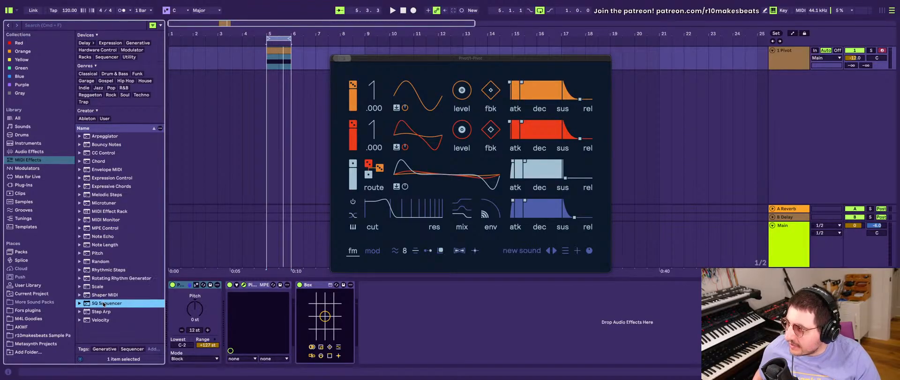
{"action": "double_click", "coordinate": [102, 302]}
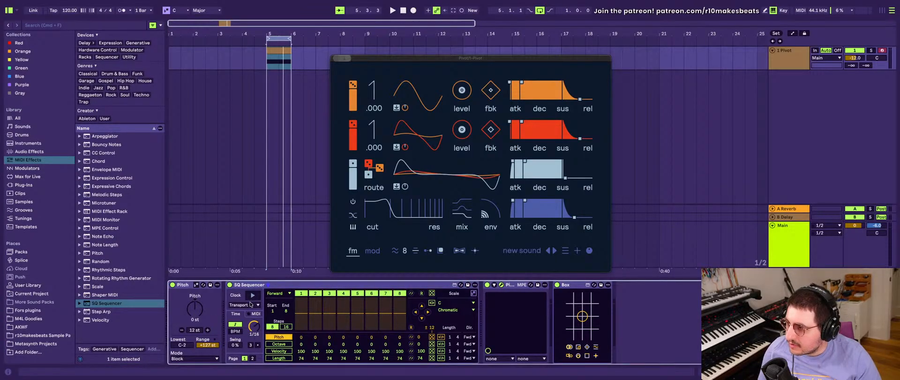
- Set the SQ Sequencer's clock source to MIDI, show its MIDI settings and extend the sequence to 16 steps
{"action": "left_click", "coordinate": [251, 304]}
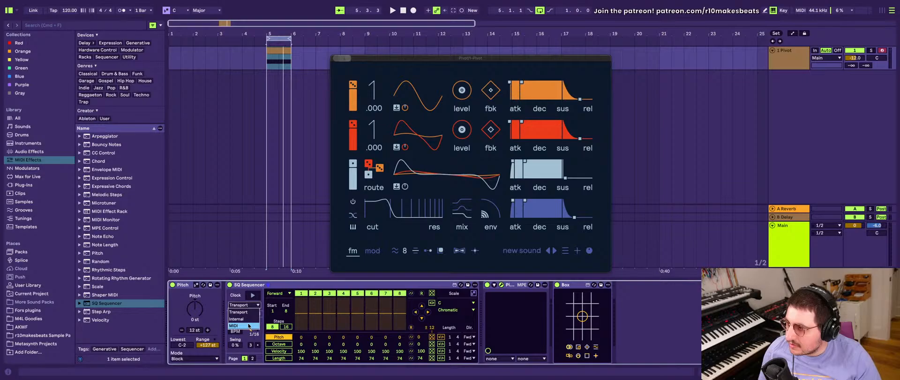
{"action": "left_click", "coordinate": [249, 326]}
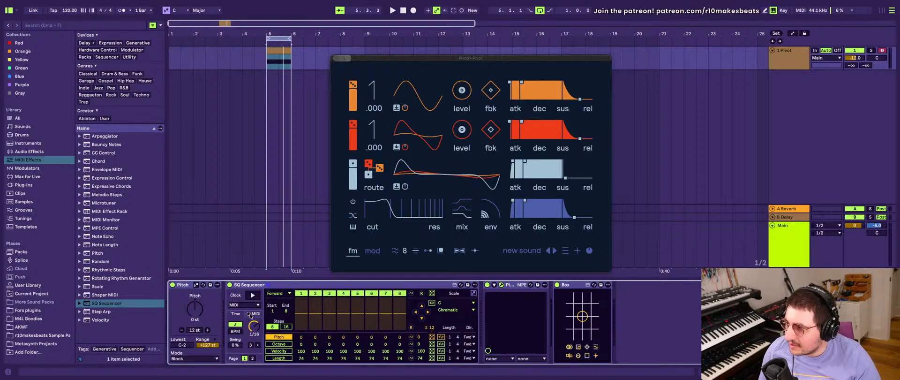
{"action": "left_click", "coordinate": [250, 314]}
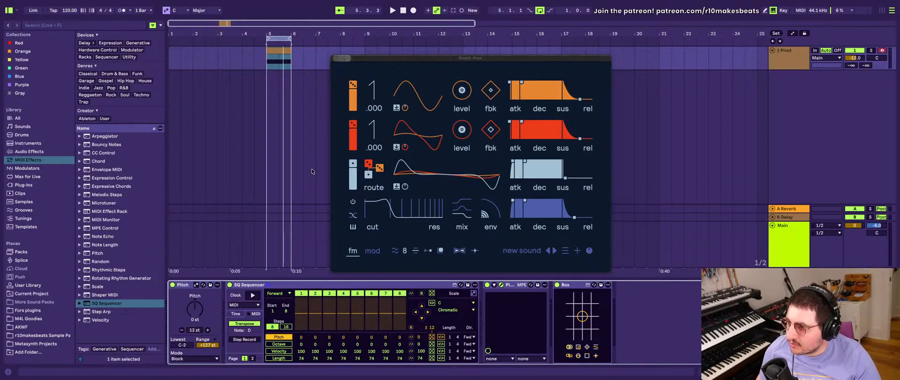
{"action": "left_click", "coordinate": [285, 326]}
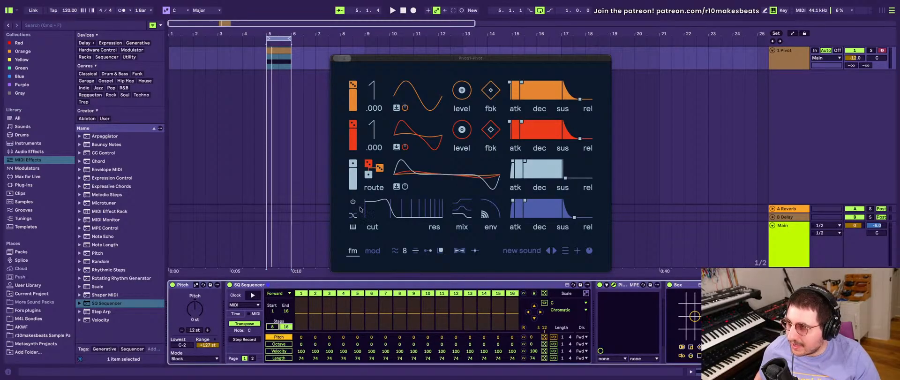
{"action": "left_click", "coordinate": [276, 50]}
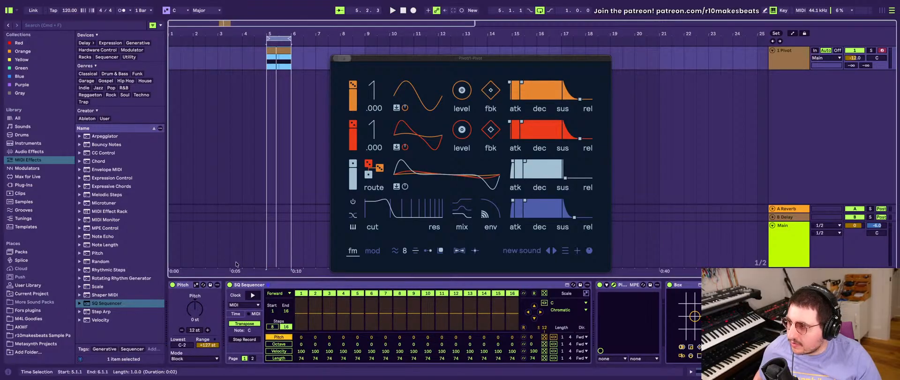
{"action": "left_click", "coordinate": [187, 285]}
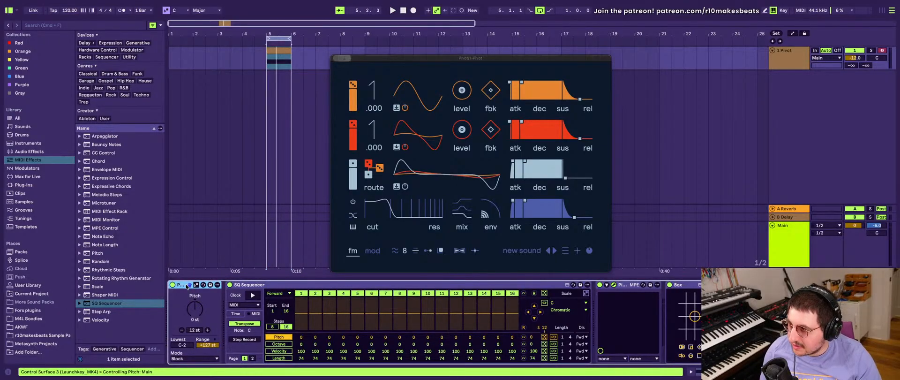
{"action": "key", "text": "Delete"}
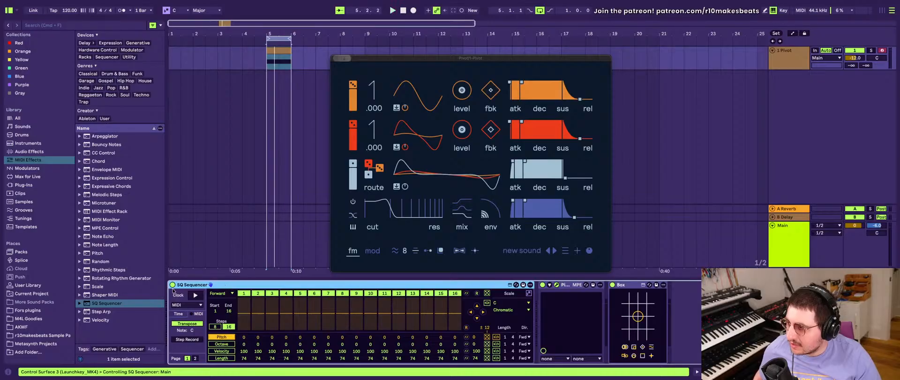
{"action": "key", "text": "super+z"}
- Set the Pitch device's mode to Fold and its lowest note to C3
{"action": "left_click", "coordinate": [195, 311]}
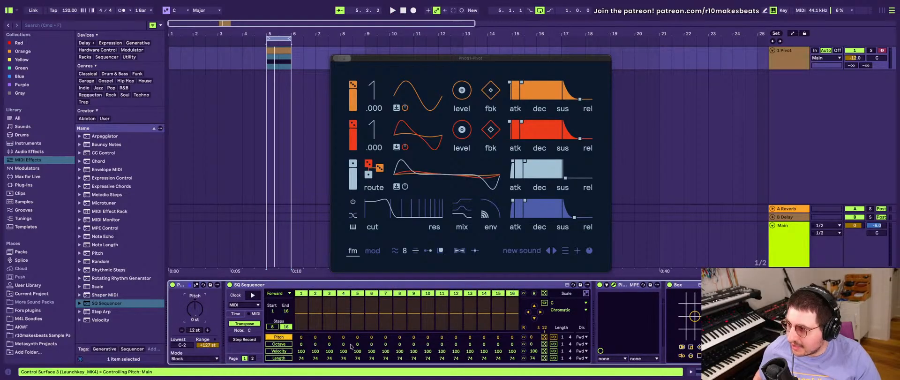
{"action": "left_click_drag", "start_coordinate": [190, 345], "coordinate": [190, 339]}
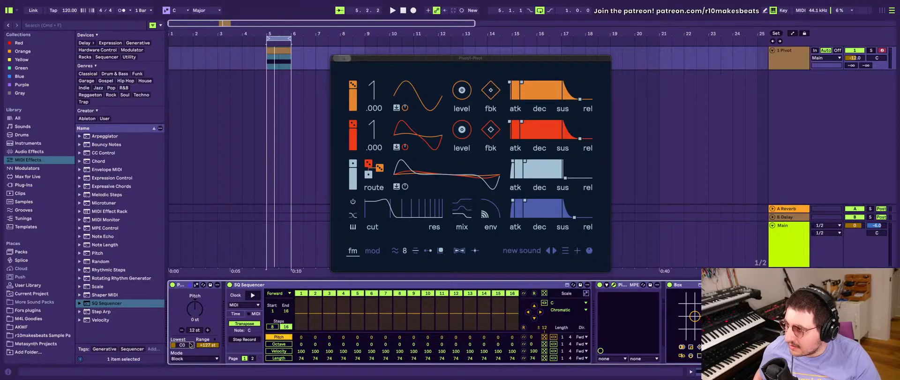
{"action": "left_click", "coordinate": [197, 358]}
{"action": "left_click", "coordinate": [186, 345]}
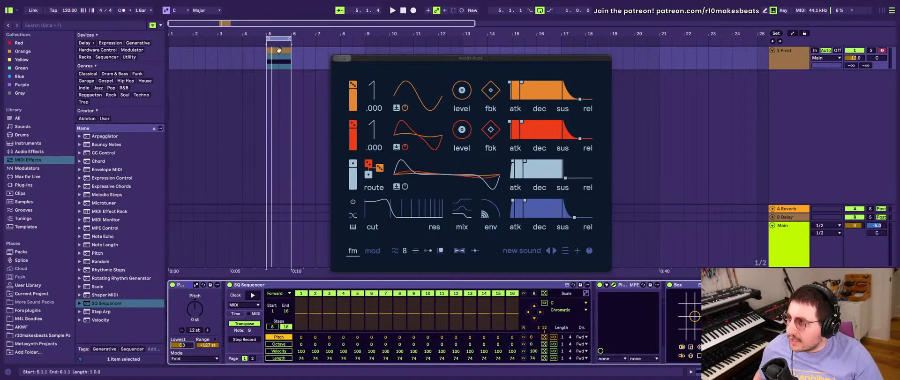
- Audition the chain with the Pivot window hidden, and move the reopened Pivot window to the far side of the arrangement
{"action": "left_click", "coordinate": [614, 285]}
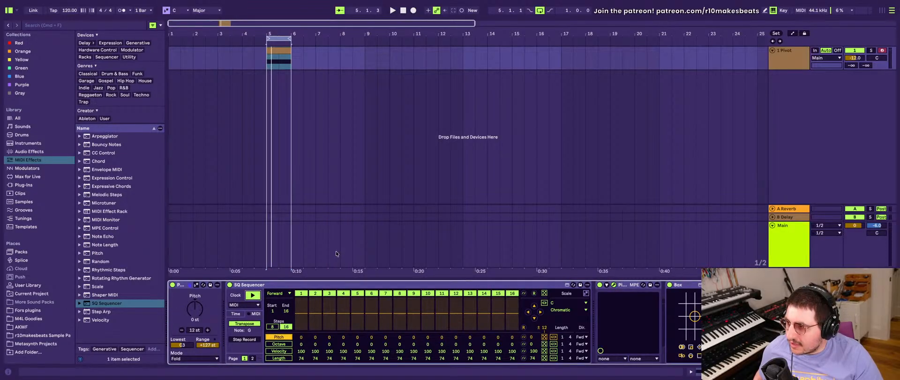
{"action": "key", "text": "space"}
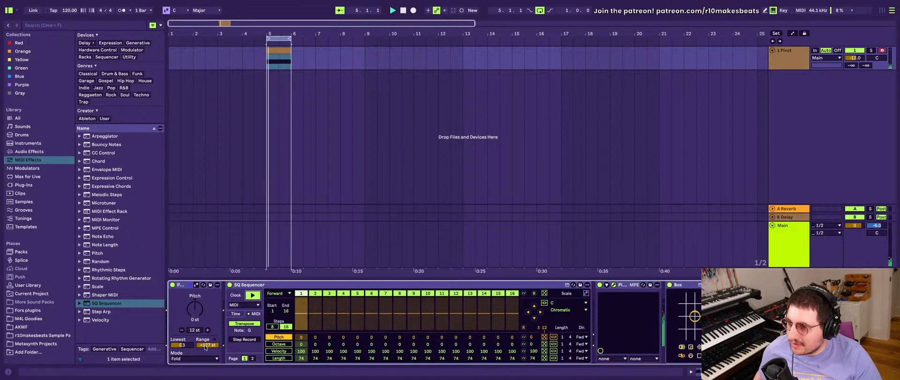
{"action": "key", "text": "space"}
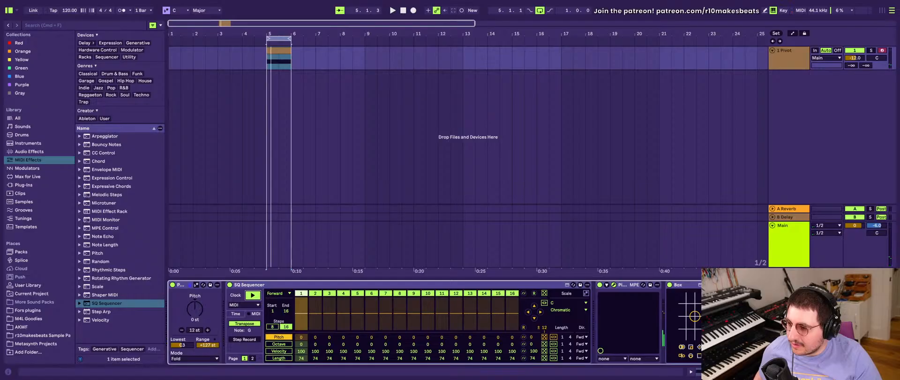
{"action": "key", "text": "alt+super+p"}
{"action": "left_click_drag", "start_coordinate": [566, 81], "coordinate": [575, 64]}
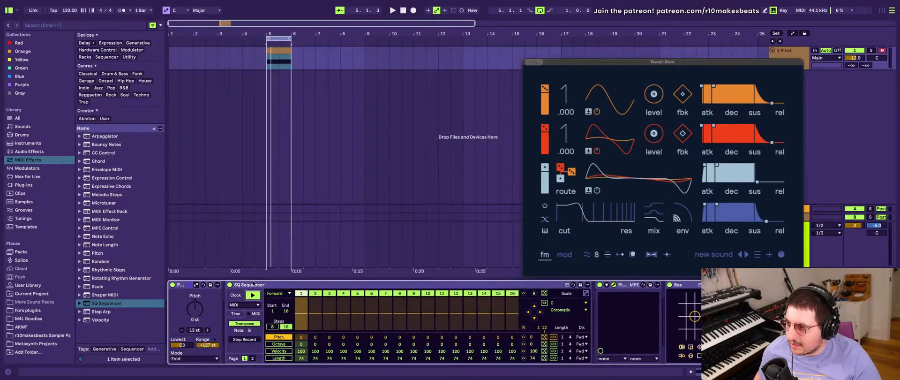
- Reselect 16 steps in the SQ Sequencer and play the MIDI-clocked sequence
{"action": "left_click", "coordinate": [284, 325]}
{"action": "left_click", "coordinate": [275, 326]}
{"action": "left_click", "coordinate": [284, 327]}
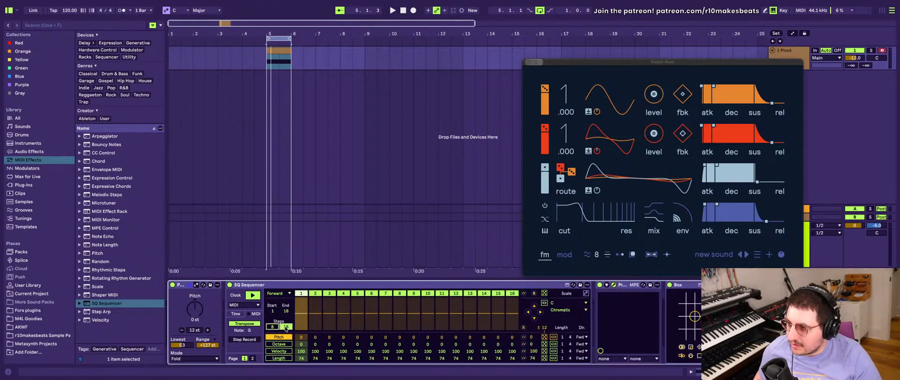
{"action": "key", "text": "space"}
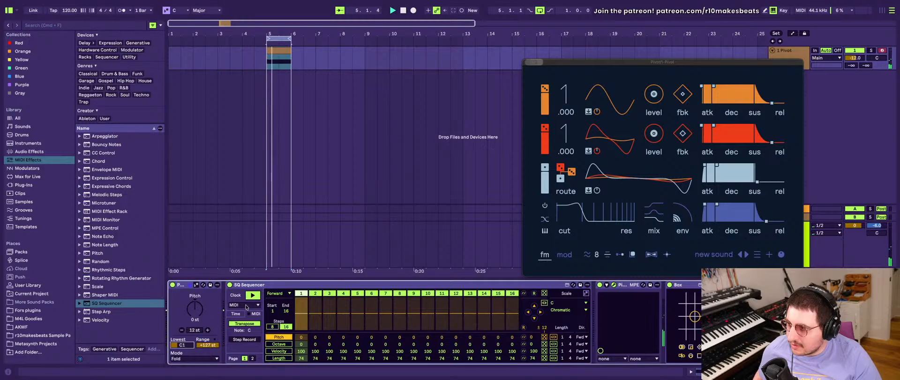
- Try Transport as the SQ Sequencer's clock source, restore MIDI and show its MIDI settings again
{"action": "left_click", "coordinate": [250, 315]}
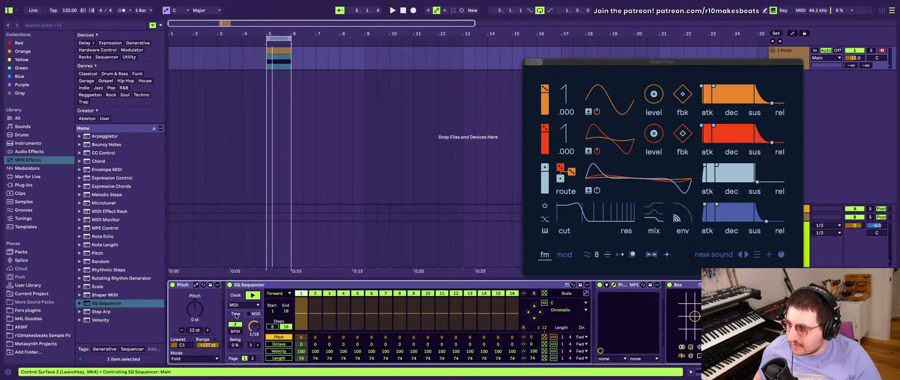
{"action": "left_click", "coordinate": [244, 305]}
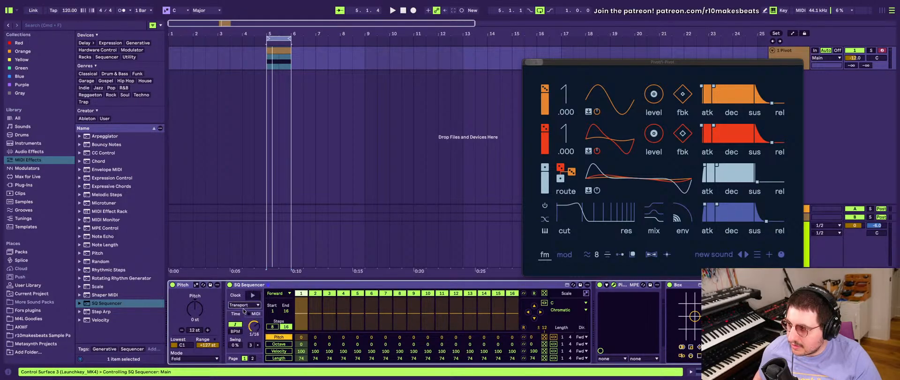
{"action": "left_click", "coordinate": [233, 325]}
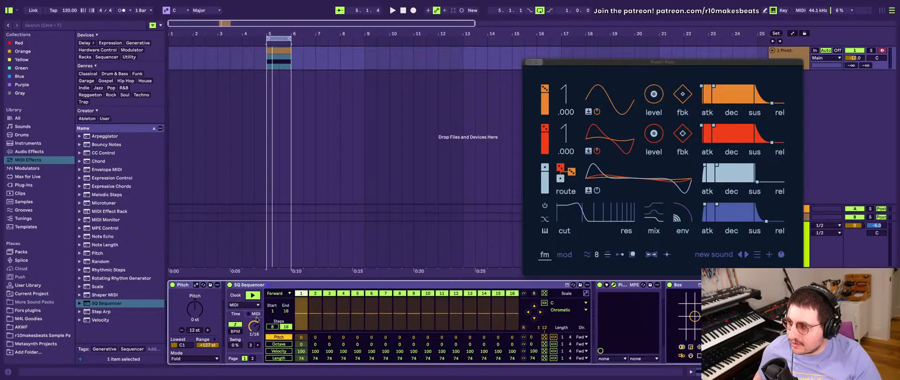
{"action": "left_click", "coordinate": [255, 314]}
- Insert an Arpeggiator between Pitch and SQ Sequencer, audition it and check the notes in the Pivot track's clip
{"action": "left_click_drag", "start_coordinate": [102, 139], "coordinate": [235, 325]}
{"action": "key", "text": "space"}
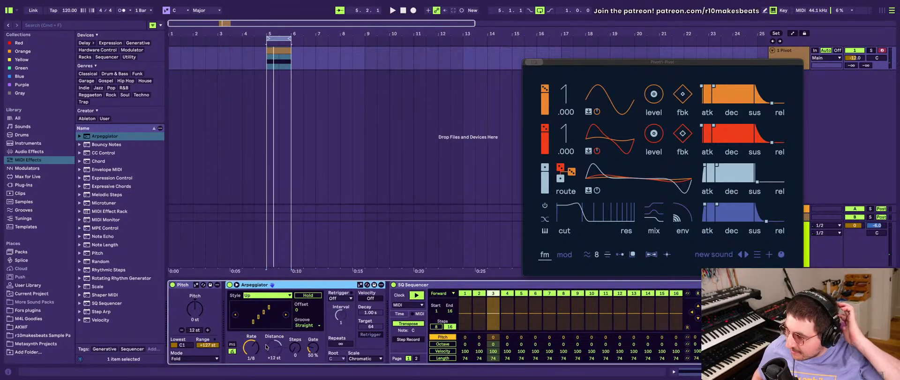
{"action": "left_click", "coordinate": [239, 152]}
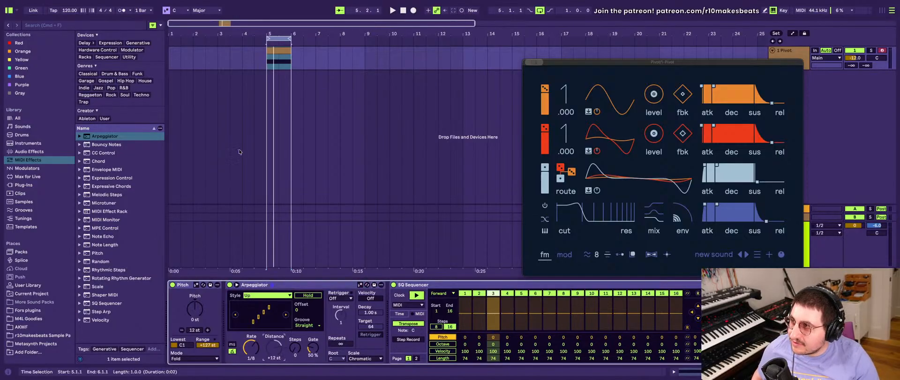
{"action": "double_click", "coordinate": [275, 49]}
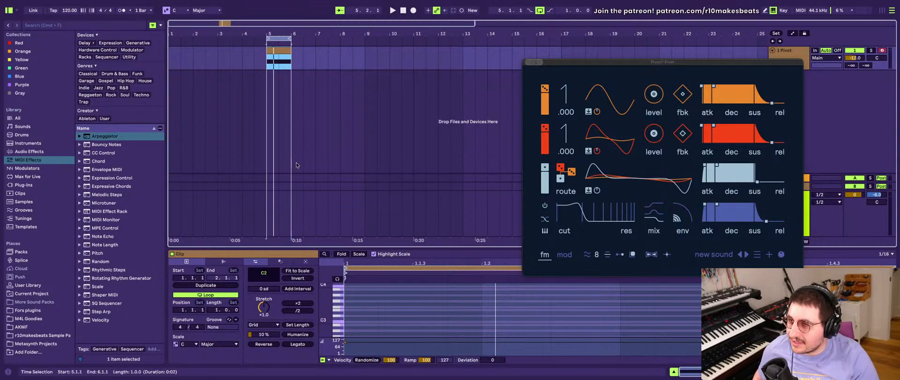
{"action": "key", "text": "shift+Tab"}
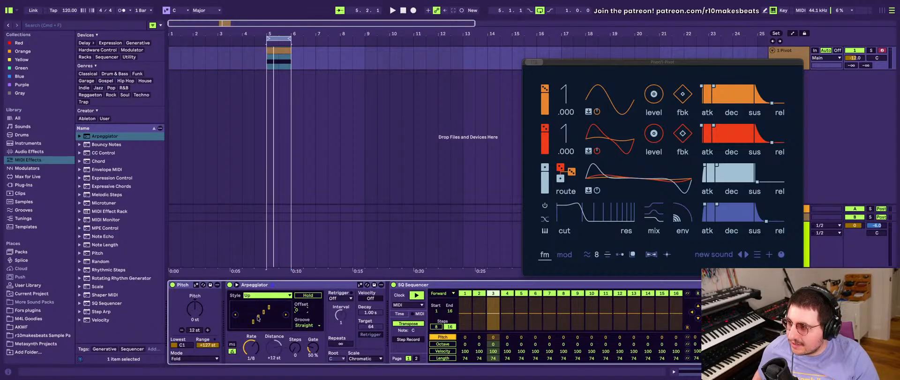
- Set the Arpeggiator's rate to 1/16 and slightly lengthen the release of Pivot's light-blue operator envelope
{"action": "scroll", "coordinate": [491, 315], "scroll_direction": "right", "scroll_amount": 3}
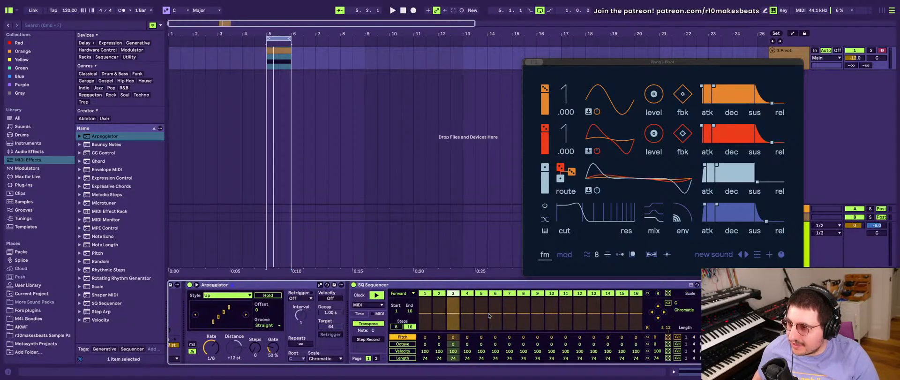
{"action": "scroll", "coordinate": [342, 330], "scroll_direction": "left", "scroll_amount": 3}
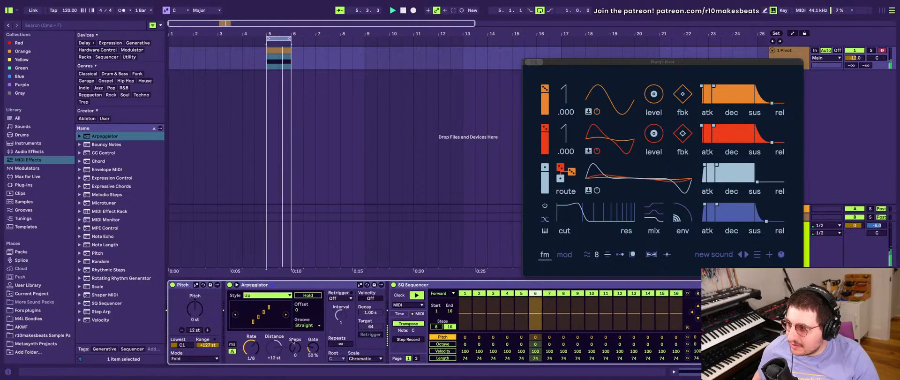
{"action": "left_click_drag", "start_coordinate": [252, 350], "coordinate": [251, 345]}
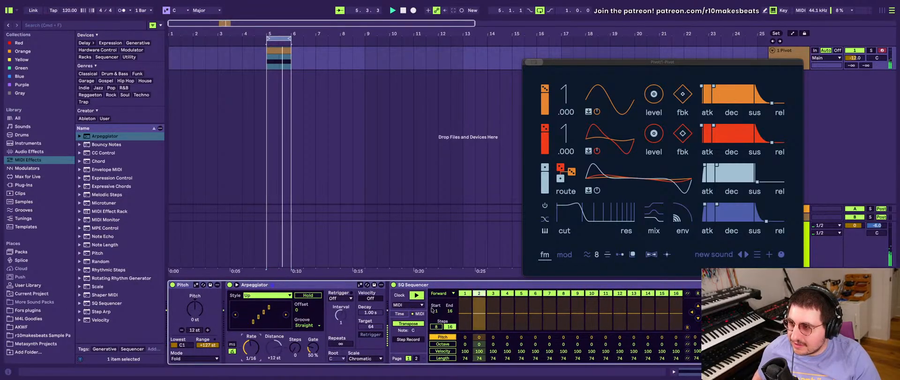
{"action": "scroll", "coordinate": [375, 292], "scroll_direction": "right", "scroll_amount": 3}
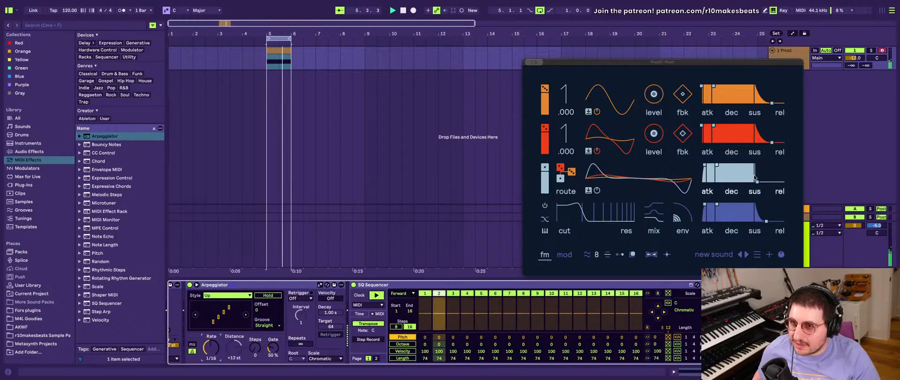
{"action": "left_click_drag", "start_coordinate": [757, 182], "coordinate": [757, 182]}
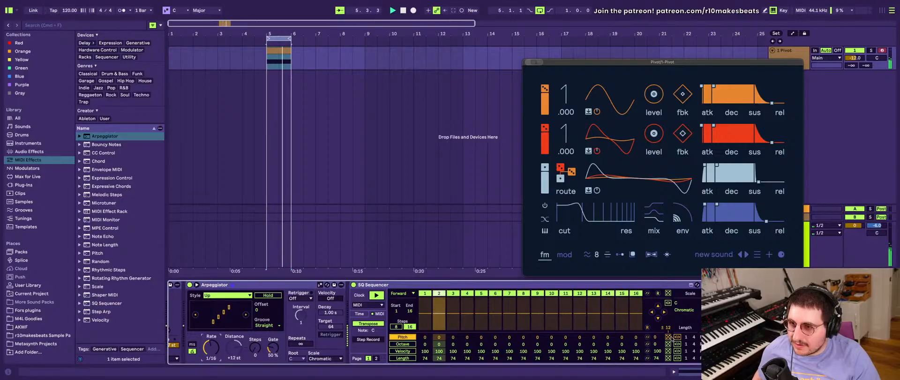
- Set the SQ Sequencer's scale to C Minor and randomize the pitches of its 16 steps
{"action": "left_click", "coordinate": [685, 310]}
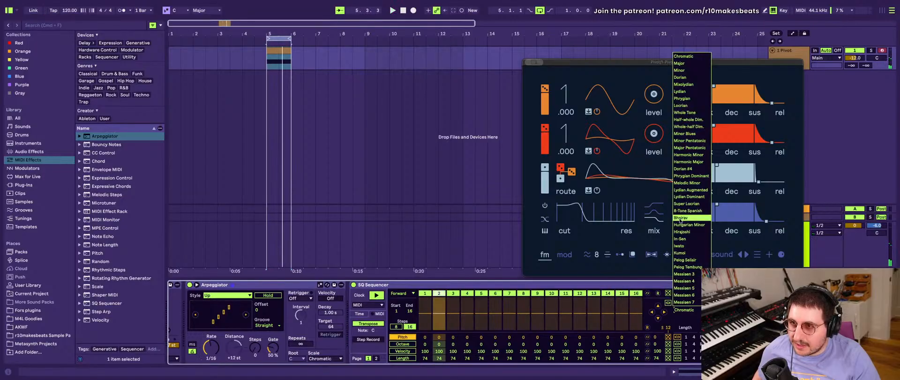
{"action": "left_click", "coordinate": [679, 71]}
{"action": "left_click", "coordinate": [677, 303]}
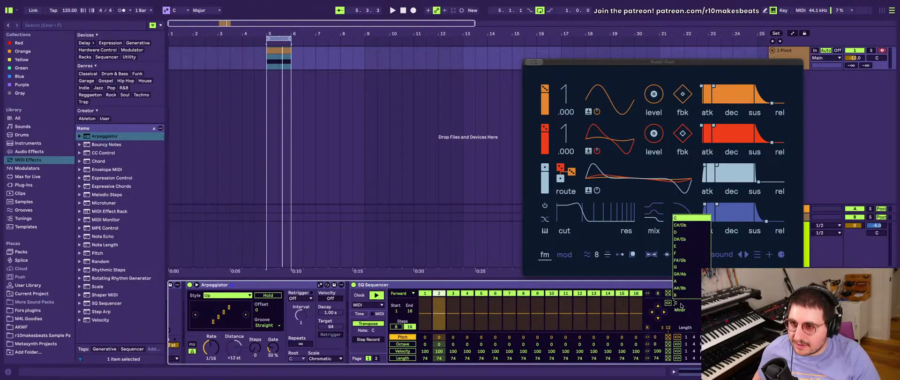
{"action": "left_click", "coordinate": [683, 217]}
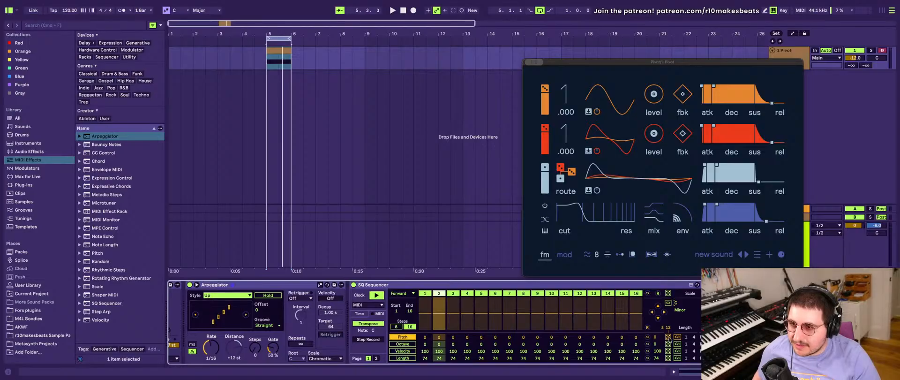
{"action": "left_click", "coordinate": [646, 327]}
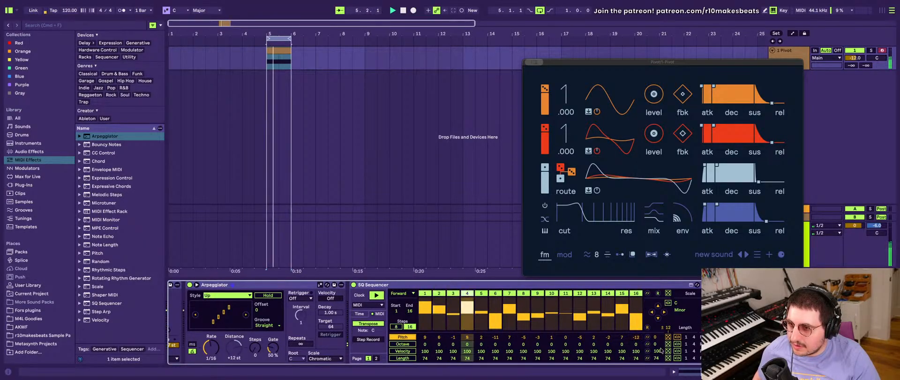
- Set the octave of all SQ Sequencer steps to 1 and try an Arpeggiator gate of 173% before resetting it to 50%
{"action": "left_click_drag", "start_coordinate": [656, 345], "coordinate": [657, 342]}
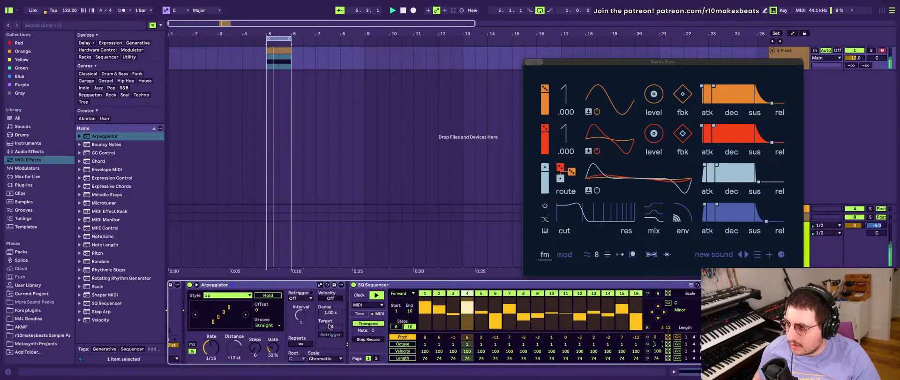
{"action": "left_click_drag", "start_coordinate": [272, 347], "coordinate": [272, 343]}
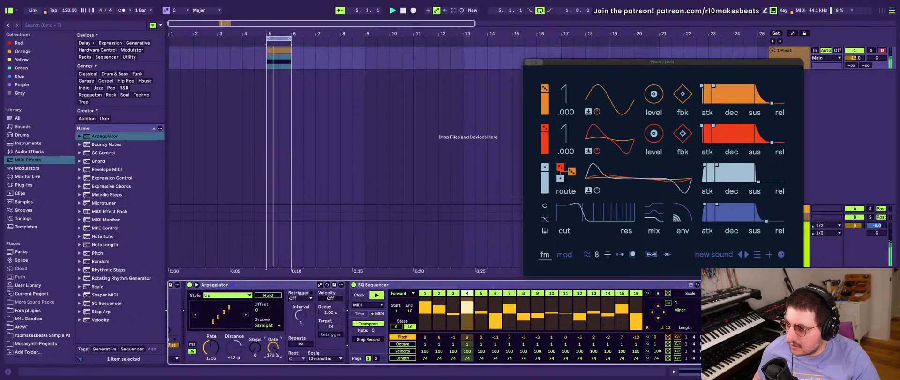
{"action": "double_click", "coordinate": [272, 348]}
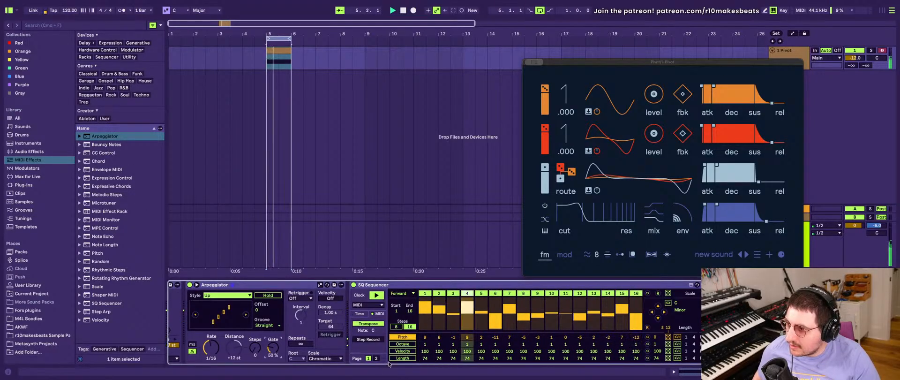
- Switch the SQ Sequencer's clock from MIDI to Time and insert Note Length after the SQ Sequencer
{"action": "left_click", "coordinate": [362, 292]}
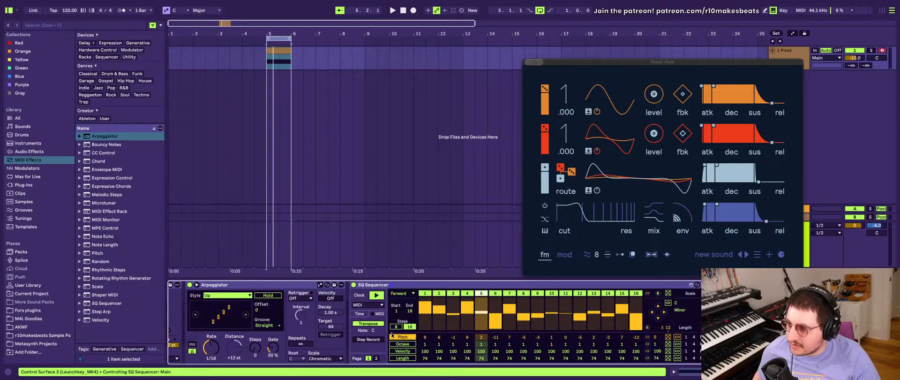
{"action": "left_click", "coordinate": [359, 313]}
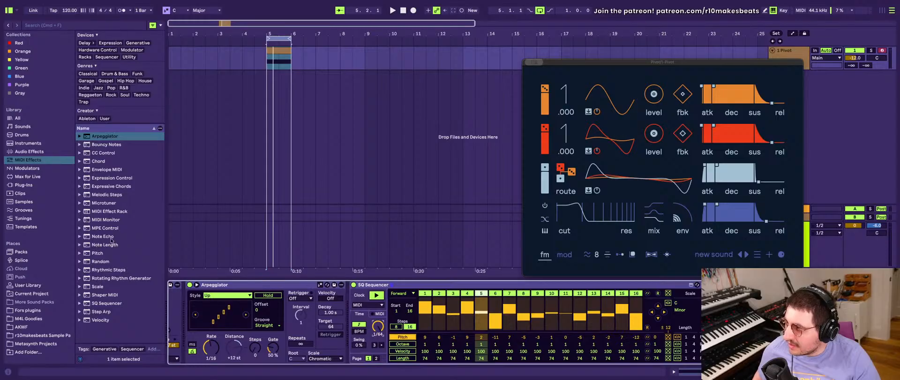
{"action": "left_click", "coordinate": [107, 210]}
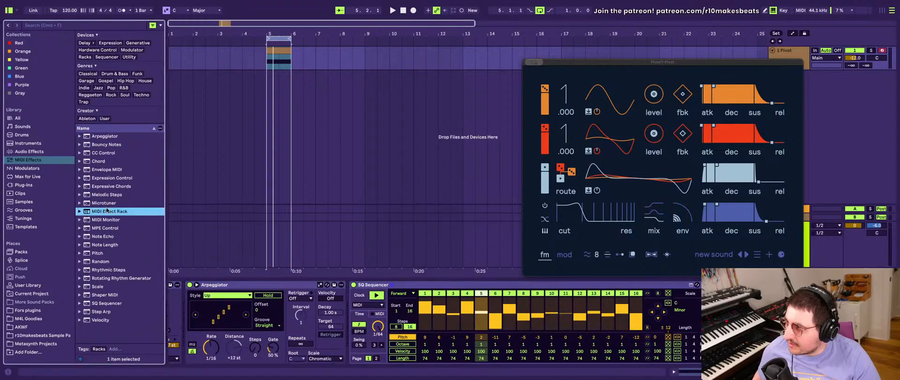
{"action": "left_click", "coordinate": [103, 229]}
{"action": "left_click", "coordinate": [102, 236]}
{"action": "left_click", "coordinate": [103, 245]}
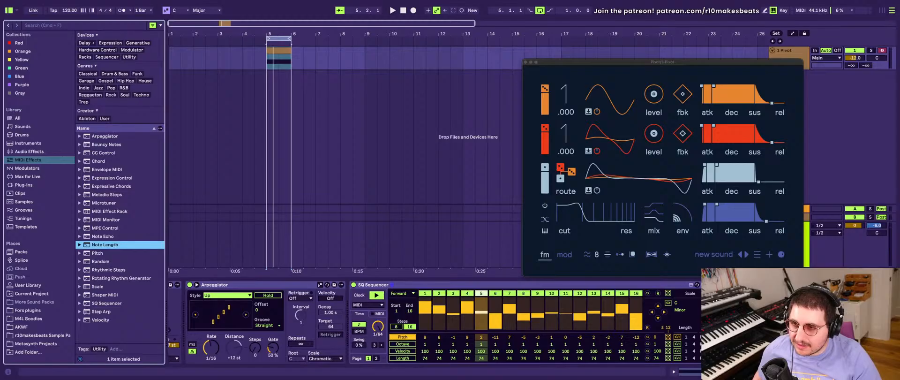
{"action": "left_click_drag", "start_coordinate": [104, 245], "coordinate": [392, 284]}
{"action": "key", "text": "space"}
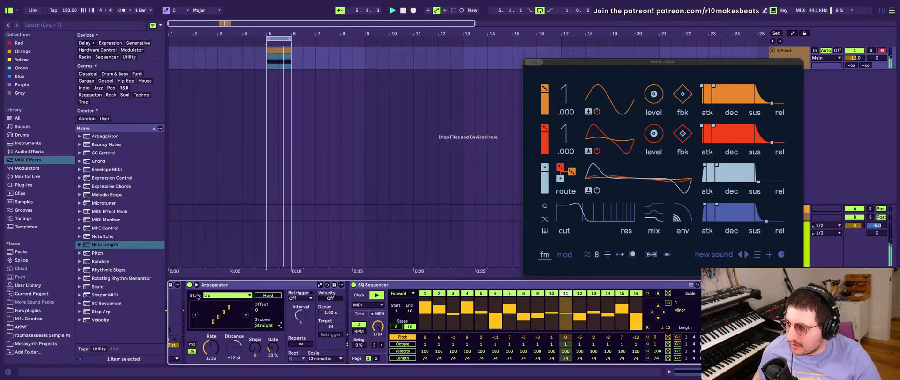
- Group the devices from Pitch through Note Length into one MIDI Effect Rack
{"action": "scroll", "coordinate": [197, 296], "scroll_direction": "left", "scroll_amount": 3}
{"action": "left_click", "coordinate": [182, 284]}
{"action": "scroll", "coordinate": [412, 318], "scroll_direction": "right", "scroll_amount": 3}
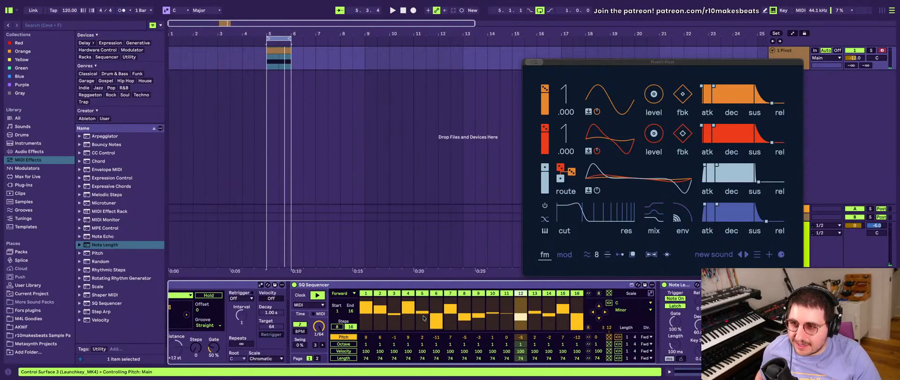
{"action": "left_click", "coordinate": [685, 285], "text": "shift"}
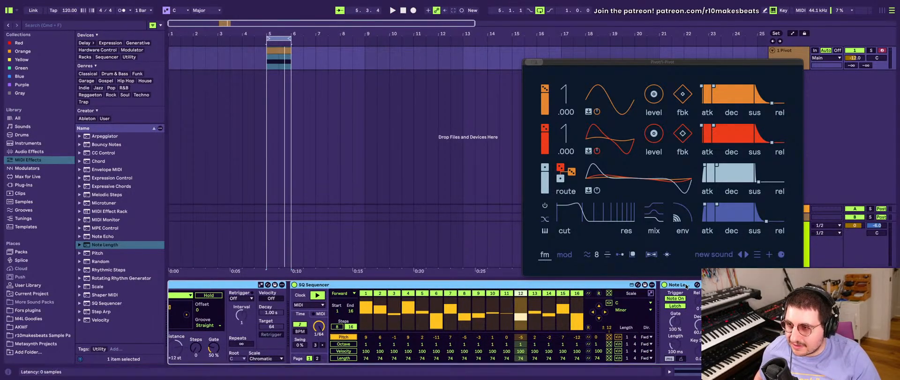
{"action": "key", "text": "super+g"}
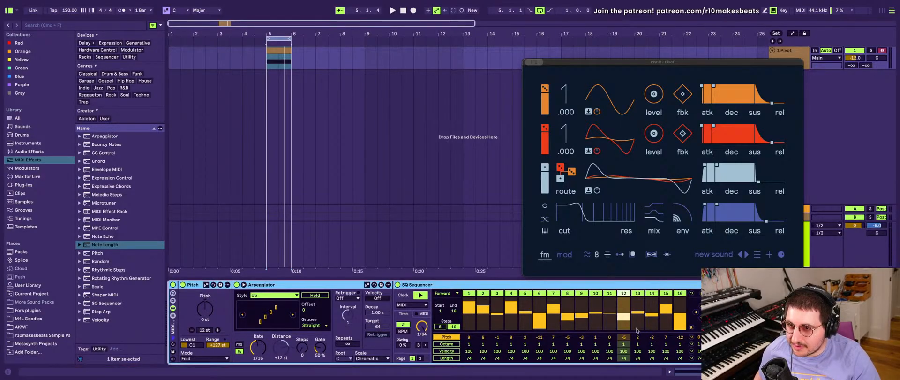
- Try shifting all SQ Sequencer step pitches up several times and back down
{"action": "left_click", "coordinate": [701, 307]}
{"action": "left_click", "coordinate": [701, 307]}
{"action": "left_click", "coordinate": [701, 308]}
{"action": "left_click", "coordinate": [701, 308]}
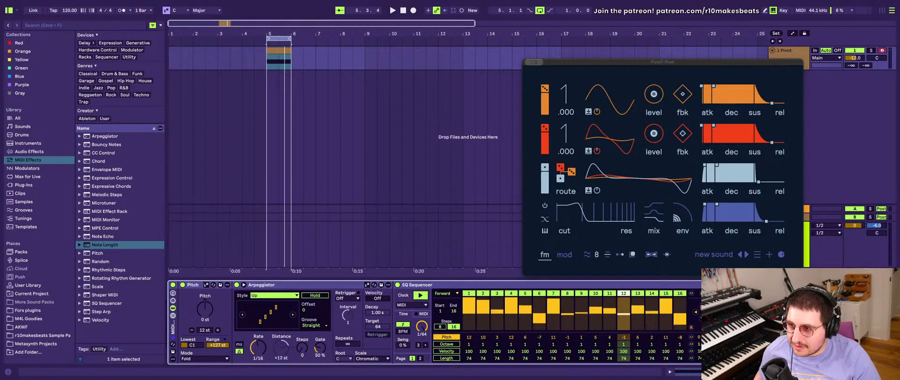
{"action": "left_click", "coordinate": [701, 308]}
{"action": "left_click", "coordinate": [701, 308]}
{"action": "left_click", "coordinate": [701, 306]}
{"action": "left_click", "coordinate": [701, 306]}
{"action": "left_click", "coordinate": [701, 306]}
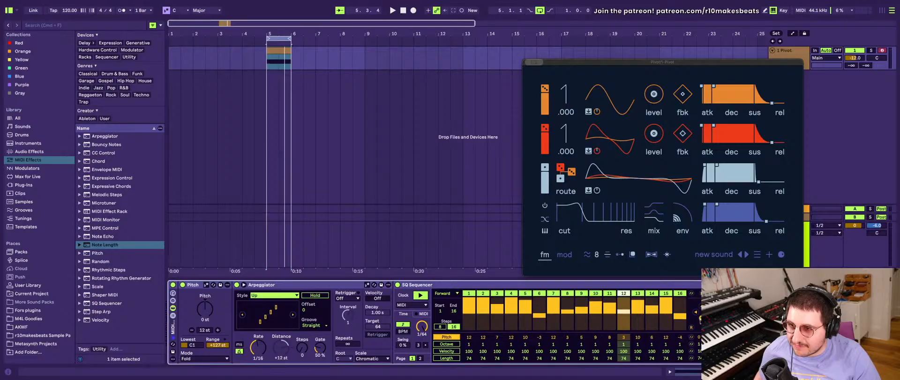
{"action": "left_click", "coordinate": [701, 321]}
{"action": "left_click", "coordinate": [701, 321]}
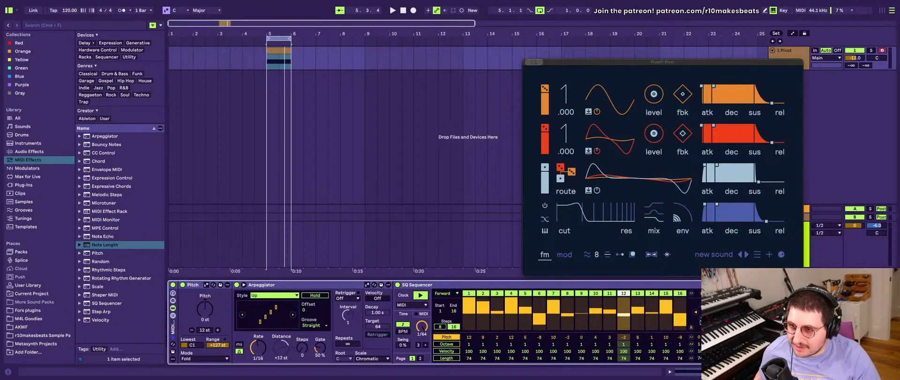
{"action": "left_click", "coordinate": [701, 320]}
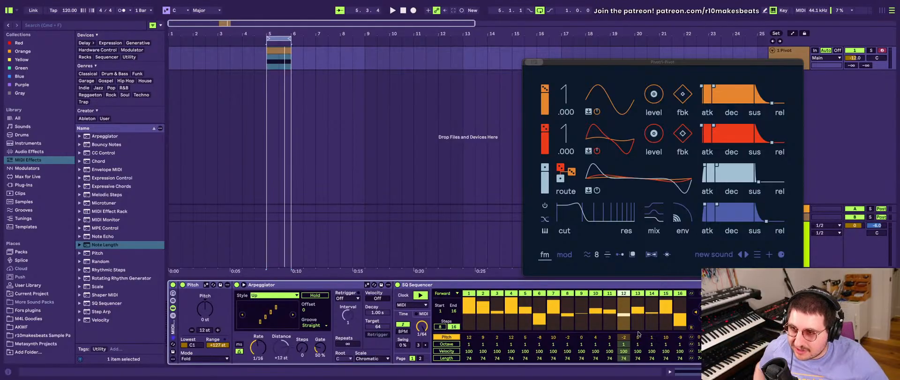
- Randomize the pitches of the SQ Sequencer's 16 steps again and return its clock to MIDI
{"action": "left_click", "coordinate": [691, 327]}
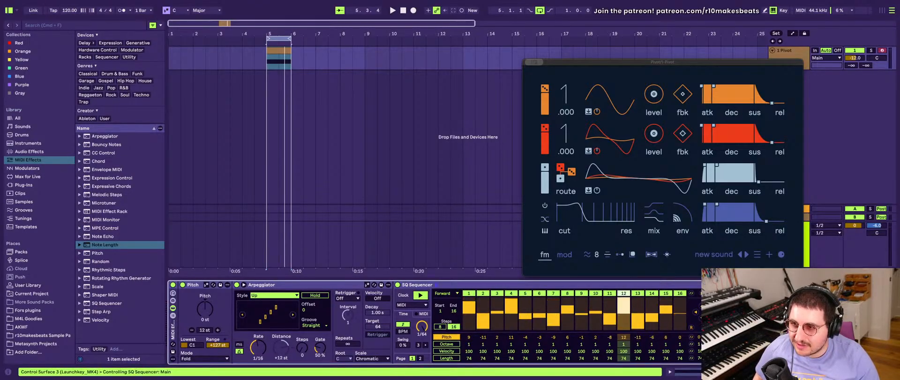
{"action": "left_click", "coordinate": [691, 327]}
{"action": "left_click", "coordinate": [691, 327]}
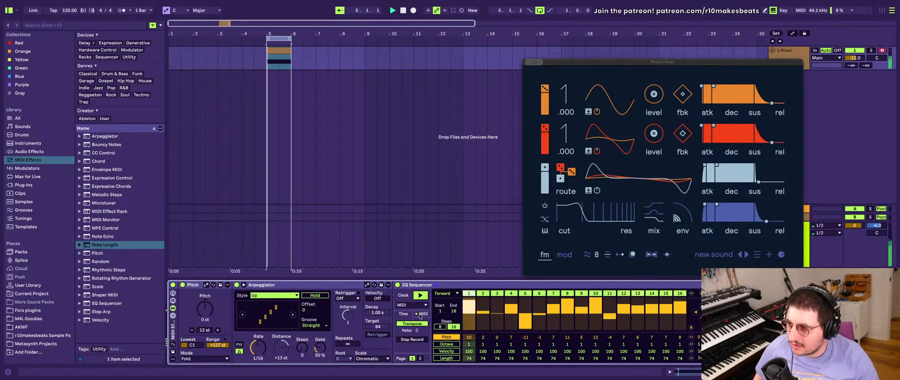
{"action": "left_click", "coordinate": [420, 313]}
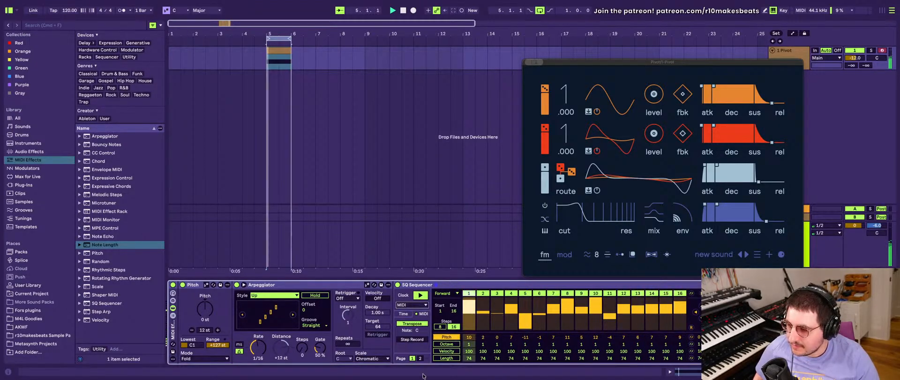
- Turn off Latch in Note Length, set its gate to 47% and its length to 129 ms, and audition it
{"action": "scroll", "coordinate": [424, 328], "scroll_direction": "right", "scroll_amount": 5}
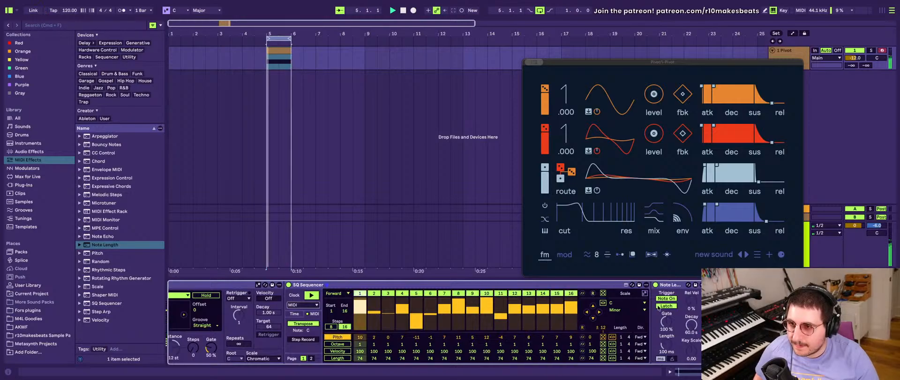
{"action": "left_click", "coordinate": [667, 305]}
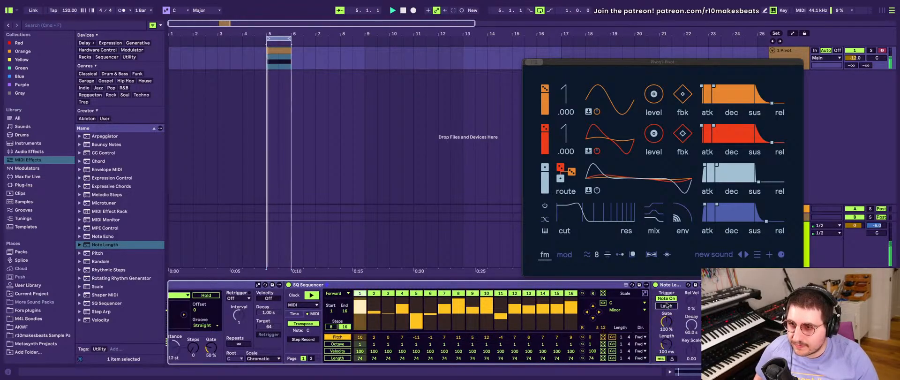
{"action": "left_click_drag", "start_coordinate": [666, 321], "coordinate": [666, 338]}
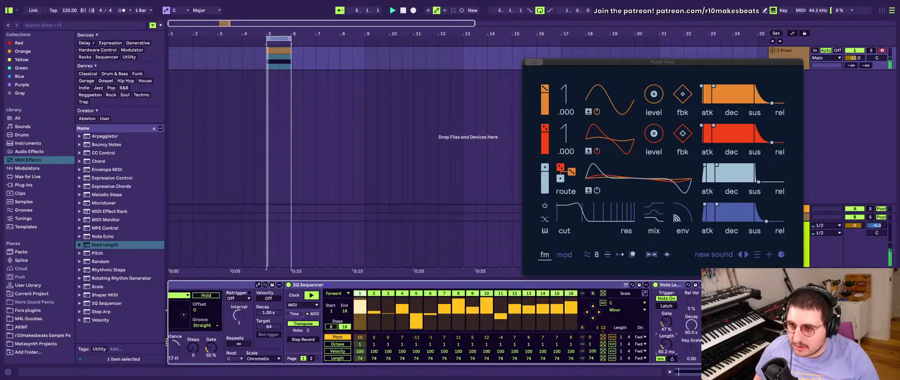
{"action": "scroll", "coordinate": [487, 328], "scroll_direction": "left", "scroll_amount": 3}
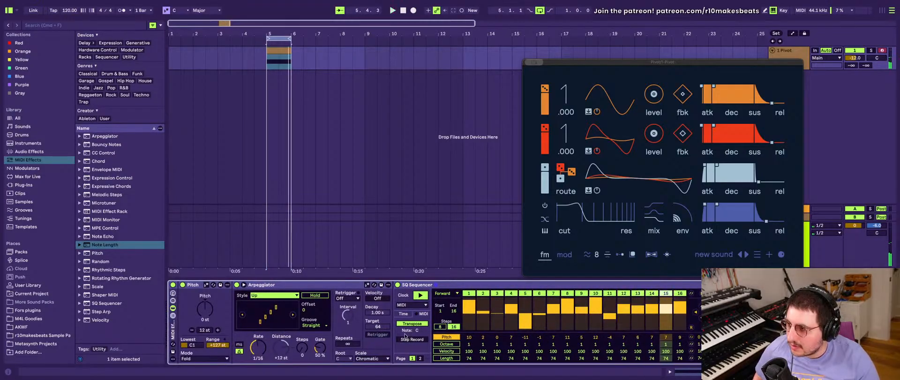
{"action": "scroll", "coordinate": [591, 316], "scroll_direction": "right", "scroll_amount": 3}
{"action": "key", "text": "space"}
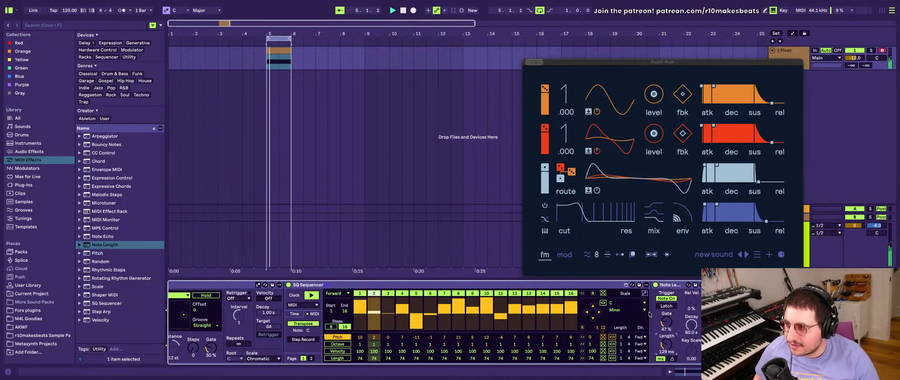
- Show the MIDI Effect Rack's macros, map the Arpeggiator's rate to Macro 1 and name that macro Pat 1 Speed
{"action": "scroll", "coordinate": [387, 305], "scroll_direction": "left", "scroll_amount": 3}
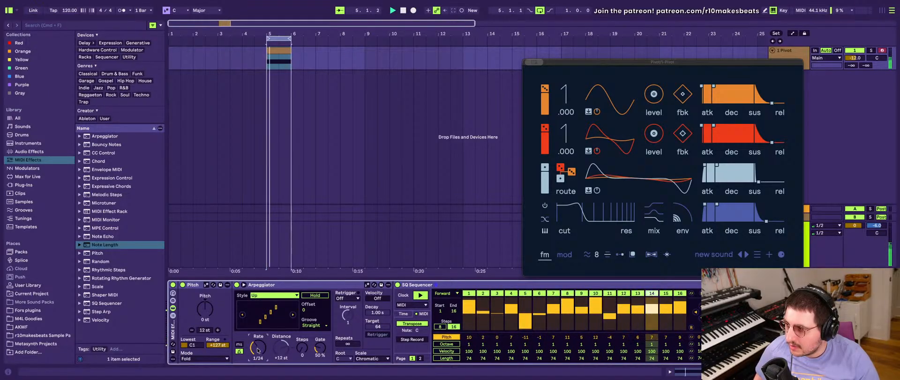
{"action": "left_click", "coordinate": [173, 294]}
{"action": "right_click", "coordinate": [357, 350]}
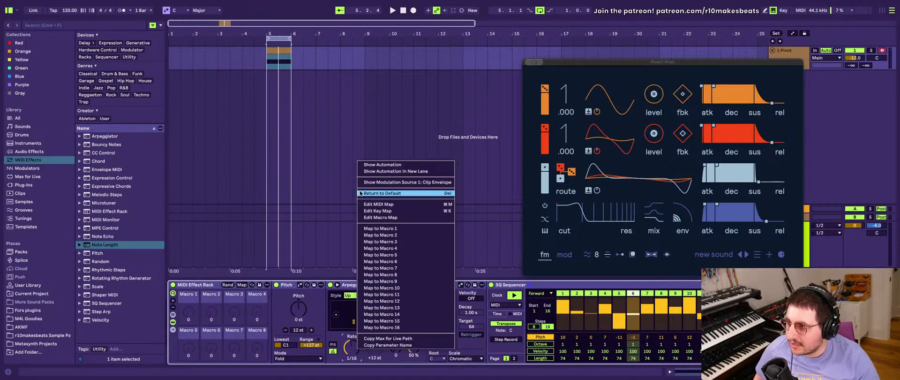
{"action": "left_click", "coordinate": [379, 228]}
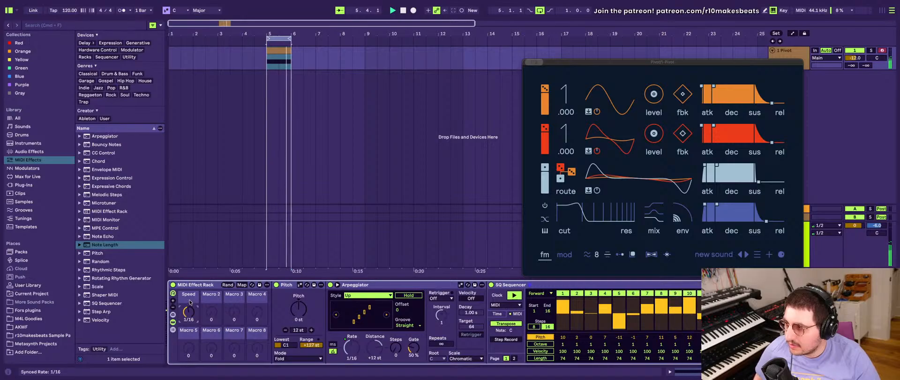
{"action": "key", "text": "super+r"}
{"action": "type", "text": "Pat 1"}
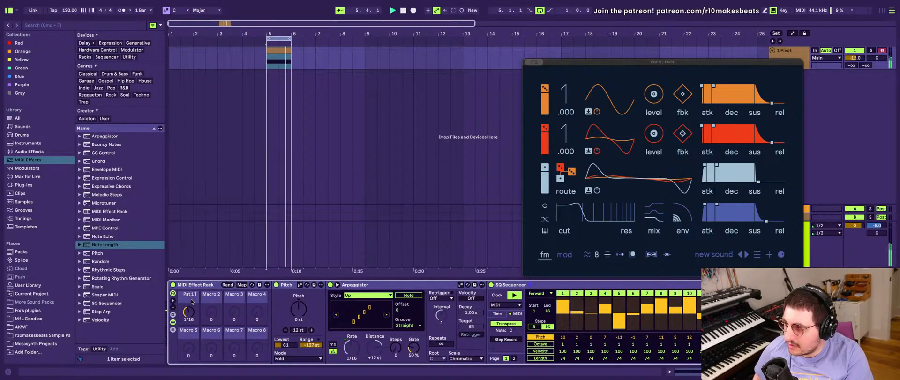
{"action": "key", "text": "Return"}
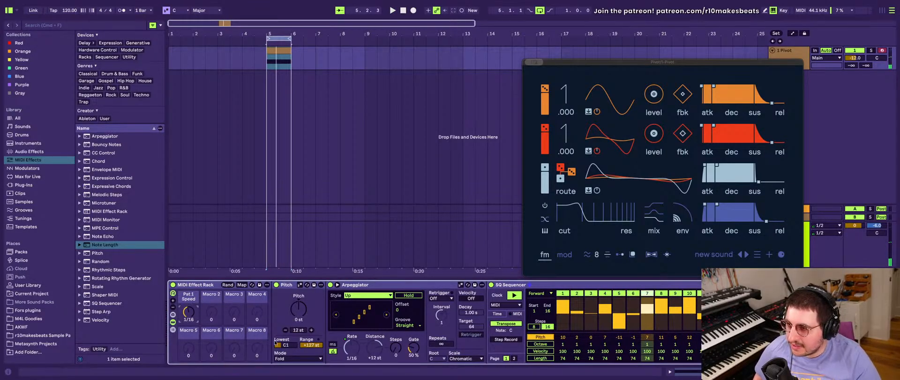
- Show the rack's chain list and duplicate the Pitch and Arpeggiator chain
{"action": "left_click", "coordinate": [172, 331]}
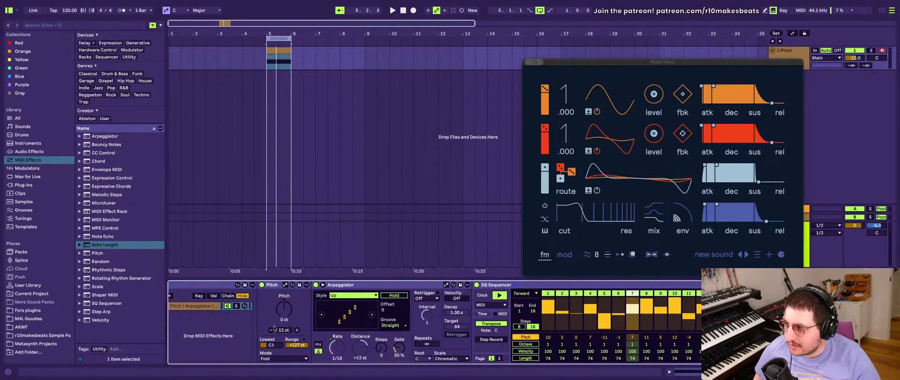
{"action": "scroll", "coordinate": [274, 327], "scroll_direction": "left", "scroll_amount": 4}
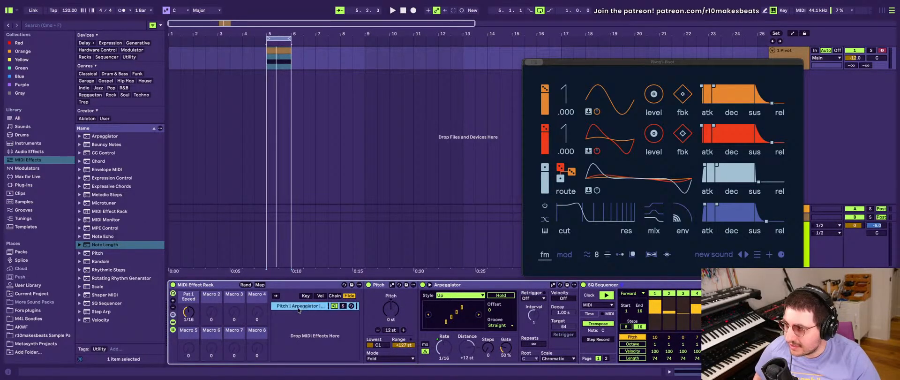
{"action": "key", "text": "super+d"}
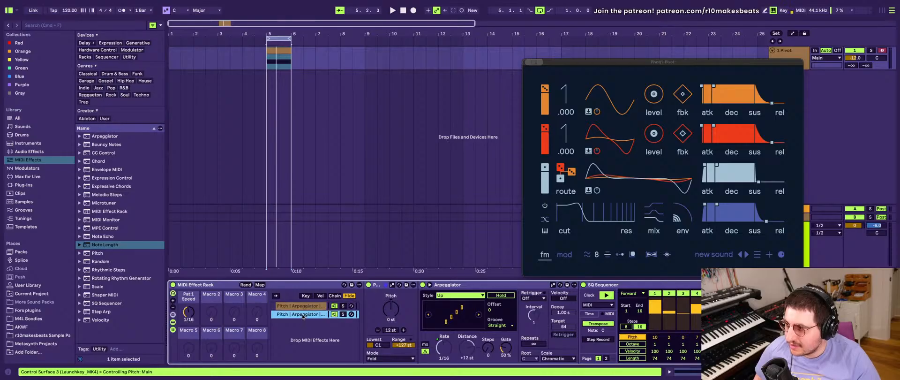
- Unmap the duplicated chain's Arpeggiator rate from Pat 1 Speed, map it to Macro 2 and name that macro Pat 2 Speed
{"action": "right_click", "coordinate": [443, 347]}
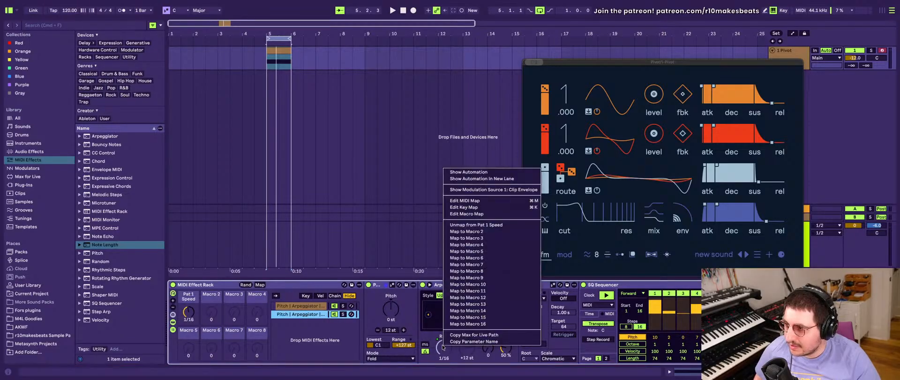
{"action": "left_click", "coordinate": [457, 226]}
{"action": "right_click", "coordinate": [446, 351]}
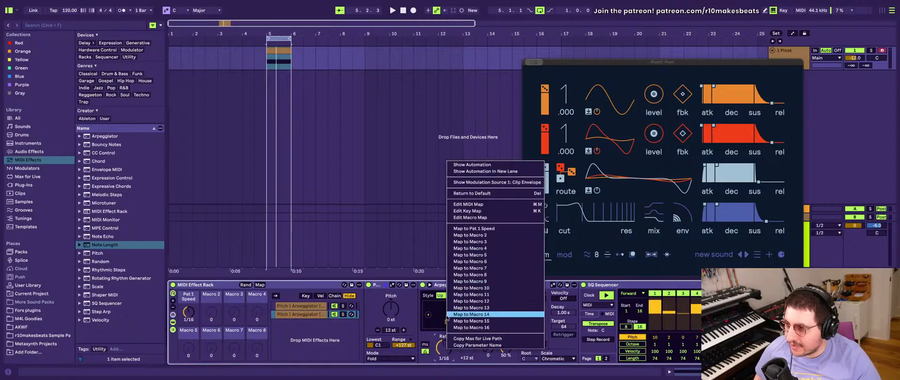
{"action": "left_click", "coordinate": [462, 234]}
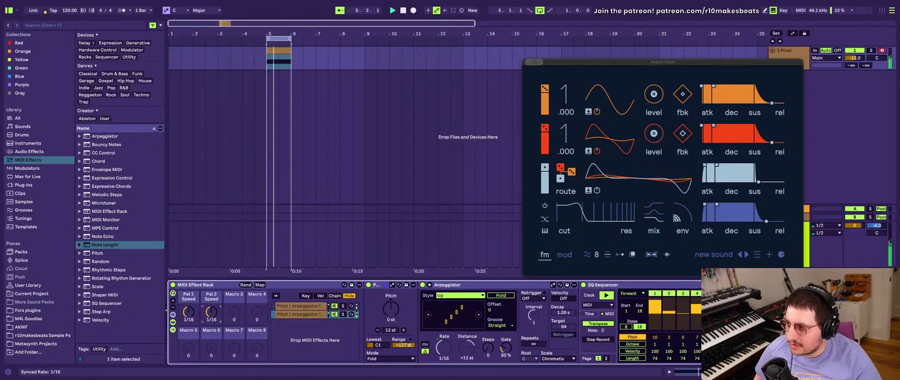
- Set the Pat 2 Speed macro to 1/8 and audition both chains together
{"action": "left_click_drag", "start_coordinate": [209, 315], "coordinate": [209, 307]}
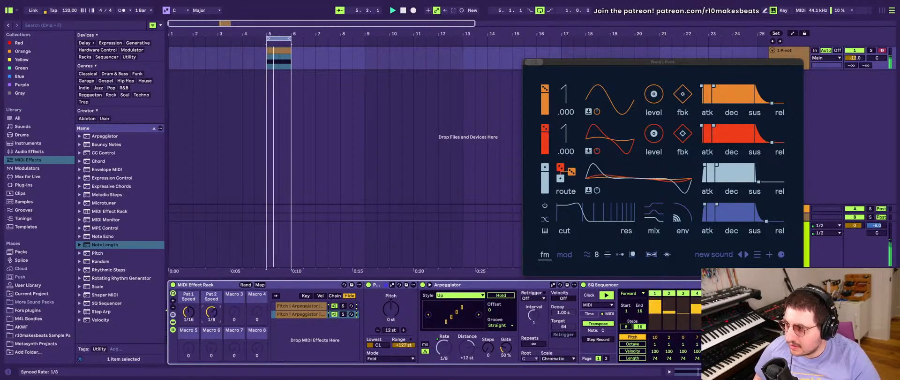
{"action": "scroll", "coordinate": [311, 304], "scroll_direction": "right", "scroll_amount": 10}
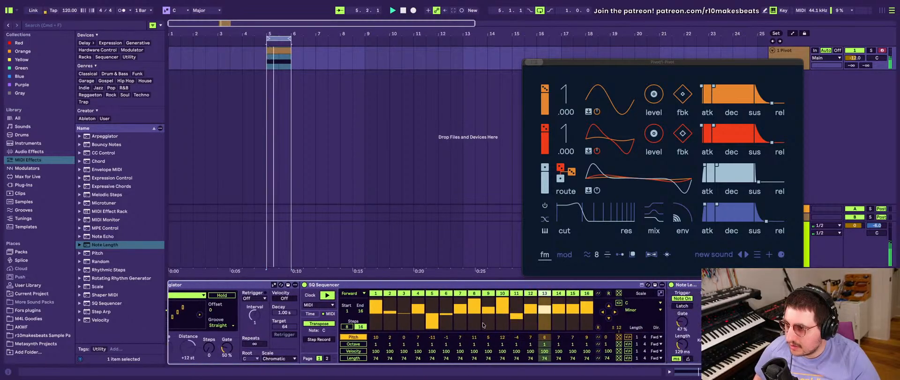
{"action": "scroll", "coordinate": [437, 313], "scroll_direction": "left", "scroll_amount": 10}
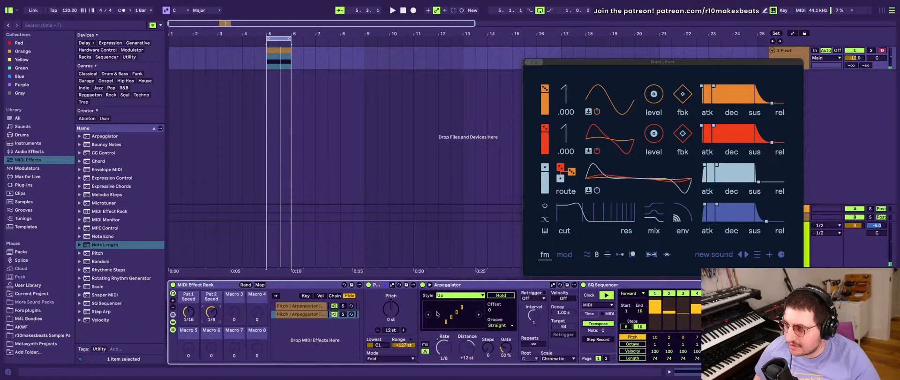
{"action": "scroll", "coordinate": [631, 309], "scroll_direction": "right", "scroll_amount": 10}
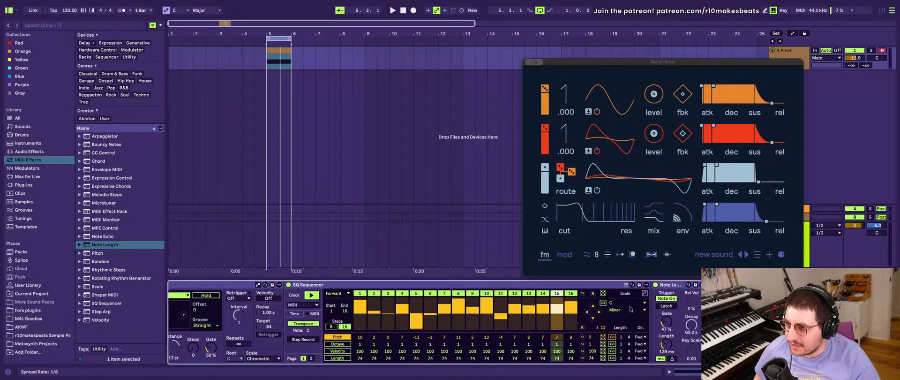
- Randomize the pitch row of the duplicated chain's SQ Sequencer several times during playback to audition new patterns
{"action": "left_click", "coordinate": [603, 337]}
{"action": "key", "text": "space"}
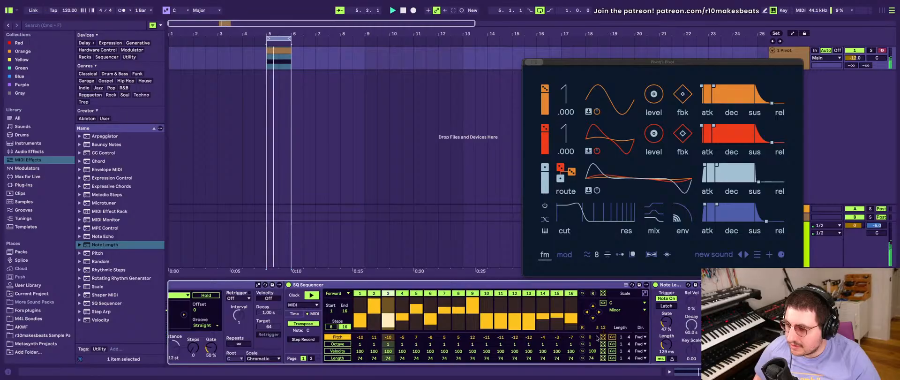
{"action": "scroll", "coordinate": [560, 334], "scroll_direction": "left", "scroll_amount": 1}
{"action": "left_click", "coordinate": [611, 337]}
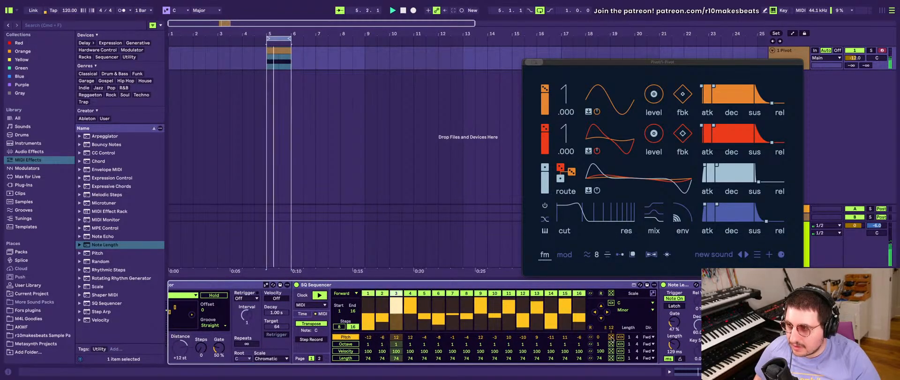
{"action": "left_click", "coordinate": [610, 337]}
{"action": "left_click", "coordinate": [611, 336]}
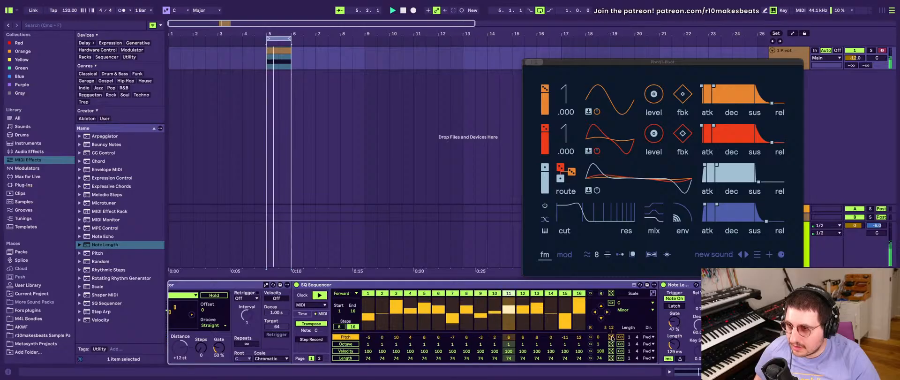
- Expand the MIDI Effect Rack from eight to 16 macros
{"action": "scroll", "coordinate": [506, 328], "scroll_direction": "left", "scroll_amount": 3}
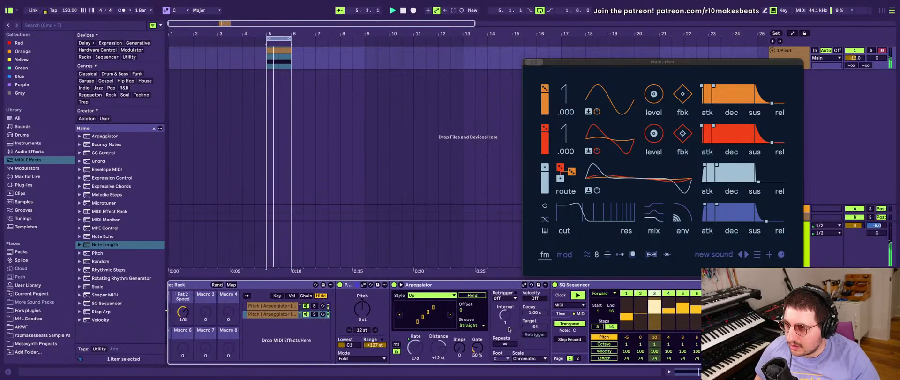
{"action": "scroll", "coordinate": [505, 328], "scroll_direction": "right", "scroll_amount": 2}
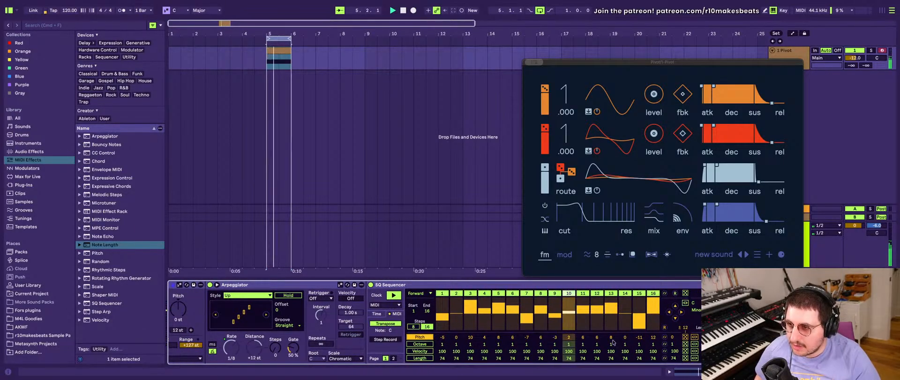
{"action": "scroll", "coordinate": [567, 342], "scroll_direction": "left", "scroll_amount": 5}
{"action": "scroll", "coordinate": [568, 341], "scroll_direction": "left", "scroll_amount": 1}
{"action": "scroll", "coordinate": [567, 342], "scroll_direction": "right", "scroll_amount": 4}
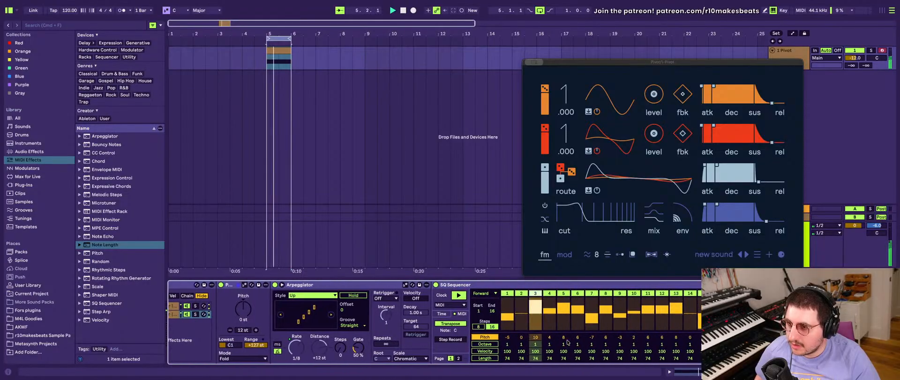
{"action": "scroll", "coordinate": [568, 342], "scroll_direction": "left", "scroll_amount": 4}
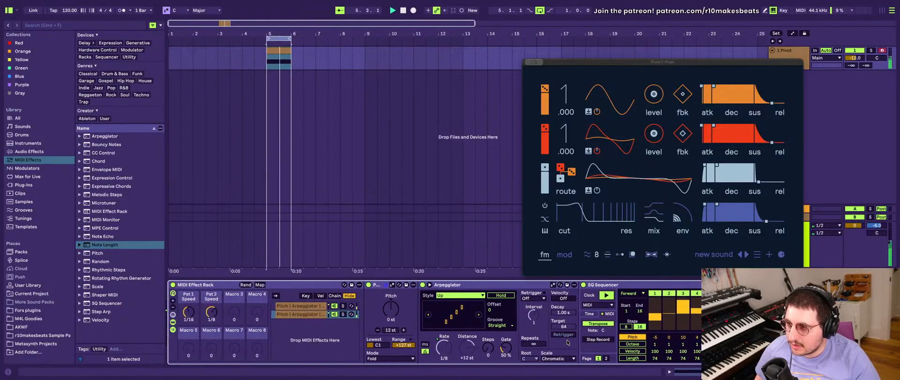
{"action": "left_click", "coordinate": [173, 300]}
{"action": "left_click", "coordinate": [172, 301]}
{"action": "left_click", "coordinate": [172, 300]}
{"action": "left_click", "coordinate": [172, 300]}
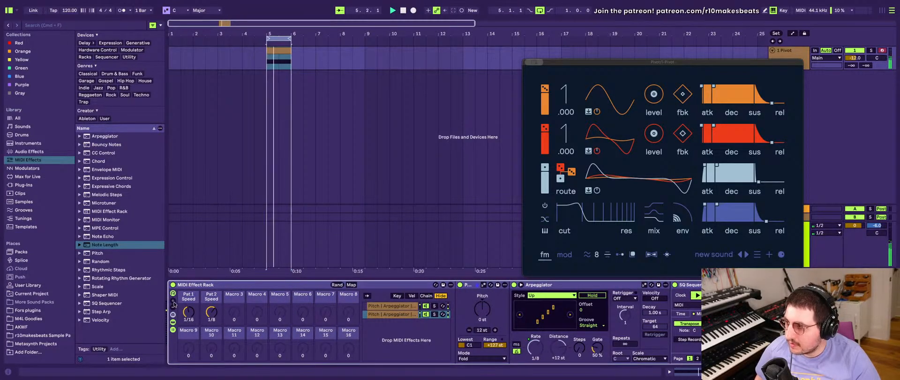
- Examine the Pitch, Arpeggiator and SQ Sequencer settings of the rack's two chains, including the second chain's Pitch knob
{"action": "scroll", "coordinate": [218, 314], "scroll_direction": "right", "scroll_amount": 8}
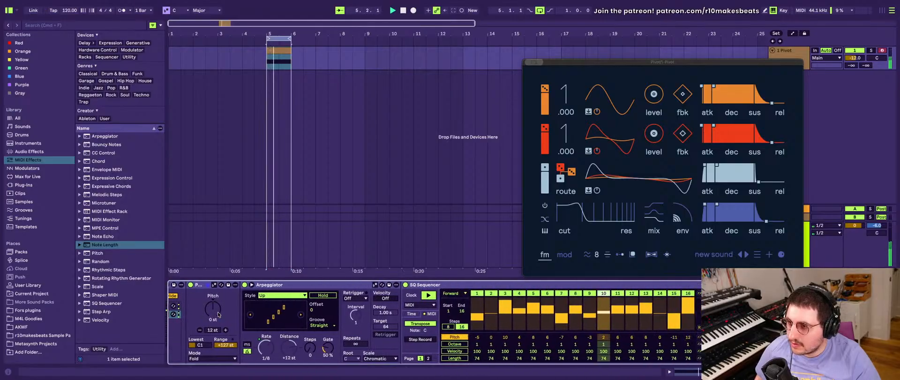
{"action": "scroll", "coordinate": [218, 314], "scroll_direction": "left", "scroll_amount": 6}
{"action": "scroll", "coordinate": [218, 314], "scroll_direction": "right", "scroll_amount": 6}
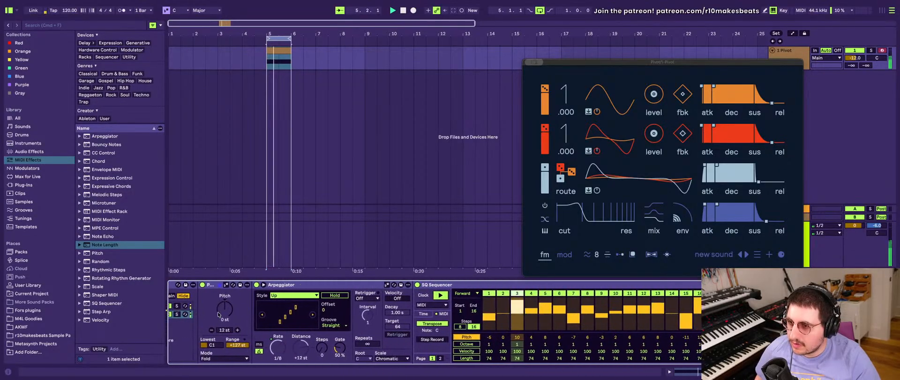
{"action": "scroll", "coordinate": [217, 314], "scroll_direction": "left", "scroll_amount": 8}
{"action": "scroll", "coordinate": [340, 314], "scroll_direction": "right", "scroll_amount": 3}
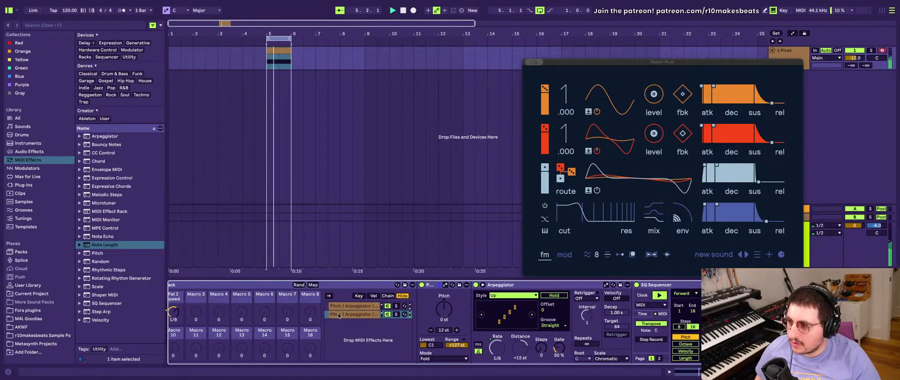
{"action": "left_click", "coordinate": [348, 307]}
{"action": "left_click", "coordinate": [360, 315]}
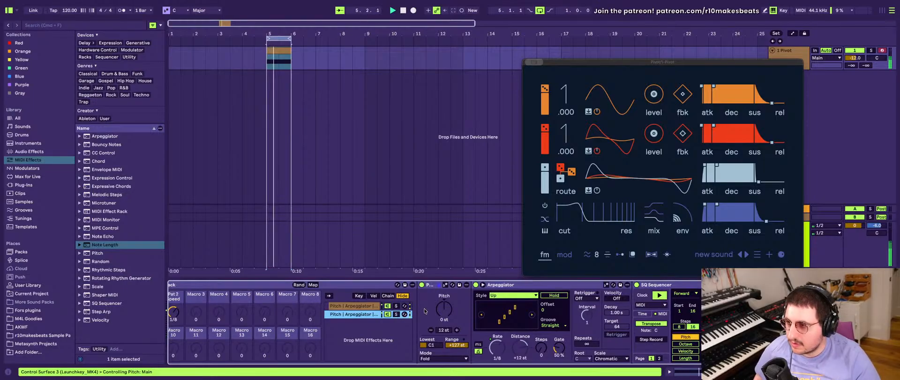
{"action": "left_click", "coordinate": [445, 310]}
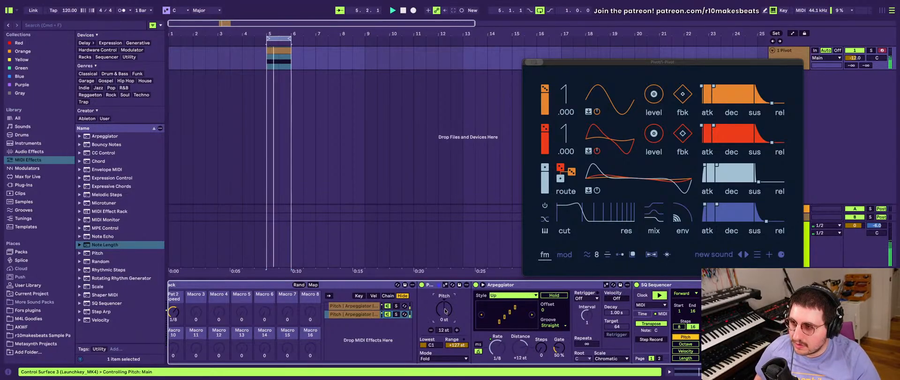
{"action": "scroll", "coordinate": [403, 310], "scroll_direction": "left", "scroll_amount": 3}
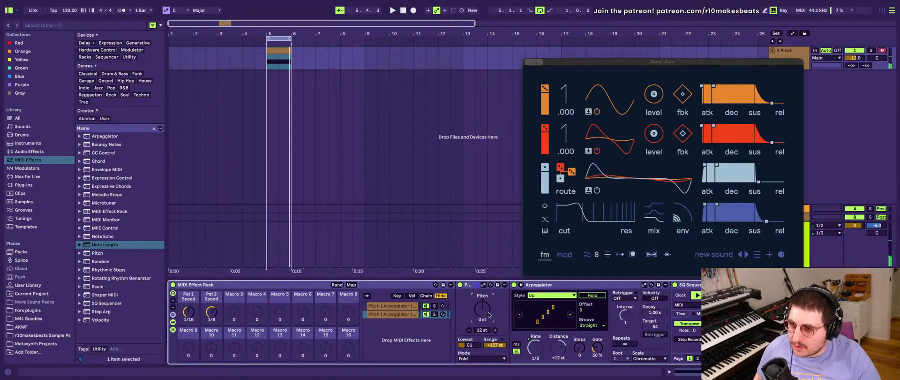
{"action": "scroll", "coordinate": [488, 314], "scroll_direction": "right", "scroll_amount": 10}
{"action": "scroll", "coordinate": [398, 309], "scroll_direction": "left", "scroll_amount": 10}
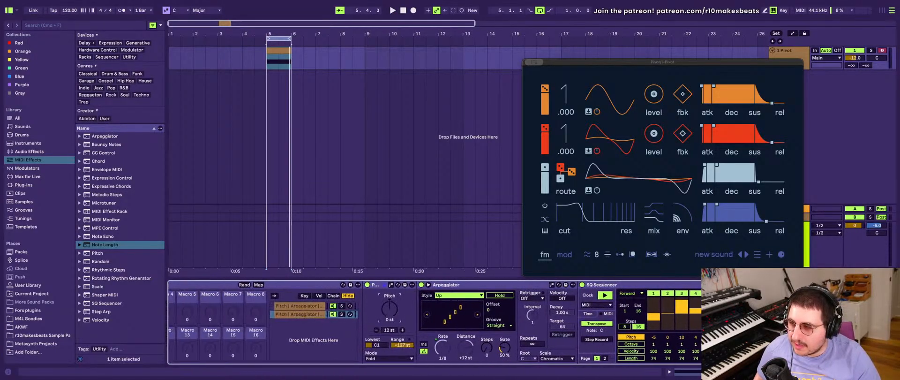
- Randomize the step velocities in the second chain's SQ Sequencer and show Pivot's modulation page
{"action": "scroll", "coordinate": [425, 316], "scroll_direction": "right", "scroll_amount": 9}
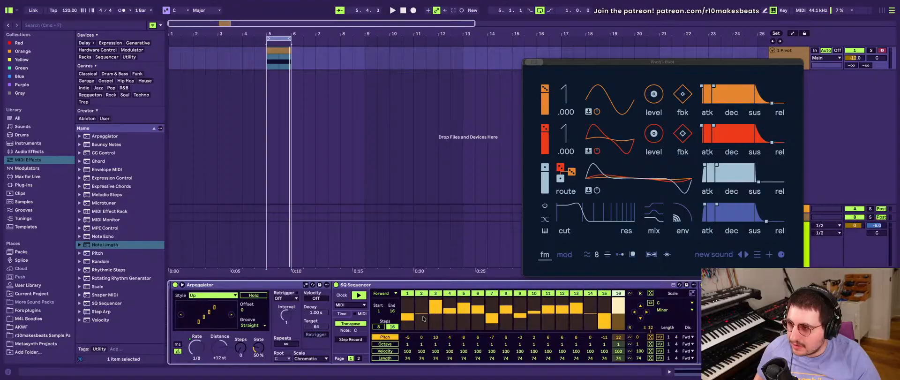
{"action": "left_click", "coordinate": [384, 350]}
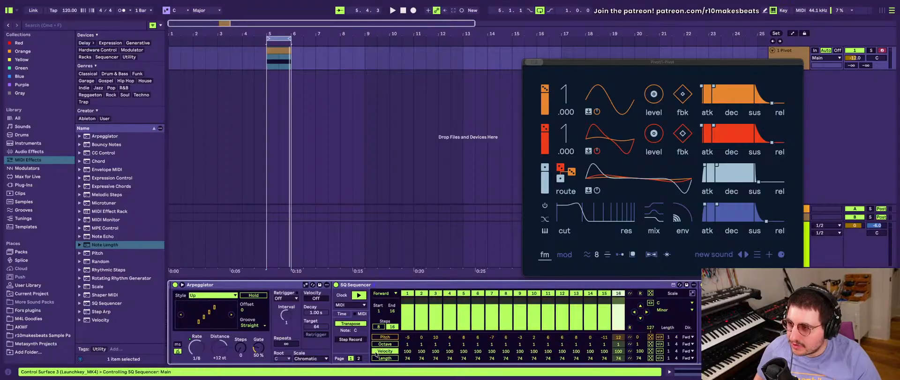
{"action": "left_click", "coordinate": [650, 350]}
{"action": "left_click", "coordinate": [650, 351]}
{"action": "left_click", "coordinate": [650, 350]}
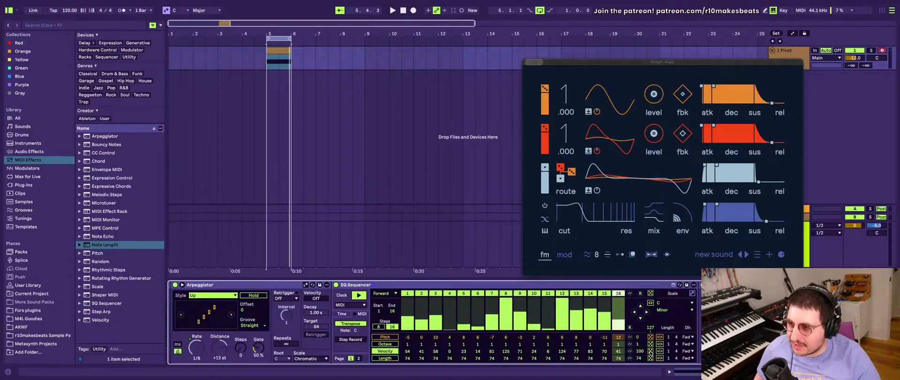
{"action": "left_click", "coordinate": [563, 254]}
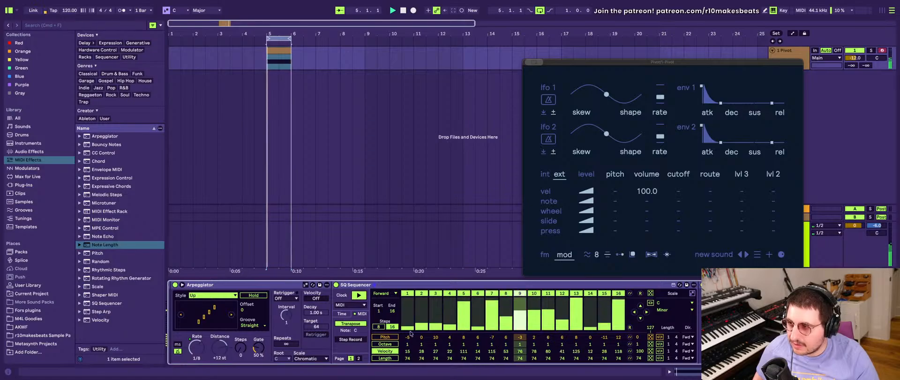
- Select the rack's first chain and randomize the step velocities in its SQ Sequencer
{"action": "scroll", "coordinate": [396, 332], "scroll_direction": "right", "scroll_amount": 3}
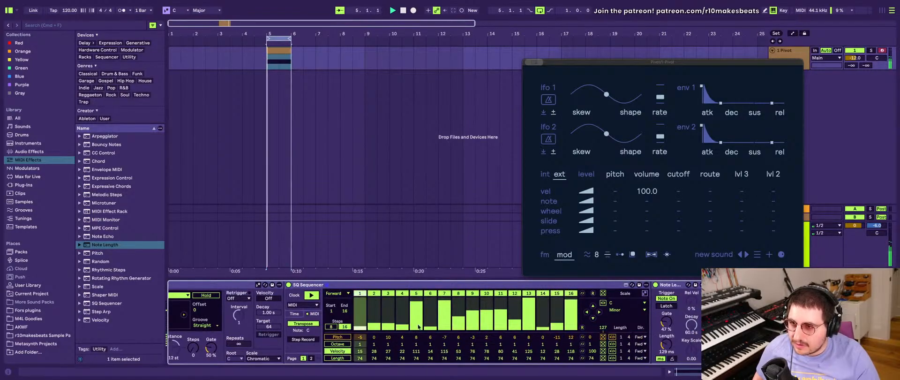
{"action": "scroll", "coordinate": [388, 324], "scroll_direction": "left", "scroll_amount": 10}
{"action": "left_click", "coordinate": [367, 306]}
{"action": "scroll", "coordinate": [375, 328], "scroll_direction": "right", "scroll_amount": 8}
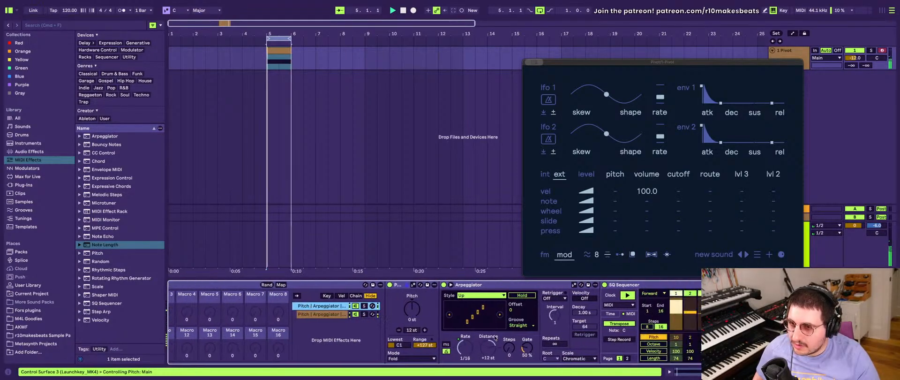
{"action": "left_click", "coordinate": [382, 350]}
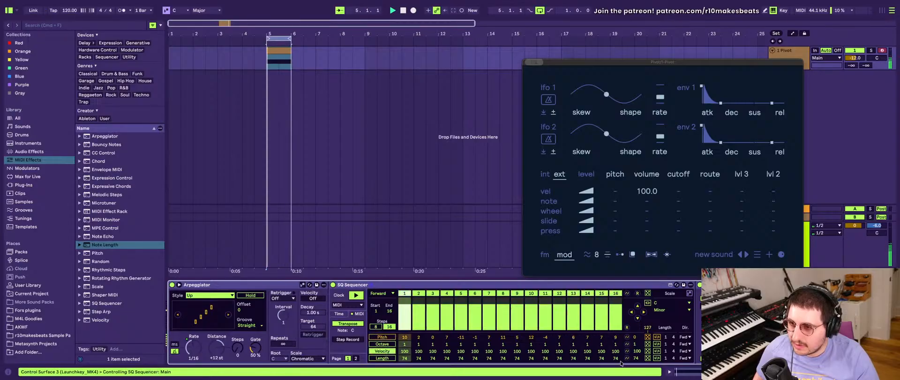
{"action": "left_click", "coordinate": [648, 350]}
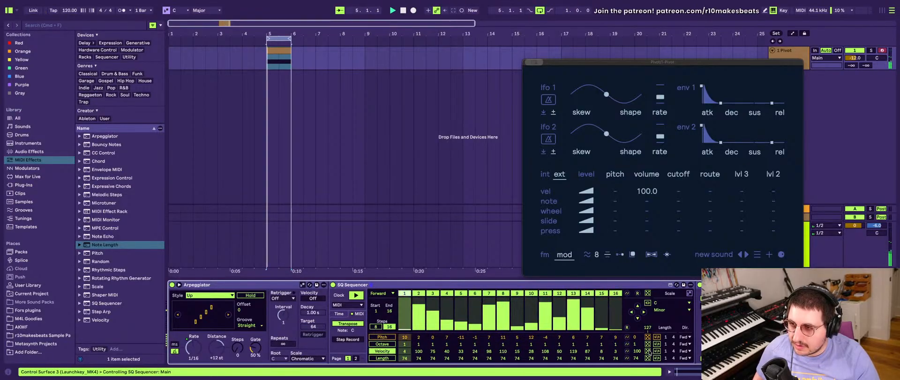
- Examine the first chain's SQ Sequencer and Note Length settings, including the sequencer's playback direction
{"action": "scroll", "coordinate": [677, 332], "scroll_direction": "right", "scroll_amount": 3}
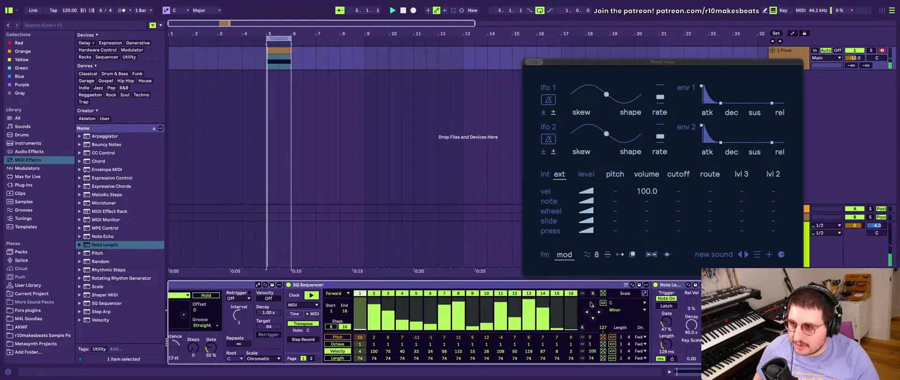
{"action": "scroll", "coordinate": [674, 330], "scroll_direction": "left", "scroll_amount": 3}
{"action": "scroll", "coordinate": [670, 328], "scroll_direction": "right", "scroll_amount": 3}
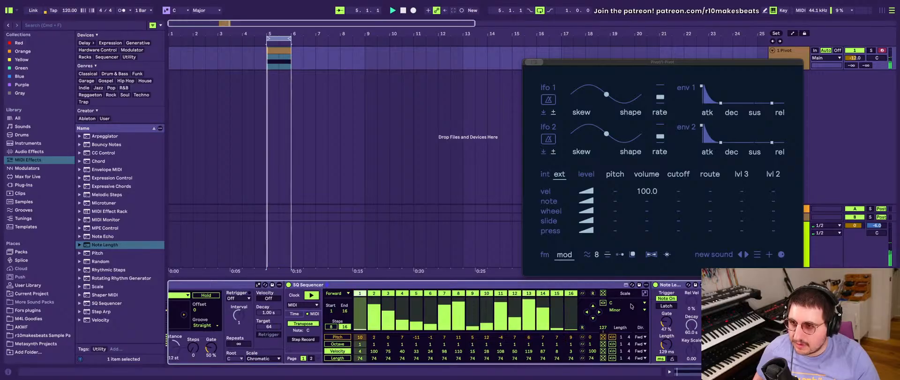
{"action": "scroll", "coordinate": [618, 300], "scroll_direction": "left", "scroll_amount": 4}
{"action": "scroll", "coordinate": [632, 306], "scroll_direction": "right", "scroll_amount": 4}
{"action": "scroll", "coordinate": [632, 306], "scroll_direction": "left", "scroll_amount": 5}
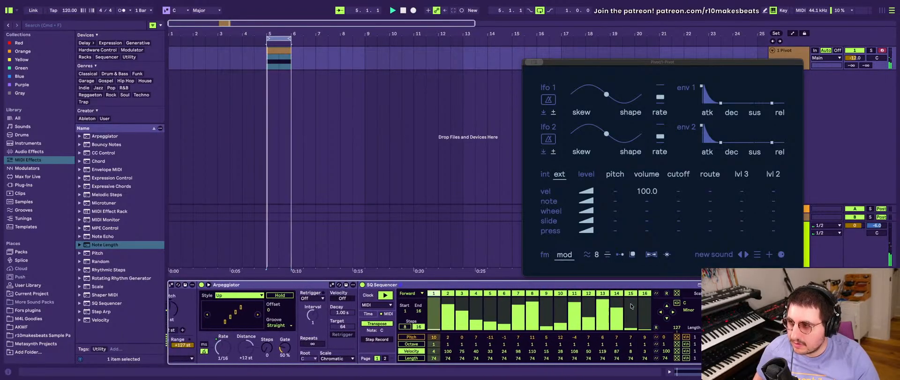
{"action": "left_click", "coordinate": [412, 293]}
{"action": "left_click", "coordinate": [412, 300]}
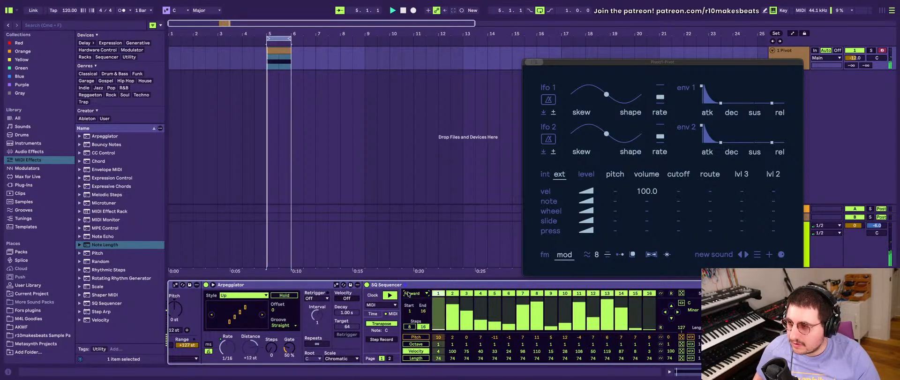
{"action": "scroll", "coordinate": [338, 303], "scroll_direction": "left", "scroll_amount": 10}
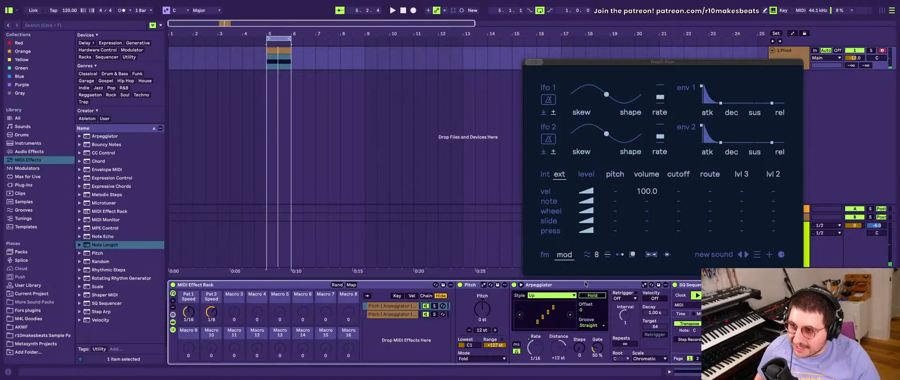
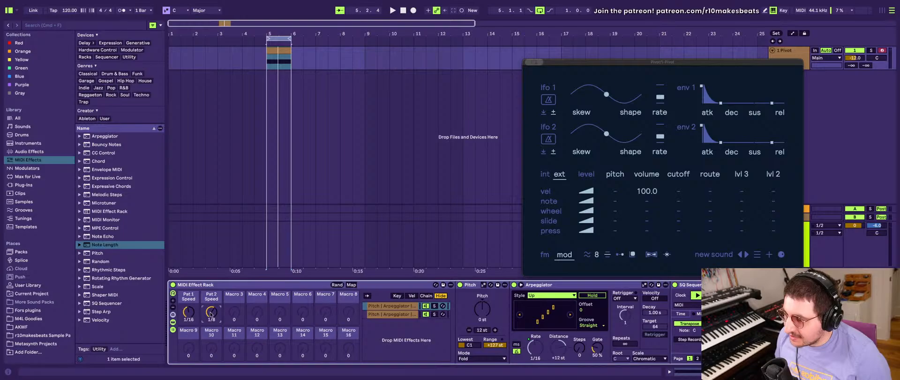
- Add a Velocity device after Note Length in the rack's first chain
{"action": "scroll", "coordinate": [490, 310], "scroll_direction": "right", "scroll_amount": 5}
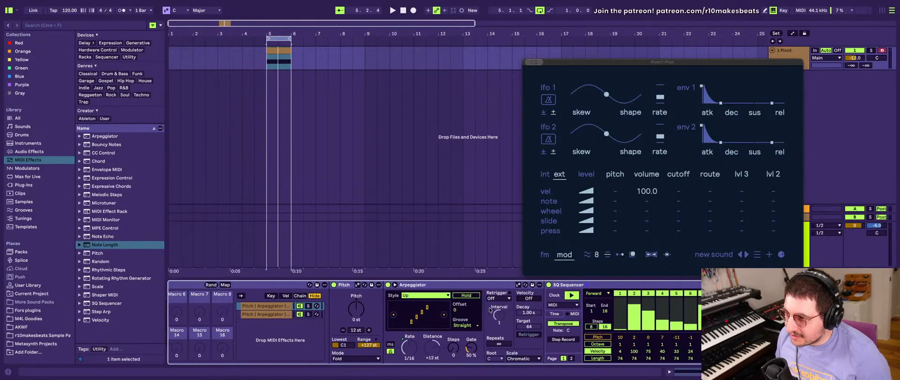
{"action": "scroll", "coordinate": [490, 310], "scroll_direction": "left", "scroll_amount": 5}
{"action": "scroll", "coordinate": [491, 309], "scroll_direction": "right", "scroll_amount": 4}
{"action": "scroll", "coordinate": [492, 310], "scroll_direction": "left", "scroll_amount": 4}
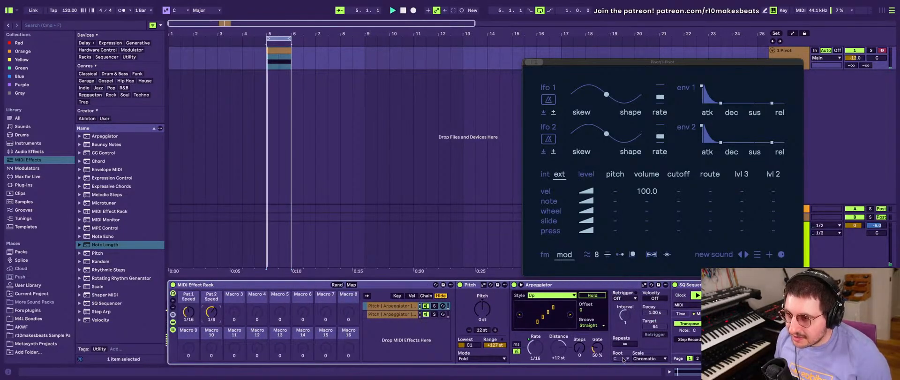
{"action": "scroll", "coordinate": [619, 354], "scroll_direction": "right", "scroll_amount": 5}
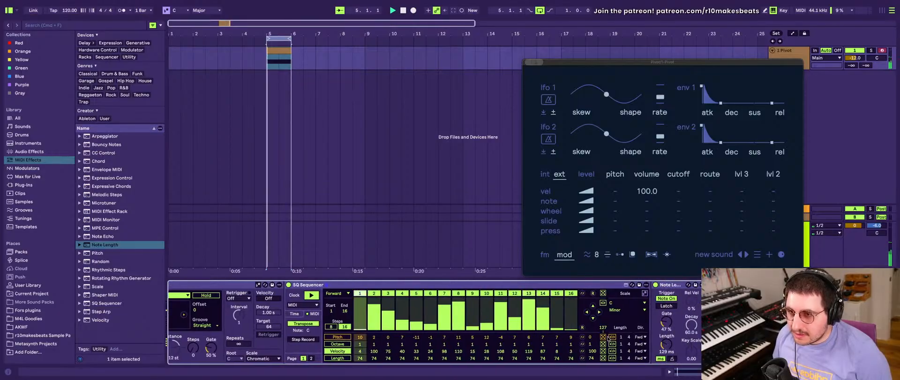
{"action": "left_click", "coordinate": [109, 319]}
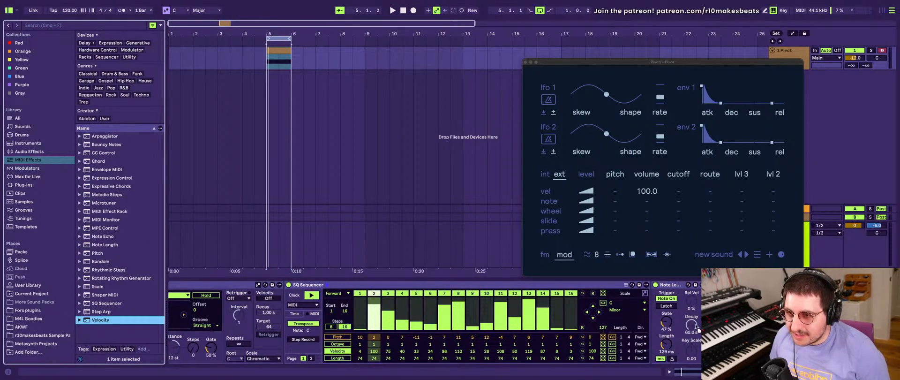
{"action": "left_click_drag", "start_coordinate": [695, 325], "coordinate": [700, 324]}
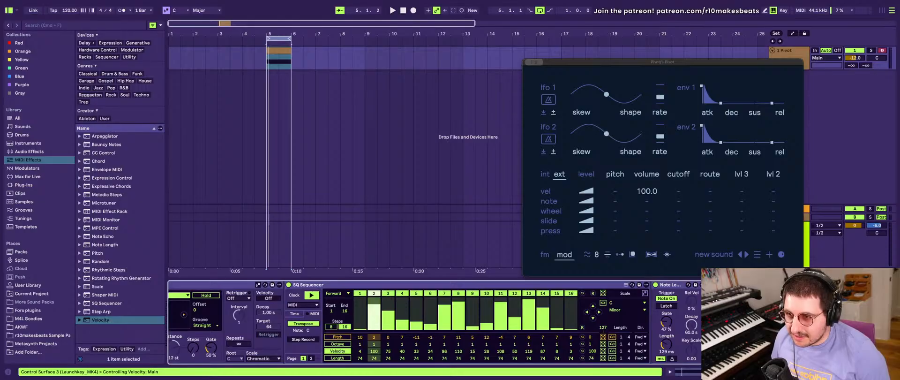
{"action": "scroll", "coordinate": [504, 315], "scroll_direction": "left", "scroll_amount": 8}
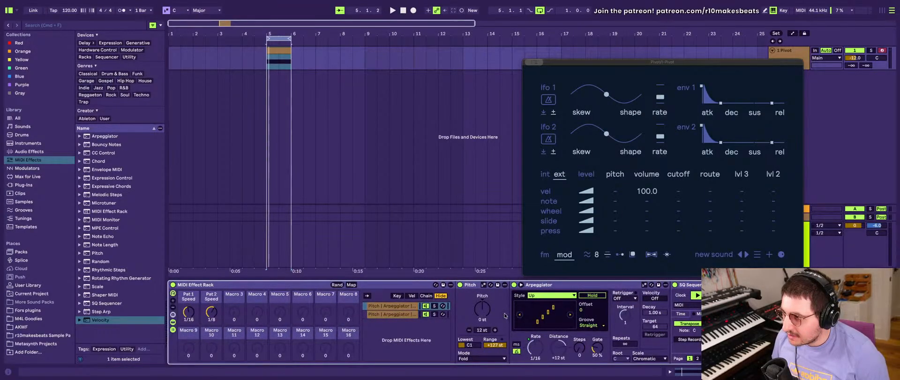
{"action": "scroll", "coordinate": [505, 315], "scroll_direction": "right", "scroll_amount": 8}
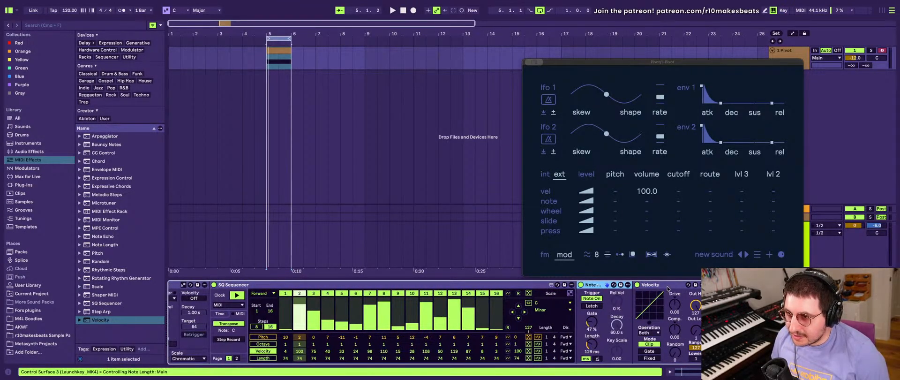
- Move Note Length and Velocity out of the first chain to after the rack, and delete the second chain's own Note Length
{"action": "scroll", "coordinate": [422, 300], "scroll_direction": "left", "scroll_amount": 8}
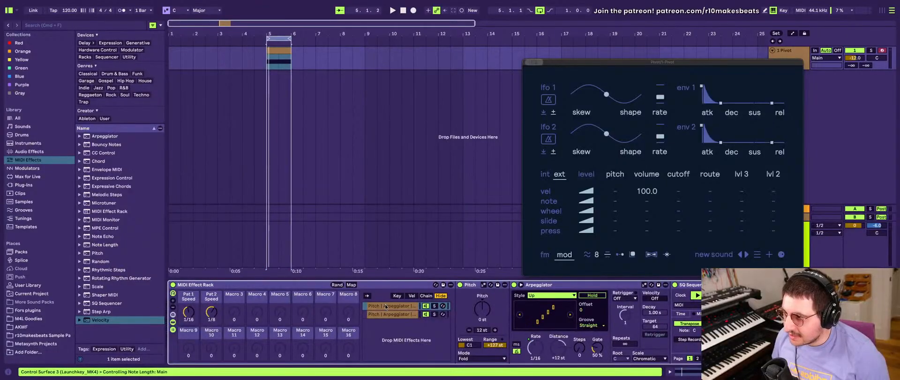
{"action": "scroll", "coordinate": [386, 307], "scroll_direction": "right", "scroll_amount": 8}
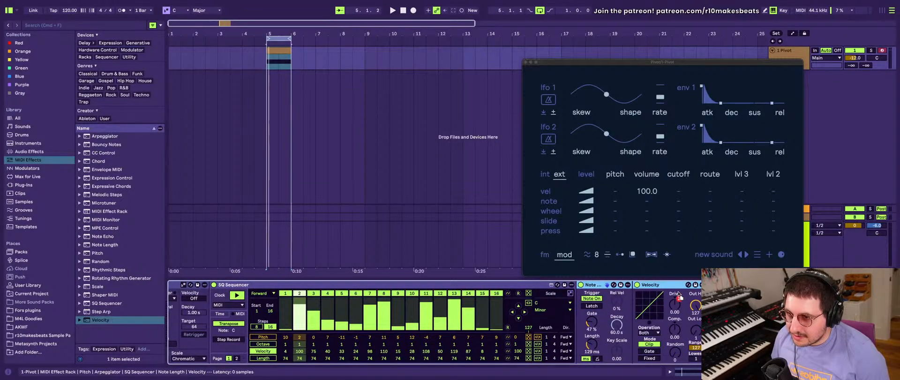
{"action": "scroll", "coordinate": [502, 319], "scroll_direction": "left", "scroll_amount": 8}
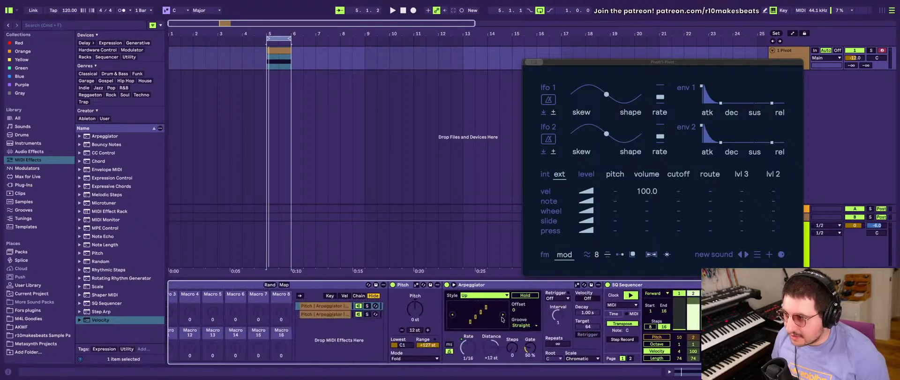
{"action": "scroll", "coordinate": [355, 313], "scroll_direction": "right", "scroll_amount": 8}
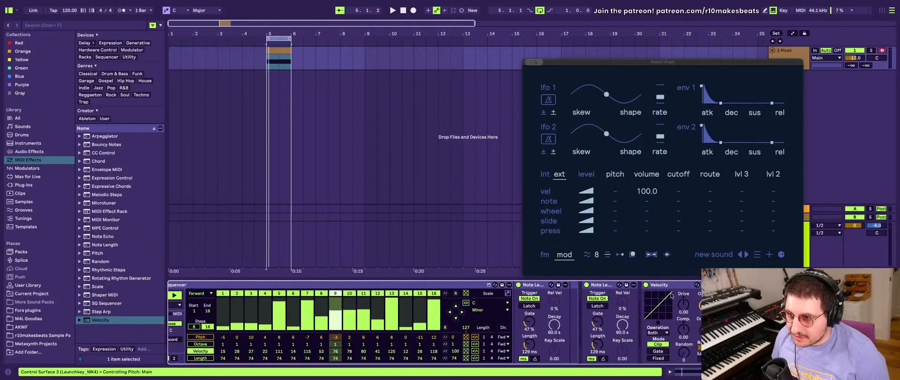
{"action": "left_click", "coordinate": [528, 285]}
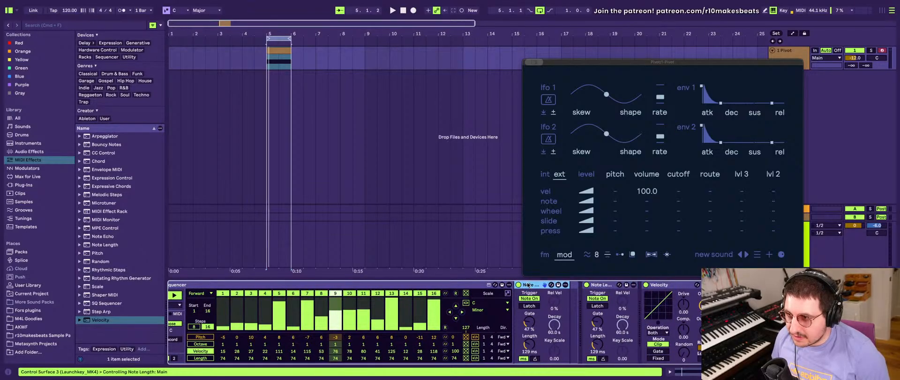
{"action": "key", "text": "Delete"}
{"action": "scroll", "coordinate": [536, 299], "scroll_direction": "left", "scroll_amount": 10}
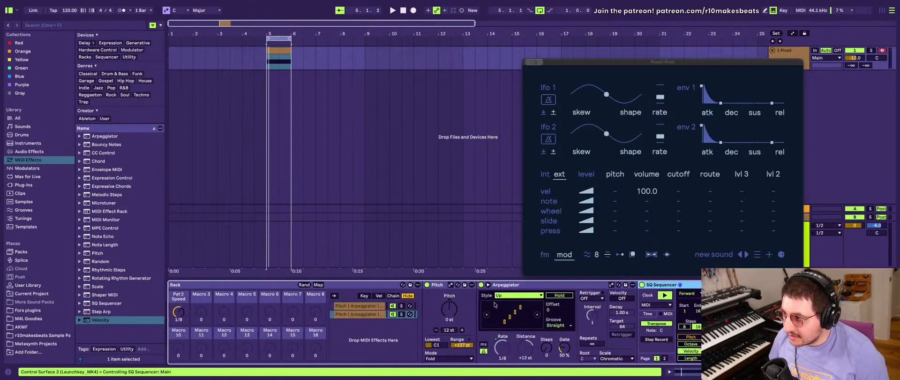
- Group the MIDI Effect Rack, Note Length and Velocity devices together into an outer MIDI Effect Rack
{"action": "scroll", "coordinate": [494, 303], "scroll_direction": "right", "scroll_amount": 10}
{"action": "scroll", "coordinate": [494, 304], "scroll_direction": "left", "scroll_amount": 6}
{"action": "scroll", "coordinate": [495, 304], "scroll_direction": "right", "scroll_amount": 6}
{"action": "left_click", "coordinate": [621, 285]}
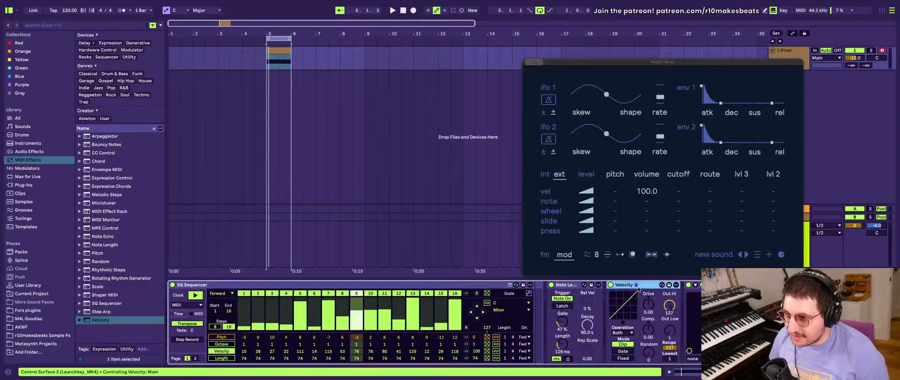
{"action": "scroll", "coordinate": [628, 300], "scroll_direction": "left", "scroll_amount": 6}
{"action": "scroll", "coordinate": [632, 288], "scroll_direction": "right", "scroll_amount": 6}
{"action": "left_click", "coordinate": [565, 284]}
{"action": "scroll", "coordinate": [565, 300], "scroll_direction": "left", "scroll_amount": 8}
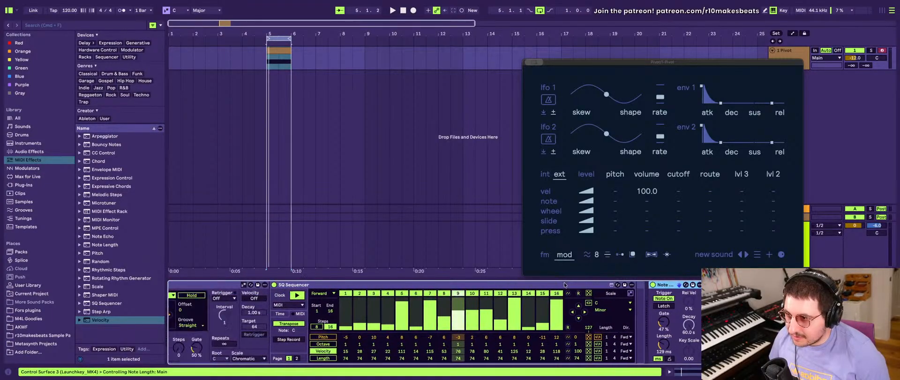
{"action": "left_click", "coordinate": [187, 285]}
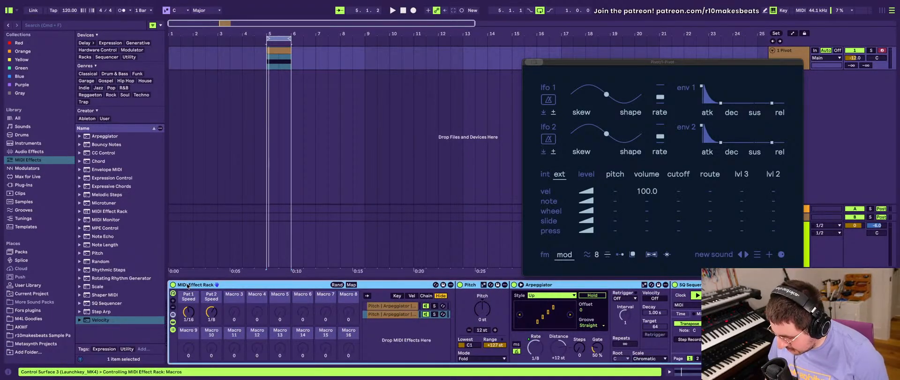
{"action": "key", "text": "super+g"}
{"action": "scroll", "coordinate": [225, 319], "scroll_direction": "right", "scroll_amount": 3}
{"action": "scroll", "coordinate": [234, 326], "scroll_direction": "left", "scroll_amount": 3}
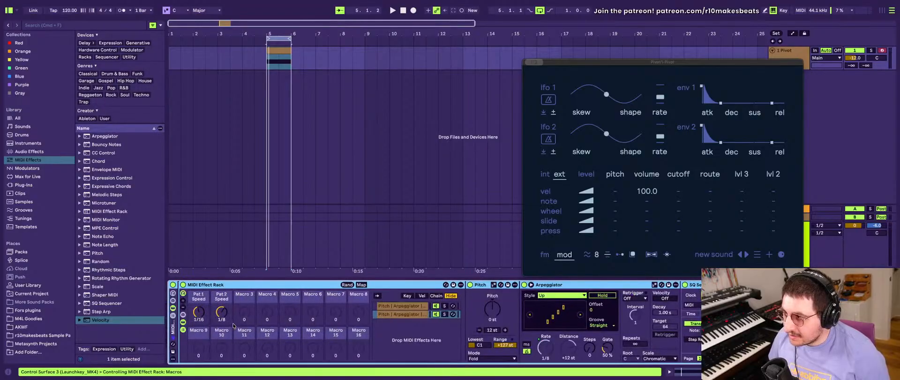
- Play the loop and set the Velocity device's Out Low to 50 and Random to 25
{"action": "scroll", "coordinate": [233, 325], "scroll_direction": "right", "scroll_amount": 8}
{"action": "key", "text": "space"}
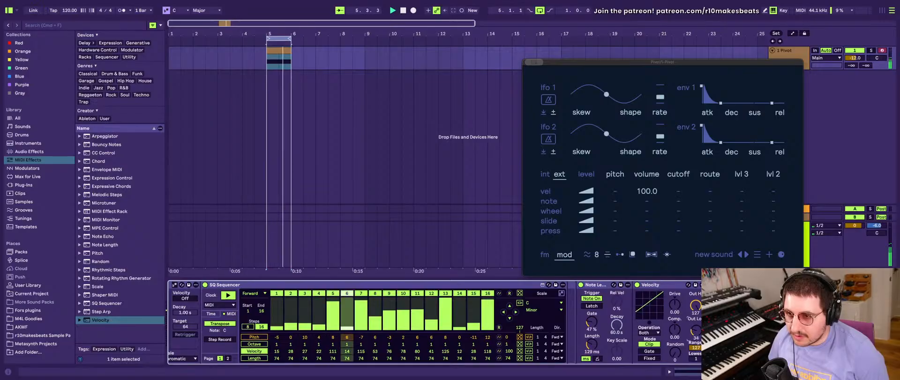
{"action": "left_click_drag", "start_coordinate": [696, 328], "coordinate": [696, 325]}
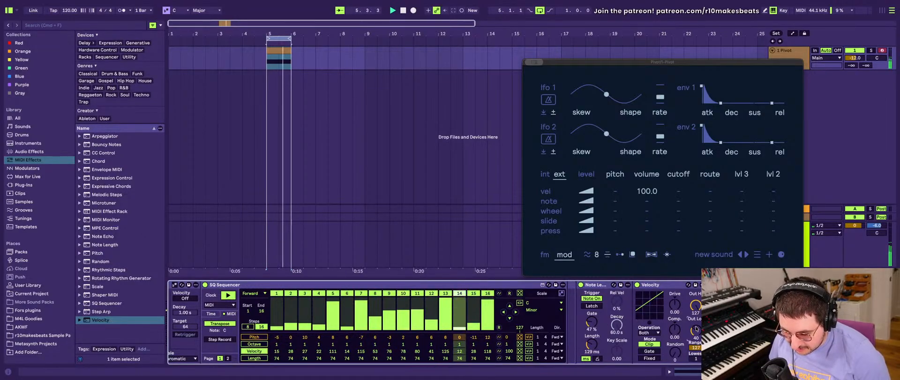
{"action": "type", "text": "4"}
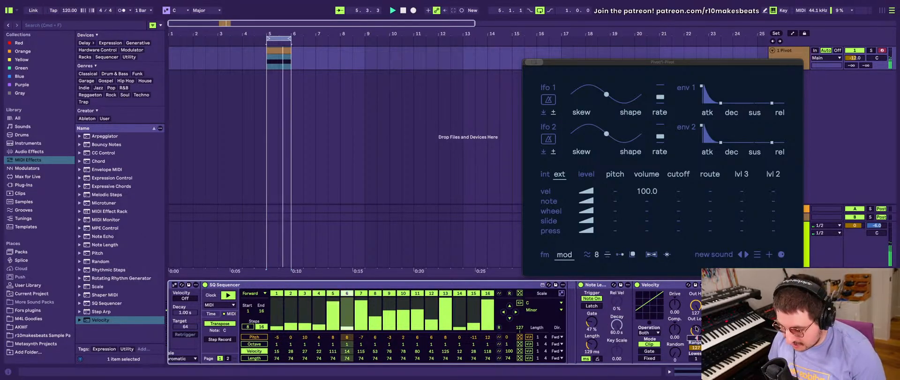
{"action": "key", "text": "BackSpace"}
{"action": "type", "text": "50"}
{"action": "key", "text": "Return"}
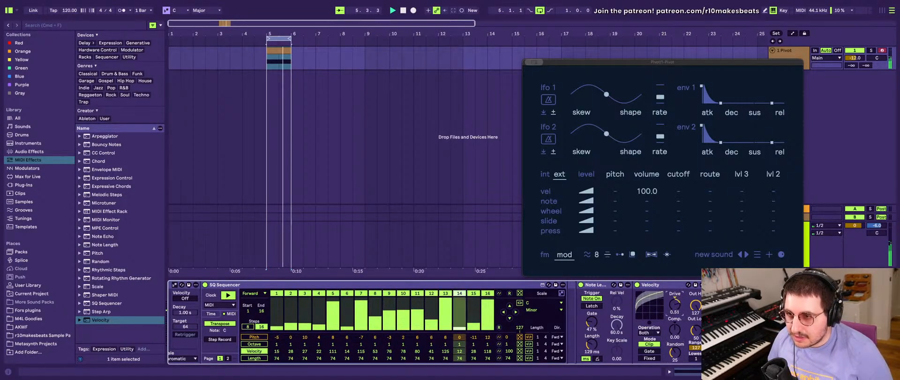
{"action": "left_click_drag", "start_coordinate": [676, 310], "coordinate": [676, 308]}
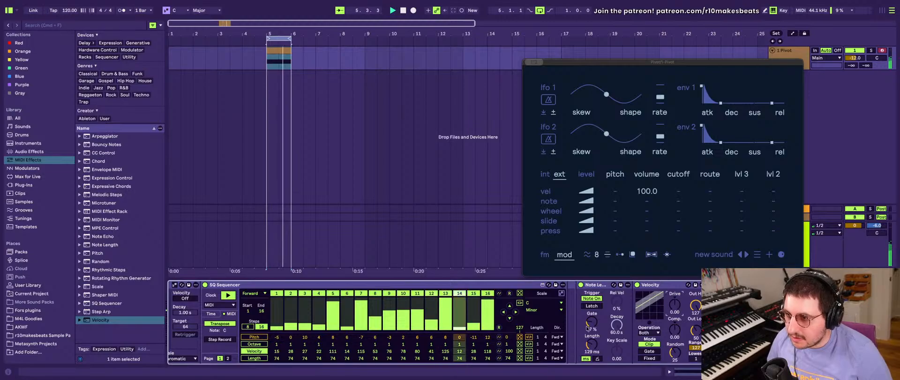
- Show the pitch steps in the second chain's SQ Sequencer and assign the computer key R to its pitch randomize control
{"action": "scroll", "coordinate": [596, 306], "scroll_direction": "left", "scroll_amount": 10}
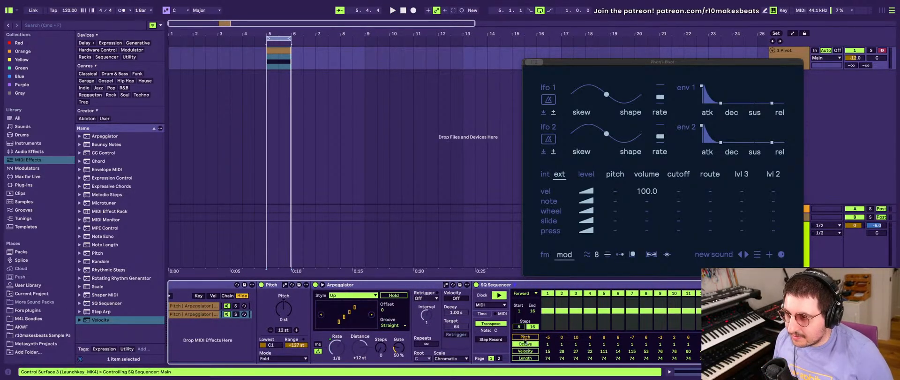
{"action": "left_click", "coordinate": [524, 337]}
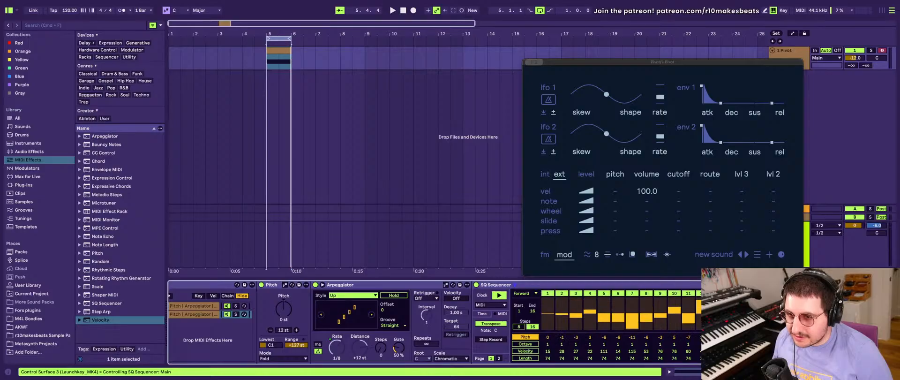
{"action": "key", "text": "super+k"}
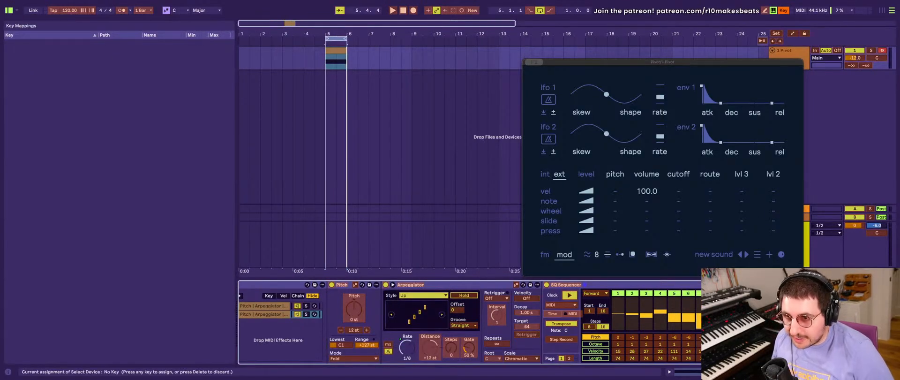
{"action": "scroll", "coordinate": [658, 340], "scroll_direction": "right", "scroll_amount": 5}
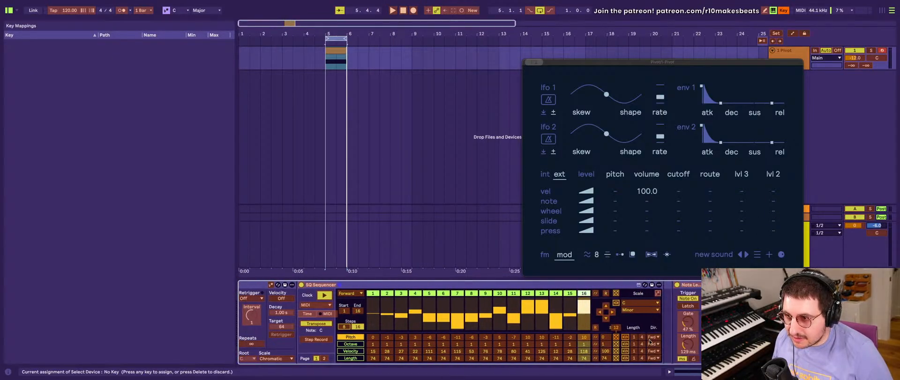
{"action": "left_click", "coordinate": [663, 337]}
{"action": "key", "text": "r"}
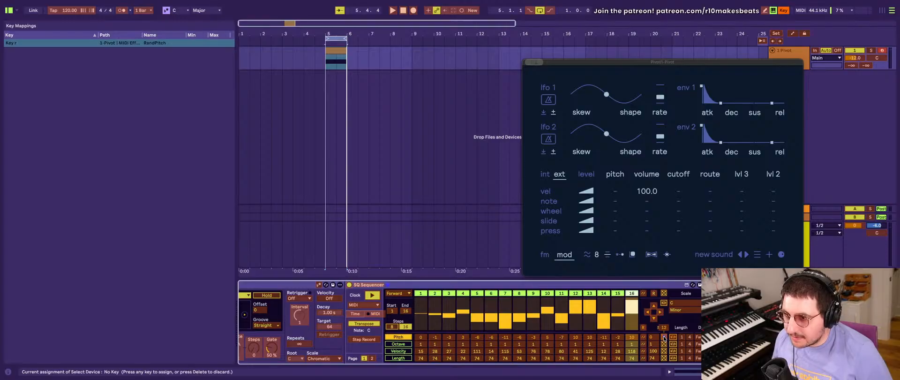
- Assign the computer key R to the pitch randomize control of the first chain's SQ Sequencer as well, and leave key mapping
{"action": "scroll", "coordinate": [638, 334], "scroll_direction": "left", "scroll_amount": 5}
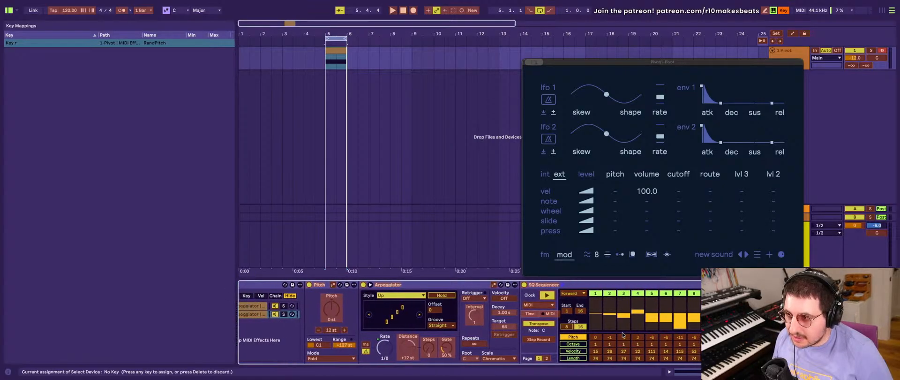
{"action": "scroll", "coordinate": [368, 304], "scroll_direction": "left", "scroll_amount": 3}
{"action": "left_click", "coordinate": [344, 305]}
{"action": "scroll", "coordinate": [550, 334], "scroll_direction": "right", "scroll_amount": 10}
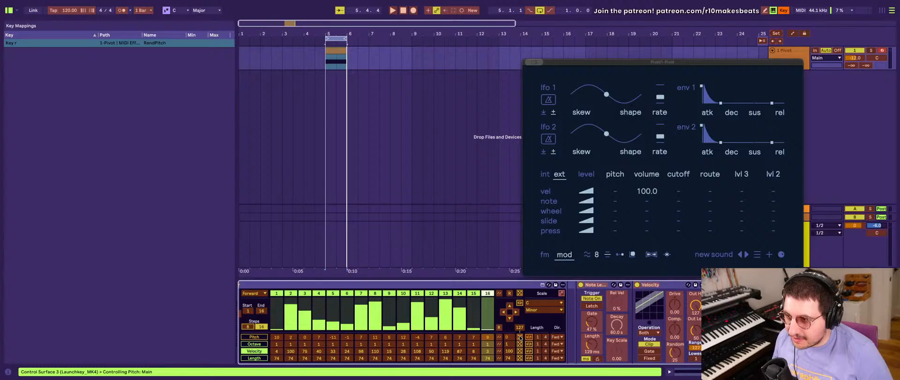
{"action": "left_click", "coordinate": [520, 337]}
{"action": "key", "text": "r"}
{"action": "scroll", "coordinate": [477, 329], "scroll_direction": "left", "scroll_amount": 6}
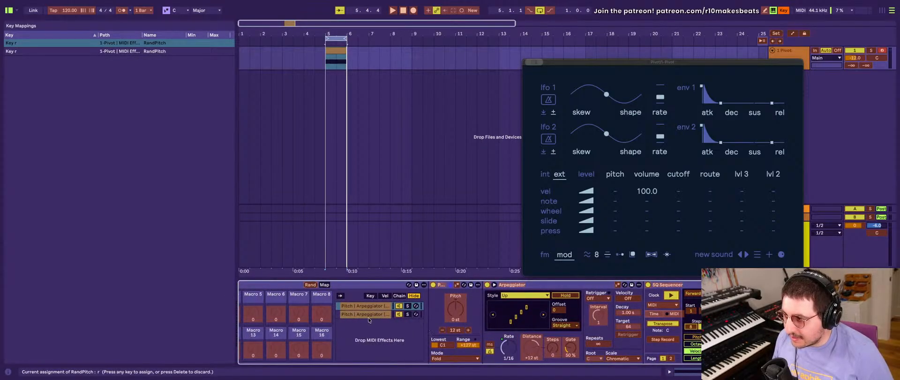
{"action": "left_click", "coordinate": [368, 305]}
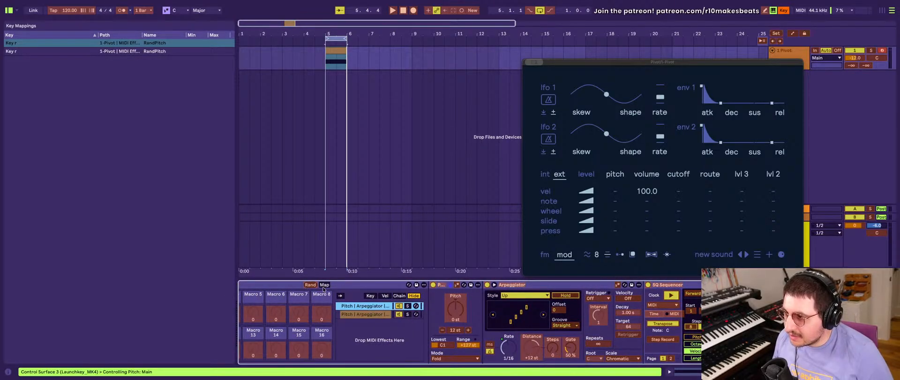
{"action": "key", "text": "super+k"}
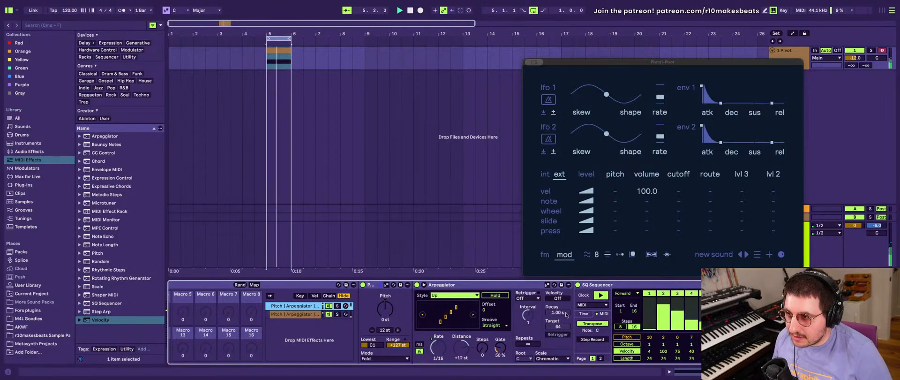
- Examine the randomized pitch steps in the first chain's SQ Sequencer and select its Arpeggiator
{"action": "scroll", "coordinate": [565, 314], "scroll_direction": "right", "scroll_amount": 3}
{"action": "scroll", "coordinate": [566, 314], "scroll_direction": "left", "scroll_amount": 4}
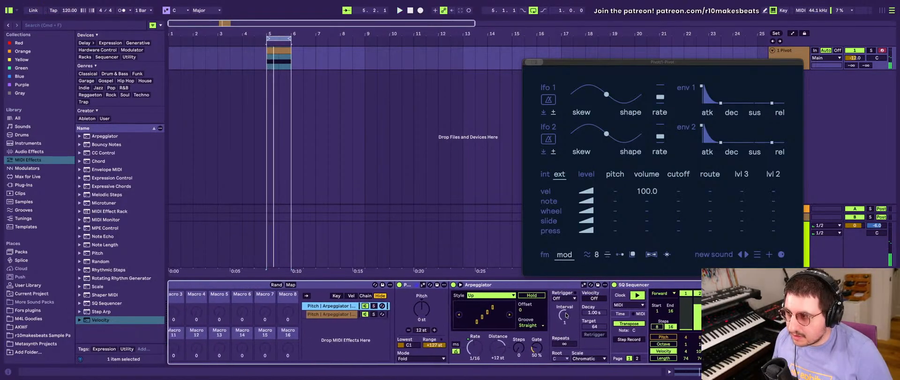
{"action": "scroll", "coordinate": [604, 340], "scroll_direction": "right", "scroll_amount": 3}
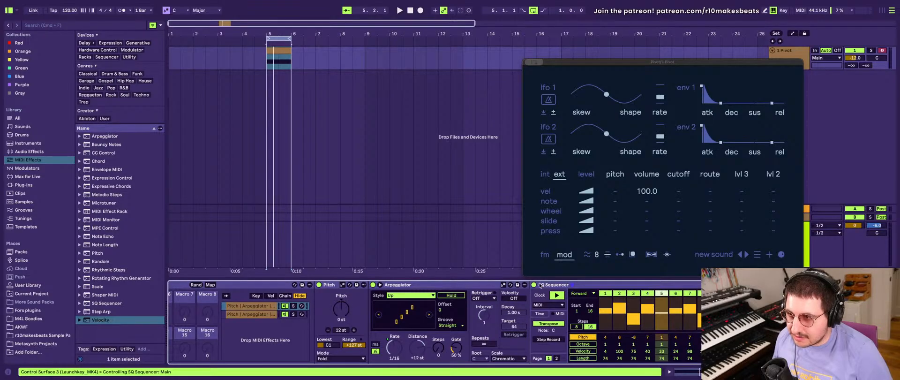
{"action": "left_click", "coordinate": [462, 285]}
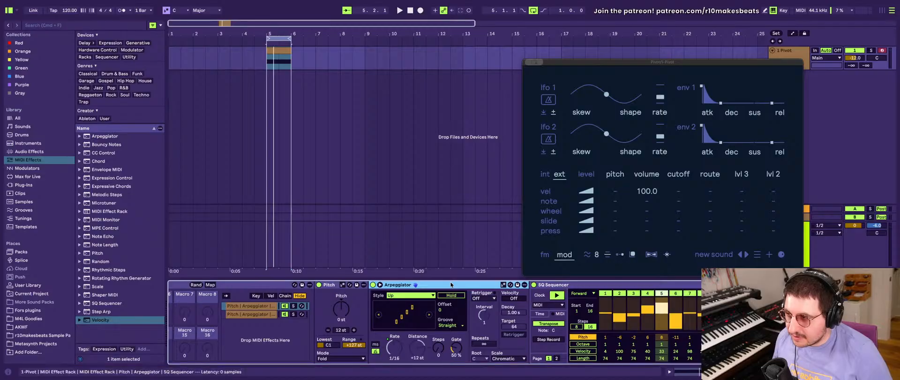
- Show the octave steps in the first chain's SQ Sequencer and randomize them
{"action": "left_click", "coordinate": [238, 315]}
{"action": "left_click", "coordinate": [239, 307]}
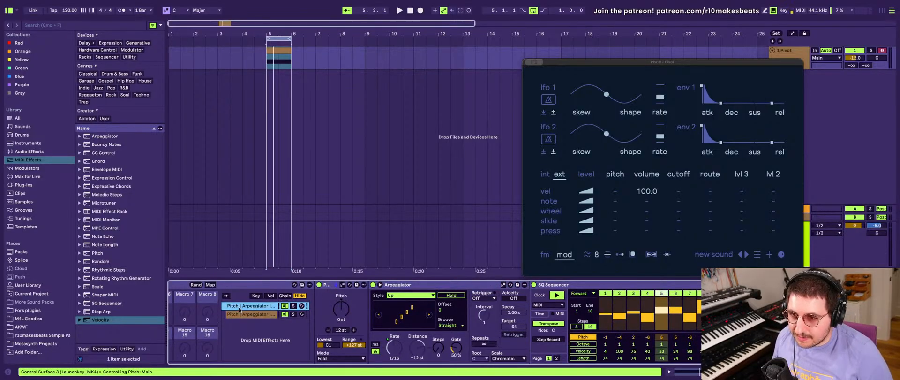
{"action": "scroll", "coordinate": [239, 309], "scroll_direction": "right", "scroll_amount": 5}
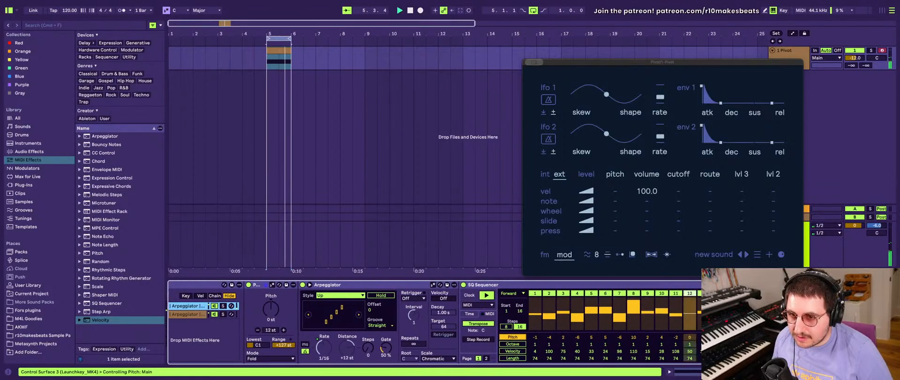
{"action": "scroll", "coordinate": [654, 349], "scroll_direction": "left", "scroll_amount": 5}
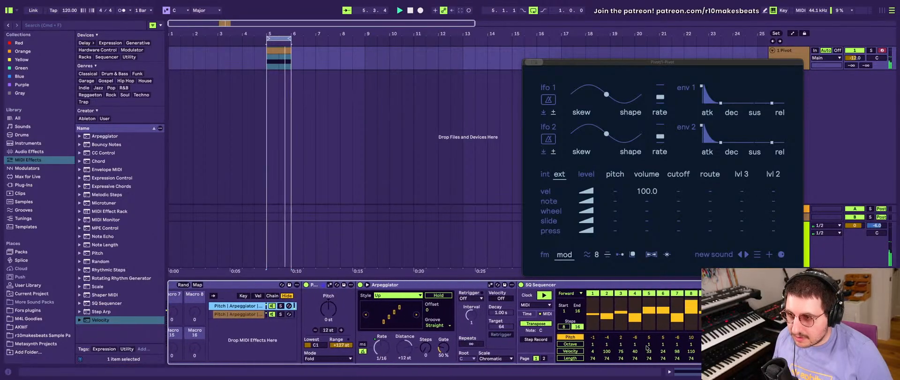
{"action": "scroll", "coordinate": [647, 348], "scroll_direction": "right", "scroll_amount": 2}
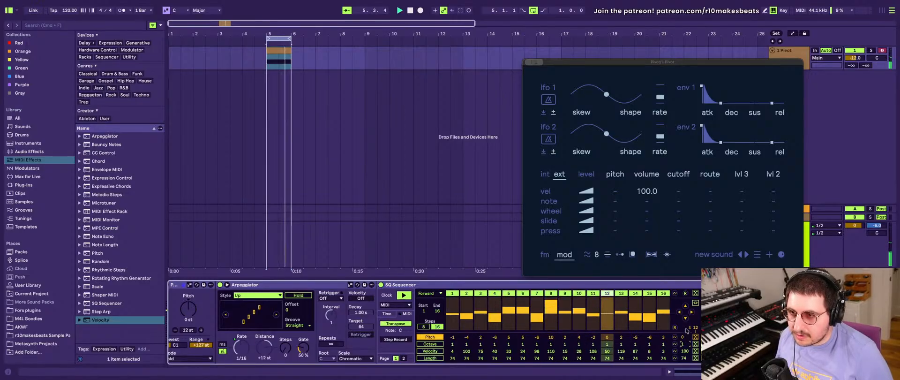
{"action": "left_click", "coordinate": [432, 344]}
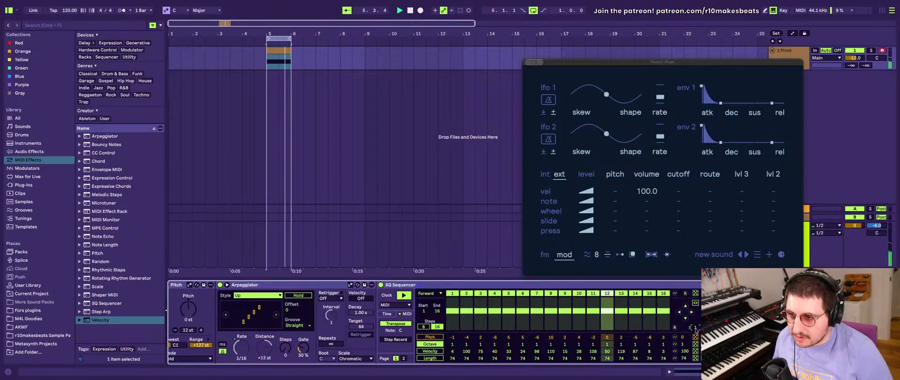
{"action": "left_click", "coordinate": [695, 344]}
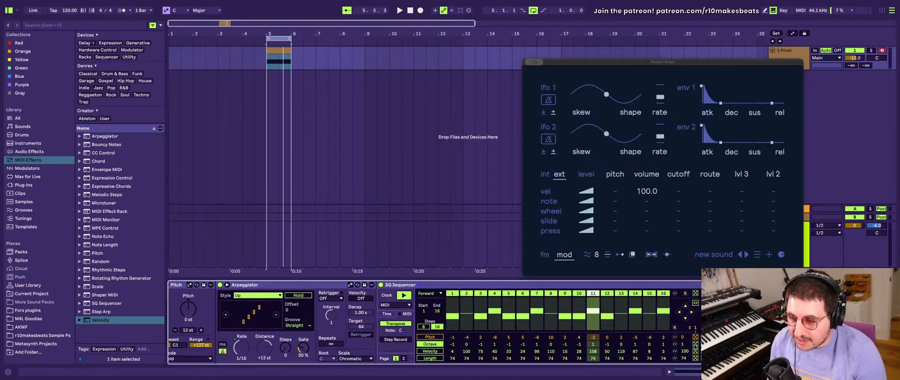
- Select the second chain and show the octave steps in its SQ Sequencer
{"action": "key", "text": "super+g"}
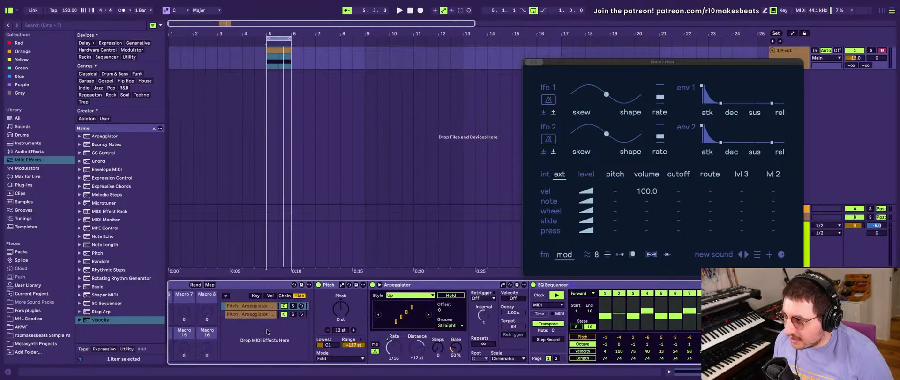
{"action": "scroll", "coordinate": [387, 320], "scroll_direction": "right", "scroll_amount": 10}
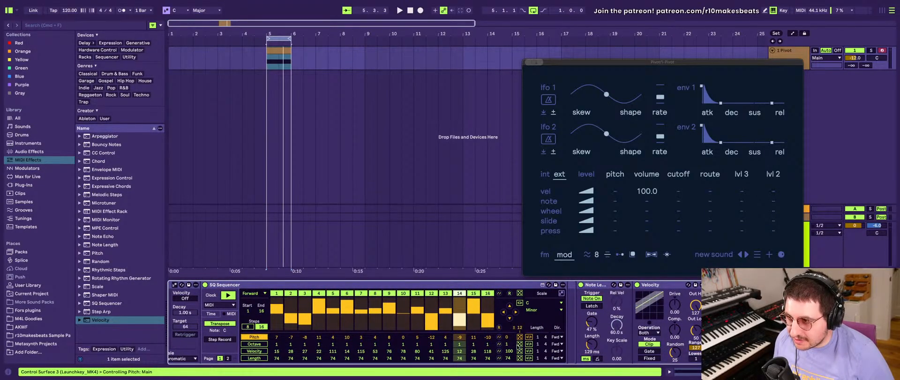
{"action": "left_click", "coordinate": [261, 344]}
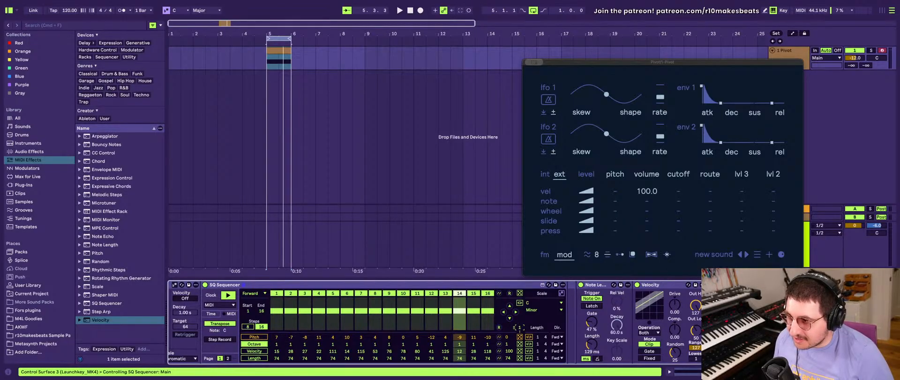
- Check the mapping options for the octave random range value in the second chain's SQ Sequencer
{"action": "scroll", "coordinate": [519, 330], "scroll_direction": "left", "scroll_amount": 3}
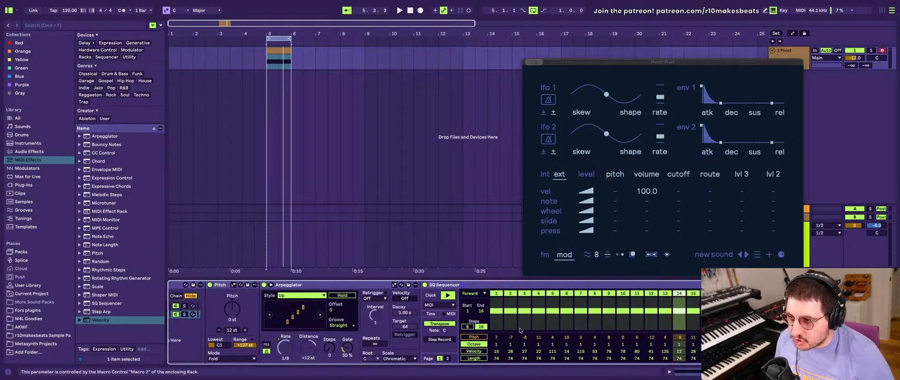
{"action": "scroll", "coordinate": [519, 330], "scroll_direction": "left", "scroll_amount": 5}
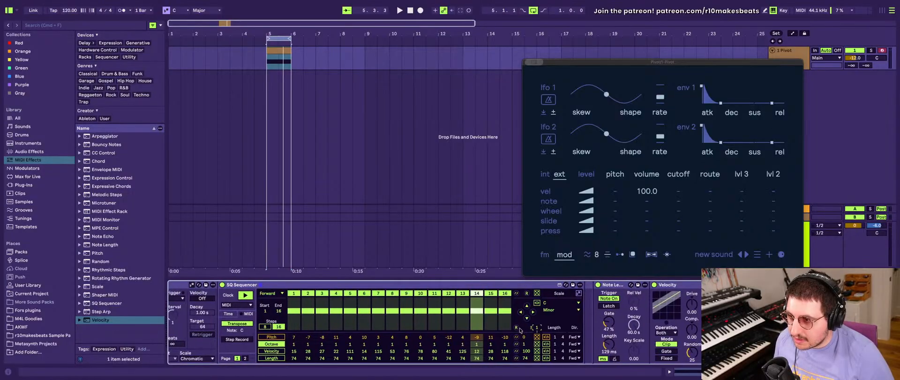
{"action": "scroll", "coordinate": [520, 330], "scroll_direction": "left", "scroll_amount": 20}
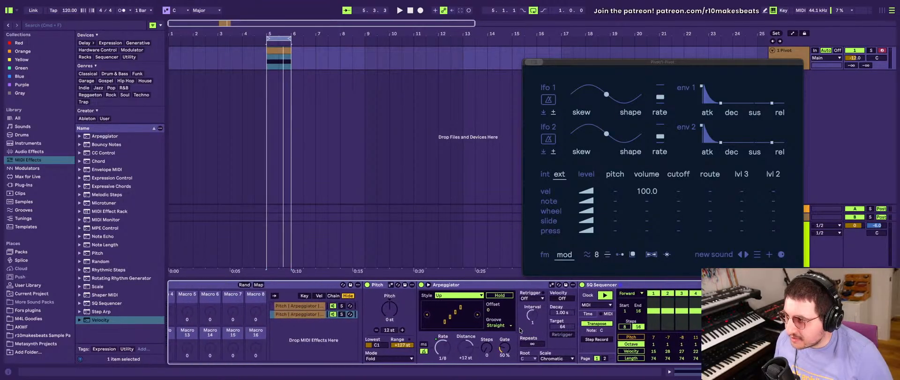
{"action": "scroll", "coordinate": [519, 329], "scroll_direction": "right", "scroll_amount": 20}
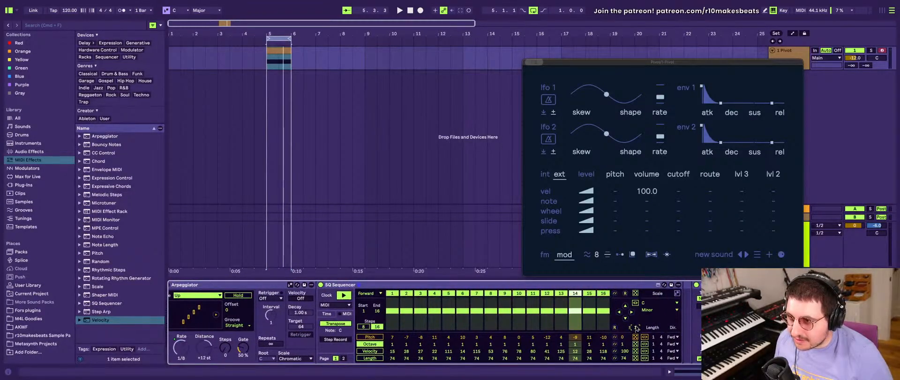
{"action": "right_click", "coordinate": [637, 328]}
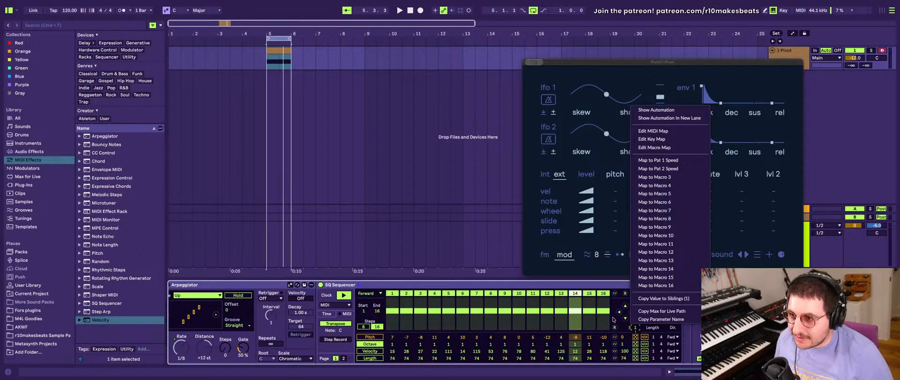
{"action": "left_click", "coordinate": [623, 327]}
{"action": "scroll", "coordinate": [623, 326], "scroll_direction": "left", "scroll_amount": 5}
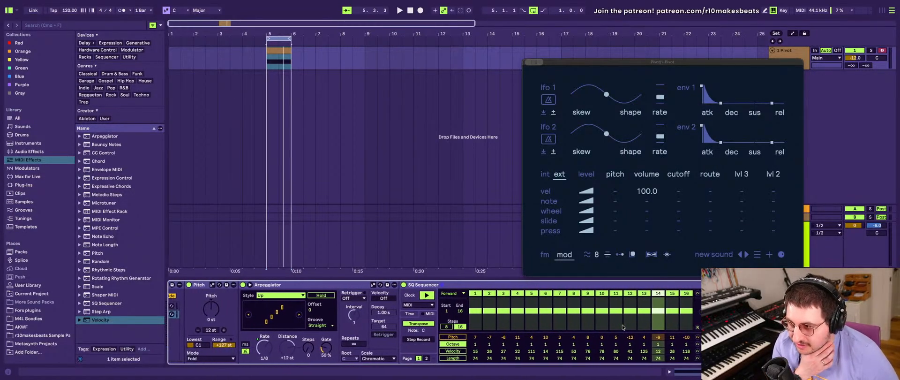
{"action": "scroll", "coordinate": [622, 327], "scroll_direction": "left", "scroll_amount": 8}
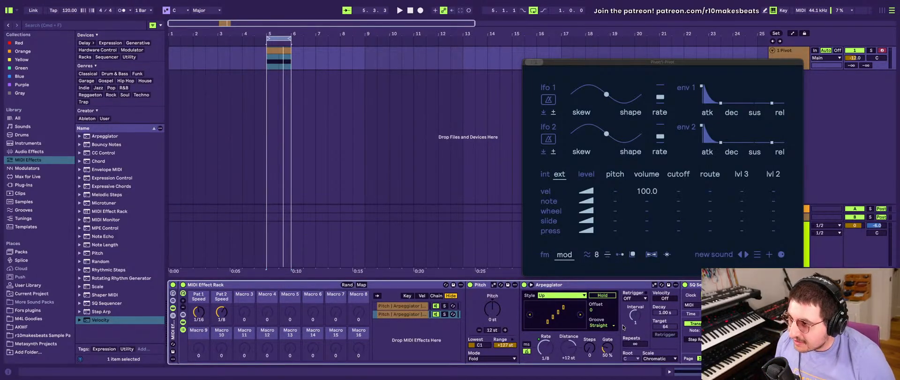
- Compare the devices of the rack's two chains, play the loop and examine the octave steps in the first chain's SQ Sequencer
{"action": "left_click", "coordinate": [400, 306]}
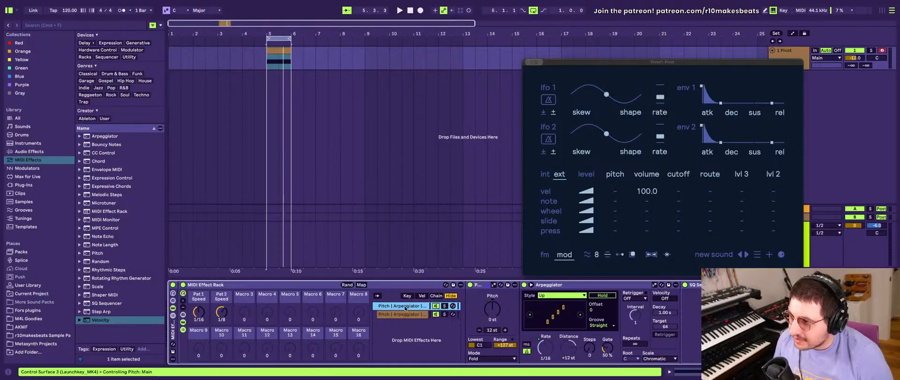
{"action": "left_click", "coordinate": [406, 315]}
{"action": "left_click", "coordinate": [406, 307]}
{"action": "left_click", "coordinate": [405, 314]}
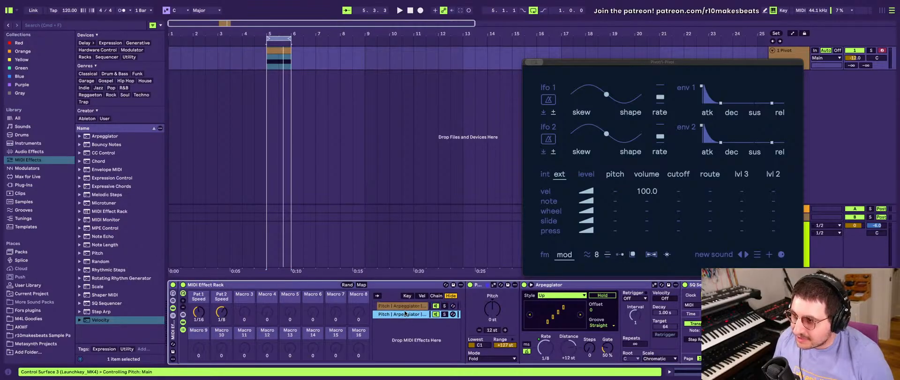
{"action": "left_click", "coordinate": [402, 306]}
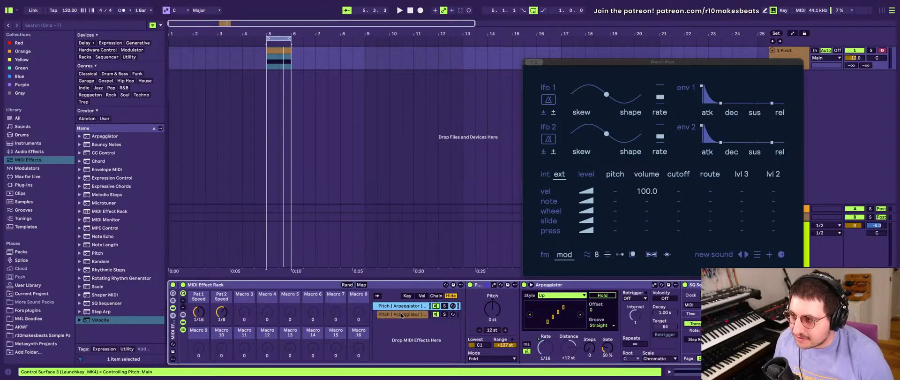
{"action": "left_click", "coordinate": [403, 314]}
{"action": "left_click", "coordinate": [402, 306]}
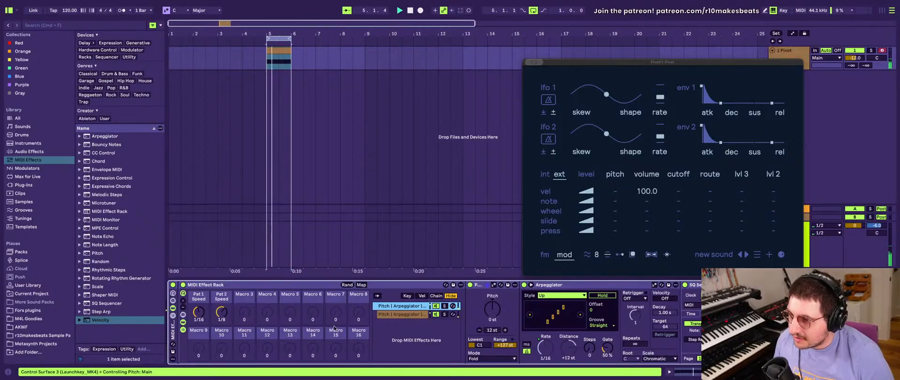
{"action": "scroll", "coordinate": [553, 309], "scroll_direction": "right", "scroll_amount": 10}
{"action": "scroll", "coordinate": [553, 309], "scroll_direction": "right", "scroll_amount": 8}
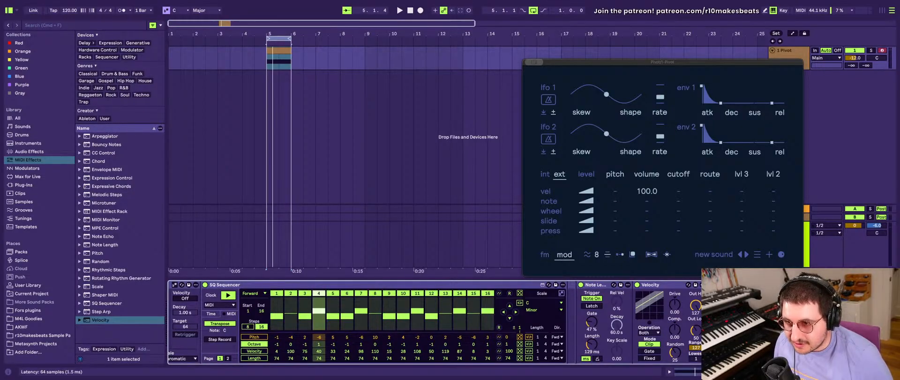
- Raise the Pivot track volume to -7.0 dB and switch the Pivot instrument to its fm page
{"action": "left_click", "coordinate": [768, 263]}
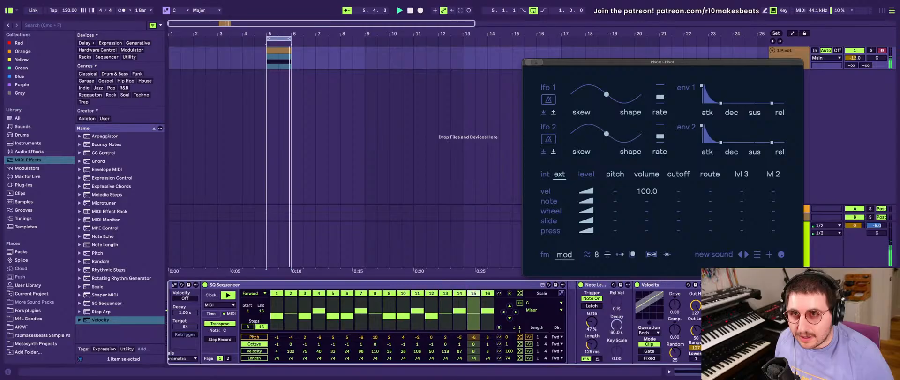
{"action": "left_click_drag", "start_coordinate": [853, 58], "coordinate": [854, 50]}
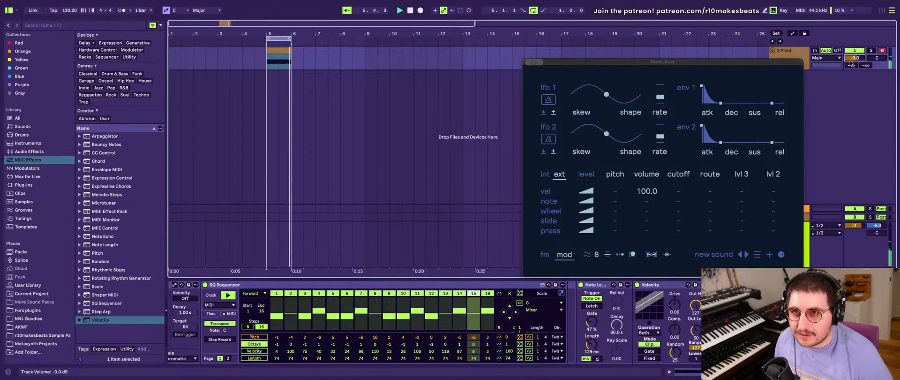
{"action": "key", "text": "Up"}
{"action": "key", "text": "Up"}
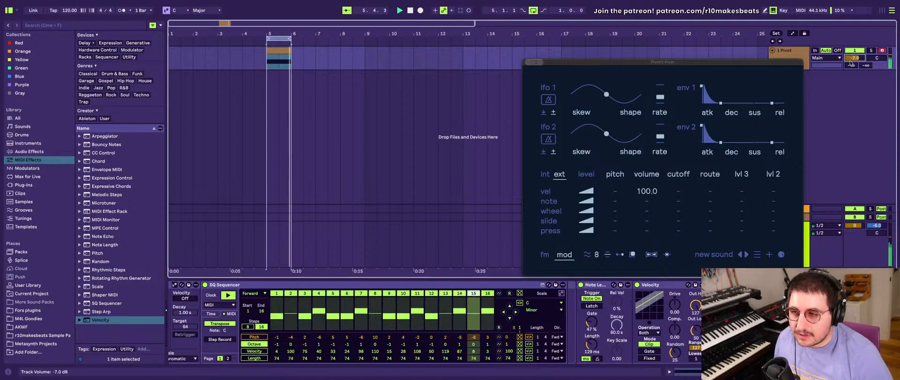
{"action": "left_click", "coordinate": [545, 254]}
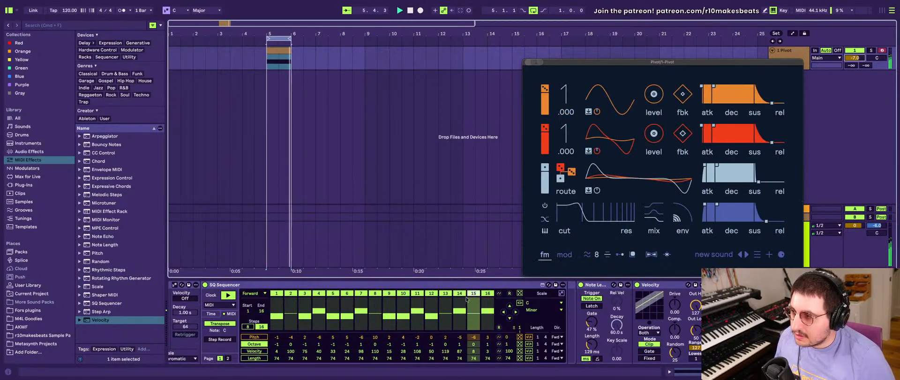
- Review the speed macros and first chain, and examine the pitch steps in its SQ Sequencer while playing the loop
{"action": "scroll", "coordinate": [466, 298], "scroll_direction": "left", "scroll_amount": 10}
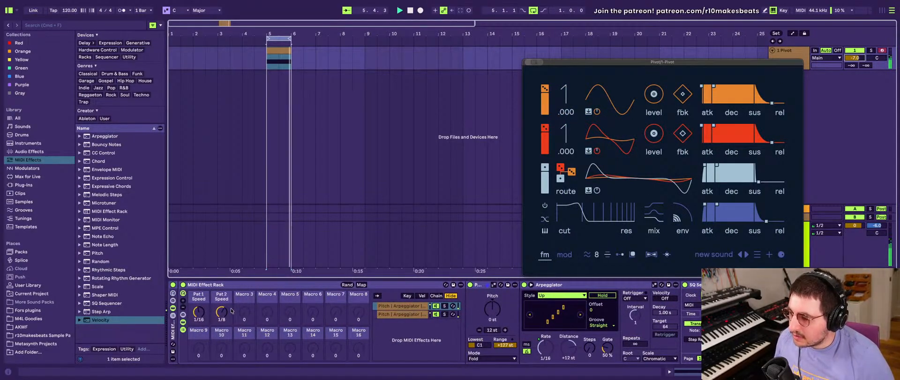
{"action": "scroll", "coordinate": [443, 334], "scroll_direction": "right", "scroll_amount": 10}
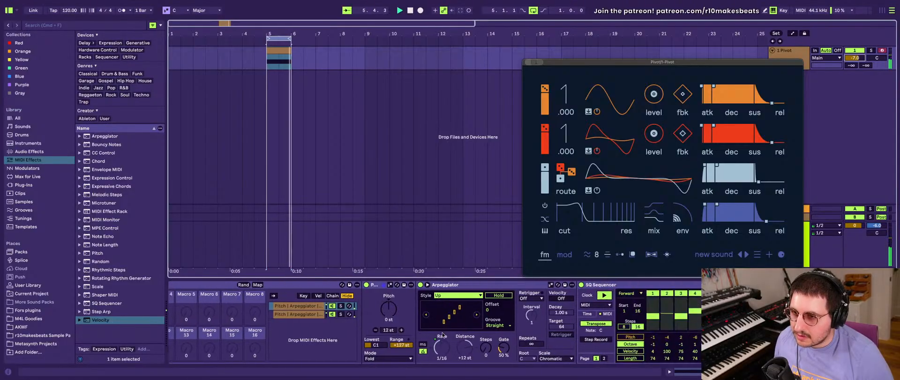
{"action": "scroll", "coordinate": [442, 335], "scroll_direction": "left", "scroll_amount": 10}
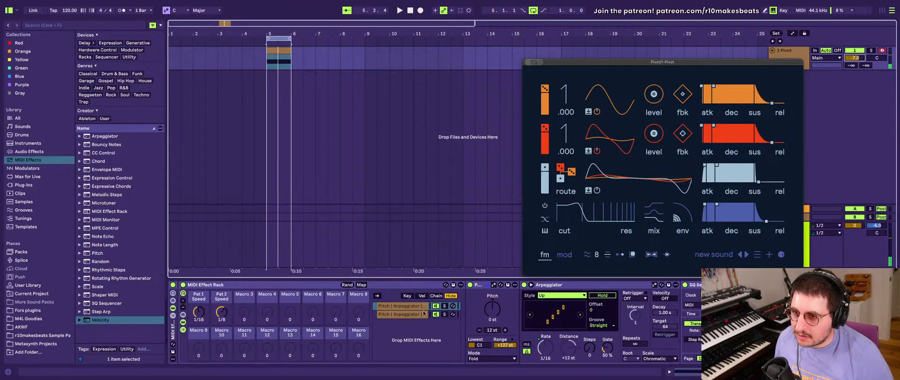
{"action": "left_click", "coordinate": [693, 284]}
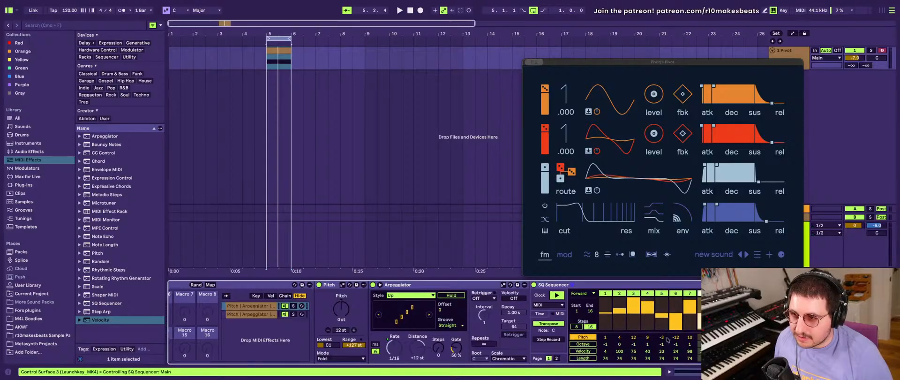
{"action": "key", "text": "space"}
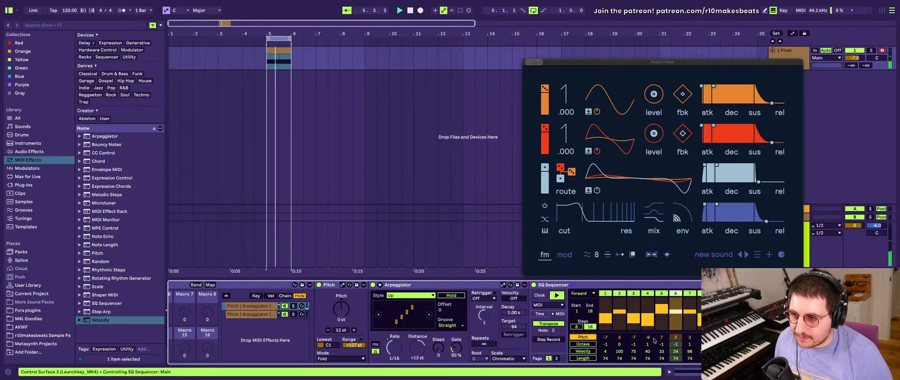
{"action": "scroll", "coordinate": [654, 341], "scroll_direction": "right", "scroll_amount": 5}
{"action": "scroll", "coordinate": [654, 341], "scroll_direction": "right", "scroll_amount": 3}
{"action": "scroll", "coordinate": [654, 341], "scroll_direction": "left", "scroll_amount": 5}
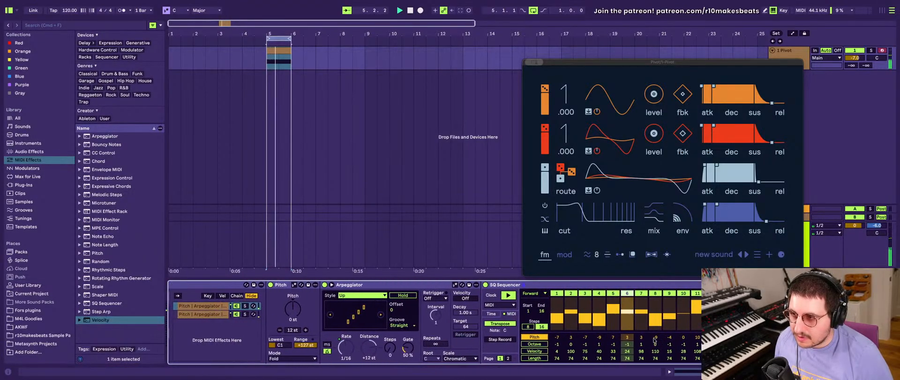
- Map the control beside the step on/off row in the first chain's SQ Sequencer to Macro 3
{"action": "scroll", "coordinate": [654, 341], "scroll_direction": "right", "scroll_amount": 2}
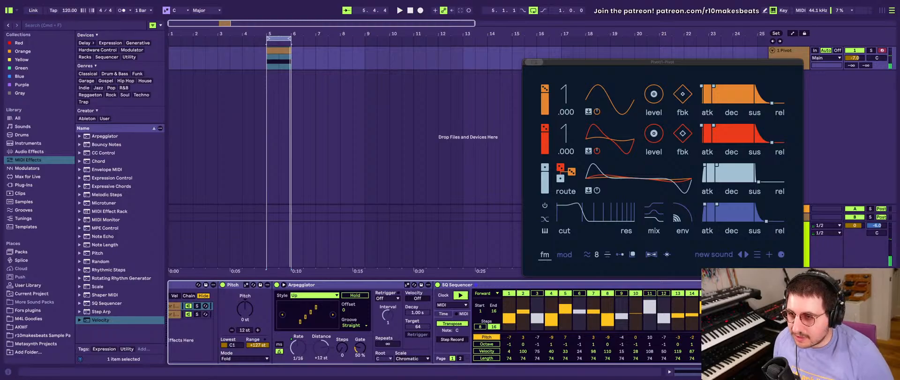
{"action": "right_click", "coordinate": [745, 299]}
{"action": "left_click", "coordinate": [746, 300]}
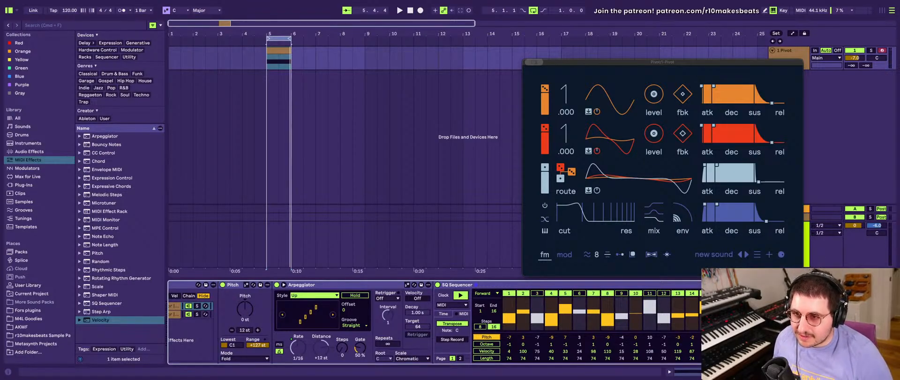
{"action": "right_click", "coordinate": [748, 302]}
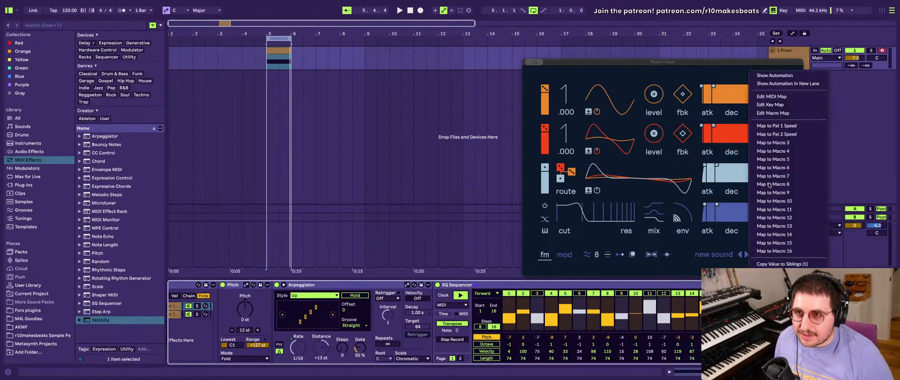
{"action": "left_click", "coordinate": [774, 142]}
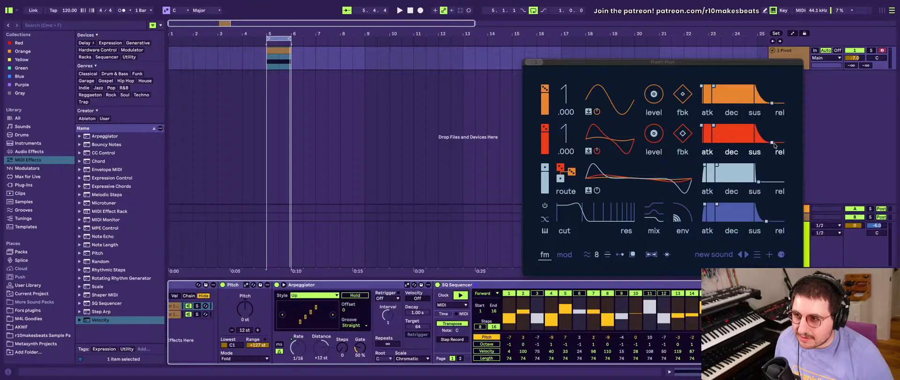
- Try the RandSteps macro, and unmap the first chain's SQ Sequencer step randomize control from it
{"action": "scroll", "coordinate": [424, 330], "scroll_direction": "left", "scroll_amount": 5}
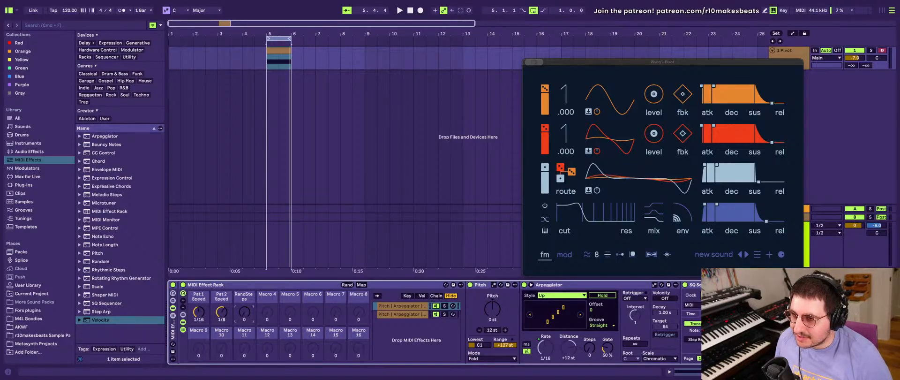
{"action": "left_click_drag", "start_coordinate": [244, 312], "coordinate": [244, 281]}
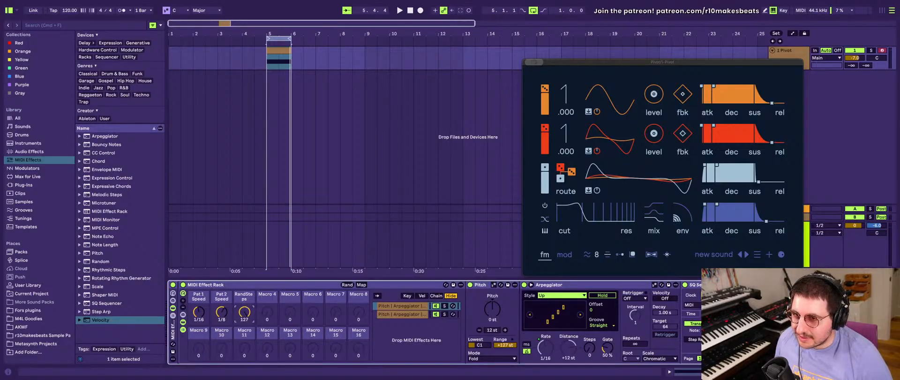
{"action": "right_click", "coordinate": [246, 311]}
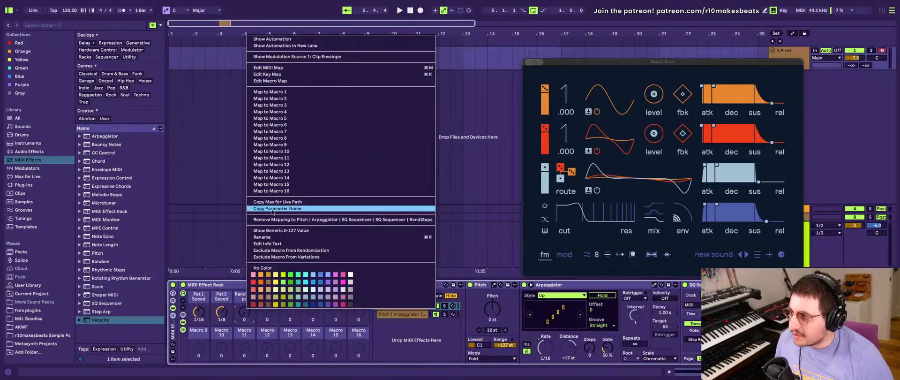
{"action": "left_click", "coordinate": [249, 321]}
{"action": "scroll", "coordinate": [249, 321], "scroll_direction": "right", "scroll_amount": 10}
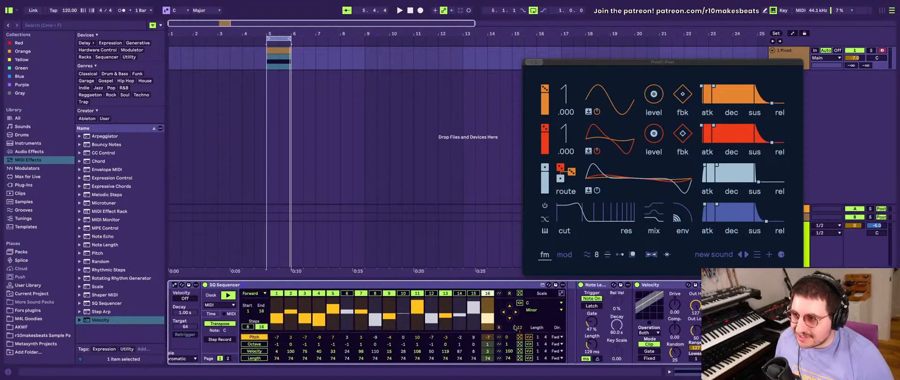
{"action": "right_click", "coordinate": [520, 295]}
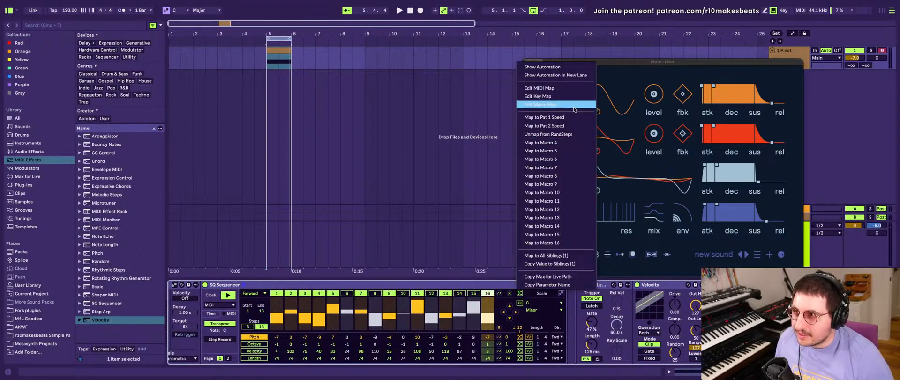
{"action": "left_click", "coordinate": [568, 133]}
{"action": "scroll", "coordinate": [417, 327], "scroll_direction": "left", "scroll_amount": 10}
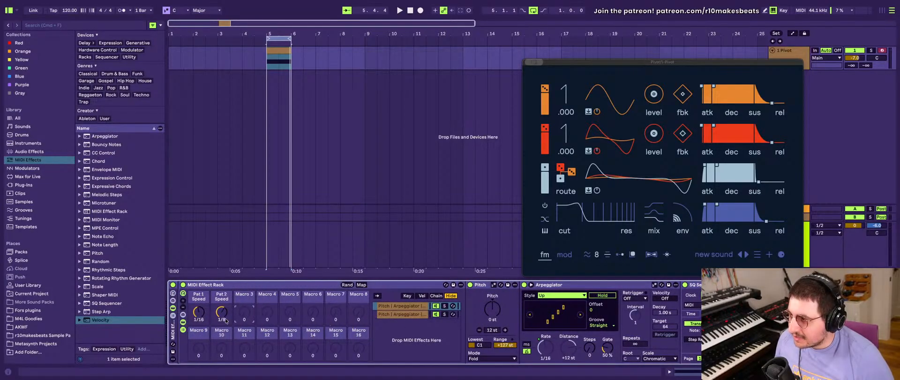
- Show the octave steps in the first chain's SQ Sequencer and map its all-steps octave value to Macro 9
{"action": "scroll", "coordinate": [467, 302], "scroll_direction": "right", "scroll_amount": 10}
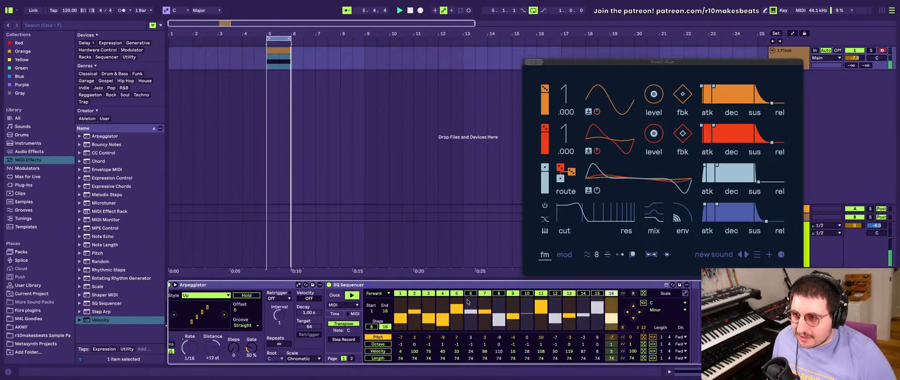
{"action": "scroll", "coordinate": [467, 302], "scroll_direction": "left", "scroll_amount": 4}
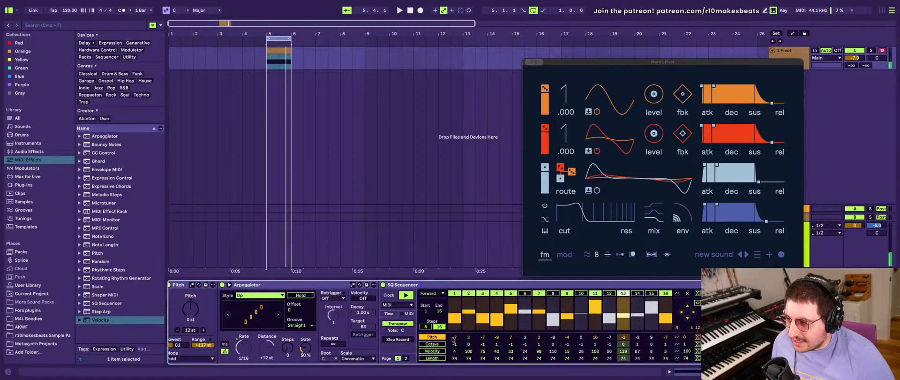
{"action": "left_click", "coordinate": [432, 343]}
{"action": "scroll", "coordinate": [448, 349], "scroll_direction": "left", "scroll_amount": 5}
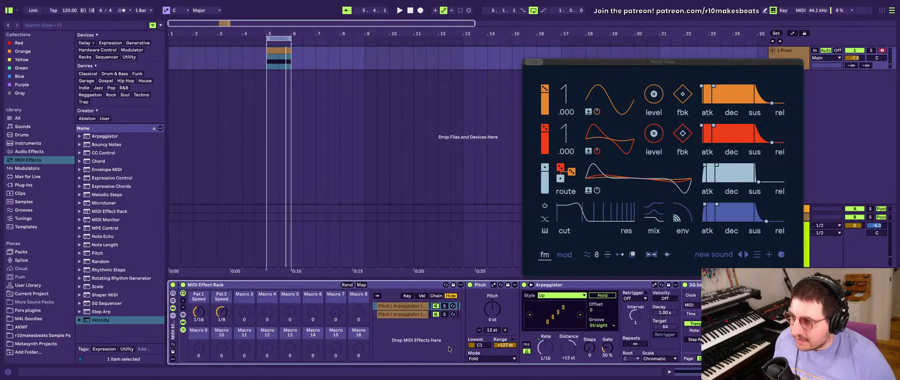
{"action": "scroll", "coordinate": [449, 348], "scroll_direction": "right", "scroll_amount": 6}
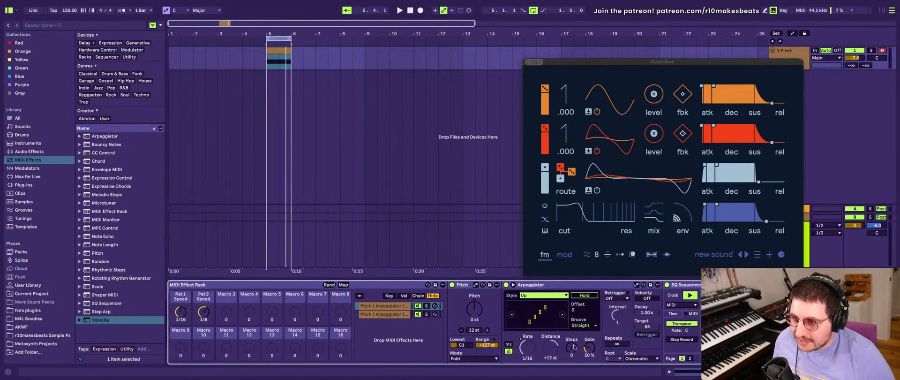
{"action": "right_click", "coordinate": [682, 345]}
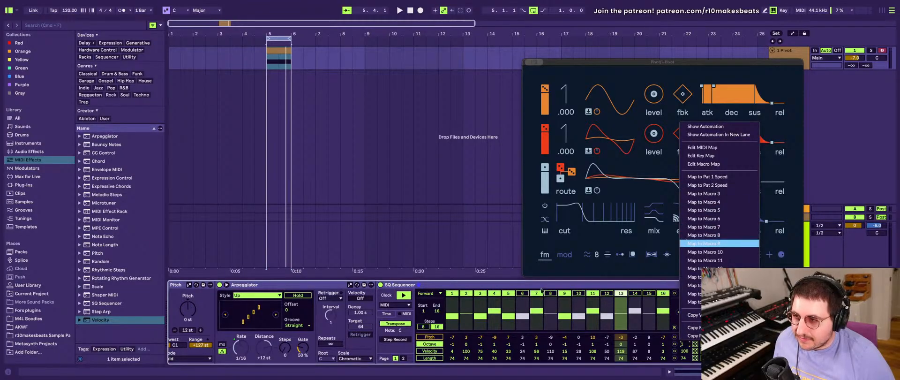
{"action": "left_click", "coordinate": [702, 244]}
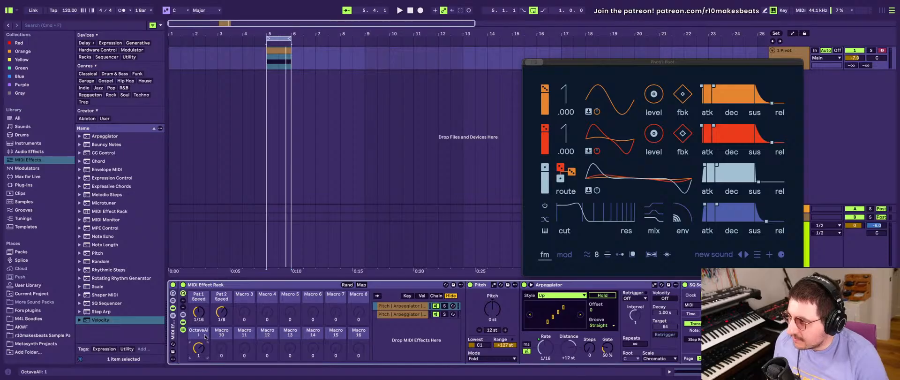
- Rename the macro controlling the first chain's octave as Pat 1 Oct
{"action": "key", "text": "super+r"}
{"action": "type", "text": "Pat 1 Oct"}
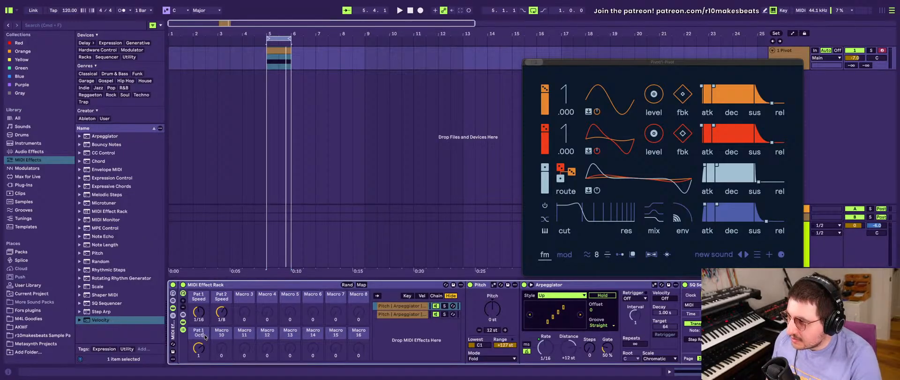
{"action": "key", "text": "Return"}
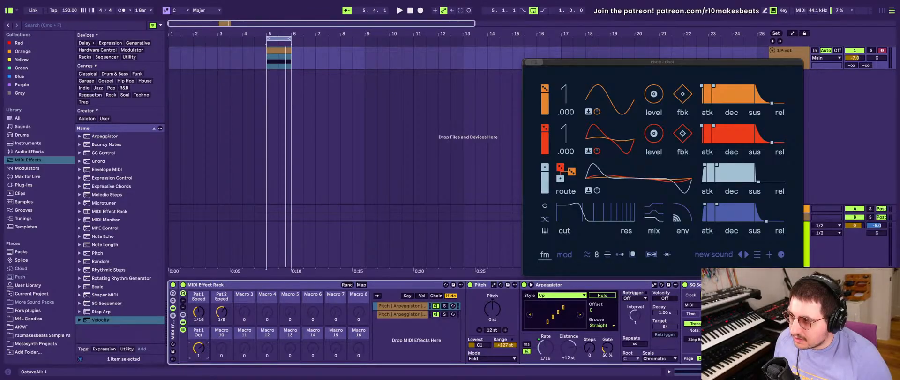
- Map the all-steps octave value of the second chain's SQ Sequencer to Macro 10
{"action": "scroll", "coordinate": [251, 347], "scroll_direction": "right", "scroll_amount": 8}
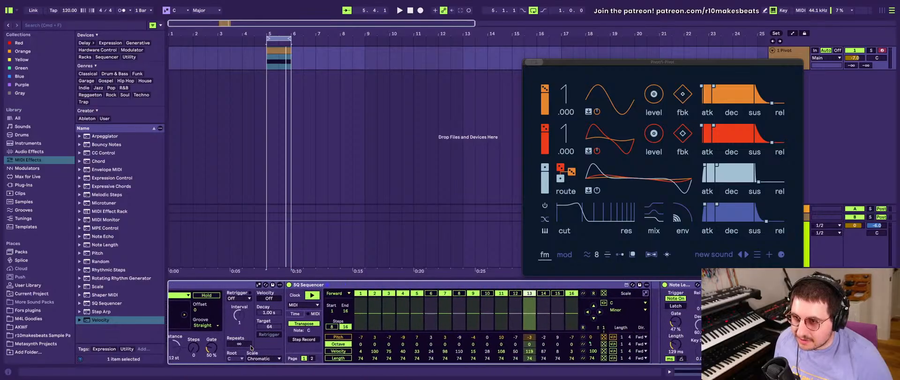
{"action": "scroll", "coordinate": [251, 348], "scroll_direction": "left", "scroll_amount": 8}
{"action": "scroll", "coordinate": [251, 347], "scroll_direction": "right", "scroll_amount": 8}
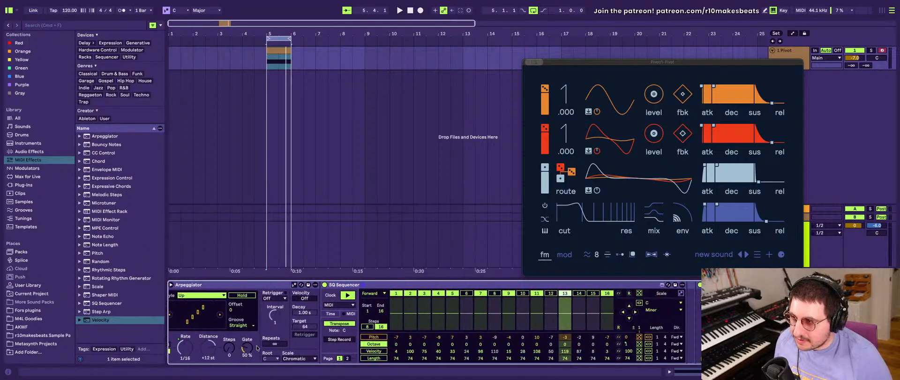
{"action": "scroll", "coordinate": [268, 307], "scroll_direction": "left", "scroll_amount": 8}
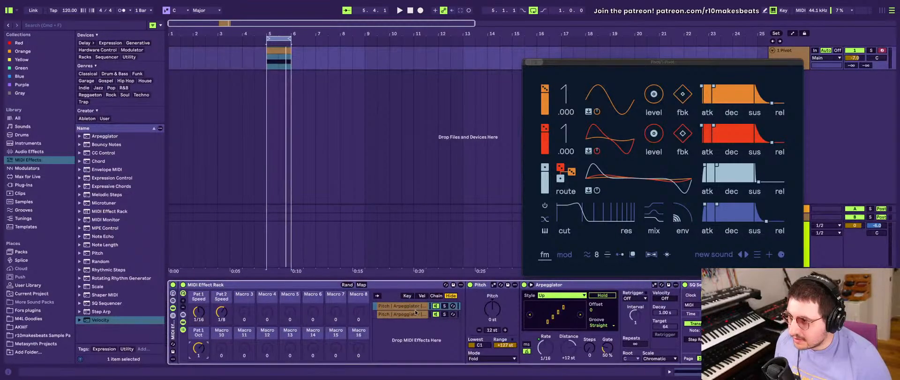
{"action": "scroll", "coordinate": [631, 362], "scroll_direction": "right", "scroll_amount": 8}
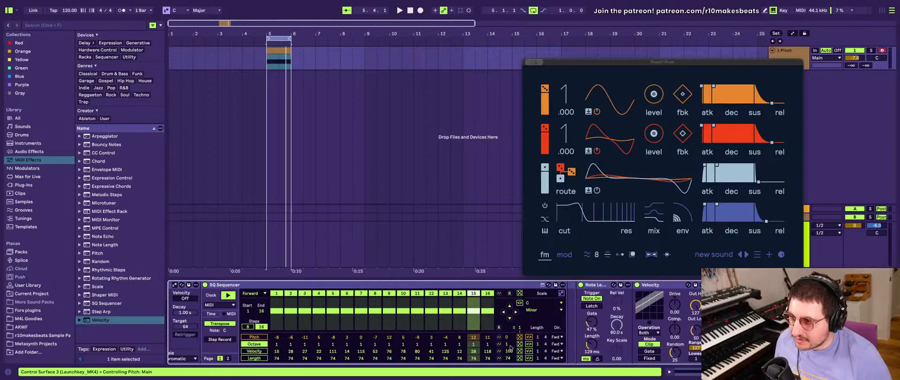
{"action": "right_click", "coordinate": [509, 344]}
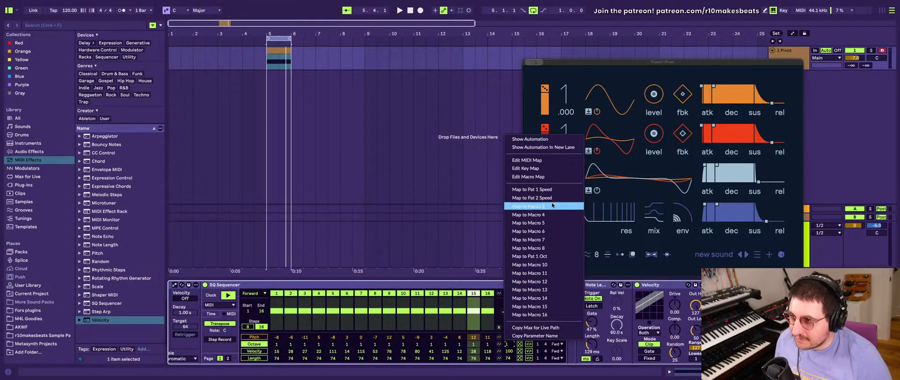
{"action": "left_click", "coordinate": [546, 265]}
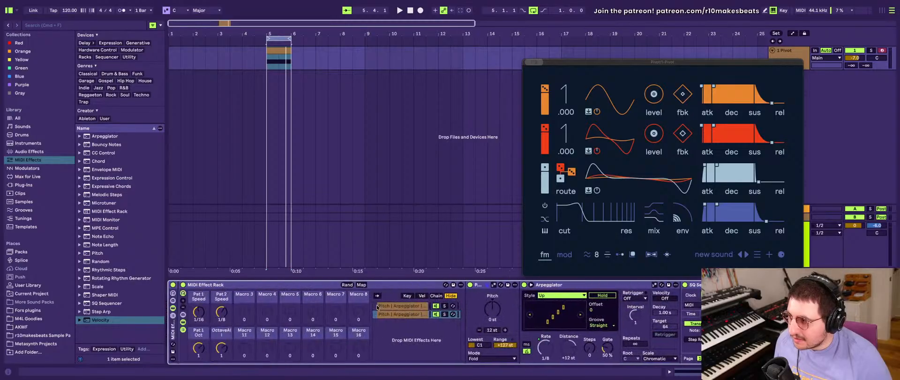
- Rename the macro controlling the second chain's octave as Pat 2 Oct
{"action": "left_click", "coordinate": [217, 335]}
{"action": "key", "text": "super+r"}
{"action": "type", "text": "Pa"}
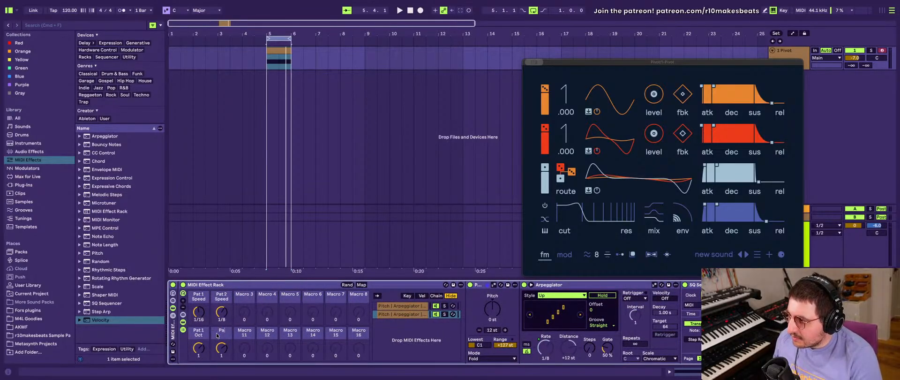
{"action": "type", "text": "t 2 Oct"}
{"action": "key", "text": "Return"}
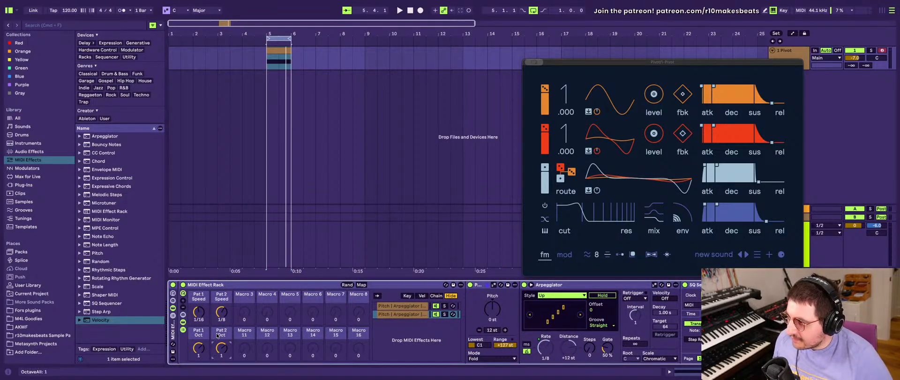
- Play the loop while trying the Pat 2 Oct macro, and set it to 2
{"action": "left_click_drag", "start_coordinate": [218, 346], "coordinate": [218, 352]}
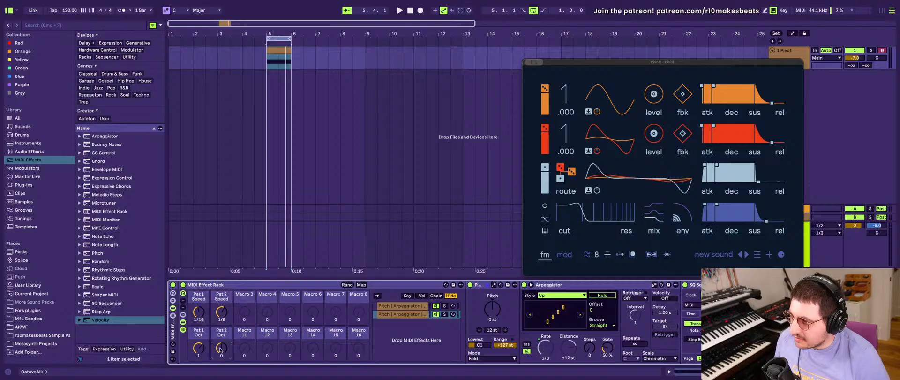
{"action": "key", "text": "space"}
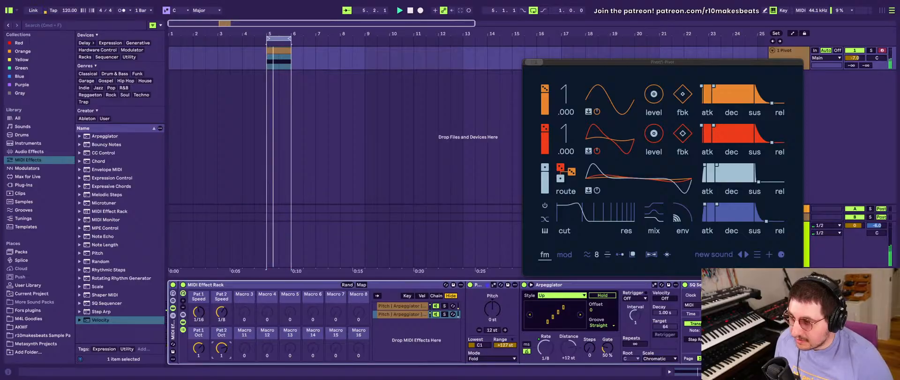
{"action": "left_click_drag", "start_coordinate": [222, 348], "coordinate": [221, 338]}
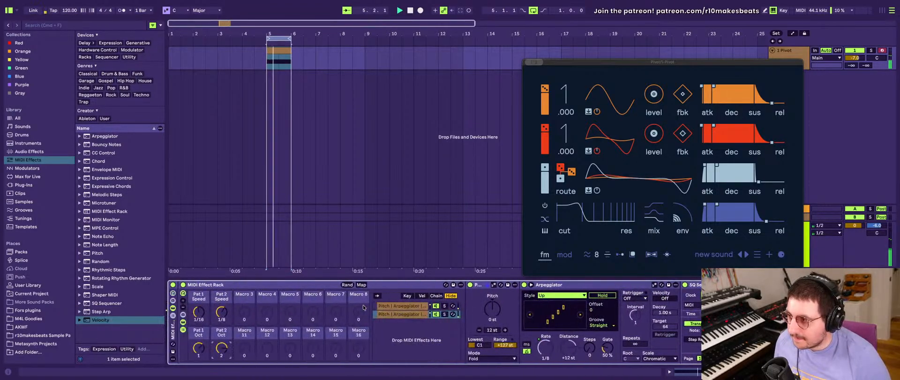
- Set all velocity steps in the second chain's SQ Sequencer to 102 and randomize the velocity row
{"action": "scroll", "coordinate": [363, 307], "scroll_direction": "right", "scroll_amount": 8}
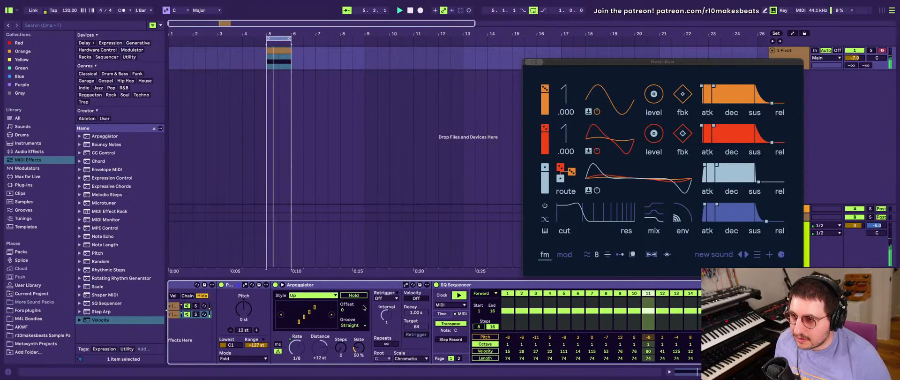
{"action": "scroll", "coordinate": [363, 307], "scroll_direction": "right", "scroll_amount": 3}
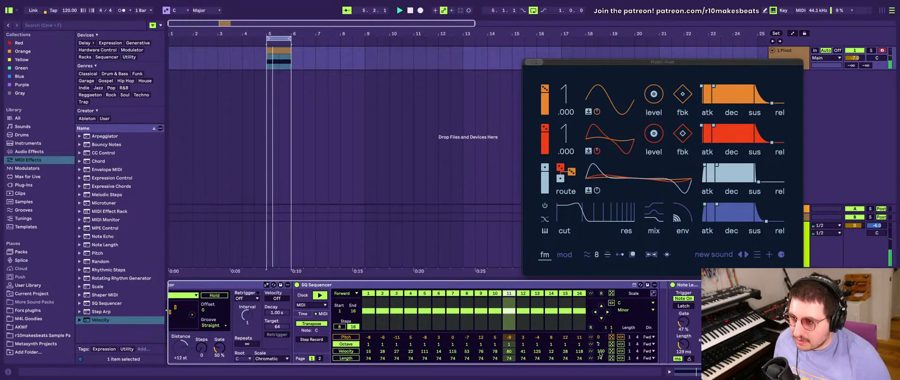
{"action": "mouse_move", "coordinate": [603, 352]}
{"action": "left_mouse_down"}
{"action": "mouse_move", "coordinate": [602, 342]}
{"action": "mouse_move", "coordinate": [602, 351]}
{"action": "left_mouse_up"}
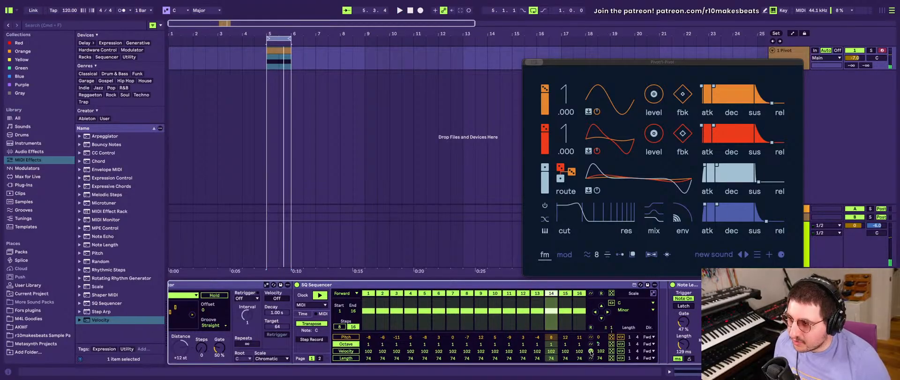
{"action": "left_click", "coordinate": [611, 351]}
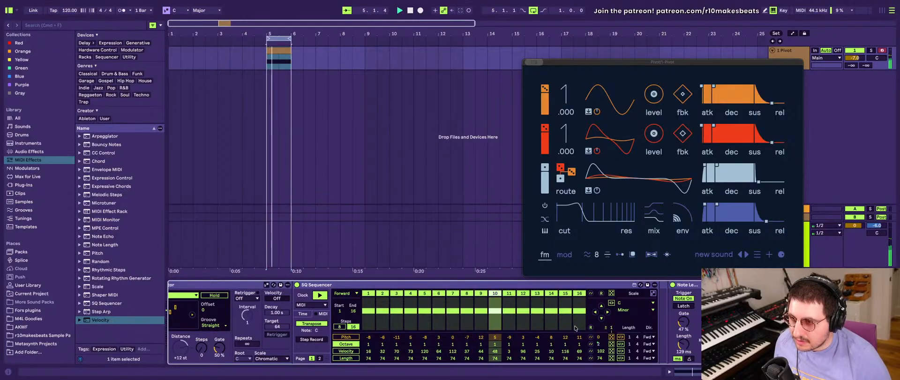
- Set the pitch of all steps in the second chain's SQ Sequencer to 0 with the all-steps pitch value
{"action": "scroll", "coordinate": [575, 328], "scroll_direction": "left", "scroll_amount": 5}
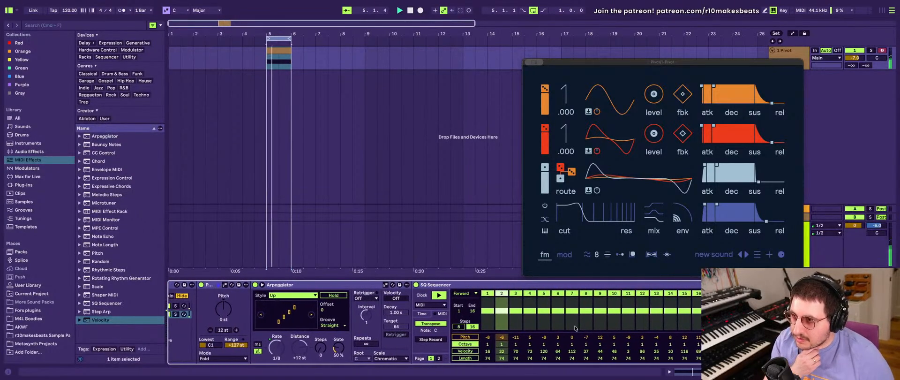
{"action": "scroll", "coordinate": [515, 314], "scroll_direction": "right", "scroll_amount": 1}
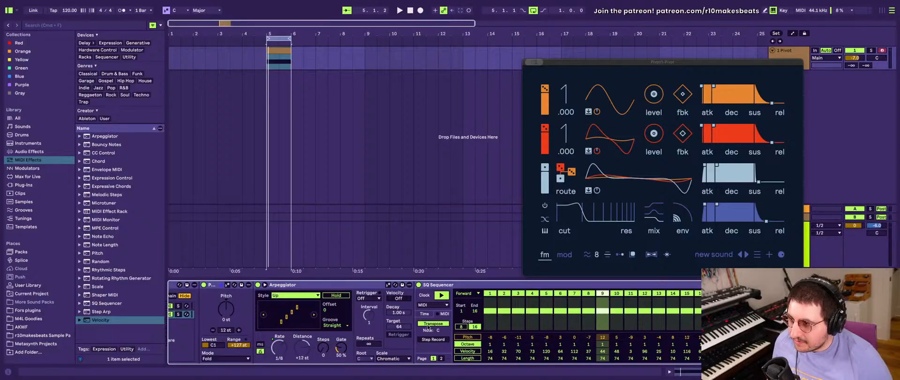
{"action": "scroll", "coordinate": [412, 338], "scroll_direction": "left", "scroll_amount": 10}
{"action": "scroll", "coordinate": [412, 338], "scroll_direction": "right", "scroll_amount": 15}
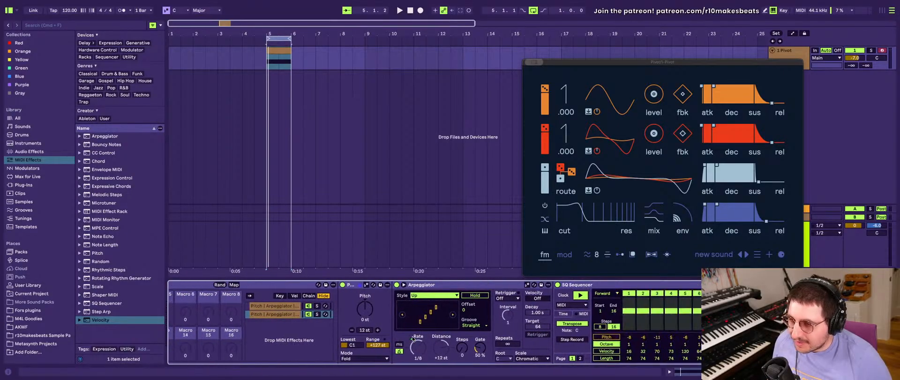
{"action": "scroll", "coordinate": [413, 338], "scroll_direction": "left", "scroll_amount": 1}
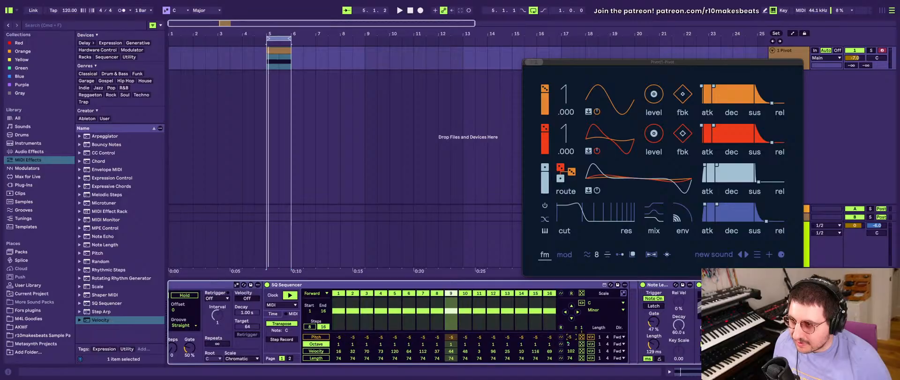
{"action": "left_click_drag", "start_coordinate": [568, 337], "coordinate": [568, 342]}
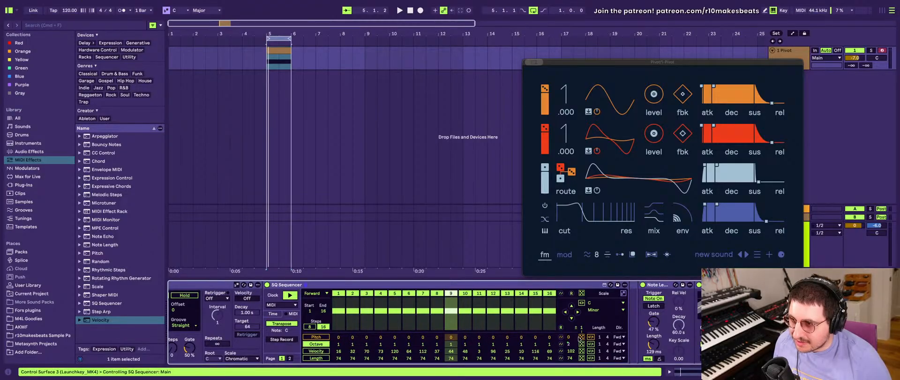
{"action": "scroll", "coordinate": [577, 337], "scroll_direction": "left", "scroll_amount": 15}
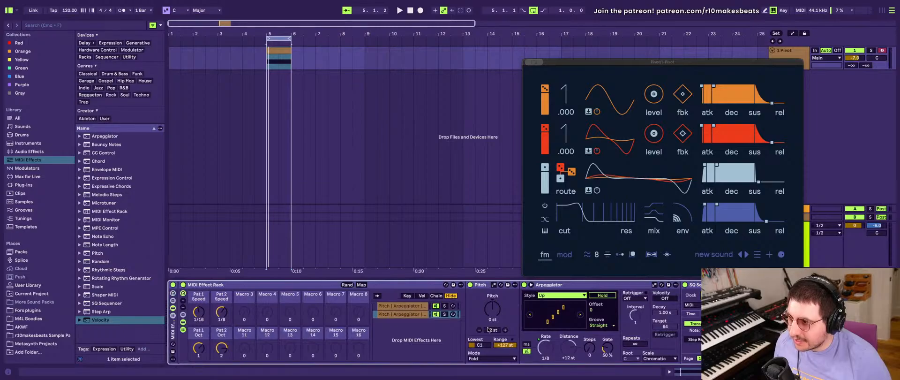
- Review the first chain's devices during playback, and map the Note Length device's time length to Macro 1 of the outer rack
{"action": "left_click", "coordinate": [386, 307]}
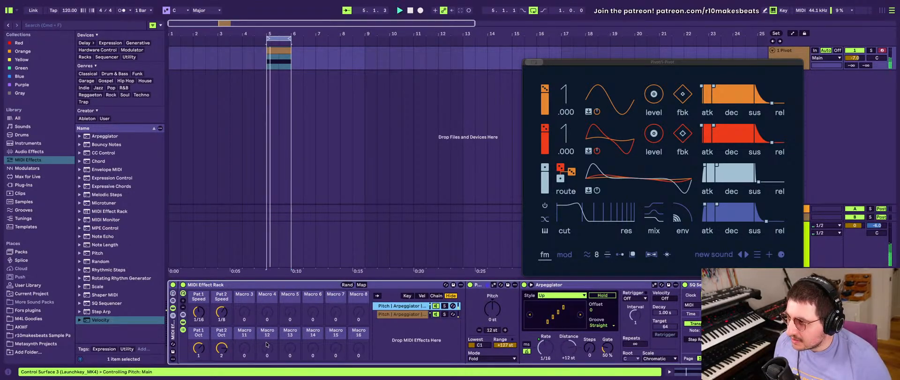
{"action": "scroll", "coordinate": [388, 344], "scroll_direction": "right", "scroll_amount": 10}
{"action": "scroll", "coordinate": [388, 344], "scroll_direction": "right", "scroll_amount": 5}
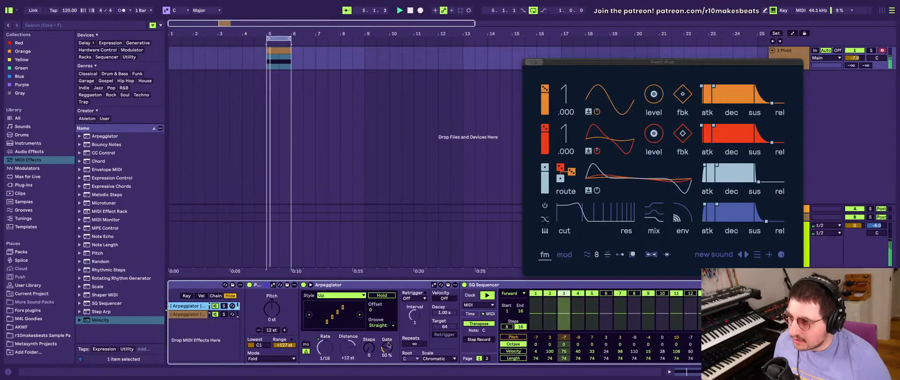
{"action": "scroll", "coordinate": [388, 344], "scroll_direction": "right", "scroll_amount": 7}
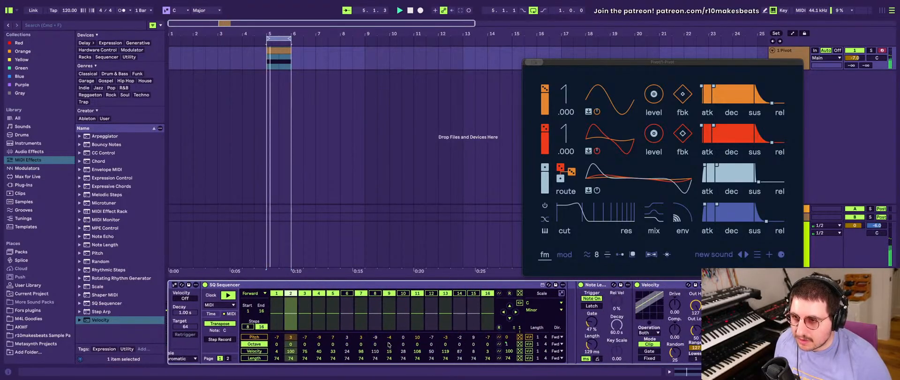
{"action": "scroll", "coordinate": [555, 317], "scroll_direction": "left", "scroll_amount": 20}
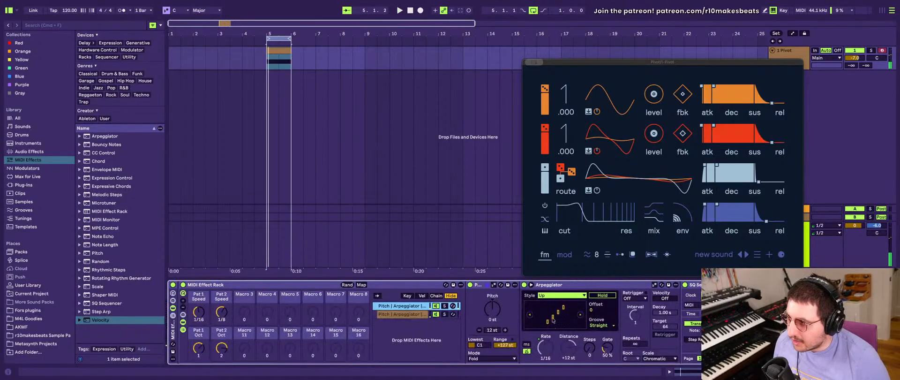
{"action": "scroll", "coordinate": [269, 318], "scroll_direction": "right", "scroll_amount": 15}
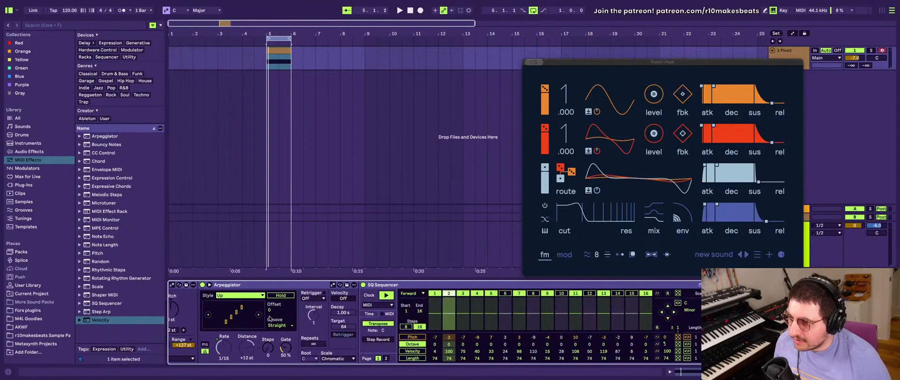
{"action": "scroll", "coordinate": [615, 338], "scroll_direction": "right", "scroll_amount": 4}
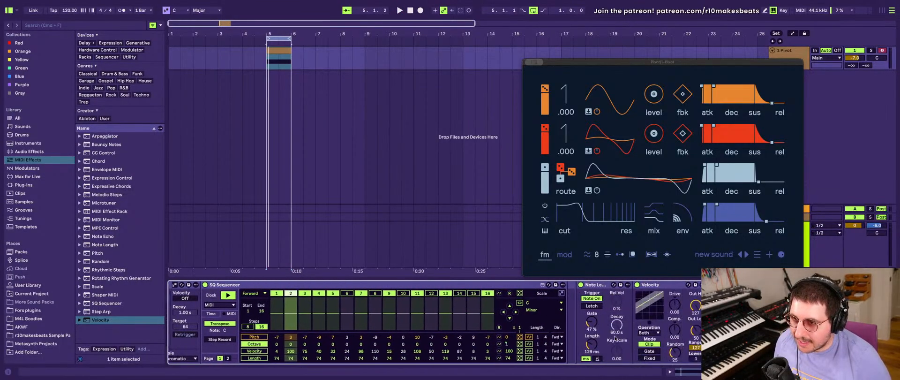
{"action": "right_click", "coordinate": [590, 343]}
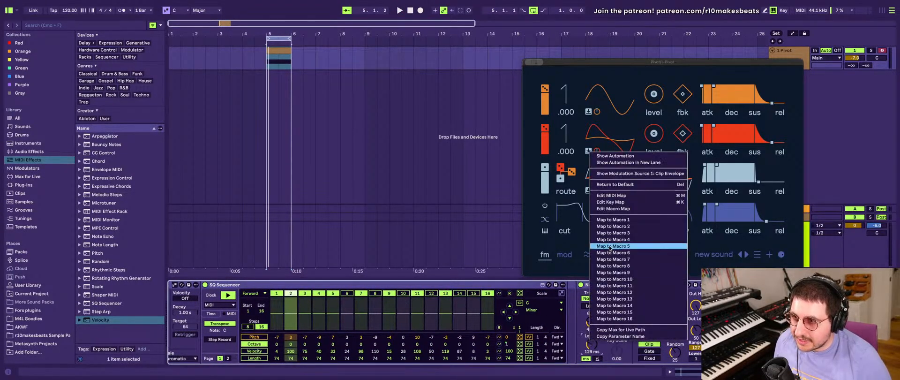
{"action": "left_click", "coordinate": [615, 220]}
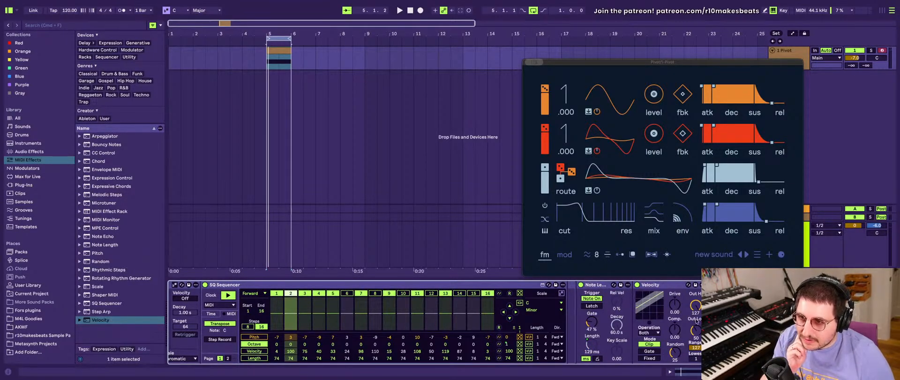
- Play the loop and set the outer rack's Time Length macro to about 377 ms
{"action": "scroll", "coordinate": [581, 319], "scroll_direction": "left", "scroll_amount": 8}
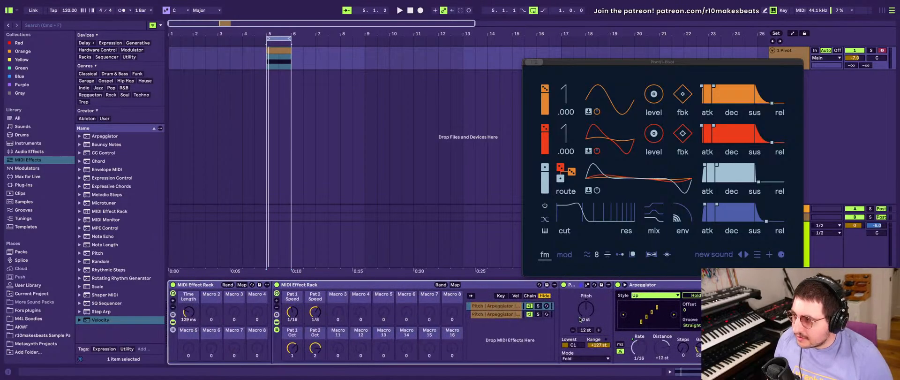
{"action": "mouse_move", "coordinate": [188, 311]}
{"action": "left_mouse_down"}
{"action": "mouse_move", "coordinate": [189, 325]}
{"action": "mouse_move", "coordinate": [188, 316]}
{"action": "left_mouse_up"}
{"action": "key", "text": "space"}
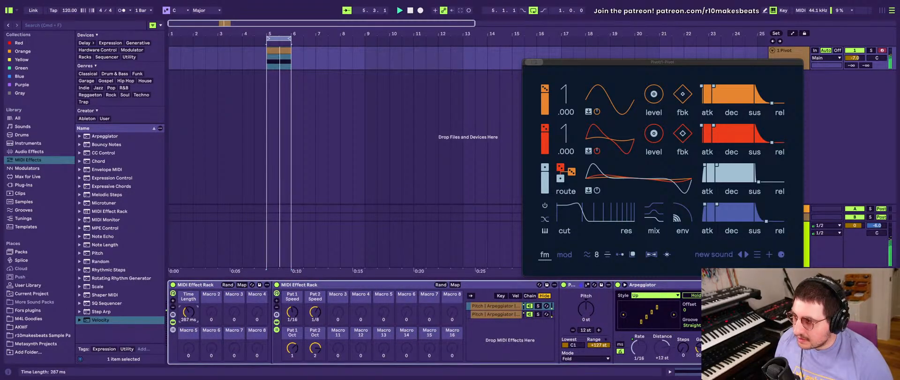
{"action": "scroll", "coordinate": [243, 321], "scroll_direction": "right", "scroll_amount": 20}
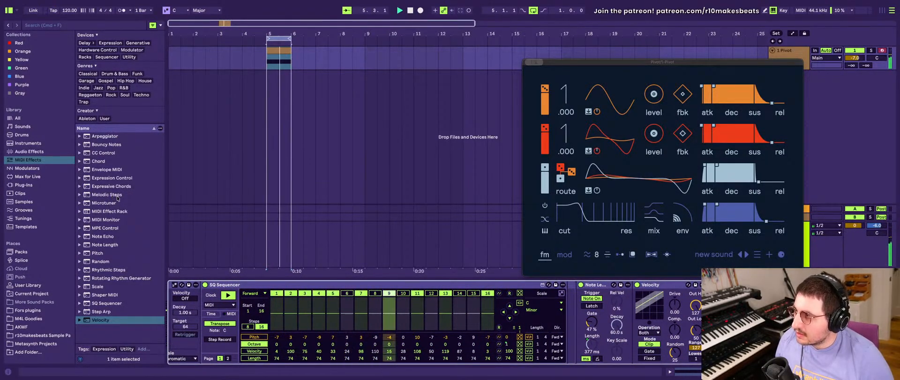
{"action": "left_click", "coordinate": [99, 160]}
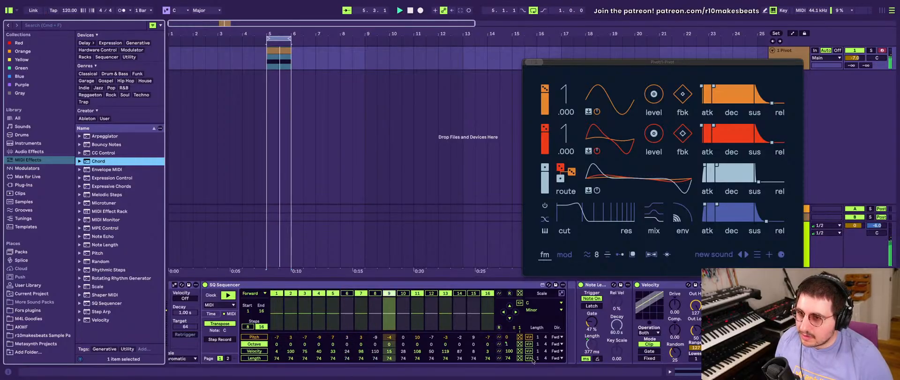
- Map the Velocity device's Random, Out Low and Out Hi to Macros 2, 3 and 4, and reduce the outer rack to four macros
{"action": "right_click", "coordinate": [694, 322]}
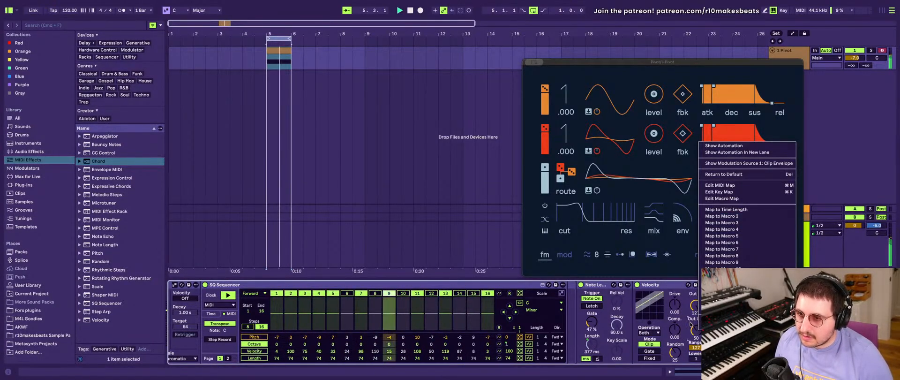
{"action": "left_click", "coordinate": [674, 355]}
{"action": "right_click", "coordinate": [675, 355]}
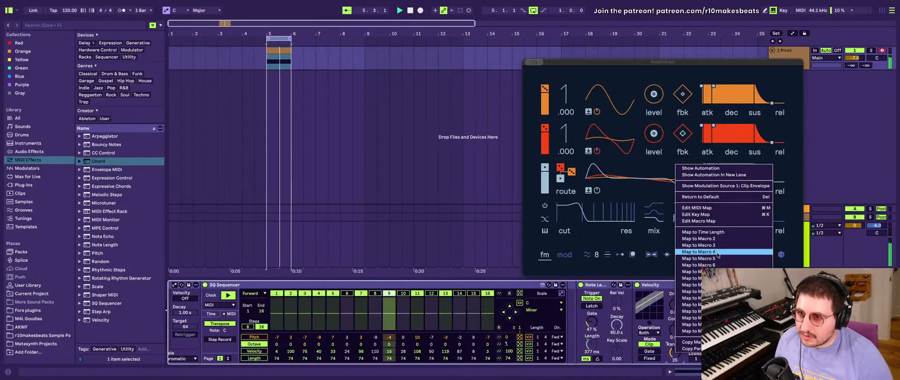
{"action": "left_click", "coordinate": [692, 238]}
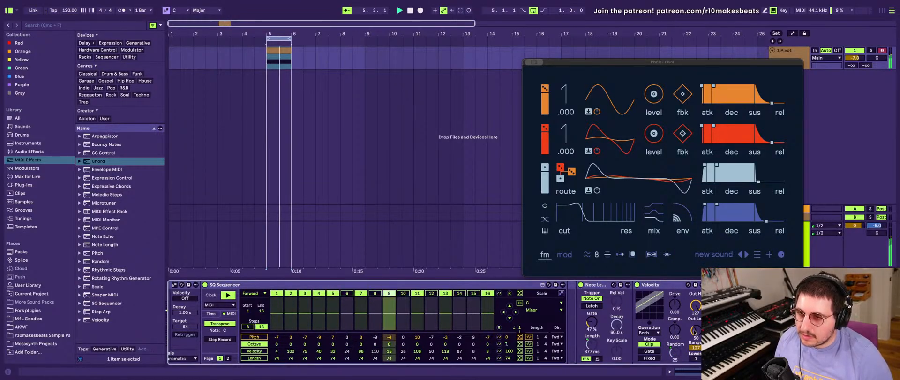
{"action": "right_click", "coordinate": [694, 306]}
{"action": "left_click", "coordinate": [724, 229]}
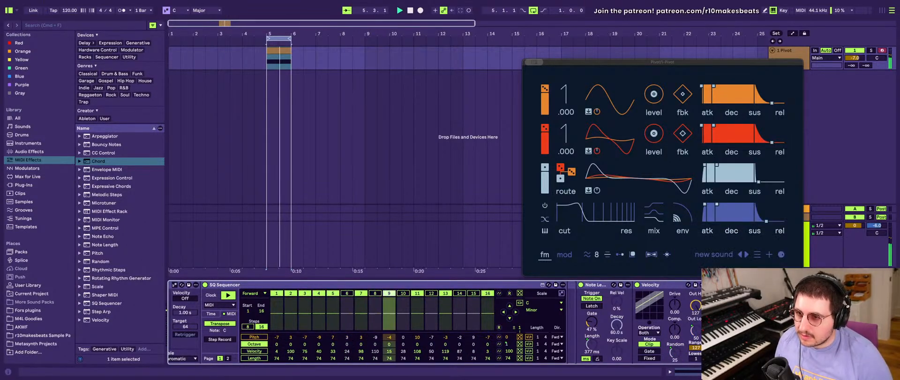
{"action": "right_click", "coordinate": [695, 306]}
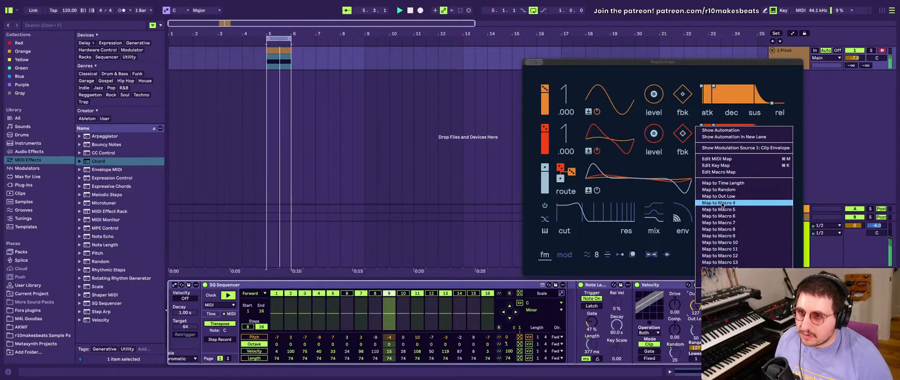
{"action": "left_click", "coordinate": [724, 205]}
{"action": "scroll", "coordinate": [644, 342], "scroll_direction": "left", "scroll_amount": 15}
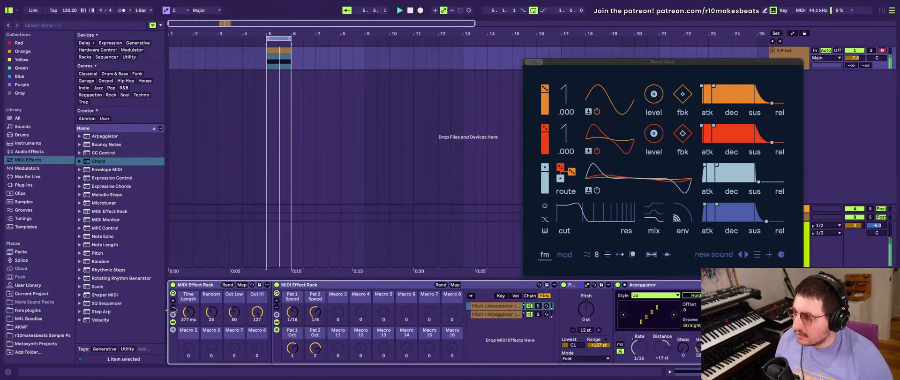
{"action": "left_click", "coordinate": [173, 308]}
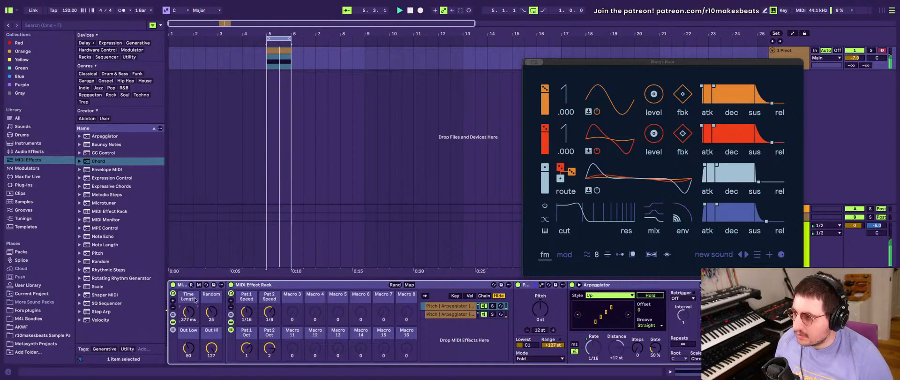
- Rename the outer rack's four macros as Note Length, Vel Random, Low Vel and Hi Vel
{"action": "key", "text": "ctrl+r"}
{"action": "type", "text": "MN"}
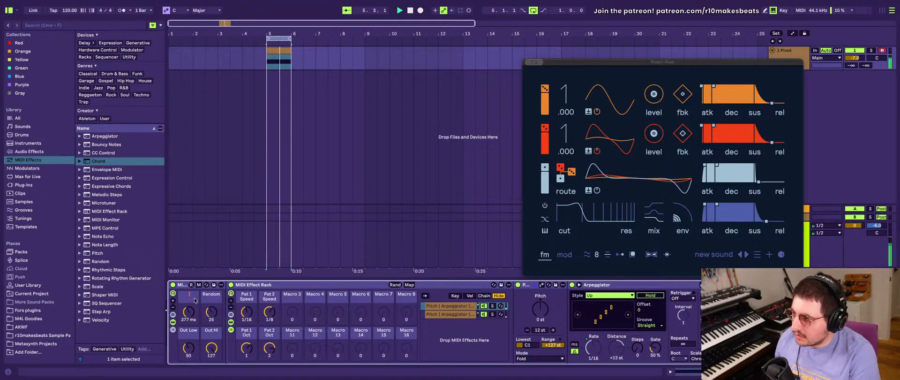
{"action": "type", "text": "te Length"}
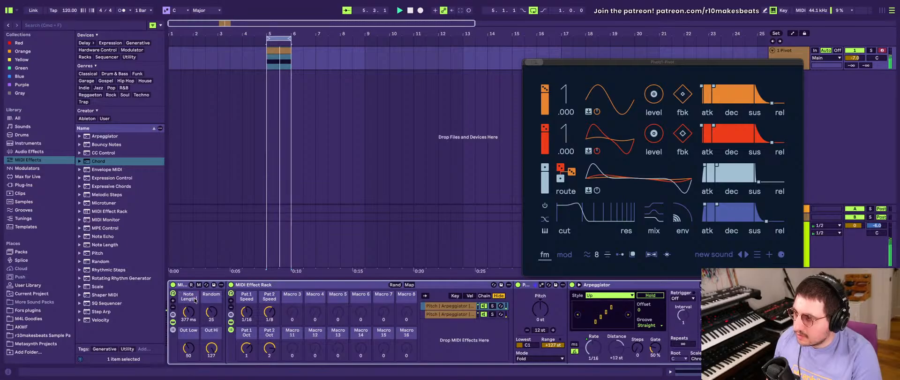
{"action": "key", "text": "Tab"}
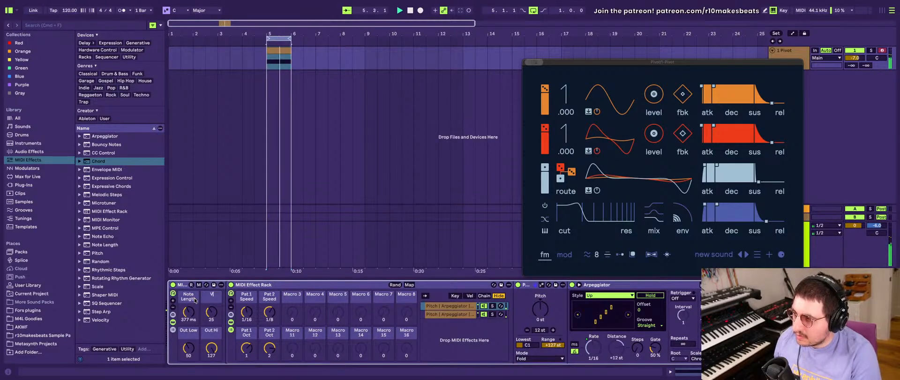
{"action": "type", "text": "Vel Random"}
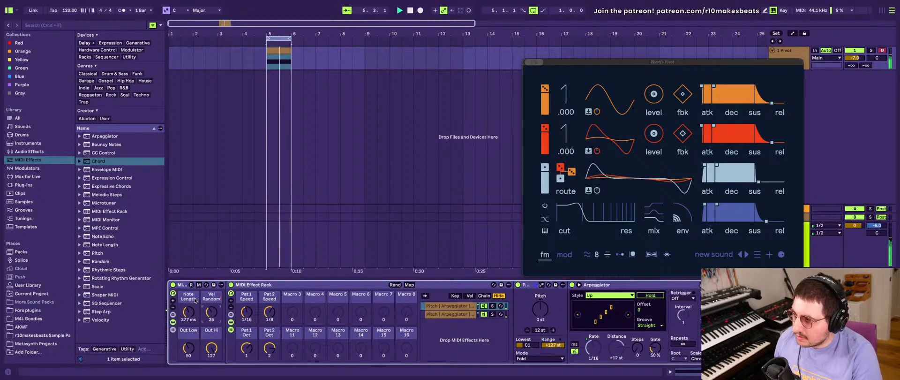
{"action": "left_click", "coordinate": [188, 332]}
{"action": "key", "text": "super+r"}
{"action": "type", "text": "V"}
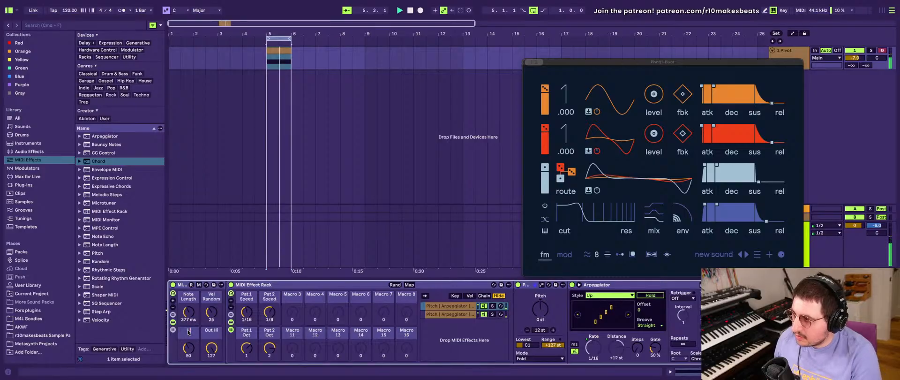
{"action": "type", "text": "ow Vel"}
{"action": "key", "text": "Tab"}
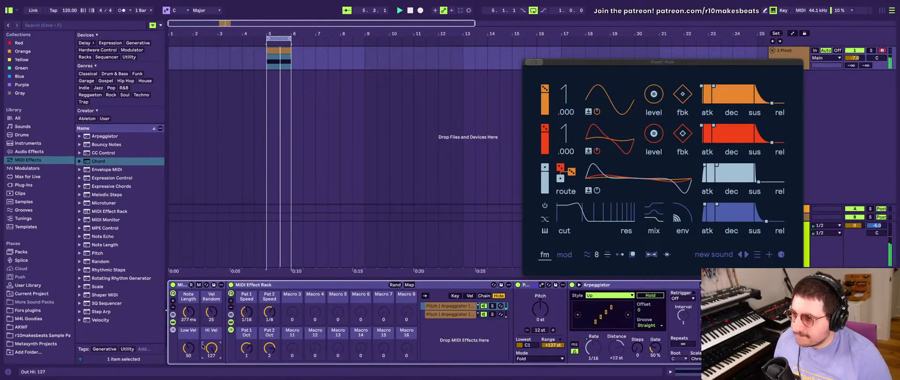
- Randomize the values of the outer rack's four macros while the loop plays
{"action": "scroll", "coordinate": [285, 337], "scroll_direction": "right", "scroll_amount": 10}
{"action": "scroll", "coordinate": [285, 337], "scroll_direction": "left", "scroll_amount": 10}
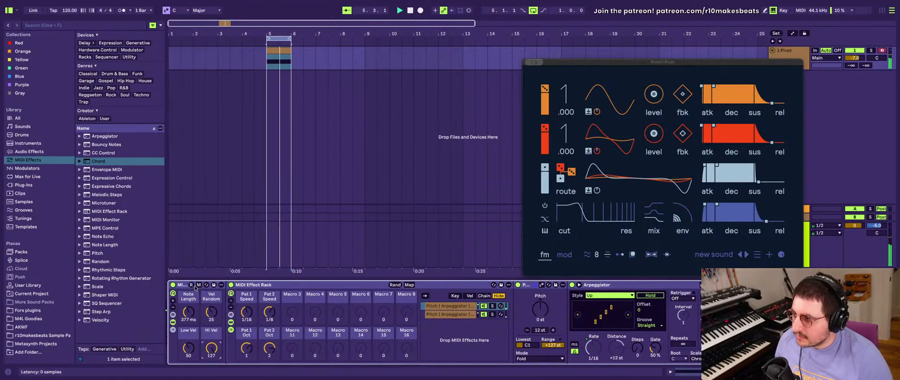
{"action": "left_click", "coordinate": [191, 285]}
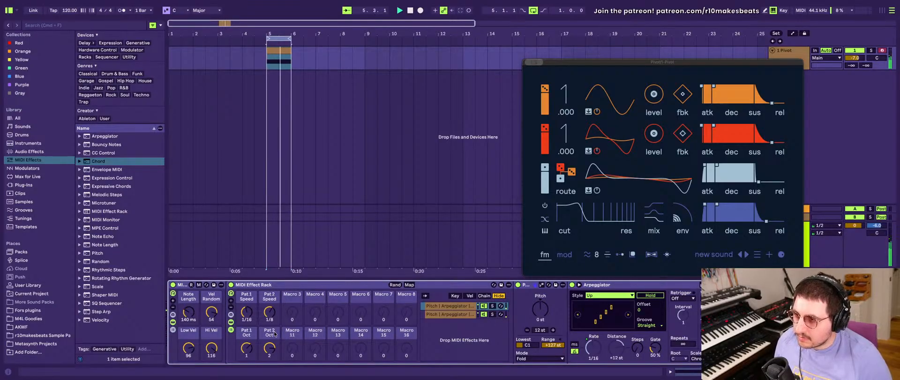
- Examine the devices in the first chain and the macros of both racks during playback, and stop the loop
{"action": "scroll", "coordinate": [274, 333], "scroll_direction": "down", "scroll_amount": 10}
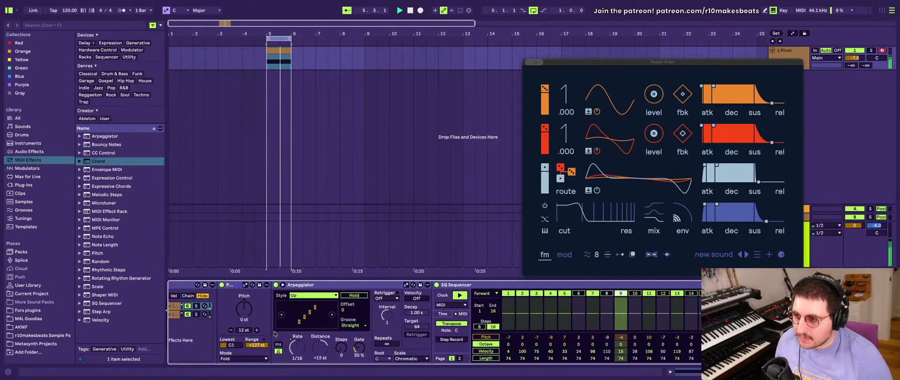
{"action": "scroll", "coordinate": [275, 333], "scroll_direction": "down", "scroll_amount": 10}
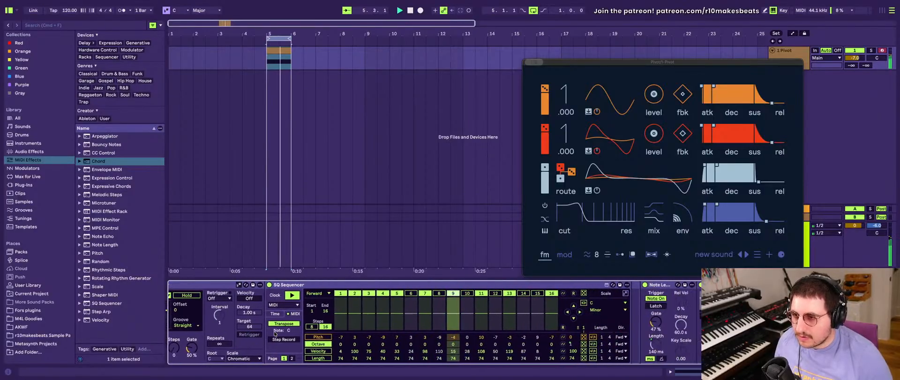
{"action": "scroll", "coordinate": [275, 333], "scroll_direction": "up", "scroll_amount": 5}
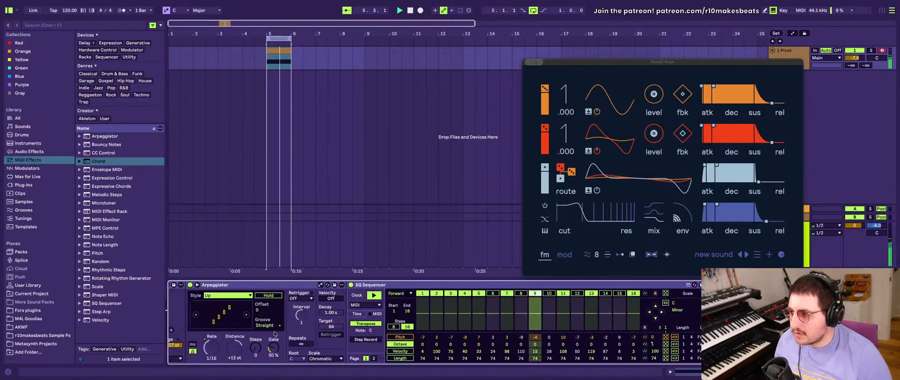
{"action": "scroll", "coordinate": [274, 334], "scroll_direction": "up", "scroll_amount": 10}
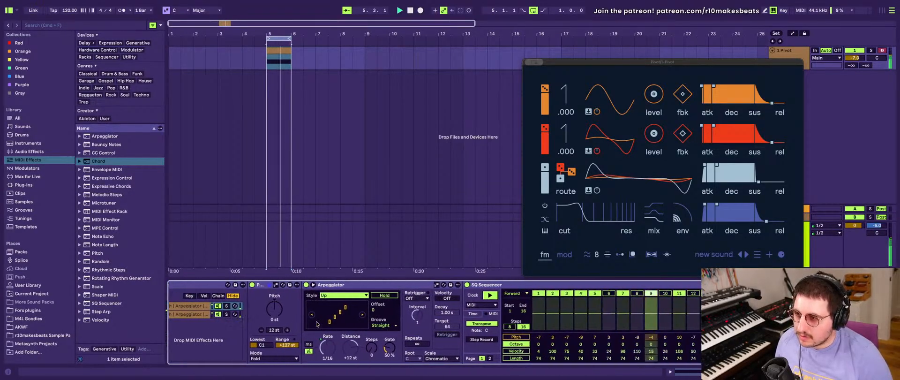
{"action": "scroll", "coordinate": [317, 323], "scroll_direction": "down", "scroll_amount": 5}
{"action": "scroll", "coordinate": [319, 323], "scroll_direction": "up", "scroll_amount": 12}
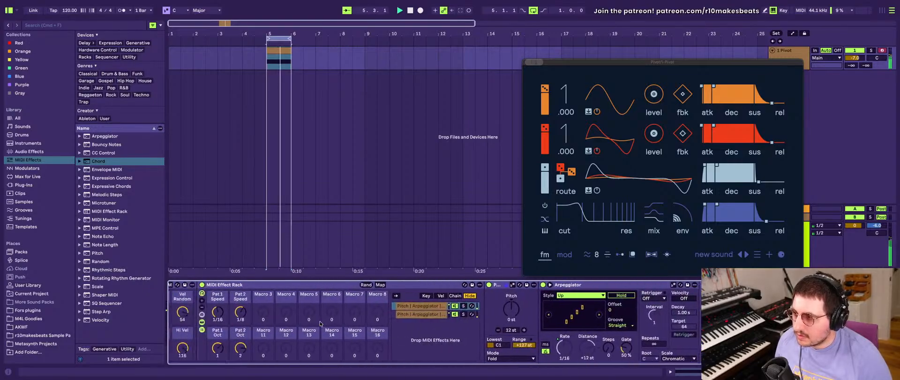
{"action": "scroll", "coordinate": [321, 324], "scroll_direction": "up", "scroll_amount": 3}
{"action": "scroll", "coordinate": [300, 320], "scroll_direction": "down", "scroll_amount": 6}
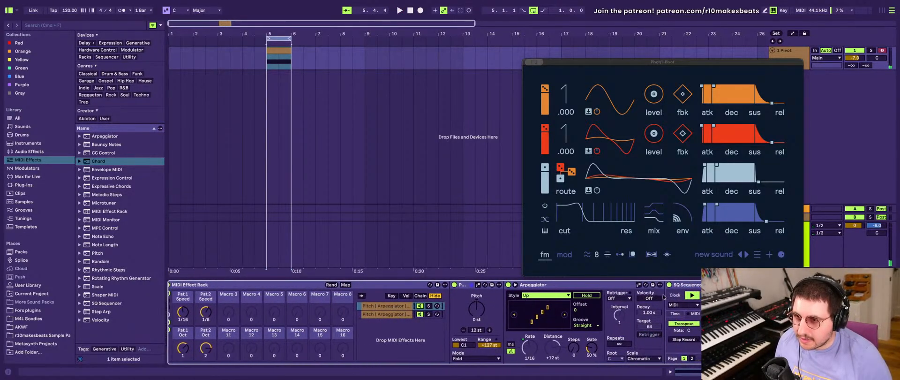
- Rename the inner rack's two chains as Pat 1 and Pat 2
{"action": "left_click", "coordinate": [392, 306]}
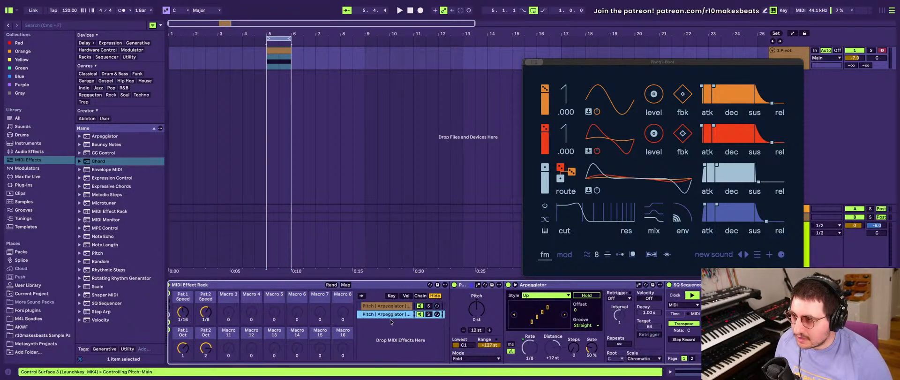
{"action": "key", "text": "super+r"}
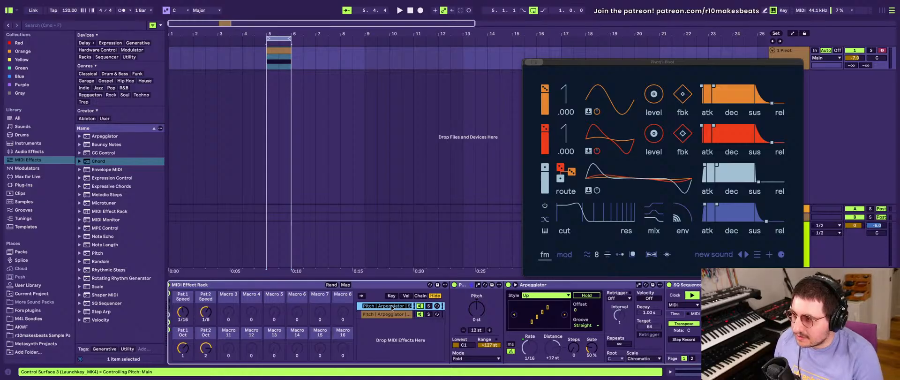
{"action": "type", "text": "(P"}
{"action": "type", "text": "Pat 1"}
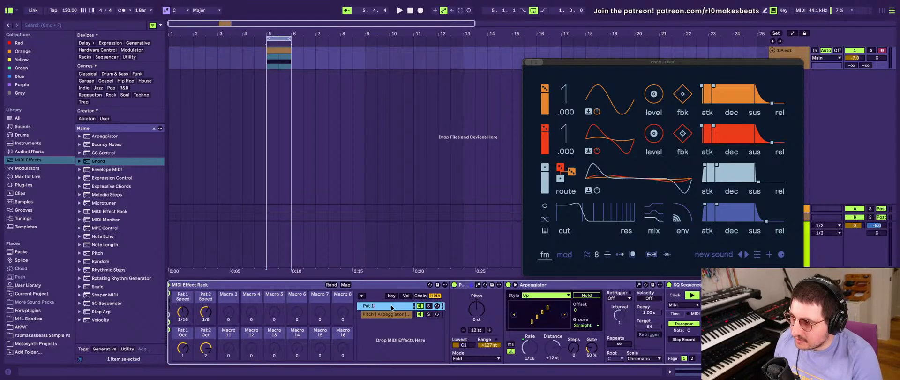
{"action": "key", "text": "Down"}
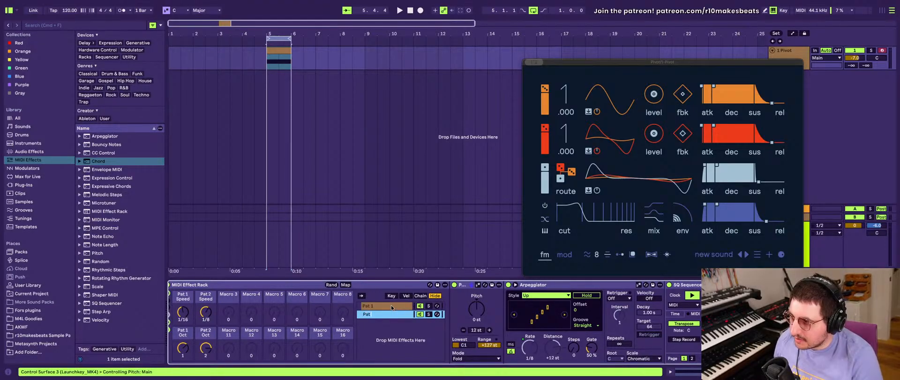
- Rename the inner rack's two chains with the full names Pattern 1 and Pattern 2
{"action": "left_click", "coordinate": [386, 305]}
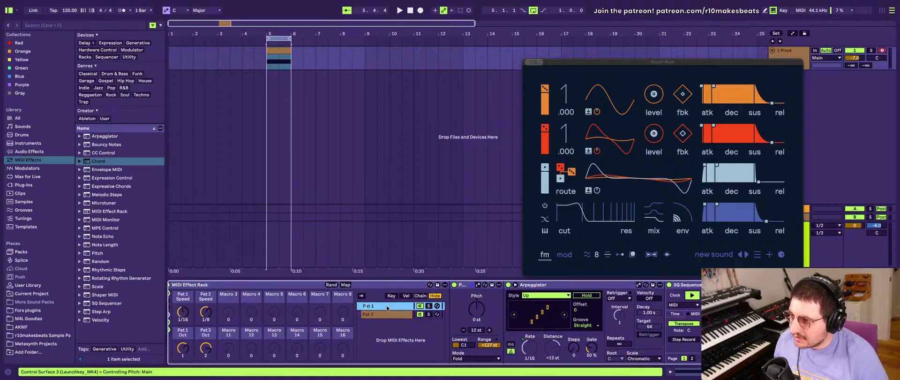
{"action": "type", "text": "ern"}
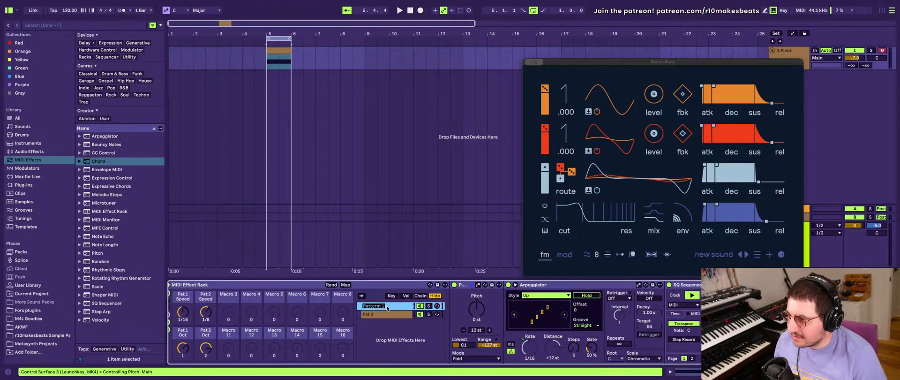
{"action": "key", "text": "super+r"}
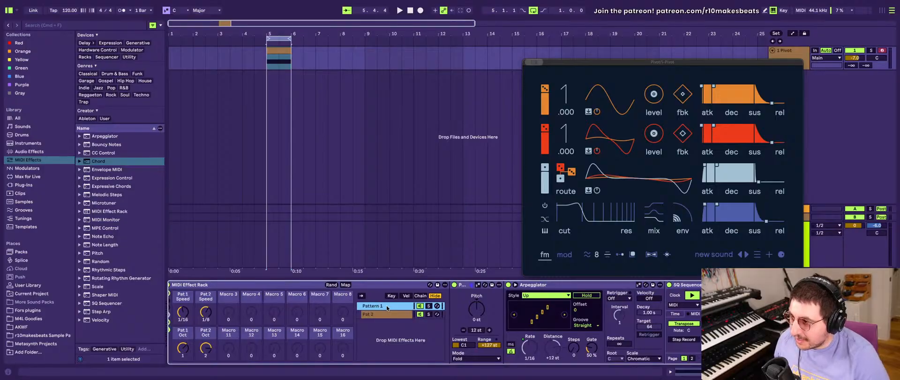
{"action": "key", "text": "super+r"}
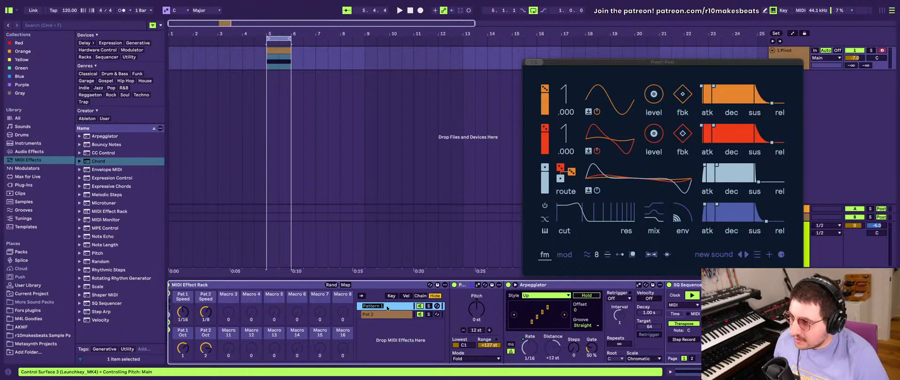
{"action": "key", "text": "Return"}
{"action": "key", "text": "Down"}
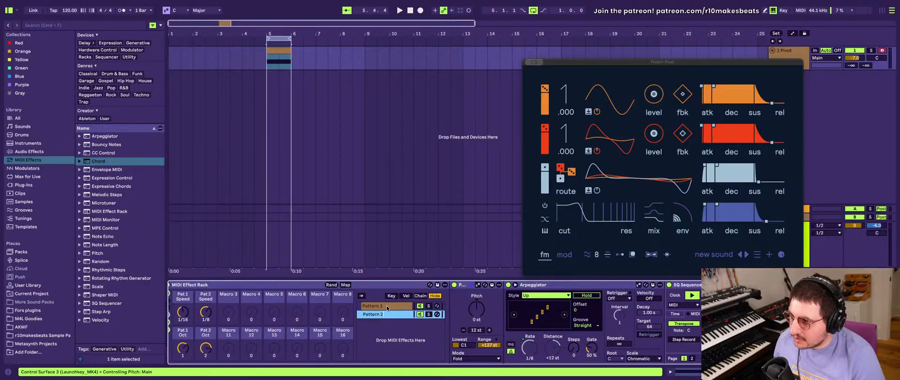
{"action": "key", "text": "BackSpace"}
{"action": "type", "text": "2"}
{"action": "key", "text": "Return"}
- Map the playback direction of the SQ Sequencer in the Pattern 1 chain to Macro 3
{"action": "key", "text": "Up"}
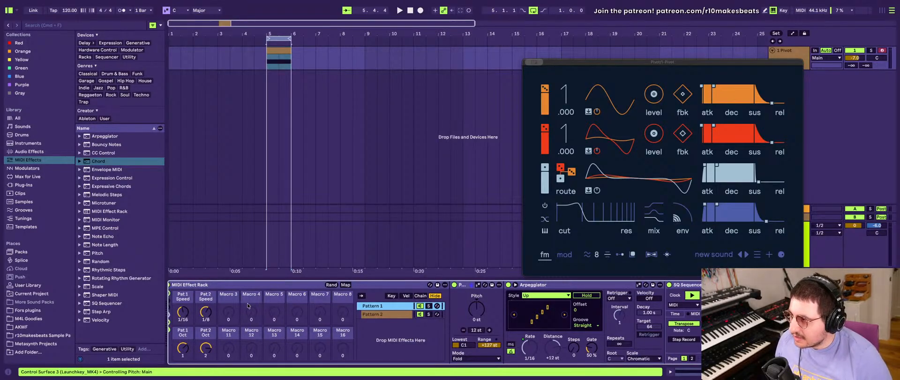
{"action": "scroll", "coordinate": [247, 305], "scroll_direction": "right", "scroll_amount": 3}
{"action": "scroll", "coordinate": [247, 305], "scroll_direction": "right", "scroll_amount": 3}
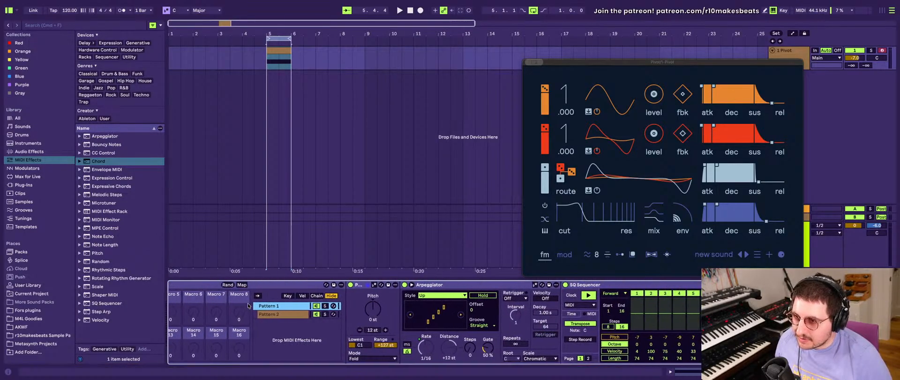
{"action": "right_click", "coordinate": [615, 296]}
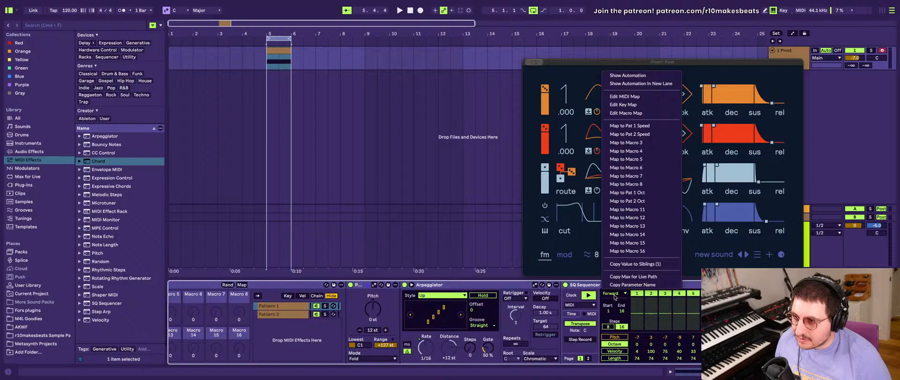
{"action": "left_click", "coordinate": [632, 135]}
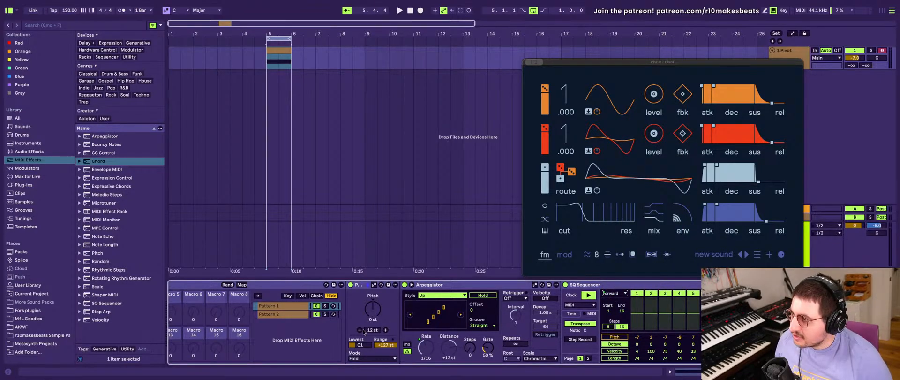
{"action": "scroll", "coordinate": [365, 332], "scroll_direction": "left", "scroll_amount": 4}
- Rename the inner rack's third macro as Pat 1 Playback
{"action": "left_click", "coordinate": [293, 306]}
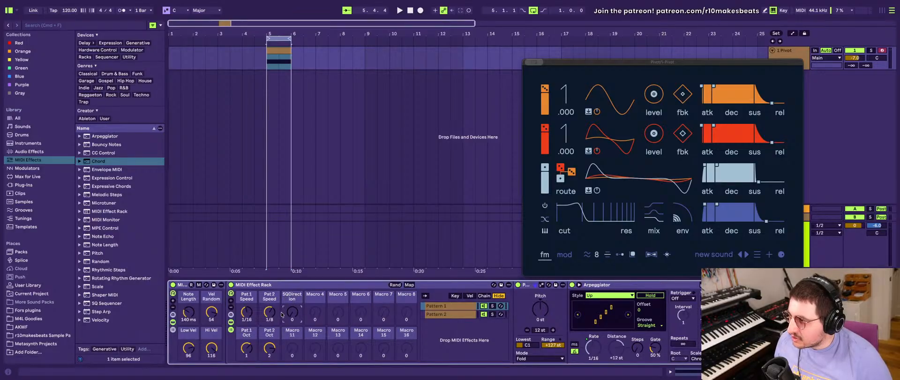
{"action": "key", "text": "super+r"}
{"action": "type", "text": "Rat"}
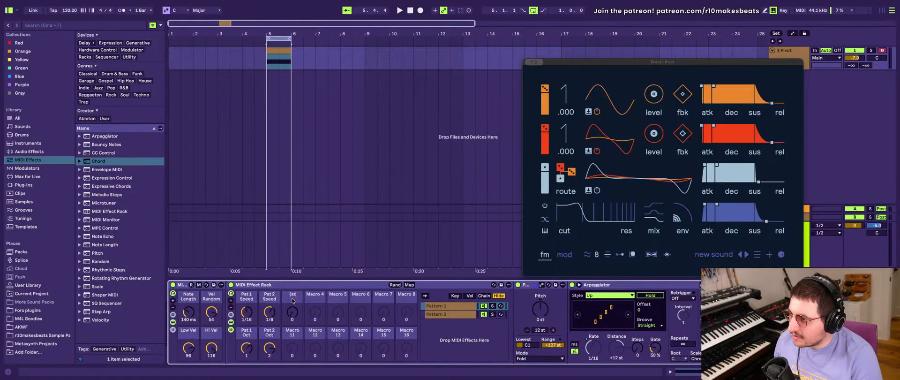
{"action": "type", "text": "at 1 "}
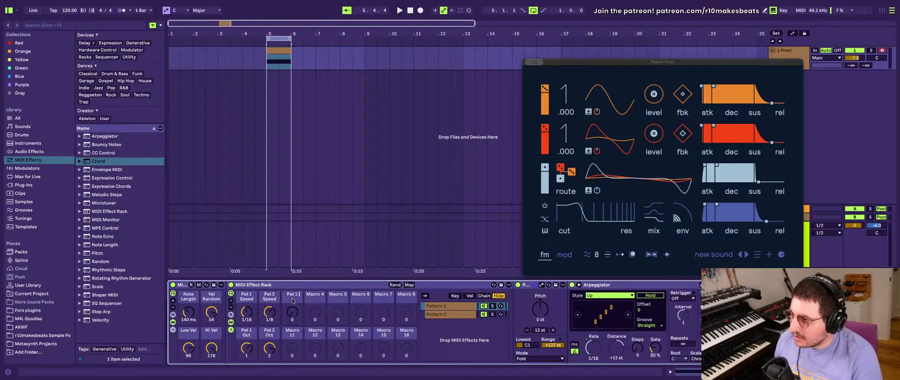
{"action": "type", "text": "Playback"}
{"action": "key", "text": "Return"}
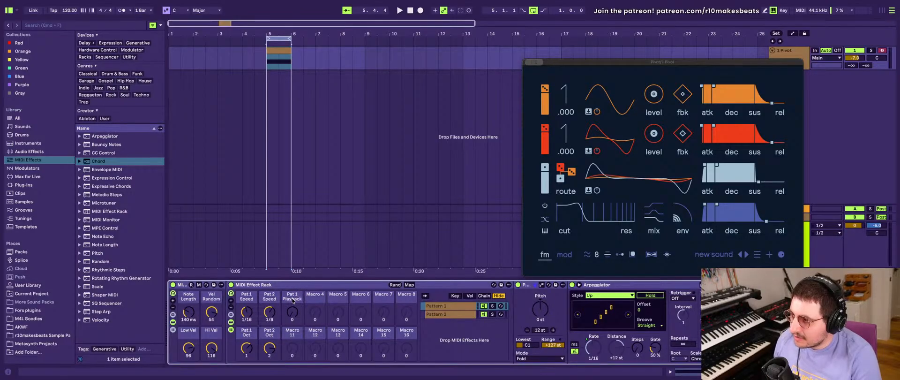
- Map the playback direction of the SQ Sequencer in the Pattern 2 chain to Macro 11
{"action": "scroll", "coordinate": [610, 323], "scroll_direction": "right", "scroll_amount": 5}
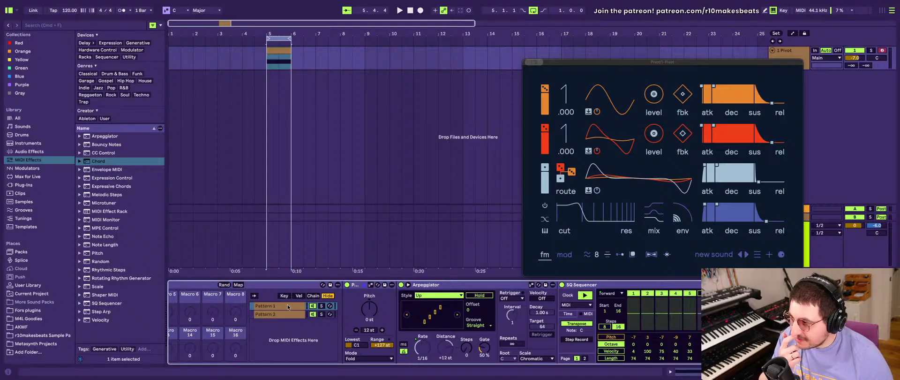
{"action": "left_click", "coordinate": [277, 314]}
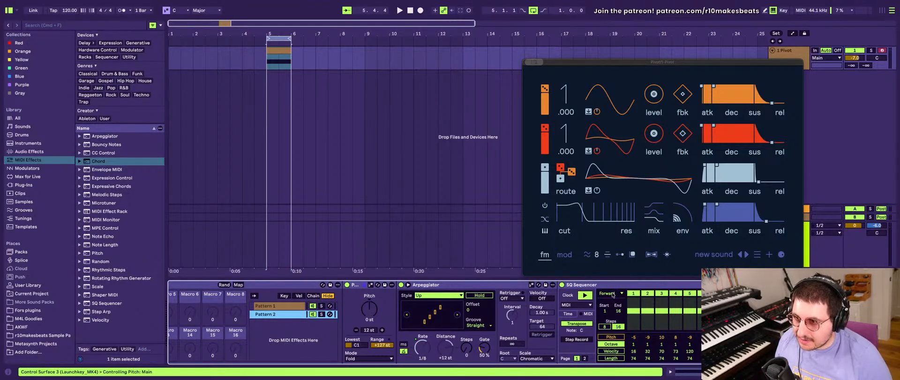
{"action": "right_click", "coordinate": [617, 291]}
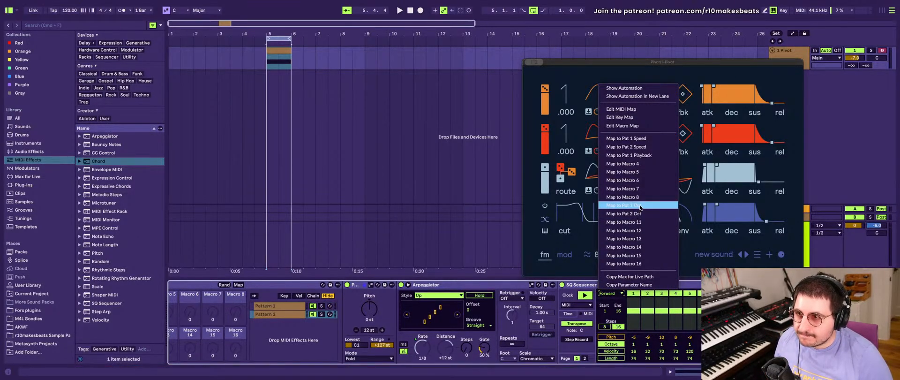
{"action": "left_click", "coordinate": [636, 222]}
- Rename the macro controlling the second sequencer's direction as Pat 2 Playback
{"action": "scroll", "coordinate": [398, 308], "scroll_direction": "left", "scroll_amount": 5}
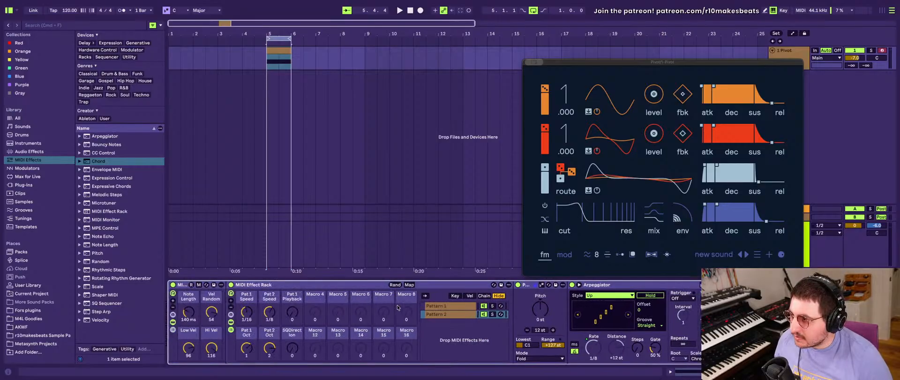
{"action": "key", "text": "super+r"}
{"action": "type", "text": "P"}
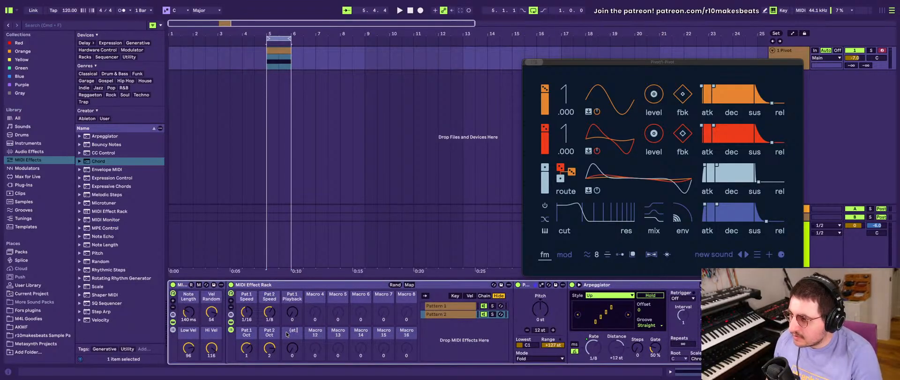
{"action": "type", "text": "at 2 Playba"}
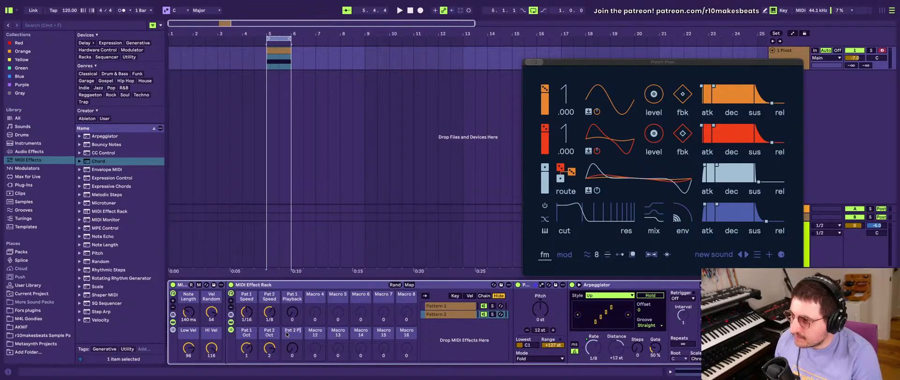
{"action": "type", "text": "ck"}
{"action": "key", "text": "Return"}
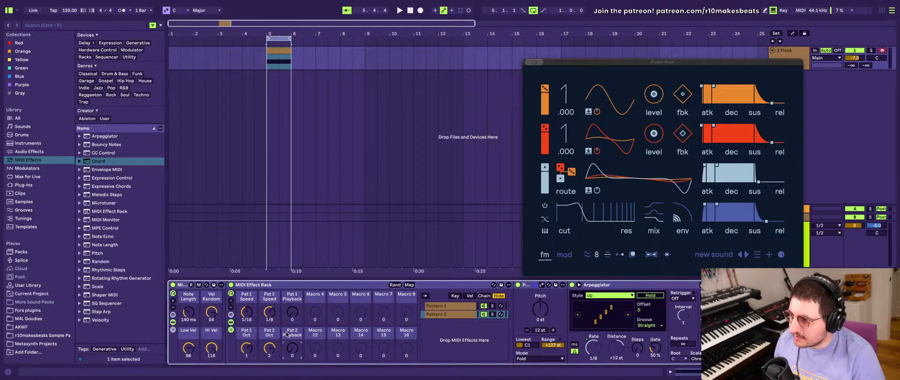
- Try the Pat 1 Playback and Pat 2 Playback macros at higher values, playing the loop, and reset both to 0
{"action": "left_click_drag", "start_coordinate": [291, 316], "coordinate": [291, 281]}
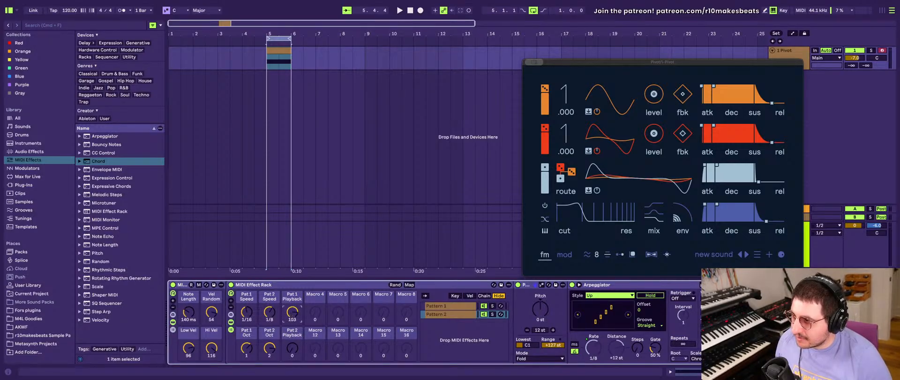
{"action": "left_click", "coordinate": [295, 350]}
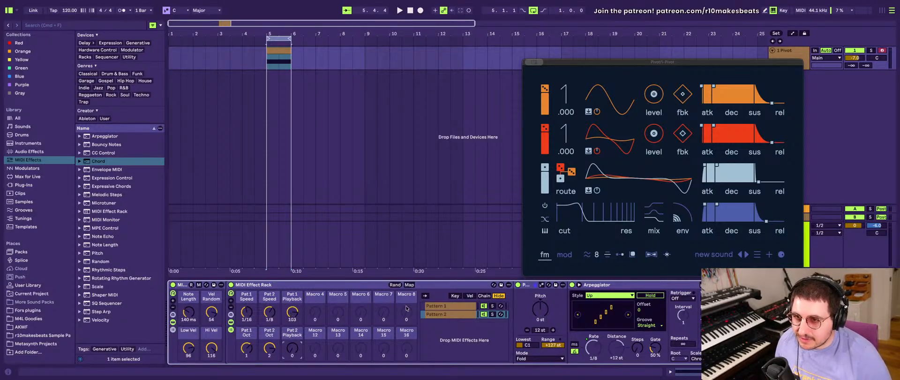
{"action": "scroll", "coordinate": [305, 328], "scroll_direction": "right", "scroll_amount": 3}
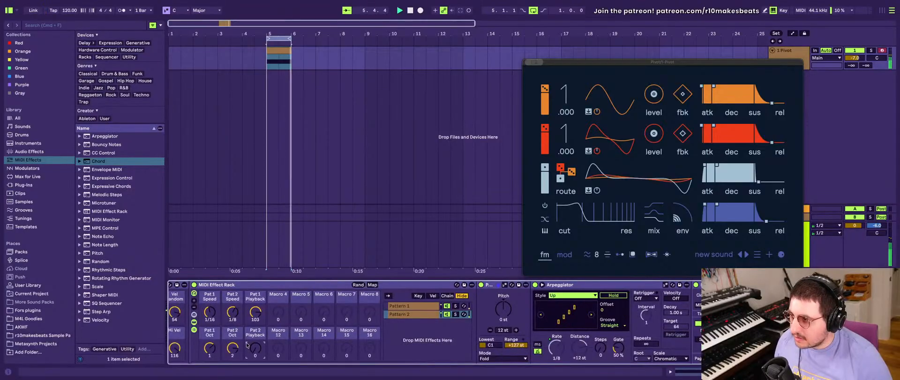
{"action": "left_click_drag", "start_coordinate": [247, 344], "coordinate": [255, 320]}
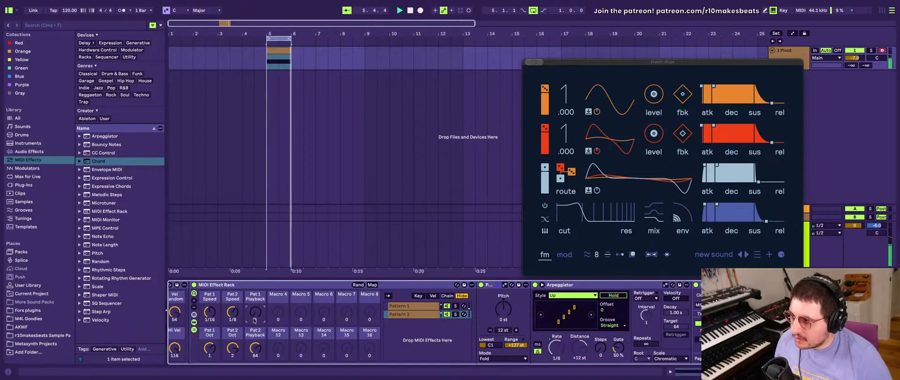
{"action": "left_click", "coordinate": [256, 349]}
{"action": "key", "text": "Delete"}
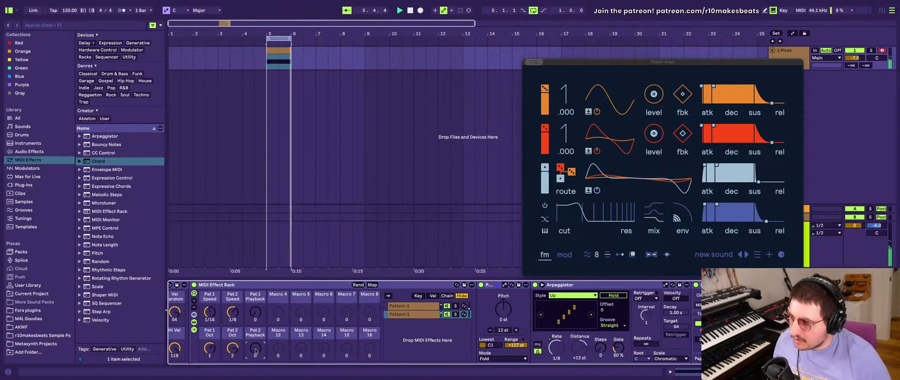
- Play the loop to hear both patterns, stop it, and check the options available for the Pat 2 Playback macro
{"action": "scroll", "coordinate": [483, 305], "scroll_direction": "left", "scroll_amount": 2}
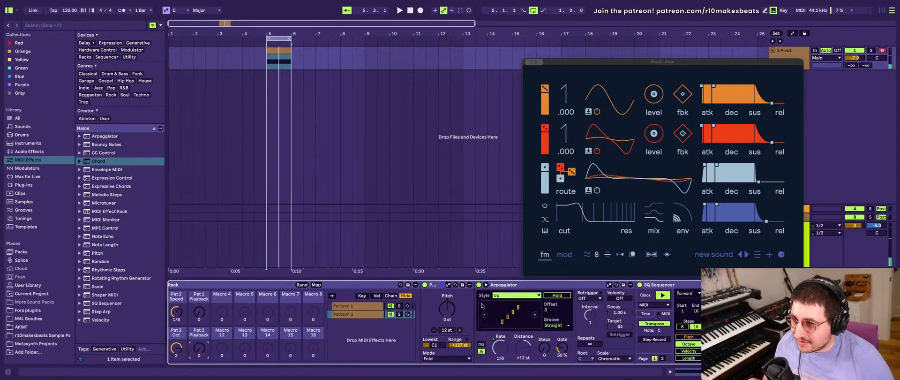
{"action": "scroll", "coordinate": [483, 305], "scroll_direction": "left", "scroll_amount": 2}
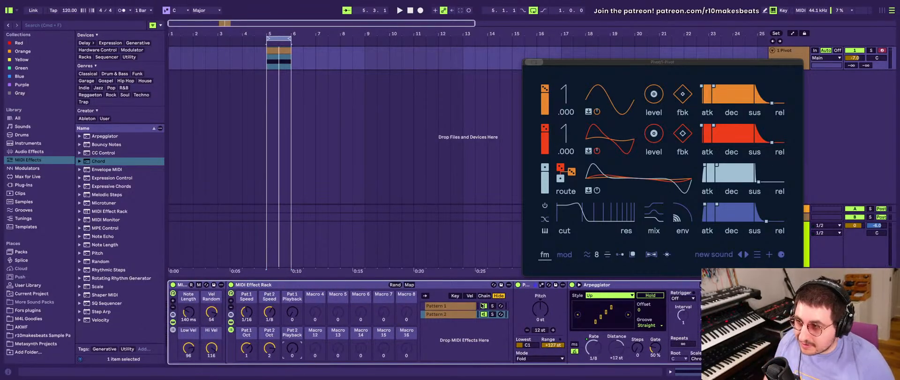
{"action": "key", "text": "space"}
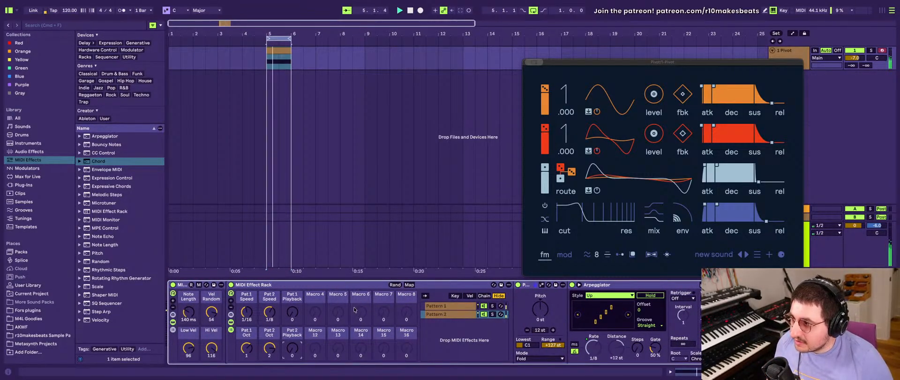
{"action": "left_click", "coordinate": [247, 347]}
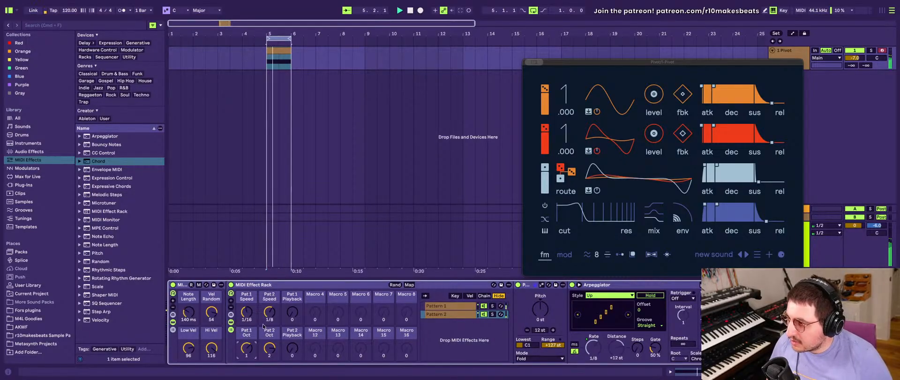
{"action": "right_click", "coordinate": [293, 335]}
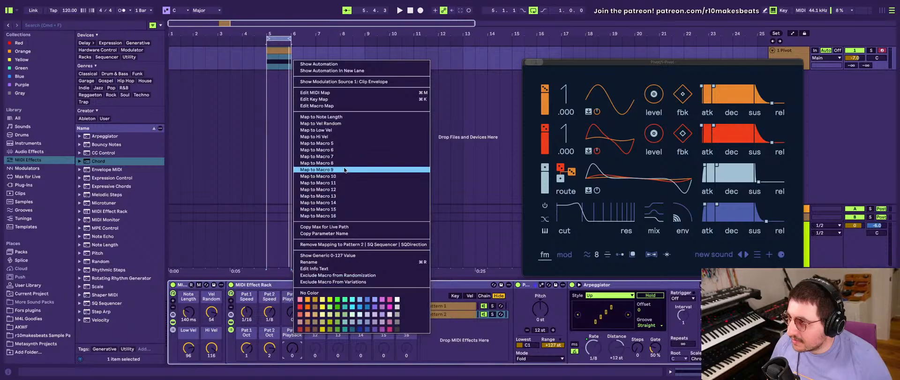
{"action": "left_click", "coordinate": [294, 351]}
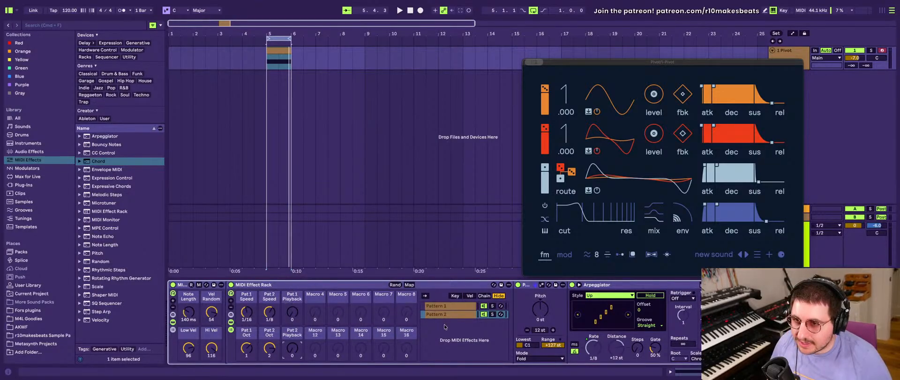
- Unmap the Pattern 2 SQ Sequencer's playback direction from the Pat 2 Playback macro and map it to Macro 4
{"action": "scroll", "coordinate": [444, 327], "scroll_direction": "right", "scroll_amount": 10}
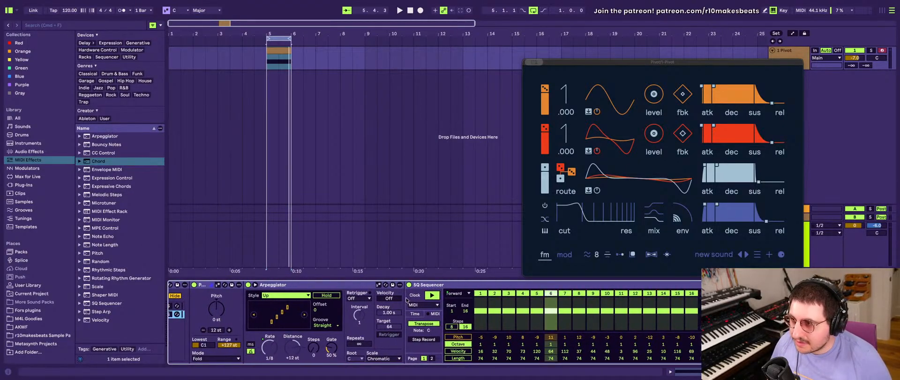
{"action": "right_click", "coordinate": [452, 295]}
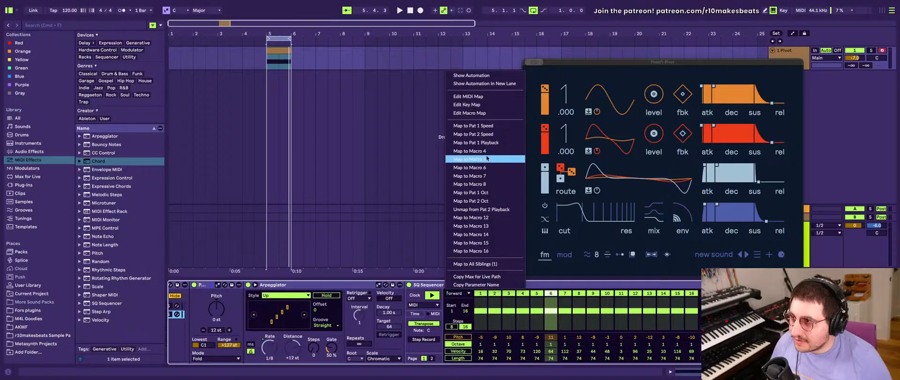
{"action": "left_click", "coordinate": [486, 201]}
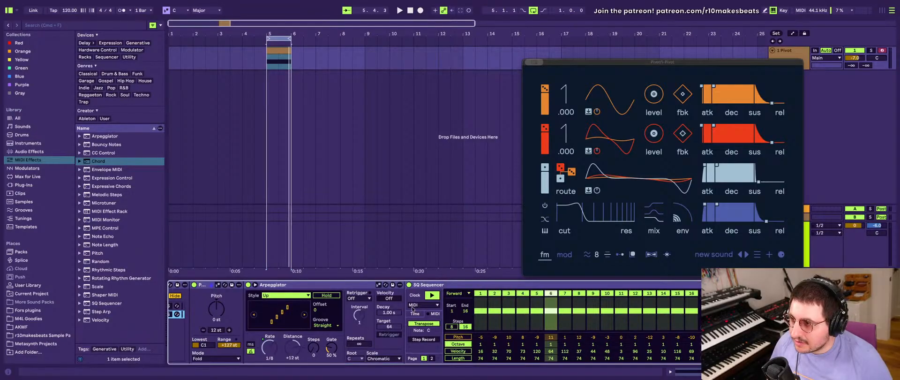
{"action": "left_click", "coordinate": [321, 309]}
{"action": "scroll", "coordinate": [320, 309], "scroll_direction": "right", "scroll_amount": 5}
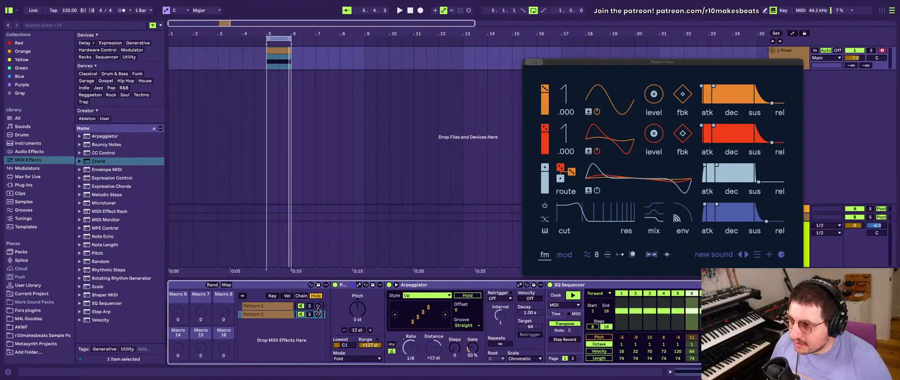
{"action": "right_click", "coordinate": [601, 292]}
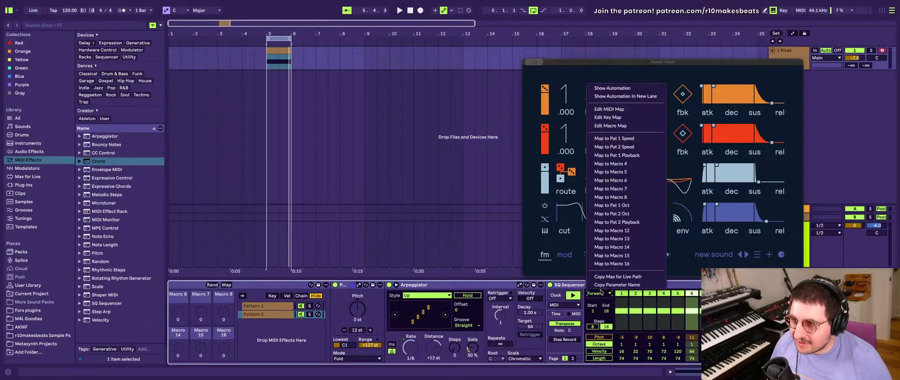
{"action": "left_click", "coordinate": [628, 164]}
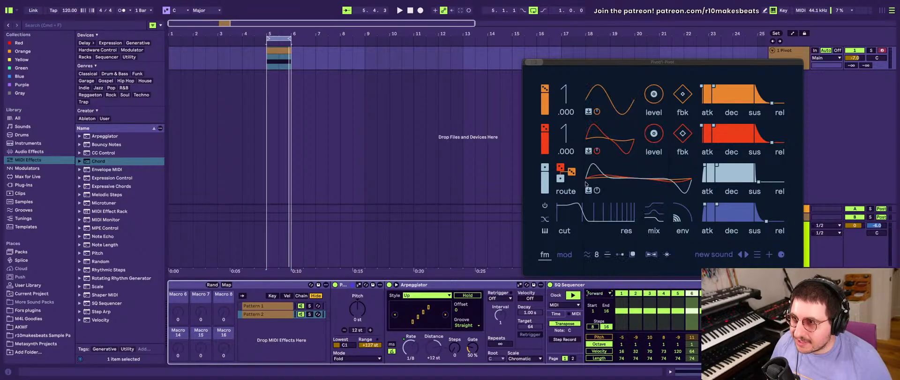
- Rename the Macro 4 control as Pat 2 Playback and clear the custom name from Macro 11
{"action": "scroll", "coordinate": [281, 346], "scroll_direction": "left", "scroll_amount": 5}
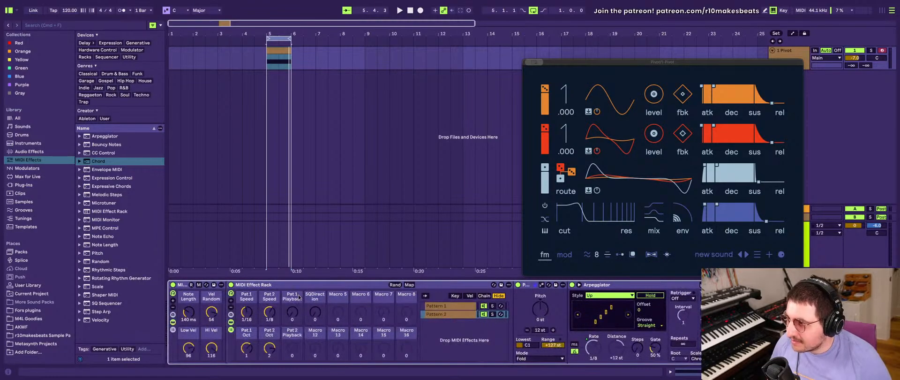
{"action": "key", "text": "super+r"}
{"action": "type", "text": "Pat"}
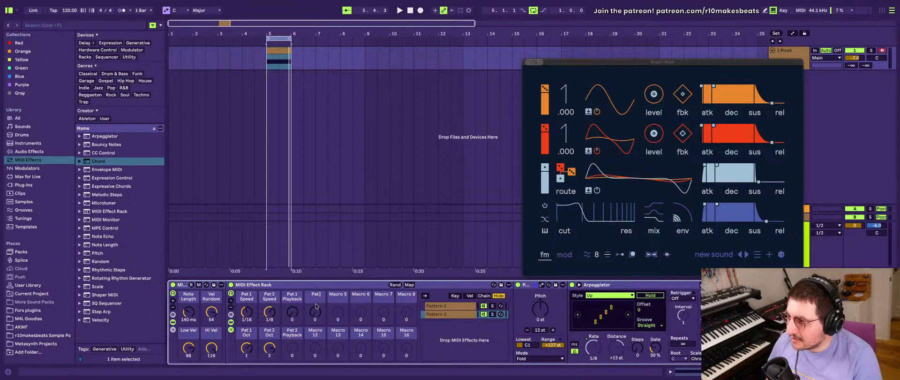
{"action": "type", "text": " 2 Playback"}
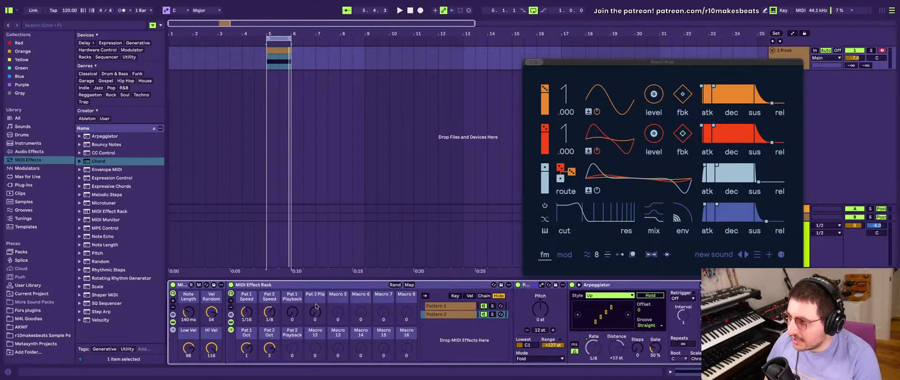
{"action": "key", "text": "Return"}
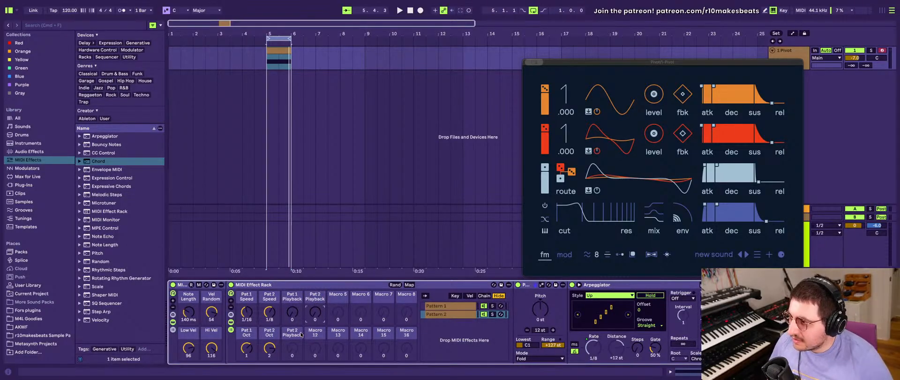
{"action": "key", "text": "super+r"}
{"action": "key", "text": "BackSpace"}
{"action": "key", "text": "Return"}
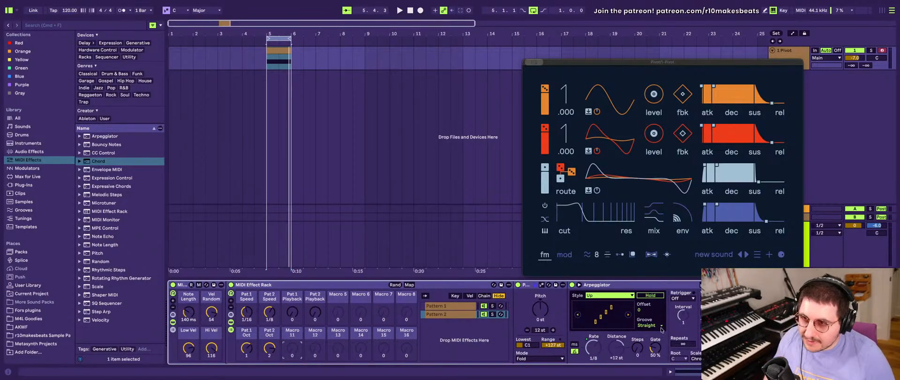
- Examine the Velocity, Ratchet, Condition and Time Shift lanes across both pages of the Pattern 2 SQ Sequencer
{"action": "scroll", "coordinate": [662, 330], "scroll_direction": "right", "scroll_amount": 10}
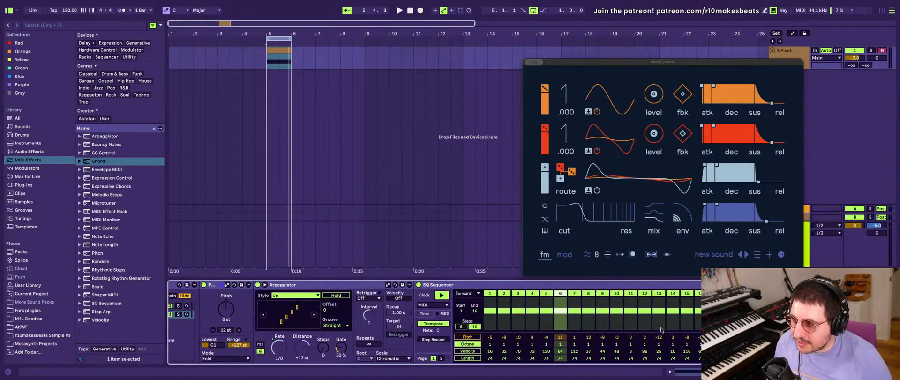
{"action": "left_click", "coordinate": [471, 351]}
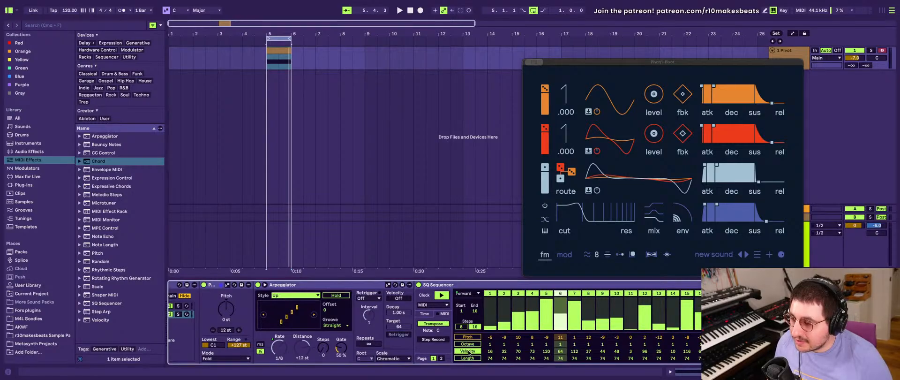
{"action": "left_click", "coordinate": [441, 358]}
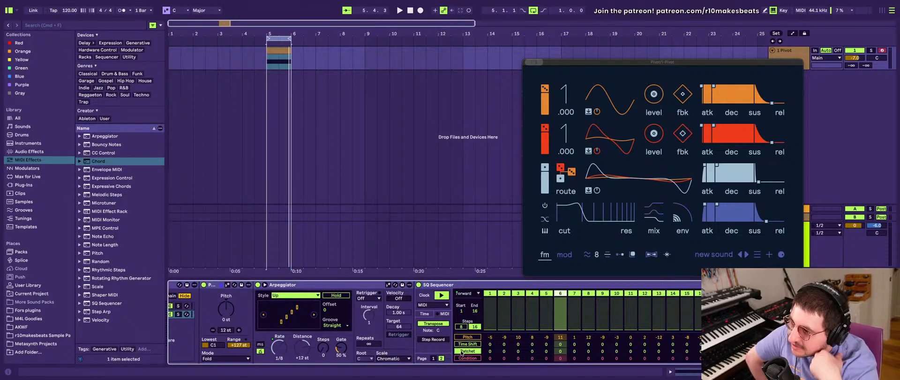
{"action": "left_click", "coordinate": [463, 358]}
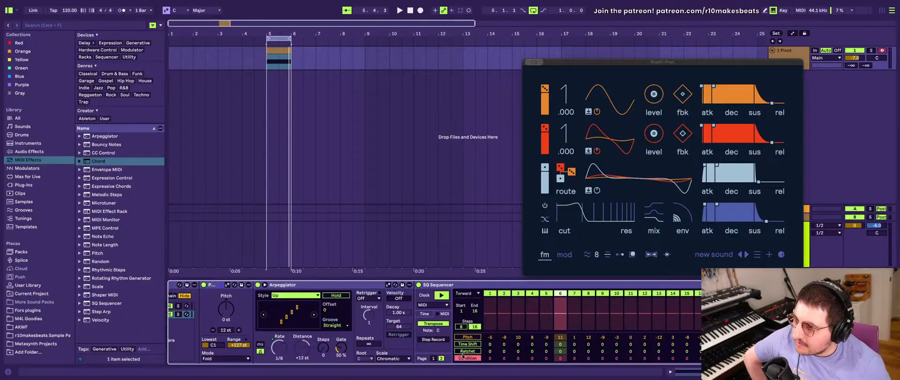
{"action": "left_click", "coordinate": [463, 351]}
{"action": "left_click", "coordinate": [464, 344]}
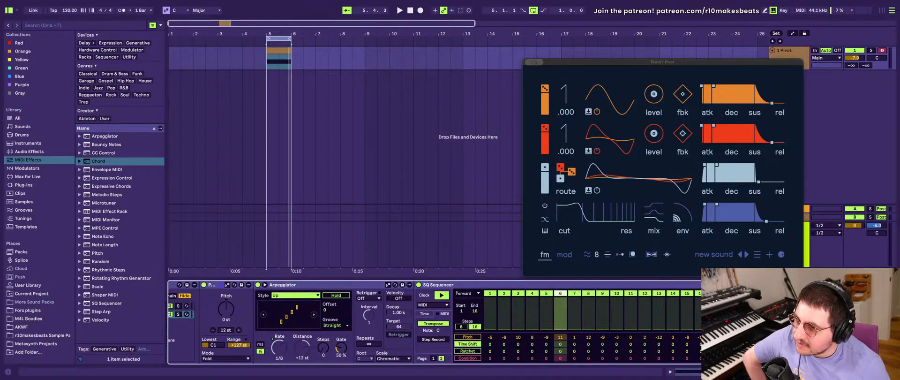
- Try an overall Time Shift of 14 on the Pattern 2 sequencer while playing the loop, and reset it to 0
{"action": "mouse_move", "coordinate": [722, 331]}
{"action": "left_mouse_down"}
{"action": "mouse_move", "coordinate": [721, 309]}
{"action": "mouse_move", "coordinate": [721, 324]}
{"action": "left_mouse_up"}
{"action": "key", "text": "space"}
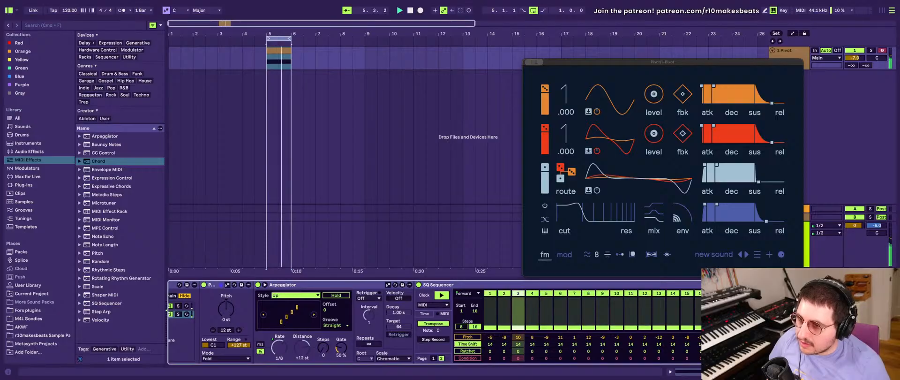
{"action": "mouse_move", "coordinate": [722, 324]}
{"action": "left_mouse_down"}
{"action": "mouse_move", "coordinate": [722, 283]}
{"action": "mouse_move", "coordinate": [722, 330]}
{"action": "left_mouse_up"}
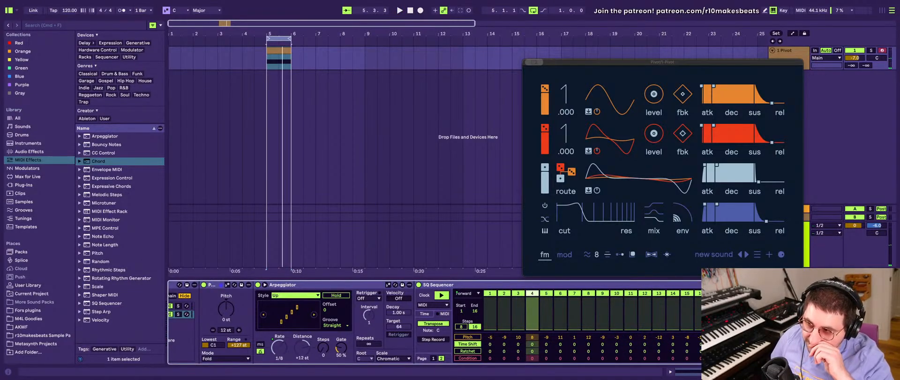
- Map the overall Time Shift amount of the SQ Sequencer in the Pattern 1 chain to Macro 11
{"action": "scroll", "coordinate": [297, 346], "scroll_direction": "left", "scroll_amount": 10}
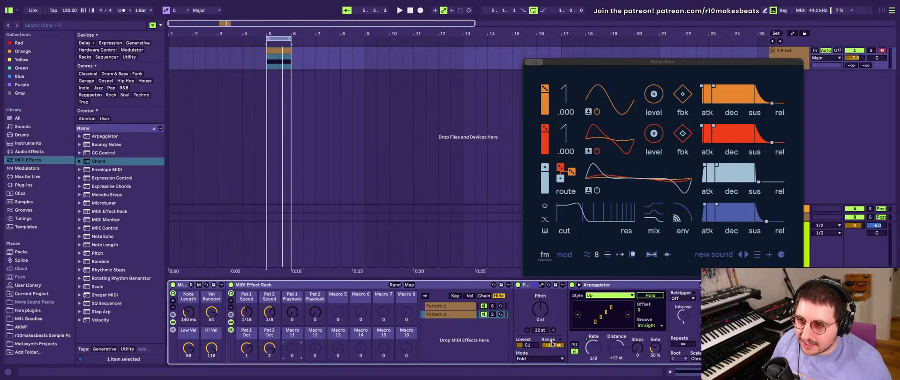
{"action": "scroll", "coordinate": [408, 311], "scroll_direction": "right", "scroll_amount": 5}
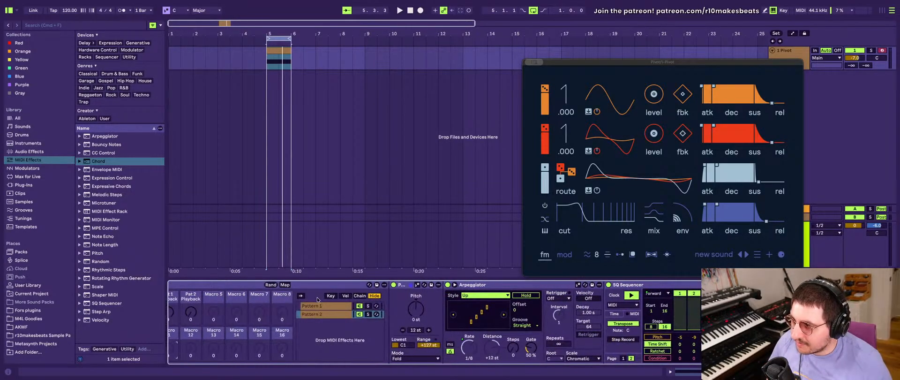
{"action": "left_click", "coordinate": [317, 305]}
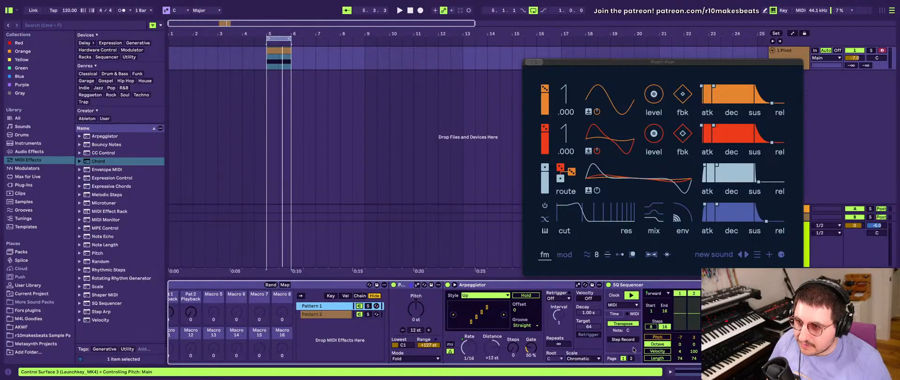
{"action": "scroll", "coordinate": [656, 347], "scroll_direction": "right", "scroll_amount": 5}
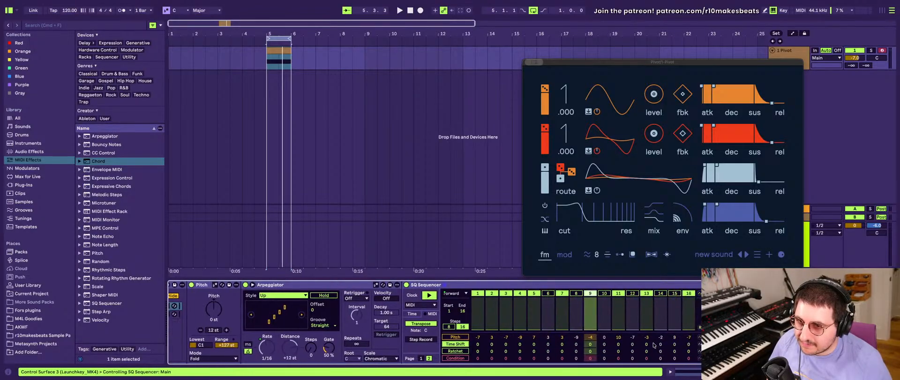
{"action": "scroll", "coordinate": [654, 345], "scroll_direction": "right", "scroll_amount": 3}
{"action": "right_click", "coordinate": [610, 344]}
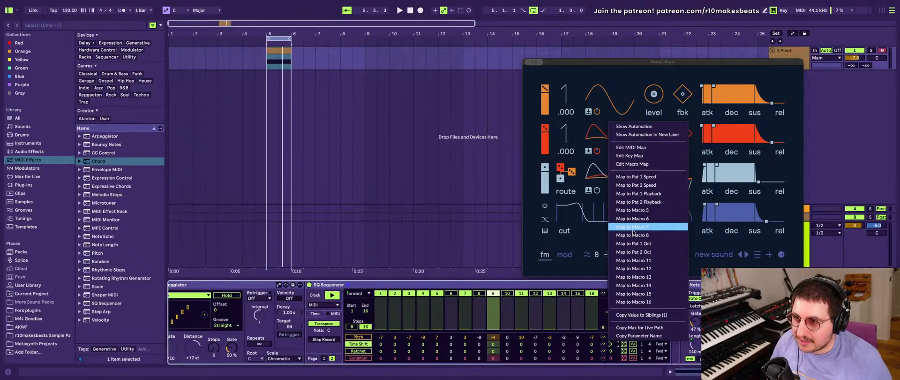
{"action": "left_click", "coordinate": [636, 260]}
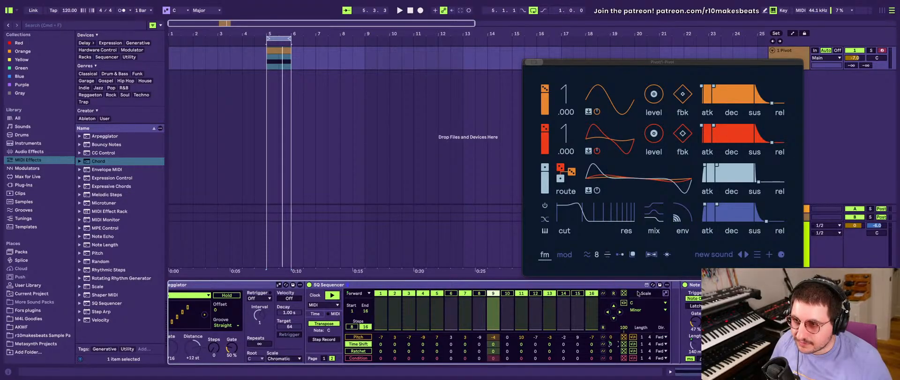
- Map the overall Time Shift amount of the SQ Sequencer in the Pattern 2 chain to Macro 12
{"action": "scroll", "coordinate": [326, 312], "scroll_direction": "left", "scroll_amount": 5}
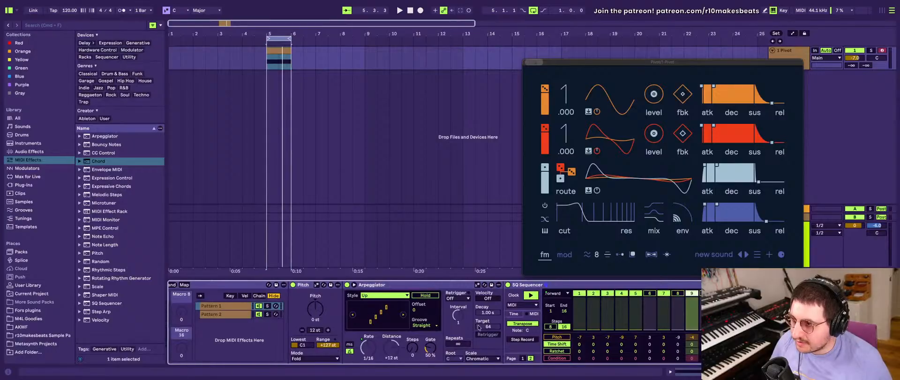
{"action": "scroll", "coordinate": [478, 326], "scroll_direction": "left", "scroll_amount": 3}
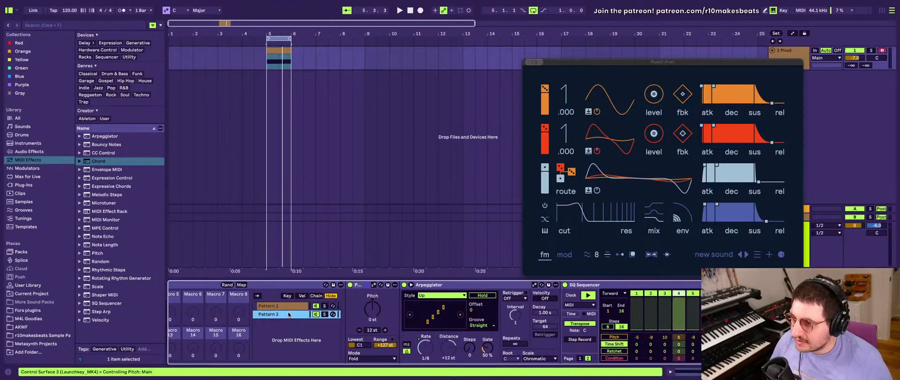
{"action": "scroll", "coordinate": [295, 321], "scroll_direction": "right", "scroll_amount": 10}
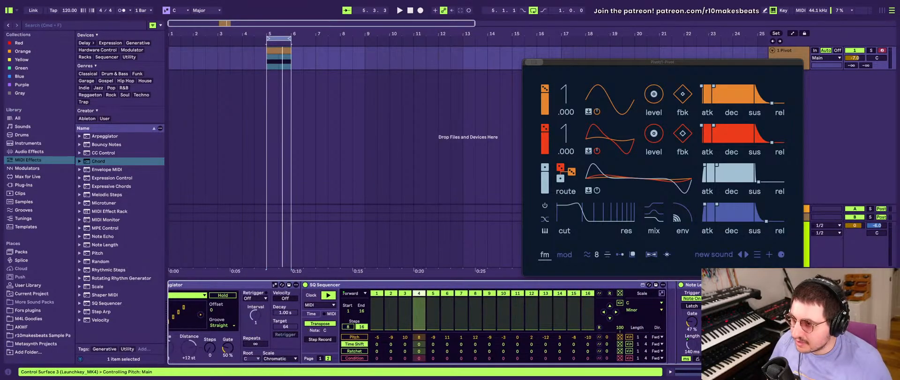
{"action": "right_click", "coordinate": [608, 345]}
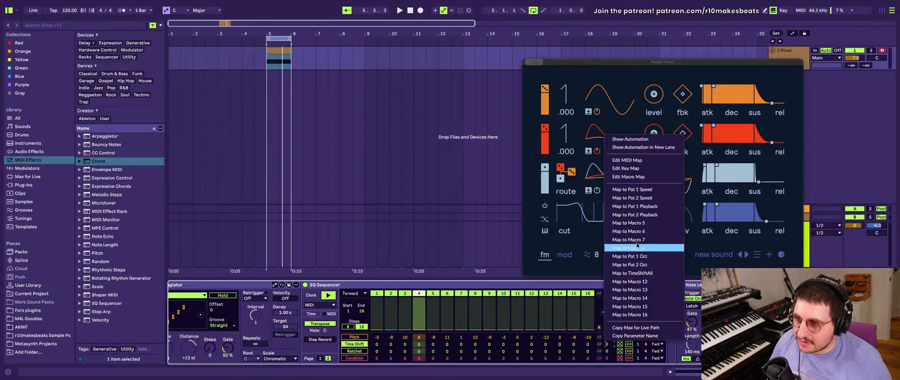
{"action": "left_click", "coordinate": [642, 281]}
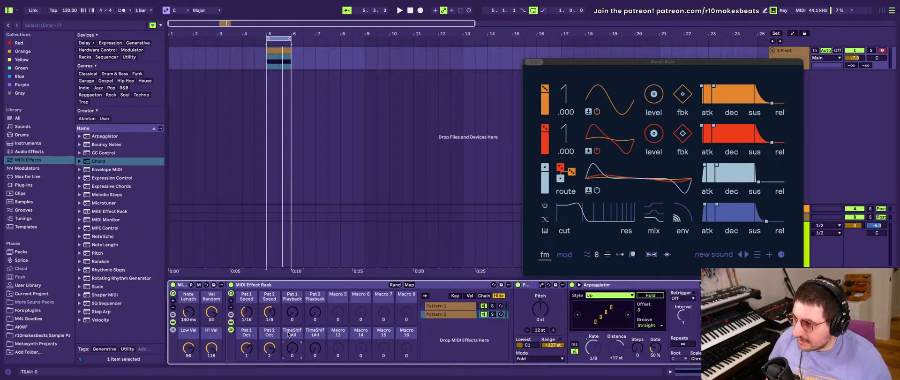
- Rename the two time shift macros as Pat 1 Nudge and Pat 2 Nudge
{"action": "left_click", "coordinate": [288, 334]}
{"action": "key", "text": "super+r"}
{"action": "type", "text": "P"}
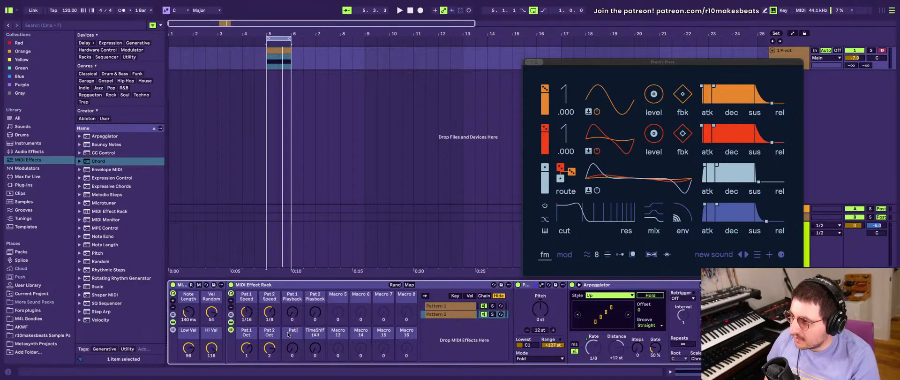
{"action": "type", "text": "at 1 Nudge"}
{"action": "key", "text": "Tab"}
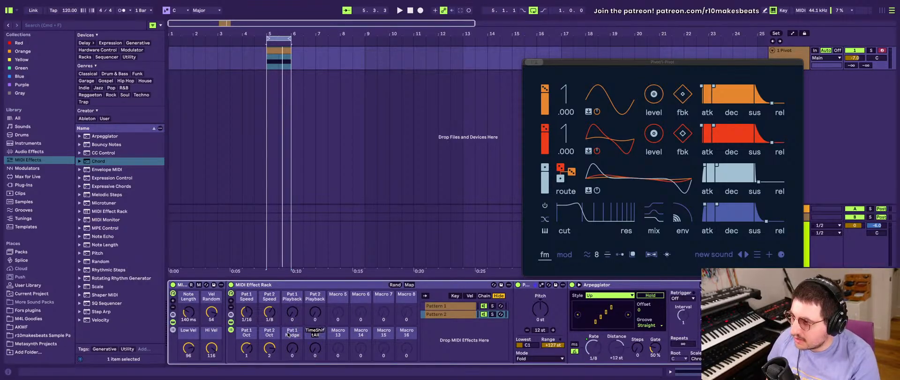
{"action": "type", "text": "Pat 2 Nudge"}
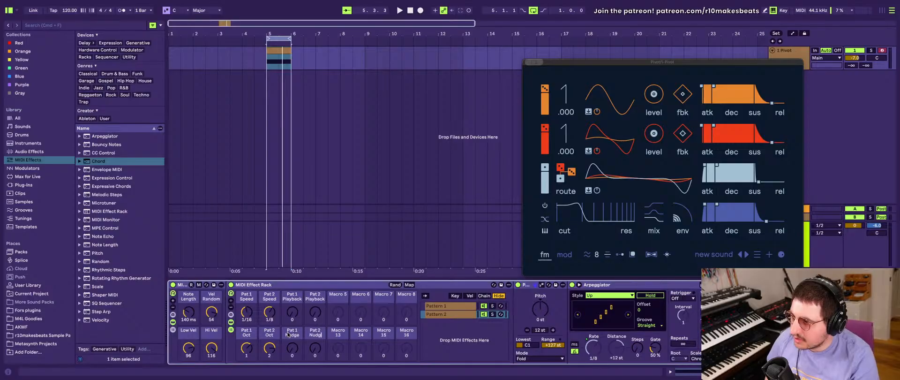
{"action": "key", "text": "Return"}
- Set the Pat 1 Nudge macro to 10 and Pat 2 Nudge to 21, and play the loop
{"action": "left_click_drag", "start_coordinate": [290, 340], "coordinate": [314, 345]}
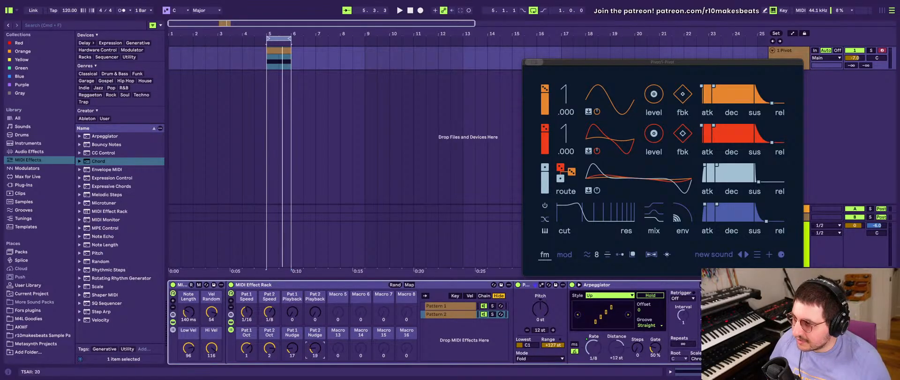
{"action": "left_click_drag", "start_coordinate": [313, 348], "coordinate": [313, 363]}
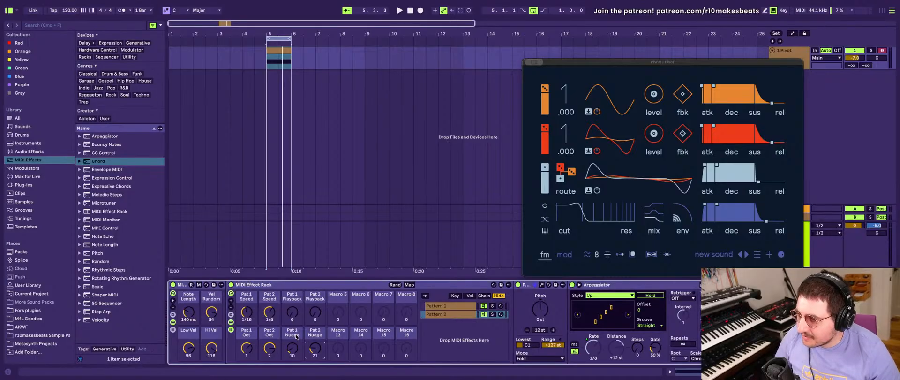
{"action": "key", "text": "space"}
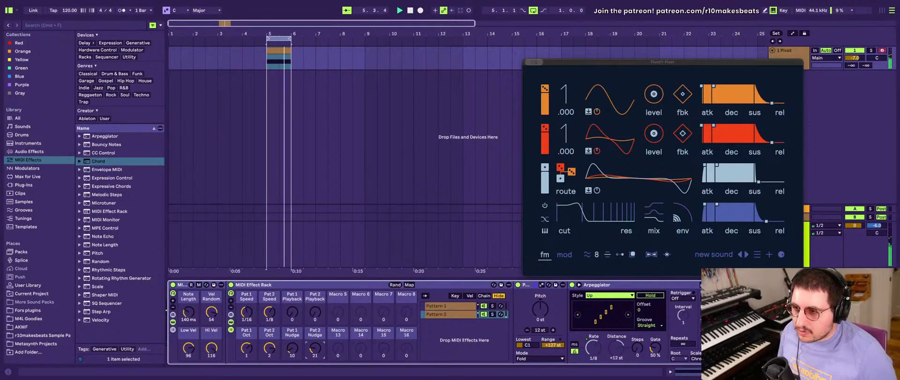
- Try an Arpeggiator distance of +3 st with 6 steps in the Pattern 2 chain while the loop plays, and reset both values
{"action": "scroll", "coordinate": [593, 328], "scroll_direction": "right", "scroll_amount": 10}
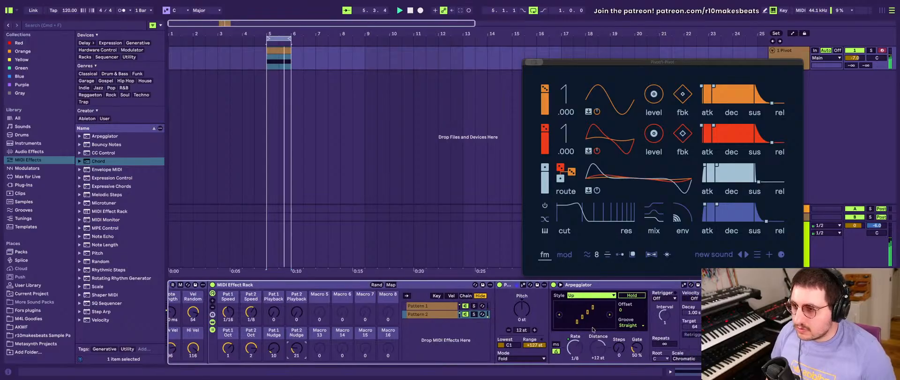
{"action": "scroll", "coordinate": [593, 328], "scroll_direction": "left", "scroll_amount": 8}
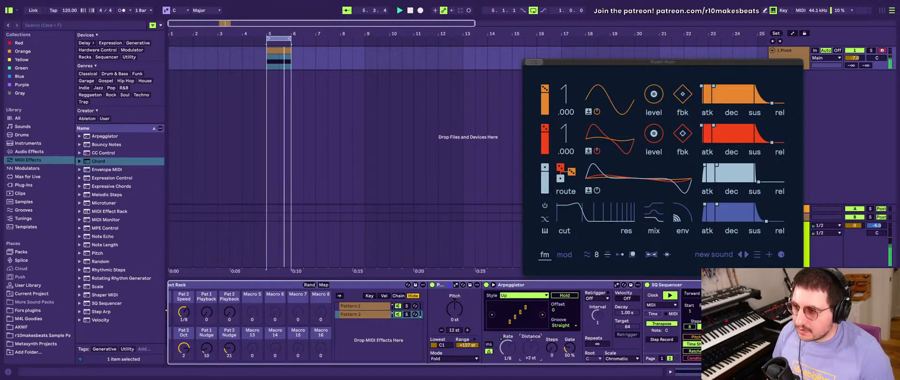
{"action": "left_click_drag", "start_coordinate": [530, 346], "coordinate": [552, 351]}
{"action": "key", "text": "space"}
{"action": "left_click", "coordinate": [531, 347]}
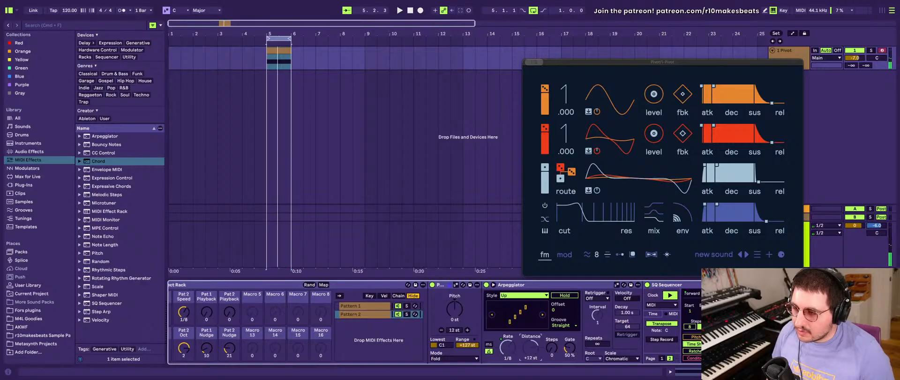
{"action": "left_click_drag", "start_coordinate": [534, 350], "coordinate": [534, 346]}
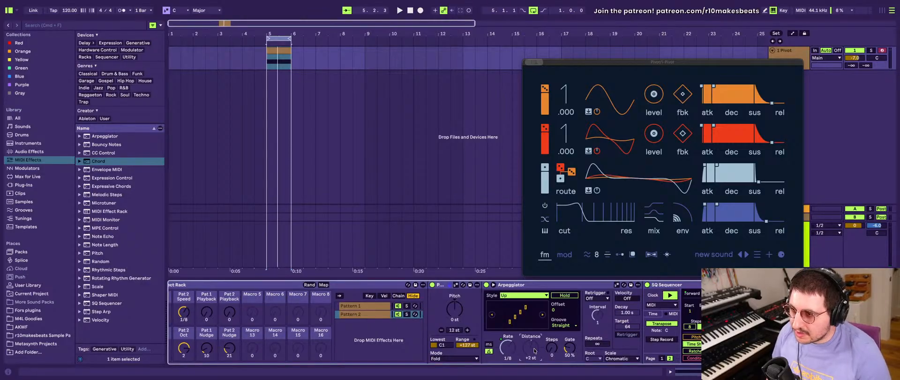
{"action": "mouse_move", "coordinate": [551, 348]}
{"action": "left_mouse_down"}
{"action": "mouse_move", "coordinate": [551, 366]}
{"action": "mouse_move", "coordinate": [551, 340]}
{"action": "mouse_move", "coordinate": [554, 347]}
{"action": "left_mouse_up"}
{"action": "key", "text": "space"}
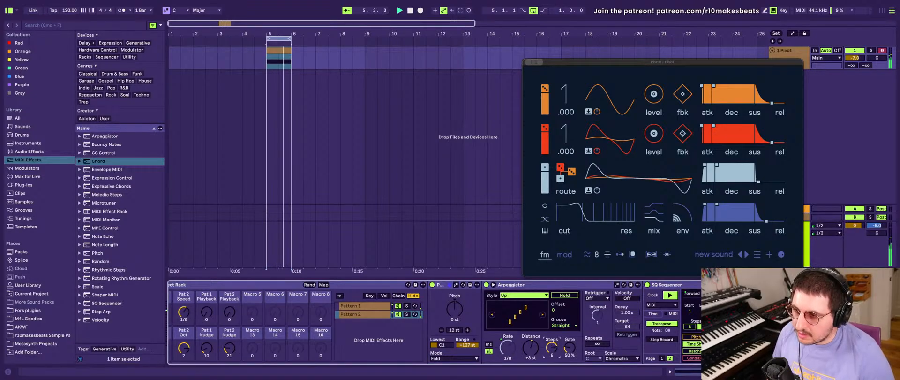
{"action": "double_click", "coordinate": [552, 348]}
{"action": "double_click", "coordinate": [530, 352]}
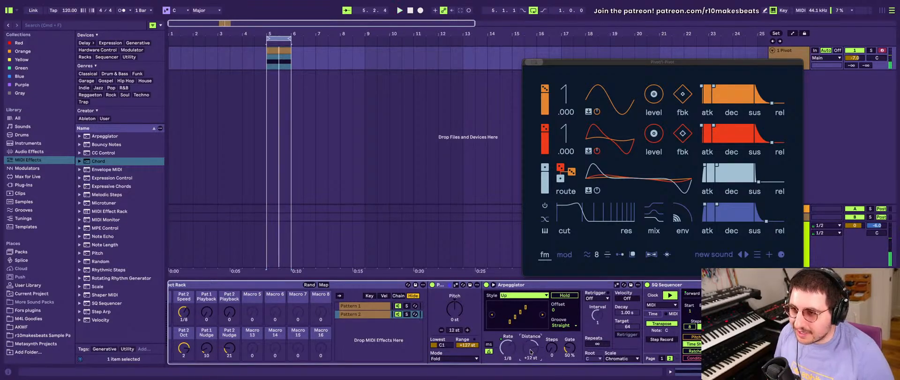
- Set the Time Shift randomization range of the SQ Sequencer in the Pattern 1 chain to 30
{"action": "scroll", "coordinate": [635, 339], "scroll_direction": "right", "scroll_amount": 3}
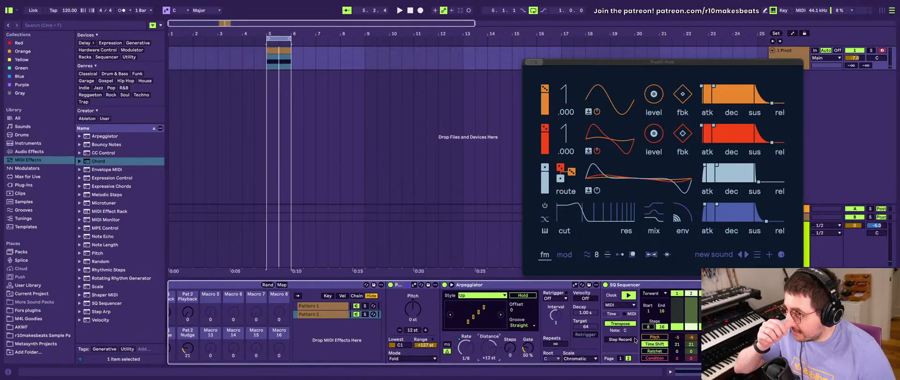
{"action": "left_click", "coordinate": [313, 308]}
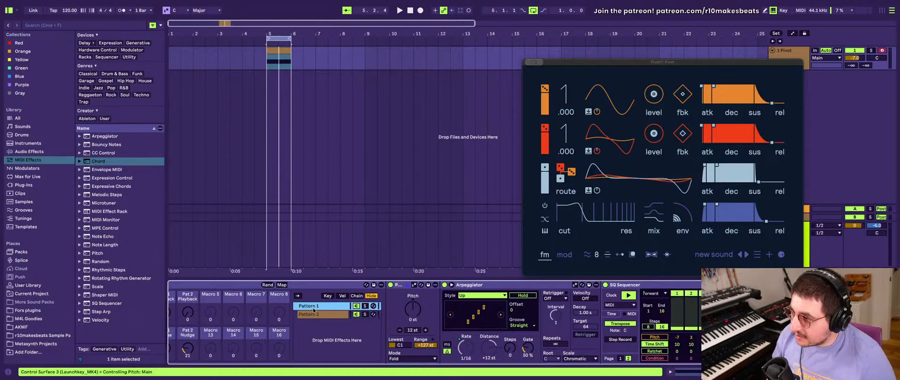
{"action": "scroll", "coordinate": [421, 333], "scroll_direction": "right", "scroll_amount": 10}
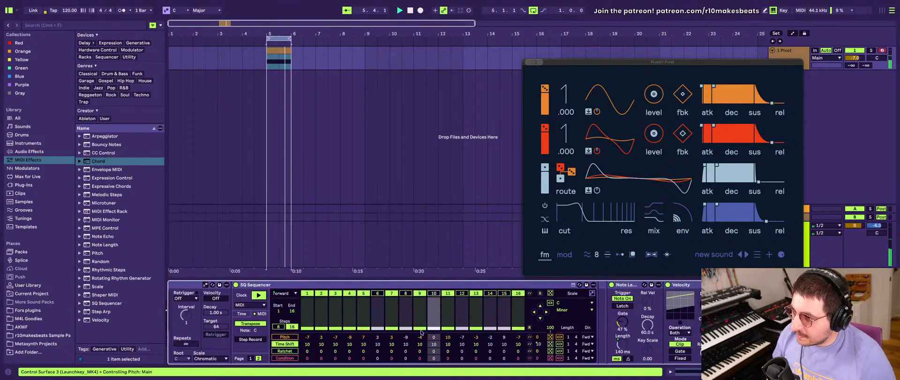
{"action": "scroll", "coordinate": [420, 333], "scroll_direction": "left", "scroll_amount": 10}
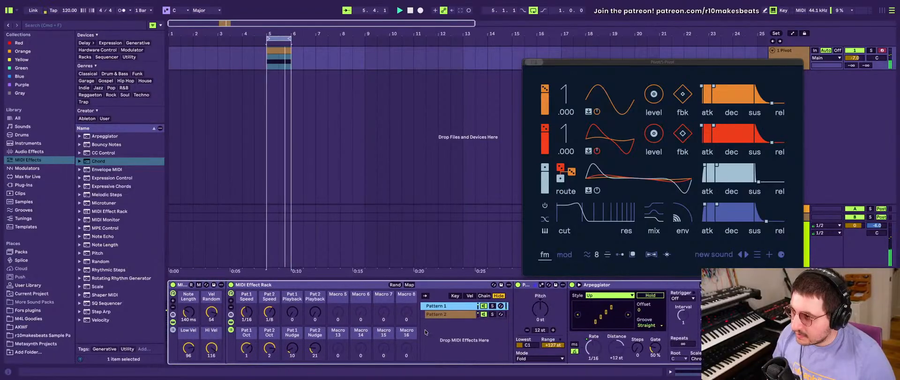
{"action": "scroll", "coordinate": [425, 331], "scroll_direction": "right", "scroll_amount": 10}
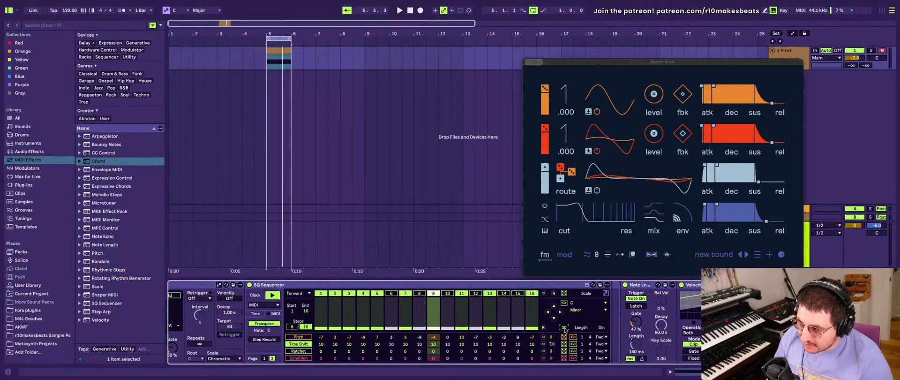
{"action": "type", "text": "3"}
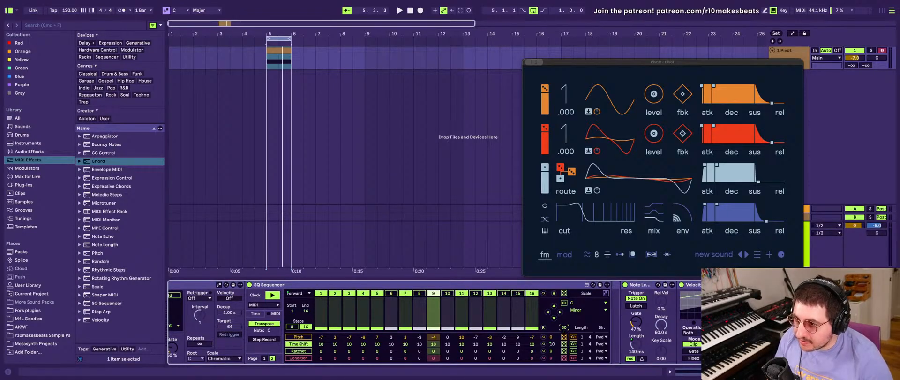
- Open the Pattern 2 chain and show the Octave page of its SQ Sequencer
{"action": "scroll", "coordinate": [518, 336], "scroll_direction": "left", "scroll_amount": 5}
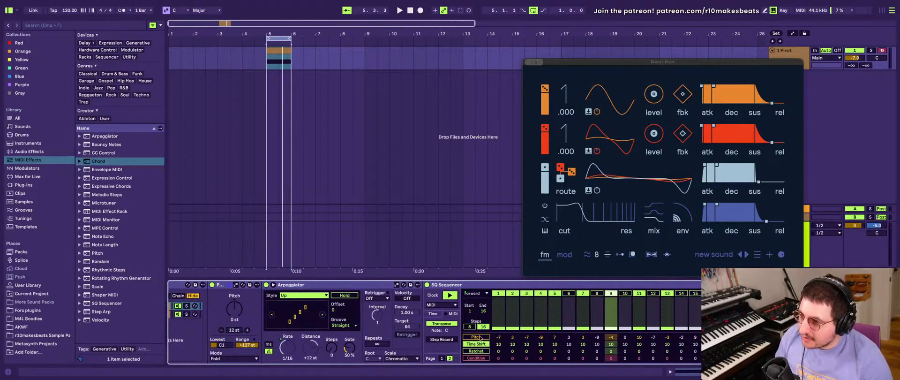
{"action": "scroll", "coordinate": [390, 338], "scroll_direction": "left", "scroll_amount": 5}
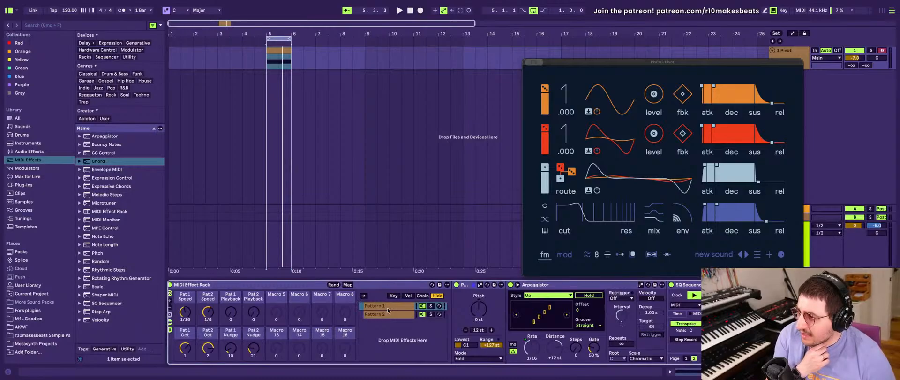
{"action": "scroll", "coordinate": [636, 335], "scroll_direction": "right", "scroll_amount": 10}
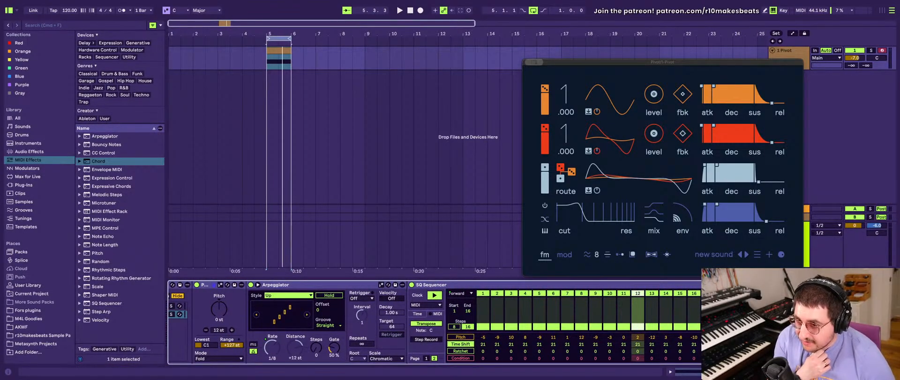
{"action": "scroll", "coordinate": [435, 323], "scroll_direction": "left", "scroll_amount": 5}
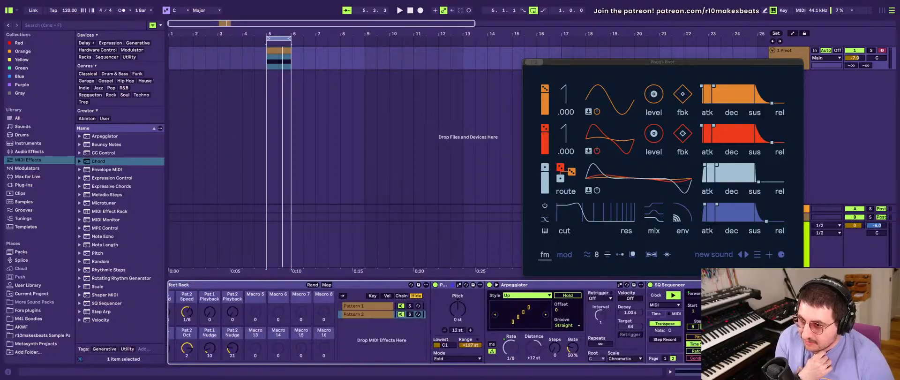
{"action": "scroll", "coordinate": [663, 351], "scroll_direction": "right", "scroll_amount": 5}
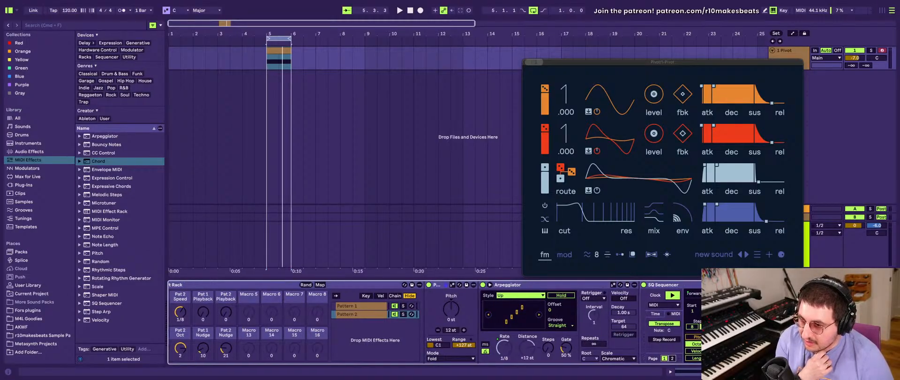
{"action": "scroll", "coordinate": [435, 323], "scroll_direction": "left", "scroll_amount": 2}
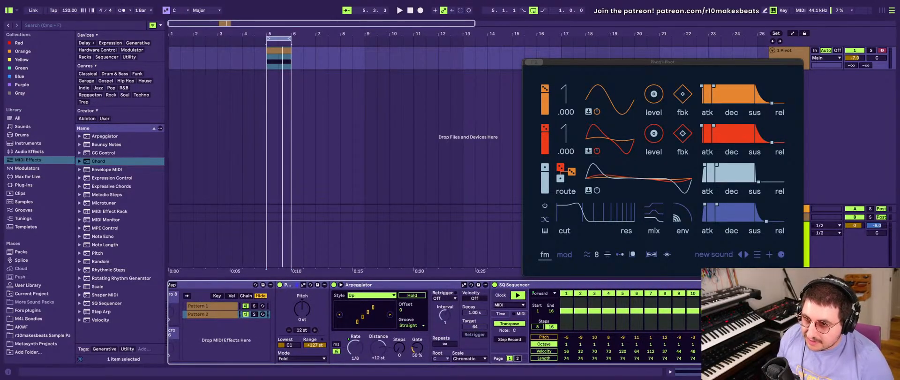
- Map the computer key O to the octave randomize control of the SQ Sequencer in the Pattern 2 chain
{"action": "key", "text": "super+k"}
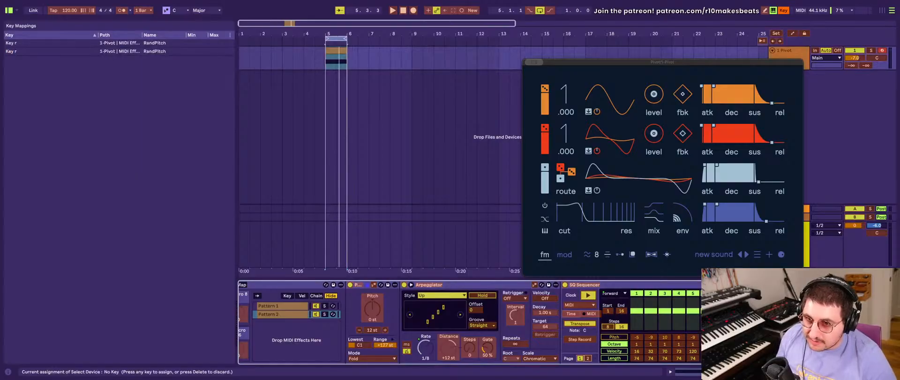
{"action": "scroll", "coordinate": [591, 338], "scroll_direction": "right", "scroll_amount": 8}
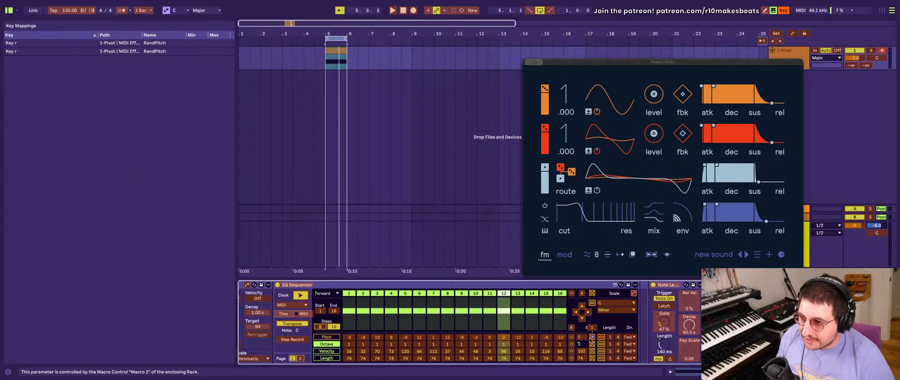
{"action": "left_click", "coordinate": [592, 344]}
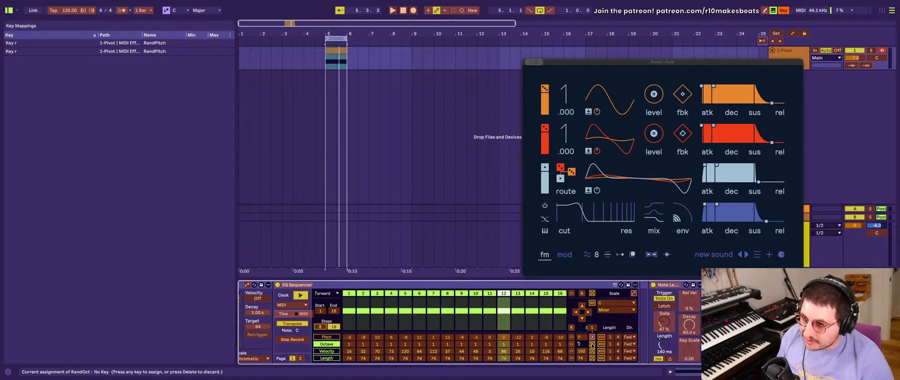
{"action": "key", "text": "r"}
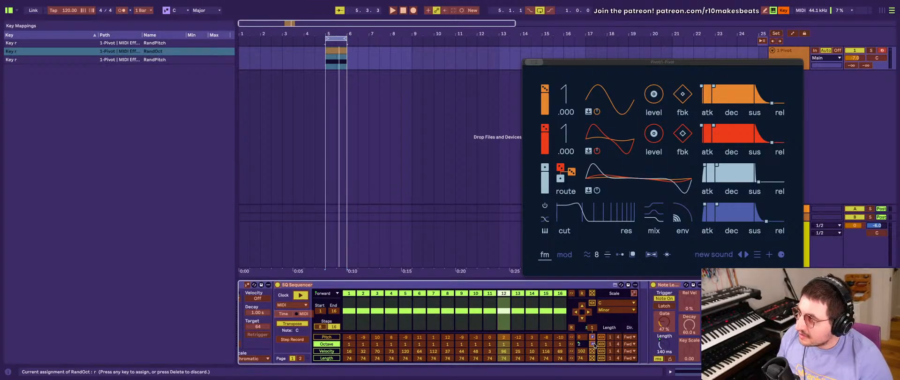
{"action": "key", "text": "Delete"}
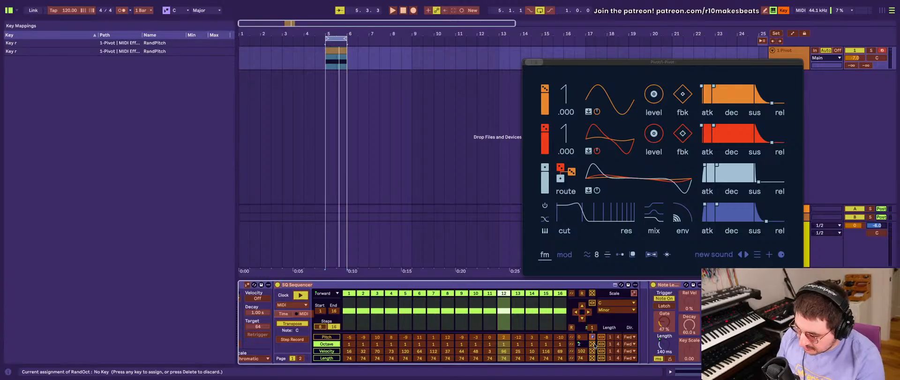
{"action": "key", "text": "o"}
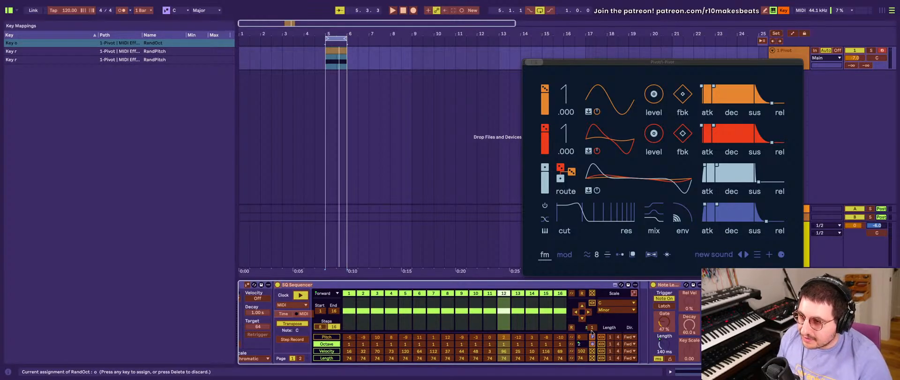
- Remap the SQ Sequencers' pitch randomize controls to the computer keys [ for Pattern 2 and P for Pattern 1
{"action": "left_click", "coordinate": [592, 336]}
{"action": "key", "text": "bracketleft"}
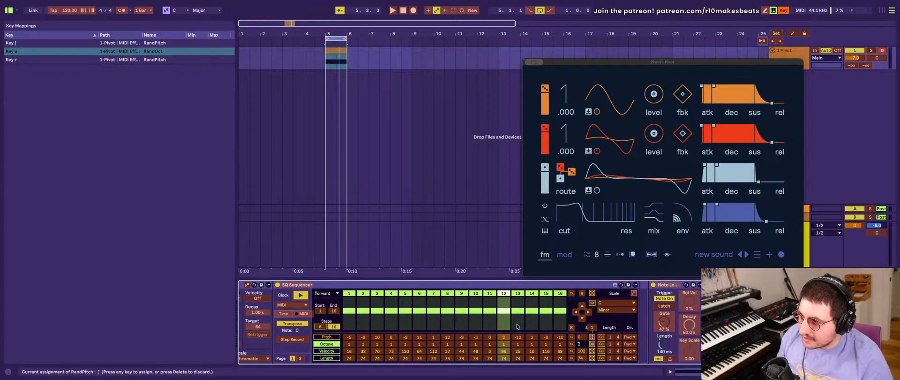
{"action": "scroll", "coordinate": [517, 325], "scroll_direction": "left", "scroll_amount": 10}
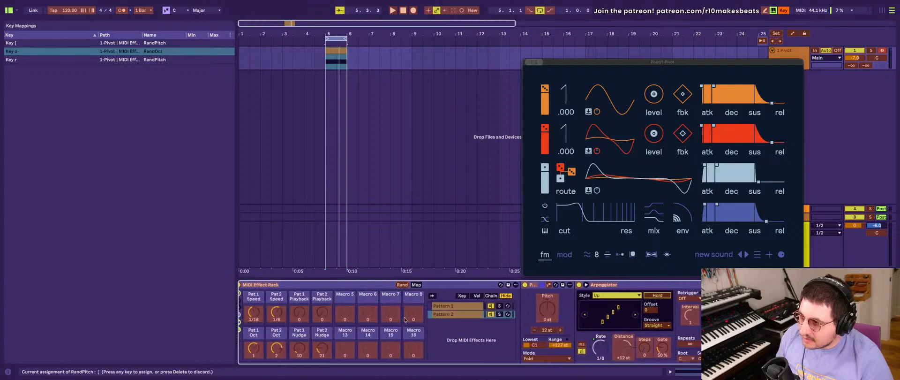
{"action": "scroll", "coordinate": [468, 323], "scroll_direction": "right", "scroll_amount": 10}
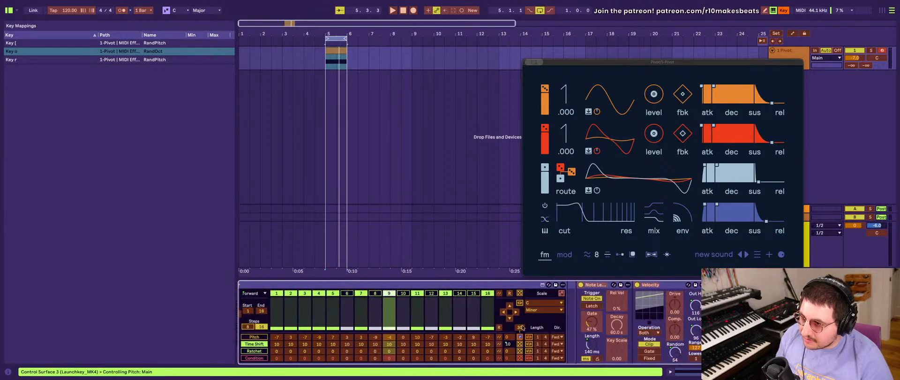
{"action": "key", "text": "p"}
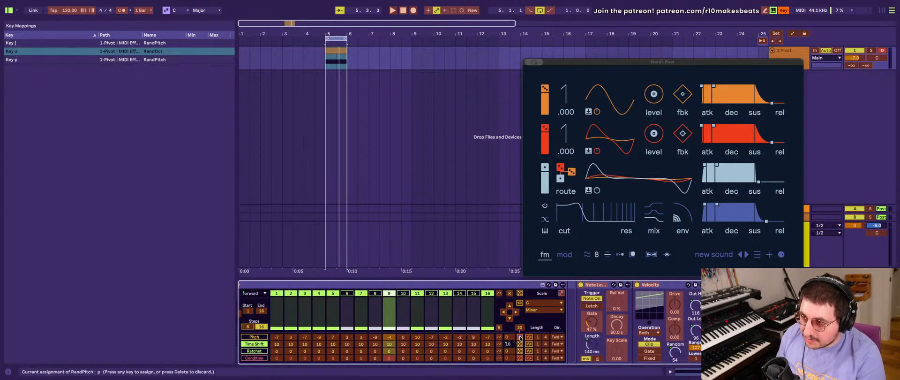
{"action": "left_click", "coordinate": [519, 344]}
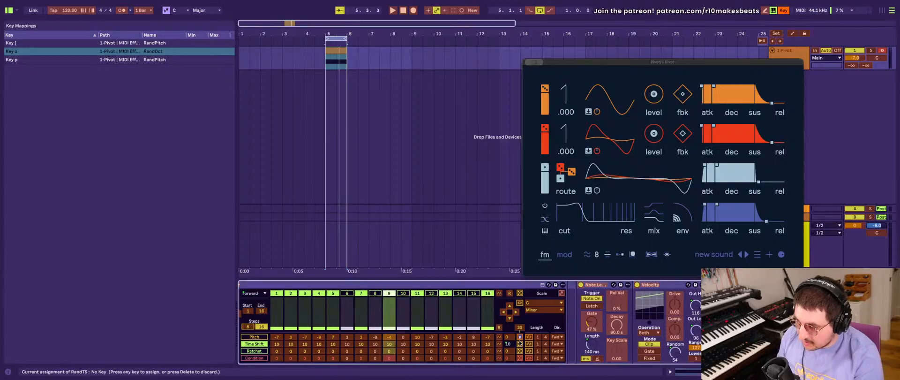
{"action": "key", "text": "o"}
{"action": "scroll", "coordinate": [505, 343], "scroll_direction": "left", "scroll_amount": 5}
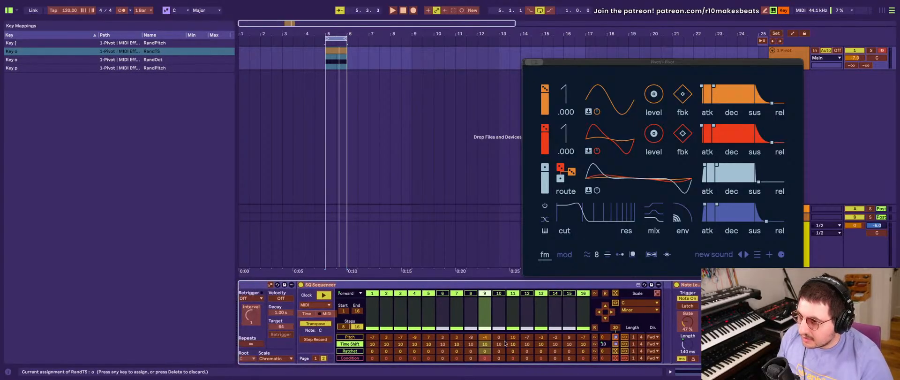
{"action": "key", "text": "Delete"}
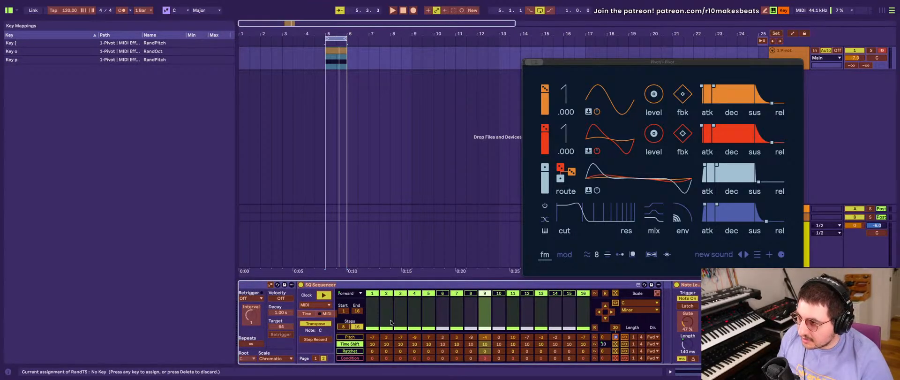
- Leave key mapping, show the Octave page of the Pattern 1 SQ Sequencer and randomize its octaves
{"action": "left_click", "coordinate": [314, 358]}
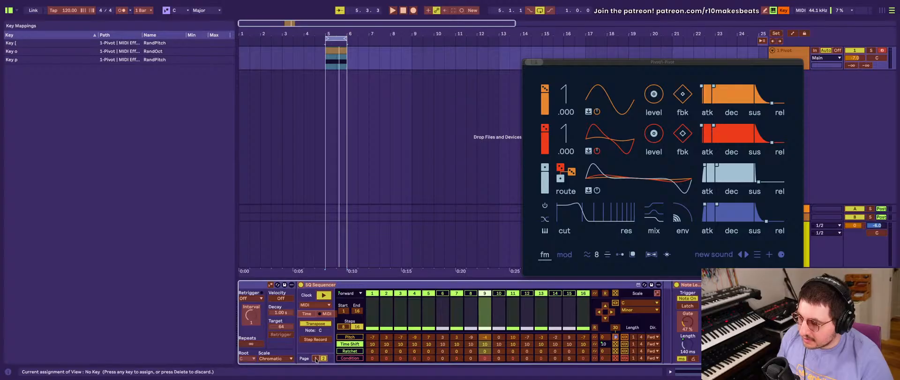
{"action": "key", "text": "super+k"}
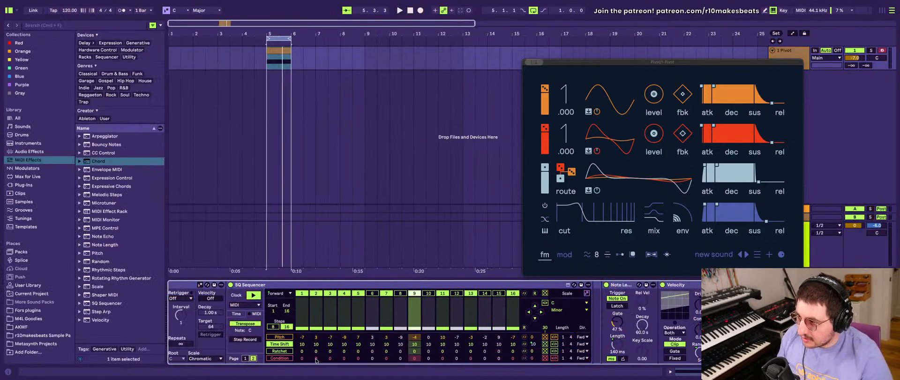
{"action": "left_click", "coordinate": [244, 358]}
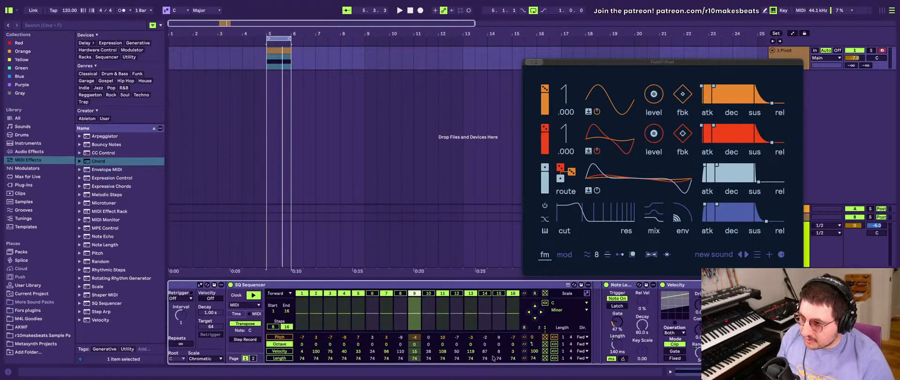
{"action": "left_click", "coordinate": [544, 343]}
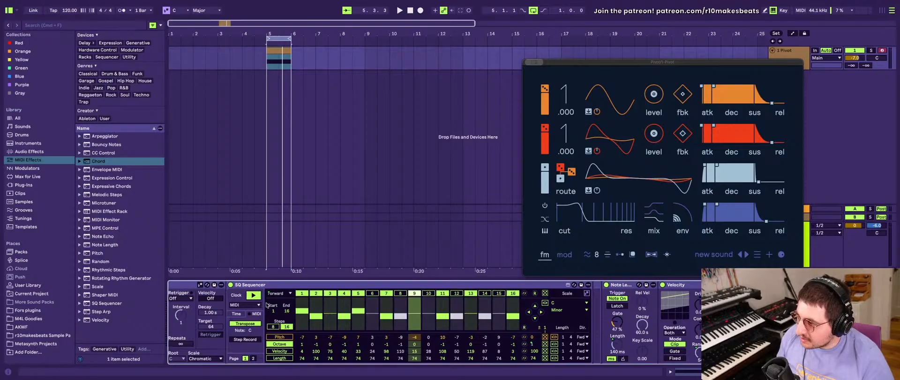
- Map the computer key O to the octave randomize control of the Pattern 1 SQ Sequencer
{"action": "key", "text": "super+k"}
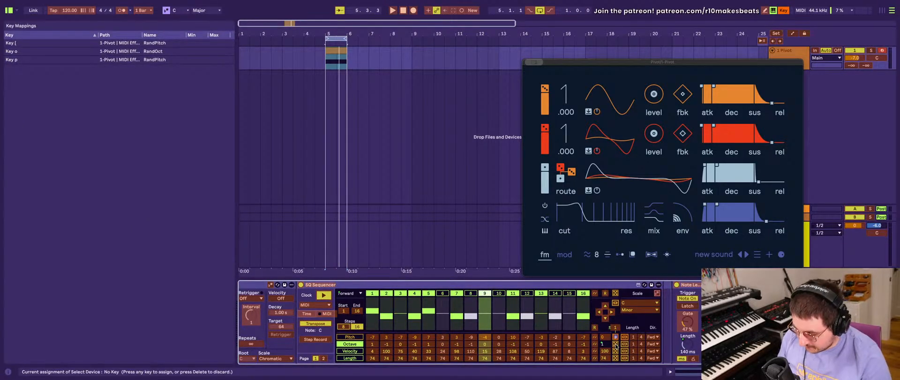
{"action": "key", "text": "o"}
{"action": "scroll", "coordinate": [345, 301], "scroll_direction": "left", "scroll_amount": 10}
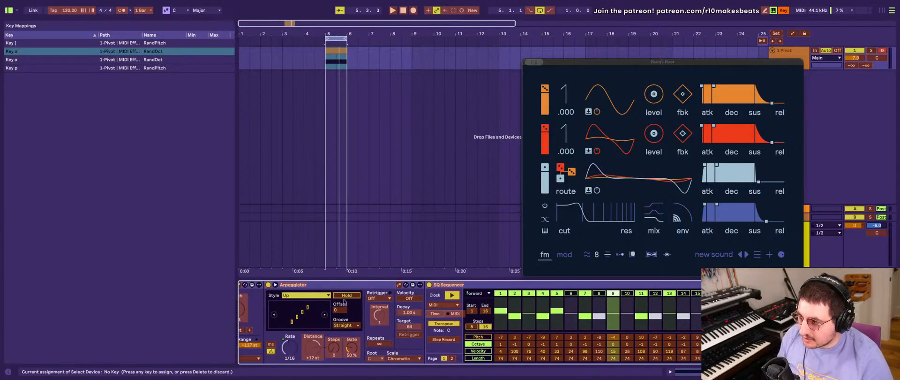
- Remap the pitch randomize control of the Pattern 2 SQ Sequencer to the computer key P and leave key mapping
{"action": "scroll", "coordinate": [345, 301], "scroll_direction": "left", "scroll_amount": 2}
{"action": "left_click", "coordinate": [464, 318]}
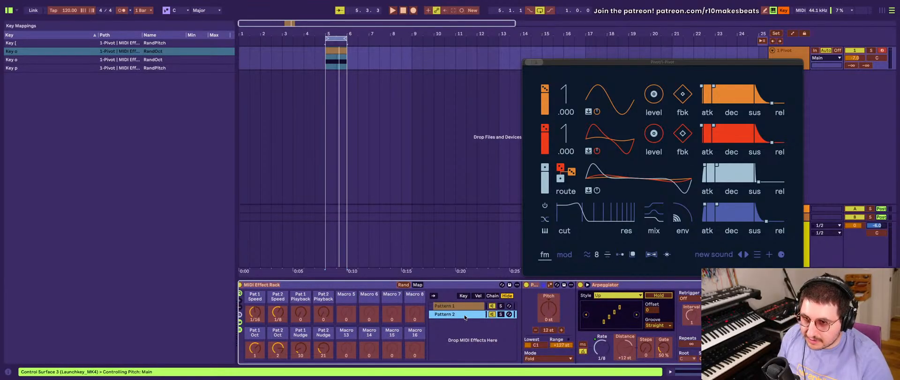
{"action": "scroll", "coordinate": [464, 317], "scroll_direction": "right", "scroll_amount": 10}
{"action": "scroll", "coordinate": [489, 330], "scroll_direction": "left", "scroll_amount": 12}
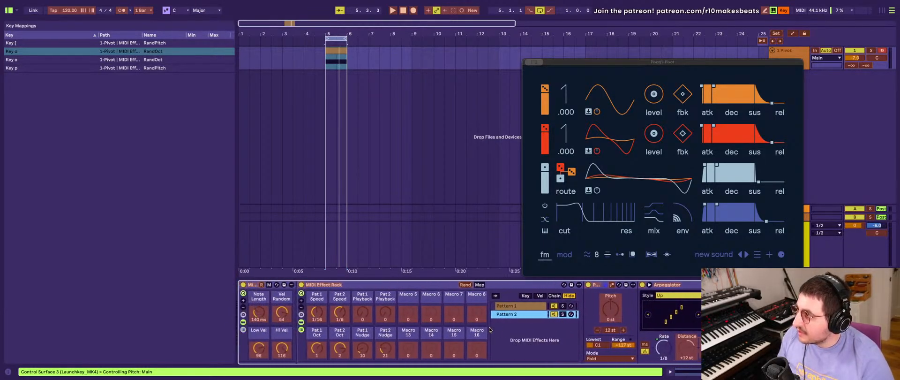
{"action": "left_click", "coordinate": [489, 329]}
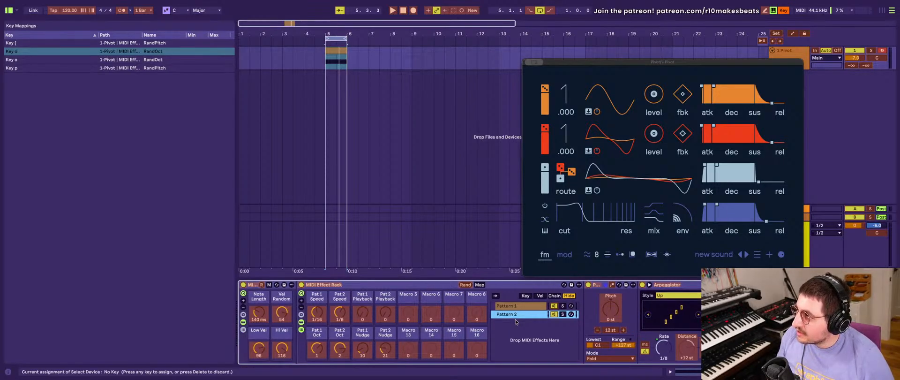
{"action": "scroll", "coordinate": [516, 322], "scroll_direction": "right", "scroll_amount": 10}
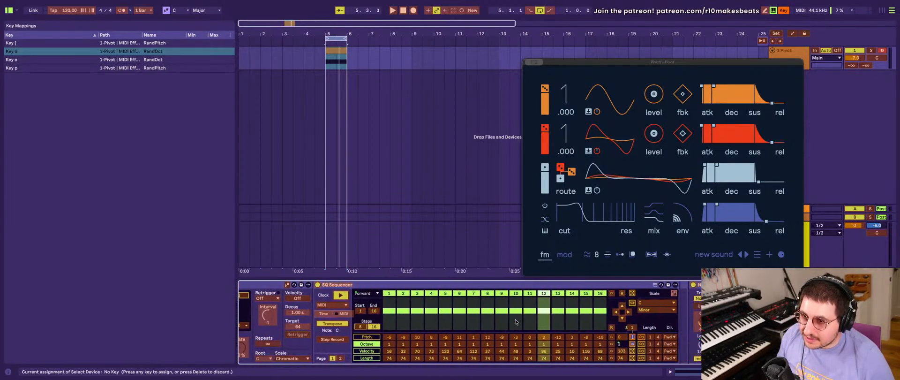
{"action": "left_click", "coordinate": [632, 337]}
{"action": "key", "text": "p"}
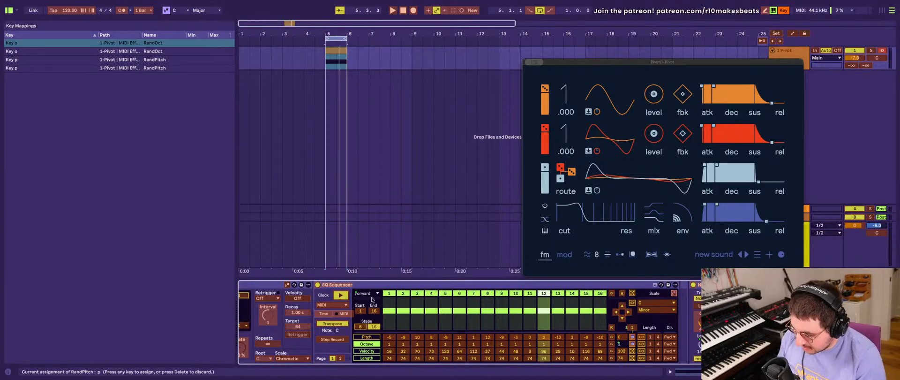
{"action": "key", "text": "super+k"}
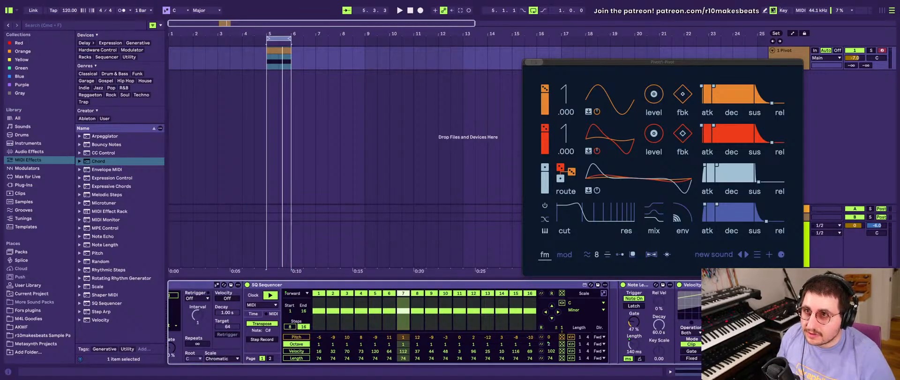
- Try out the mapped computer keys by randomizing the Pattern 2 SQ Sequencer's octaves and pitches several times
{"action": "key", "text": "super+z"}
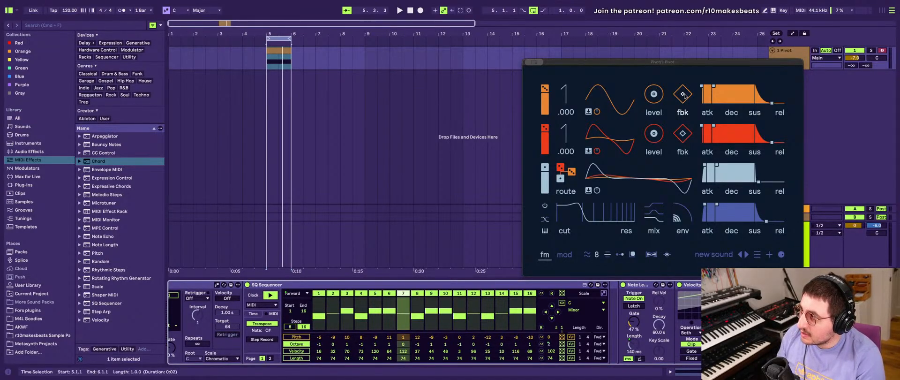
{"action": "key", "text": "super+z"}
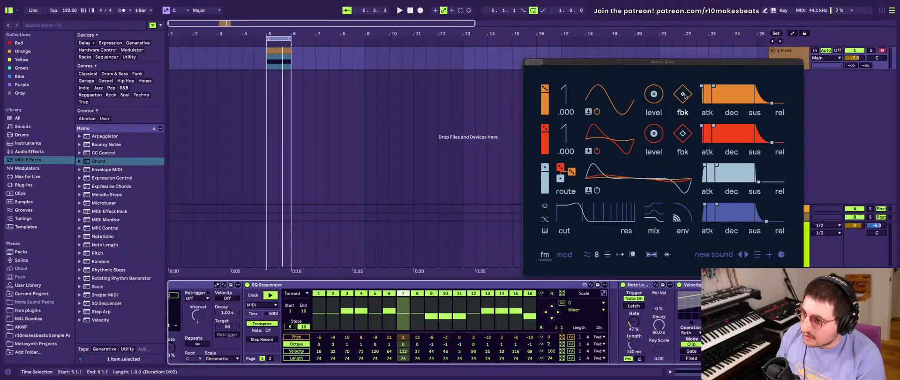
{"action": "key", "text": "super+z"}
{"action": "key", "text": "super+z"}
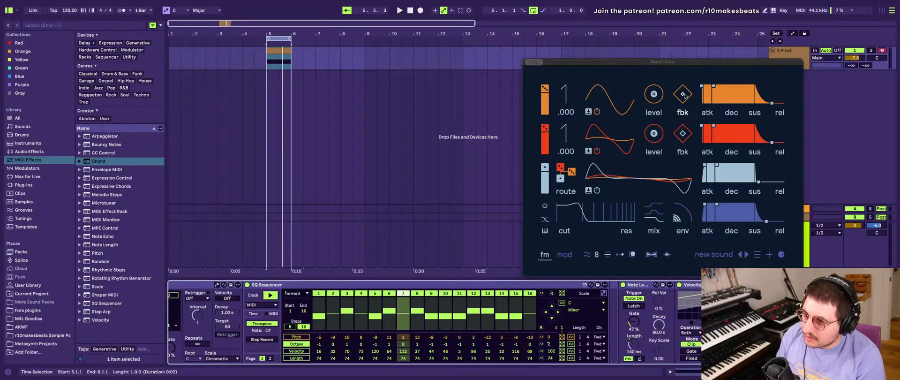
{"action": "key", "text": "super+z"}
{"action": "key", "text": "super+z"}
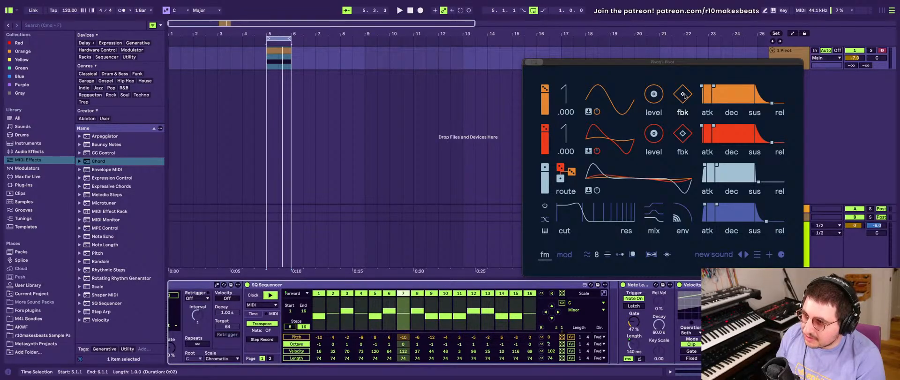
{"action": "key", "text": "super+z"}
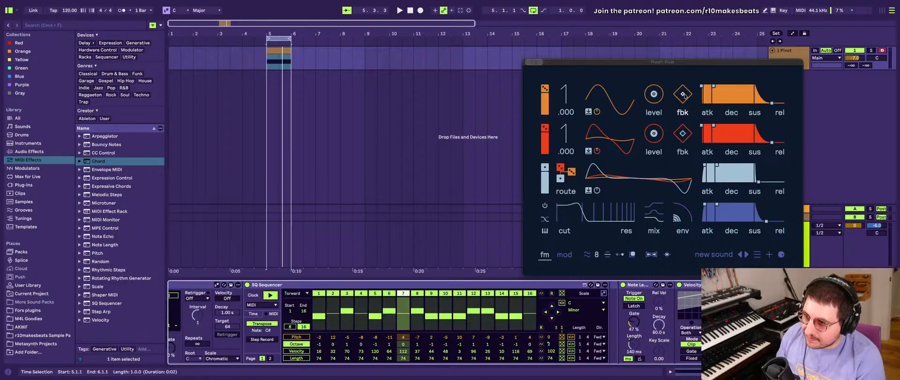
{"action": "key", "text": "super+z"}
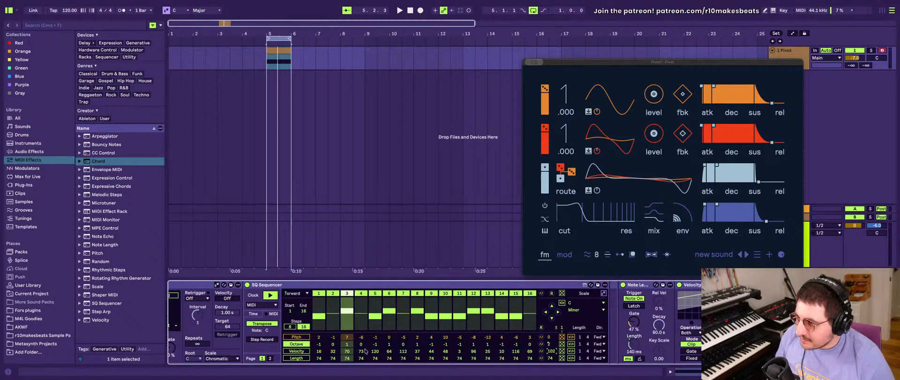
- Show the Velocity page of the Pattern 2 SQ Sequencer and look over its randomize controls and the surrounding devices
{"action": "left_click", "coordinate": [291, 352]}
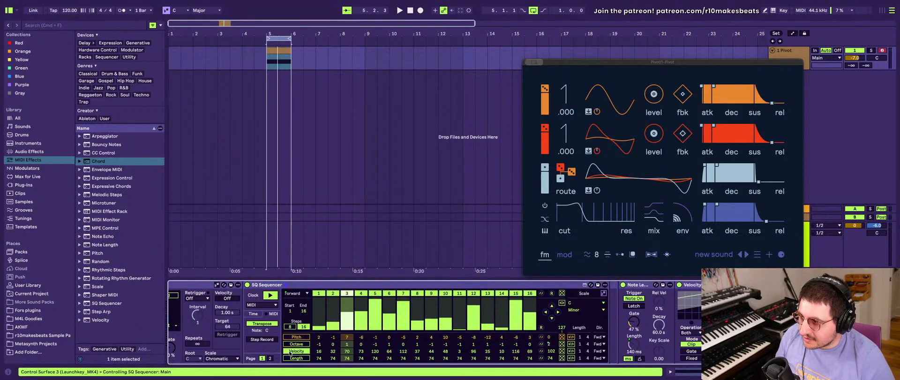
{"action": "scroll", "coordinate": [263, 346], "scroll_direction": "left", "scroll_amount": 10}
{"action": "scroll", "coordinate": [264, 346], "scroll_direction": "right", "scroll_amount": 11}
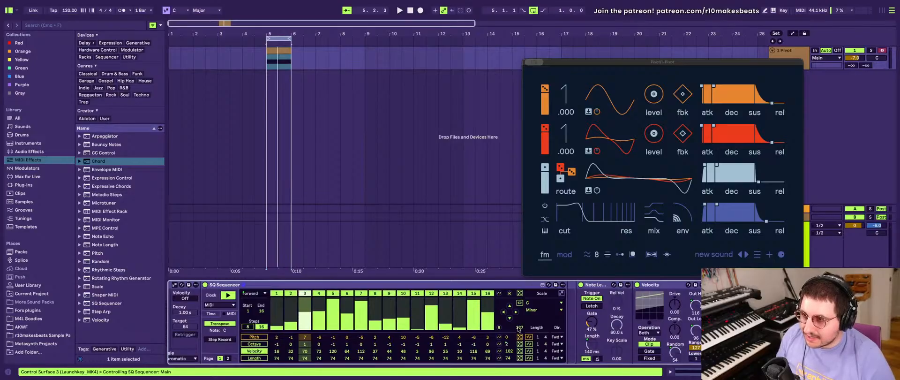
{"action": "scroll", "coordinate": [457, 332], "scroll_direction": "left", "scroll_amount": 5}
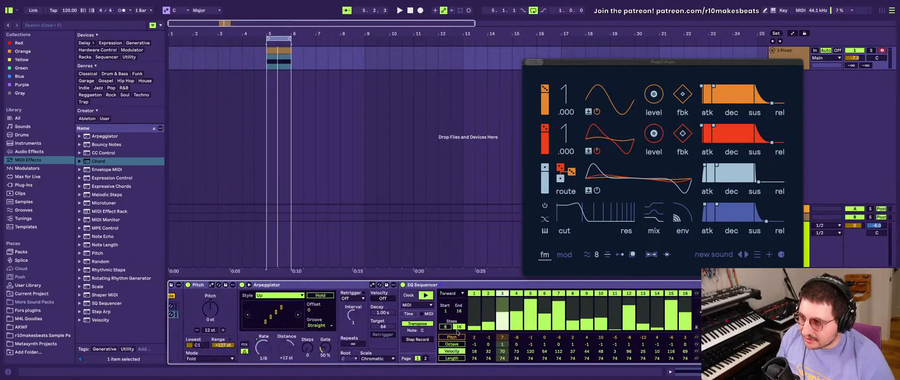
{"action": "scroll", "coordinate": [457, 331], "scroll_direction": "left", "scroll_amount": 8}
{"action": "scroll", "coordinate": [406, 323], "scroll_direction": "right", "scroll_amount": 12}
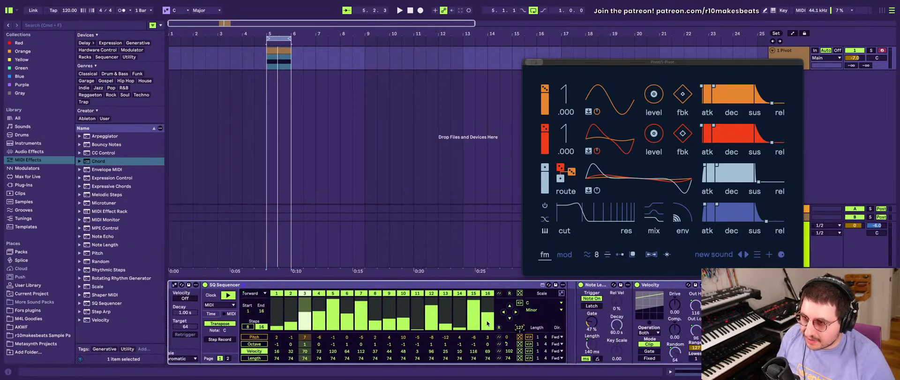
{"action": "scroll", "coordinate": [510, 330], "scroll_direction": "left", "scroll_amount": 5}
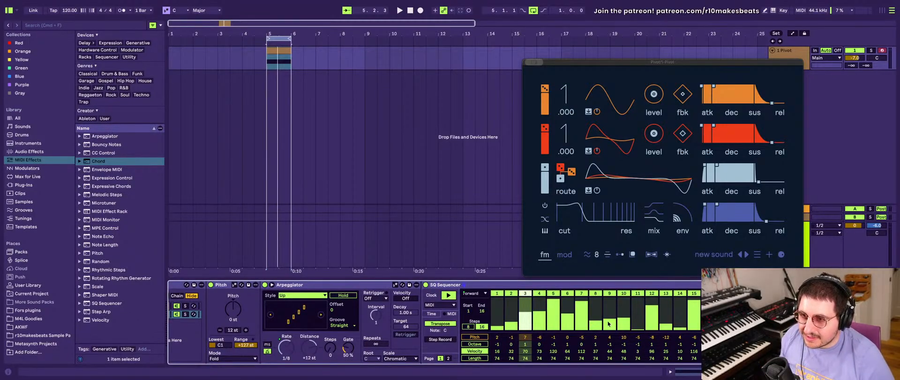
{"action": "scroll", "coordinate": [608, 323], "scroll_direction": "right", "scroll_amount": 4}
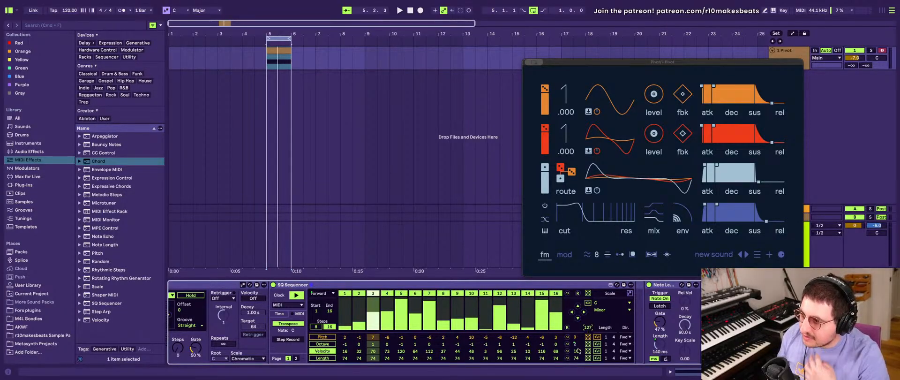
{"action": "left_click_drag", "start_coordinate": [579, 351], "coordinate": [578, 352]}
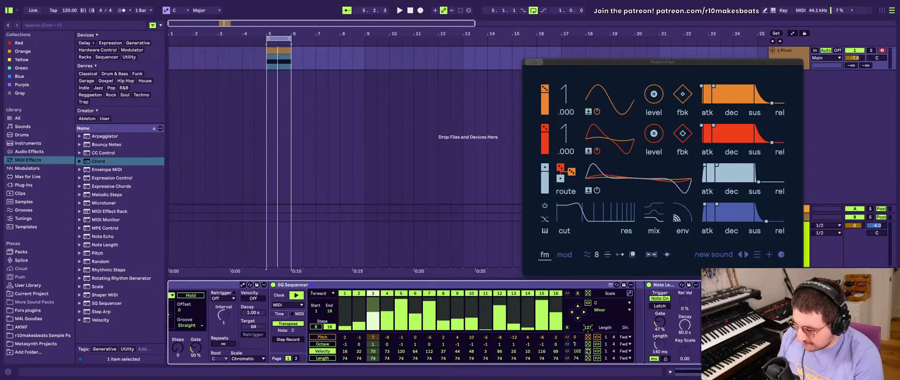
- Map the computer key V to the velocity randomize controls of the SQ Sequencers in both the Pattern 2 and Pattern 1 chains
{"action": "key", "text": "super+k"}
{"action": "left_click", "coordinate": [659, 352]}
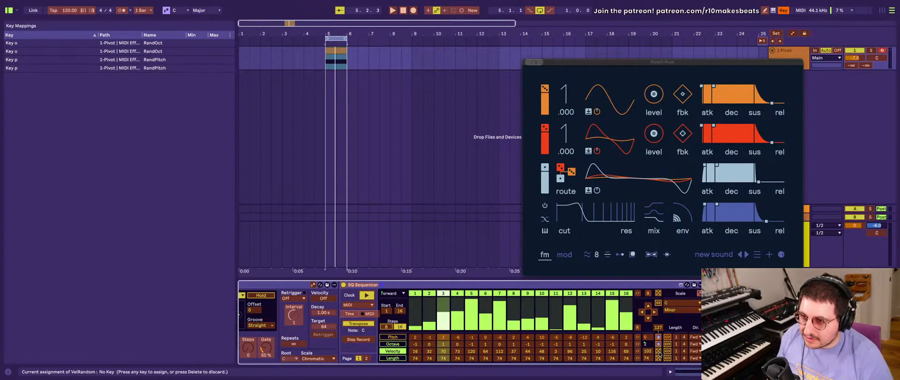
{"action": "key", "text": "v"}
{"action": "scroll", "coordinate": [523, 308], "scroll_direction": "left", "scroll_amount": 8}
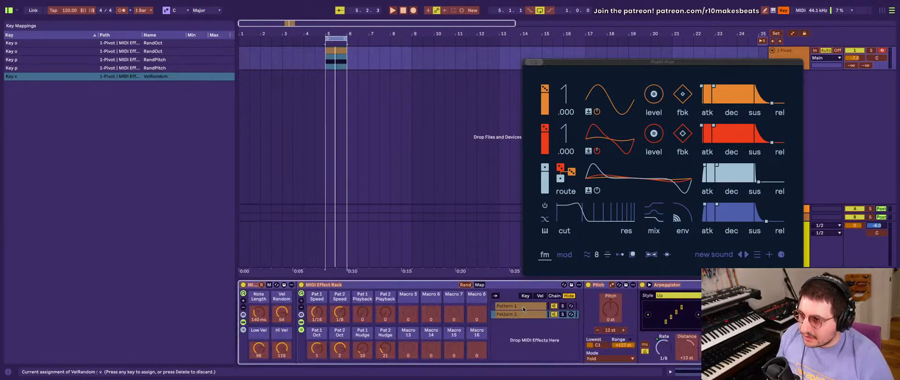
{"action": "scroll", "coordinate": [522, 306], "scroll_direction": "right", "scroll_amount": 8}
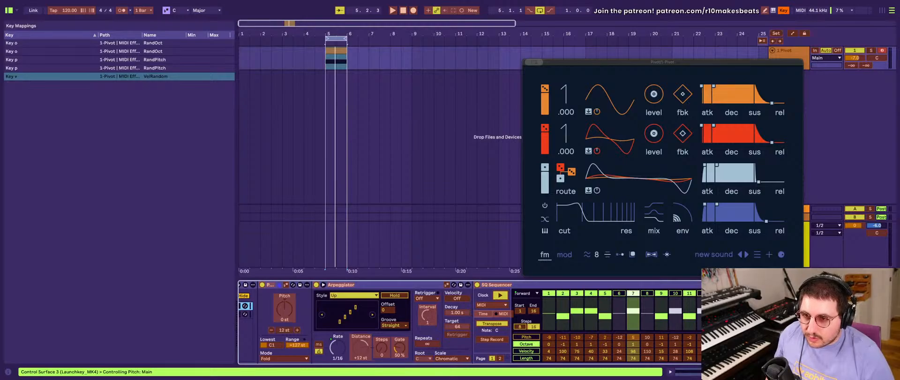
{"action": "key", "text": "v"}
{"action": "scroll", "coordinate": [470, 322], "scroll_direction": "right", "scroll_amount": 10}
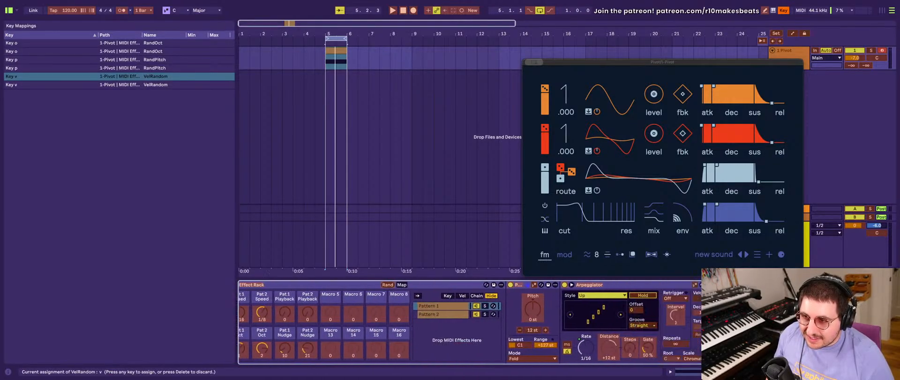
- Map the computer key R to the step reset control of the Pattern 1 SQ Sequencer
{"action": "scroll", "coordinate": [641, 312], "scroll_direction": "left", "scroll_amount": 8}
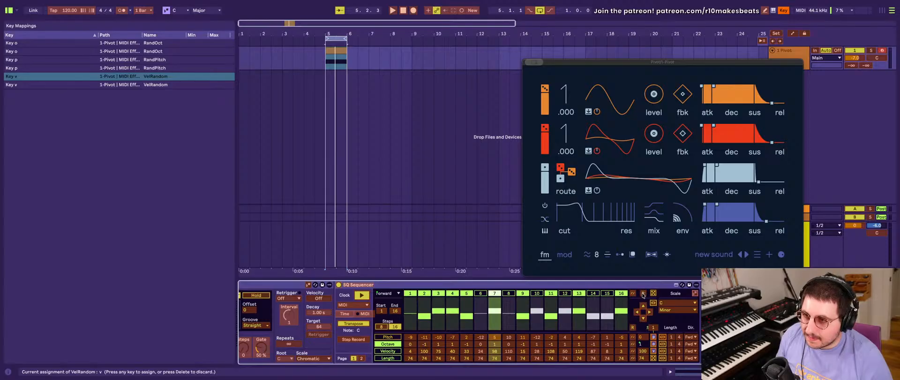
{"action": "left_click", "coordinate": [643, 294]}
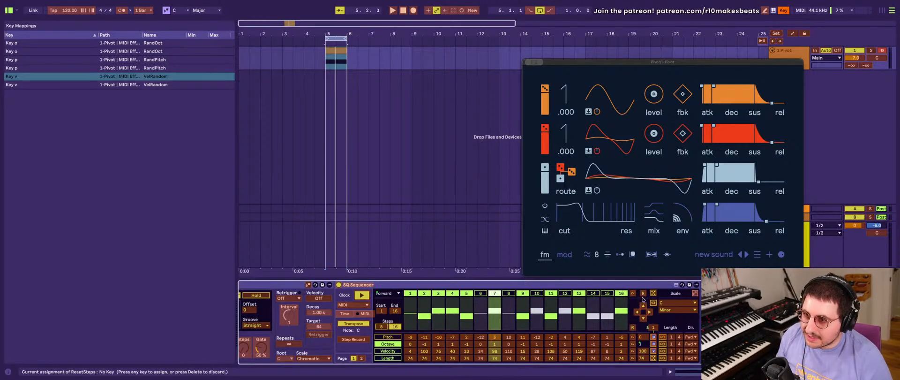
{"action": "scroll", "coordinate": [640, 297], "scroll_direction": "left", "scroll_amount": 3}
{"action": "scroll", "coordinate": [641, 296], "scroll_direction": "right", "scroll_amount": 3}
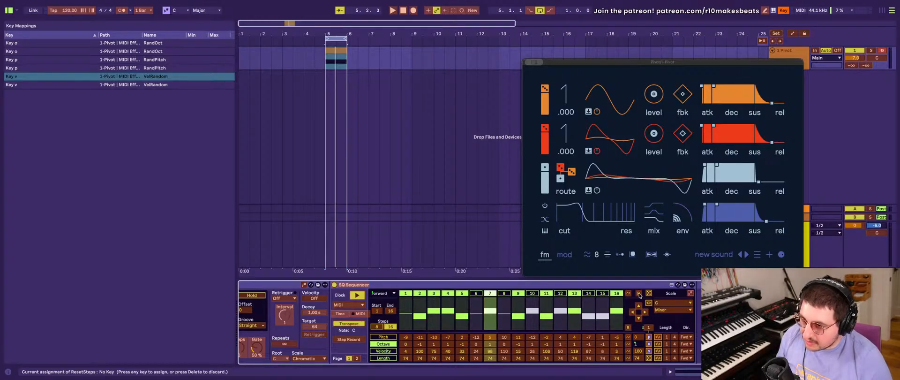
{"action": "scroll", "coordinate": [594, 302], "scroll_direction": "left", "scroll_amount": 4}
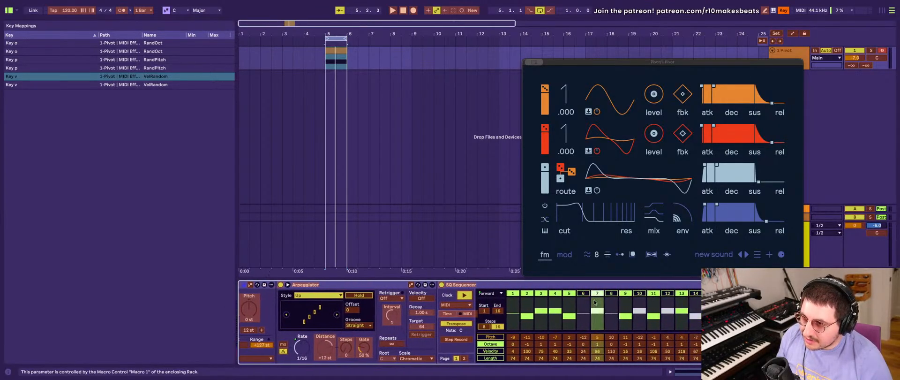
{"action": "scroll", "coordinate": [595, 302], "scroll_direction": "right", "scroll_amount": 4}
{"action": "left_click", "coordinate": [637, 293]}
{"action": "key", "text": "r"}
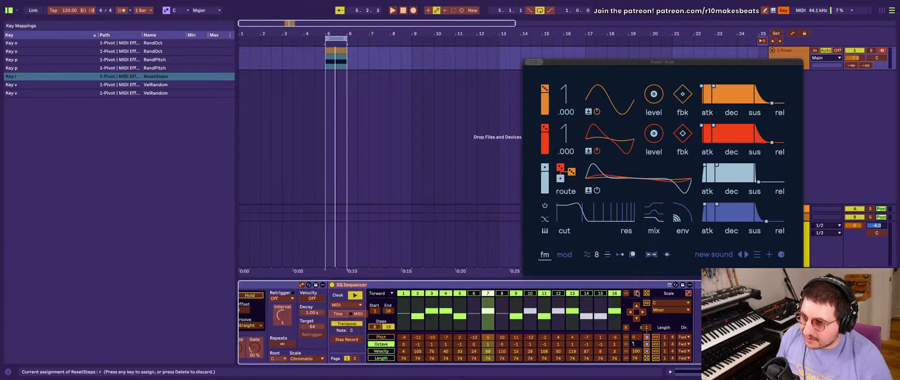
- Open the Pattern 2 chain and map the computer key R to its SQ Sequencer's step reset control
{"action": "scroll", "coordinate": [537, 319], "scroll_direction": "left", "scroll_amount": 12}
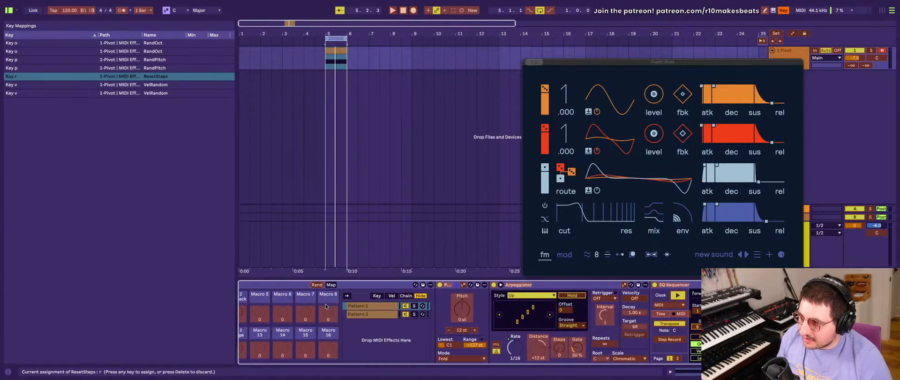
{"action": "scroll", "coordinate": [358, 314], "scroll_direction": "right", "scroll_amount": 15}
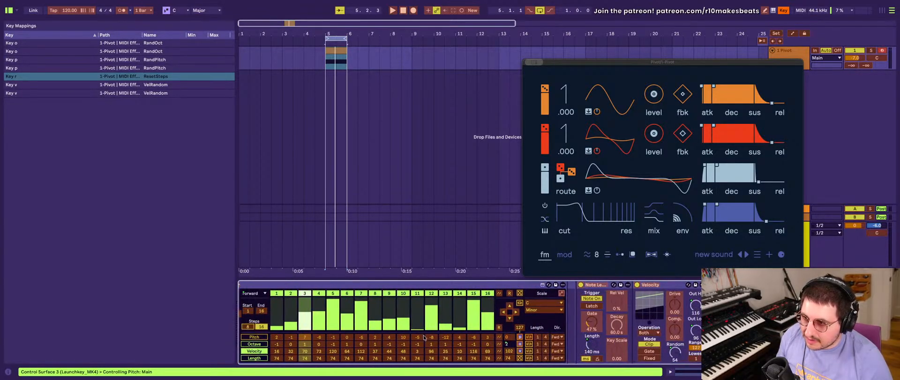
{"action": "scroll", "coordinate": [443, 342], "scroll_direction": "left", "scroll_amount": 7}
{"action": "scroll", "coordinate": [443, 342], "scroll_direction": "right", "scroll_amount": 7}
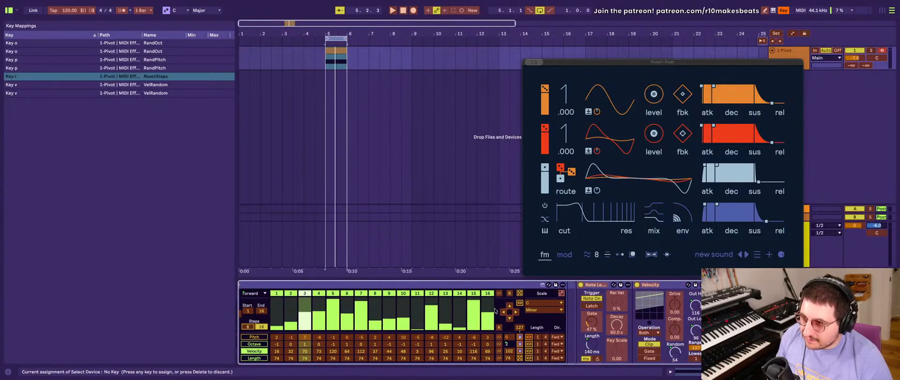
{"action": "left_click", "coordinate": [510, 294]}
{"action": "key", "text": "r"}
{"action": "scroll", "coordinate": [501, 299], "scroll_direction": "left", "scroll_amount": 8}
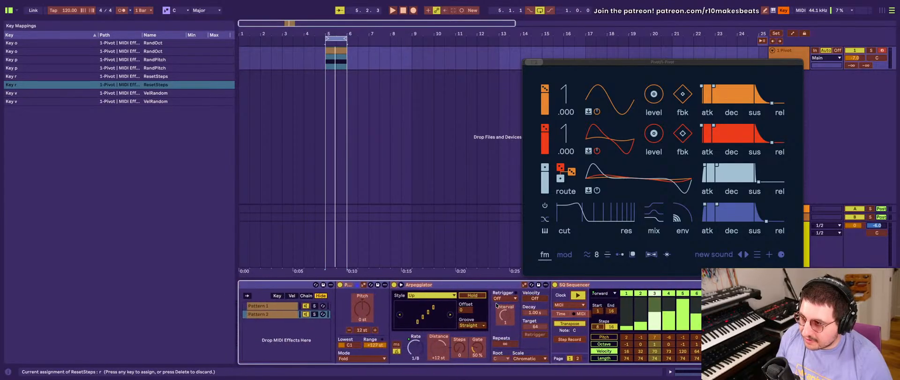
{"action": "scroll", "coordinate": [495, 305], "scroll_direction": "right", "scroll_amount": 7}
{"action": "scroll", "coordinate": [495, 305], "scroll_direction": "right", "scroll_amount": 2}
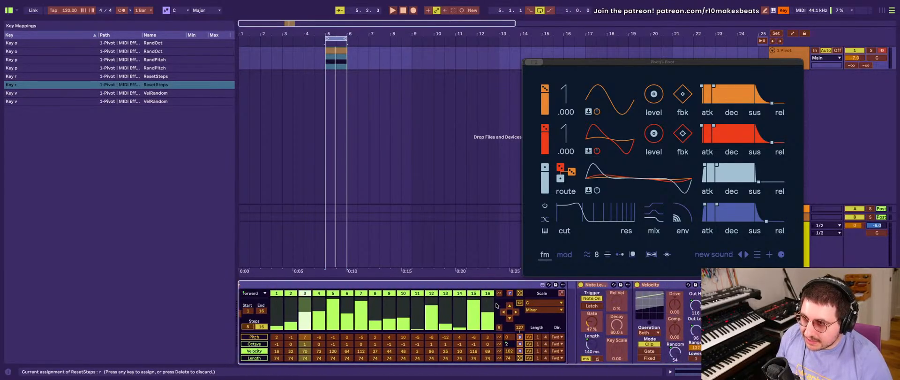
- Map the computer key S to the step randomize controls of the SQ Sequencers in both the Pattern 2 and Pattern 1 chains
{"action": "left_click", "coordinate": [520, 293]}
{"action": "key", "text": "s"}
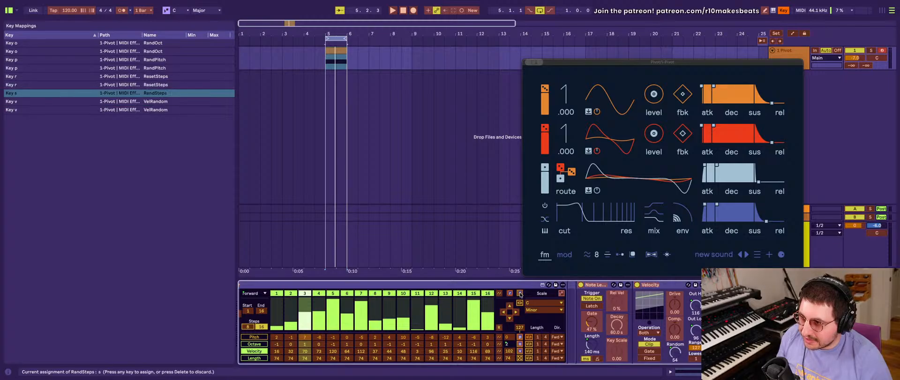
{"action": "scroll", "coordinate": [458, 321], "scroll_direction": "left", "scroll_amount": 15}
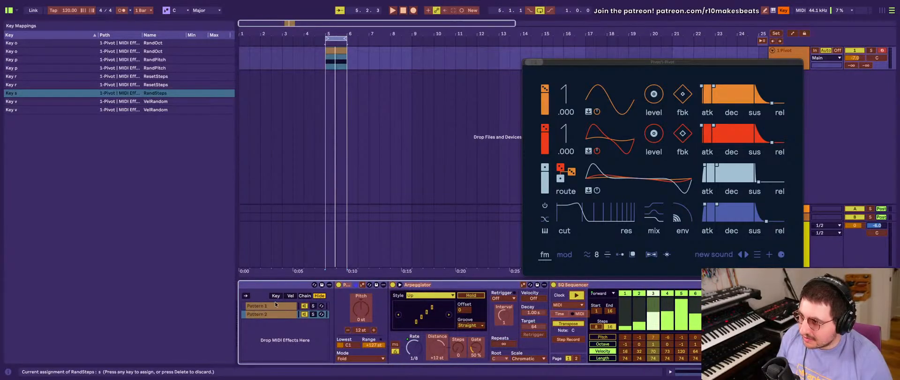
{"action": "scroll", "coordinate": [514, 299], "scroll_direction": "right", "scroll_amount": 15}
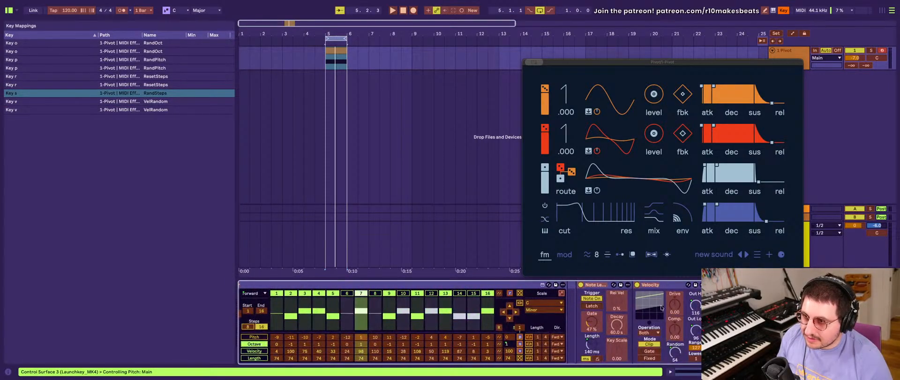
{"action": "left_click", "coordinate": [519, 293]}
{"action": "key", "text": "s"}
{"action": "scroll", "coordinate": [458, 314], "scroll_direction": "left", "scroll_amount": 15}
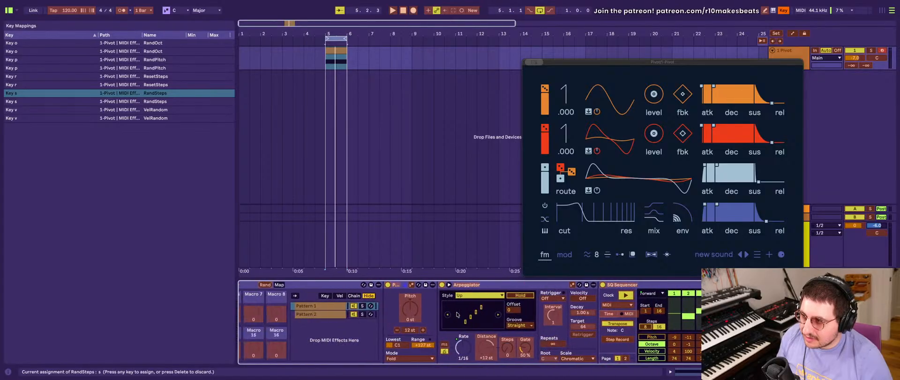
{"action": "scroll", "coordinate": [457, 314], "scroll_direction": "left", "scroll_amount": 2}
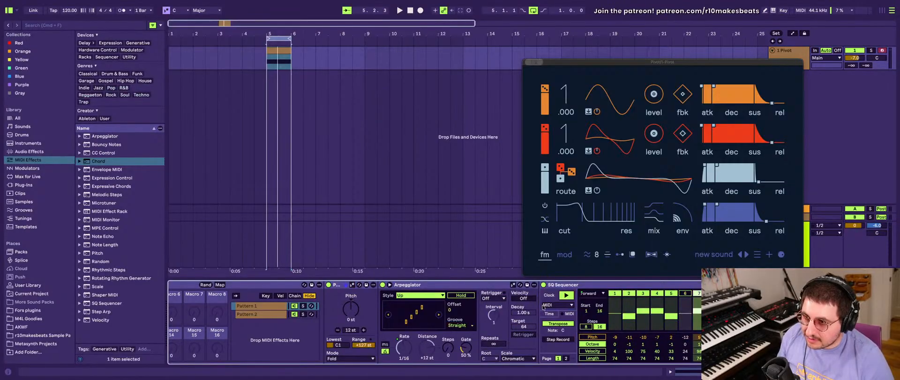
{"action": "scroll", "coordinate": [542, 307], "scroll_direction": "right", "scroll_amount": 10}
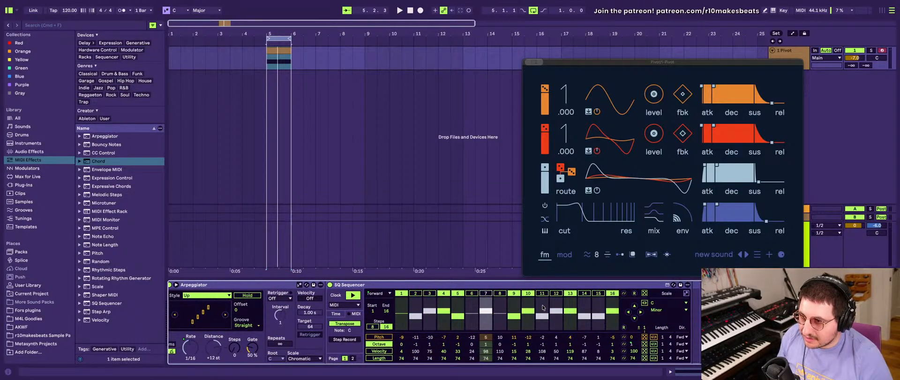
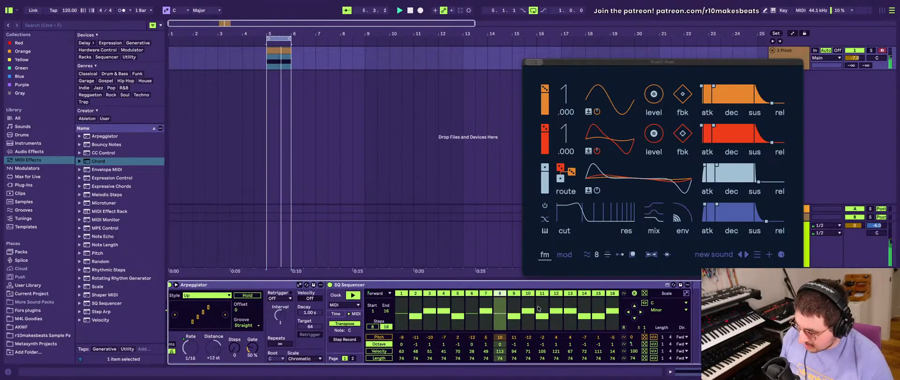
- Map the root note of the SQ Sequencer in the Pattern 1 chain to Macro 5
{"action": "scroll", "coordinate": [574, 307], "scroll_direction": "left", "scroll_amount": 3}
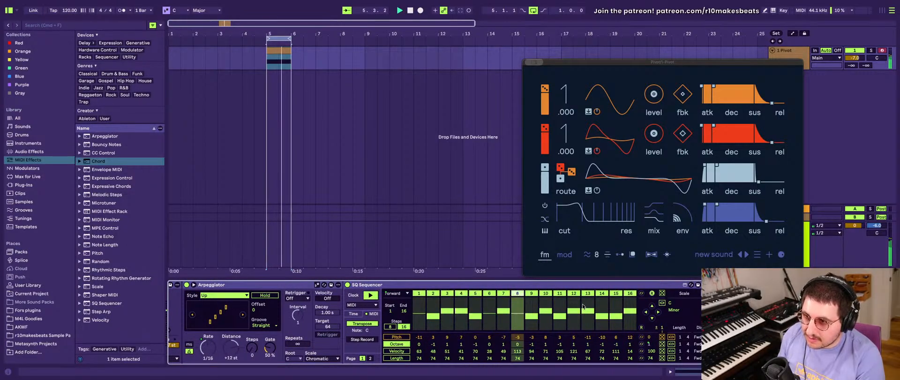
{"action": "scroll", "coordinate": [583, 306], "scroll_direction": "right", "scroll_amount": 10}
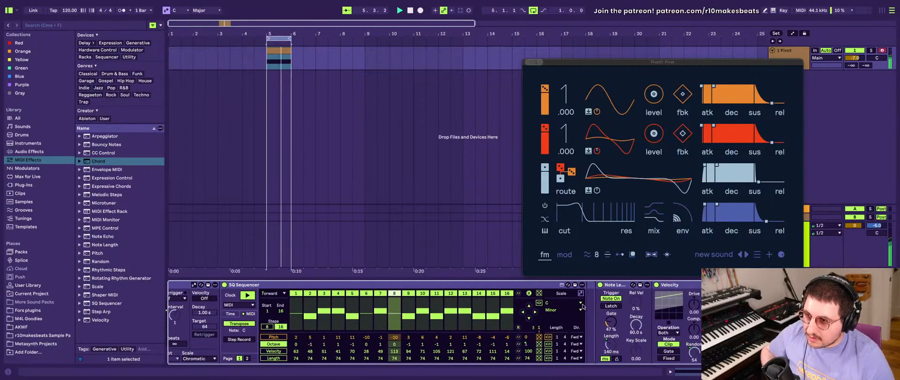
{"action": "scroll", "coordinate": [583, 306], "scroll_direction": "left", "scroll_amount": 8}
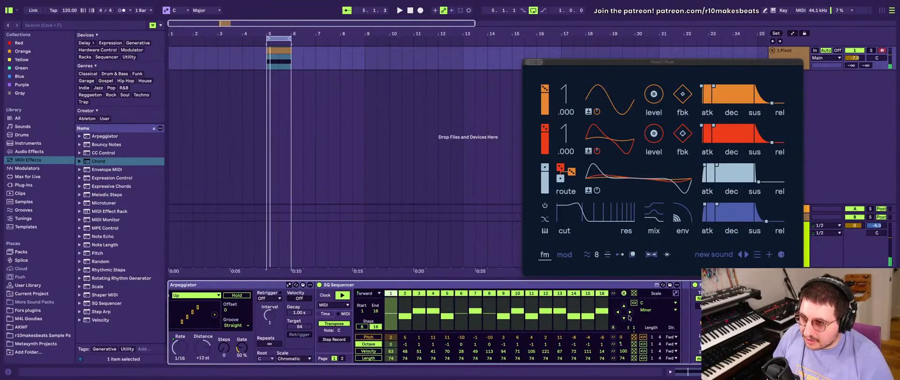
{"action": "scroll", "coordinate": [411, 307], "scroll_direction": "left", "scroll_amount": 20}
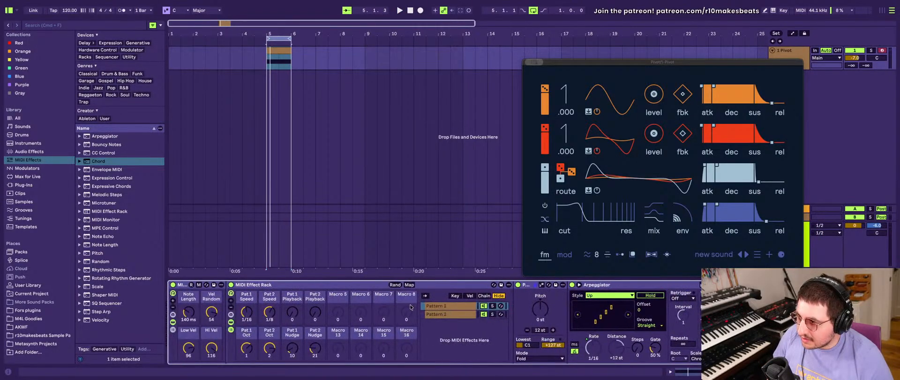
{"action": "left_click", "coordinate": [455, 306]}
{"action": "scroll", "coordinate": [459, 309], "scroll_direction": "right", "scroll_amount": 20}
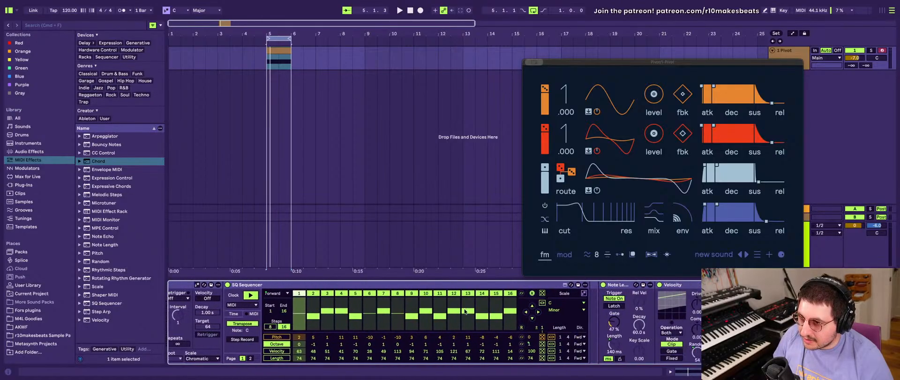
{"action": "scroll", "coordinate": [466, 311], "scroll_direction": "left", "scroll_amount": 20}
{"action": "scroll", "coordinate": [466, 311], "scroll_direction": "right", "scroll_amount": 14}
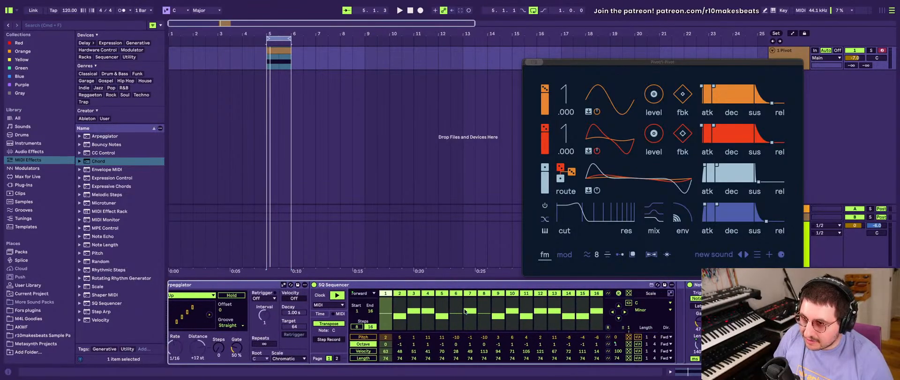
{"action": "scroll", "coordinate": [464, 311], "scroll_direction": "right", "scroll_amount": 4}
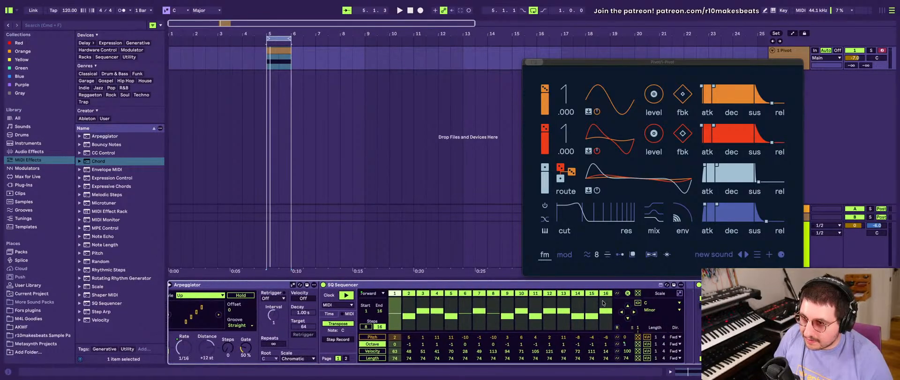
{"action": "right_click", "coordinate": [649, 303]}
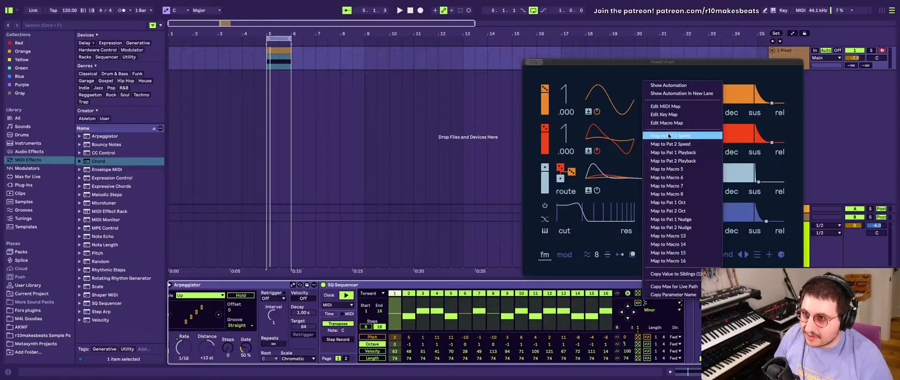
{"action": "left_click", "coordinate": [665, 170]}
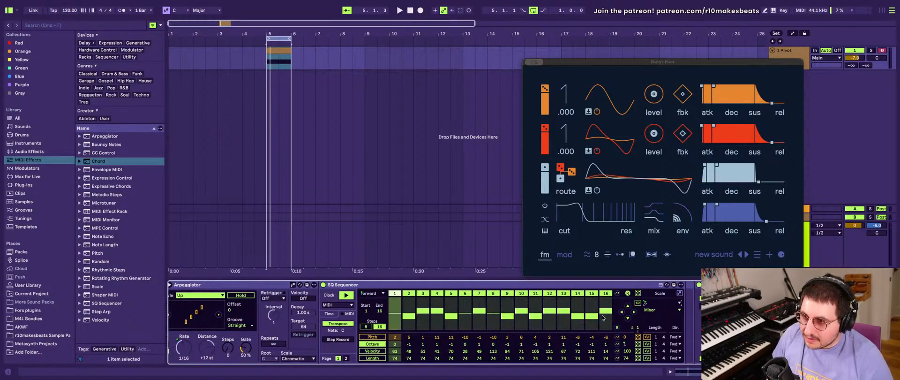
- Map the scale type of Pattern 1's SQ Sequencer to Macro 6
{"action": "scroll", "coordinate": [345, 321], "scroll_direction": "left", "scroll_amount": 10}
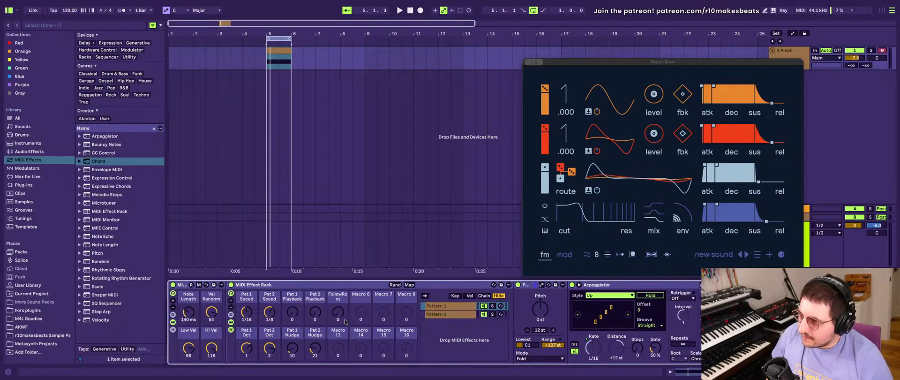
{"action": "scroll", "coordinate": [345, 321], "scroll_direction": "right", "scroll_amount": 10}
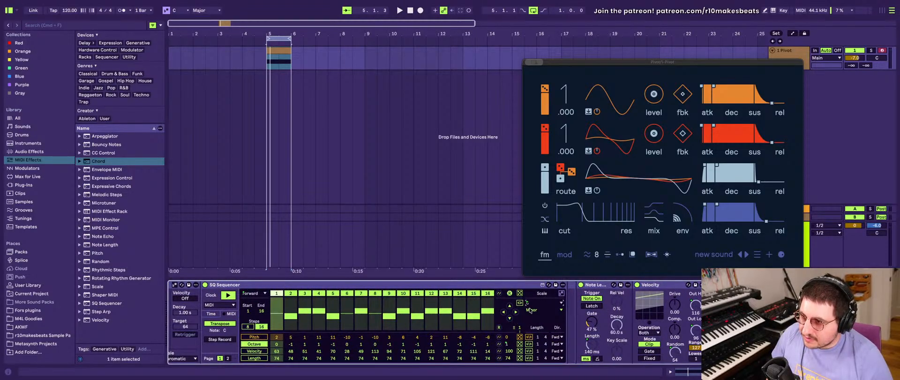
{"action": "right_click", "coordinate": [530, 310]}
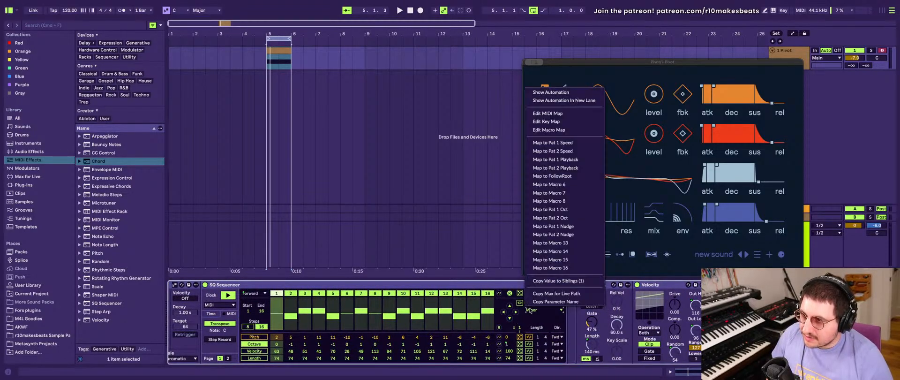
{"action": "left_click", "coordinate": [570, 186]}
- Map the root note and scale type of Pattern 2's SQ Sequencer to the FollowRoot and FollowScales macros
{"action": "scroll", "coordinate": [471, 315], "scroll_direction": "left", "scroll_amount": 10}
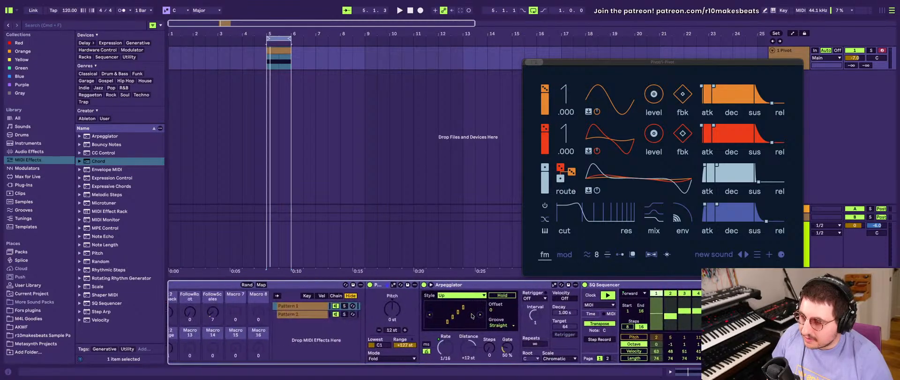
{"action": "scroll", "coordinate": [349, 312], "scroll_direction": "right", "scroll_amount": 10}
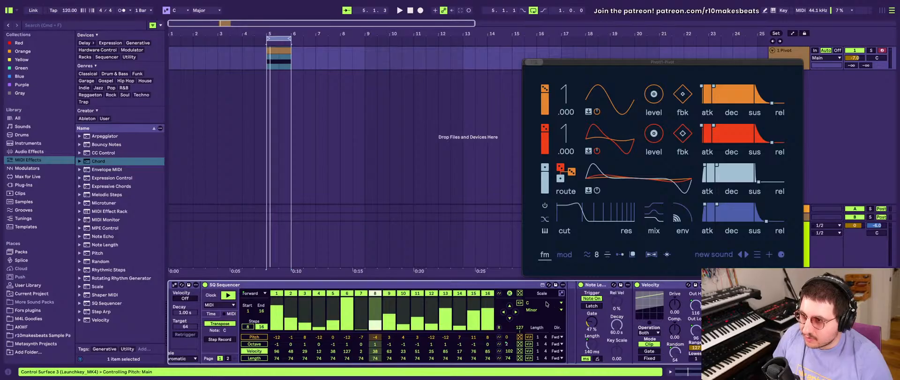
{"action": "right_click", "coordinate": [527, 302]}
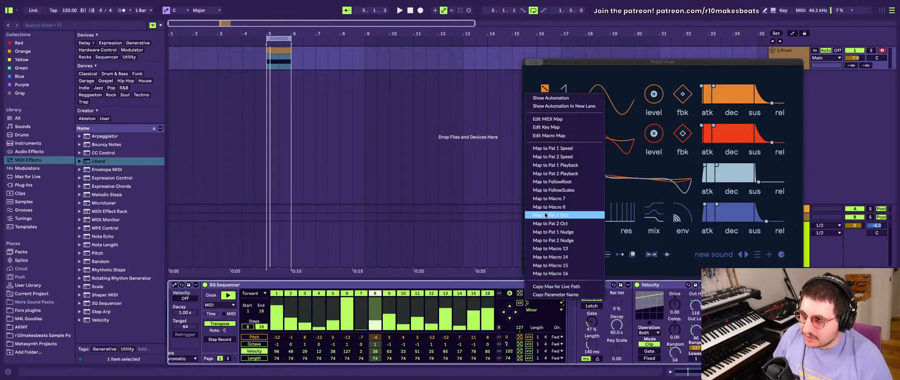
{"action": "left_click", "coordinate": [568, 182]}
{"action": "right_click", "coordinate": [544, 310]}
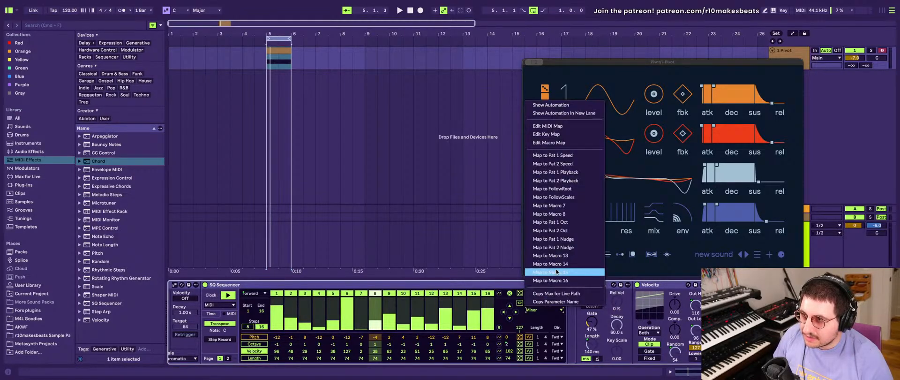
{"action": "left_click", "coordinate": [566, 197]}
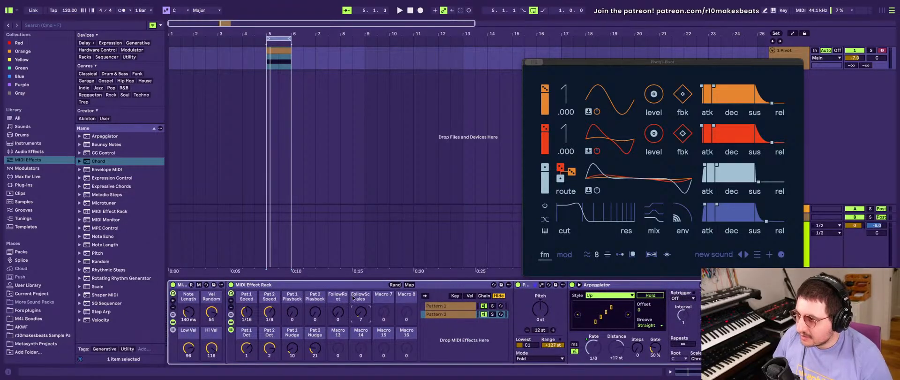
- Rename the FollowScales macro as Scale and the FollowRoot macro as Root
{"action": "key", "text": "ctrl+r"}
{"action": "type", "text": "Scale"}
{"action": "key", "text": "Return"}
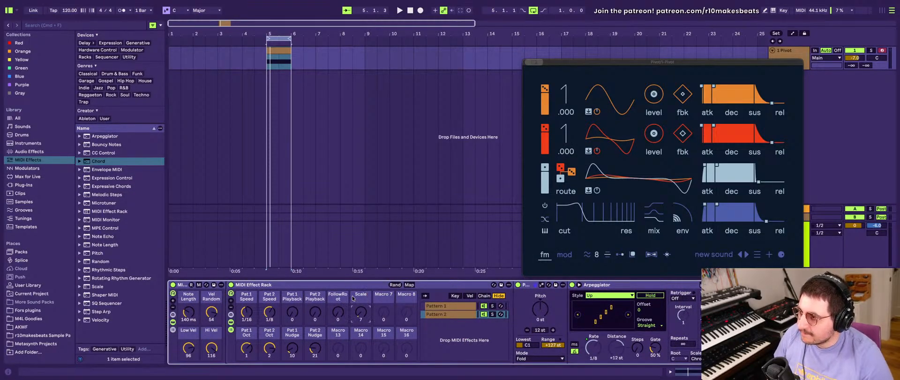
{"action": "left_click", "coordinate": [341, 294]}
{"action": "key", "text": "ctrl+r"}
{"action": "type", "text": "Ro"}
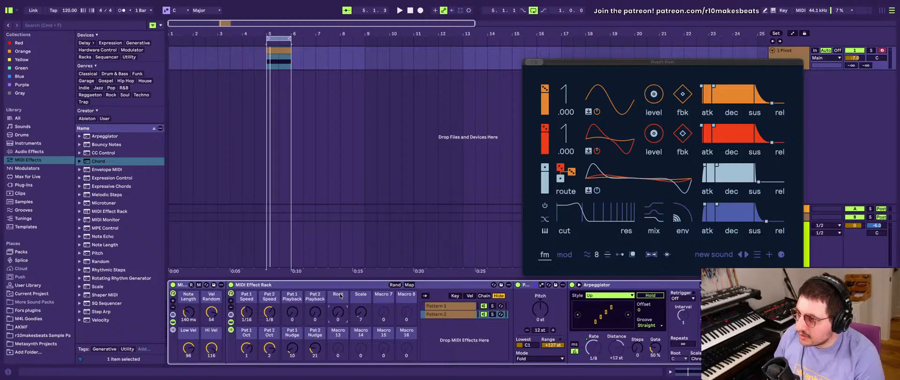
{"action": "key", "text": "Return"}
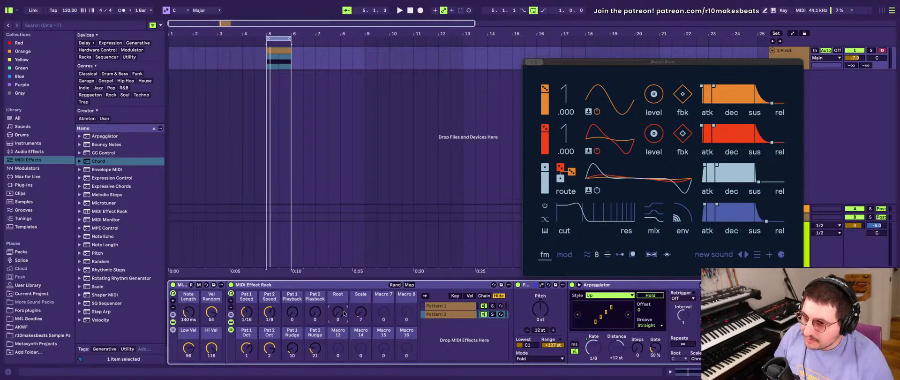
- Start playback, sweep the Root and Scale macros, and check the sequencers in the pattern chains
{"action": "key", "text": "space"}
{"action": "left_click_drag", "start_coordinate": [342, 312], "coordinate": [361, 256]}
{"action": "left_click_drag", "start_coordinate": [361, 312], "coordinate": [360, 370]}
{"action": "scroll", "coordinate": [505, 313], "scroll_direction": "down", "scroll_amount": 8}
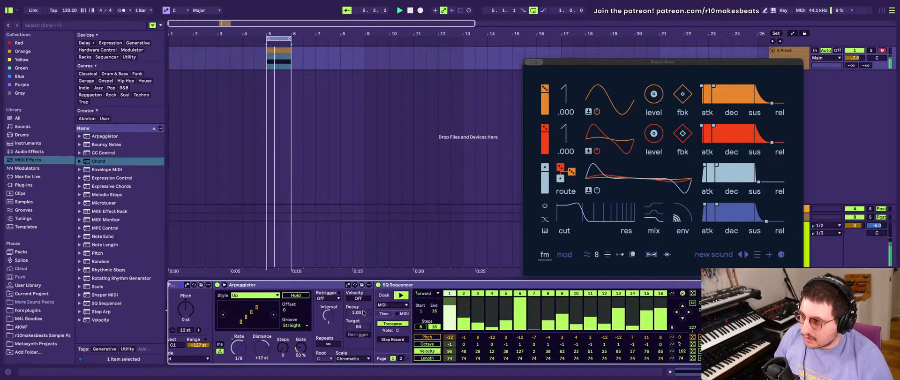
{"action": "scroll", "coordinate": [296, 323], "scroll_direction": "up", "scroll_amount": 4}
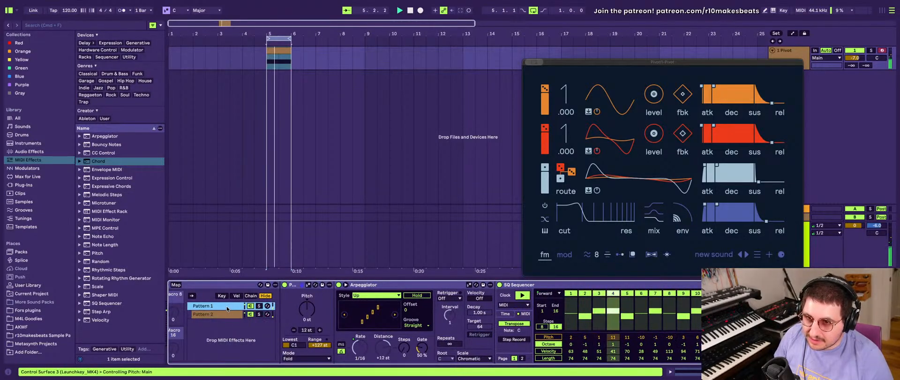
{"action": "scroll", "coordinate": [300, 321], "scroll_direction": "down", "scroll_amount": 4}
{"action": "scroll", "coordinate": [302, 319], "scroll_direction": "up", "scroll_amount": 4}
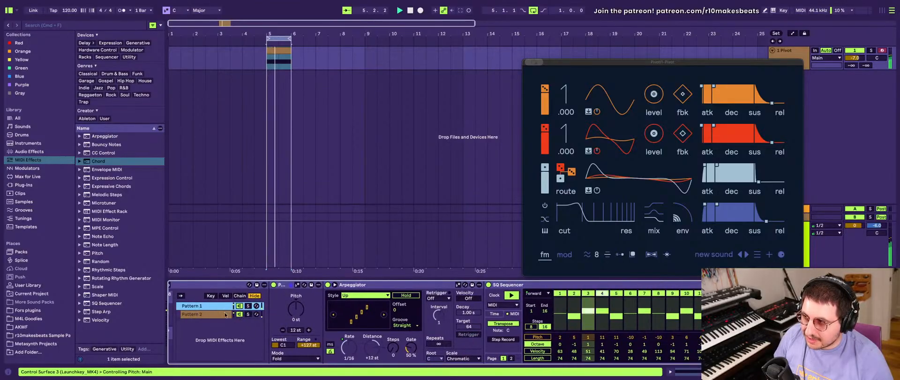
{"action": "scroll", "coordinate": [213, 308], "scroll_direction": "up", "scroll_amount": 10}
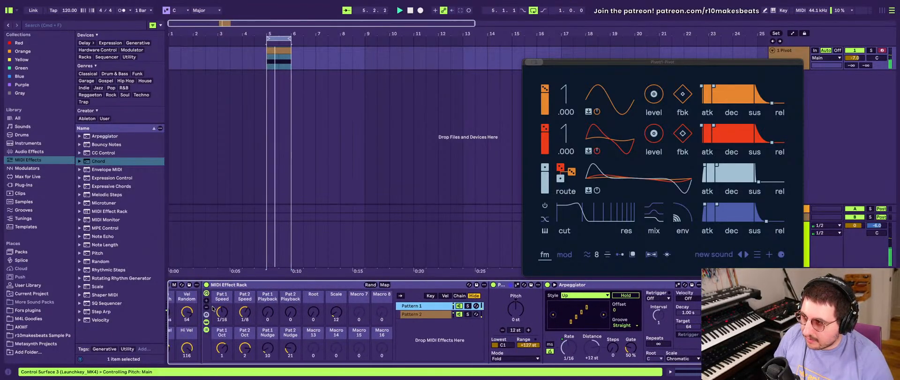
- Readjust the Scale macro during playback and compare the sequencer scale in the Pattern 1 and Pattern 2 chains
{"action": "left_click_drag", "start_coordinate": [335, 312], "coordinate": [335, 313]}
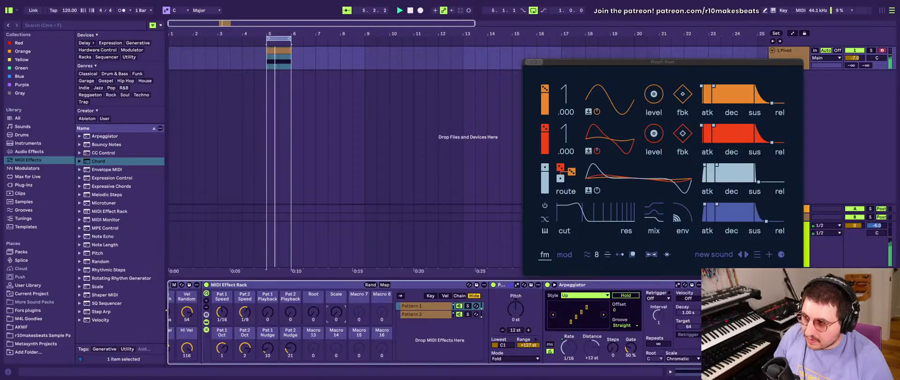
{"action": "left_click_drag", "start_coordinate": [334, 313], "coordinate": [335, 313]}
{"action": "scroll", "coordinate": [335, 313], "scroll_direction": "down", "scroll_amount": 10}
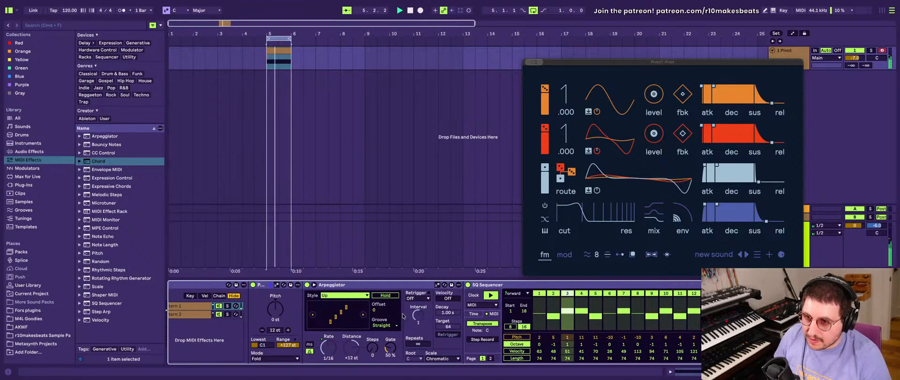
{"action": "scroll", "coordinate": [372, 334], "scroll_direction": "up", "scroll_amount": 9}
{"action": "scroll", "coordinate": [371, 334], "scroll_direction": "up", "scroll_amount": 3}
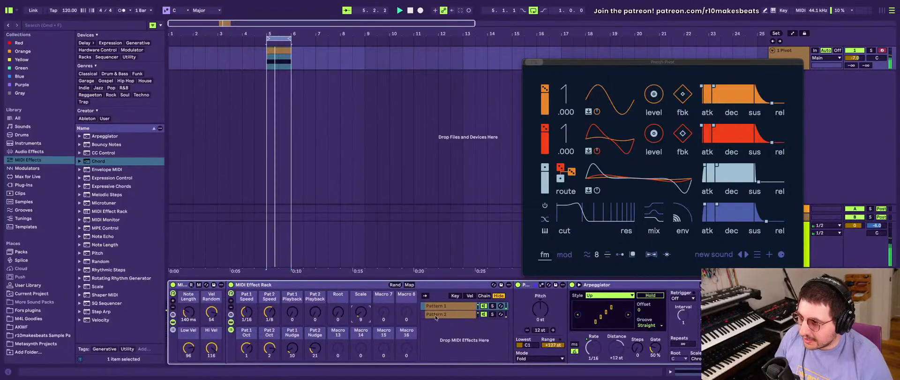
{"action": "left_click", "coordinate": [456, 317]}
{"action": "scroll", "coordinate": [456, 317], "scroll_direction": "down", "scroll_amount": 10}
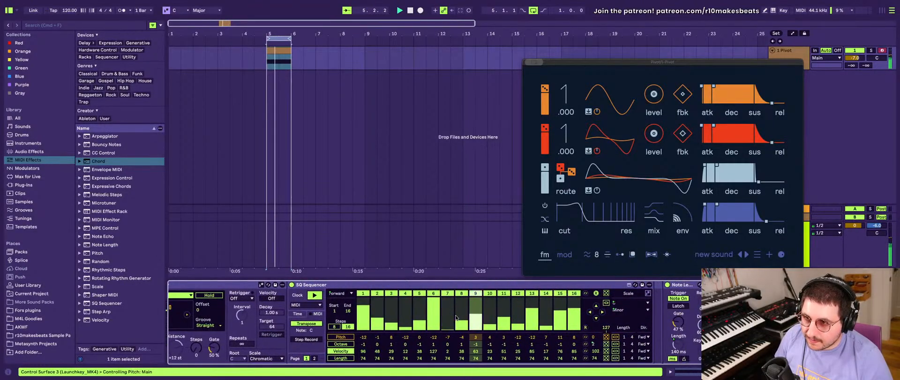
{"action": "scroll", "coordinate": [456, 317], "scroll_direction": "up", "scroll_amount": 6}
{"action": "scroll", "coordinate": [456, 317], "scroll_direction": "up", "scroll_amount": 4}
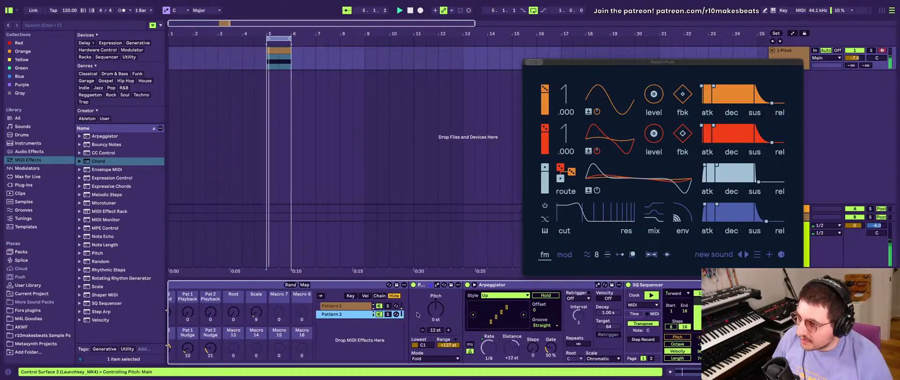
{"action": "left_click", "coordinate": [364, 307]}
{"action": "scroll", "coordinate": [288, 299], "scroll_direction": "up", "scroll_amount": 4}
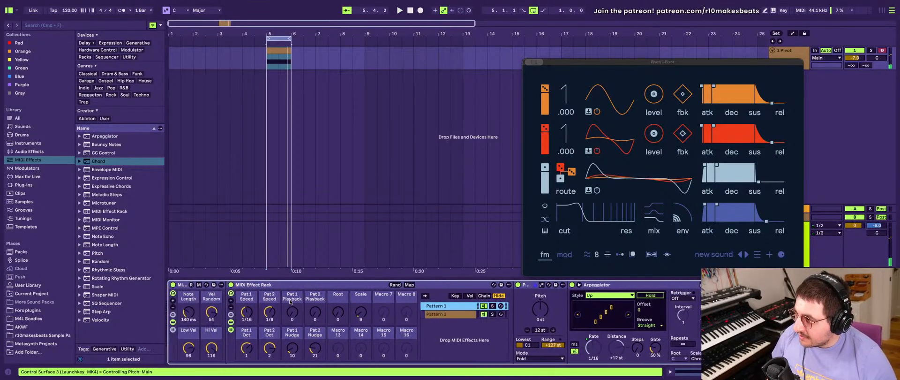
- Re-enter Root as the name of the macro that controls the root note
{"action": "left_click", "coordinate": [343, 294]}
{"action": "type", "text": "R"}
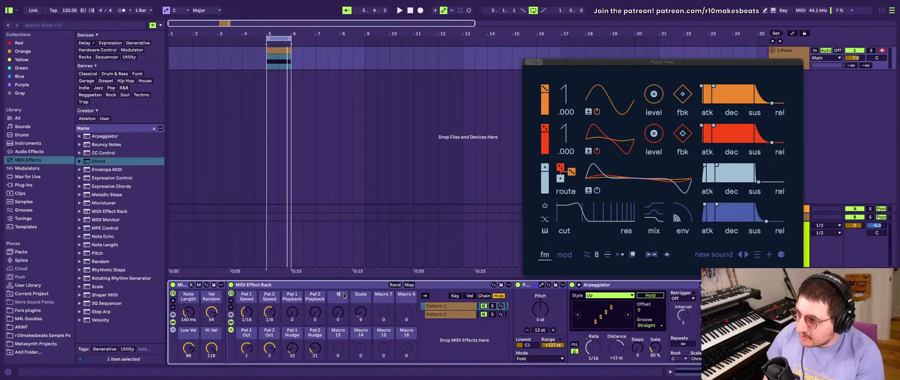
{"action": "type", "text": "oot Note"}
{"action": "key", "text": "Tab"}
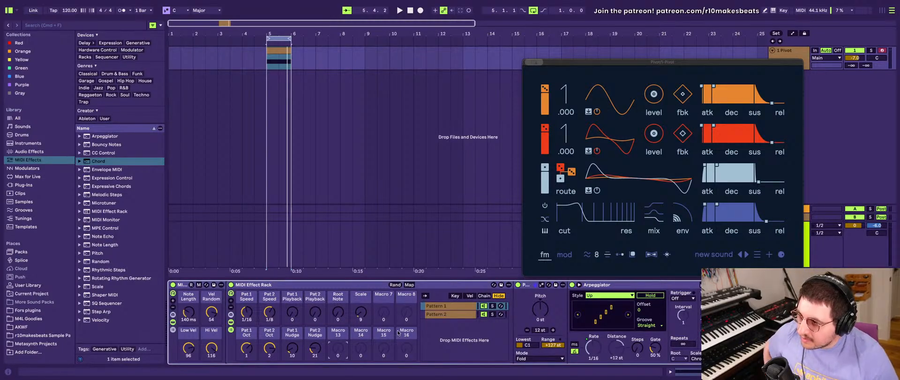
- Look through the style options of the Arpeggiator in the Pattern 1 chain
{"action": "scroll", "coordinate": [398, 332], "scroll_direction": "down", "scroll_amount": 9}
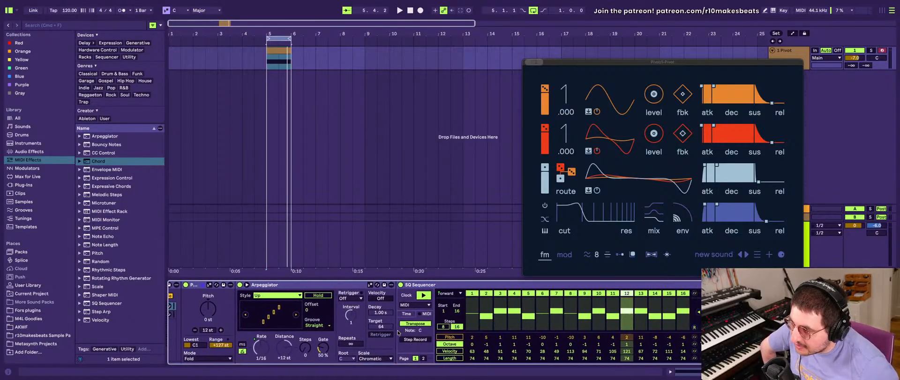
{"action": "left_click", "coordinate": [384, 295]}
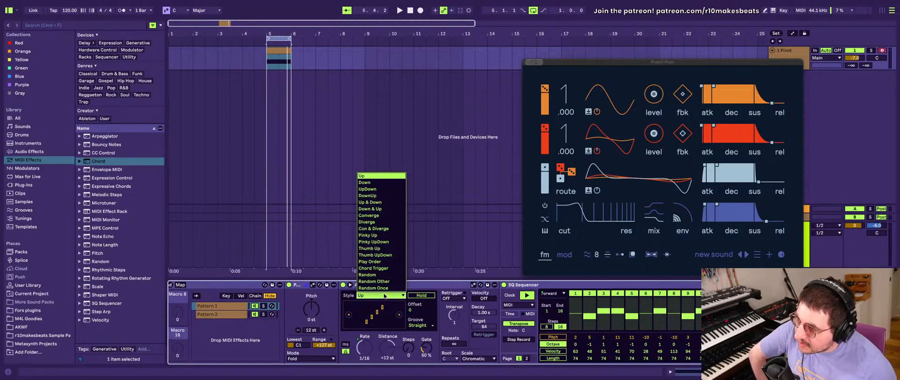
{"action": "left_click", "coordinate": [384, 295]}
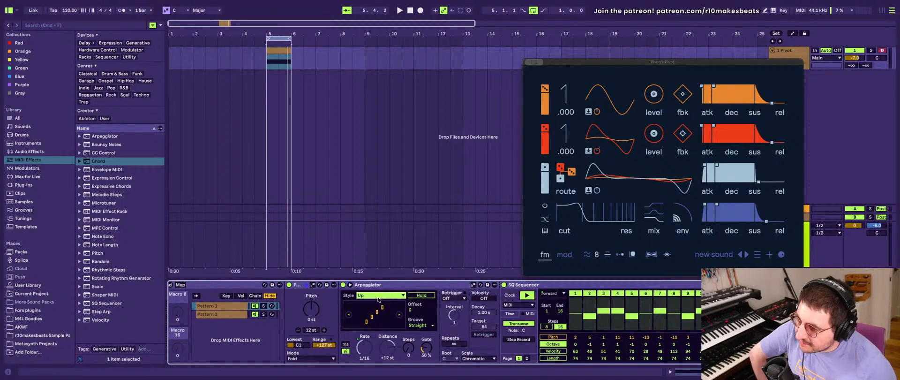
{"action": "scroll", "coordinate": [394, 303], "scroll_direction": "up", "scroll_amount": 2}
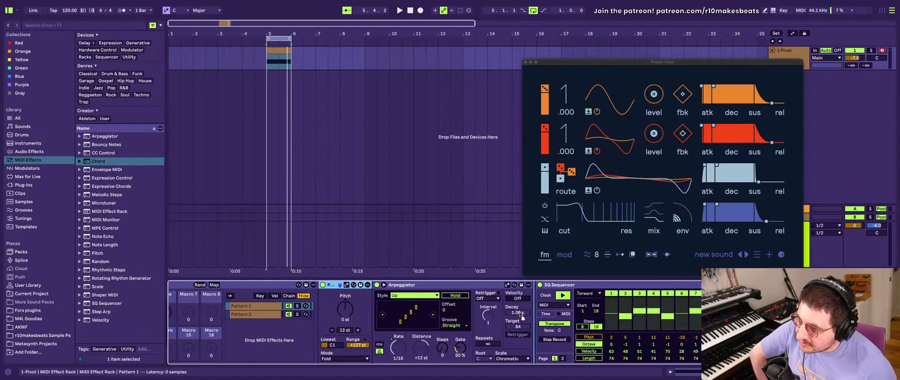
{"action": "left_click_drag", "start_coordinate": [414, 284], "coordinate": [359, 286]}
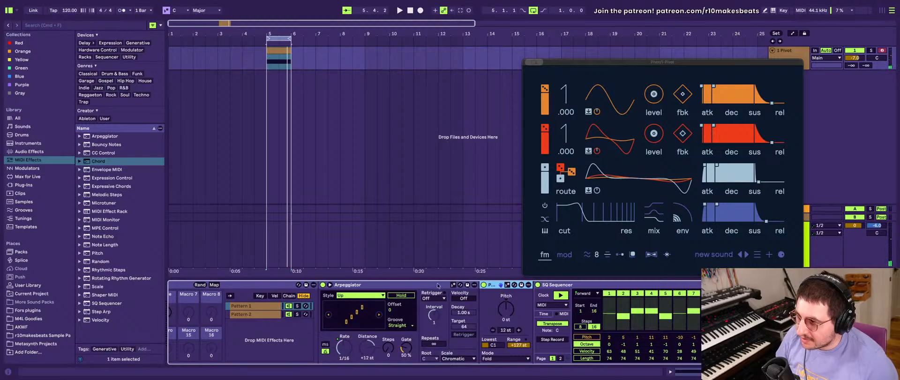
{"action": "left_click_drag", "start_coordinate": [492, 285], "coordinate": [323, 294]}
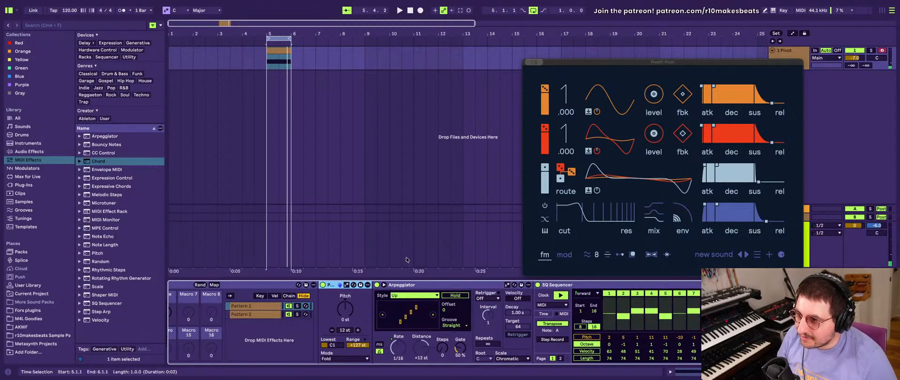
- Bypass the SQ Sequencer in the Pattern 1 chain and set the range of its Pitch device to 0 st
{"action": "left_click", "coordinate": [537, 284]}
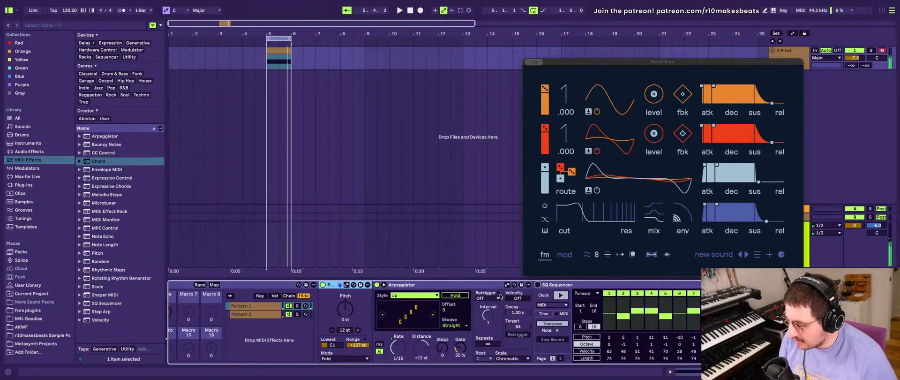
{"action": "scroll", "coordinate": [534, 306], "scroll_direction": "right", "scroll_amount": 10}
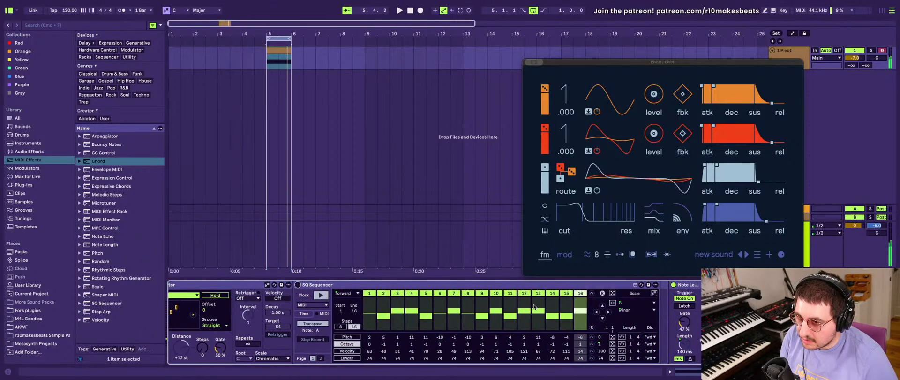
{"action": "scroll", "coordinate": [533, 306], "scroll_direction": "left", "scroll_amount": 10}
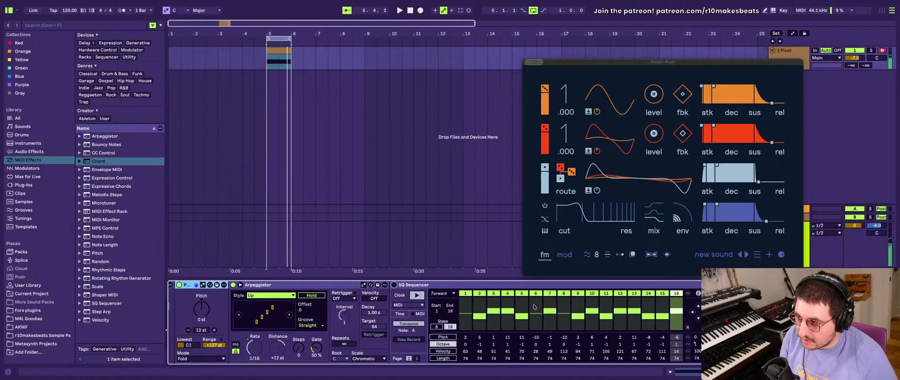
{"action": "scroll", "coordinate": [534, 306], "scroll_direction": "left", "scroll_amount": 4}
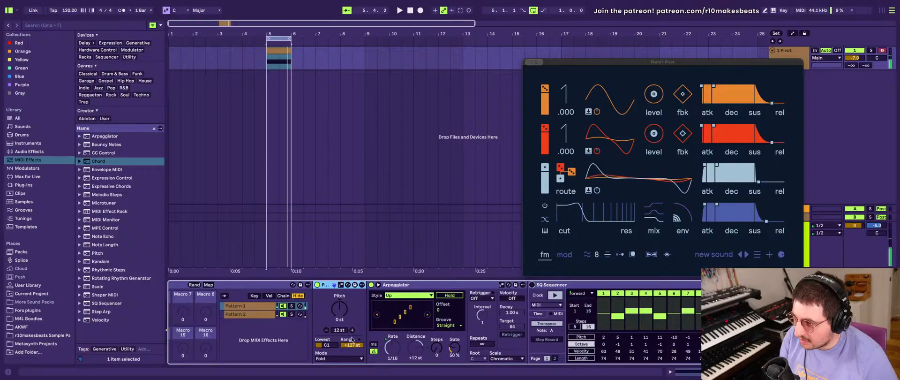
{"action": "left_click_drag", "start_coordinate": [352, 344], "coordinate": [352, 377]}
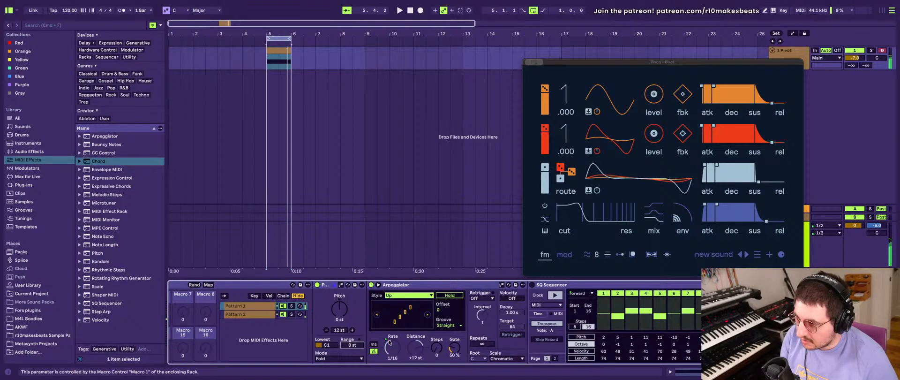
- Set the Pitch range in the Pattern 2 chain to 0 st and bypass that chain's SQ Sequencer
{"action": "scroll", "coordinate": [410, 347], "scroll_direction": "right", "scroll_amount": 5}
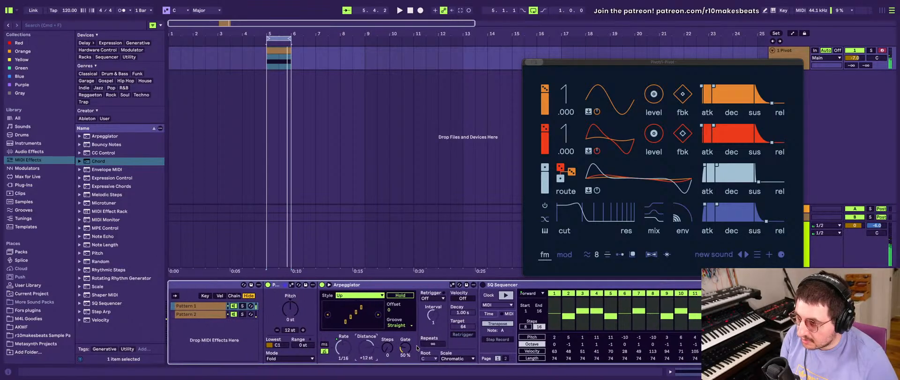
{"action": "scroll", "coordinate": [417, 347], "scroll_direction": "left", "scroll_amount": 8}
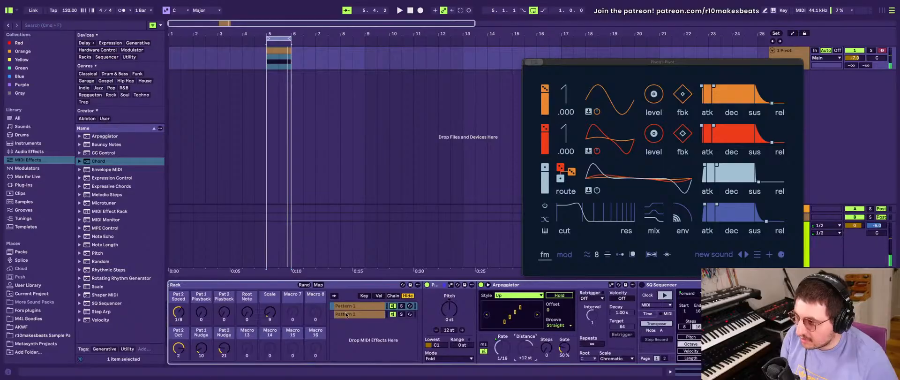
{"action": "left_click", "coordinate": [346, 315]}
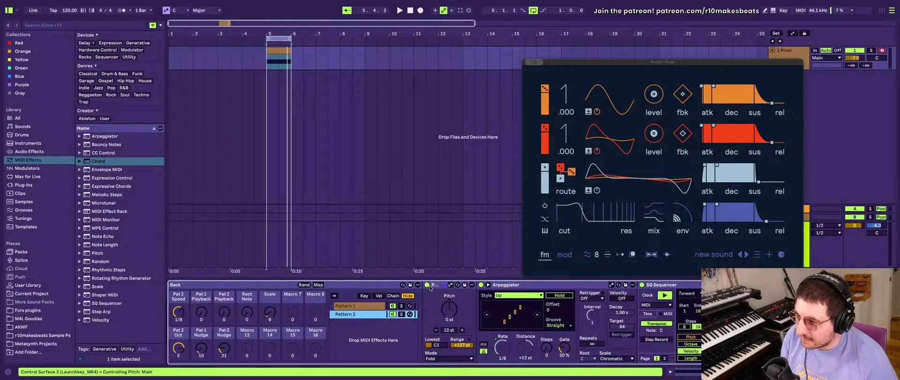
{"action": "scroll", "coordinate": [431, 291], "scroll_direction": "right", "scroll_amount": 1}
{"action": "left_click_drag", "start_coordinate": [461, 347], "coordinate": [461, 375]}
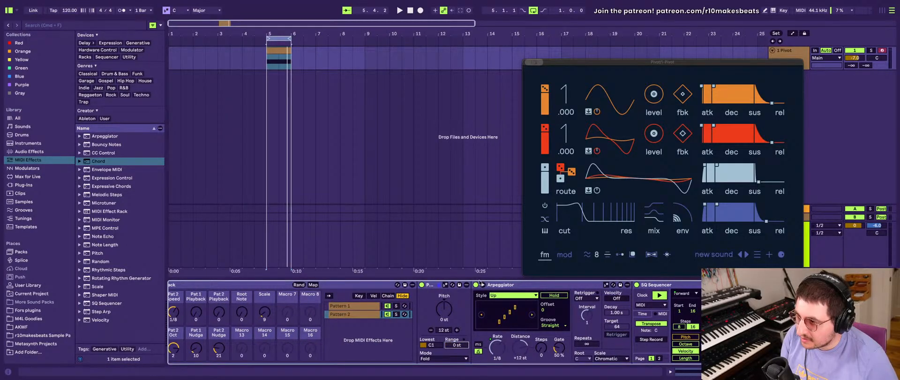
{"action": "scroll", "coordinate": [538, 300], "scroll_direction": "right", "scroll_amount": 3}
{"action": "left_click", "coordinate": [598, 284]}
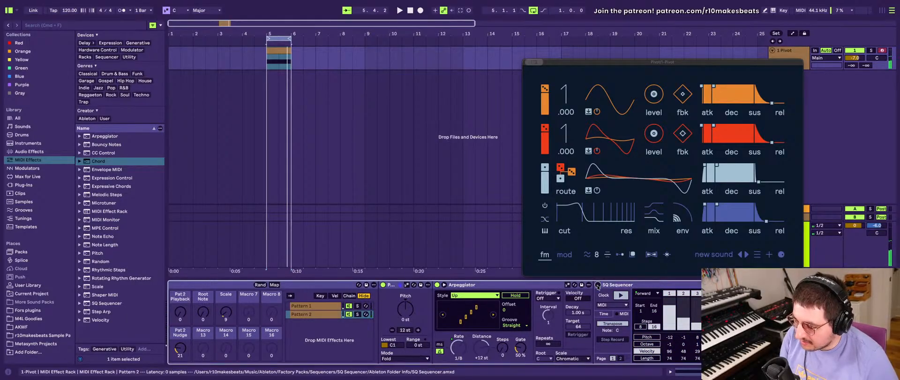
- Switch the SQ Sequencers in the Pattern 1 and Pattern 2 chains back on
{"action": "left_click", "coordinate": [309, 305]}
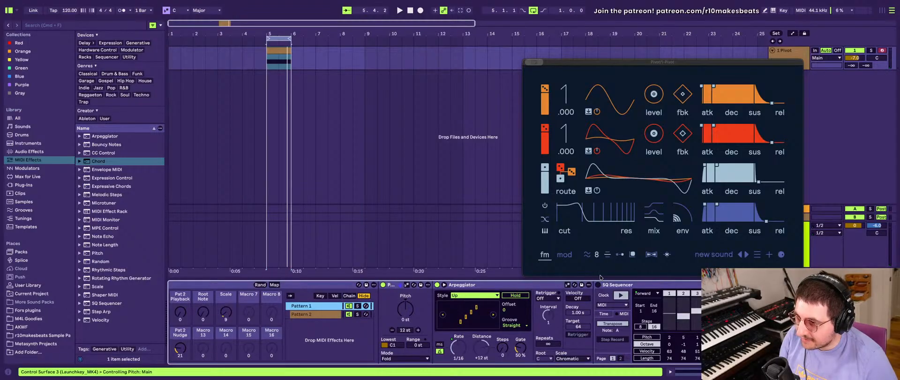
{"action": "left_click", "coordinate": [311, 314]}
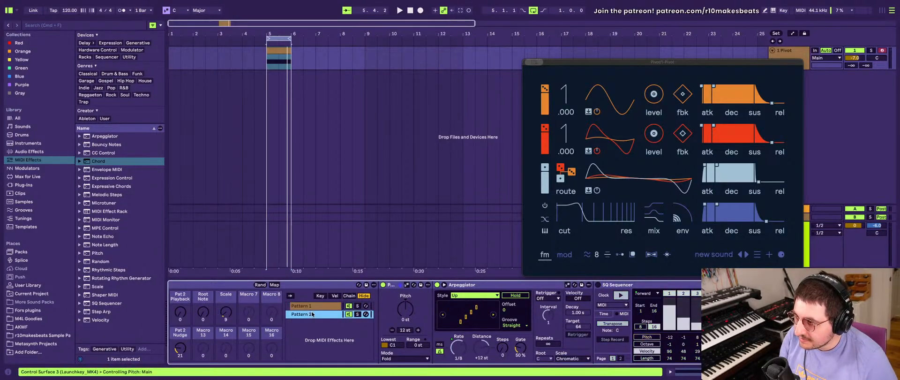
{"action": "left_click", "coordinate": [598, 286]}
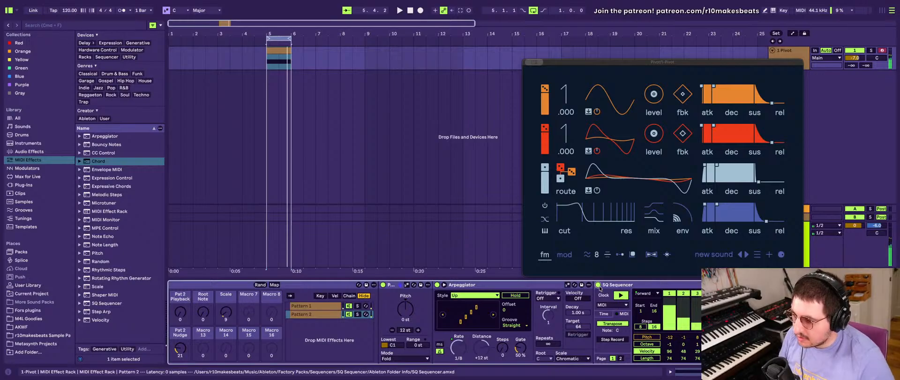
- Set the lowest note of the Pitch devices in the Pattern 2 and Pattern 1 chains to C2 during playback
{"action": "scroll", "coordinate": [461, 319], "scroll_direction": "left", "scroll_amount": 3}
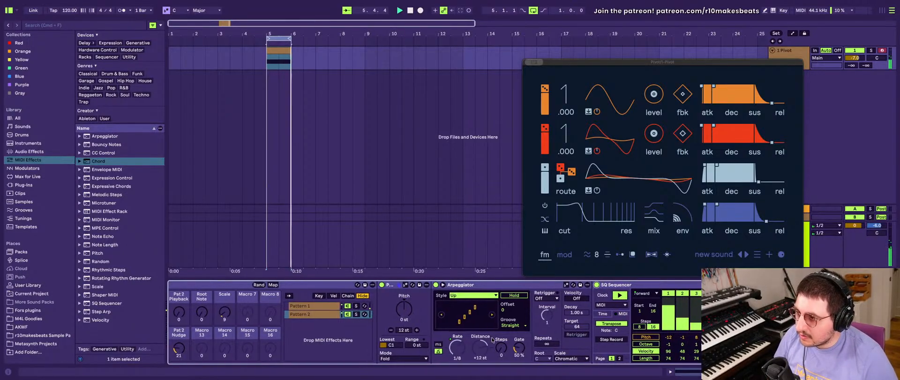
{"action": "scroll", "coordinate": [442, 322], "scroll_direction": "right", "scroll_amount": 8}
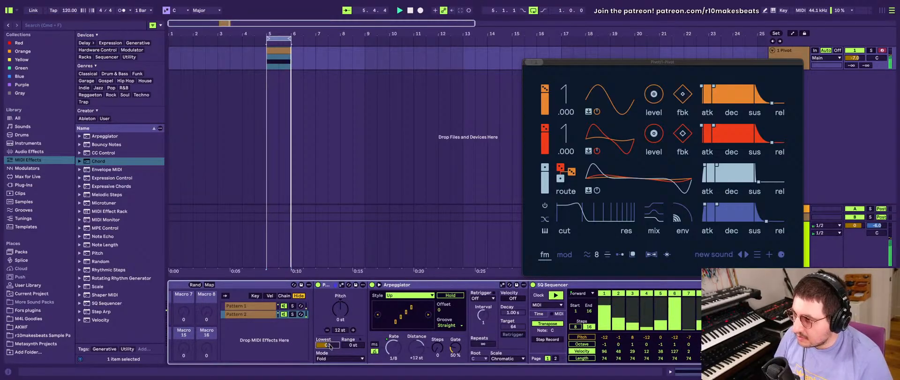
{"action": "left_click", "coordinate": [253, 305]}
{"action": "left_click_drag", "start_coordinate": [326, 346], "coordinate": [327, 345]}
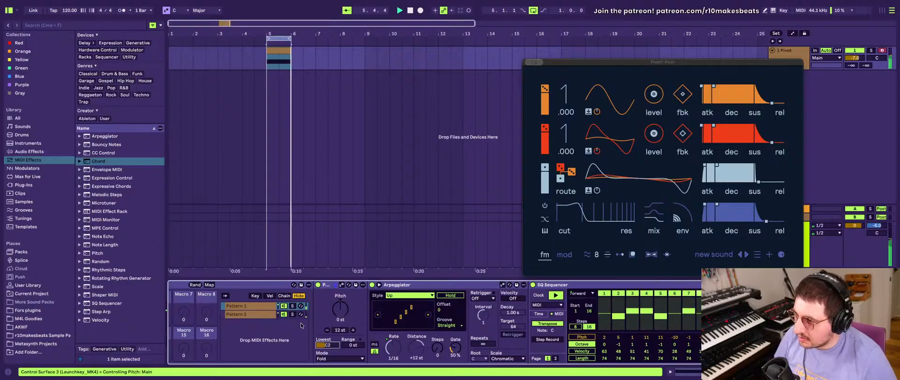
{"action": "left_click", "coordinate": [257, 305]}
{"action": "left_click_drag", "start_coordinate": [327, 345], "coordinate": [326, 345]}
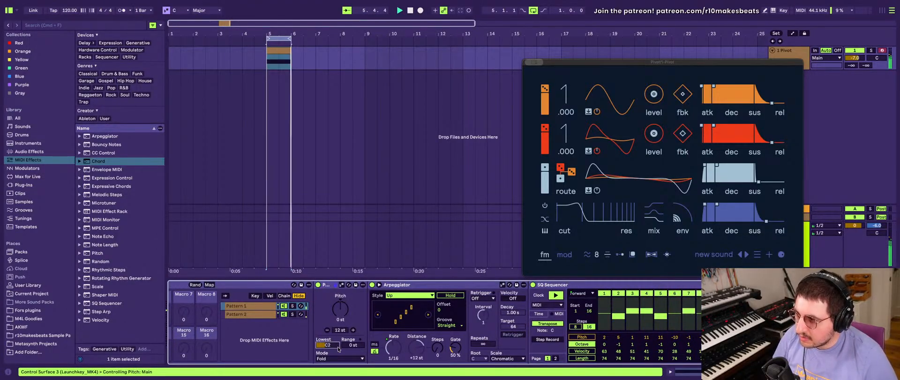
- Try C3 as the lowest note of the Pattern 2 Pitch device and return the lowest note in both chains to C2
{"action": "left_click", "coordinate": [245, 315]}
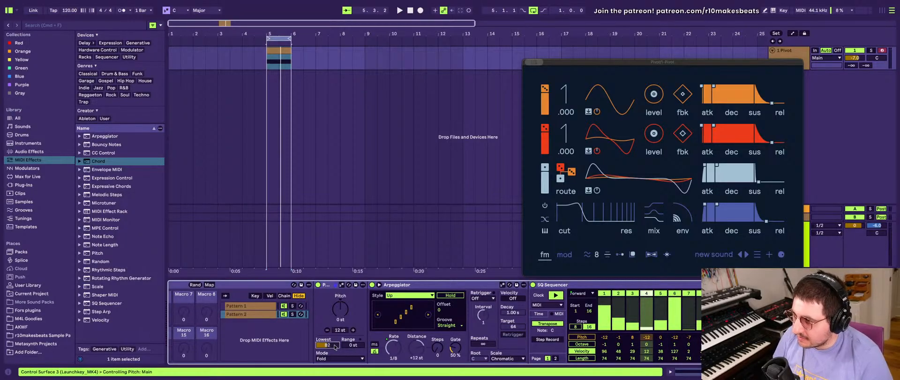
{"action": "scroll", "coordinate": [325, 331], "scroll_direction": "left", "scroll_amount": 4}
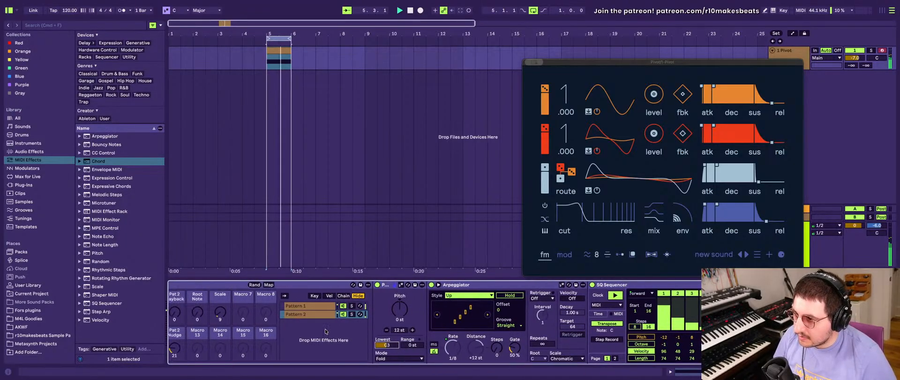
{"action": "scroll", "coordinate": [324, 331], "scroll_direction": "right", "scroll_amount": 4}
{"action": "scroll", "coordinate": [326, 331], "scroll_direction": "left", "scroll_amount": 2}
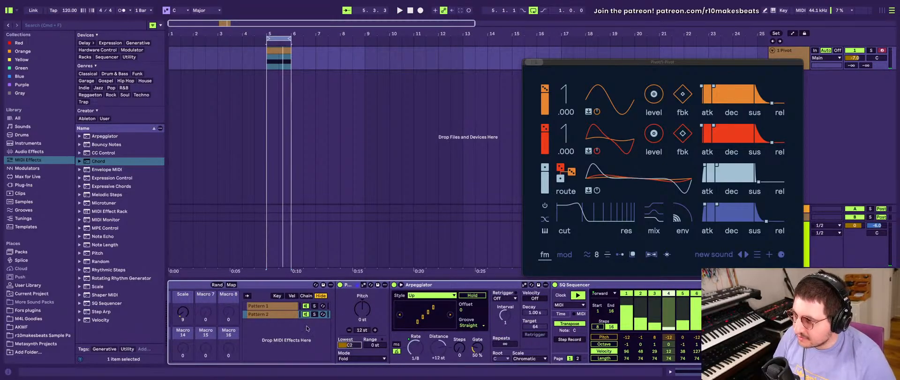
{"action": "left_click", "coordinate": [289, 306]}
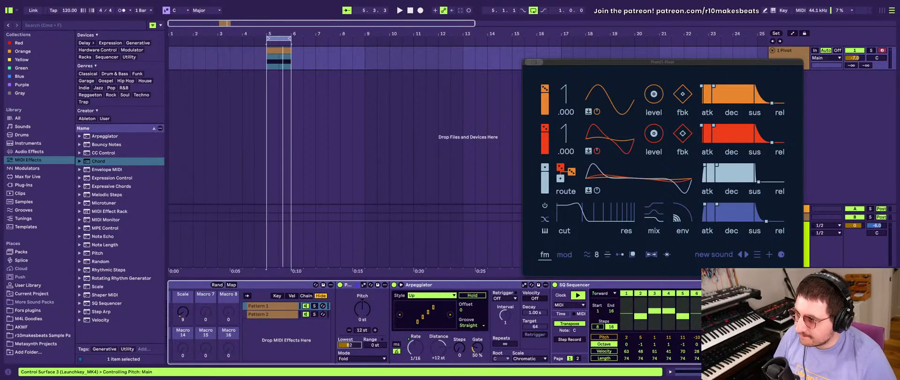
{"action": "left_click_drag", "start_coordinate": [347, 345], "coordinate": [346, 356]}
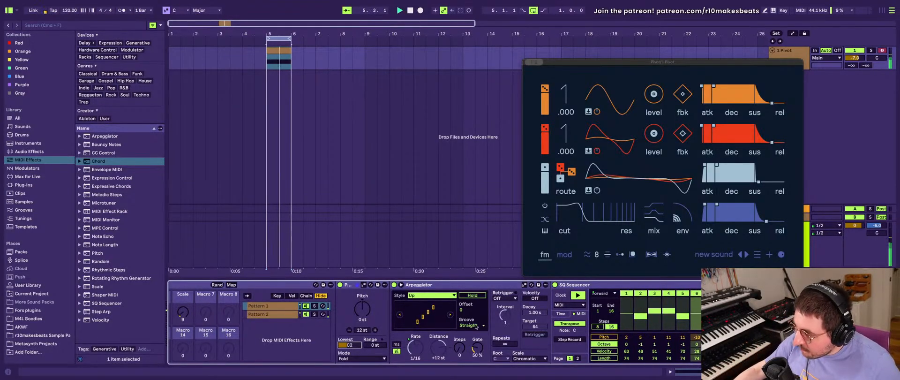
- Review the rack's macros and select the SQ Sequencer in the Pattern 1 chain
{"action": "scroll", "coordinate": [308, 322], "scroll_direction": "left", "scroll_amount": 5}
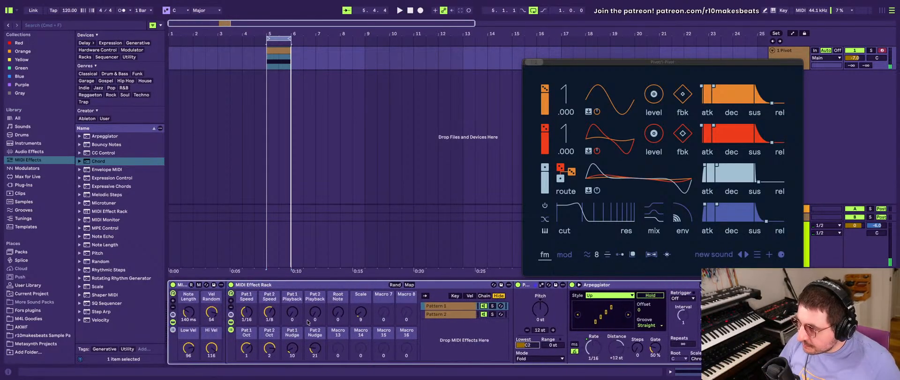
{"action": "scroll", "coordinate": [315, 315], "scroll_direction": "right", "scroll_amount": 3}
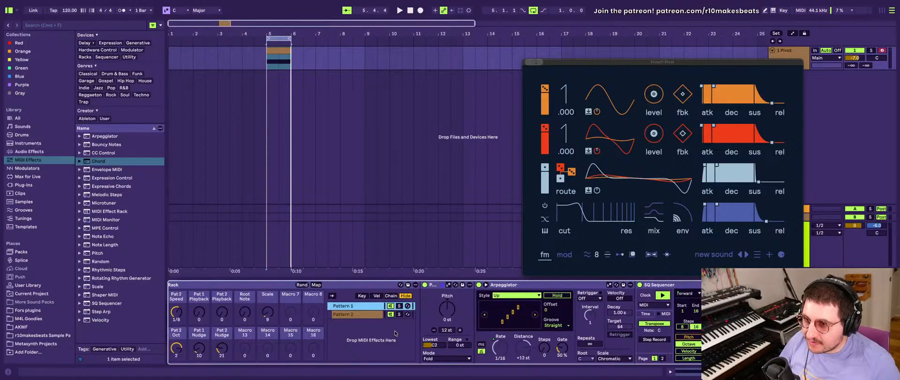
{"action": "scroll", "coordinate": [588, 319], "scroll_direction": "right", "scroll_amount": 2}
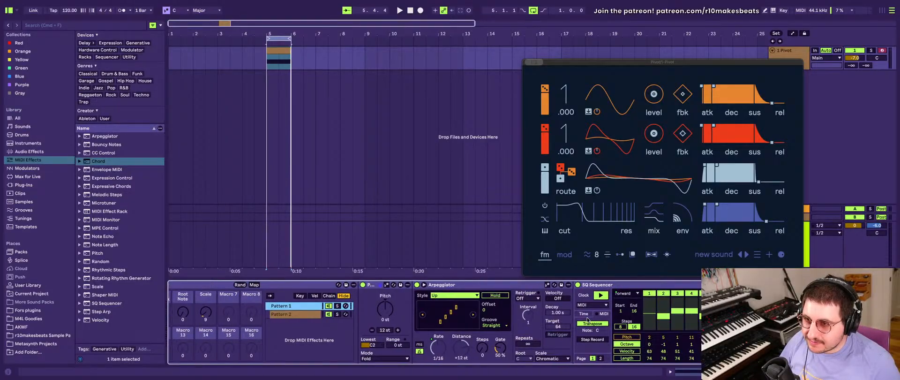
{"action": "left_click", "coordinate": [618, 283]}
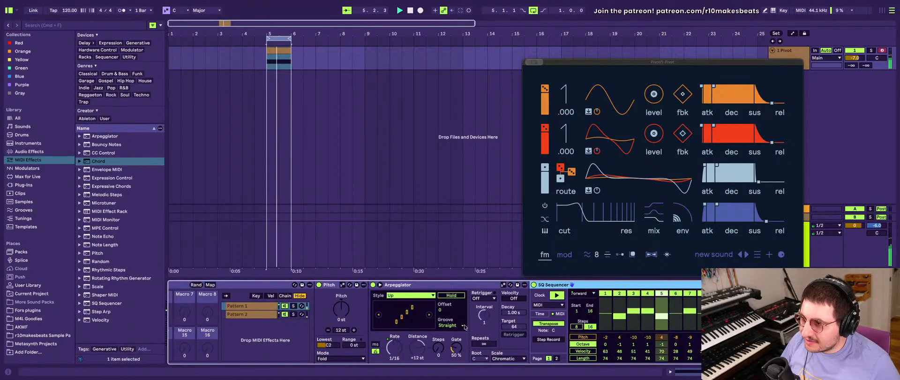
- Examine the Pitch, Arpeggiator and SQ Sequencer devices of the Pattern 1 chain during playback
{"action": "scroll", "coordinate": [491, 323], "scroll_direction": "left", "scroll_amount": 10}
{"action": "scroll", "coordinate": [465, 327], "scroll_direction": "right", "scroll_amount": 12}
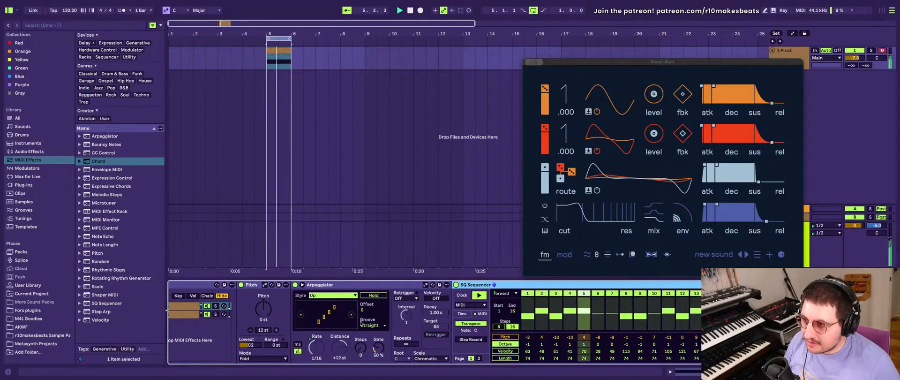
{"action": "scroll", "coordinate": [421, 323], "scroll_direction": "left", "scroll_amount": 5}
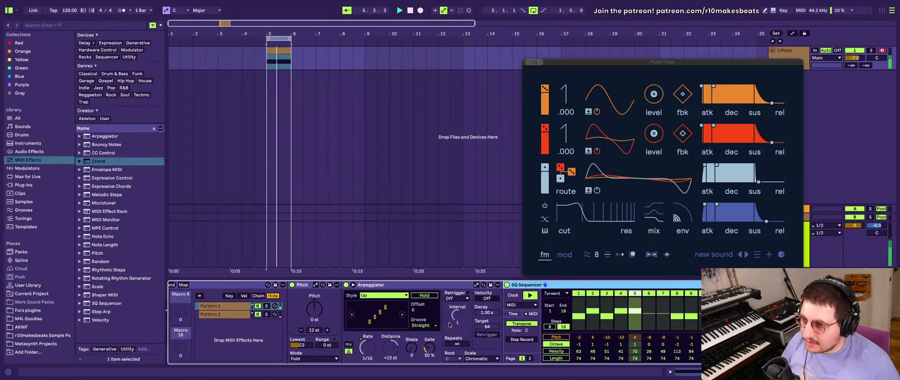
{"action": "scroll", "coordinate": [449, 323], "scroll_direction": "right", "scroll_amount": 10}
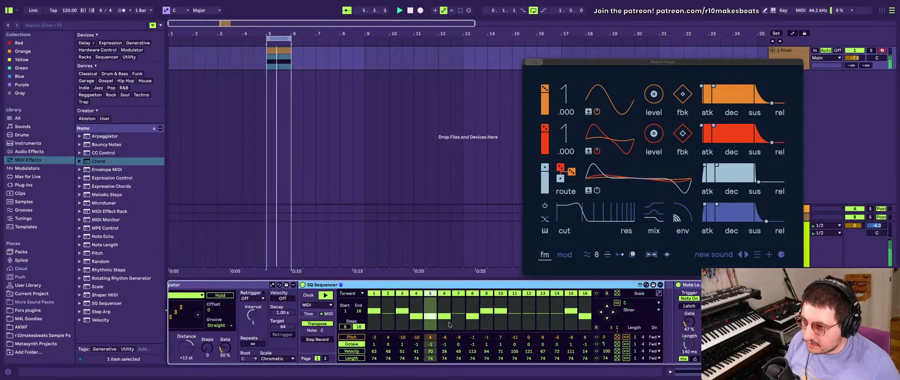
{"action": "scroll", "coordinate": [419, 320], "scroll_direction": "left", "scroll_amount": 10}
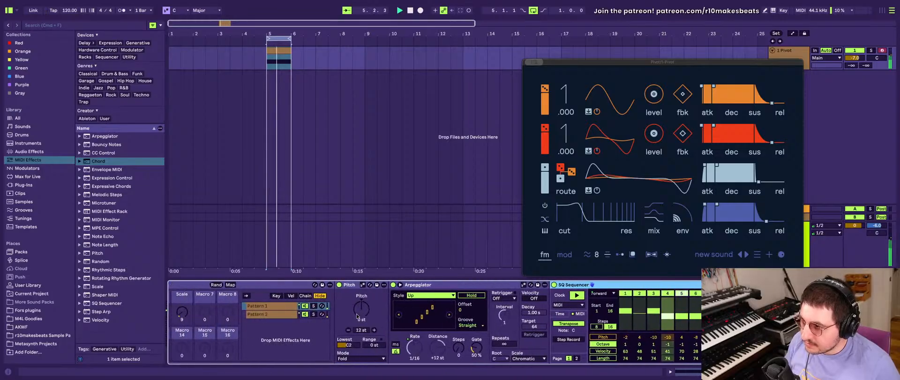
{"action": "scroll", "coordinate": [357, 316], "scroll_direction": "right", "scroll_amount": 12}
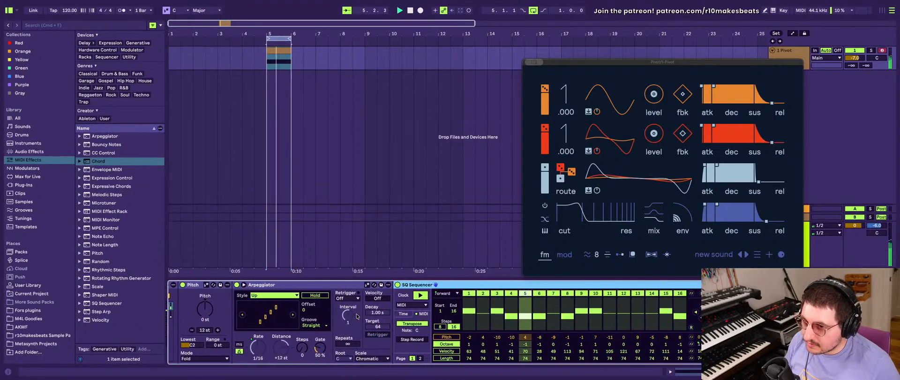
{"action": "scroll", "coordinate": [356, 315], "scroll_direction": "left", "scroll_amount": 3}
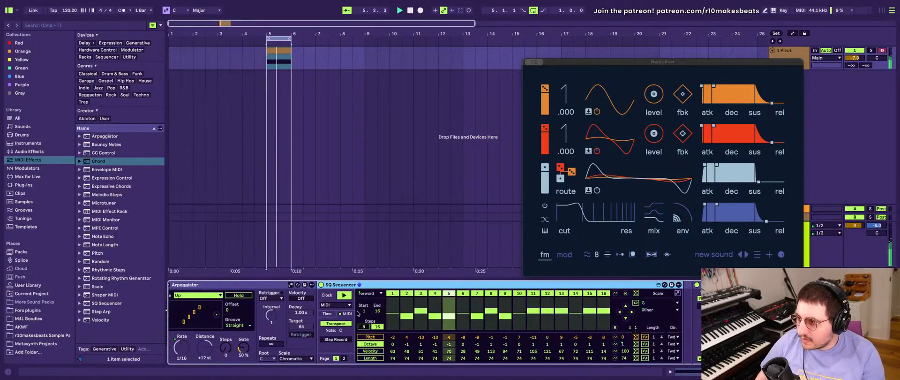
- Set the rack's Pat 1 Speed to 1/24, Pat 2 Speed to 1/12, Pat 1 Nudge to 18 and Pat 2 Nudge to 7
{"action": "scroll", "coordinate": [370, 343], "scroll_direction": "left", "scroll_amount": 20}
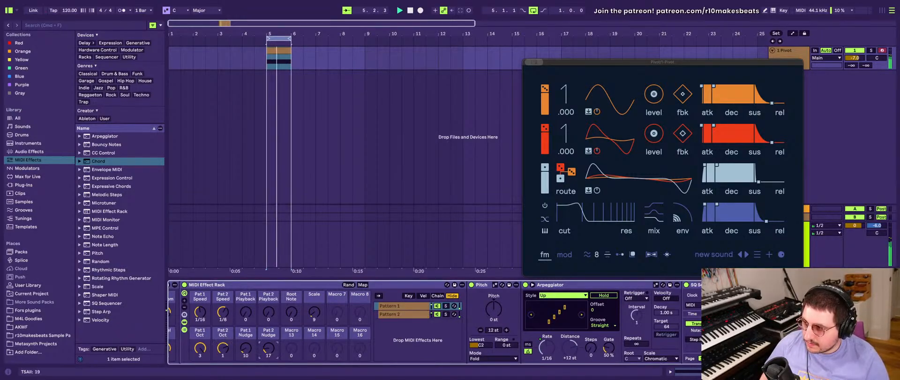
{"action": "left_click_drag", "start_coordinate": [268, 347], "coordinate": [268, 355]}
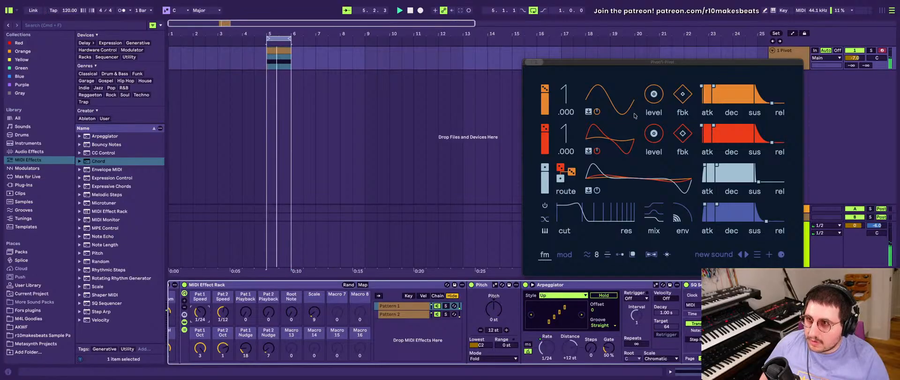
- Move the Pivot window, set the red oscillator's ratio to 2, adjust the operator routing and set the third envelope's release to 17.0
{"action": "left_click_drag", "start_coordinate": [631, 64], "coordinate": [504, 87]}
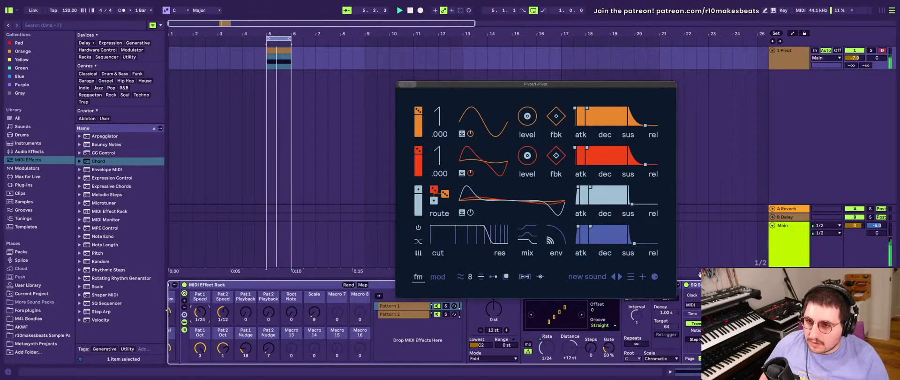
{"action": "scroll", "coordinate": [707, 293], "scroll_direction": "right", "scroll_amount": 10}
{"action": "left_click", "coordinate": [734, 285]}
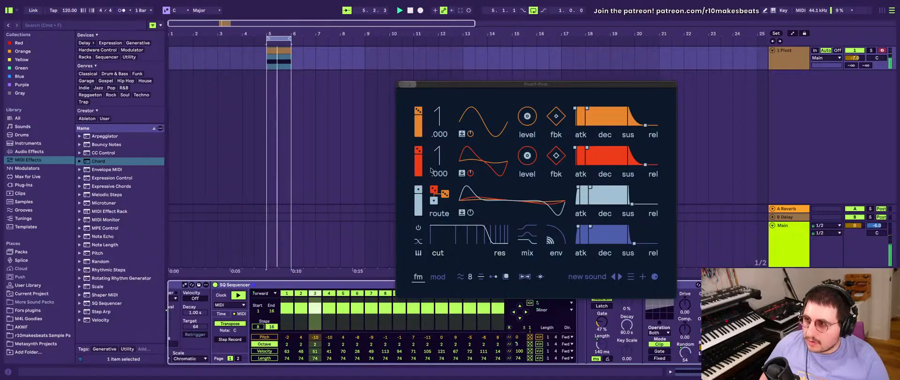
{"action": "key", "text": "space"}
{"action": "left_click_drag", "start_coordinate": [434, 200], "coordinate": [434, 173]}
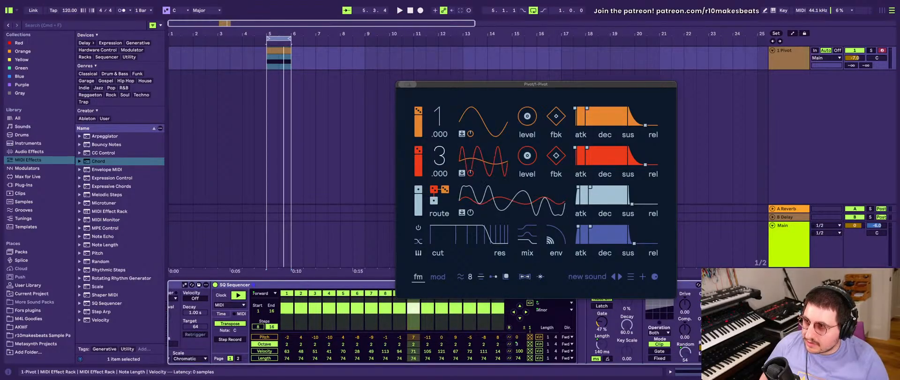
{"action": "key", "text": "space"}
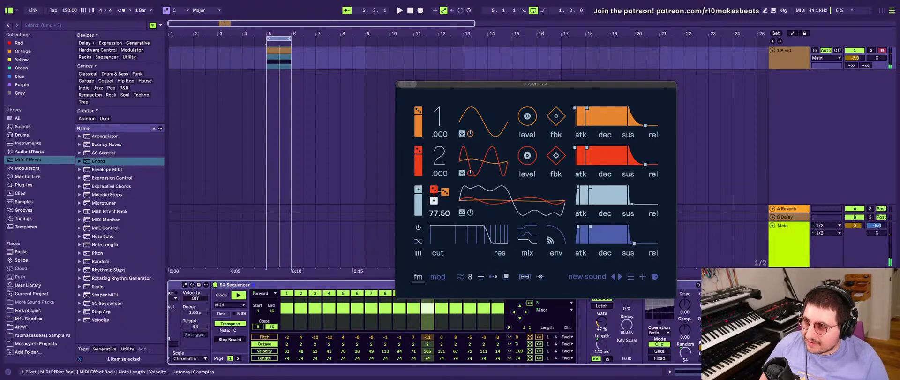
{"action": "left_click_drag", "start_coordinate": [433, 200], "coordinate": [434, 201]}
{"action": "left_click_drag", "start_coordinate": [632, 204], "coordinate": [636, 204]}
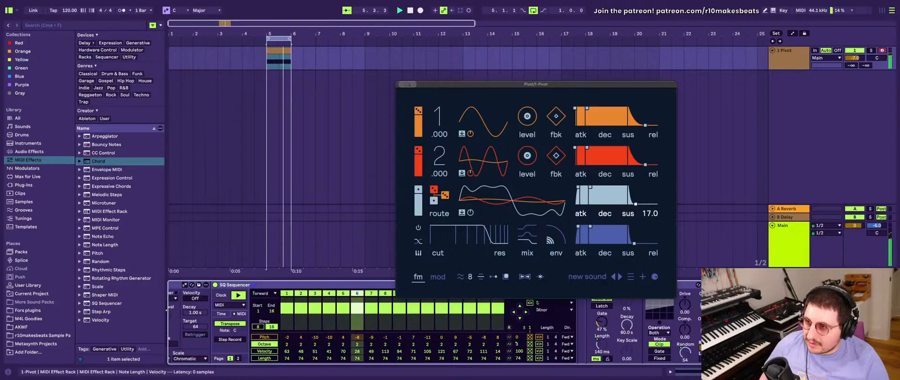
- Show Pivot's modulation page and vary the pitches and active steps of the Pattern 1 SQ Sequencer
{"action": "left_click", "coordinate": [438, 276]}
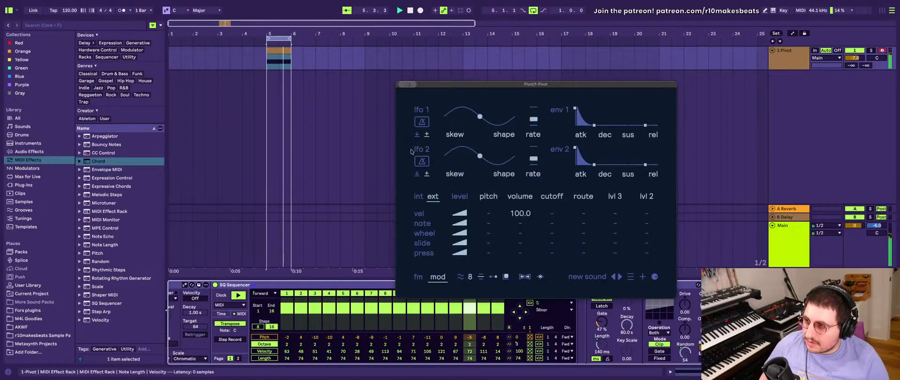
{"action": "left_click", "coordinate": [303, 285]}
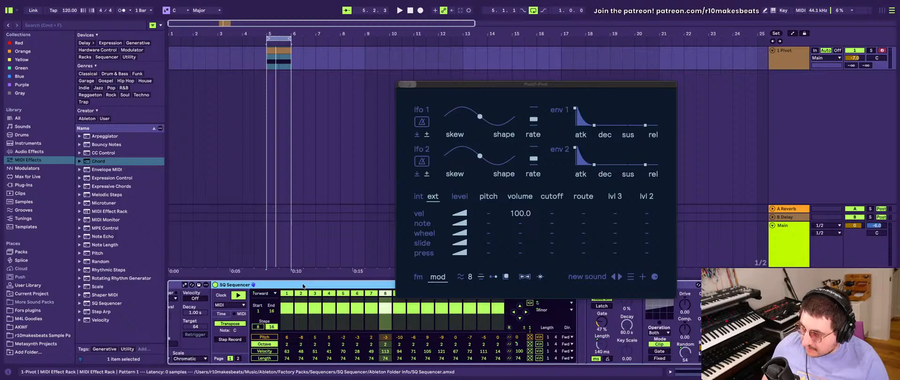
{"action": "key", "text": "space"}
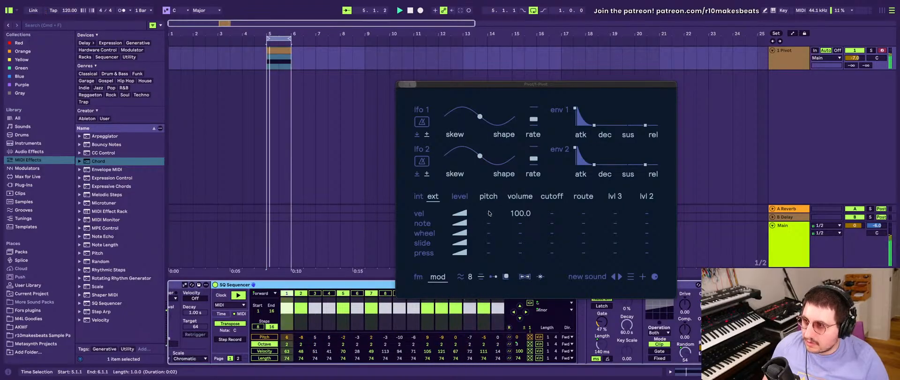
- Reshape LFO 1's waveform and route it to pitch at 0.08, and route velocity to cutoff at 51.00
{"action": "mouse_move", "coordinate": [493, 217]}
{"action": "left_mouse_down"}
{"action": "mouse_move", "coordinate": [493, 201]}
{"action": "mouse_move", "coordinate": [493, 217]}
{"action": "left_mouse_up"}
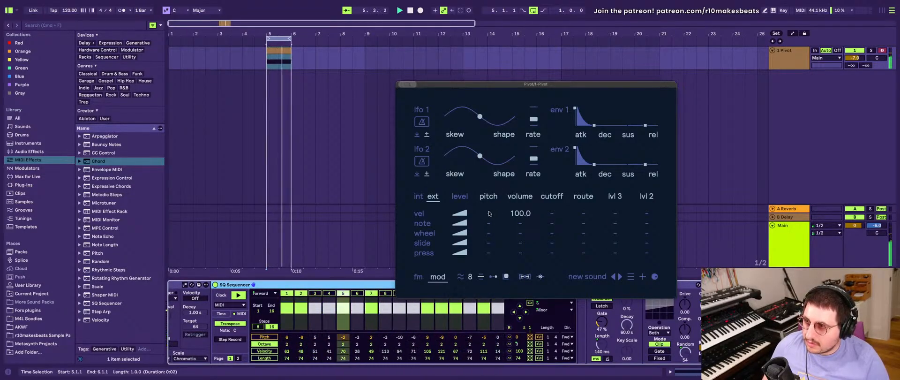
{"action": "left_click", "coordinate": [419, 197]}
{"action": "left_click_drag", "start_coordinate": [489, 213], "coordinate": [488, 211]}
{"action": "mouse_move", "coordinate": [523, 132]}
{"action": "left_mouse_down"}
{"action": "mouse_move", "coordinate": [533, 116]}
{"action": "mouse_move", "coordinate": [479, 113]}
{"action": "mouse_move", "coordinate": [478, 99]}
{"action": "mouse_move", "coordinate": [492, 117]}
{"action": "left_mouse_up"}
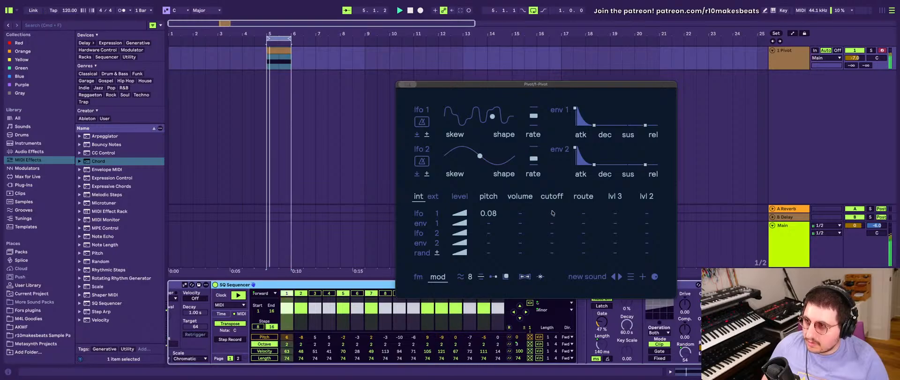
{"action": "left_click", "coordinate": [433, 196]}
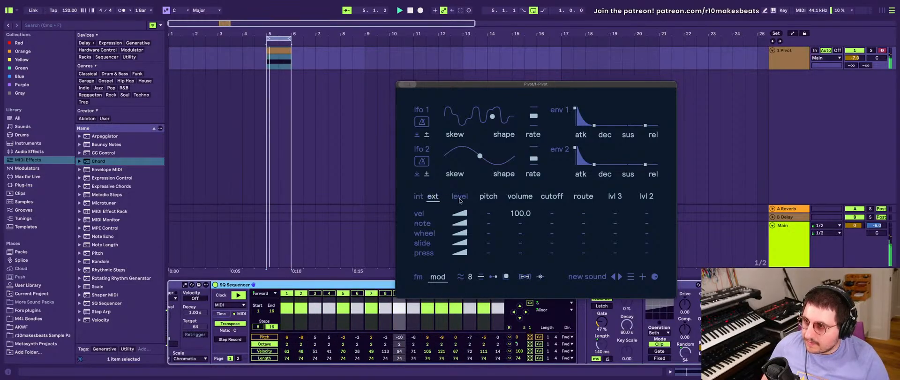
{"action": "left_click_drag", "start_coordinate": [551, 213], "coordinate": [552, 212]}
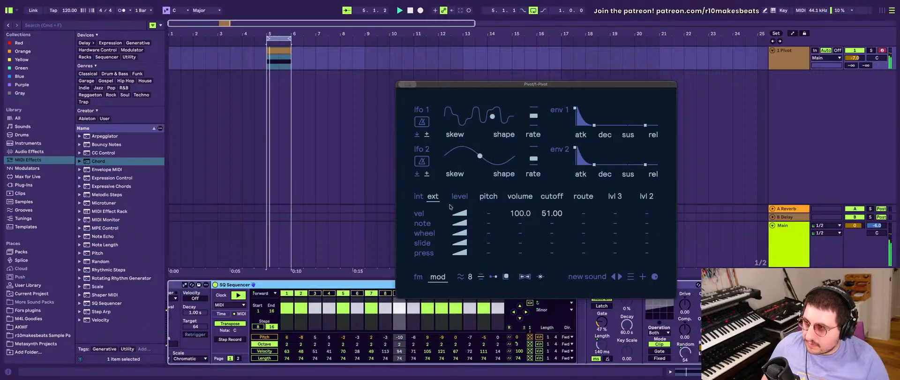
- Adjust Pivot's filter cutoff, reduce its envelope amount and toggle the filter's keyboard tracking
{"action": "left_click", "coordinate": [422, 196]}
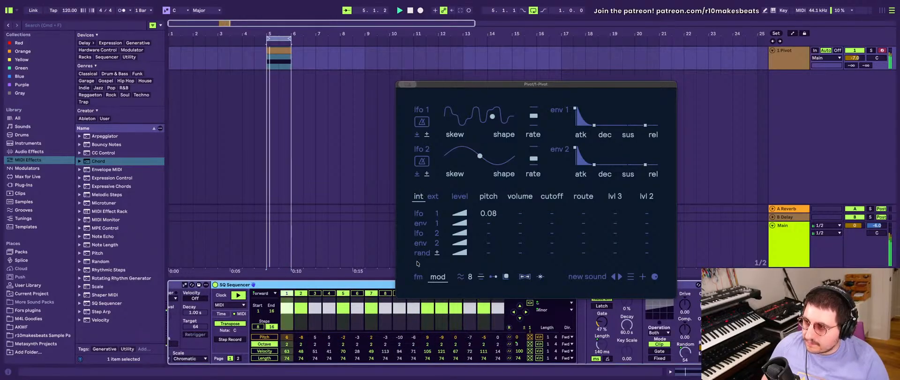
{"action": "left_click", "coordinate": [418, 277]}
{"action": "left_click_drag", "start_coordinate": [470, 234], "coordinate": [459, 230]}
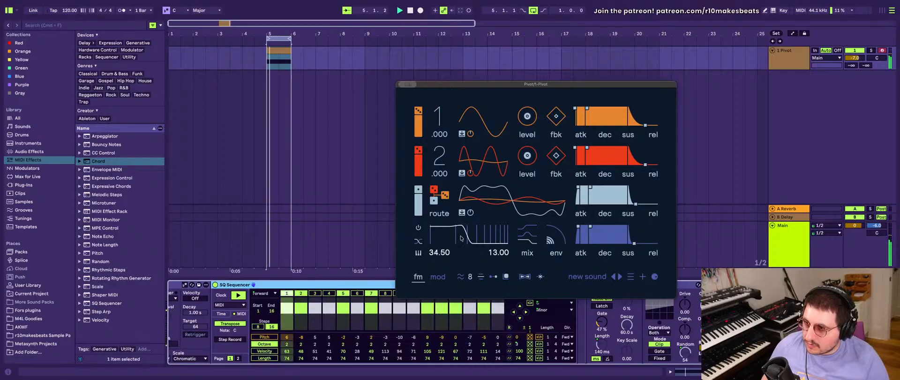
{"action": "left_click_drag", "start_coordinate": [550, 239], "coordinate": [548, 243]}
{"action": "left_click_drag", "start_coordinate": [460, 230], "coordinate": [465, 231]}
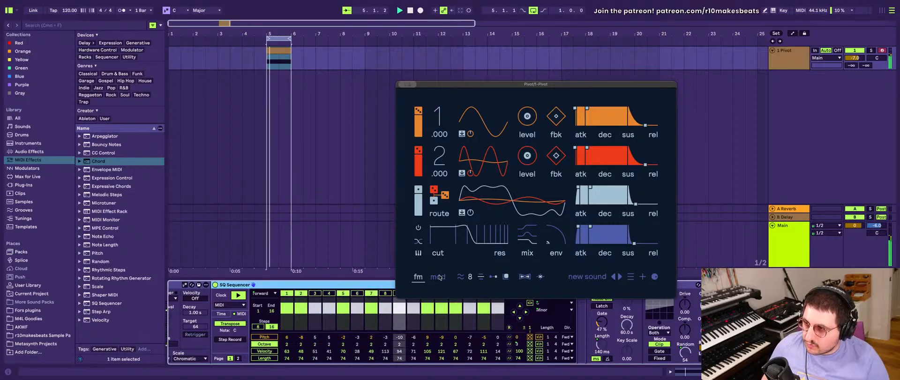
{"action": "left_click_drag", "start_coordinate": [465, 232], "coordinate": [477, 226]}
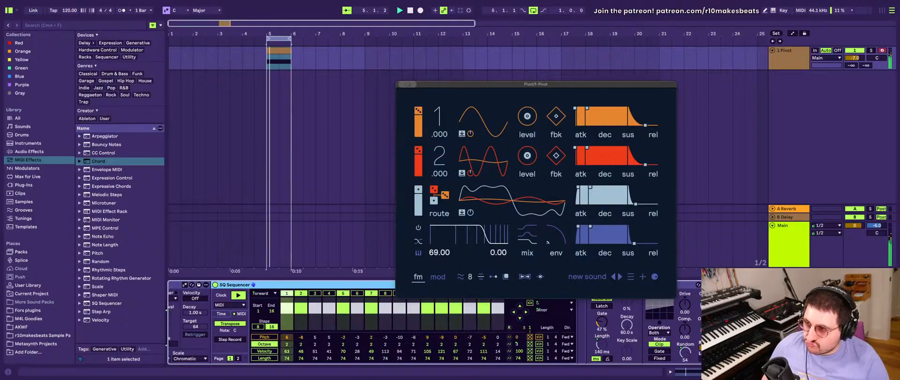
{"action": "left_click_drag", "start_coordinate": [463, 234], "coordinate": [475, 200]}
{"action": "left_click", "coordinate": [419, 253]}
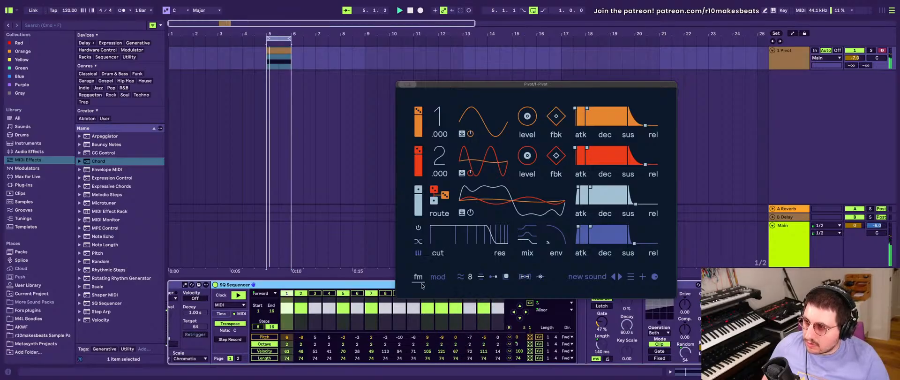
- Shape LFO 2 as a square wave and try it on pitch at 12.00, 1.00 and 21.00 during playback
{"action": "left_click", "coordinate": [438, 276]}
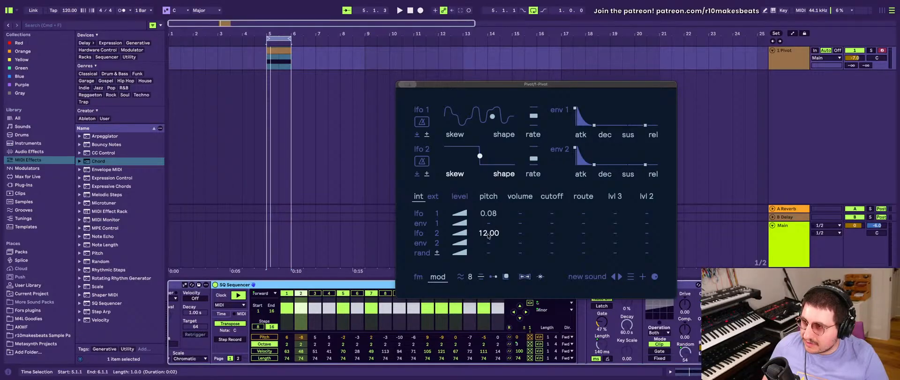
{"action": "key", "text": "space"}
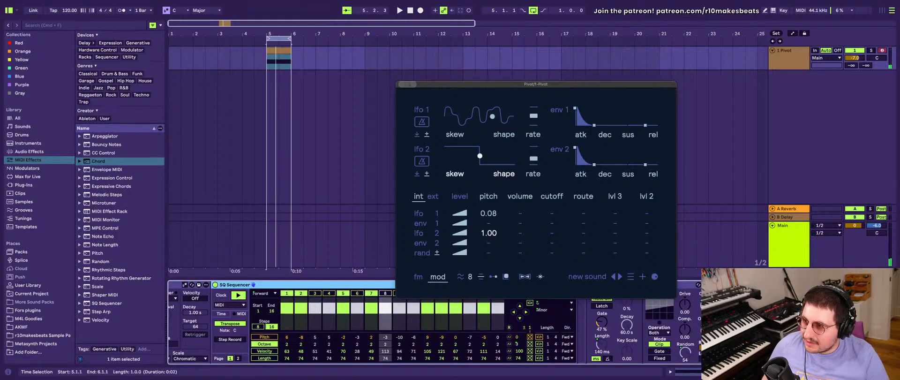
{"action": "key", "text": "space"}
{"action": "mouse_move", "coordinate": [488, 233]}
{"action": "left_mouse_down"}
{"action": "mouse_move", "coordinate": [484, 240]}
{"action": "mouse_move", "coordinate": [486, 206]}
{"action": "mouse_move", "coordinate": [486, 231]}
{"action": "left_mouse_up"}
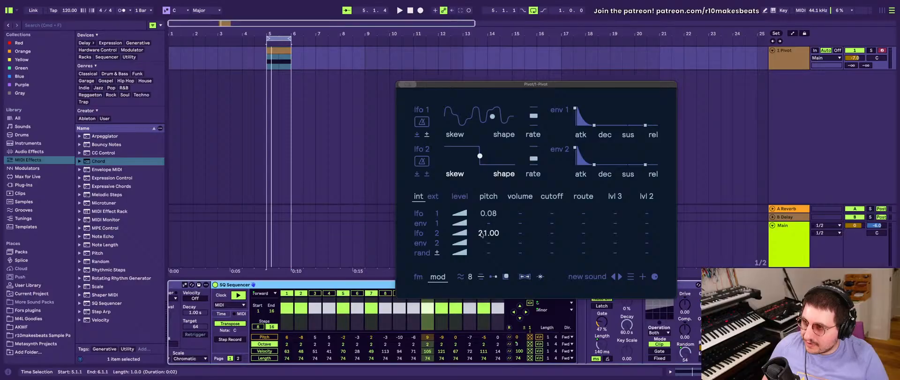
{"action": "key", "text": "space"}
- Clear LFO 2's pitch modulation, route LFO 1 to volume at 11.00 and return to the FM page
{"action": "left_click_drag", "start_coordinate": [482, 234], "coordinate": [520, 215]}
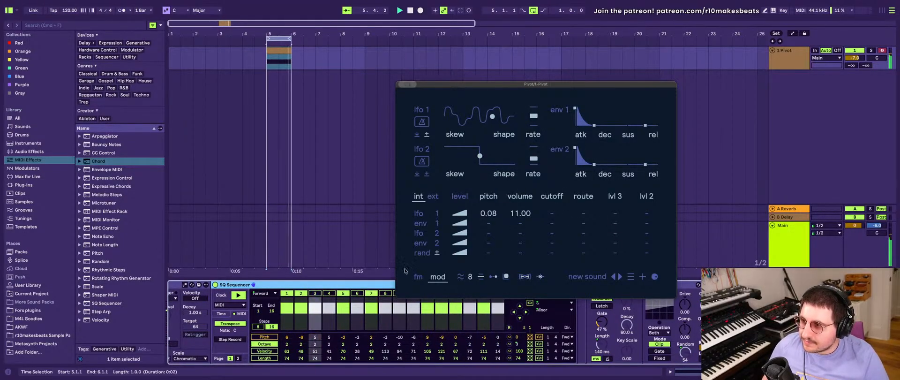
{"action": "left_click", "coordinate": [417, 276]}
- Switch to the Pattern 2 chain and examine its Arpeggiator and SQ Sequencer velocities
{"action": "left_click", "coordinate": [356, 284]}
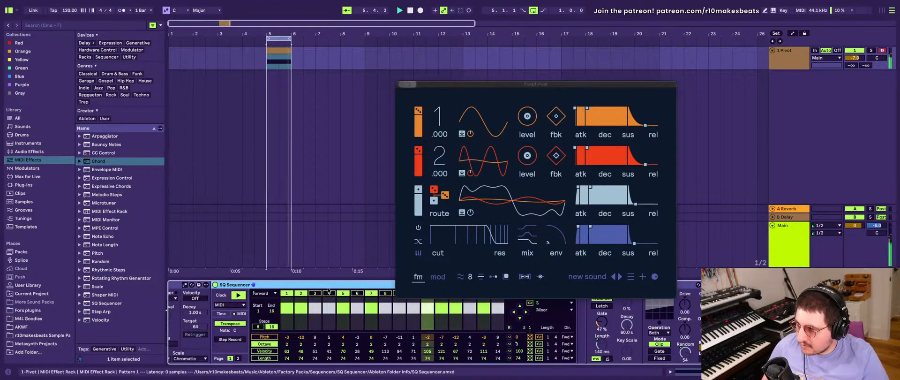
{"action": "scroll", "coordinate": [269, 314], "scroll_direction": "left", "scroll_amount": 5}
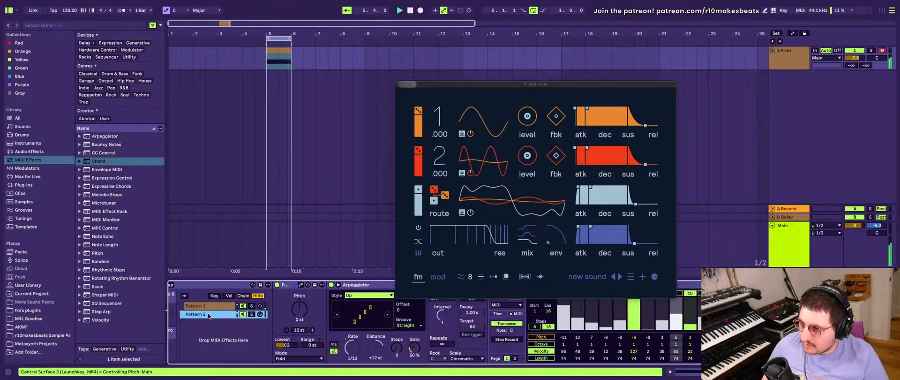
{"action": "scroll", "coordinate": [208, 315], "scroll_direction": "right", "scroll_amount": 2}
{"action": "scroll", "coordinate": [208, 315], "scroll_direction": "right", "scroll_amount": 1}
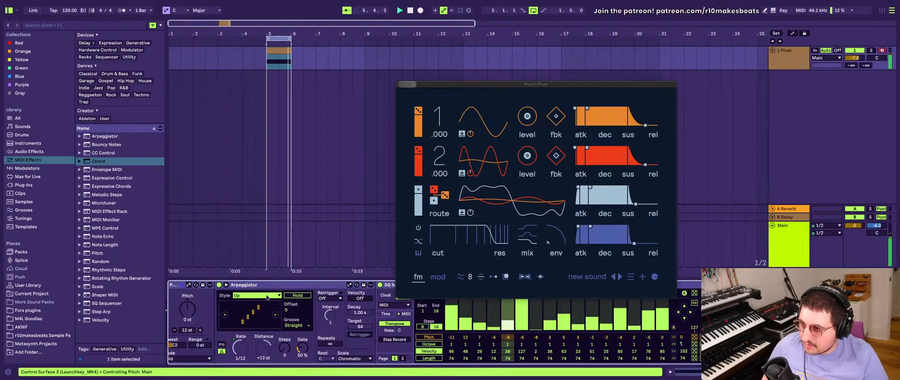
- Return to the Pattern 1 chain, vary its SQ Sequencer's octaves and velocities, and display the pitch lane
{"action": "scroll", "coordinate": [266, 310], "scroll_direction": "left", "scroll_amount": 3}
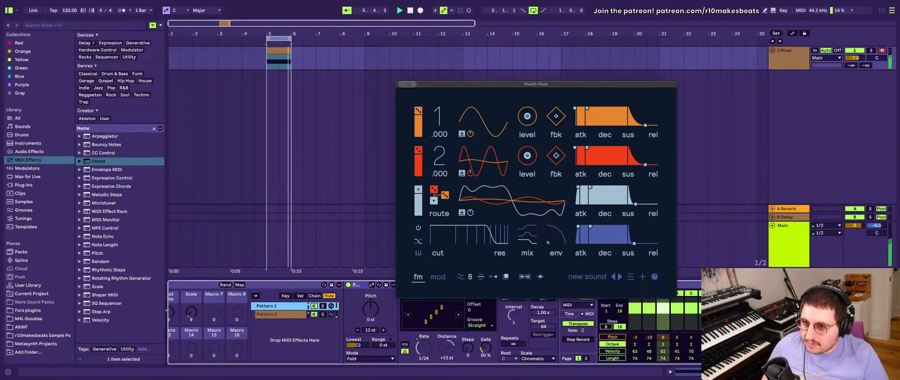
{"action": "left_click", "coordinate": [688, 284]}
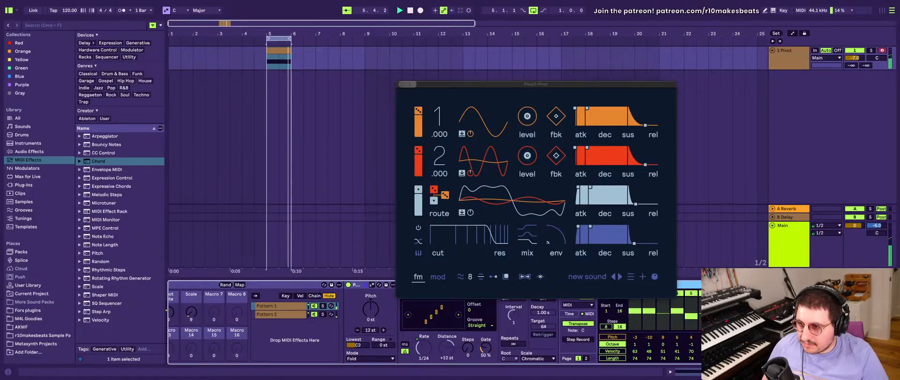
{"action": "scroll", "coordinate": [680, 355], "scroll_direction": "right", "scroll_amount": 1}
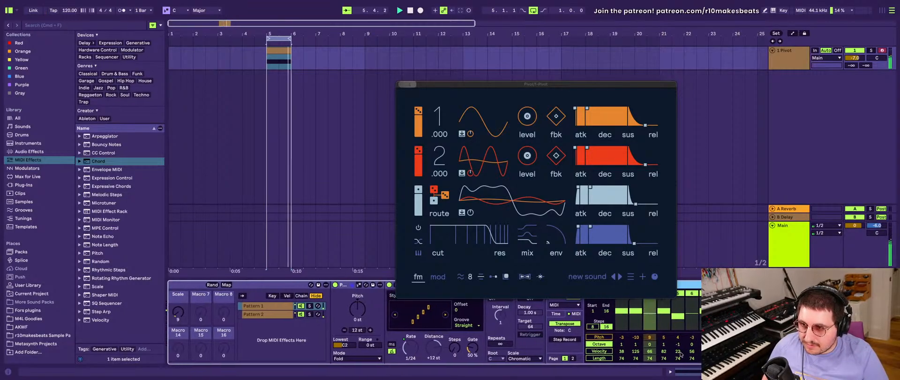
{"action": "left_click", "coordinate": [600, 336]}
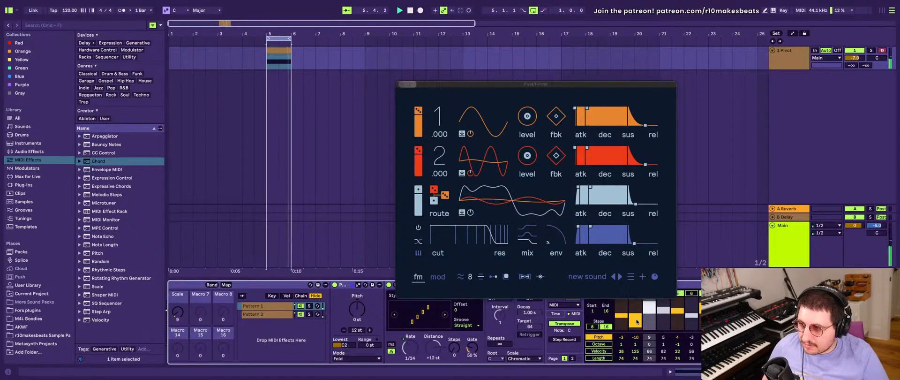
- Move the Pivot window clear of the devices, set the Pat 1 Speed macro to 1/16 and review the Pattern 1 chain
{"action": "scroll", "coordinate": [480, 329], "scroll_direction": "left", "scroll_amount": 5}
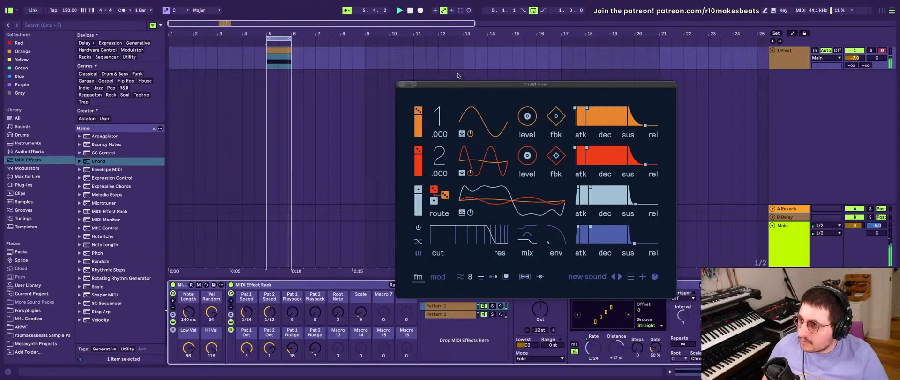
{"action": "left_click_drag", "start_coordinate": [466, 86], "coordinate": [304, 42]}
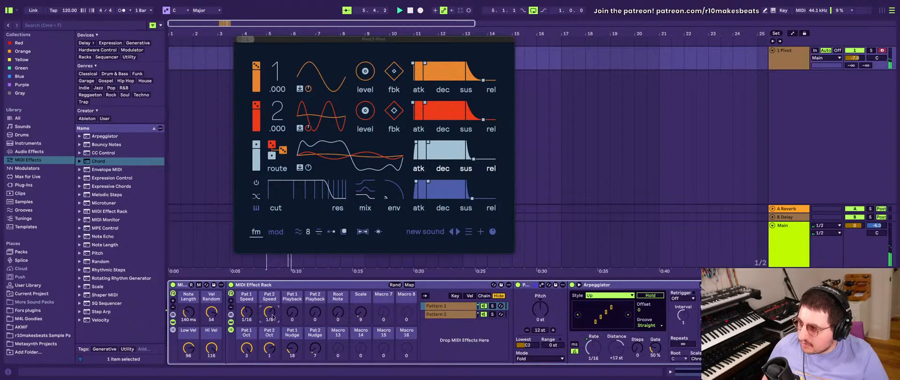
{"action": "scroll", "coordinate": [412, 321], "scroll_direction": "right", "scroll_amount": 8}
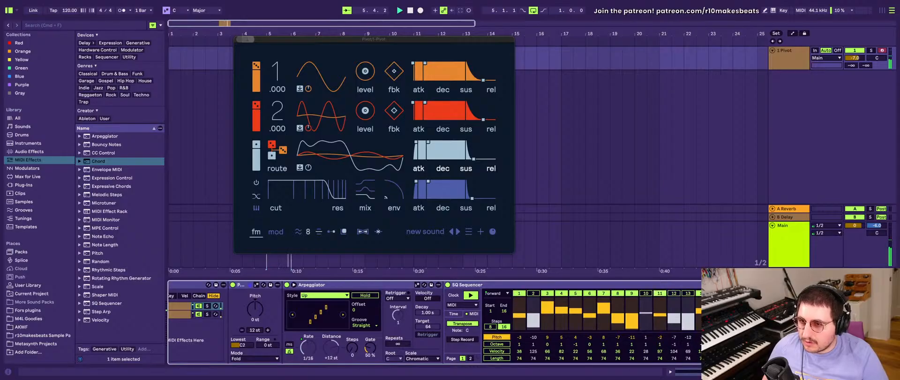
{"action": "scroll", "coordinate": [518, 293], "scroll_direction": "right", "scroll_amount": 1}
{"action": "scroll", "coordinate": [547, 356], "scroll_direction": "right", "scroll_amount": 10}
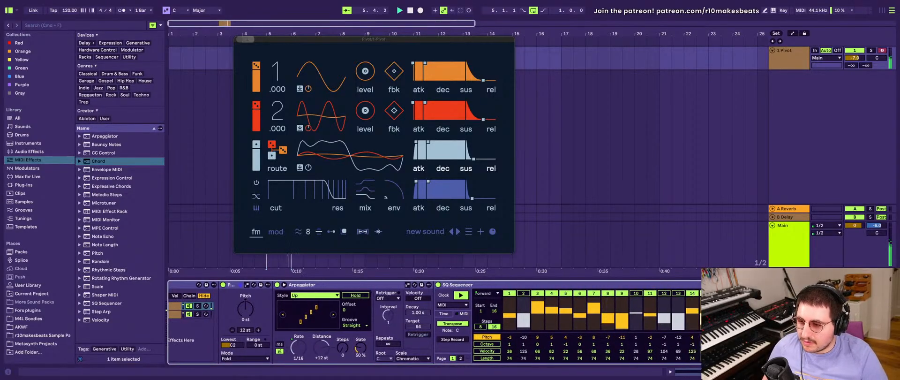
{"action": "scroll", "coordinate": [547, 356], "scroll_direction": "left", "scroll_amount": 10}
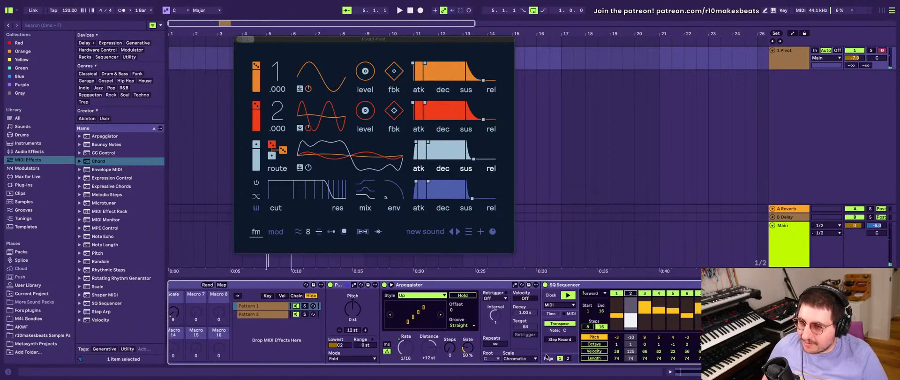
- Examine the Pattern 1 chain's SQ Sequencer, note length and velocity devices alongside the rack macros during playback
{"action": "scroll", "coordinate": [547, 356], "scroll_direction": "right", "scroll_amount": 15}
{"action": "scroll", "coordinate": [546, 356], "scroll_direction": "left", "scroll_amount": 20}
{"action": "scroll", "coordinate": [402, 355], "scroll_direction": "right", "scroll_amount": 10}
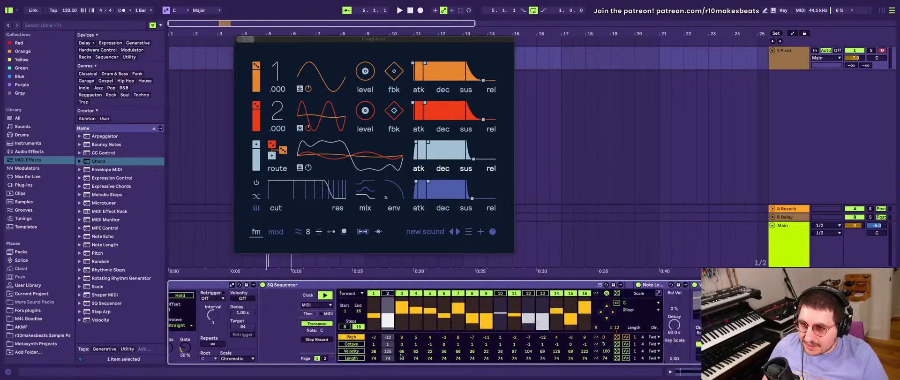
{"action": "scroll", "coordinate": [454, 343], "scroll_direction": "left", "scroll_amount": 8}
{"action": "scroll", "coordinate": [302, 358], "scroll_direction": "left", "scroll_amount": 8}
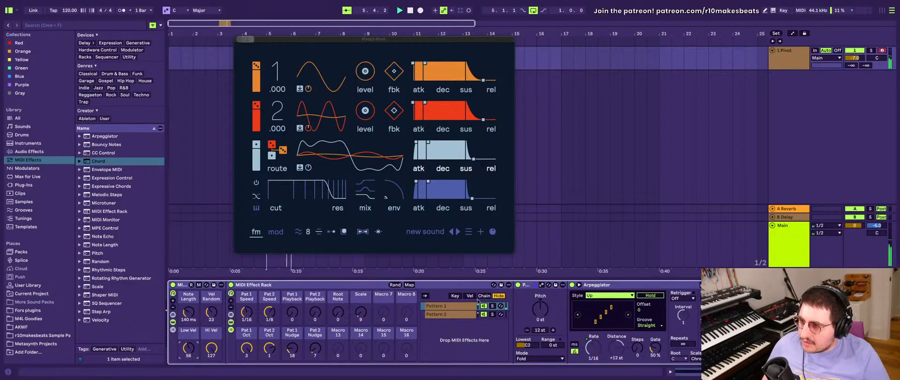
{"action": "scroll", "coordinate": [478, 300], "scroll_direction": "right", "scroll_amount": 10}
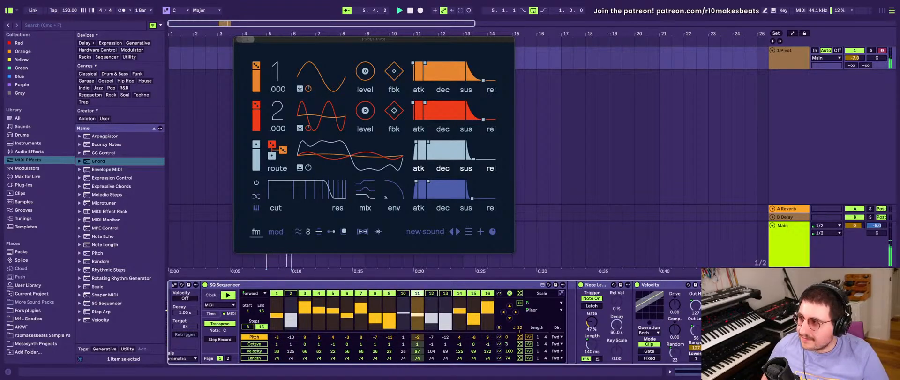
- Add the Erosion audio effect to the Pivot track, audition it and stop playback
{"action": "left_click", "coordinate": [29, 151]}
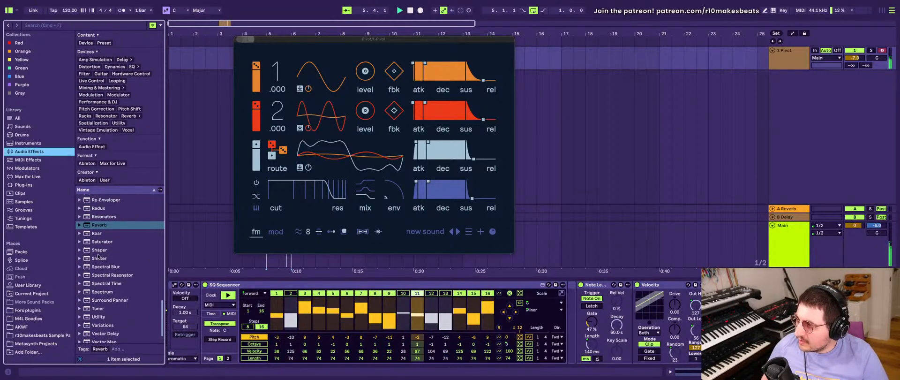
{"action": "scroll", "coordinate": [98, 256], "scroll_direction": "up", "scroll_amount": 5}
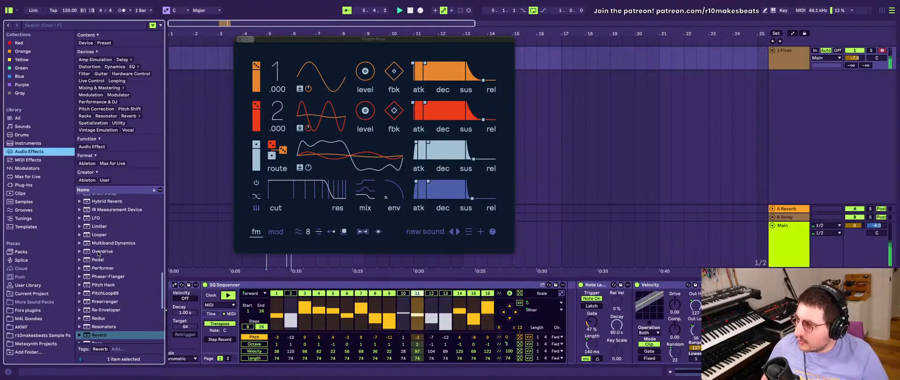
{"action": "scroll", "coordinate": [98, 254], "scroll_direction": "up", "scroll_amount": 3}
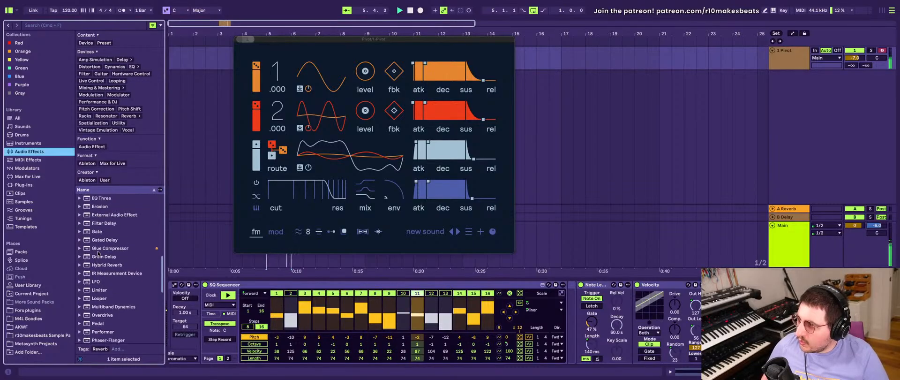
{"action": "scroll", "coordinate": [98, 253], "scroll_direction": "up", "scroll_amount": 2}
{"action": "double_click", "coordinate": [99, 243]}
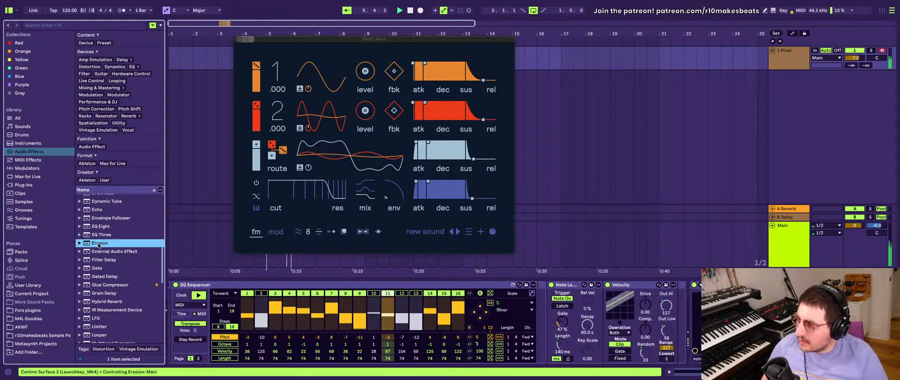
{"action": "left_click", "coordinate": [796, 323]}
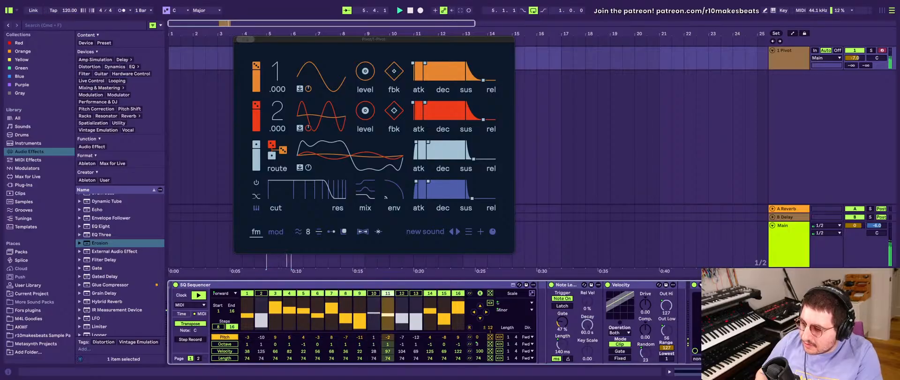
{"action": "key", "text": "space"}
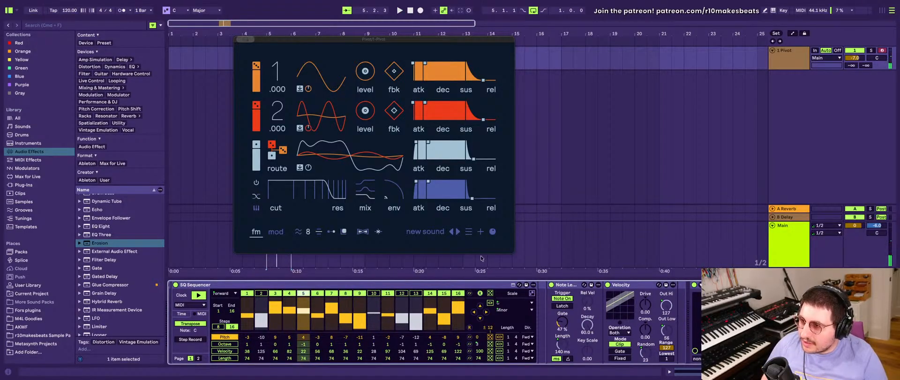
- Play the pattern again while reviewing the device chain, and close the Pivot synth window
{"action": "scroll", "coordinate": [675, 301], "scroll_direction": "left", "scroll_amount": 8}
{"action": "key", "text": "space"}
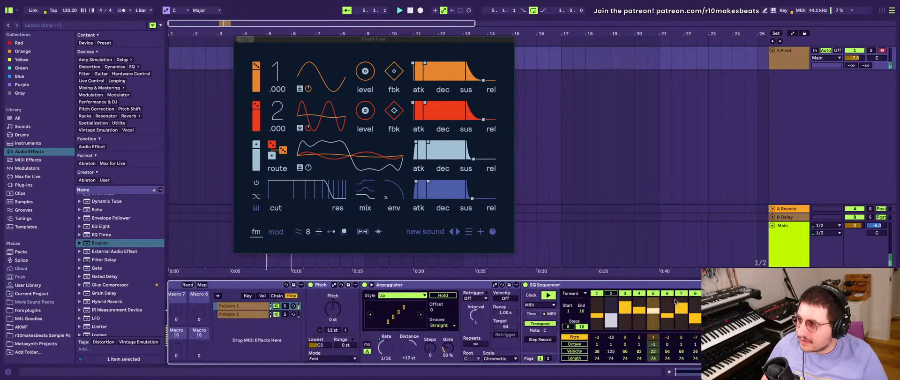
{"action": "scroll", "coordinate": [564, 310], "scroll_direction": "right", "scroll_amount": 10}
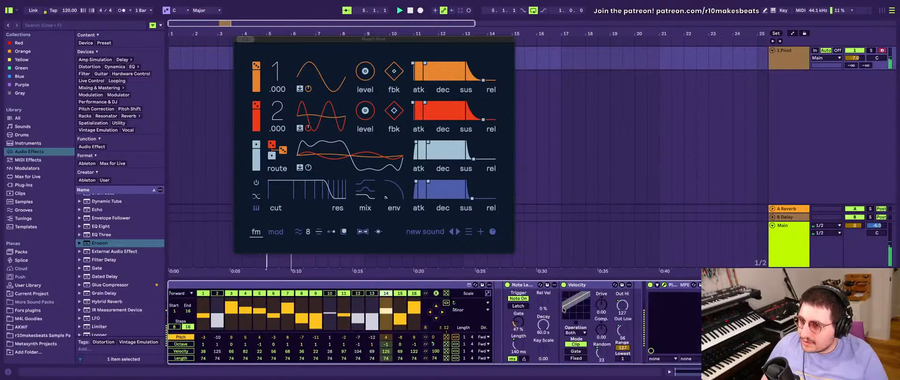
{"action": "scroll", "coordinate": [665, 300], "scroll_direction": "left", "scroll_amount": 15}
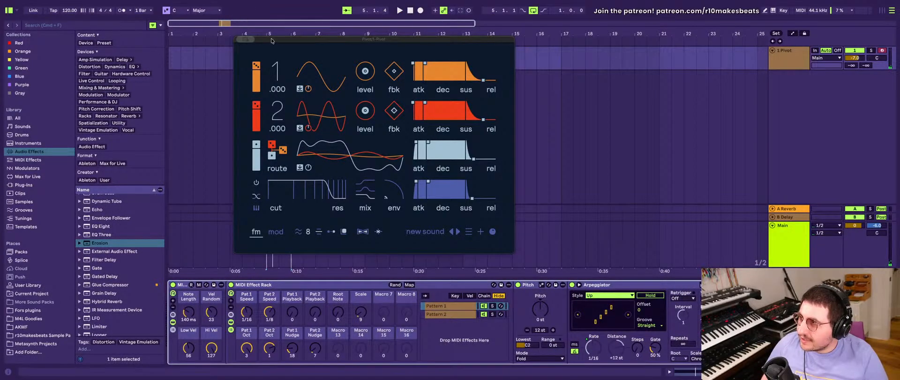
{"action": "left_click_drag", "start_coordinate": [304, 41], "coordinate": [257, 83]}
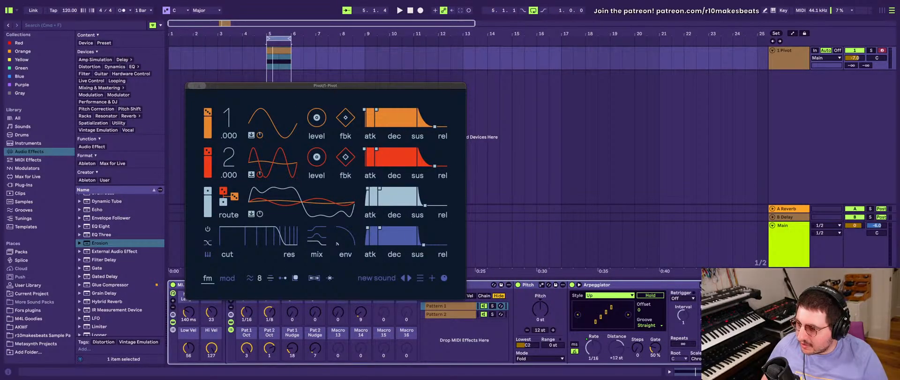
{"action": "left_click", "coordinate": [190, 86]}
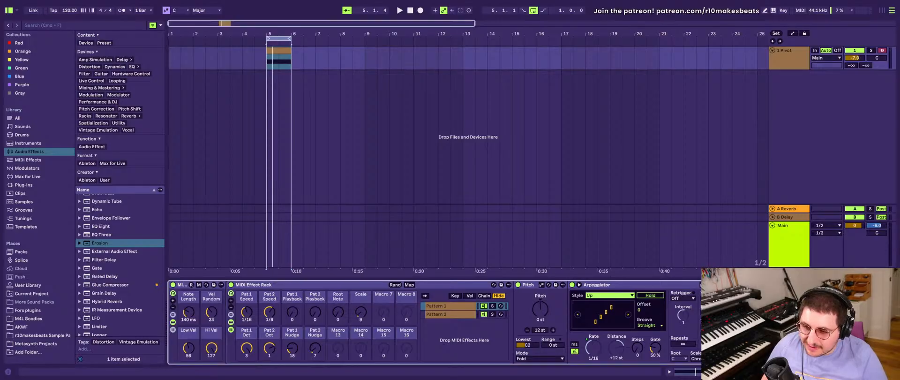